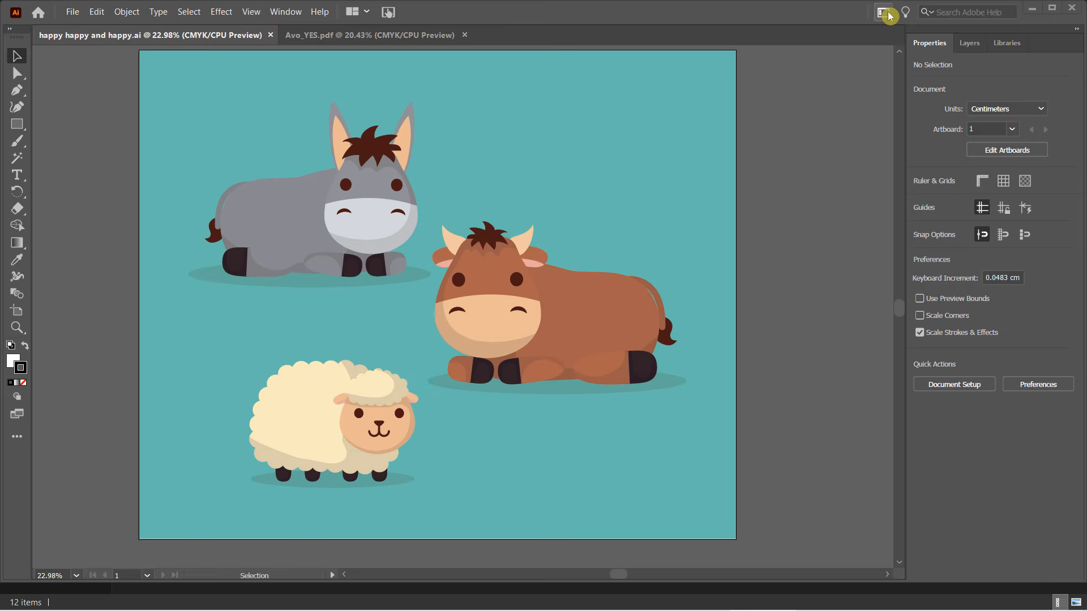
# Step: Reset the Essentials workspace and expand the toolbar to two columns
pyautogui.click(883, 13)
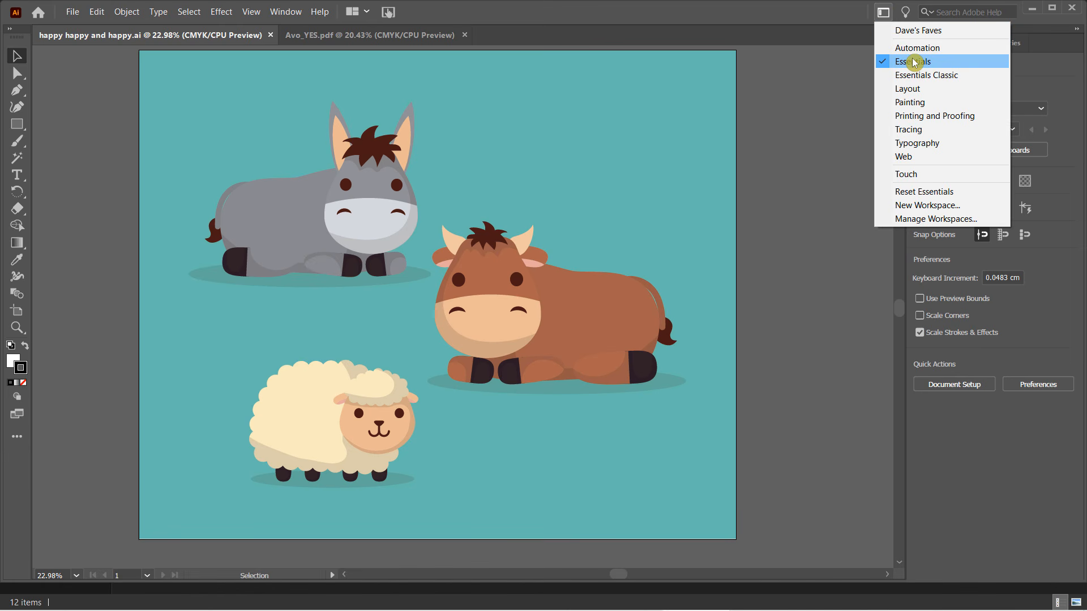
pyautogui.click(924, 193)
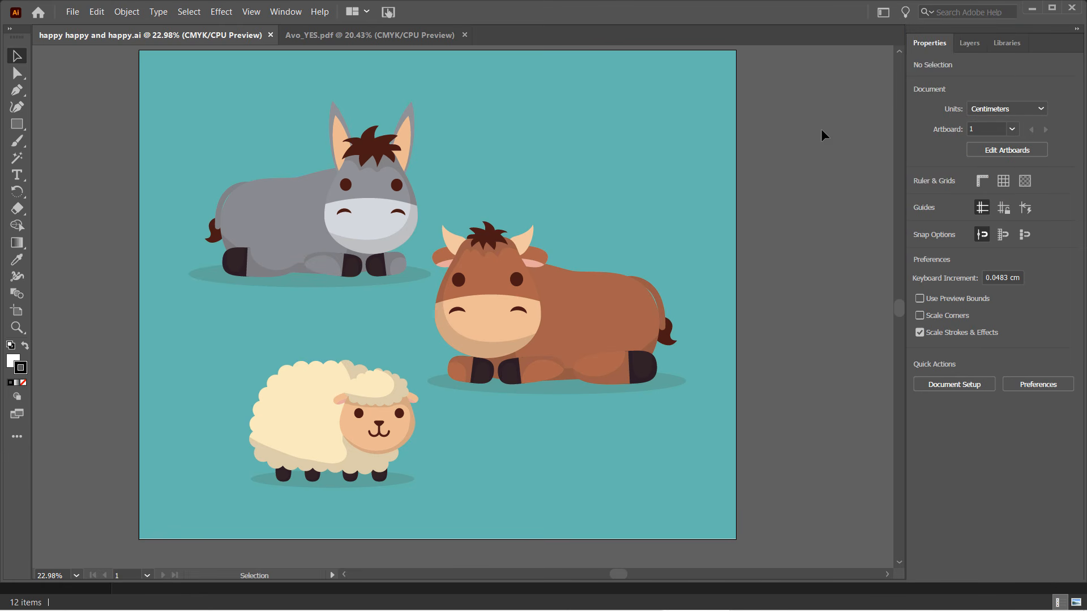
pyautogui.click(634, 17)
pyautogui.click(10, 28)
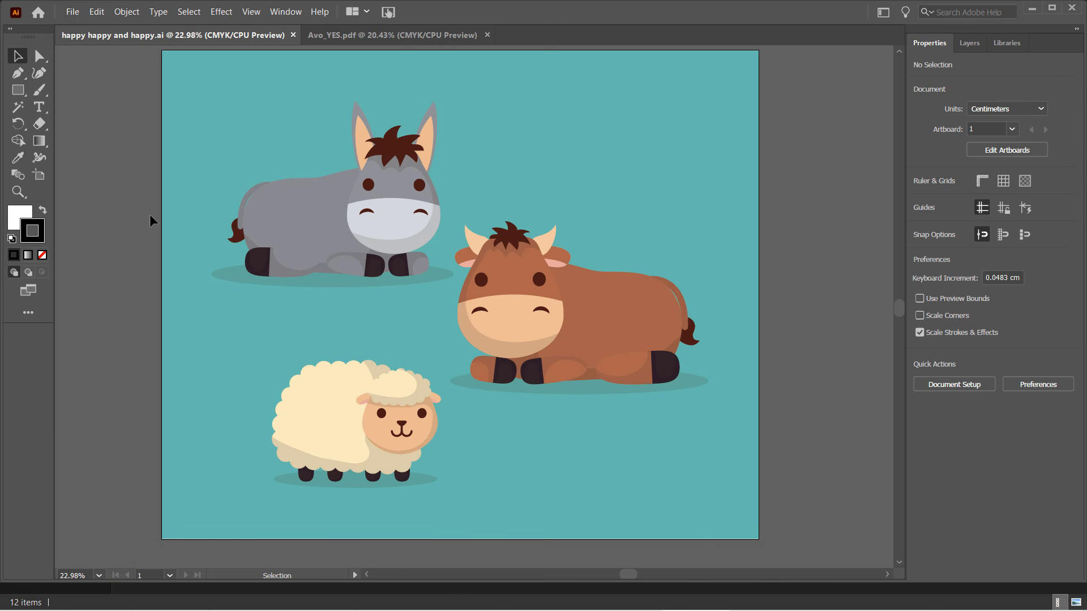
# Step: Switch the toolbar from the Basic to the Advanced tool set and show it in two columns
pyautogui.click(27, 315)
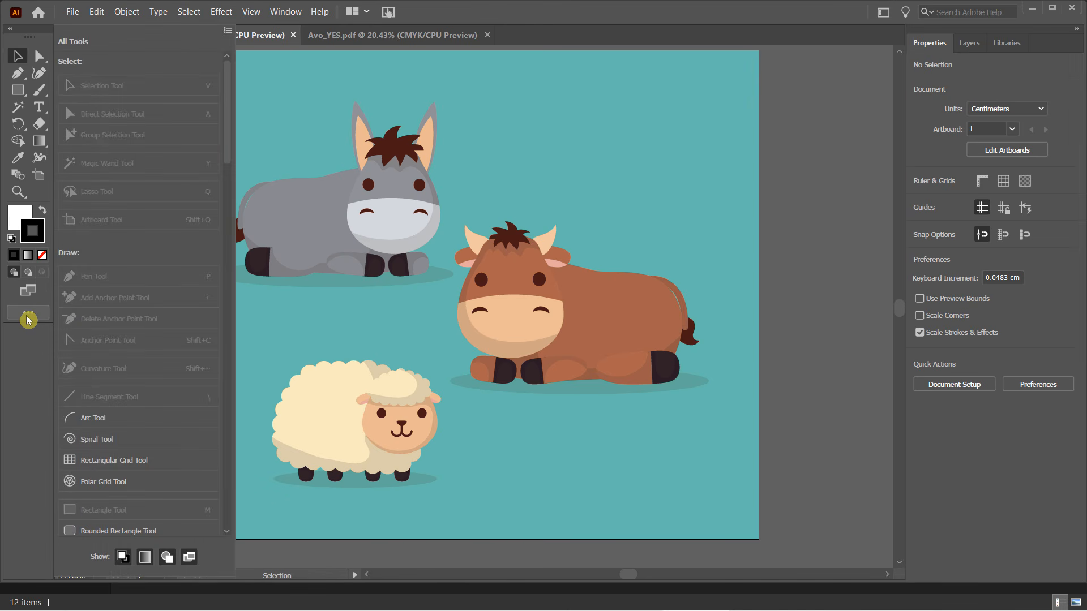
pyautogui.moveTo(228, 85)
pyautogui.mouseDown()
pyautogui.moveTo(213, 300)
pyautogui.moveTo(229, 70)
pyautogui.moveTo(215, 302)
pyautogui.moveTo(226, 288)
pyautogui.moveTo(230, 65)
pyautogui.mouseUp()
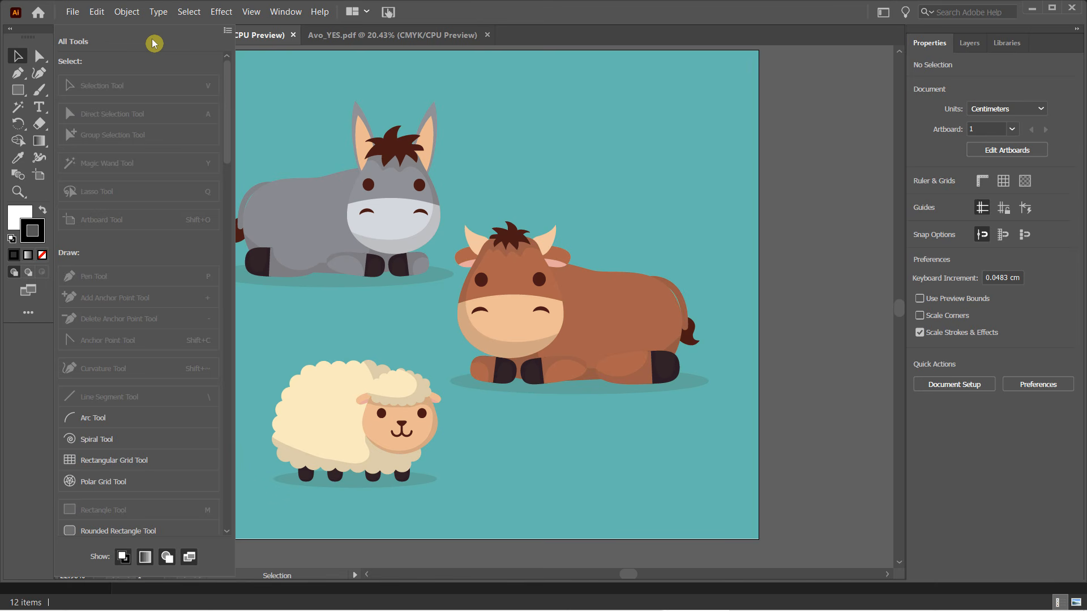
pyautogui.click(229, 32)
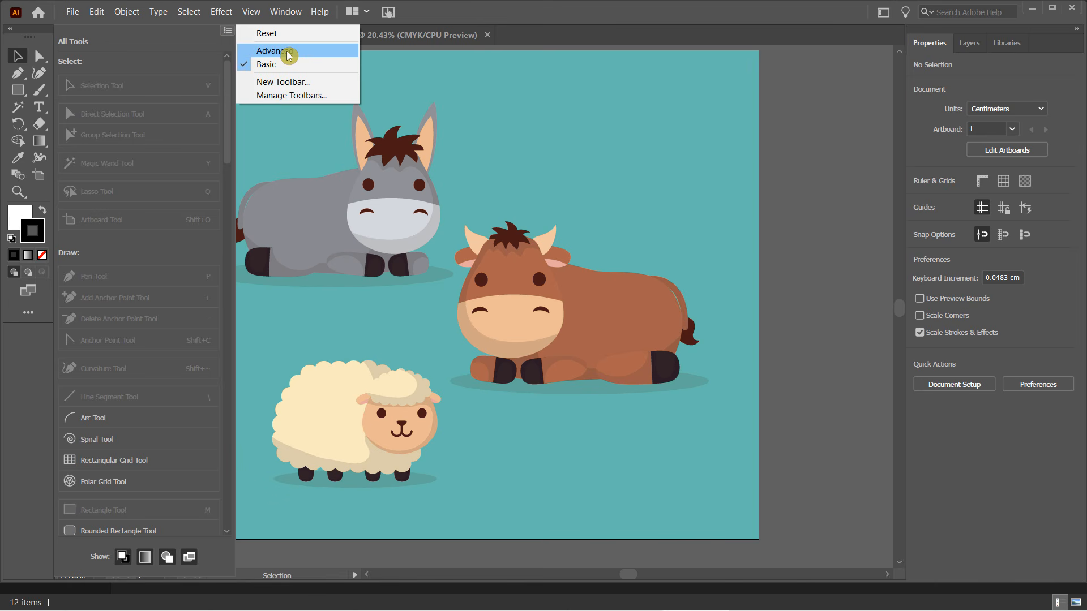
pyautogui.click(289, 55)
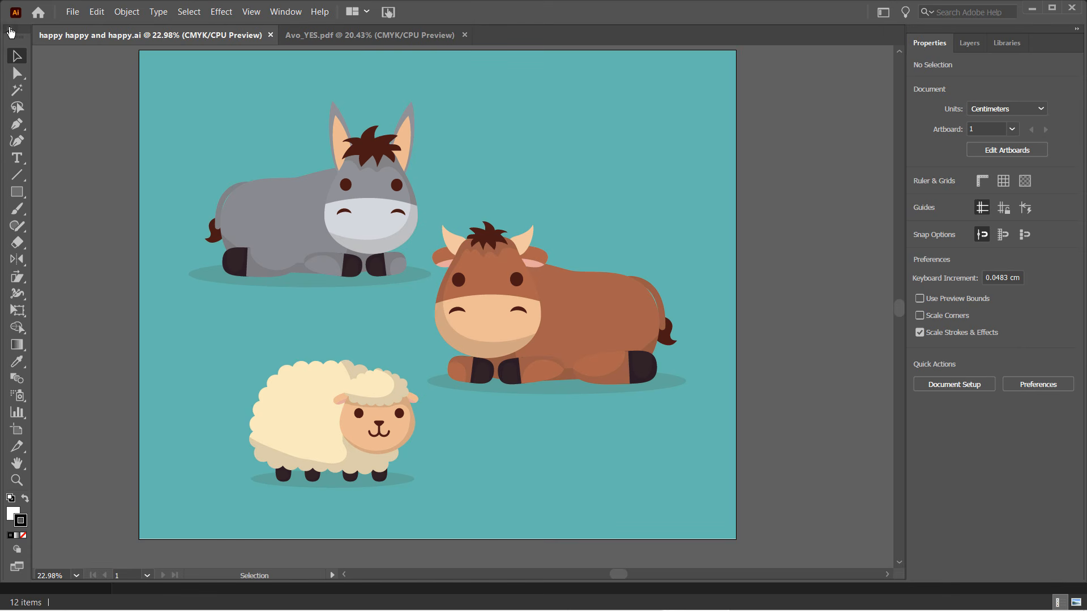
pyautogui.click(10, 31)
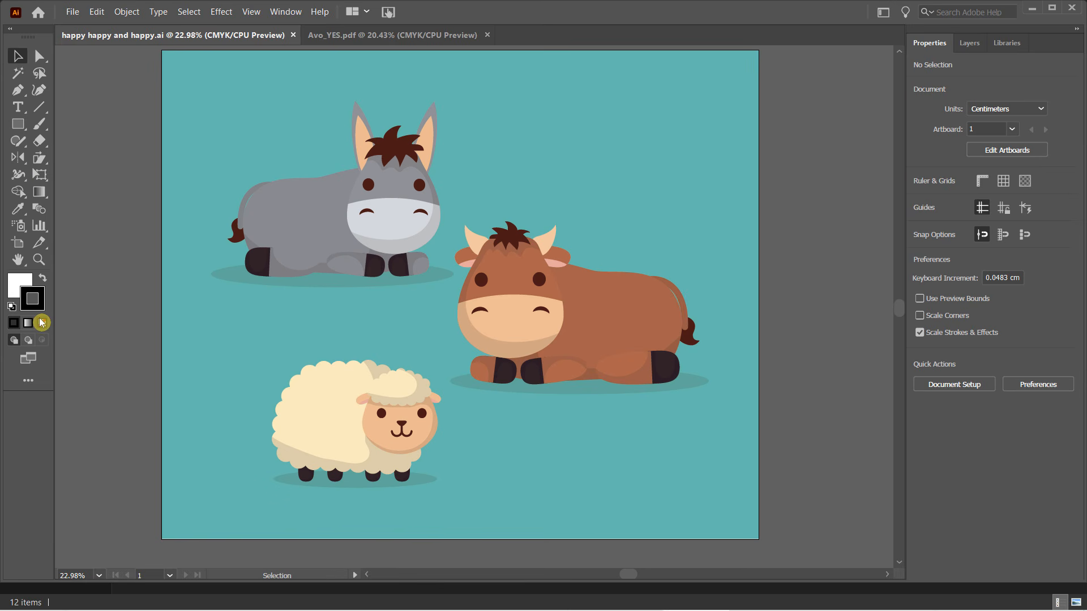
# Step: Look through the full list of available tools and view the New Toolbar dialog without creating a toolbar
pyautogui.click(25, 385)
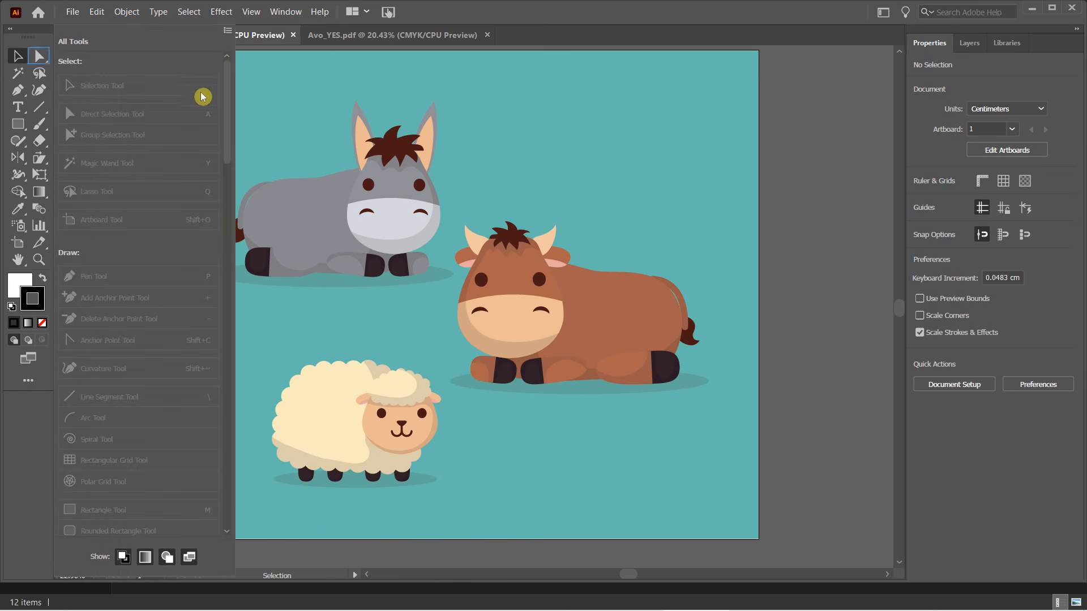
pyautogui.moveTo(228, 77)
pyautogui.mouseDown()
pyautogui.moveTo(226, 461)
pyautogui.moveTo(90, 453)
pyautogui.mouseUp()
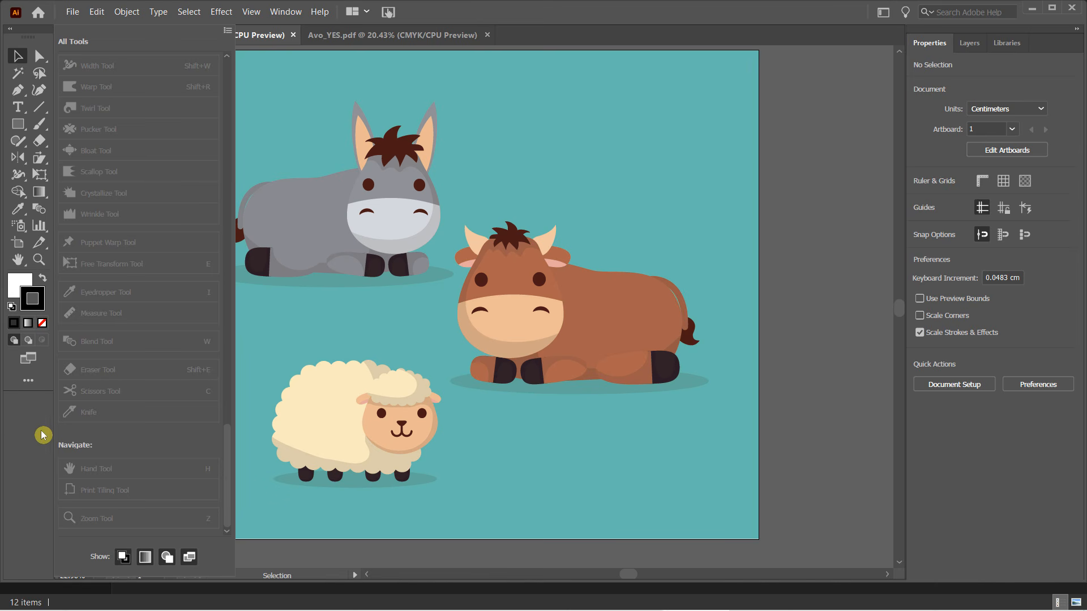
pyautogui.click(227, 38)
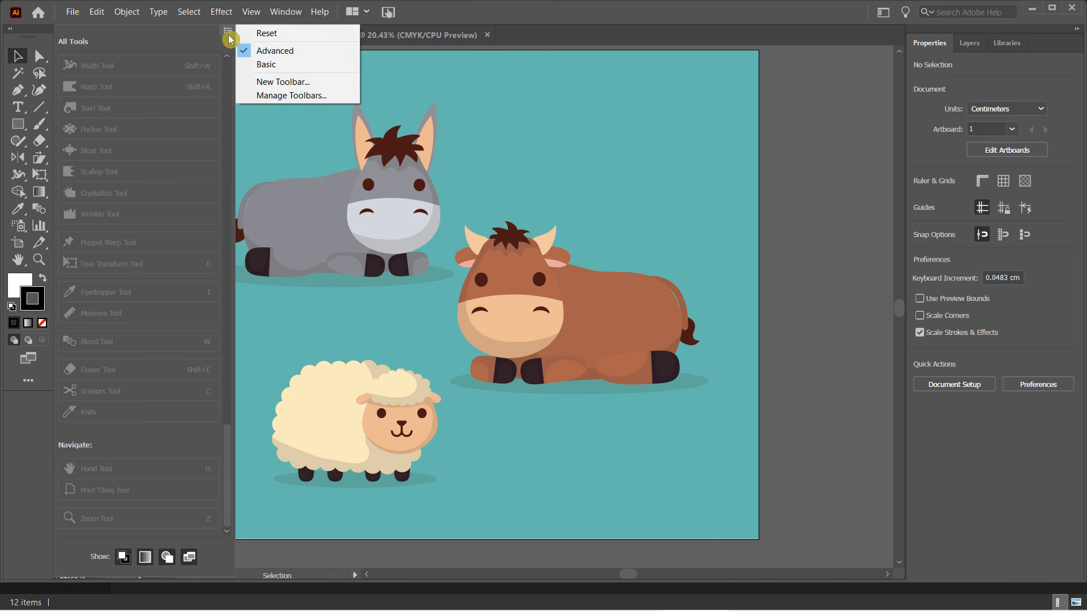
pyautogui.click(284, 80)
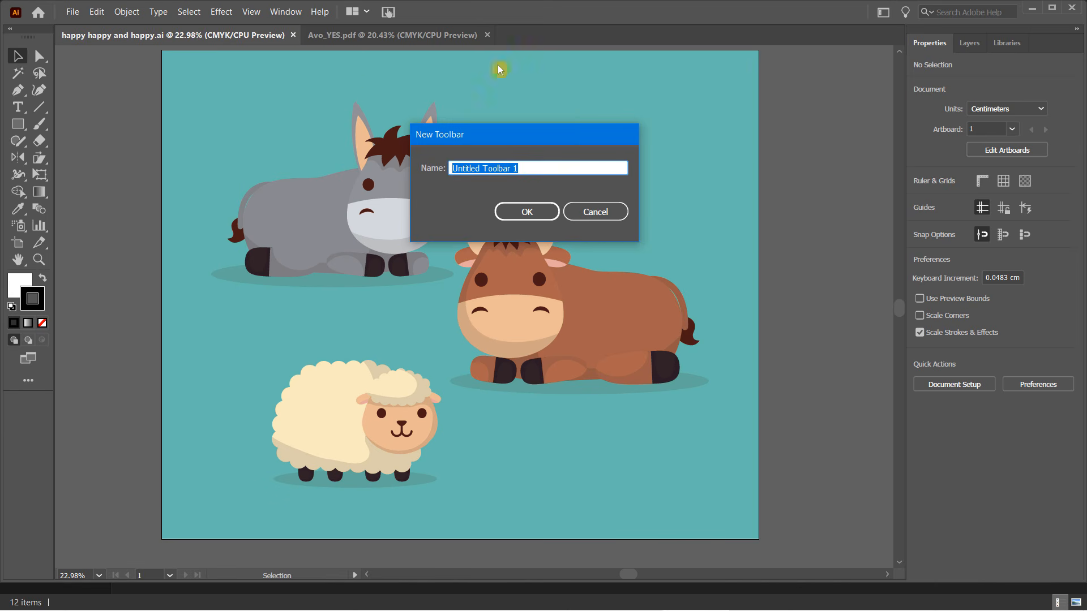
pyautogui.click(592, 221)
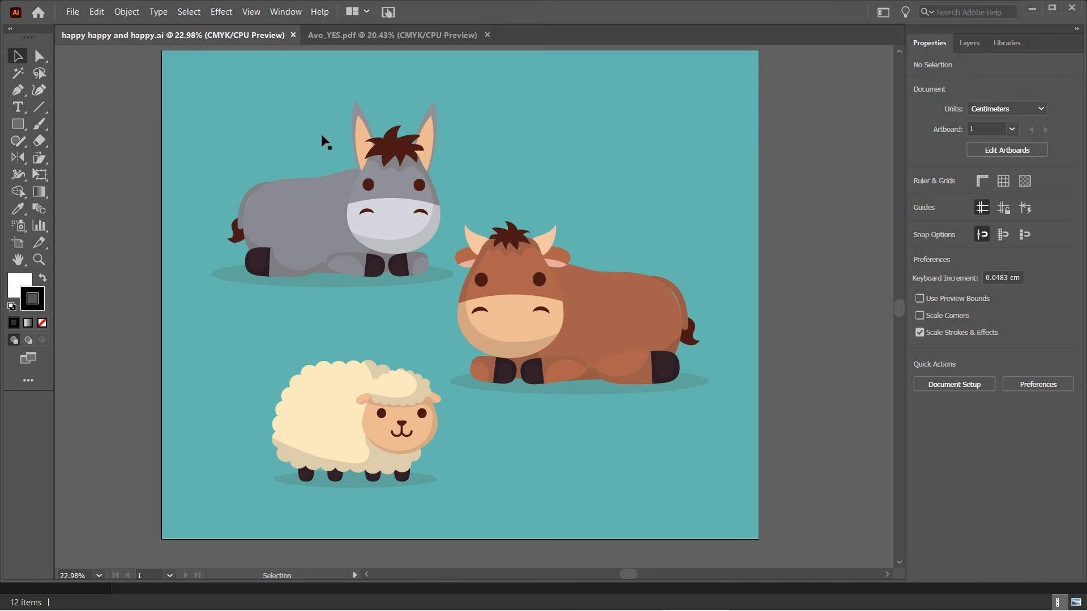
# Step: Show the Control bar above the document and close the list of available panels
pyautogui.click(286, 12)
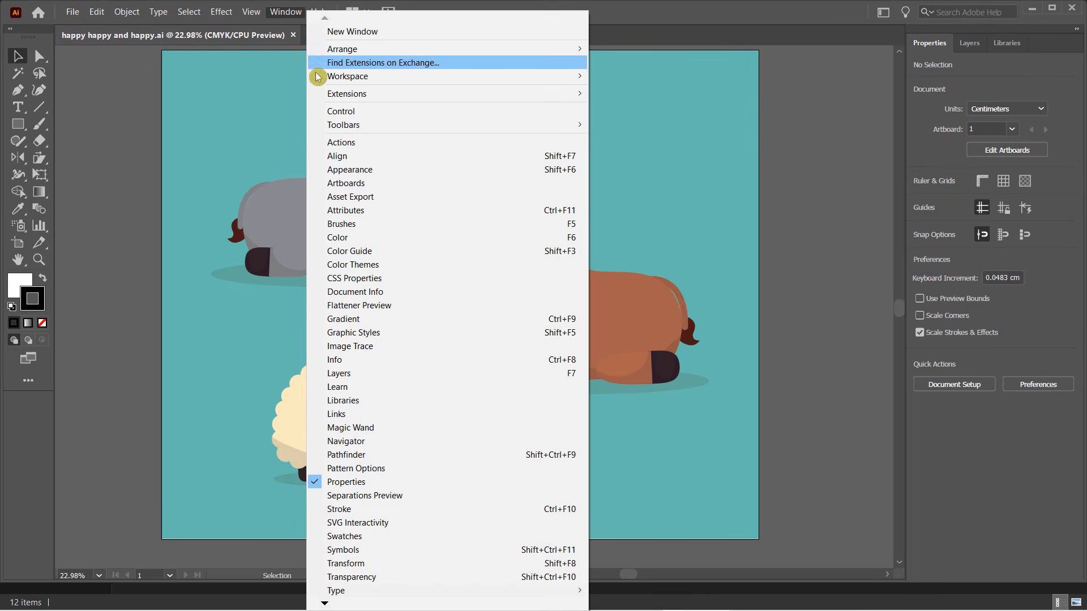
pyautogui.click(381, 111)
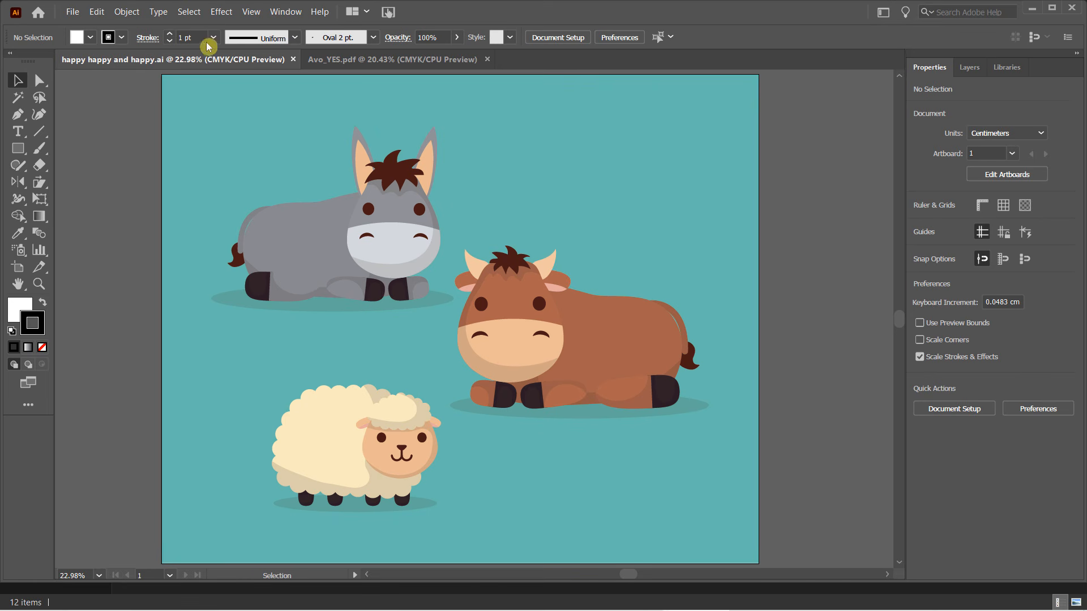
pyautogui.click(286, 13)
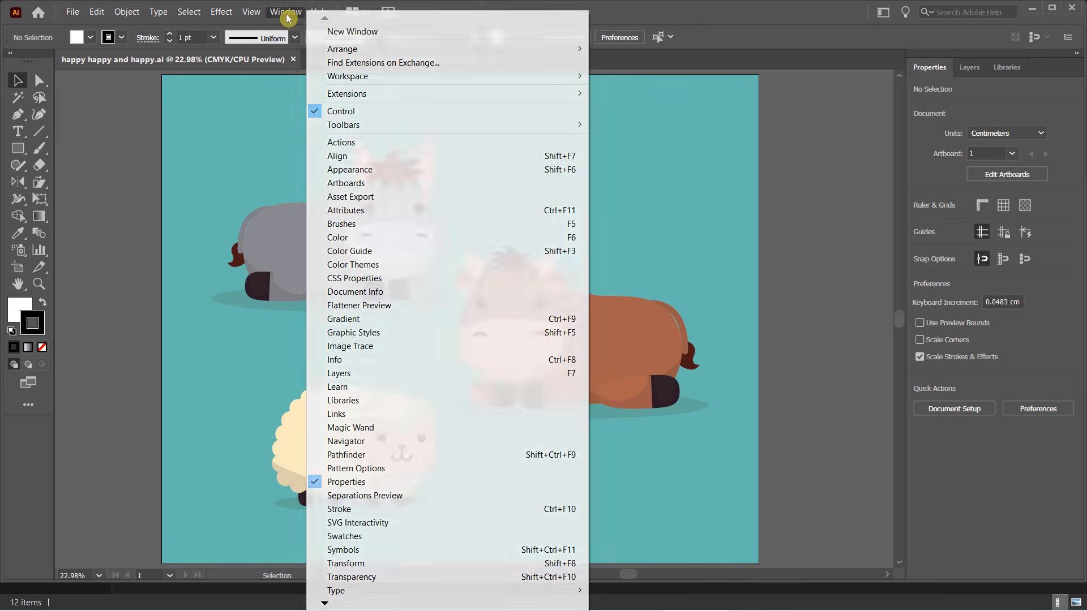
pyautogui.click(730, 31)
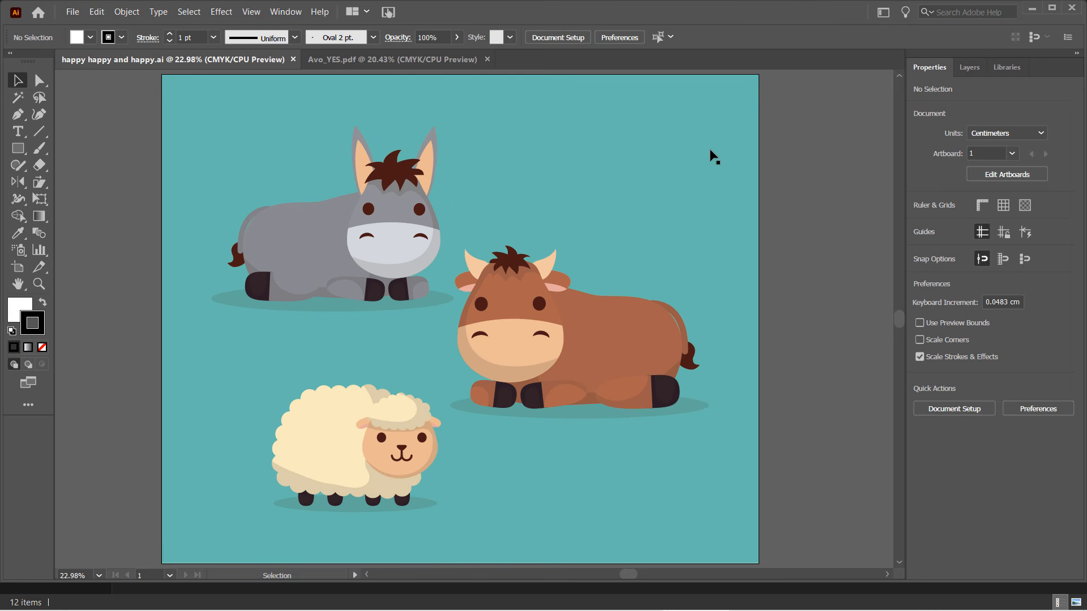
# Step: Show the Artboards panel, move it away from the cow's face, and switch to the Avo_YES.pdf document
pyautogui.click(294, 19)
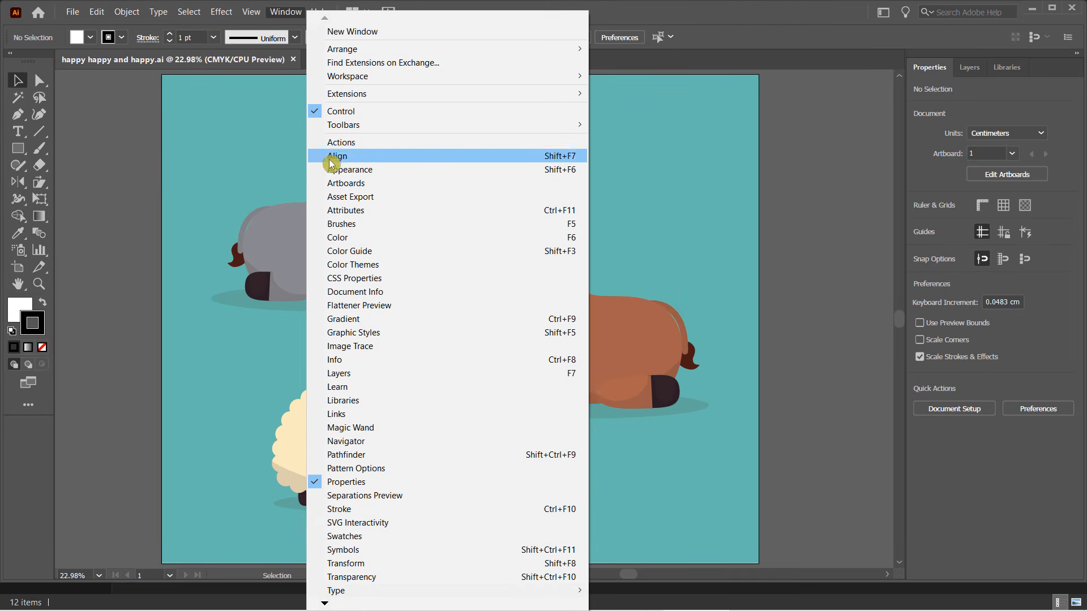
pyautogui.click(347, 183)
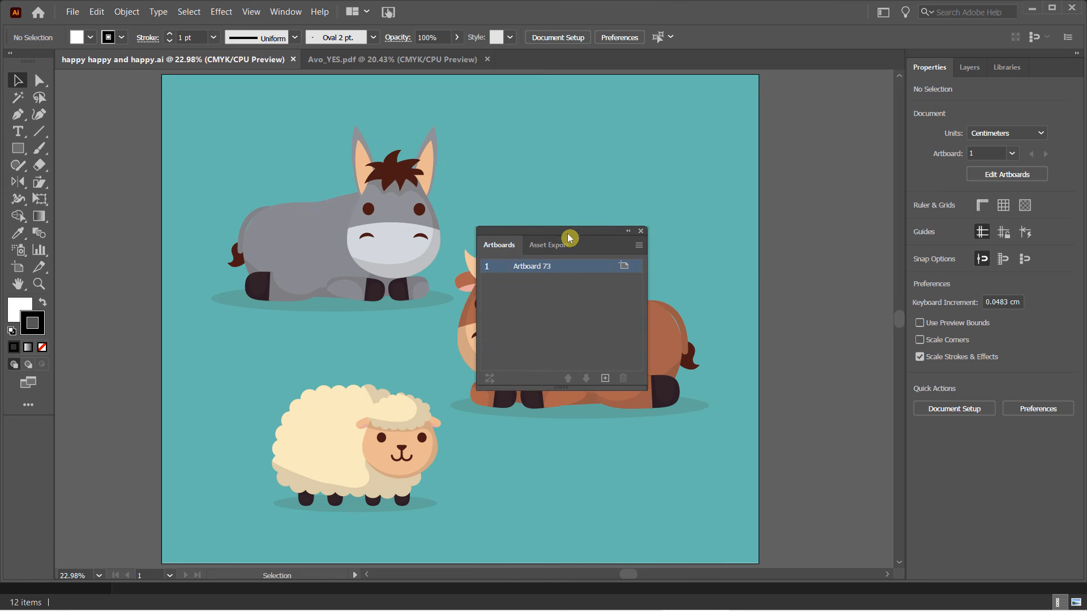
pyautogui.moveTo(565, 236); pyautogui.dragTo(737, 162)
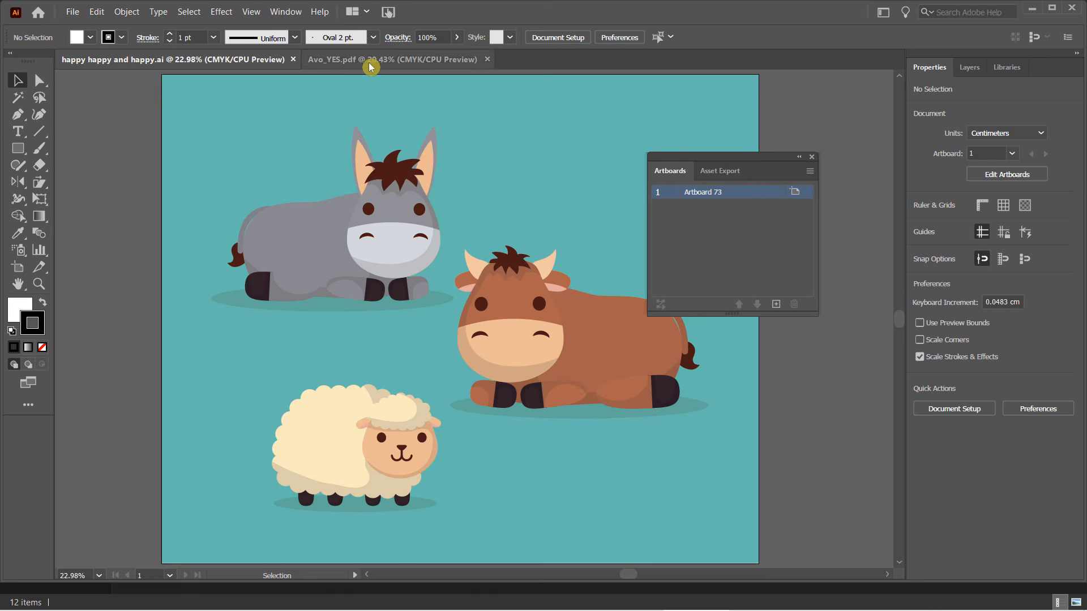
pyautogui.click(379, 63)
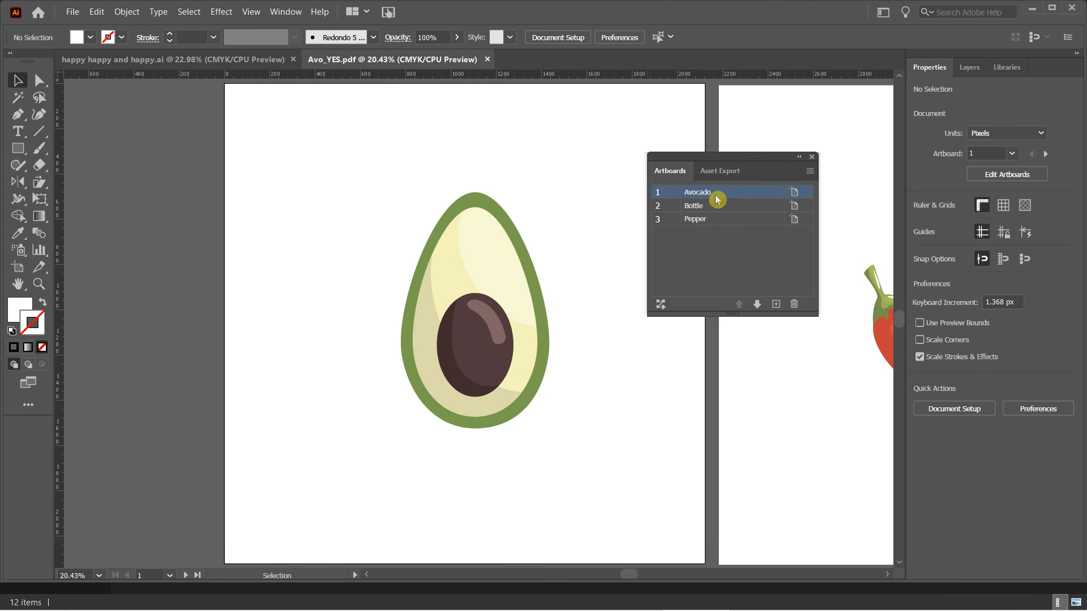
# Step: Show the Swatches and Layers panels, moving the floating Swatches and Artboards panels to opposite sides of the avocado
pyautogui.click(281, 17)
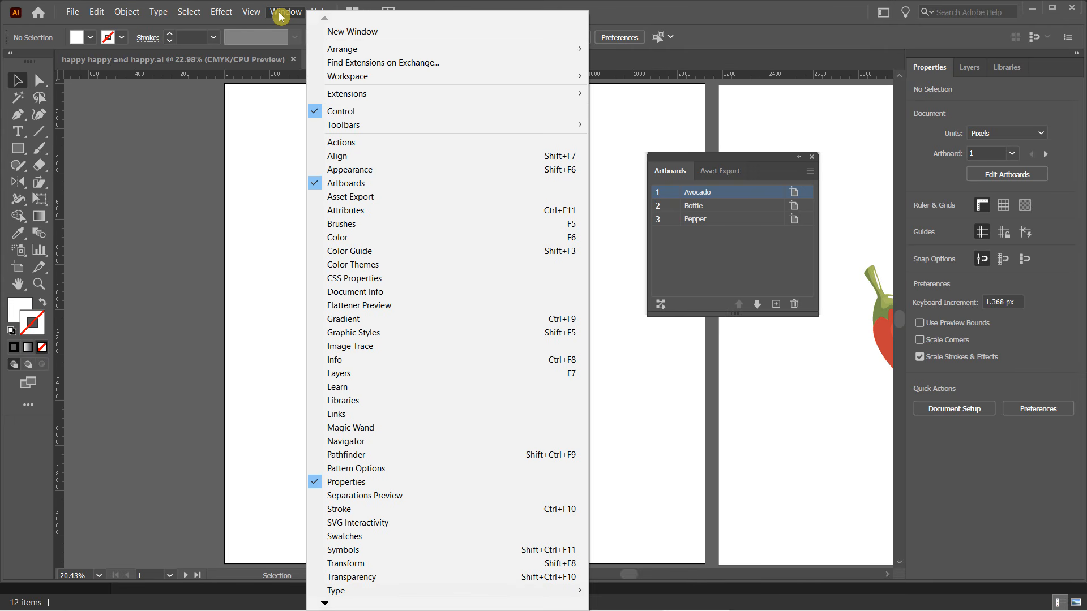
pyautogui.click(368, 536)
pyautogui.moveTo(685, 138); pyautogui.dragTo(774, 107)
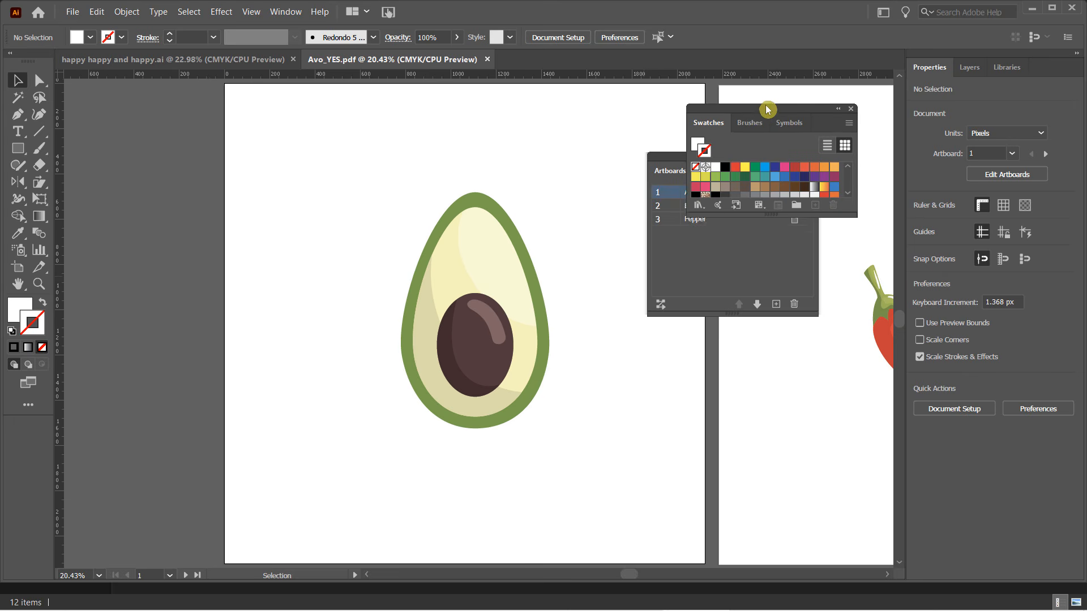
pyautogui.moveTo(681, 163); pyautogui.dragTo(167, 149)
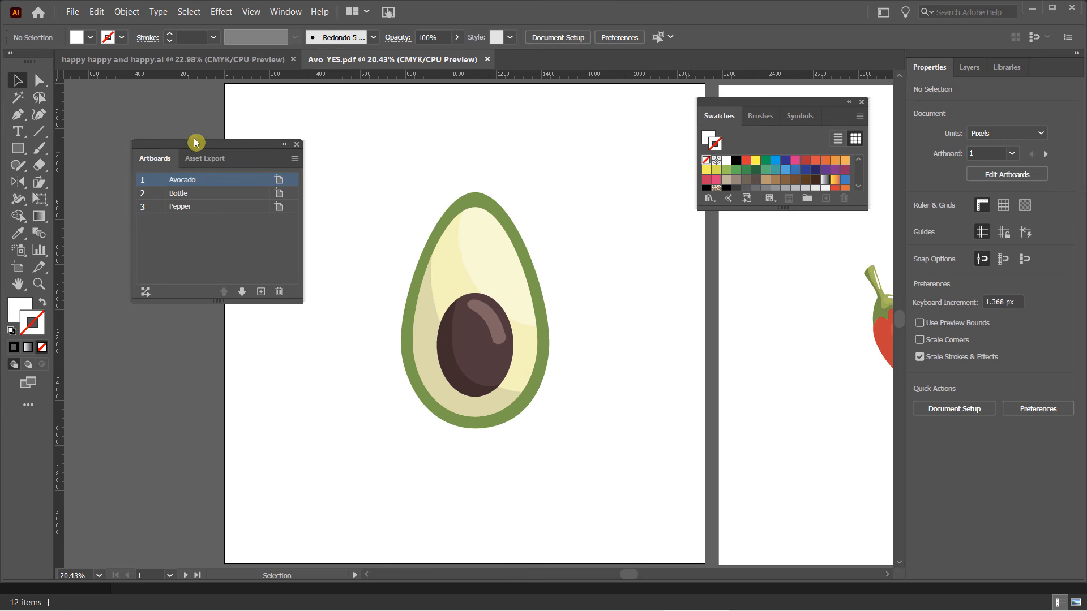
pyautogui.click(285, 15)
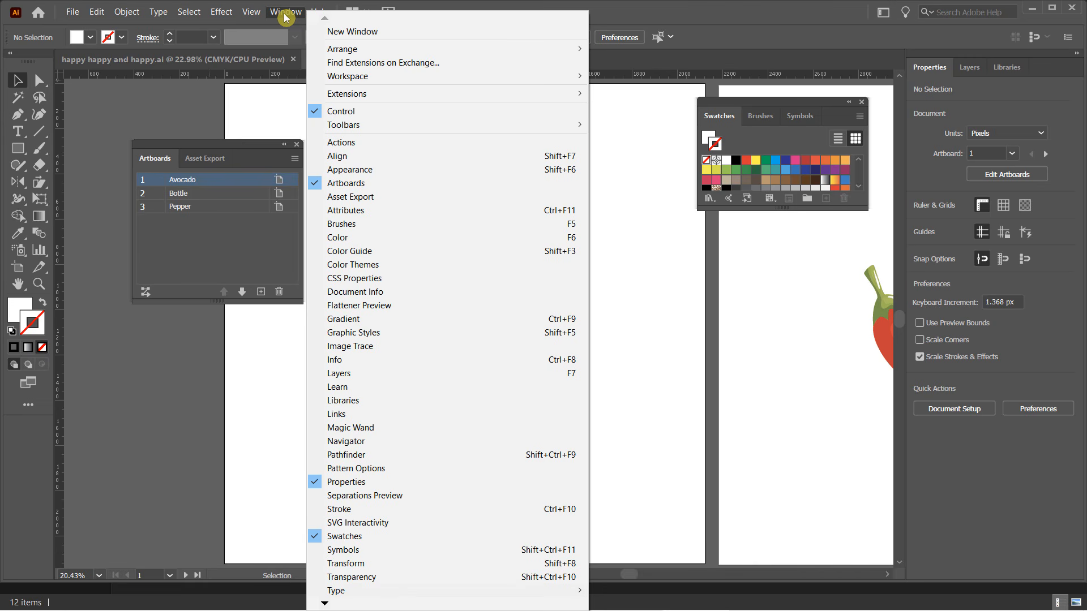
pyautogui.click(345, 374)
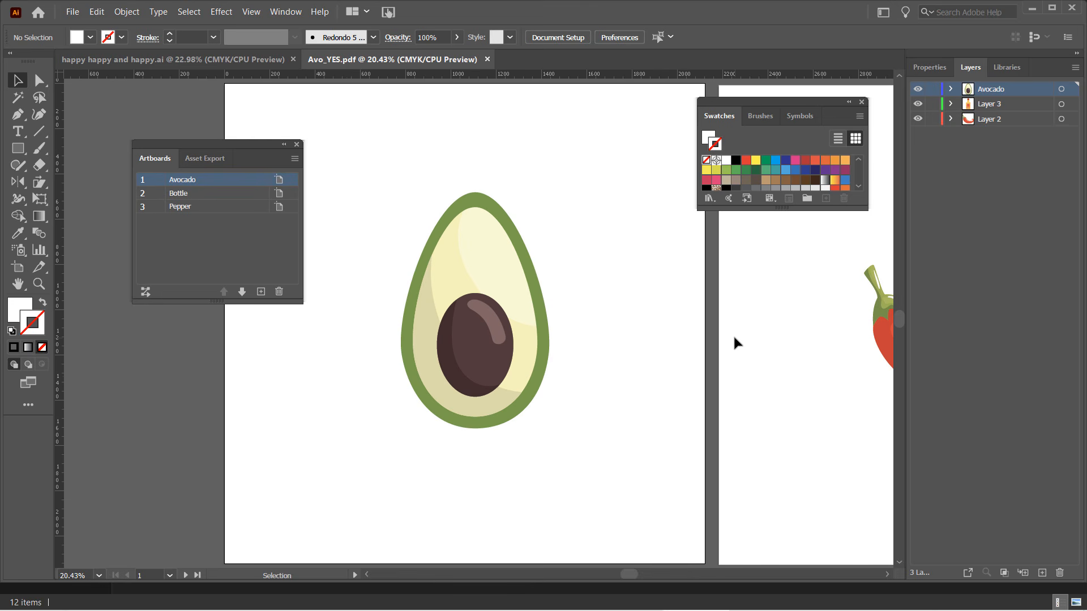
# Step: Separate Brushes and Symbols from the Swatches group into their own floating panels
pyautogui.moveTo(776, 105)
pyautogui.mouseDown()
pyautogui.moveTo(692, 119)
pyautogui.moveTo(663, 137)
pyautogui.moveTo(742, 272)
pyautogui.moveTo(636, 338)
pyautogui.mouseUp()
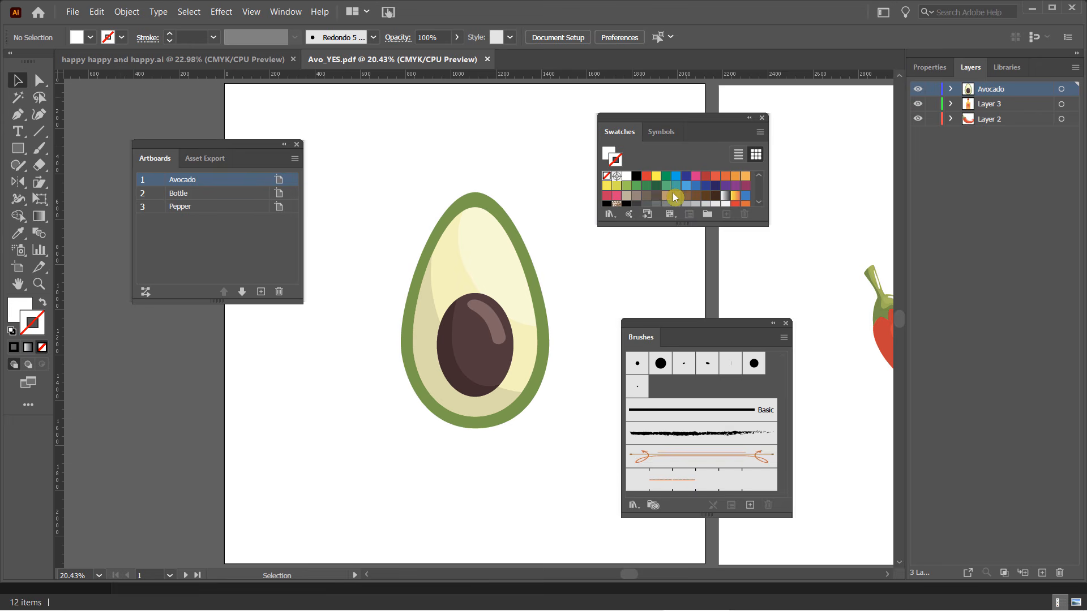
pyautogui.moveTo(662, 134)
pyautogui.mouseDown()
pyautogui.moveTo(608, 268)
pyautogui.moveTo(468, 221)
pyautogui.moveTo(397, 121)
pyautogui.mouseUp()
pyautogui.click(440, 183)
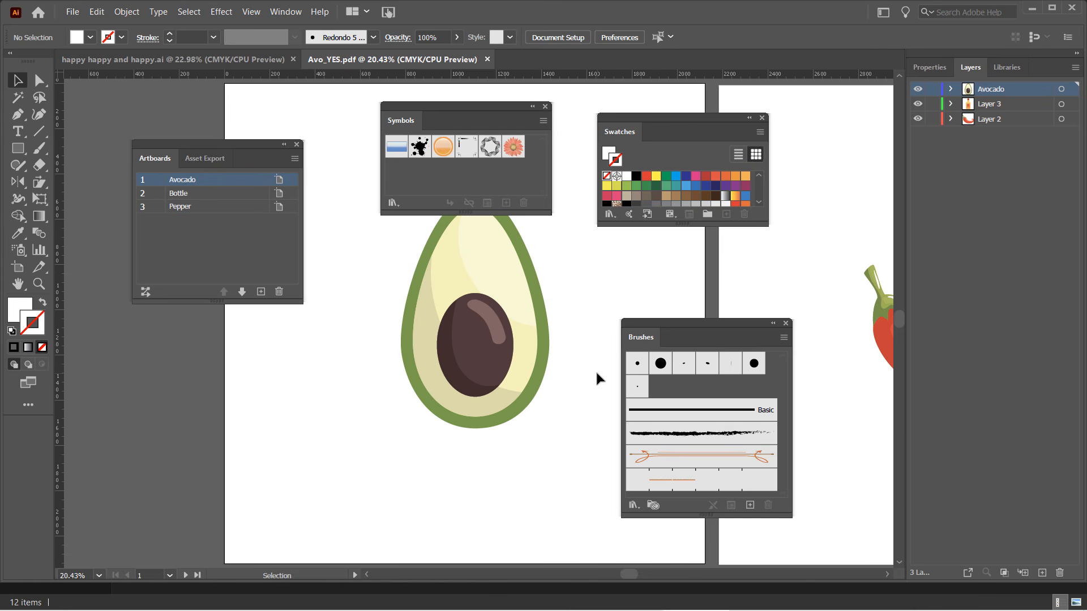
# Step: Collapse the floating Brushes, Swatches and Symbols panels to icons
pyautogui.rightClick(640, 338)
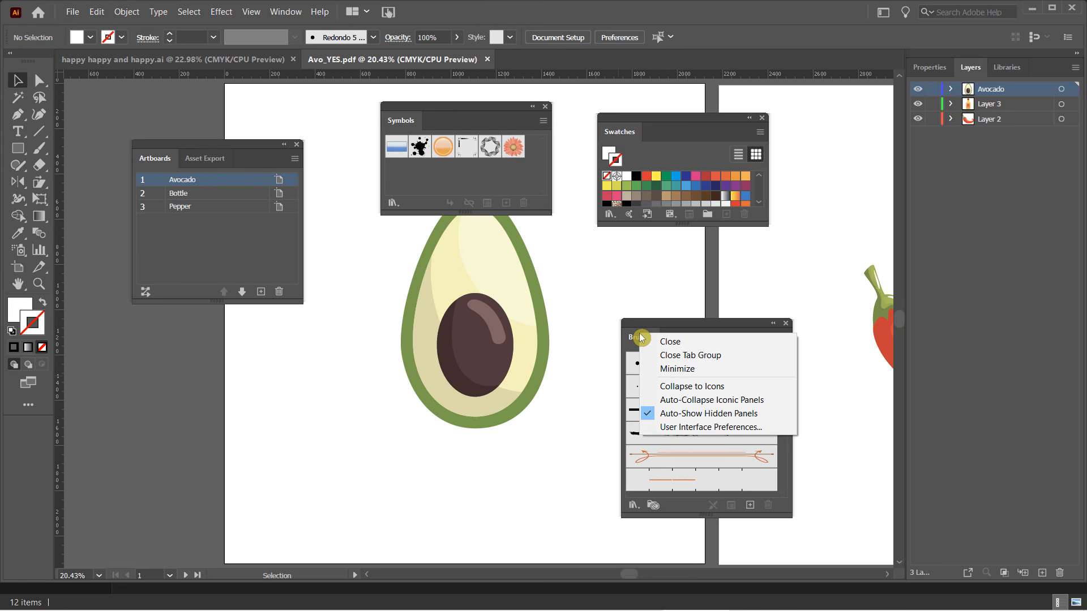
pyautogui.click(701, 387)
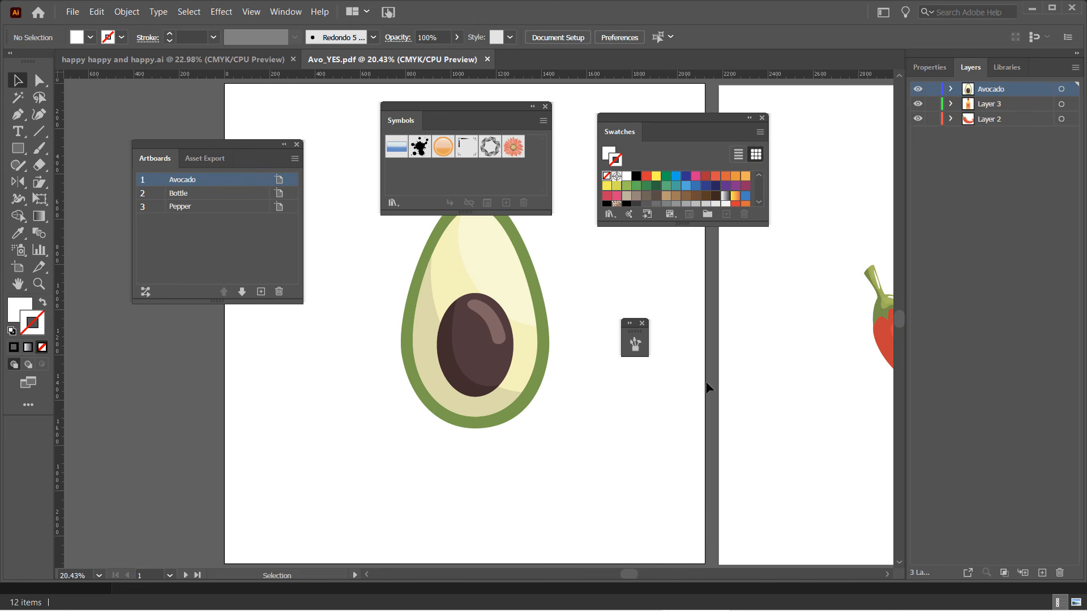
pyautogui.rightClick(631, 135)
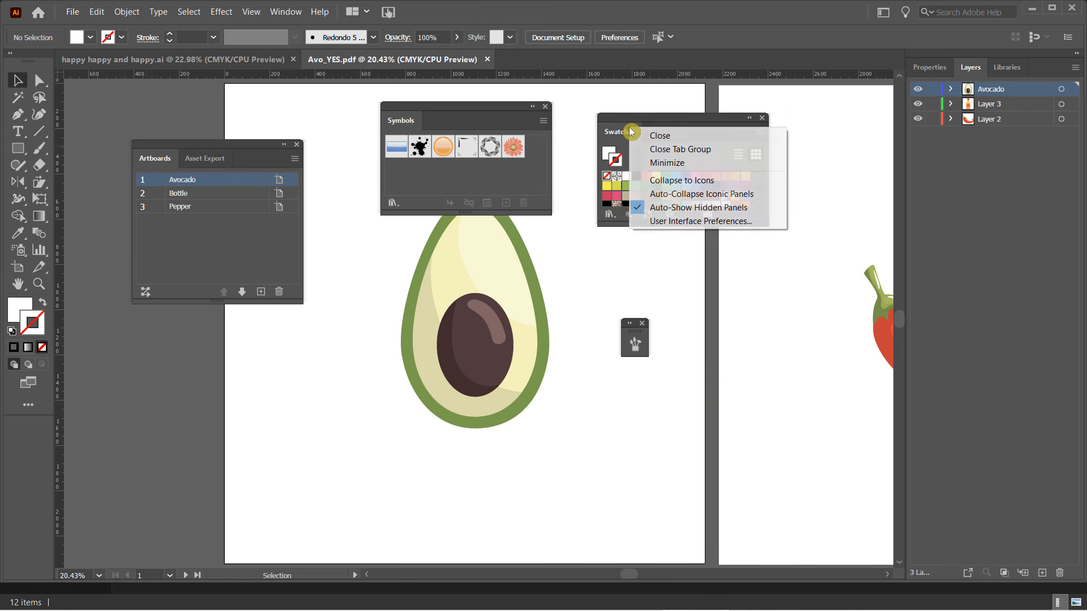
pyautogui.click(681, 180)
pyautogui.click(501, 187)
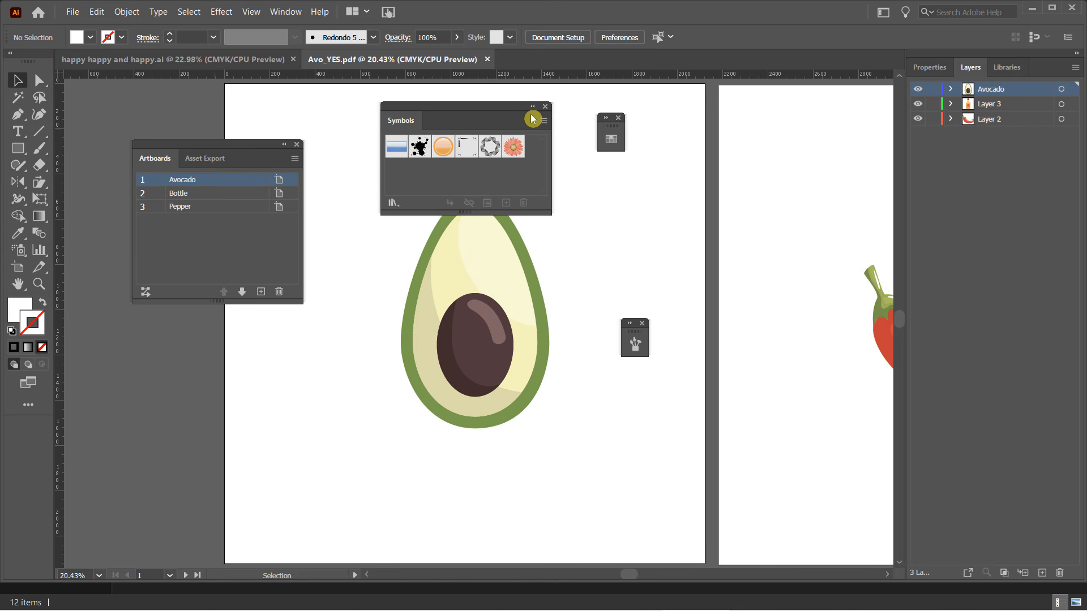
pyautogui.hotkey('ctrl', '2')
pyautogui.press('Escape')
pyautogui.click(532, 107)
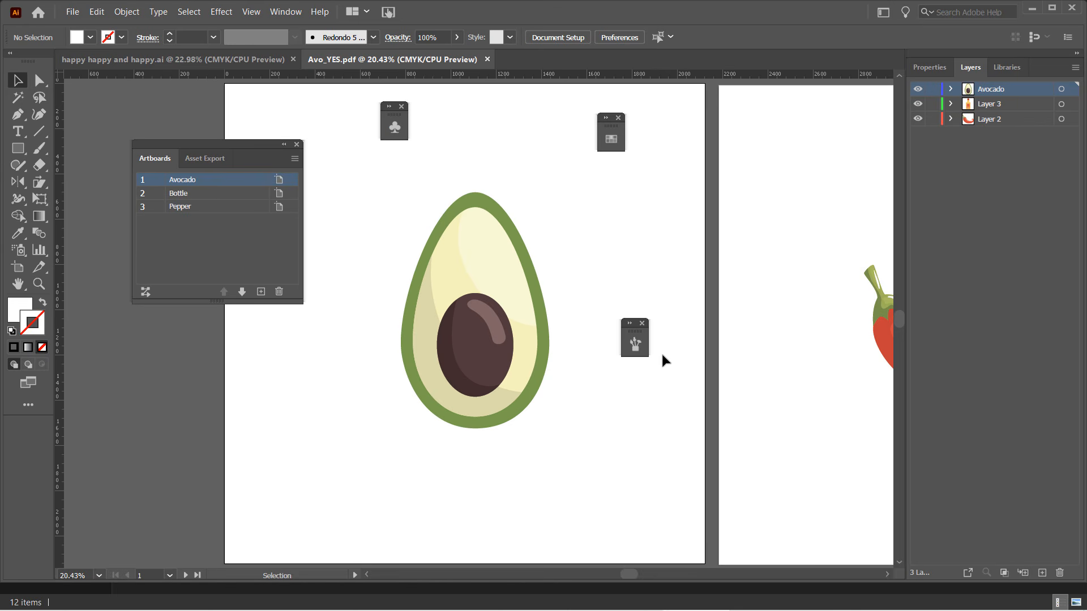
# Step: Dock the collapsed Swatches, Symbols and Brushes panels as a column of icons beside the Layers panel group
pyautogui.click(612, 142)
pyautogui.moveTo(612, 142); pyautogui.dragTo(859, 154)
pyautogui.moveTo(891, 147)
pyautogui.mouseDown()
pyautogui.moveTo(905, 126)
pyautogui.moveTo(904, 136)
pyautogui.mouseUp()
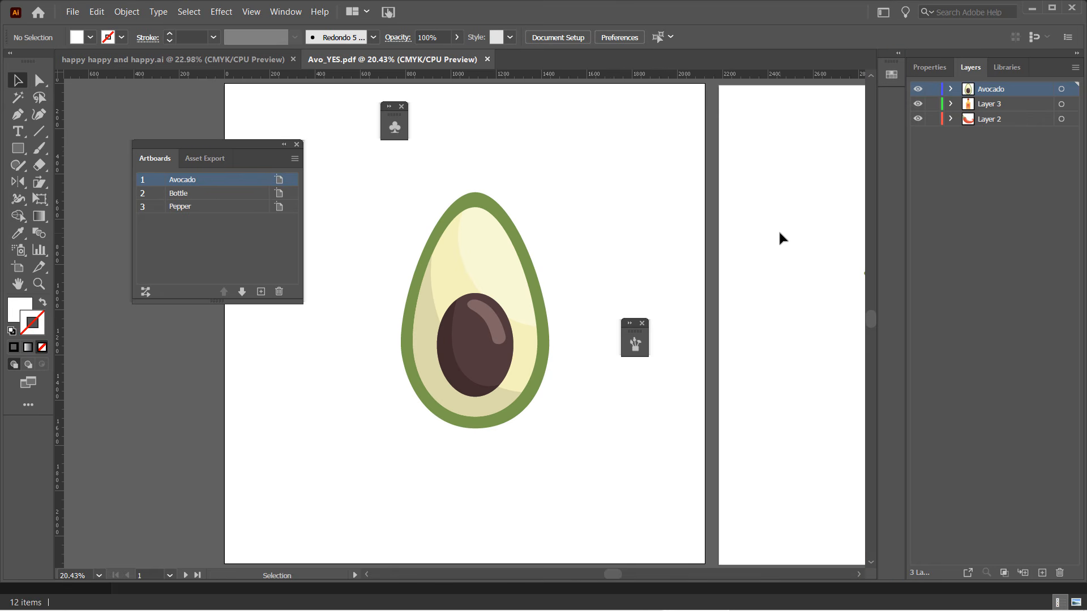
pyautogui.moveTo(398, 129); pyautogui.dragTo(894, 120)
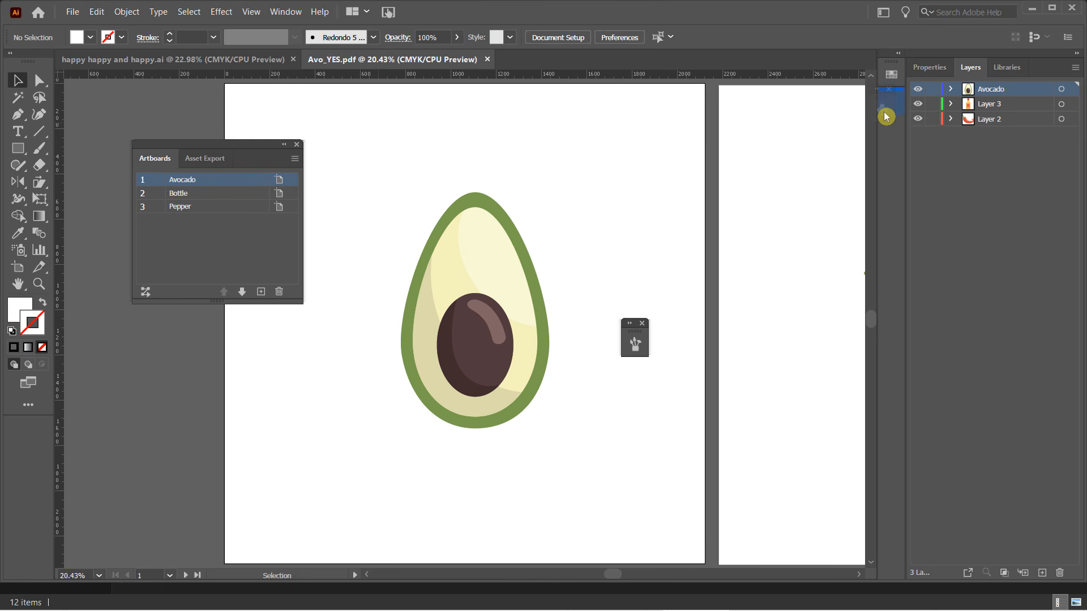
pyautogui.moveTo(776, 264); pyautogui.dragTo(893, 139)
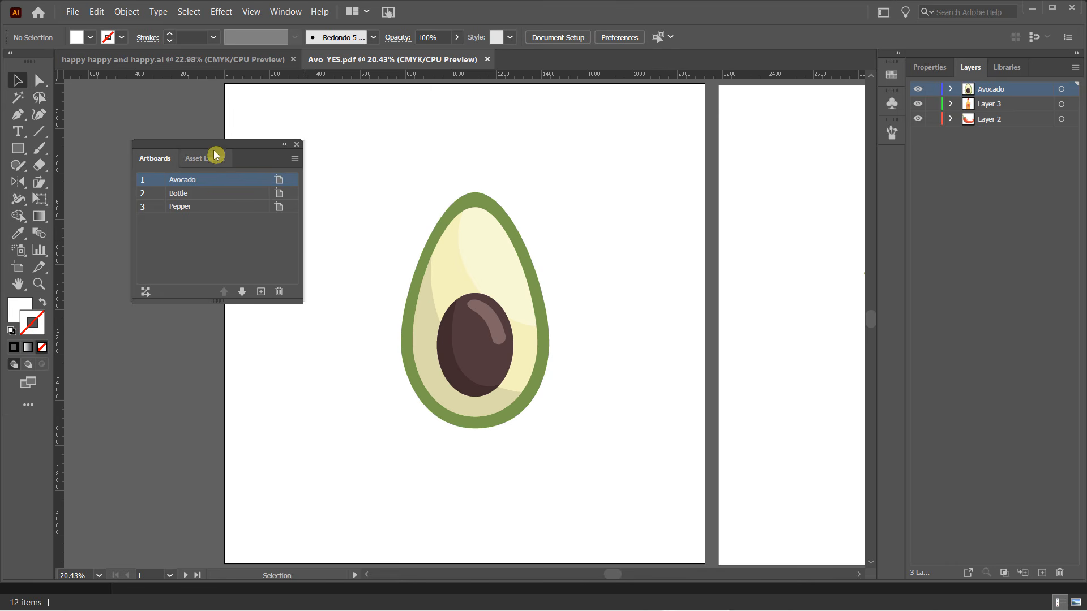
# Step: Dock the Artboards panel into the Properties, Layers and Libraries group, and close the separated Asset Export panel
pyautogui.moveTo(219, 145); pyautogui.dragTo(468, 164)
pyautogui.moveTo(477, 118); pyautogui.dragTo(987, 76)
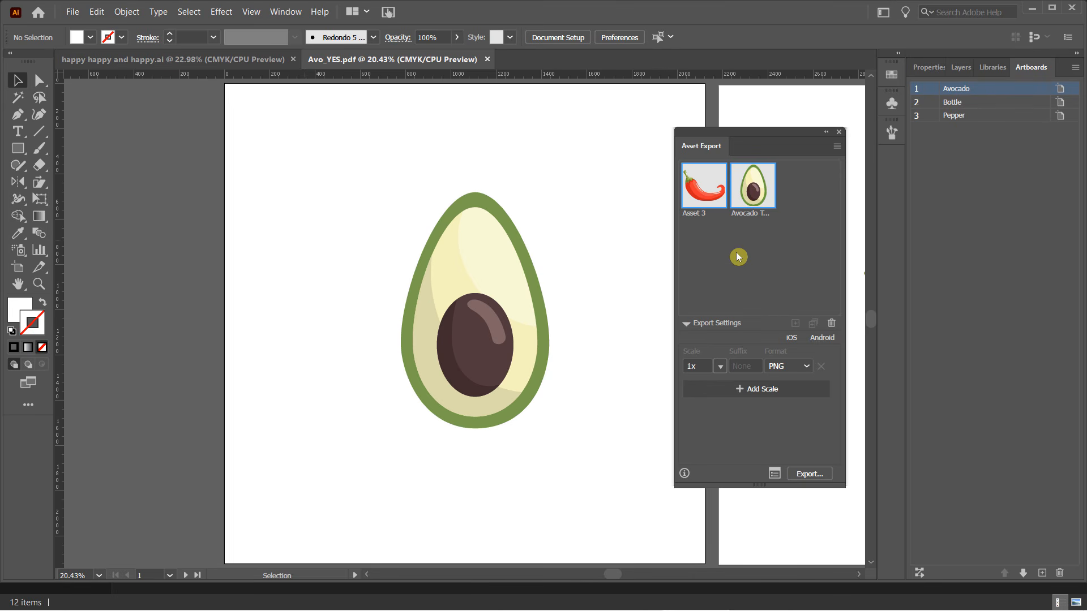
pyautogui.click(741, 266)
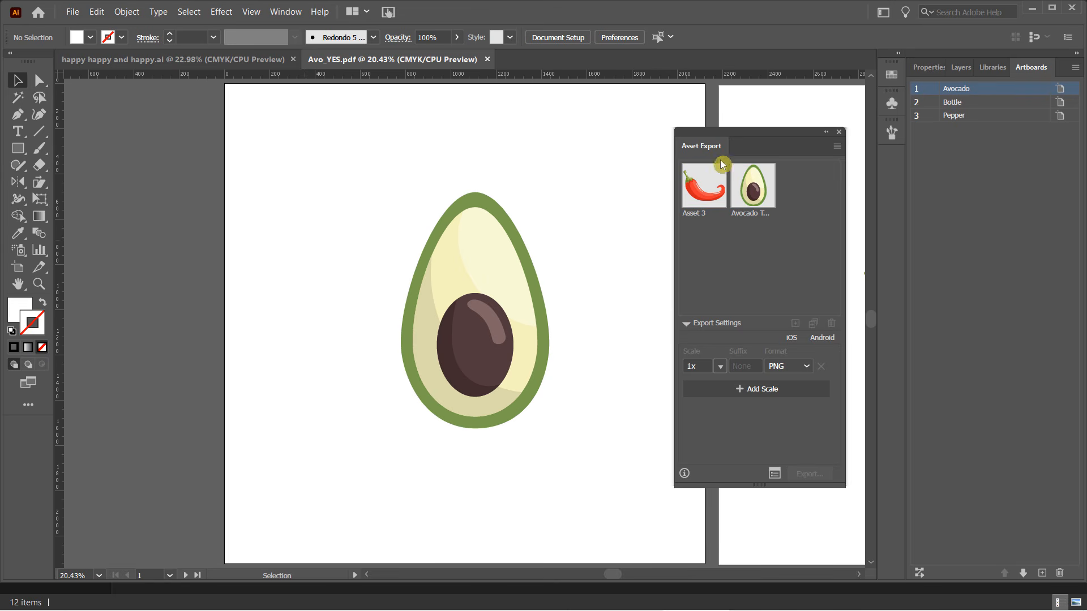
pyautogui.click(838, 131)
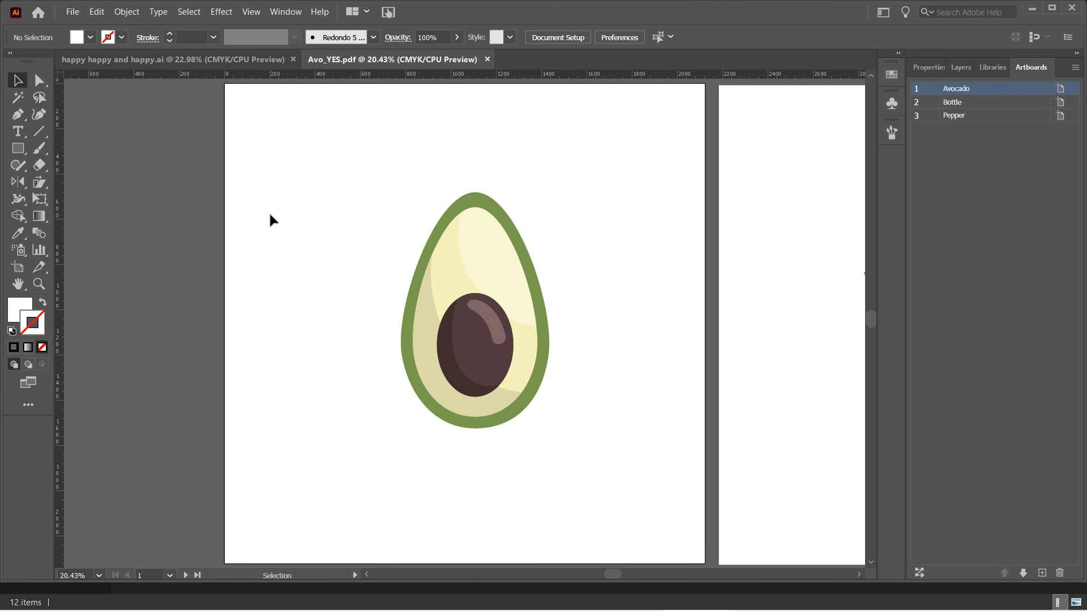
# Step: Show the Asset Export panel again and close it
pyautogui.click(281, 15)
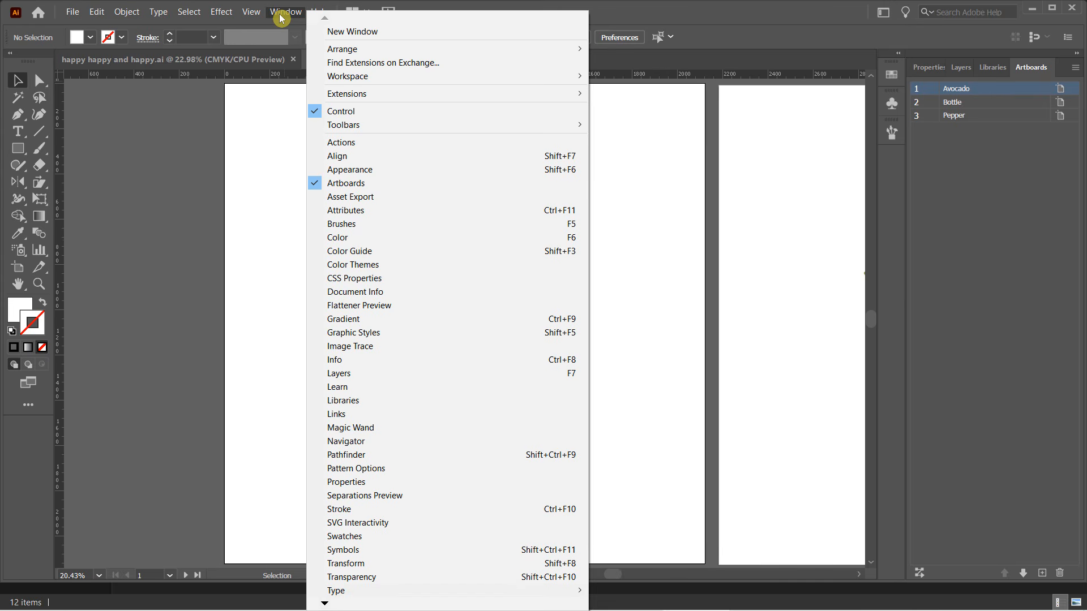
pyautogui.click(381, 198)
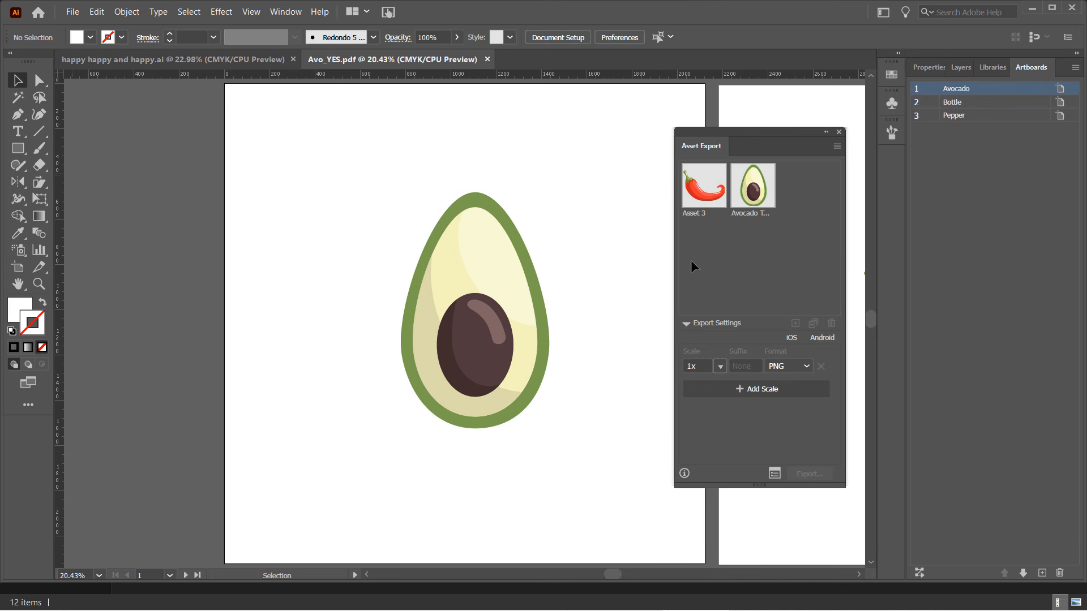
pyautogui.click(724, 223)
pyautogui.click(841, 136)
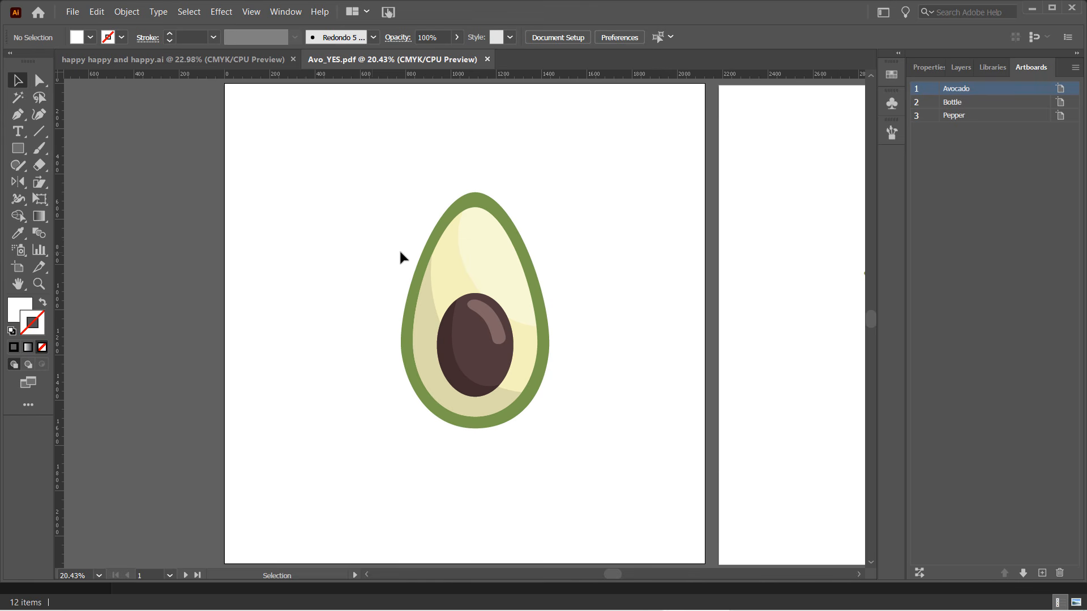
# Step: Show the Properties panel and save the layout as a new workspace named with the owner's first name plus "Advanced Tools", checking the workspace list
pyautogui.click(928, 67)
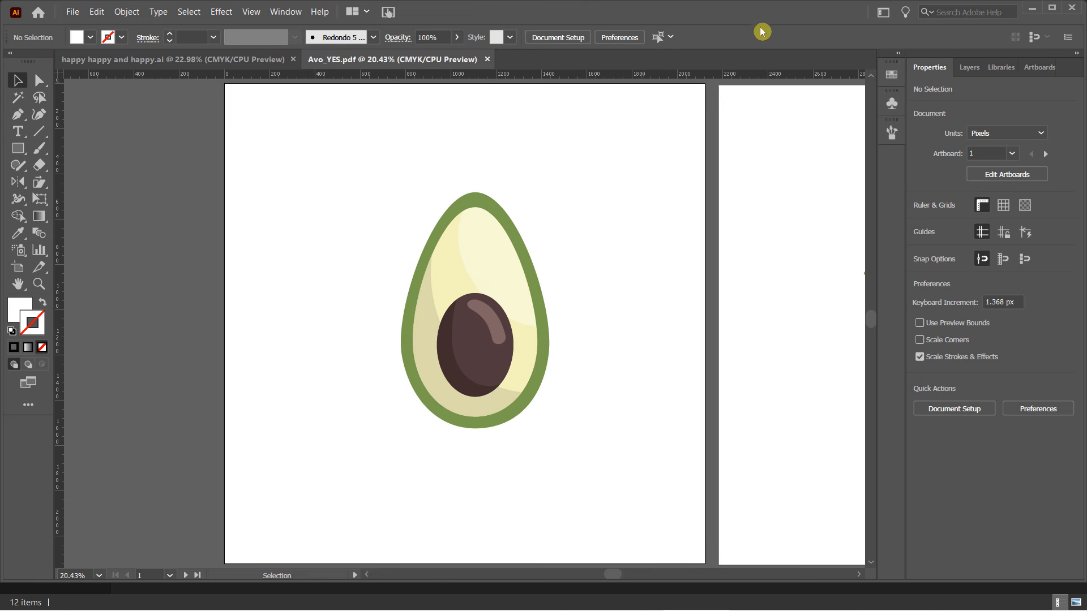
pyautogui.click(884, 14)
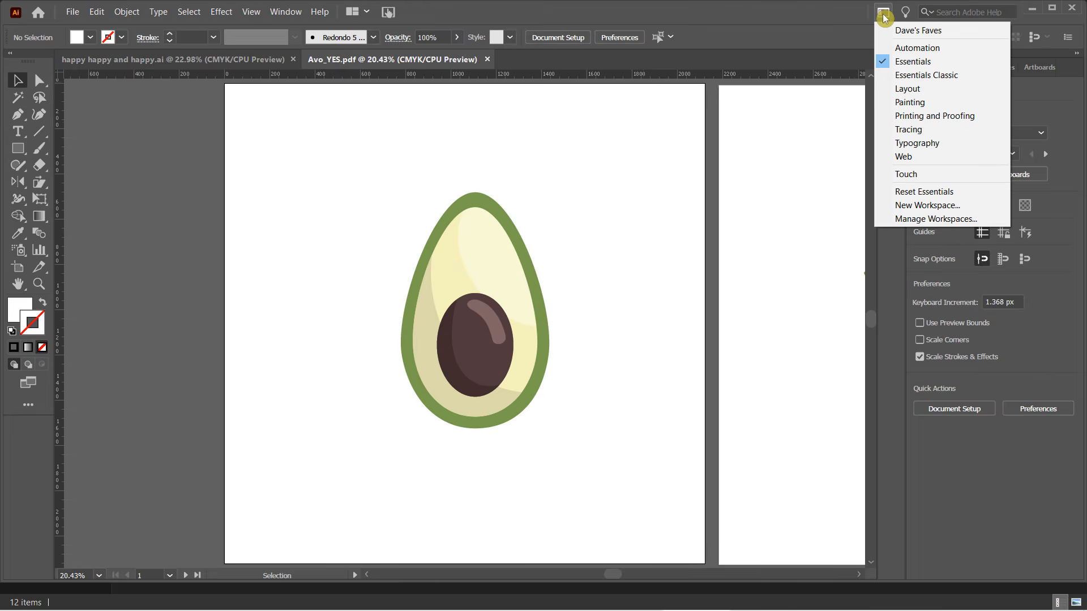
pyautogui.click(912, 209)
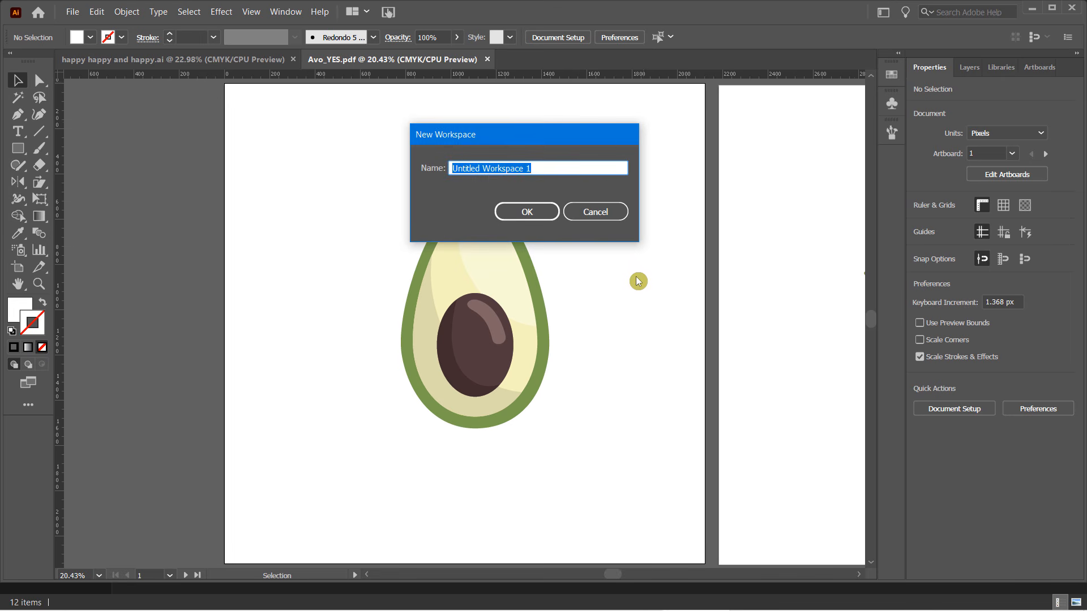
pyautogui.write("Dave's Ad")
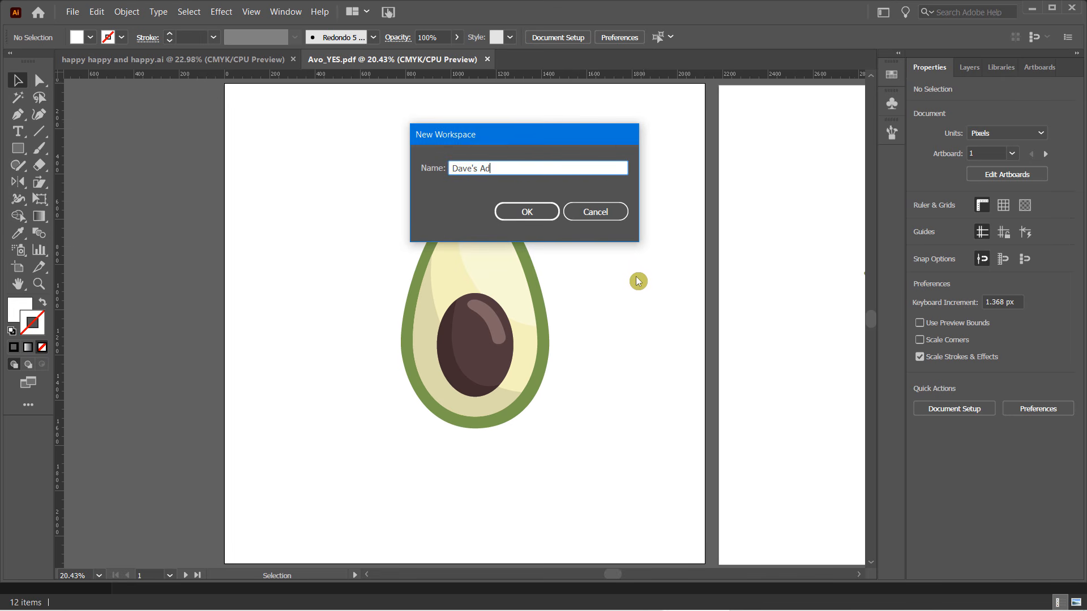
pyautogui.write('vanced Tools')
pyautogui.press('Return')
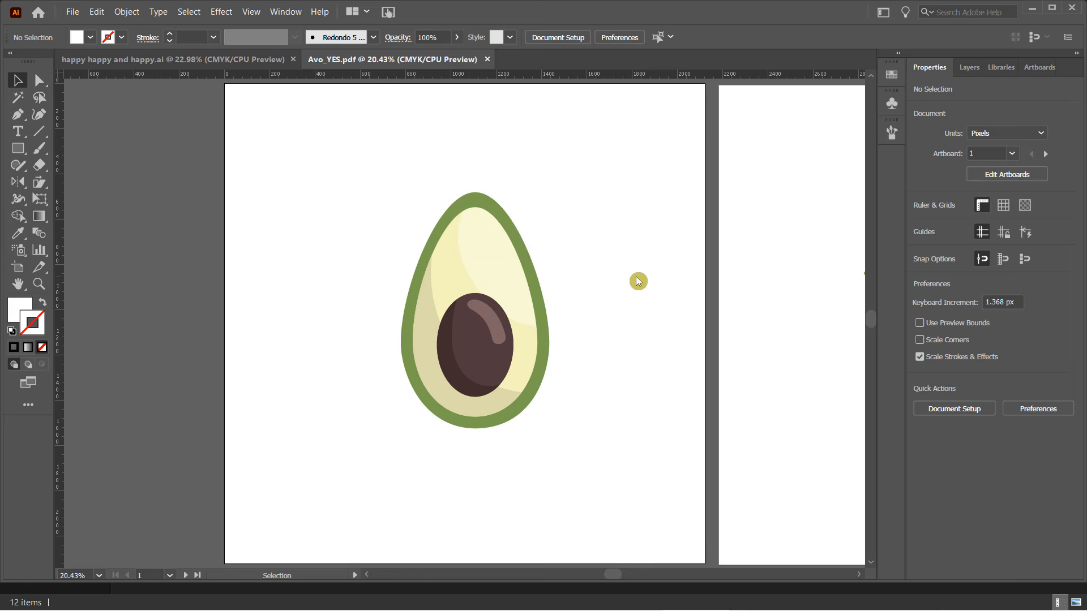
pyautogui.click(883, 14)
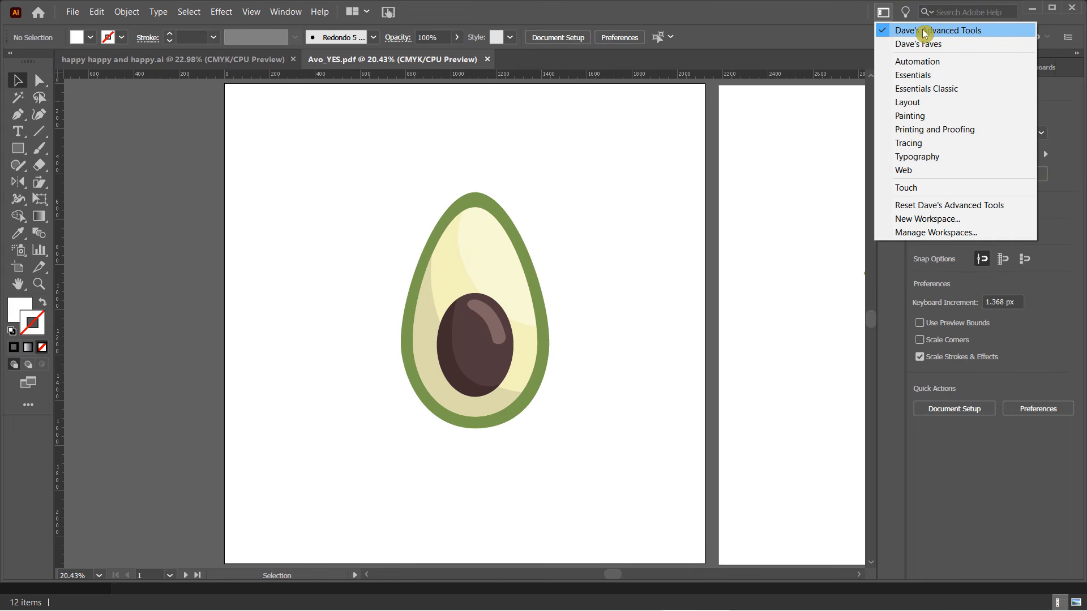
pyautogui.click(768, 161)
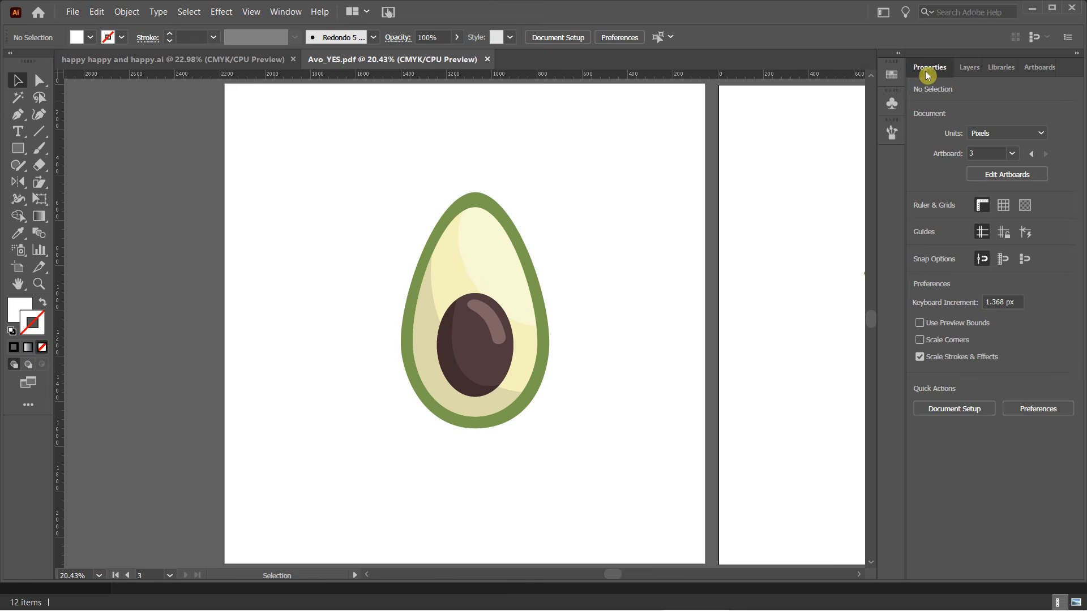
# Step: Pull the Properties panel out of the dock and close it, and float the Layers and Artboards panels beside the avocado
pyautogui.moveTo(926, 68); pyautogui.dragTo(522, 160)
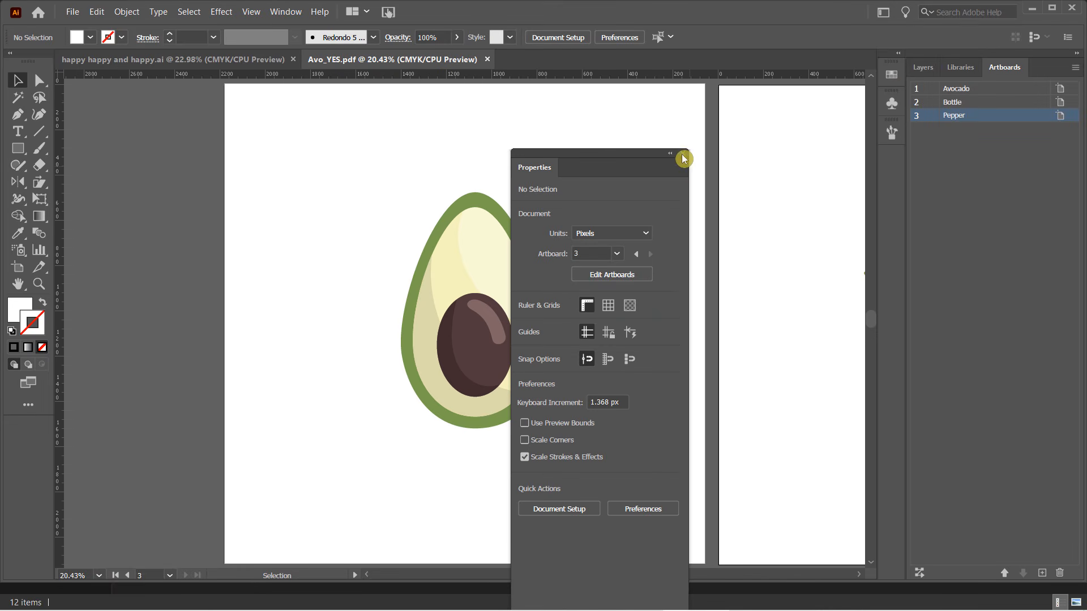
pyautogui.click(681, 154)
pyautogui.moveTo(921, 67); pyautogui.dragTo(151, 144)
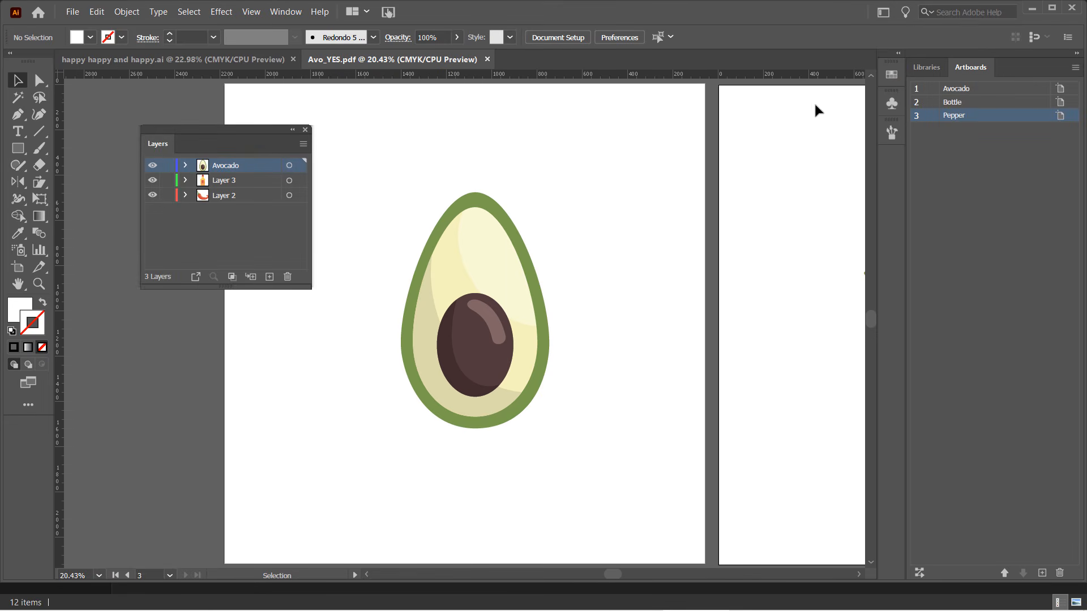
pyautogui.moveTo(970, 74); pyautogui.dragTo(553, 150)
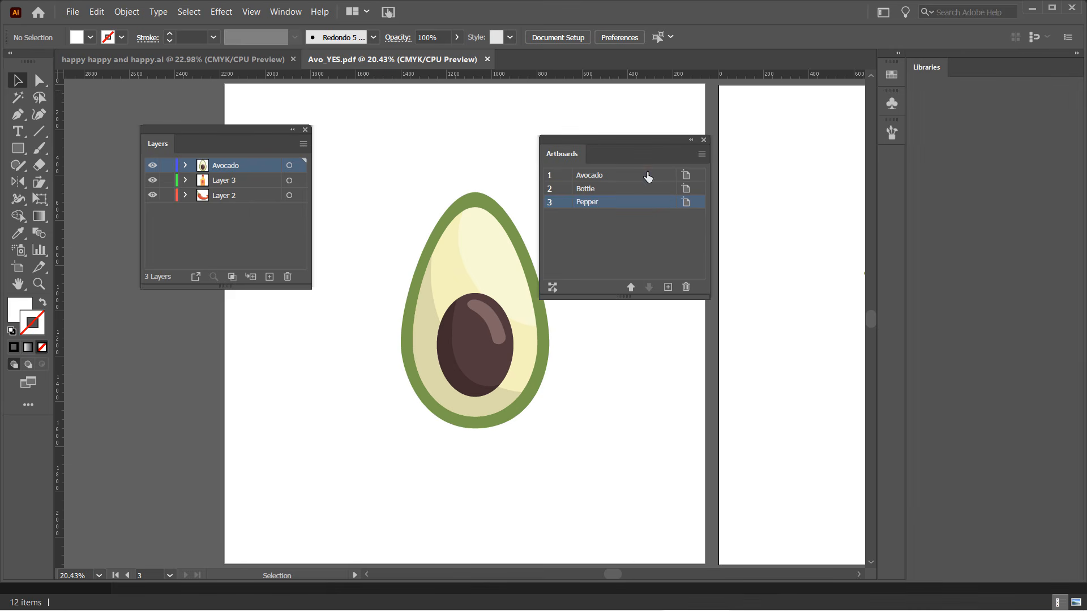
# Step: Reset the custom Advanced Tools workspace to its saved layout
pyautogui.click(886, 14)
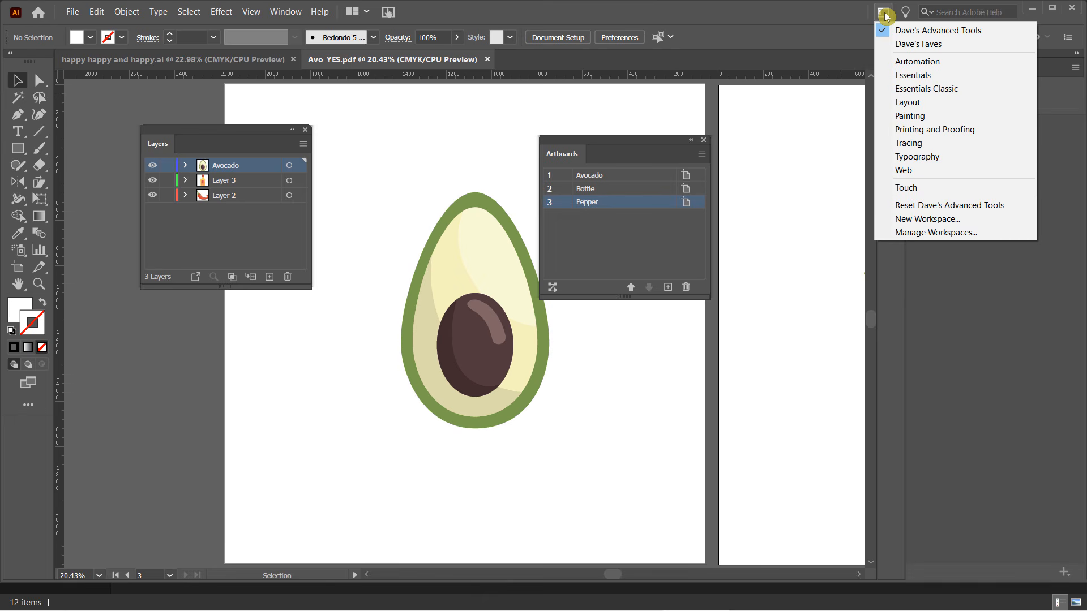
pyautogui.click(885, 13)
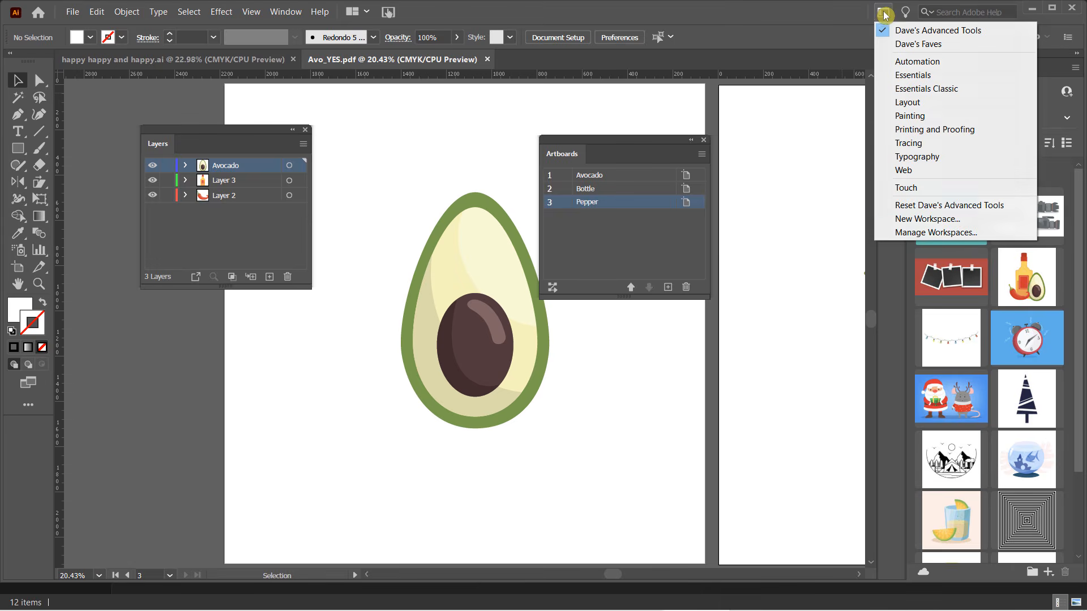
pyautogui.click(929, 205)
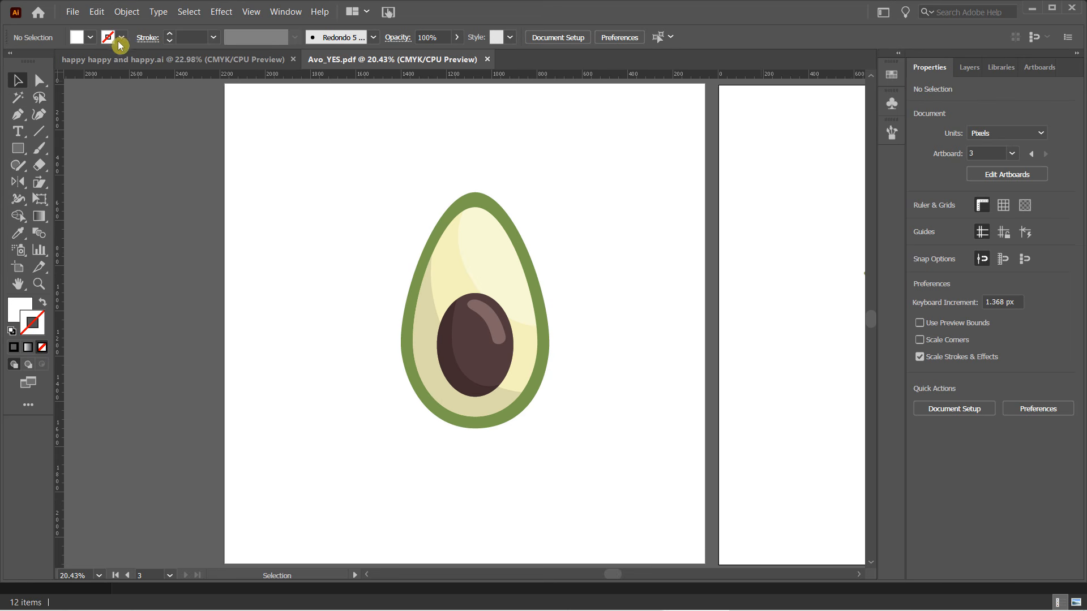
pyautogui.click(282, 12)
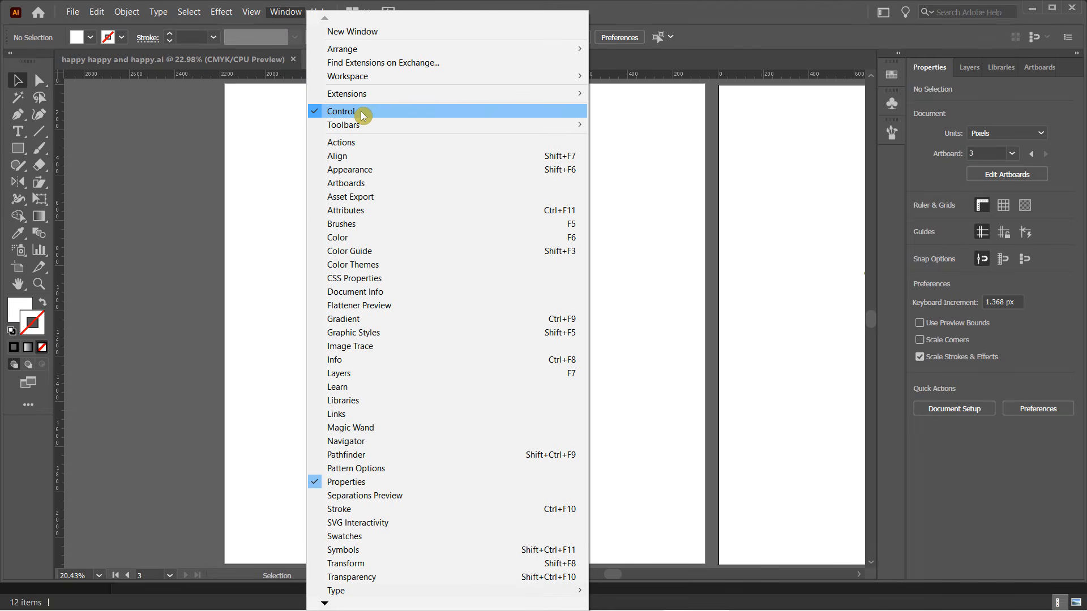
pyautogui.click(735, 20)
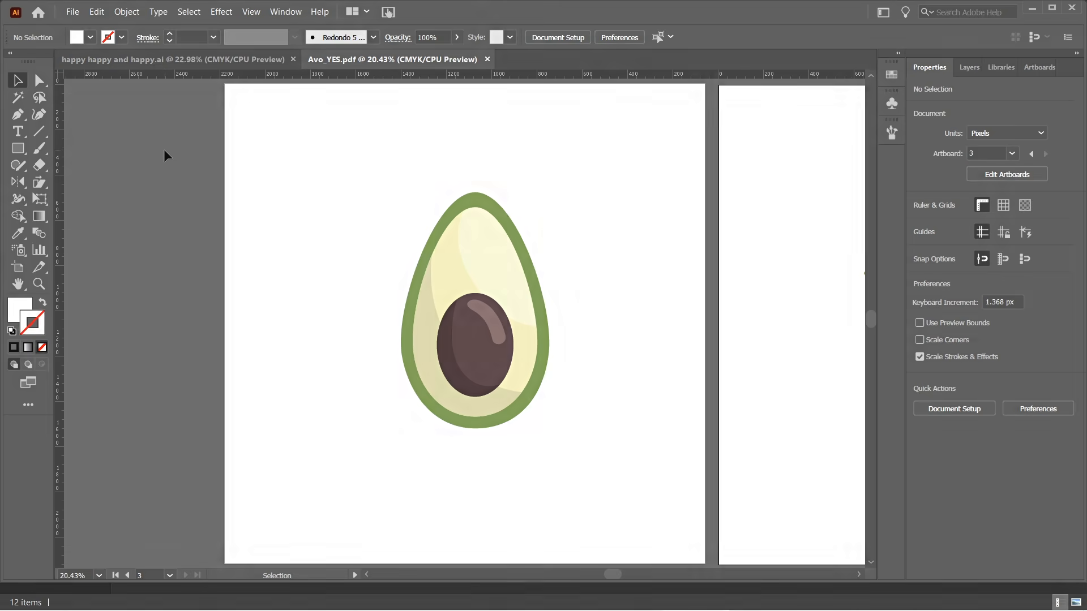
pyautogui.click(311, 420)
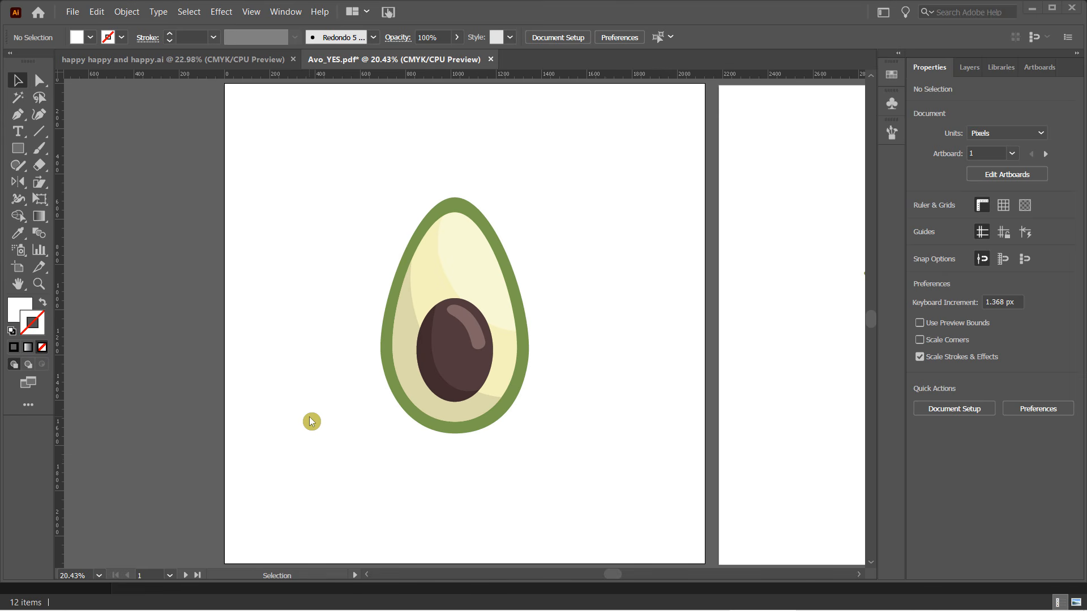
# Step: Float the Libraries panel beside the avocado and go back from the Vectors library to the list of all libraries
pyautogui.click(997, 67)
pyautogui.moveTo(990, 79); pyautogui.dragTo(169, 150)
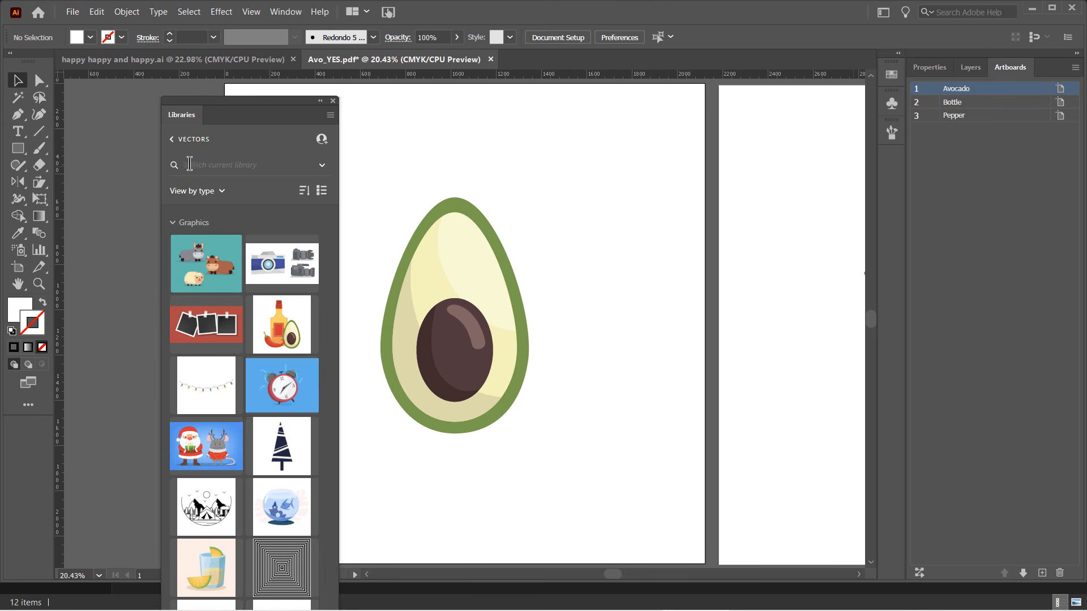
pyautogui.click(171, 144)
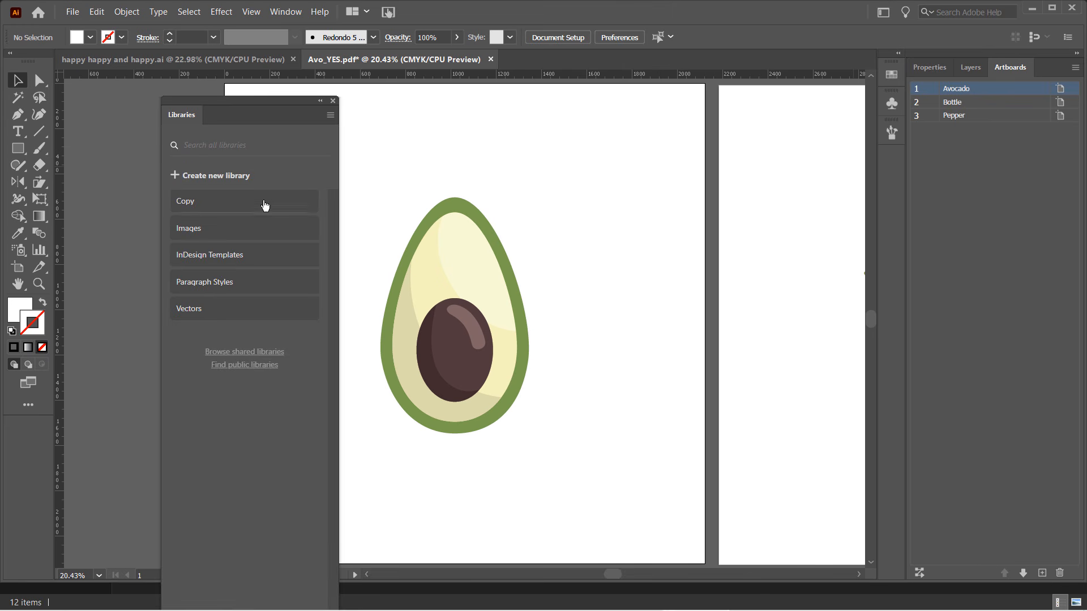
pyautogui.moveTo(248, 107); pyautogui.dragTo(189, 95)
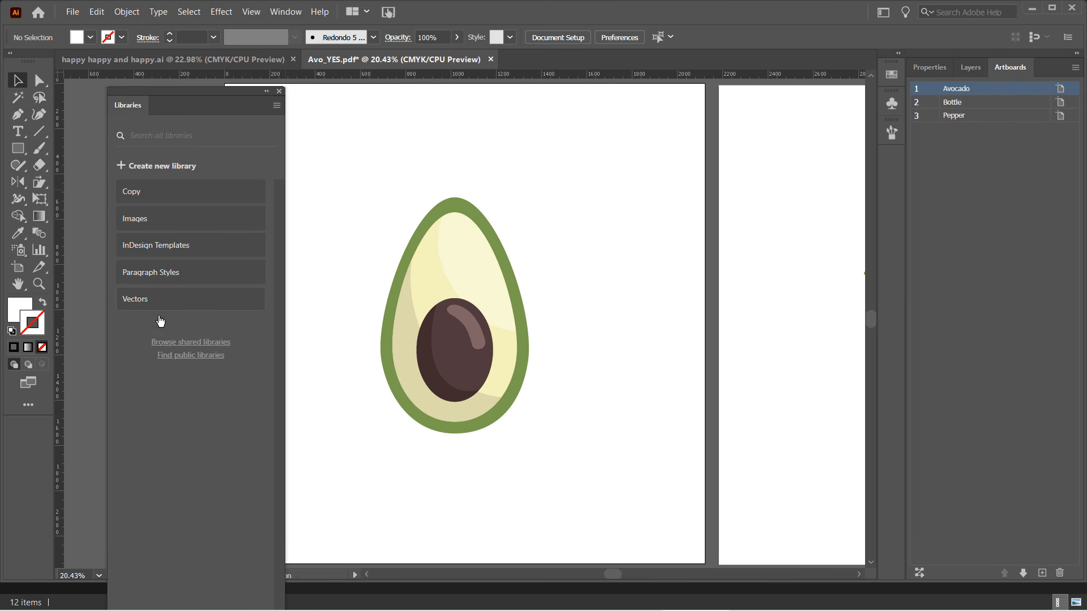
# Step: Move the floating Libraries panel up over the Control bar, keeping it clear of the avocado
pyautogui.click(197, 414)
pyautogui.moveTo(180, 95); pyautogui.dragTo(289, 37)
pyautogui.doubleClick(321, 73)
pyautogui.doubleClick(289, 36)
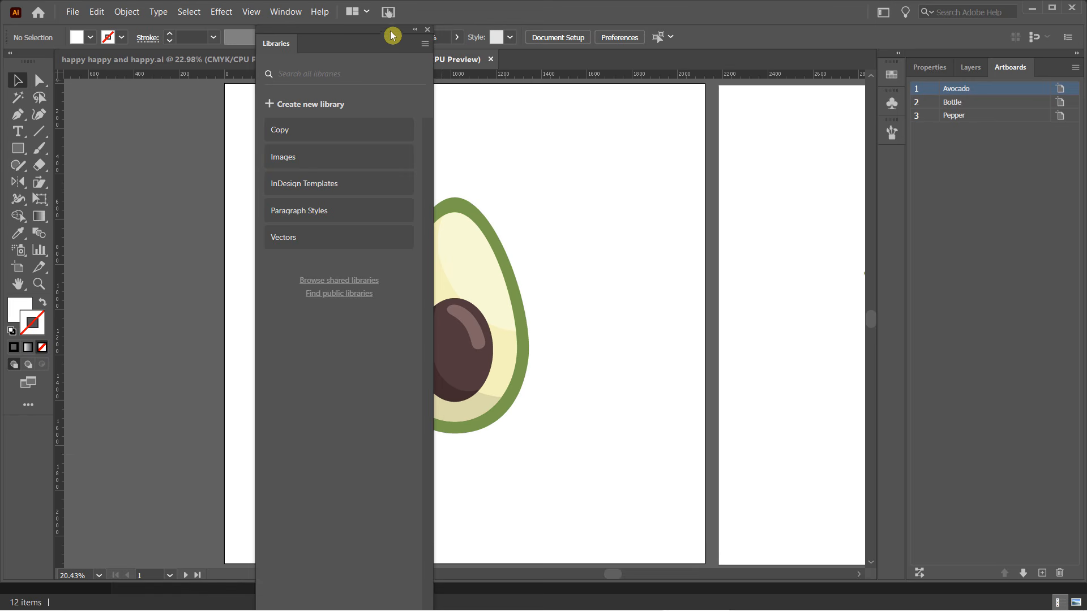
pyautogui.moveTo(387, 33); pyautogui.dragTo(289, 31)
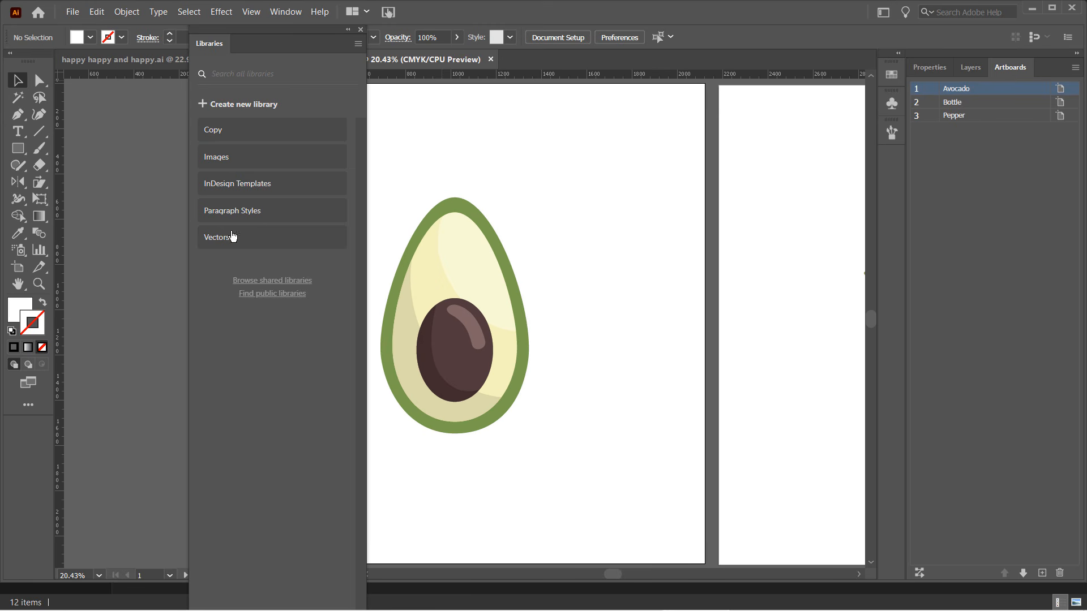
# Step: Create a new library named Symbols and return to the list of all libraries
pyautogui.click(241, 281)
pyautogui.click(255, 105)
pyautogui.write('Sy')
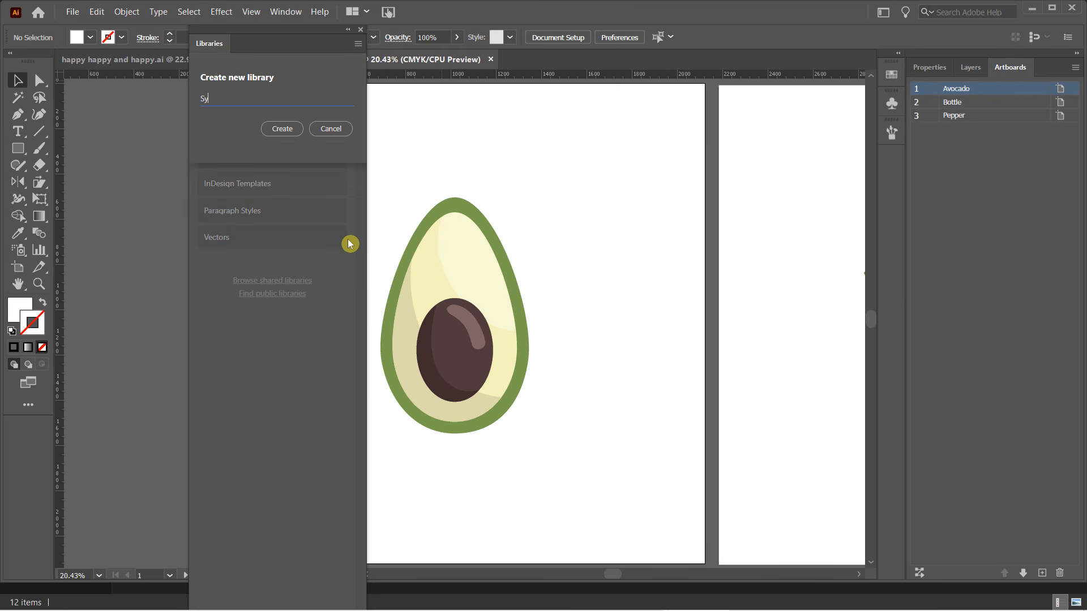
pyautogui.write('mbols')
pyautogui.press('Return')
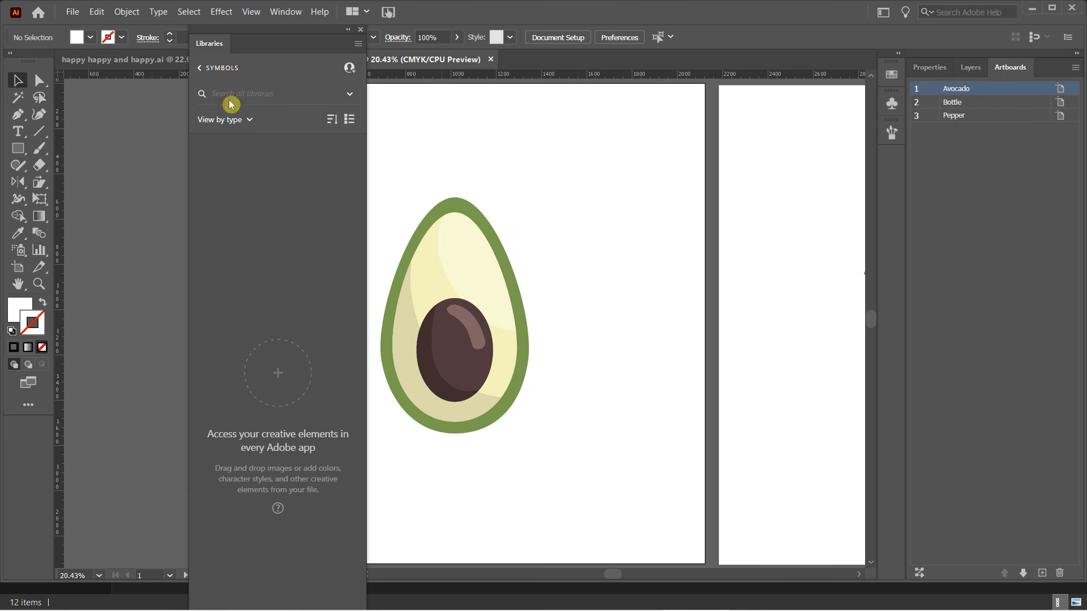
pyautogui.click(200, 68)
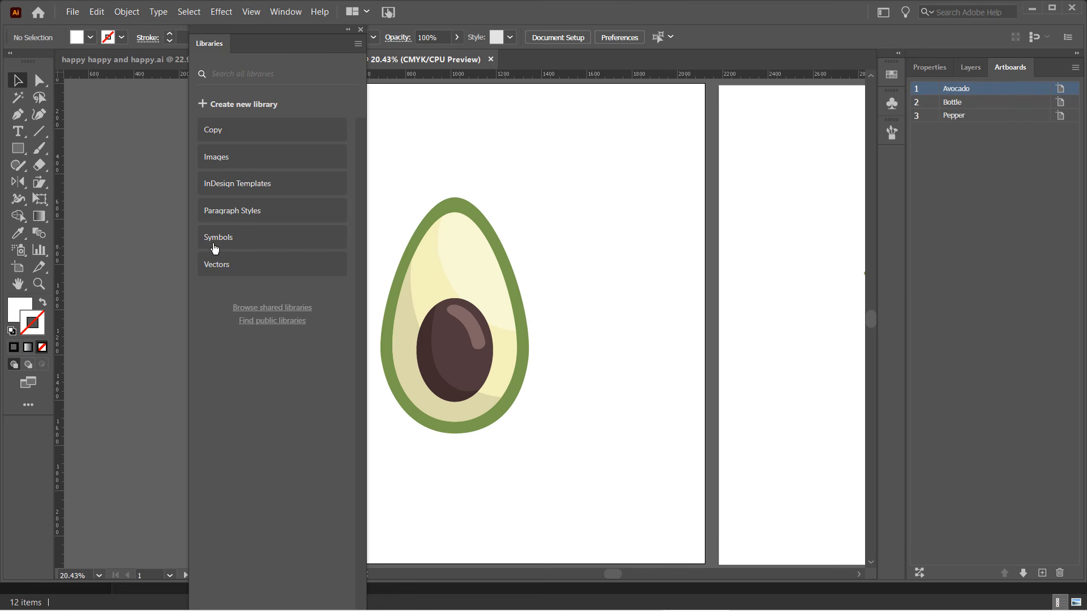
# Step: Open the Vectors library and add the whole avocado artwork to its graphics
pyautogui.click(288, 394)
pyautogui.click(225, 267)
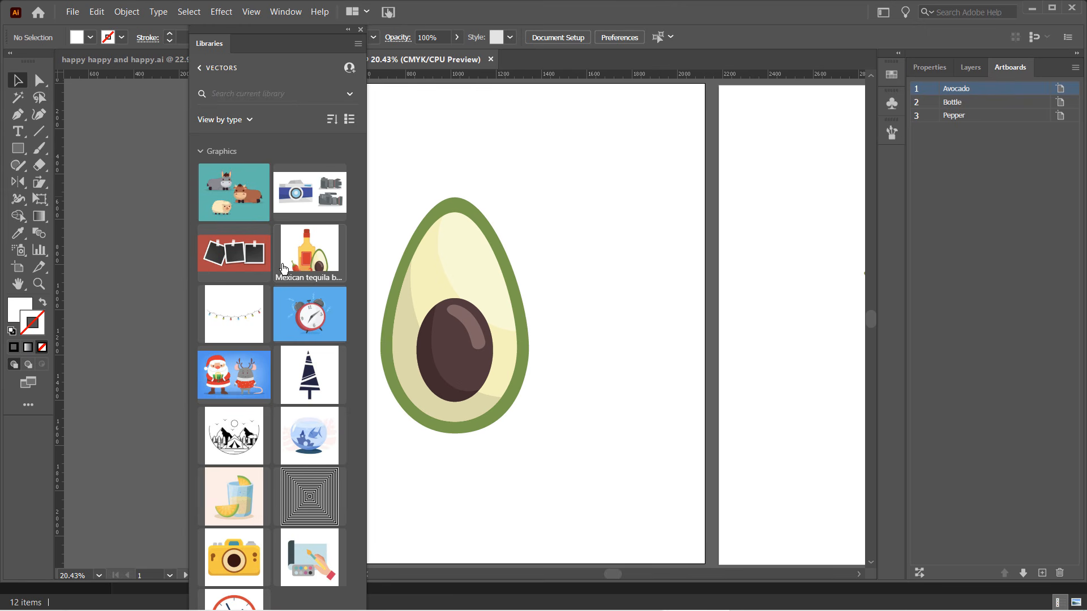
pyautogui.click(467, 242)
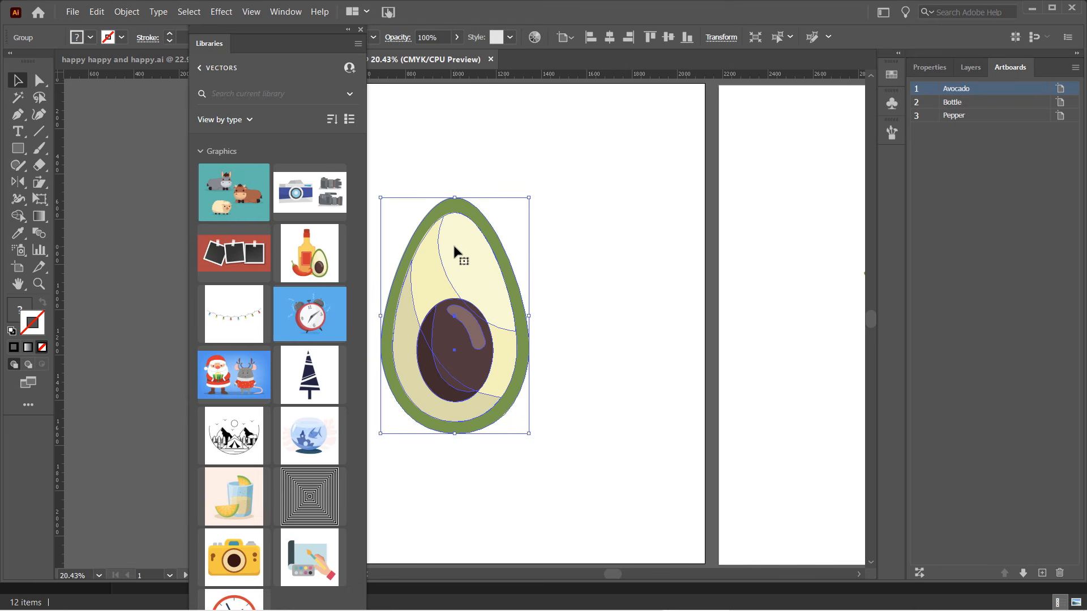
pyautogui.moveTo(453, 242); pyautogui.dragTo(283, 276)
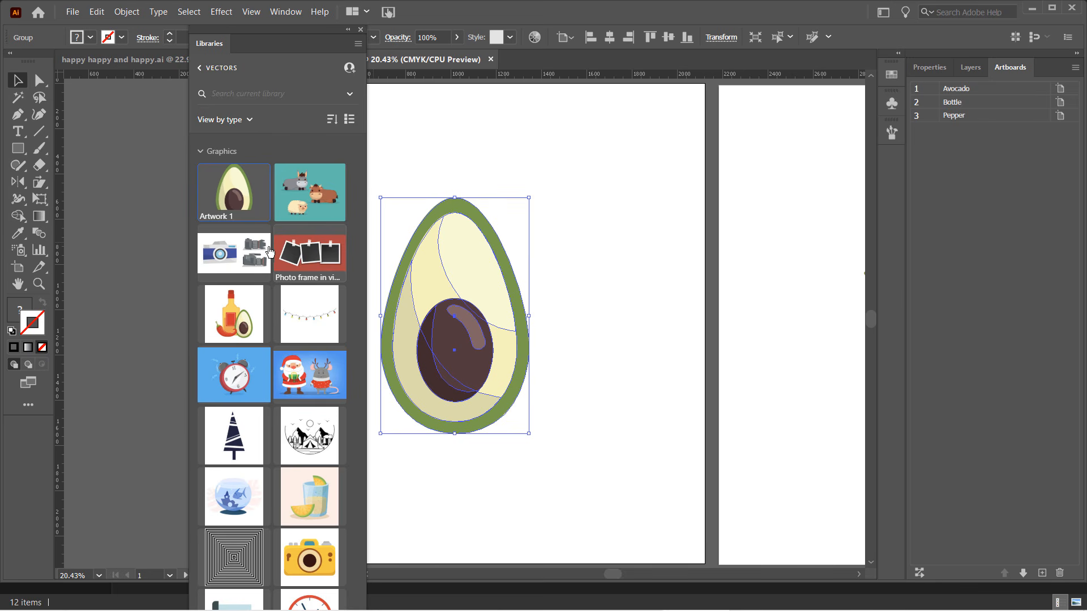
# Step: Rename the newly added avocado graphic in the Vectors library as Avocado, and dismiss the Move dialog without moving the artwork
pyautogui.rightClick(237, 196)
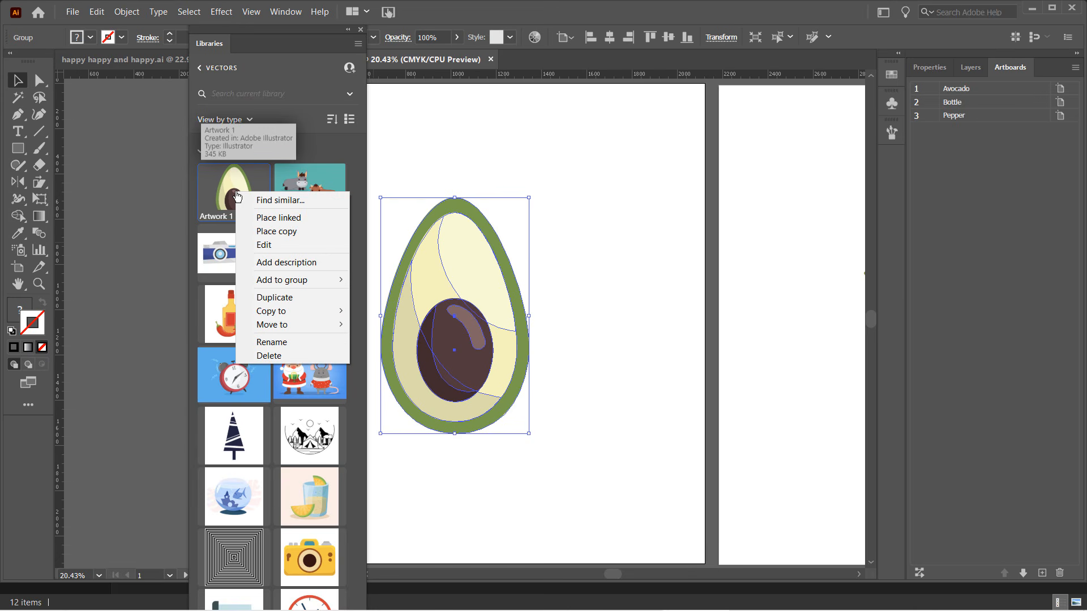
pyautogui.click(277, 341)
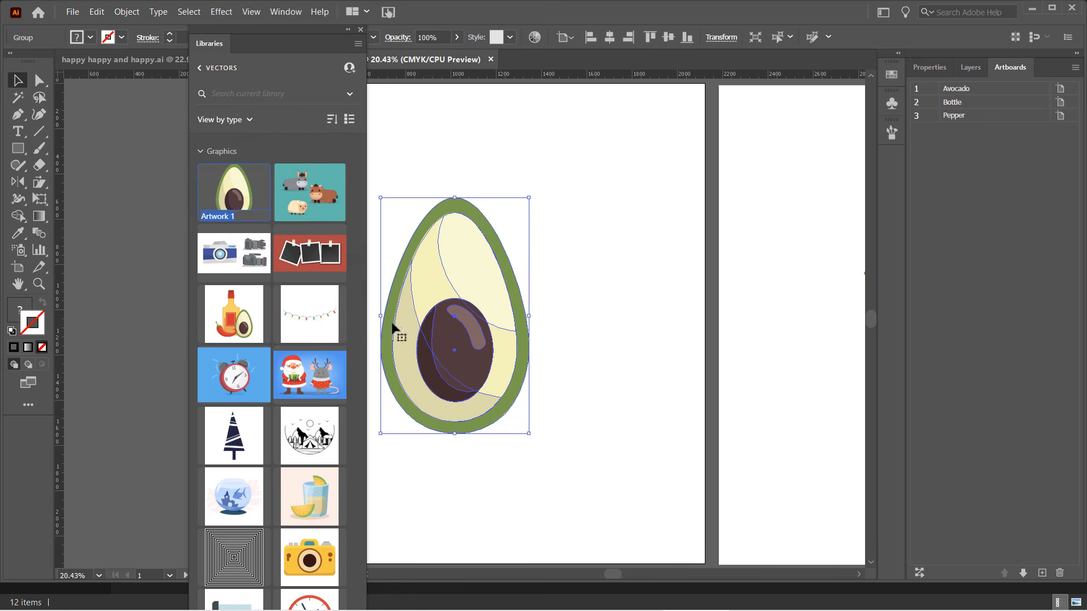
pyautogui.write('Avocado')
pyautogui.press('Return')
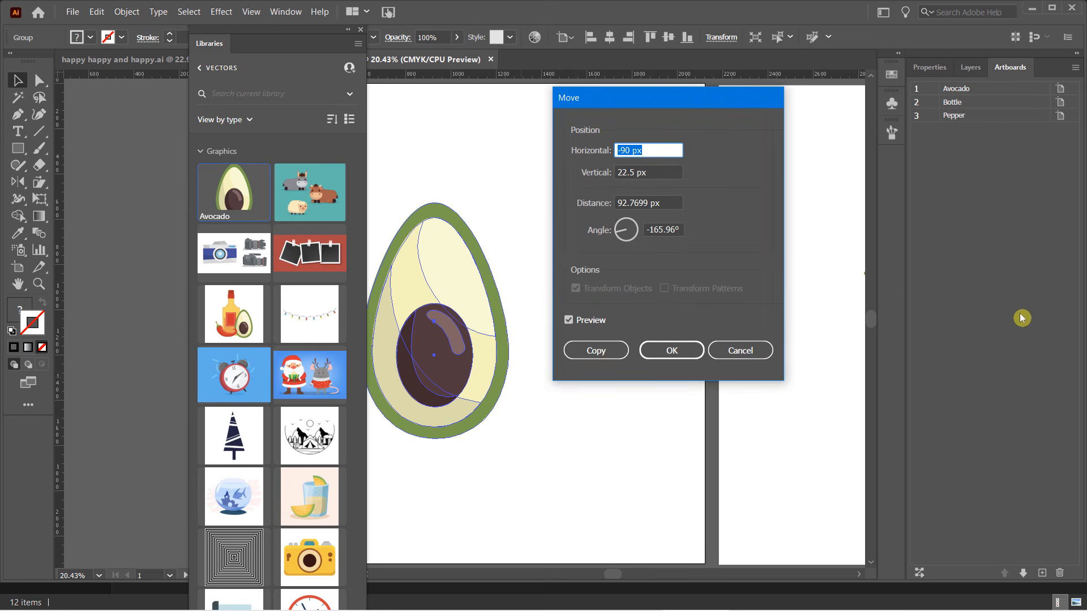
pyautogui.click(765, 356)
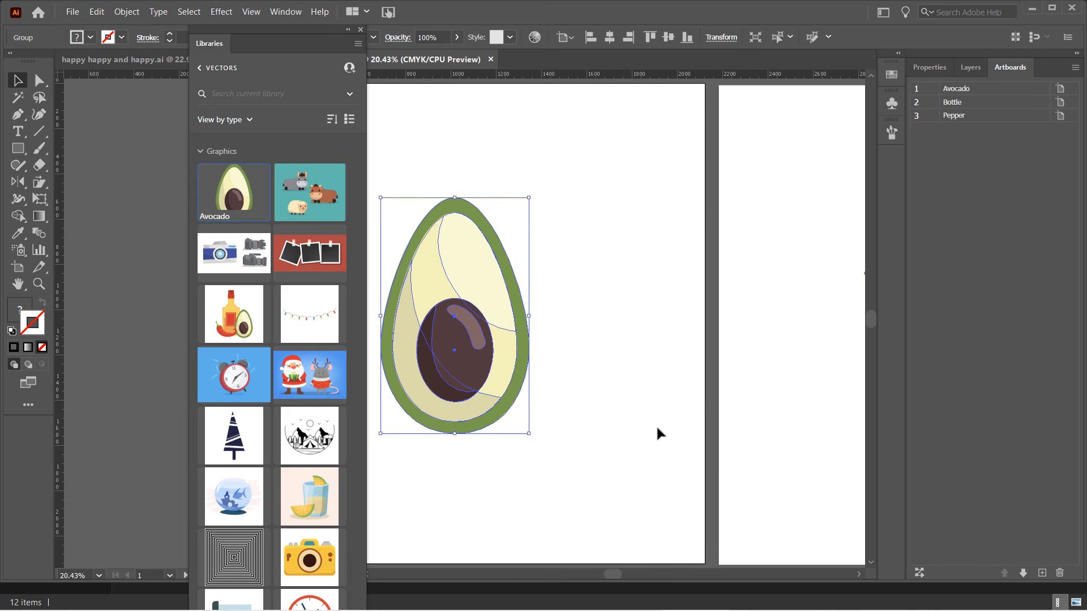
# Step: Add the red pepper artwork from the Pepper artboard to the Vectors library
pyautogui.moveTo(600, 384); pyautogui.dragTo(354, 328)
pyautogui.click(502, 298)
pyautogui.click(609, 292)
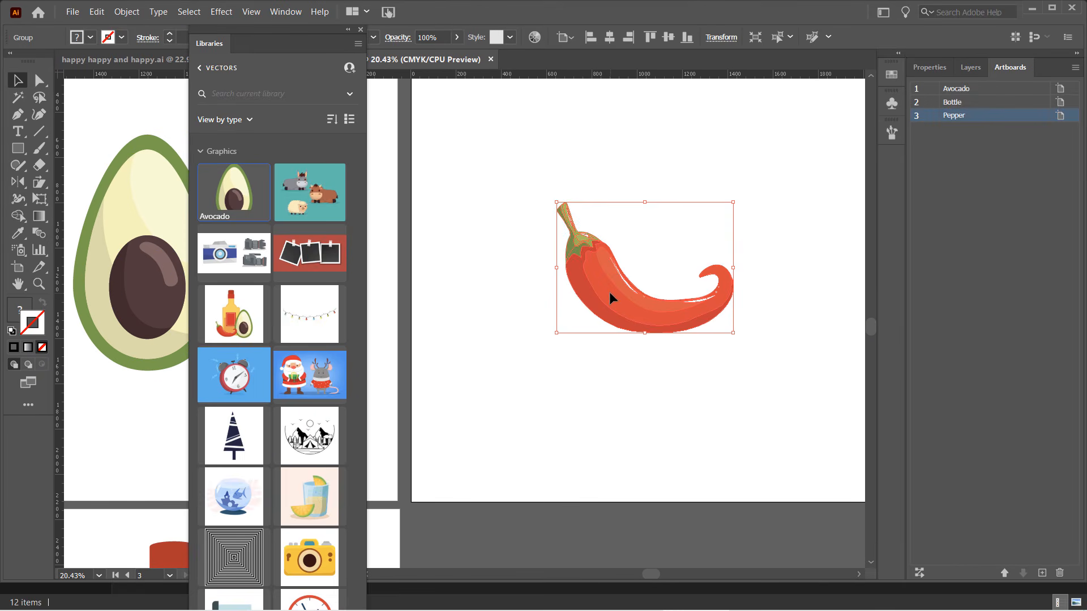
pyautogui.moveTo(609, 293); pyautogui.dragTo(283, 226)
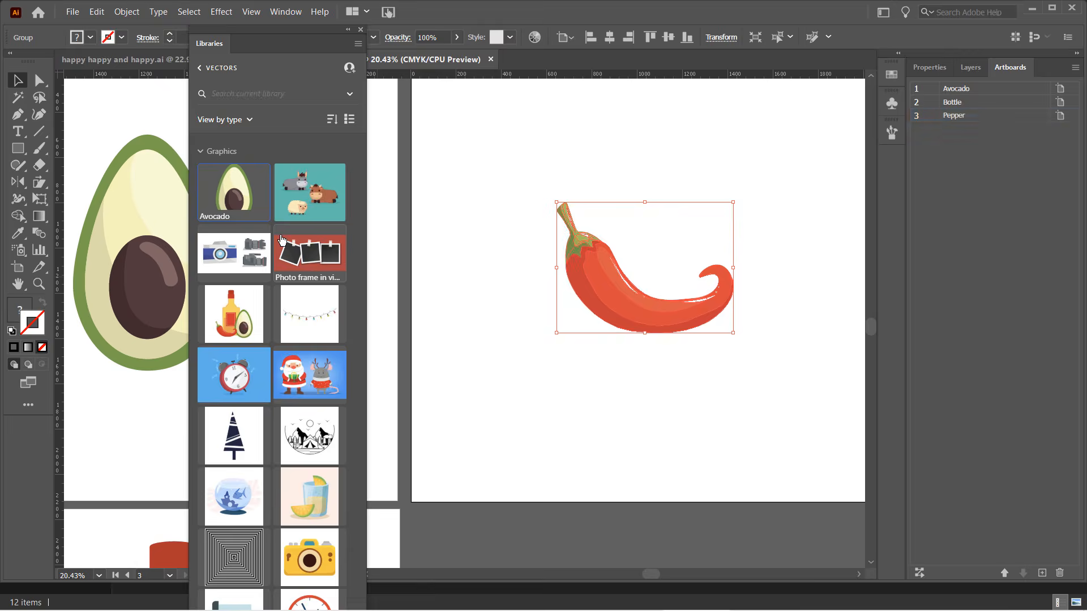
# Step: Rename the newly added pepper graphic in the Vectors library as Pepper
pyautogui.rightClick(236, 189)
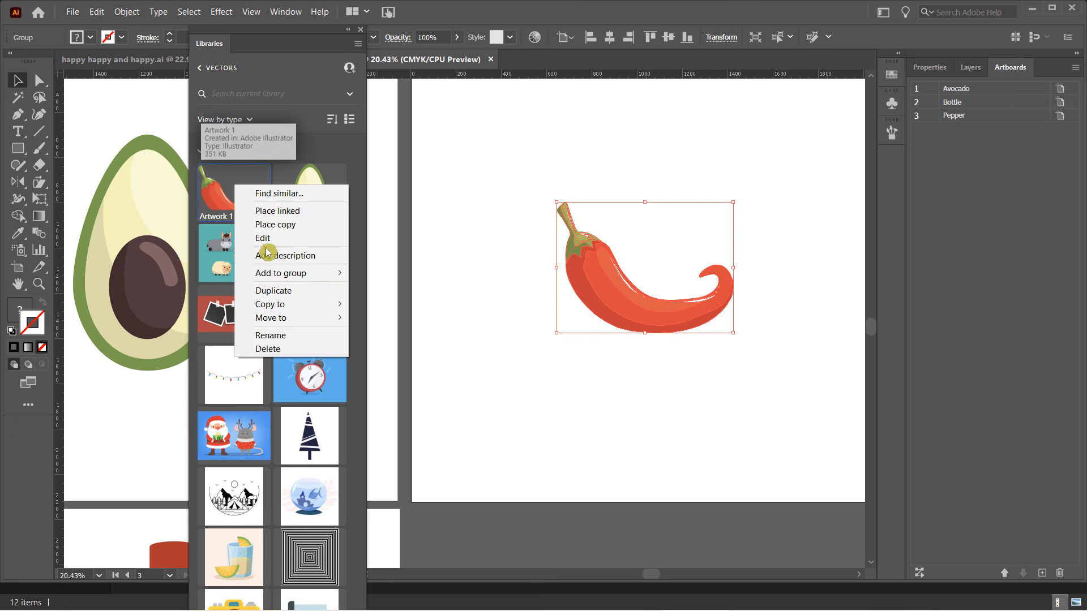
pyautogui.click(282, 336)
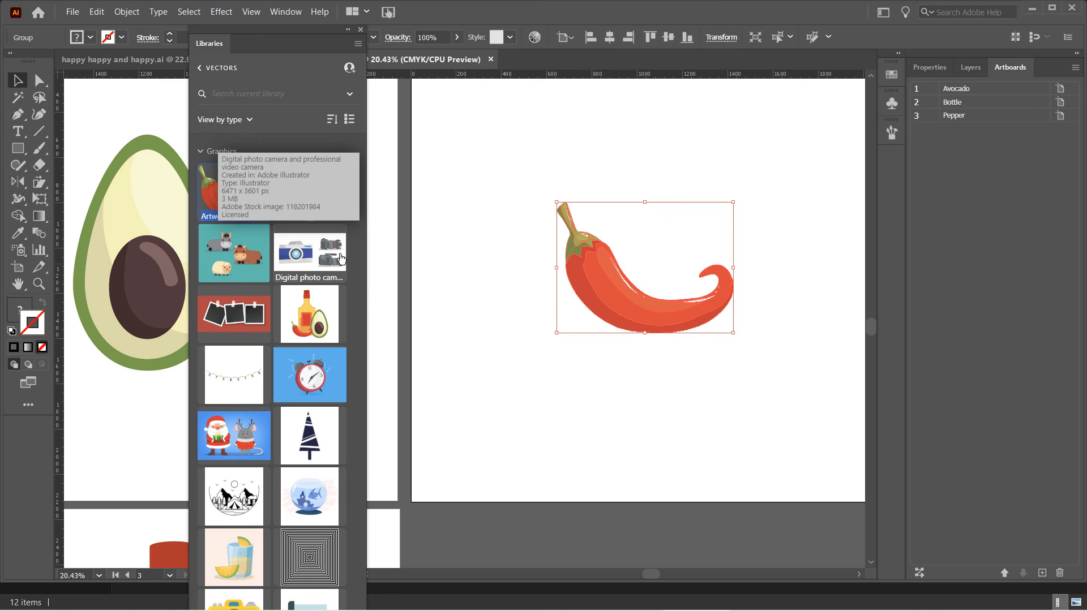
pyautogui.write('Pepper')
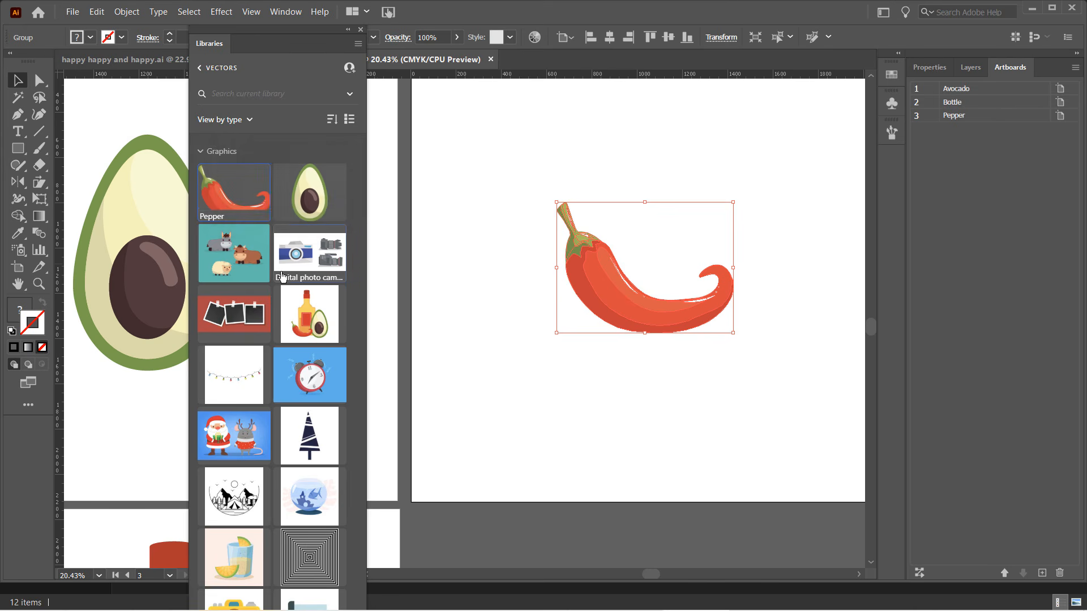
pyautogui.press('Return')
# Step: Collapse the Vectors library's Graphics group, return to the list of all libraries, and deselect the pepper artwork
pyautogui.click(204, 155)
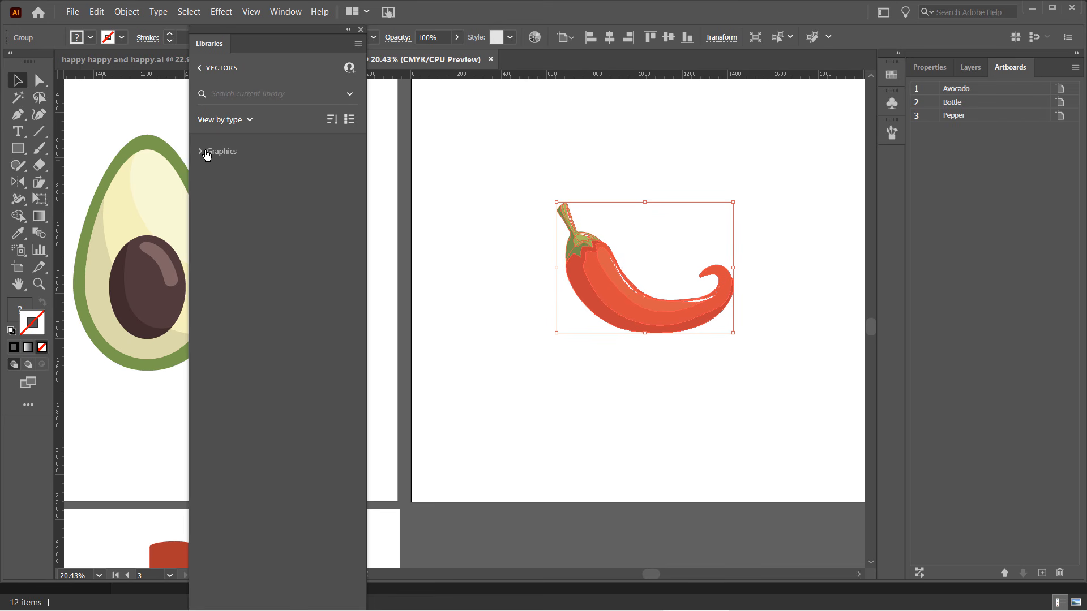
pyautogui.click(198, 69)
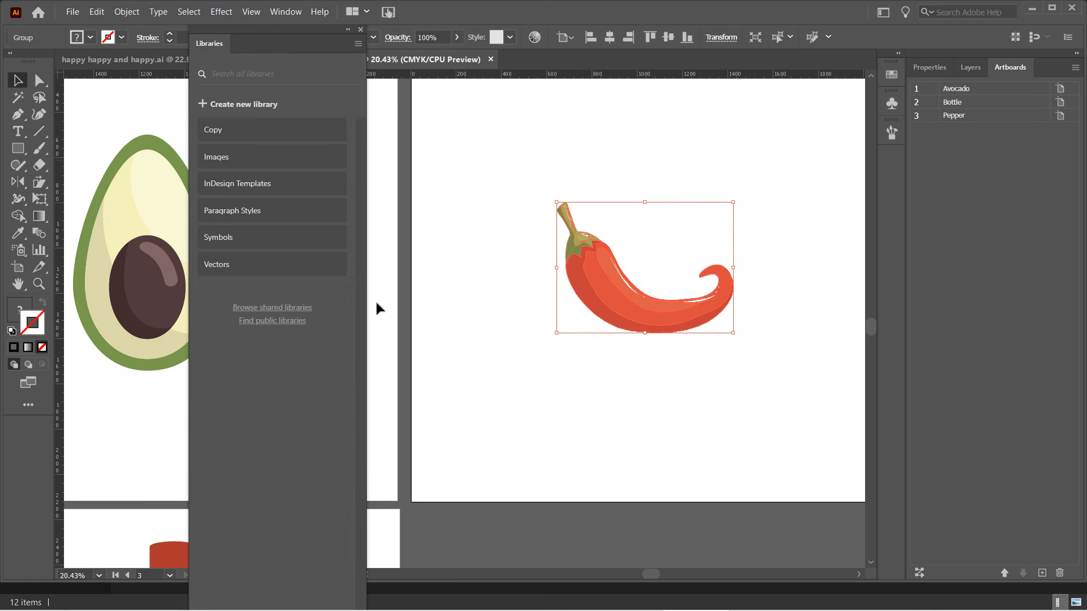
pyautogui.click(484, 182)
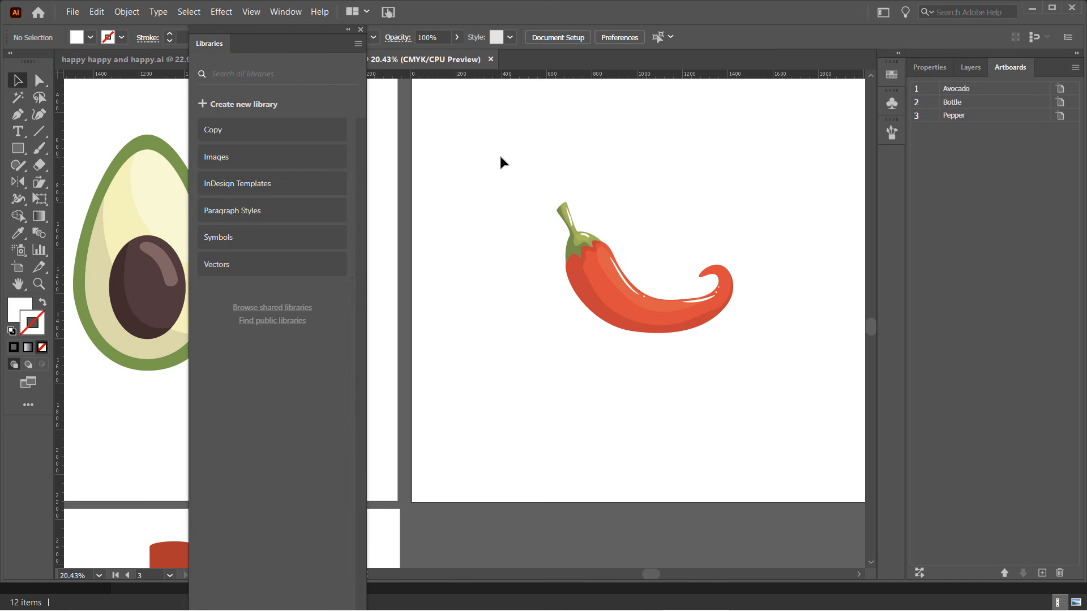
# Step: Create a new document and place the Avocado graphic from the Vectors library on its second artboard
pyautogui.hotkey('ctrl', 'n')
pyautogui.click(771, 484)
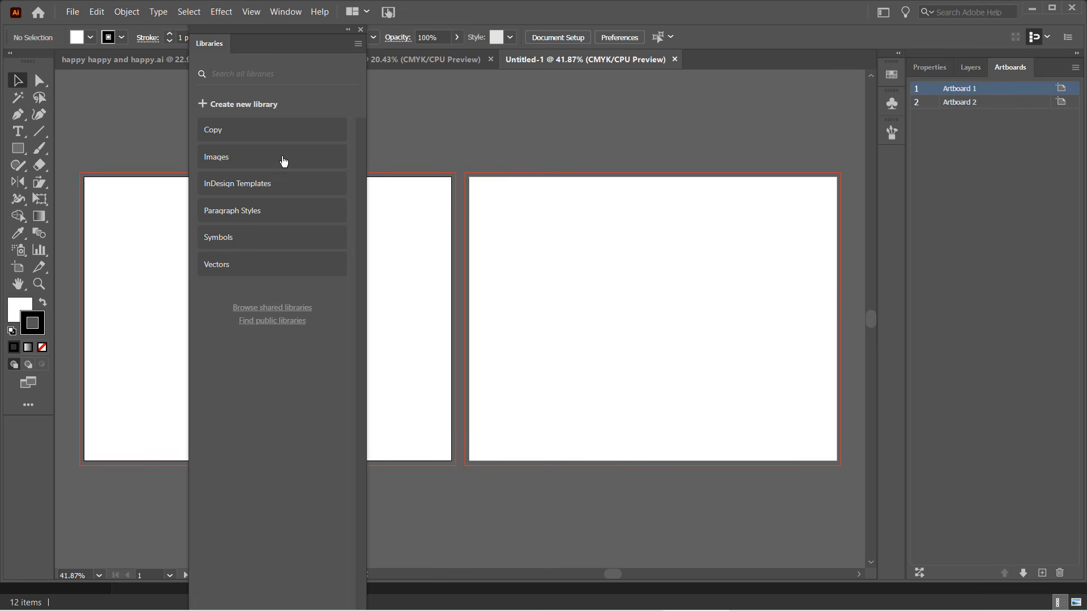
pyautogui.click(228, 266)
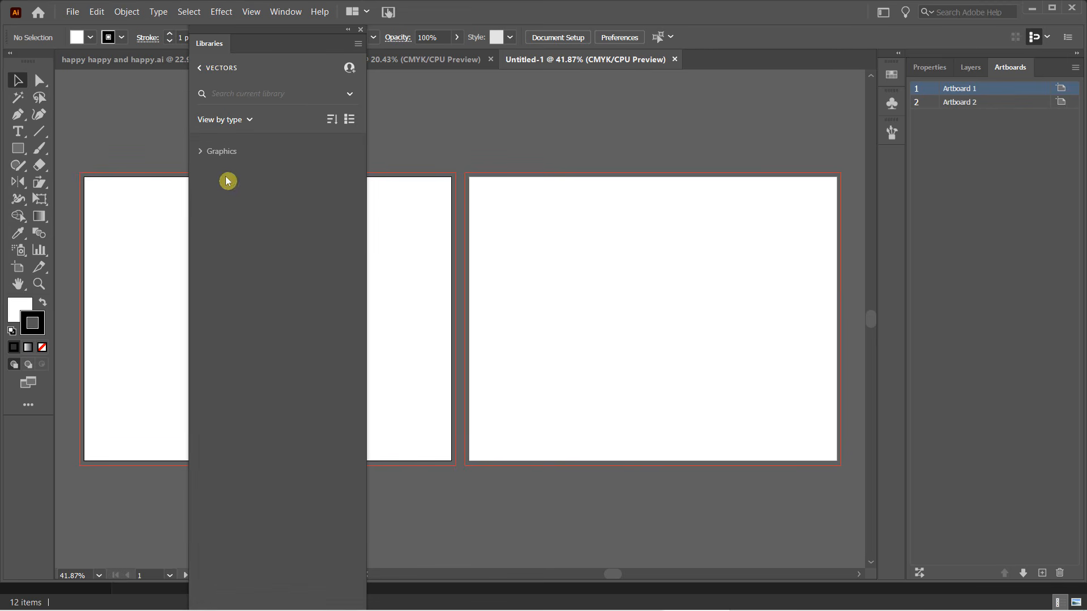
pyautogui.click(201, 152)
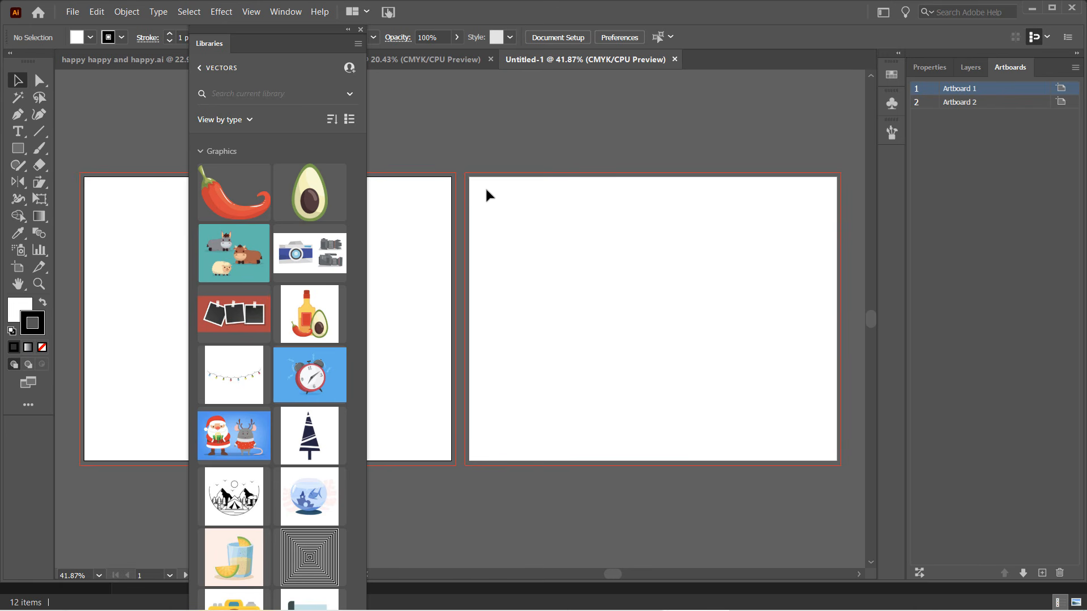
pyautogui.moveTo(315, 187); pyautogui.dragTo(575, 267)
pyautogui.moveTo(627, 327); pyautogui.dragTo(717, 396)
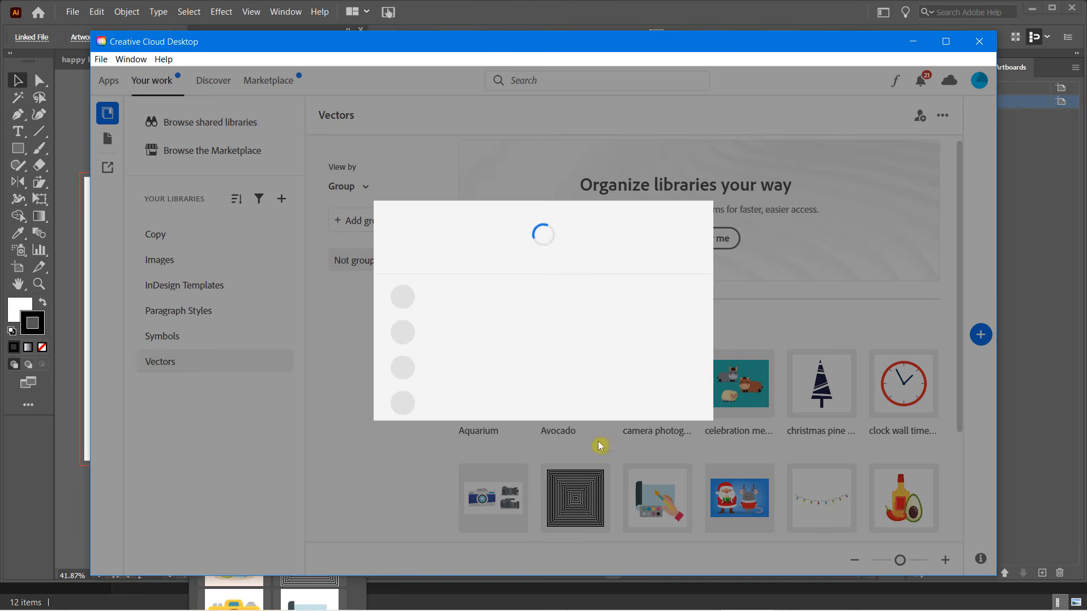
# Step: Check the permission choices for inviting people to the Vectors library in Creative Cloud Desktop, and close the invitation and tour without inviting anyone
pyautogui.click(441, 283)
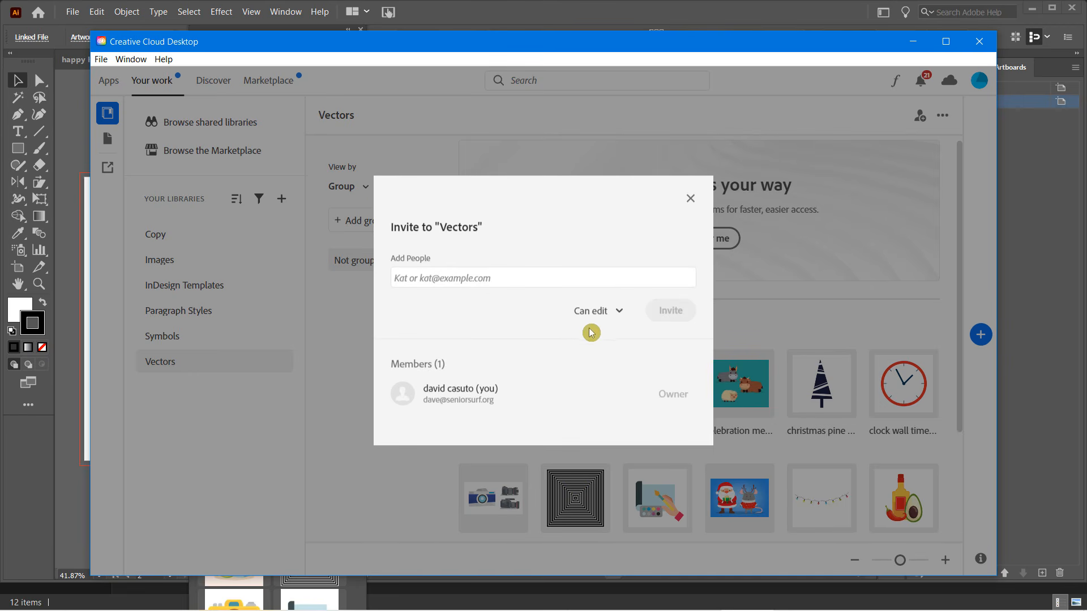
pyautogui.click(621, 312)
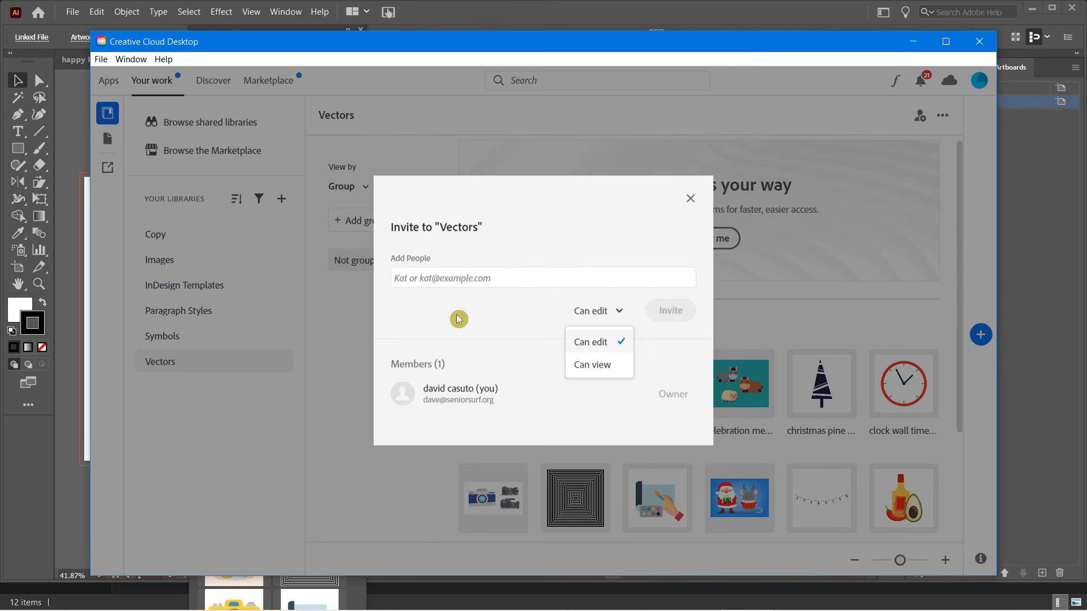
pyautogui.click(688, 200)
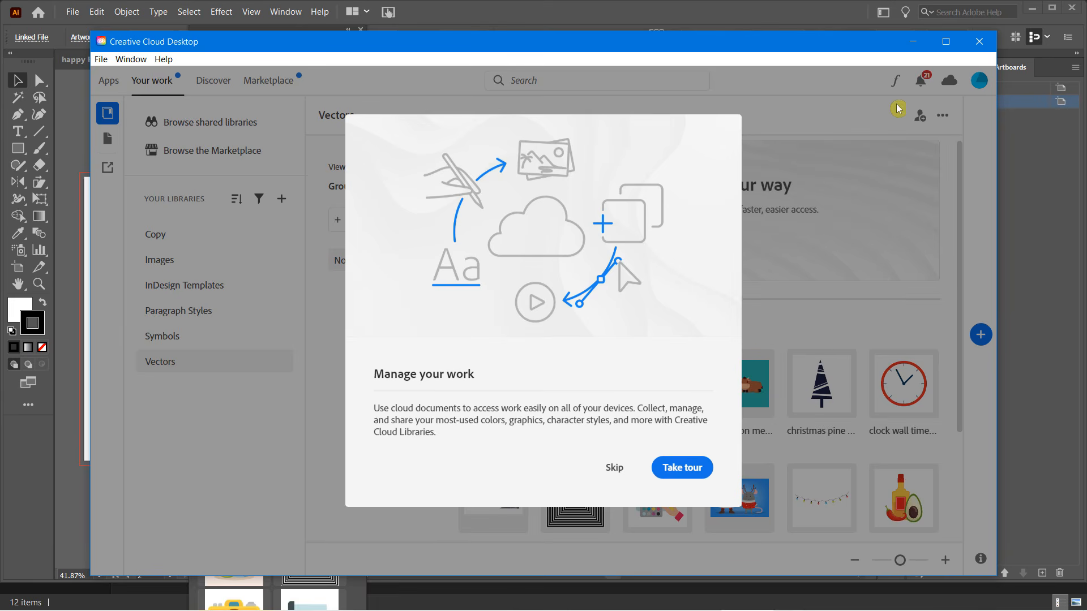
pyautogui.click(617, 472)
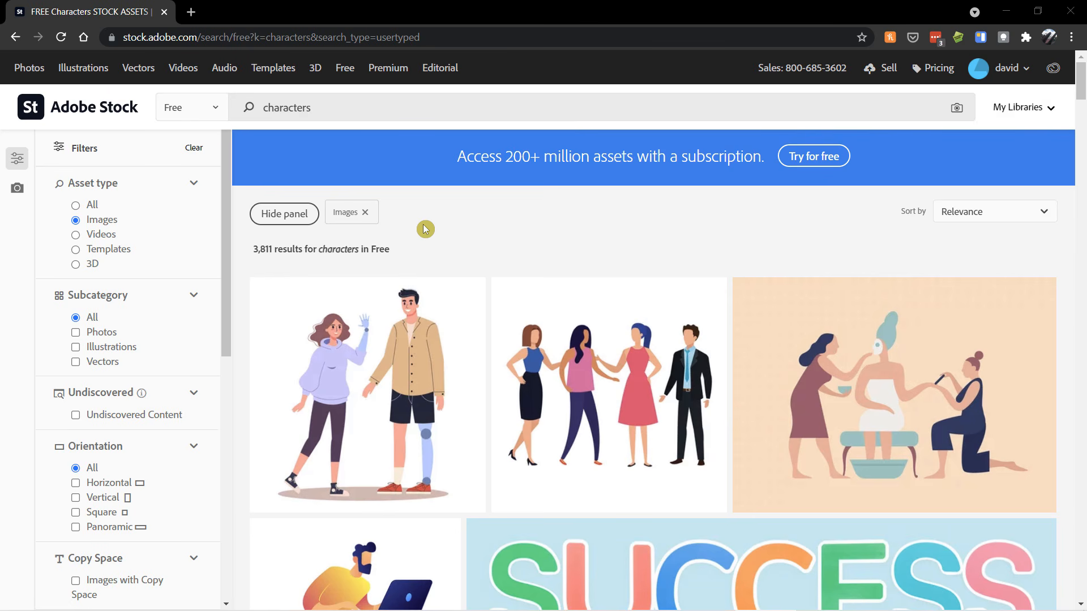
# Step: Switch to Adobe Stock in the browser and examine its asset categories, the My Libraries list and the free images for characters
pyautogui.click(191, 111)
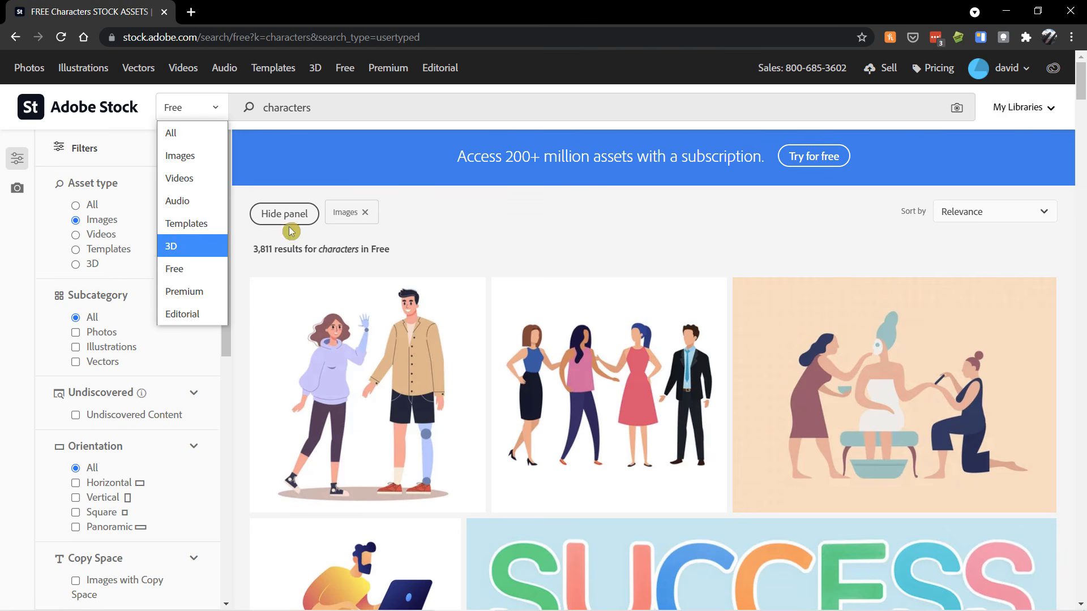
pyautogui.click(477, 229)
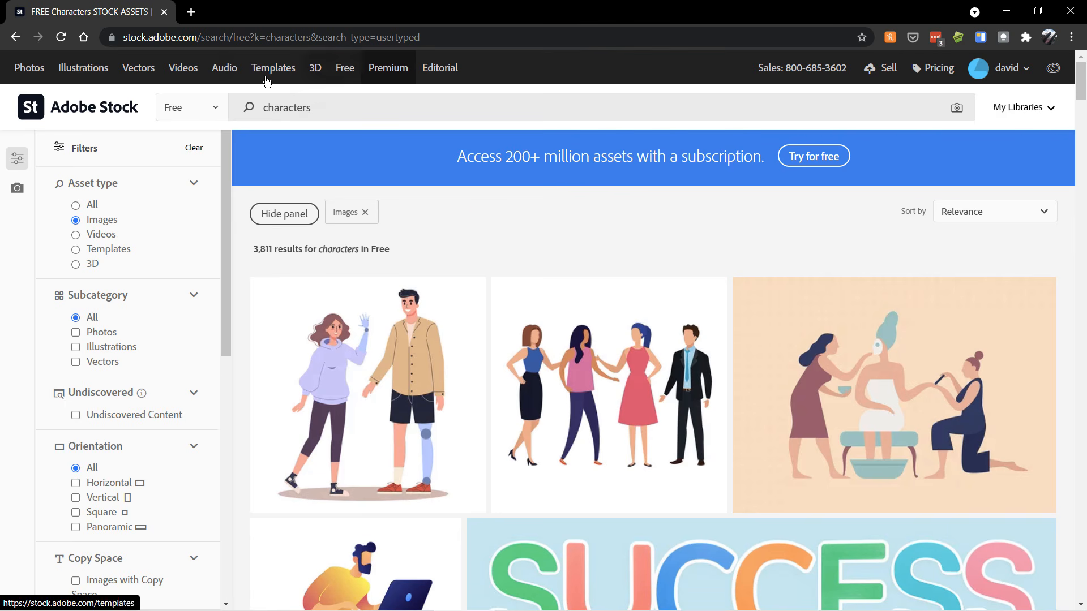
pyautogui.click(478, 209)
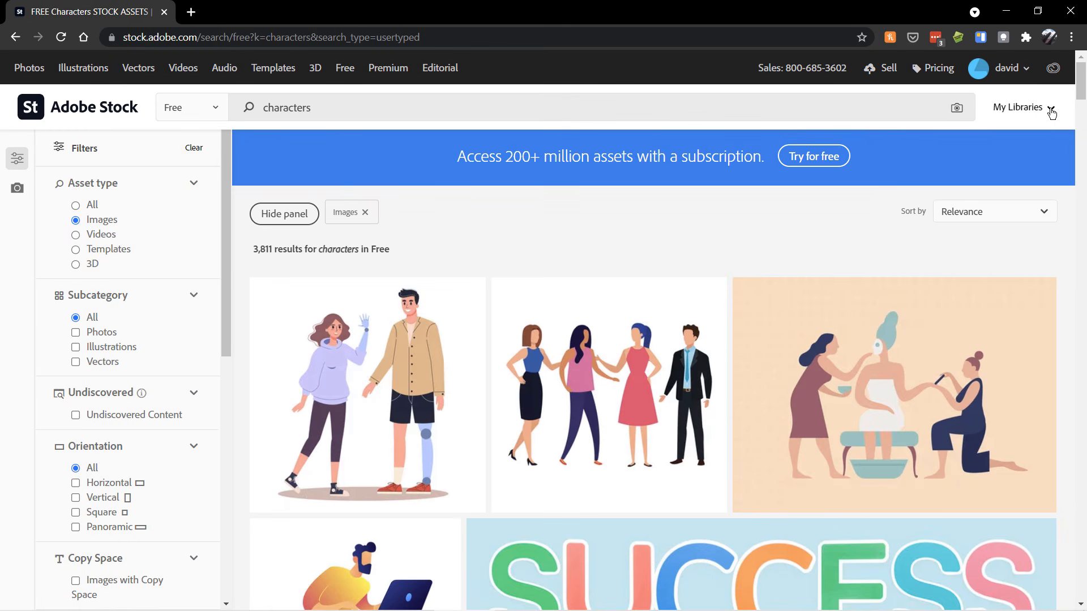
pyautogui.click(1021, 100)
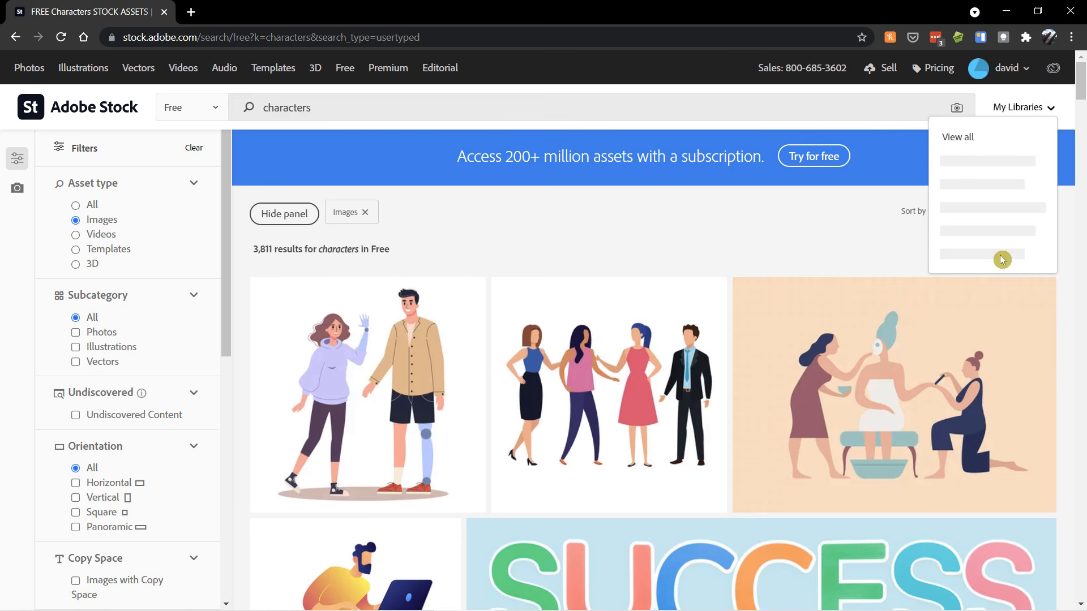
pyautogui.moveTo(1052, 151)
pyautogui.mouseDown()
pyautogui.moveTo(1052, 197)
pyautogui.moveTo(1051, 131)
pyautogui.mouseUp()
pyautogui.click(668, 226)
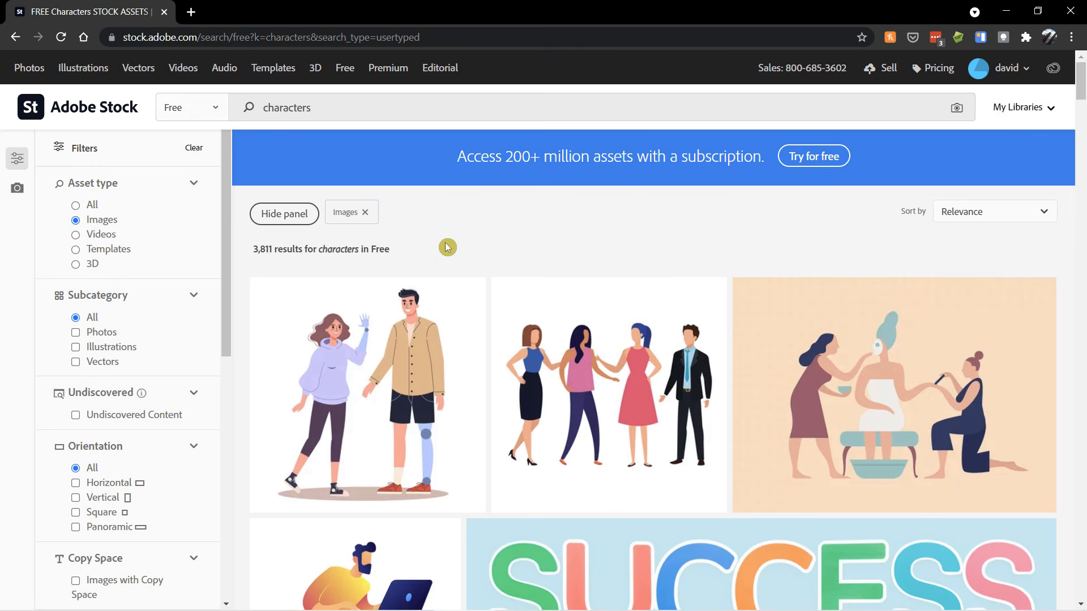
pyautogui.scroll(-1, 503, 264)
pyautogui.scroll(-10, 503, 264)
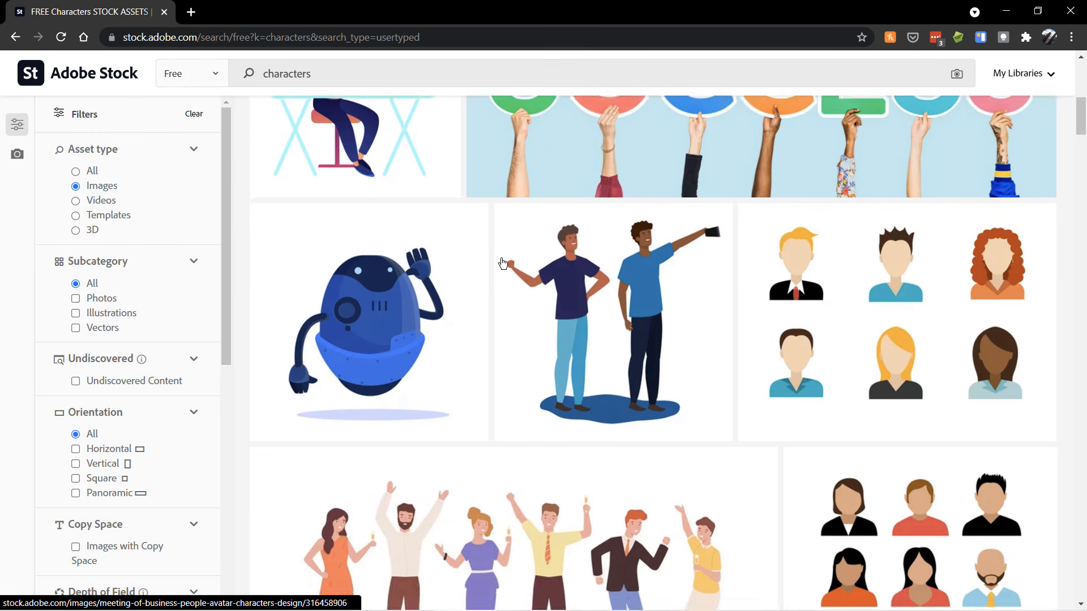
pyautogui.scroll(10, 503, 264)
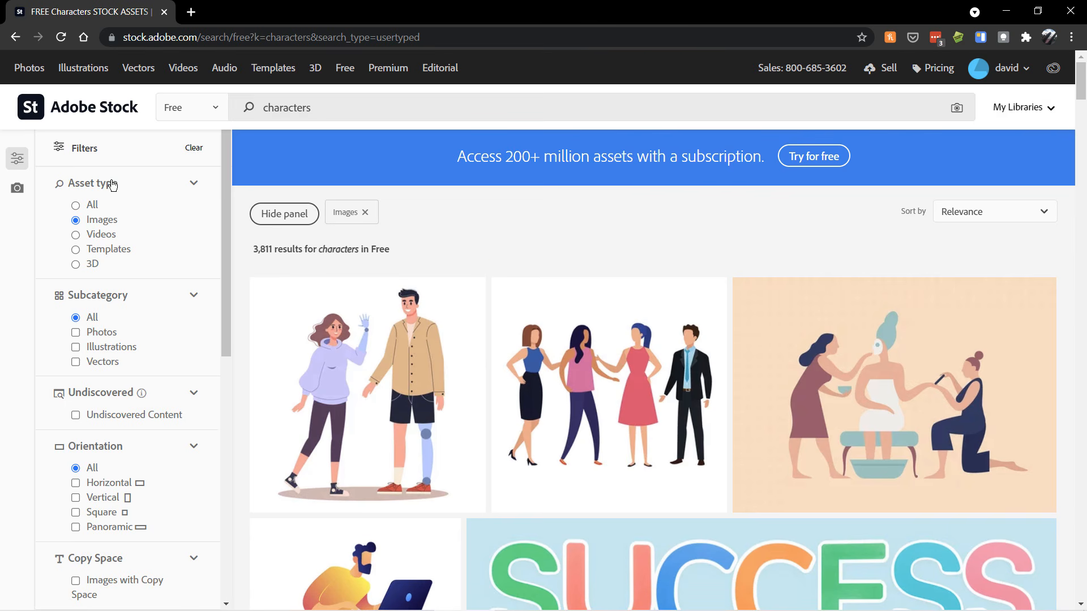
# Step: Filter the free characters images to the Vectors subcategory
pyautogui.click(103, 211)
pyautogui.moveTo(227, 240); pyautogui.dragTo(230, 284)
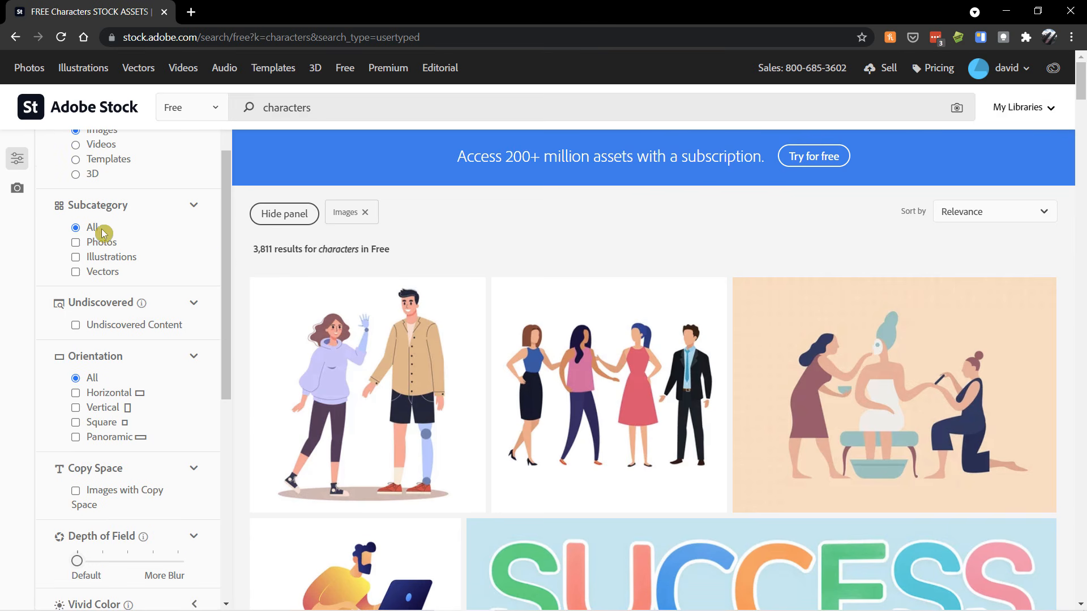
pyautogui.click(76, 273)
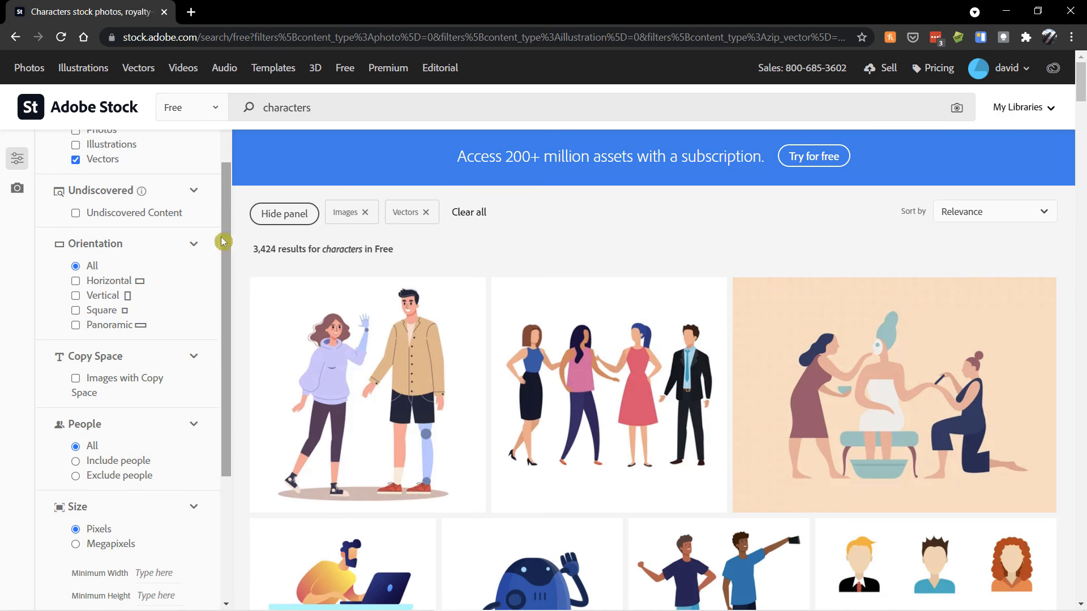
# Step: Limit the characters vectors to the Vertical and Horizontal orientations
pyautogui.moveTo(227, 219); pyautogui.dragTo(226, 259)
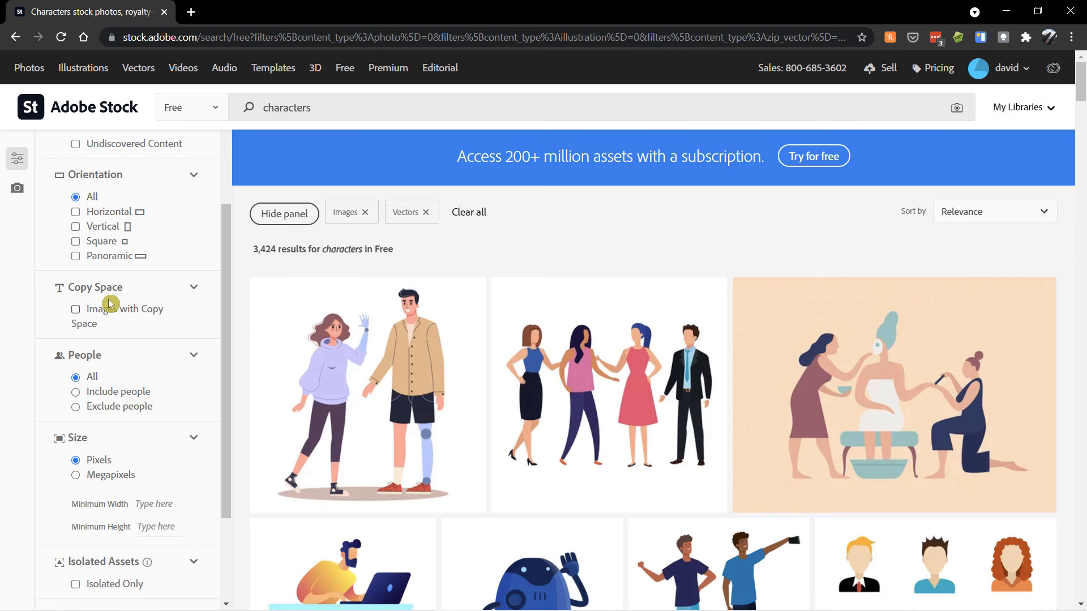
pyautogui.click(76, 228)
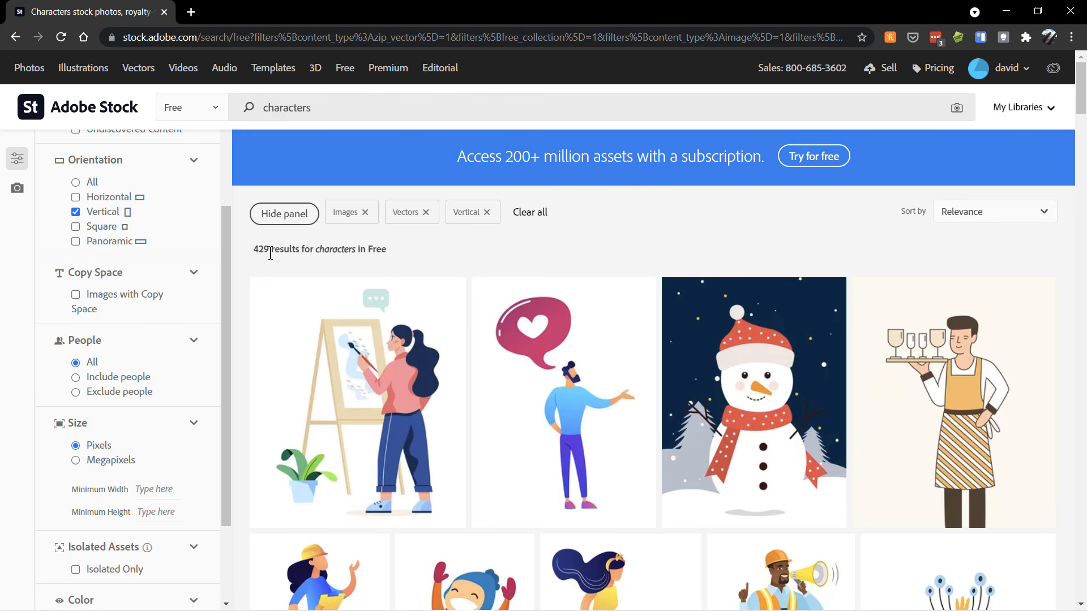
pyautogui.click(76, 197)
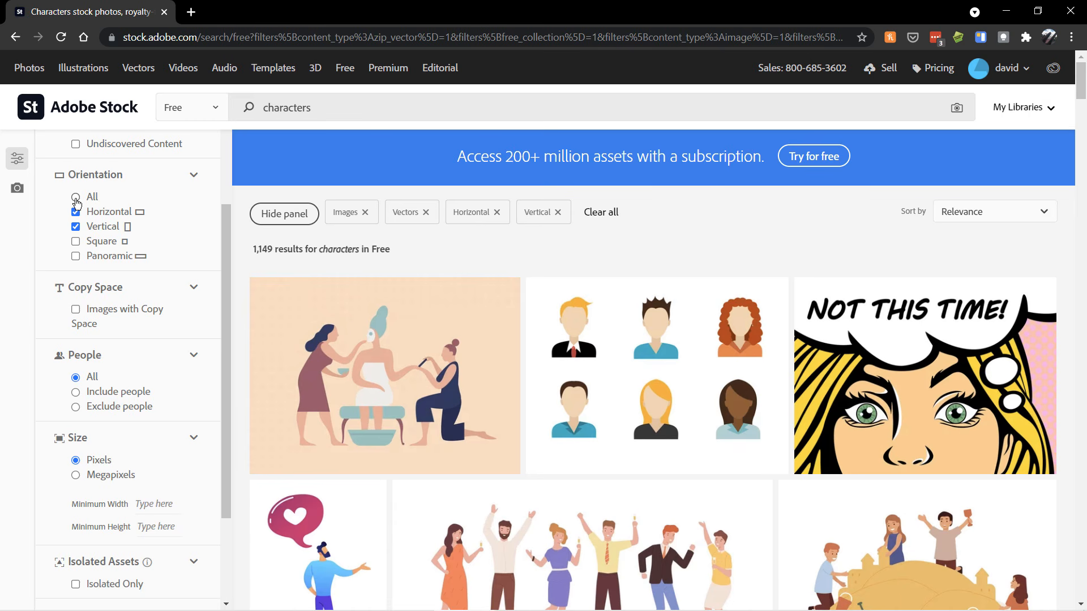
# Step: Reset the orientation filter to All and limit the free character vectors to those that include people
pyautogui.click(75, 198)
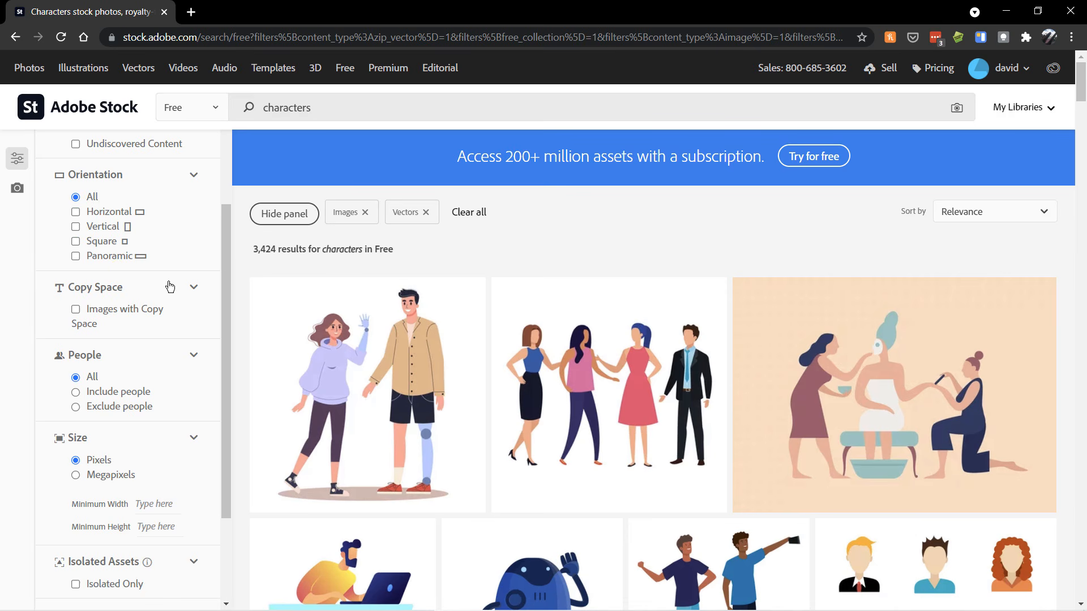
pyautogui.scroll(-2, 170, 287)
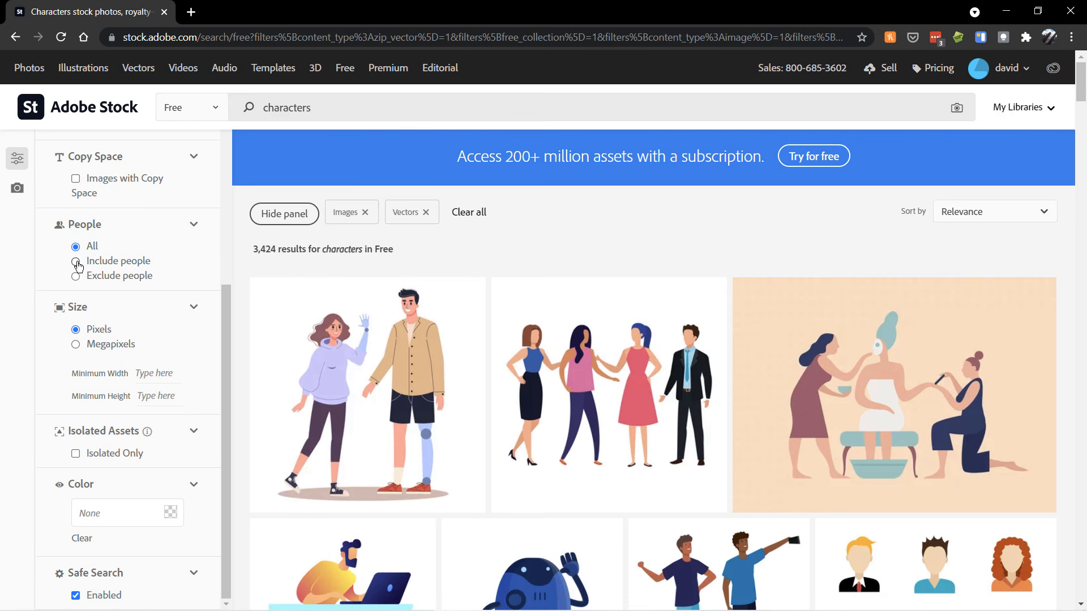
pyautogui.click(76, 263)
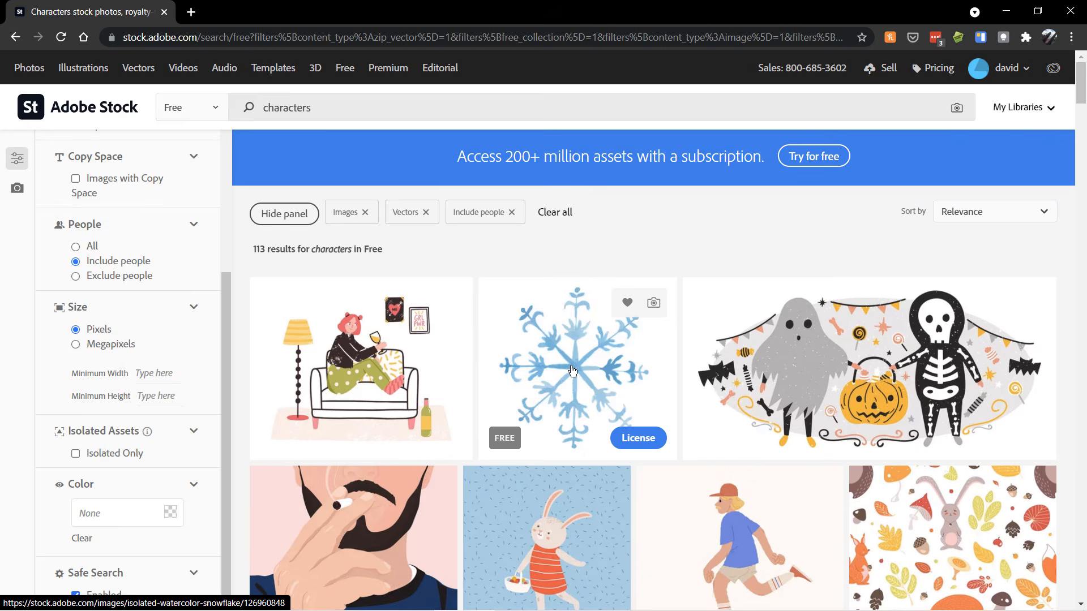
# Step: Browse the filtered free vectors and save the skateboarder illustration to the default Vectors library
pyautogui.scroll(-5, 572, 371)
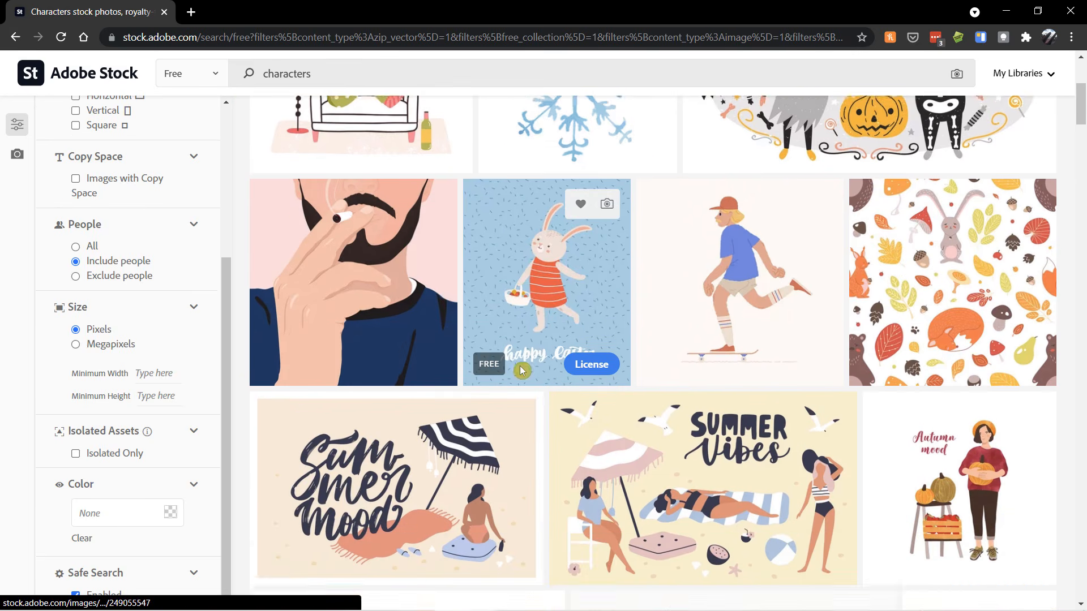
pyautogui.scroll(-5, 521, 369)
pyautogui.scroll(10, 521, 370)
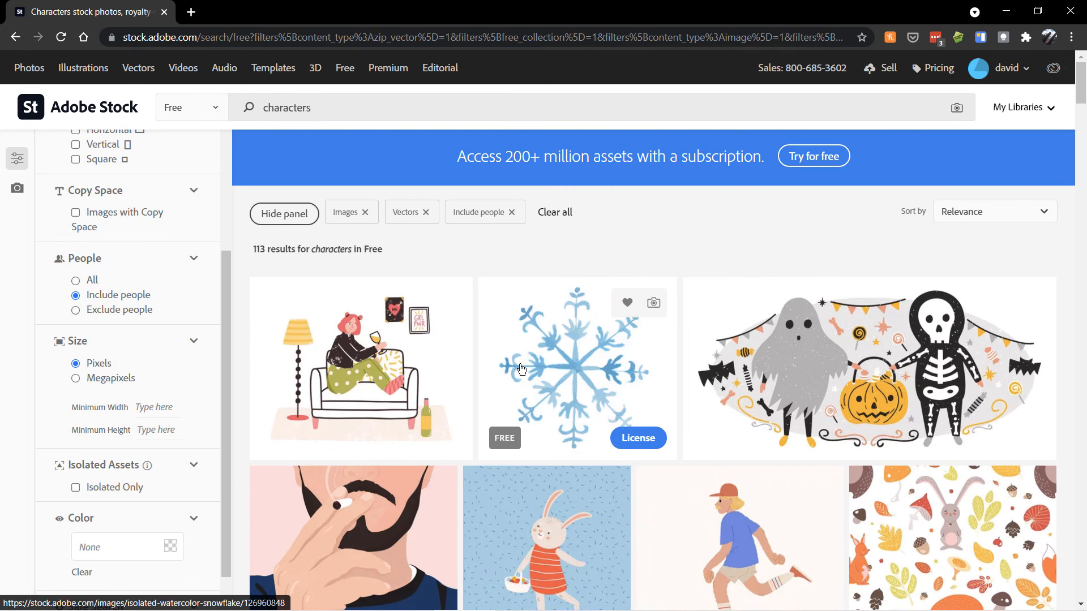
pyautogui.scroll(-3, 419, 343)
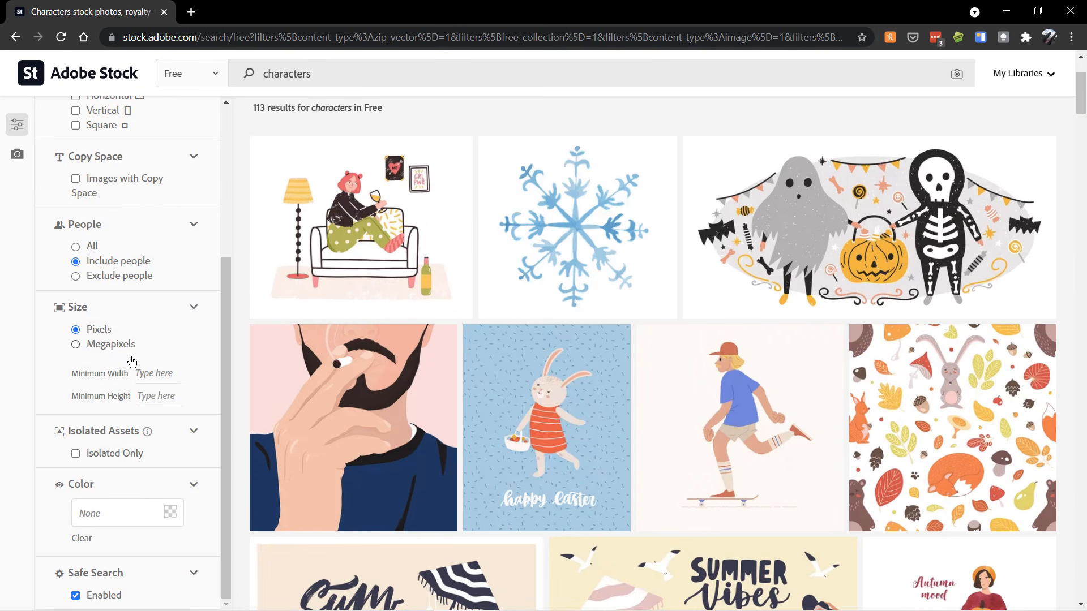
pyautogui.scroll(4, 152, 280)
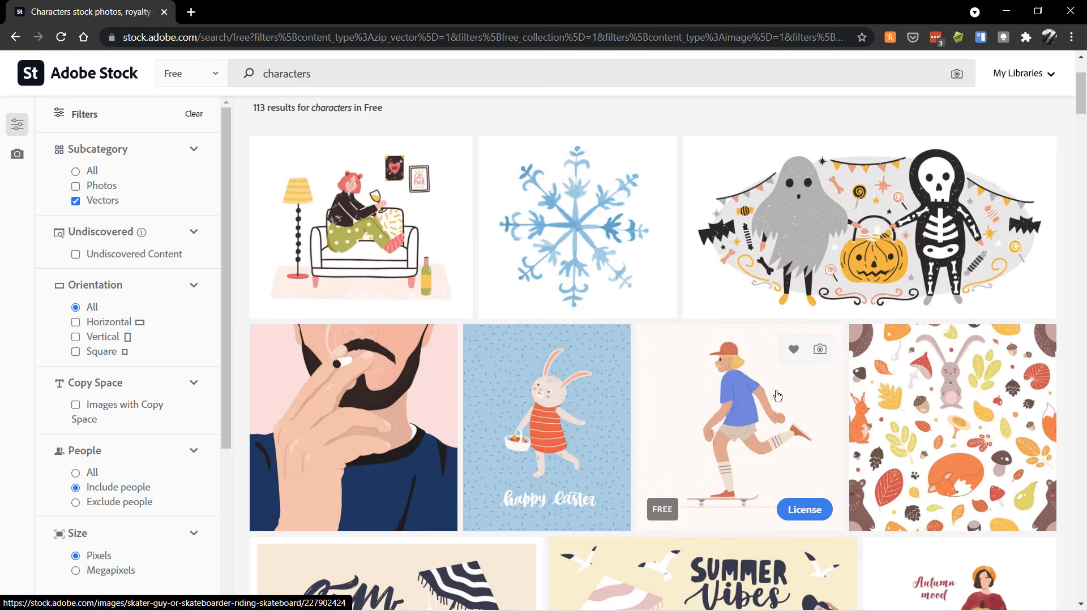
pyautogui.scroll(-1, 730, 387)
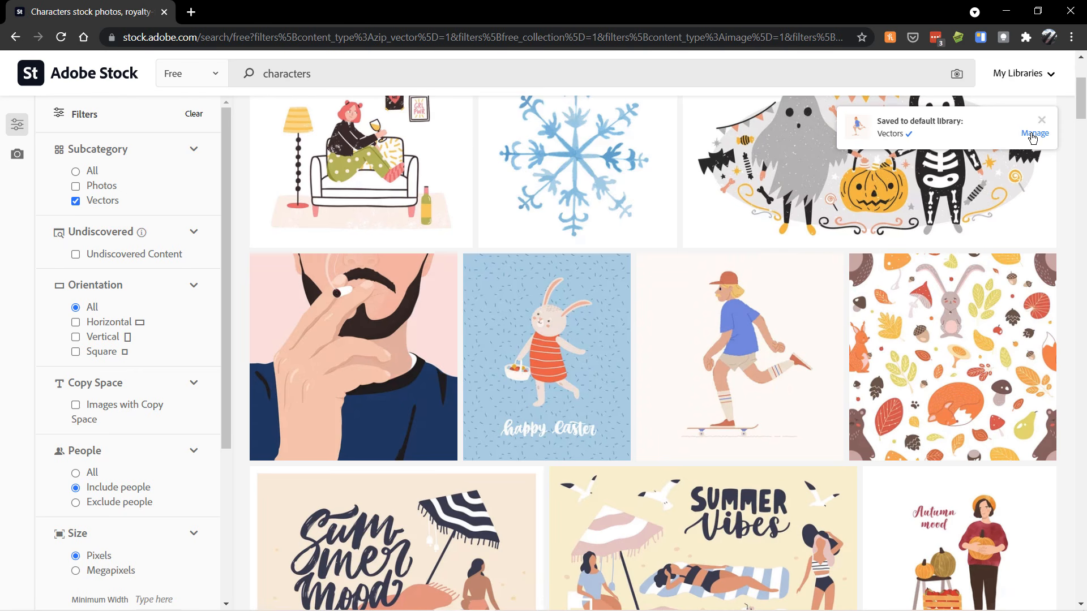
# Step: Check which other libraries the saved skateboarder asset can be moved to, and close the list without moving it
pyautogui.click(1032, 138)
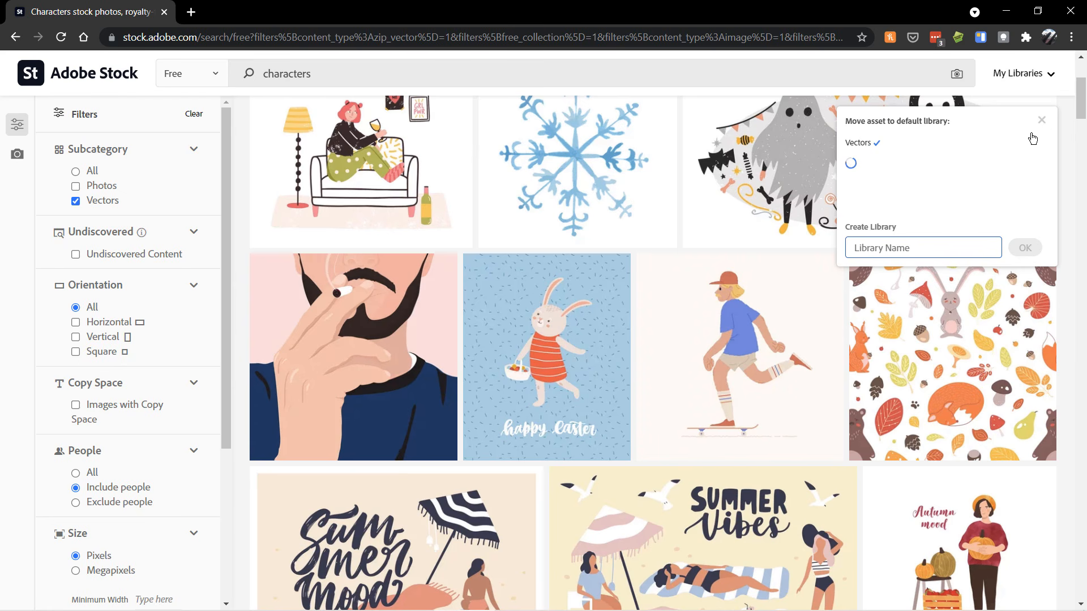
pyautogui.moveTo(1042, 163); pyautogui.dragTo(1038, 208)
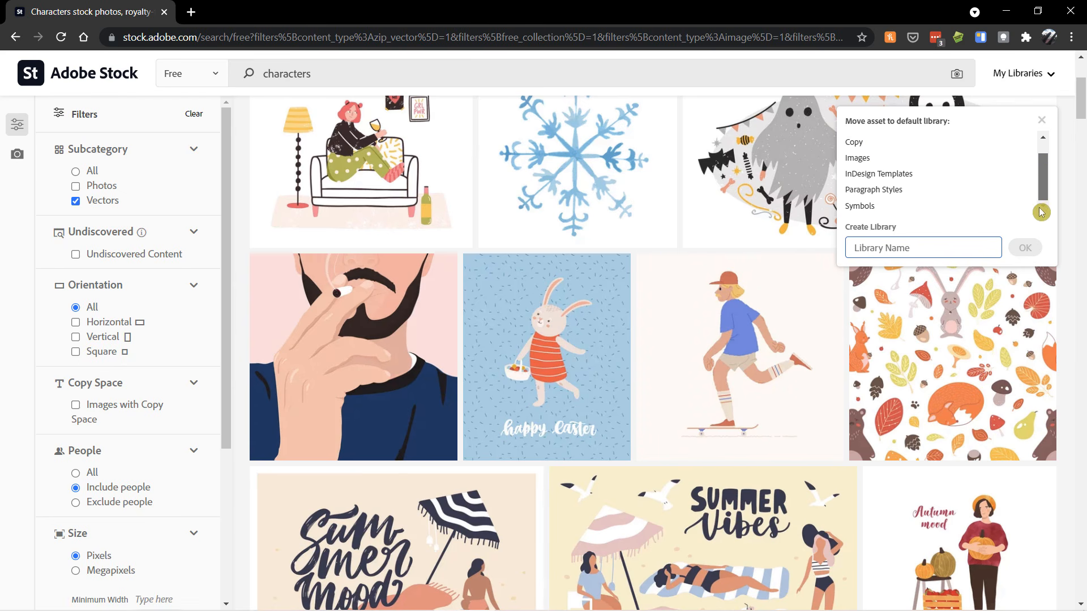
pyautogui.click(1040, 122)
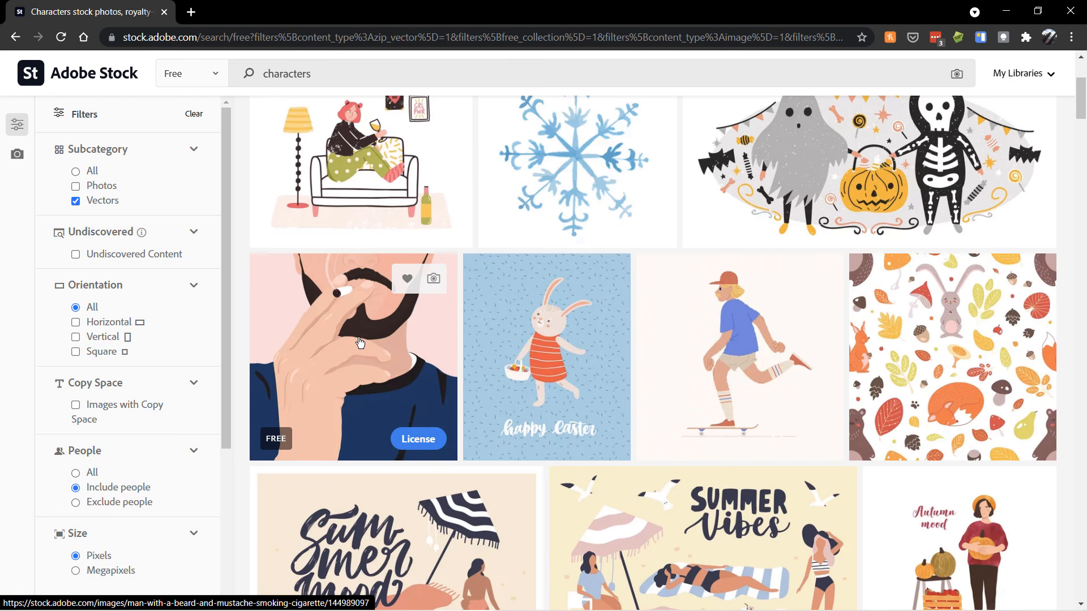
# Step: License the free illustration of the bearded man smoking and save it in Downloads as "illustration man smoking" in Adobe Illustrator Artwork format
pyautogui.click(419, 441)
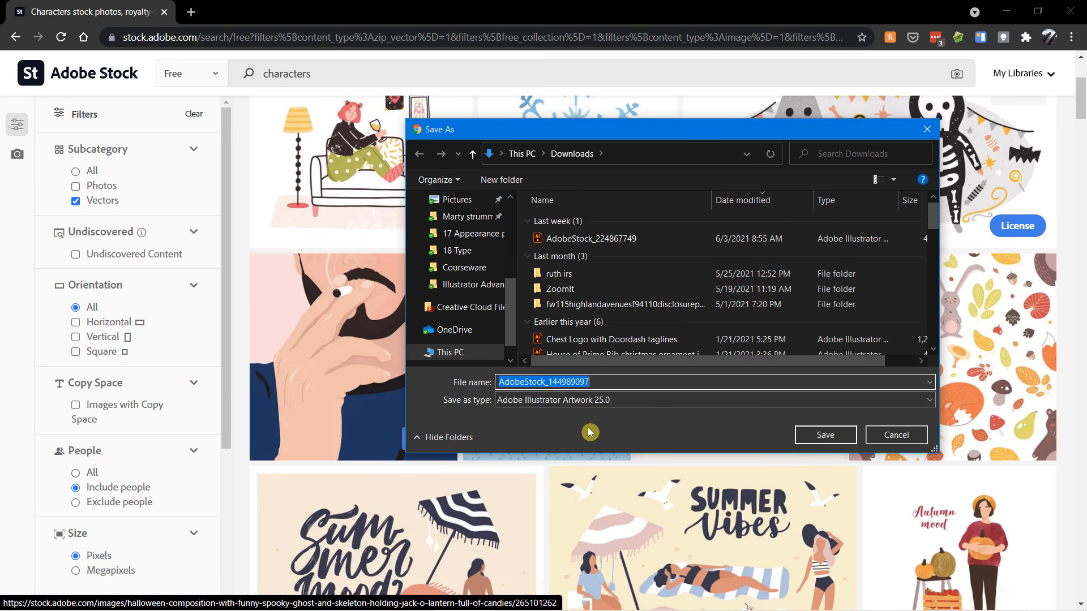
pyautogui.write('illustrato')
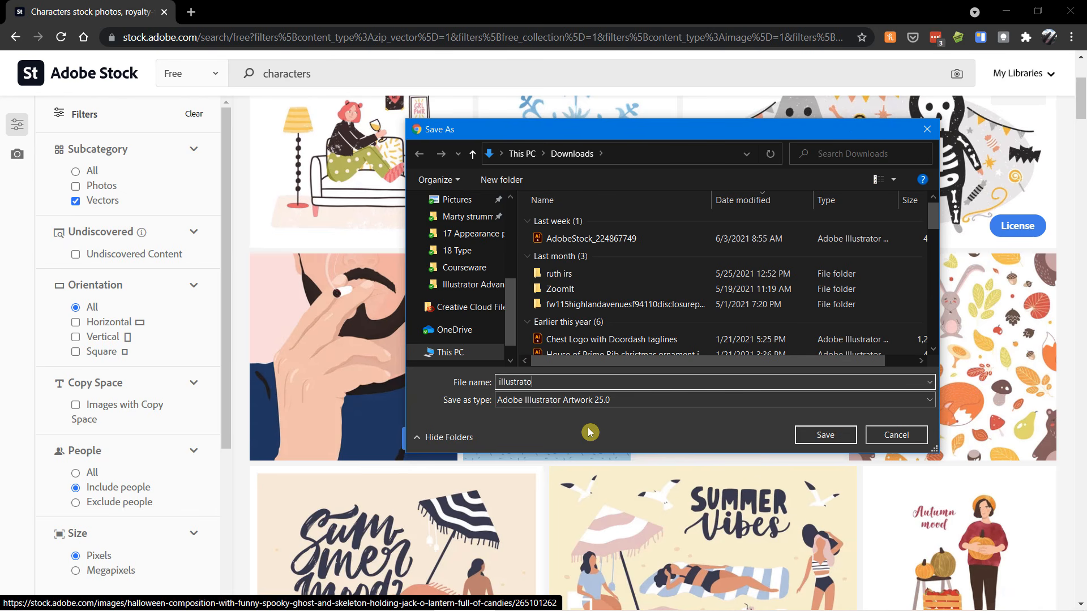
pyautogui.press('BackSpace')
pyautogui.write('ion man smoking')
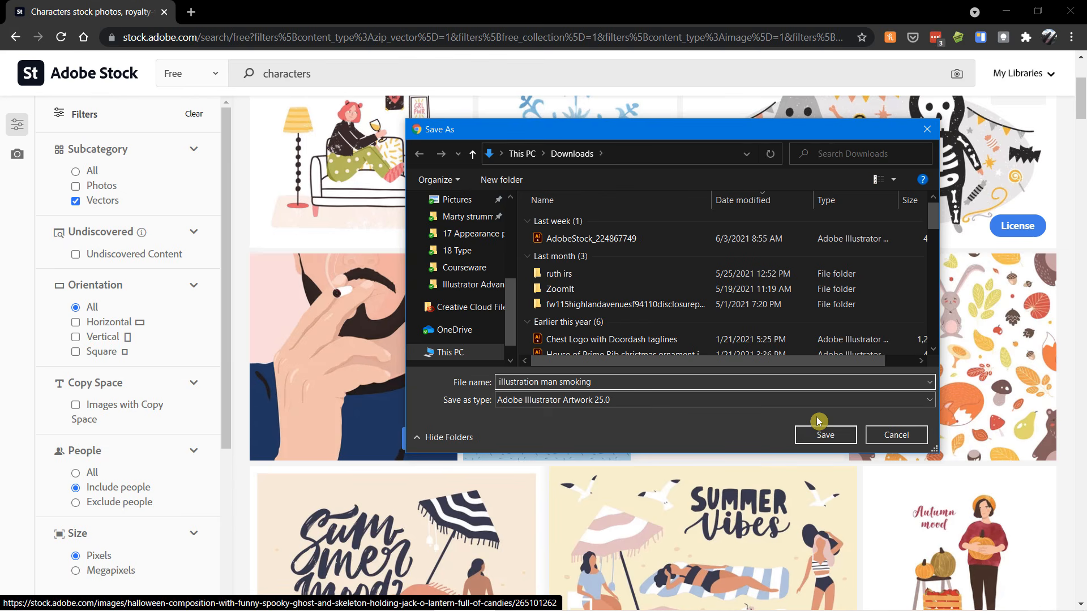
pyautogui.click(827, 434)
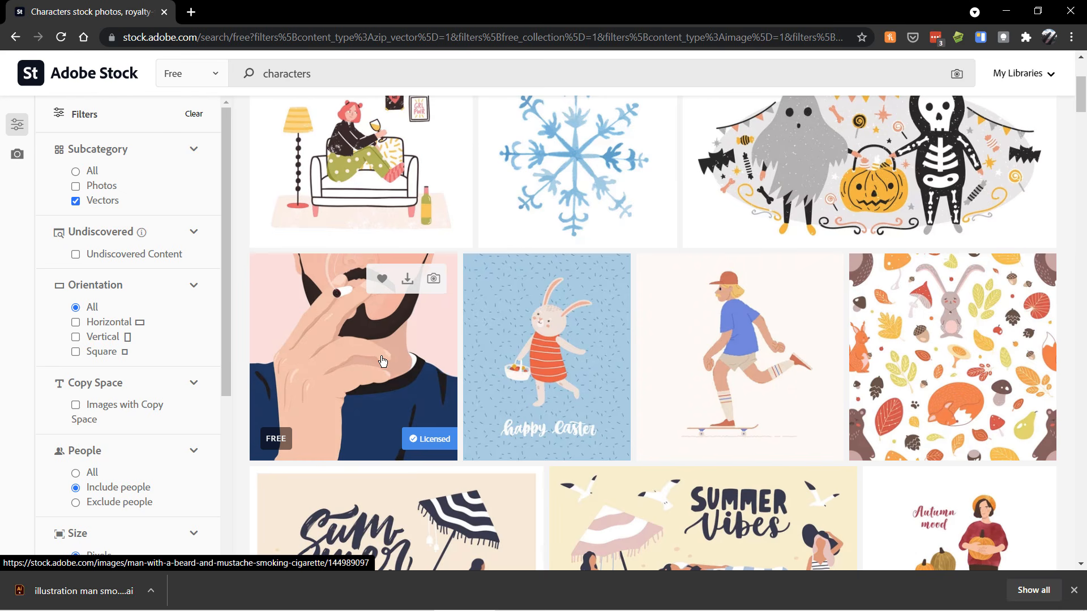
# Step: Switch to Illustrator and create a new 11 x 8.5 in Letter document with two artboards
pyautogui.hotkey('alt', 'Tab')
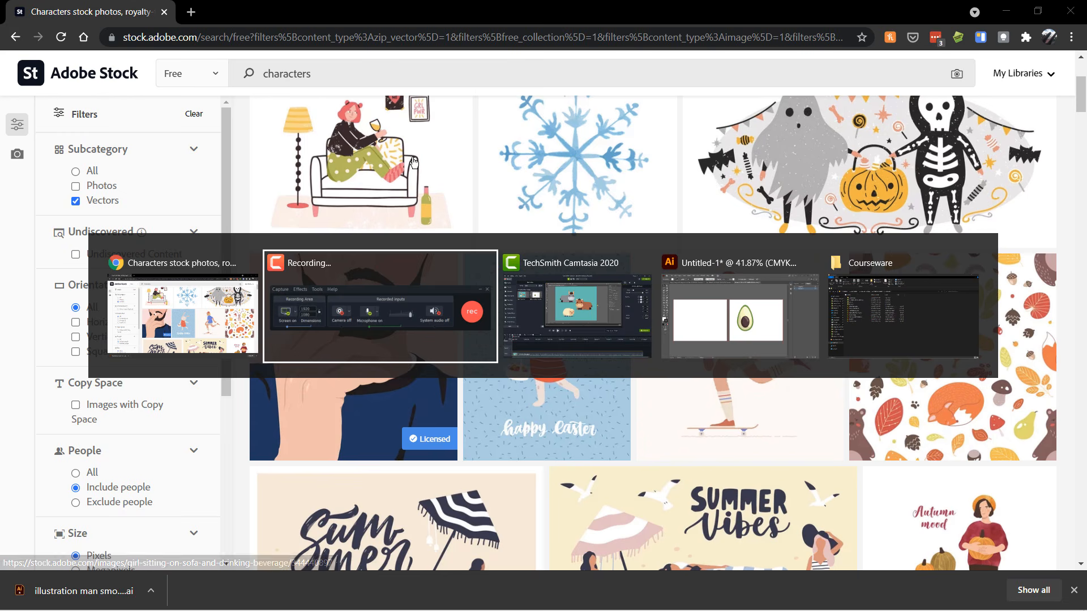
pyautogui.hotkey('alt', 'Tab')
pyautogui.hotkey('alt', 'Tab')
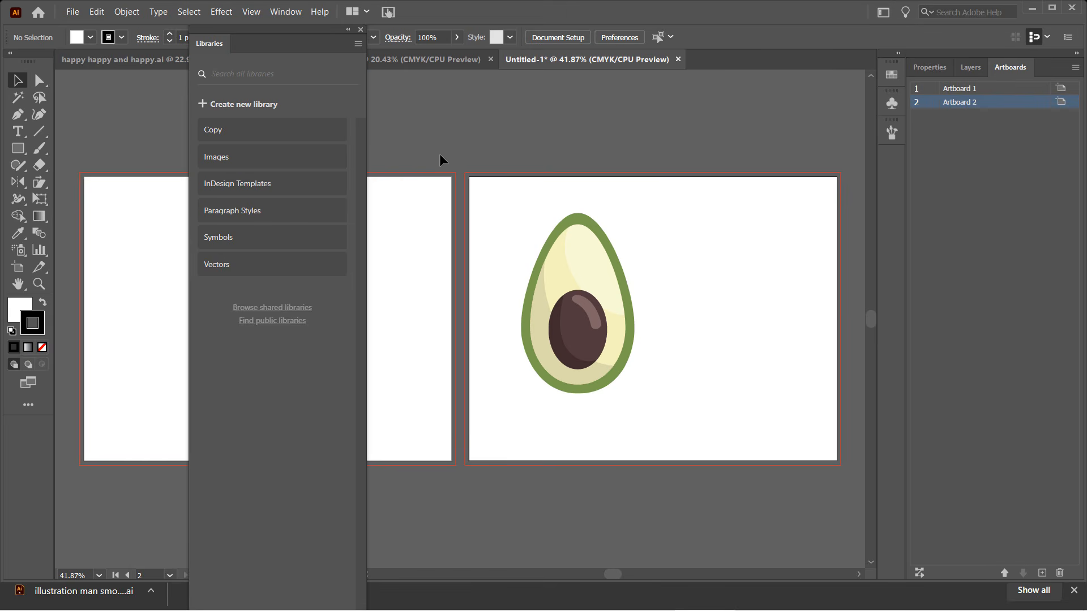
pyautogui.hotkey('ctrl', 'n')
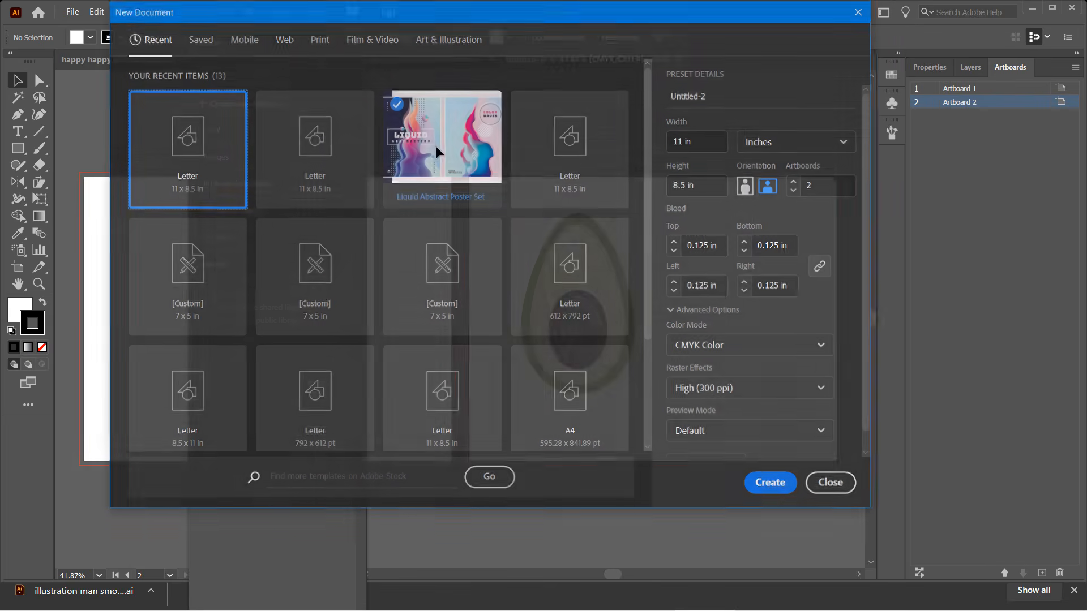
pyautogui.click(770, 552)
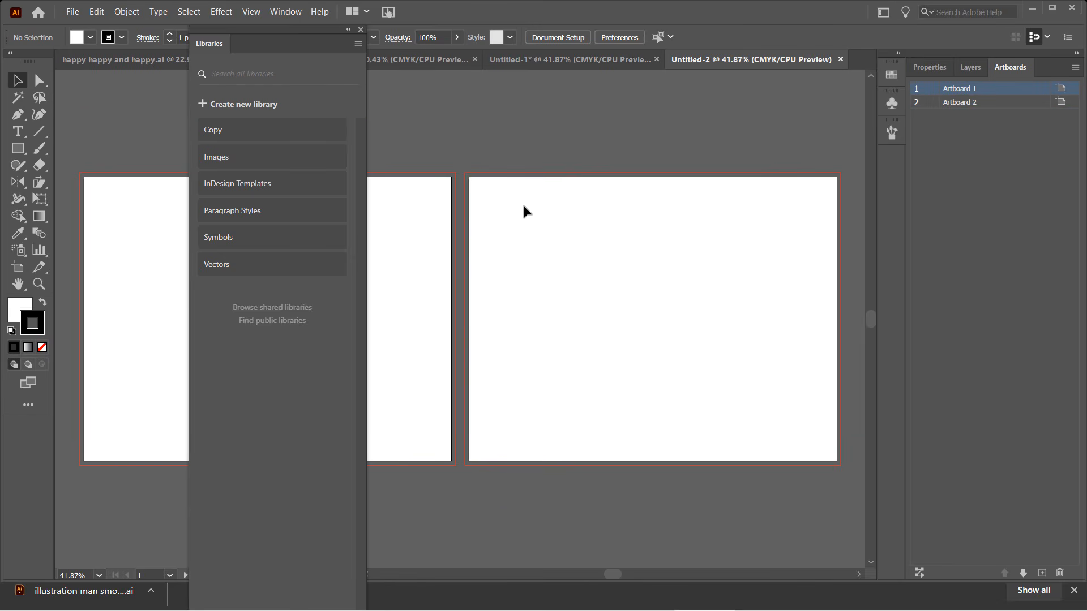
# Step: Move the Libraries panel off the first artboard, open the Vectors library and check the actions available for the skateboarder graphic
pyautogui.moveTo(269, 34); pyautogui.dragTo(665, 73)
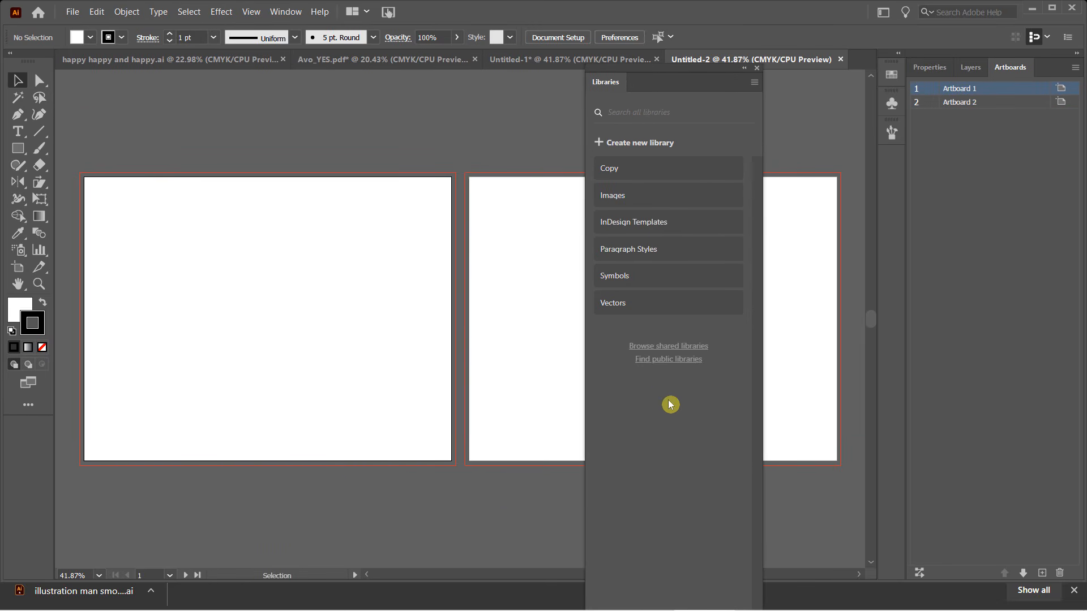
pyautogui.click(648, 309)
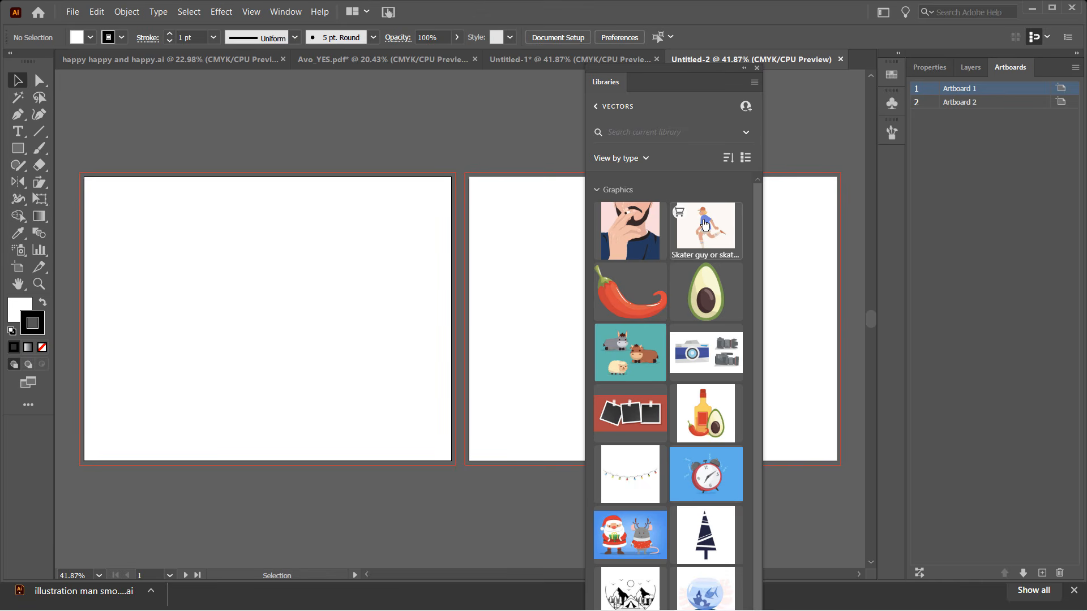
pyautogui.rightClick(705, 224)
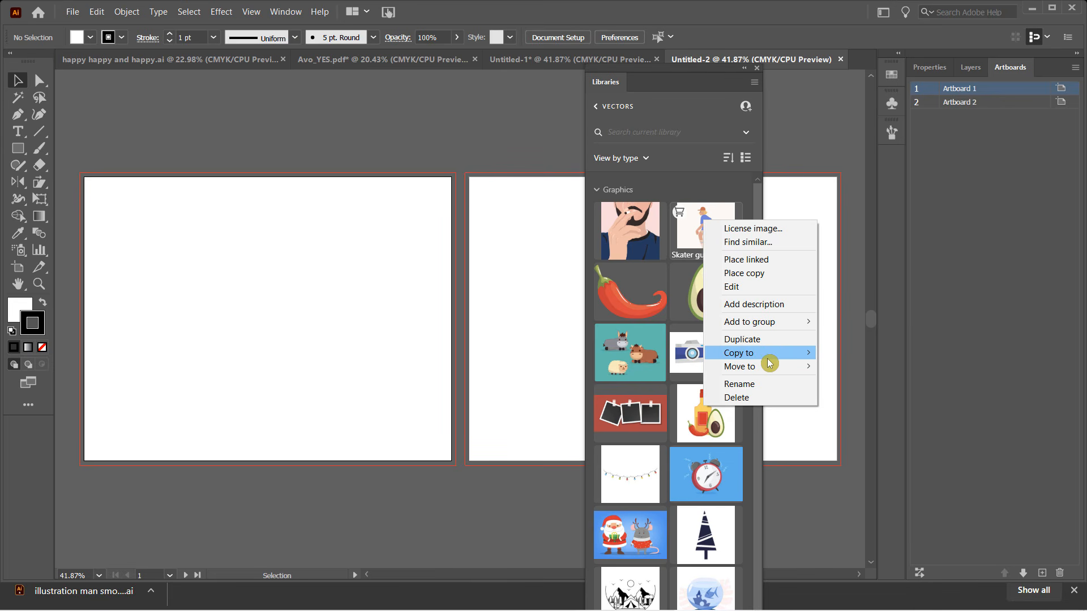
pyautogui.click(689, 170)
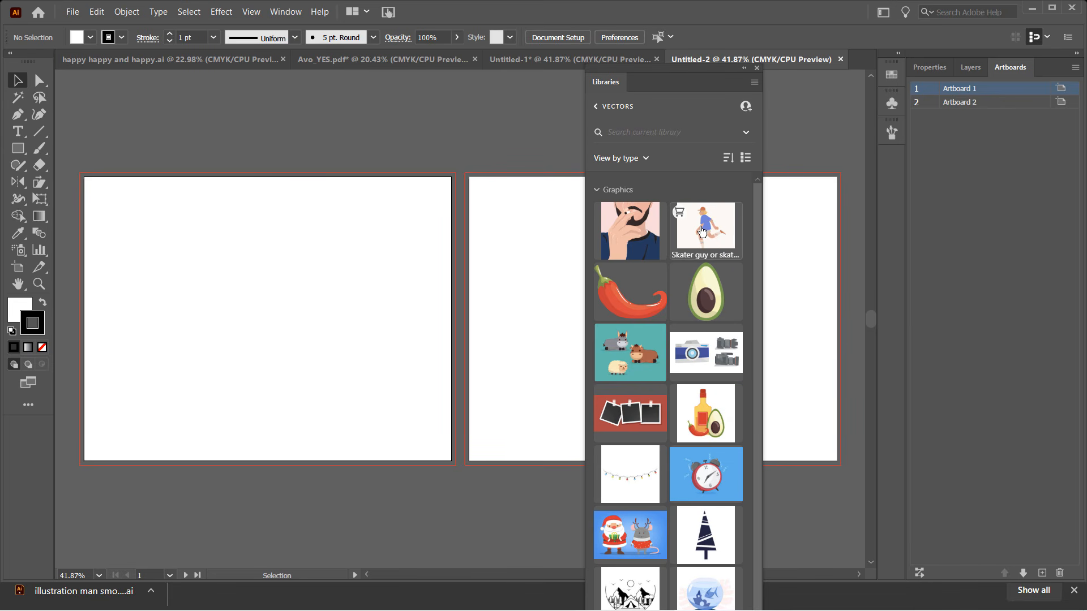
# Step: Place the unlicensed skateboarder graphic on the first artboard as a trial, and delete it
pyautogui.moveTo(705, 229); pyautogui.dragTo(157, 246)
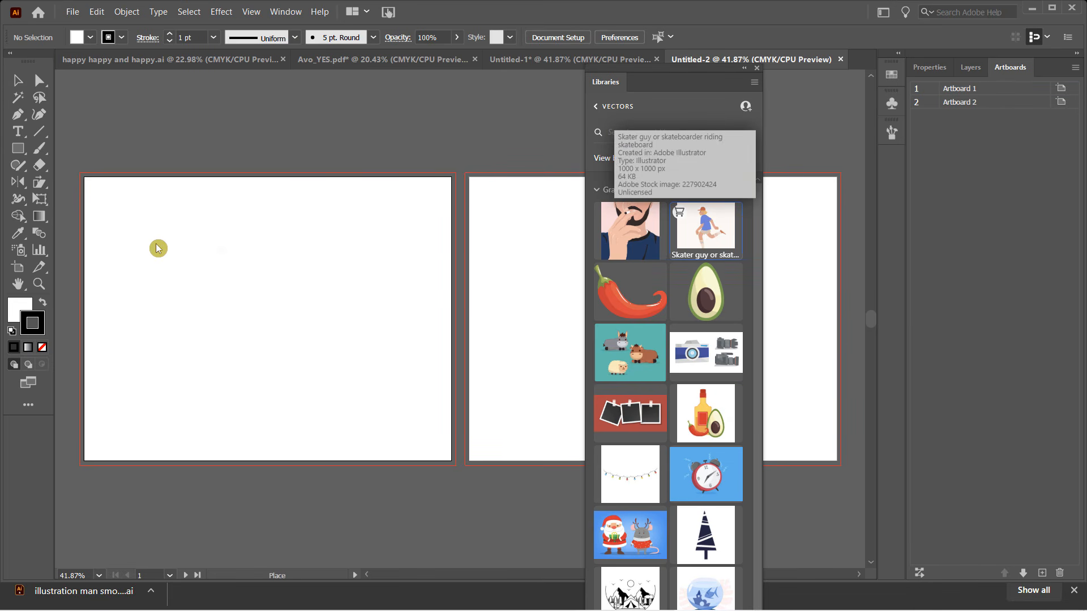
pyautogui.moveTo(112, 207); pyautogui.dragTo(406, 404)
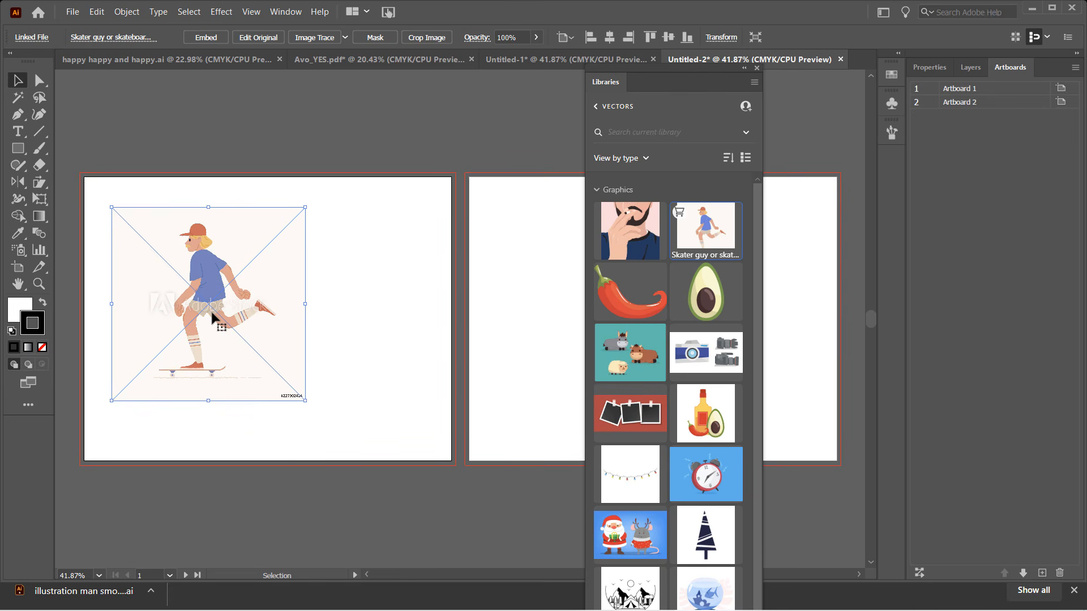
pyautogui.click(372, 315)
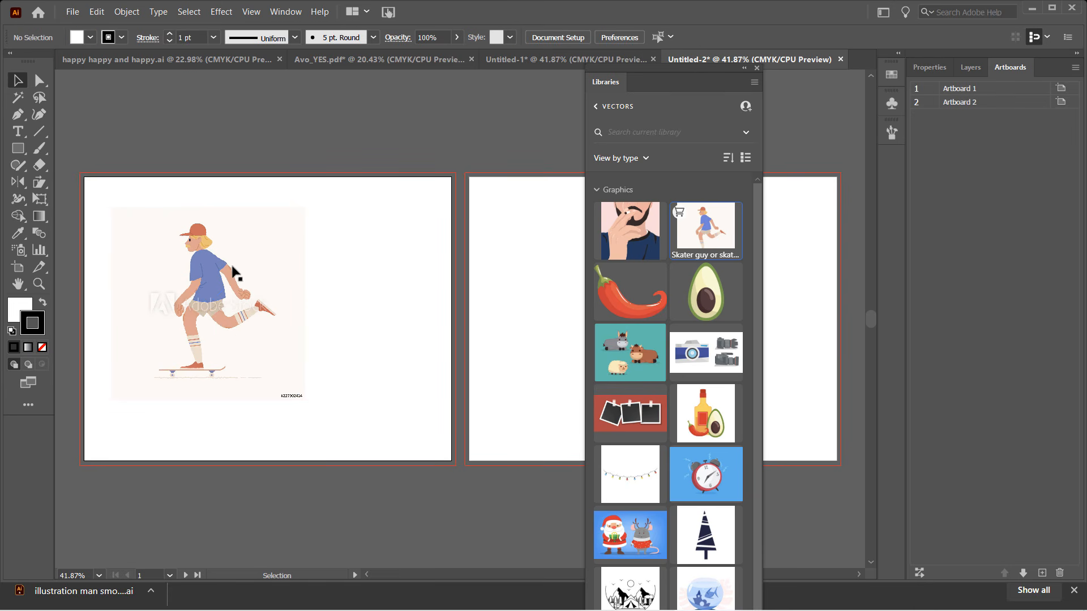
pyautogui.click(256, 253)
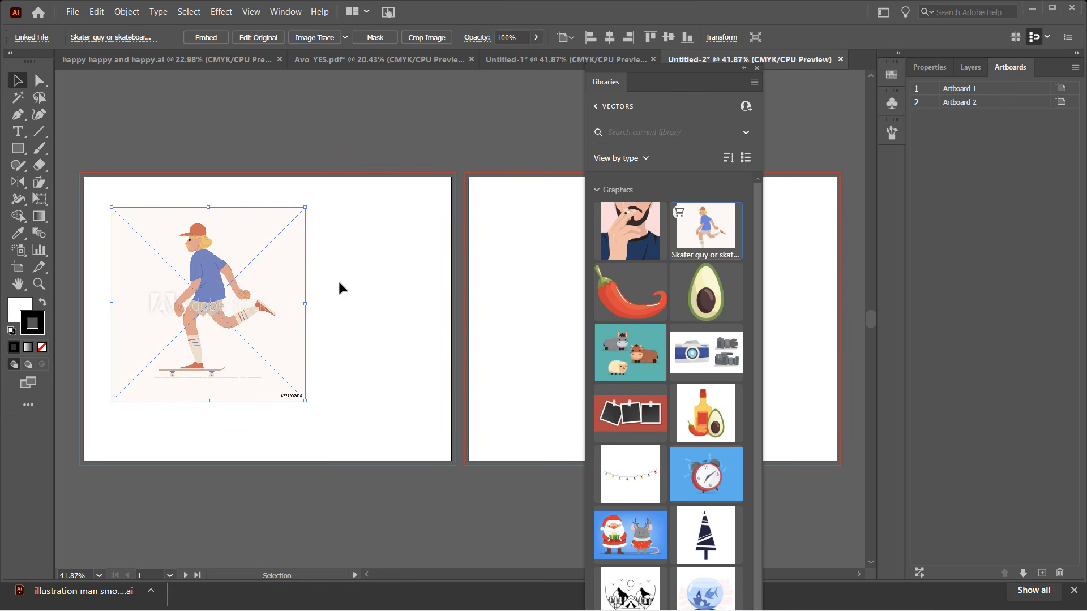
pyautogui.press('Delete')
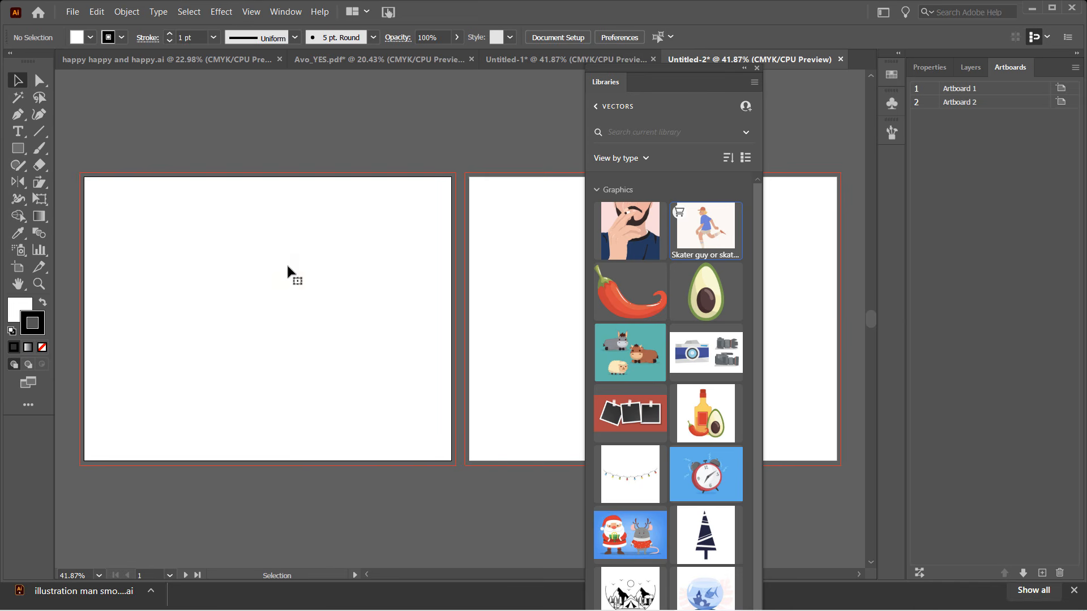
# Step: License the skateboarder image directly from the Vectors library
pyautogui.rightClick(701, 216)
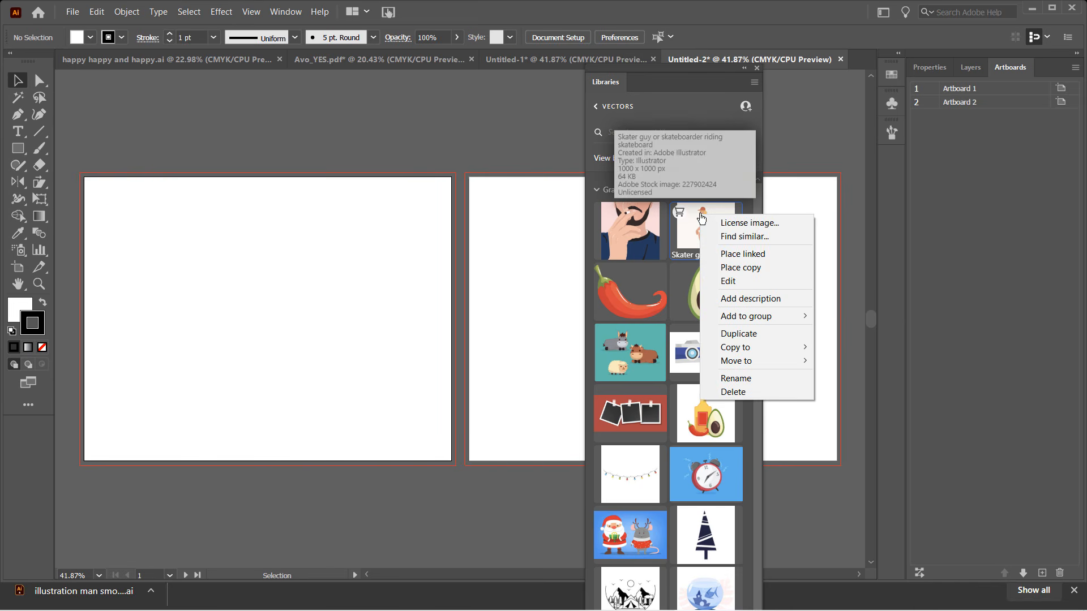
pyautogui.click(742, 227)
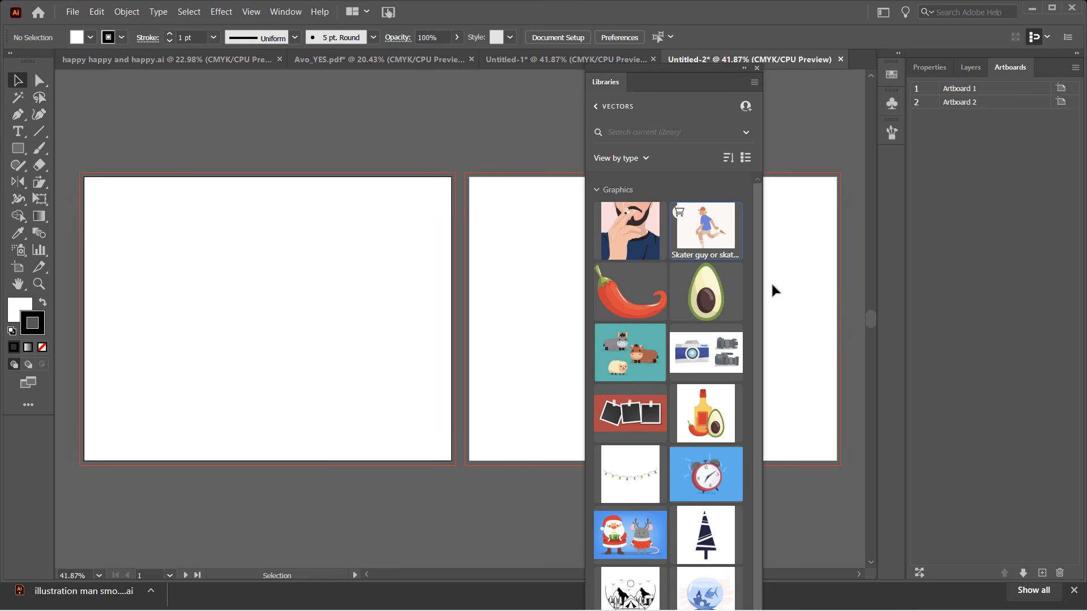
pyautogui.click(682, 220)
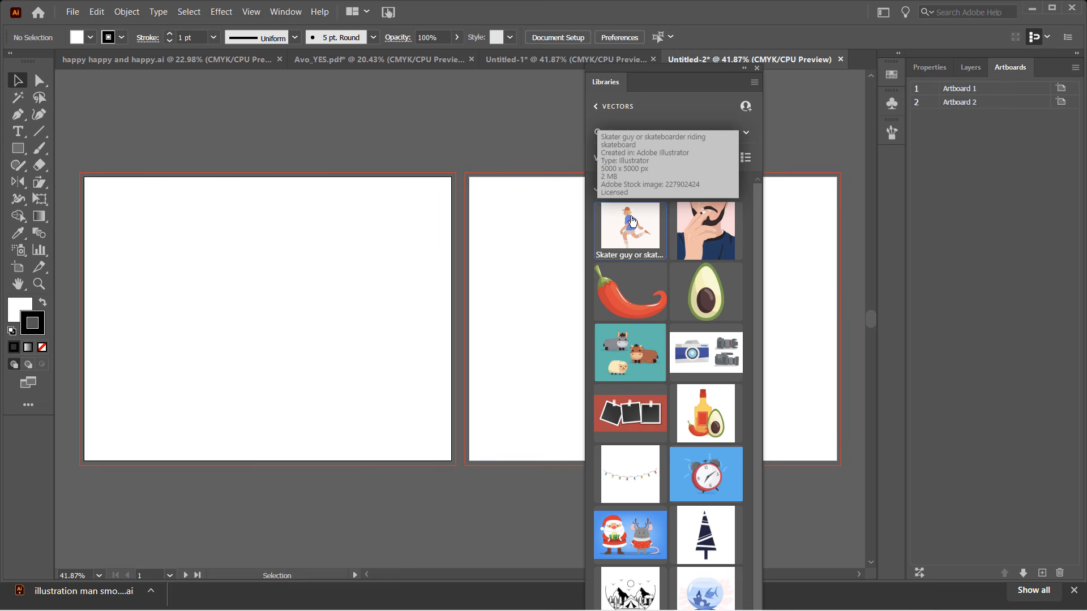
# Step: Place the licensed skateboarder graphic on the first artboard, scaled to fill most of its height, and deselect it
pyautogui.moveTo(632, 222); pyautogui.dragTo(221, 298)
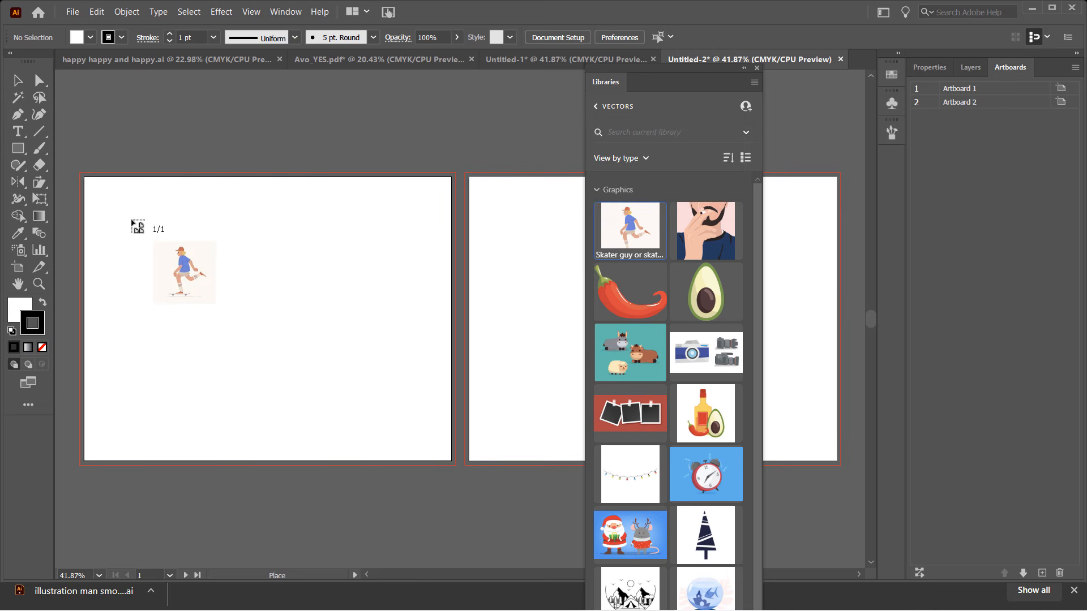
pyautogui.moveTo(127, 218); pyautogui.dragTo(435, 422)
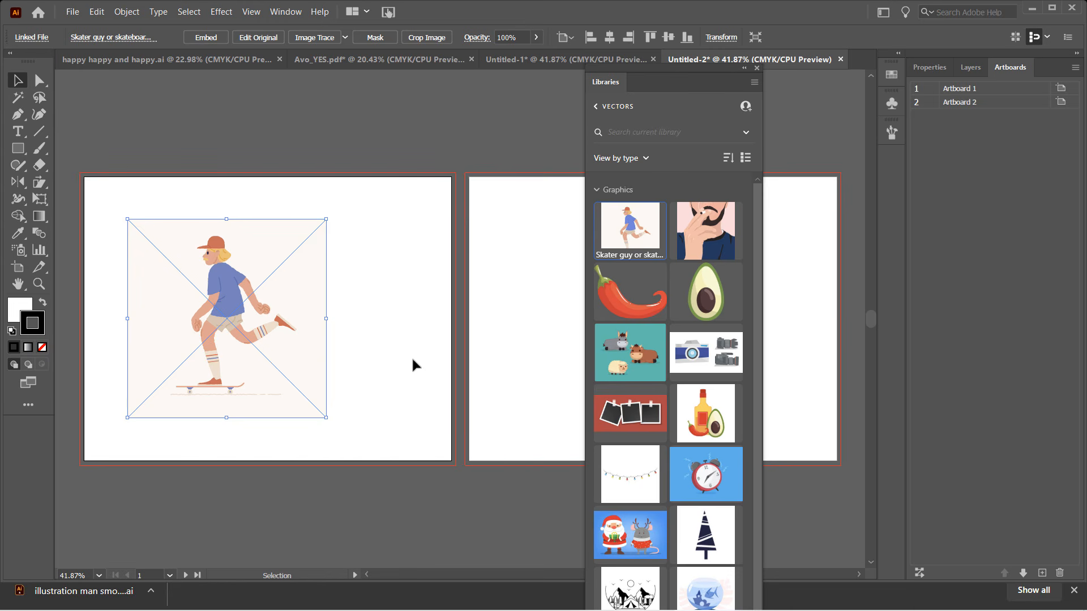
pyautogui.click(390, 338)
# Step: Move the Libraries panel clear of the artwork and open the bearded man smoking graphic from the Vectors library for editing
pyautogui.moveTo(700, 73); pyautogui.dragTo(801, 79)
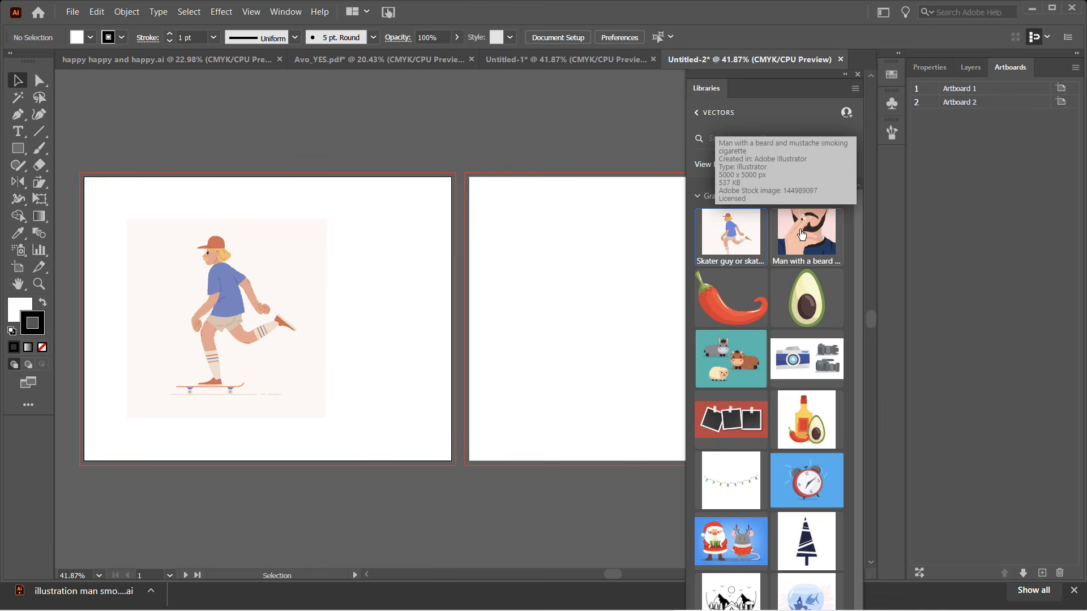
pyautogui.rightClick(803, 237)
pyautogui.click(828, 283)
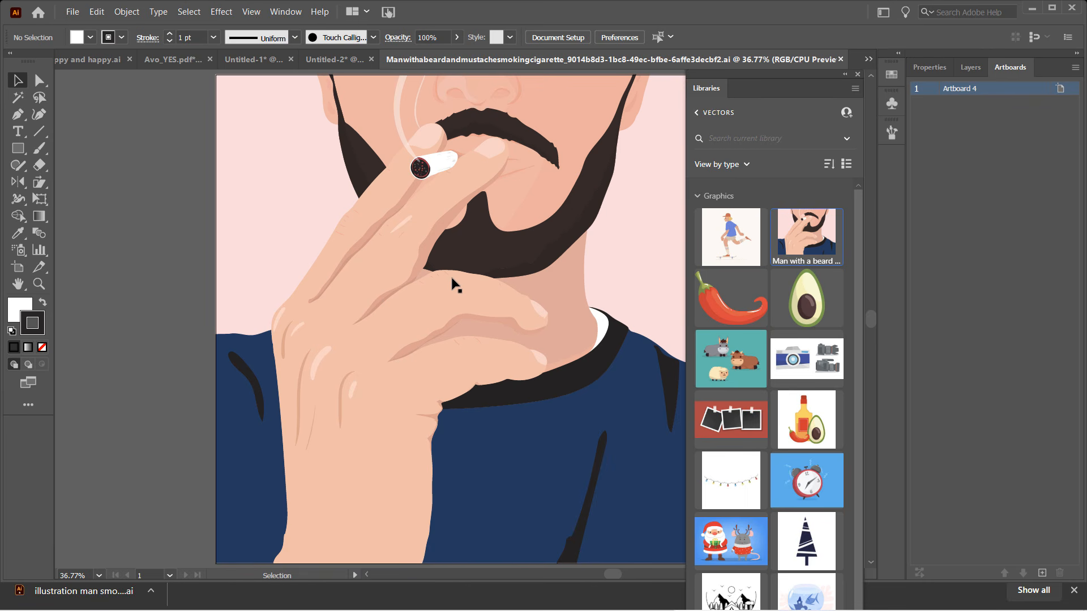
# Step: Expand Layer 1 and its nested groups in the smoking man artwork to examine the individual paths it contains
pyautogui.scroll(-2, 456, 285)
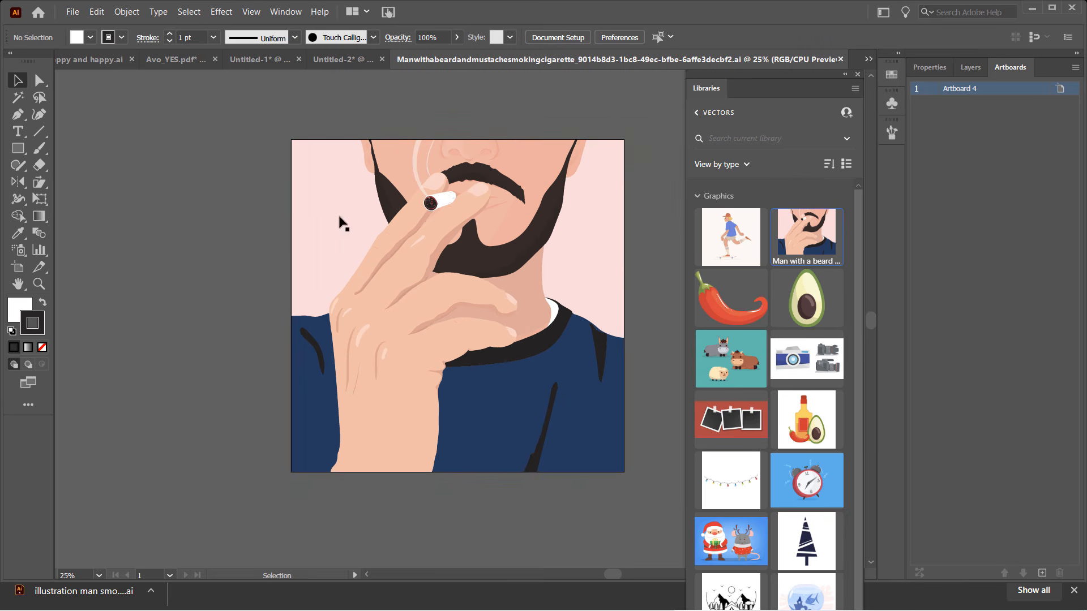
pyautogui.click(970, 67)
pyautogui.click(953, 89)
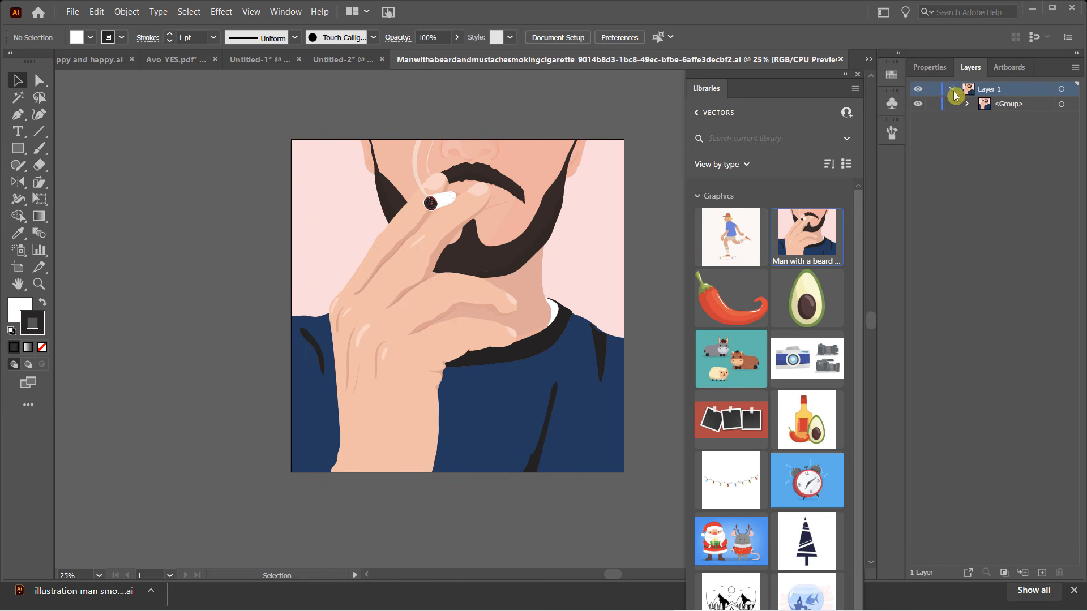
pyautogui.click(969, 104)
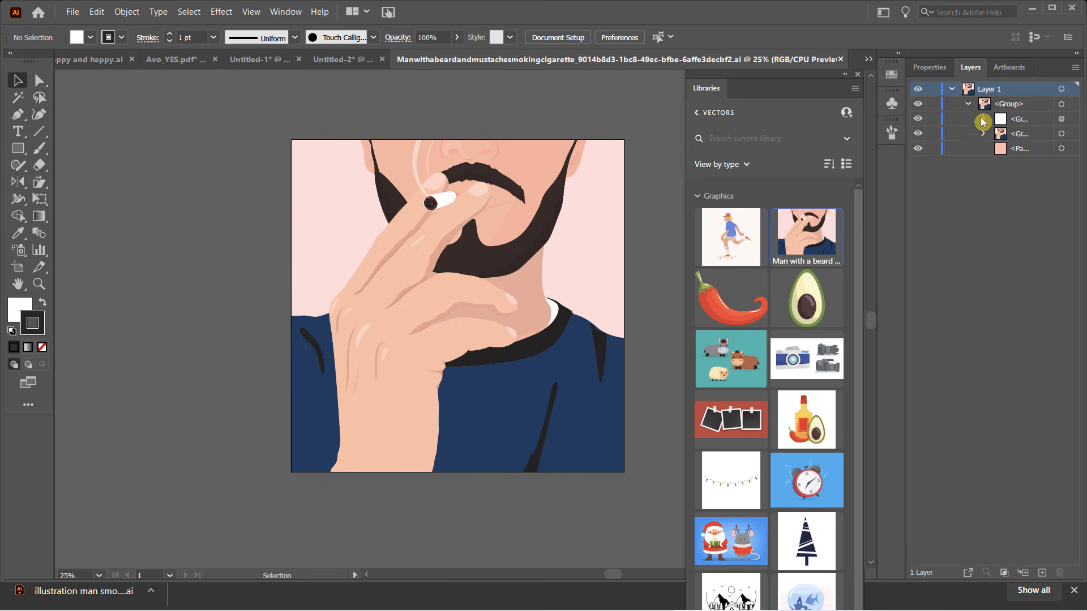
pyautogui.click(983, 133)
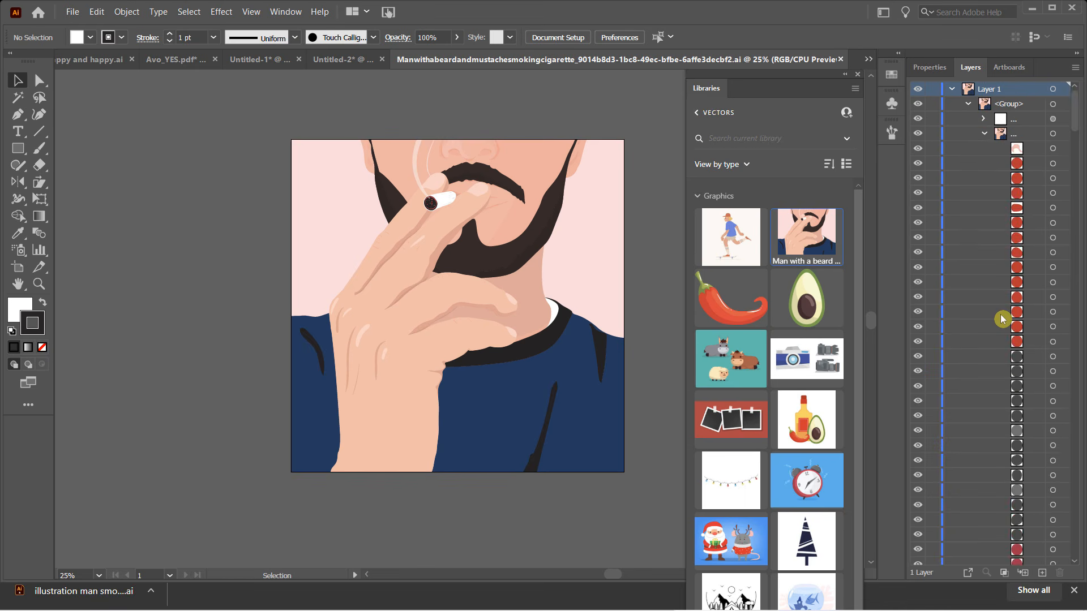
pyautogui.scroll(-5, 1001, 315)
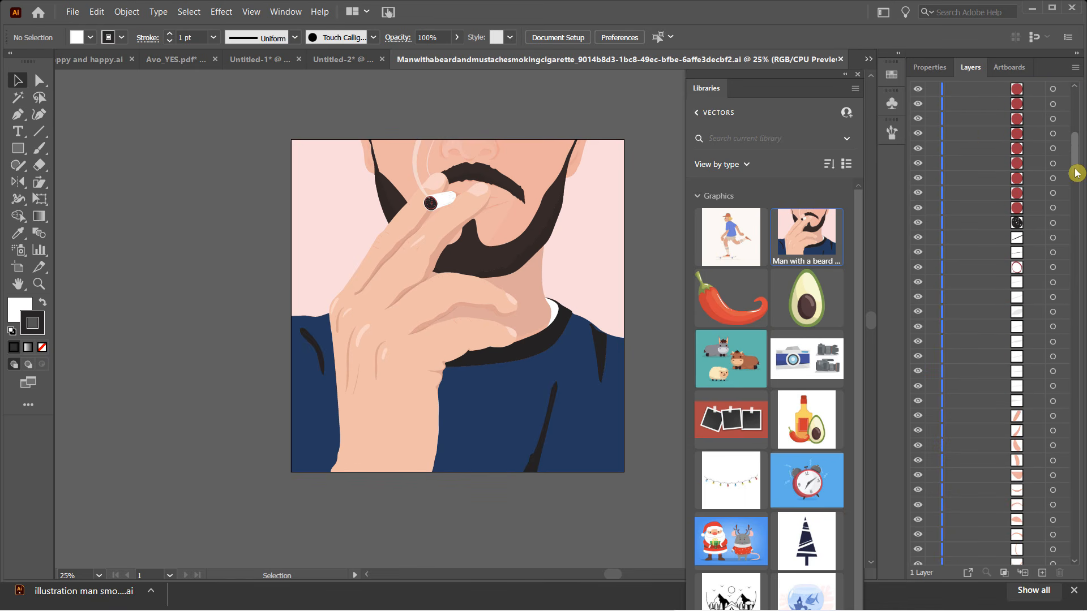
pyautogui.moveTo(1074, 172); pyautogui.dragTo(1073, 103)
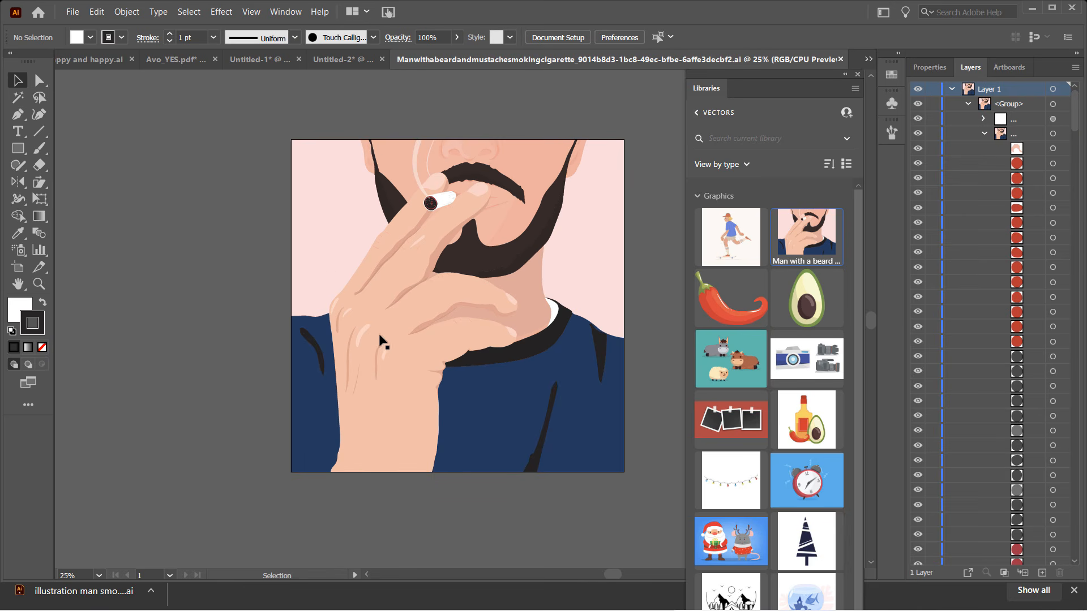
# Step: Inspect the separate shapes with the Direct Selection tool by selecting the hand and then the beard pieces on both sides
pyautogui.click(40, 83)
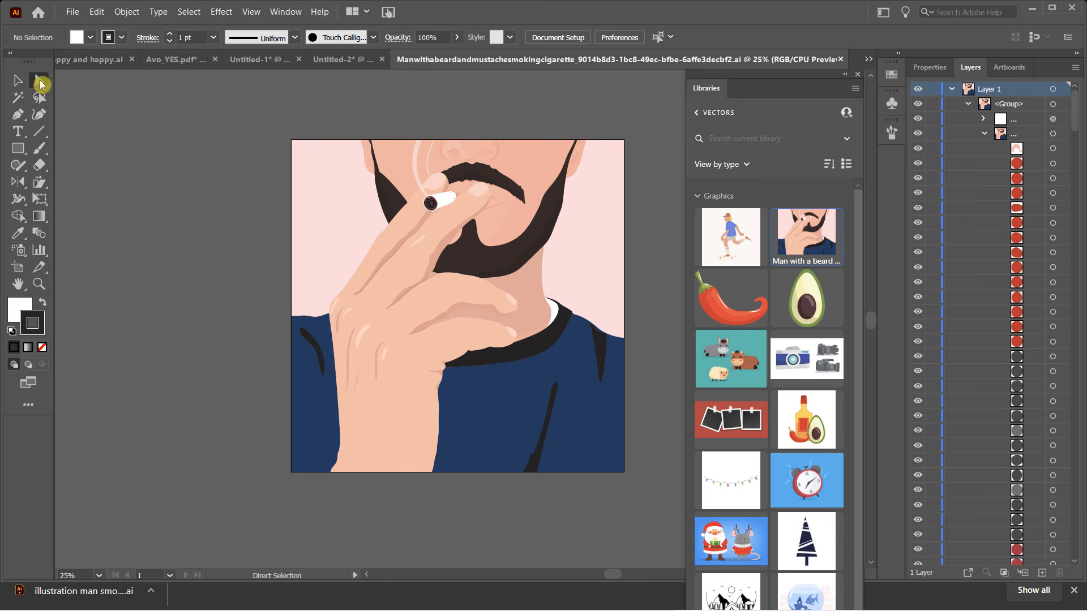
pyautogui.click(400, 232)
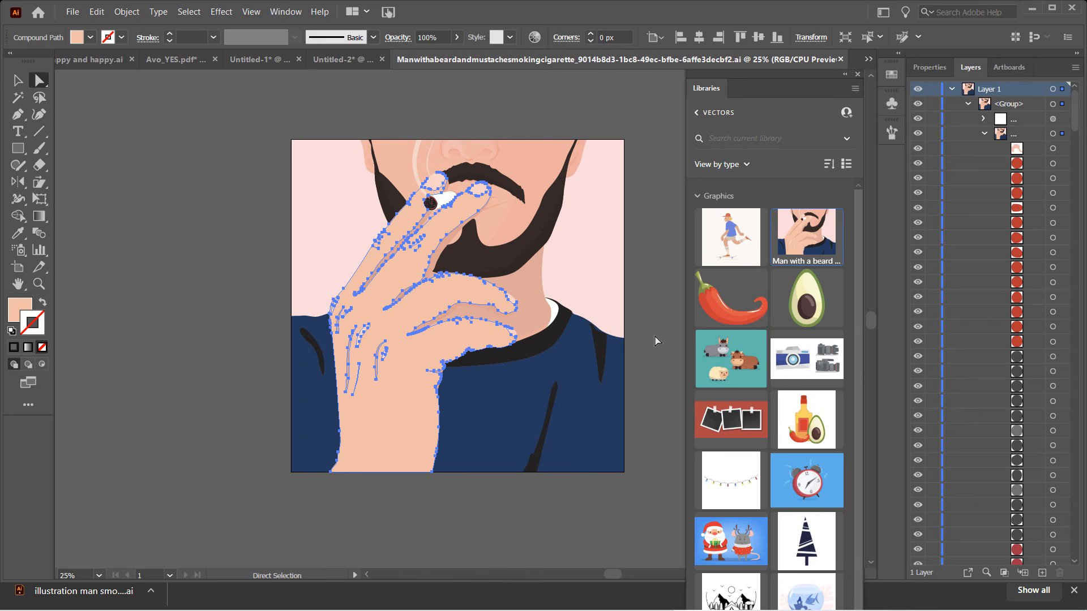
pyautogui.click(557, 168)
pyautogui.click(545, 221)
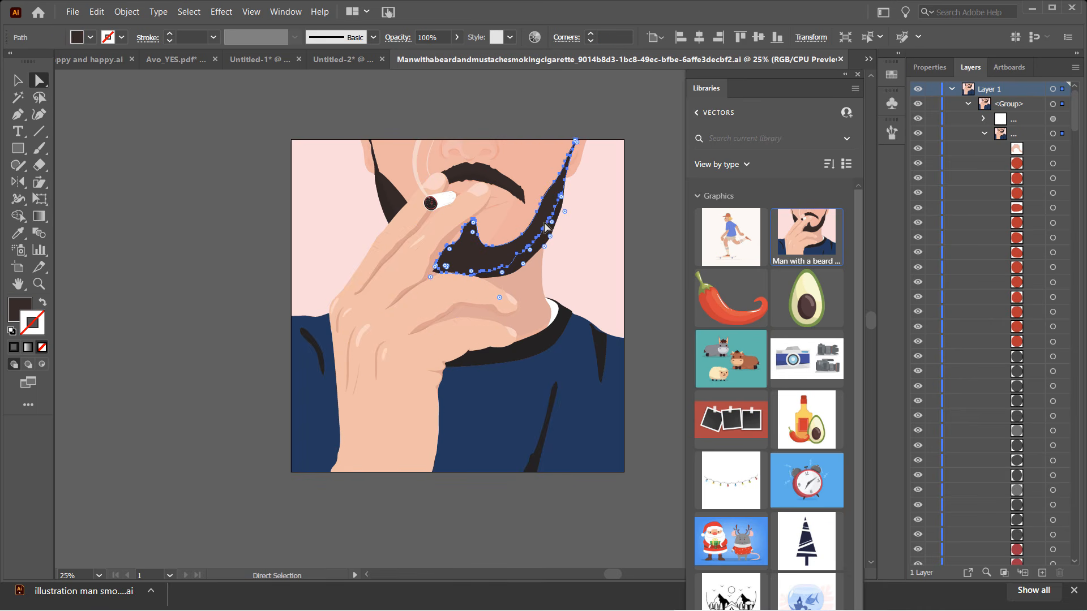
pyautogui.click(394, 208)
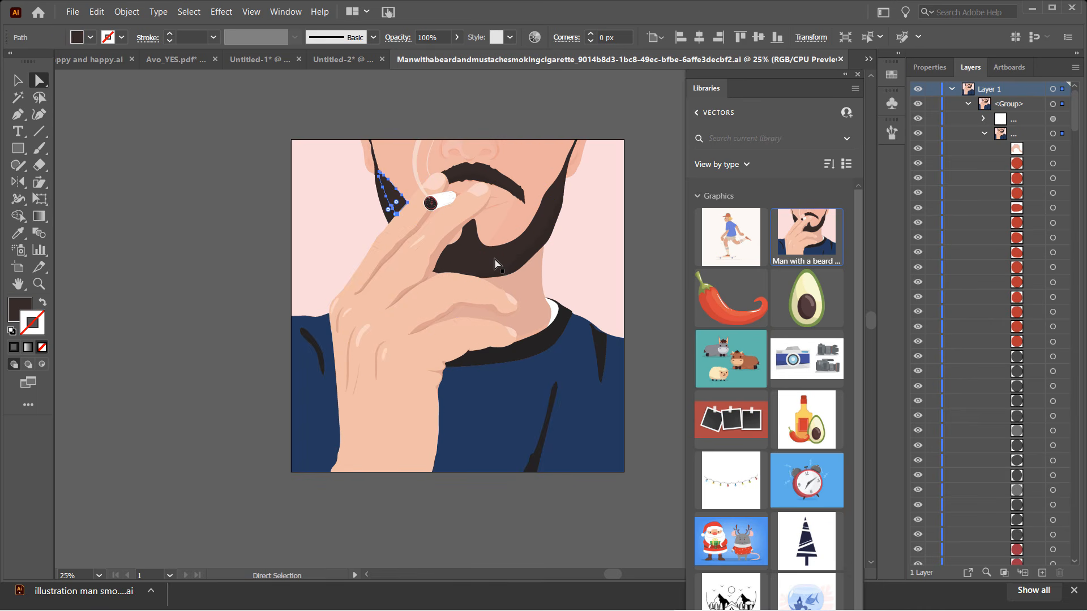
pyautogui.click(476, 255)
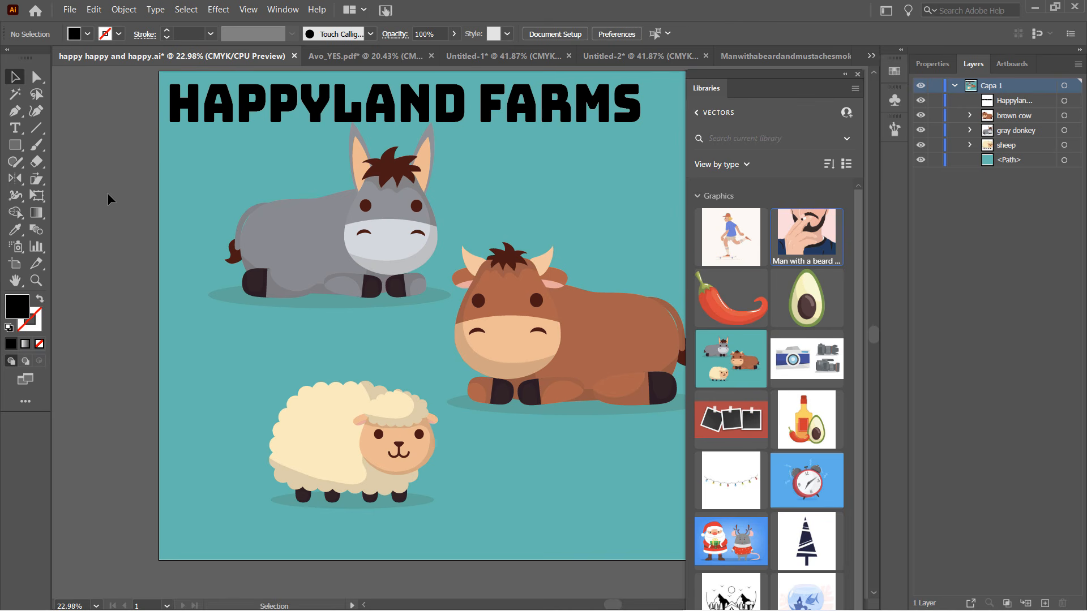
# Step: Use the Touch Type tool to enlarge the H of the HAPPYLAND FARMS title and lower it below the neighbouring letters
pyautogui.click(16, 129)
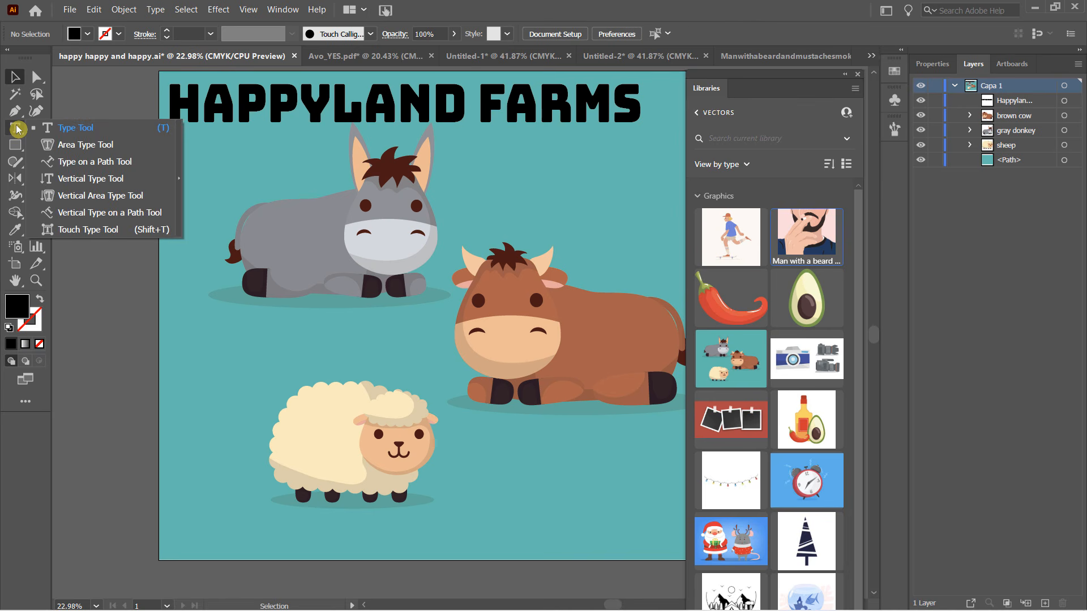
pyautogui.click(86, 231)
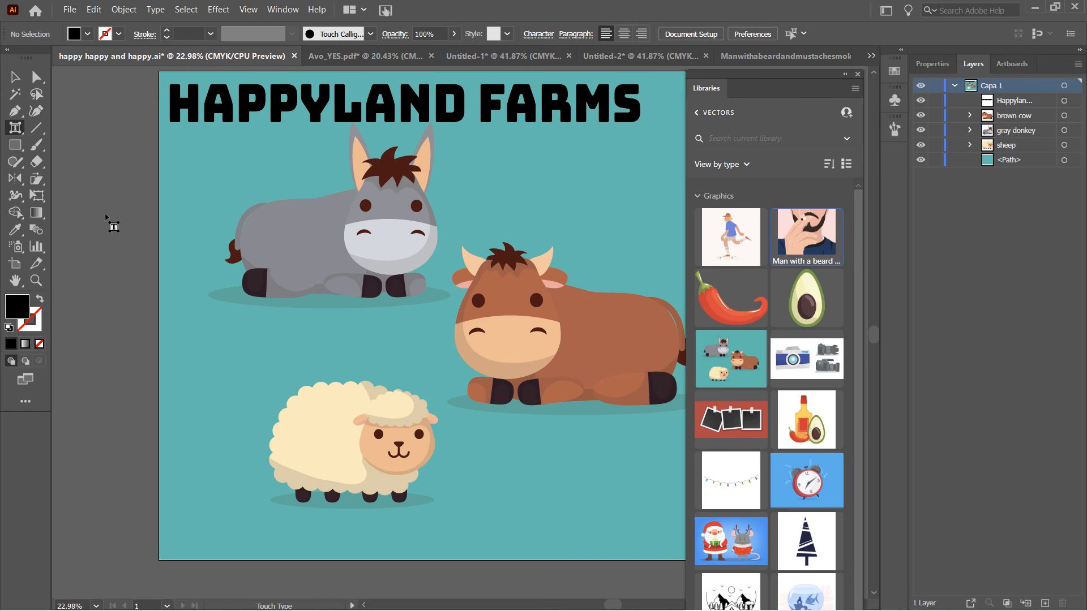
pyautogui.moveTo(15, 128); pyautogui.dragTo(77, 130)
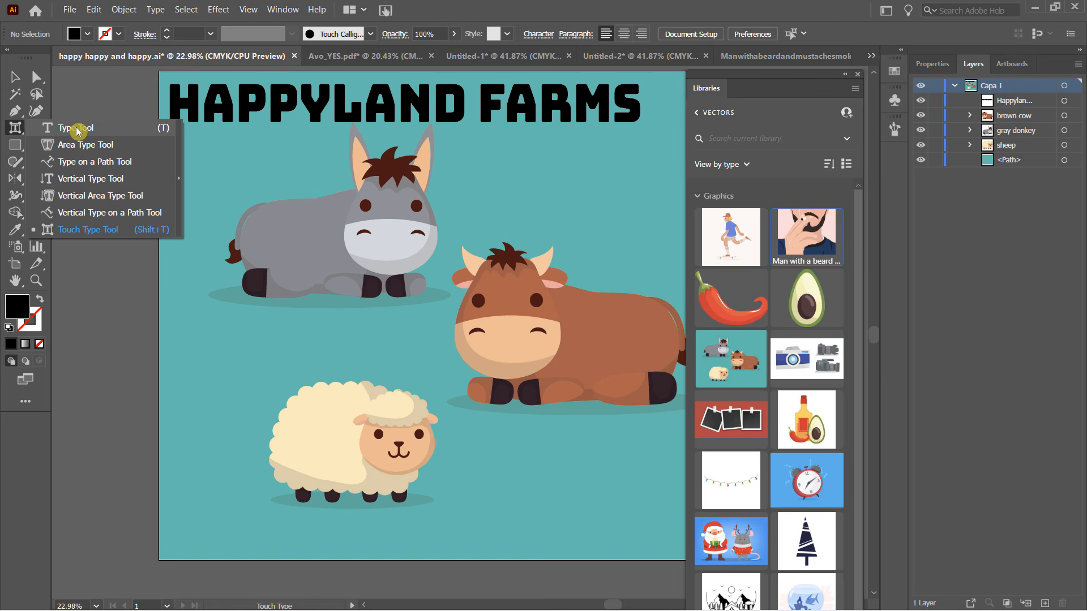
pyautogui.click(461, 18)
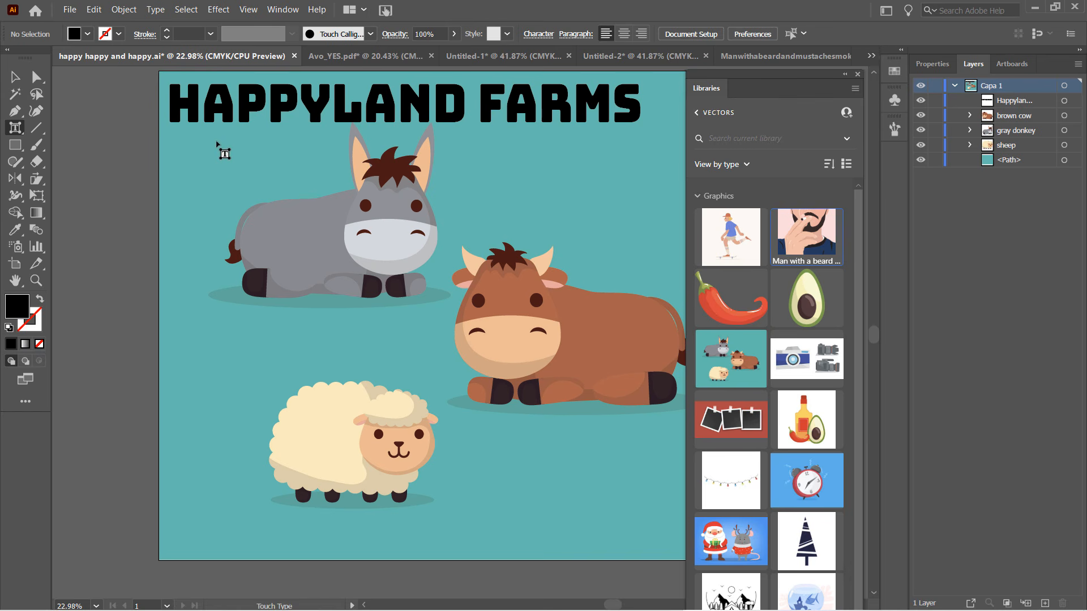
pyautogui.click(191, 107)
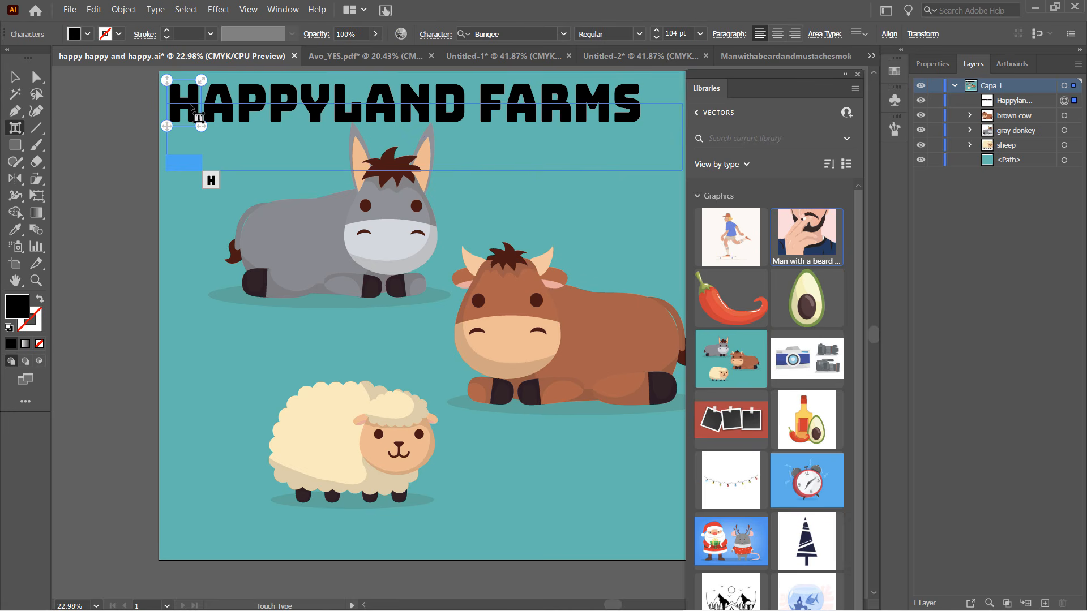
pyautogui.moveTo(193, 111); pyautogui.dragTo(193, 125)
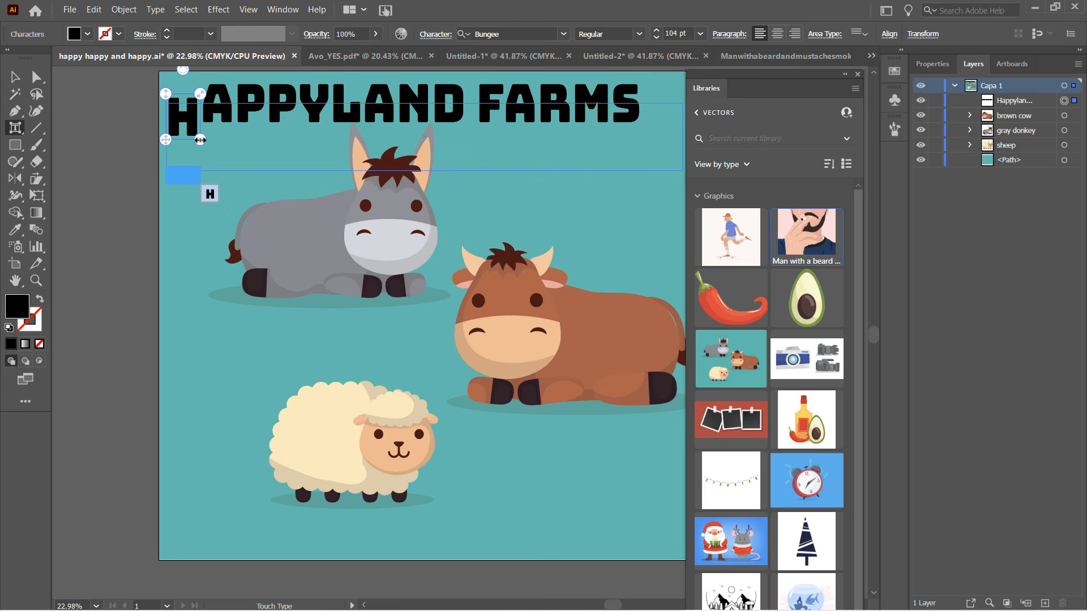
pyautogui.moveTo(201, 140); pyautogui.dragTo(205, 151)
pyautogui.moveTo(206, 94); pyautogui.dragTo(215, 84)
pyautogui.moveTo(212, 139); pyautogui.dragTo(217, 143)
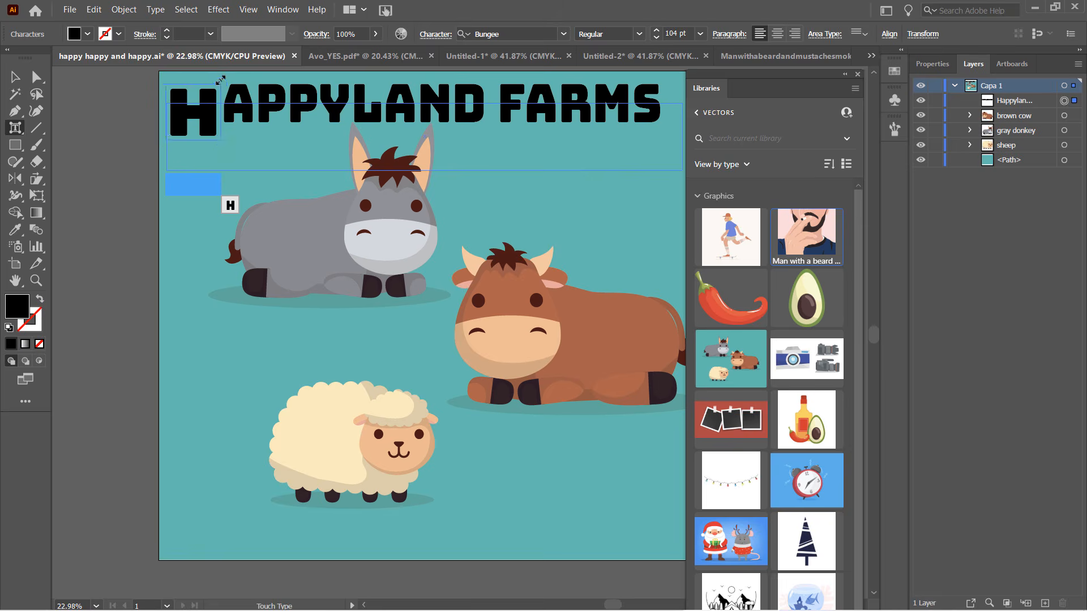
pyautogui.moveTo(219, 84)
pyautogui.mouseDown()
pyautogui.moveTo(218, 72)
pyautogui.moveTo(224, 81)
pyautogui.mouseUp()
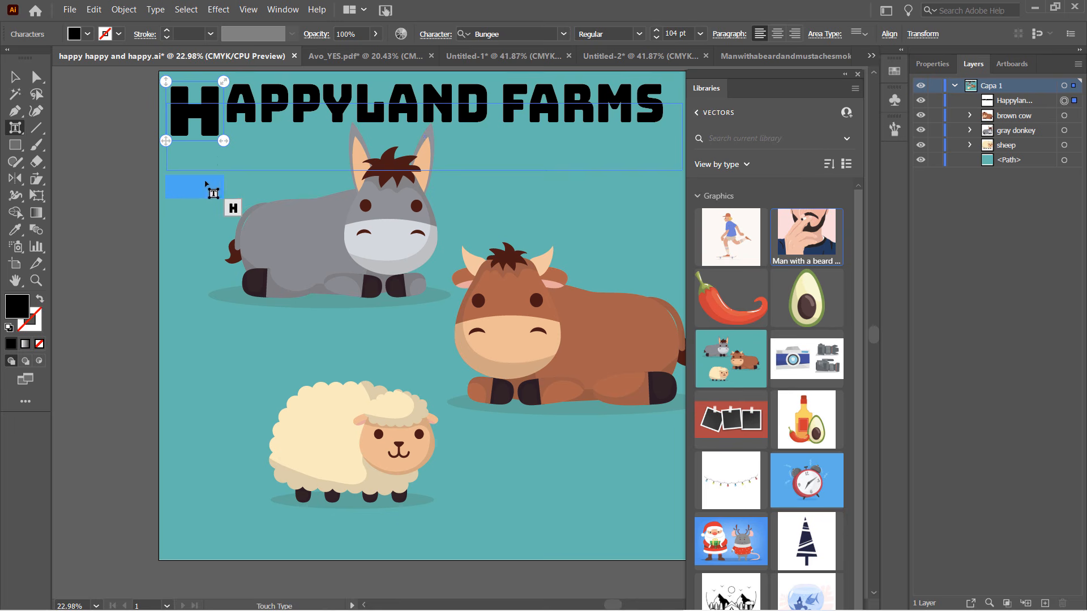
pyautogui.moveTo(209, 123); pyautogui.dragTo(210, 132)
# Step: Make the first P of HAPPYLAND larger and move it down well below the adjacent A
pyautogui.click(269, 115)
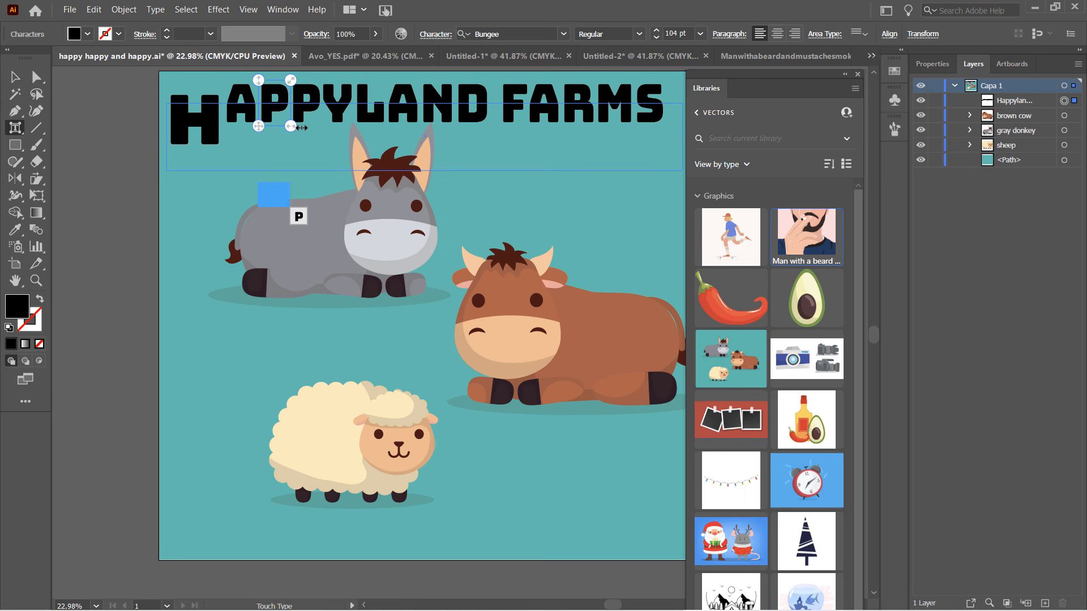
pyautogui.moveTo(291, 127); pyautogui.dragTo(255, 134)
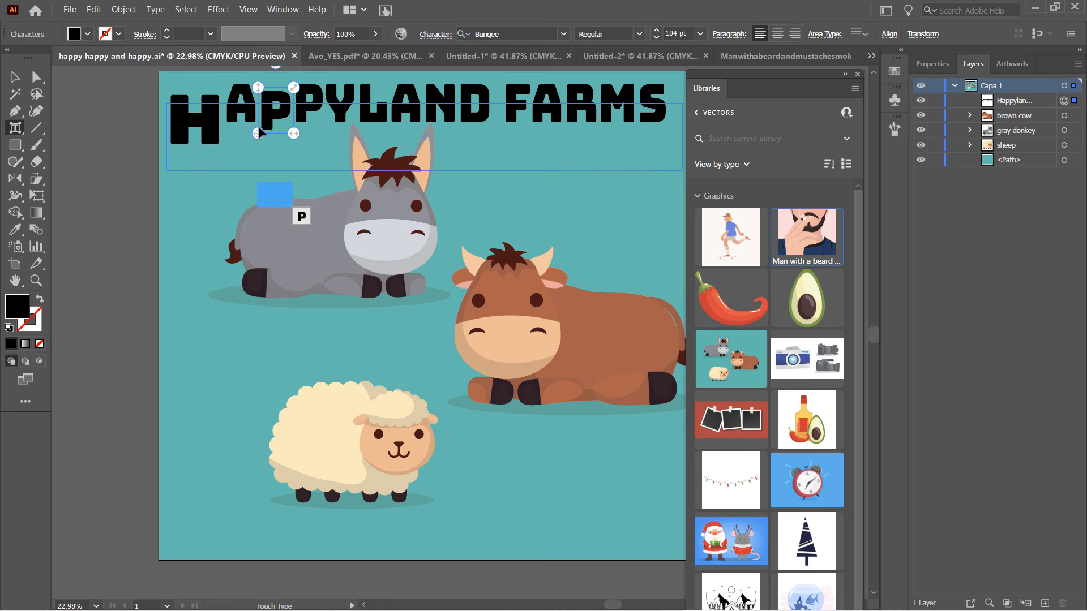
pyautogui.moveTo(259, 91); pyautogui.dragTo(295, 77)
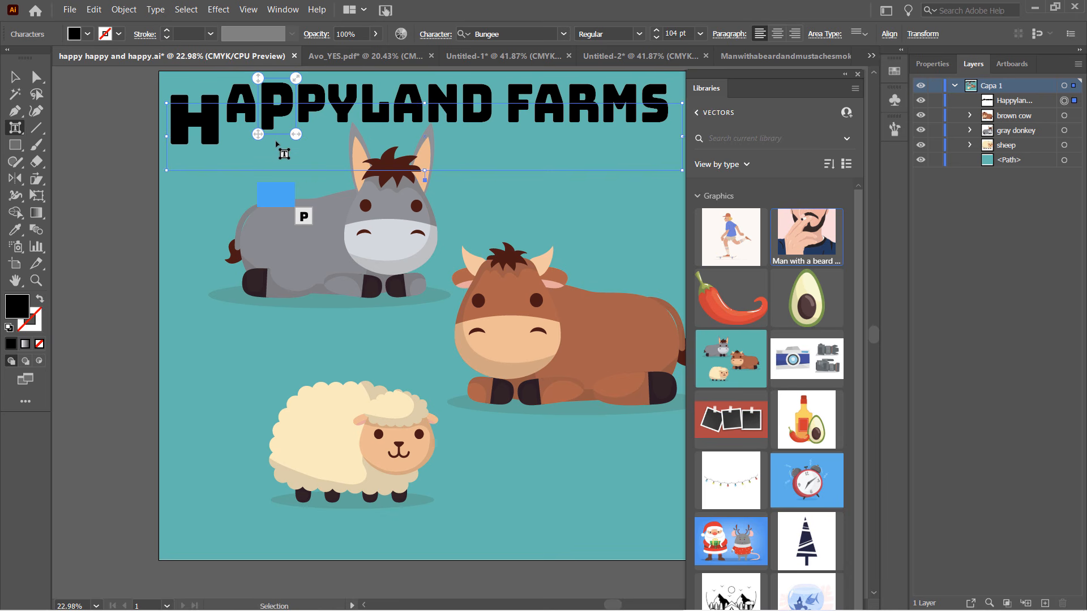
pyautogui.hotkey('ctrl', '1')
pyautogui.moveTo(258, 136); pyautogui.dragTo(258, 163)
# Step: Enlarge the second P of HAPPYLAND slightly and shift it a little lower
pyautogui.click(317, 96)
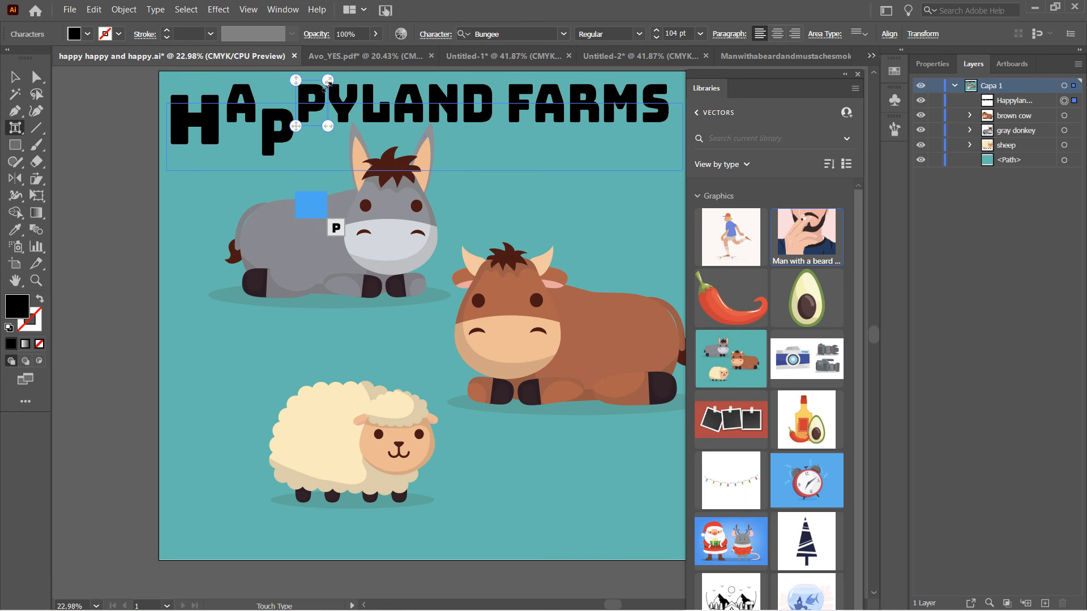
pyautogui.moveTo(327, 85); pyautogui.dragTo(331, 81)
pyautogui.moveTo(295, 125); pyautogui.dragTo(296, 133)
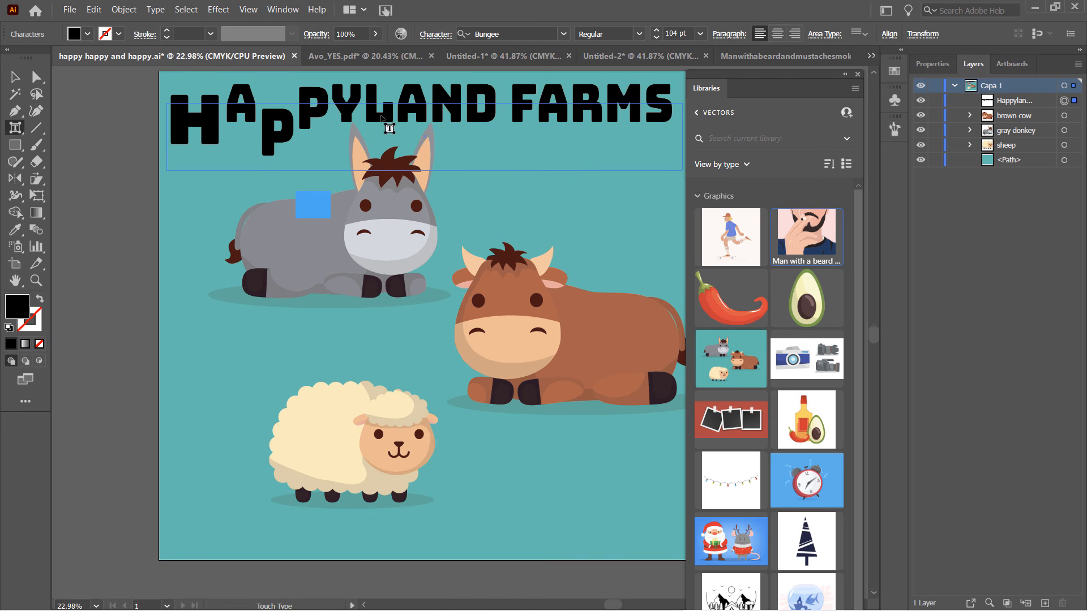
# Step: Lower the L and the N of HAPPYLAND to stagger them against the letters around them
pyautogui.click(381, 118)
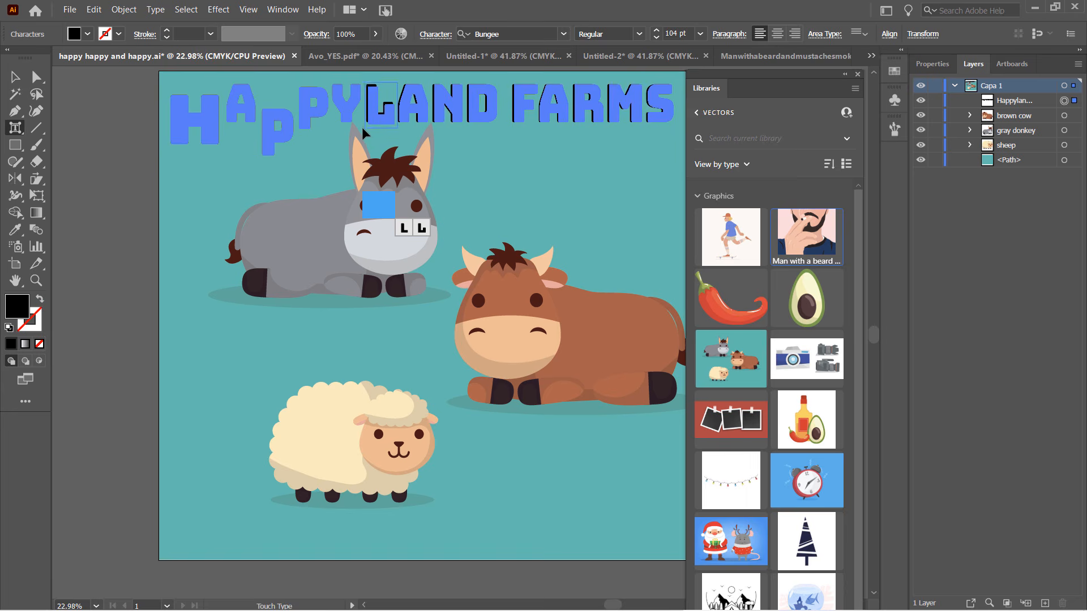
pyautogui.moveTo(363, 132); pyautogui.dragTo(364, 142)
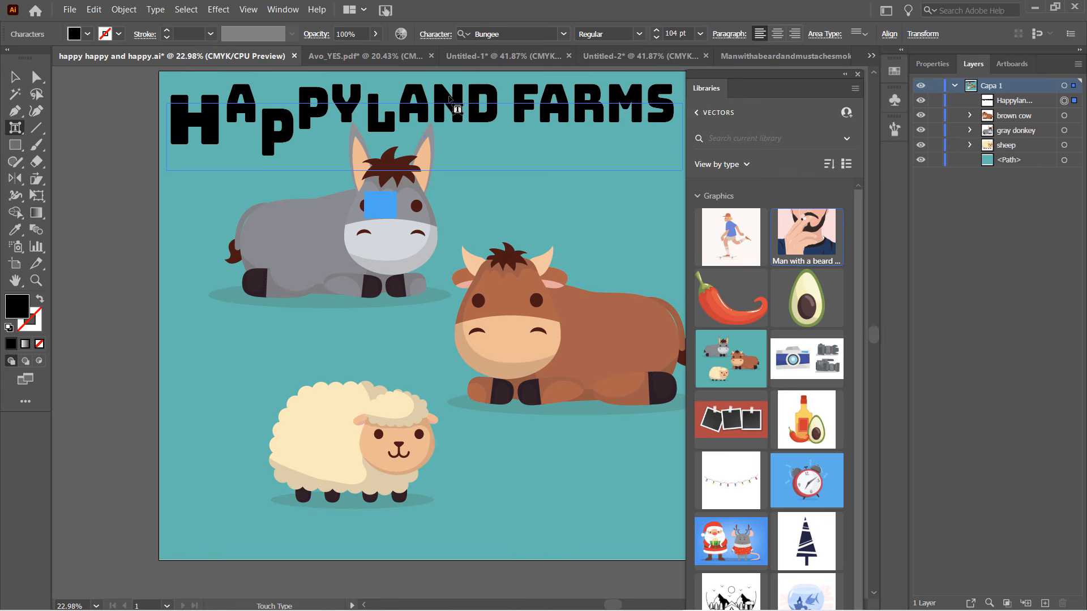
pyautogui.click(449, 100)
pyautogui.moveTo(432, 133); pyautogui.dragTo(435, 146)
# Step: Lower and enlarge the F of FARMS, and move the R of the same word down and slightly left
pyautogui.click(524, 115)
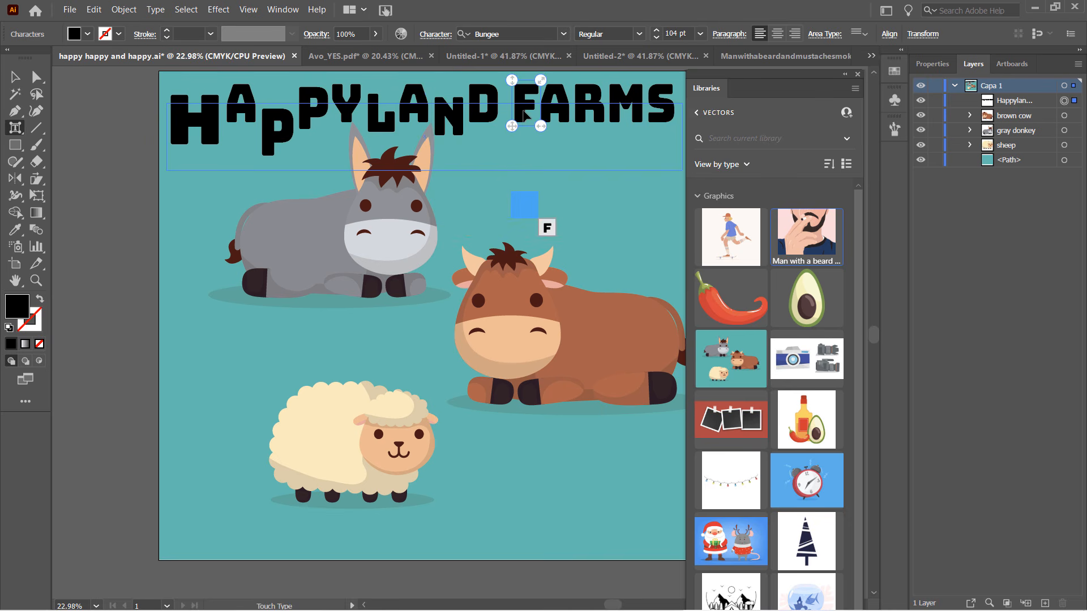
pyautogui.moveTo(512, 126); pyautogui.dragTo(509, 140)
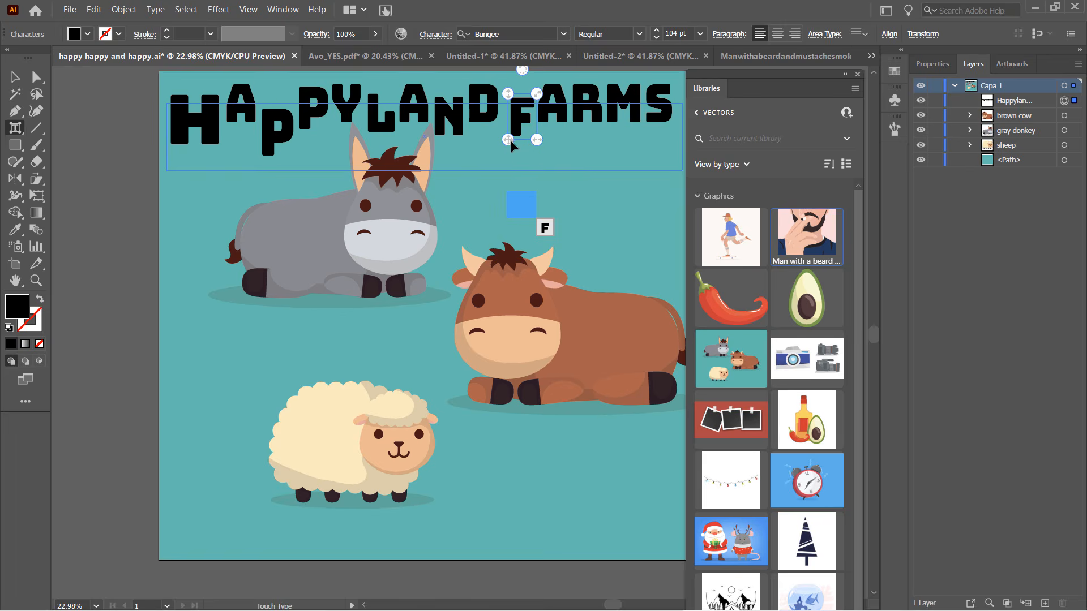
pyautogui.moveTo(537, 93); pyautogui.dragTo(544, 85)
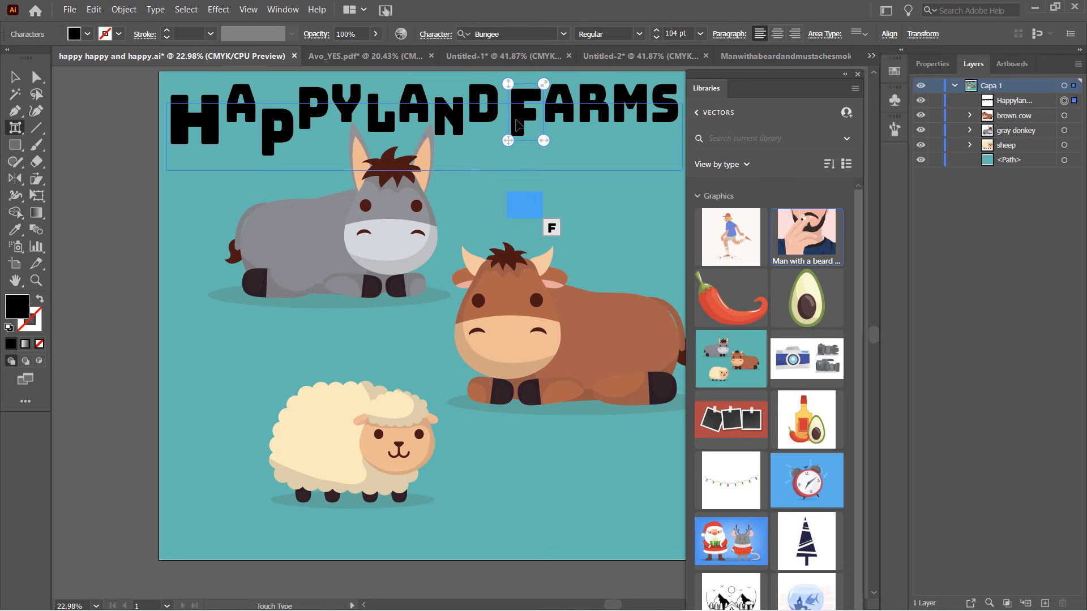
pyautogui.moveTo(517, 126); pyautogui.dragTo(516, 127)
pyautogui.click(591, 101)
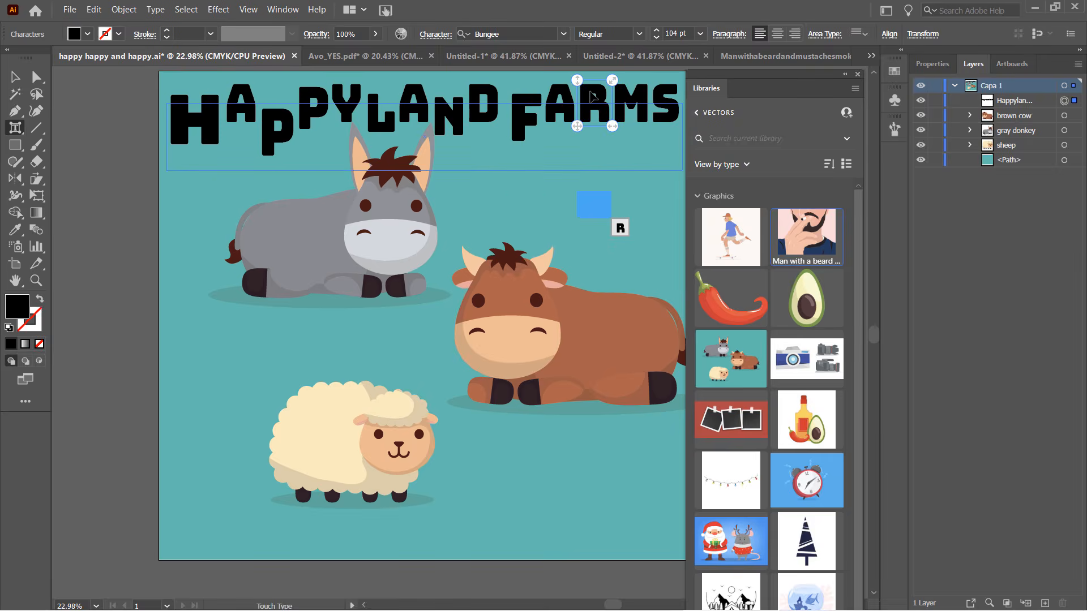
pyautogui.moveTo(590, 99)
pyautogui.mouseDown()
pyautogui.moveTo(589, 110)
pyautogui.moveTo(575, 98)
pyautogui.mouseUp()
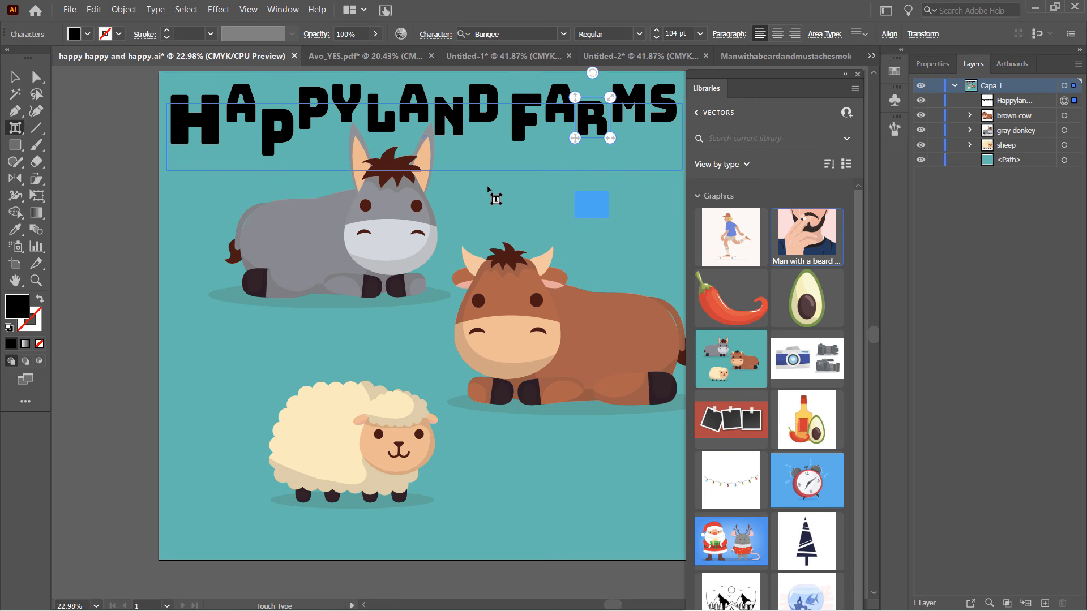
# Step: Shift the F of FARMS slightly left toward the D of HAPPYLAND, undoing the stray move that displaced the letters
pyautogui.click(526, 126)
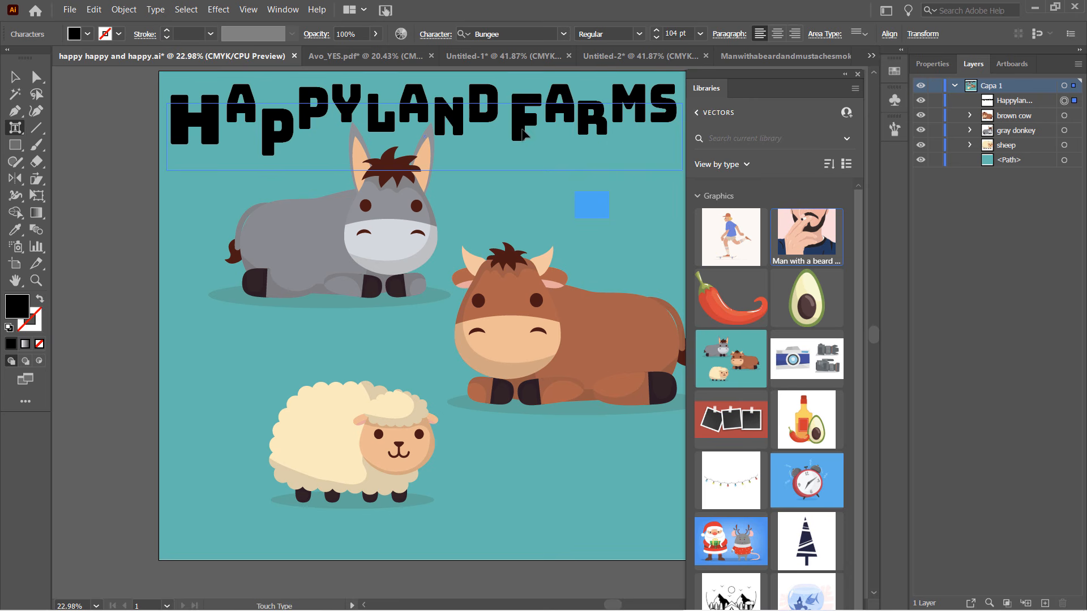
pyautogui.moveTo(526, 125); pyautogui.dragTo(526, 127)
pyautogui.moveTo(533, 124); pyautogui.dragTo(534, 126)
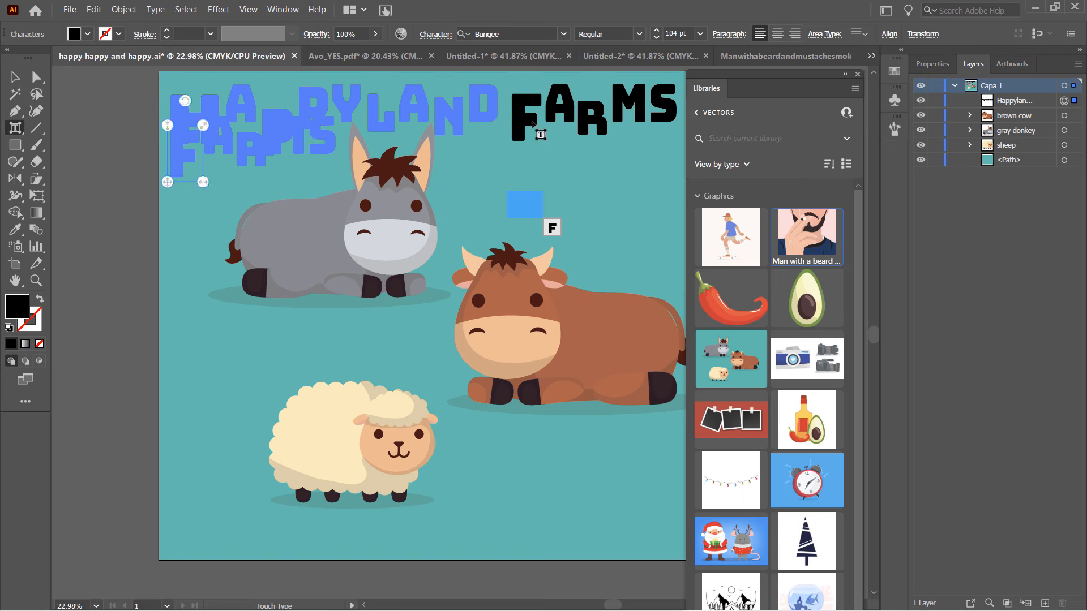
pyautogui.hotkey('ctrl', 'z')
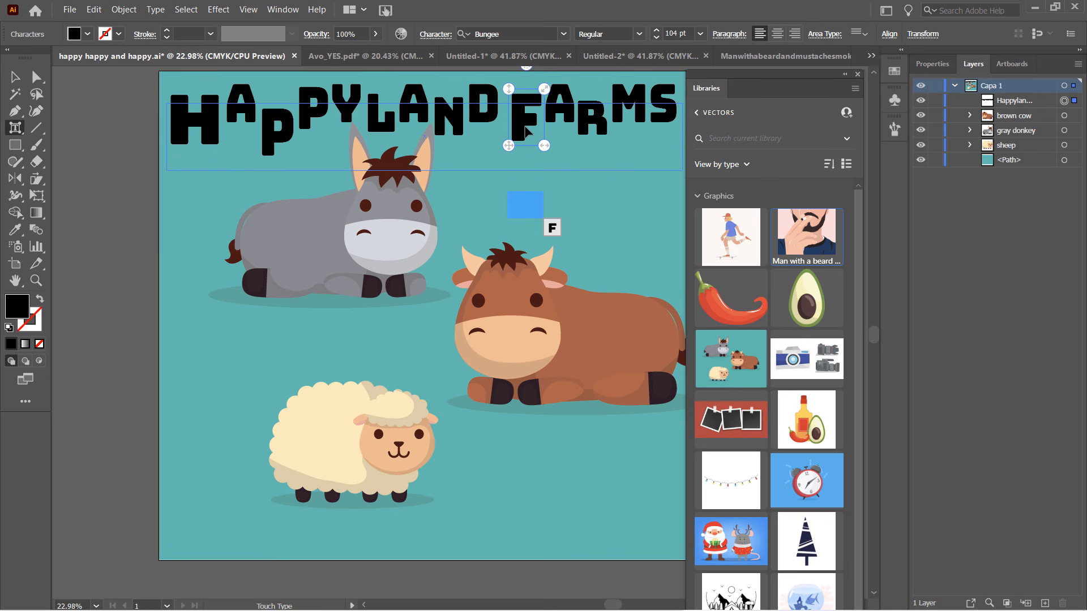
pyautogui.moveTo(526, 126); pyautogui.dragTo(522, 126)
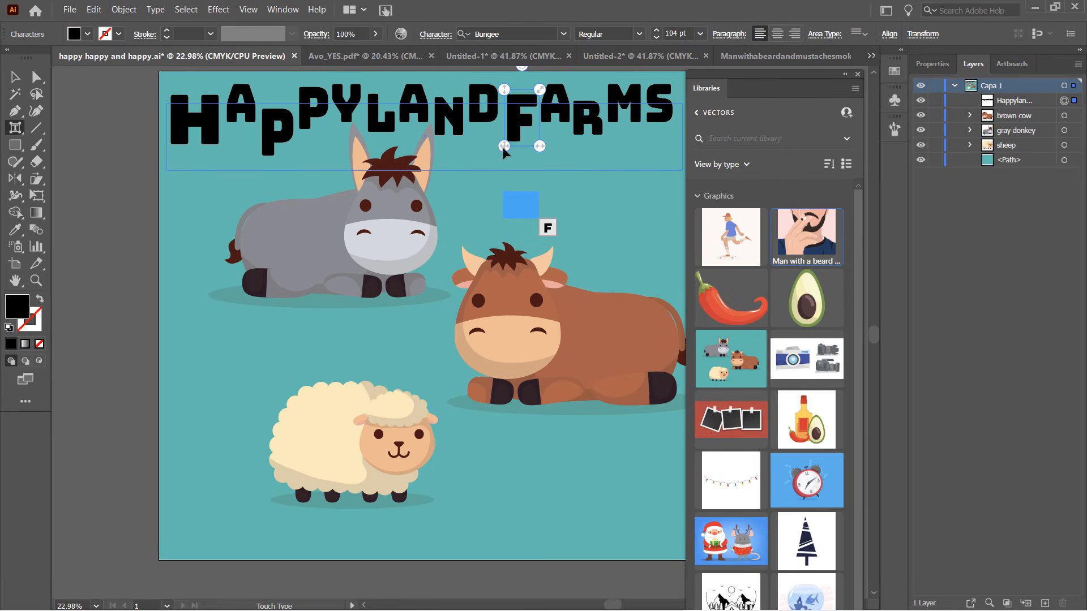
# Step: Fill the H and the first P of HAPPYLAND with the pink swatch
pyautogui.moveTo(504, 149); pyautogui.dragTo(511, 145)
pyautogui.click(183, 133)
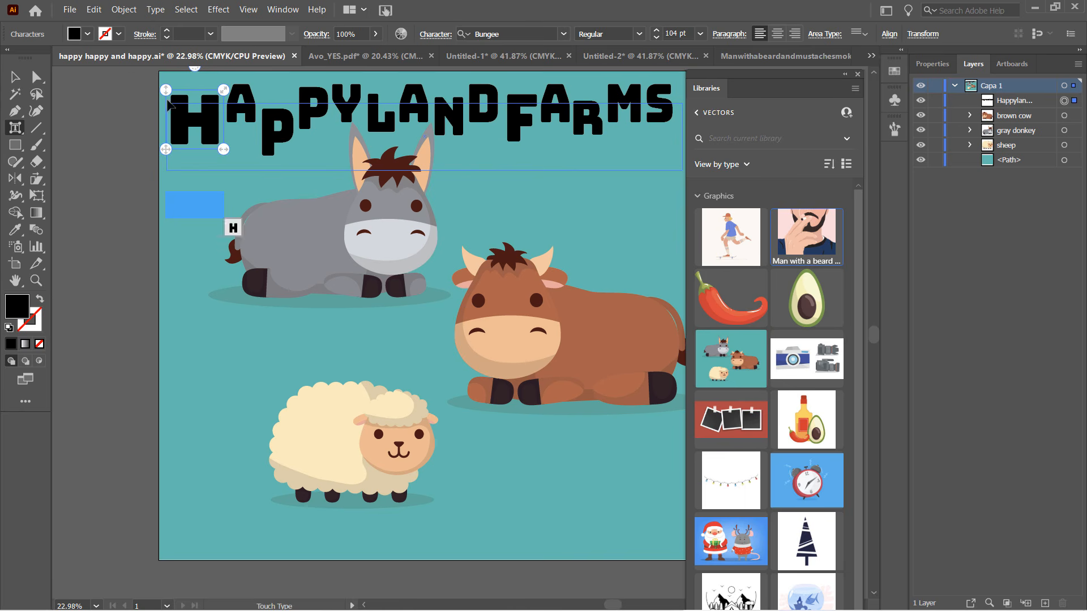
pyautogui.click(89, 35)
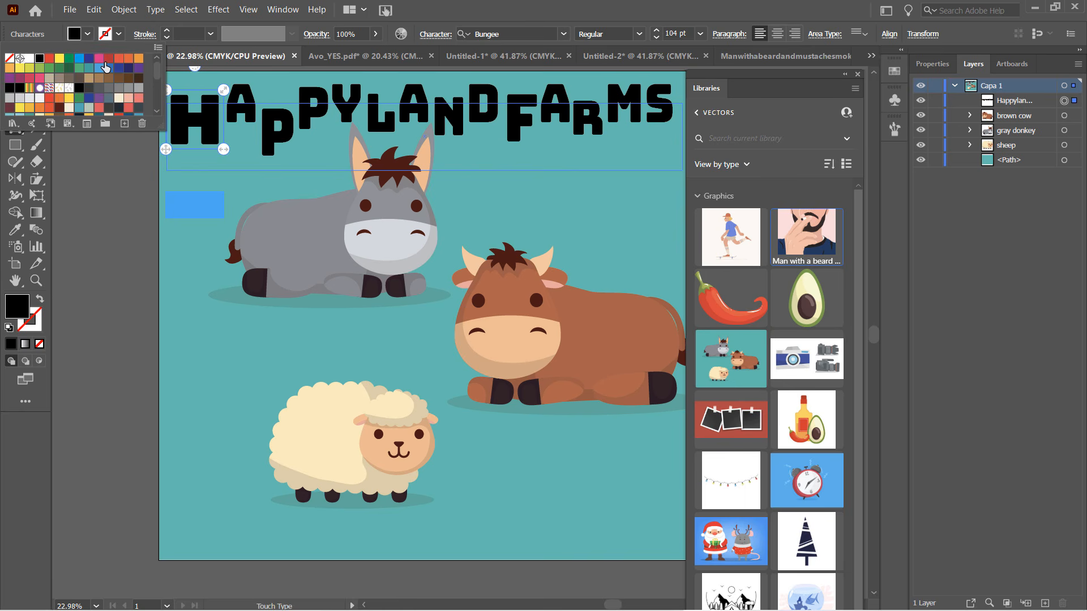
pyautogui.click(99, 58)
pyautogui.click(287, 138)
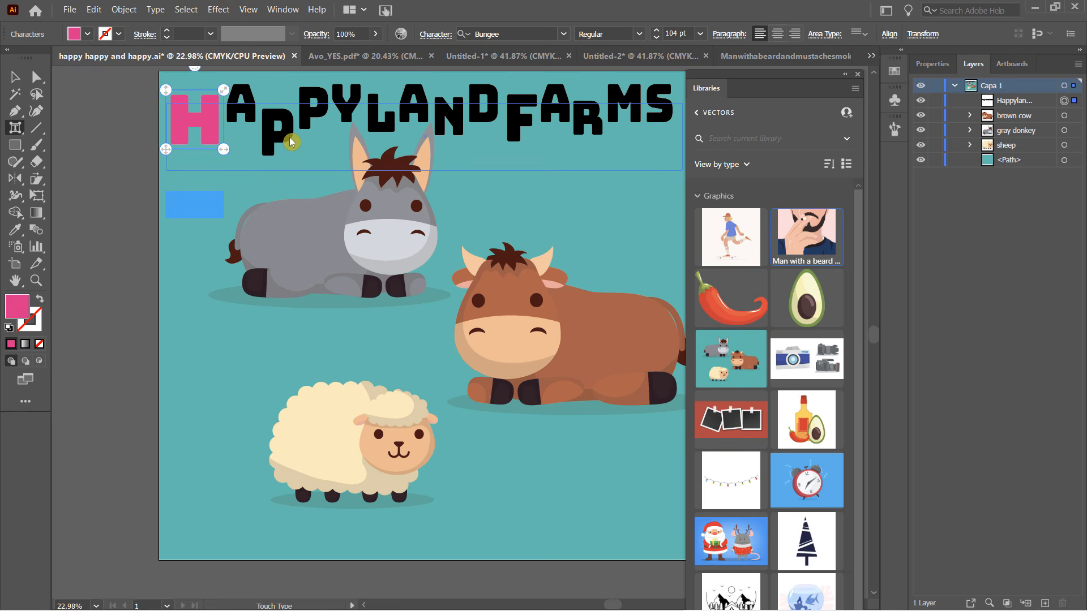
pyautogui.click(282, 142)
pyautogui.click(88, 34)
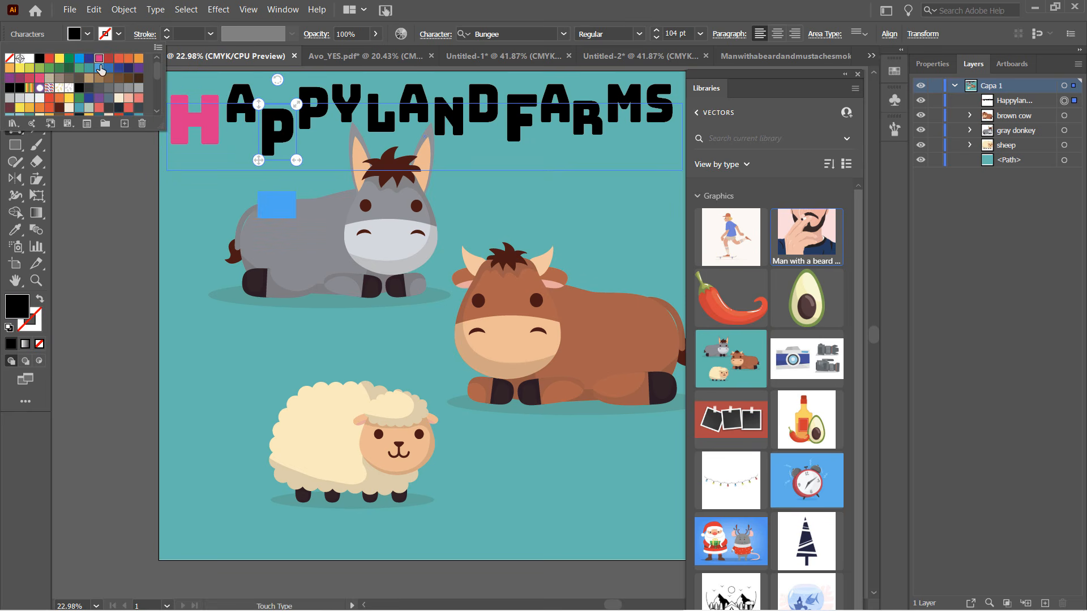
pyautogui.click(99, 58)
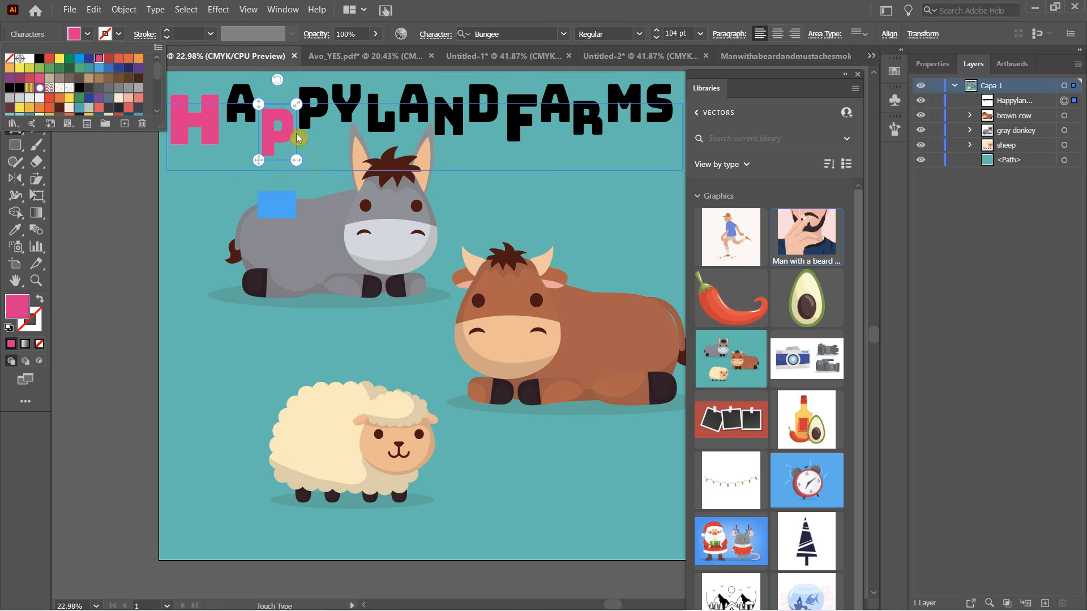
# Step: Fill the L of HAPPYLAND and the A of FARMS with the same pink swatch
pyautogui.click(385, 126)
pyautogui.click(385, 126)
pyautogui.click(386, 127)
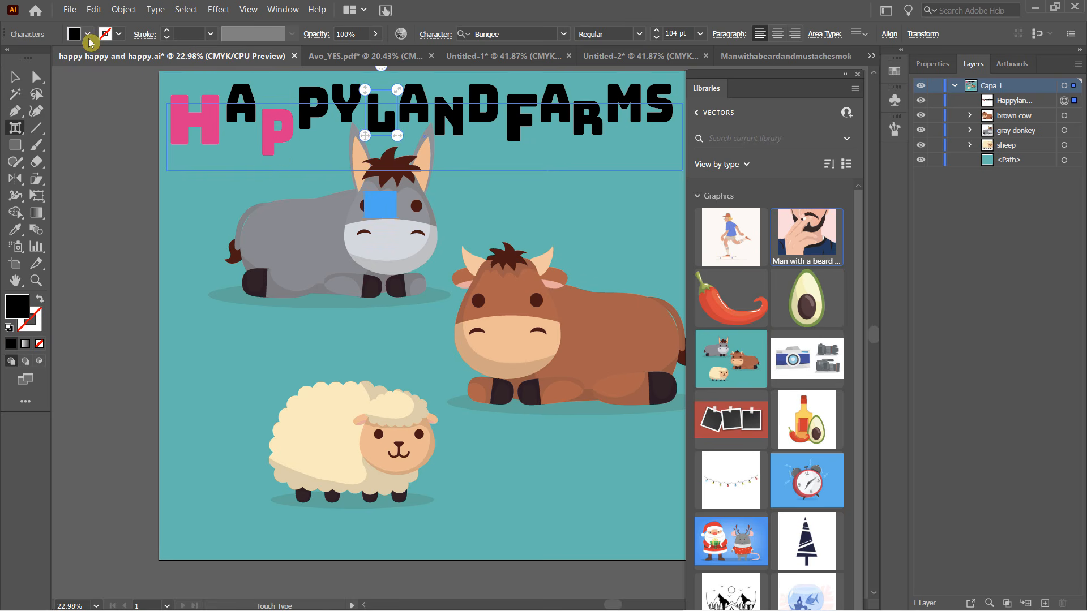
pyautogui.click(88, 34)
pyautogui.click(100, 59)
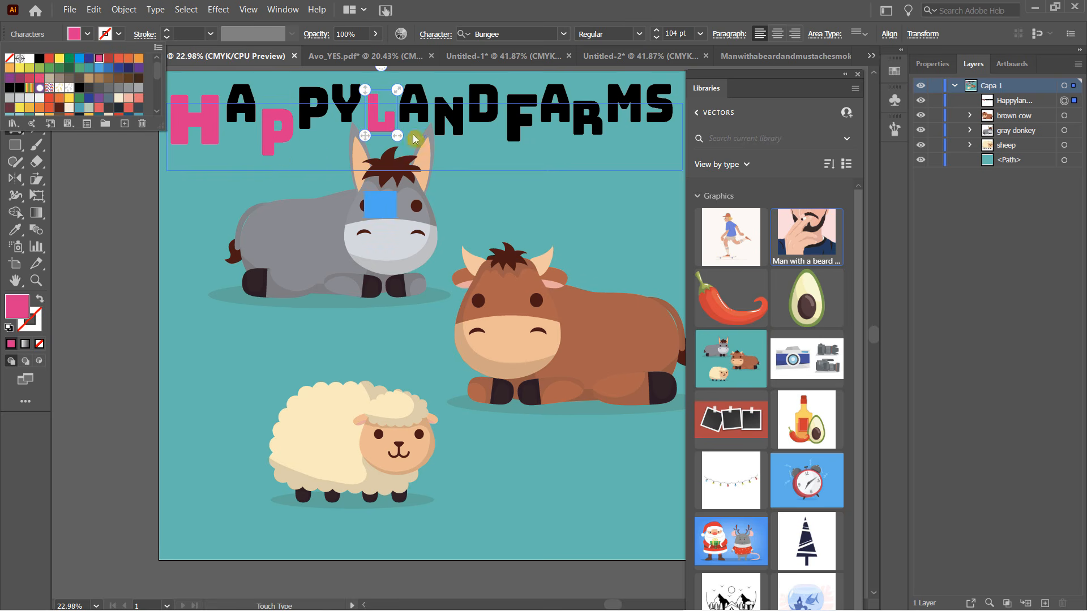
pyautogui.click(550, 116)
pyautogui.click(549, 116)
pyautogui.click(550, 117)
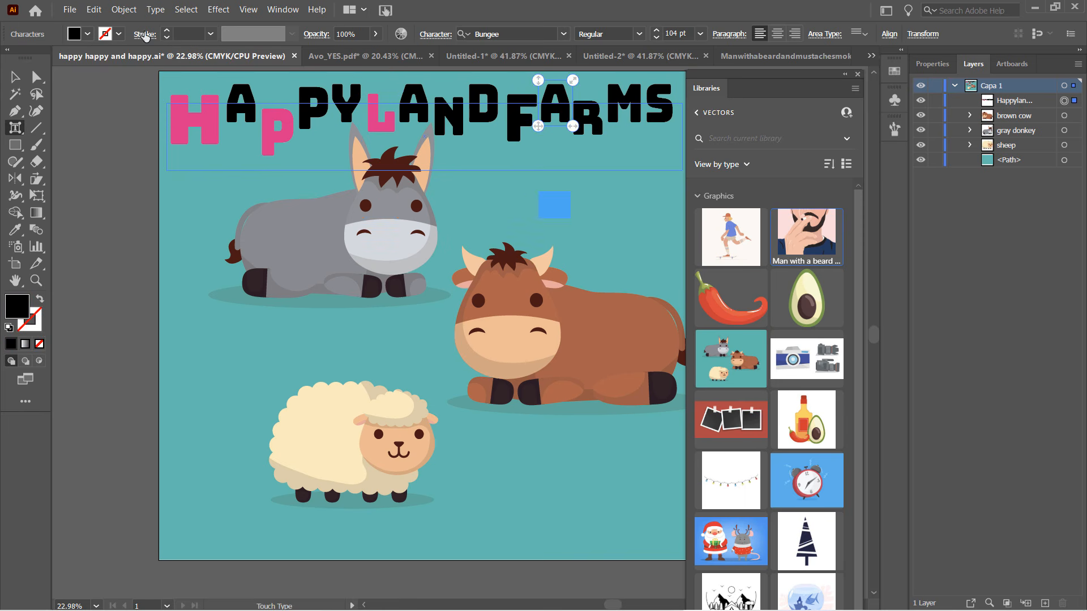
pyautogui.click(89, 34)
pyautogui.click(99, 59)
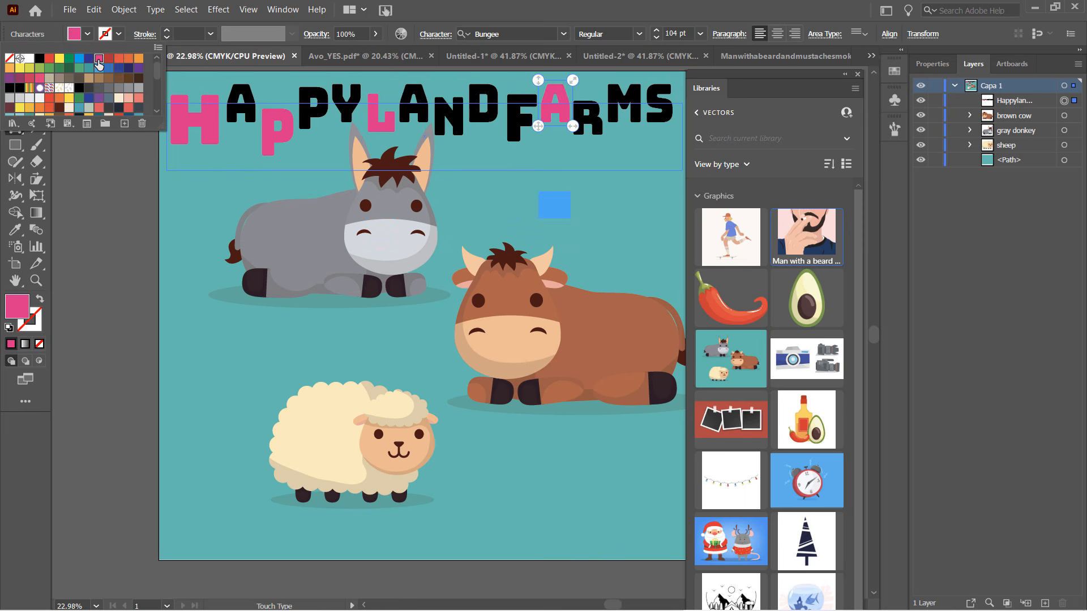
# Step: Try to fill the first A of HAPPYLAND with the multicolour gradient swatch
pyautogui.click(237, 119)
pyautogui.click(237, 116)
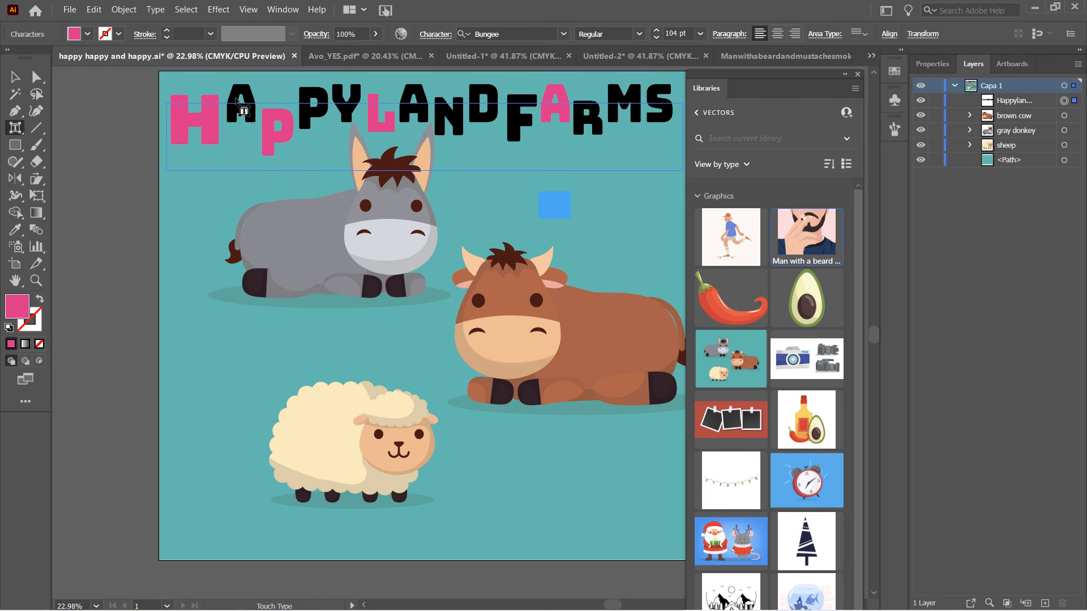
pyautogui.click(89, 34)
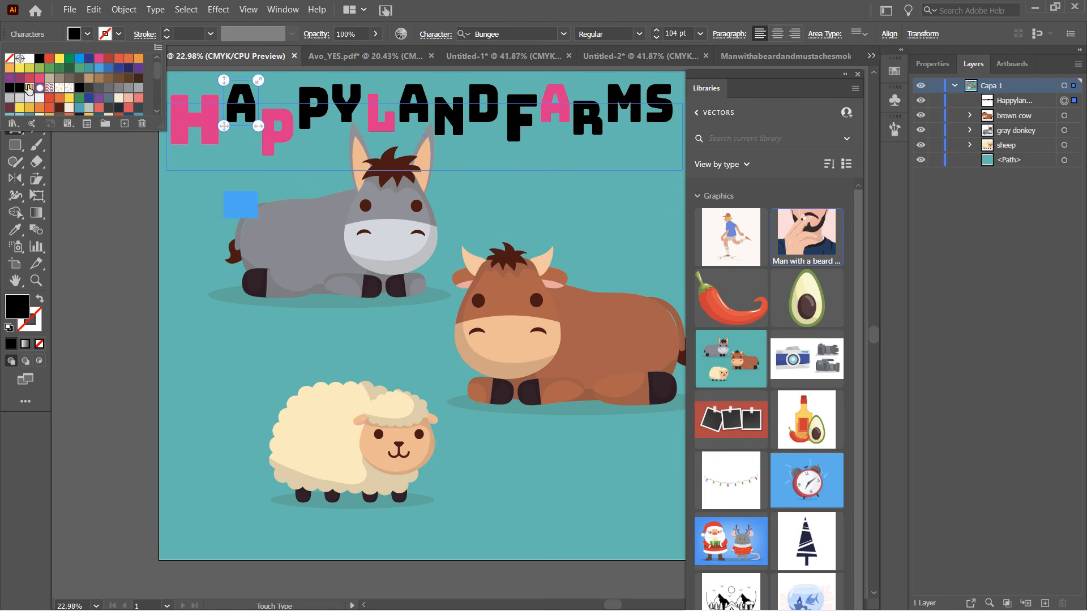
pyautogui.click(28, 88)
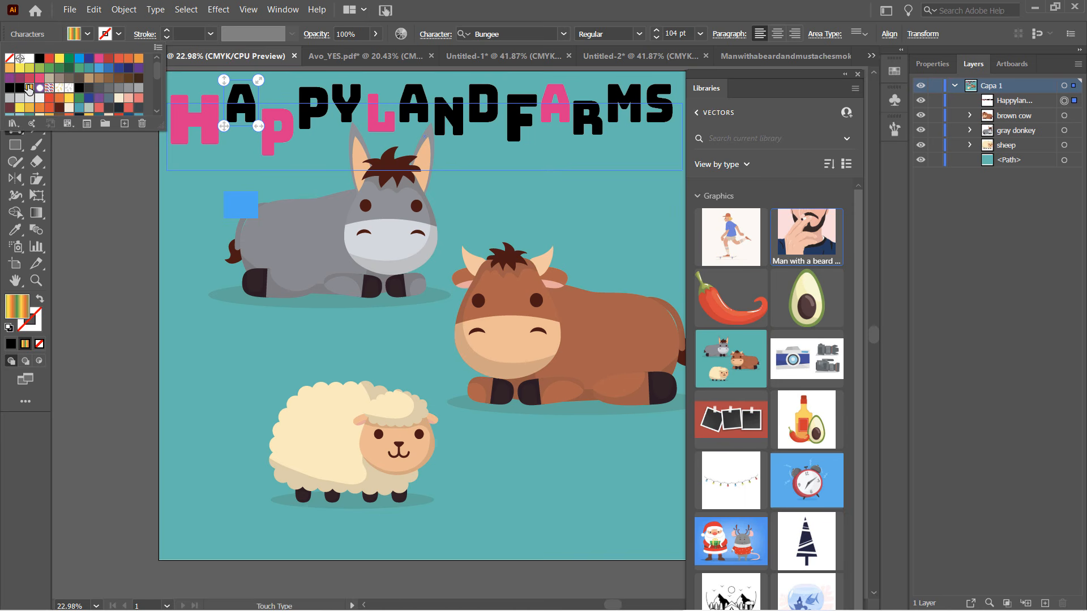
pyautogui.click(469, 11)
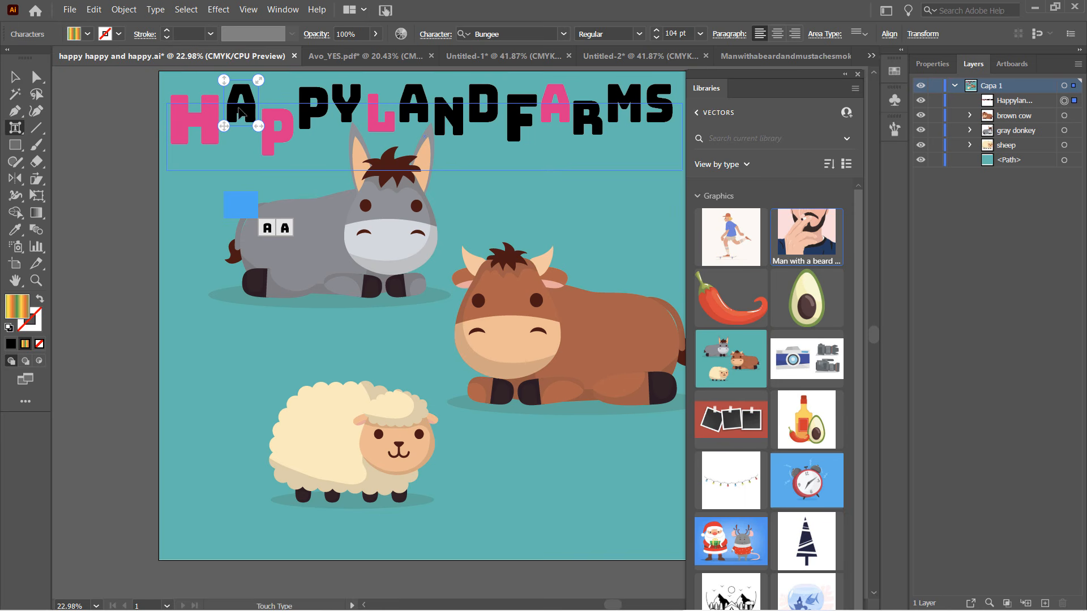
# Step: Fill the first A of HAPPYLAND with a solid orange-red swatch
pyautogui.click(82, 35)
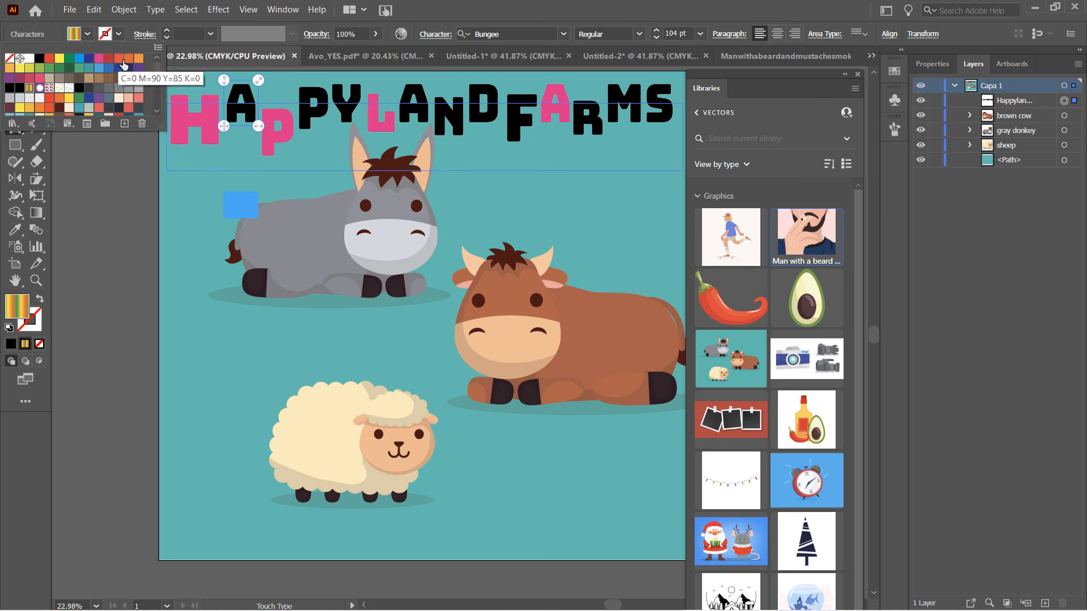
pyautogui.click(118, 58)
pyautogui.click(478, 10)
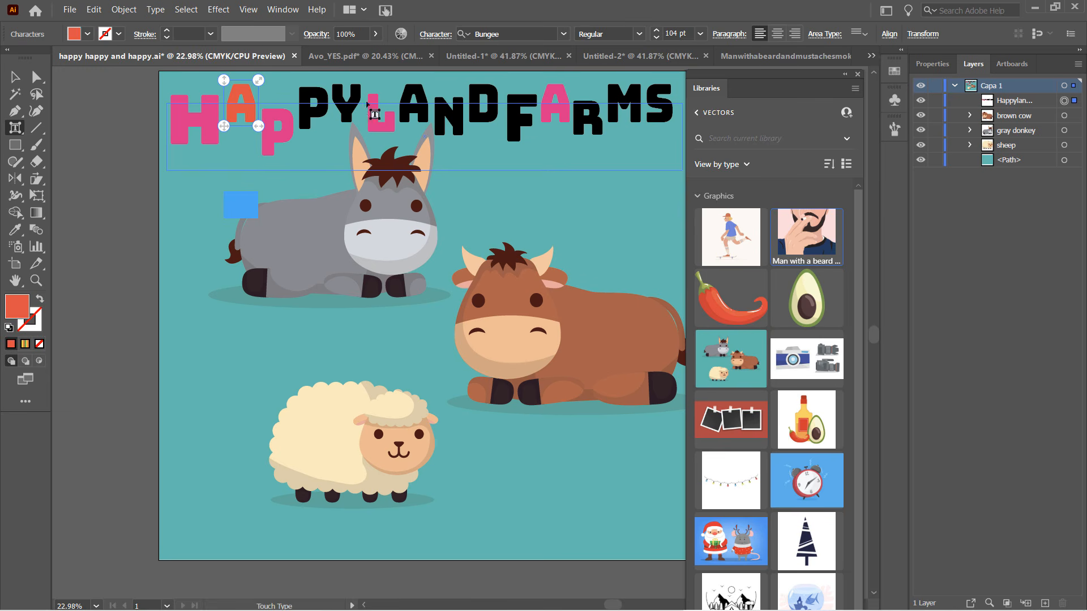
# Step: Outline the H of HAPPYLAND with a black stroke and set its weight to 7 pt
pyautogui.click(312, 95)
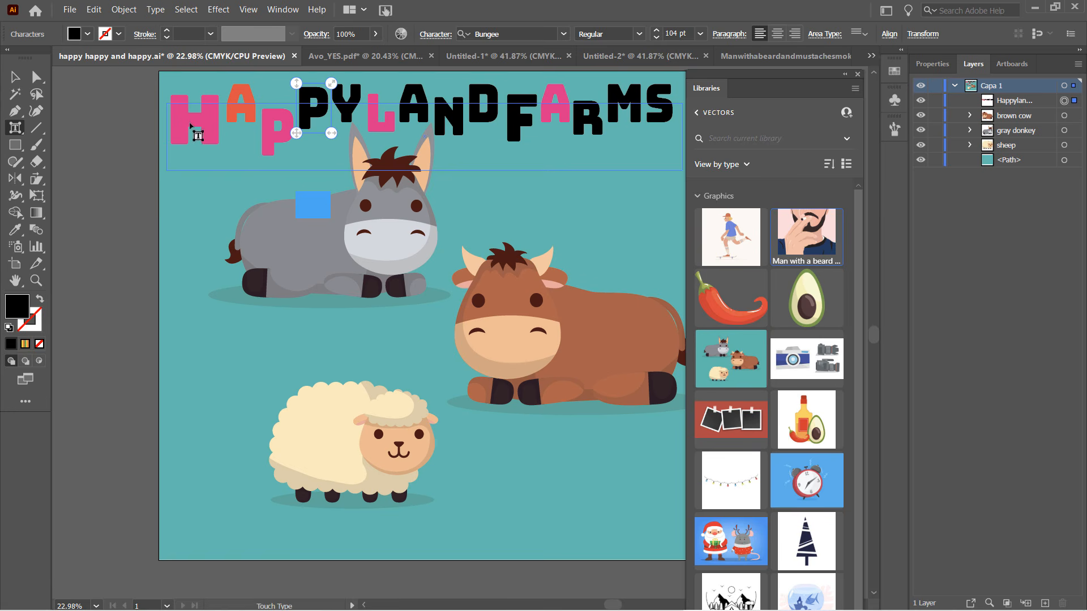
pyautogui.click(183, 124)
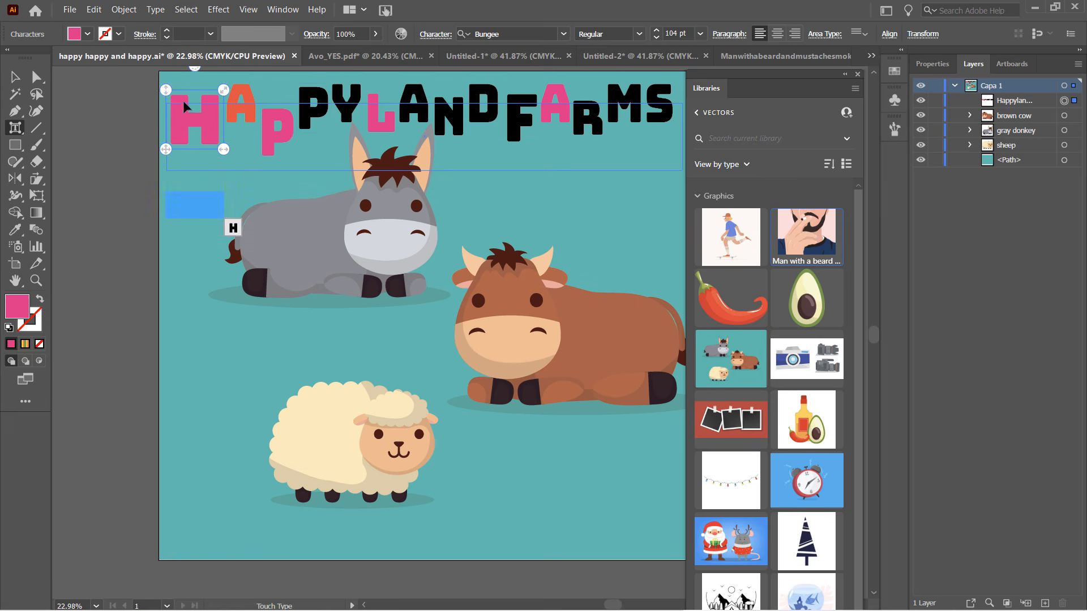
pyautogui.click(120, 36)
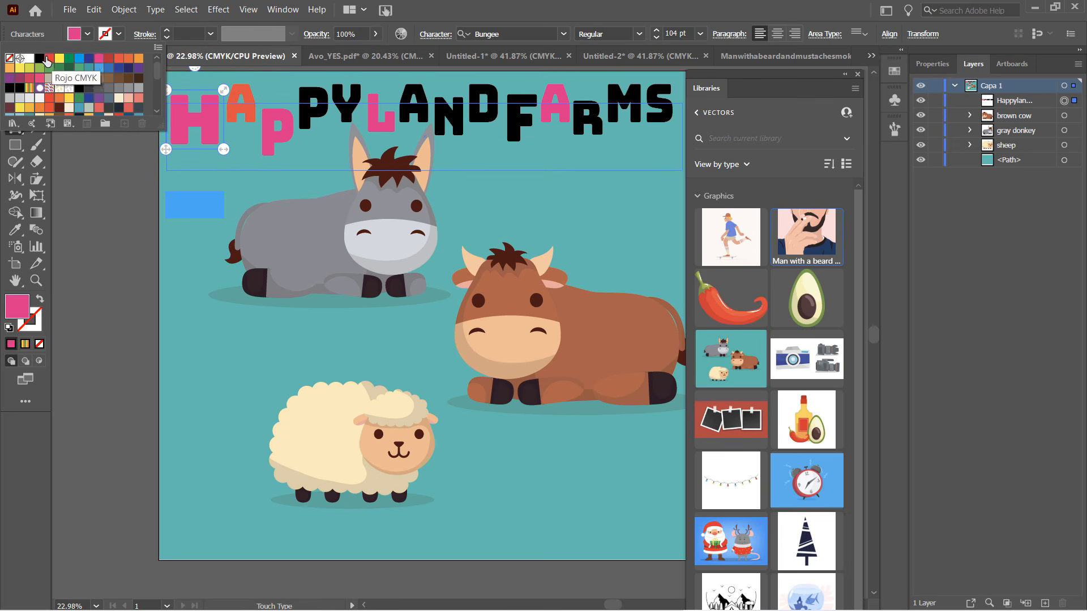
pyautogui.click(39, 58)
pyautogui.click(167, 31)
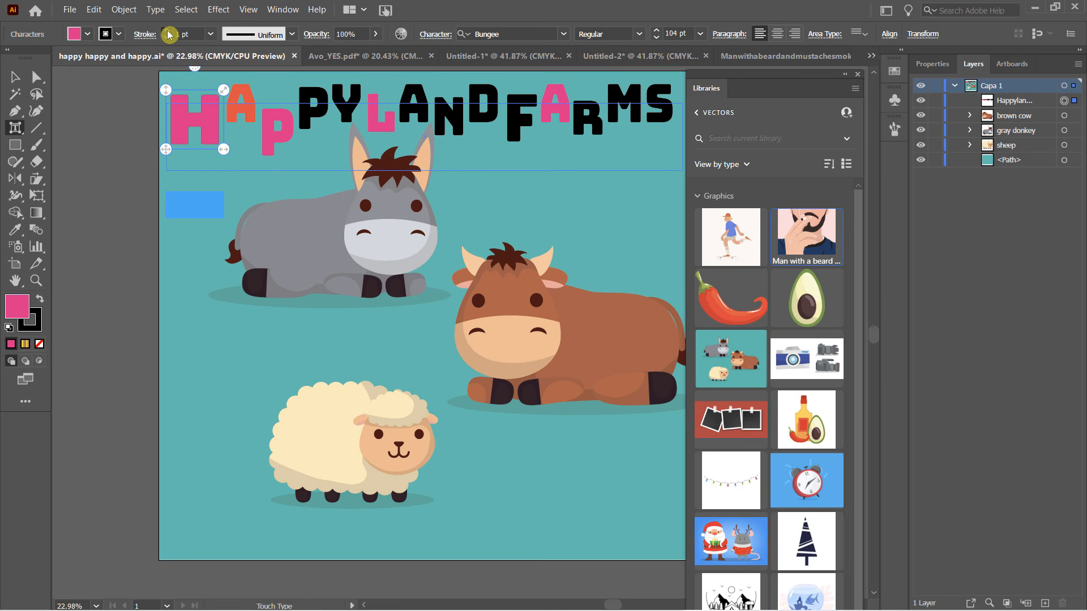
pyautogui.click(167, 32)
pyautogui.click(167, 31)
pyautogui.click(167, 31)
pyautogui.click(167, 31)
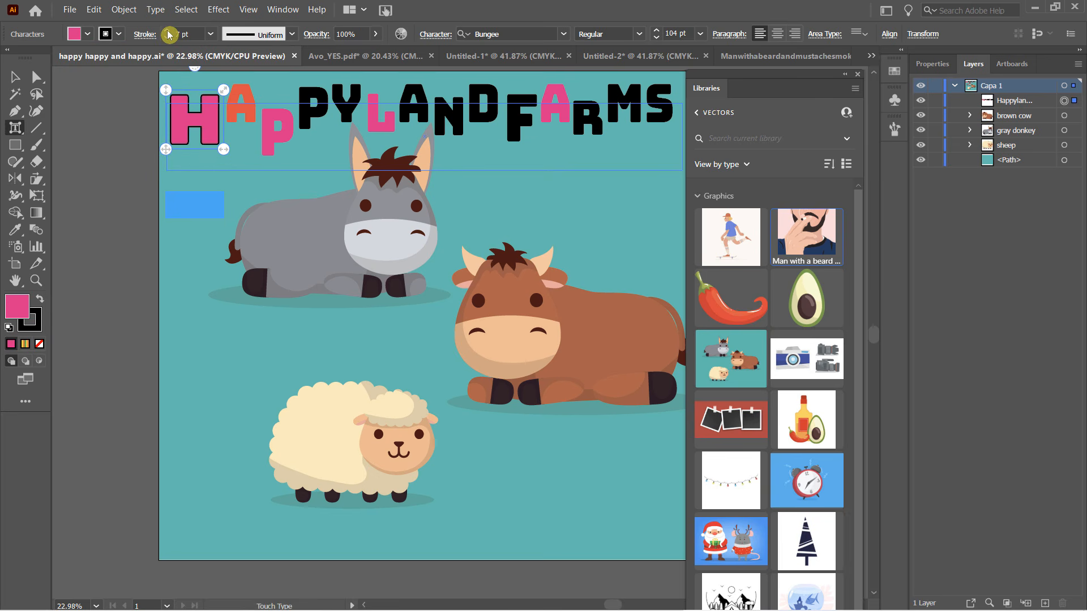
pyautogui.click(167, 31)
# Step: Outline the F of FARMS with a white 7 pt stroke and deselect the title
pyautogui.click(525, 132)
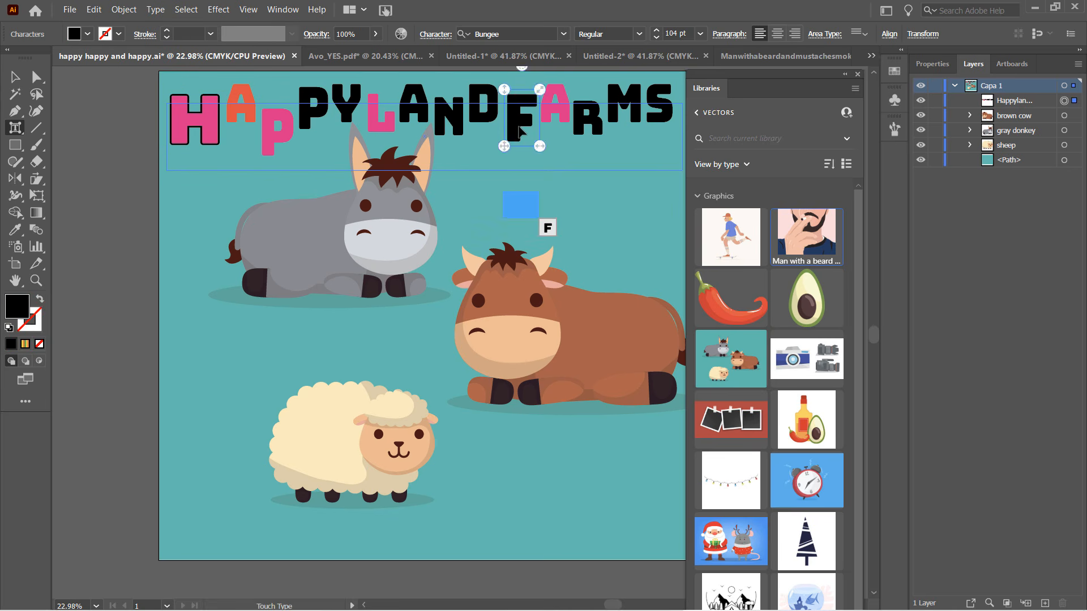
pyautogui.click(119, 34)
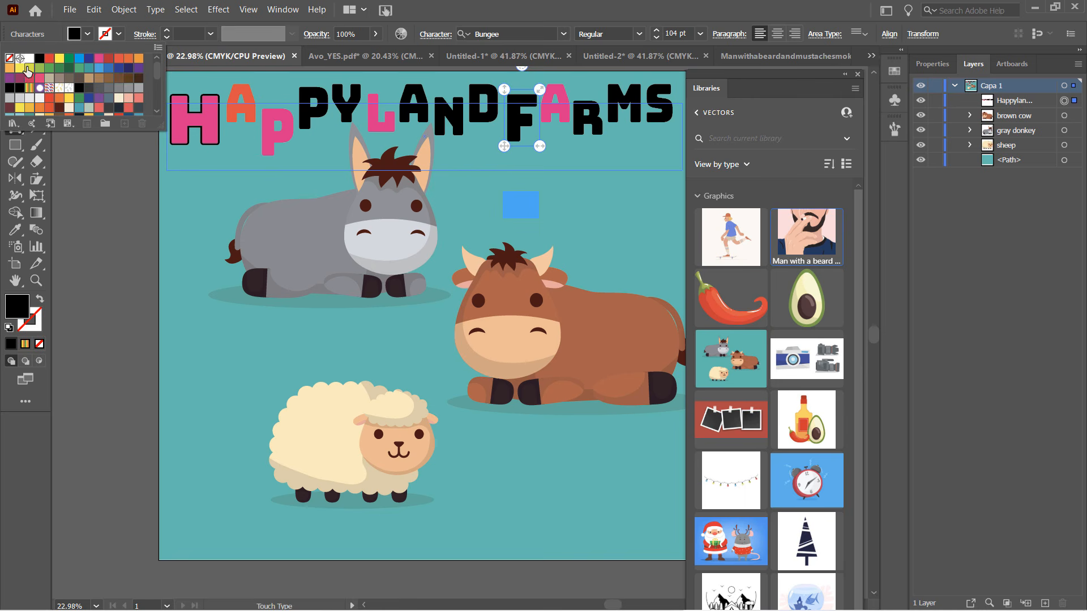
pyautogui.click(29, 59)
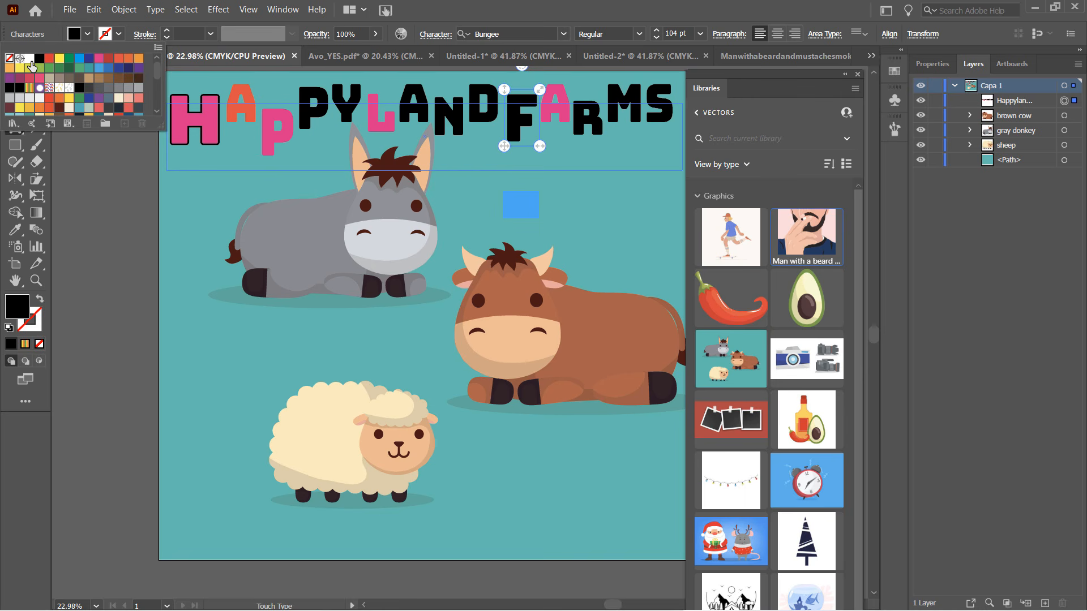
pyautogui.click(166, 30)
pyautogui.click(166, 30)
pyautogui.click(166, 30)
pyautogui.click(167, 32)
pyautogui.click(167, 31)
pyautogui.click(167, 32)
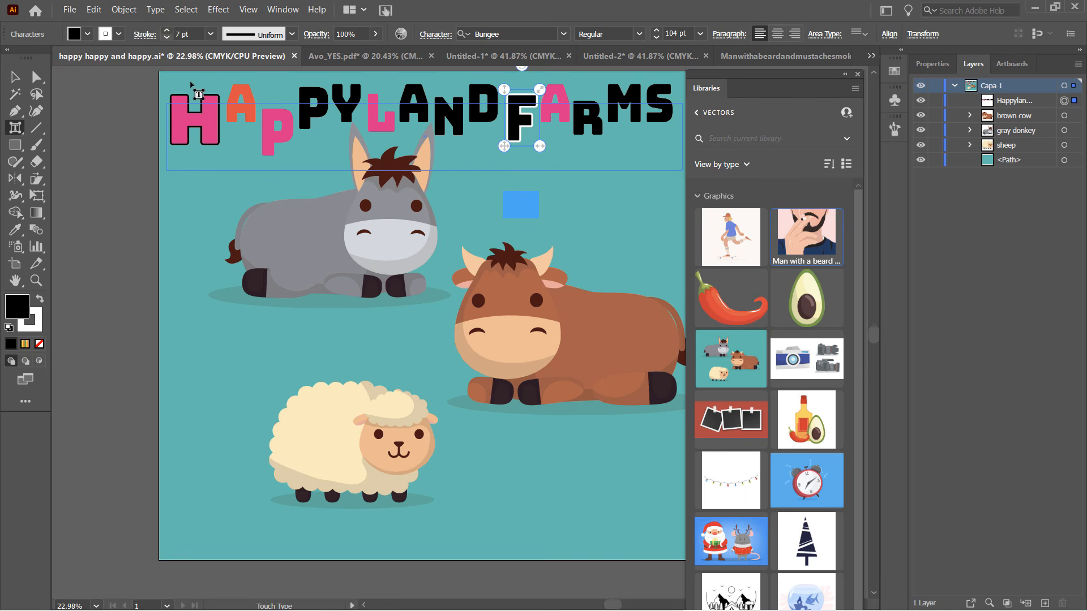
pyautogui.click(604, 214)
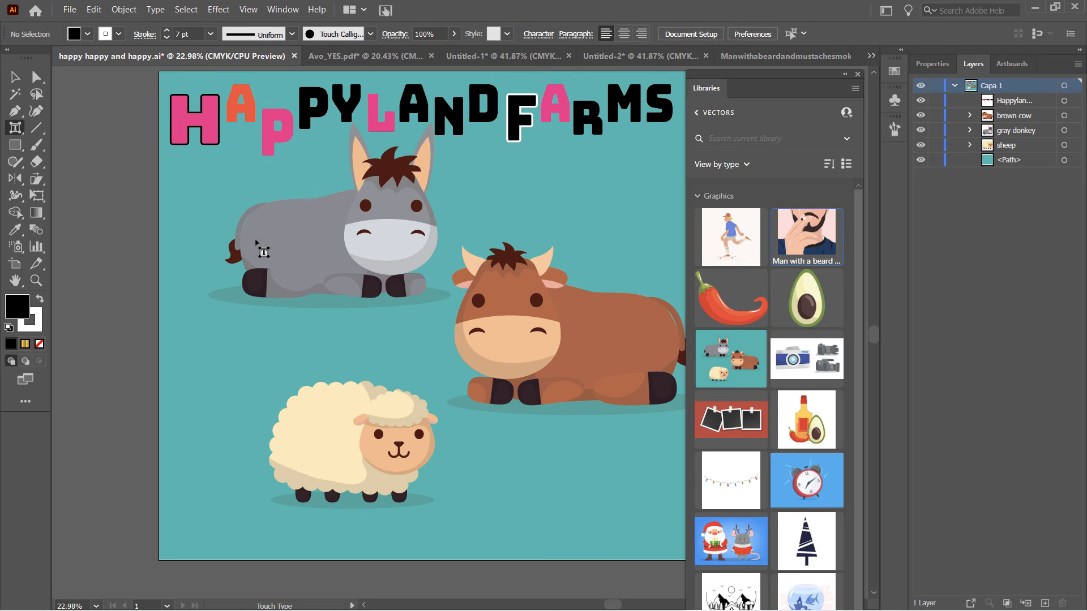
# Step: Edit the title with the Type tool, deleting the final S of FARMS, and return to the Selection tool
pyautogui.click(255, 243)
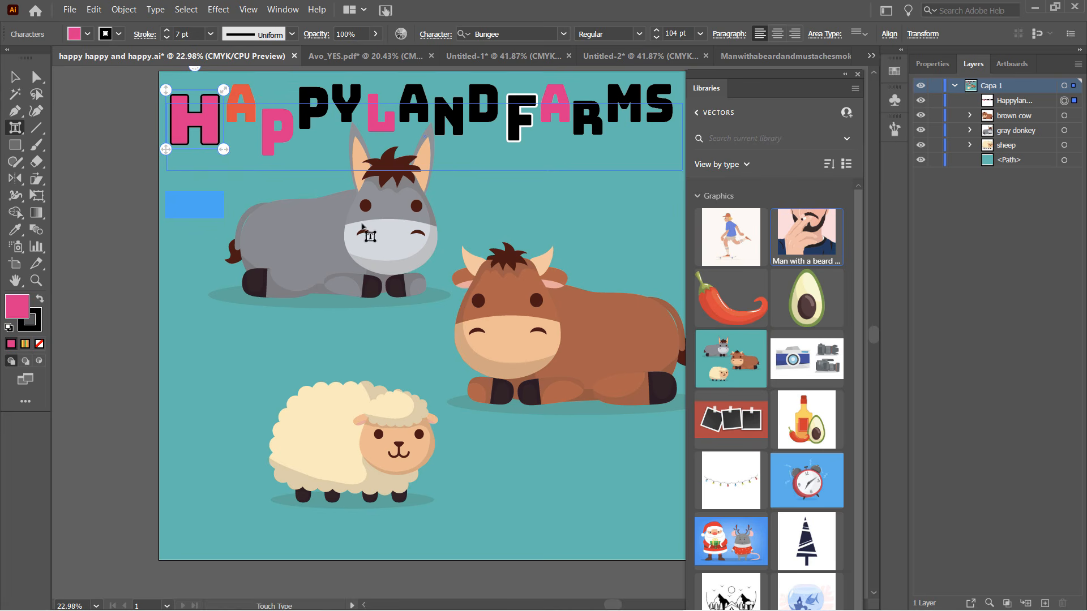
pyautogui.click(17, 131)
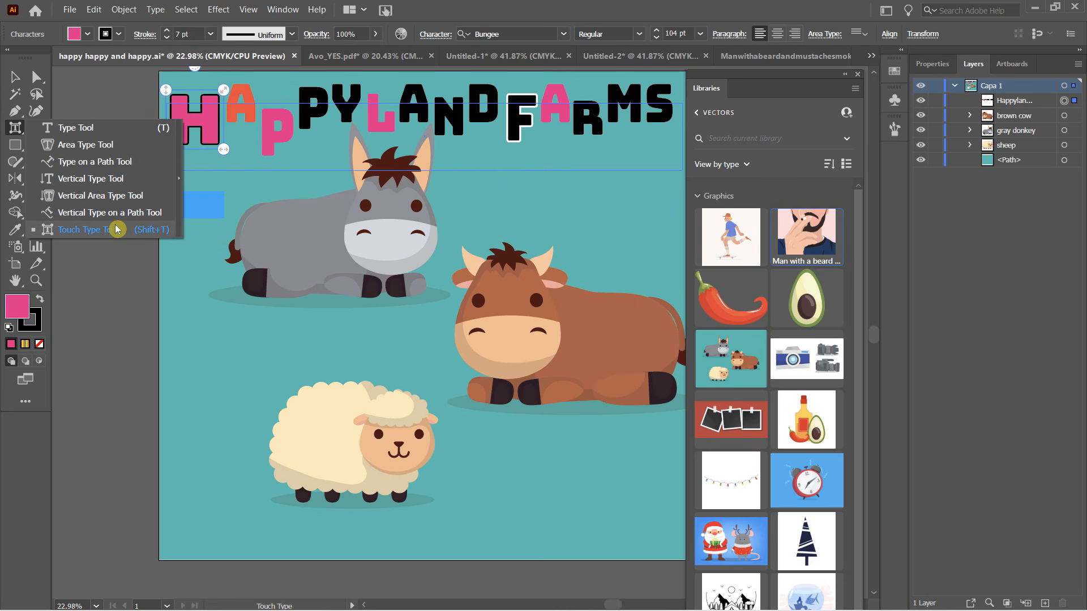
pyautogui.click(77, 128)
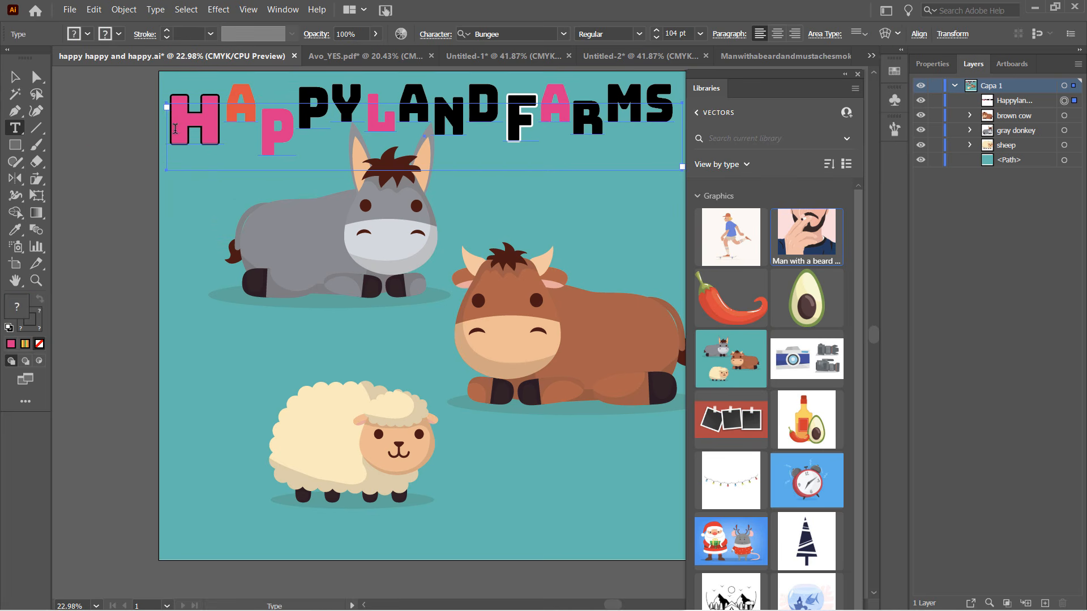
pyautogui.moveTo(199, 123); pyautogui.dragTo(696, 113)
pyautogui.click(669, 111)
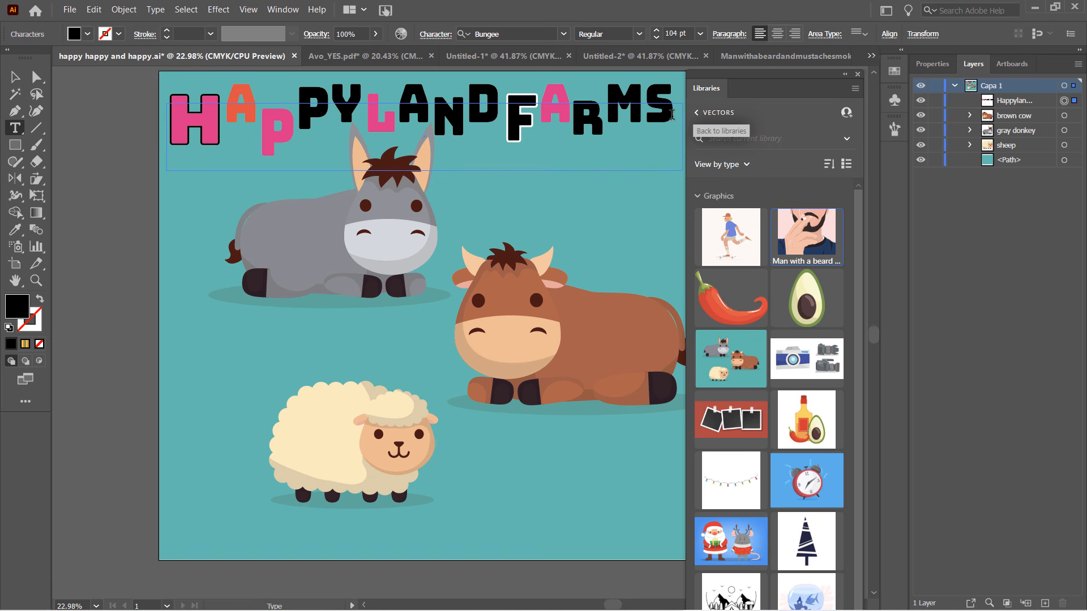
pyautogui.press('BackSpace')
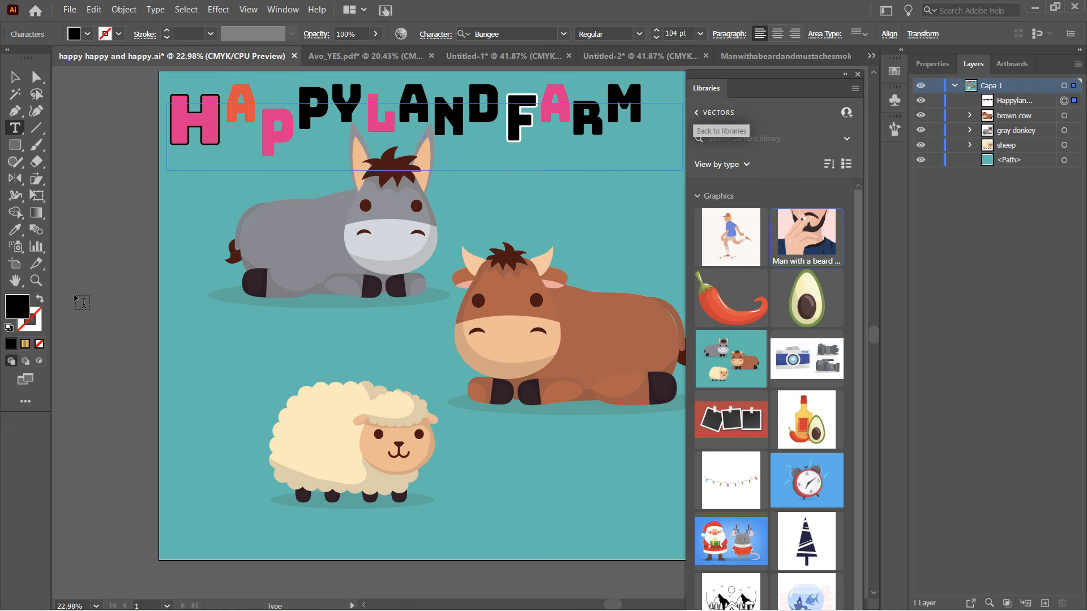
pyautogui.click(15, 76)
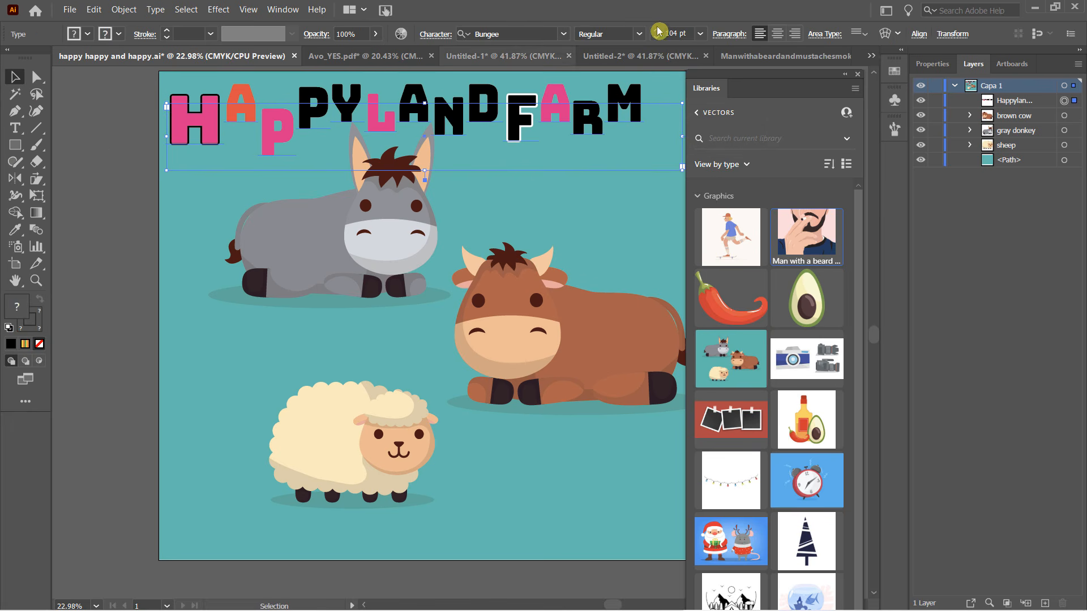
pyautogui.click(102, 170)
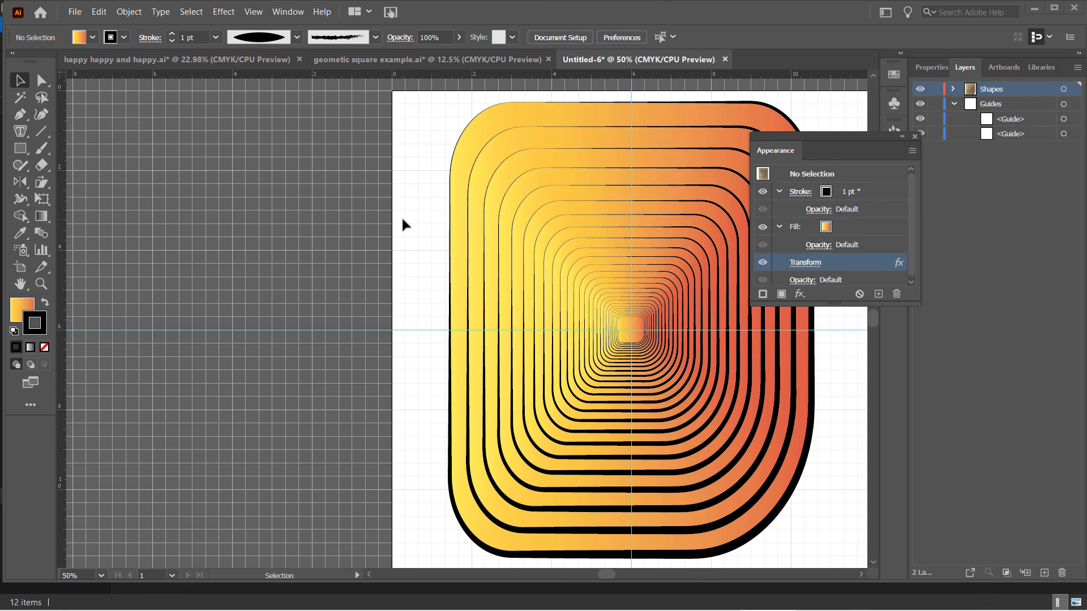
pyautogui.click(21, 187)
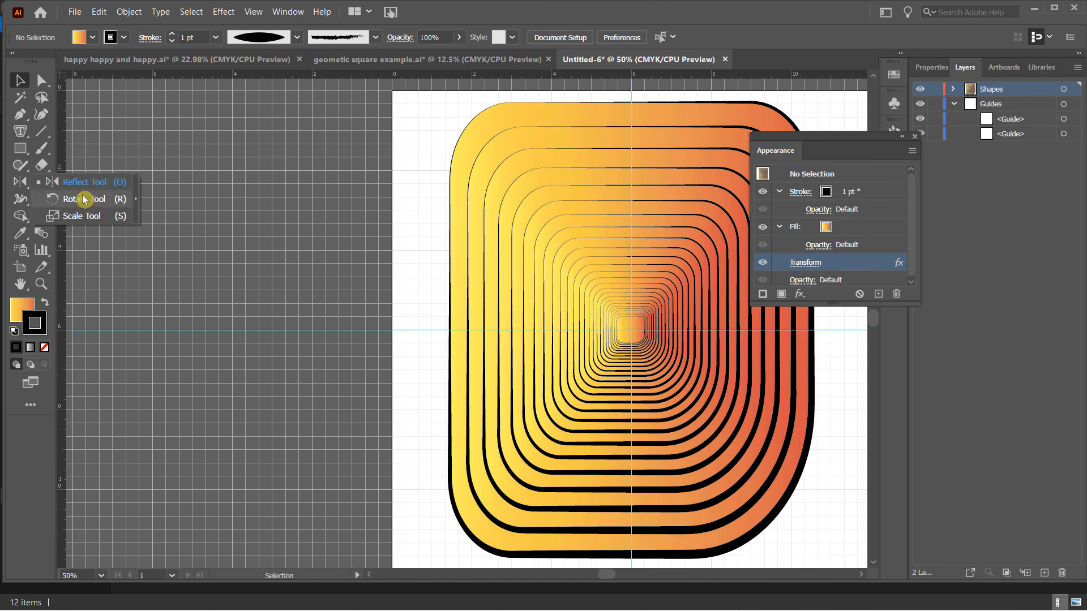
pyautogui.click(564, 20)
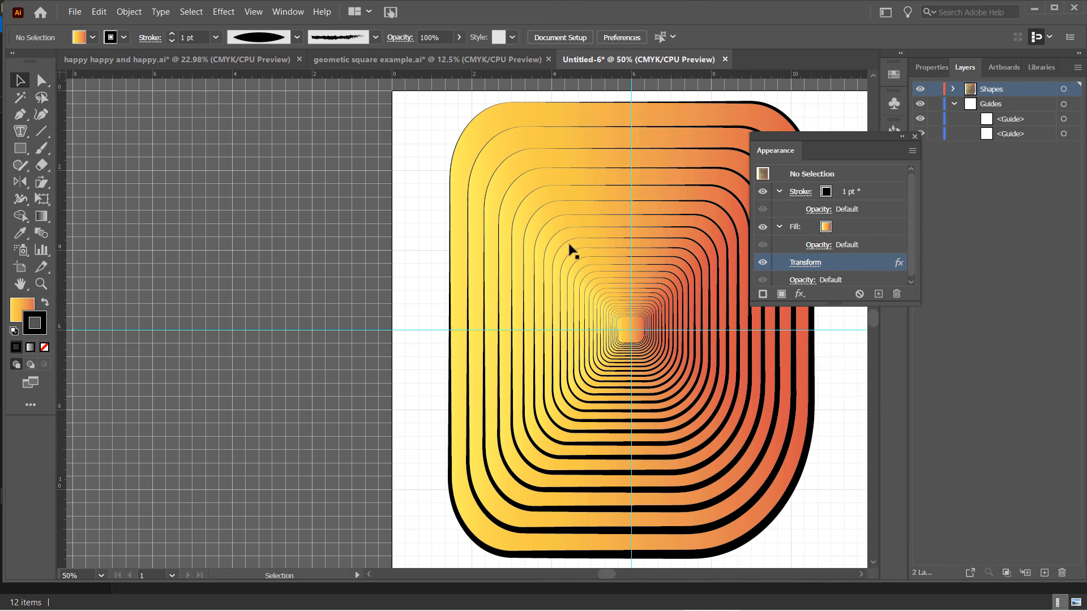
pyautogui.moveTo(391, 260); pyautogui.dragTo(211, 238)
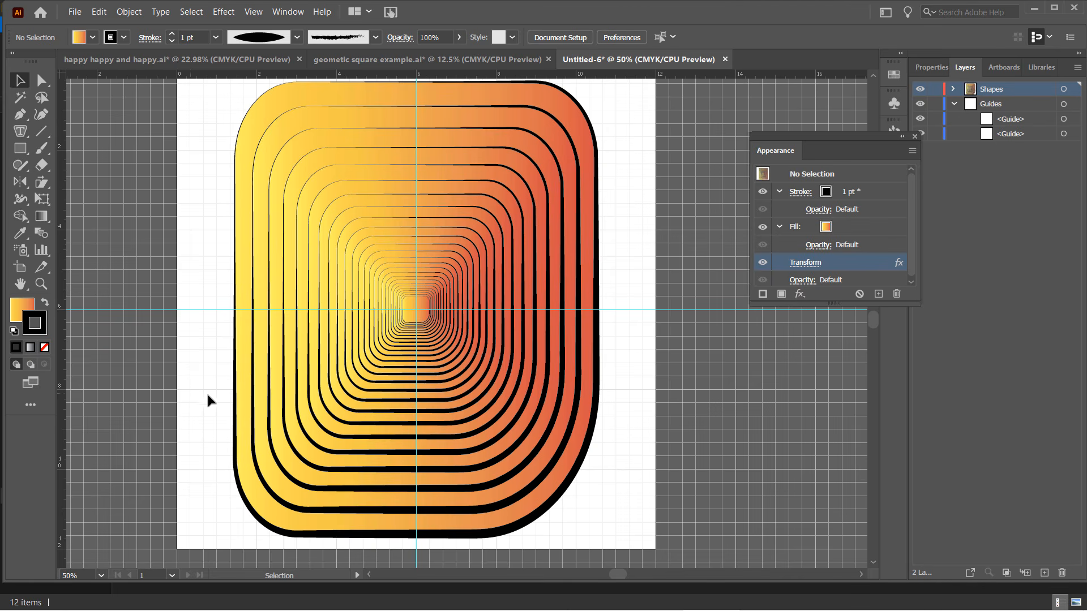
# Step: Reposition and enlarge the Appearance panel, and inspect the effects applied to the small rounded square at the center of the design
pyautogui.moveTo(793, 145); pyautogui.dragTo(681, 111)
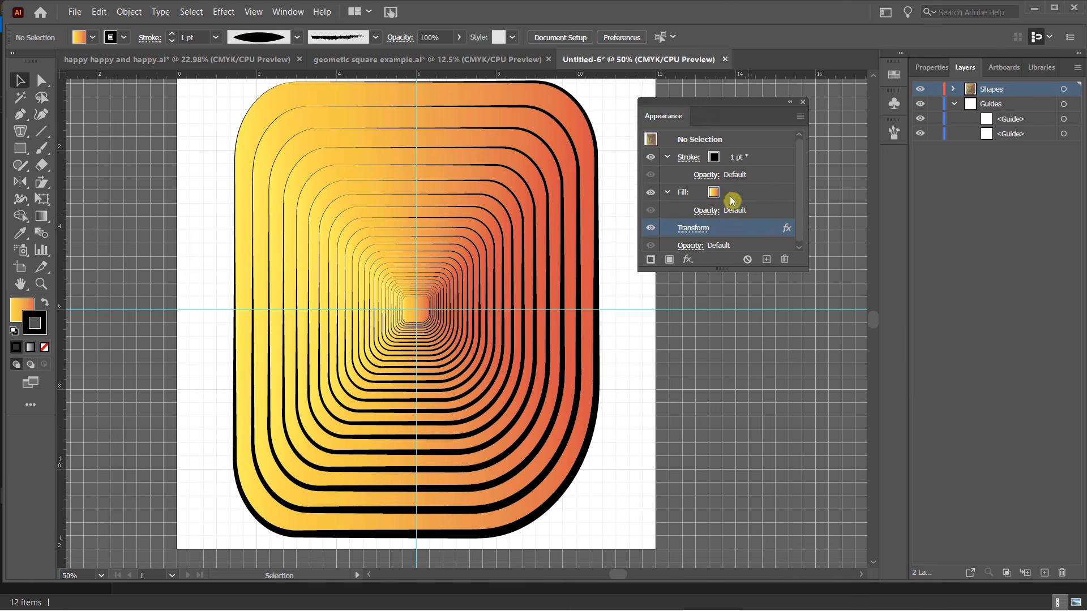
pyautogui.moveTo(726, 271); pyautogui.dragTo(729, 324)
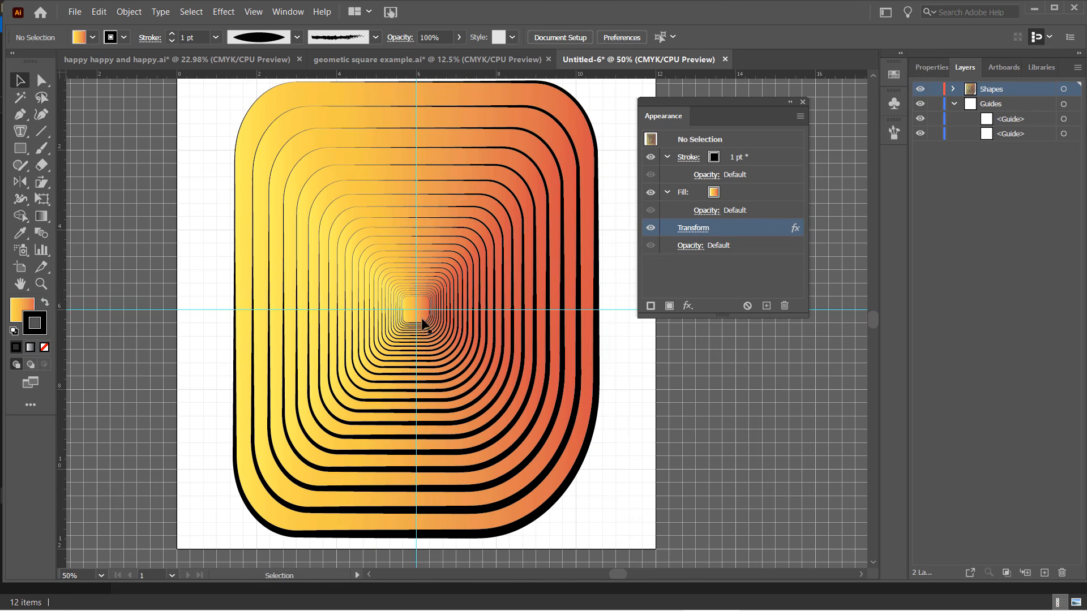
pyautogui.click(421, 321)
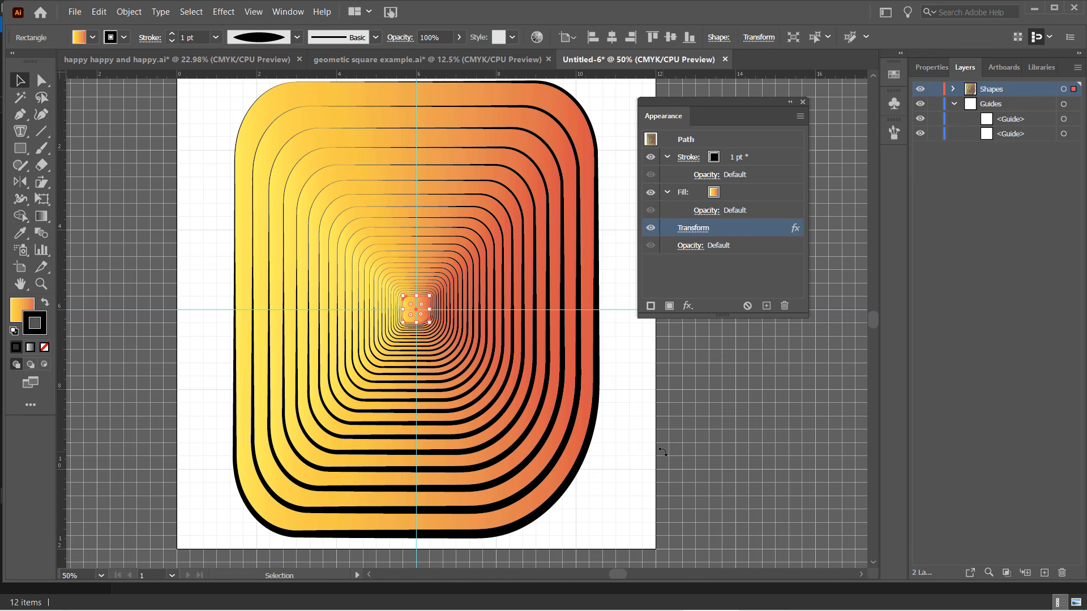
pyautogui.click(685, 279)
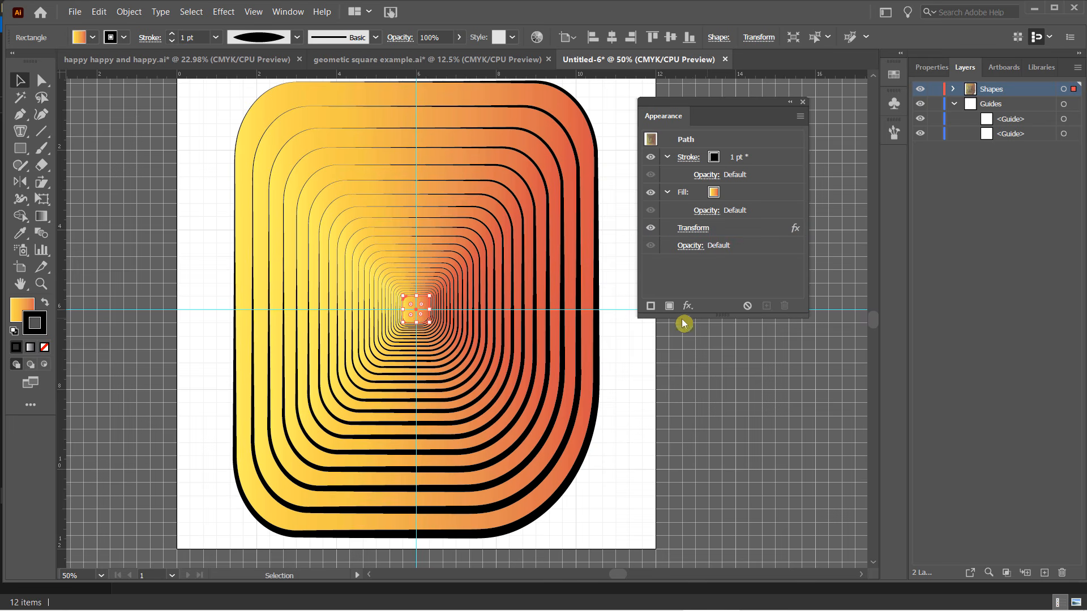
pyautogui.click(704, 469)
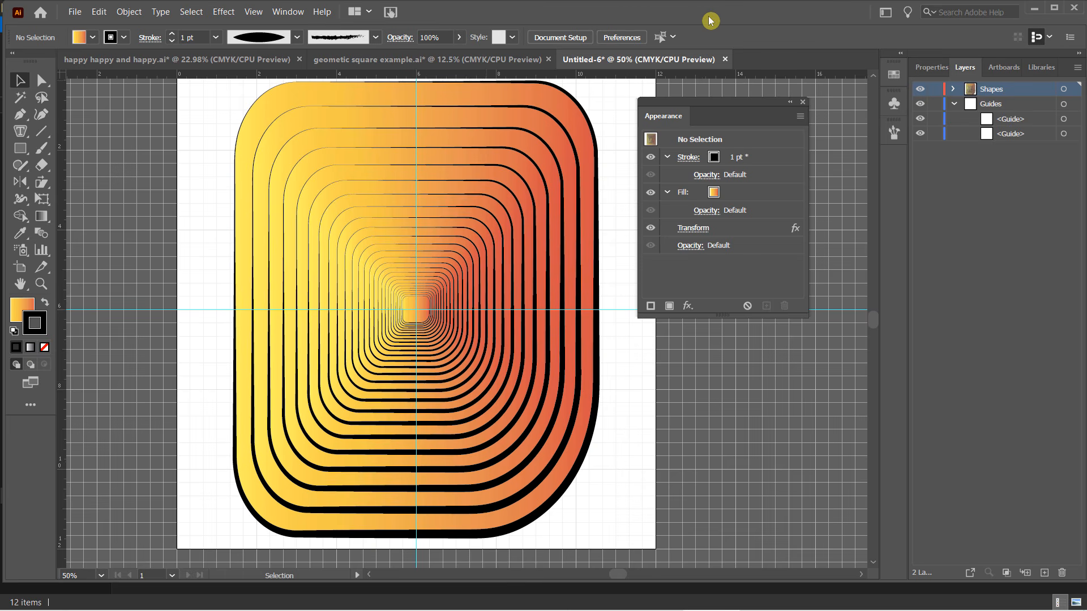
# Step: Create a new 12 x 12 in document with one artboard, CMYK color and High (300 ppi) raster effects
pyautogui.hotkey('ctrl', 'n')
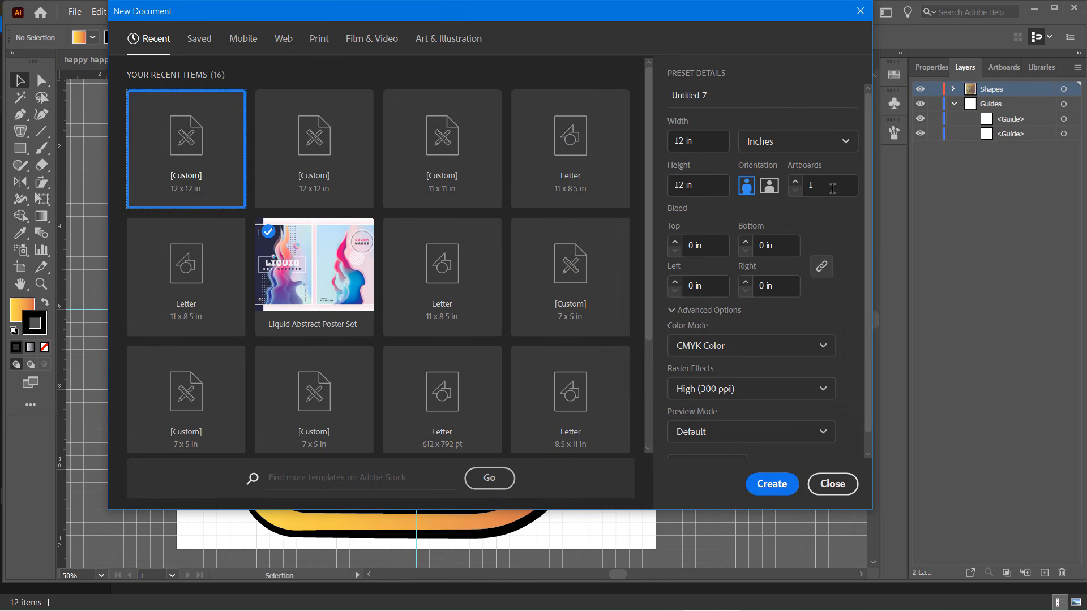
pyautogui.moveTo(866, 296); pyautogui.dragTo(868, 334)
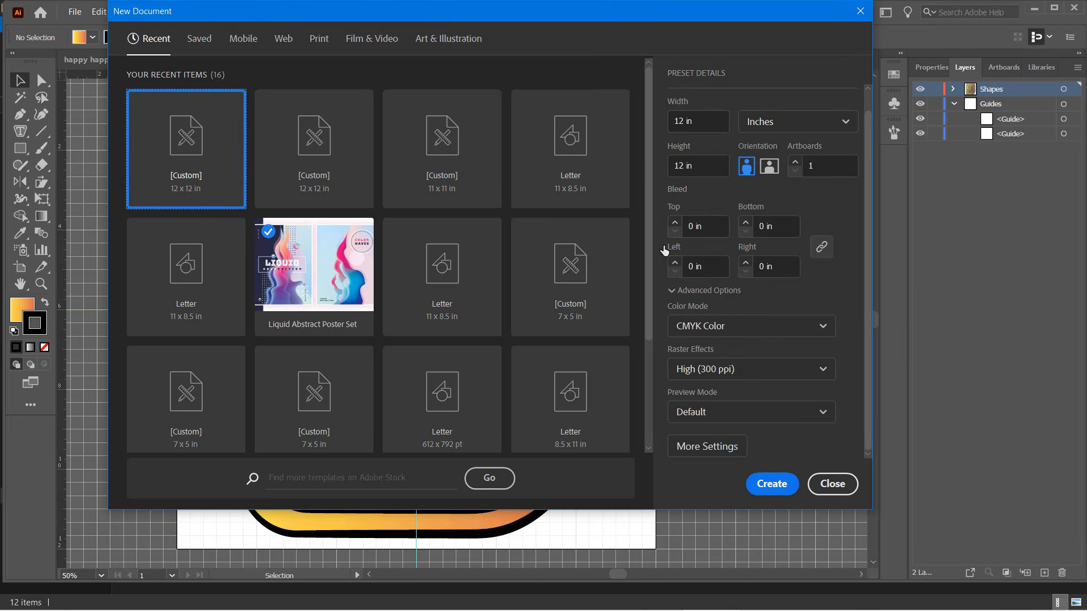
pyautogui.click(755, 484)
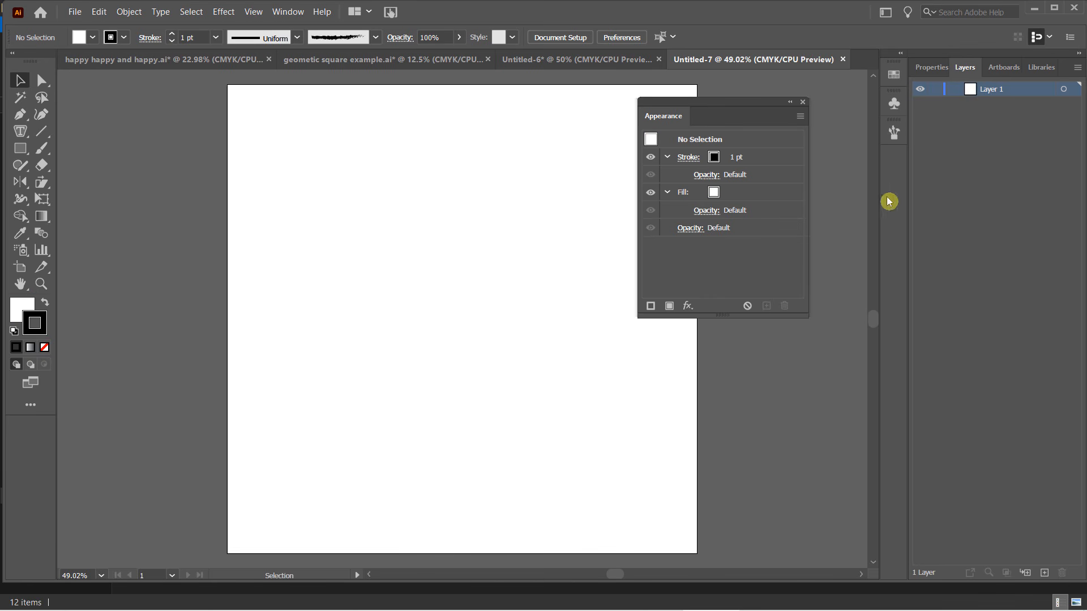
# Step: Show the rulers and the grid in the new document
pyautogui.click(929, 68)
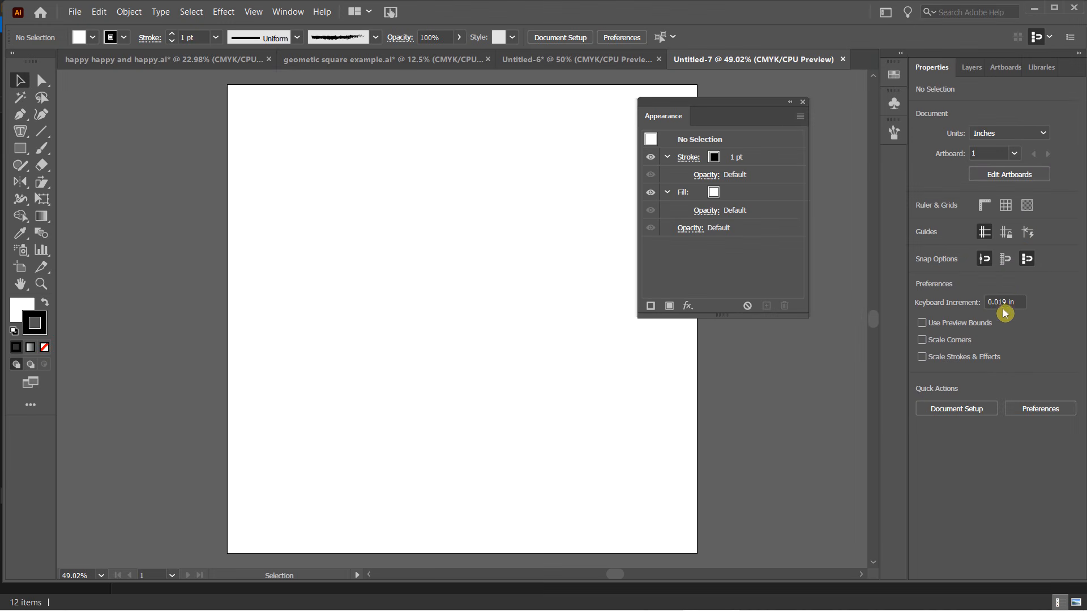
pyautogui.click(983, 207)
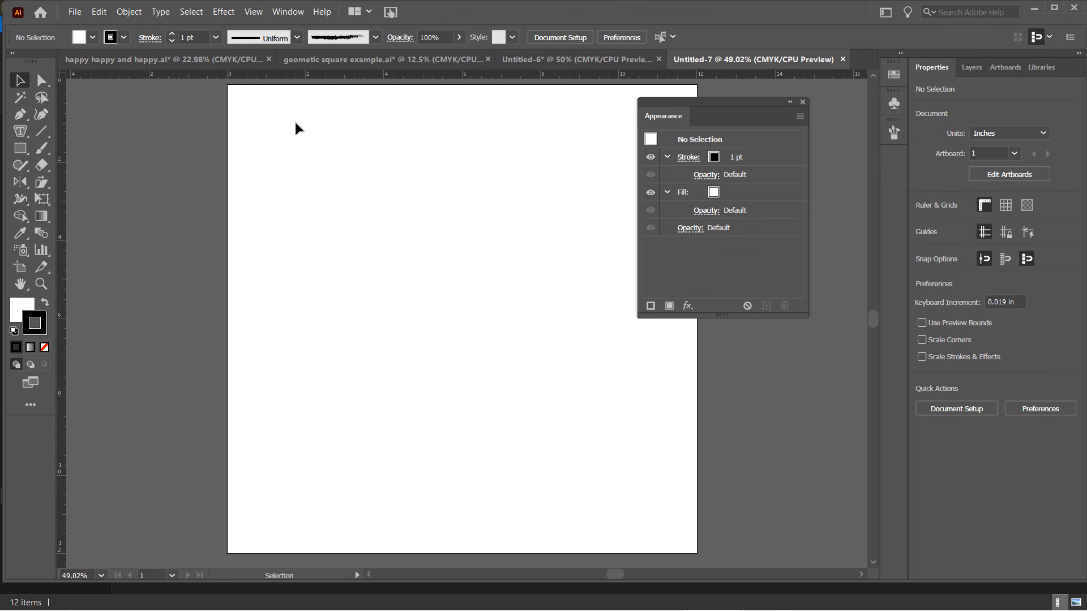
pyautogui.click(1006, 207)
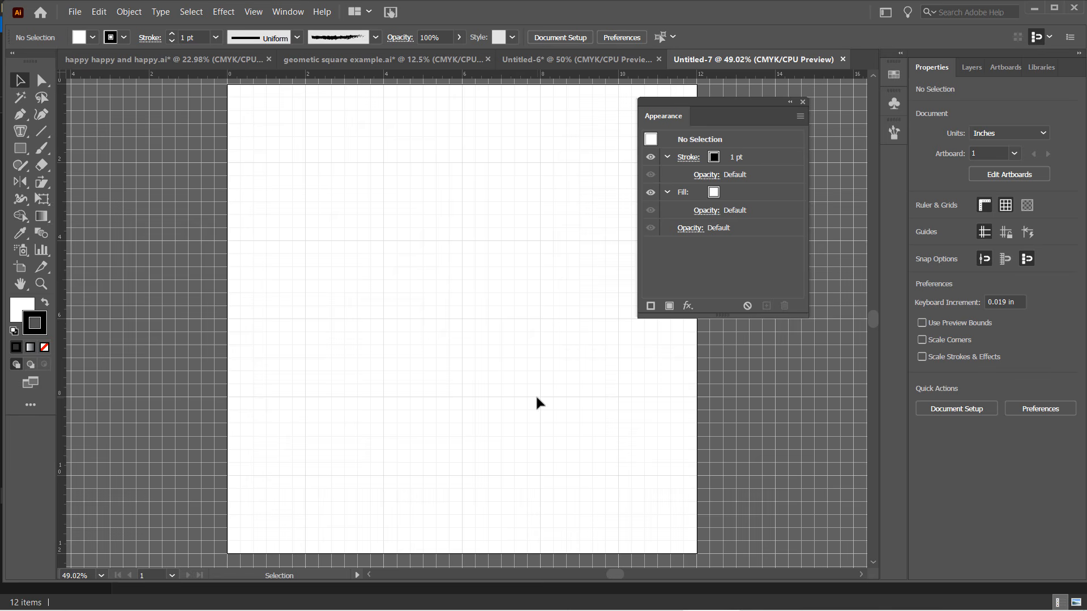
# Step: Switch guide visibility off and on again, and turn on the second snap option
pyautogui.click(984, 235)
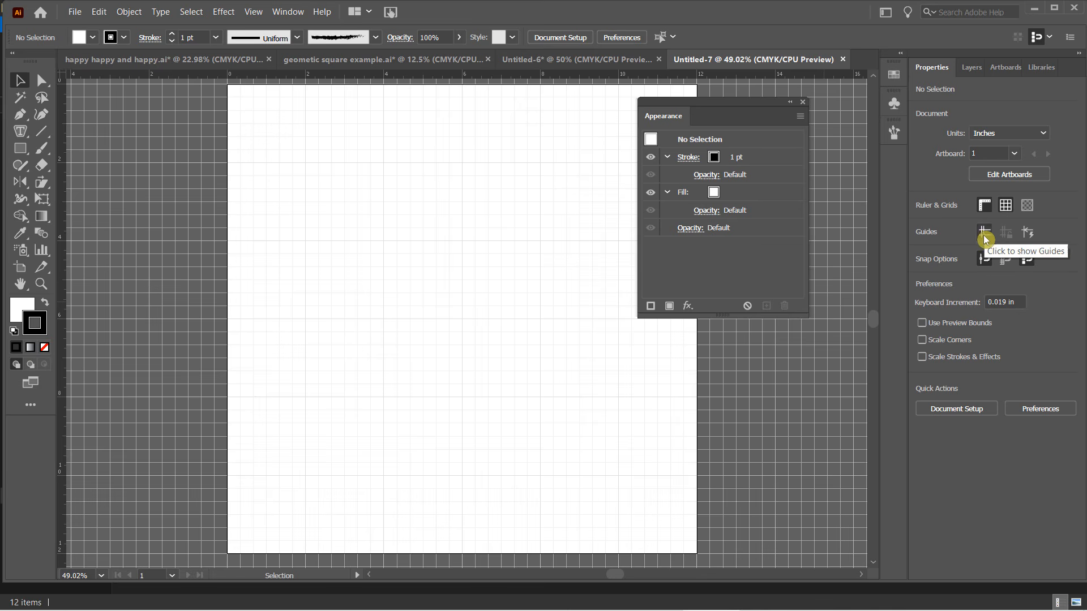
pyautogui.click(985, 233)
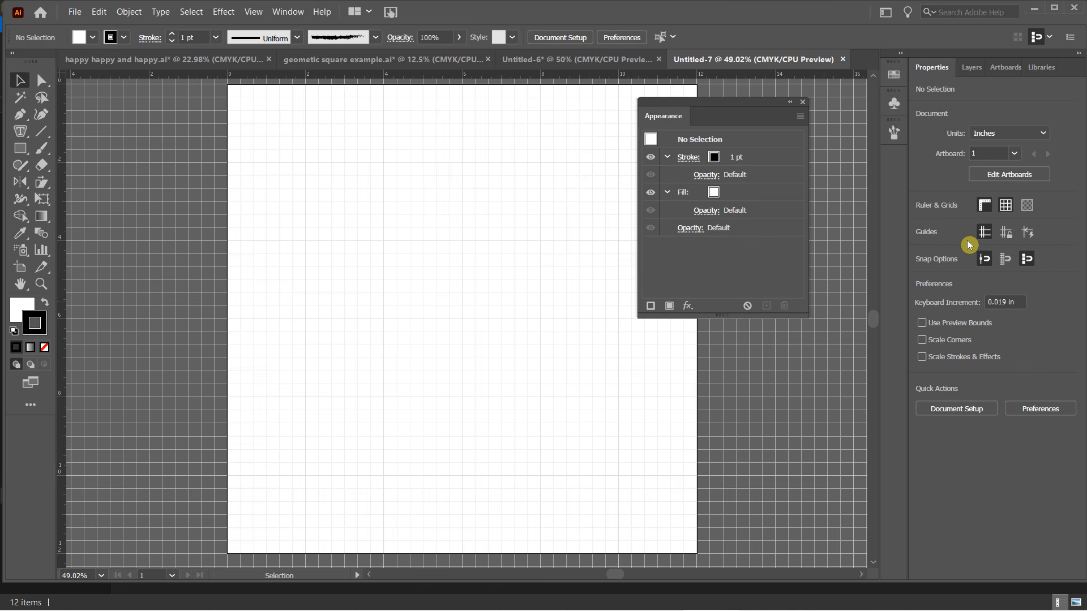
pyautogui.click(1006, 237)
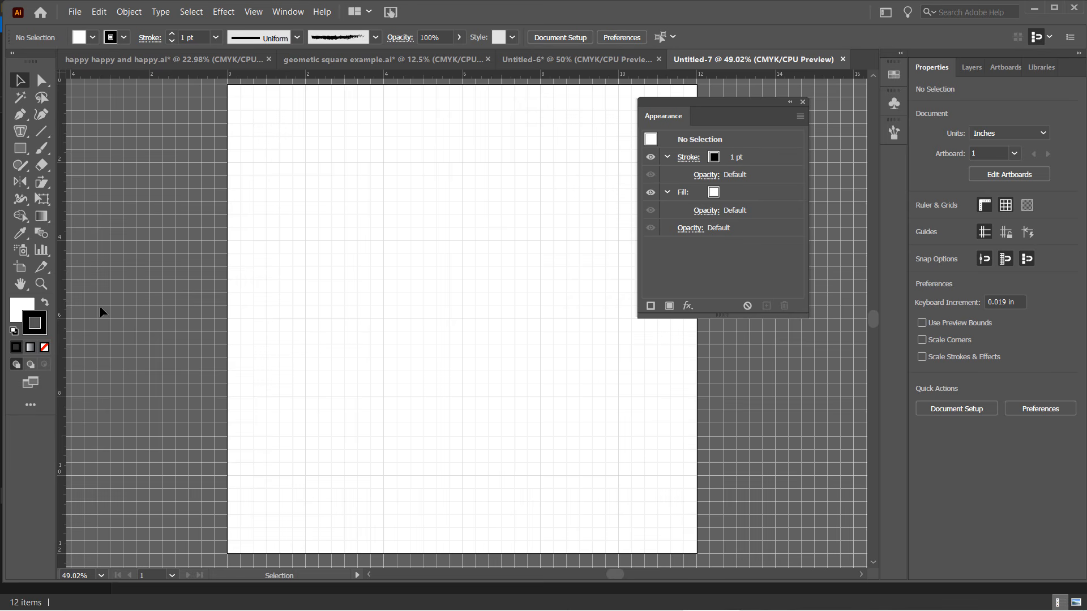
# Step: Place a vertical guide at 6 in and a horizontal guide at 6 in so they cross at the artboard's center
pyautogui.moveTo(64, 252); pyautogui.dragTo(461, 297)
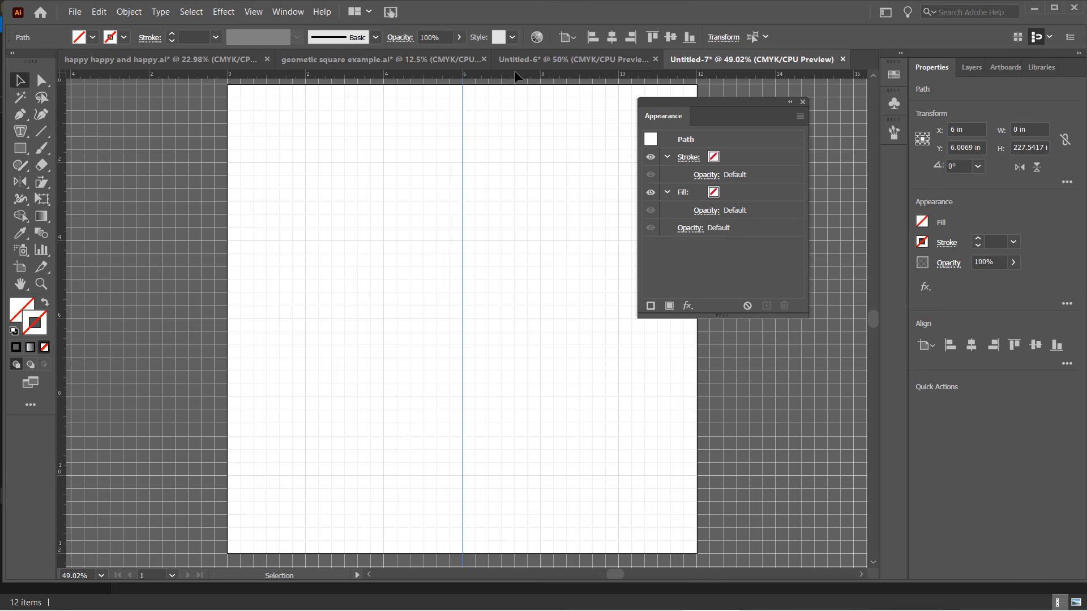
pyautogui.moveTo(488, 75); pyautogui.dragTo(500, 324)
pyautogui.click(523, 360)
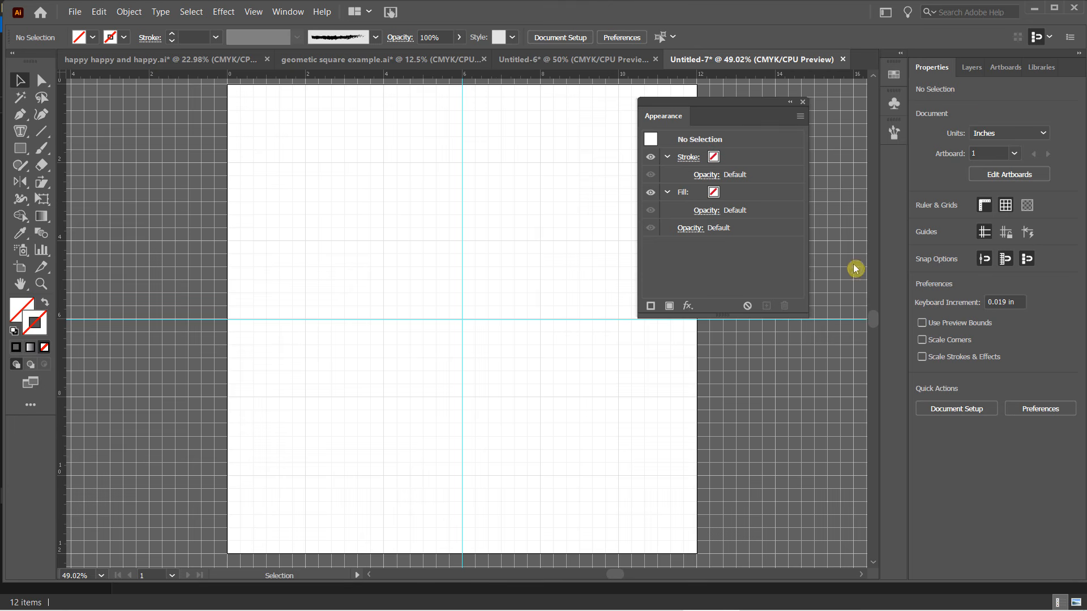
# Step: Expand Layer 1 to show the two guides and rename the layer as Guides
pyautogui.click(970, 68)
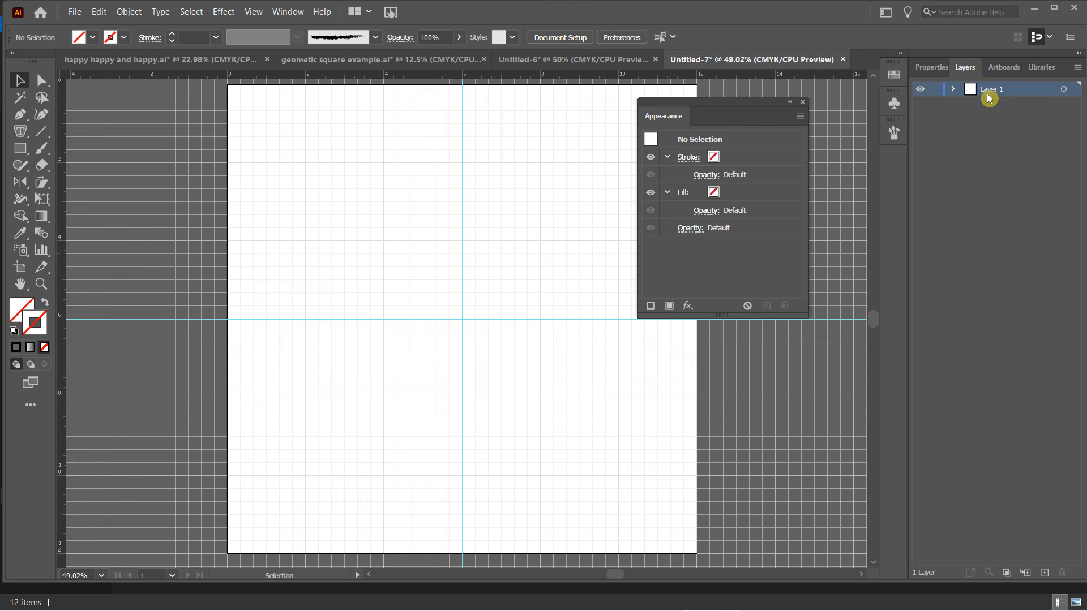
pyautogui.click(956, 91)
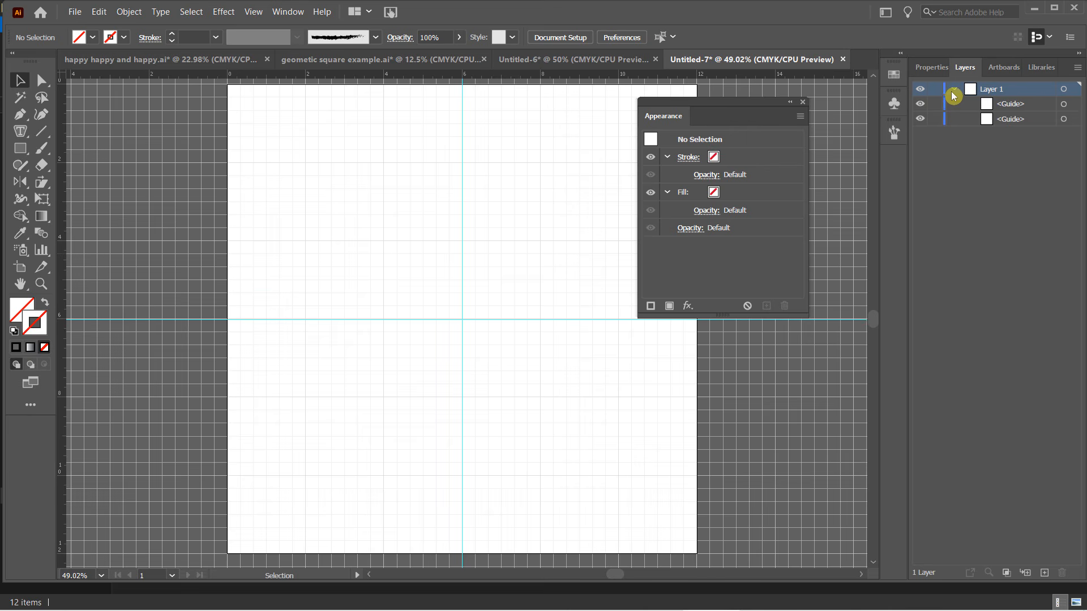
pyautogui.doubleClick(1002, 92)
pyautogui.write('Guides')
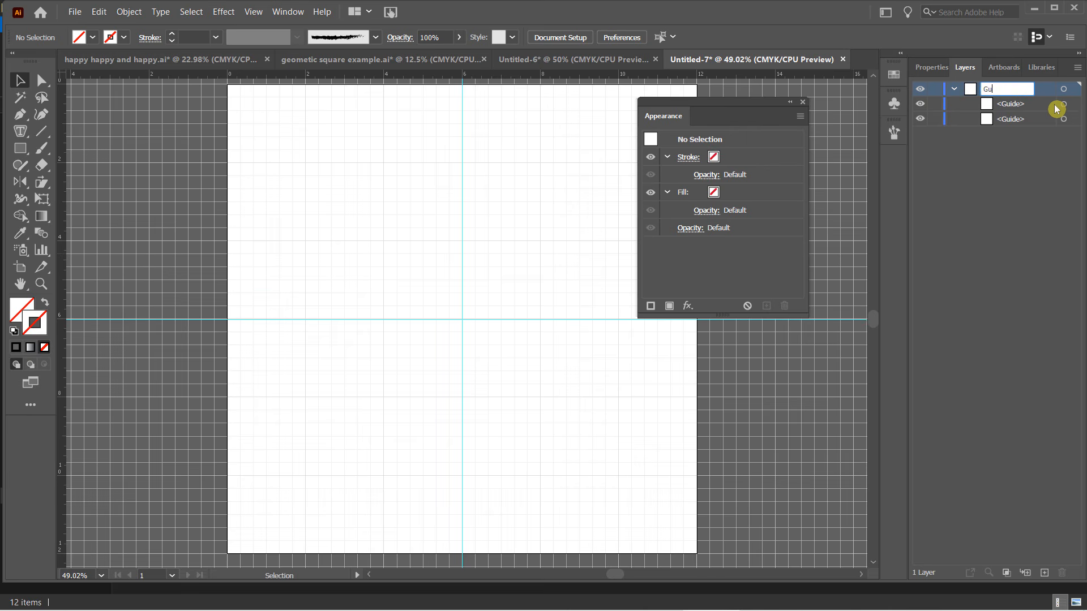
pyautogui.press('Return')
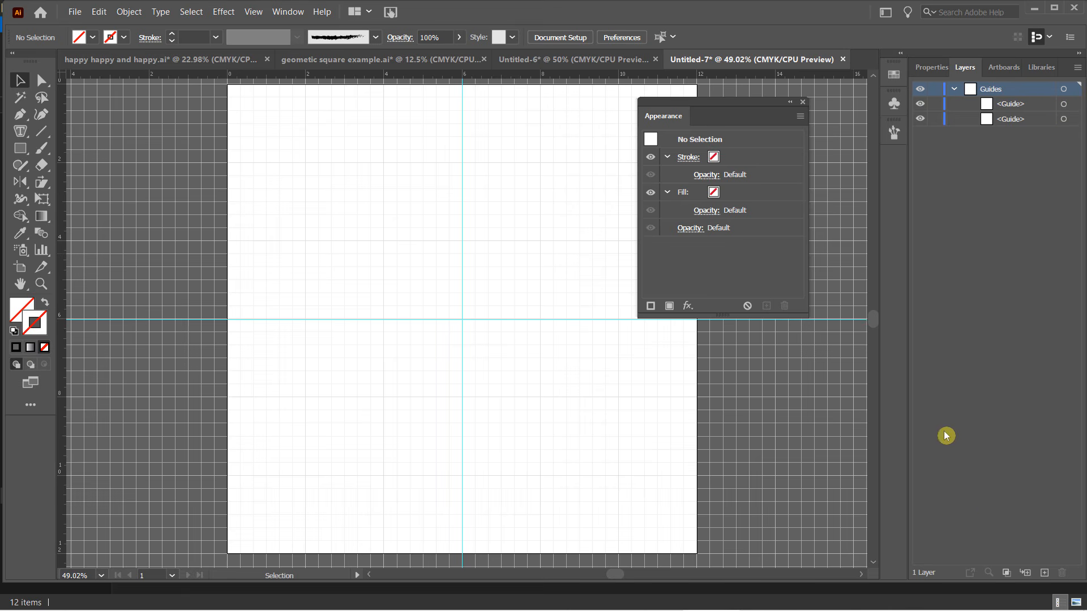
# Step: Add a new layer above Guides and name it Square Shapes
pyautogui.click(1044, 577)
pyautogui.doubleClick(991, 88)
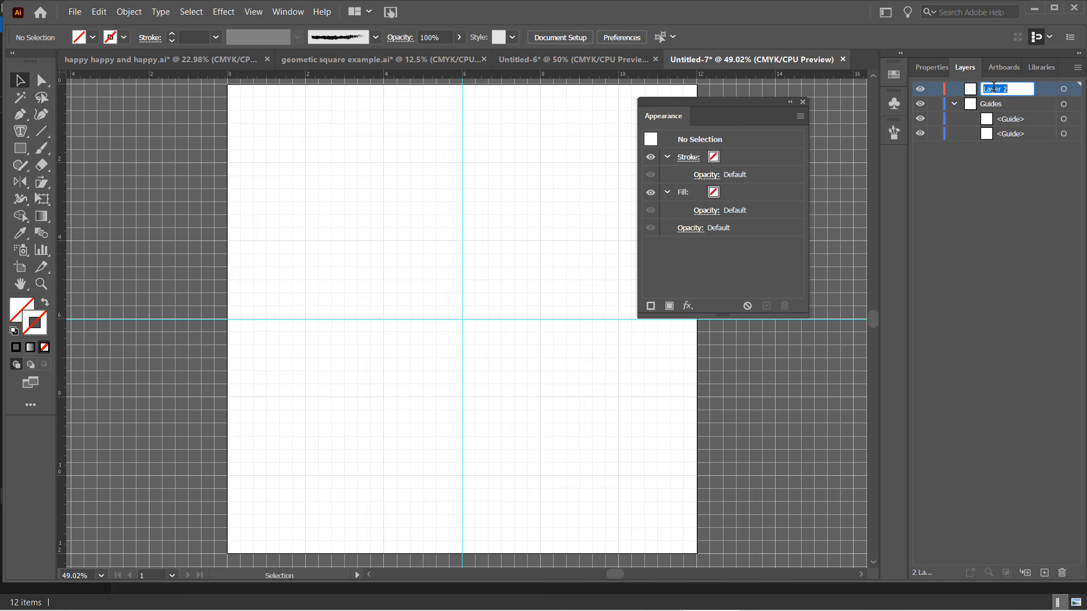
pyautogui.write('Square Shapes')
pyautogui.press('Return')
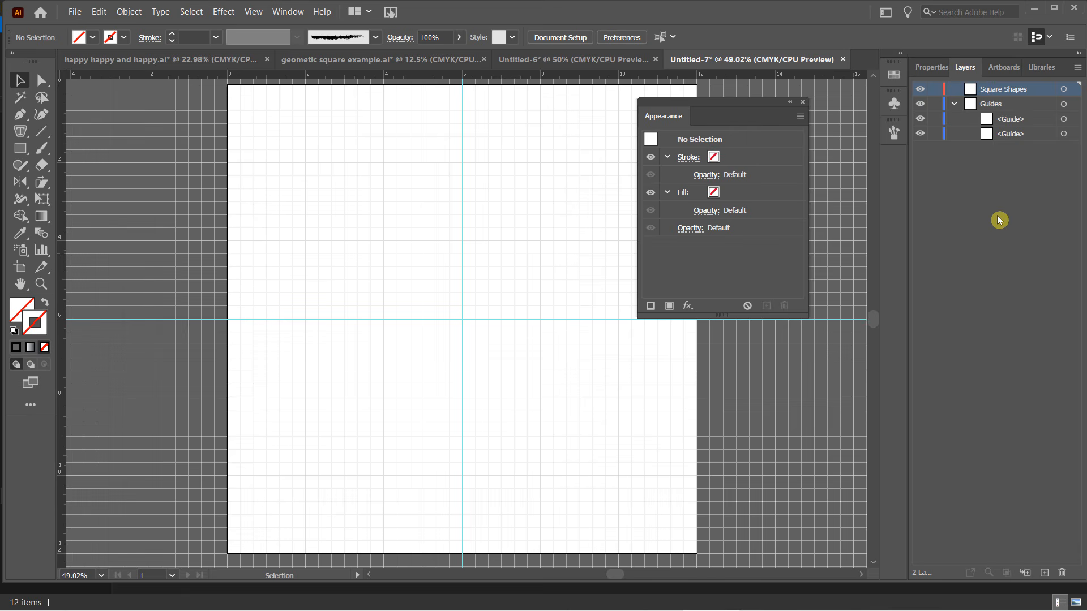
# Step: Undo a trial move of the horizontal guide and lock the guides in place
pyautogui.click(931, 68)
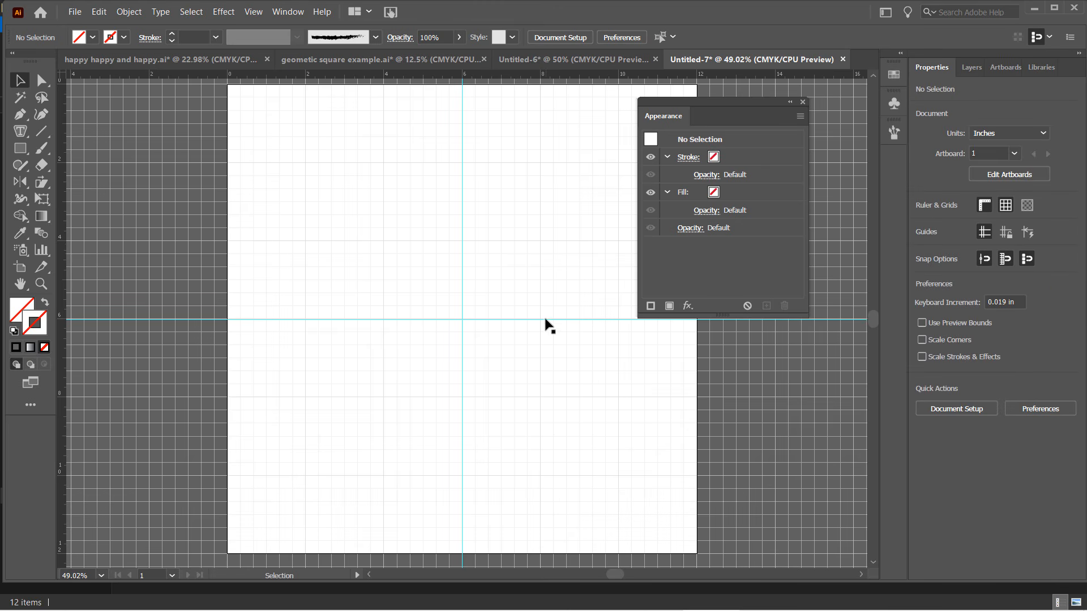
pyautogui.moveTo(545, 320); pyautogui.dragTo(553, 349)
pyautogui.hotkey('ctrl', 'z')
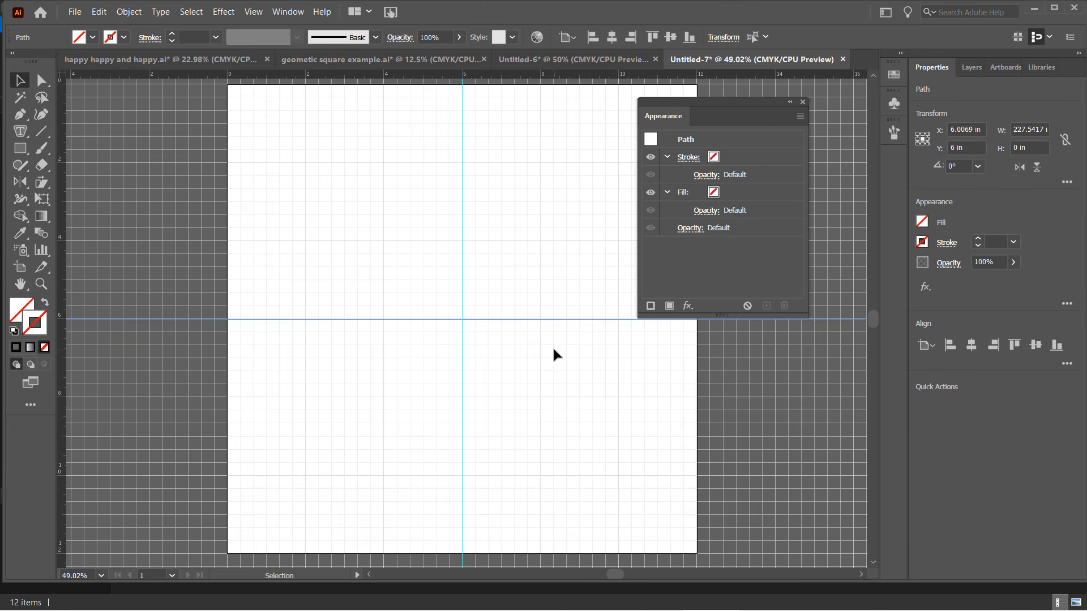
pyautogui.click(767, 403)
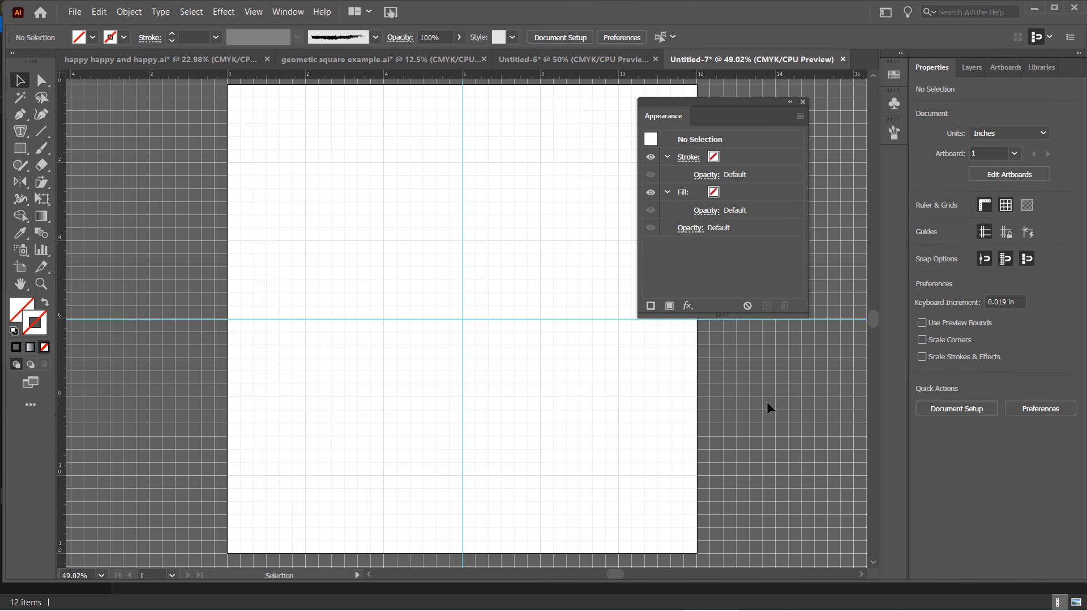
pyautogui.click(1006, 232)
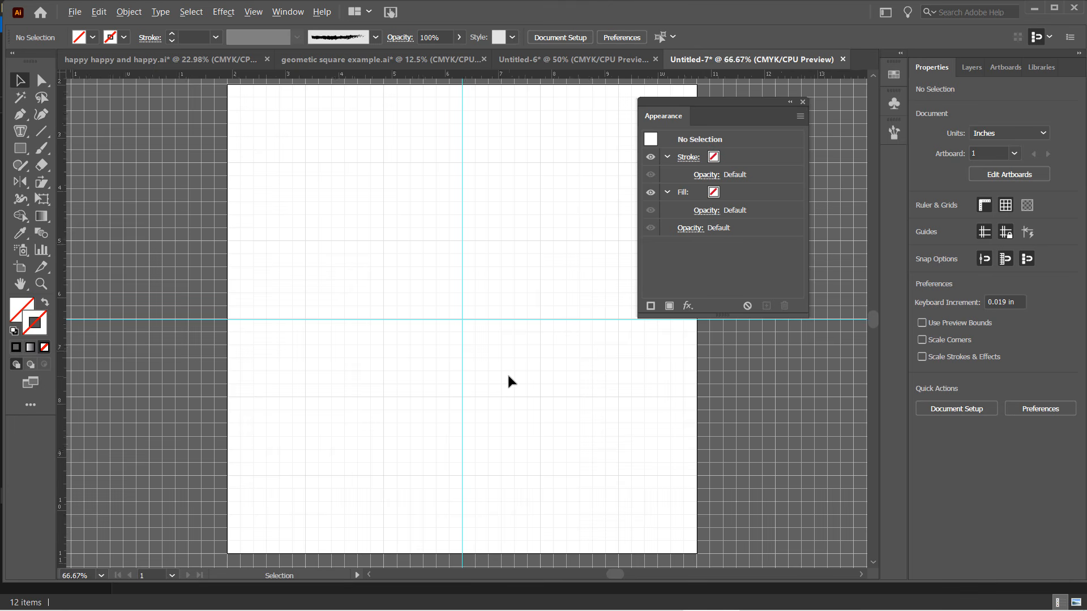
# Step: Draw a square about 1.31 in wide with a black stroke and no fill, centered on the guides' intersection
pyautogui.scroll(1, 508, 379)
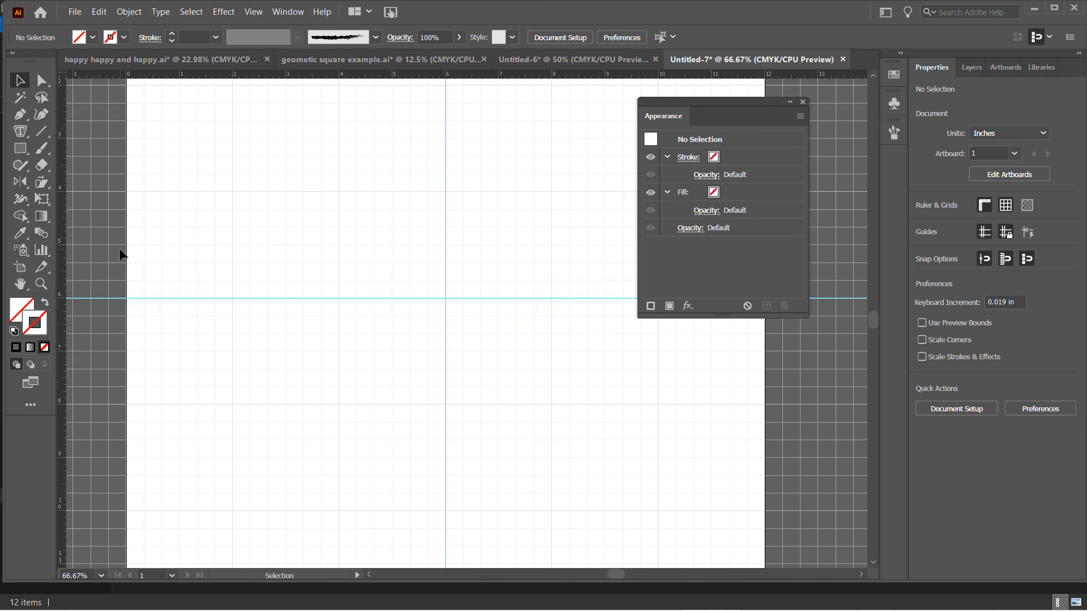
pyautogui.click(21, 150)
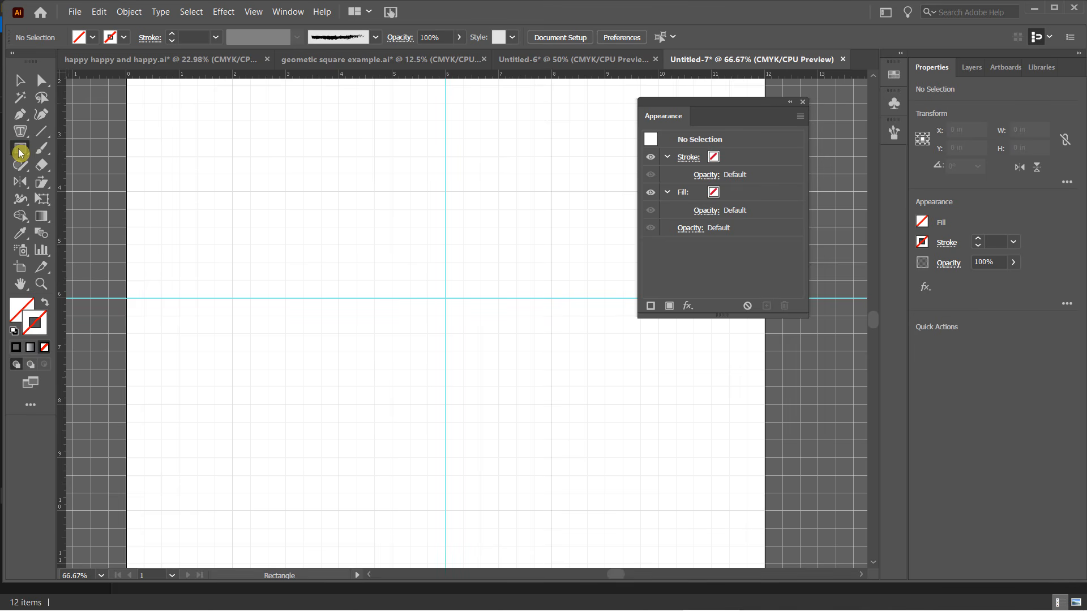
pyautogui.click(124, 38)
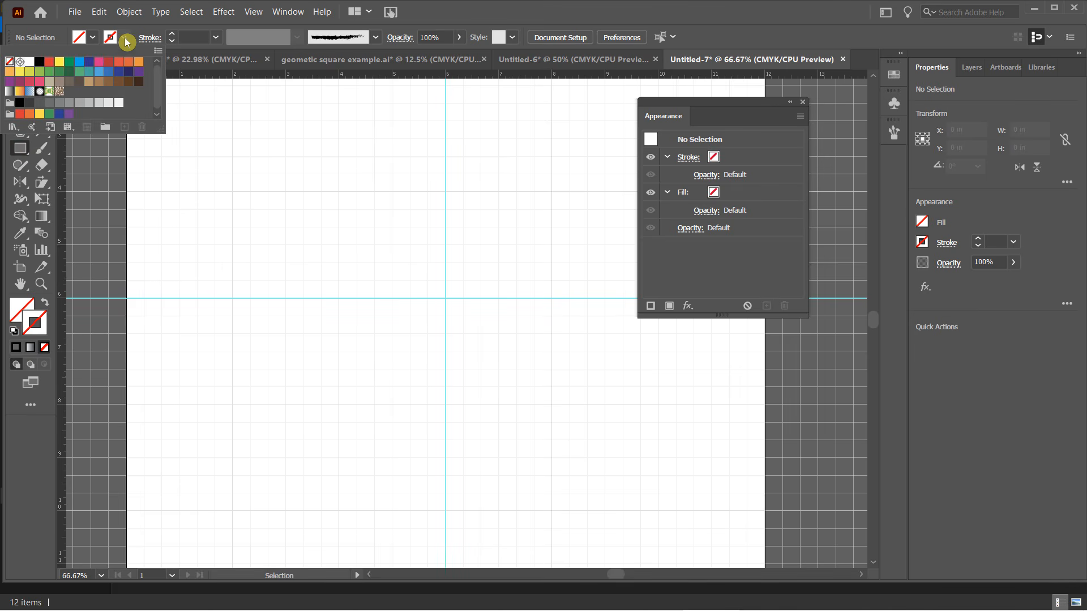
pyautogui.click(39, 62)
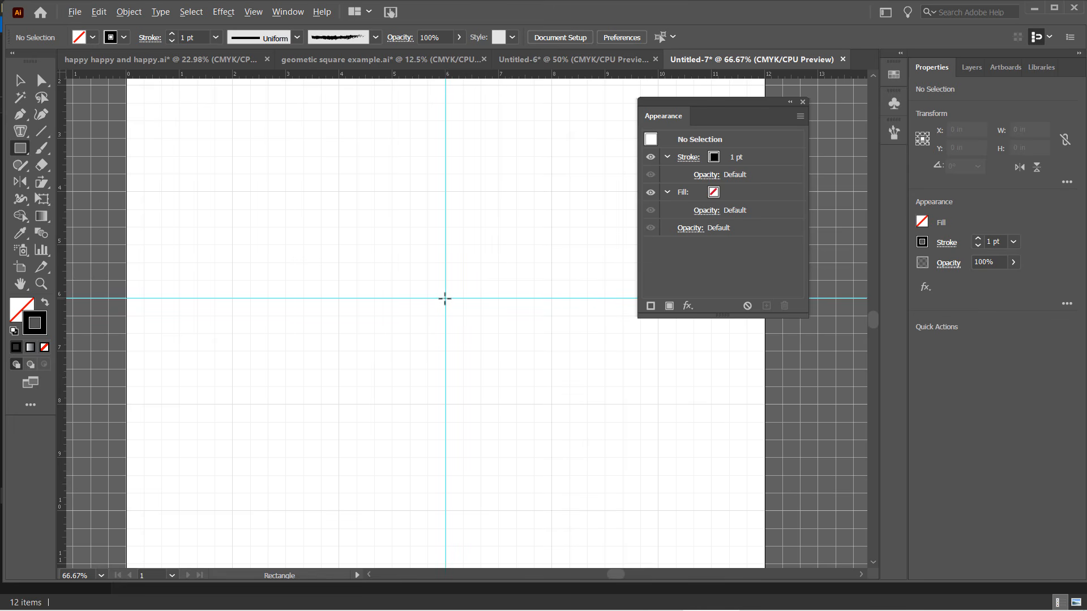
pyautogui.moveTo(445, 299)
pyautogui.mouseDown()
pyautogui.moveTo(375, 248)
pyautogui.moveTo(409, 289)
pyautogui.moveTo(356, 265)
pyautogui.moveTo(401, 299)
pyautogui.moveTo(364, 269)
pyautogui.moveTo(445, 309)
pyautogui.moveTo(412, 282)
pyautogui.mouseUp()
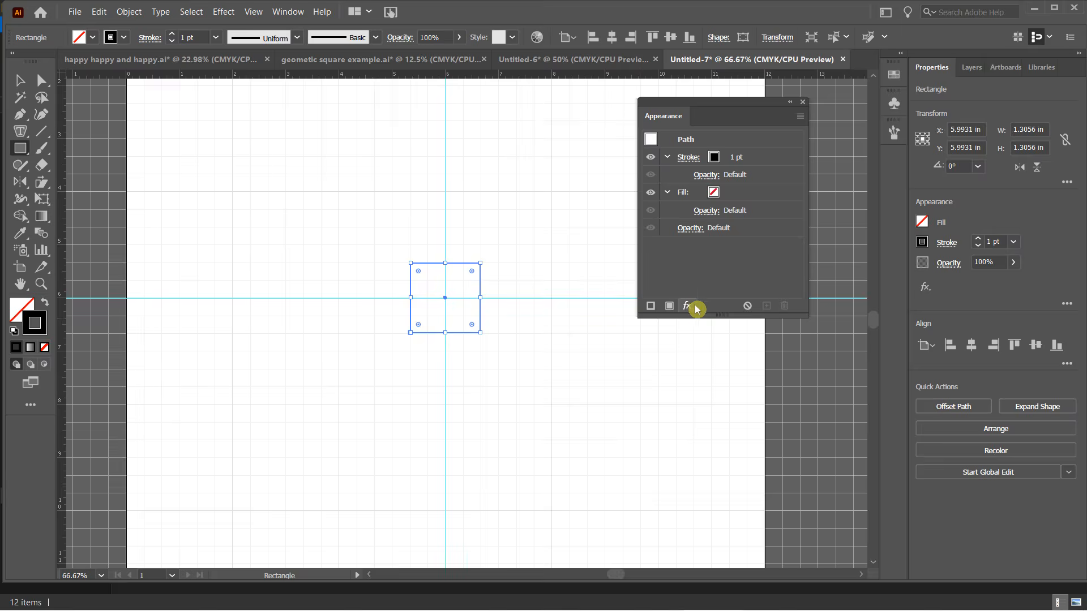
# Step: Add a Transform effect to the square with horizontal and vertical scale both set to 105%
pyautogui.click(690, 309)
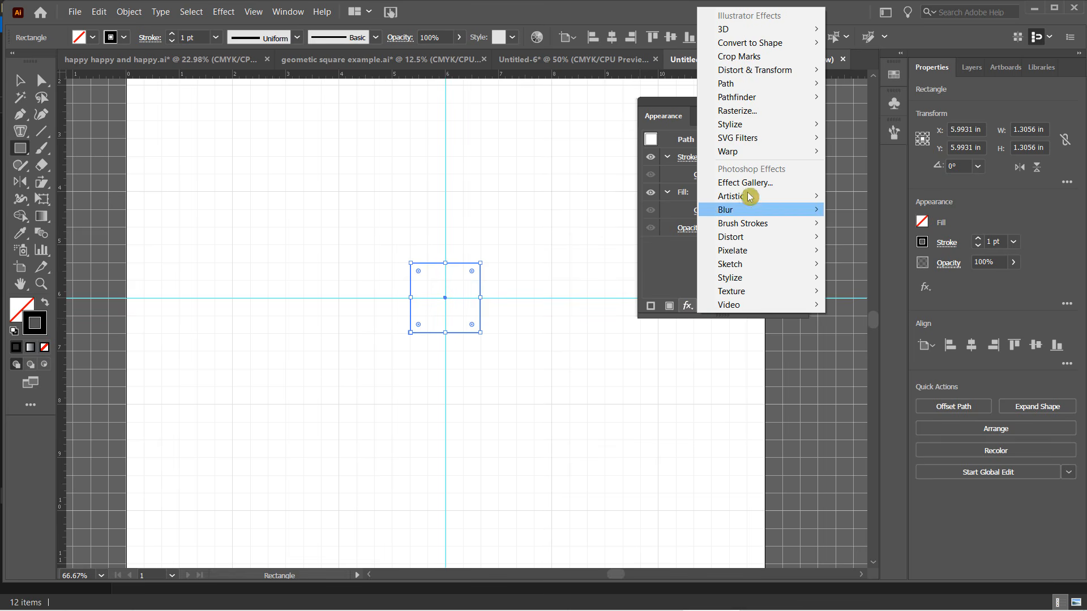
pyautogui.moveTo(746, 70)
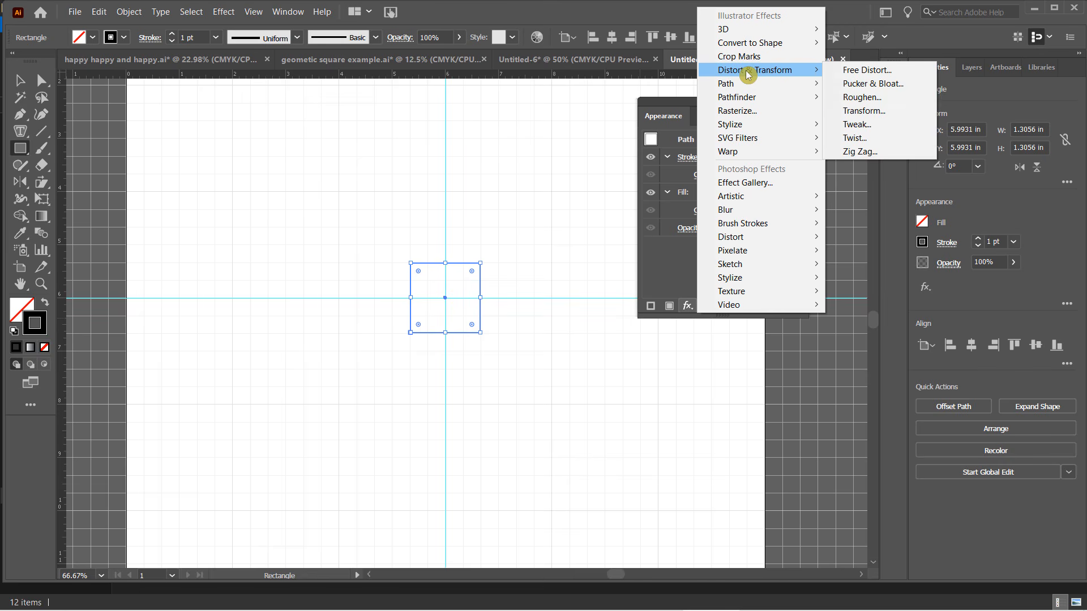
pyautogui.click(863, 111)
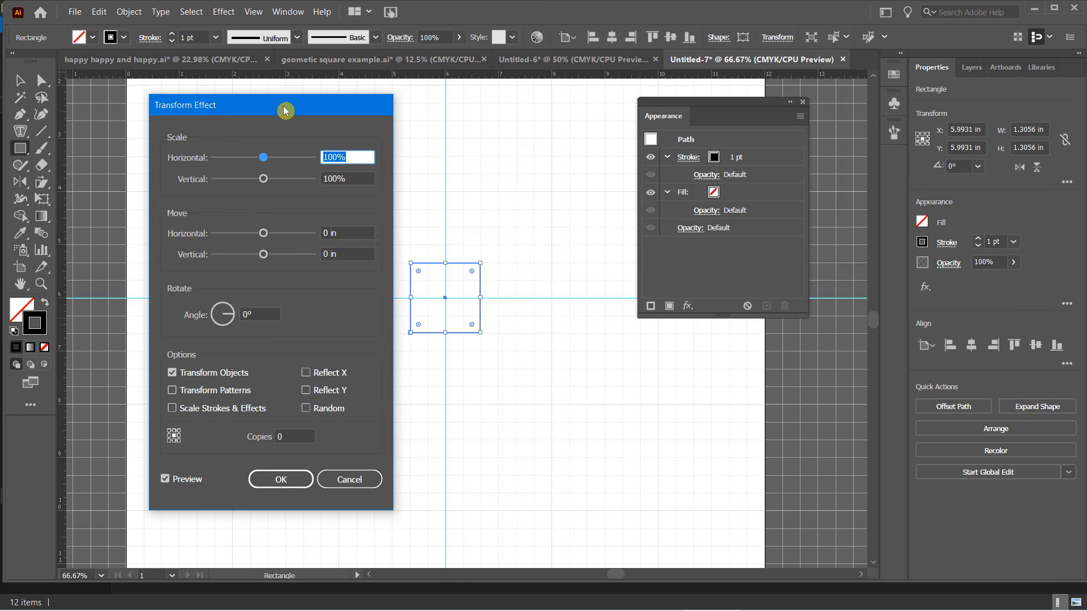
pyautogui.moveTo(283, 110); pyautogui.dragTo(681, 110)
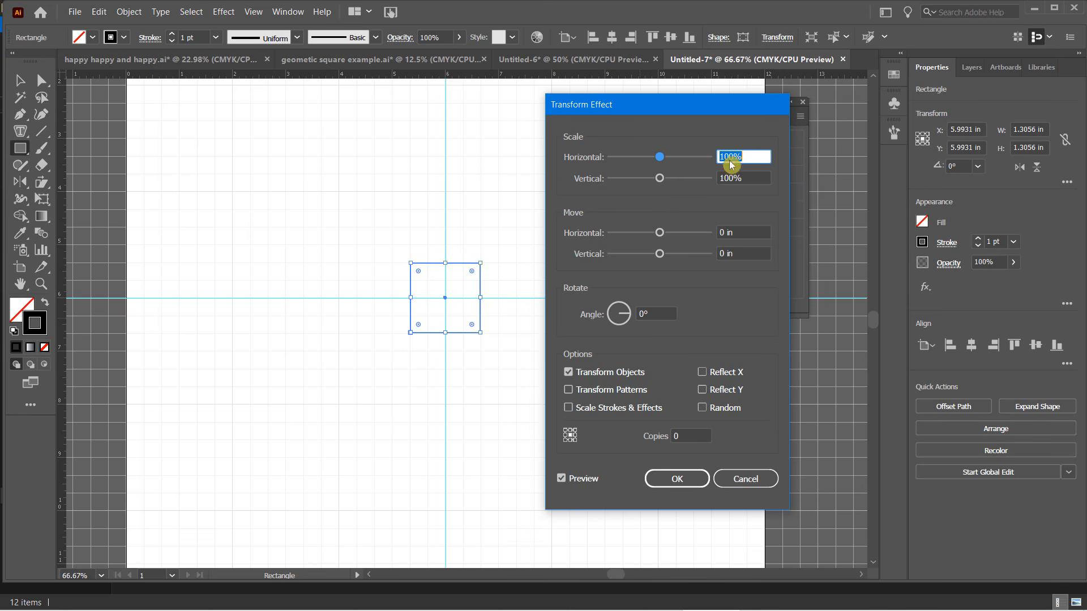
pyautogui.press('Up')
pyautogui.press('Up')
pyautogui.press('Up')
pyautogui.press('Up')
pyautogui.press('Up')
pyautogui.click(730, 177)
pyautogui.press('Up')
pyautogui.press('Up')
pyautogui.press('Up')
pyautogui.press('Up')
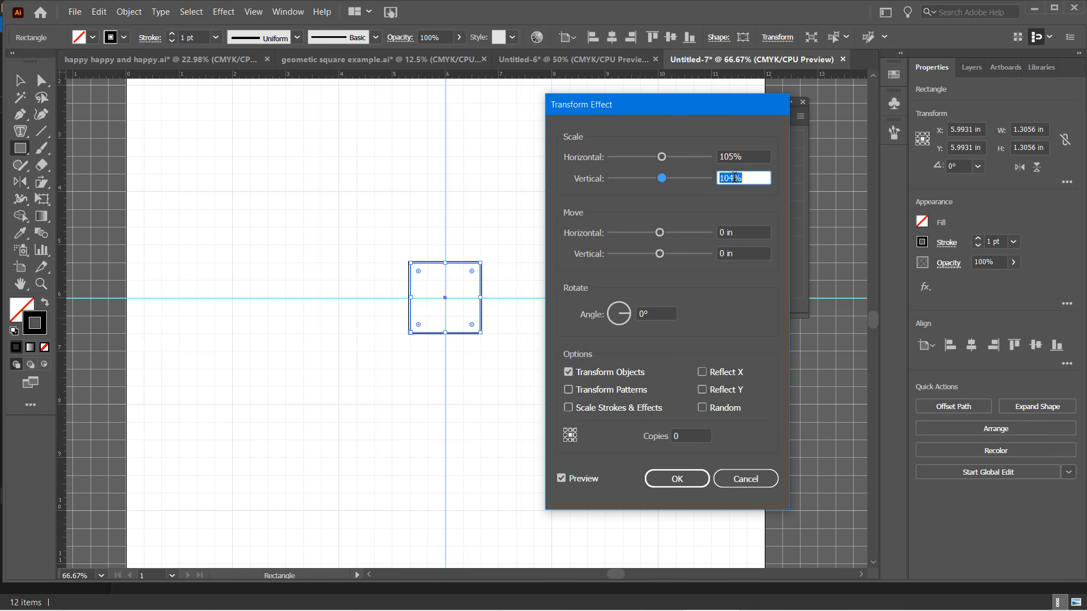
pyautogui.press('Up')
# Step: Set the Transform effect to make 35 copies of the square and apply it
pyautogui.click(667, 439)
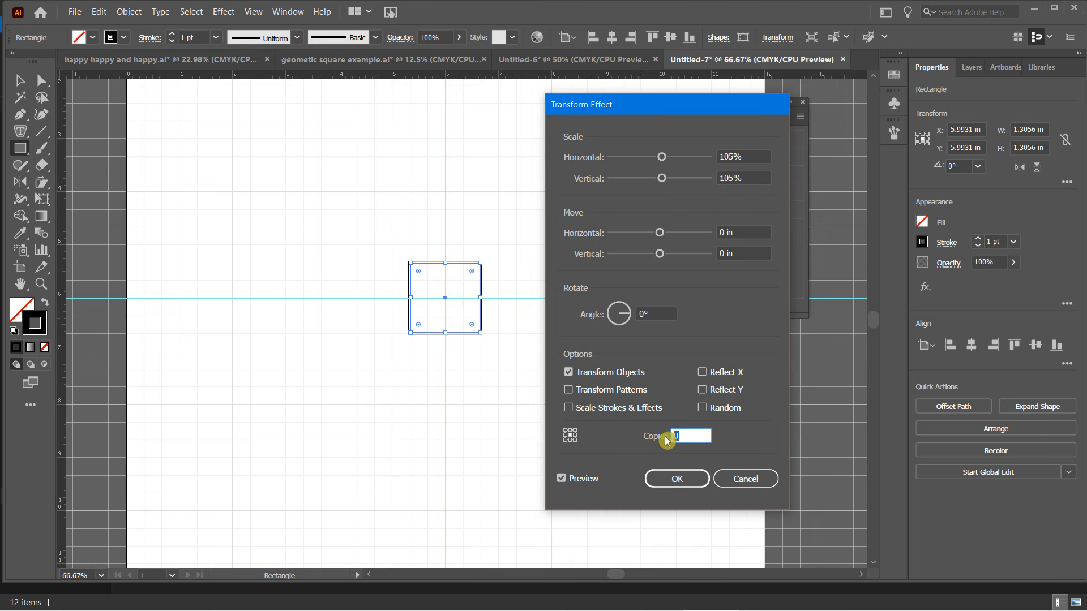
pyautogui.write('20')
pyautogui.press('Tab')
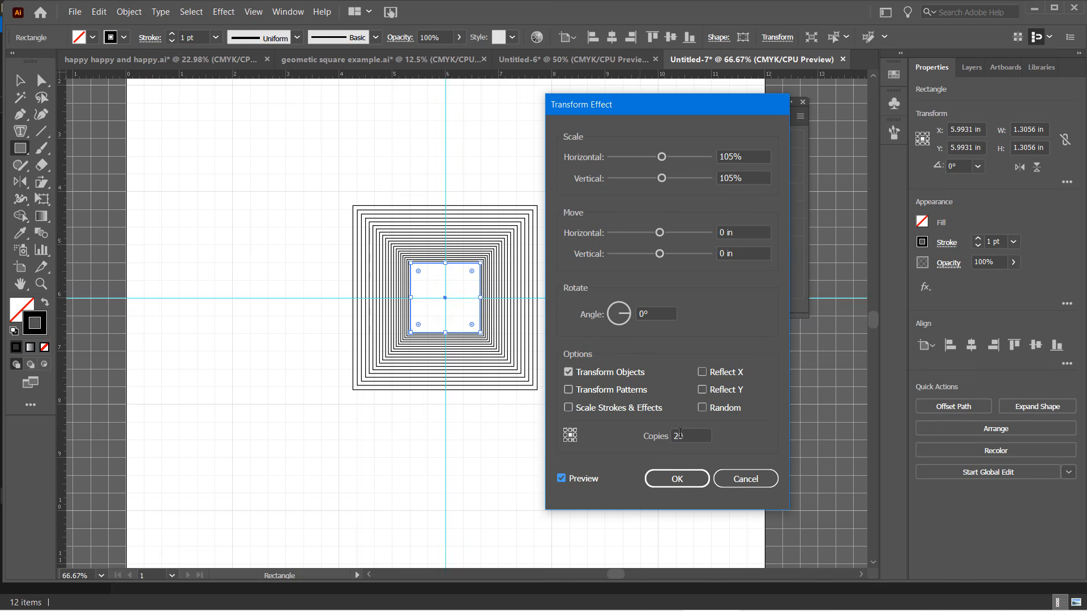
pyautogui.click(684, 437)
pyautogui.press('Up')
pyautogui.press('Up')
pyautogui.press('Up')
pyautogui.press('Up')
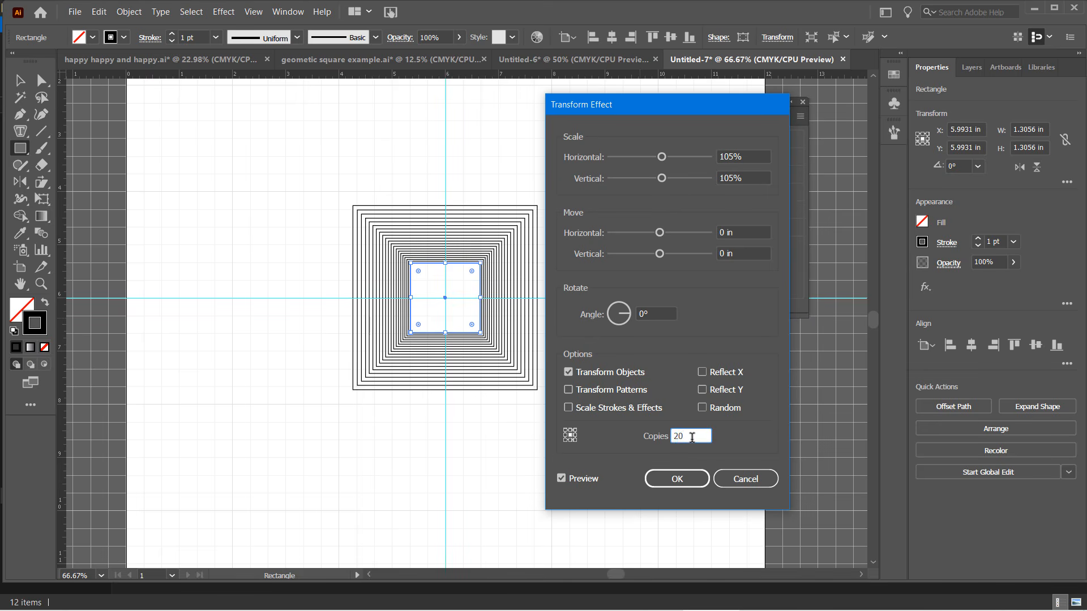
pyautogui.press('Up')
pyautogui.press('Up')
pyautogui.press('Up')
pyautogui.press('Up')
pyautogui.press('Up')
pyautogui.press('Up')
pyautogui.press('Up')
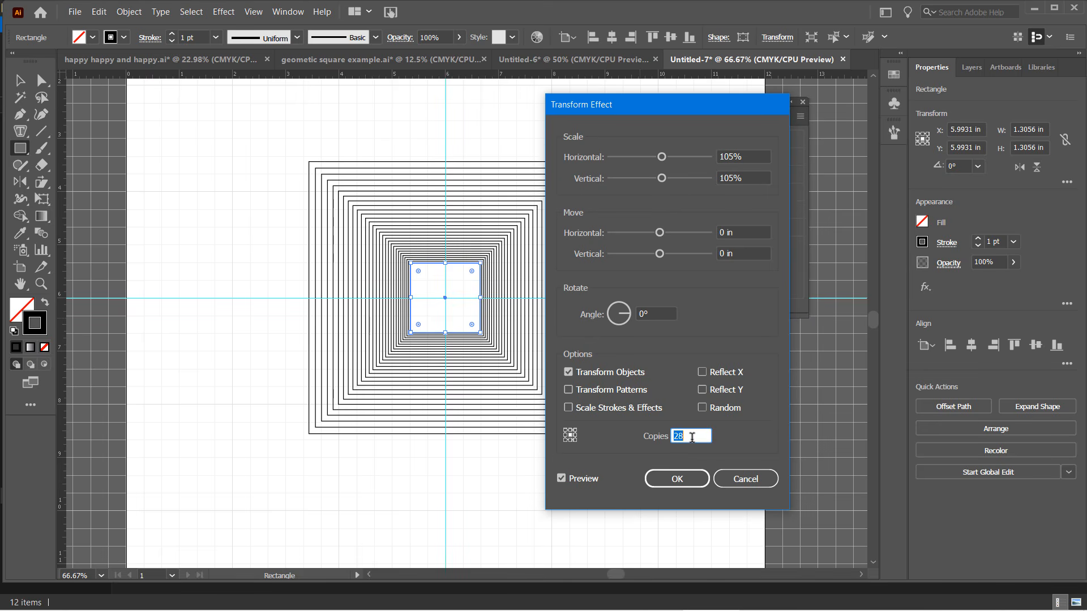
pyautogui.press('Up')
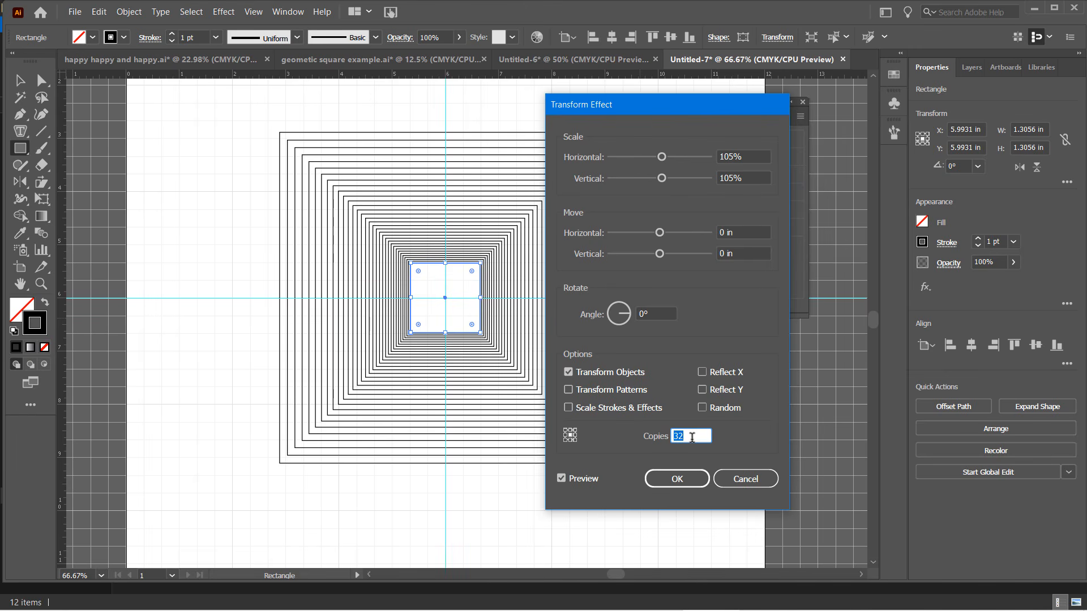
pyautogui.press('Up')
pyautogui.press('Up')
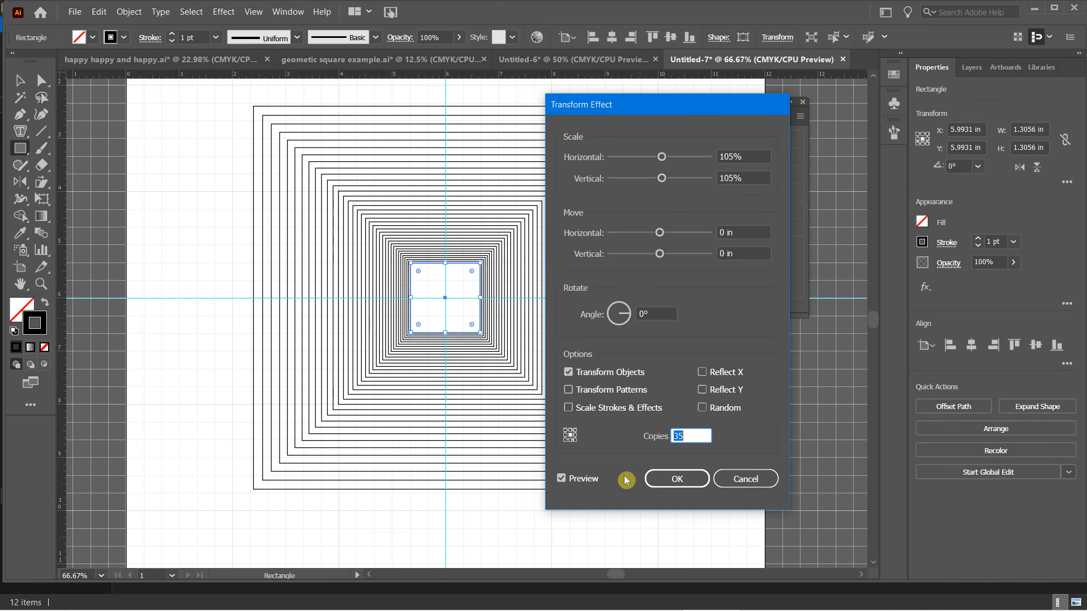
pyautogui.click(695, 479)
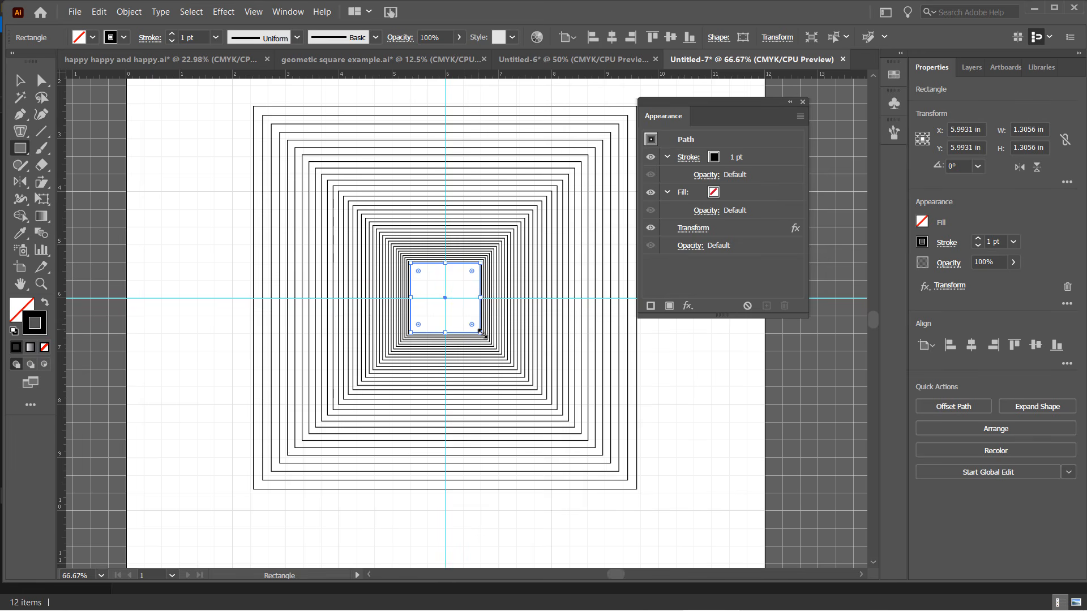
# Step: Shrink the original square to about 0.67 in around its center and set its Transform effect's horizontal and vertical scale to 108%
pyautogui.moveTo(482, 334); pyautogui.dragTo(464, 316)
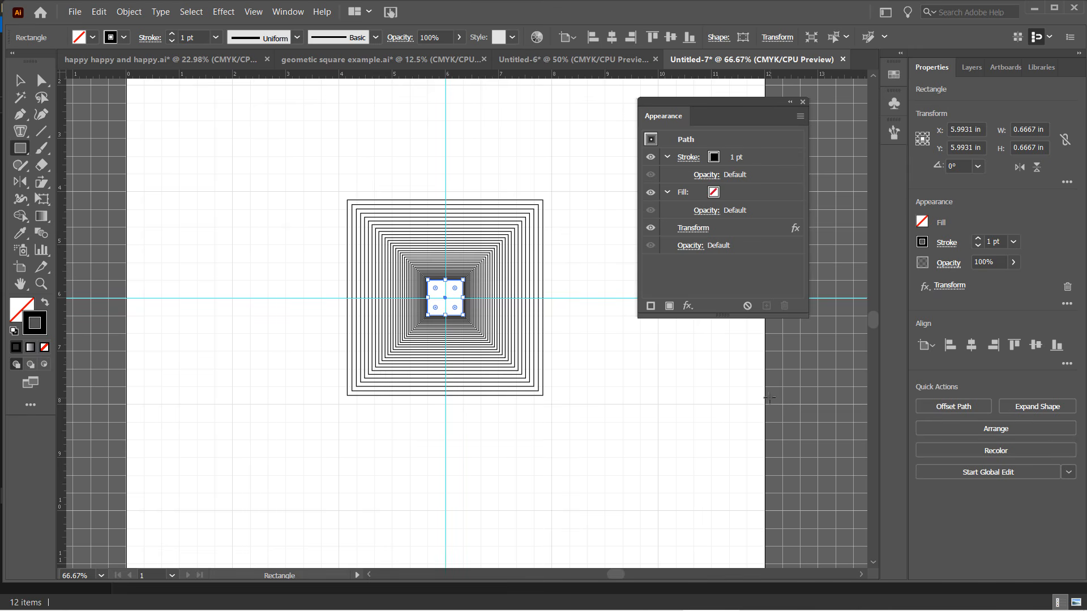
pyautogui.click(657, 304)
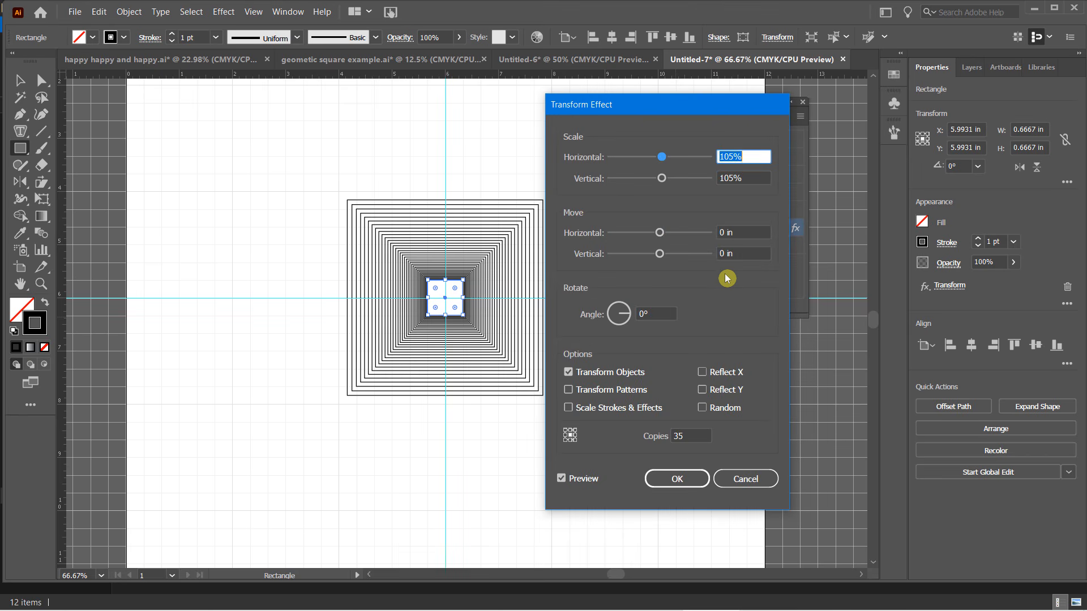
pyautogui.click(729, 157)
pyautogui.press('Up')
pyautogui.press('Up')
pyautogui.press('Up')
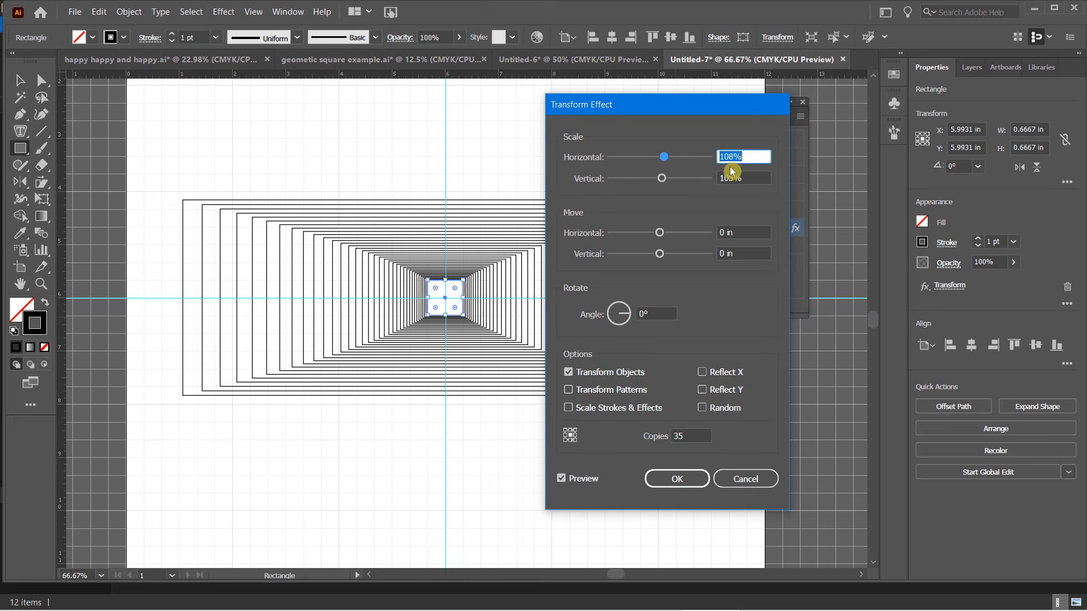
pyautogui.click(733, 179)
pyautogui.press('Up')
pyautogui.press('Up')
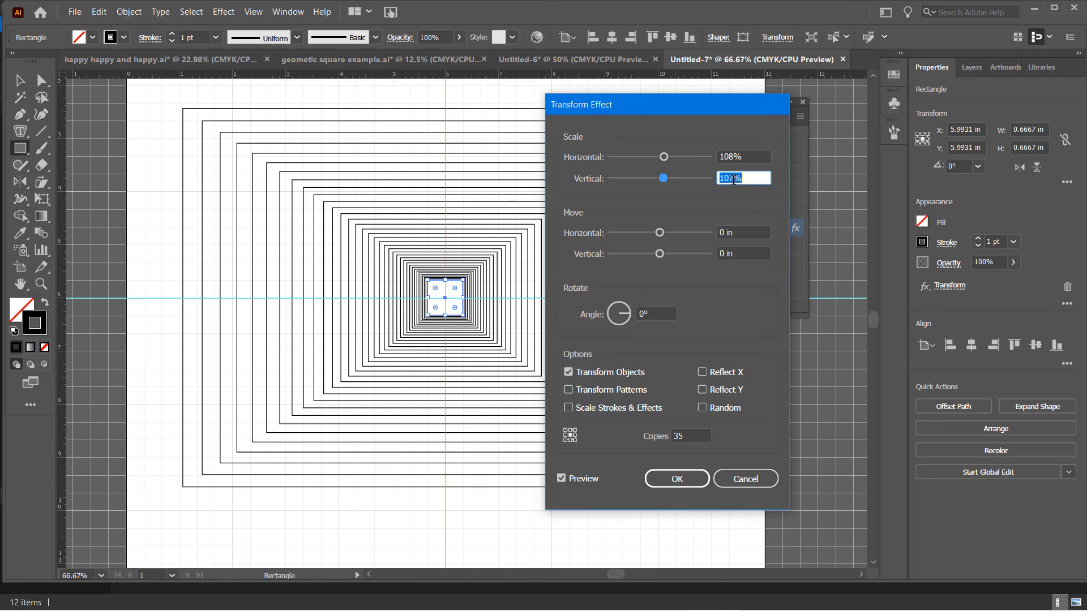
pyautogui.press('Up')
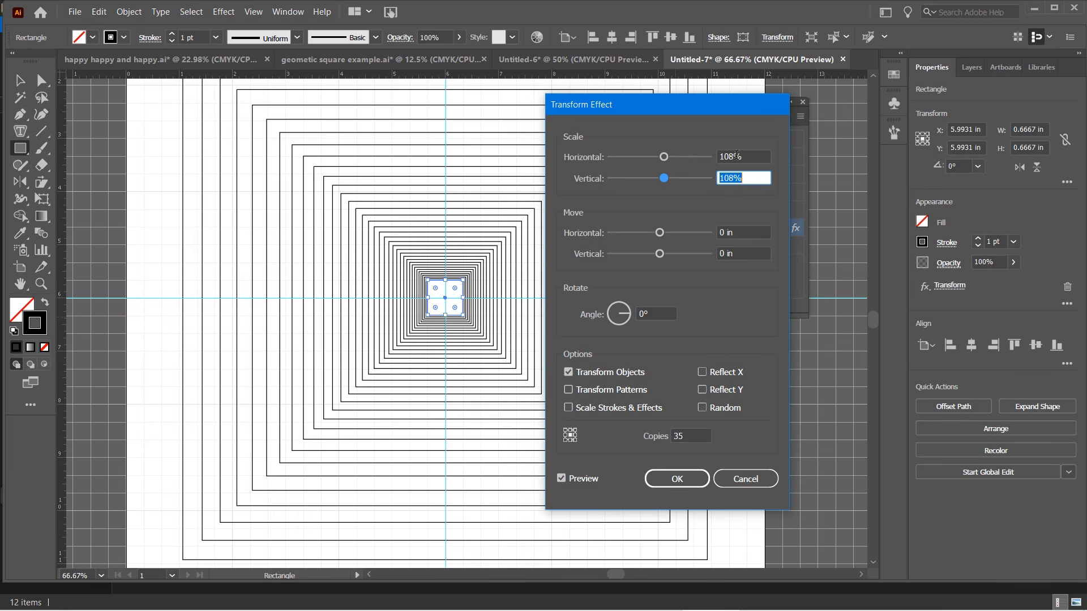
# Step: Try a horizontal scale of 106% for the copies and briefly vary the vertical scale around 108%
pyautogui.click(730, 157)
pyautogui.press('Down')
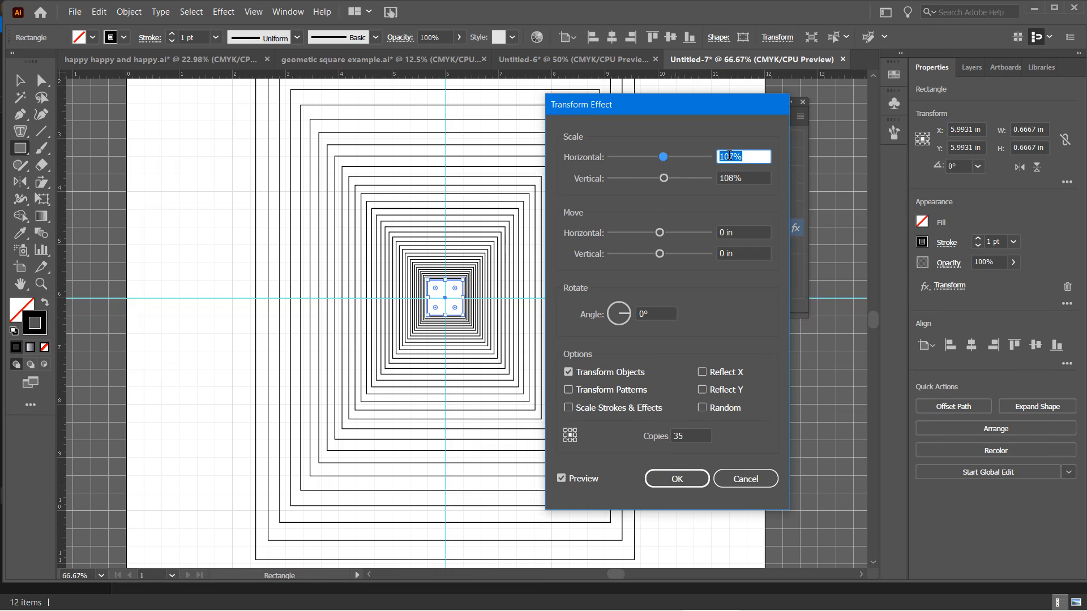
pyautogui.press('Down')
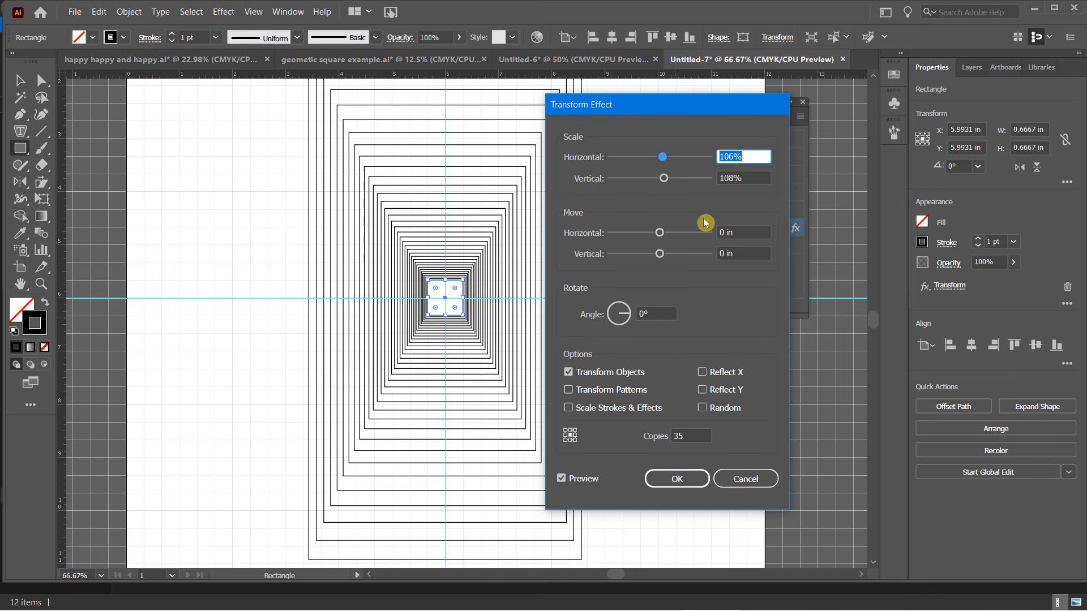
pyautogui.click(731, 176)
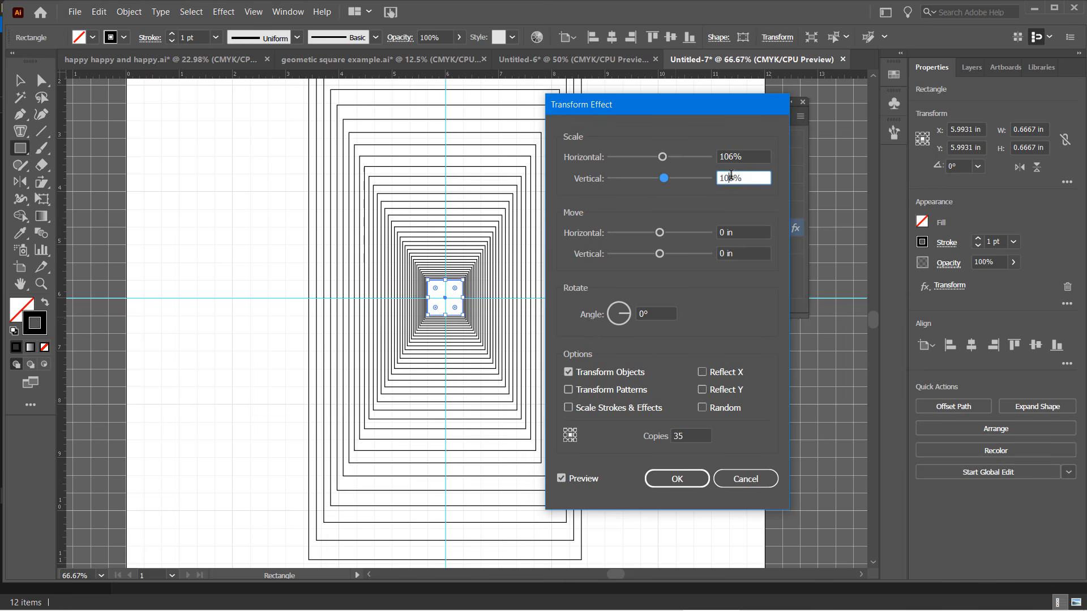
pyautogui.press('Down')
pyautogui.press('Down')
pyautogui.press('Up')
pyautogui.press('Up')
# Step: Try horizontal scale values up to 112% for the copies and bring the horizontal scale to 108%
pyautogui.click(731, 158)
pyautogui.press('Up')
pyautogui.press('Up')
pyautogui.press('Up')
pyautogui.press('Up')
pyautogui.press('Up')
pyautogui.press('Up')
pyautogui.press('Up')
pyautogui.press('Up')
pyautogui.press('Up')
pyautogui.press('Up')
pyautogui.press('Up')
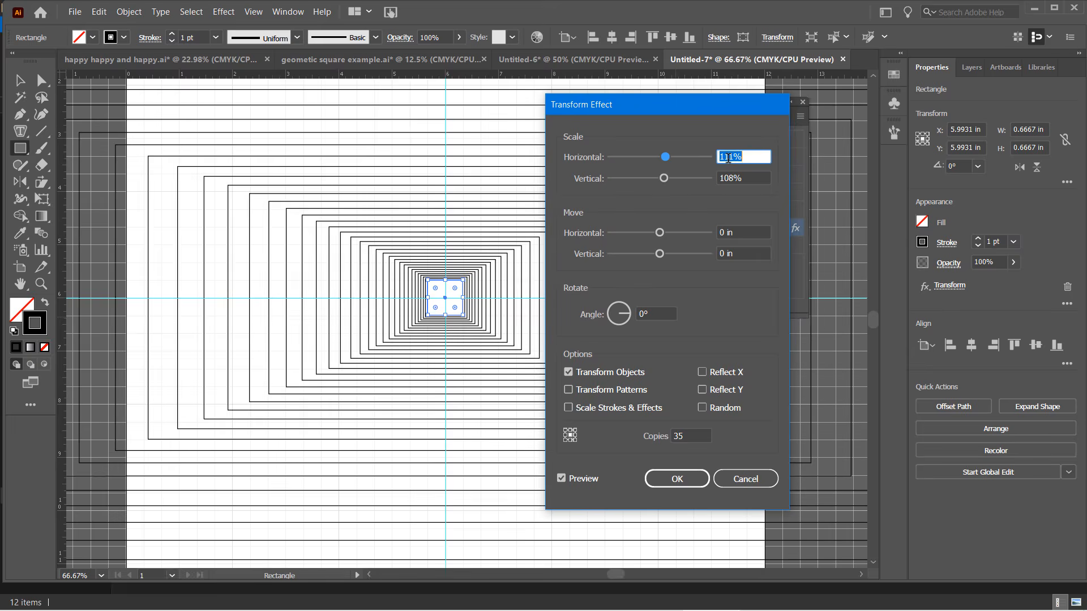
pyautogui.press('Up')
pyautogui.press('Down')
pyautogui.press('Down')
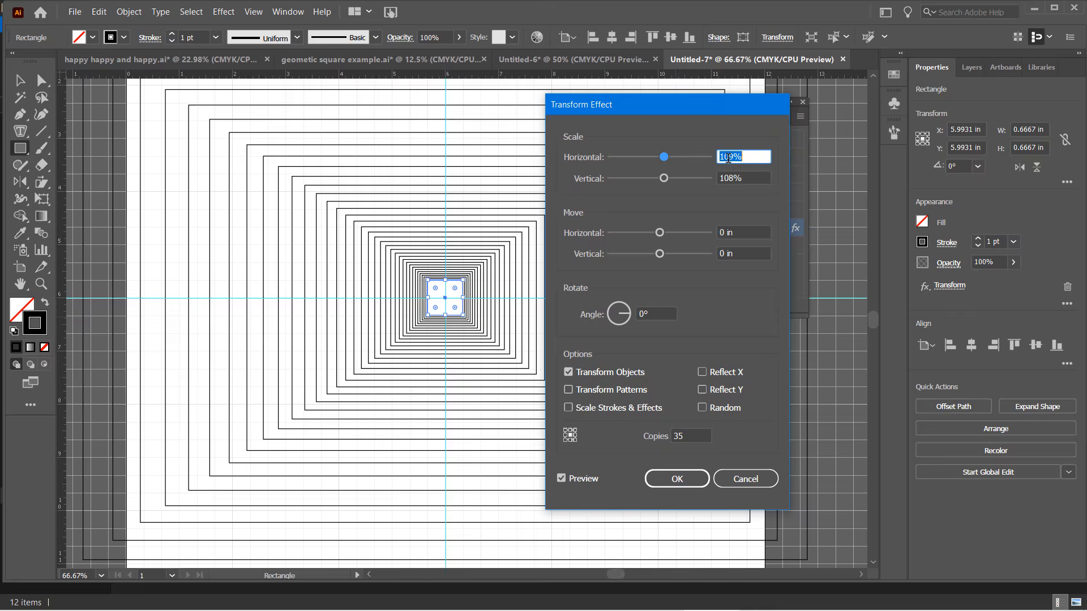
pyautogui.press('Up')
pyautogui.press('Up')
pyautogui.press('Up')
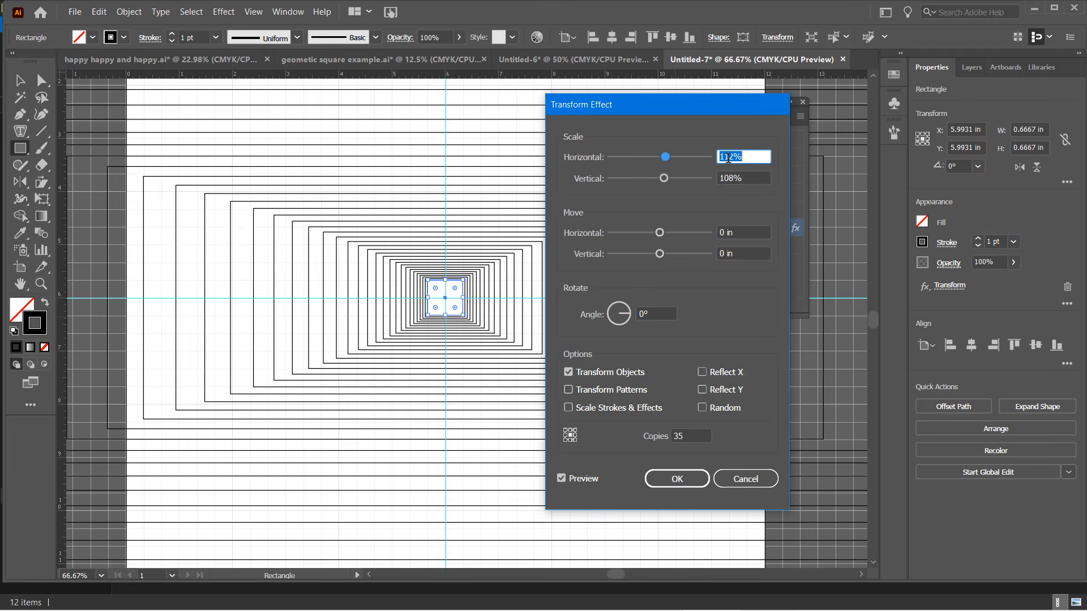
pyautogui.press('Down')
pyautogui.press('Down')
pyautogui.press('Down')
pyautogui.press('Down')
pyautogui.press('Down')
pyautogui.press('Down')
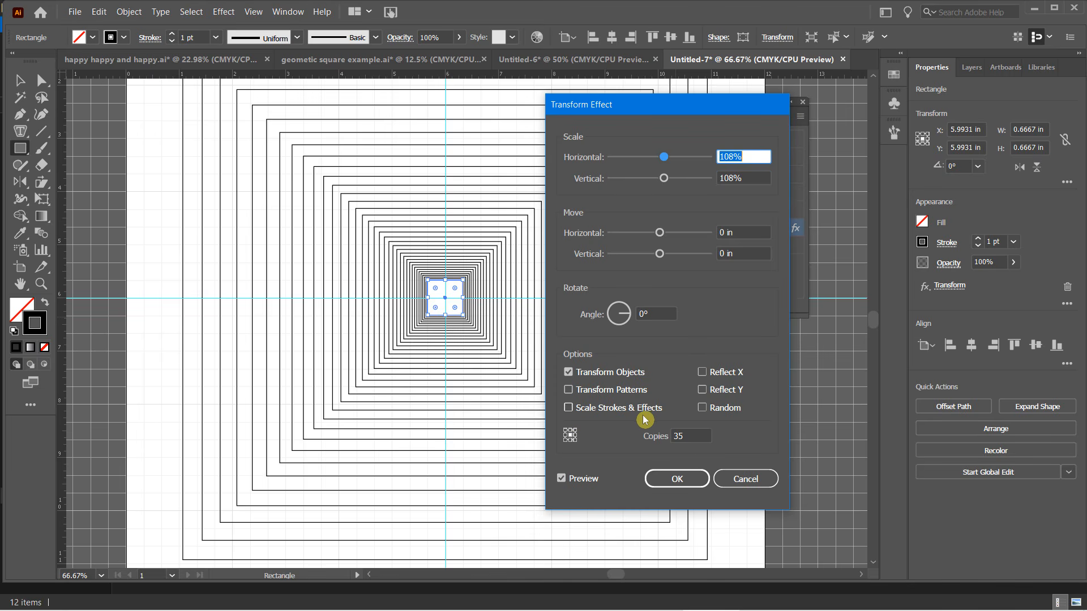
# Step: Turn on Scale Strokes & Effects and try horizontal scales between 107% and 111%, ending at 108%
pyautogui.click(570, 409)
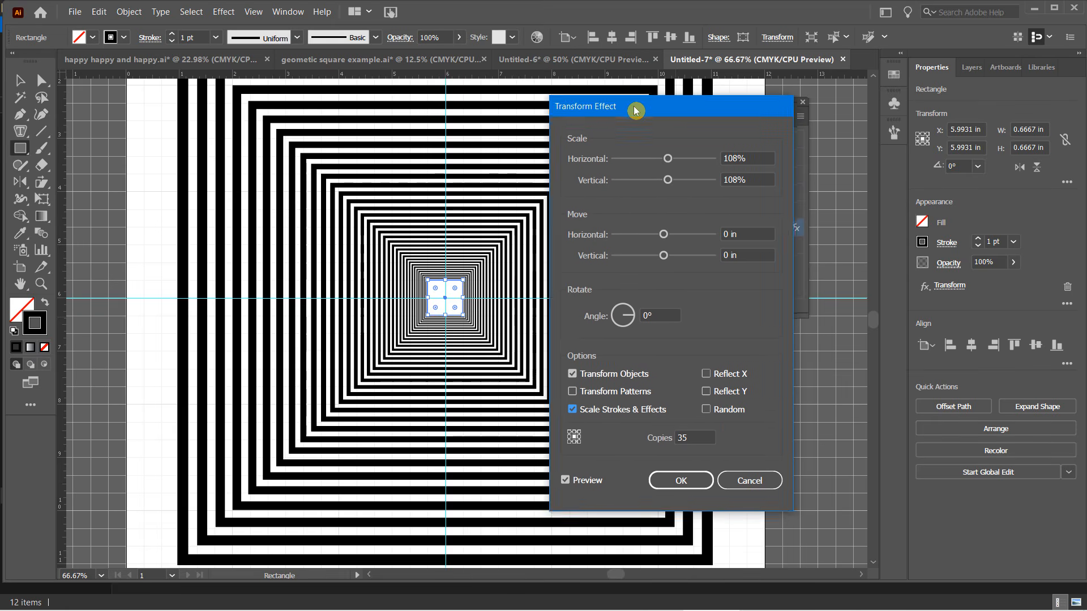
pyautogui.moveTo(633, 106); pyautogui.dragTo(767, 103)
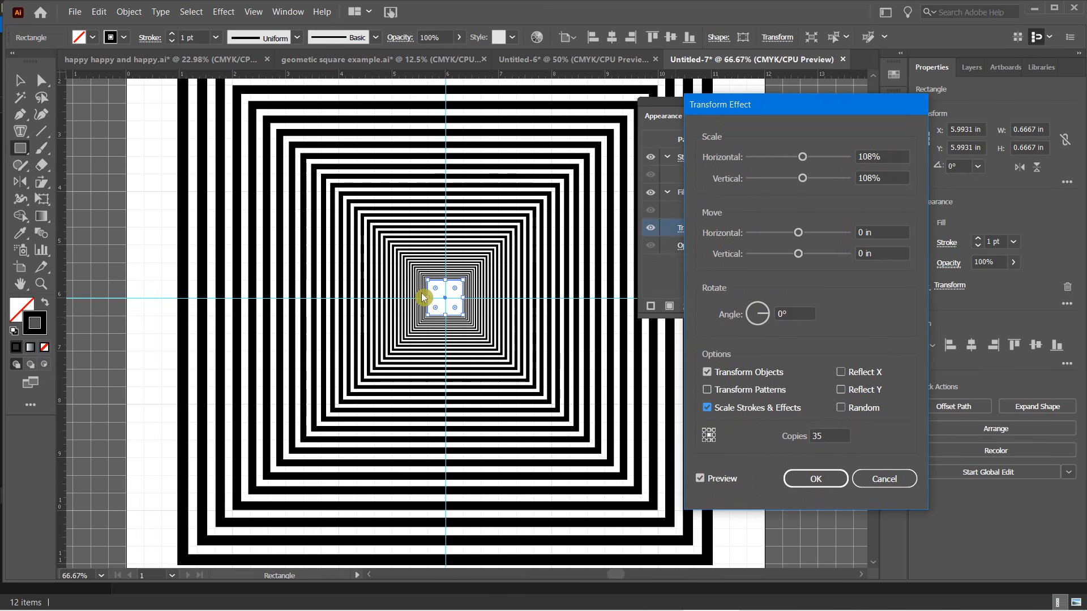
pyautogui.click(870, 158)
pyautogui.press('Up')
pyautogui.press('Up')
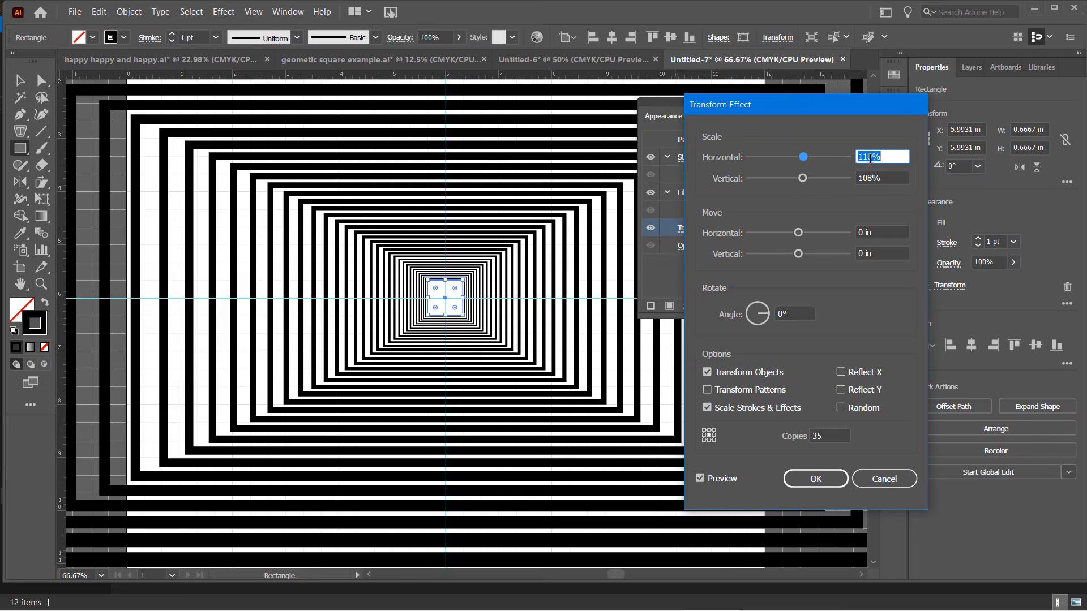
pyautogui.press('Up')
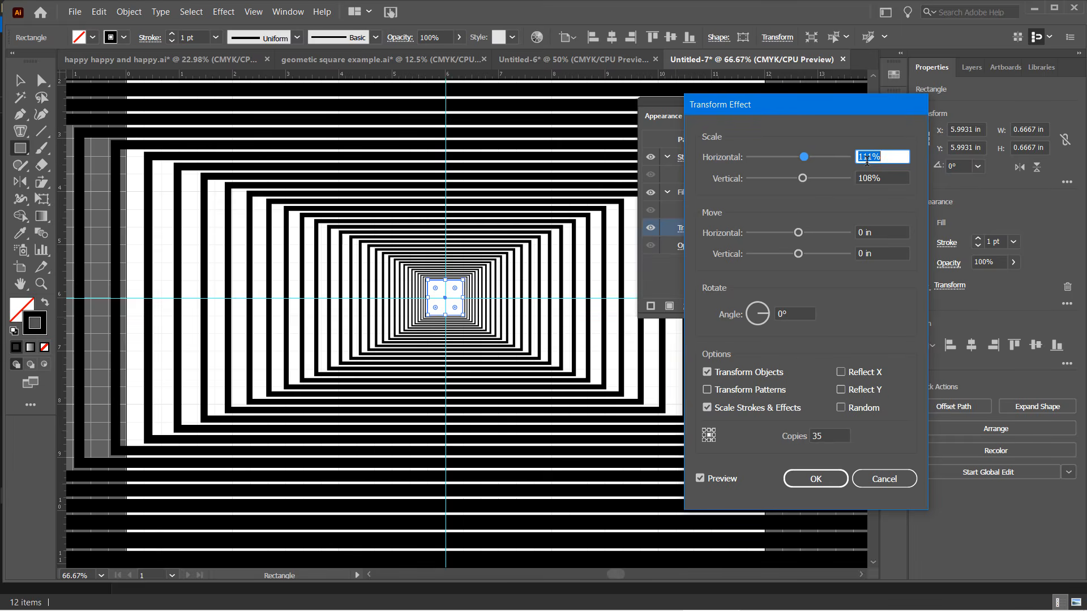
pyautogui.press('Down')
pyautogui.press('Down')
pyautogui.press('Down')
pyautogui.press('Down')
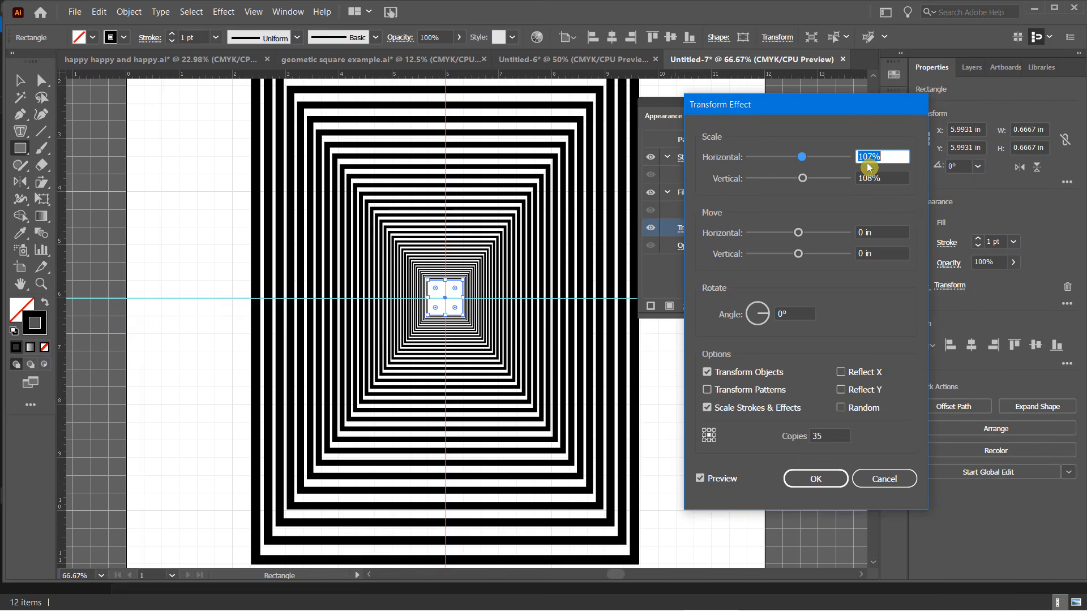
pyautogui.press('Up')
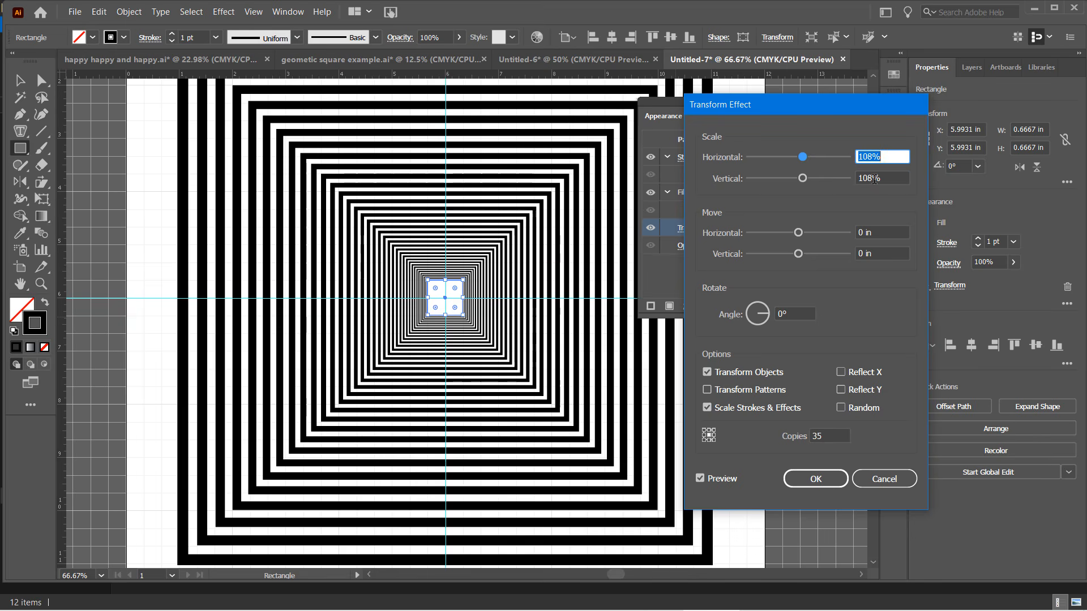
# Step: Set the Transform effect's vertical and horizontal scale to 106%
pyautogui.click(874, 179)
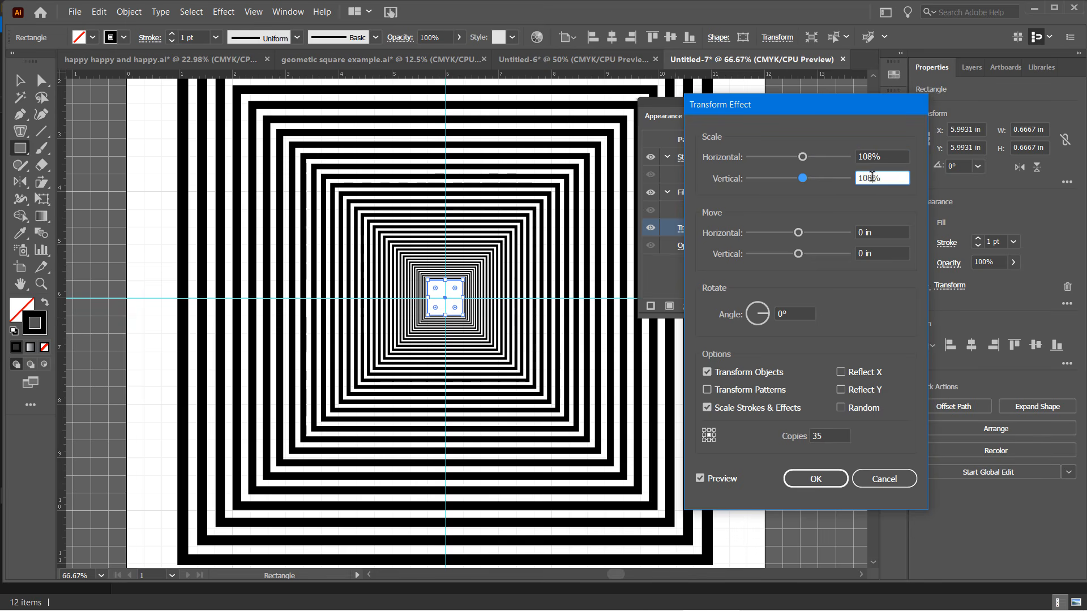
pyautogui.press('Down')
pyautogui.press('Down')
pyautogui.hotkey('shift', 'Tab')
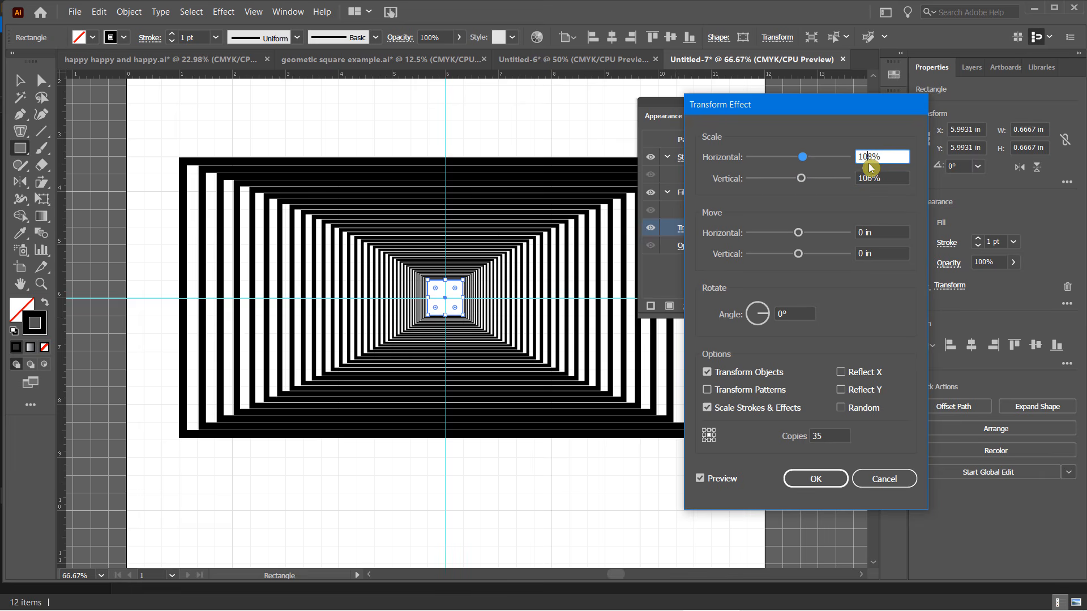
pyautogui.press('Down')
pyautogui.press('Down')
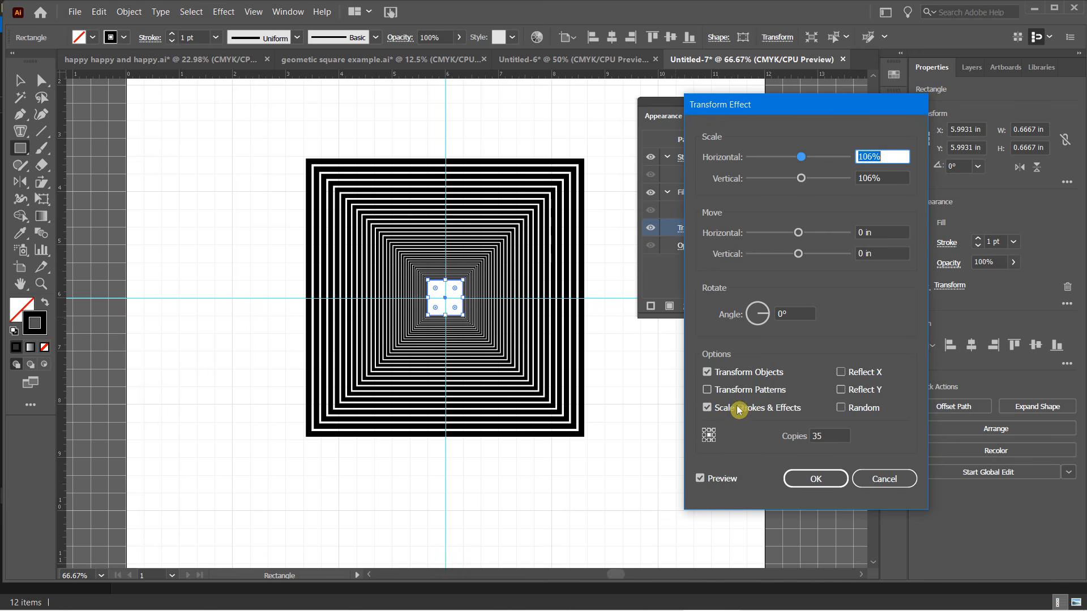
# Step: Turn off Scale Strokes & Effects and try scaling the copies 109% horizontally and 108% vertically
pyautogui.click(708, 407)
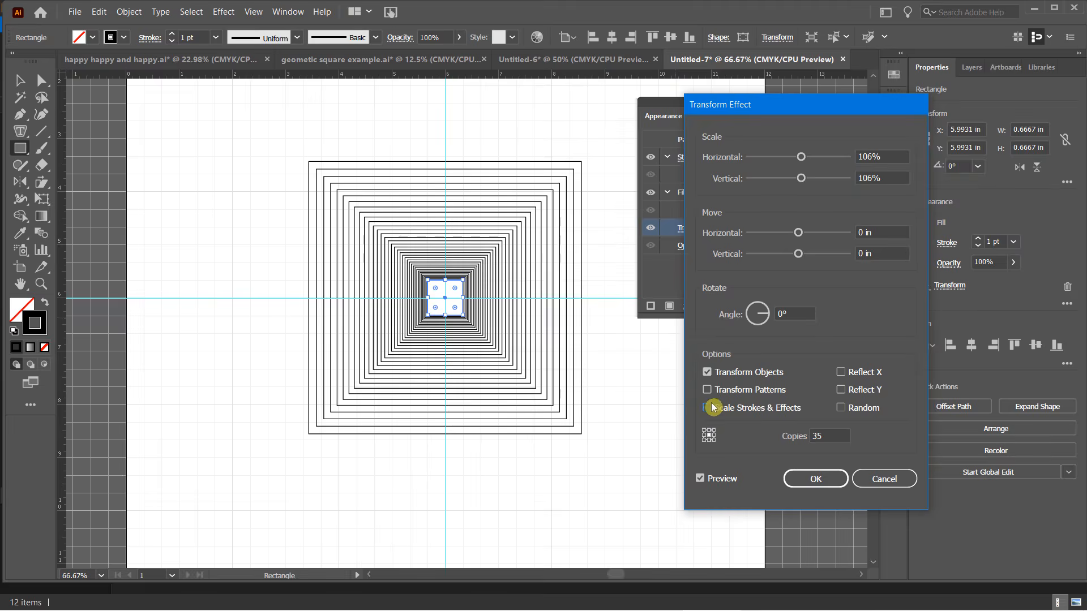
pyautogui.click(867, 157)
pyautogui.press('Up')
pyautogui.press('Up')
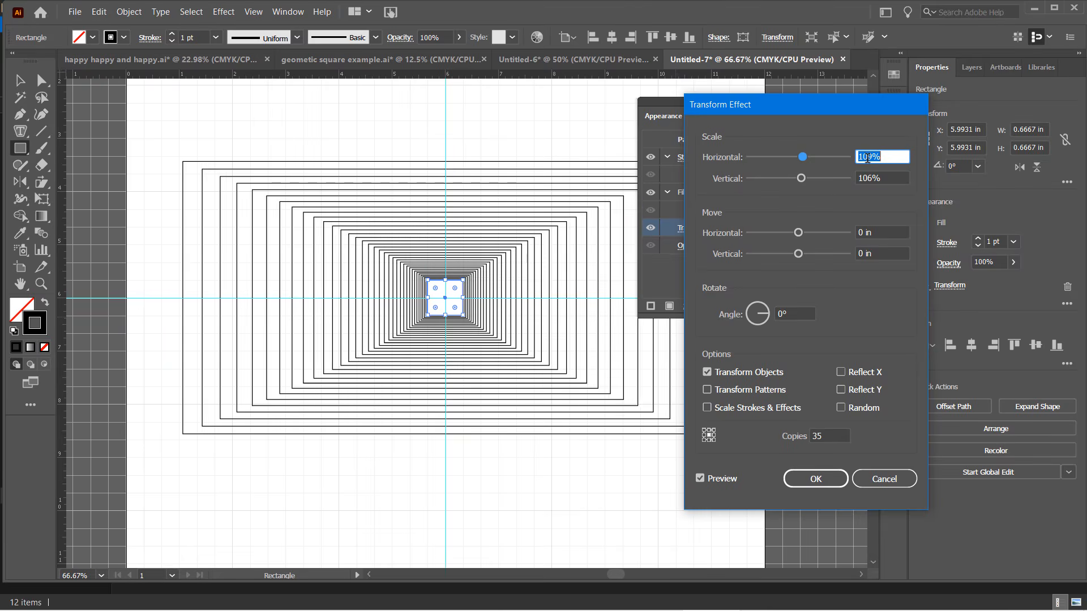
pyautogui.click(866, 177)
pyautogui.press('Up')
pyautogui.press('Up')
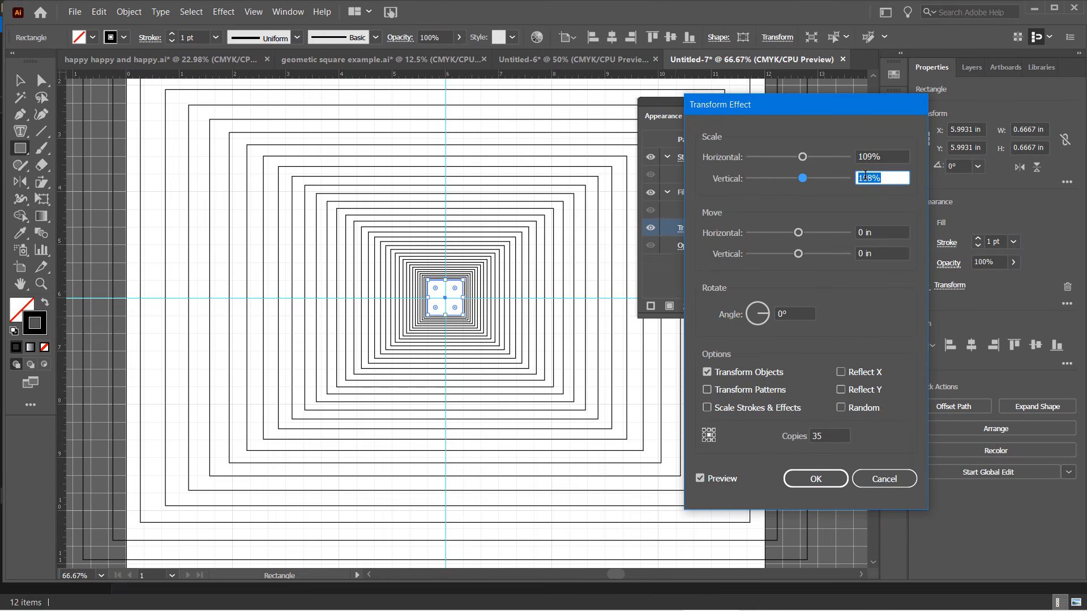
# Step: Set the Transform effect's horizontal and vertical scale to 107% and apply the effect
pyautogui.click(867, 156)
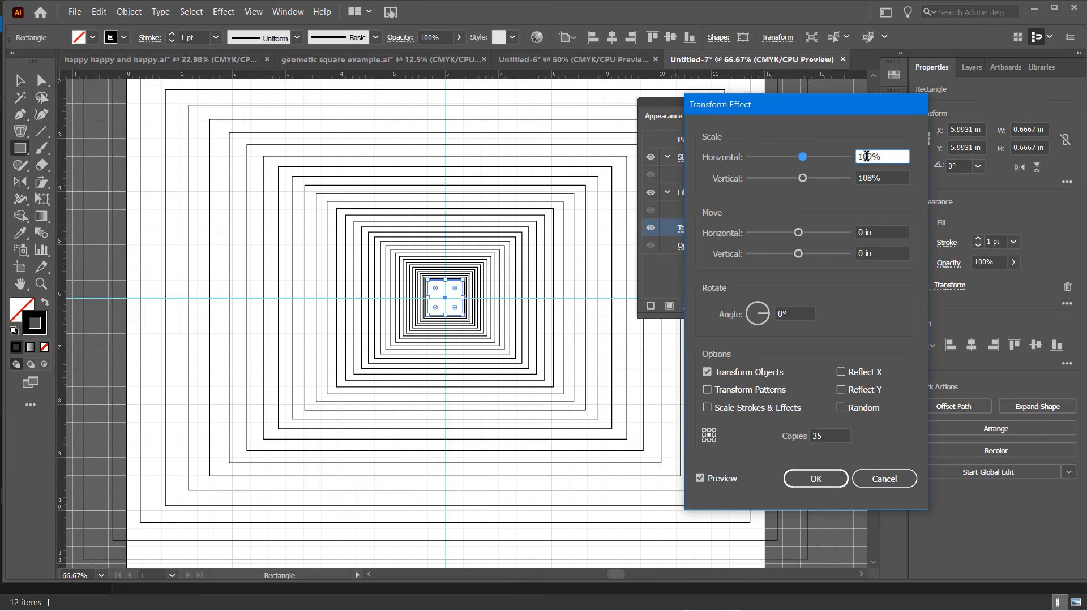
pyautogui.press('Down')
pyautogui.press('Down')
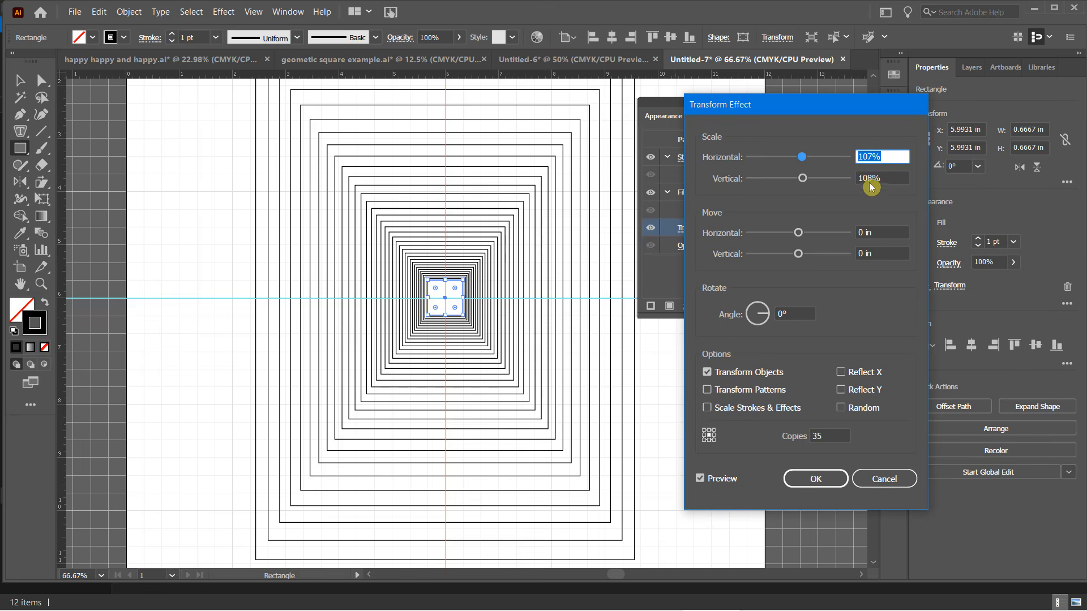
pyautogui.click(867, 179)
pyautogui.press('Down')
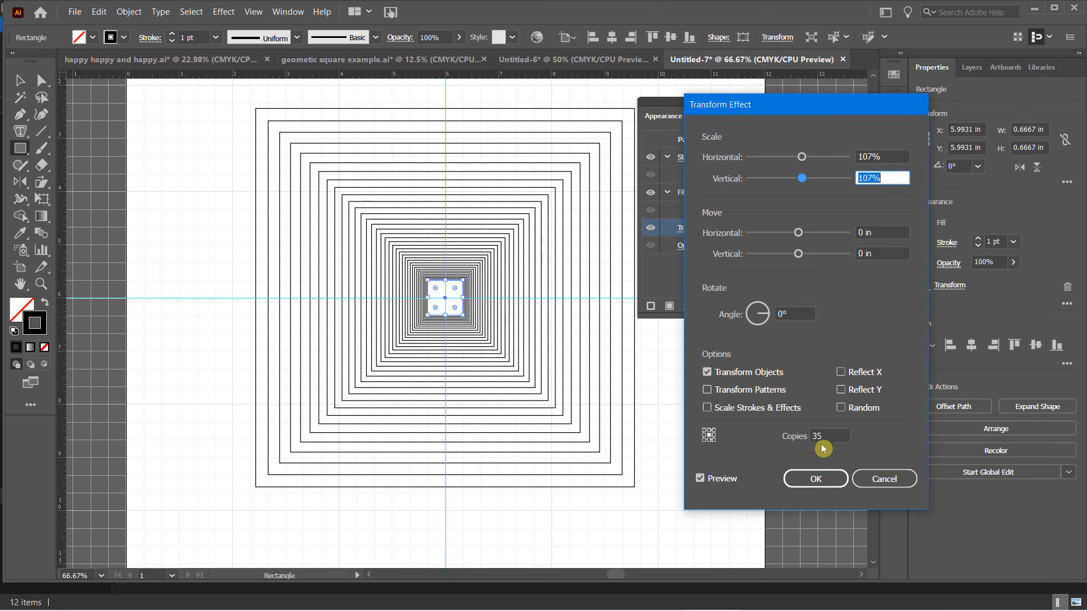
pyautogui.click(821, 479)
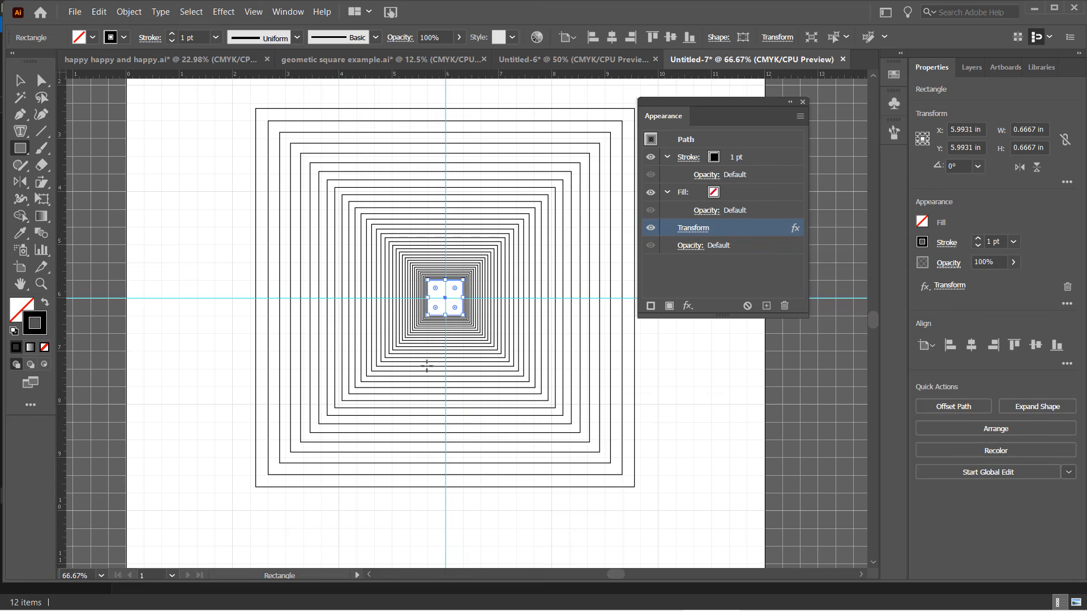
# Step: With the Direct Selection tool active, round all corners of the central square to a 0.125 in radius
pyautogui.scroll(1, 435, 343)
pyautogui.scroll(1, 436, 342)
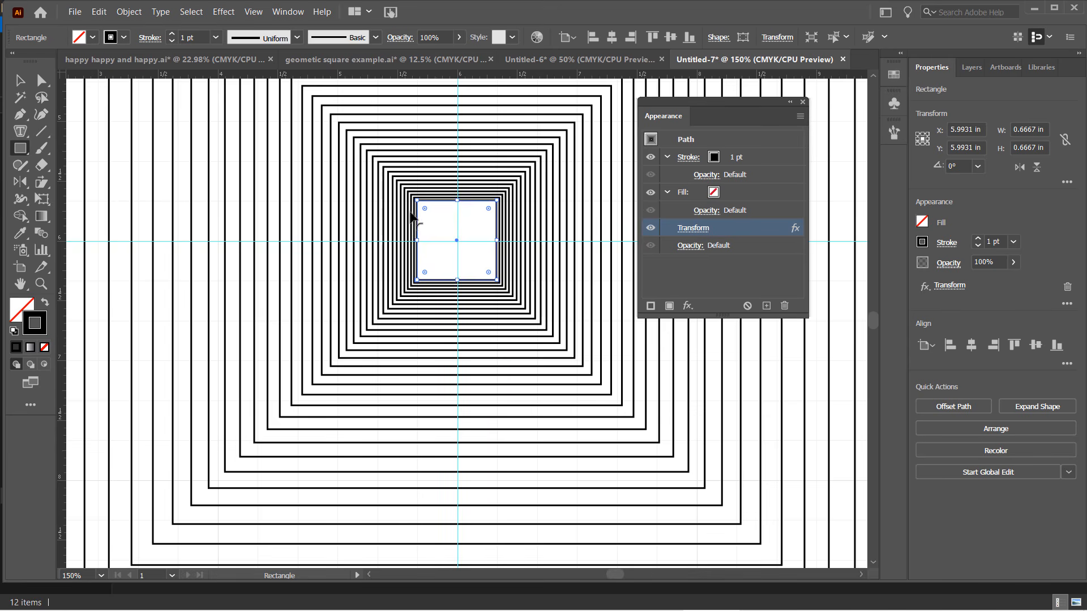
pyautogui.click(41, 80)
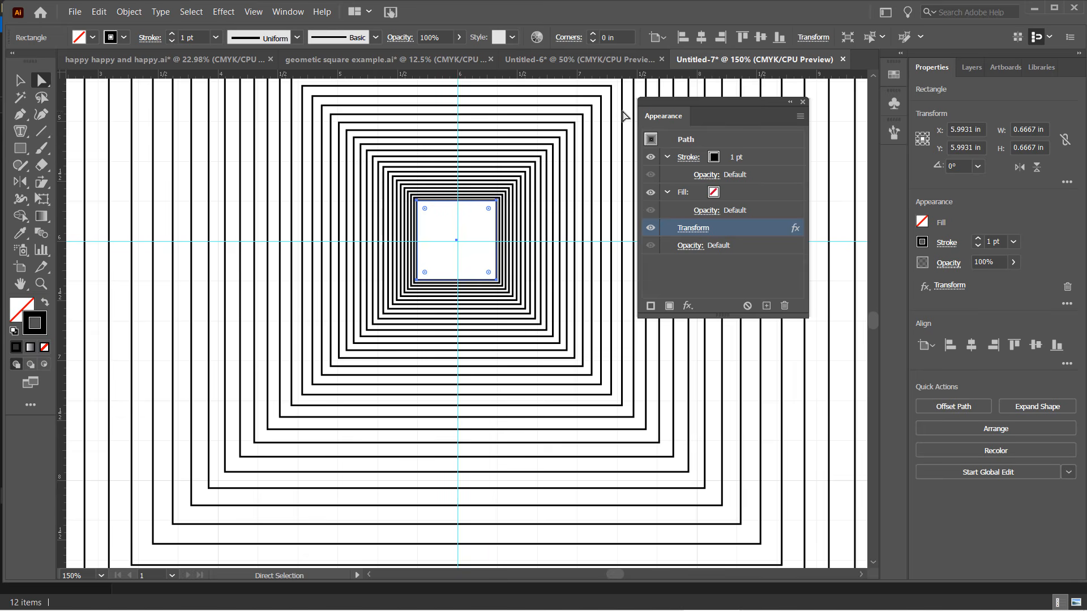
pyautogui.click(569, 38)
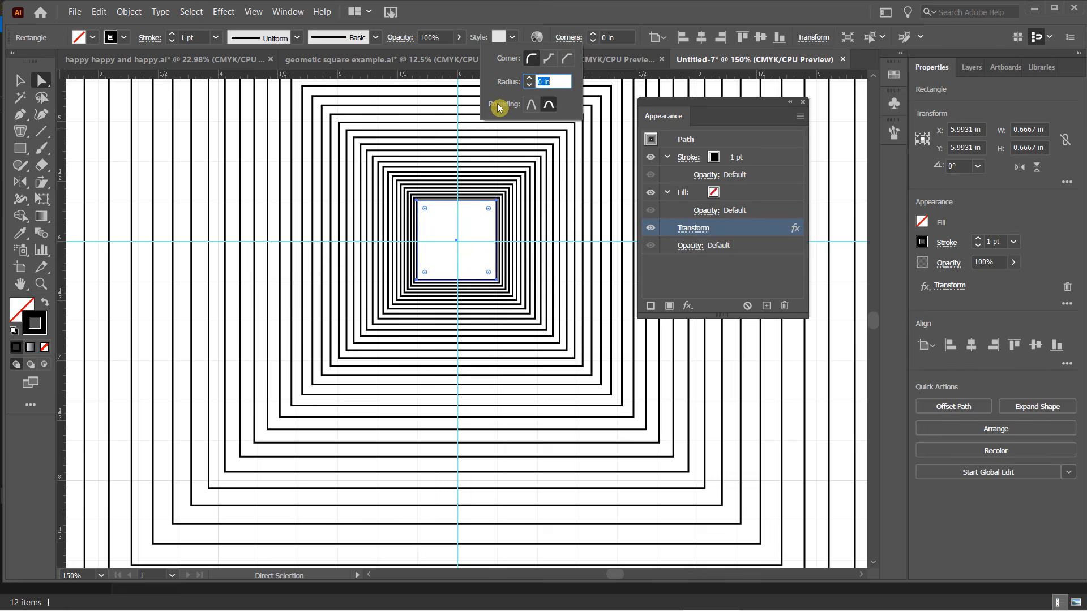
pyautogui.write('0.25')
pyautogui.press('Return')
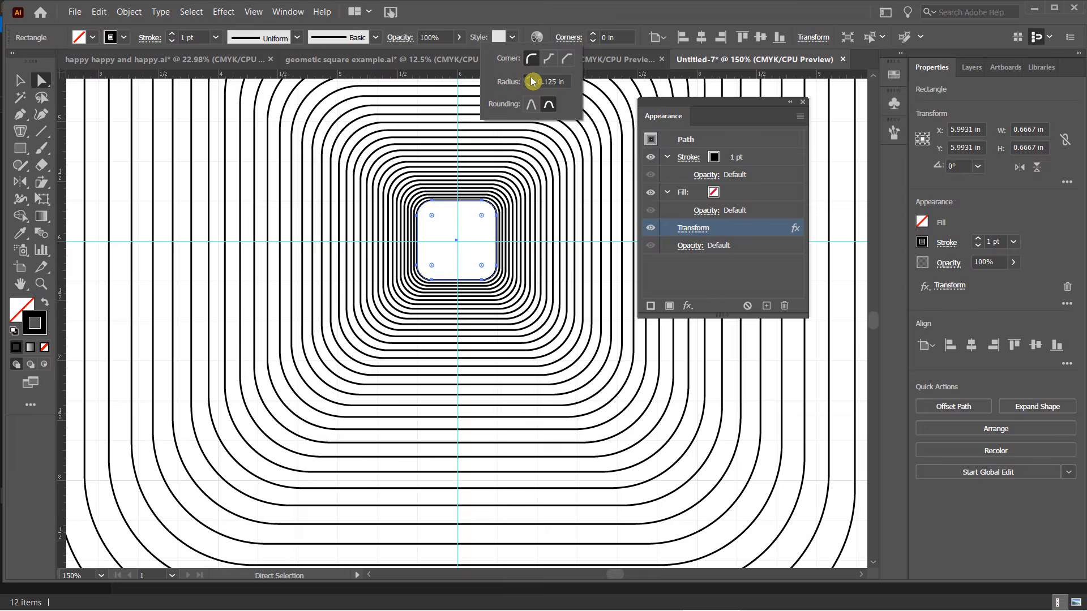
pyautogui.click(531, 86)
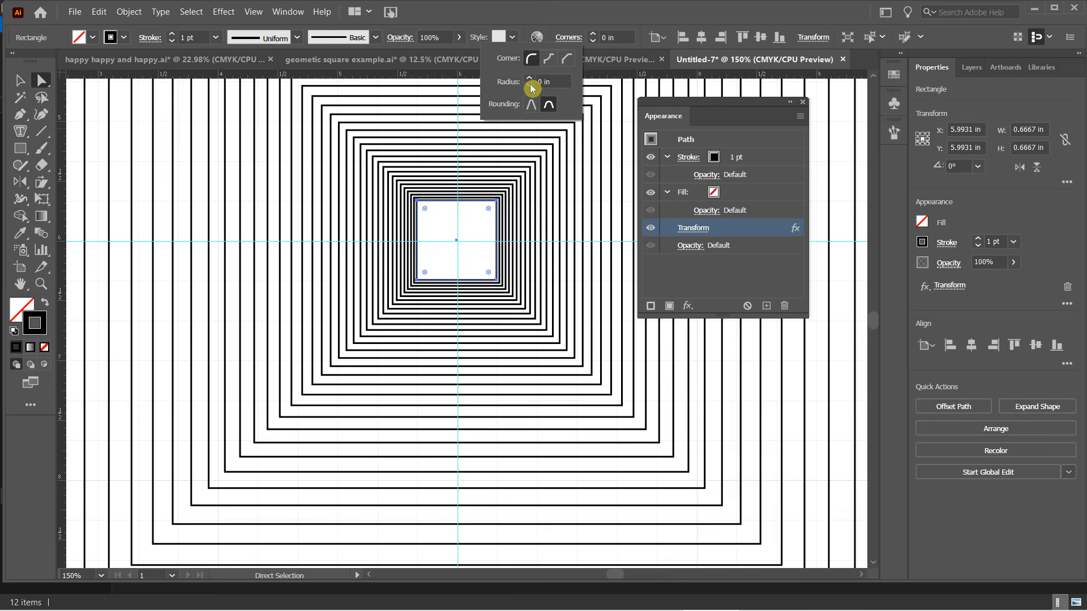
pyautogui.click(594, 37)
pyautogui.click(594, 34)
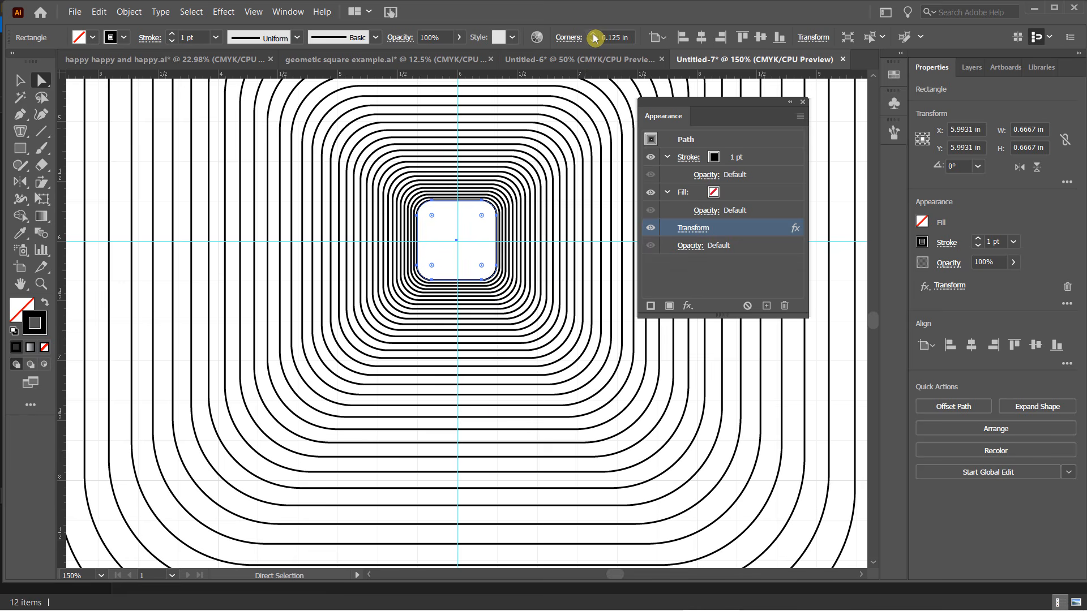
# Step: Set the central square's corner radius to 0.1 in
pyautogui.click(624, 37)
pyautogui.press('BackSpace')
pyautogui.press('BackSpace')
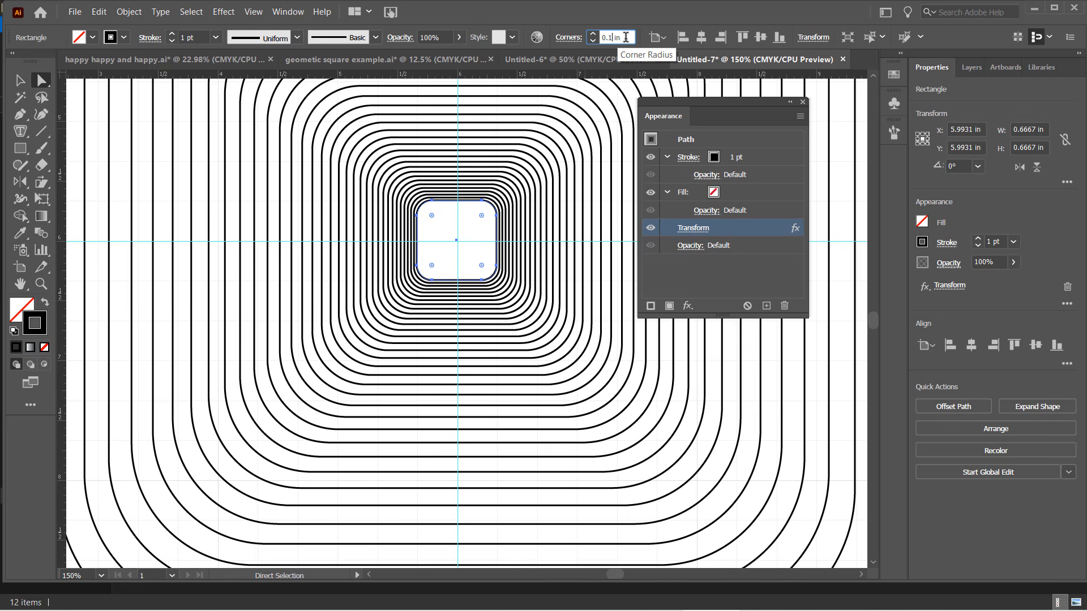
pyautogui.press('Tab')
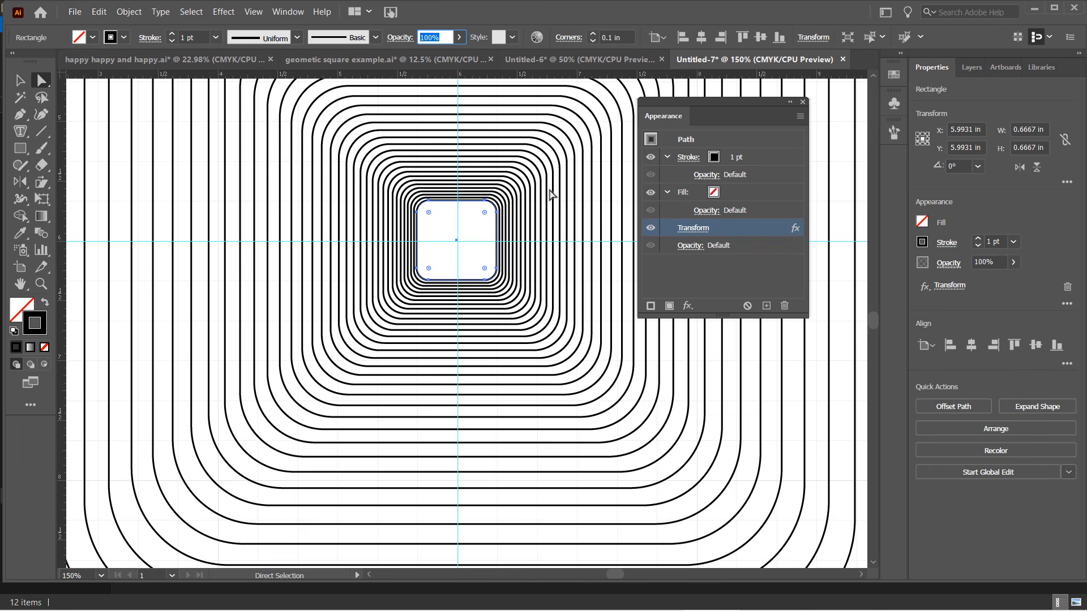
# Step: Reduce the central square's lower-left corner radius to about 0.05 in and its upper-right corner radius to about 0.01 in
pyautogui.click(429, 270)
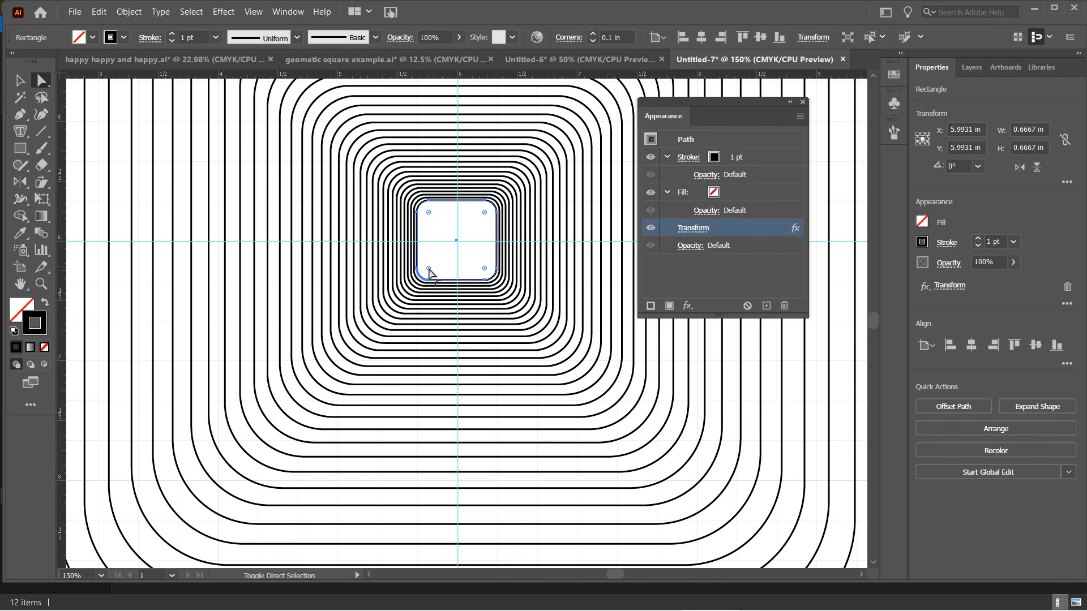
pyautogui.moveTo(429, 271); pyautogui.dragTo(425, 273)
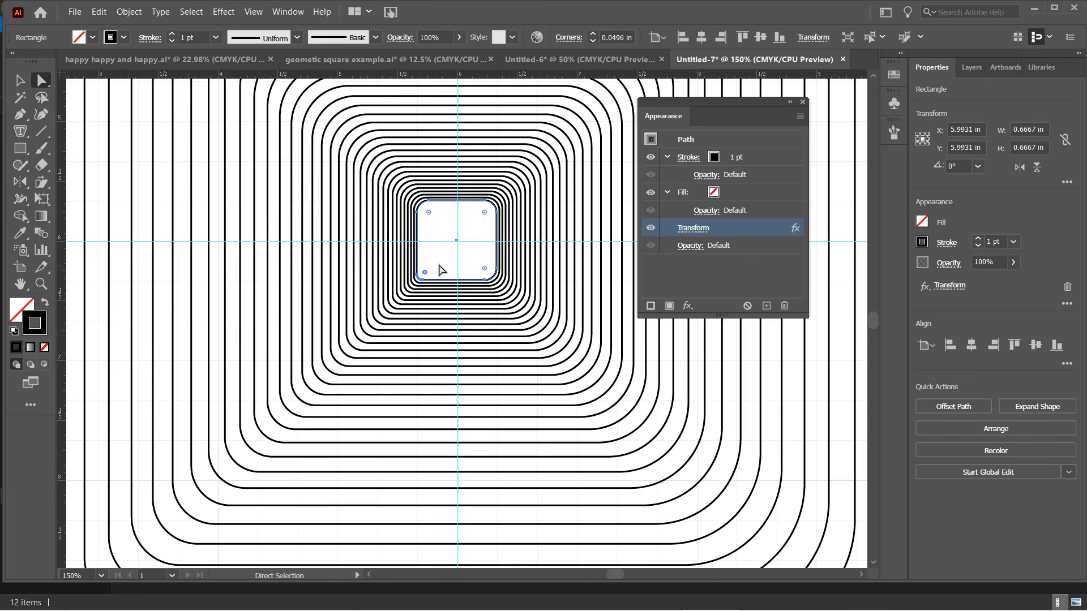
pyautogui.moveTo(485, 217); pyautogui.dragTo(489, 209)
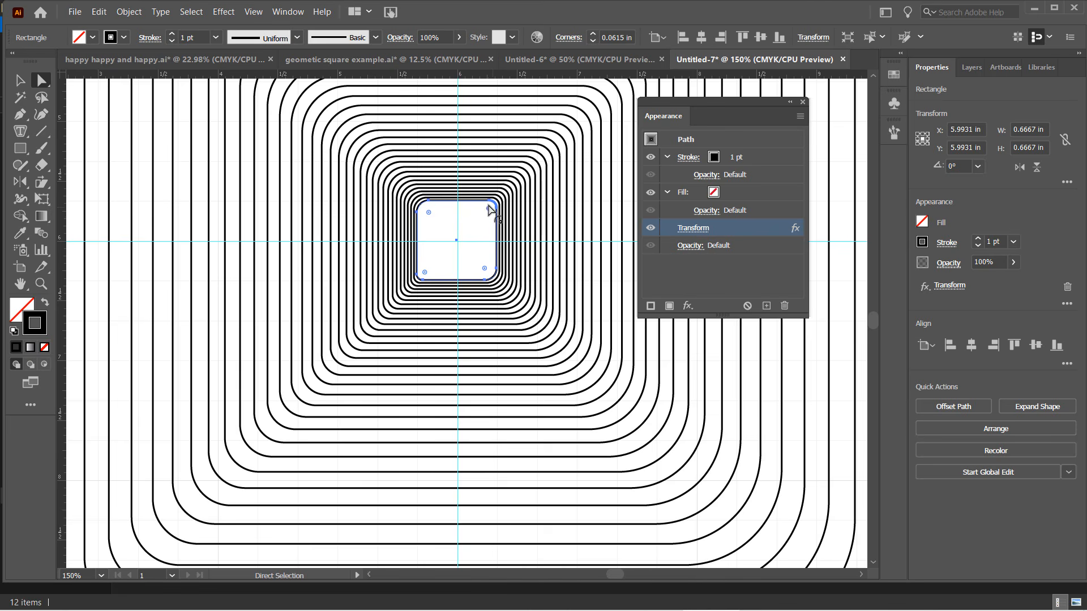
pyautogui.moveTo(490, 210)
pyautogui.mouseDown()
pyautogui.moveTo(504, 202)
pyautogui.moveTo(498, 213)
pyautogui.mouseUp()
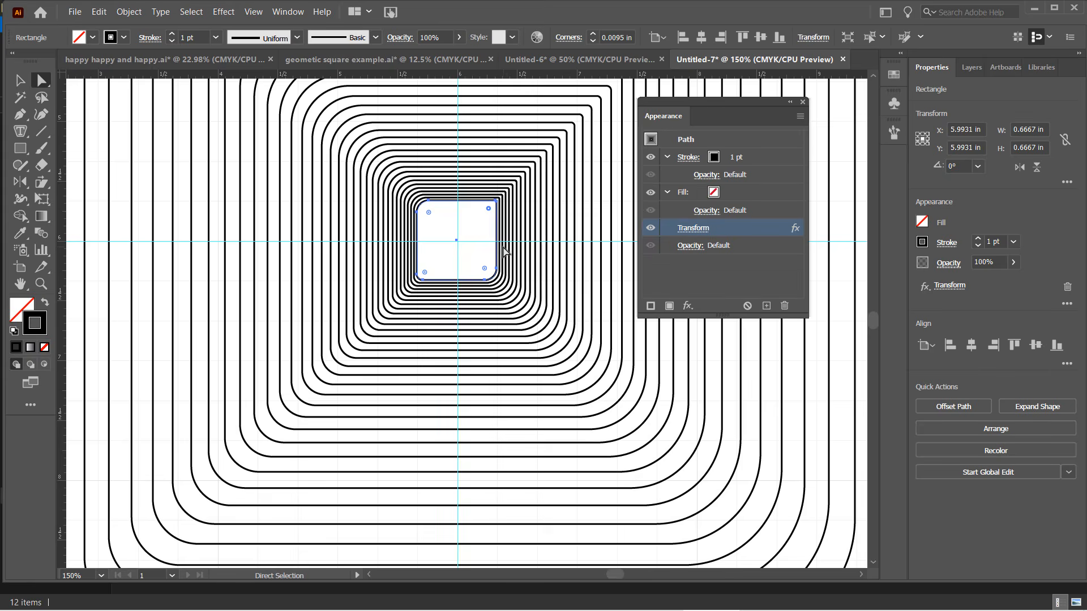
# Step: Fill the central square with the yellow-to-red gradient swatch and deselect it
pyautogui.scroll(-3, 492, 275)
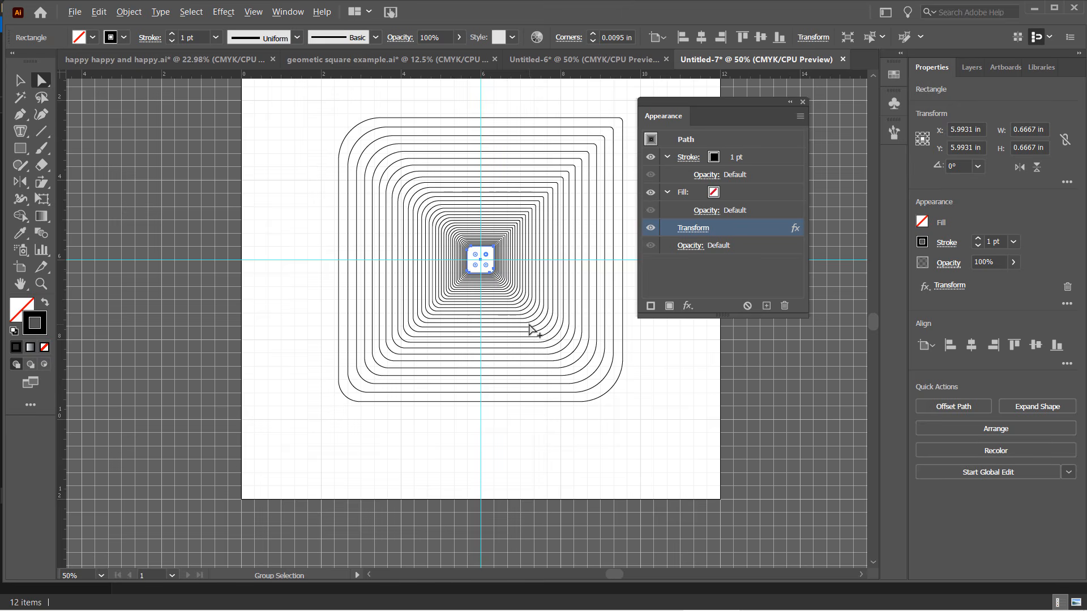
pyautogui.scroll(1, 532, 330)
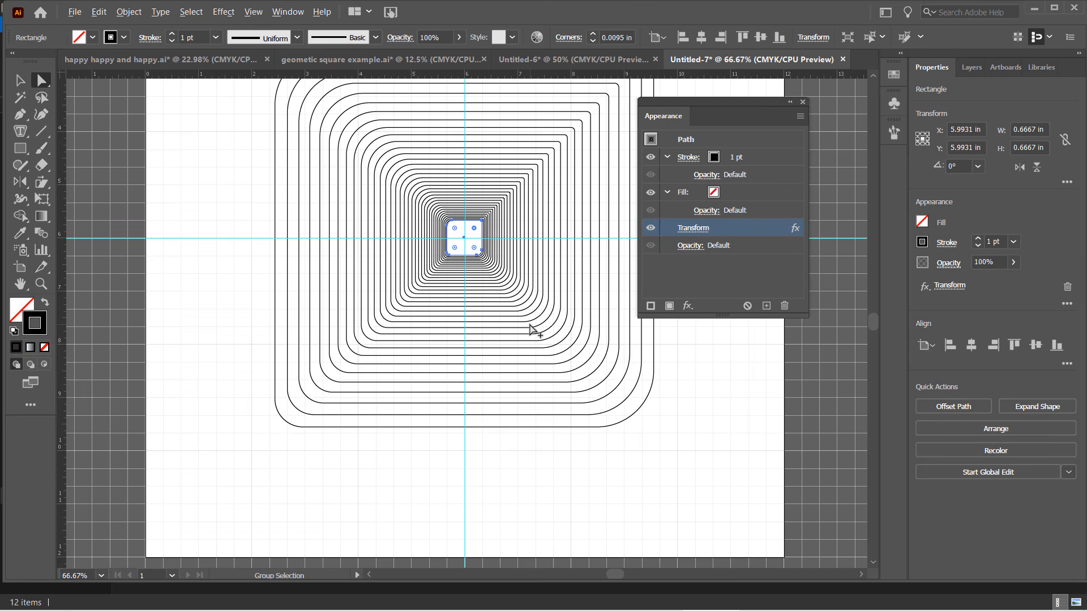
pyautogui.scroll(1, 532, 330)
pyautogui.scroll(-1, 532, 330)
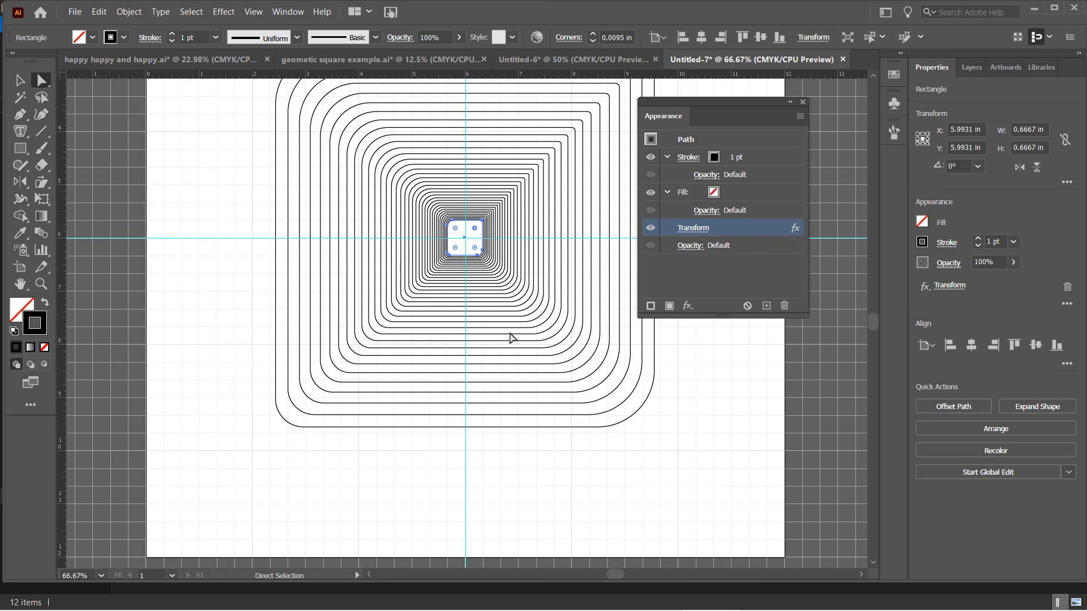
pyautogui.scroll(2, 511, 336)
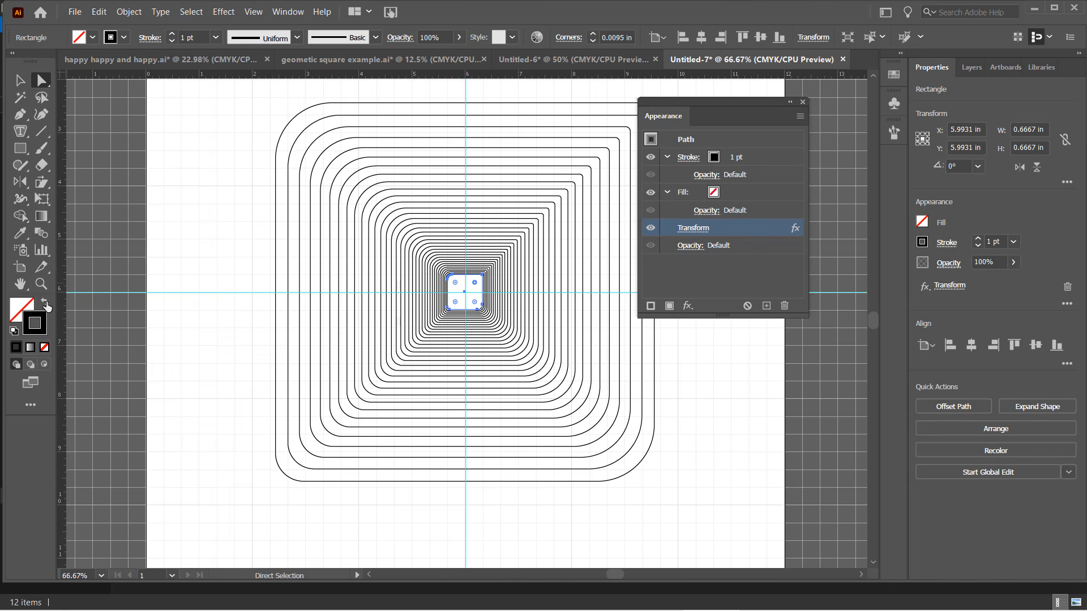
pyautogui.click(26, 311)
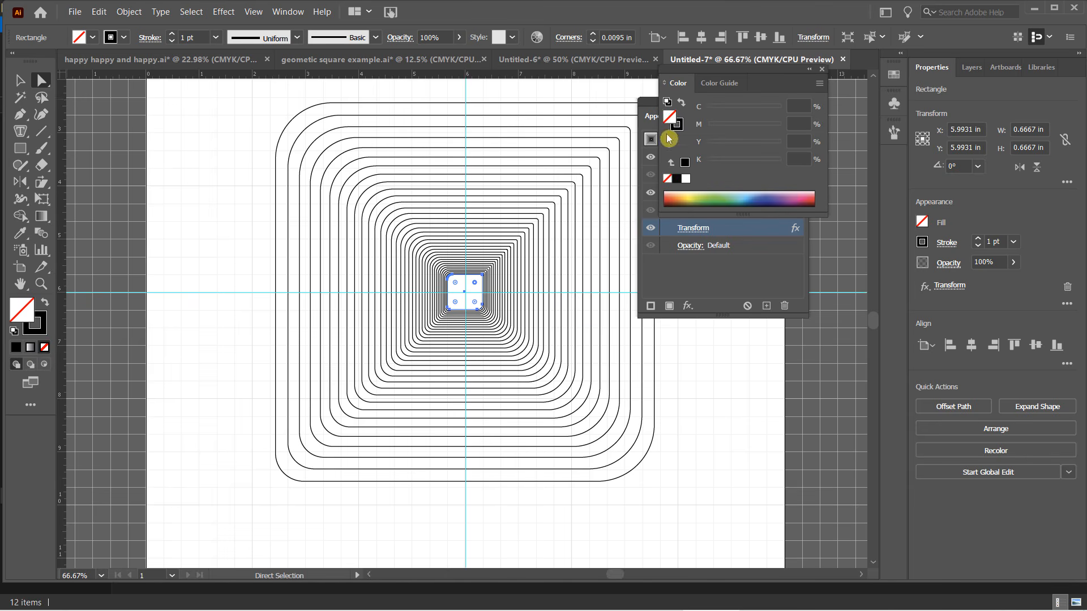
pyautogui.click(92, 38)
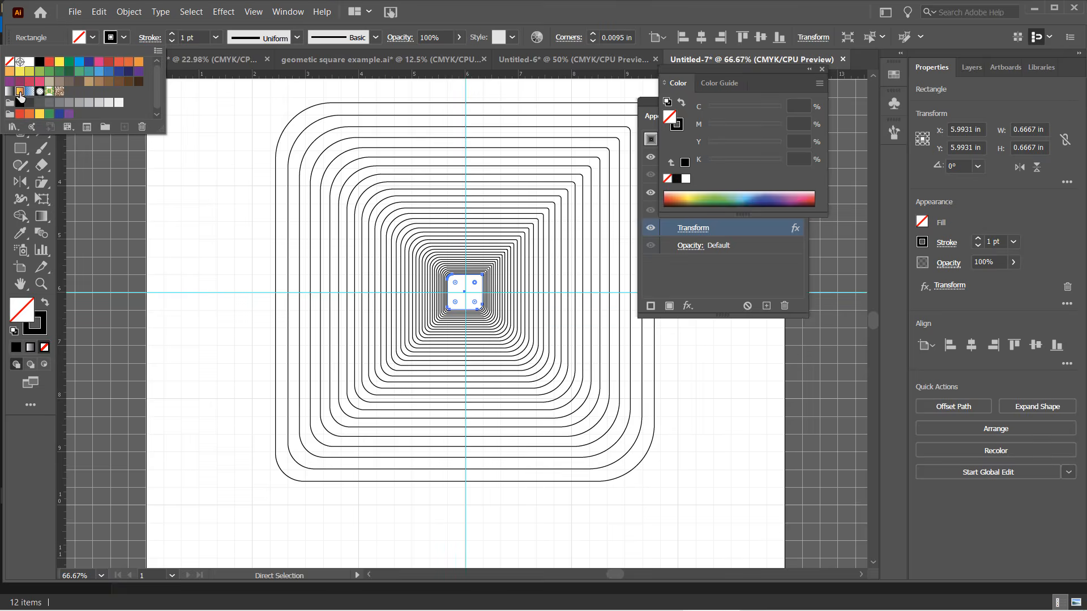
pyautogui.click(19, 93)
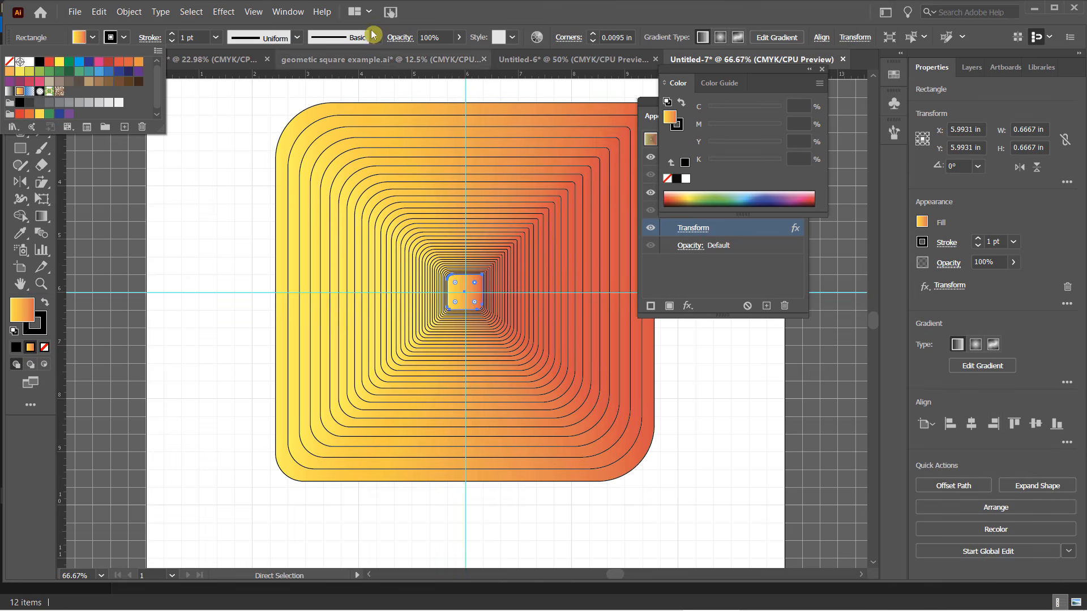
pyautogui.click(465, 10)
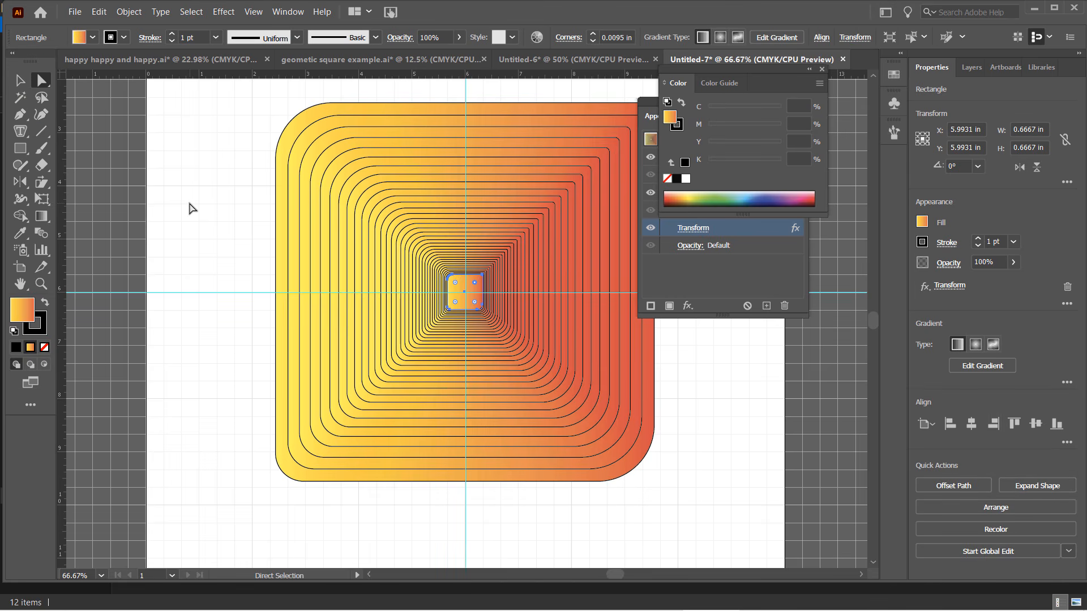
pyautogui.click(729, 392)
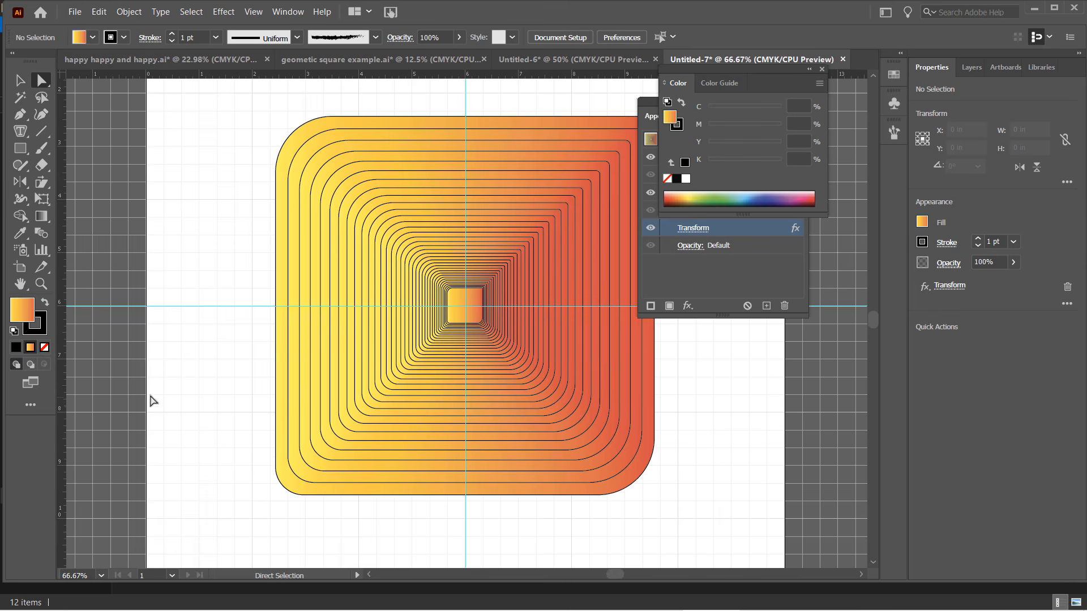
# Step: Preview the gradient design in Presentation Mode and return to the normal screen
pyautogui.click(32, 386)
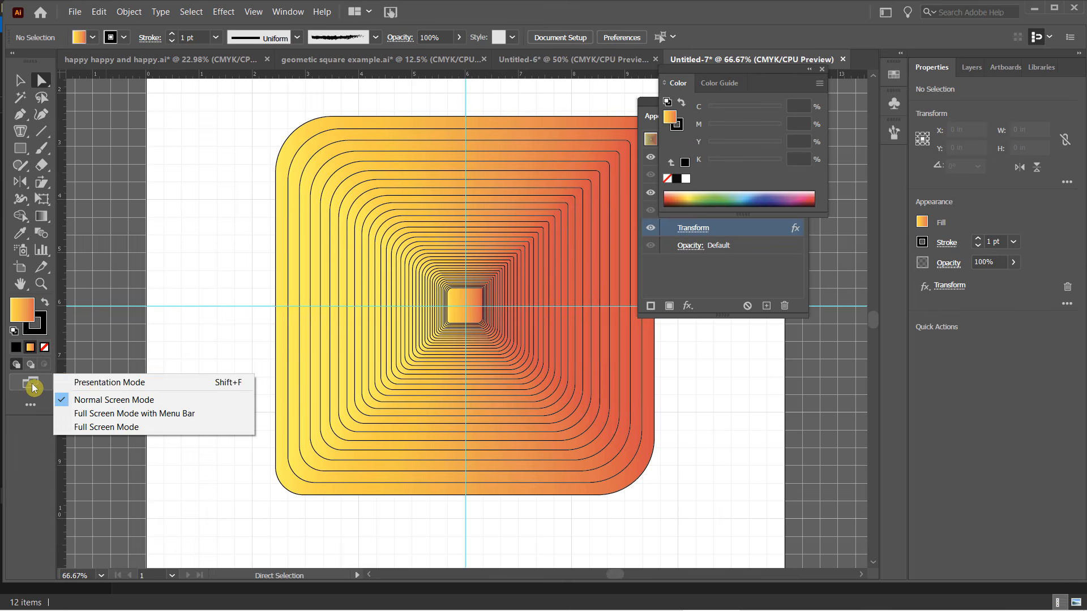
pyautogui.click(131, 385)
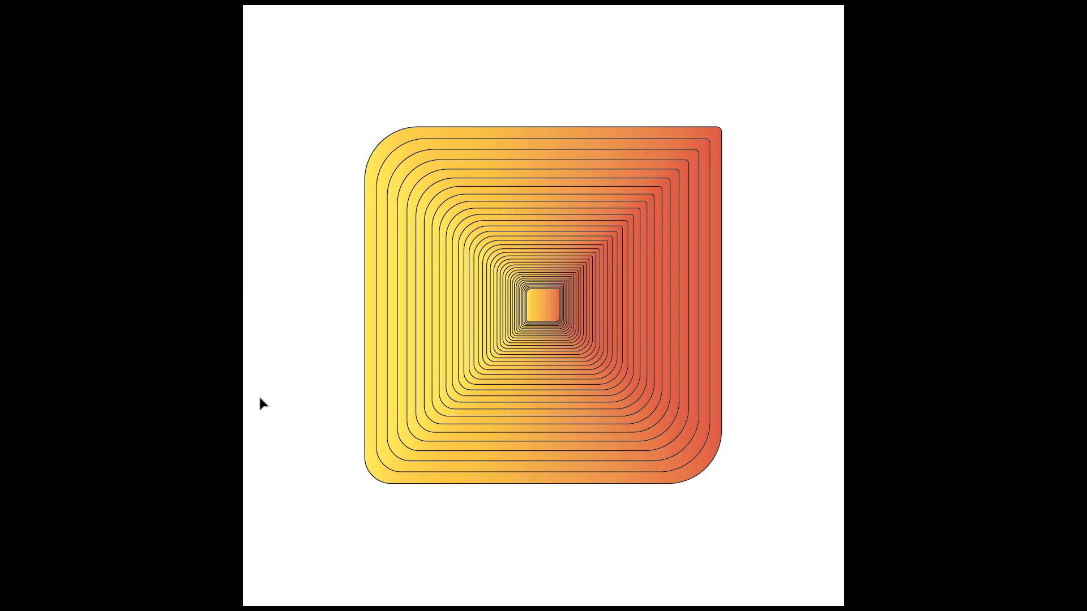
pyautogui.press('Escape')
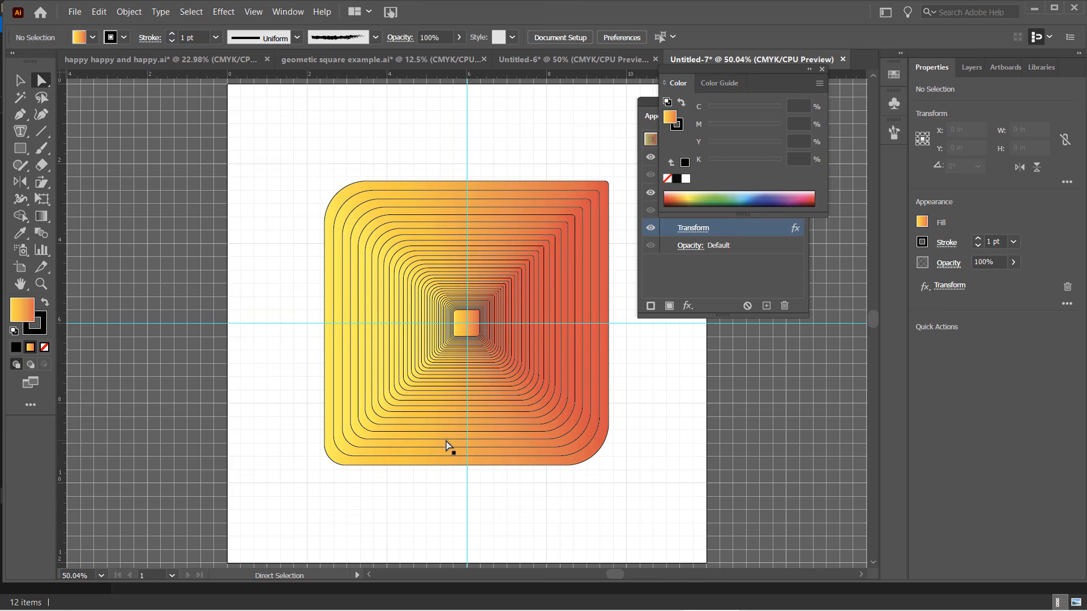
# Step: Select the central square and apply the lens-shaped width profile, tapered at both ends, to its stroke
pyautogui.scroll(1, 471, 341)
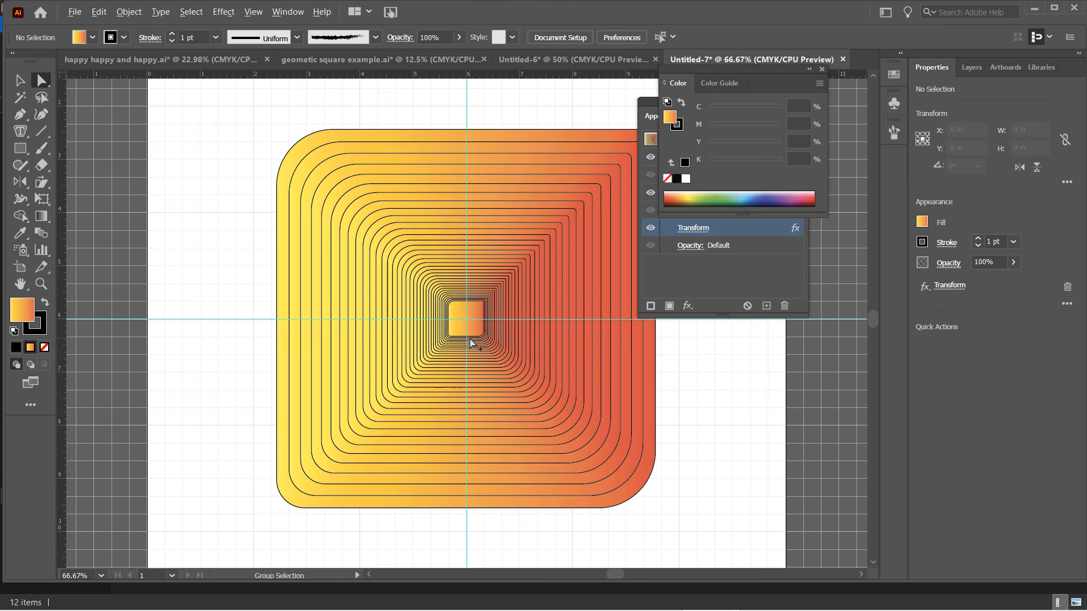
pyautogui.click(471, 339)
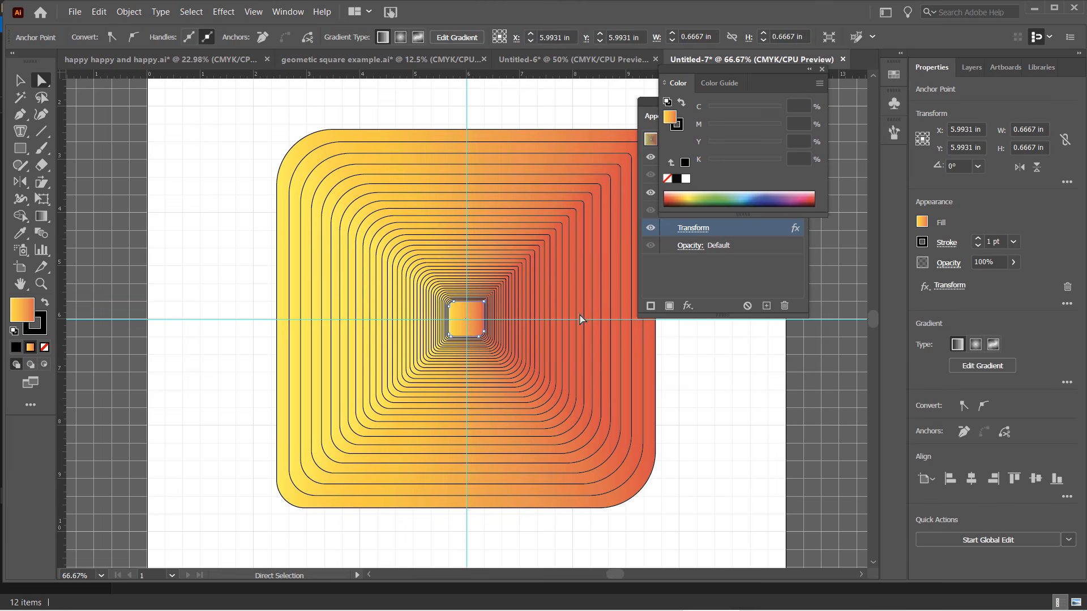
pyautogui.click(20, 81)
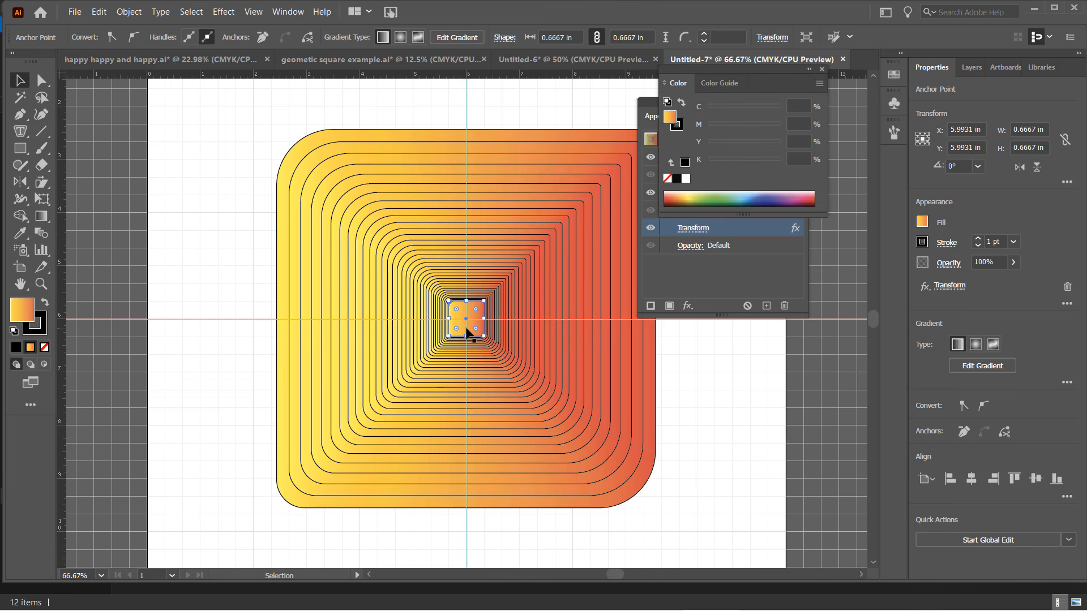
pyautogui.scroll(1, 474, 329)
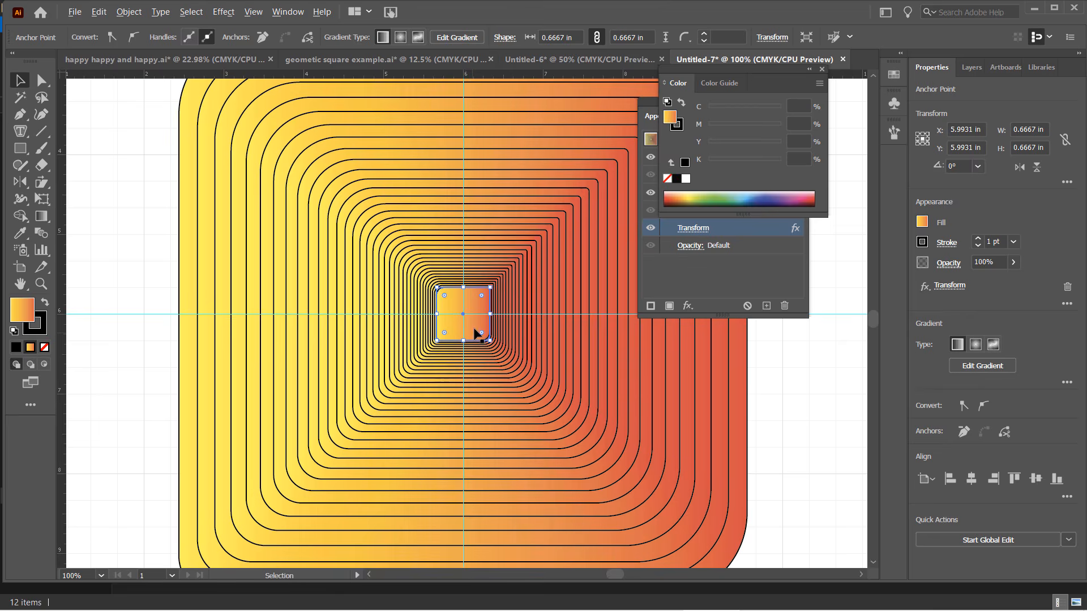
pyautogui.click(475, 343)
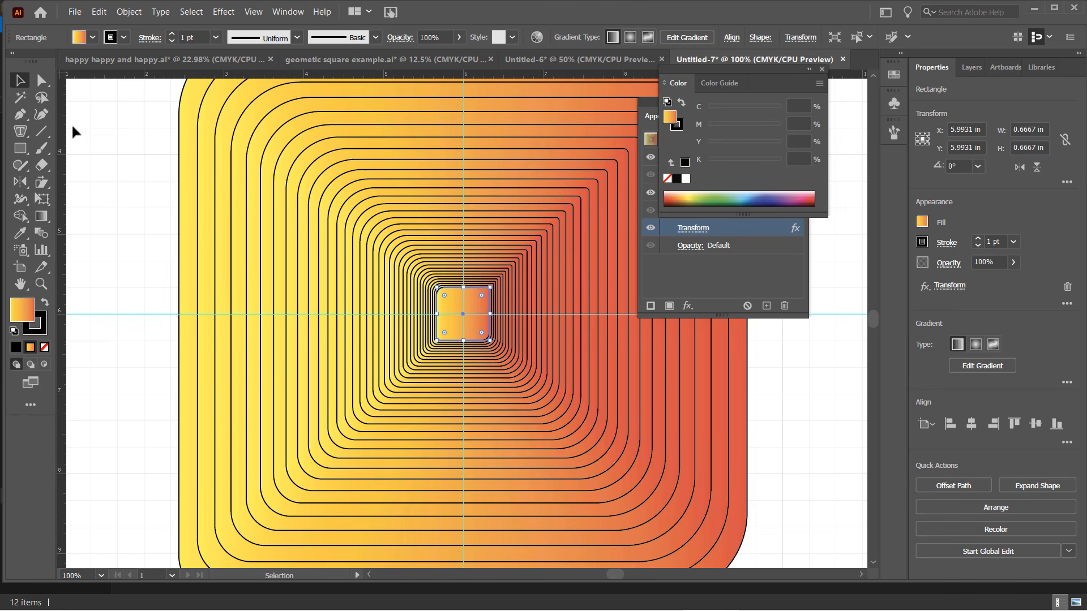
pyautogui.click(296, 39)
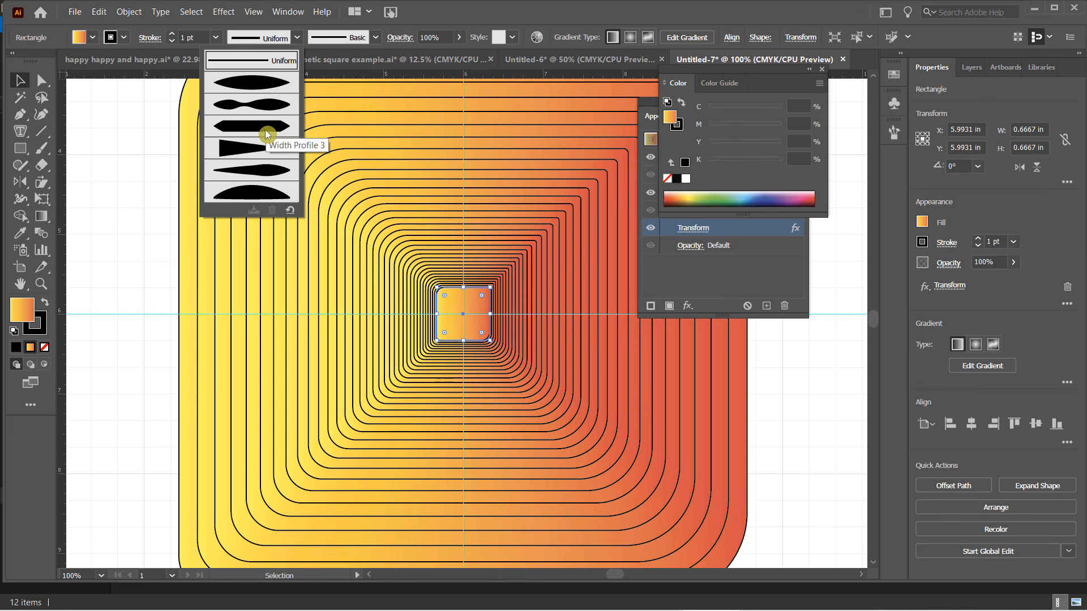
pyautogui.click(251, 88)
pyautogui.scroll(-1, 346, 292)
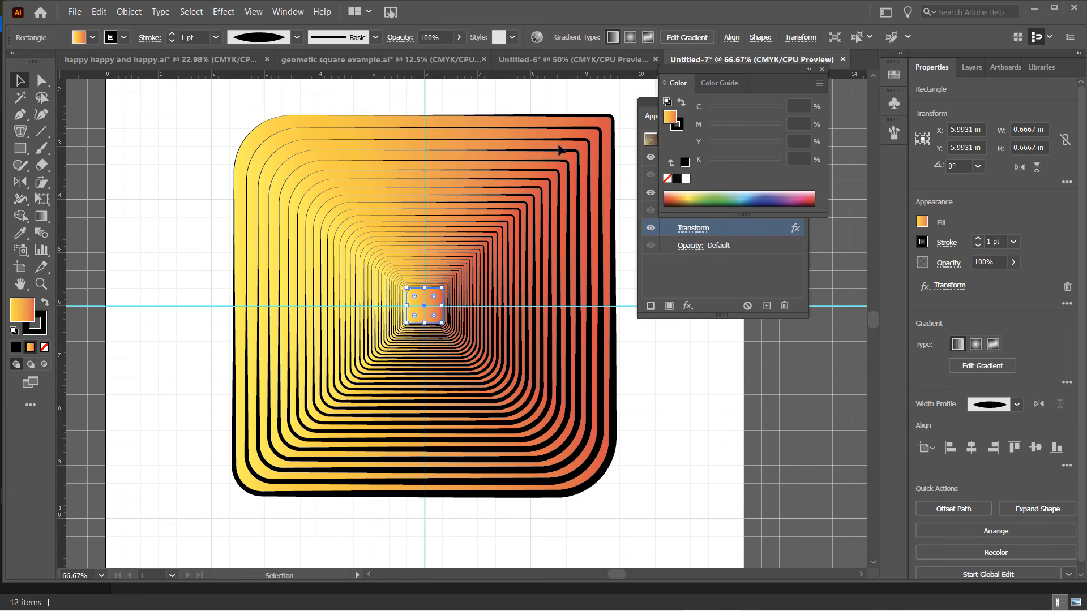
# Step: Change the central square's stroke to the slender teardrop-shaped width profile and deselect it
pyautogui.click(293, 40)
pyautogui.click(266, 172)
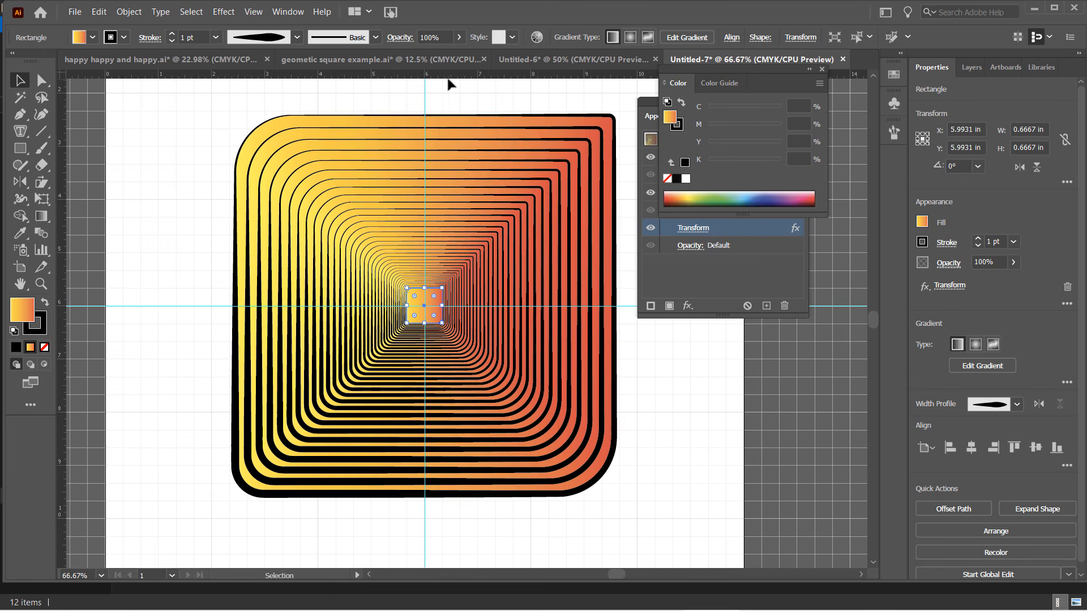
pyautogui.click(200, 239)
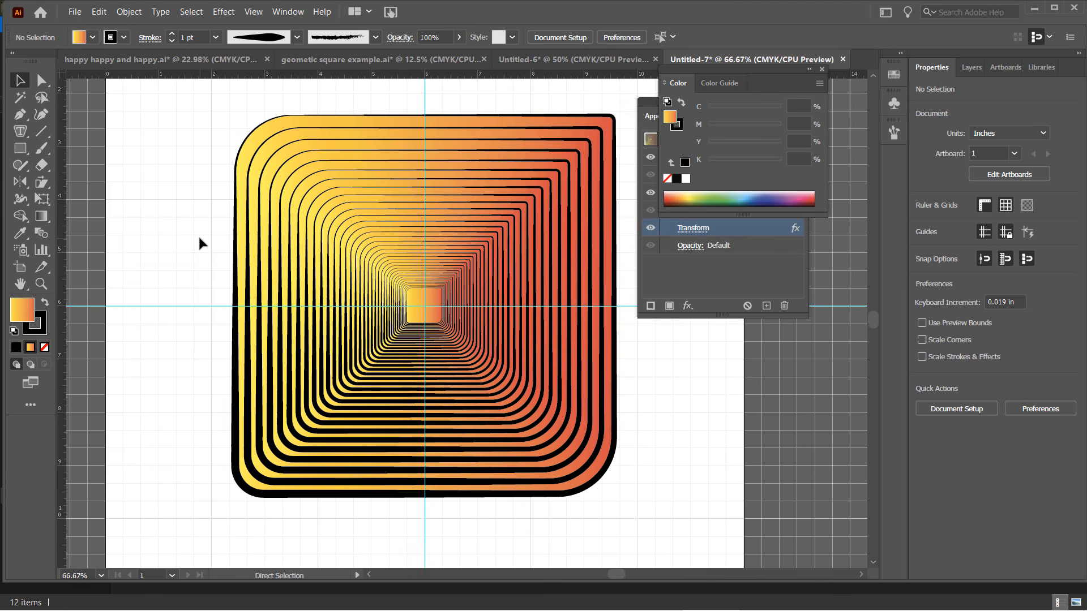
# Step: Hide and show the grid and guides to view the design without them
pyautogui.hotkey('ctrl', "'")
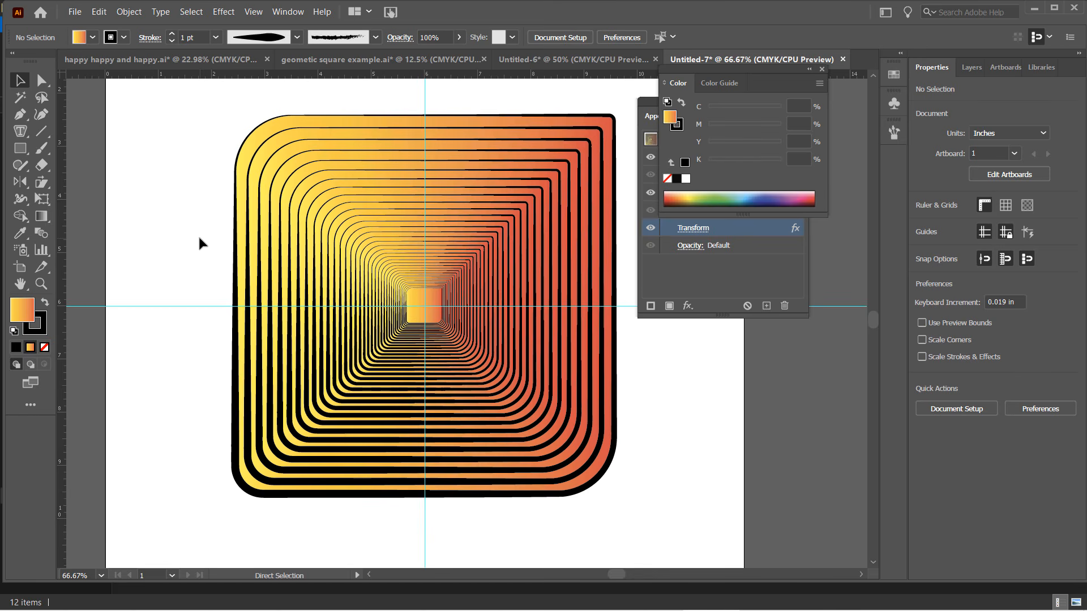
pyautogui.hotkey('ctrl', ';')
pyautogui.hotkey('ctrl', "'")
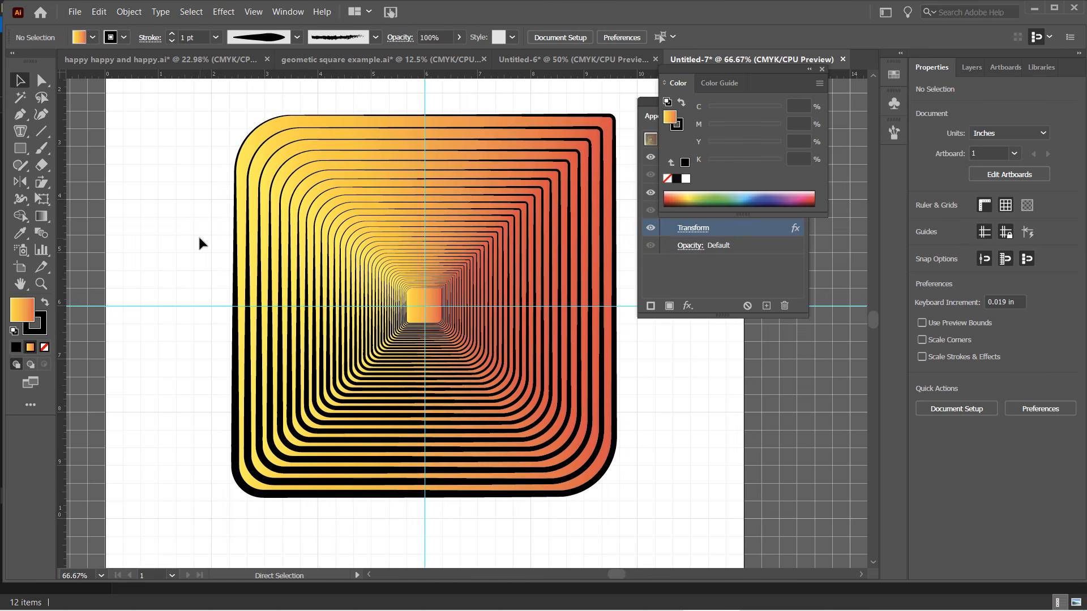
pyautogui.hotkey('ctrl', "'")
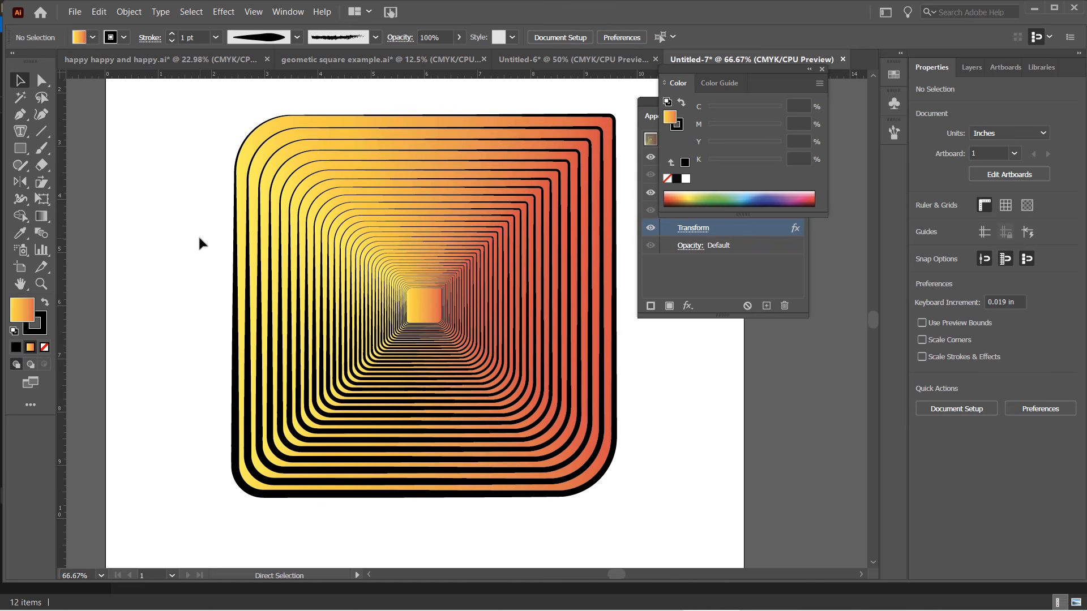
pyautogui.hotkey('ctrl', "'")
pyautogui.hotkey('ctrl', ';')
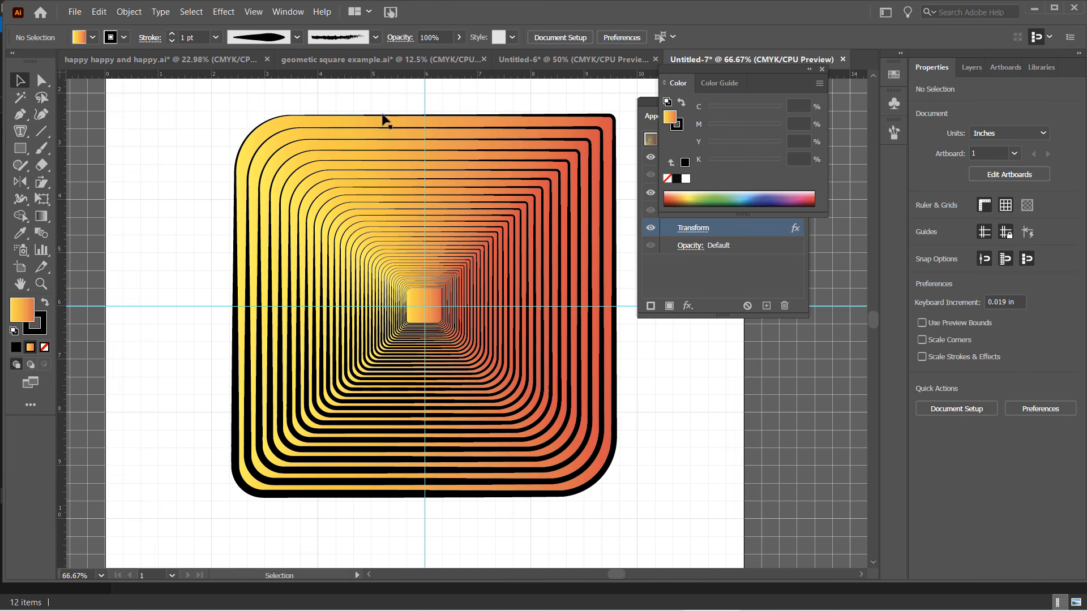
# Step: Try the rough charcoal-like brush and the Mop brush on the central square's stroke, and return it to the Basic brush
pyautogui.click(417, 316)
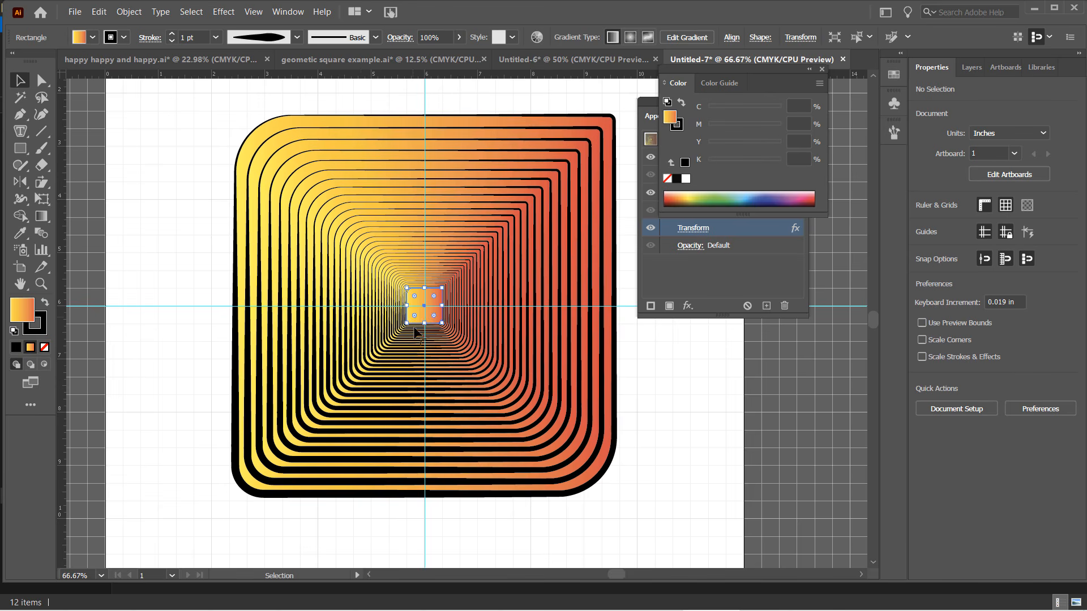
pyautogui.click(375, 37)
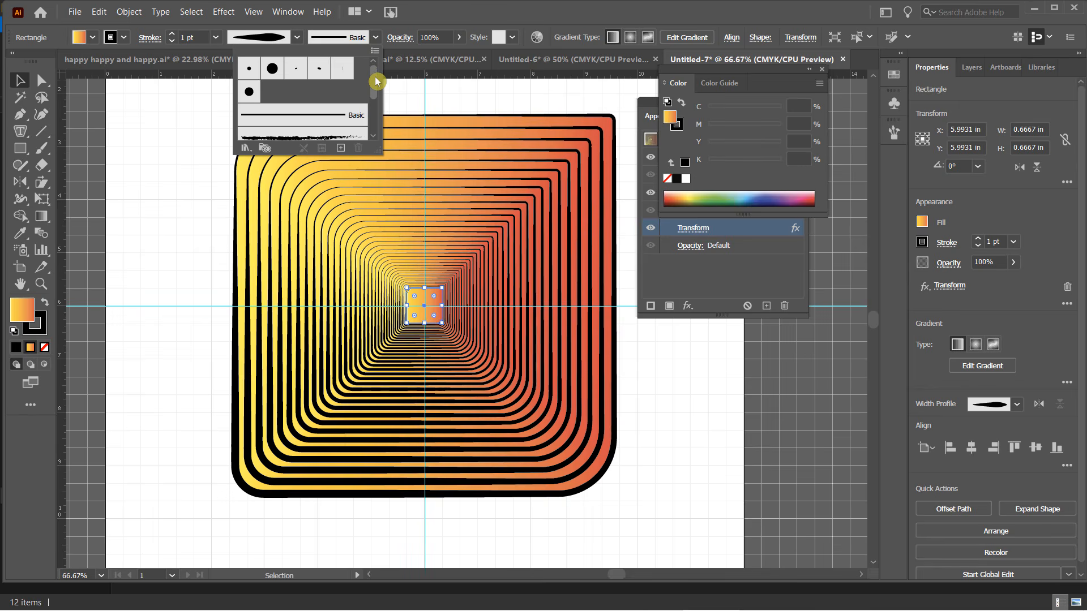
pyautogui.moveTo(375, 81); pyautogui.dragTo(374, 96)
pyautogui.click(316, 102)
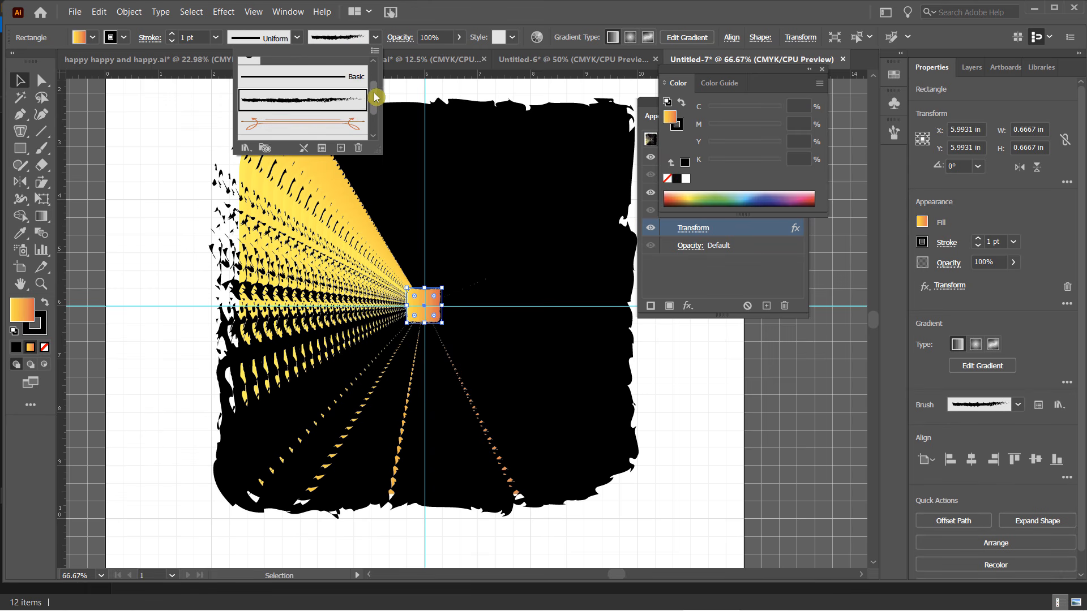
pyautogui.moveTo(381, 87)
pyautogui.mouseDown()
pyautogui.moveTo(378, 73)
pyautogui.moveTo(379, 118)
pyautogui.mouseUp()
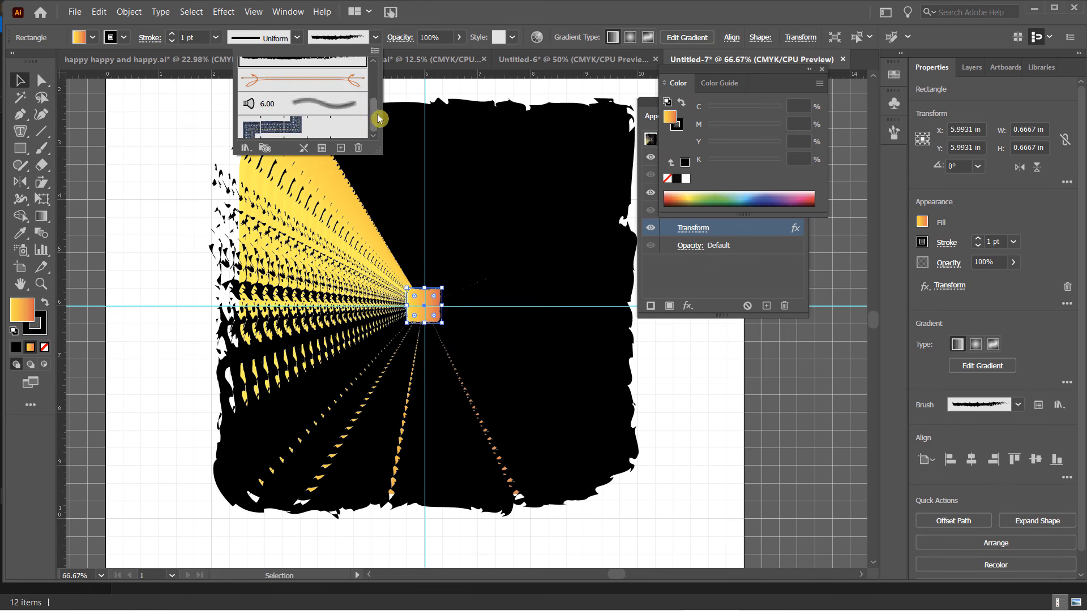
pyautogui.click(347, 107)
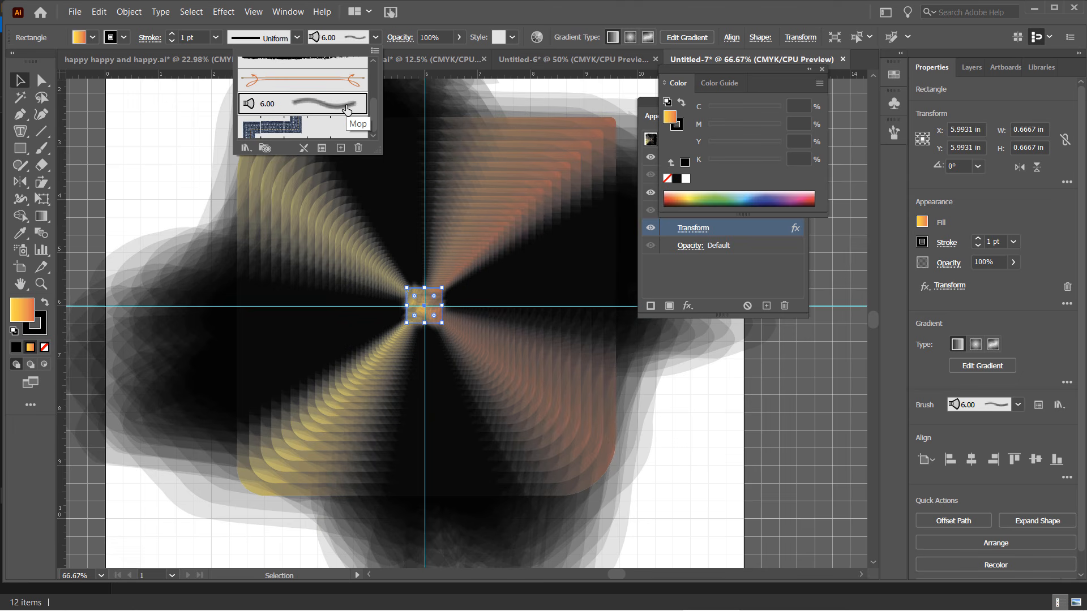
pyautogui.moveTo(376, 106); pyautogui.dragTo(371, 68)
pyautogui.click(315, 119)
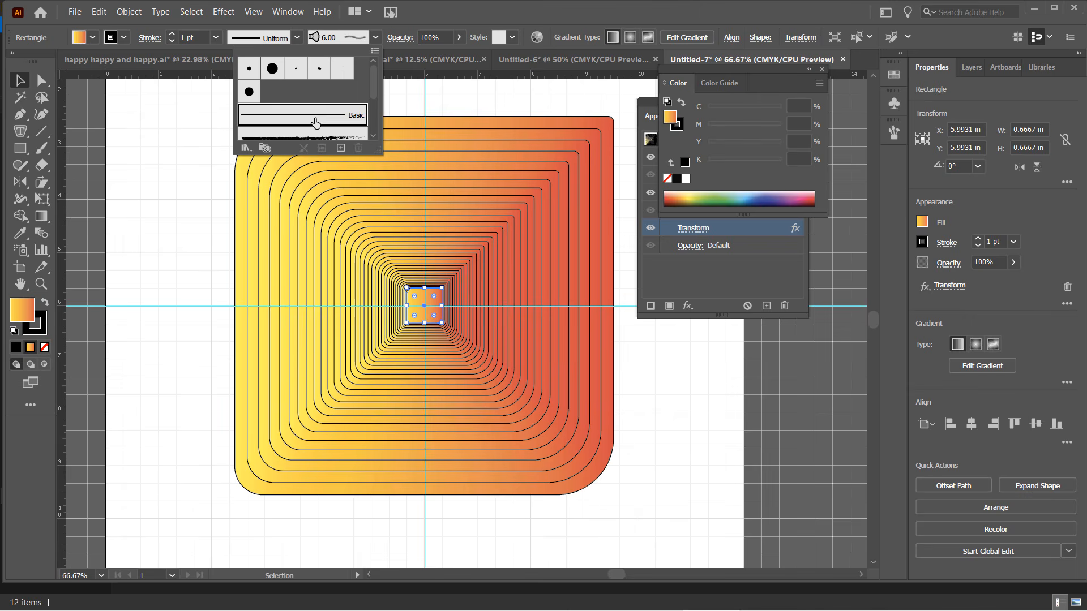
# Step: Apply the lens-shaped width profile to the central square's stroke, and move the Color panel clear of the Appearance panel
pyautogui.click(299, 38)
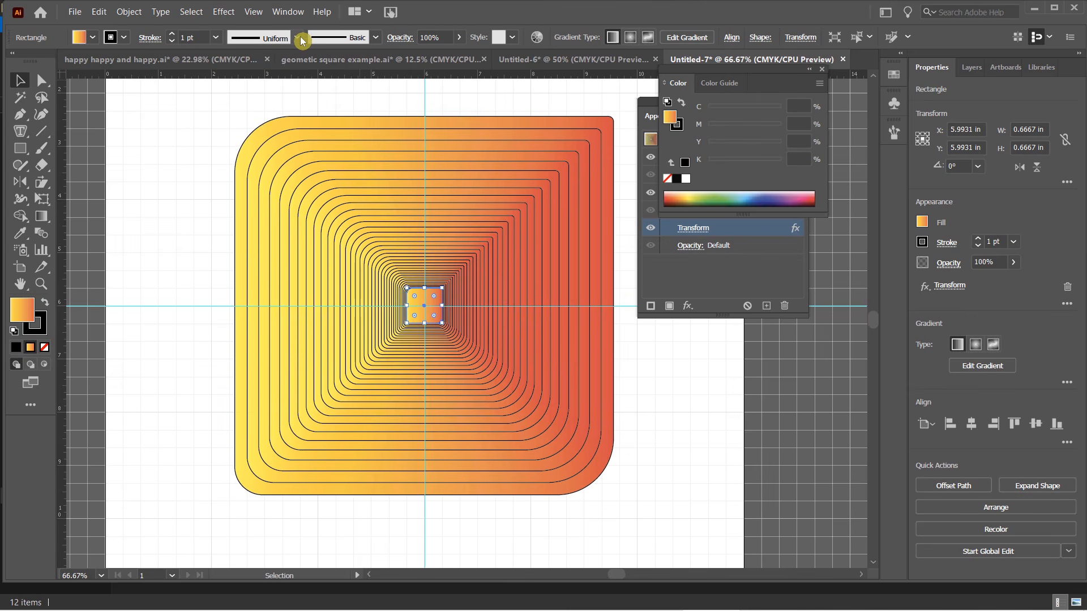
pyautogui.click(300, 38)
pyautogui.click(251, 83)
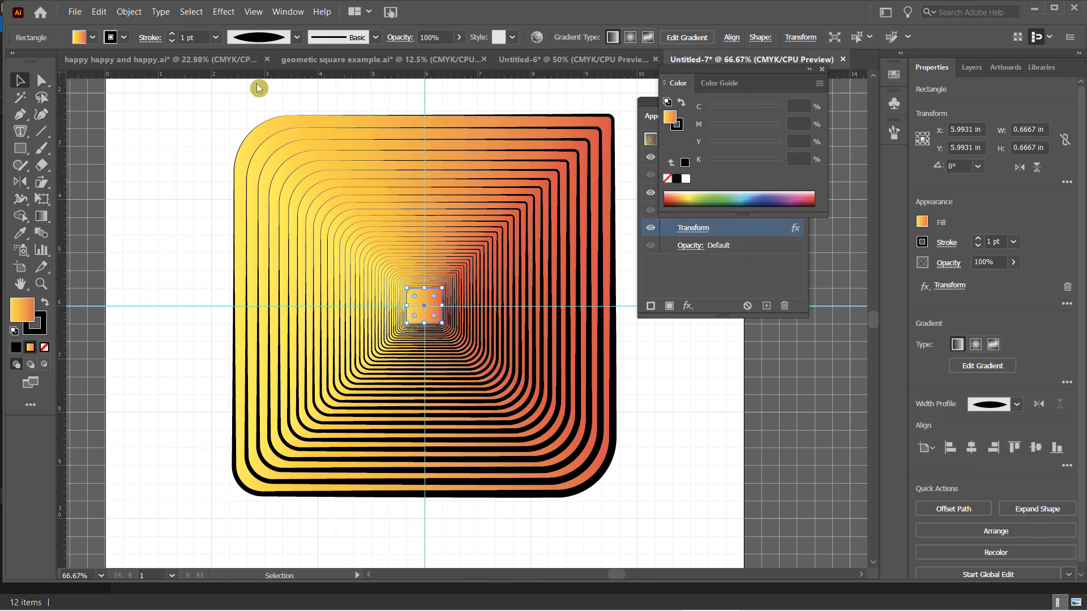
pyautogui.click(188, 124)
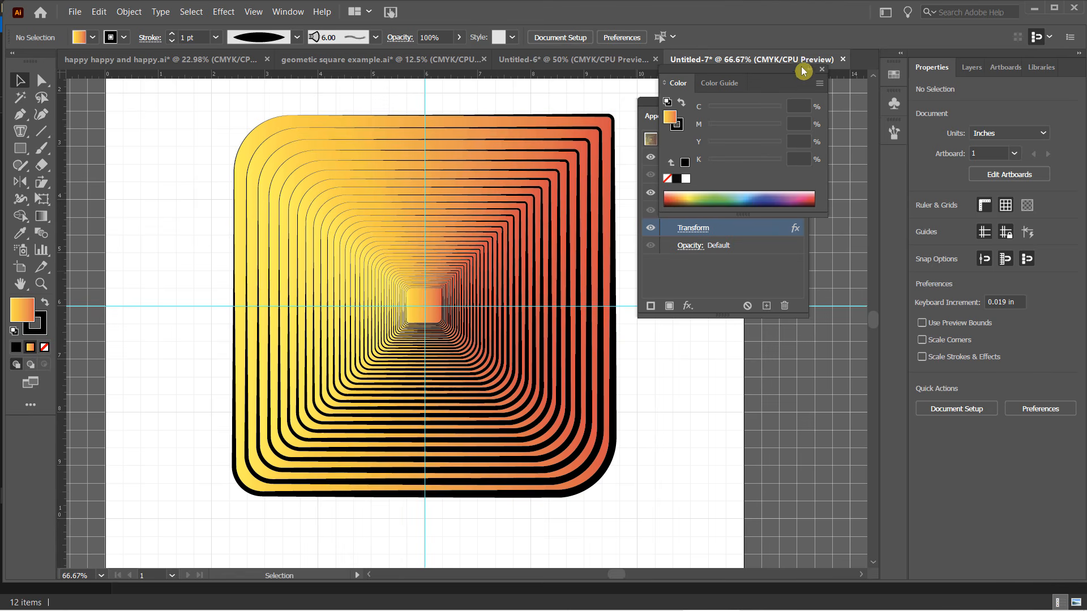
pyautogui.moveTo(793, 75); pyautogui.dragTo(789, 381)
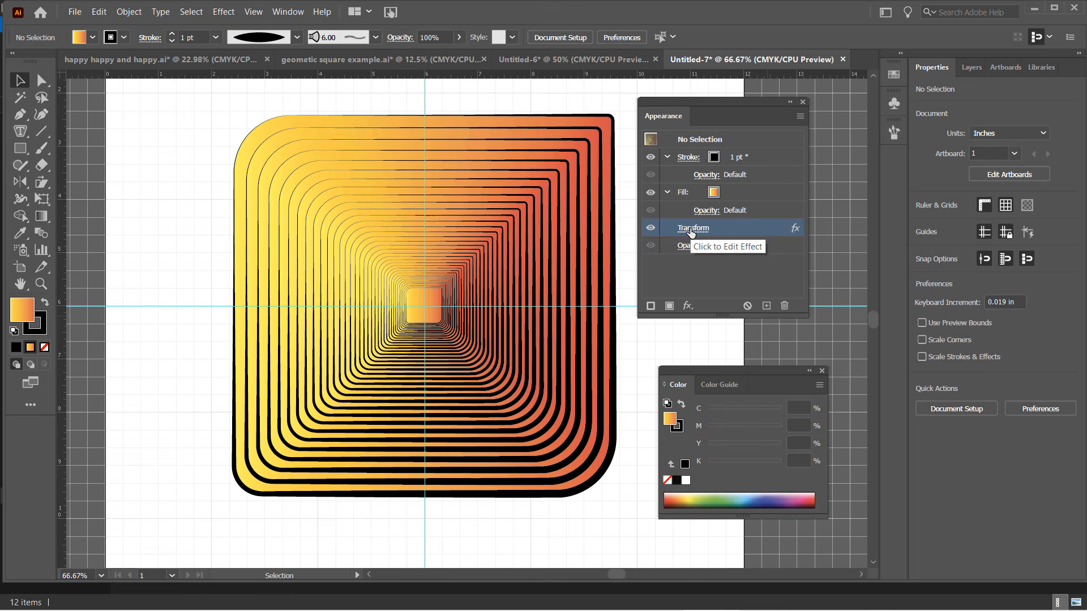
pyautogui.click(692, 228)
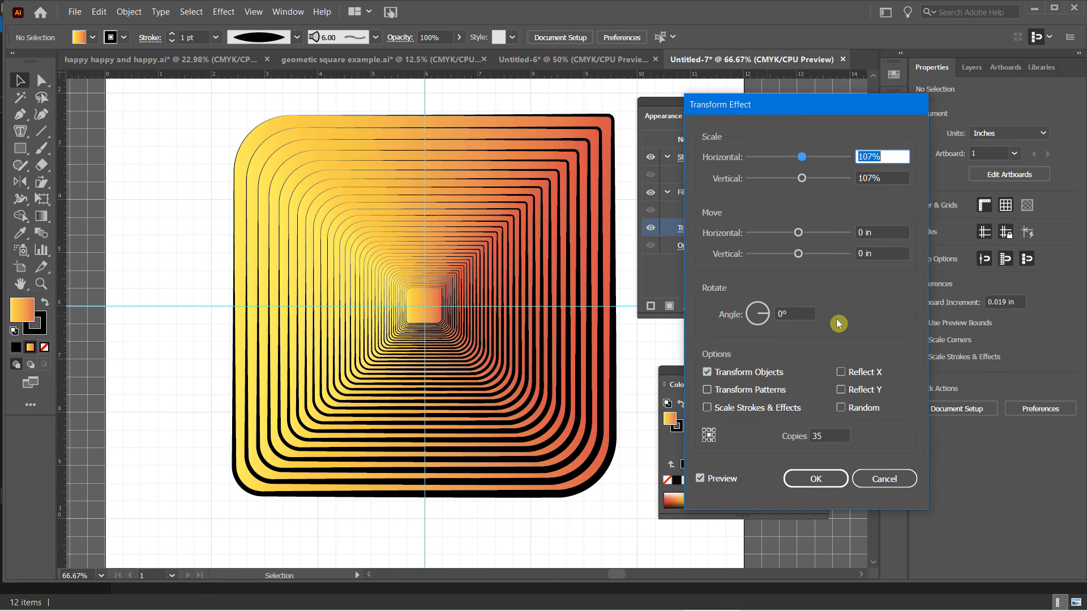
pyautogui.click(827, 435)
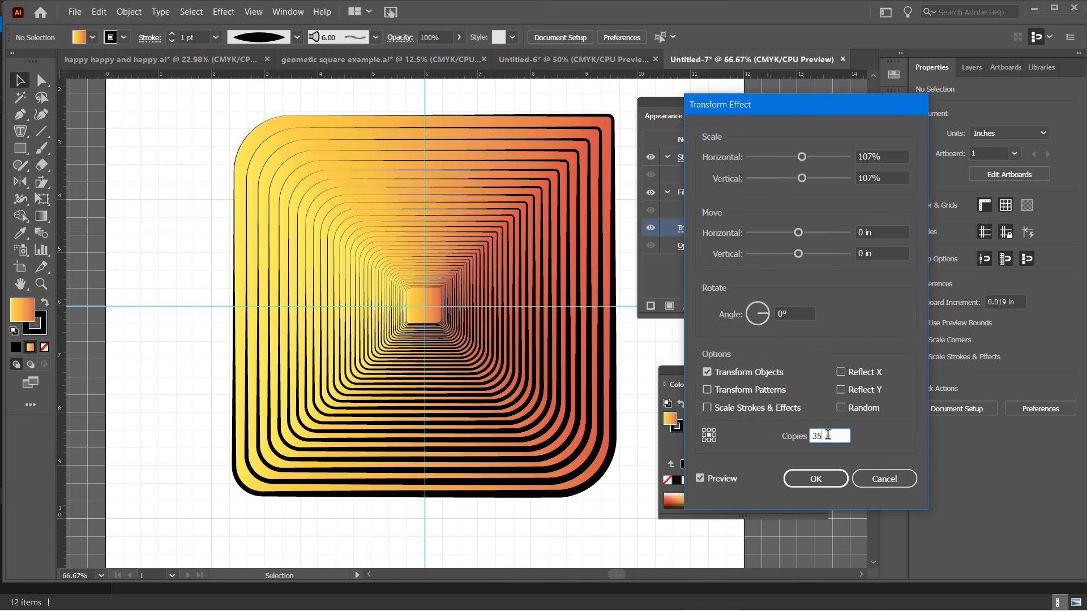
pyautogui.press('Up')
pyautogui.press('Up')
pyautogui.click(888, 477)
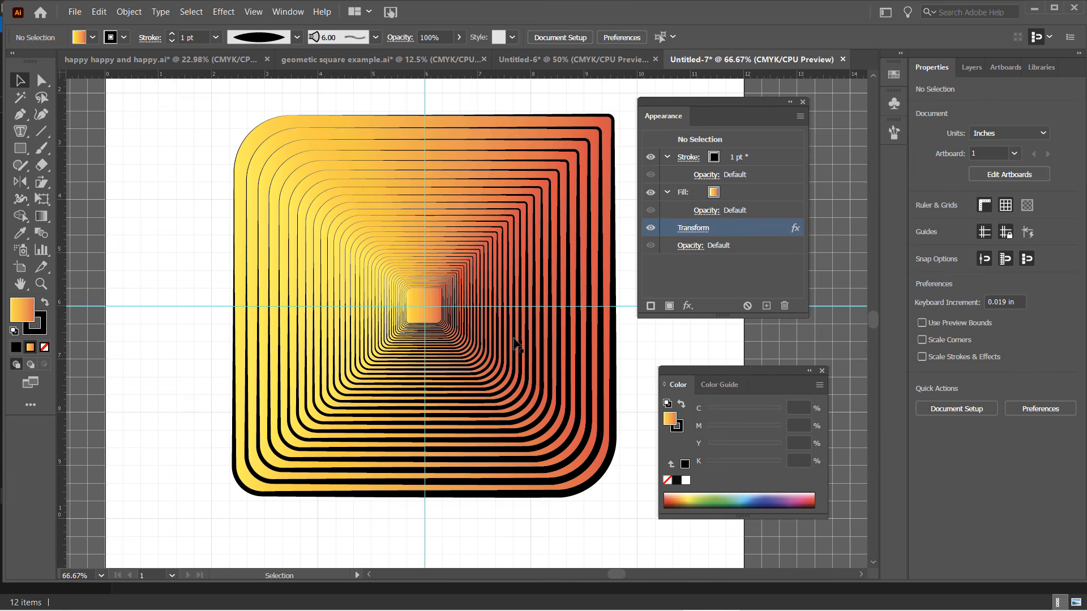
# Step: Set the number of copies in the central square's existing Transform effect to 39
pyautogui.click(436, 318)
pyautogui.click(710, 233)
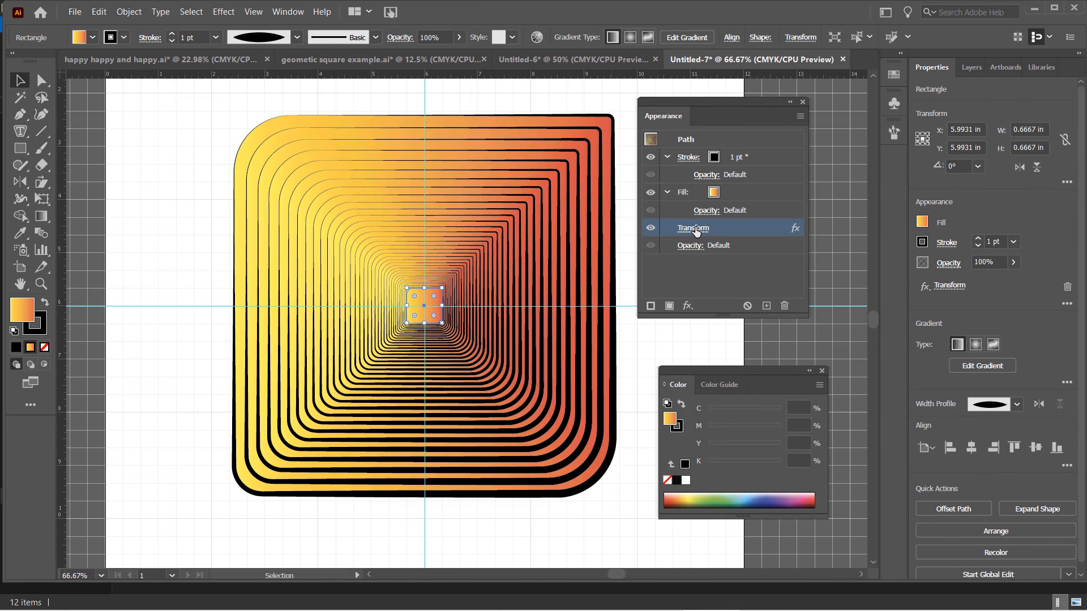
pyautogui.click(830, 436)
pyautogui.press('Up')
pyautogui.press('Up')
pyautogui.press('Up')
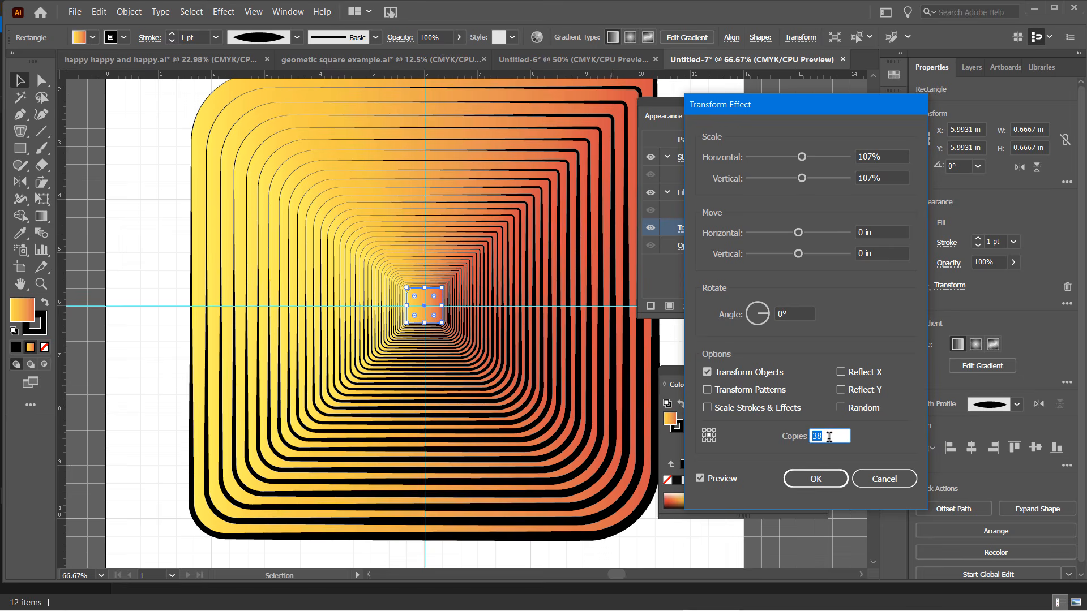
pyautogui.press('Up')
pyautogui.click(819, 478)
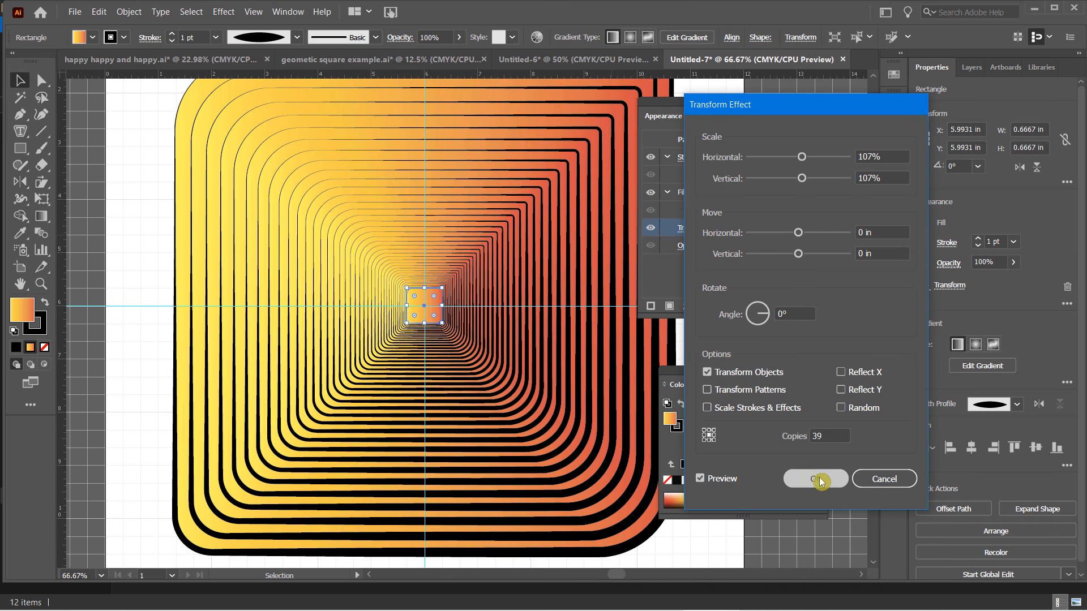
# Step: Deselect the artwork and hide the guides and grid
pyautogui.click(148, 178)
pyautogui.hotkey('ctrl', '-')
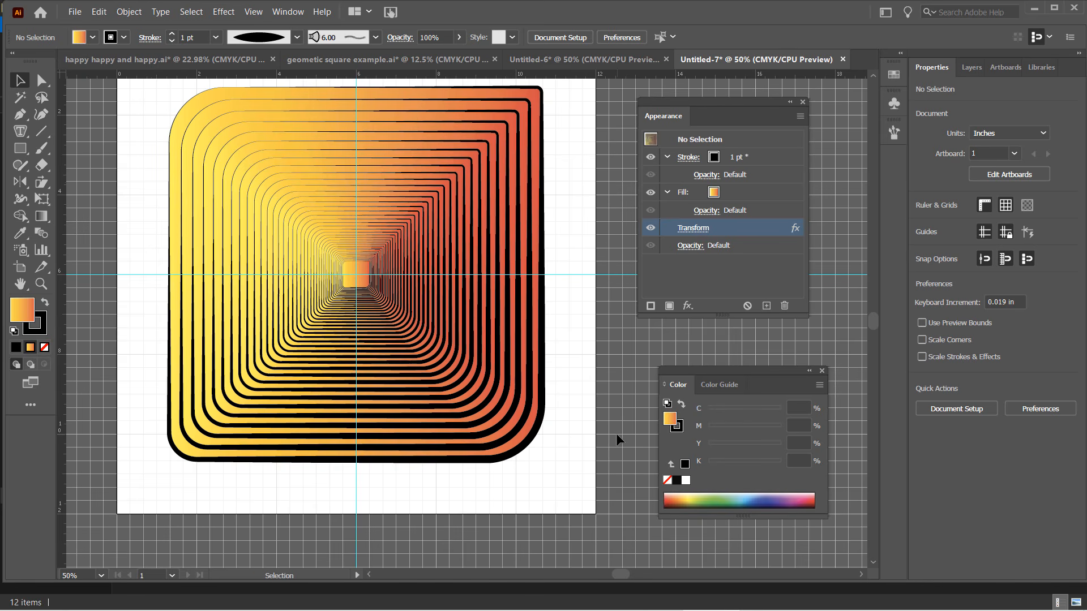
pyautogui.hotkey('ctrl', ';')
pyautogui.hotkey('ctrl', "'")
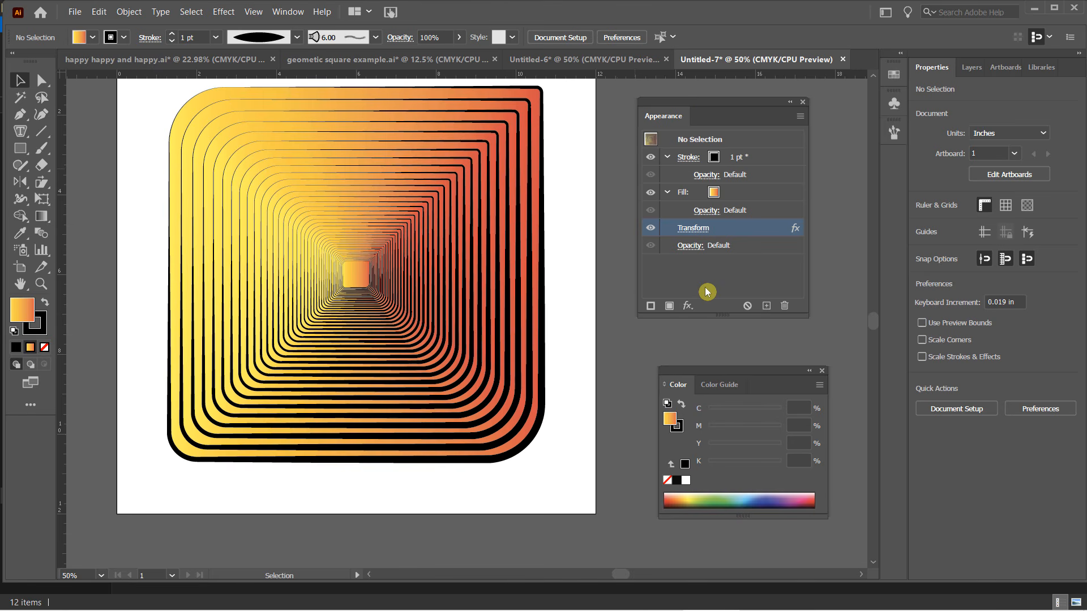
pyautogui.click(687, 306)
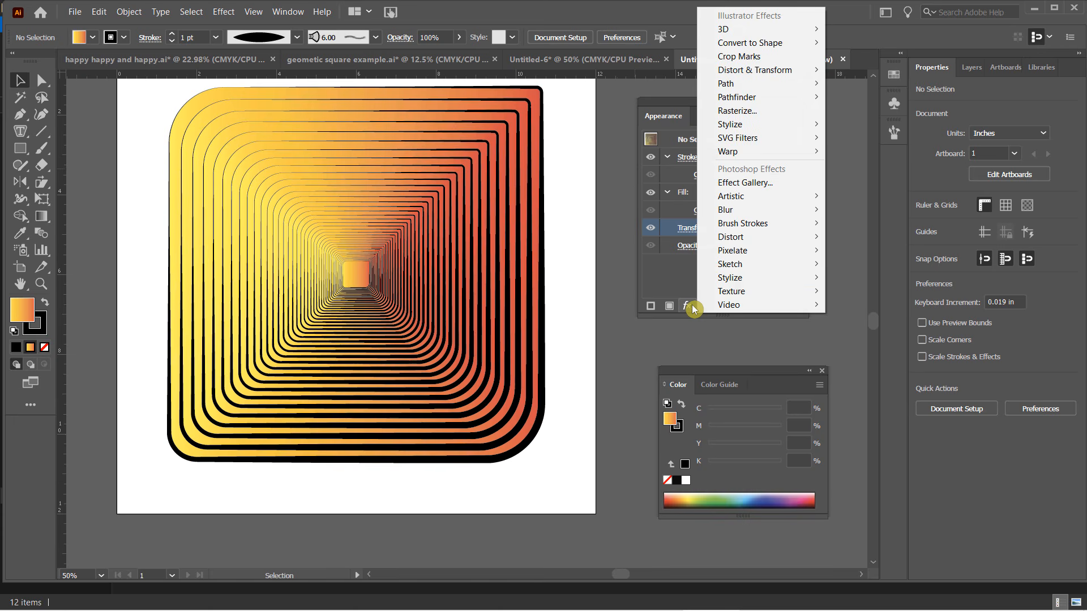
pyautogui.moveTo(781, 70)
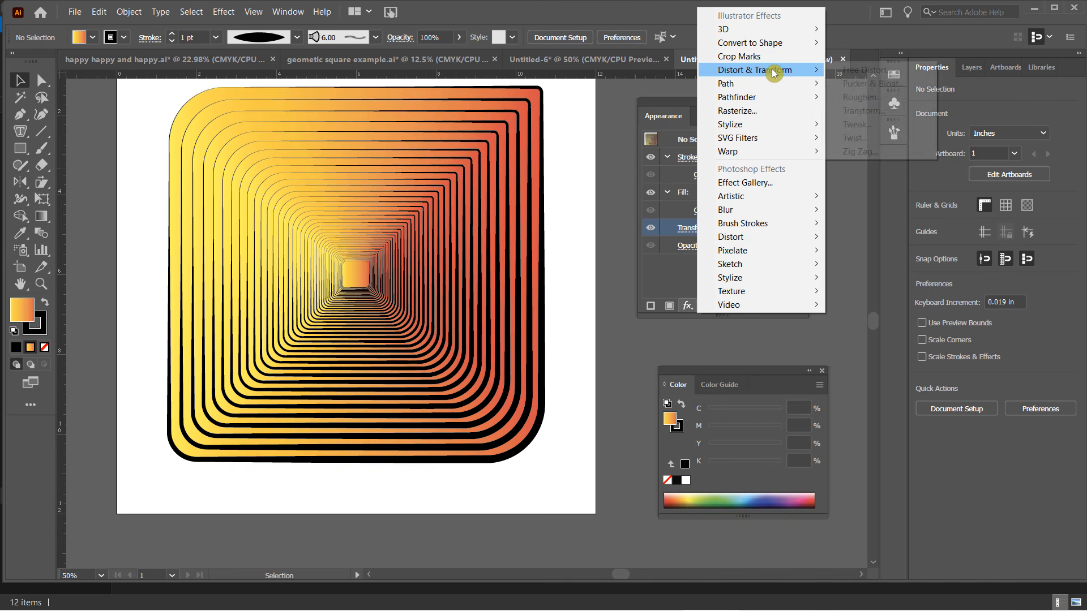
pyautogui.click(866, 111)
pyautogui.click(688, 324)
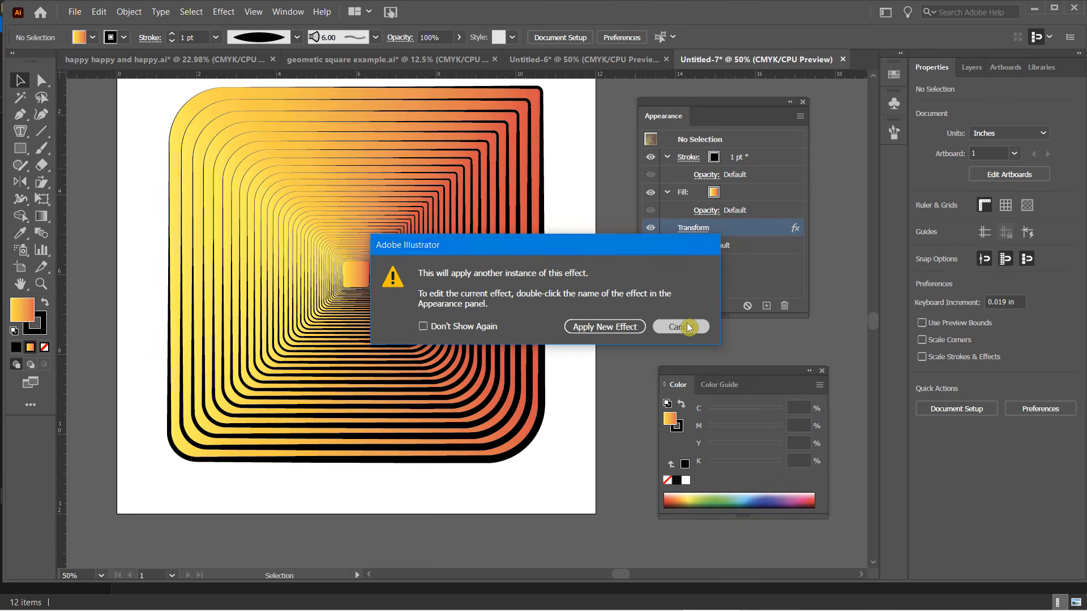
# Step: Review the central square's existing Transform effect settings and close them without changes
pyautogui.click(365, 287)
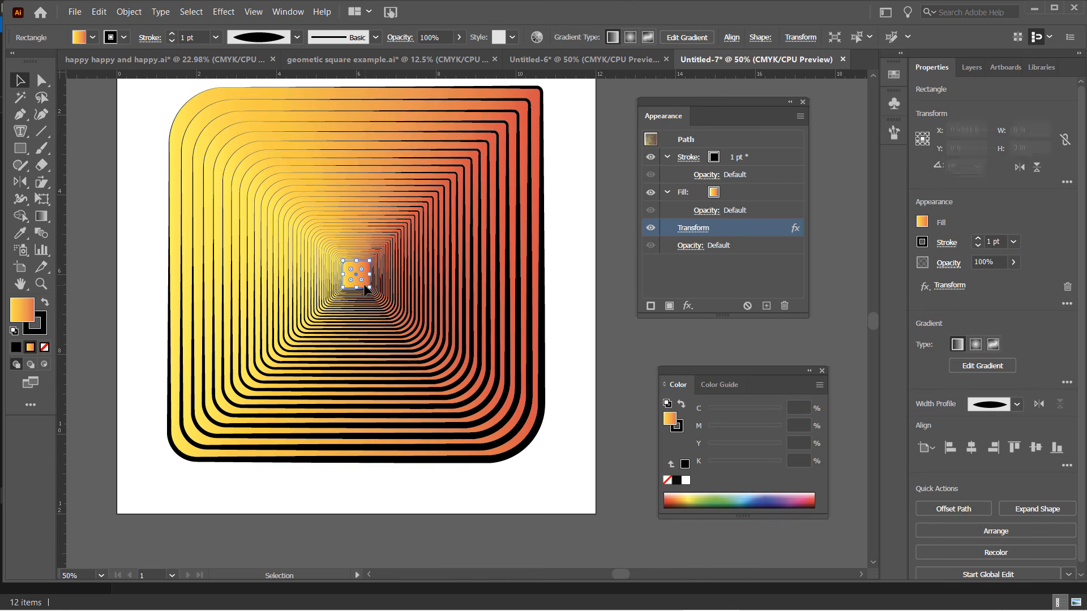
pyautogui.click(696, 228)
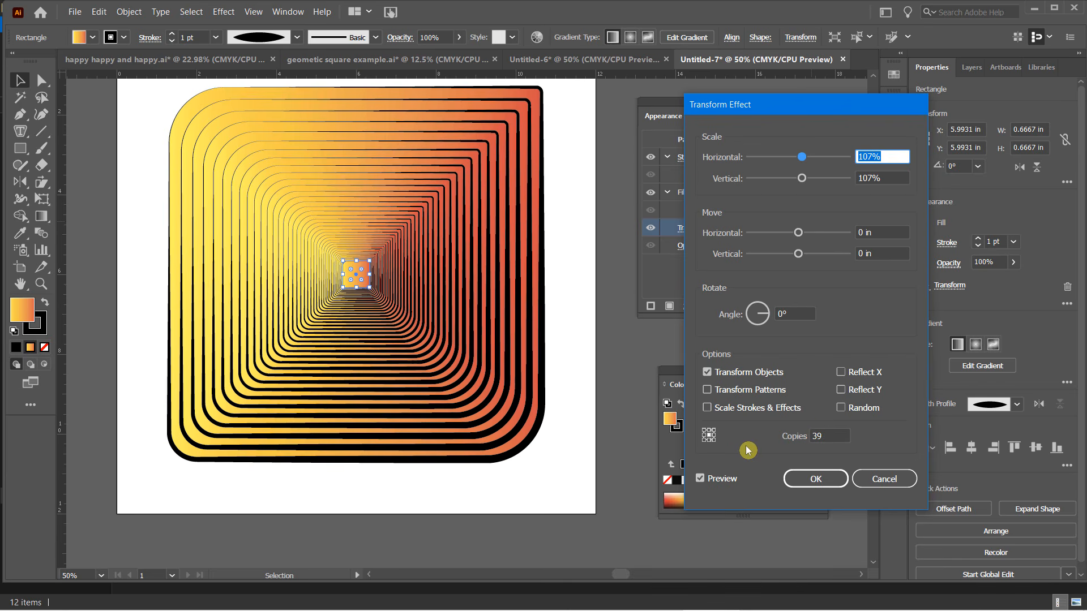
pyautogui.click(897, 479)
pyautogui.click(583, 399)
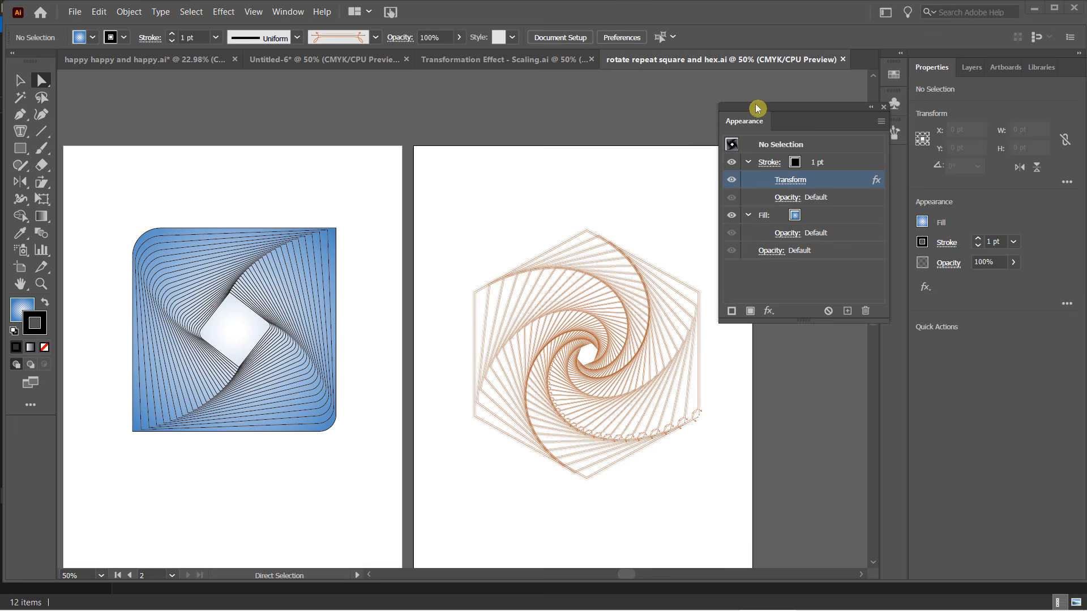
# Step: Select the blue spiral square and open the Transform effect applied to its stroke for editing
pyautogui.moveTo(761, 112); pyautogui.dragTo(747, 90)
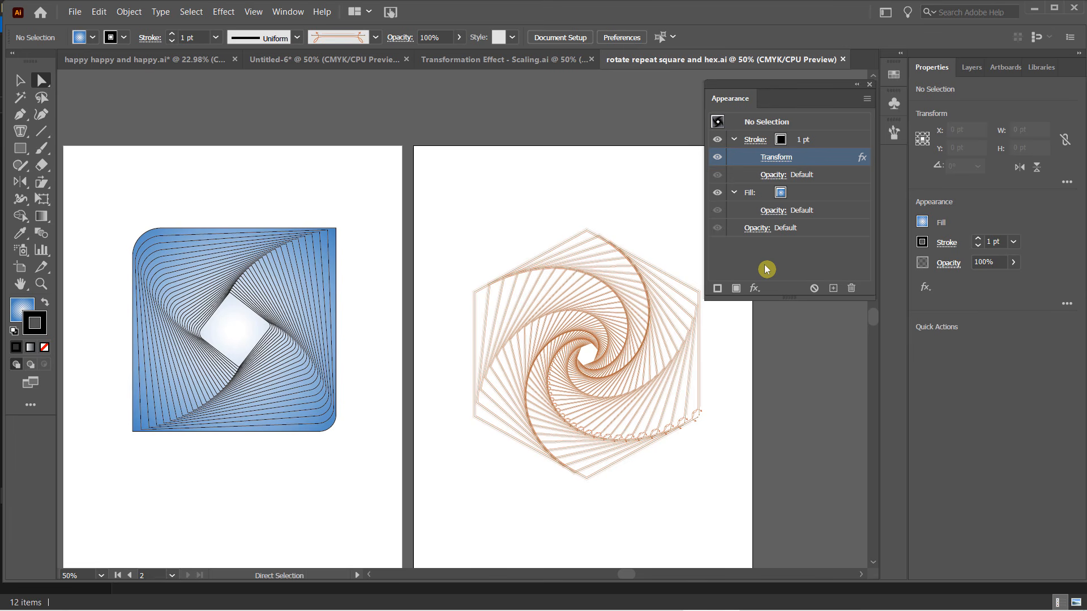
pyautogui.click(146, 240)
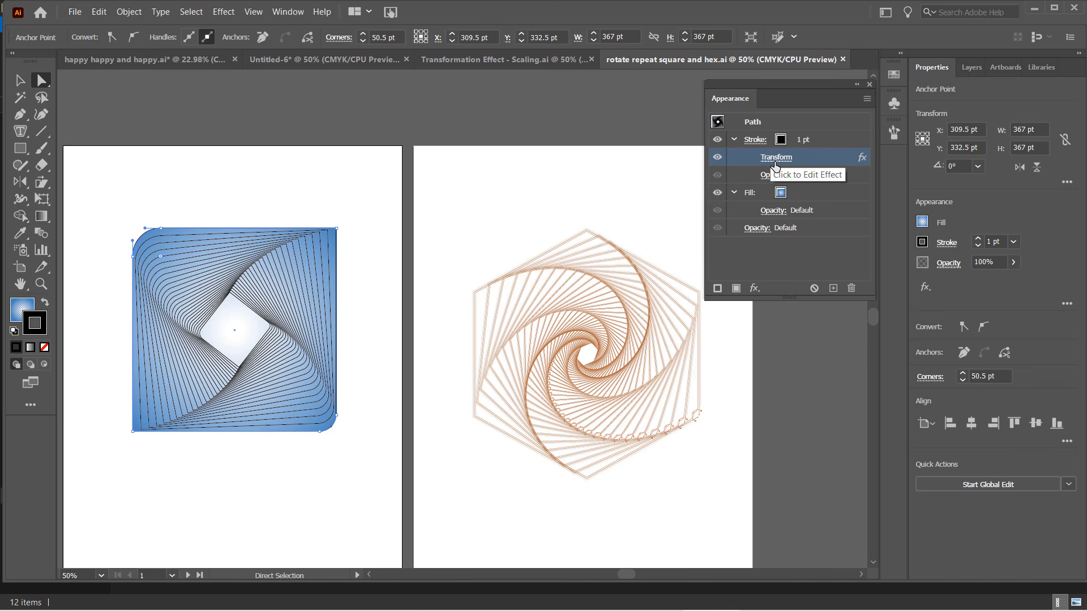
pyautogui.click(778, 165)
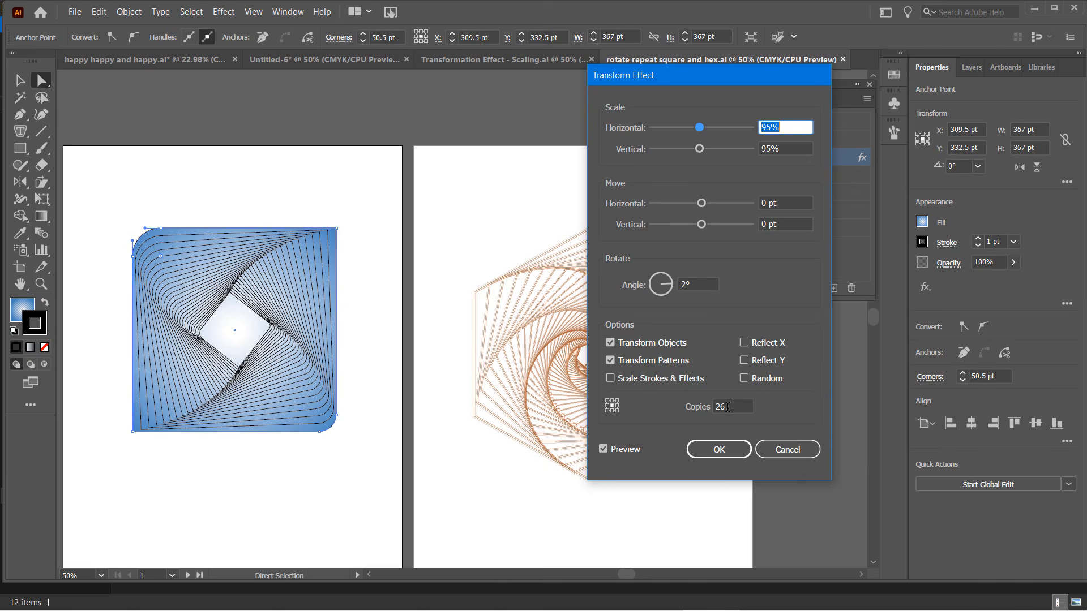
# Step: Try raising the number of copies in the blue square's Transform effect beyond 45 with the preview on
pyautogui.click(728, 406)
pyautogui.press('Up')
pyautogui.press('Up')
pyautogui.press('Up')
pyautogui.press('Up')
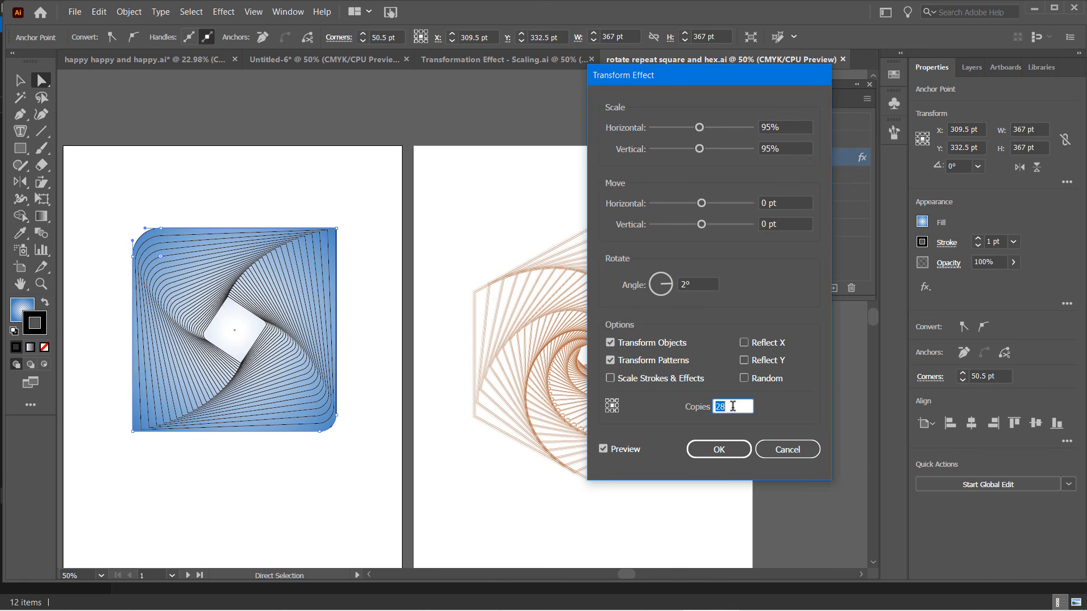
pyautogui.press('Up')
pyautogui.press('Up')
pyautogui.press('Up')
pyautogui.press('Up')
pyautogui.press('Up')
pyautogui.press('Up')
pyautogui.press('Up')
pyautogui.press('Up')
pyautogui.press('Up')
pyautogui.press('Up')
pyautogui.press('Up')
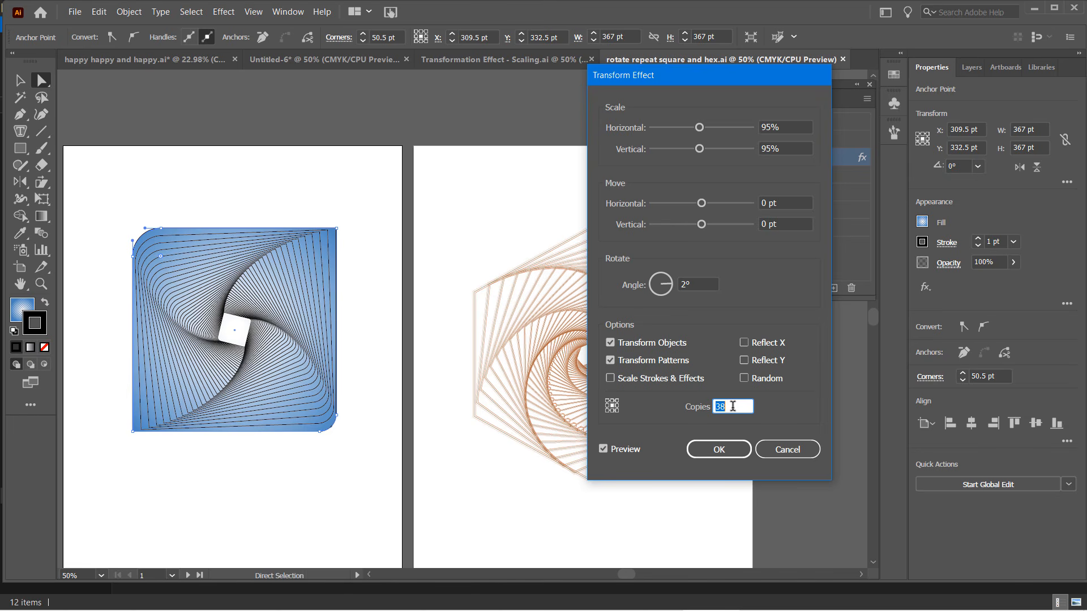
pyautogui.press('Up')
pyautogui.press('Up')
pyautogui.press('Up')
pyautogui.press('Up')
pyautogui.press('Up')
pyautogui.press('Up')
pyautogui.press('Up')
pyautogui.press('Up')
pyautogui.press('Up')
pyautogui.press('Up')
pyautogui.press('Up')
pyautogui.press('Up')
pyautogui.press('Up')
pyautogui.press('Up')
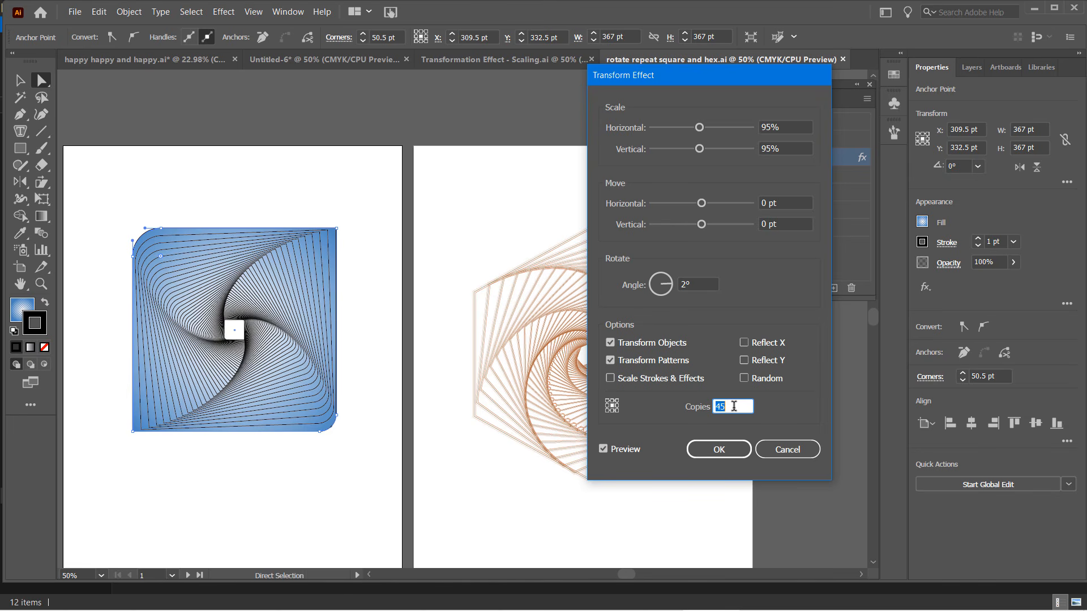
pyautogui.press('Up')
pyautogui.press('Up')
pyautogui.press('Up')
# Step: Try reducing the copies in the blue square's Transform effect to 5
pyautogui.press('Down')
pyautogui.press('Down')
pyautogui.press('Down')
pyautogui.press('Down')
pyautogui.press('Down')
pyautogui.press('Down')
pyautogui.press('Down')
pyautogui.press('Down')
pyautogui.press('Down')
pyautogui.press('Down')
pyautogui.press('Down')
pyautogui.press('Down')
pyautogui.press('Down')
pyautogui.press('Down')
pyautogui.press('Down')
pyautogui.press('Down')
pyautogui.press('Down')
pyautogui.press('Down')
pyautogui.press('Down')
pyautogui.press('Down')
pyautogui.press('Down')
pyautogui.press('Down')
pyautogui.press('Down')
pyautogui.press('Down')
pyautogui.press('Down')
pyautogui.press('Down')
pyautogui.press('Down')
pyautogui.press('Down')
pyautogui.press('Down')
pyautogui.press('Down')
pyautogui.press('Down')
pyautogui.press('Down')
pyautogui.press('Down')
pyautogui.press('Down')
pyautogui.press('Down')
pyautogui.press('Down')
pyautogui.press('Down')
pyautogui.press('Down')
pyautogui.press('Down')
pyautogui.press('Down')
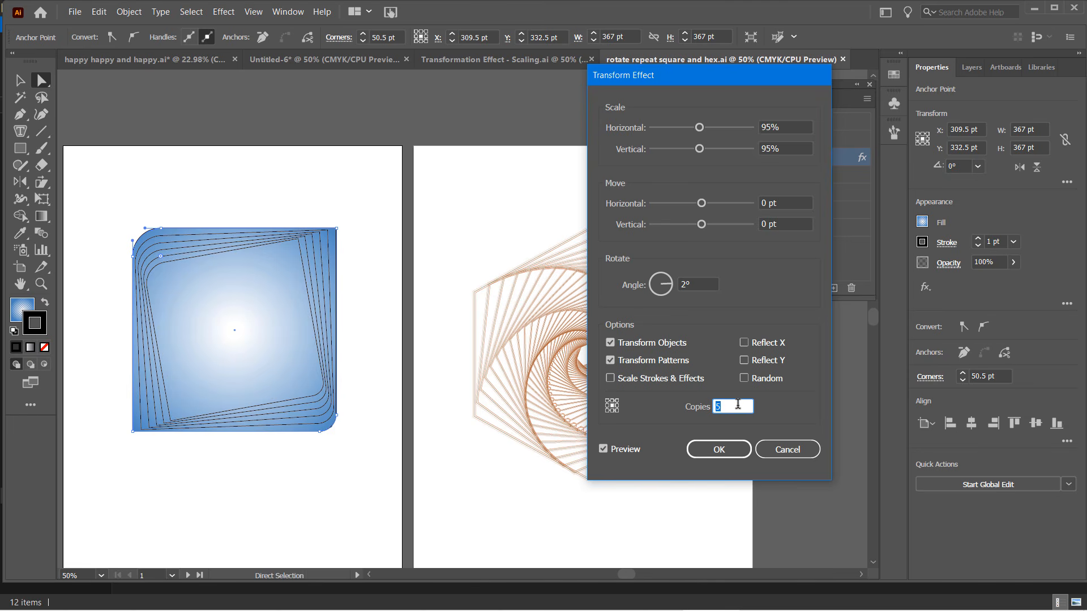
# Step: Set the Transform effect's copies to 32, apply the effect and deselect the blue square
pyautogui.press('Up')
pyautogui.press('Up')
pyautogui.press('Up')
pyautogui.press('Up')
pyautogui.press('Up')
pyautogui.press('Up')
pyautogui.press('Up')
pyautogui.press('Up')
pyautogui.press('Up')
pyautogui.press('Up')
pyautogui.press('Up')
pyautogui.press('Up')
pyautogui.press('Up')
pyautogui.press('Up')
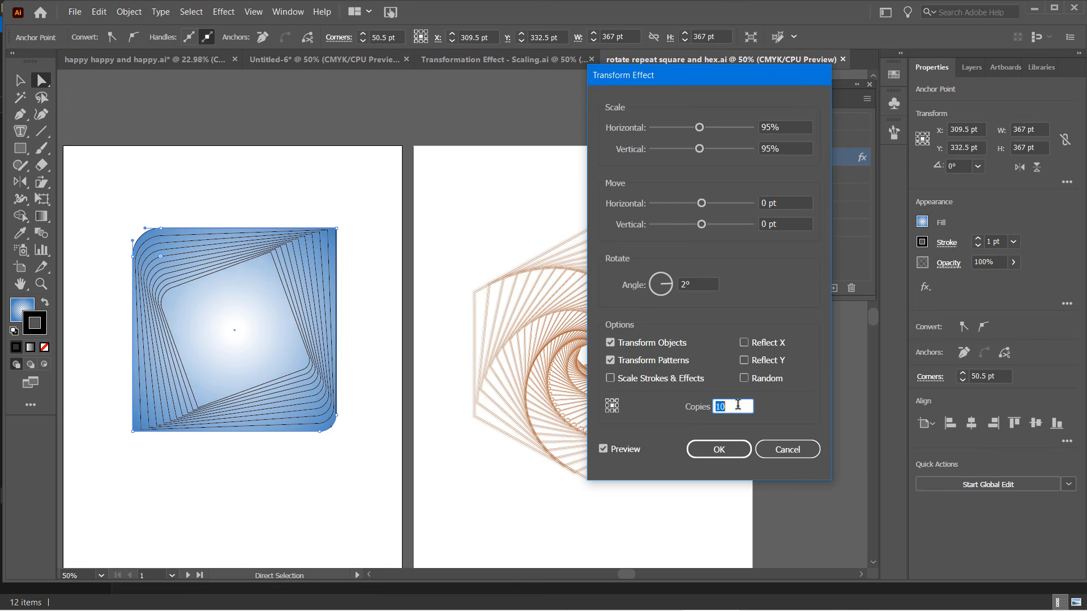
pyautogui.press('Up')
pyautogui.press('Up')
pyautogui.press('Up')
pyautogui.press('Up')
pyautogui.press('Up')
pyautogui.press('Up')
pyautogui.press('Up')
pyautogui.press('Up')
pyautogui.press('Up')
pyautogui.press('Up')
pyautogui.press('Up')
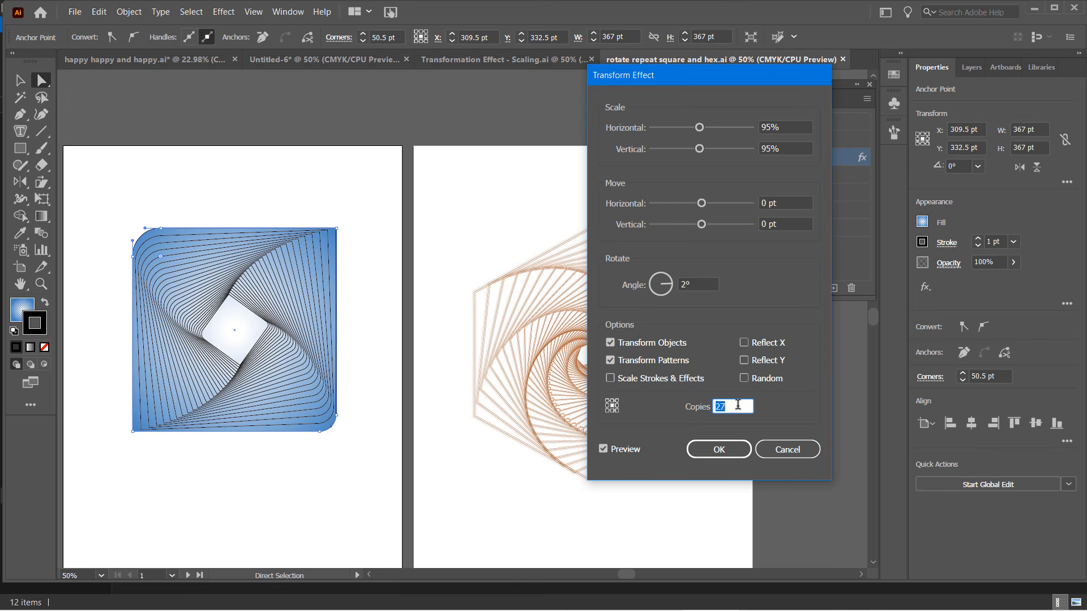
pyautogui.press('Up')
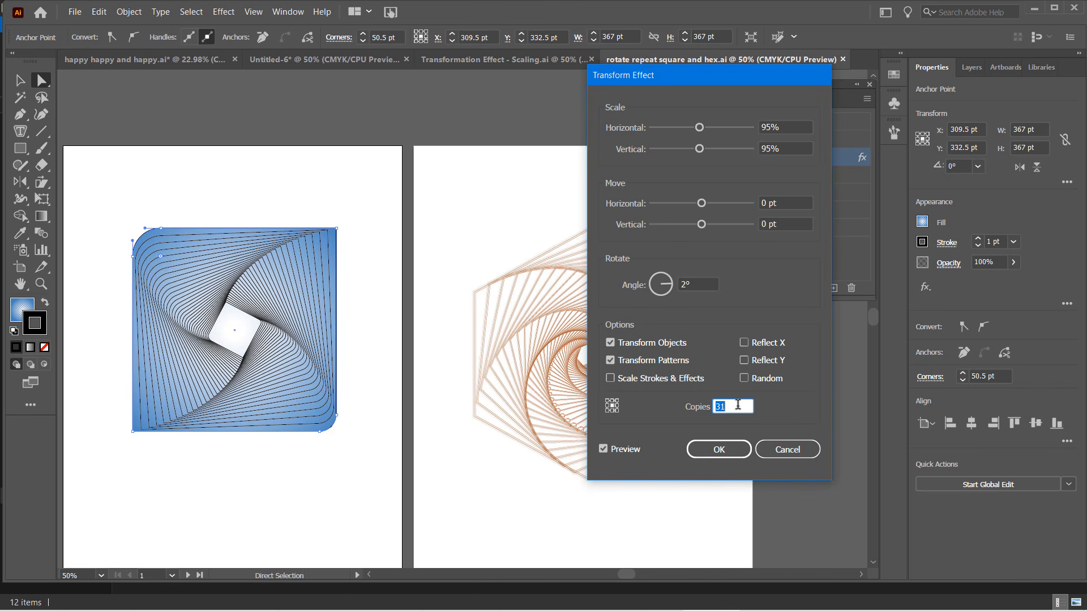
pyautogui.press('Up')
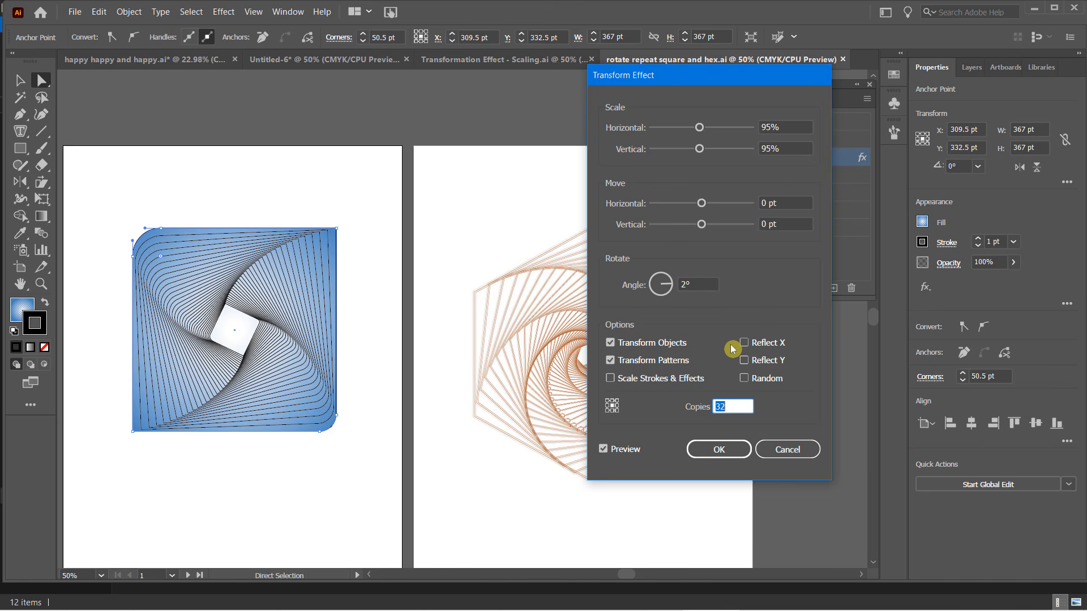
pyautogui.click(713, 450)
pyautogui.click(477, 208)
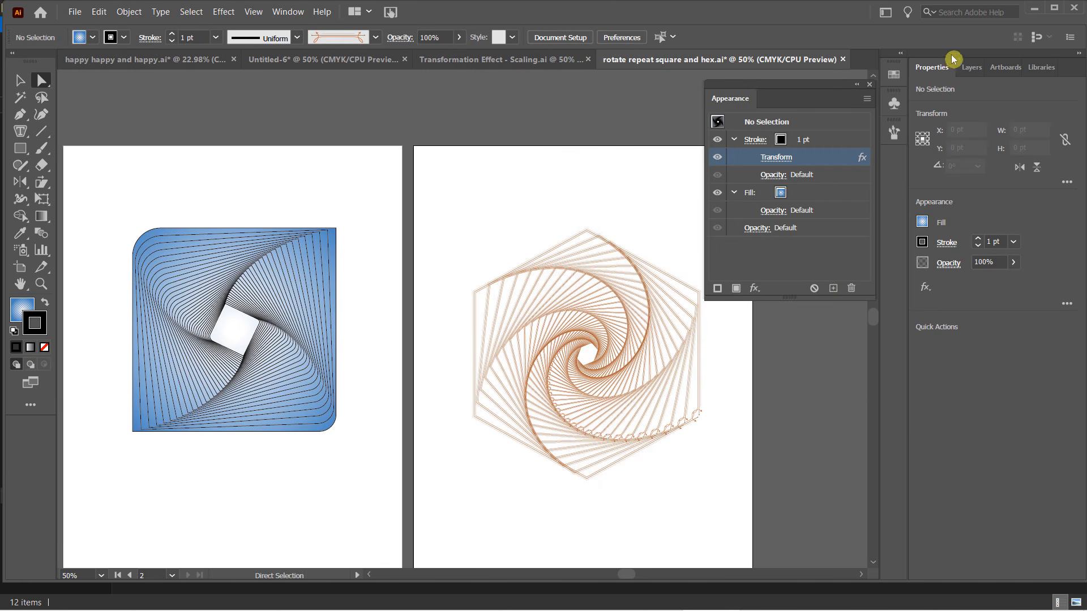
# Step: Add a third artboard to the document
pyautogui.click(1002, 69)
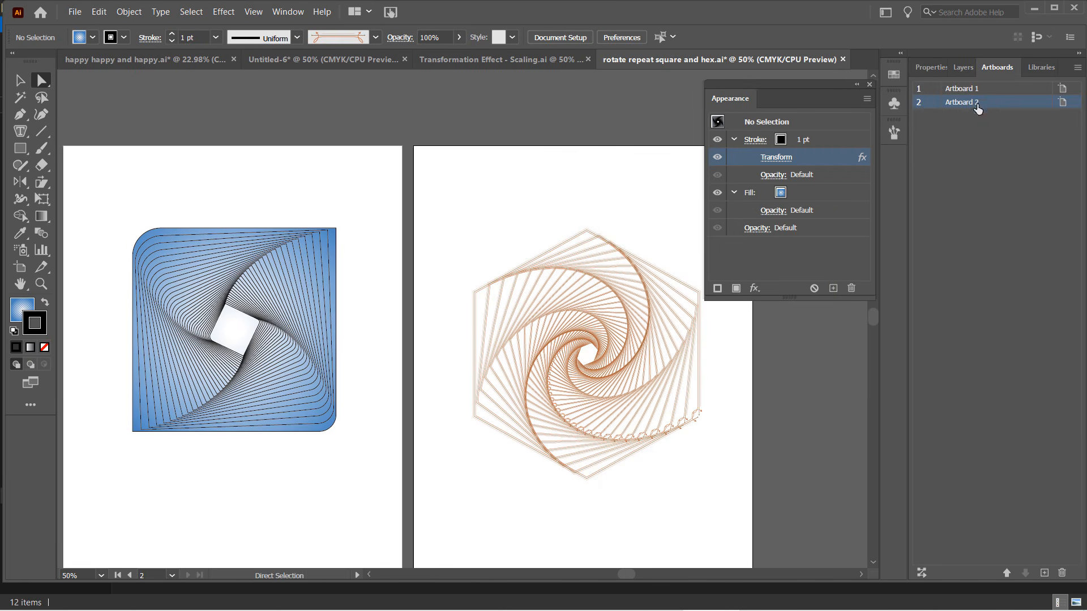
pyautogui.click(1046, 569)
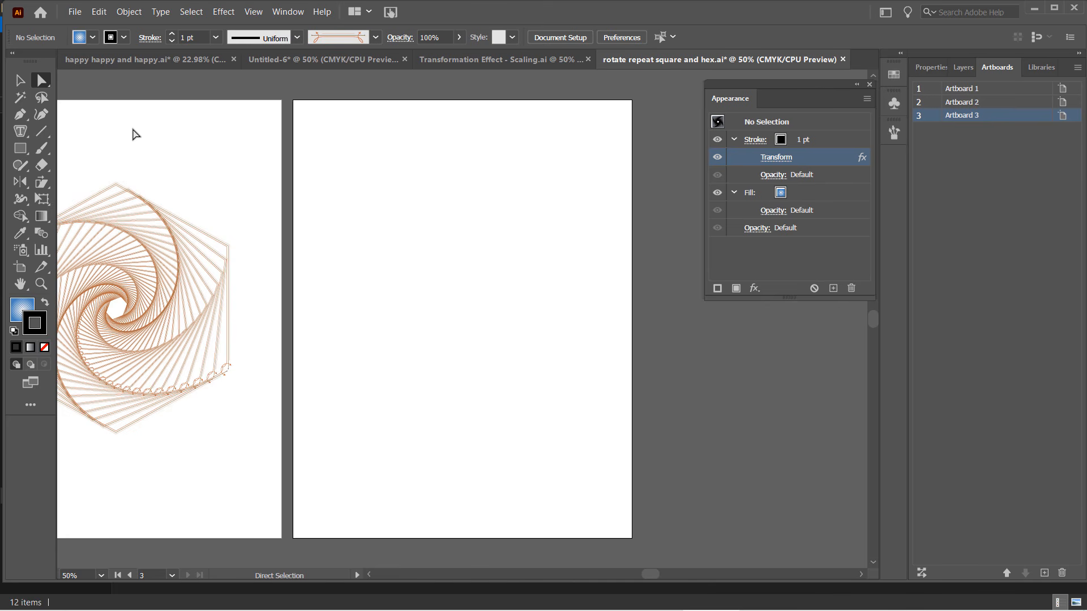
pyautogui.click(134, 134)
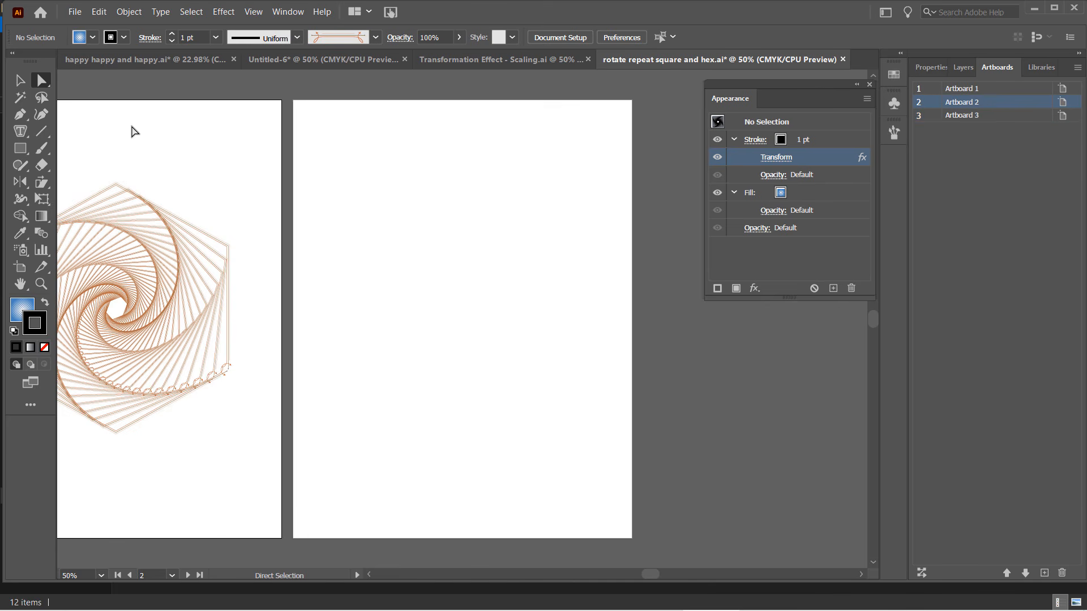
# Step: Draw a large square with the Rounded Rectangle tool in the upper middle of the empty third artboard
pyautogui.click(21, 150)
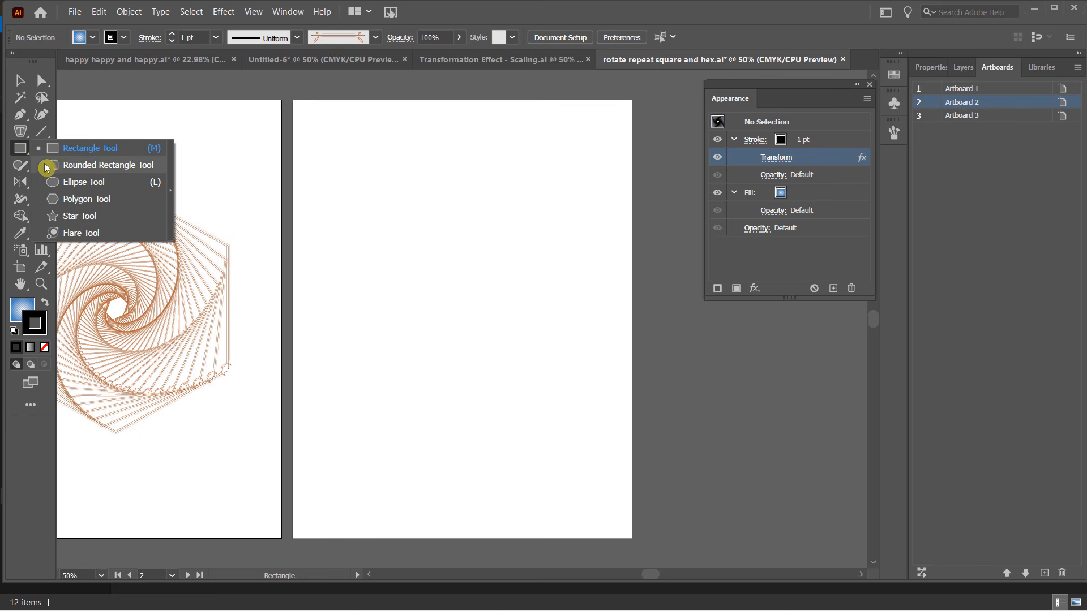
pyautogui.click(53, 169)
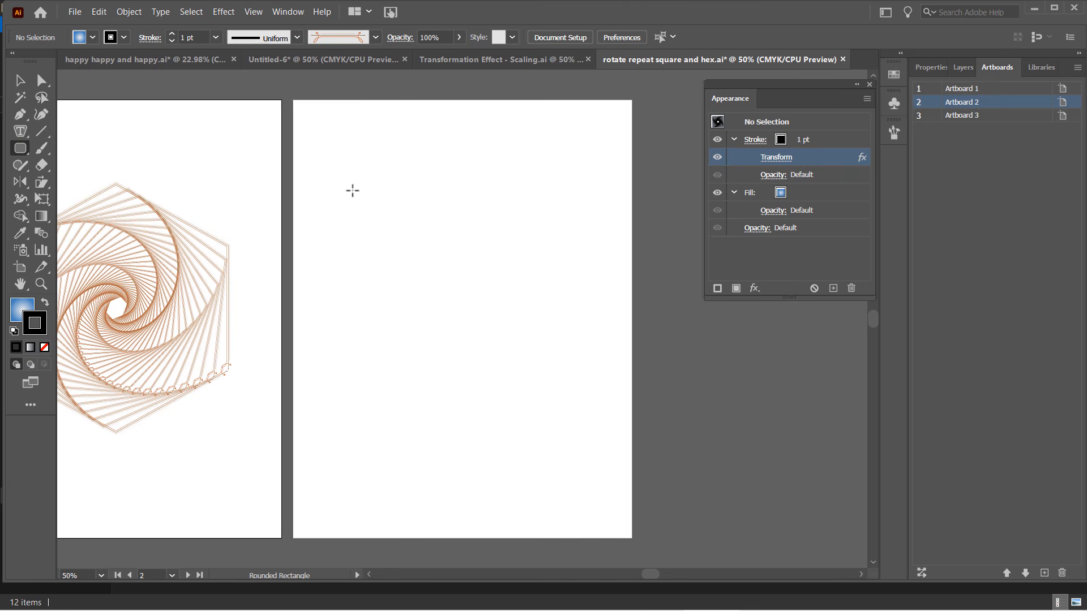
pyautogui.moveTo(353, 192); pyautogui.dragTo(580, 419)
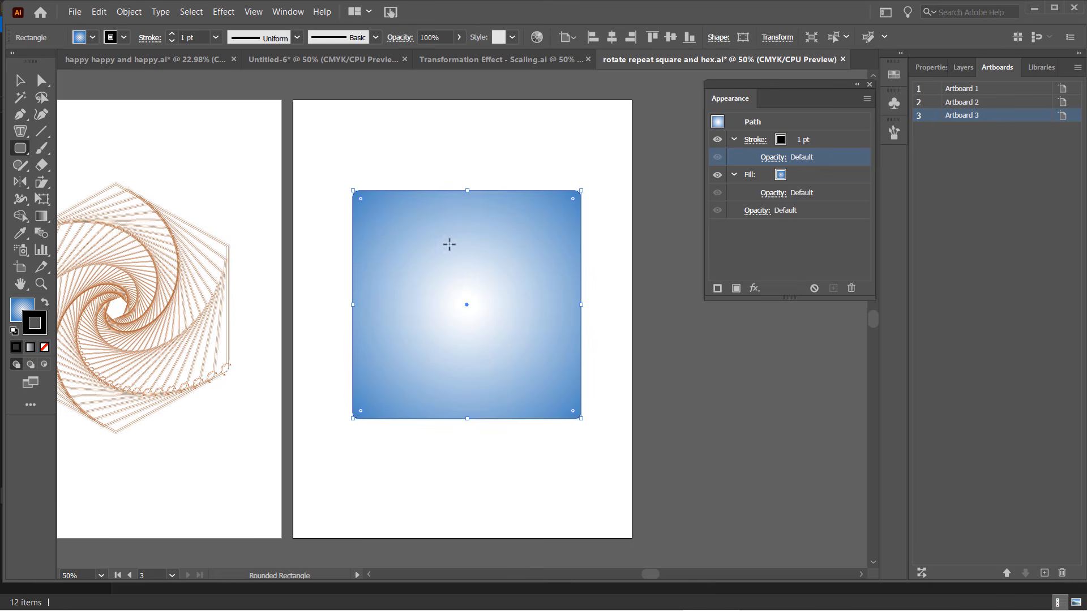
# Step: Turn the new square's upper-left and lower-right rounded corners into sharp corners
pyautogui.click(42, 82)
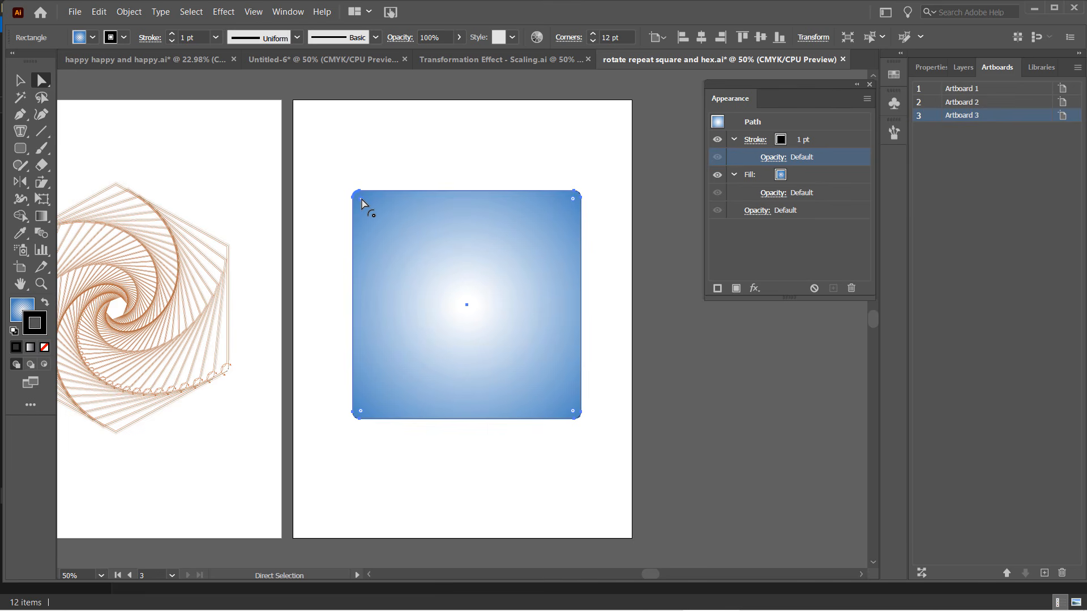
pyautogui.moveTo(362, 202); pyautogui.dragTo(353, 193)
pyautogui.click(574, 417)
pyautogui.moveTo(573, 416); pyautogui.dragTo(585, 426)
# Step: Set the radius of the square's lower-left and upper-right corners to 20 pt
pyautogui.moveTo(364, 415); pyautogui.dragTo(366, 418)
pyautogui.click(595, 34)
pyautogui.click(595, 34)
pyautogui.click(595, 34)
pyautogui.click(574, 201)
pyautogui.click(595, 35)
pyautogui.click(595, 36)
pyautogui.click(596, 35)
pyautogui.click(595, 35)
pyautogui.click(595, 35)
pyautogui.click(595, 35)
pyautogui.click(594, 35)
# Step: Fill the new square with the yellow-to-red linear gradient swatch
pyautogui.click(95, 39)
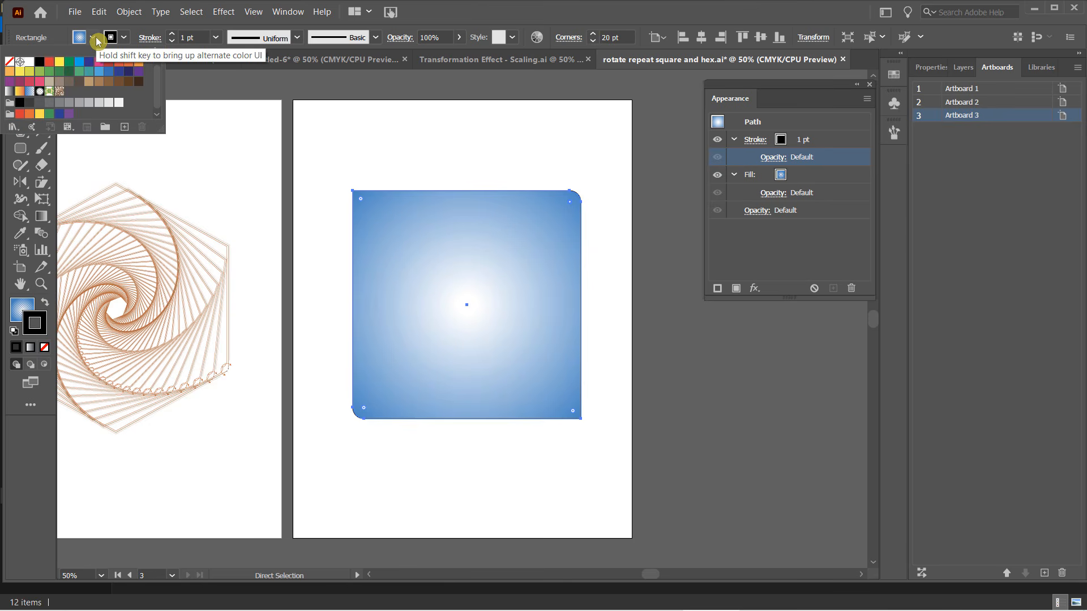
pyautogui.click(20, 91)
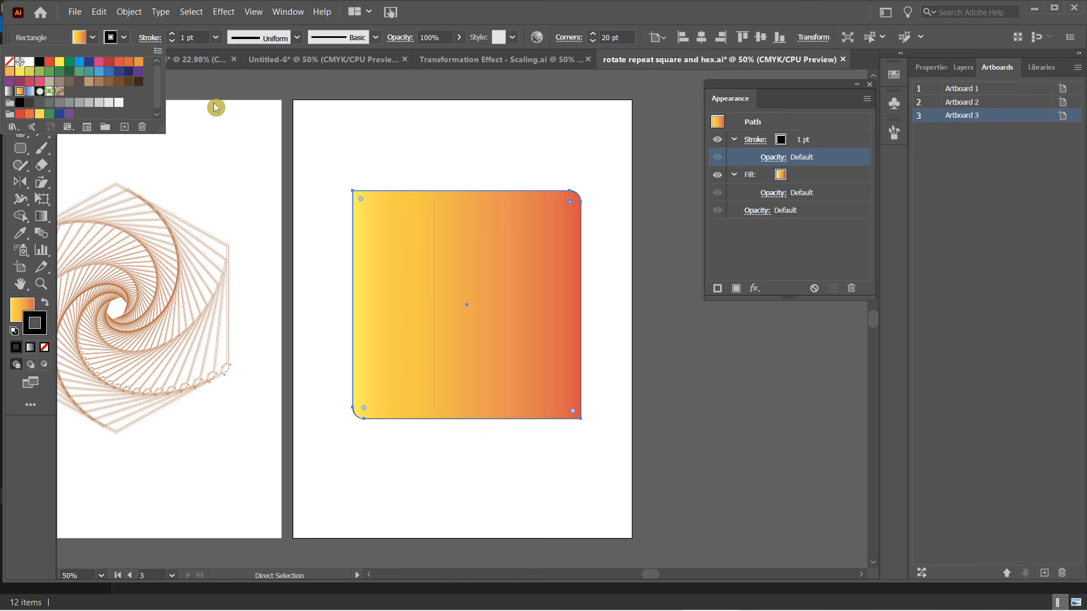
# Step: Try a radial gradient on the square's stroke, undo it and close the gradient settings
pyautogui.click(289, 12)
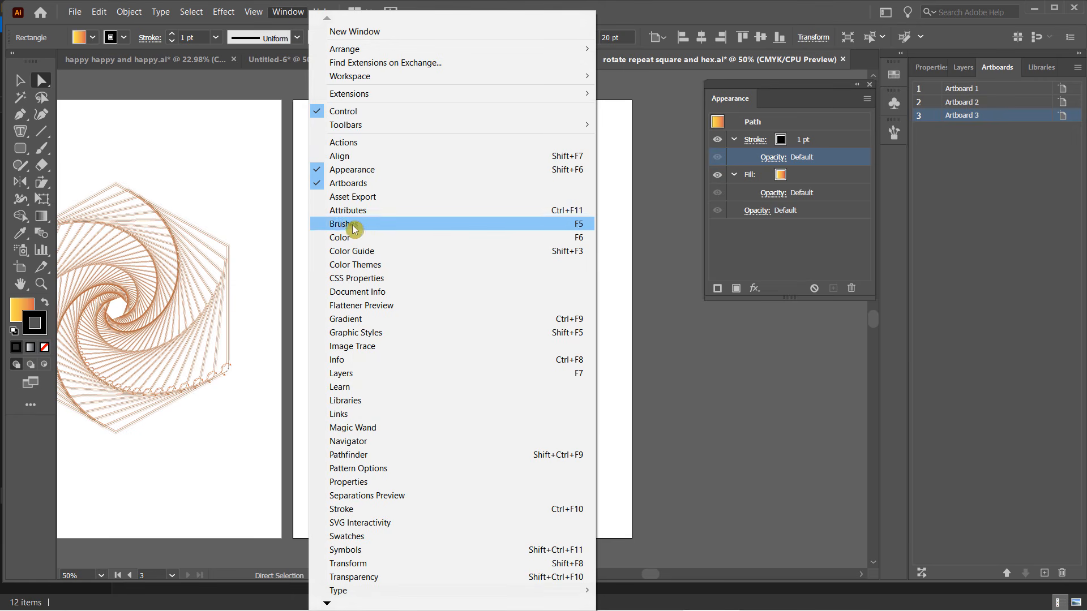
pyautogui.click(374, 318)
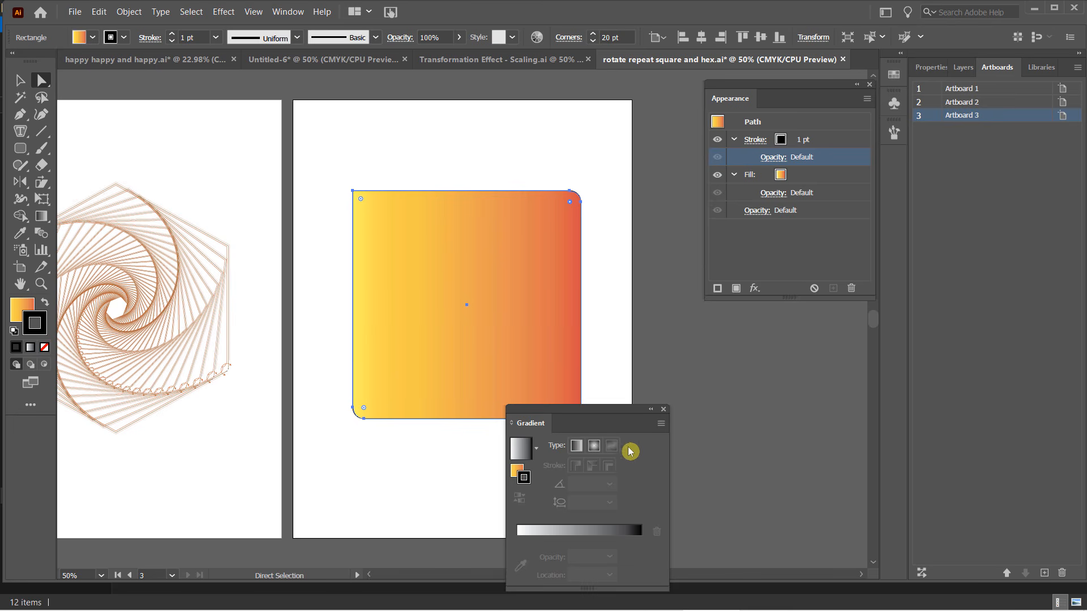
pyautogui.click(594, 445)
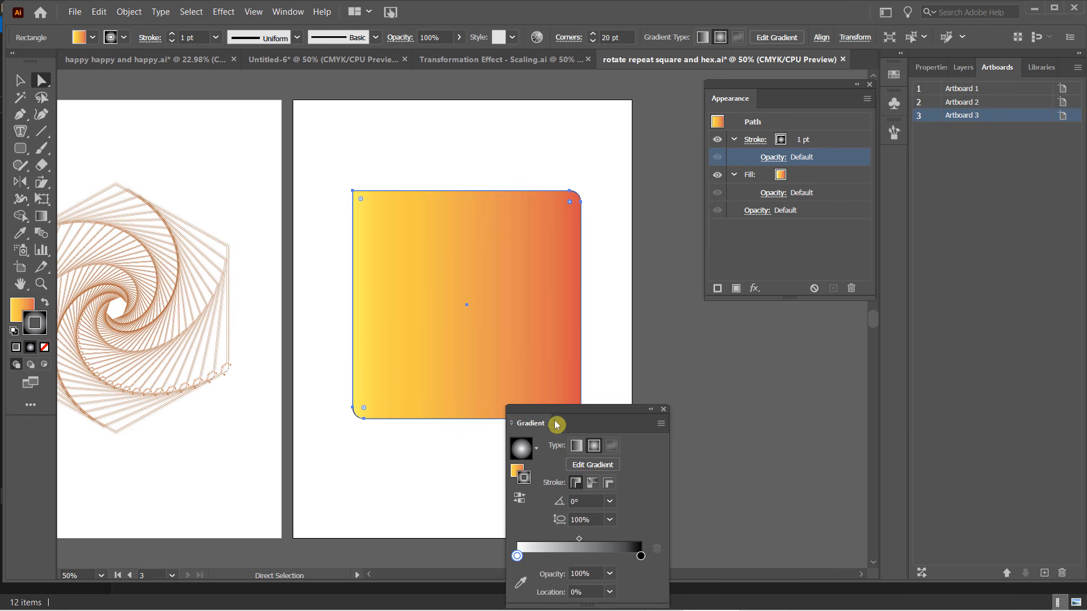
pyautogui.click(594, 446)
pyautogui.click(593, 465)
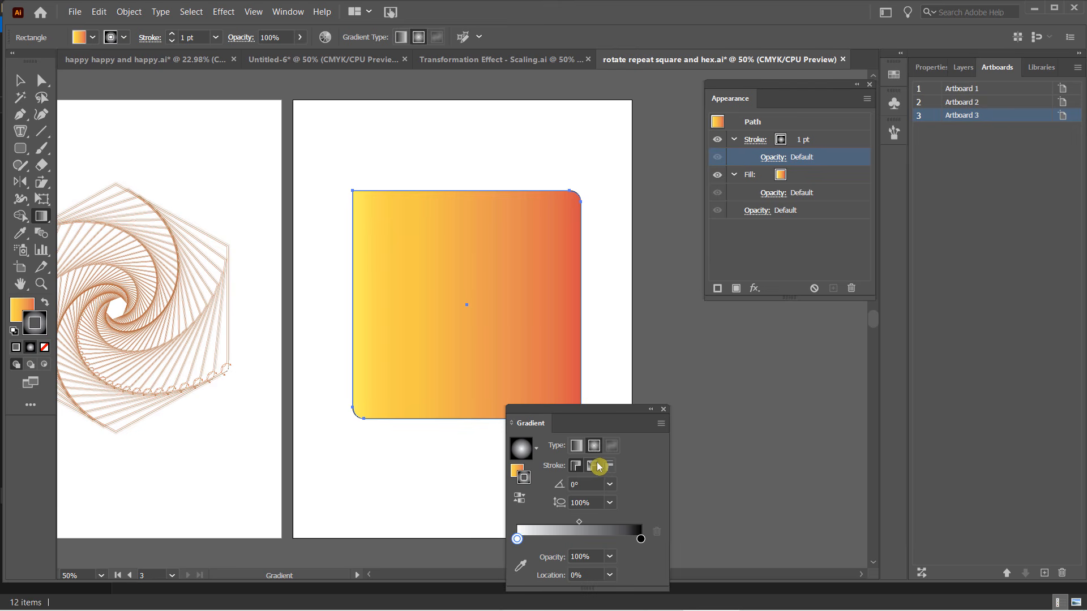
pyautogui.moveTo(554, 420); pyautogui.dragTo(708, 347)
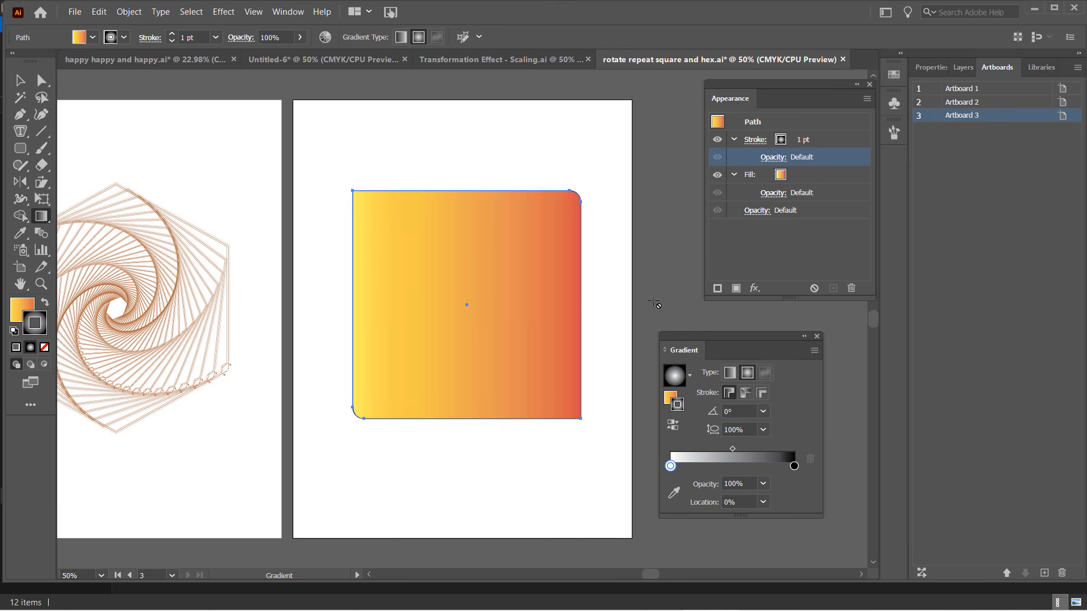
pyautogui.hotkey('ctrl', 'z')
pyautogui.click(816, 337)
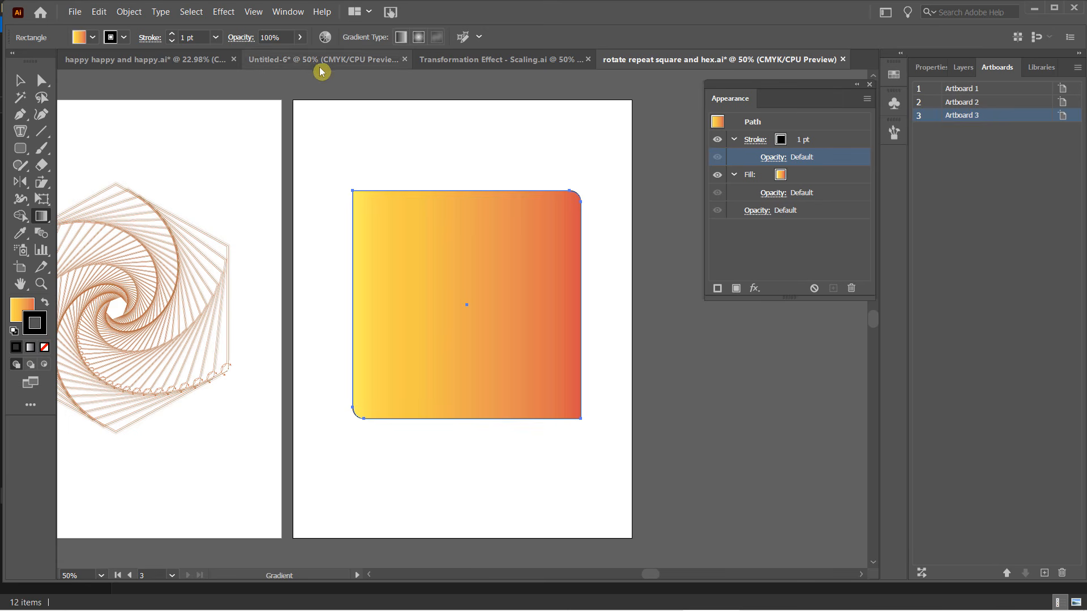
# Step: Change the square's yellow-to-red gradient fill to the radial type and return to the Selection tool
pyautogui.click(21, 310)
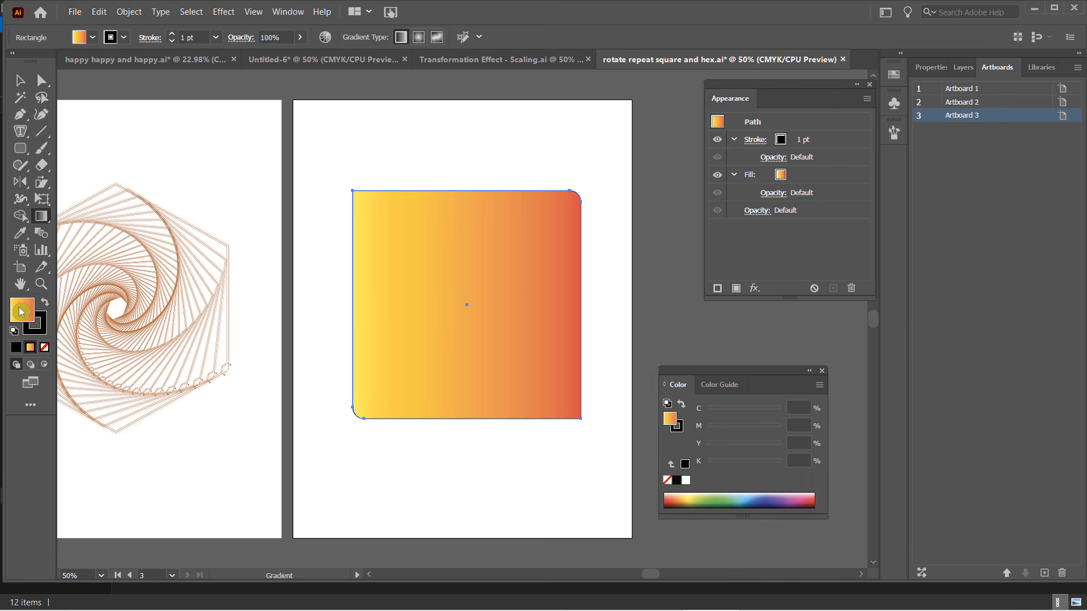
pyautogui.click(419, 38)
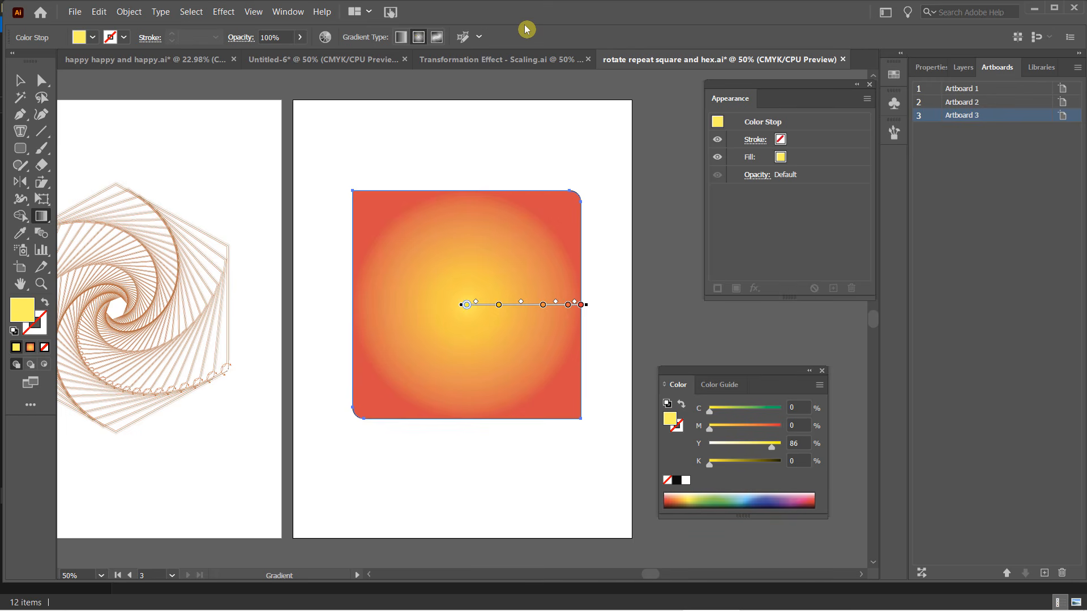
pyautogui.click(20, 81)
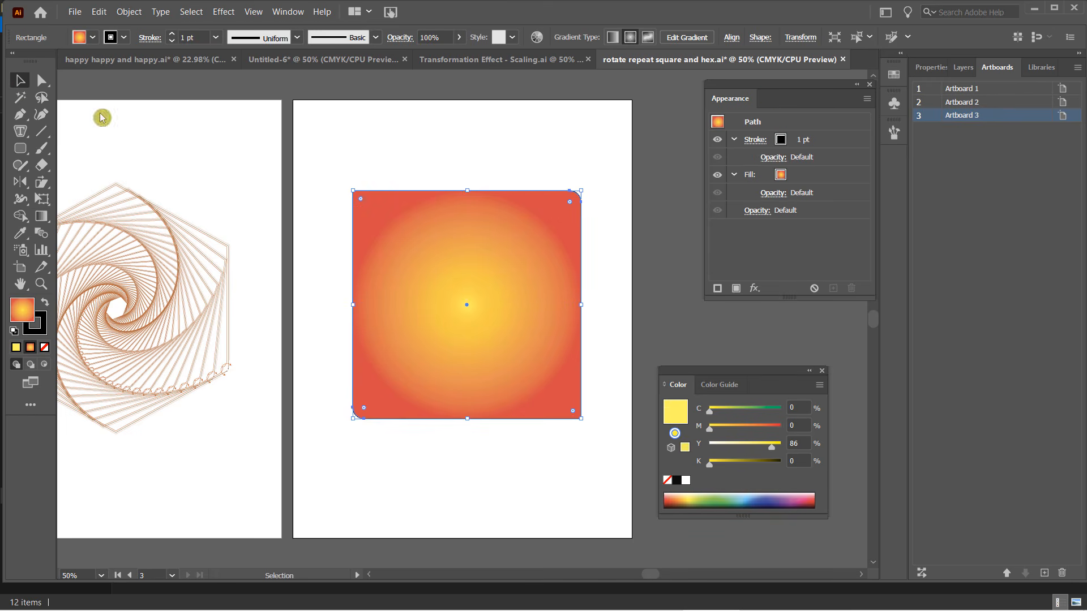
# Step: Add a Transform effect to the gradient square's stroke with horizontal and vertical scale both at 95%
pyautogui.moveTo(773, 96); pyautogui.dragTo(693, 95)
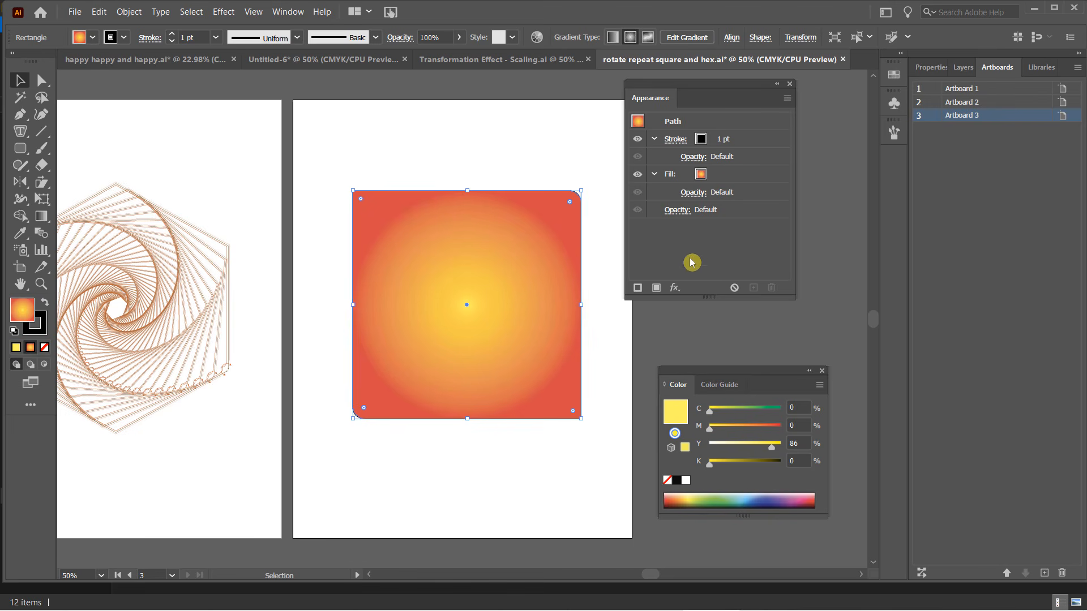
pyautogui.click(742, 145)
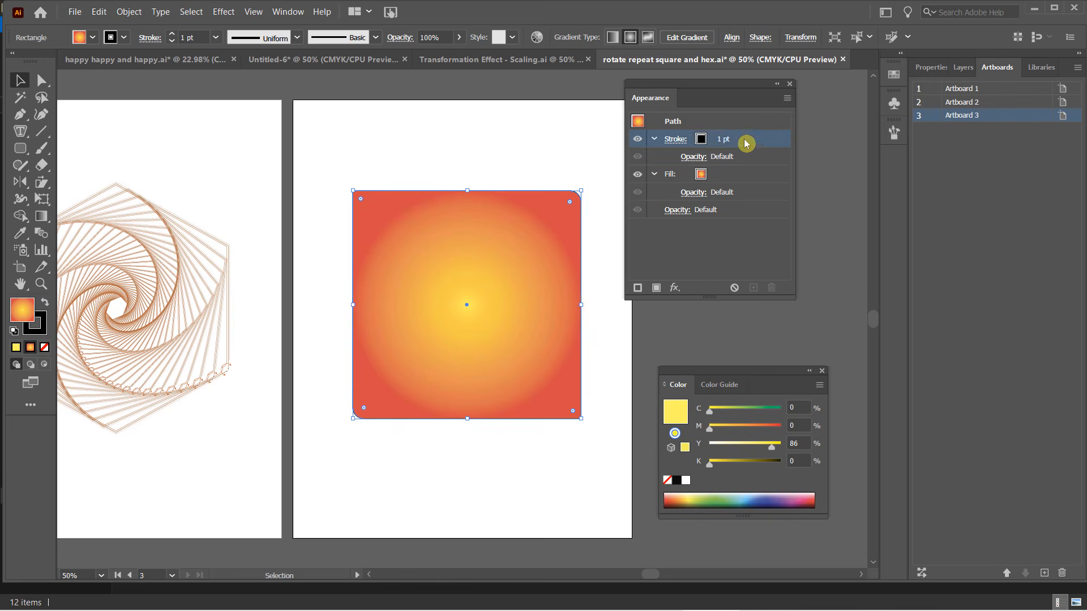
pyautogui.click(674, 289)
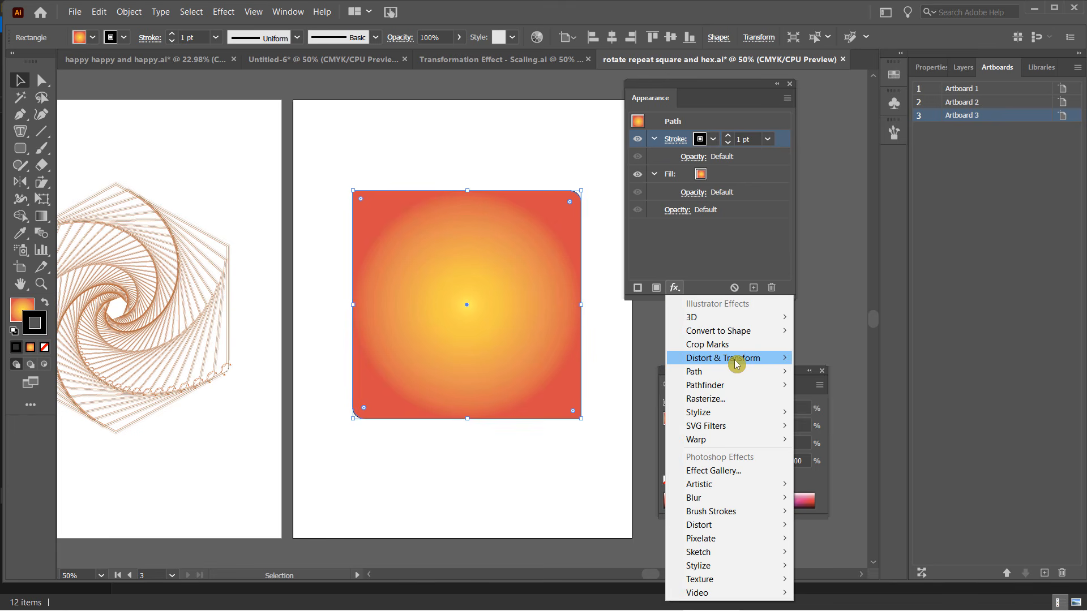
pyautogui.moveTo(736, 363)
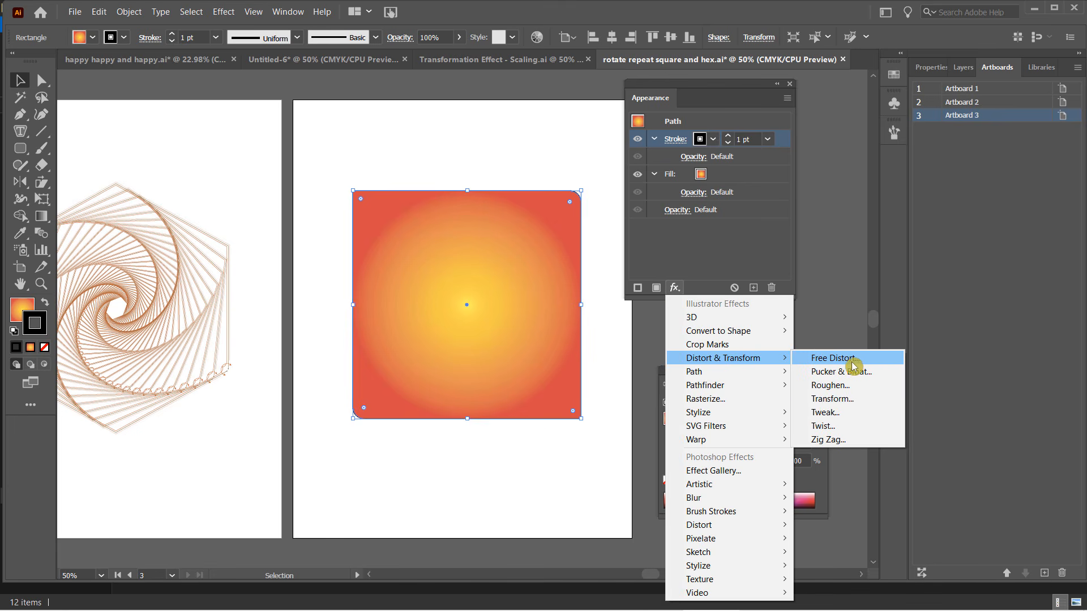
pyautogui.click(852, 399)
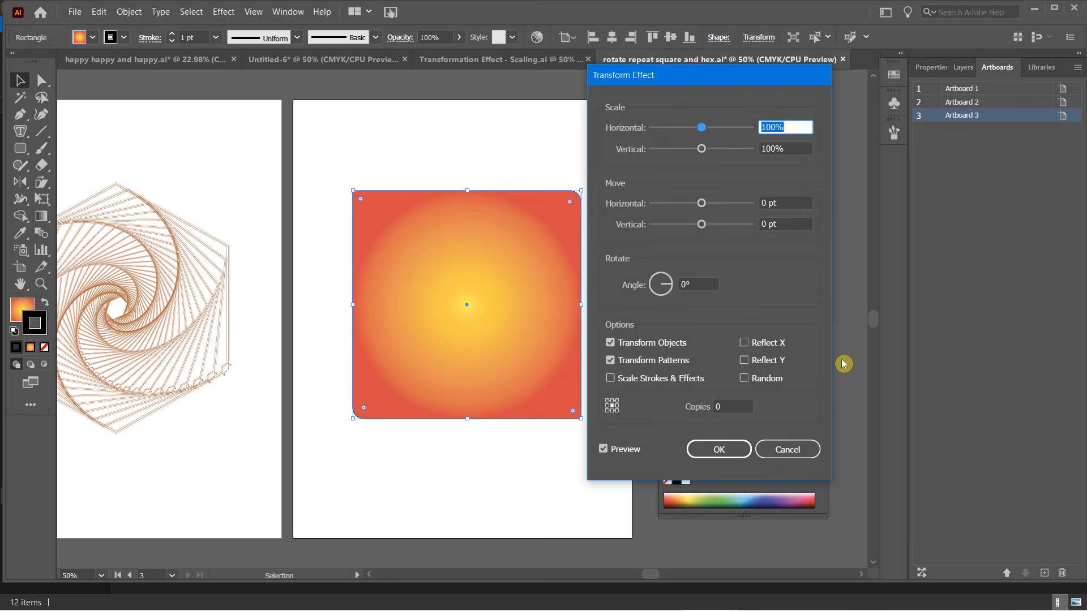
pyautogui.moveTo(734, 77); pyautogui.dragTo(784, 67)
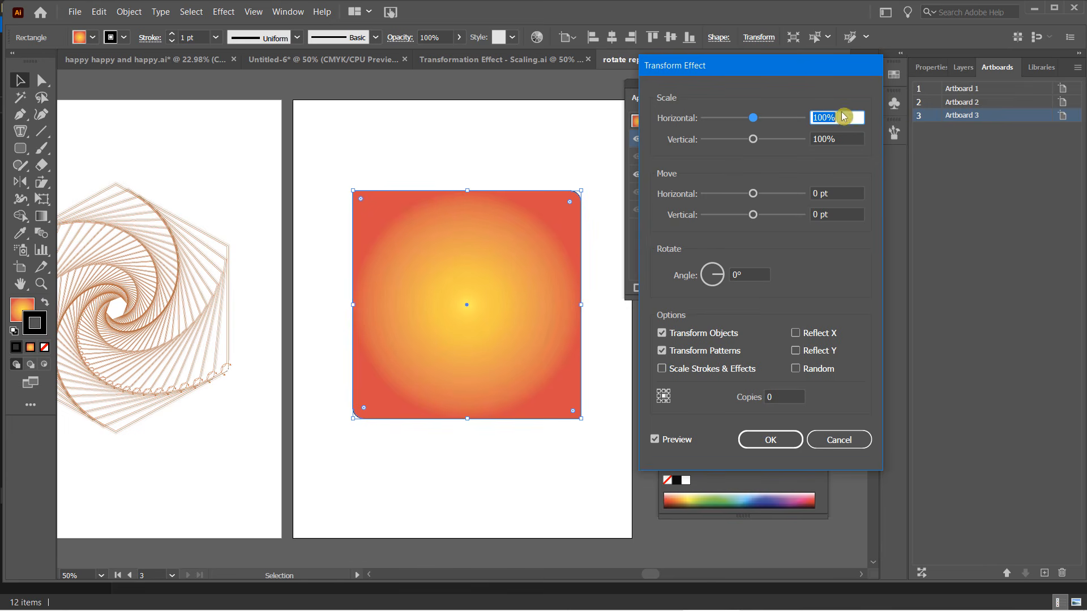
pyautogui.press('Down')
pyautogui.press('Down')
pyautogui.press('Down')
pyautogui.press('Down')
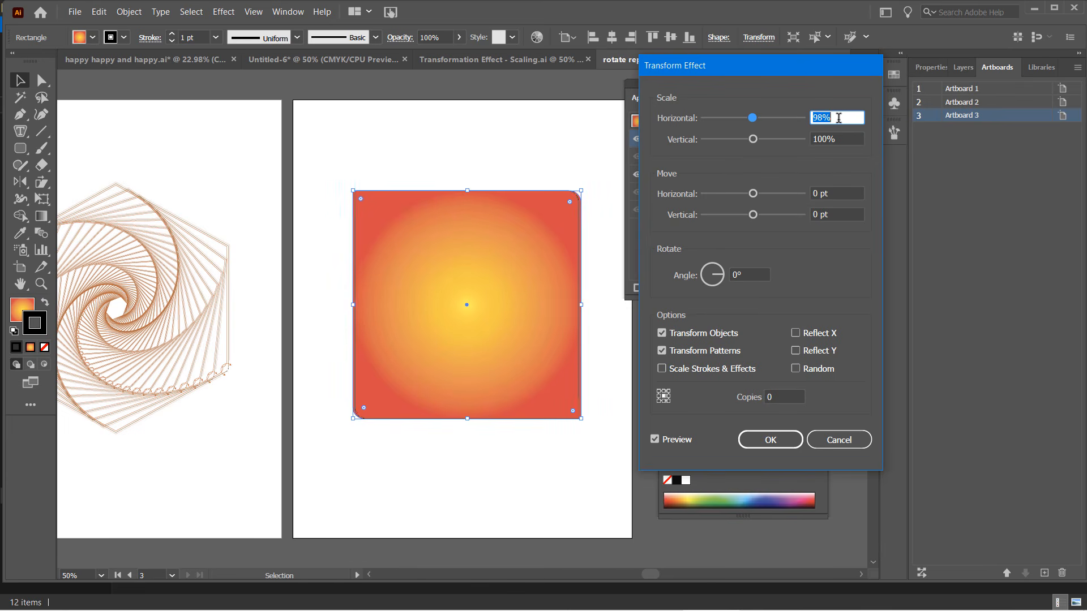
pyautogui.press('Down')
pyautogui.click(838, 138)
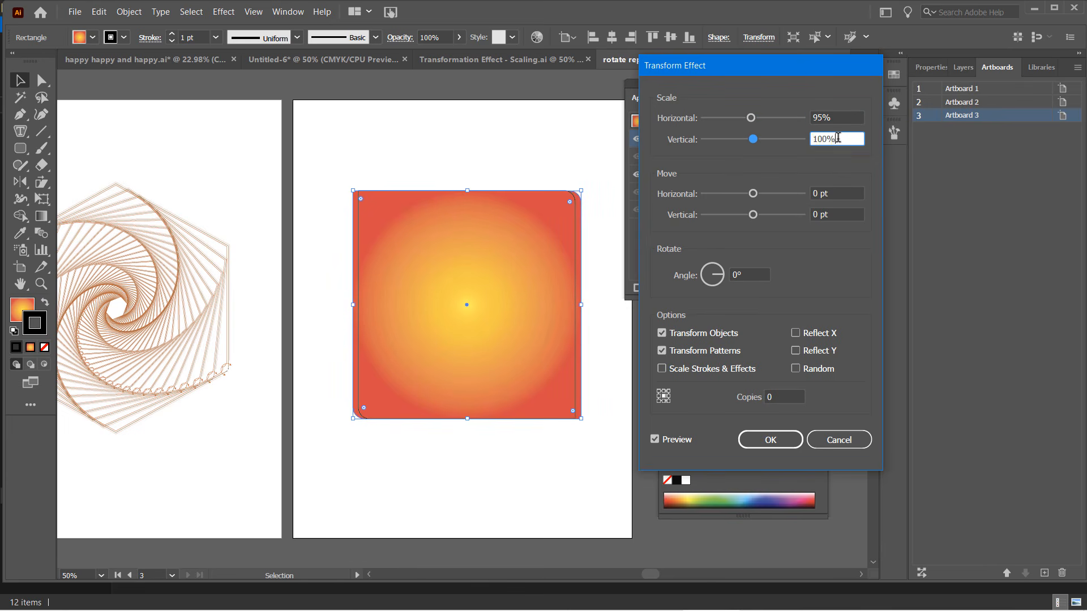
pyautogui.press('Down')
pyautogui.press('Down')
pyautogui.press('Down')
pyautogui.press('Down')
pyautogui.press('Down')
pyautogui.press('Down')
pyautogui.press('Up')
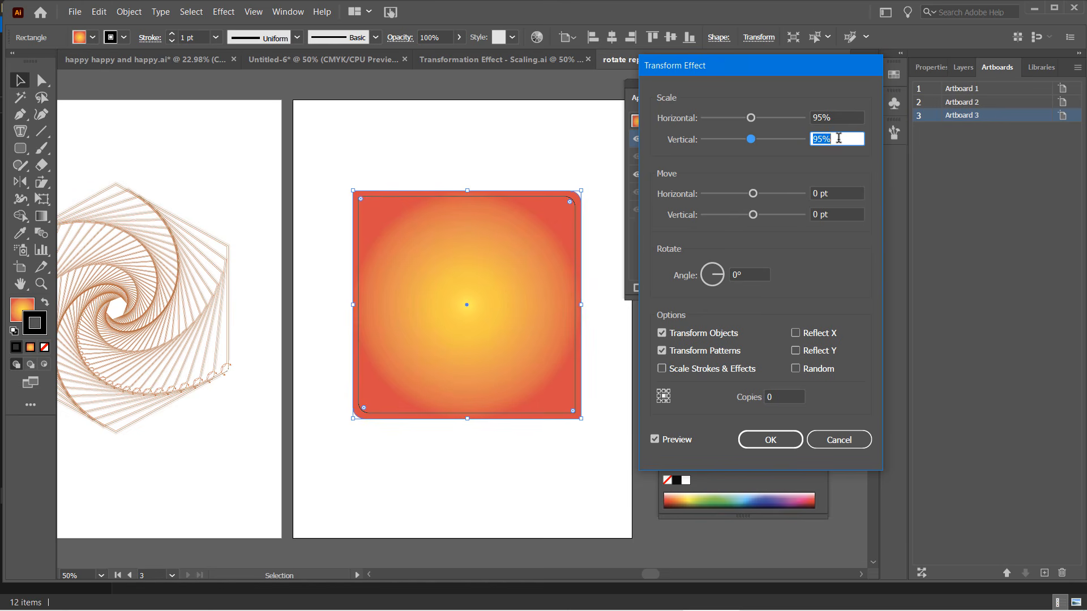
# Step: Set the Transform effect's rotation angle to 2° and its number of copies to 36
pyautogui.click(739, 274)
pyautogui.press('Up')
pyautogui.press('Up')
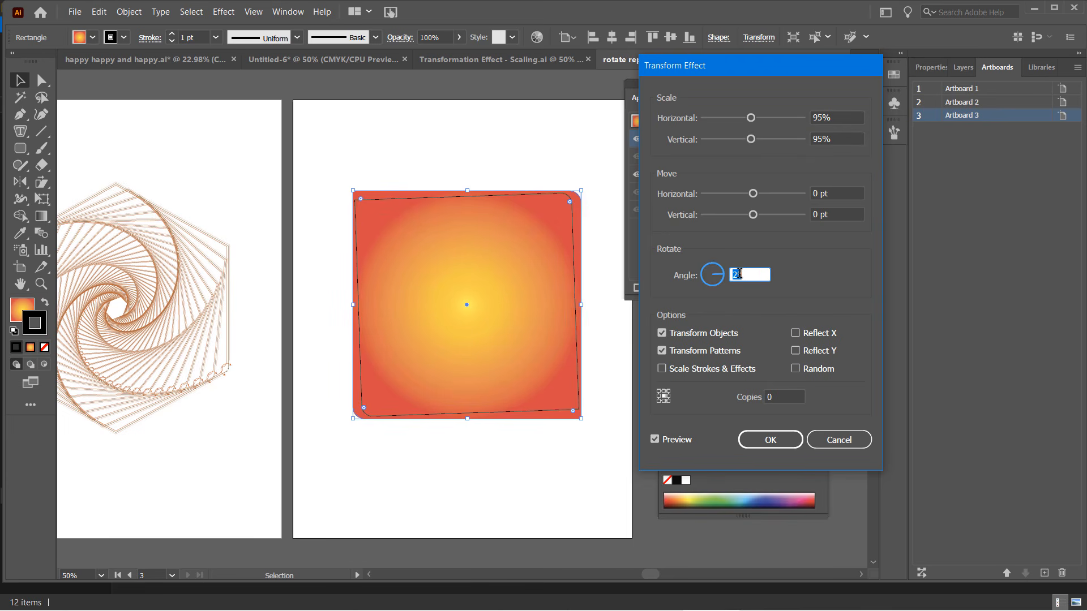
pyautogui.click(745, 307)
pyautogui.click(783, 398)
pyautogui.press('Up')
pyautogui.press('Up')
pyautogui.press('Up')
pyautogui.press('Up')
pyautogui.press('Up')
pyautogui.press('Up')
pyautogui.press('Up')
pyautogui.press('Up')
pyautogui.press('Up')
pyautogui.press('Up')
pyautogui.press('Up')
pyautogui.press('Up')
pyautogui.press('Up')
pyautogui.press('Up')
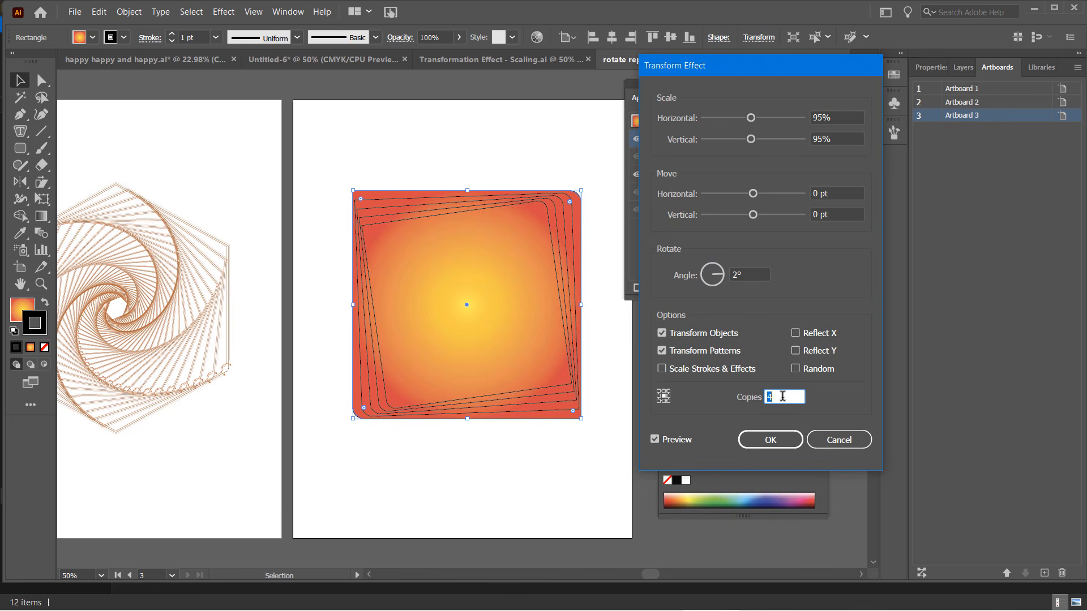
pyautogui.press('Up')
pyautogui.press('Up')
pyautogui.press('Up')
pyautogui.press('Up')
pyautogui.press('Up')
pyautogui.press('Up')
pyautogui.press('Up')
pyautogui.press('Up')
pyautogui.press('Up')
pyautogui.press('Up')
pyautogui.press('Up')
pyautogui.press('Up')
pyautogui.press('Up')
pyautogui.press('Up')
pyautogui.press('Up')
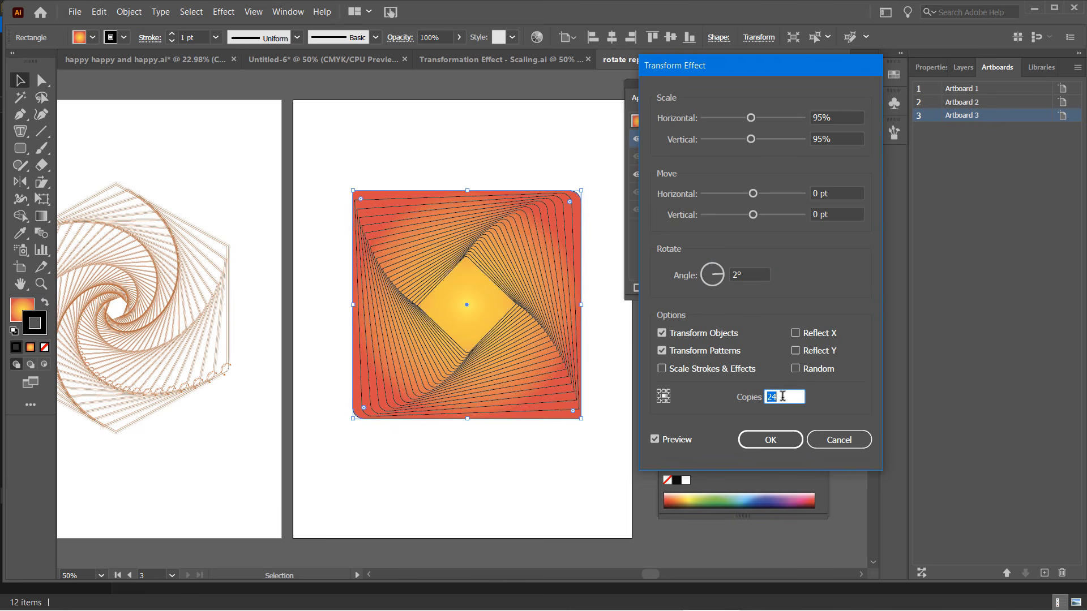
pyautogui.press('Up')
pyautogui.press('Up')
pyautogui.press('Up')
pyautogui.press('Up')
pyautogui.press('Up')
pyautogui.press('Up')
pyautogui.press('Up')
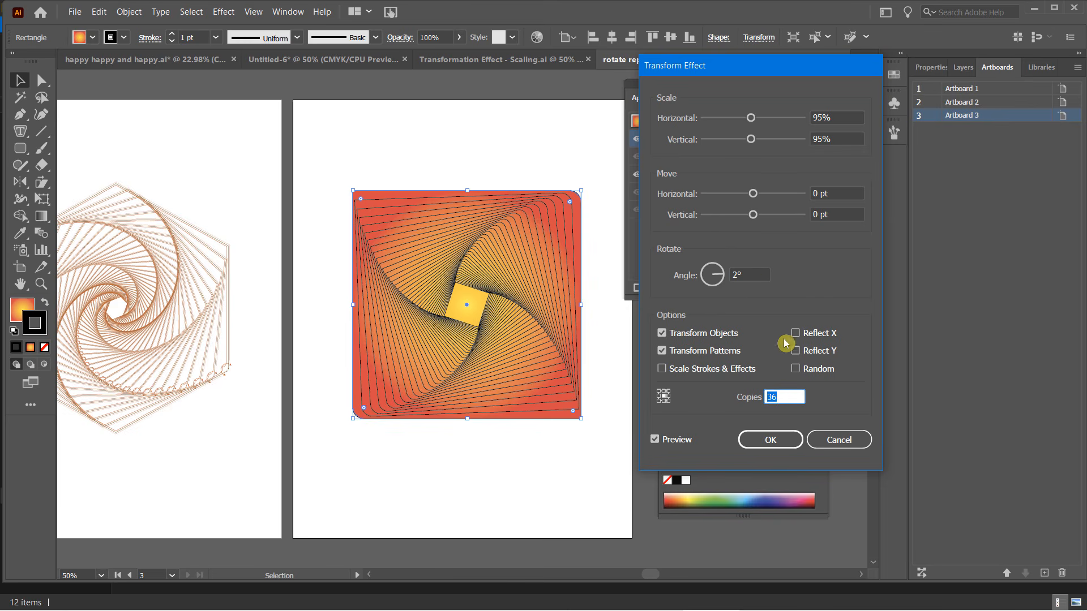
# Step: Try rotation angles up to 9° for the repeated strokes, then set the angle to 3°
pyautogui.click(745, 273)
pyautogui.press('Up')
pyautogui.press('Up')
pyautogui.press('Up')
pyautogui.press('Up')
pyautogui.press('Up')
pyautogui.press('Up')
pyautogui.press('Up')
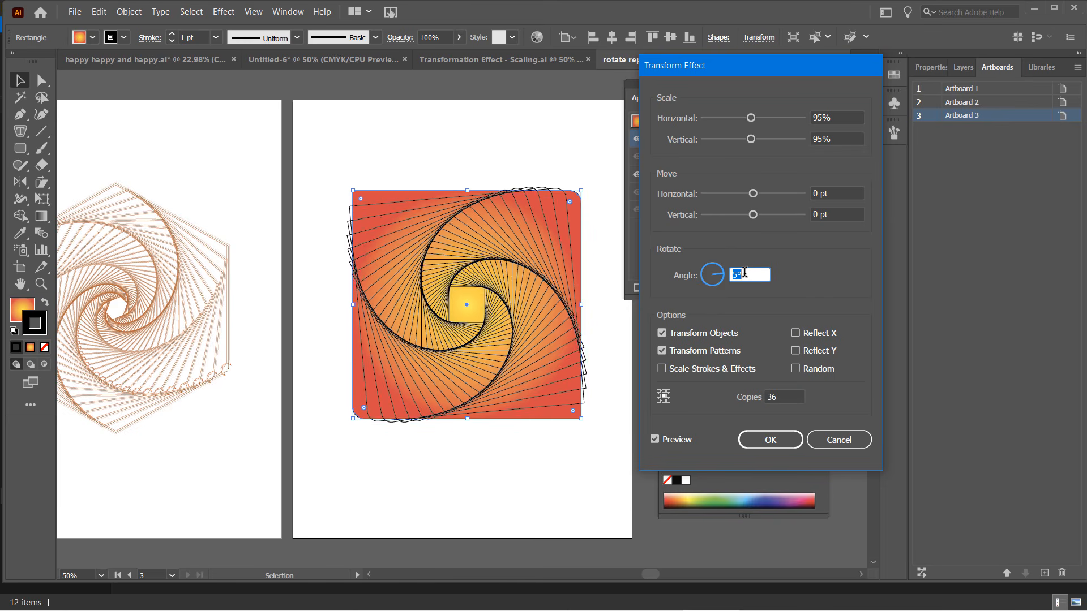
pyautogui.press('Down')
pyautogui.press('Down')
pyautogui.press('Down')
pyautogui.press('Down')
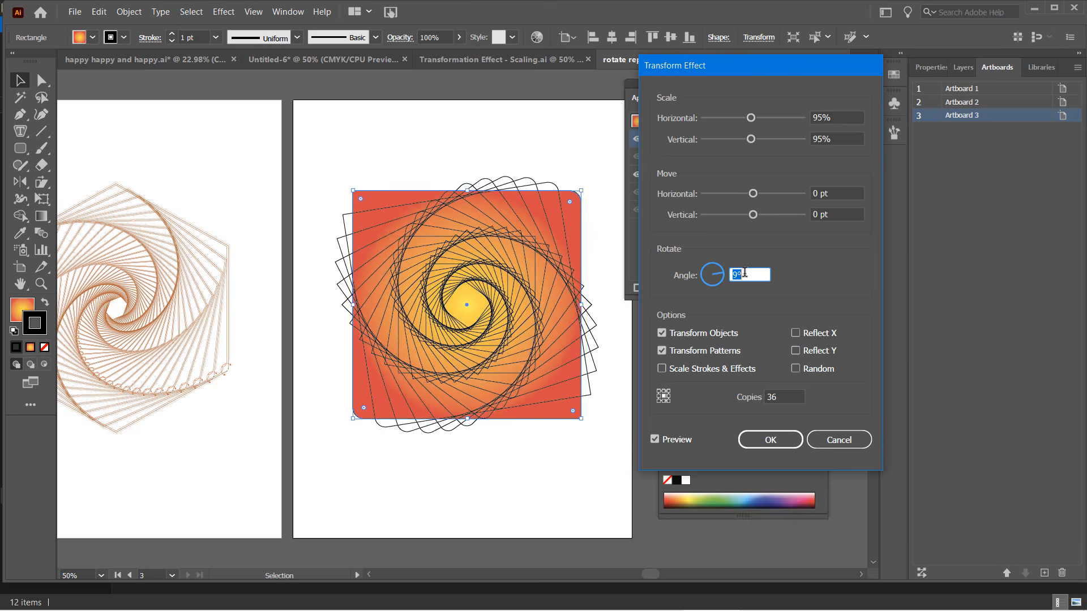
pyautogui.press('Down')
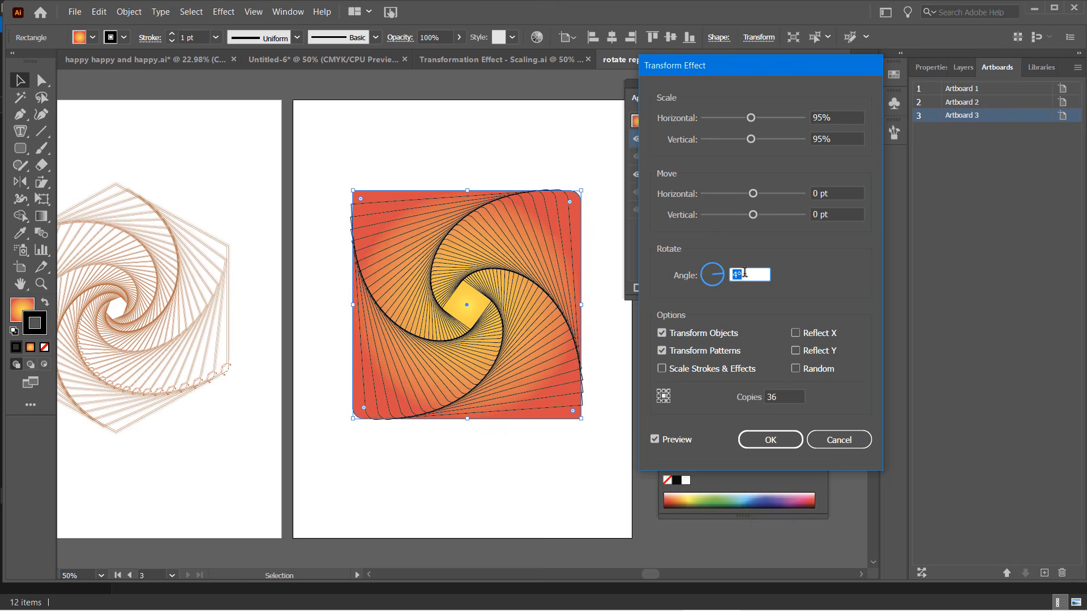
pyautogui.press('Down')
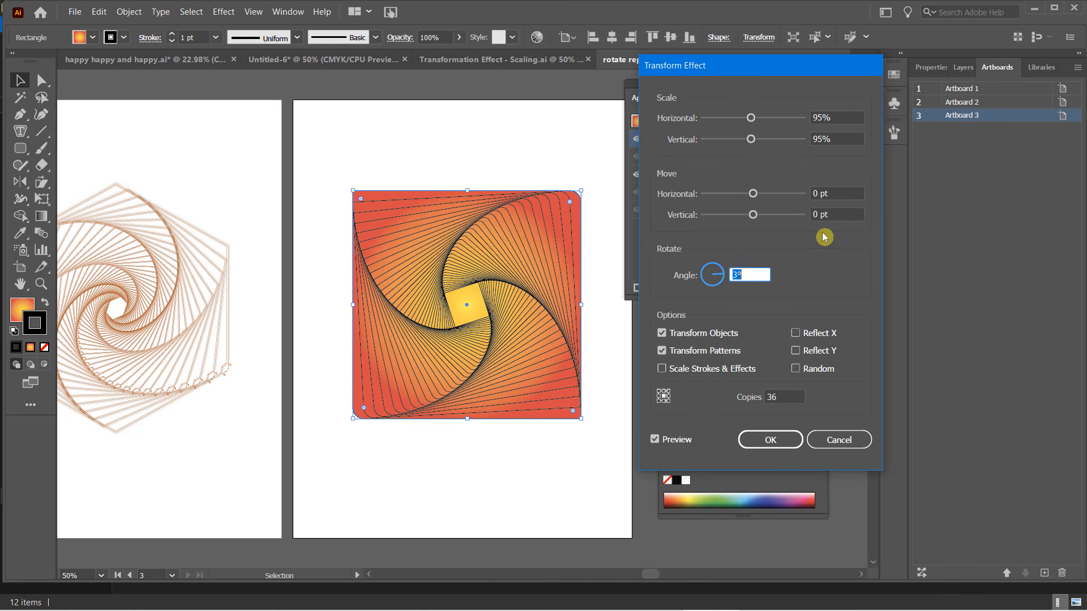
# Step: Compare the design with and without Scale Strokes & Effects, leave the option on and apply the Transform effect
pyautogui.click(663, 369)
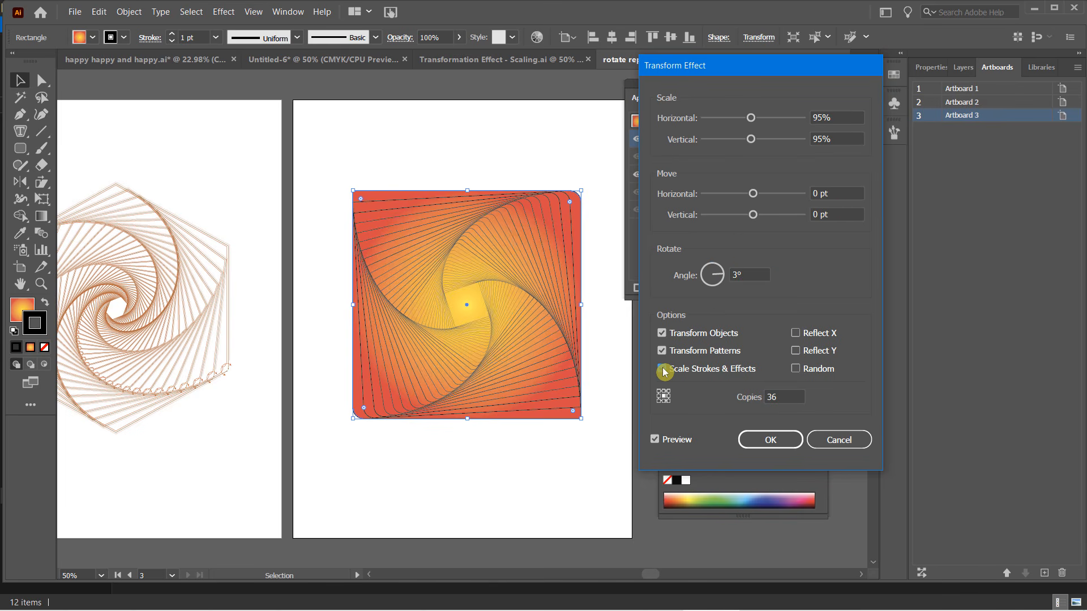
pyautogui.click(663, 369)
pyautogui.click(662, 368)
pyautogui.click(663, 369)
pyautogui.click(662, 369)
pyautogui.click(765, 439)
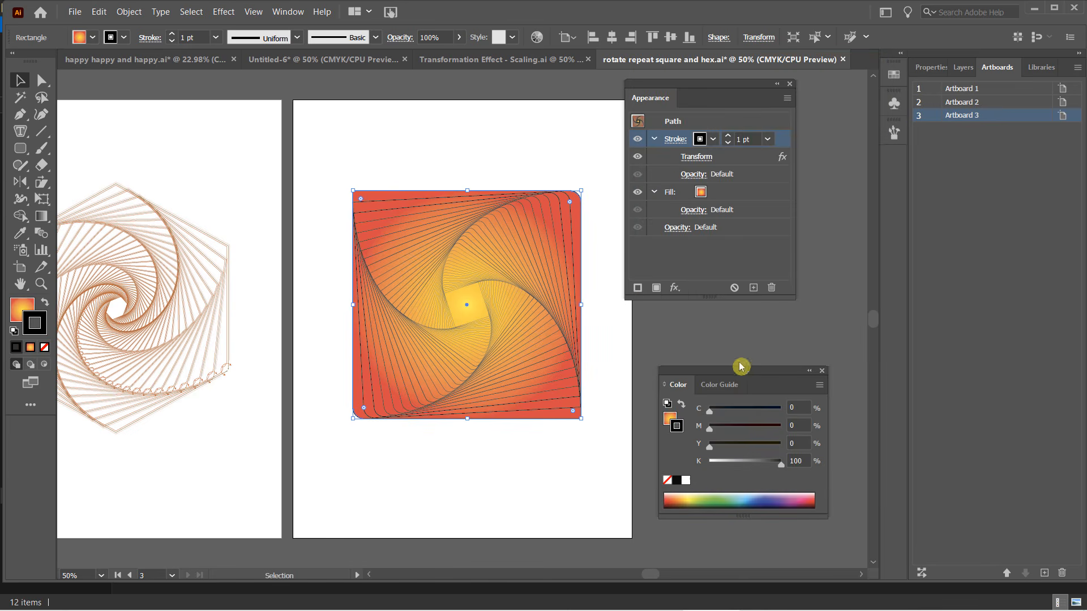
# Step: Select the hexagon spiral's path on Artboard 2 and open its stroke's Transform effect for editing
pyautogui.click(309, 174)
pyautogui.moveTo(333, 185); pyautogui.dragTo(493, 185)
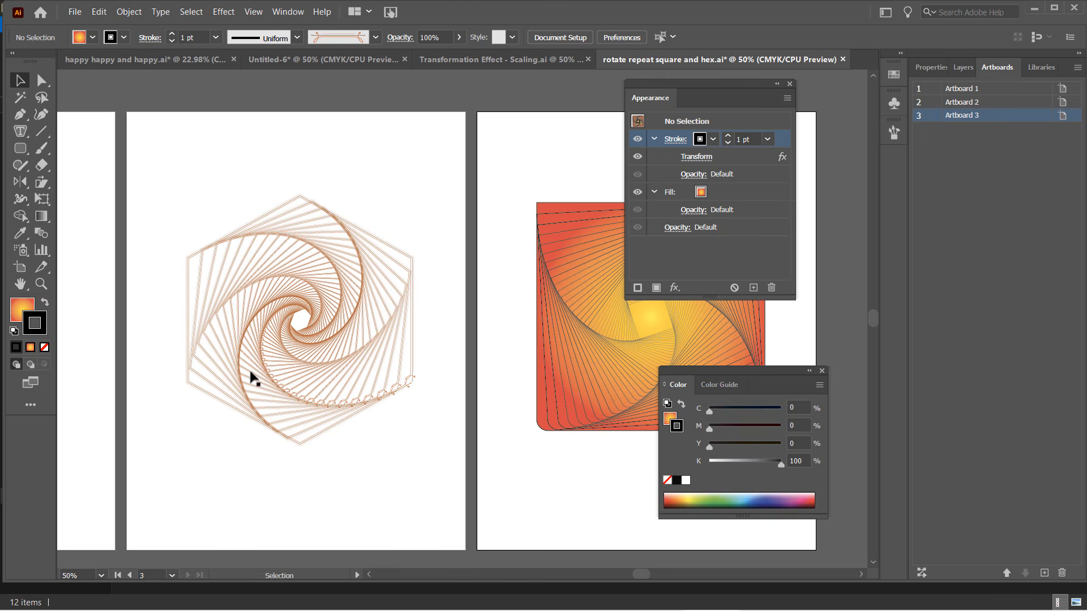
pyautogui.moveTo(389, 436)
pyautogui.mouseDown()
pyautogui.moveTo(359, 403)
pyautogui.moveTo(377, 434)
pyautogui.mouseUp()
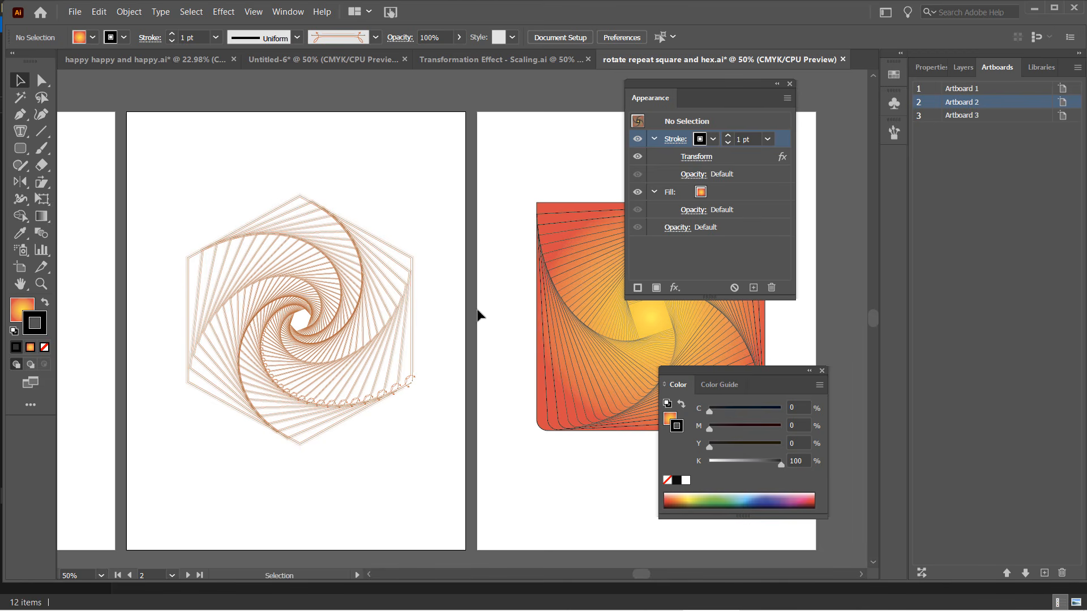
pyautogui.press('a')
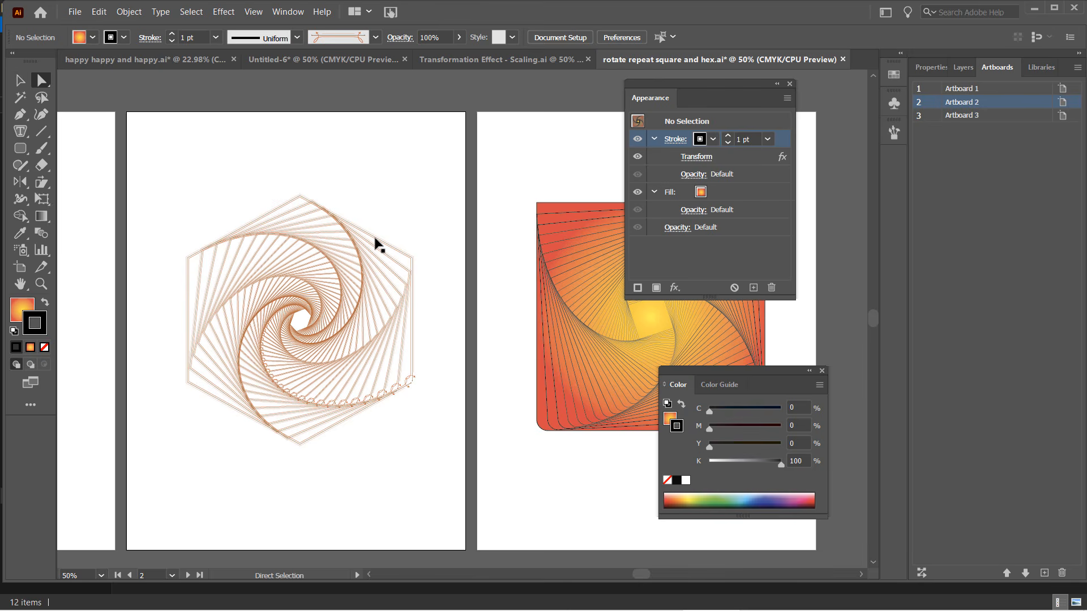
pyautogui.click(375, 240)
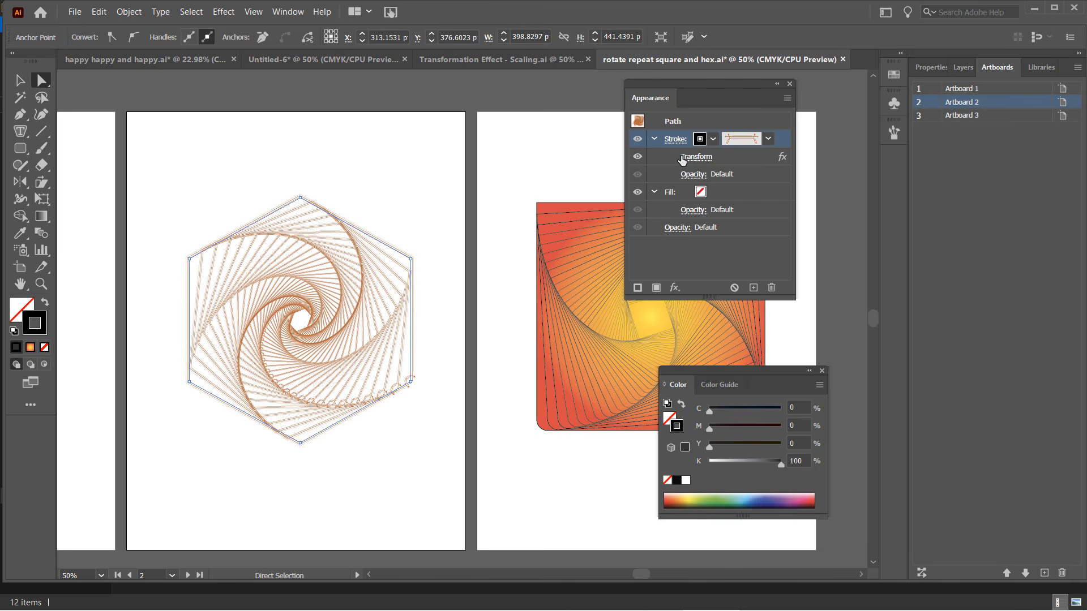
pyautogui.click(683, 157)
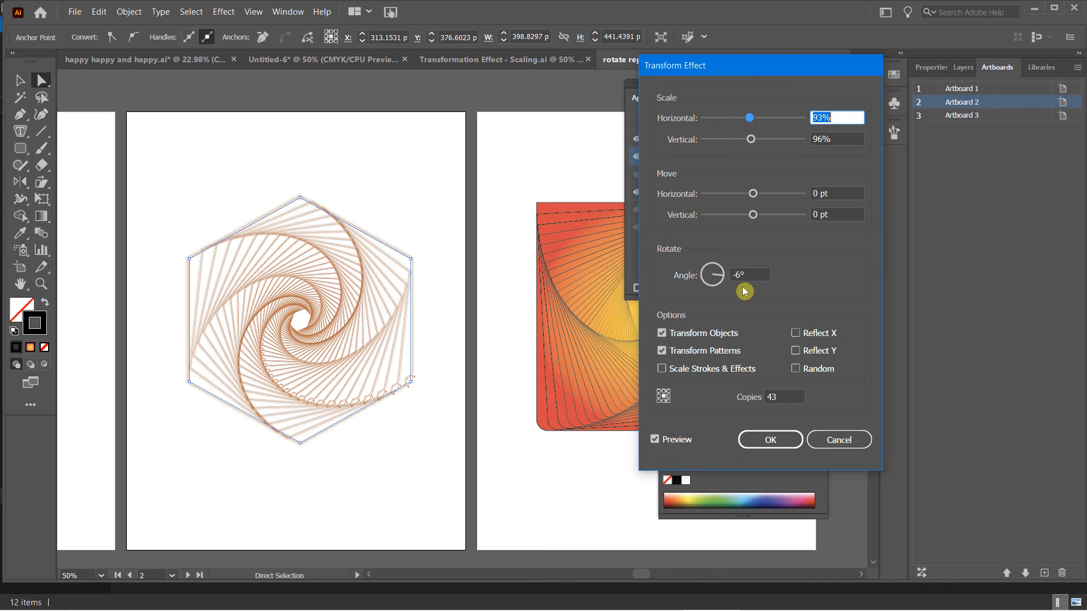
# Step: Try rotation angles of 8°, 3°, -2° and 0° on the hexagon's repeated strokes
pyautogui.click(749, 275)
pyautogui.press('Up')
pyautogui.press('Up')
pyautogui.press('Up')
pyautogui.press('Up')
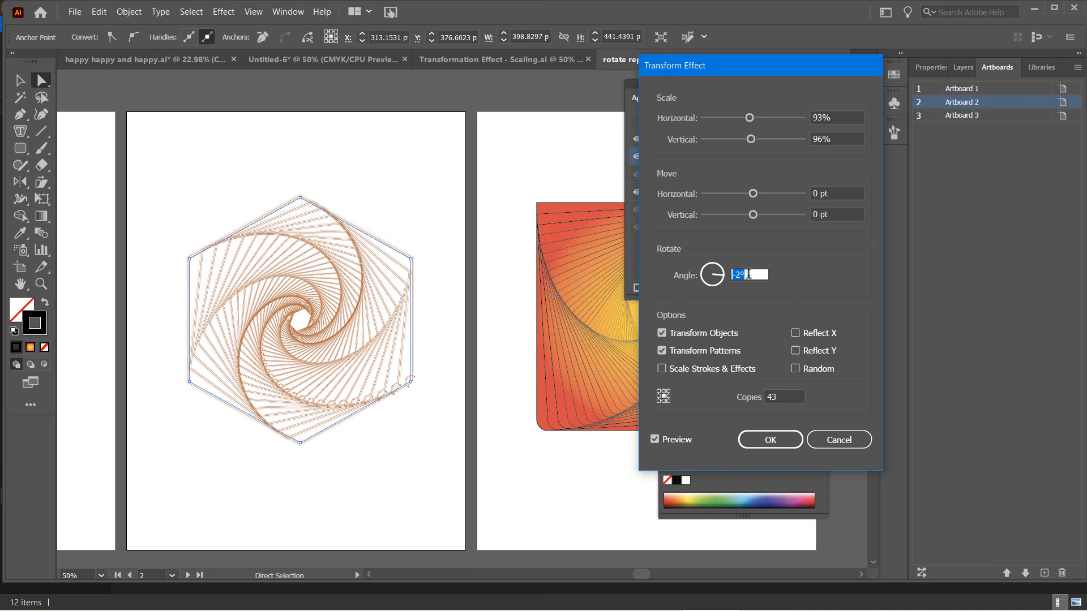
pyautogui.press('Up')
pyautogui.press('Up')
pyautogui.press('Up')
pyautogui.press('Up')
pyautogui.press('Up')
pyautogui.press('Up')
pyautogui.press('Up')
pyautogui.press('Up')
pyautogui.press('Up')
pyautogui.press('Up')
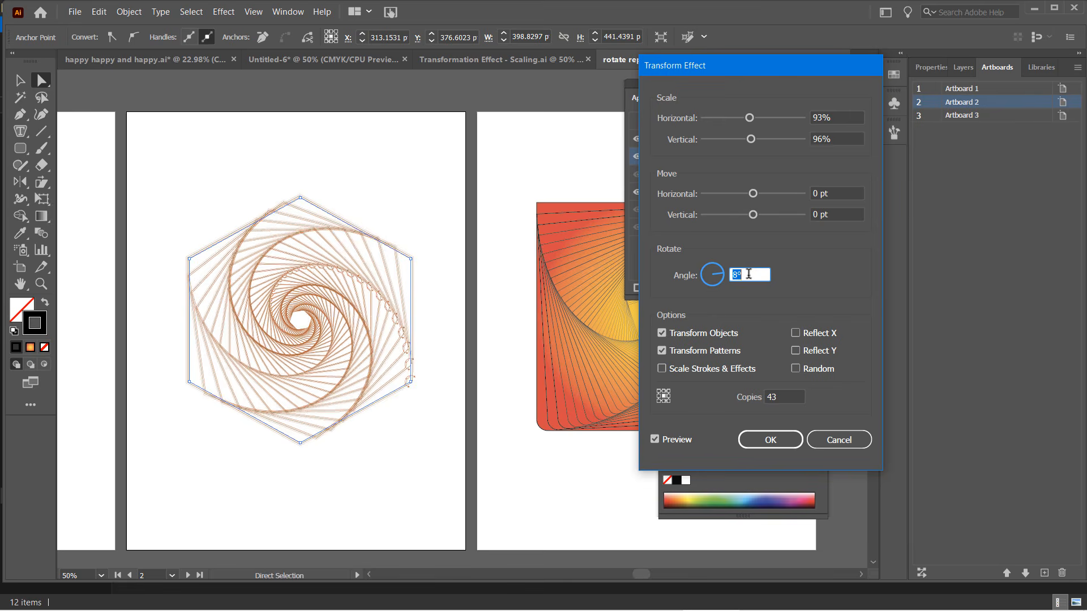
pyautogui.press('Down')
pyautogui.press('Down')
pyautogui.press('Down')
pyautogui.press('Down')
pyautogui.press('Down')
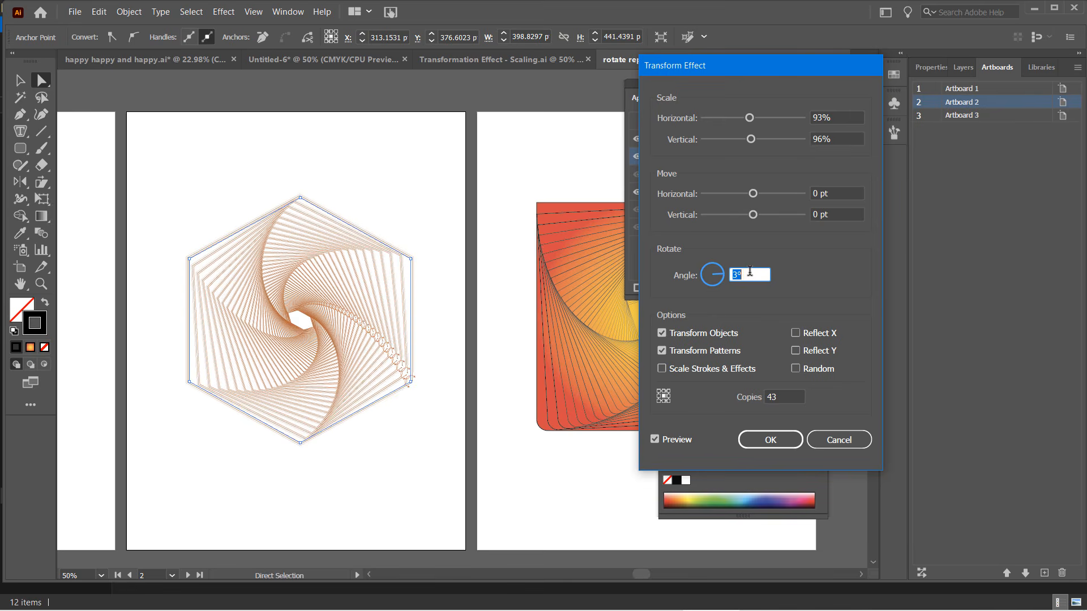
pyautogui.press('Down')
pyautogui.press('Down')
pyautogui.press('Down')
pyautogui.press('Down')
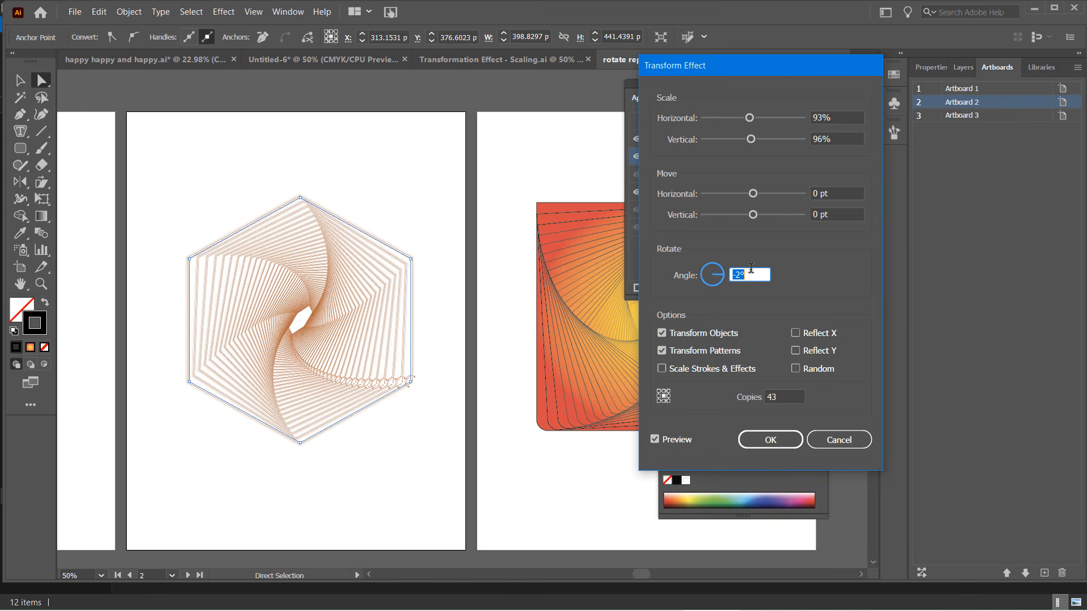
pyautogui.press('Up')
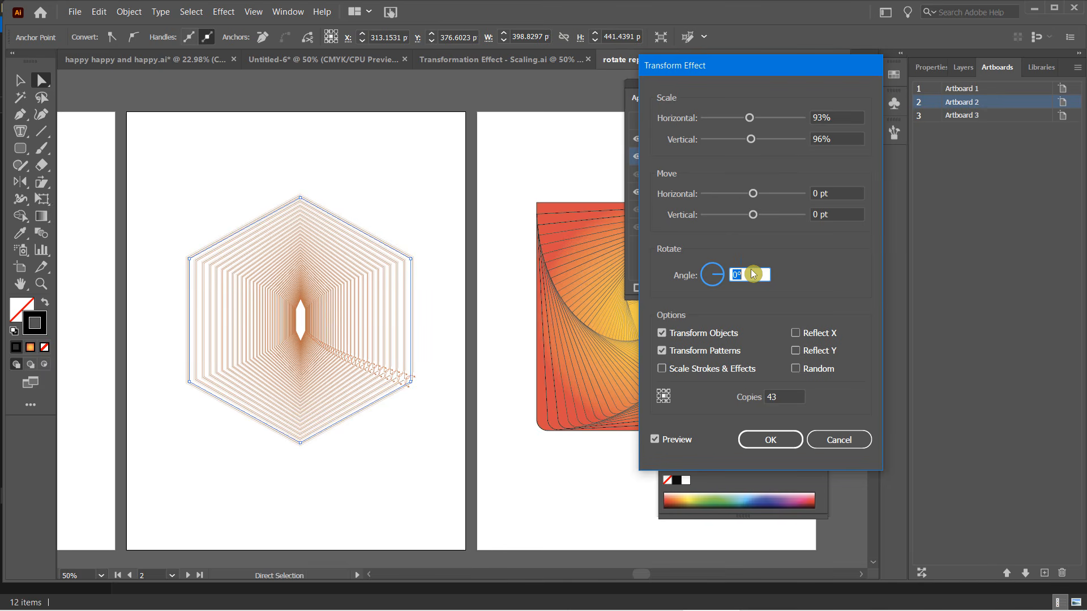
# Step: Set the hexagon Transform effect's rotation angle to -7°, apply it and deselect the path
pyautogui.press('Down')
pyautogui.press('Down')
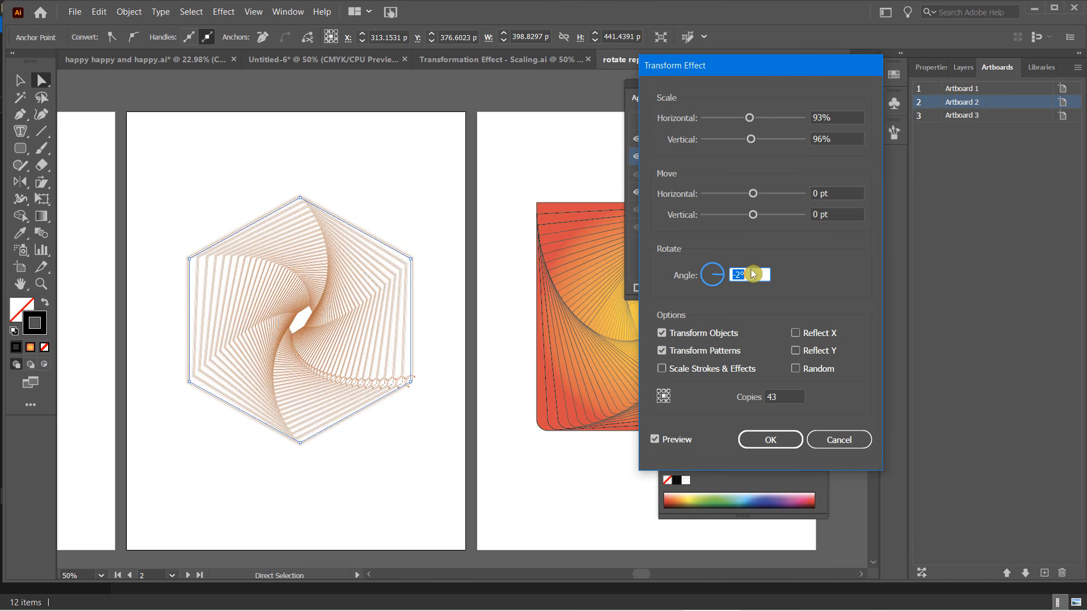
pyautogui.press('Down')
pyautogui.press('Down')
pyautogui.press('Down')
pyautogui.press('Down')
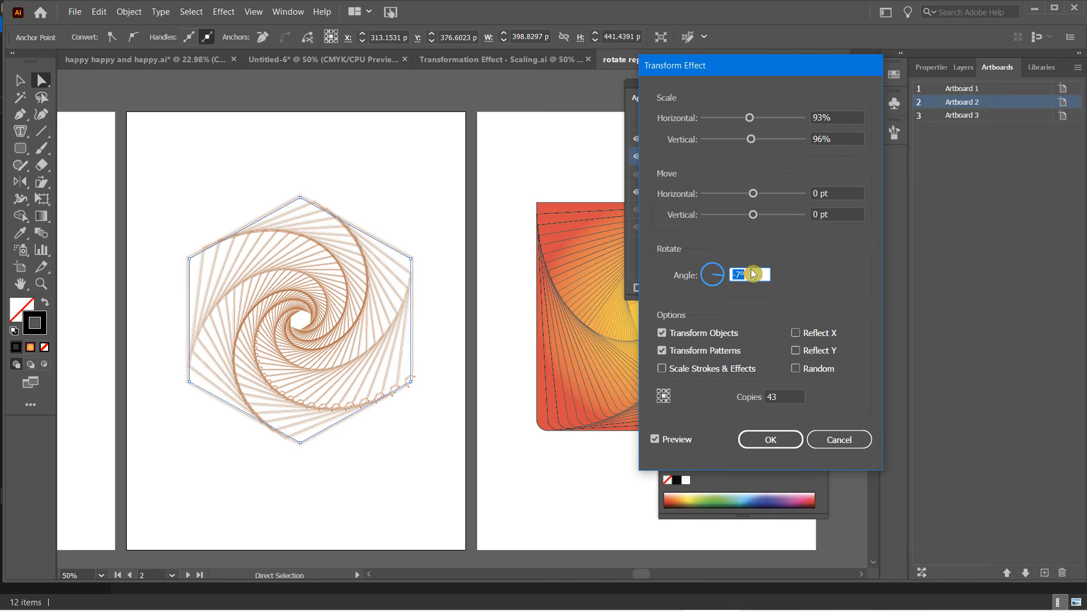
pyautogui.click(775, 439)
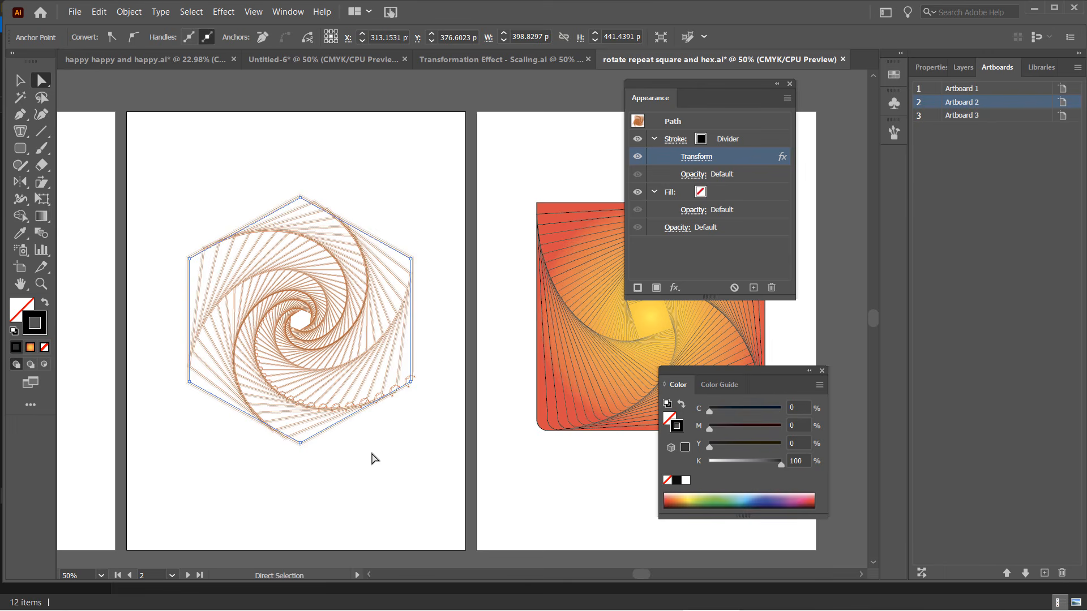
pyautogui.click(372, 458)
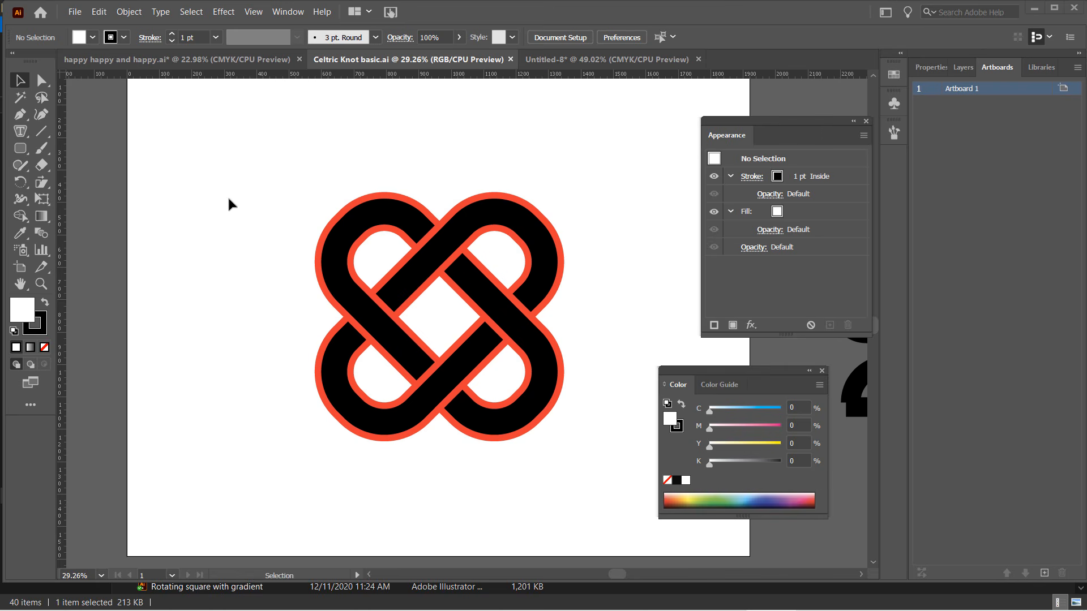
# Step: Create a new 12 × 12 in document with one artboard, CMYK color mode and 300 ppi raster effects
pyautogui.click(203, 198)
pyautogui.hotkey('ctrl', 'n')
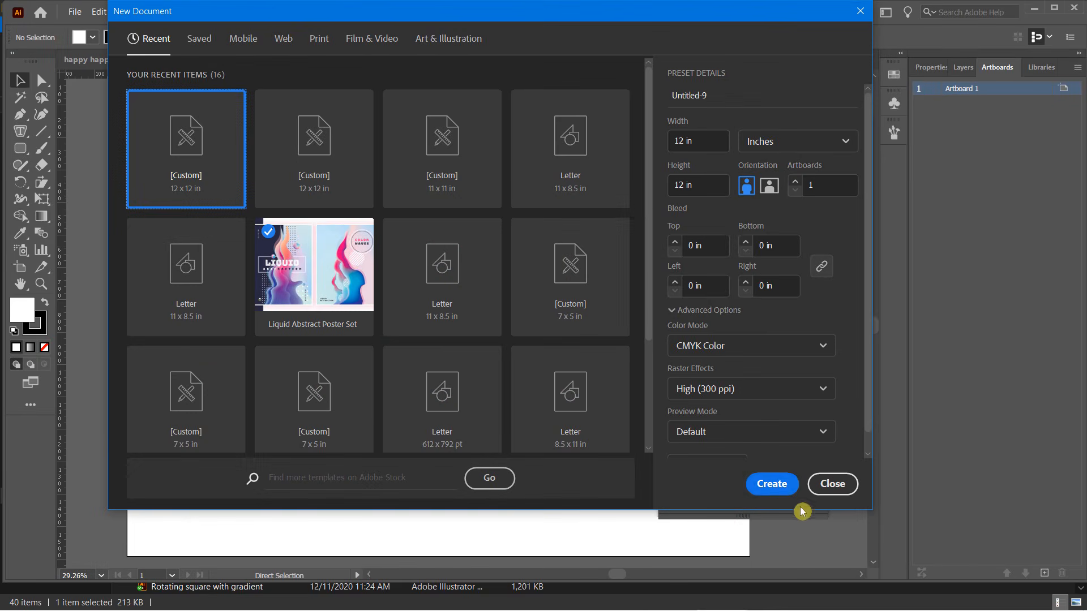
pyautogui.click(773, 486)
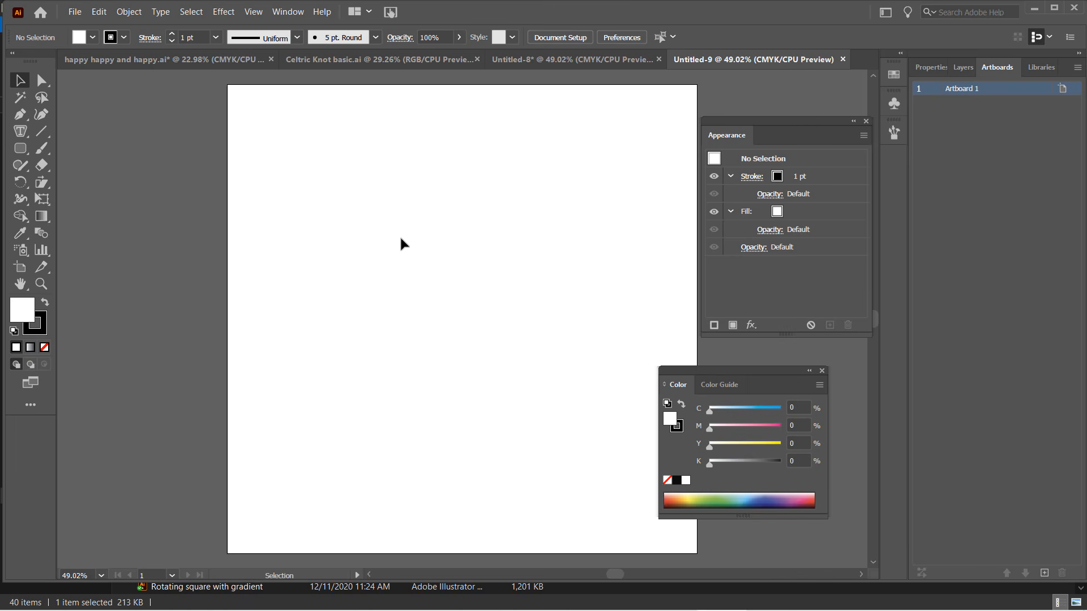
# Step: Set the default fill to none and the black stroke weight to 60 pt
pyautogui.click(28, 314)
pyautogui.click(45, 347)
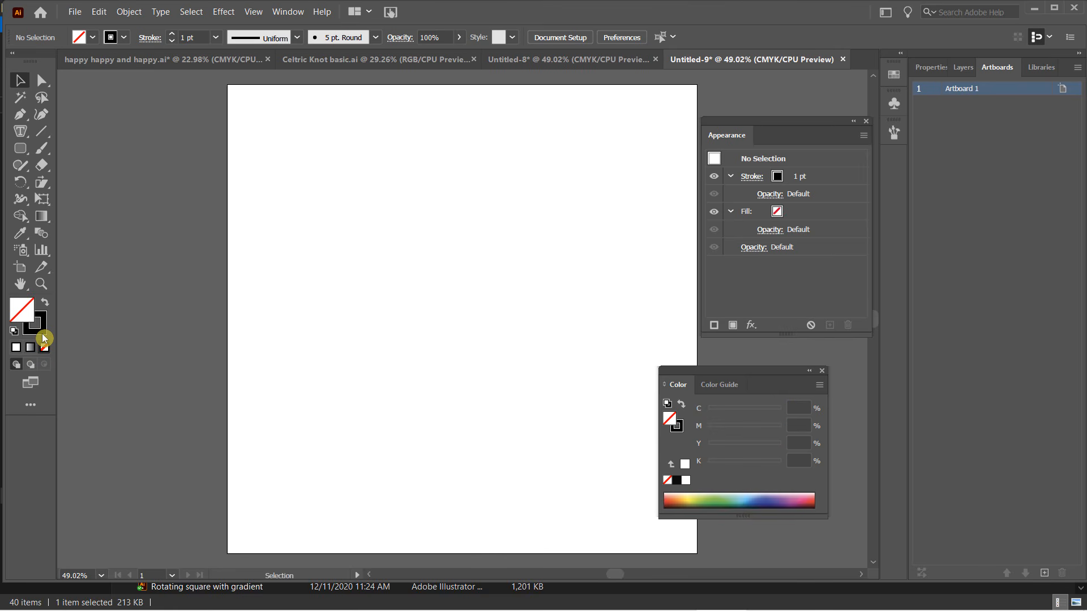
pyautogui.click(41, 330)
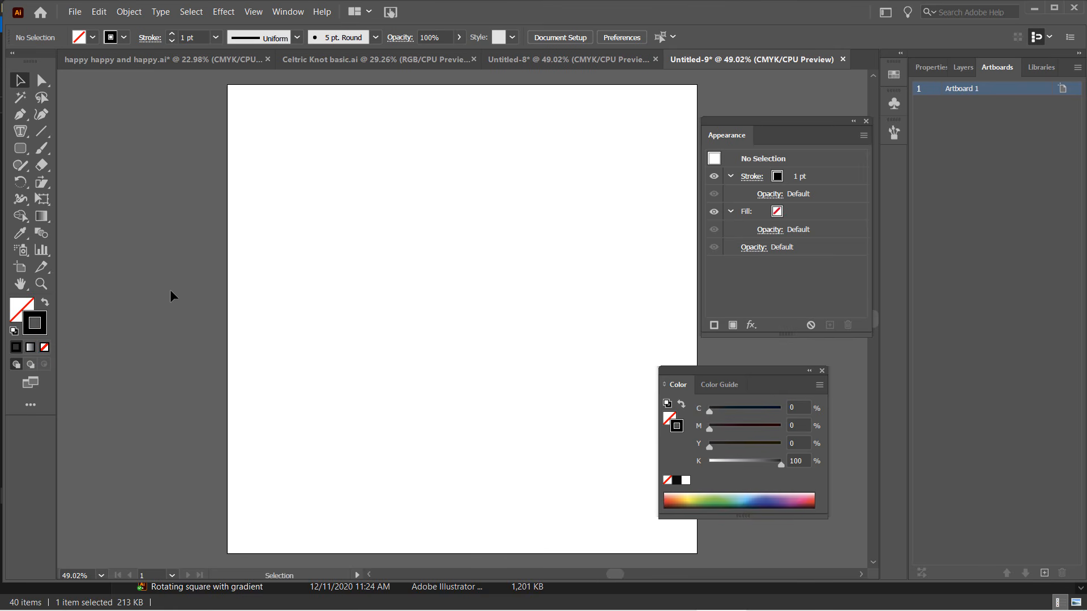
pyautogui.click(215, 38)
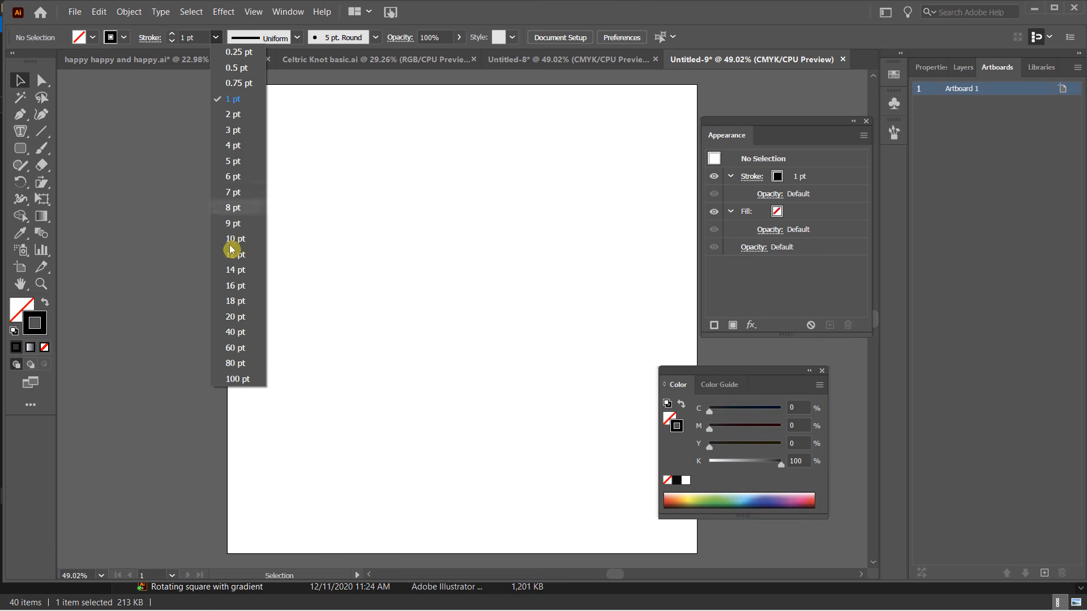
pyautogui.click(240, 352)
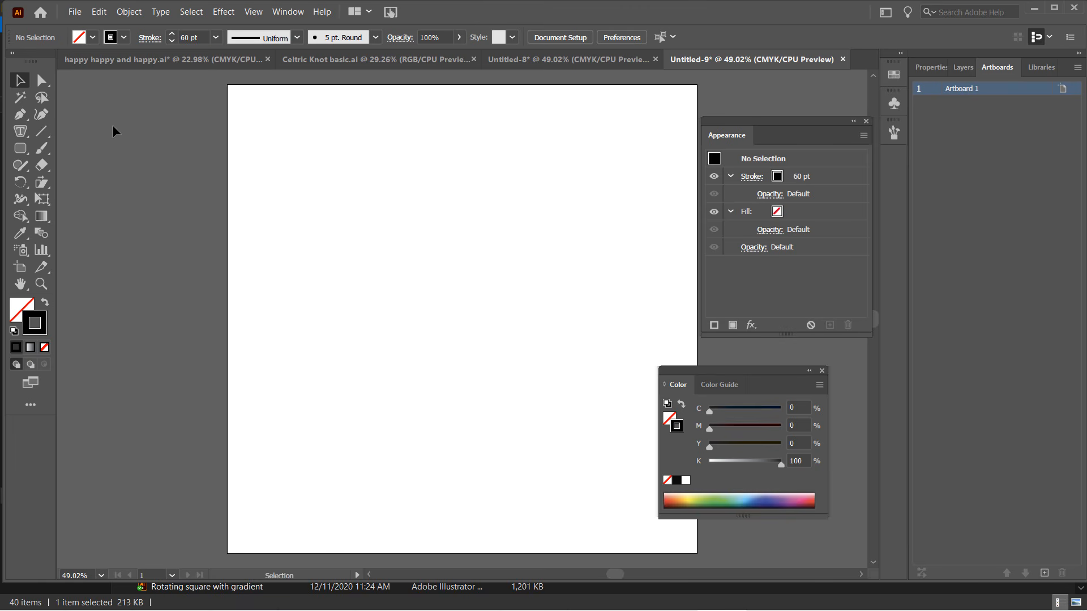
# Step: Draw a tall rounded rectangle near the middle of the artboard and set its corner radius to 0.5 in
pyautogui.click(20, 148)
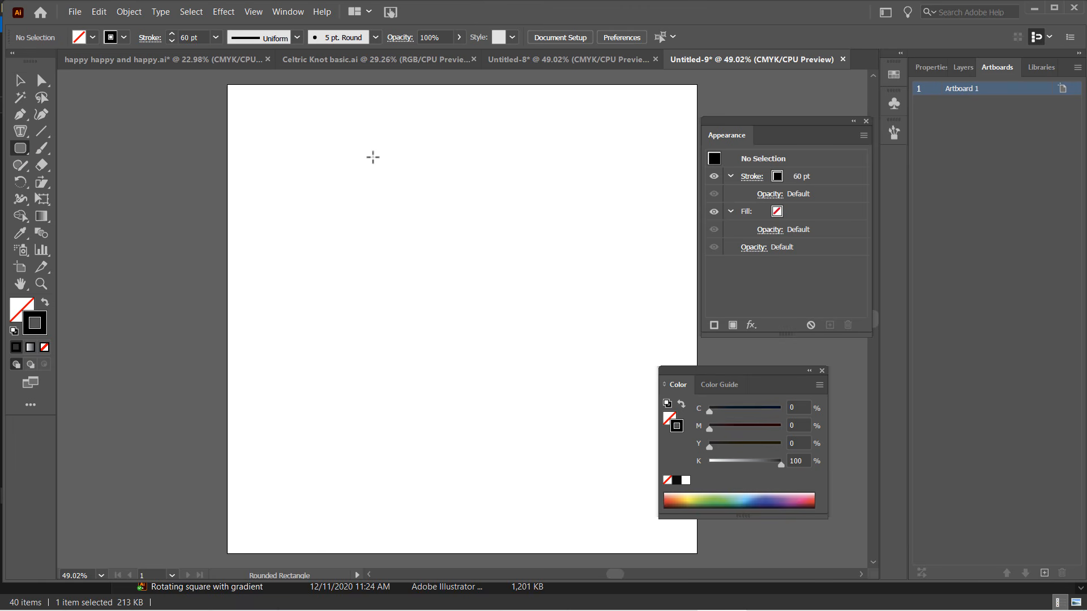
pyautogui.moveTo(379, 167)
pyautogui.mouseDown()
pyautogui.moveTo(438, 237)
pyautogui.moveTo(491, 338)
pyautogui.moveTo(505, 400)
pyautogui.mouseUp()
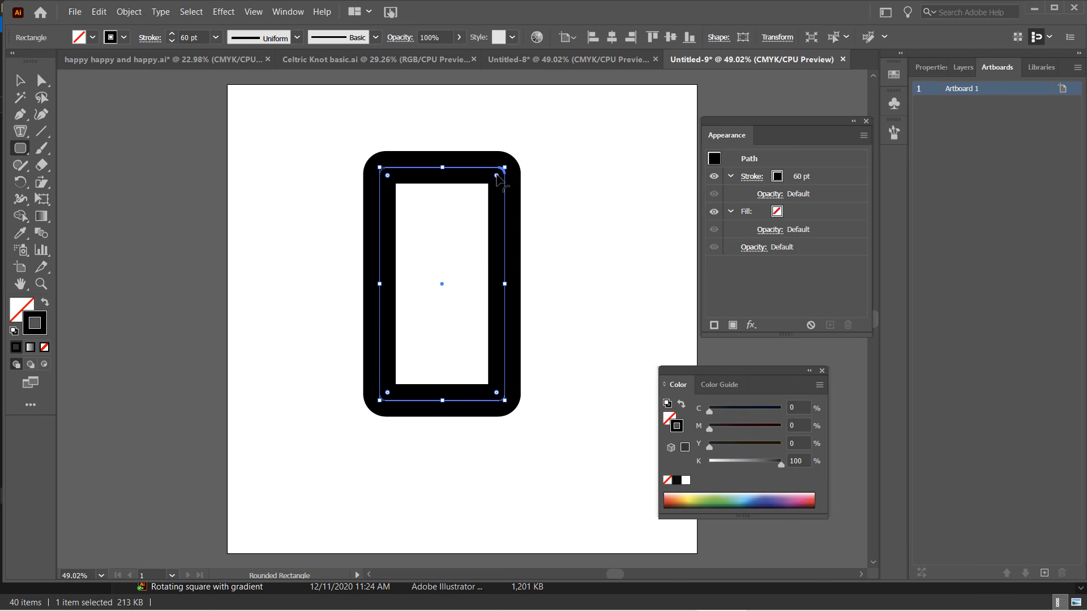
pyautogui.press('a')
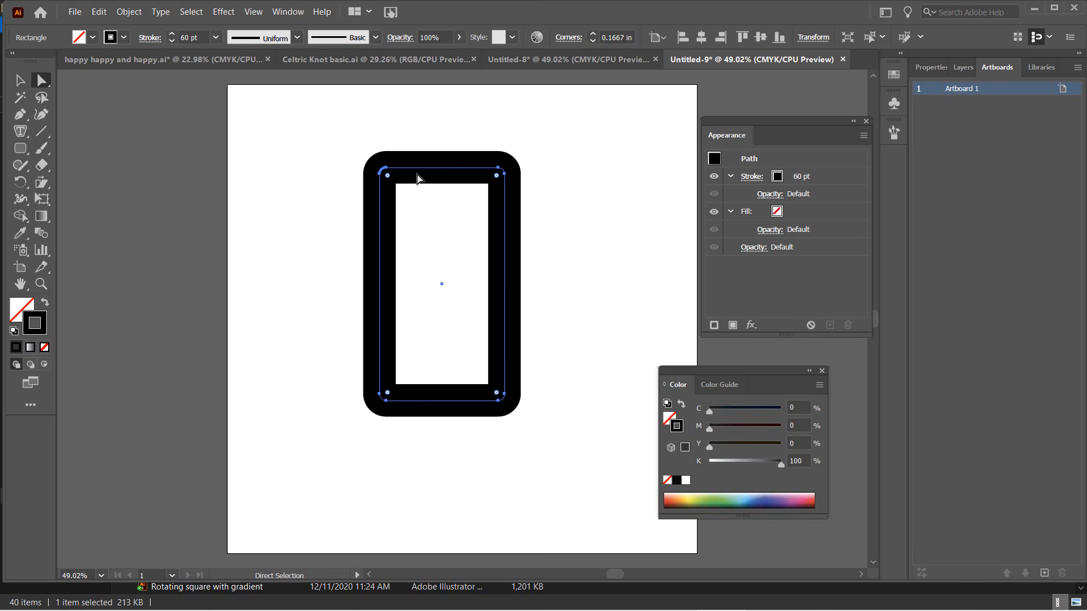
pyautogui.click(594, 35)
pyautogui.click(594, 35)
pyautogui.click(594, 34)
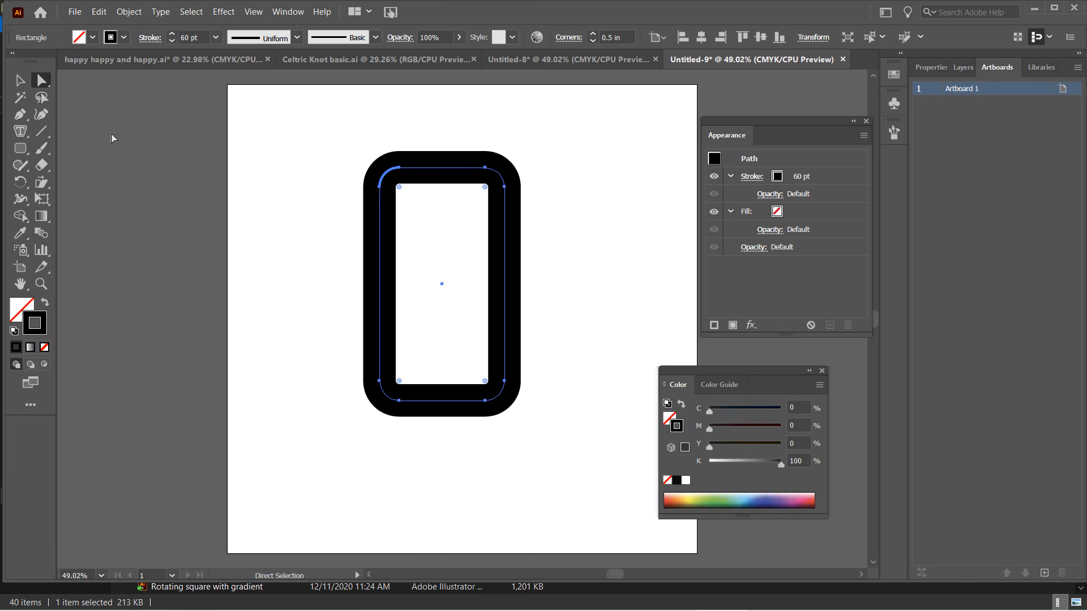
# Step: Create a copy of the rounded rectangle rotated 90° about its center
pyautogui.click(47, 174)
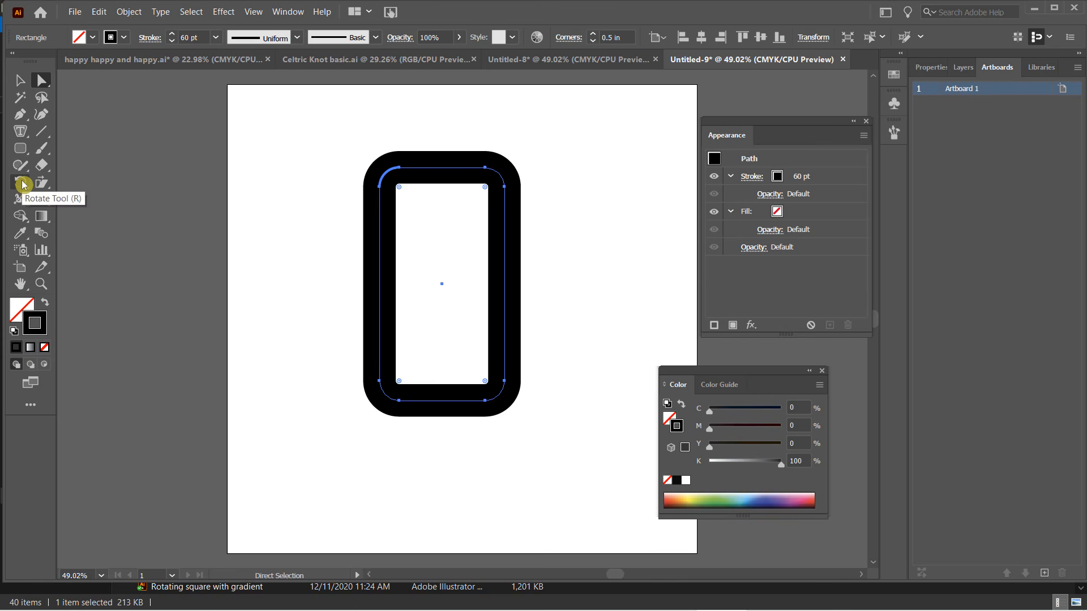
pyautogui.moveTo(22, 182); pyautogui.dragTo(69, 204)
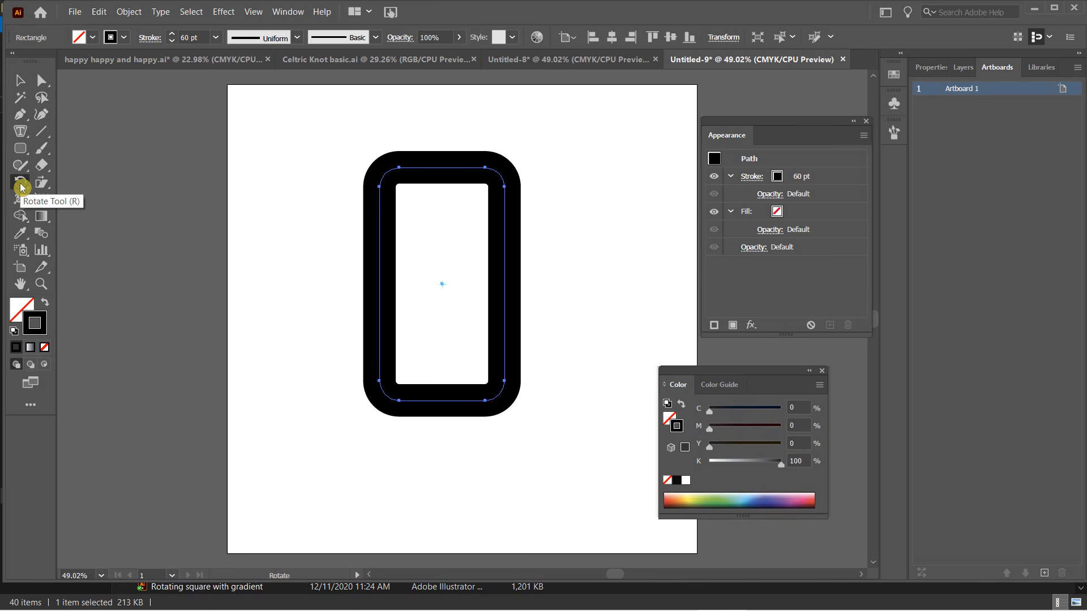
pyautogui.doubleClick(22, 187)
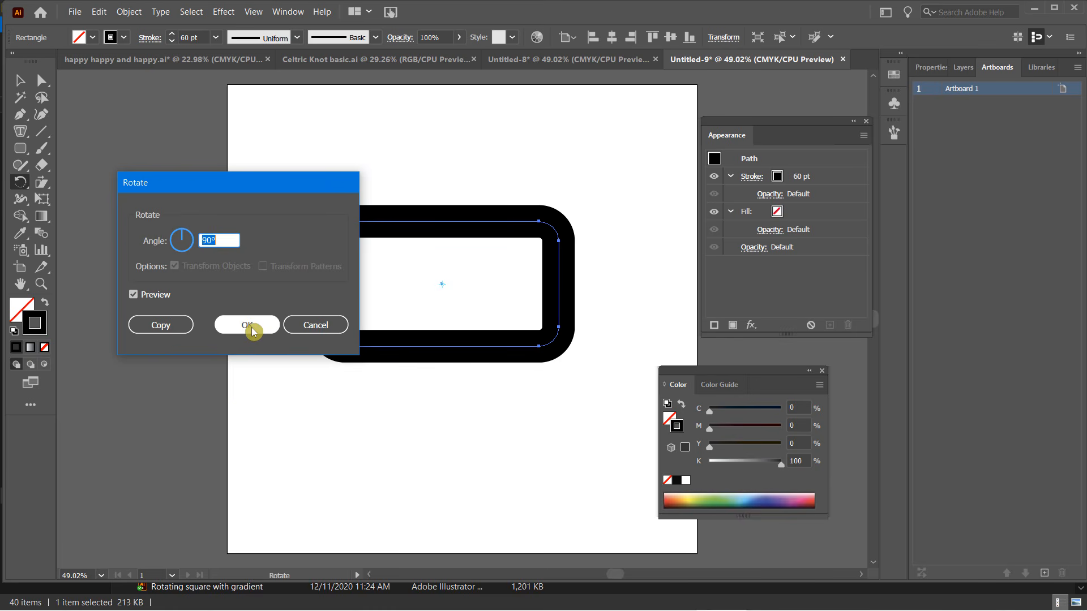
pyautogui.click(160, 325)
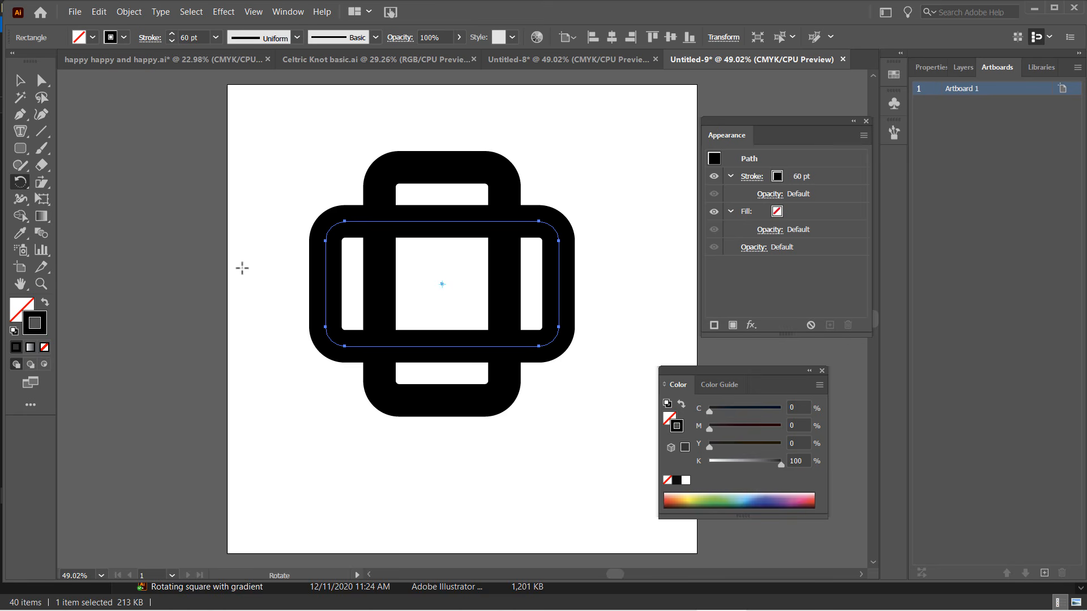
# Step: Align the strokes of both the vertical and the horizontal rounded rectangle to the outside of their paths
pyautogui.click(20, 80)
pyautogui.click(401, 172)
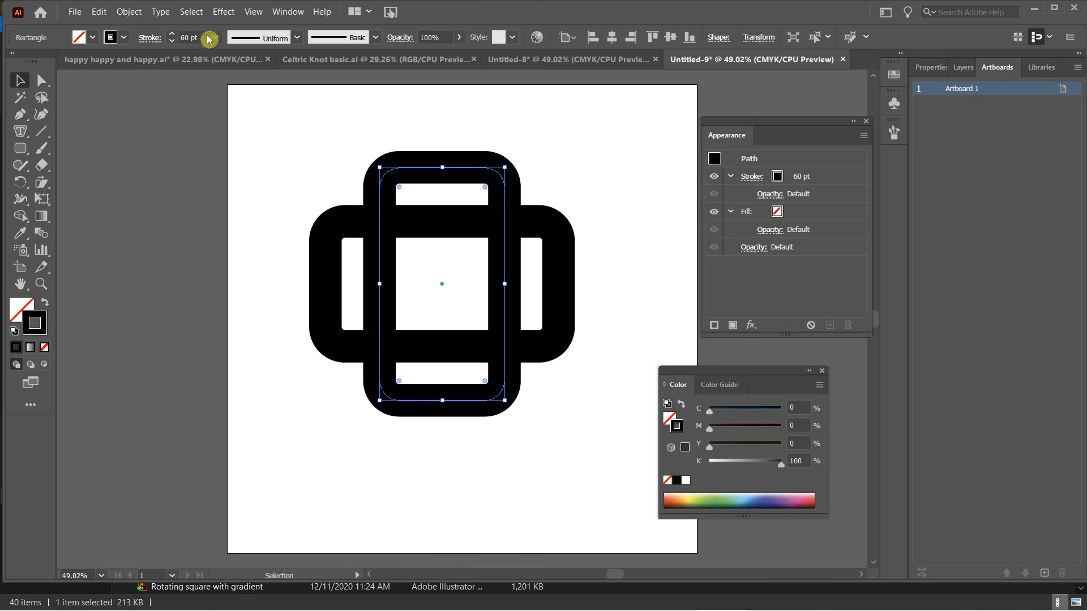
pyautogui.click(148, 39)
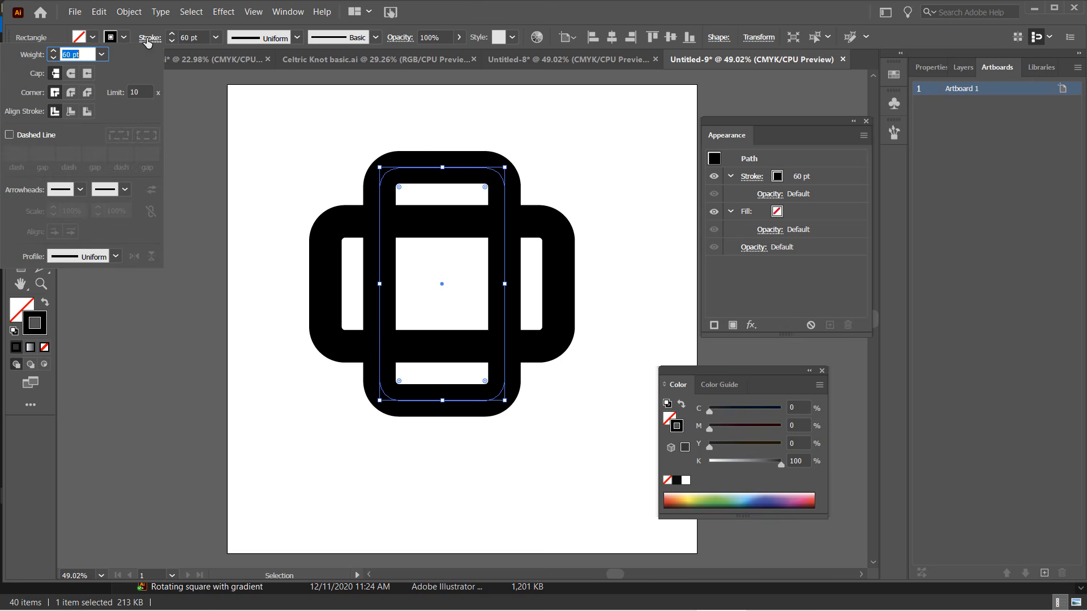
pyautogui.click(87, 112)
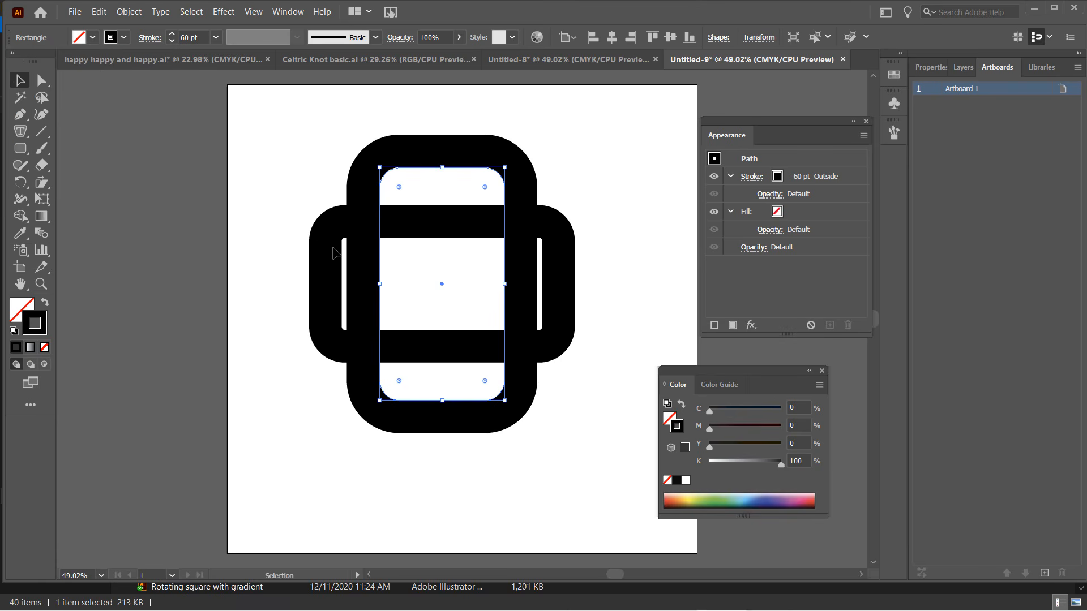
pyautogui.moveTo(313, 181); pyautogui.dragTo(351, 257)
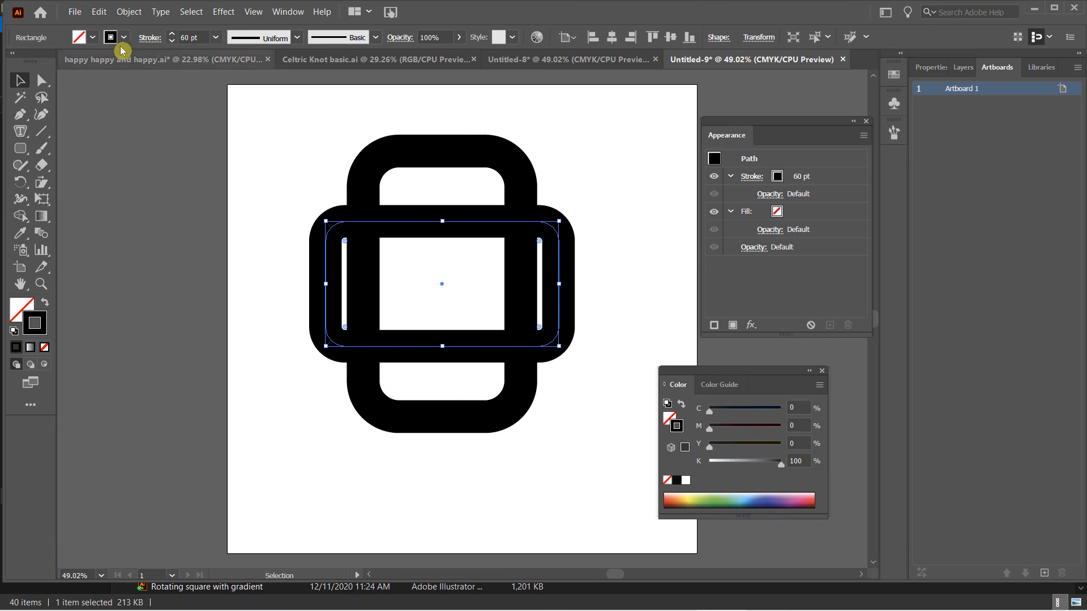
pyautogui.click(150, 37)
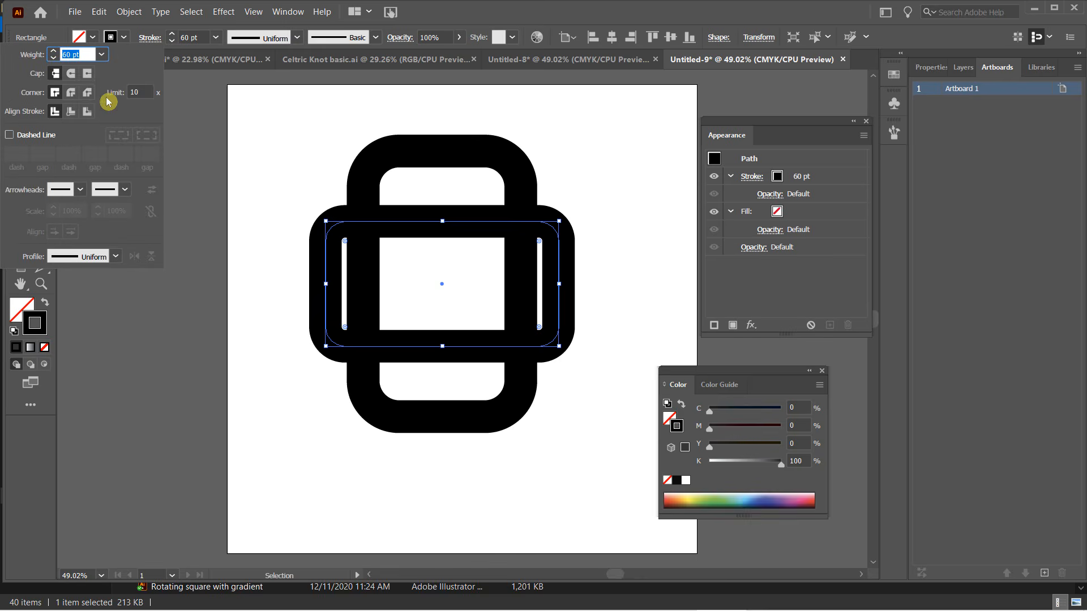
pyautogui.click(86, 111)
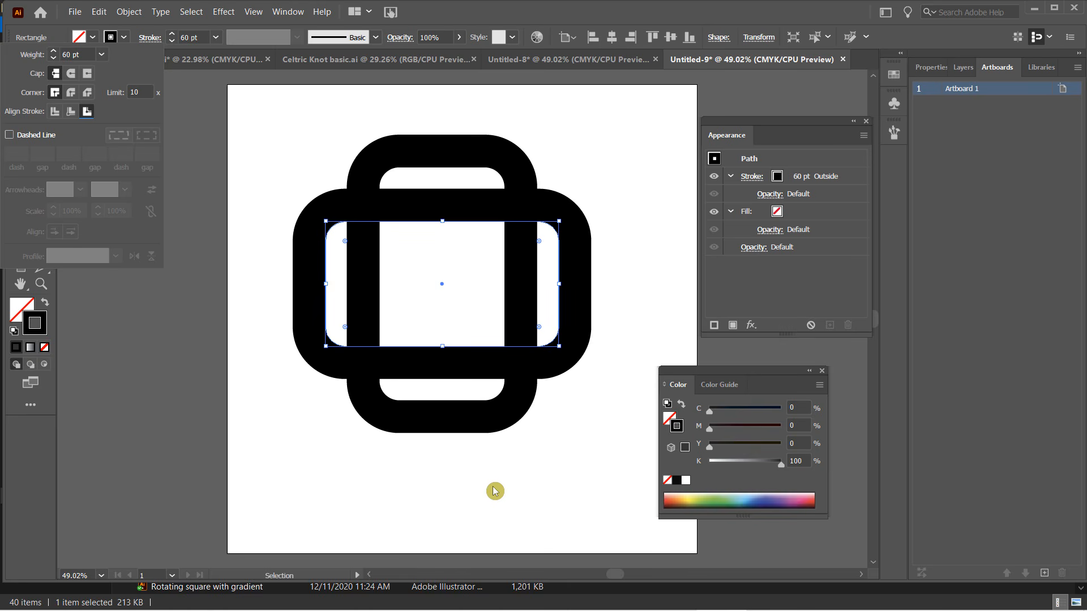
pyautogui.click(269, 136)
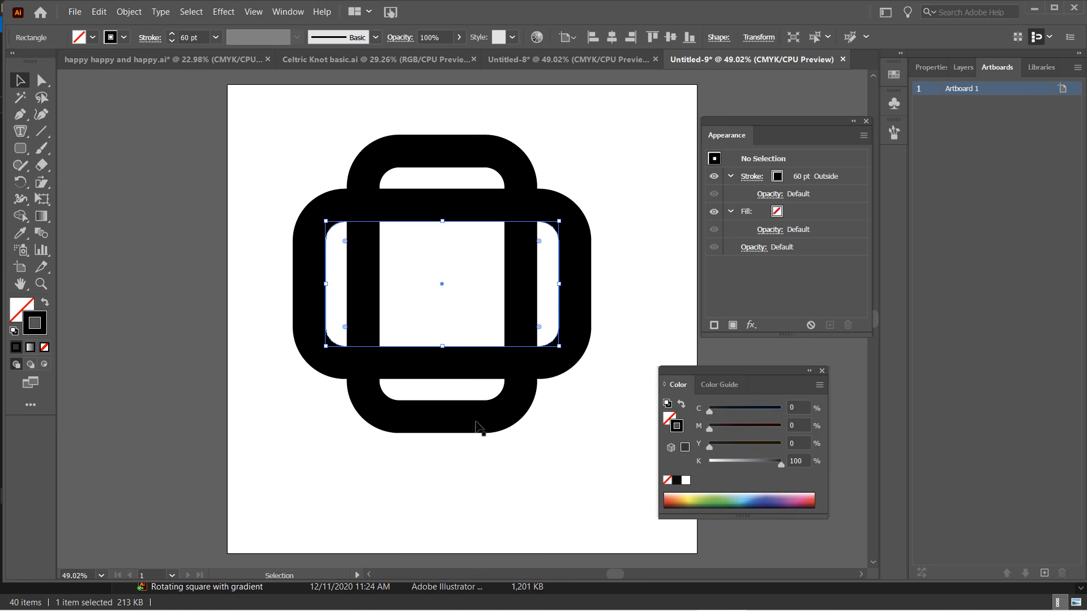
# Step: Select both rounded rectangles and expand their appearance into filled shapes
pyautogui.moveTo(263, 97); pyautogui.dragTo(613, 490)
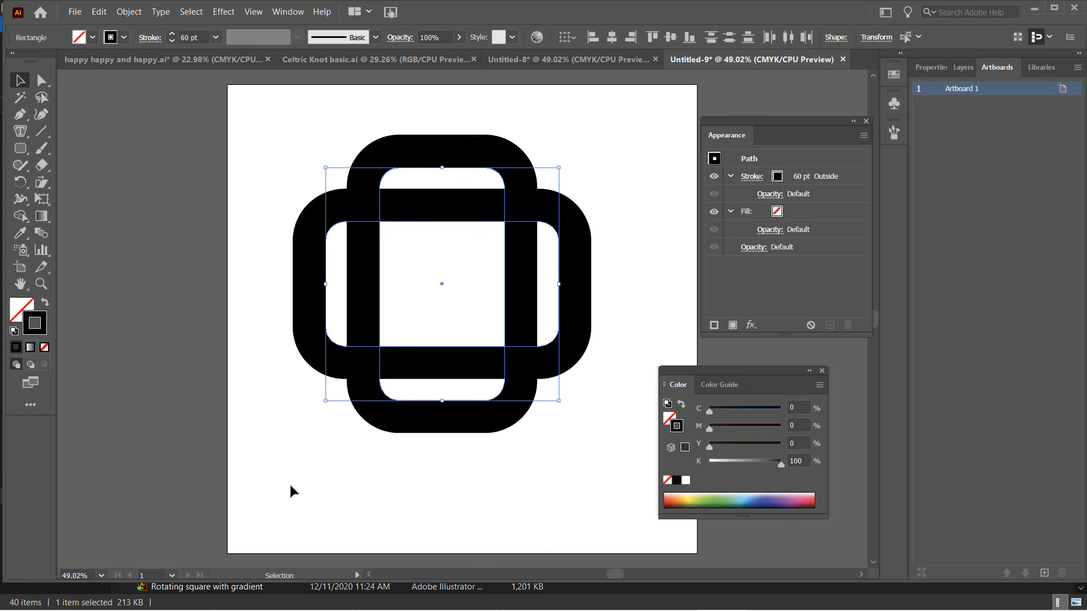
pyautogui.click(129, 11)
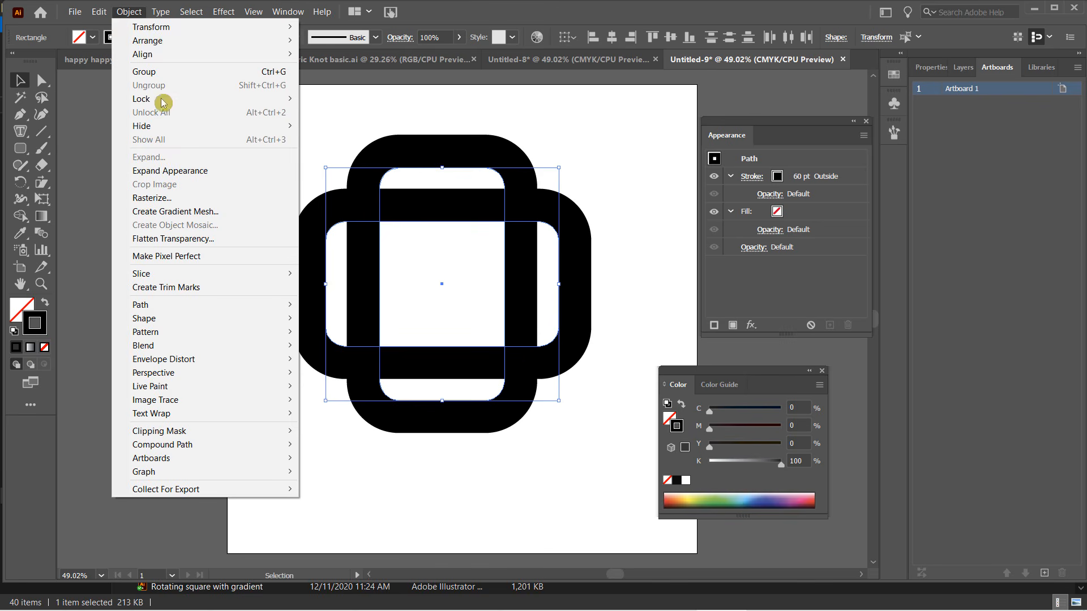
pyautogui.click(201, 171)
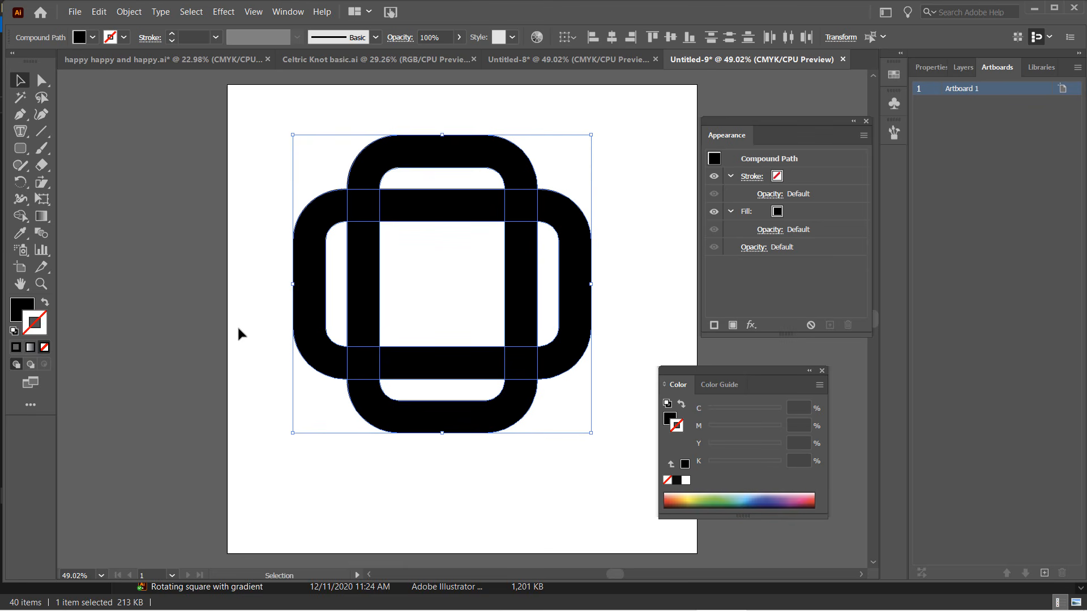
# Step: Merge the band segments across the four crossings with Shape Builder, alternating vertical and horizontal bands on top to weave a knot
pyautogui.click(20, 219)
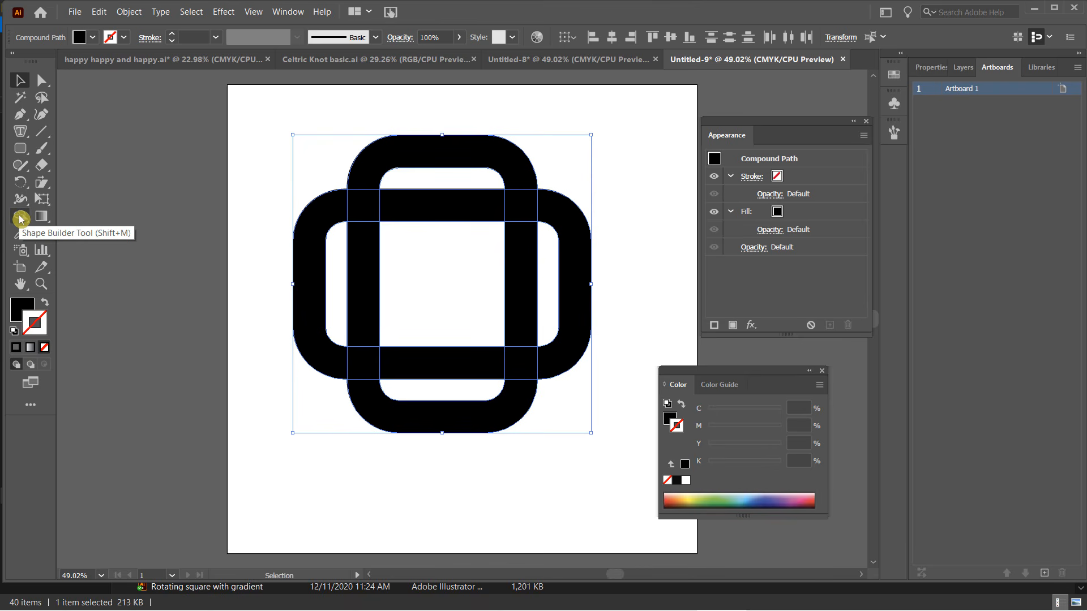
pyautogui.click(20, 218)
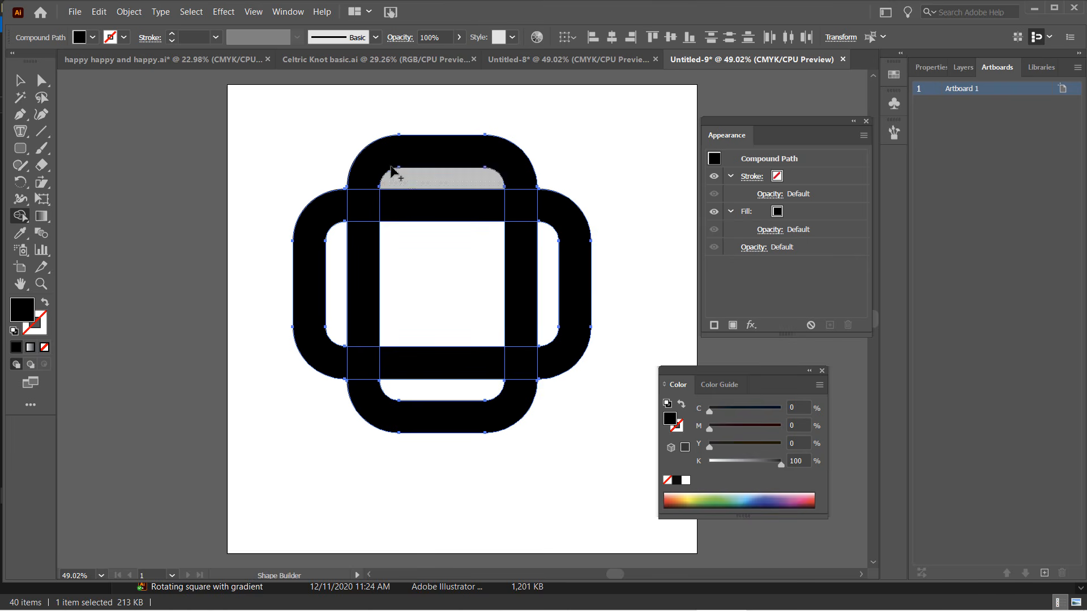
pyautogui.moveTo(376, 171); pyautogui.dragTo(371, 403)
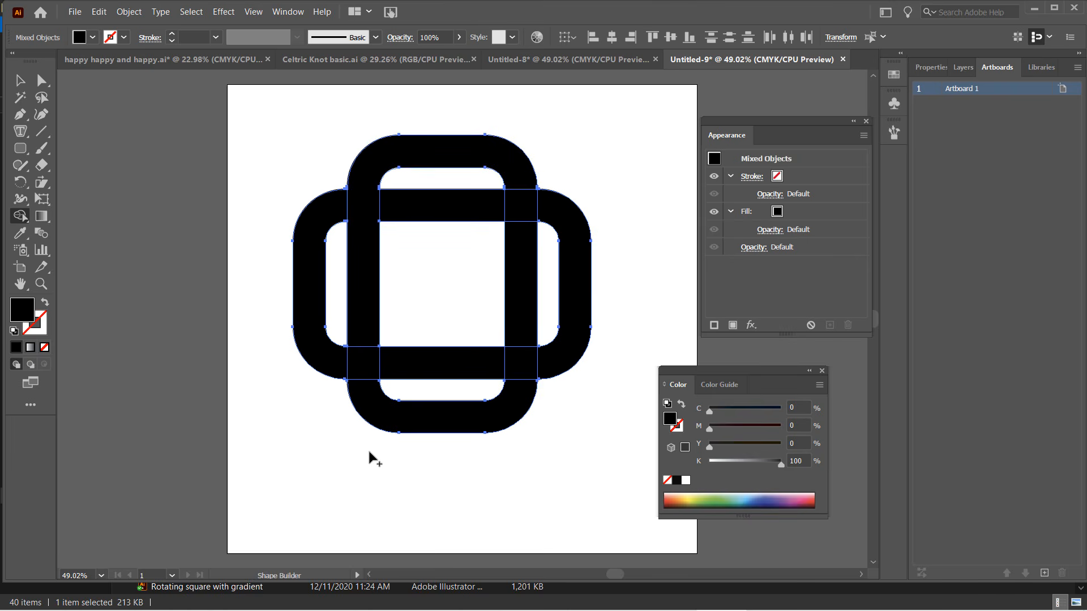
pyautogui.moveTo(337, 362); pyautogui.dragTo(410, 378)
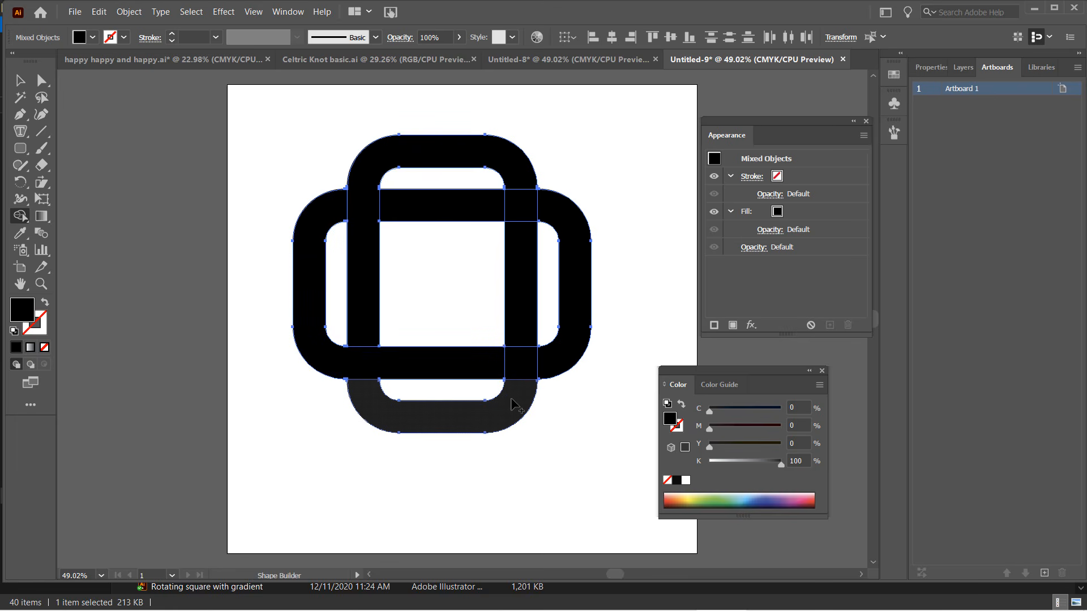
pyautogui.moveTo(526, 378)
pyautogui.mouseDown()
pyautogui.moveTo(524, 227)
pyautogui.moveTo(390, 205)
pyautogui.mouseUp()
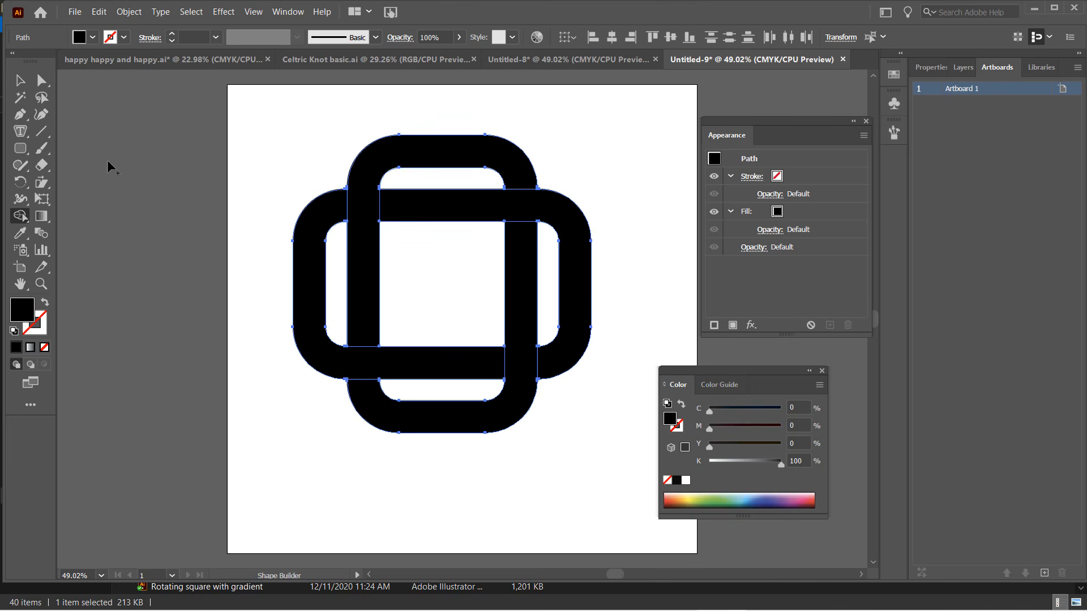
# Step: Give the woven knot a red 16 pt stroke and deselect it
pyautogui.click(19, 81)
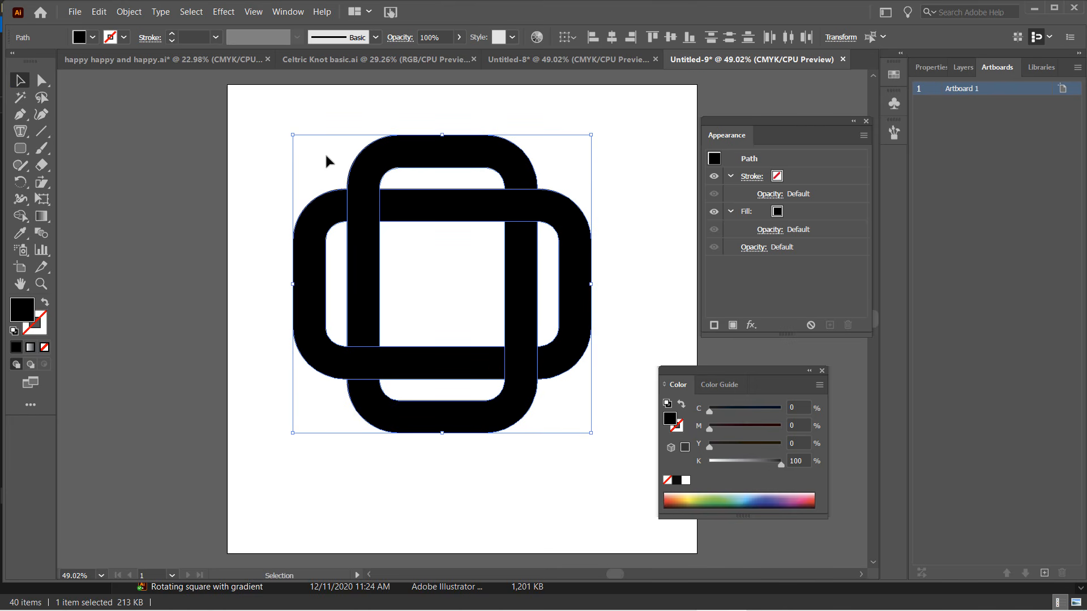
pyautogui.click(127, 40)
pyautogui.click(108, 64)
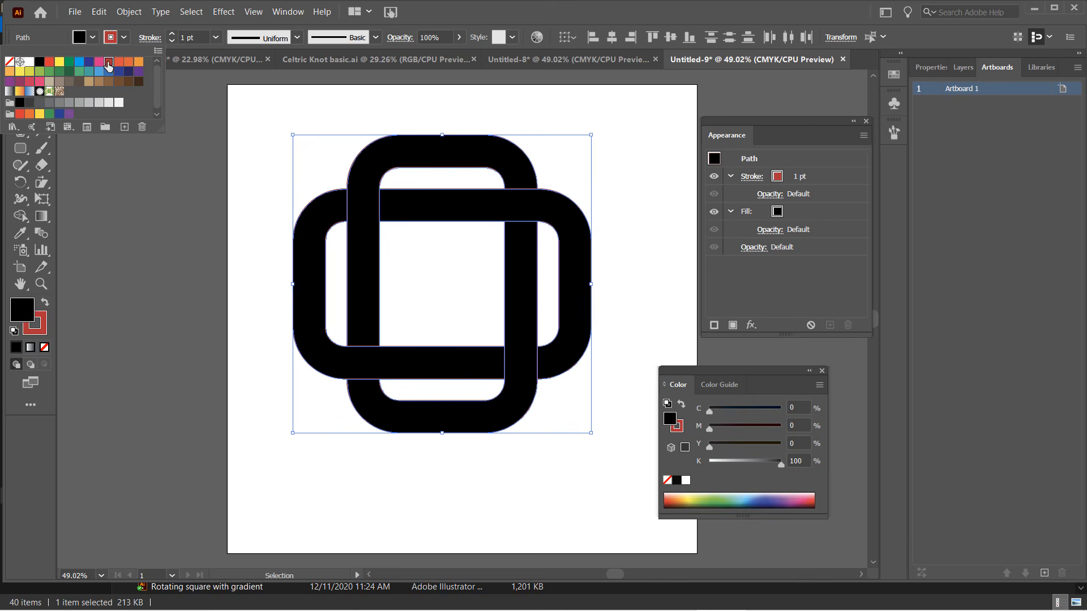
pyautogui.click(173, 34)
pyautogui.click(173, 34)
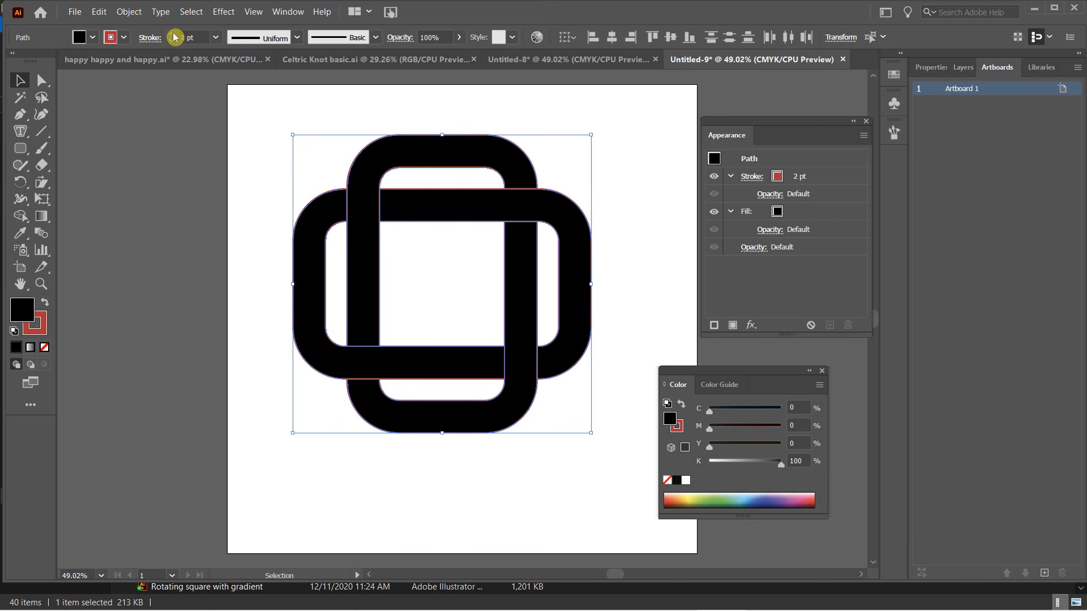
pyautogui.click(173, 34)
pyautogui.click(173, 35)
pyautogui.click(173, 35)
pyautogui.click(173, 34)
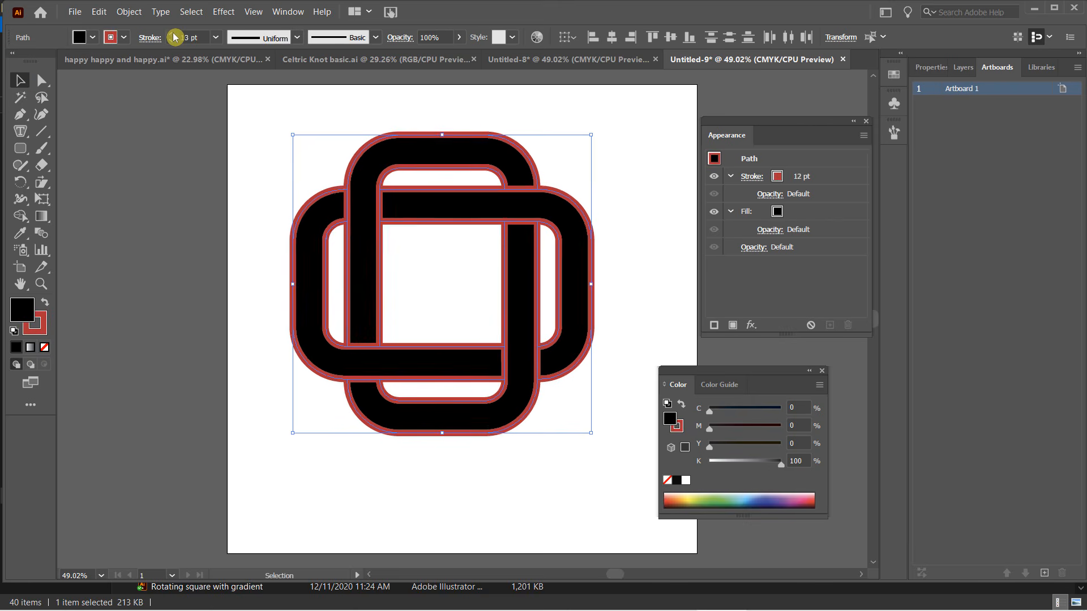
pyautogui.click(173, 34)
pyautogui.click(173, 34)
pyautogui.click(174, 35)
pyautogui.click(173, 34)
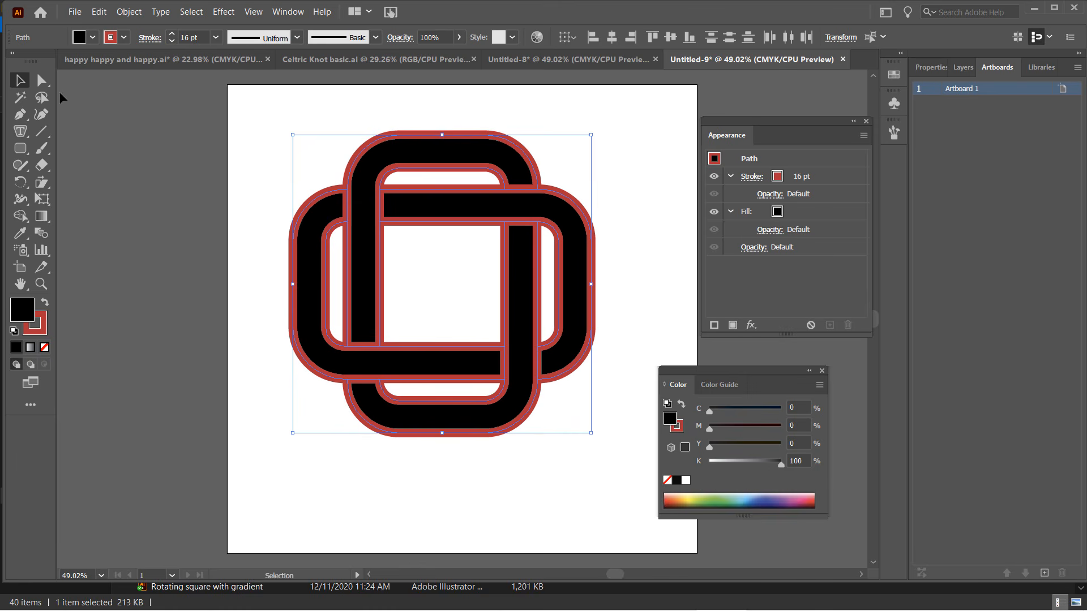
pyautogui.click(126, 139)
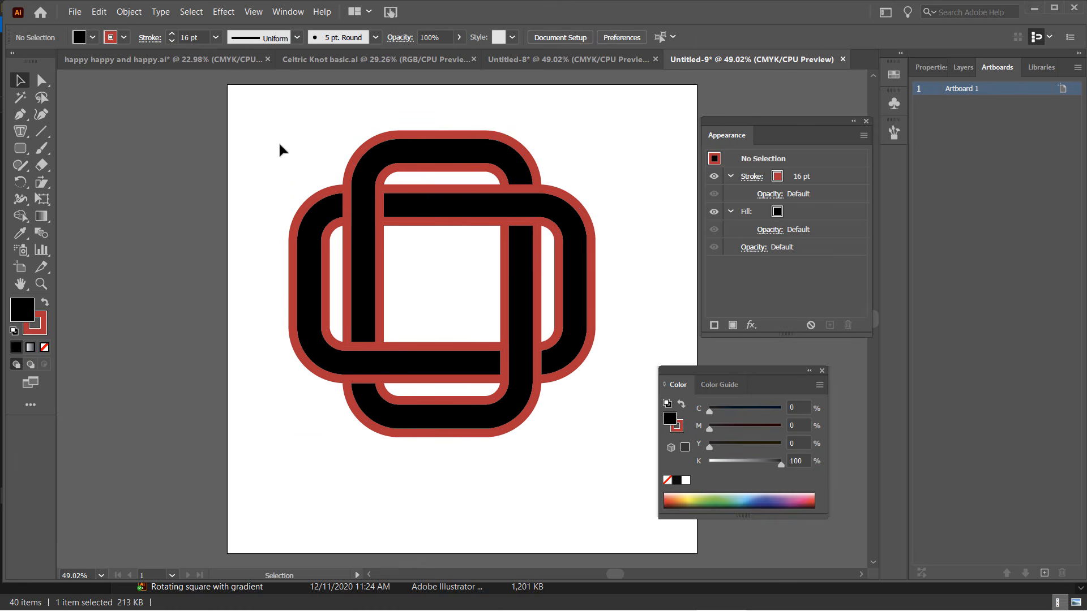
# Step: Select all pieces of the knot, rotate them together by 45° and deselect them
pyautogui.click(356, 176)
pyautogui.moveTo(284, 127); pyautogui.dragTo(617, 451)
pyautogui.moveTo(595, 129); pyautogui.dragTo(679, 291)
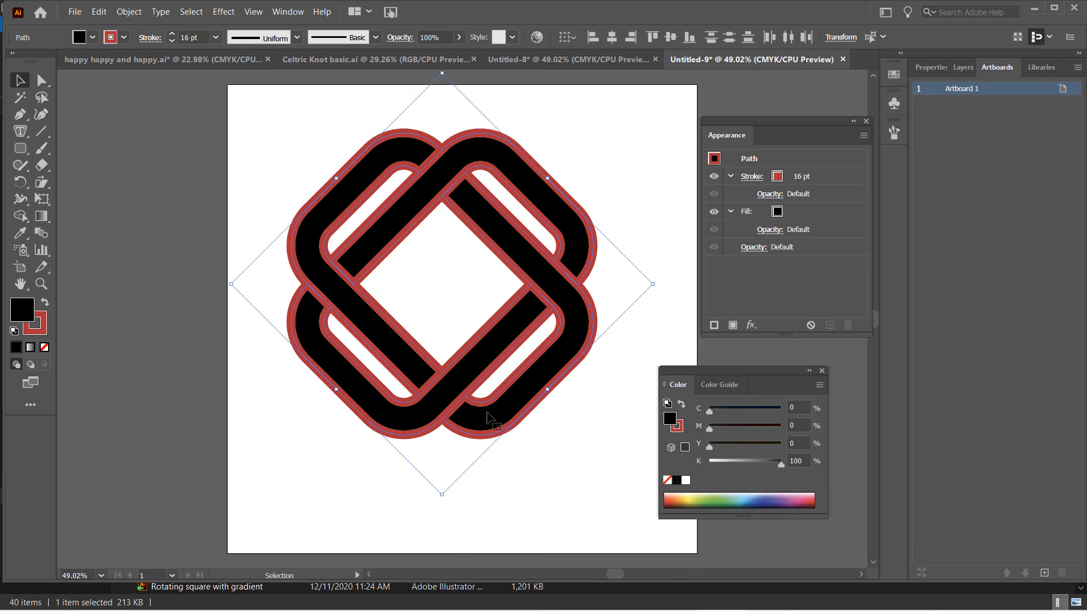
pyautogui.click(232, 399)
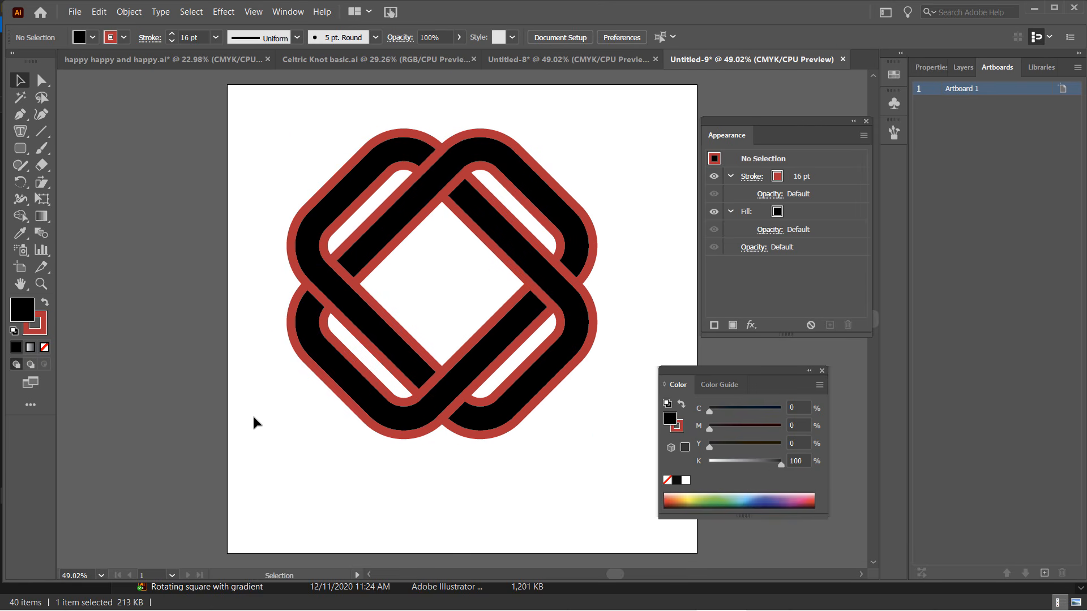
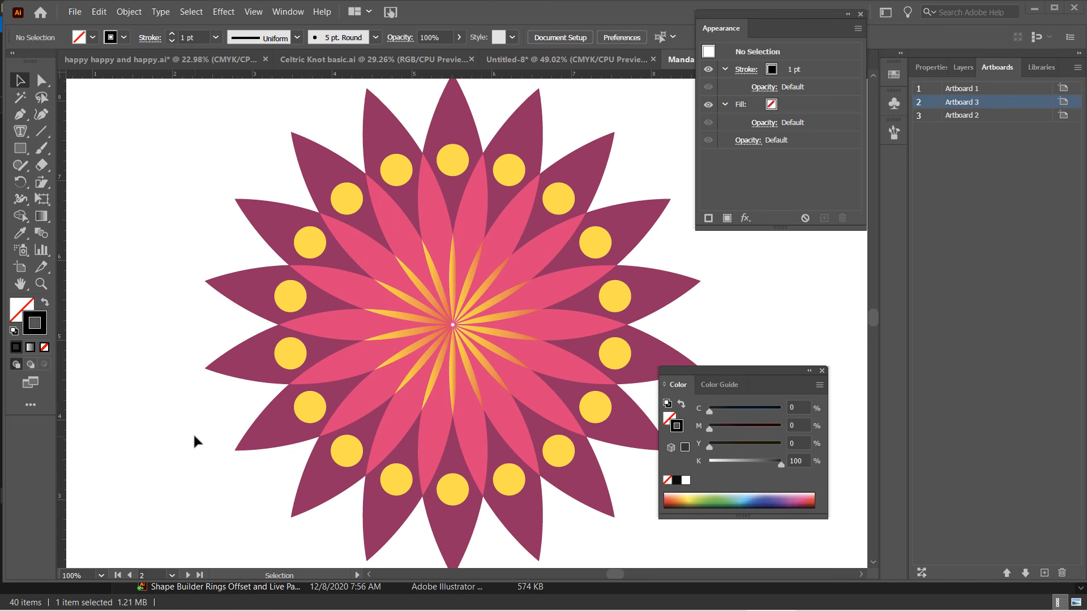
# Step: Draw a narrow upright ellipse about 2.7 in tall, with no fill and a black stroke, on the empty artboard below the mandala
pyautogui.scroll(-2, 255, 325)
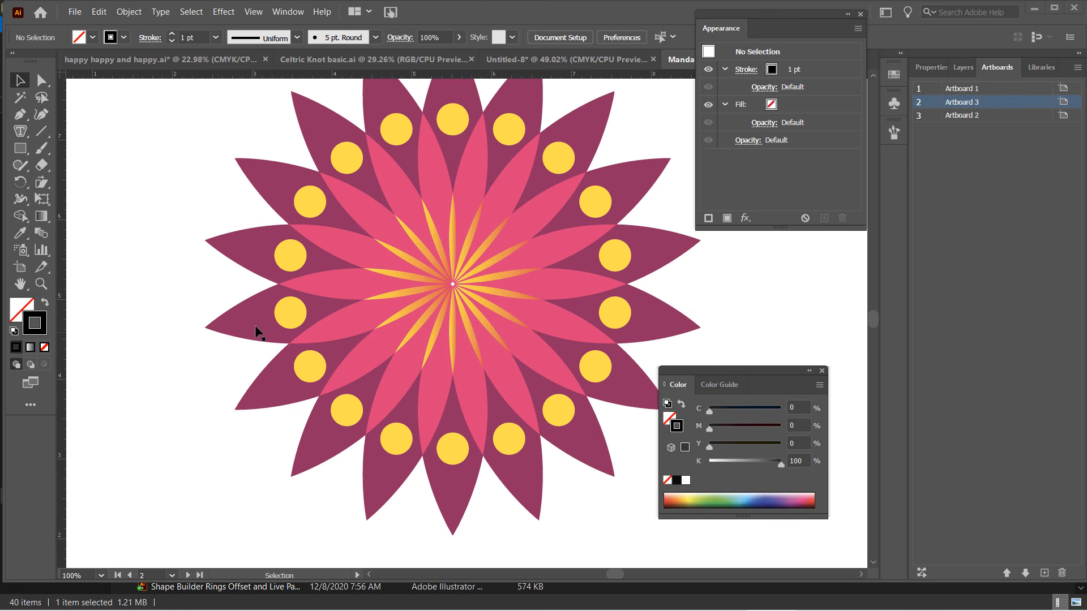
pyautogui.scroll(-20, 255, 325)
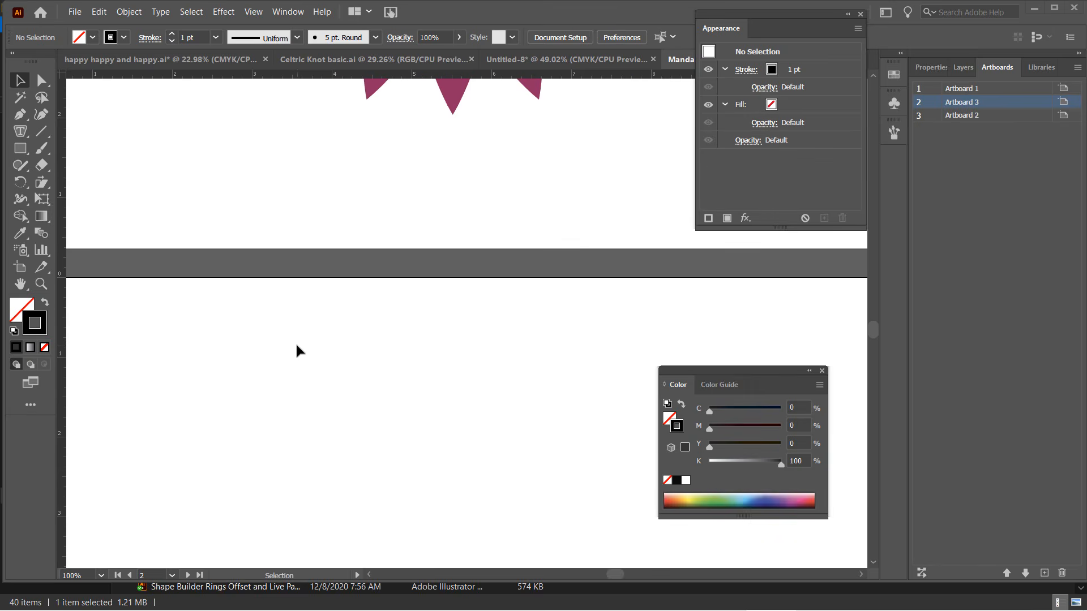
pyautogui.scroll(-2, 294, 341)
pyautogui.scroll(-2, 378, 386)
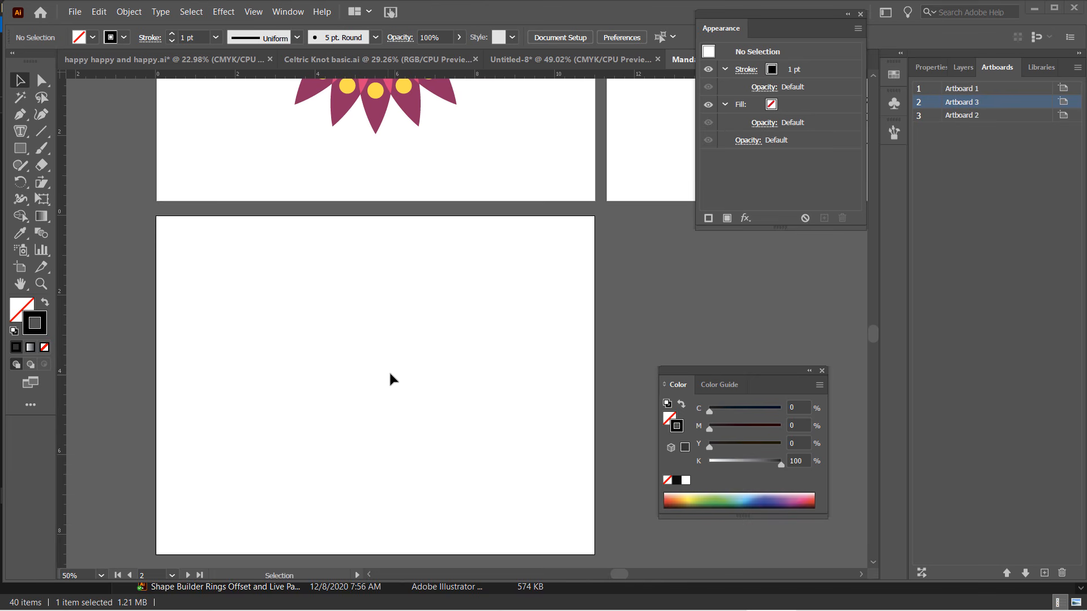
pyautogui.scroll(-1, 389, 376)
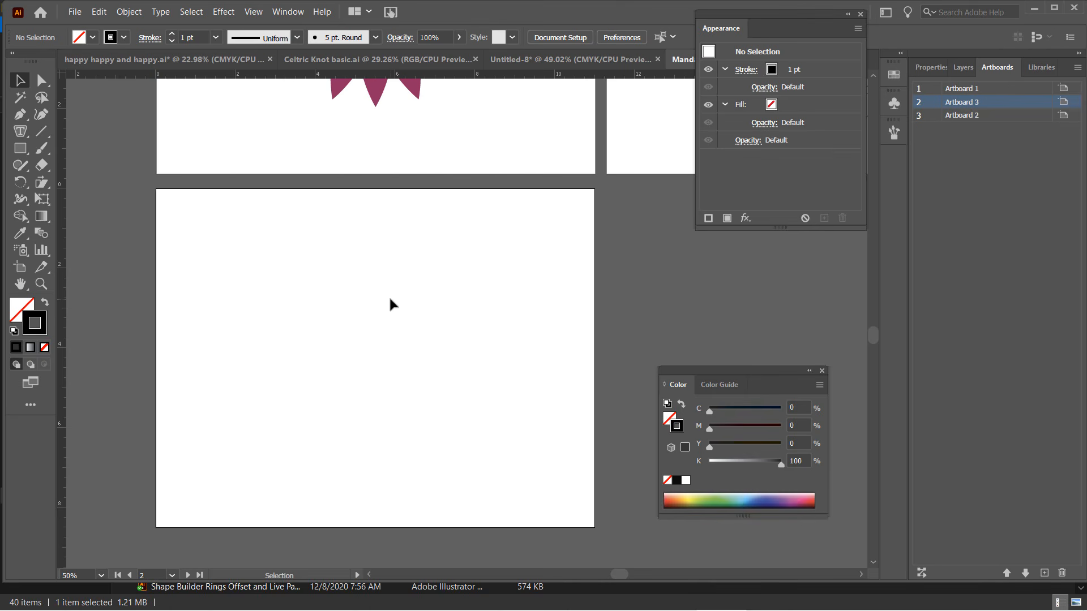
pyautogui.scroll(1, 390, 299)
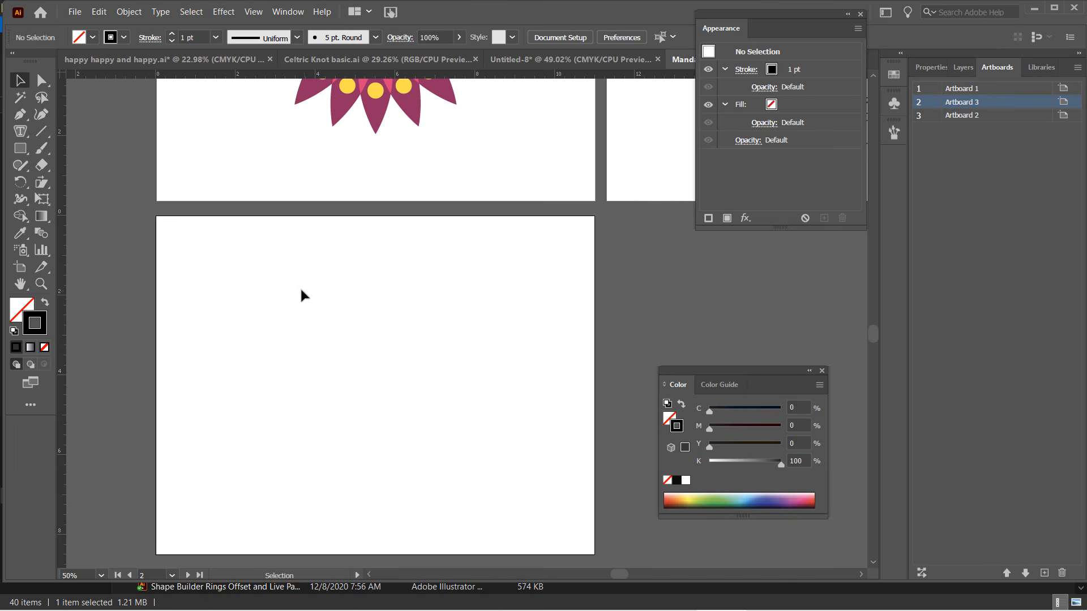
pyautogui.click(23, 150)
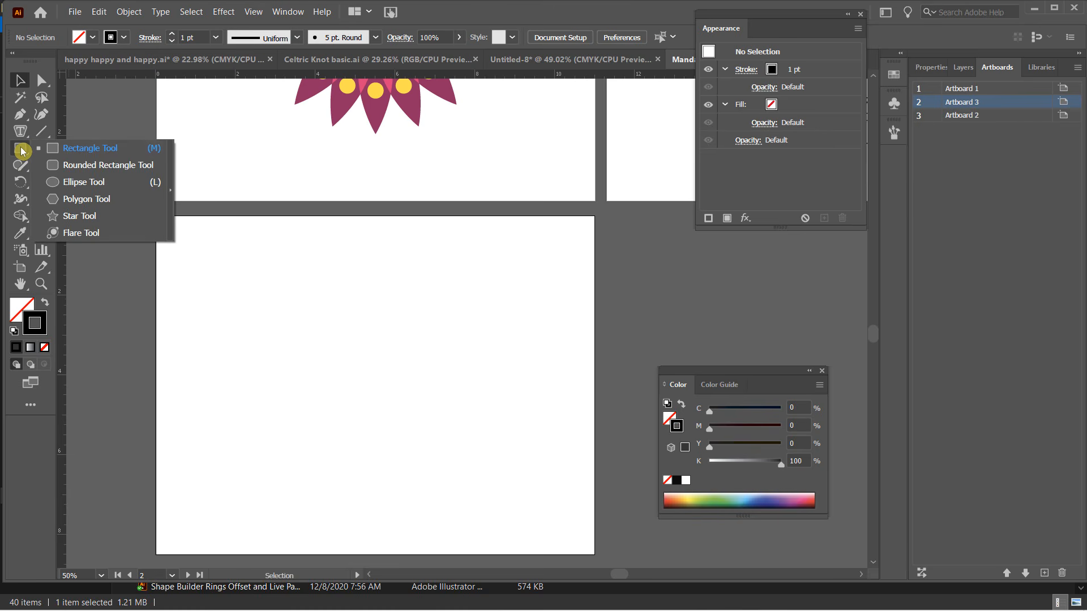
pyautogui.click(73, 181)
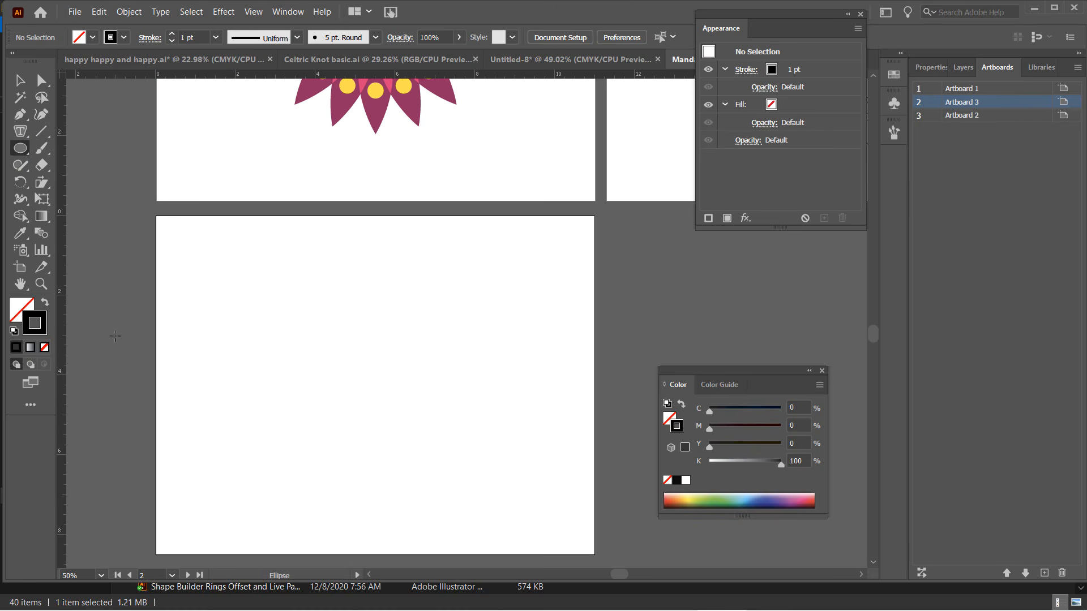
pyautogui.click(20, 310)
pyautogui.click(43, 326)
pyautogui.moveTo(354, 254)
pyautogui.mouseDown()
pyautogui.moveTo(374, 290)
pyautogui.moveTo(390, 378)
pyautogui.moveTo(392, 360)
pyautogui.mouseUp()
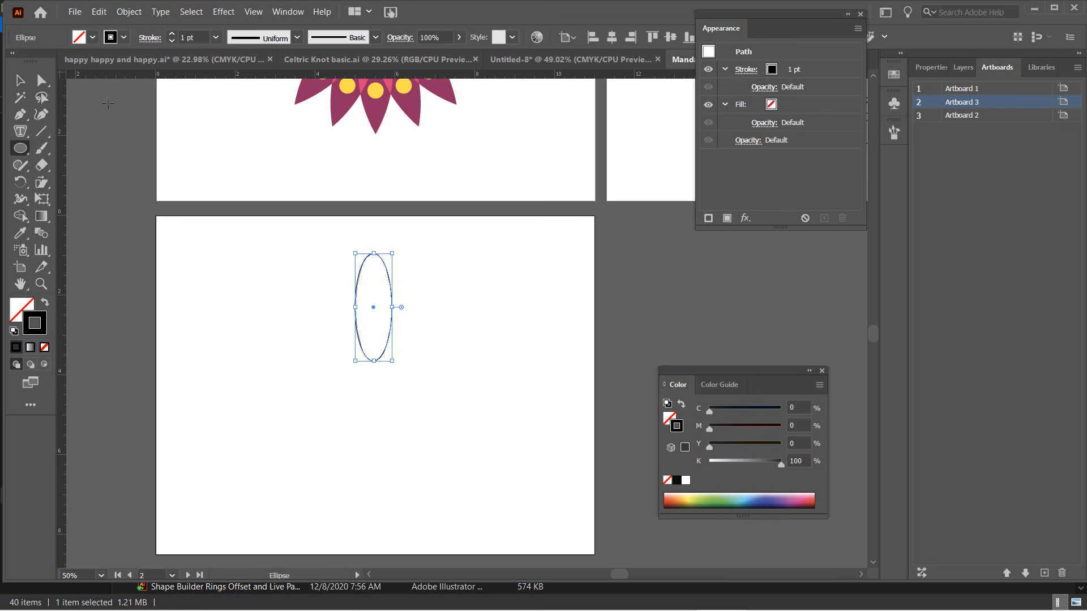
# Step: Convert the ellipse's top and bottom anchor points to corners to form a pointed petal
pyautogui.press('a')
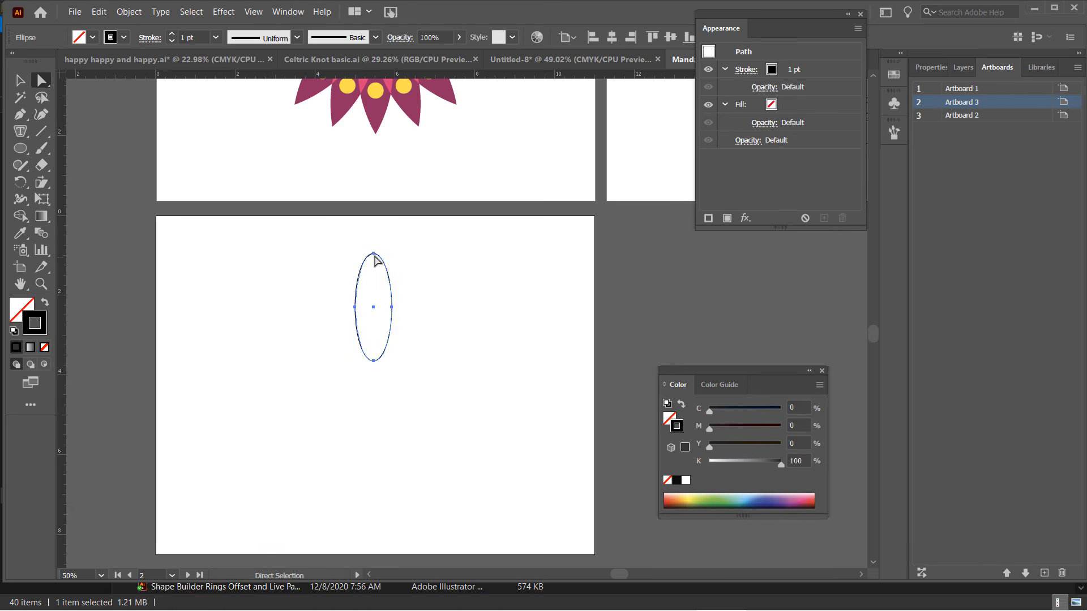
pyautogui.click(374, 254)
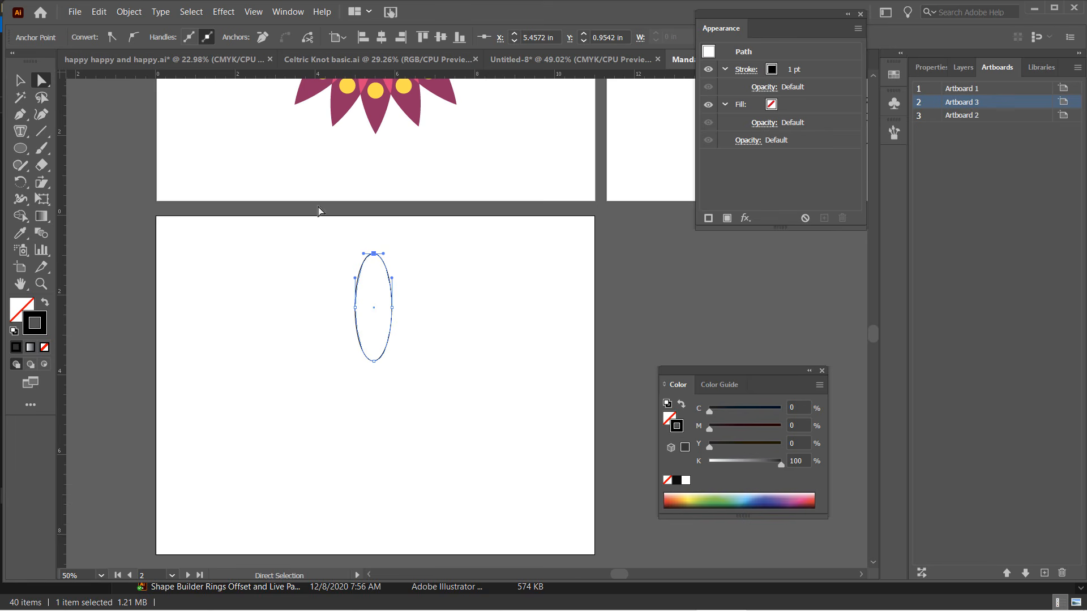
pyautogui.click(114, 43)
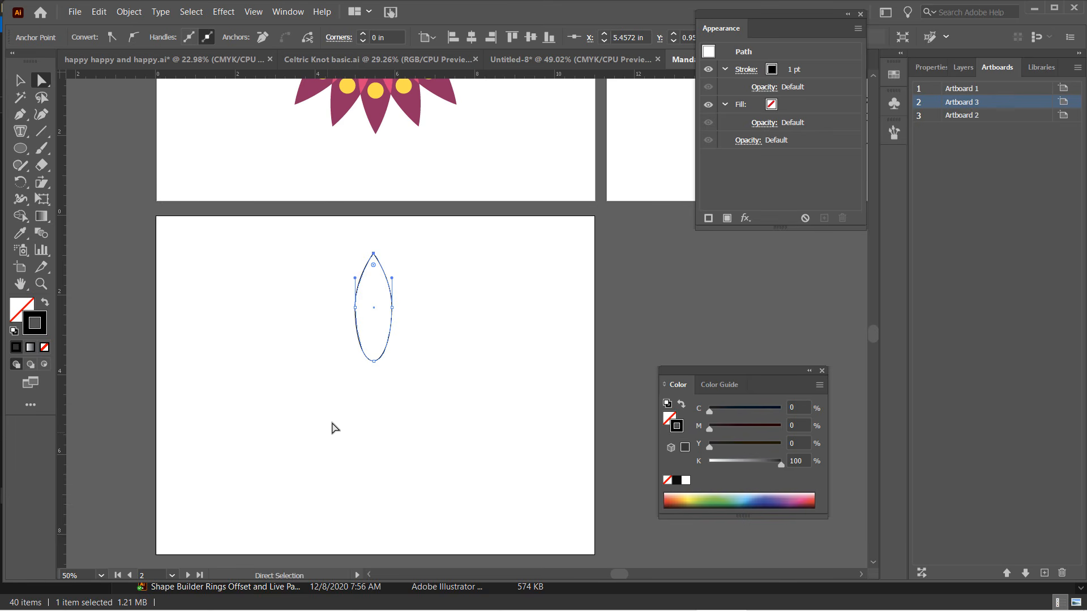
pyautogui.click(373, 361)
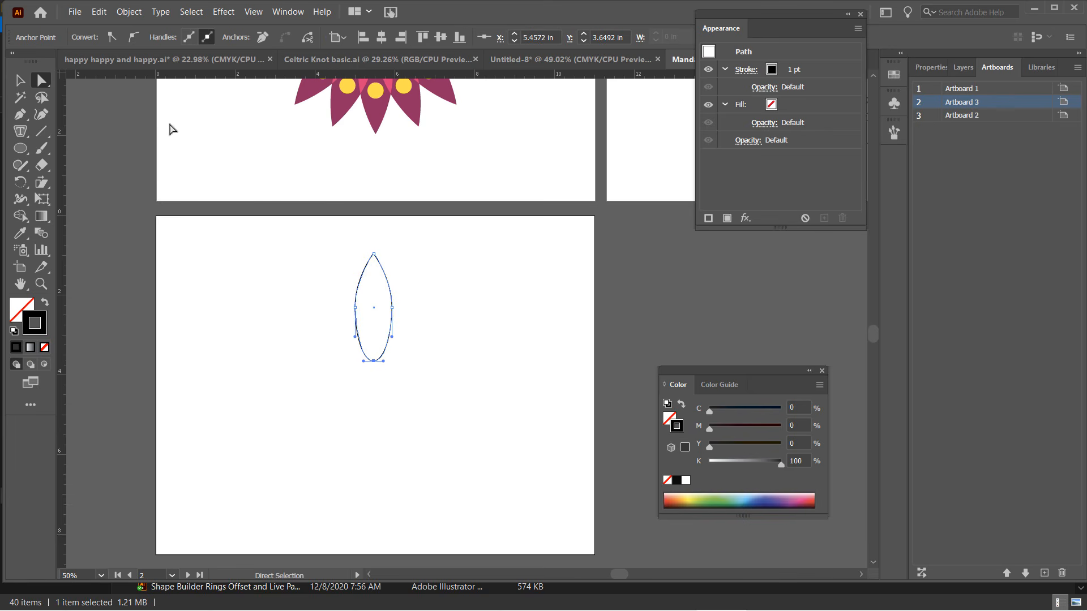
pyautogui.click(112, 38)
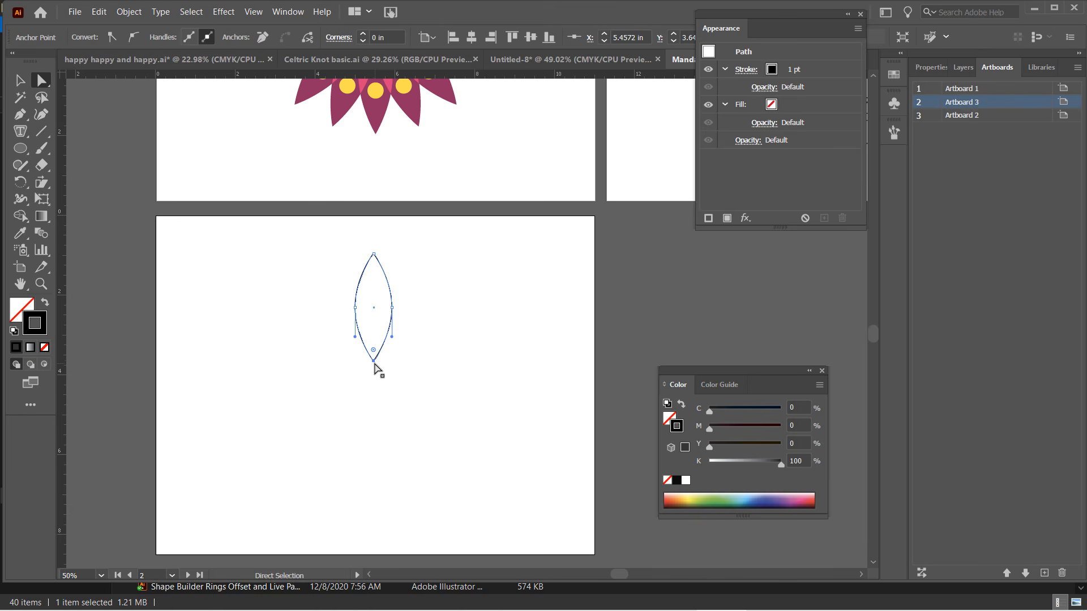
# Step: Lengthen the petal by nudging its bottom anchor point straight down by about 0.4 in
pyautogui.press('Down')
pyautogui.press('Down')
pyautogui.press('Down')
pyautogui.press('Down')
pyautogui.press('Down')
pyautogui.press('Down')
pyautogui.press('Down')
pyautogui.press('Down')
pyautogui.press('Down')
pyautogui.press('Down')
pyautogui.press('Down')
pyautogui.press('Down')
pyautogui.press('Down')
pyautogui.press('Down')
pyautogui.press('Down')
pyautogui.press('Down')
pyautogui.press('Down')
pyautogui.press('Down')
pyautogui.press('Down')
pyautogui.press('Down')
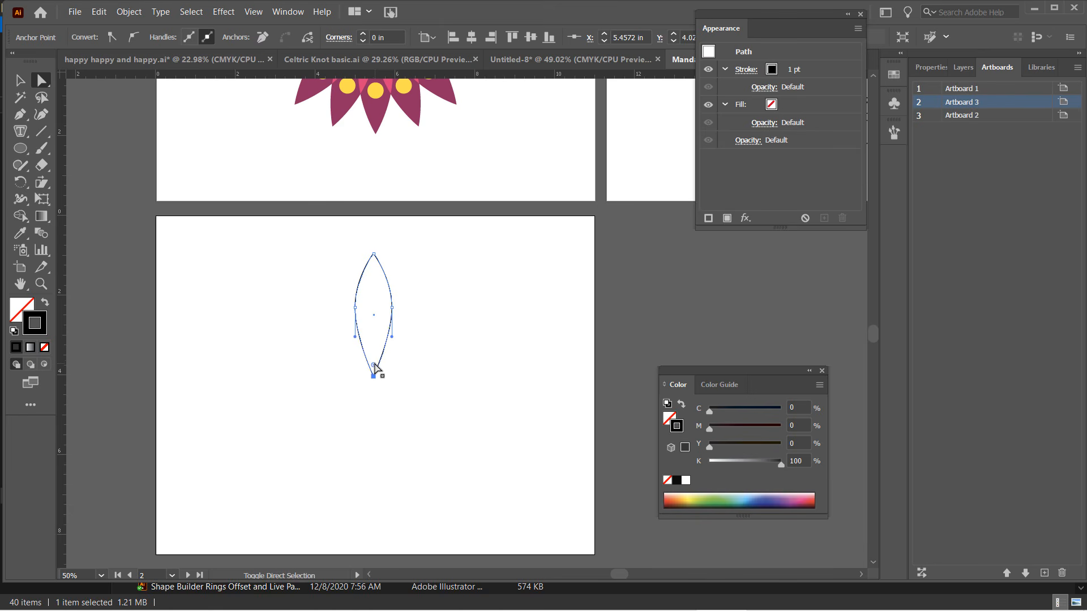
pyautogui.press('Up')
pyautogui.press('Up')
pyautogui.press('Up')
pyautogui.press('Up')
pyautogui.press('Up')
pyautogui.press('Up')
pyautogui.press('Up')
pyautogui.press('Up')
pyautogui.press('Up')
pyautogui.press('Up')
pyautogui.press('Up')
pyautogui.press('Up')
pyautogui.press('Up')
pyautogui.press('Up')
pyautogui.press('Up')
pyautogui.press('Up')
pyautogui.press('Up')
pyautogui.press('Up')
pyautogui.press('Up')
pyautogui.press('Up')
pyautogui.press('Down')
pyautogui.press('Down')
pyautogui.press('Down')
pyautogui.press('Down')
pyautogui.press('Down')
pyautogui.press('Down')
pyautogui.press('Down')
pyautogui.press('Down')
pyautogui.press('Down')
pyautogui.press('Down')
pyautogui.press('Down')
pyautogui.press('Down')
pyautogui.press('Down')
pyautogui.press('Down')
pyautogui.press('Down')
pyautogui.press('Down')
pyautogui.press('Down')
pyautogui.press('Down')
pyautogui.press('Down')
pyautogui.press('Down')
# Step: Nudge the petal's top anchor point straight up by about 0.4 in and deselect the shape
pyautogui.click(373, 254)
pyautogui.press('Up')
pyautogui.press('Up')
pyautogui.press('Up')
pyautogui.press('Up')
pyautogui.press('Up')
pyautogui.press('Up')
pyautogui.press('Up')
pyautogui.press('Up')
pyautogui.press('Up')
pyautogui.press('Up')
pyautogui.press('Up')
pyautogui.press('Up')
pyautogui.press('Up')
pyautogui.press('Up')
pyautogui.press('Up')
pyautogui.press('Up')
pyautogui.press('Up')
pyautogui.press('Up')
pyautogui.press('Up')
pyautogui.press('Up')
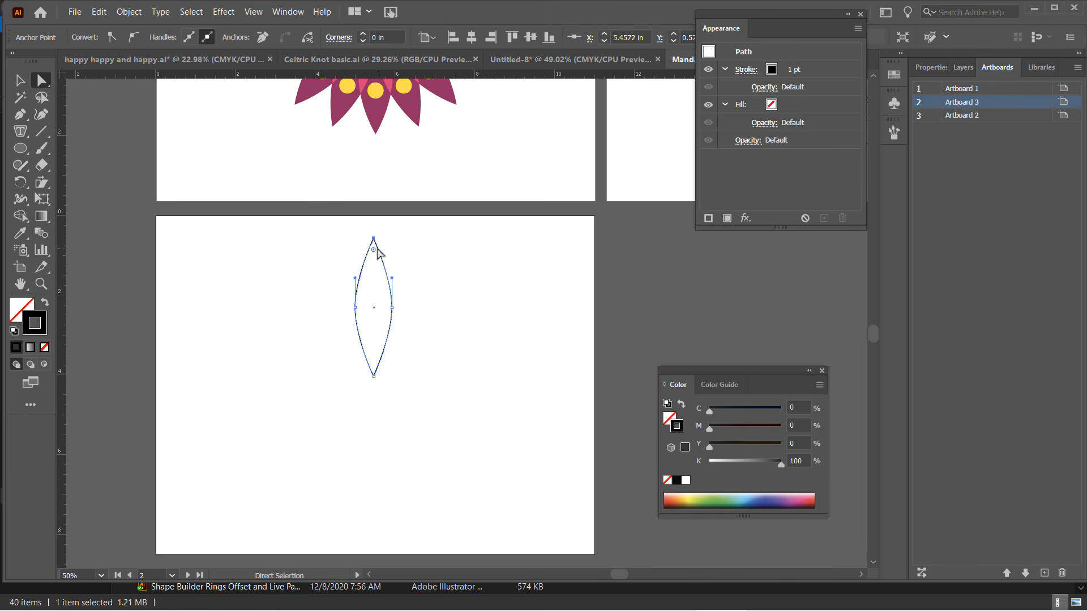
pyautogui.click(279, 336)
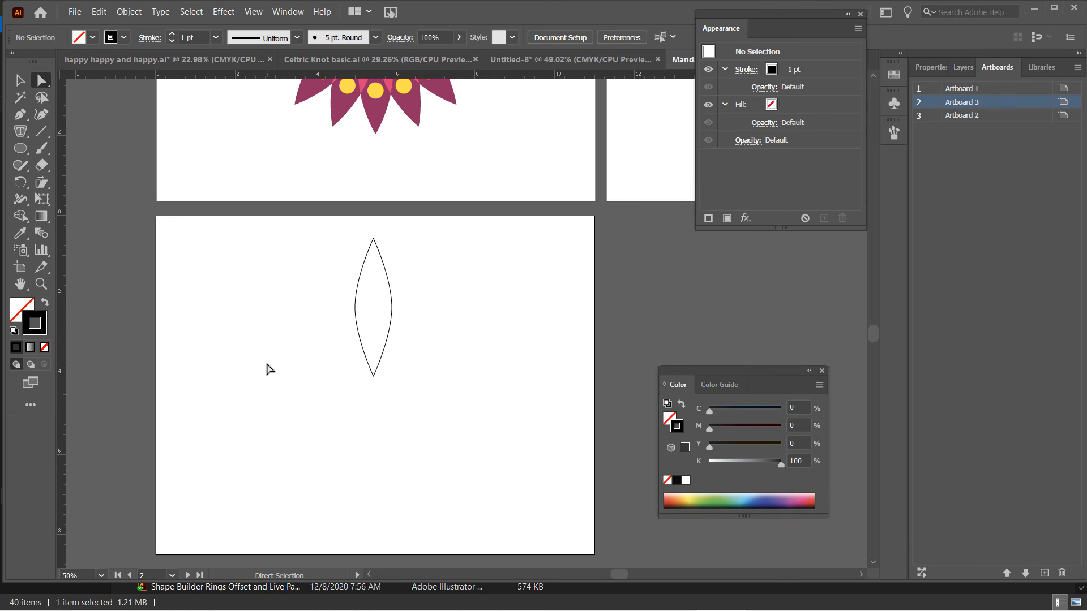
# Step: Draw a small circle inside the lower half of the petal and nudge it slightly to the right
pyautogui.click(21, 149)
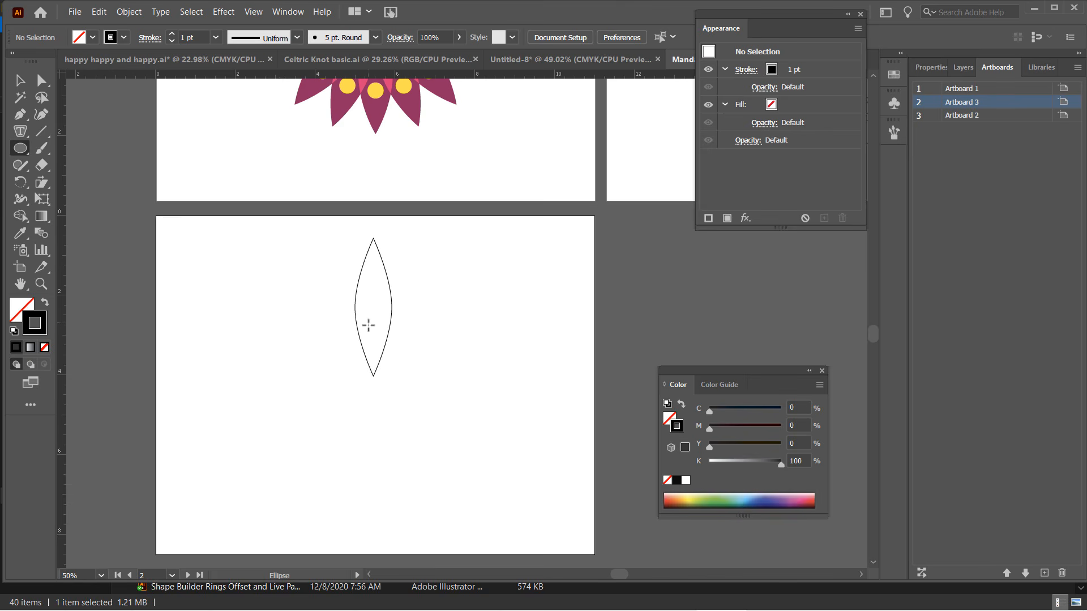
pyautogui.moveTo(372, 333); pyautogui.dragTo(360, 320)
pyautogui.click(26, 86)
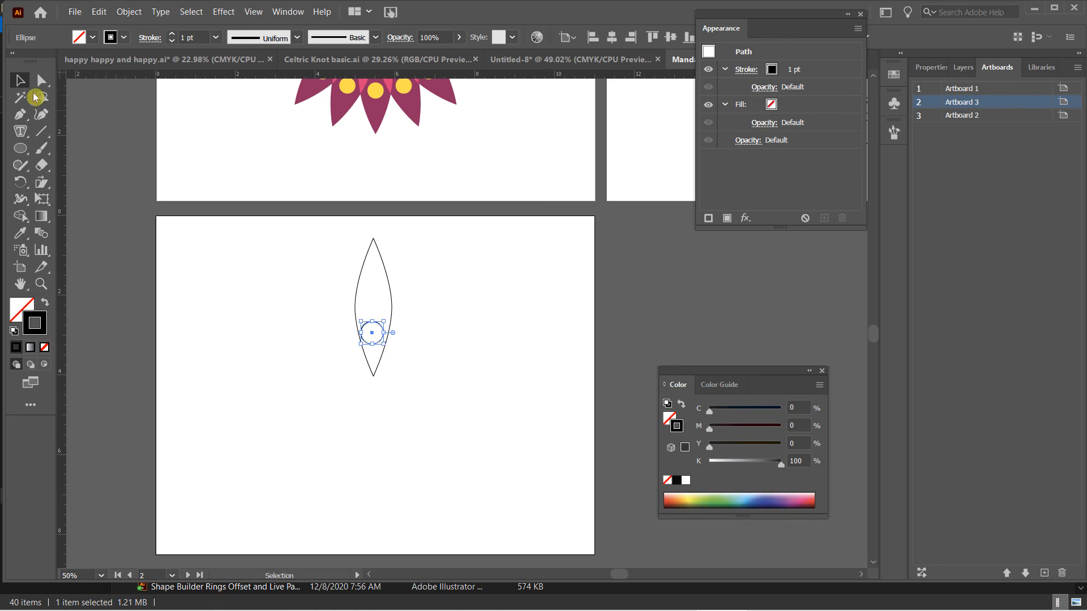
pyautogui.press('Right')
# Step: Select the petal and circle, align their horizontal centers relative to the selection, and deselect them
pyautogui.moveTo(403, 359); pyautogui.dragTo(420, 382)
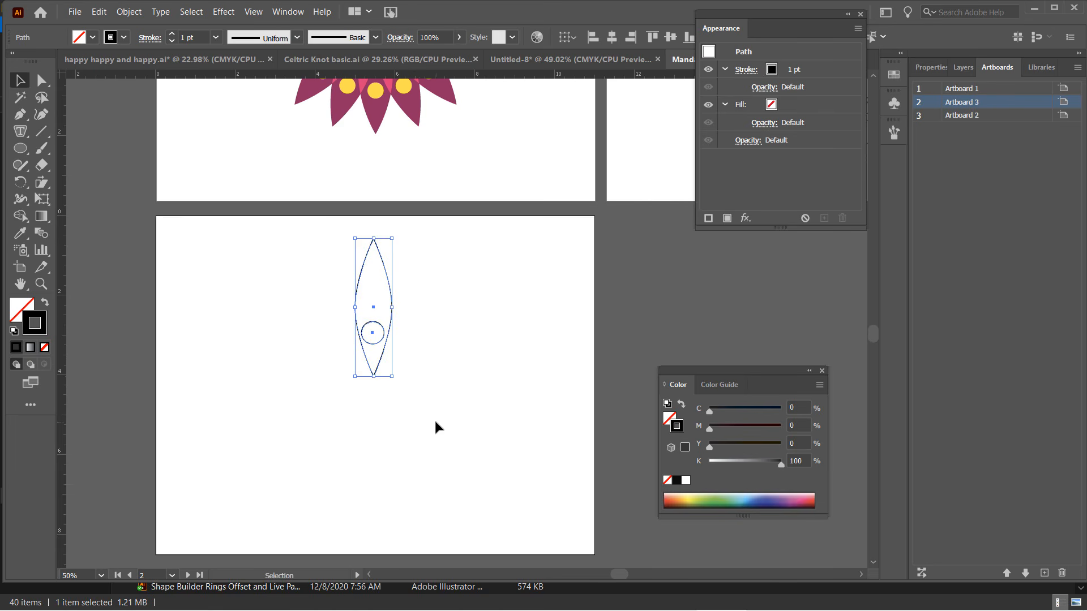
pyautogui.moveTo(791, 17); pyautogui.dragTo(802, 134)
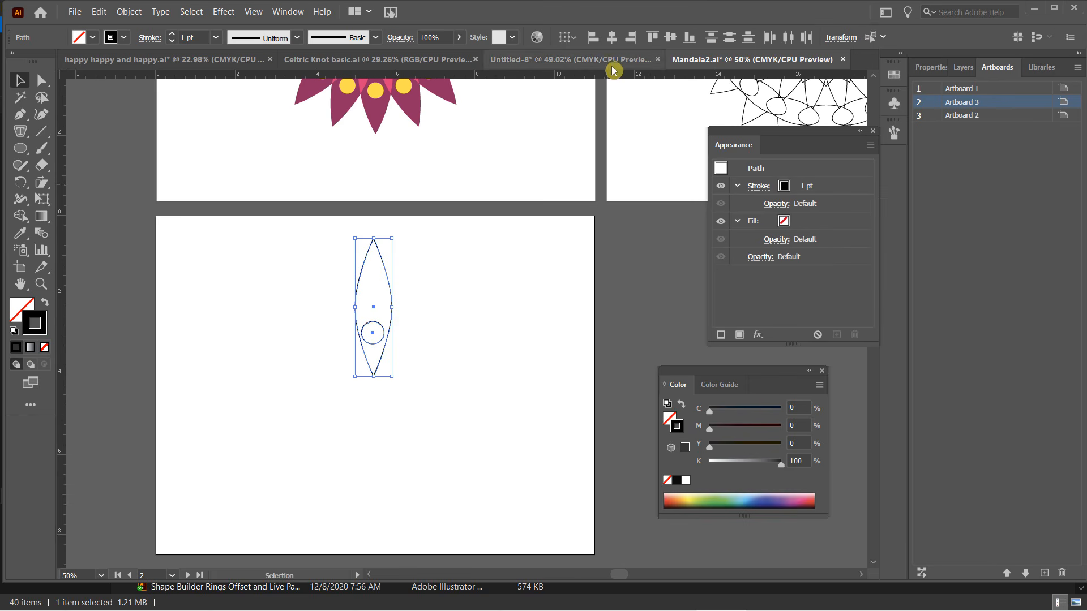
pyautogui.click(572, 37)
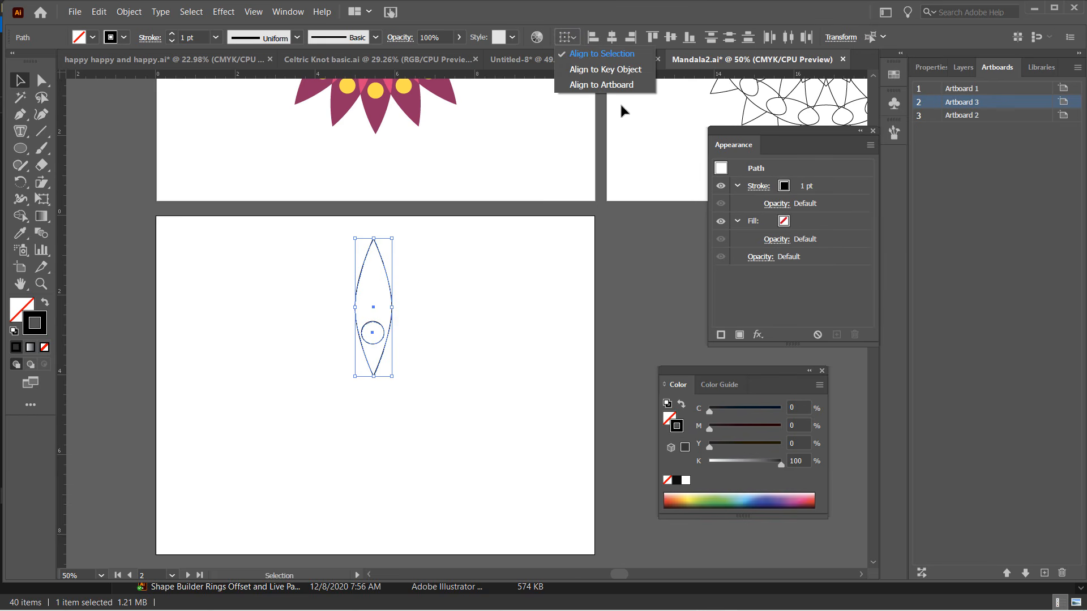
pyautogui.click(595, 57)
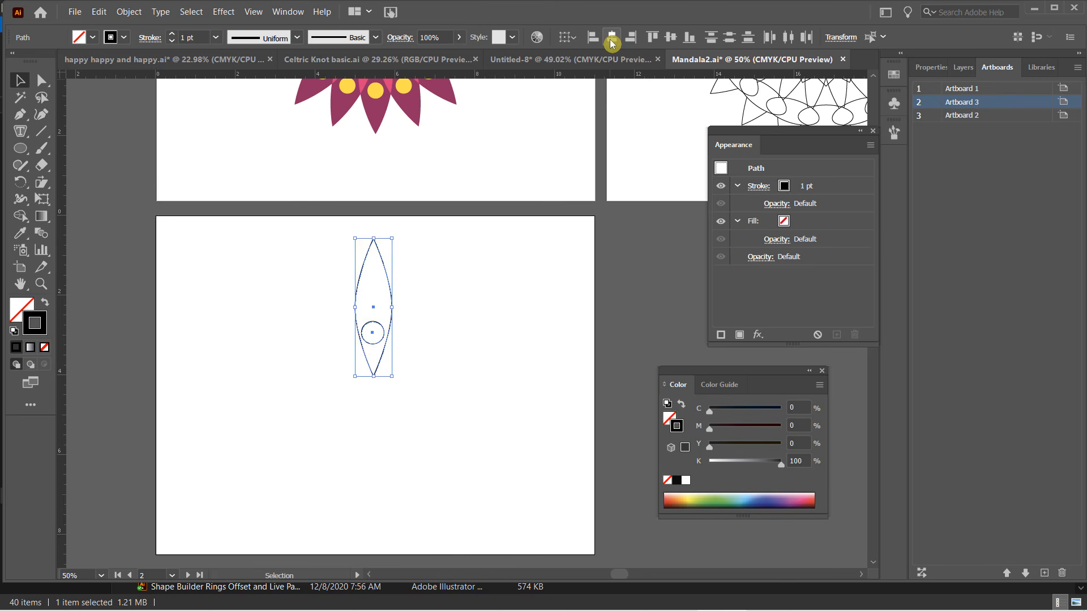
pyautogui.click(611, 38)
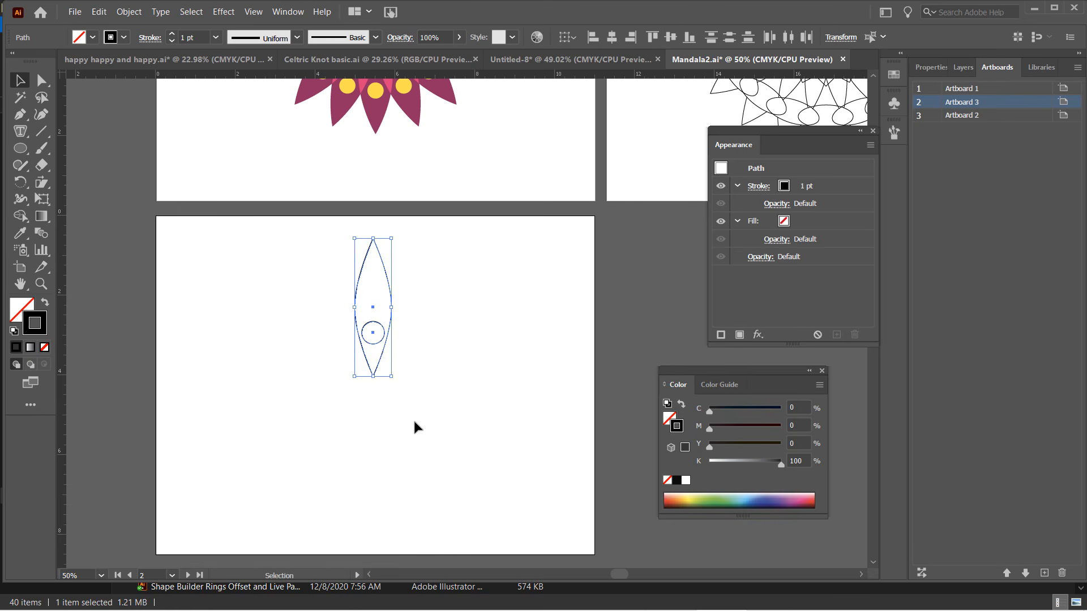
pyautogui.click(403, 431)
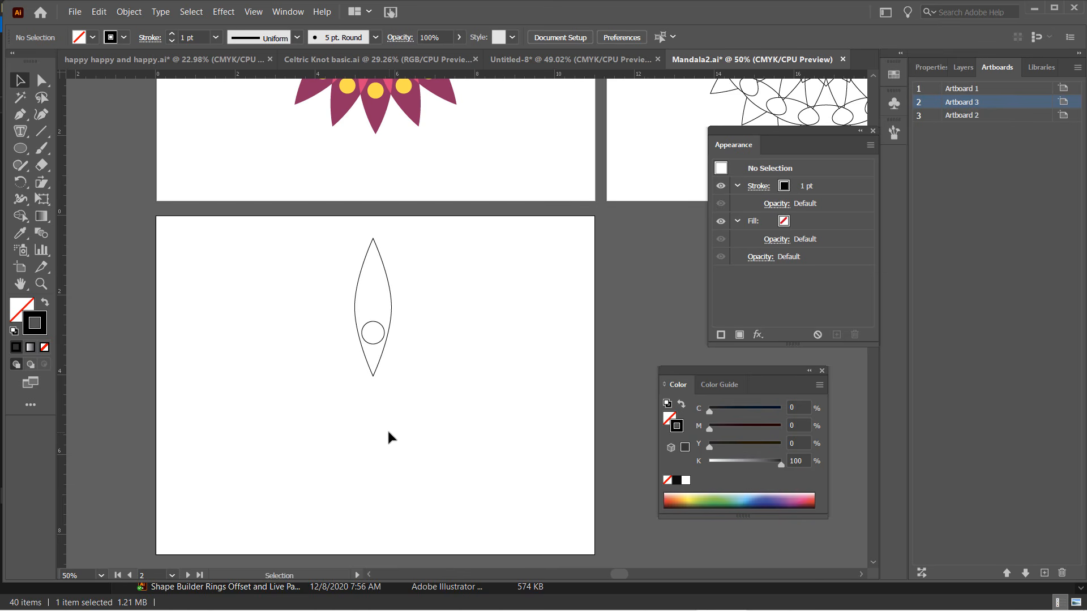
# Step: Select the petal and its circle and group them
pyautogui.scroll(5, 428, 387)
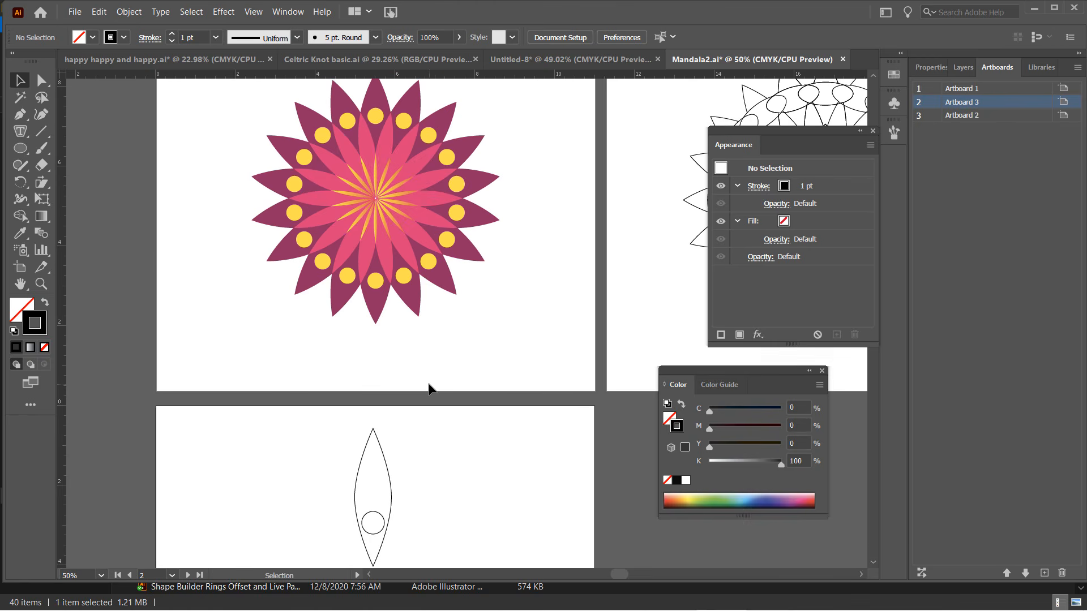
pyautogui.scroll(-3, 429, 389)
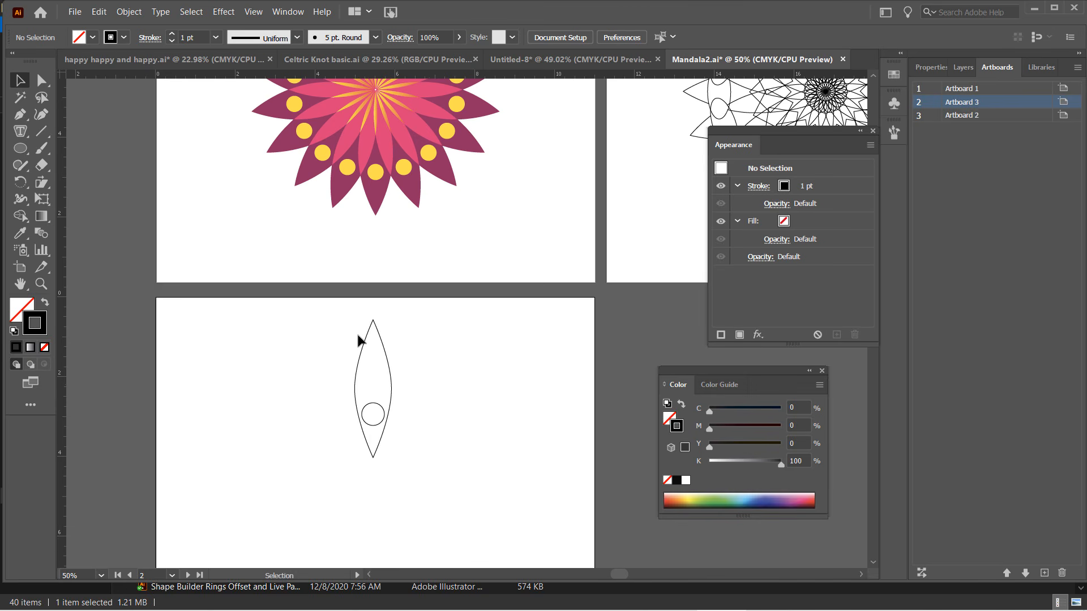
pyautogui.moveTo(342, 305); pyautogui.dragTo(412, 464)
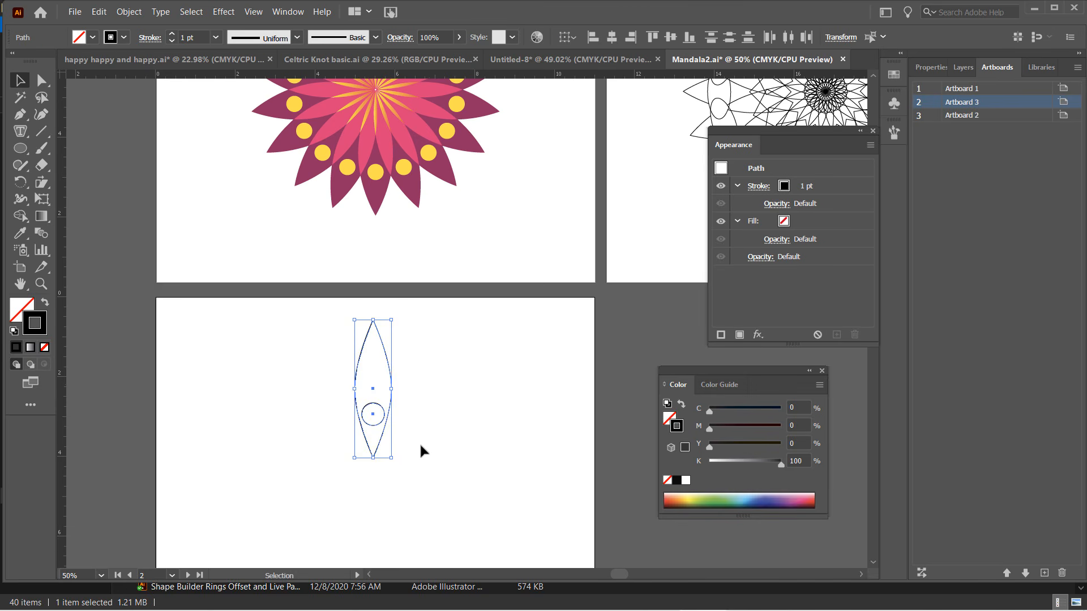
pyautogui.rightClick(378, 424)
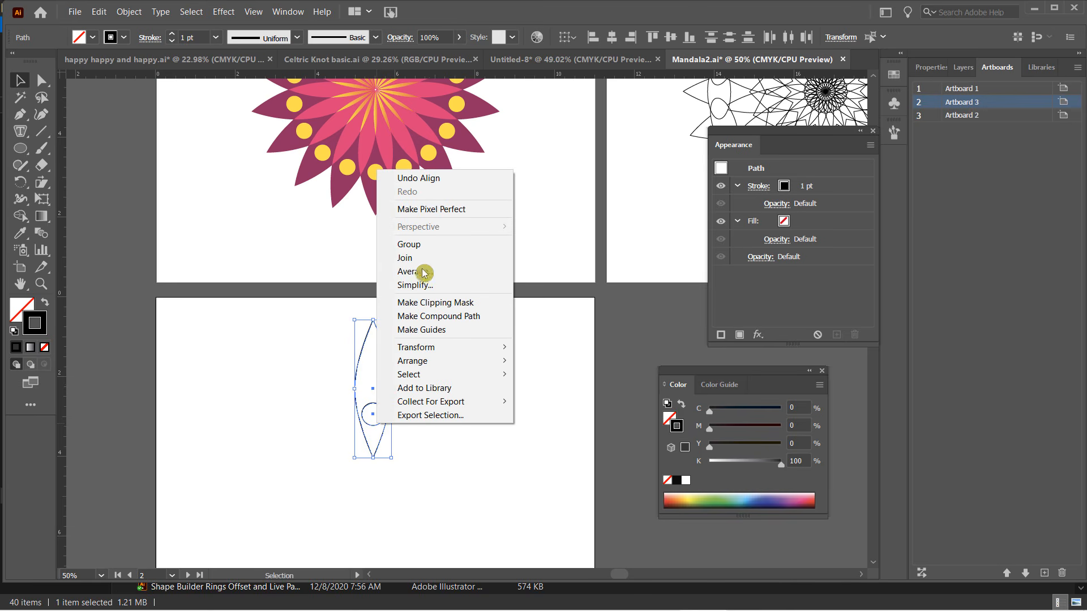
pyautogui.click(418, 248)
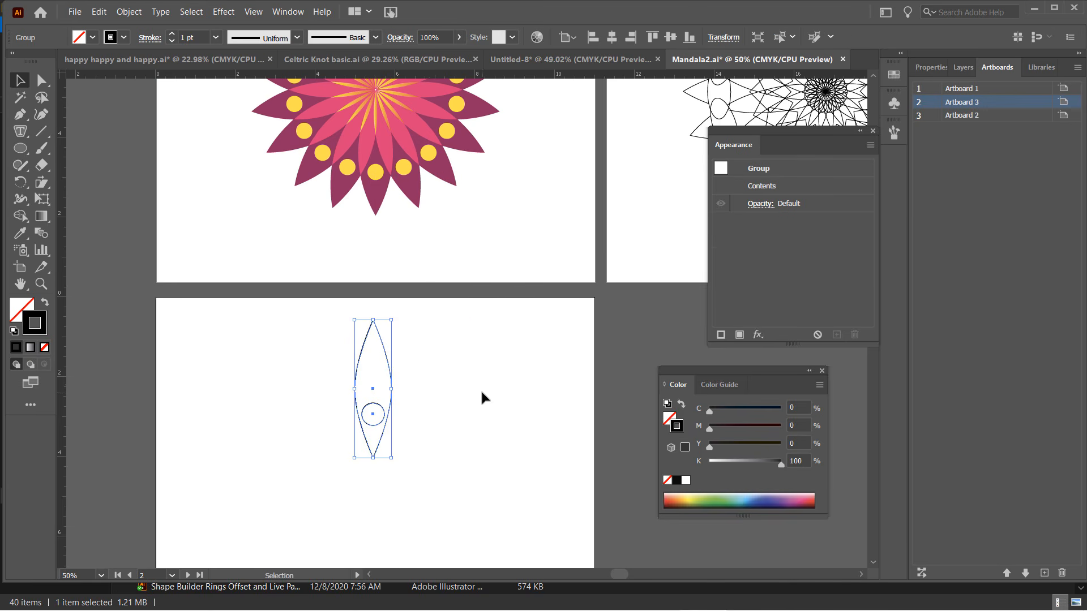
# Step: Move the Appearance panel closer to the petal group and open the Transform effect settings for the group
pyautogui.scroll(-4, 481, 392)
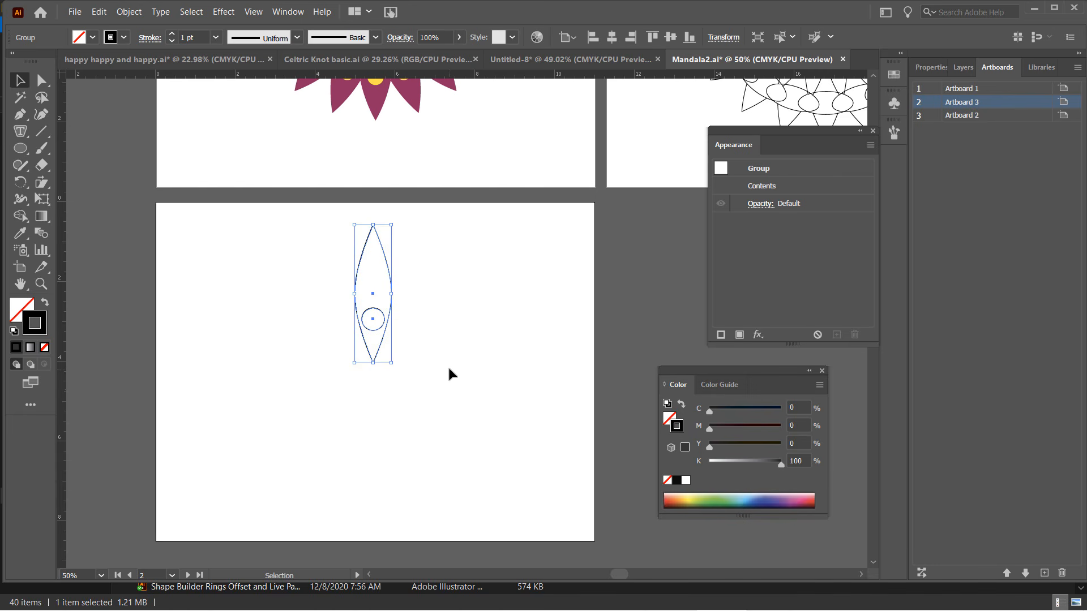
pyautogui.moveTo(752, 142); pyautogui.dragTo(583, 123)
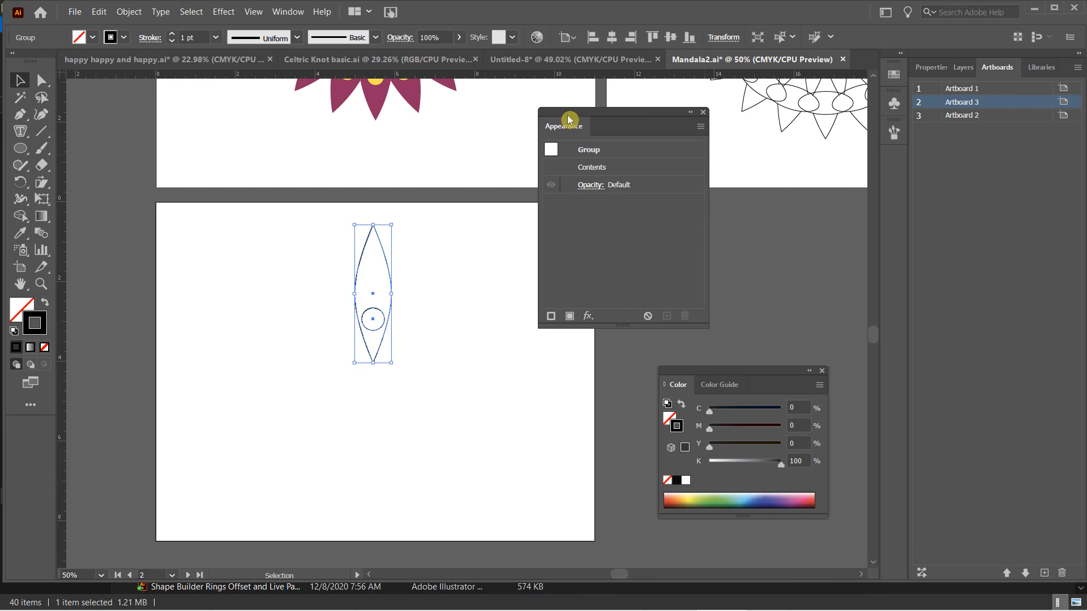
pyautogui.click(588, 318)
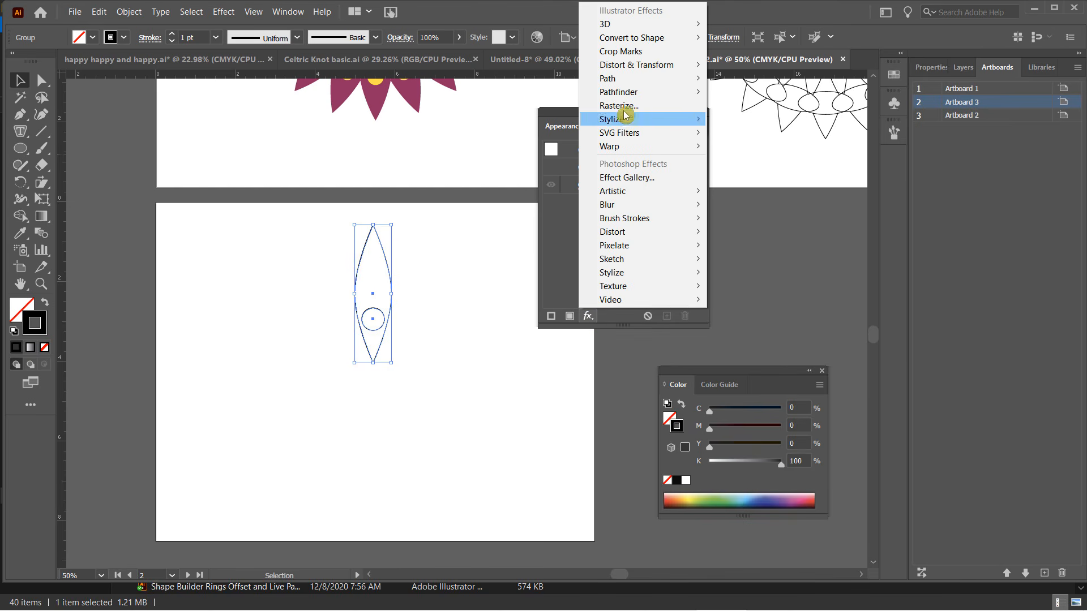
pyautogui.moveTo(623, 66)
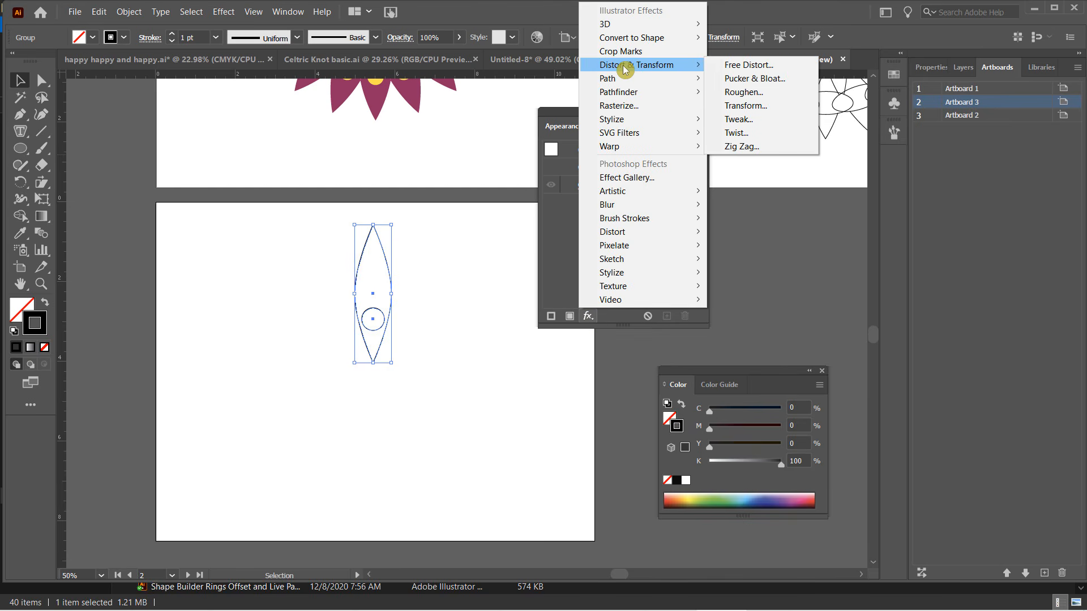
pyautogui.click(749, 107)
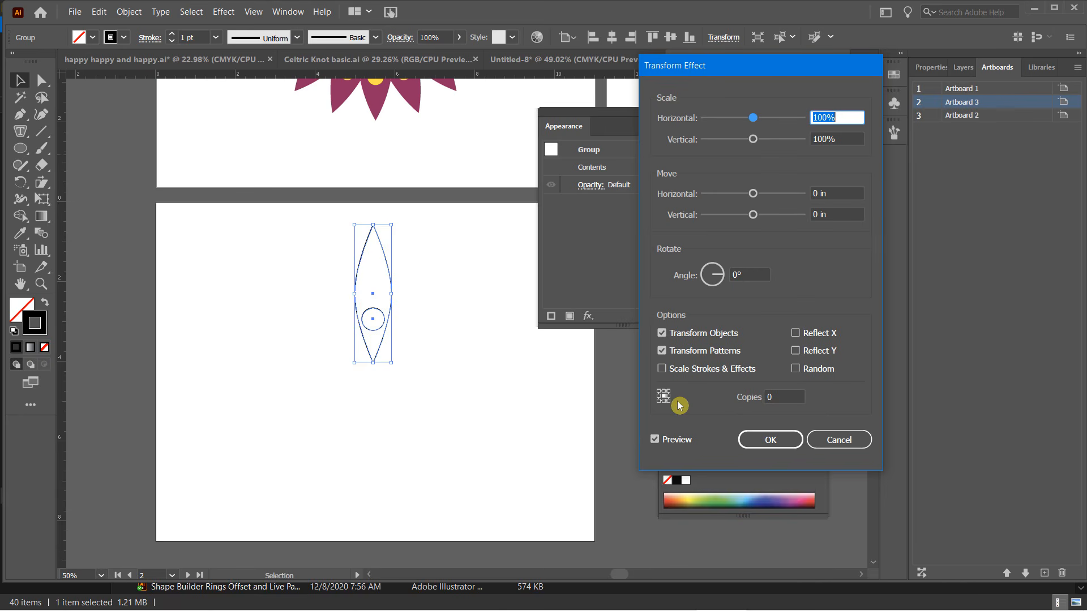
# Step: Try out positive rotation angles around the petal group's center reference point and return the angle to 0°
pyautogui.doubleClick(738, 272)
pyautogui.write('2')
pyautogui.press('Up')
pyautogui.press('Up')
pyautogui.press('Up')
pyautogui.press('Up')
pyautogui.press('Up')
pyautogui.press('Up')
pyautogui.press('Up')
pyautogui.press('Up')
pyautogui.press('Up')
pyautogui.press('Up')
pyautogui.press('Up')
pyautogui.press('Up')
pyautogui.press('Up')
pyautogui.press('Up')
pyautogui.press('Up')
pyautogui.press('Up')
pyautogui.press('Up')
pyautogui.press('Up')
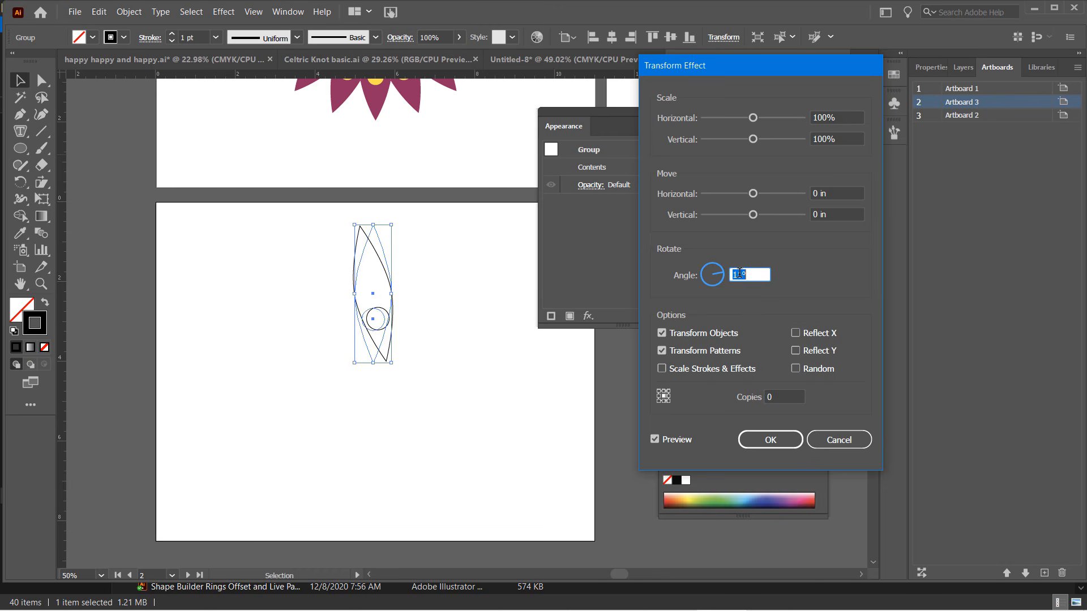
pyautogui.press('Up')
pyautogui.press('Up')
pyautogui.press('Up')
pyautogui.press('Up')
pyautogui.press('Up')
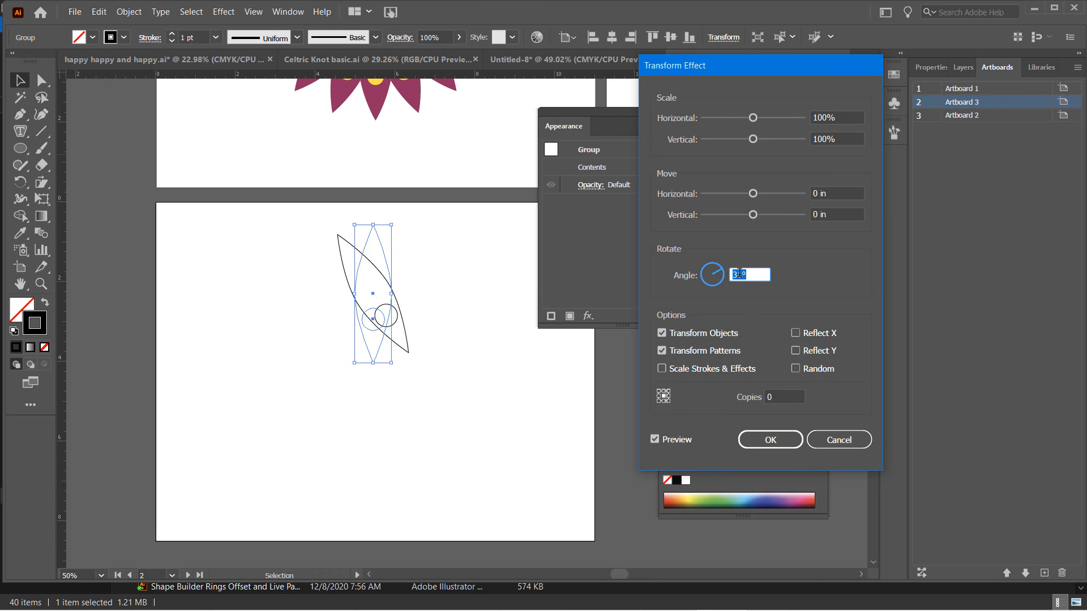
pyautogui.press('Down')
pyautogui.press('Down')
pyautogui.press('Down')
pyautogui.press('Down')
pyautogui.press('Down')
pyautogui.press('Down')
pyautogui.press('Down')
pyautogui.press('Down')
pyautogui.press('Down')
pyautogui.press('Down')
pyautogui.press('Down')
pyautogui.press('Down')
pyautogui.press('Down')
pyautogui.press('Down')
pyautogui.press('Down')
pyautogui.press('Down')
pyautogui.press('Down')
pyautogui.press('Down')
pyautogui.press('Down')
pyautogui.press('Down')
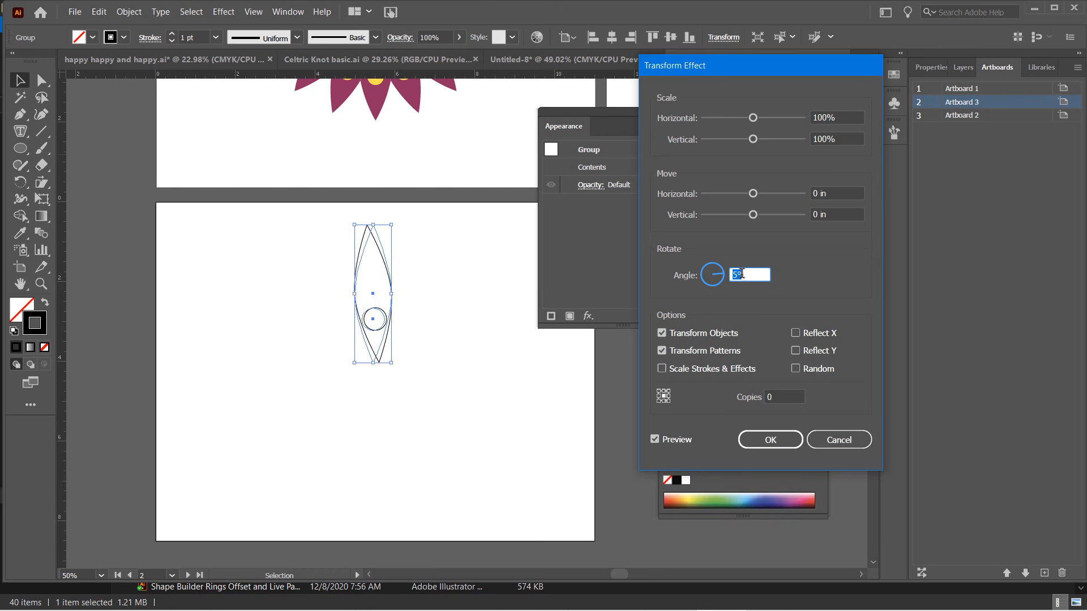
pyautogui.press('Down')
pyautogui.press('Down')
pyautogui.press('Down')
pyautogui.press('Down')
pyautogui.press('Down')
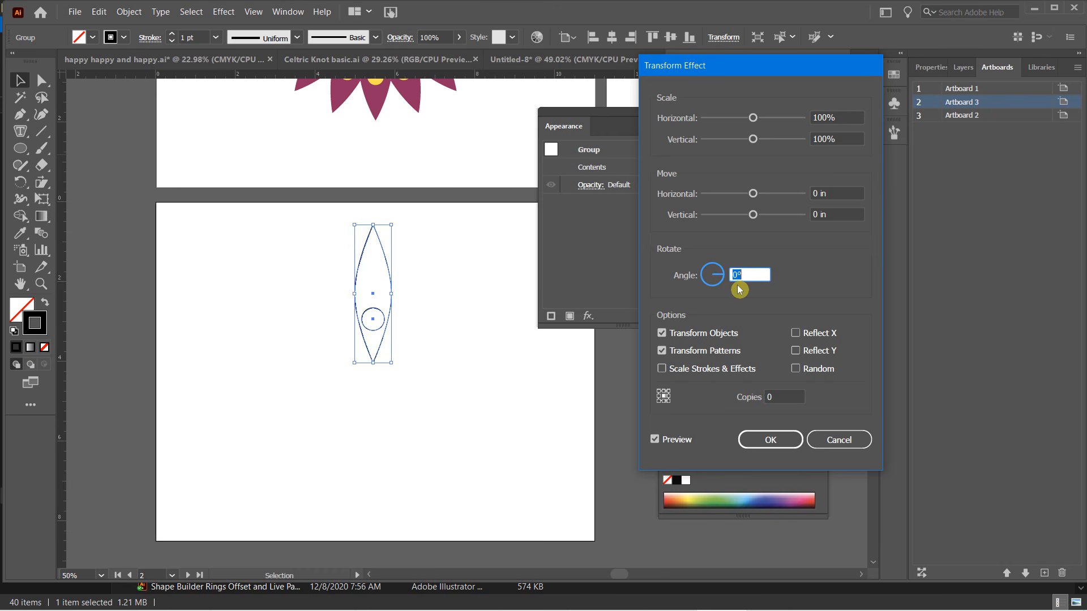
pyautogui.press('Up')
pyautogui.press('Up')
pyautogui.press('Up')
pyautogui.press('Up')
pyautogui.press('Up')
pyautogui.press('Up')
pyautogui.press('Up')
pyautogui.press('Up')
pyautogui.press('Up')
pyautogui.press('Up')
pyautogui.press('Up')
pyautogui.press('Up')
pyautogui.press('Up')
pyautogui.press('Up')
pyautogui.press('Up')
pyautogui.press('Up')
pyautogui.press('Up')
pyautogui.press('Up')
pyautogui.press('Up')
pyautogui.press('Up')
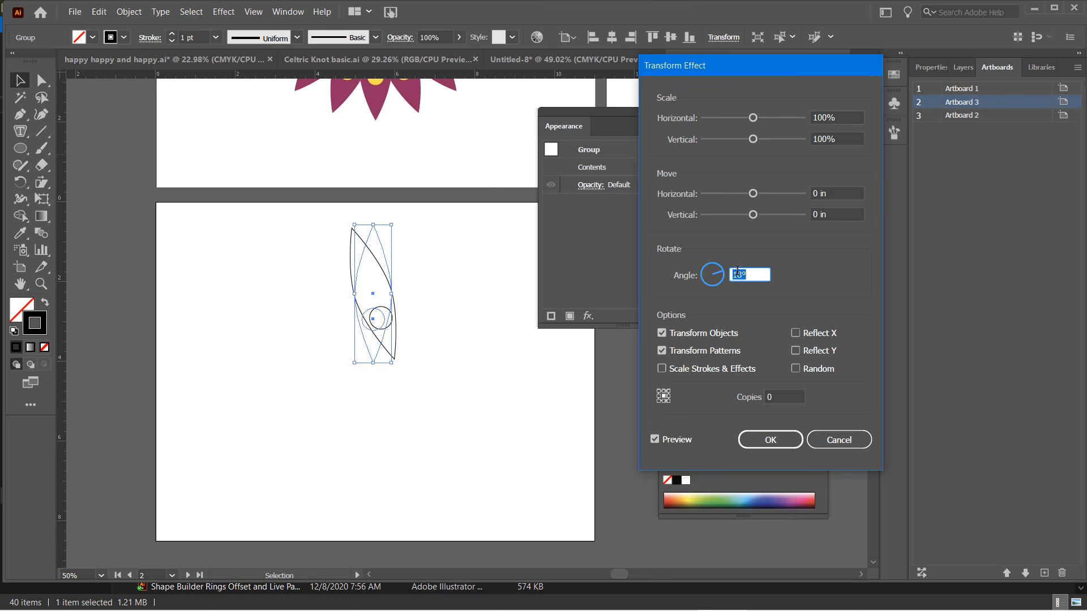
pyautogui.press('Down')
pyautogui.press('Down')
pyautogui.press('Down')
pyautogui.press('Down')
pyautogui.press('Down')
pyautogui.press('Down')
pyautogui.press('Down')
pyautogui.press('Down')
pyautogui.press('Down')
pyautogui.press('Down')
pyautogui.press('Down')
pyautogui.press('Down')
pyautogui.press('Down')
pyautogui.press('Down')
pyautogui.press('Down')
pyautogui.press('Down')
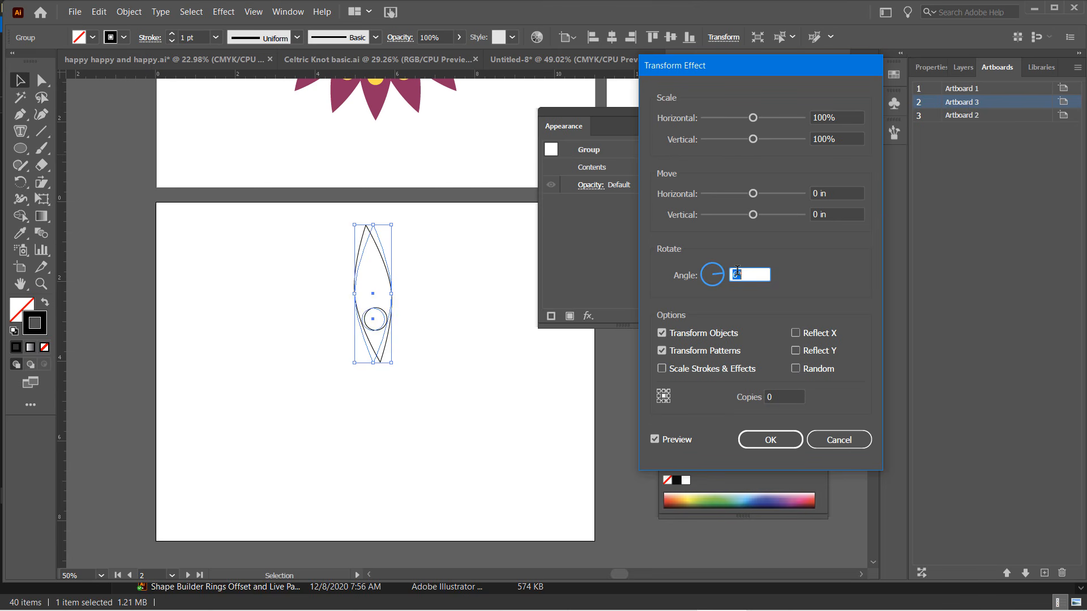
pyautogui.press('Down')
pyautogui.press('Down')
pyautogui.press('Down')
pyautogui.press('Down')
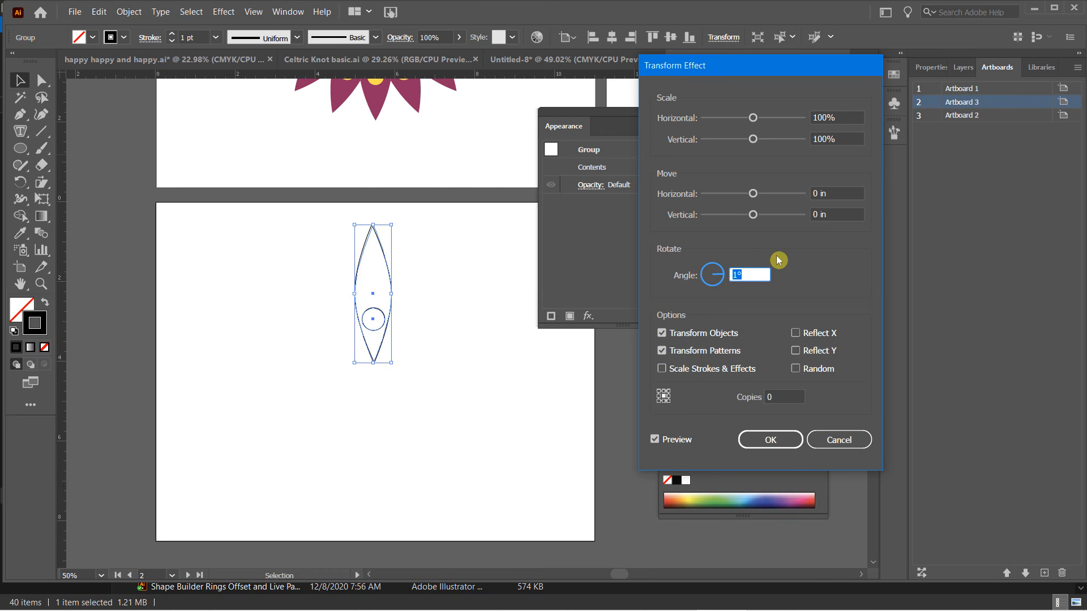
pyautogui.press('Down')
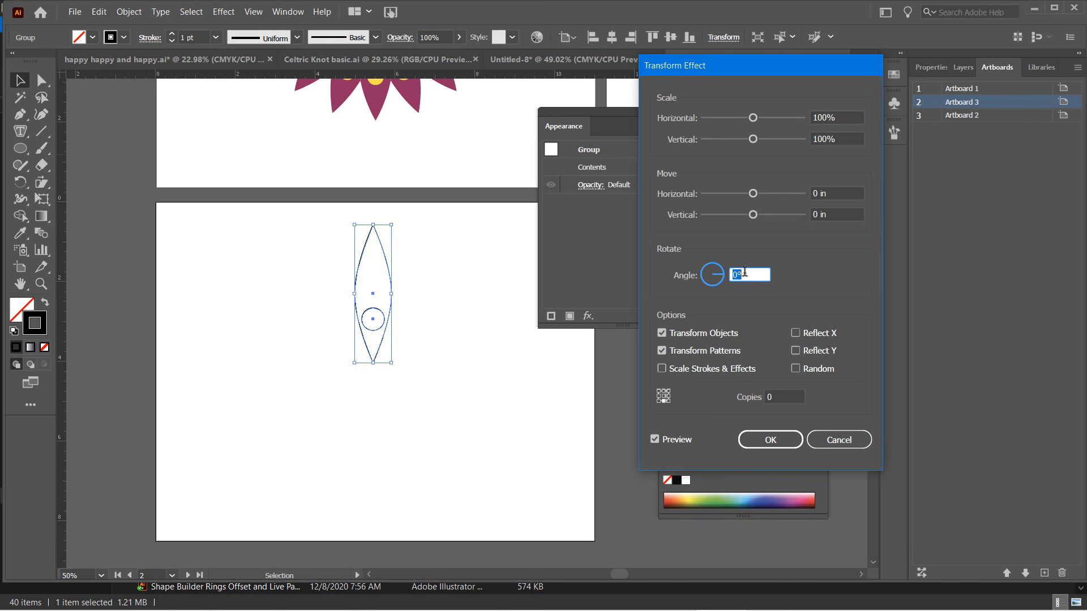
# Step: Try out negative and positive rotation angles for the petal group around its bottom-center reference point
pyautogui.press('Up')
pyautogui.press('Up')
pyautogui.press('Up')
pyautogui.press('Up')
pyautogui.press('Up')
pyautogui.press('Up')
pyautogui.press('Up')
pyautogui.press('Up')
pyautogui.press('Up')
pyautogui.press('Up')
pyautogui.press('Up')
pyautogui.press('Up')
pyautogui.press('Up')
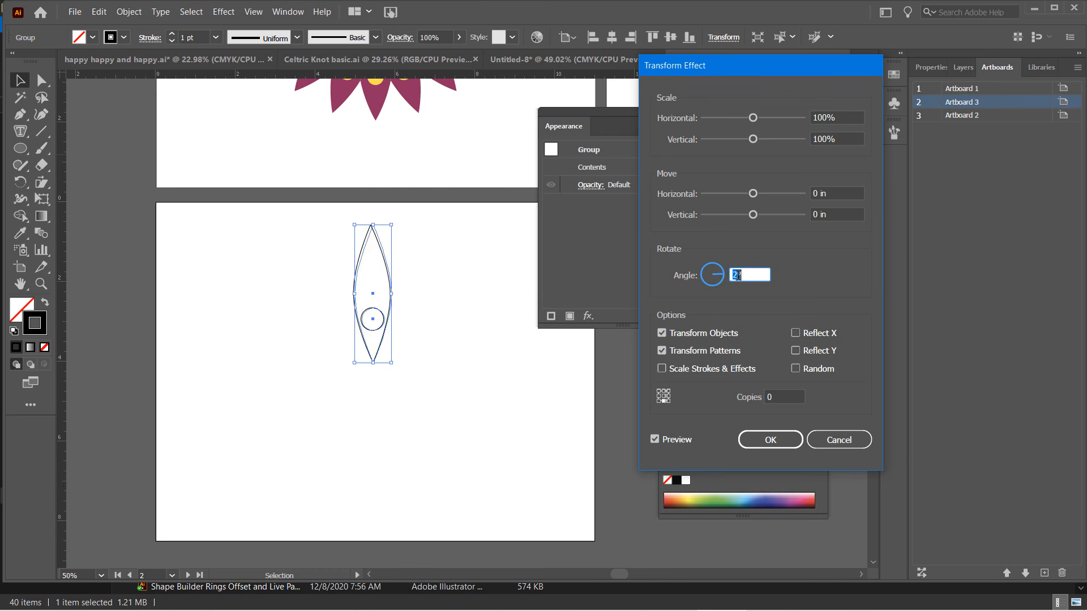
pyautogui.press('Down')
pyautogui.press('Down')
pyautogui.press('Down')
pyautogui.press('Down')
pyautogui.press('Down')
pyautogui.press('Down')
pyautogui.press('Down')
pyautogui.press('Down')
pyautogui.press('Down')
pyautogui.press('Down')
pyautogui.press('Down')
pyautogui.press('Down')
pyautogui.press('Down')
pyautogui.press('Down')
pyautogui.press('Down')
pyautogui.press('Down')
pyautogui.press('Down')
pyautogui.press('Down')
pyautogui.press('Down')
pyautogui.press('Down')
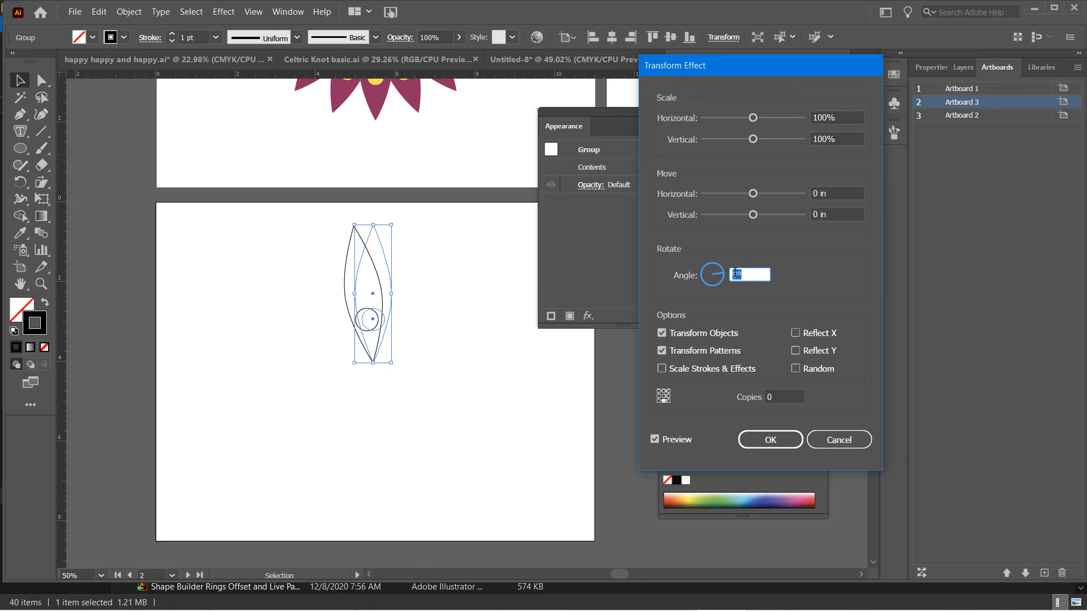
pyautogui.press('Up')
pyautogui.press('Up')
pyautogui.press('Up')
pyautogui.press('Up')
pyautogui.press('Up')
pyautogui.press('Up')
pyautogui.press('Up')
pyautogui.press('Up')
pyautogui.press('Up')
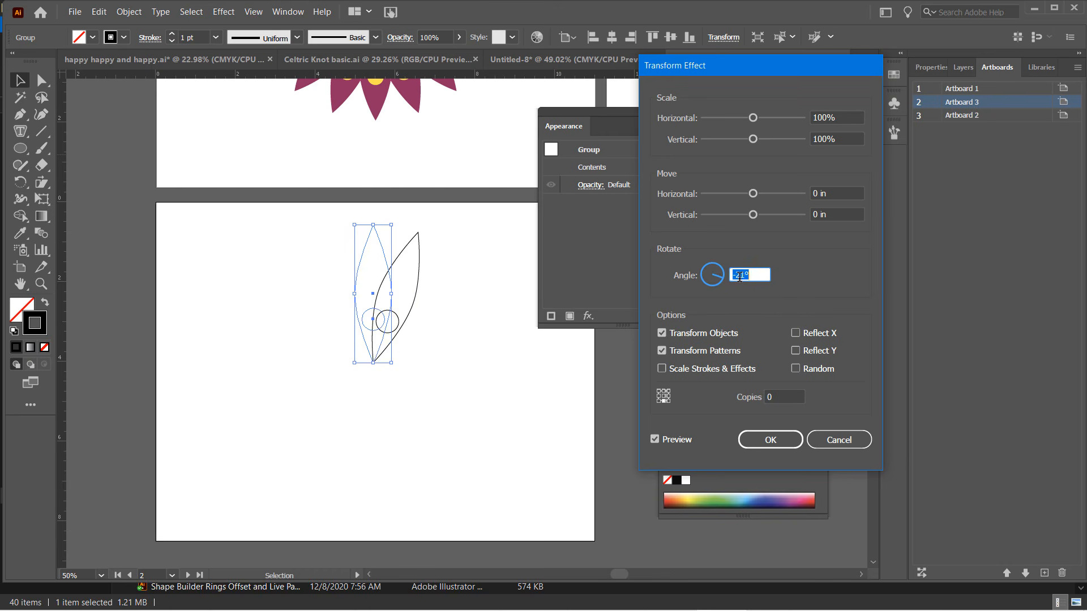
pyautogui.press('Up')
pyautogui.press('Up')
pyautogui.press('Up')
pyautogui.press('Up')
pyautogui.press('Up')
pyautogui.press('Up')
pyautogui.press('Up')
pyautogui.press('Up')
pyautogui.press('Up')
pyautogui.press('Up')
pyautogui.press('Up')
pyautogui.press('Up')
pyautogui.press('Up')
pyautogui.press('Up')
pyautogui.press('Up')
pyautogui.press('Up')
pyautogui.press('Up')
pyautogui.press('Up')
pyautogui.press('Up')
pyautogui.press('Up')
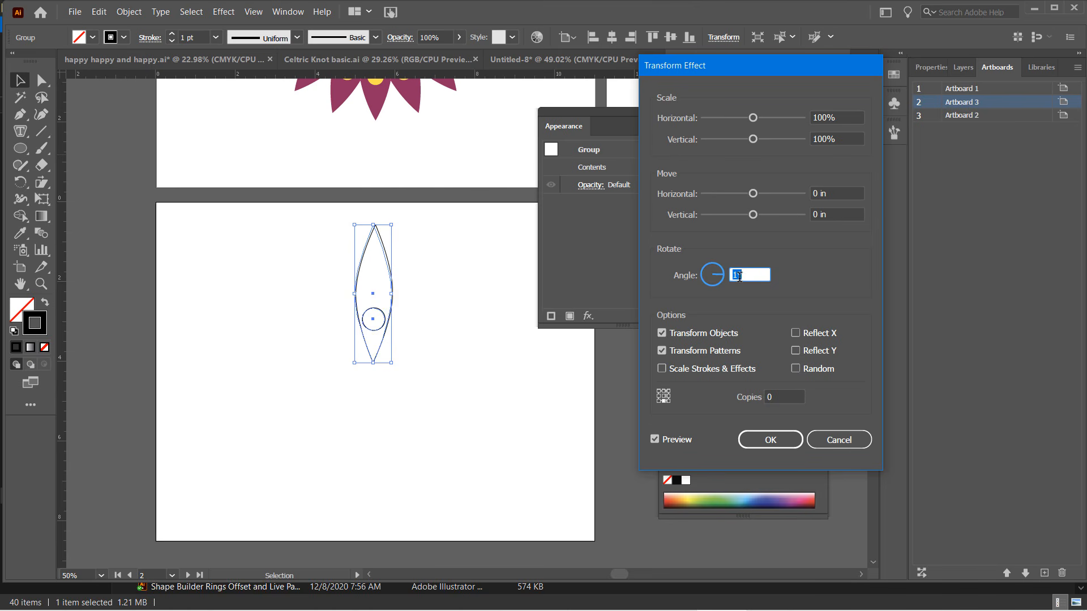
pyautogui.press('Up')
pyautogui.press('Up')
pyautogui.press('Up')
pyautogui.press('Up')
pyautogui.press('Up')
pyautogui.press('Up')
pyautogui.press('Up')
pyautogui.press('Up')
pyautogui.press('Up')
pyautogui.press('Up')
pyautogui.press('Up')
pyautogui.press('Up')
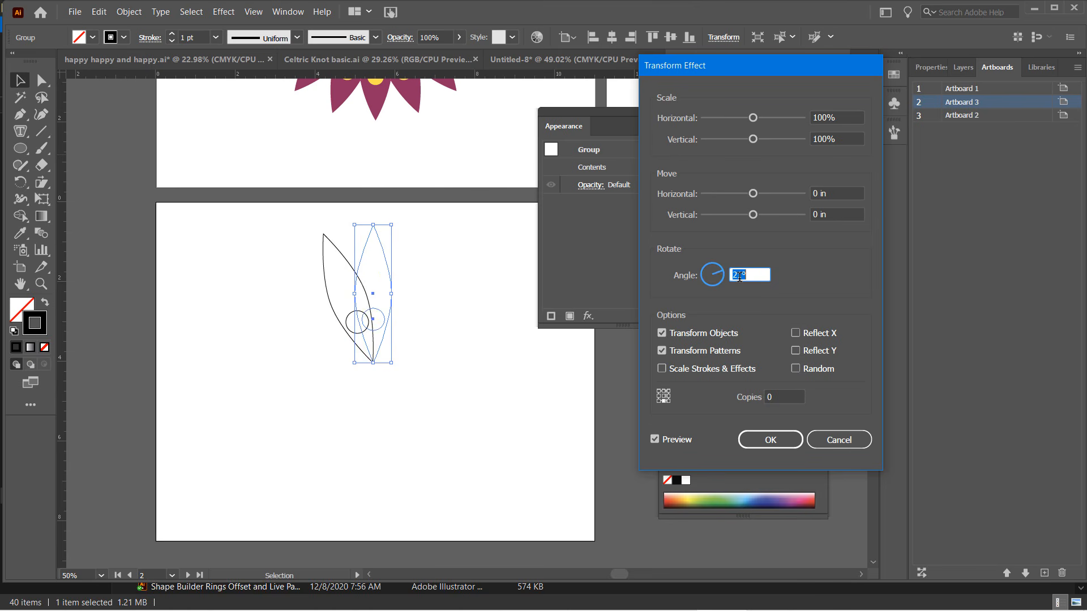
pyautogui.press('Up')
pyautogui.press('Up')
pyautogui.press('Up')
pyautogui.press('Up')
pyautogui.press('Up')
pyautogui.press('Up')
pyautogui.press('Up')
pyautogui.press('Up')
pyautogui.press('Up')
pyautogui.press('Up')
pyautogui.press('Up')
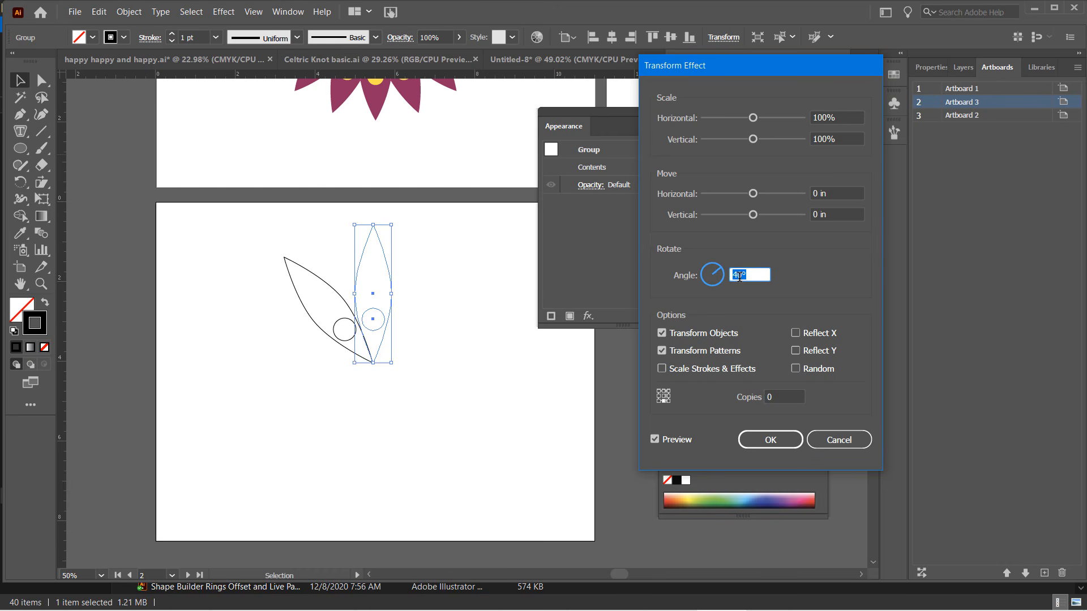
# Step: Set the Transform effect's rotation angle for the petal group to 22°
pyautogui.press('Down')
pyautogui.press('Down')
pyautogui.press('Down')
pyautogui.press('Down')
pyautogui.press('Down')
pyautogui.press('Down')
pyautogui.press('Down')
pyautogui.press('Down')
pyautogui.press('Down')
pyautogui.press('Down')
pyautogui.press('Down')
pyautogui.press('Down')
pyautogui.press('Down')
pyautogui.press('Down')
pyautogui.press('Down')
pyautogui.press('Down')
pyautogui.press('Down')
pyautogui.press('Down')
pyautogui.press('Down')
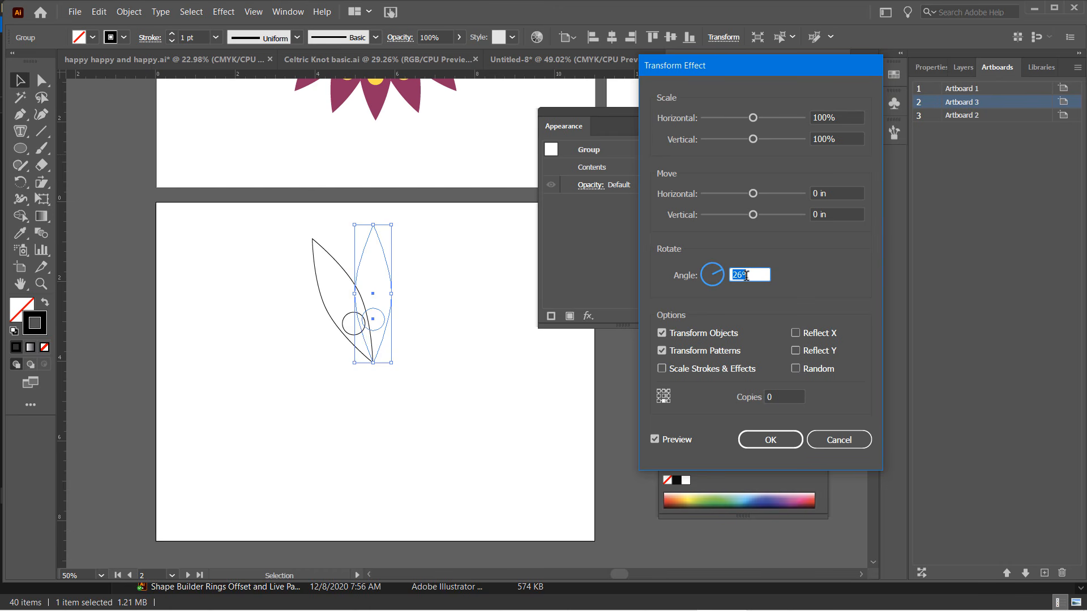
pyautogui.press('Down')
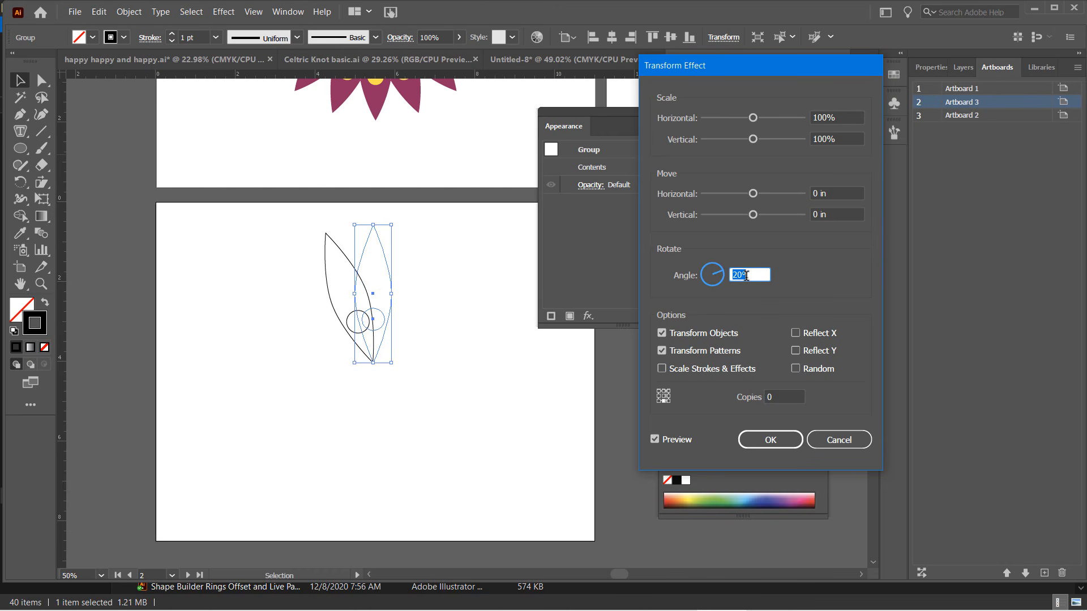
pyautogui.press('Up')
pyautogui.press('Up')
pyautogui.press('Up')
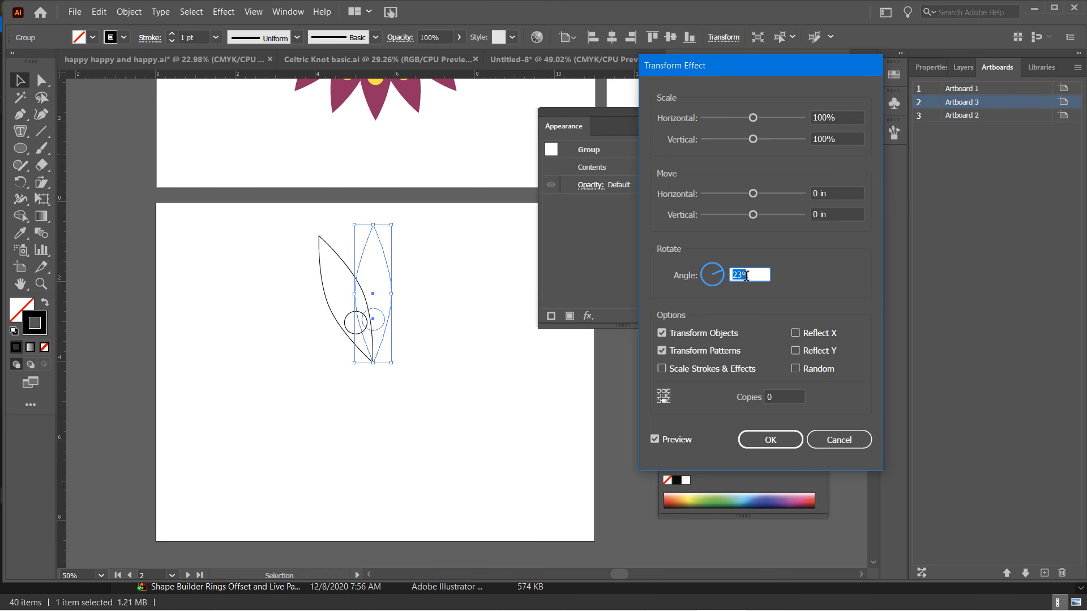
pyautogui.press('Down')
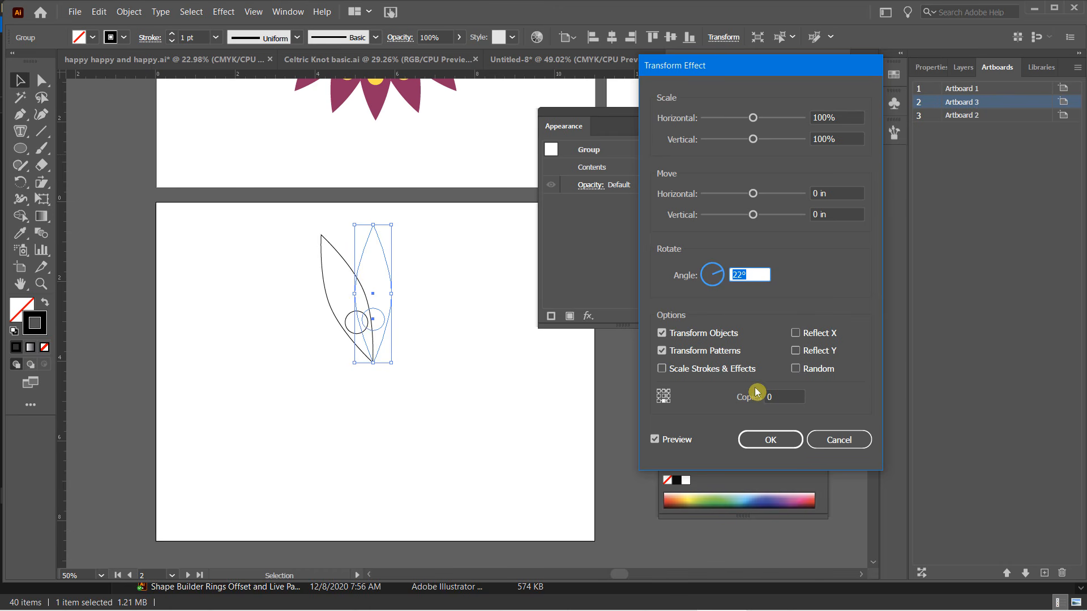
# Step: Set the number of rotated copies of the petal group to 15
pyautogui.click(738, 287)
pyautogui.click(781, 397)
pyautogui.press('Up')
pyautogui.press('Up')
pyautogui.press('Up')
pyautogui.press('Up')
pyautogui.press('Up')
pyautogui.press('Up')
pyautogui.press('Up')
pyautogui.press('Up')
pyautogui.press('Up')
pyautogui.press('Up')
pyautogui.press('Up')
pyautogui.press('Up')
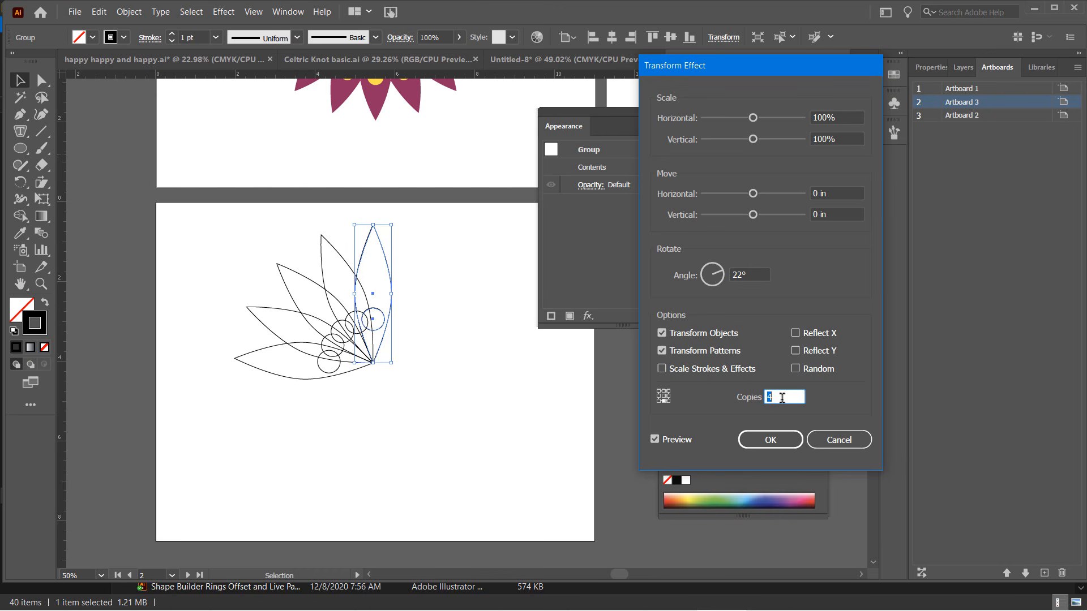
pyautogui.press('Up')
pyautogui.press('Up')
pyautogui.press('Up')
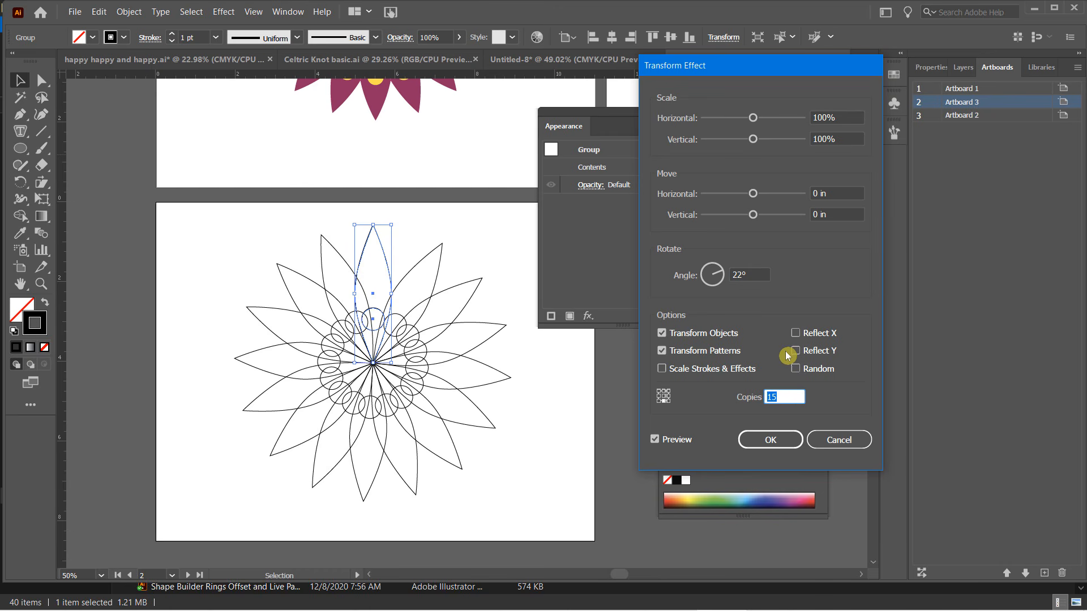
# Step: Apply the Transform effect with a 24° rotation angle and review its settings without changing them
pyautogui.click(745, 274)
pyautogui.press('Up')
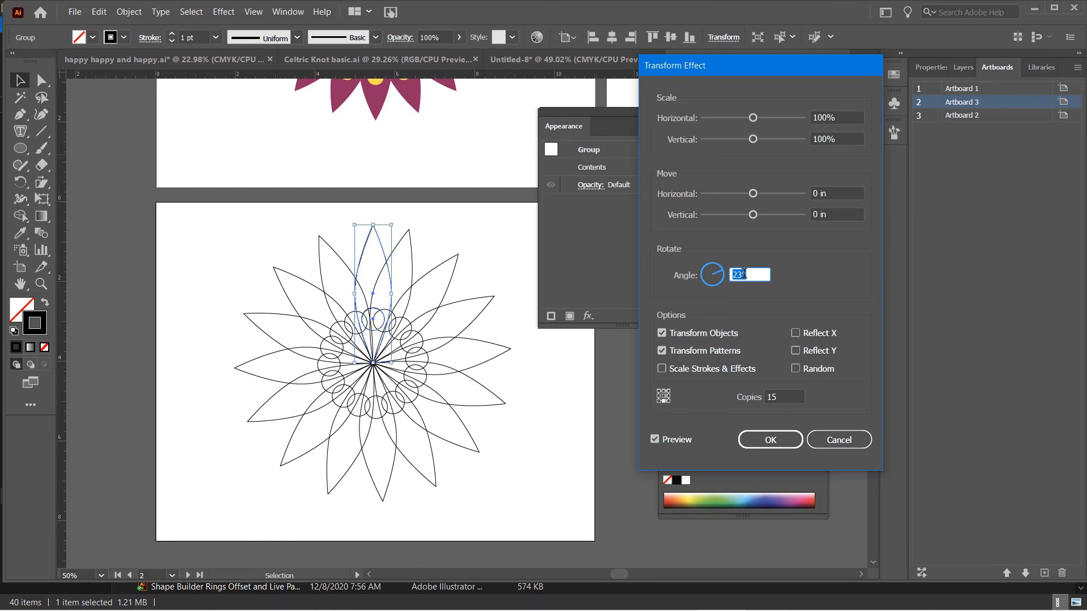
pyautogui.press('Up')
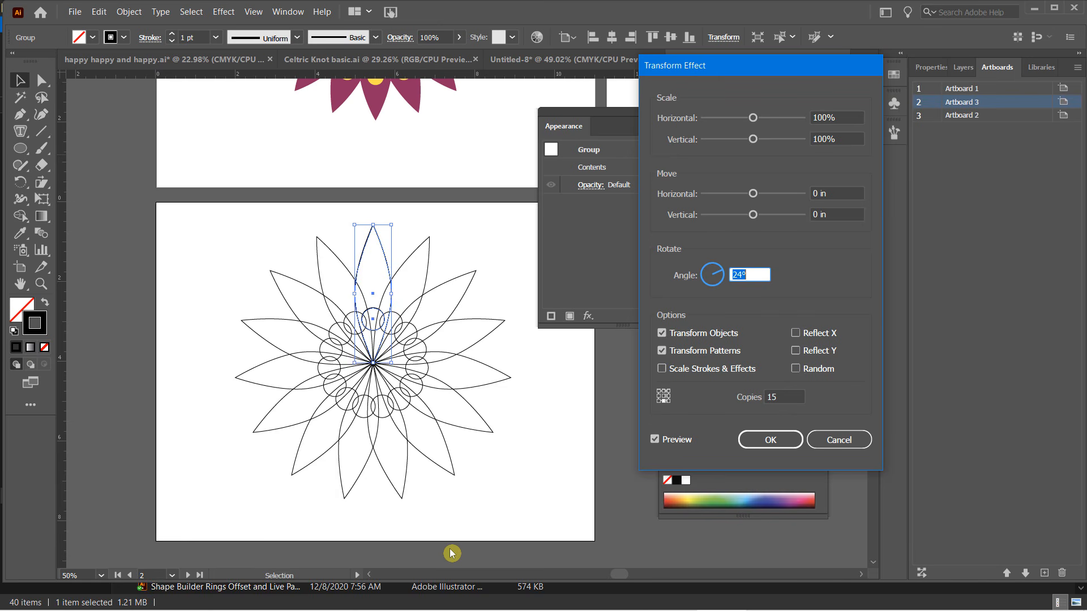
pyautogui.click(784, 439)
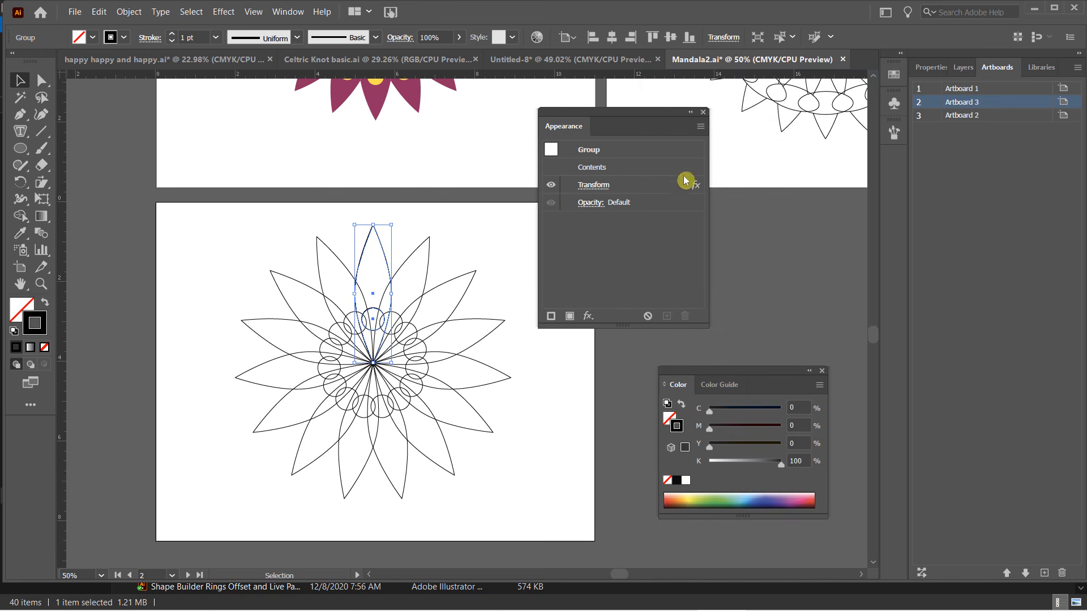
pyautogui.click(594, 185)
pyautogui.click(839, 440)
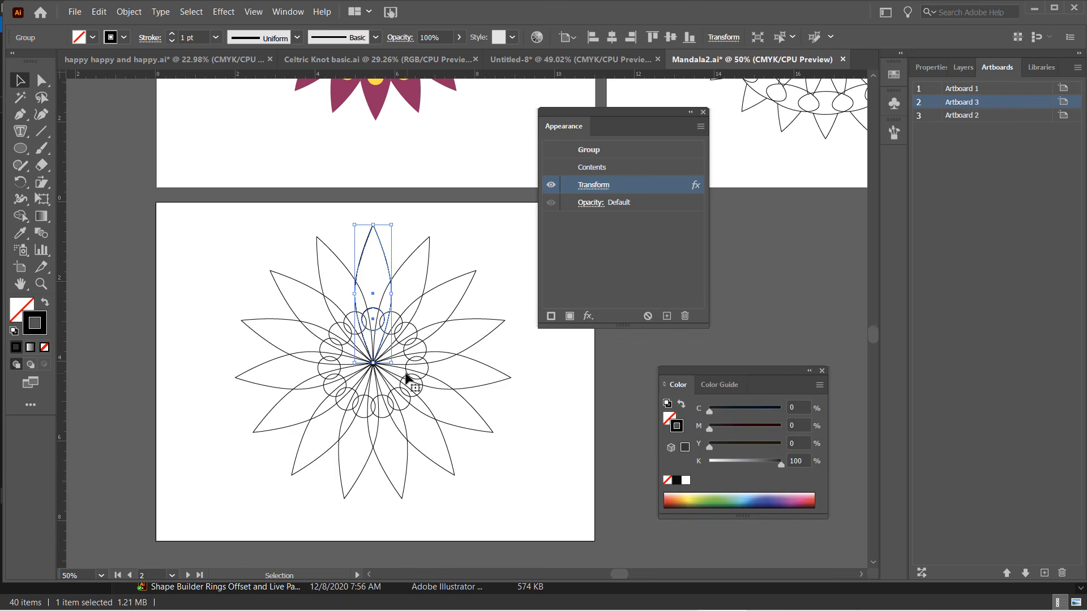
# Step: Isolate the original petal group and select the circle inside its upright petal
pyautogui.scroll(2, 395, 371)
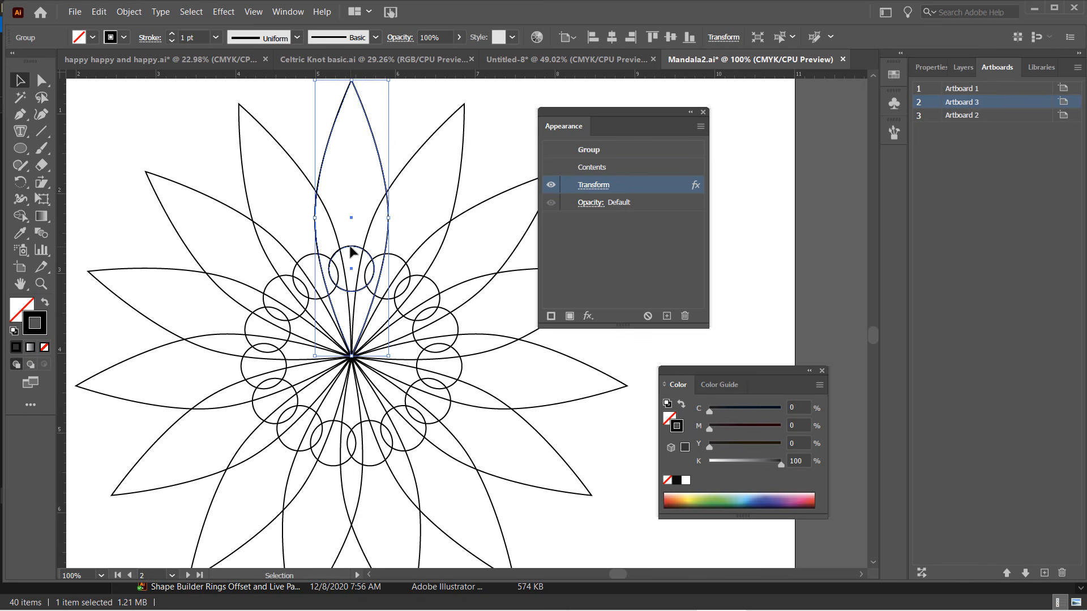
pyautogui.click(483, 191)
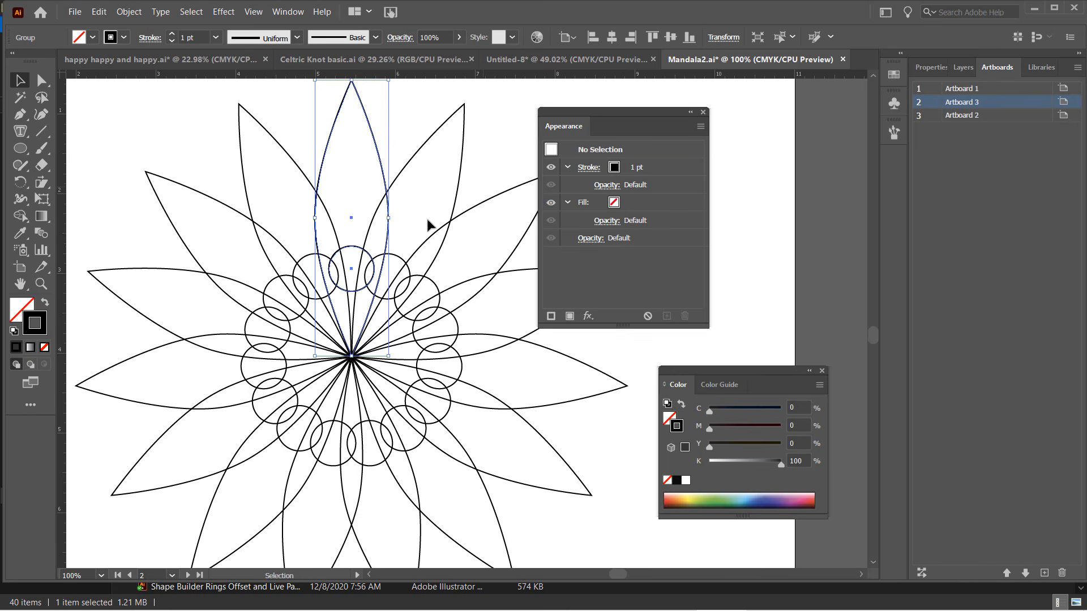
pyautogui.click(348, 253)
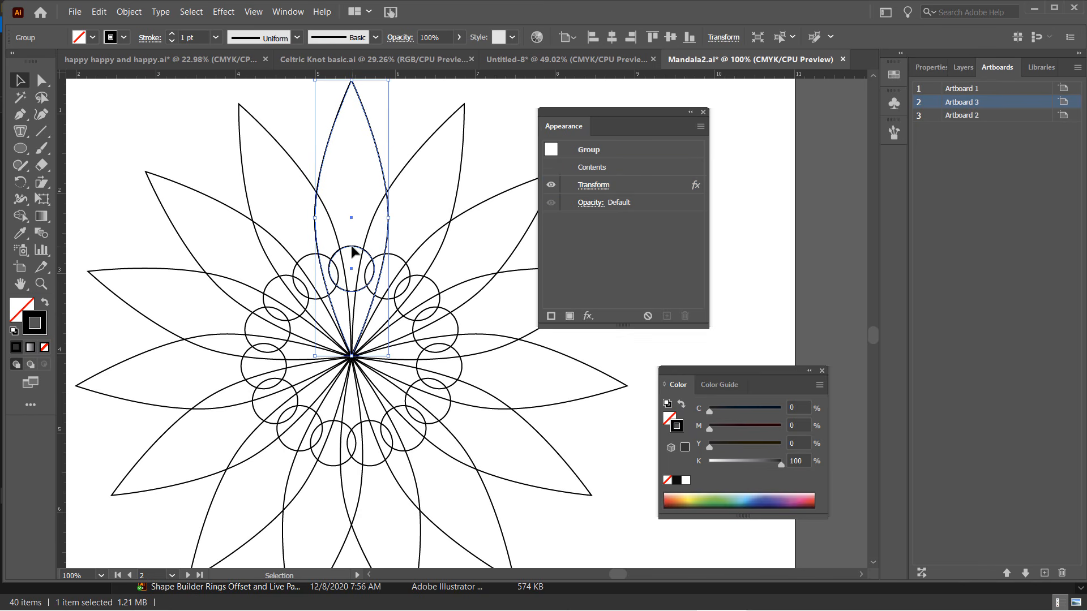
pyautogui.doubleClick(352, 252)
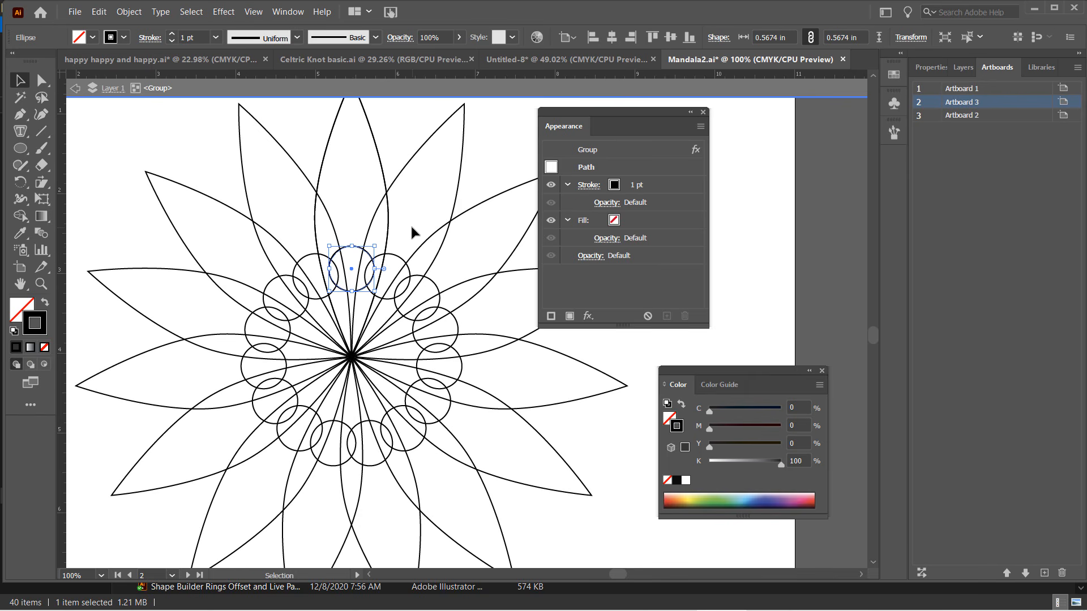
# Step: Move the circle straight up about 1.1 in into the upper half of the petal
pyautogui.hotkey('shift', 'Up')
pyautogui.hotkey('shift', 'Up')
pyautogui.hotkey('shift', 'Up')
pyautogui.hotkey('shift', 'Up')
pyautogui.hotkey('shift', 'Up')
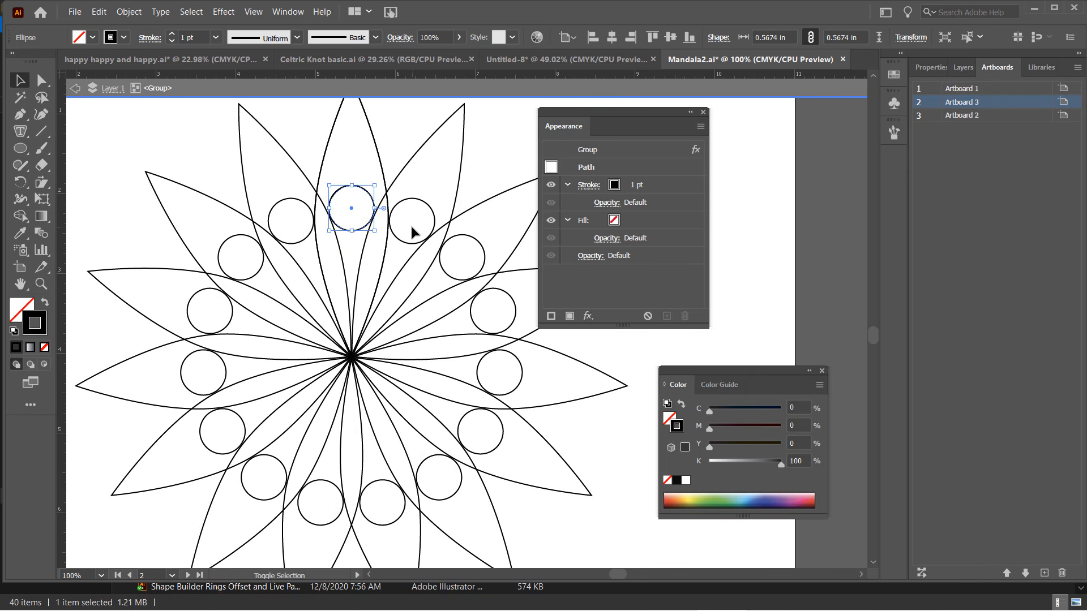
pyautogui.hotkey('shift', 'Up')
pyautogui.hotkey('shift', 'Up')
pyautogui.hotkey('shift', 'Up')
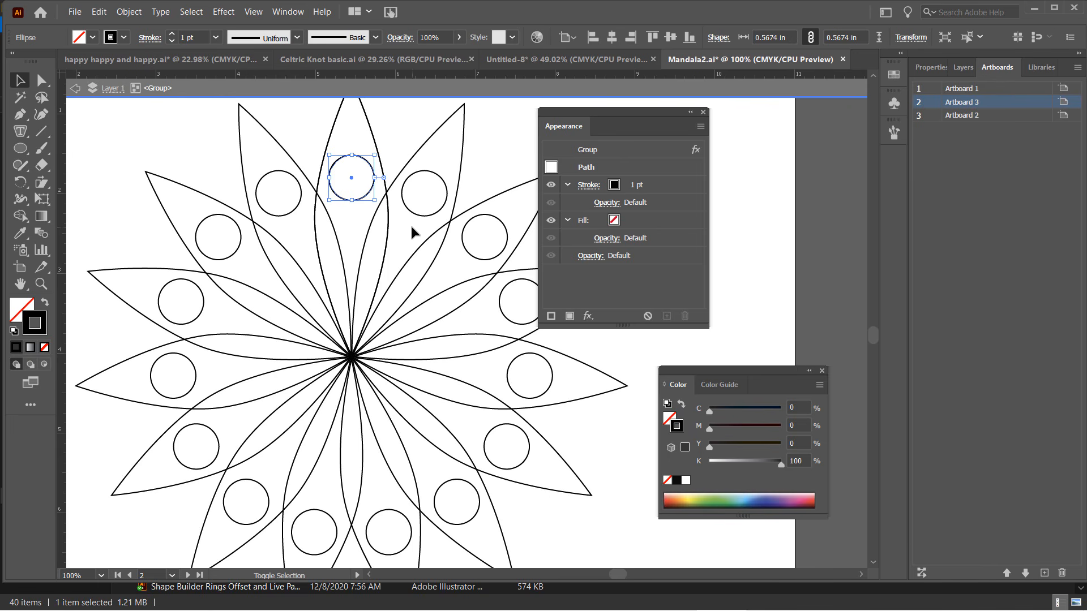
# Step: Try the circle out at the petal's tip and return it to the petal's upper half
pyautogui.hotkey('shift', 'Up')
pyautogui.hotkey('shift', 'Up')
pyautogui.hotkey('shift', 'Up')
pyautogui.hotkey('shift', 'Up')
pyautogui.hotkey('shift', 'Up')
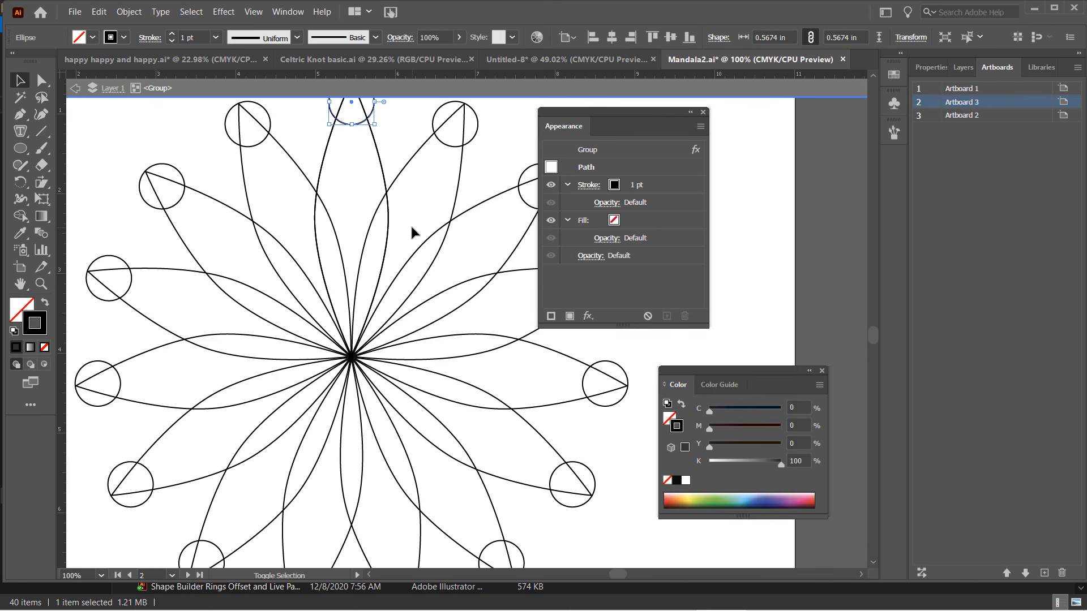
pyautogui.hotkey('shift', 'Down')
pyautogui.hotkey('shift', 'Down')
pyautogui.hotkey('shift', 'Down')
pyautogui.hotkey('shift', 'Down')
pyautogui.hotkey('shift', 'Down')
pyautogui.hotkey('shift', 'Down')
pyautogui.hotkey('shift', 'Down')
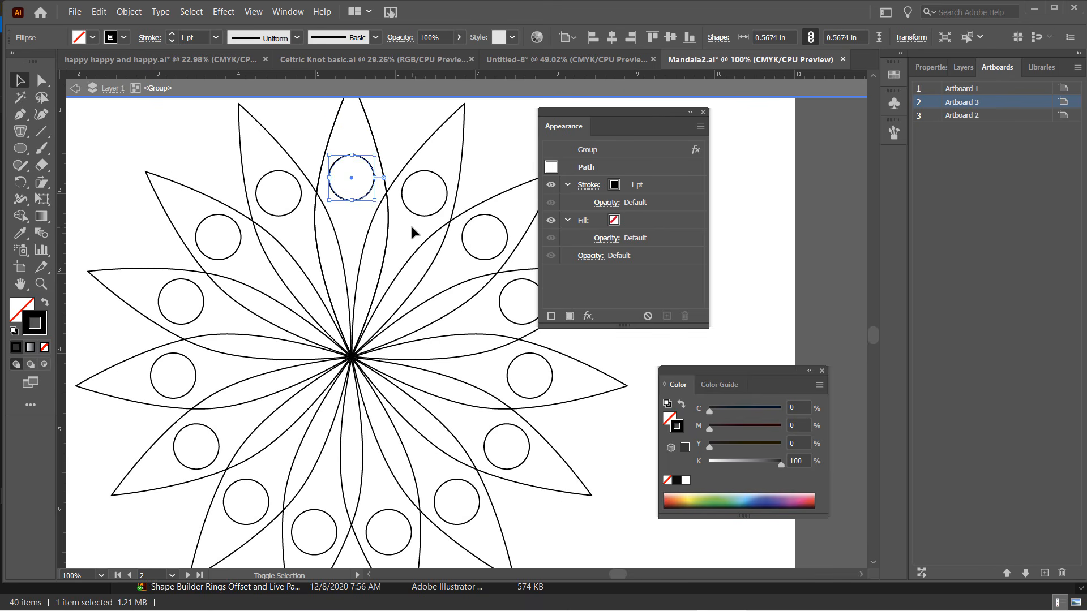
# Step: Try the circle at the petal's base in the mandala's center and bring it back up to the petal's widest part
pyautogui.hotkey('shift', 'Down')
pyautogui.hotkey('shift', 'Down')
pyautogui.hotkey('shift', 'Down')
pyautogui.hotkey('shift', 'Down')
pyautogui.hotkey('shift', 'Down')
pyautogui.hotkey('shift', 'Down')
pyautogui.hotkey('shift', 'Down')
pyautogui.hotkey('shift', 'Down')
pyautogui.hotkey('shift', 'Down')
pyautogui.hotkey('shift', 'Down')
pyautogui.hotkey('shift', 'Down')
pyautogui.hotkey('shift', 'Down')
pyautogui.hotkey('shift', 'Down')
pyautogui.hotkey('shift', 'Down')
pyautogui.hotkey('shift', 'Down')
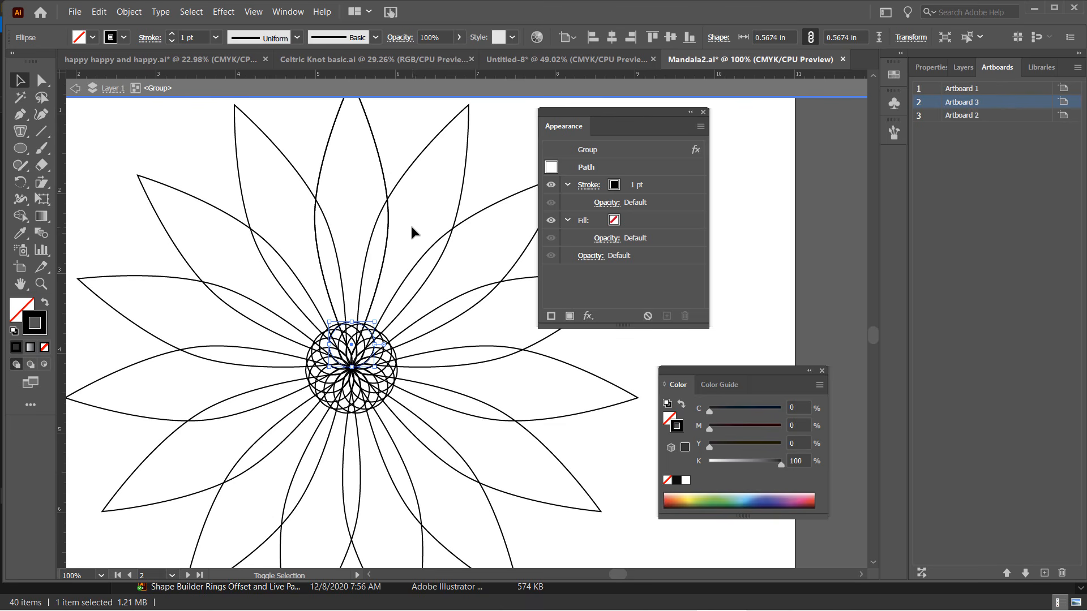
pyautogui.hotkey('shift', 'Up')
pyautogui.hotkey('shift', 'Up')
pyautogui.hotkey('shift', 'Up')
pyautogui.hotkey('shift', 'Up')
pyautogui.hotkey('shift', 'Up')
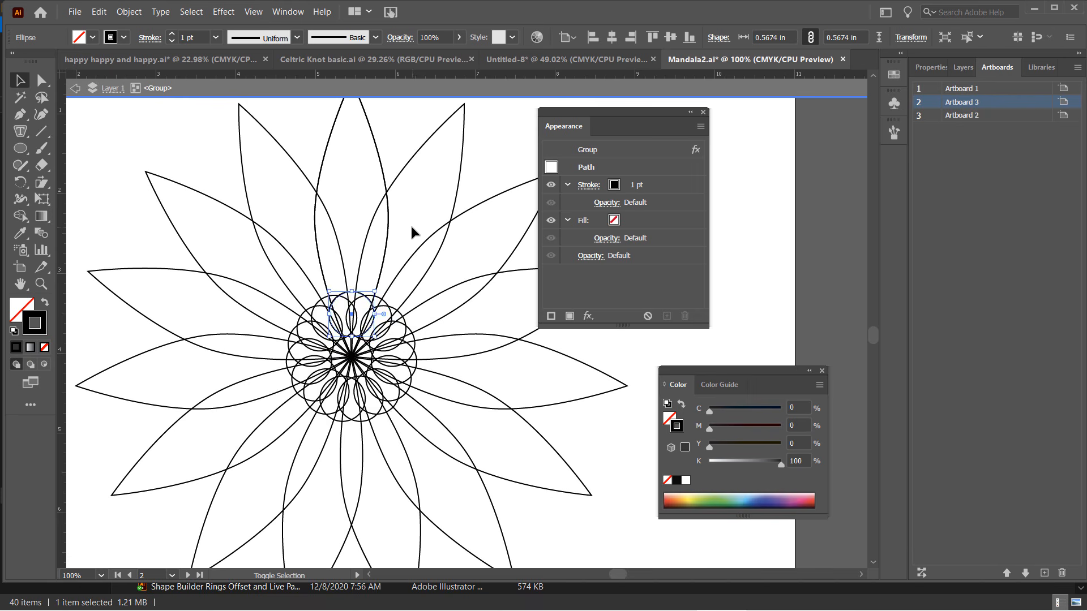
pyautogui.hotkey('shift', 'Up')
pyautogui.hotkey('shift', 'Up')
pyautogui.hotkey('shift', 'Up')
pyautogui.hotkey('shift', 'Up')
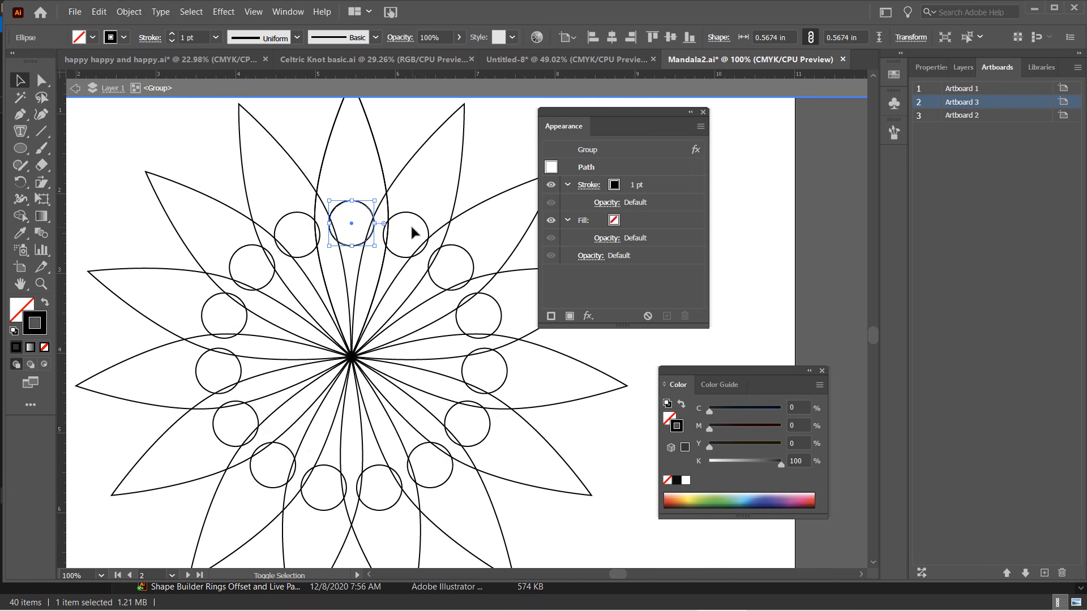
# Step: Lower the circle toward the mandala's center again and raise it to about 1.9 in above the center
pyautogui.hotkey('shift', 'Down')
pyautogui.hotkey('shift', 'Down')
pyautogui.hotkey('shift', 'Down')
pyautogui.hotkey('shift', 'Down')
pyautogui.hotkey('shift', 'Down')
pyautogui.hotkey('shift', 'Down')
pyautogui.hotkey('shift', 'Down')
pyautogui.hotkey('shift', 'Down')
pyautogui.hotkey('shift', 'Down')
pyautogui.hotkey('shift', 'Down')
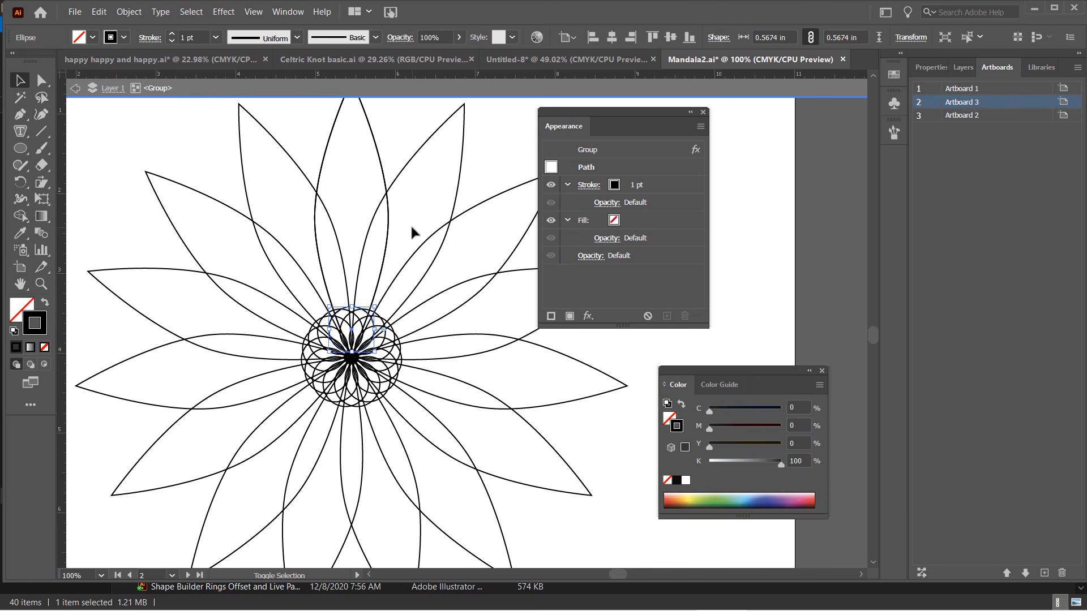
pyautogui.hotkey('shift', 'Up')
pyautogui.hotkey('shift', 'Up')
pyautogui.hotkey('shift', 'Up')
pyautogui.hotkey('shift', 'Up')
pyautogui.hotkey('shift', 'Up')
pyautogui.hotkey('shift', 'Up')
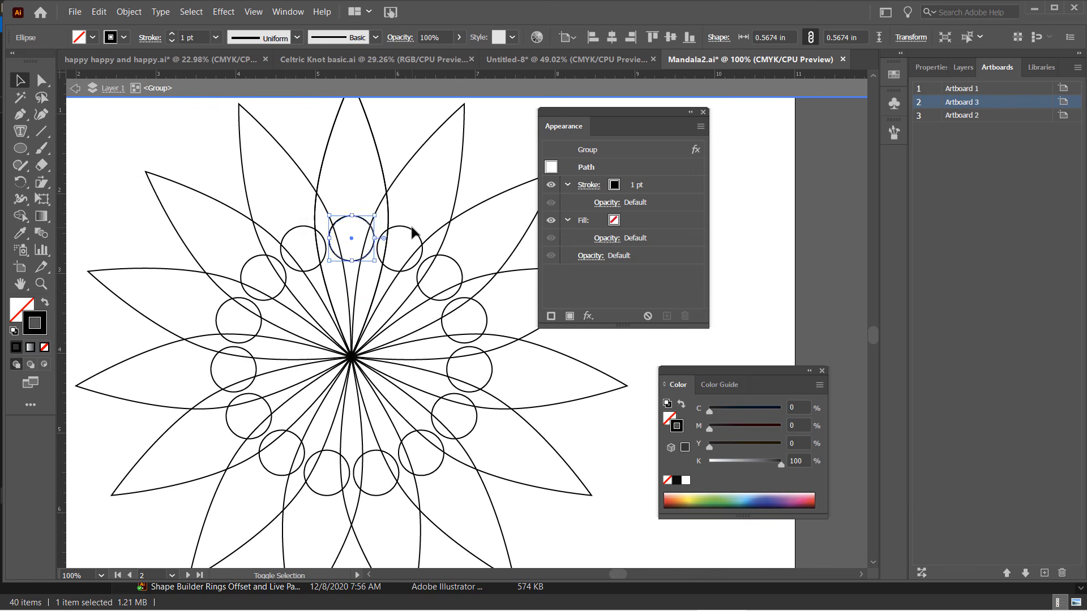
pyautogui.hotkey('shift', 'Up')
pyautogui.hotkey('shift', 'Up')
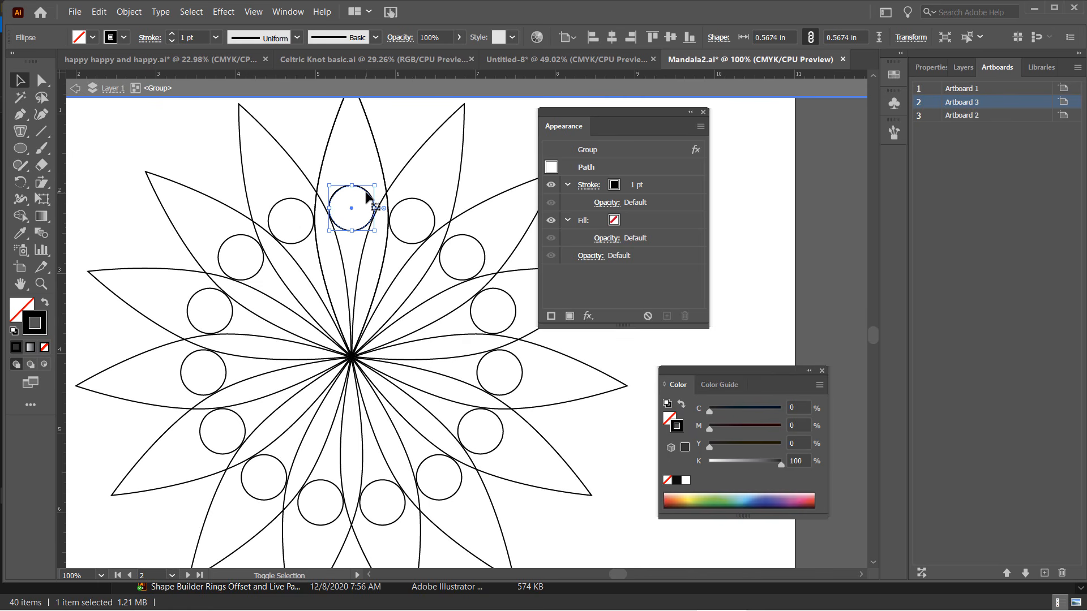
# Step: Isolate the circle, place a copy about 0.7 in straight above it inside the petal, and return to the petal group
pyautogui.keyDown('shift'); pyautogui.click(366, 197); pyautogui.keyUp('shift')
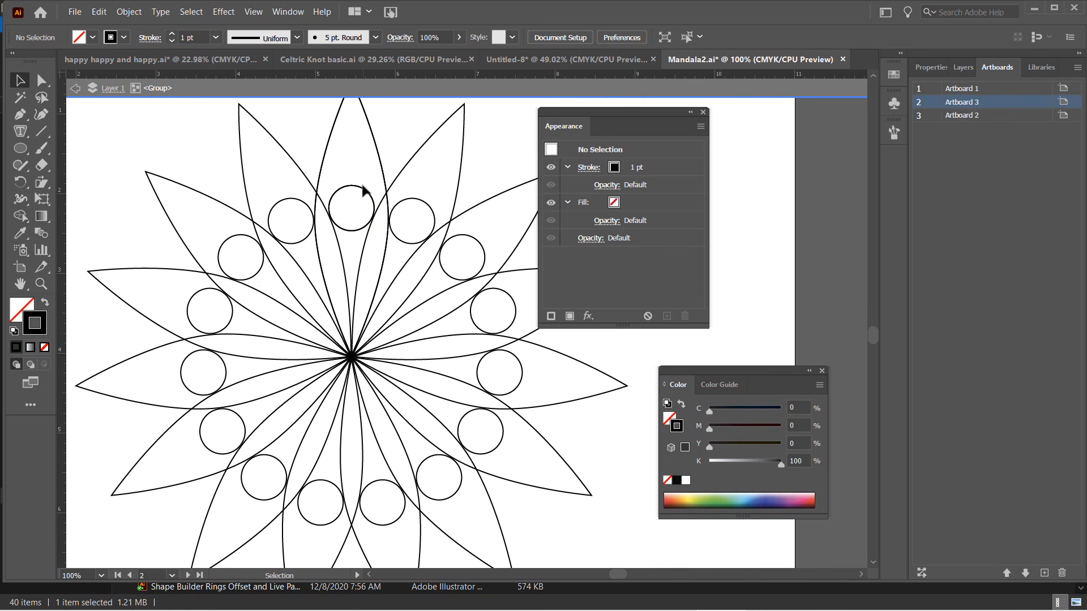
pyautogui.doubleClick(366, 194)
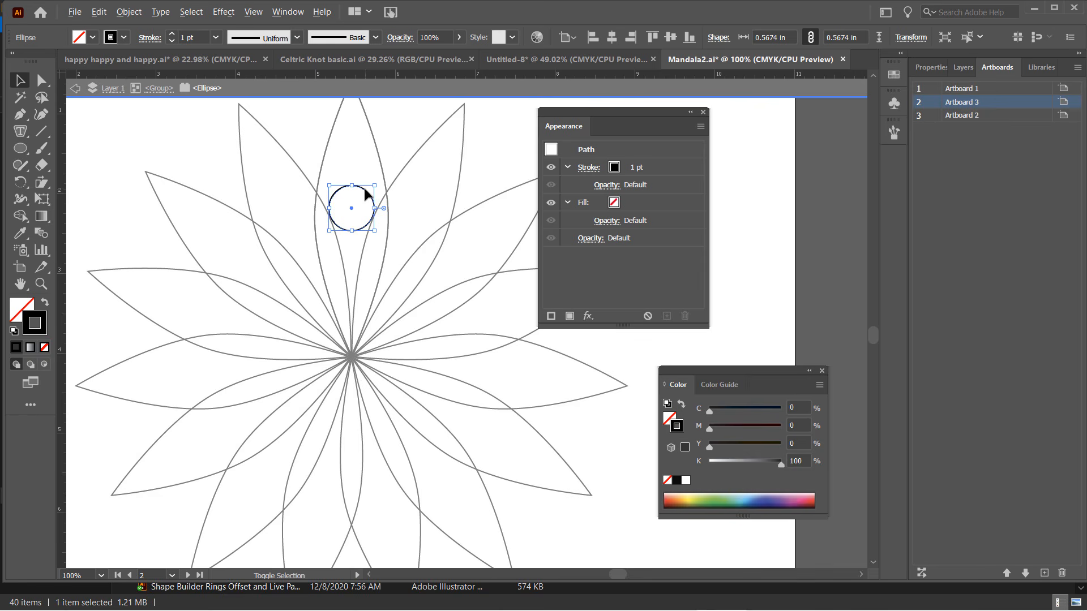
pyautogui.moveTo(368, 195); pyautogui.dragTo(377, 148)
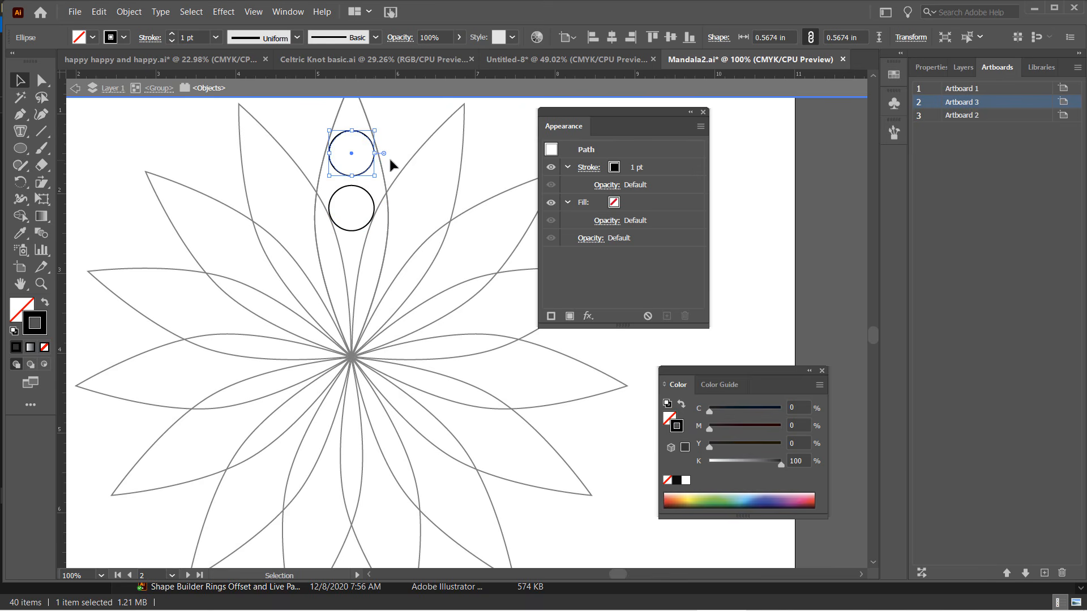
pyautogui.click(75, 87)
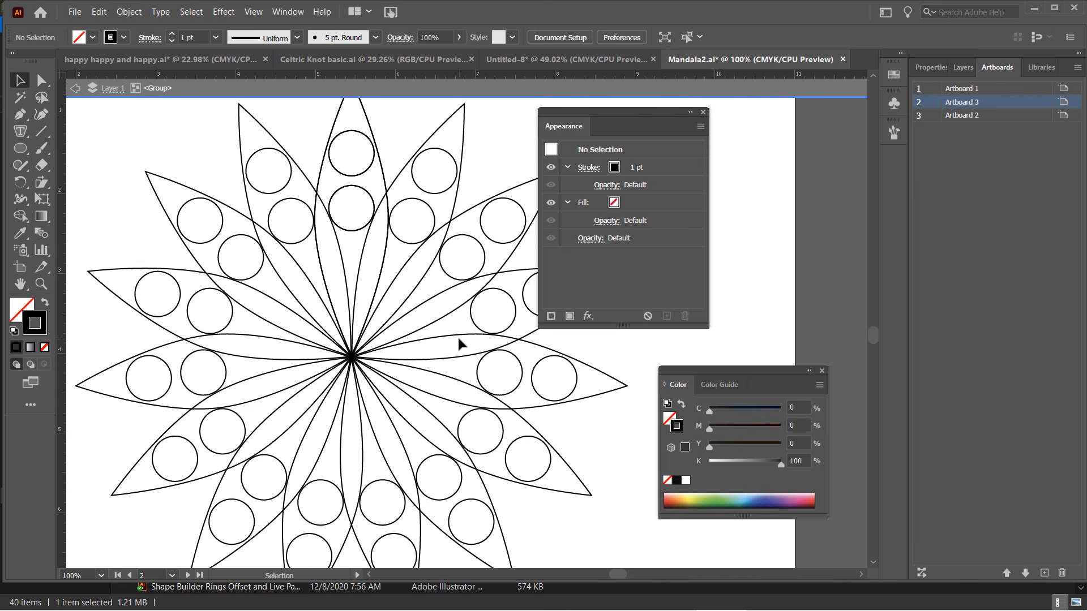
# Step: Move the lower circle straight down about 1.3 in to the petal's base so its copies overlap around the mandala's center
pyautogui.click(352, 230)
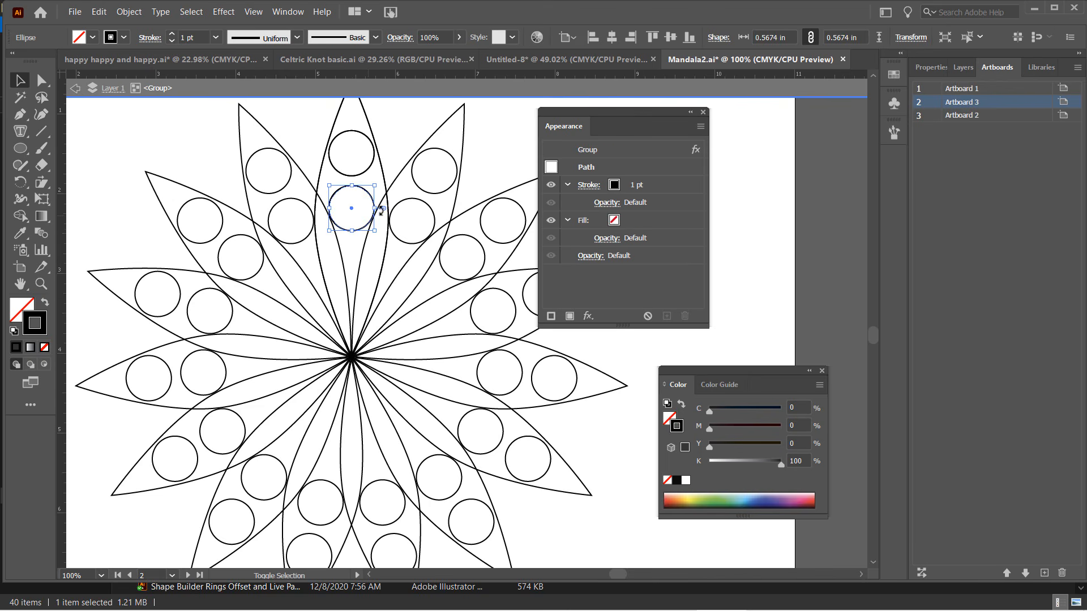
pyautogui.hotkey('shift', 'Down')
pyautogui.hotkey('shift', 'Down')
pyautogui.hotkey('shift', 'Down')
pyautogui.hotkey('shift', 'Down')
pyautogui.hotkey('shift', 'Down')
pyautogui.hotkey('shift', 'Down')
pyautogui.hotkey('shift', 'Down')
pyautogui.hotkey('shift', 'Down')
pyautogui.hotkey('shift', 'Down')
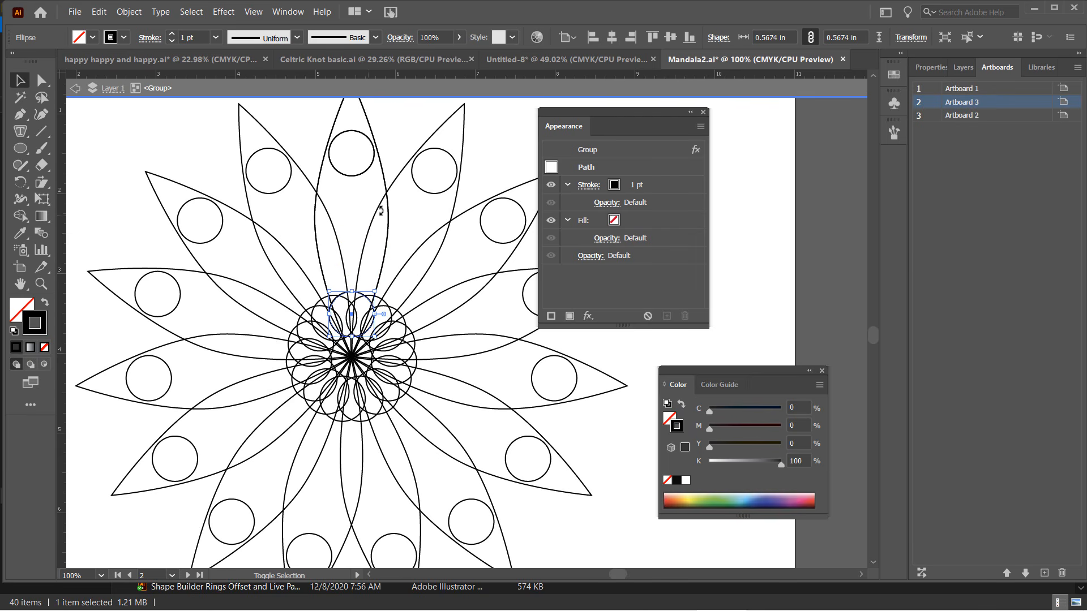
# Step: Convert the top and bottom anchor points of the upper circle in the upright petal to corner points
pyautogui.click(352, 175)
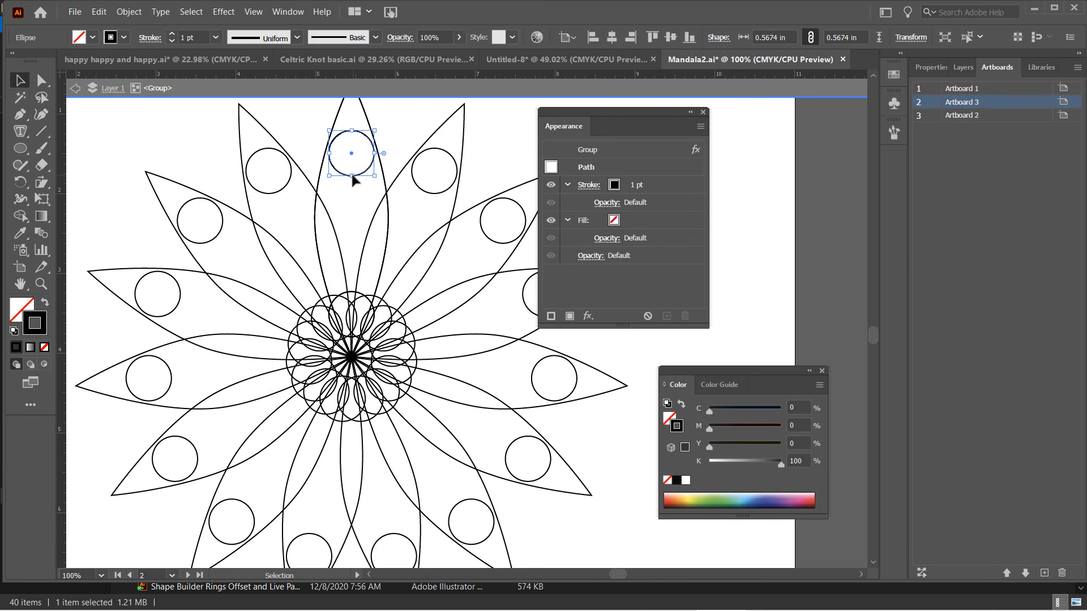
pyautogui.scroll(1, 365, 200)
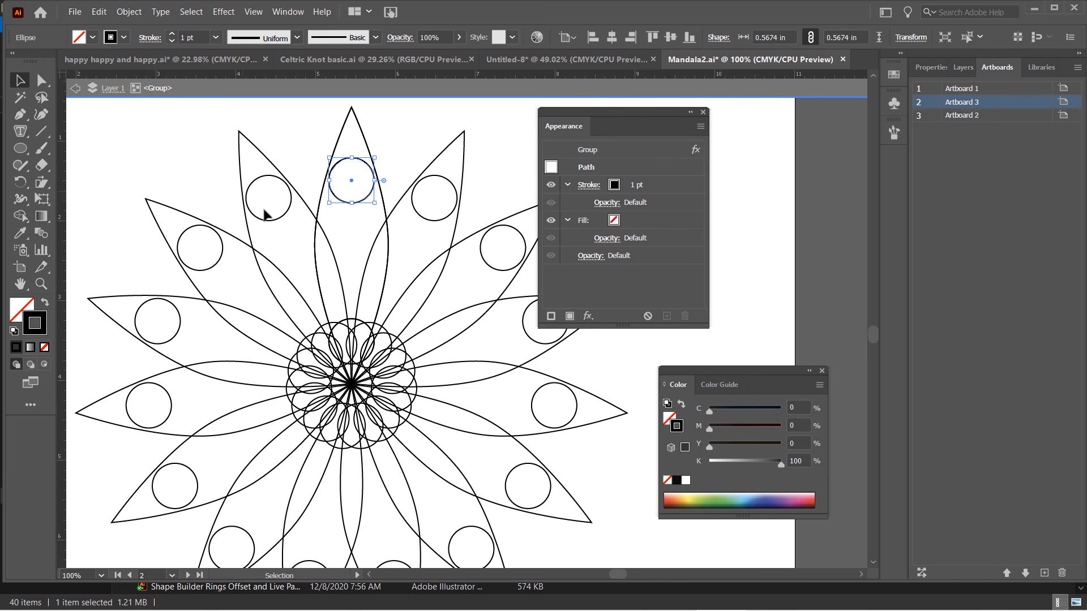
pyautogui.click(41, 80)
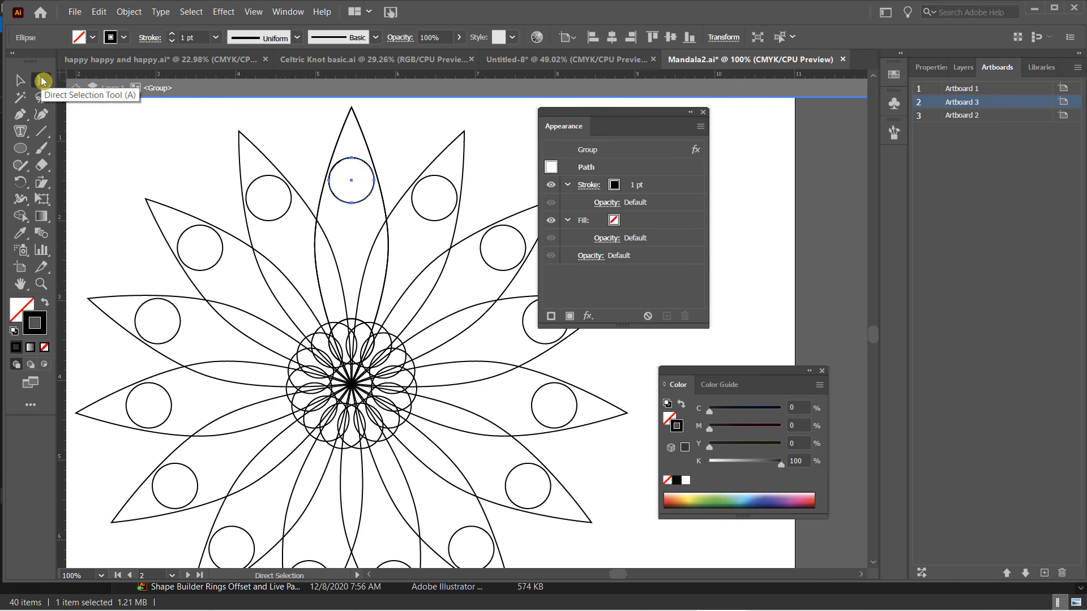
pyautogui.click(352, 158)
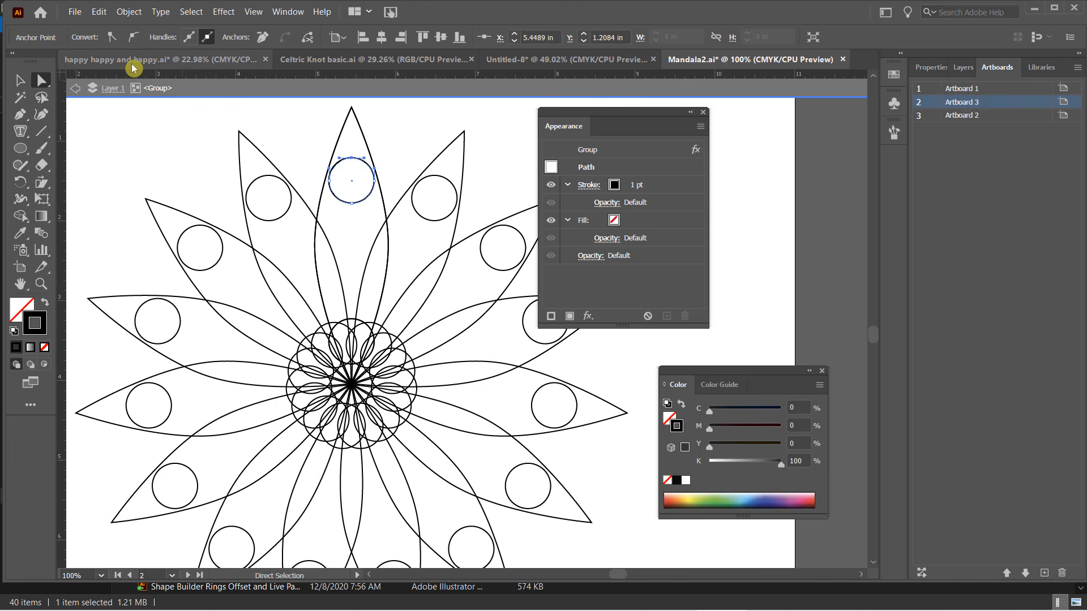
pyautogui.click(113, 38)
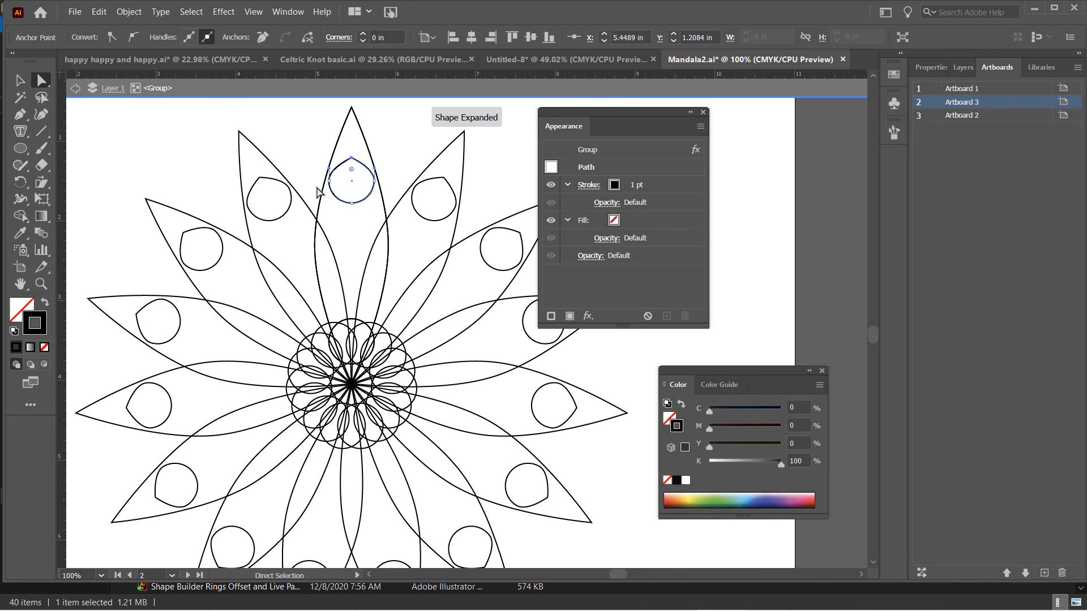
pyautogui.click(351, 205)
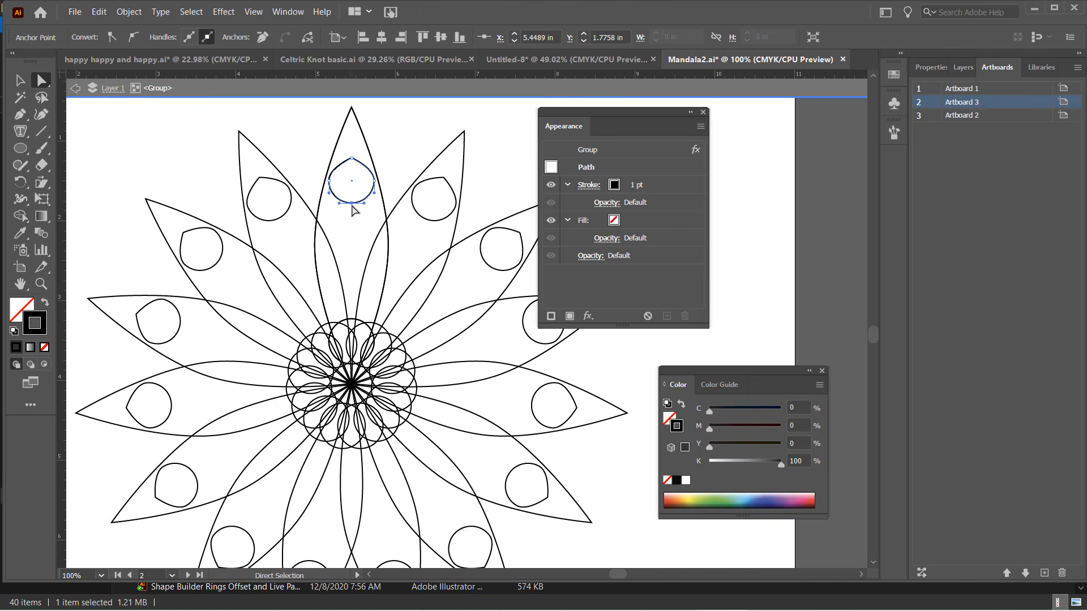
pyautogui.click(111, 37)
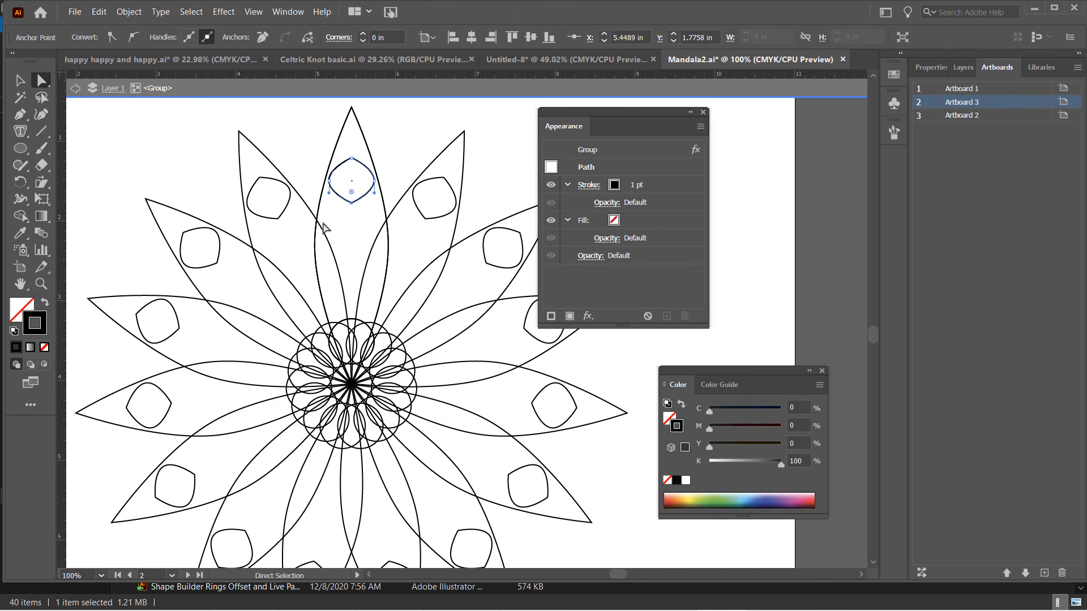
# Step: Try the shape's bottom corner point higher up, and move it down to Y 2.1558 in to form a pointed teardrop
pyautogui.press('Up')
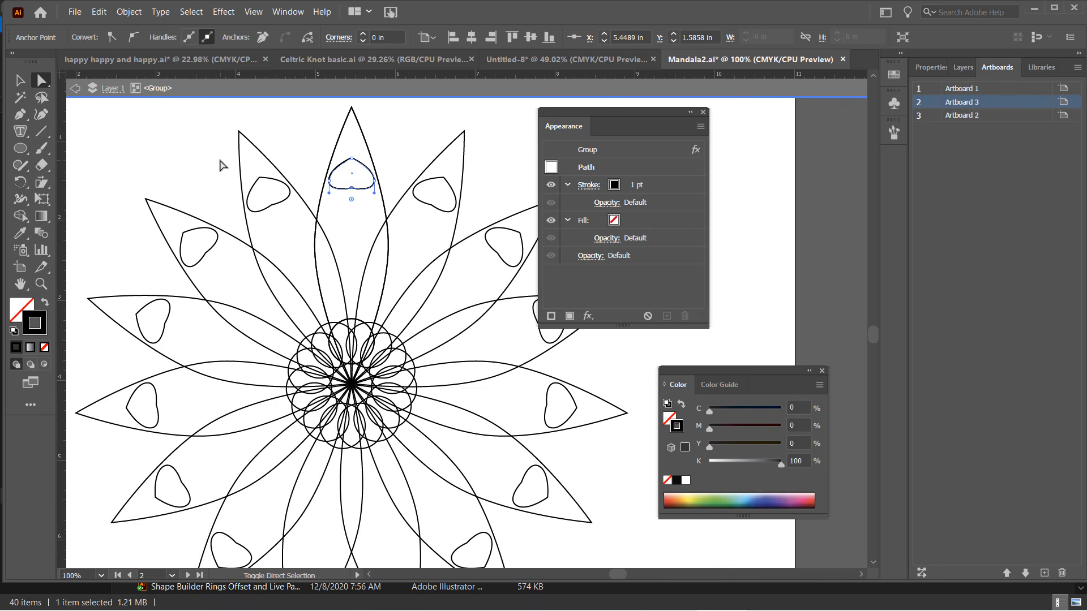
pyautogui.press('Up')
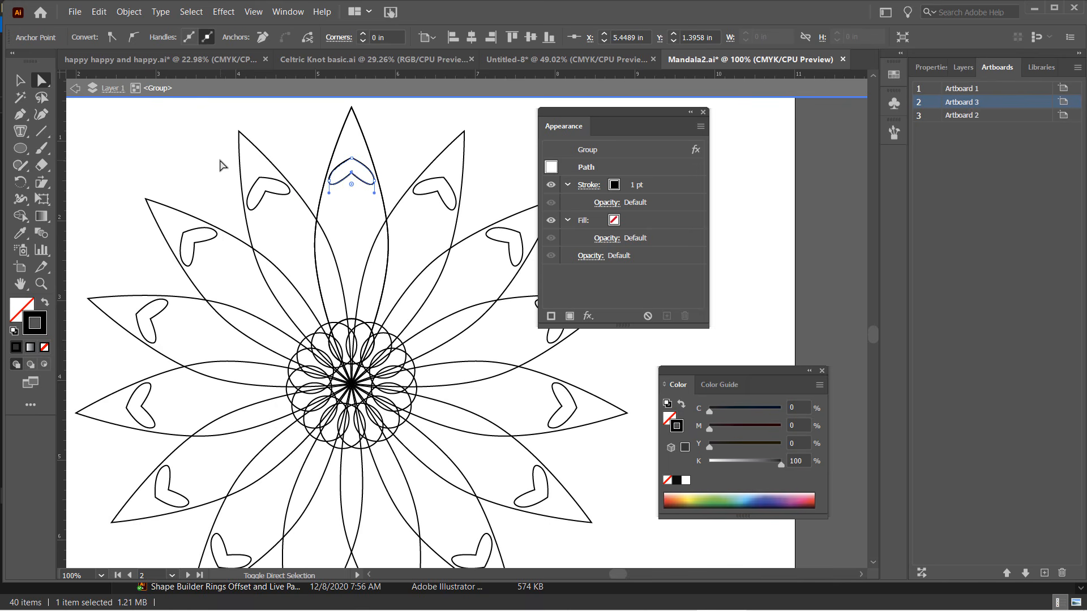
pyautogui.press('Down')
pyautogui.press('Down')
pyautogui.press('Down')
pyautogui.press('Down')
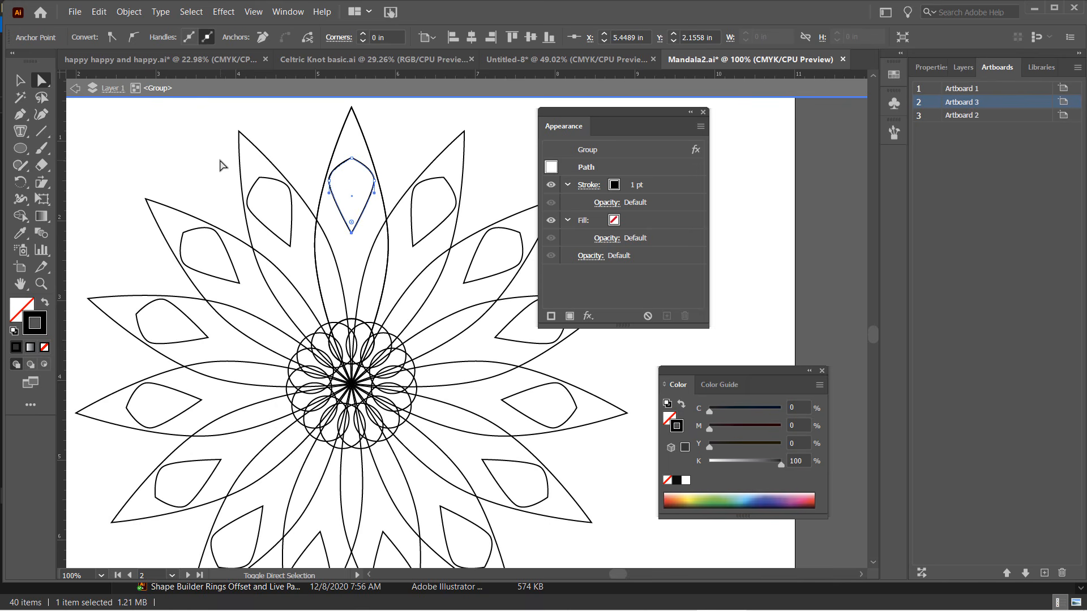
pyautogui.click(137, 160)
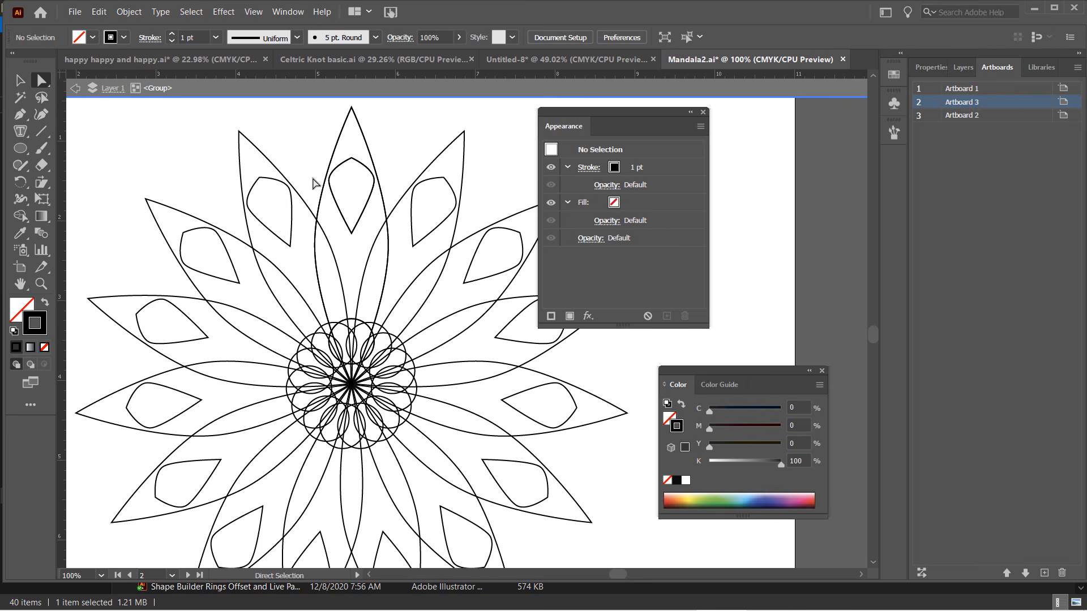
# Step: Select the whole teardrop and try it about 0.95 in higher, overlapping the petal's tip
pyautogui.click(339, 165)
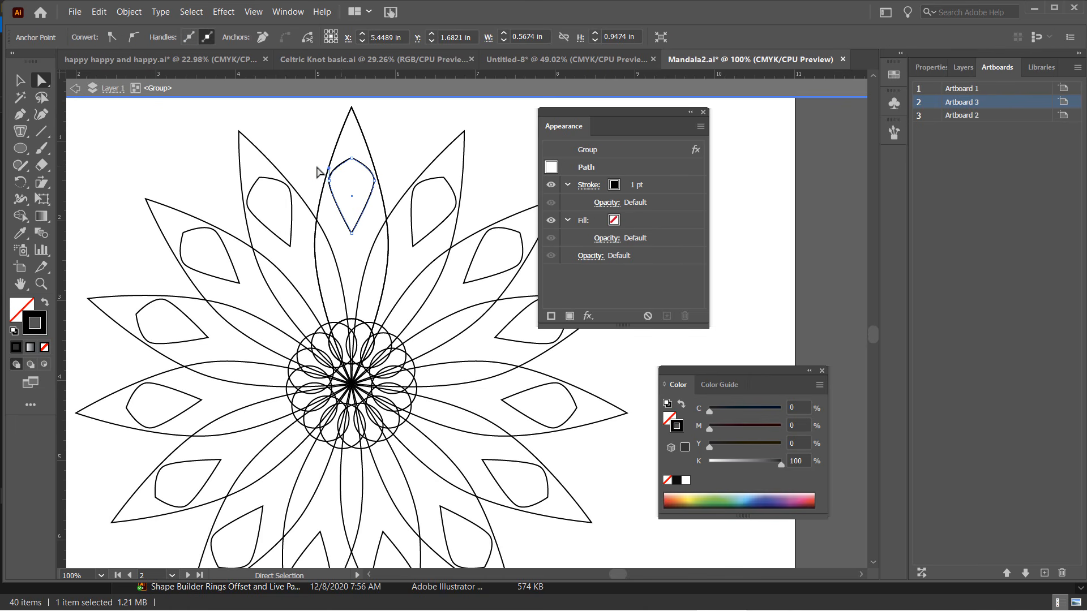
pyautogui.click(203, 154)
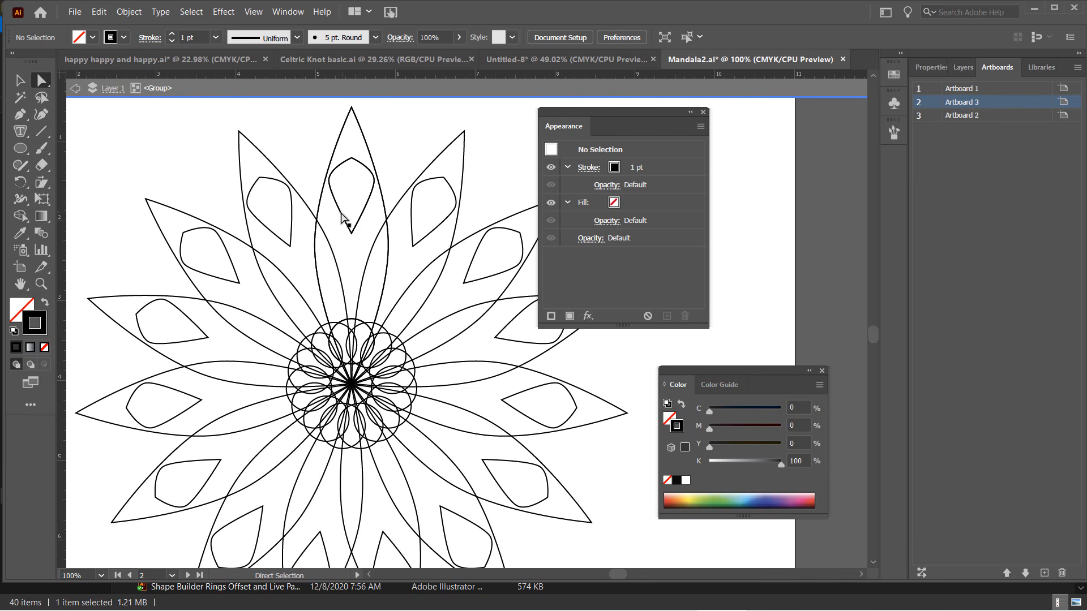
pyautogui.click(19, 80)
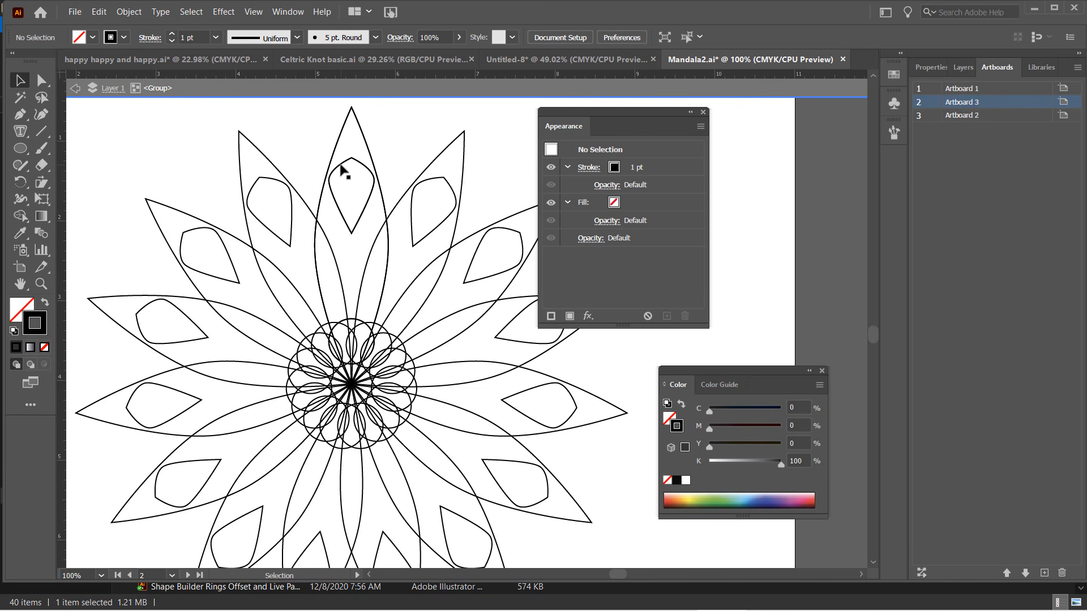
pyautogui.click(340, 166)
pyautogui.hotkey('shift', 'Up')
pyautogui.hotkey('shift', 'Up')
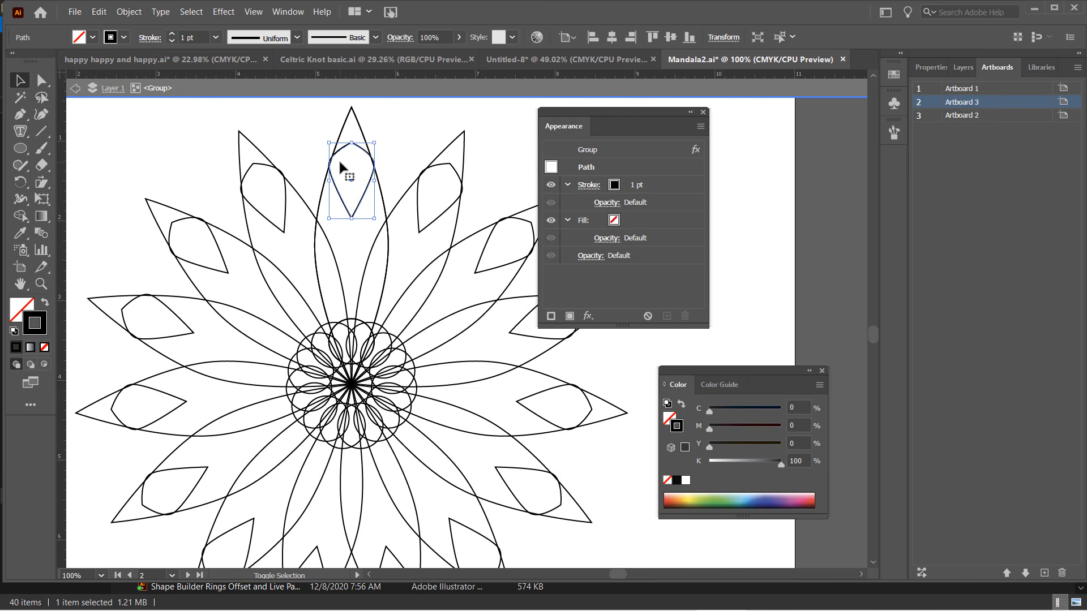
pyautogui.hotkey('shift', 'Up')
pyautogui.hotkey('shift', 'Up')
pyautogui.hotkey('shift', 'Up')
pyautogui.hotkey('shift', 'Up')
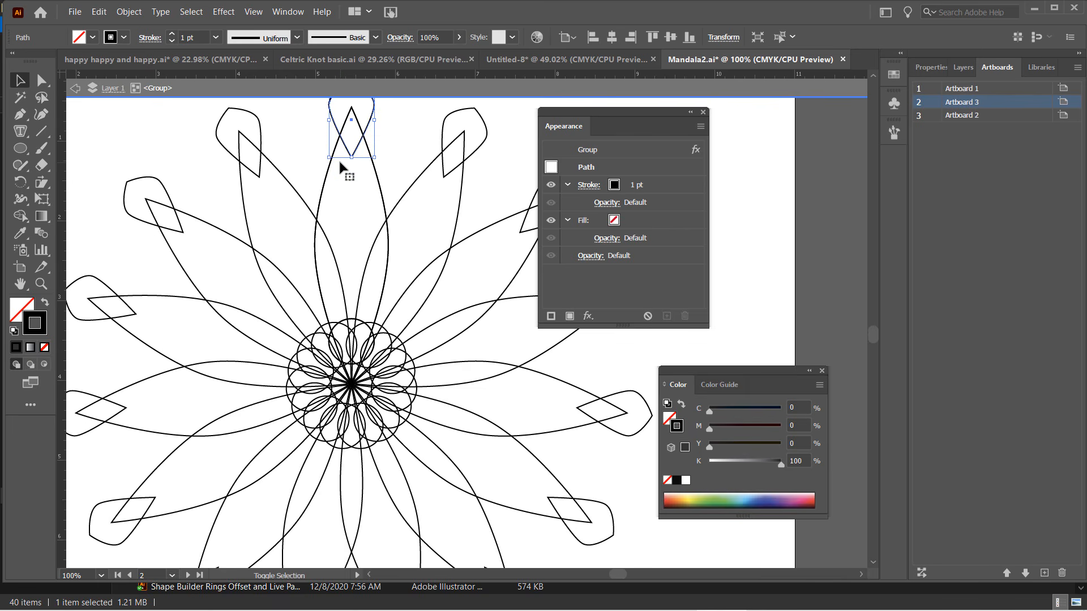
# Step: Bring the teardrop down about 1.1 in overall into the petal's upper half and leave the group's isolation
pyautogui.press('Down')
pyautogui.press('Down')
pyautogui.press('Down')
pyautogui.press('Down')
pyautogui.press('Down')
pyautogui.press('Down')
pyautogui.press('Down')
pyautogui.press('Down')
pyautogui.press('Down')
pyautogui.press('Down')
pyautogui.press('Down')
pyautogui.press('Down')
pyautogui.press('Down')
pyautogui.press('Down')
pyautogui.press('Down')
pyautogui.press('Down')
pyautogui.press('Down')
pyautogui.press('Down')
pyautogui.press('Down')
pyautogui.press('Down')
pyautogui.press('Down')
pyautogui.press('Down')
pyautogui.press('Down')
pyautogui.press('Down')
pyautogui.press('Down')
pyautogui.press('Down')
pyautogui.press('Down')
pyautogui.press('Down')
pyautogui.press('Down')
pyautogui.press('Down')
pyautogui.press('Down')
pyautogui.press('Down')
pyautogui.press('Down')
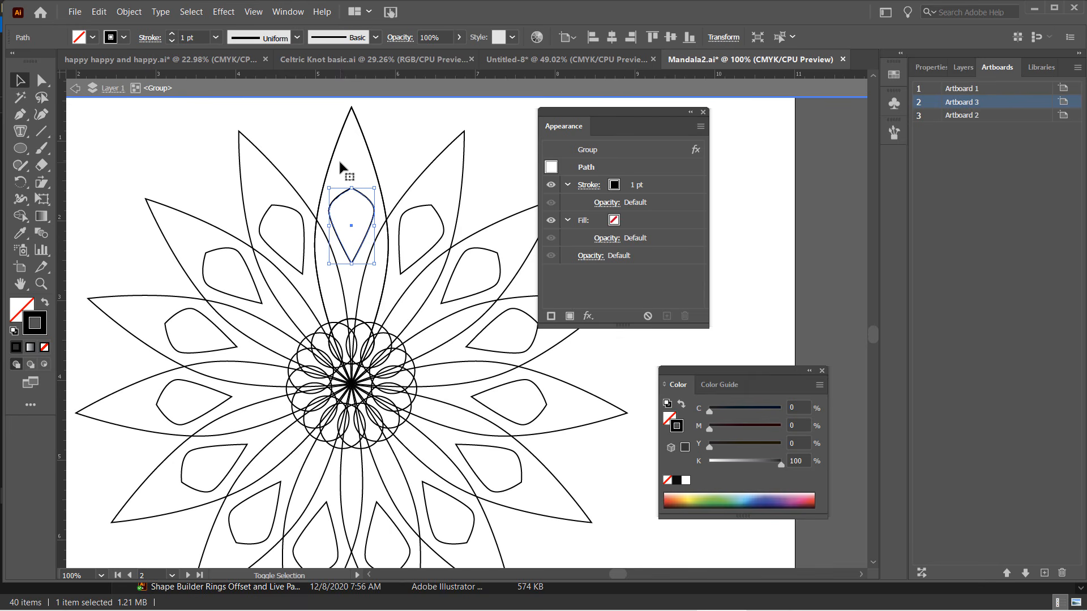
pyautogui.press('Up')
pyautogui.press('Up')
pyautogui.press('Up')
pyautogui.press('Up')
pyautogui.press('Up')
pyautogui.press('Up')
pyautogui.press('Up')
pyautogui.press('Up')
pyautogui.press('Up')
pyautogui.press('Up')
pyautogui.press('Up')
pyautogui.press('Up')
pyautogui.press('Up')
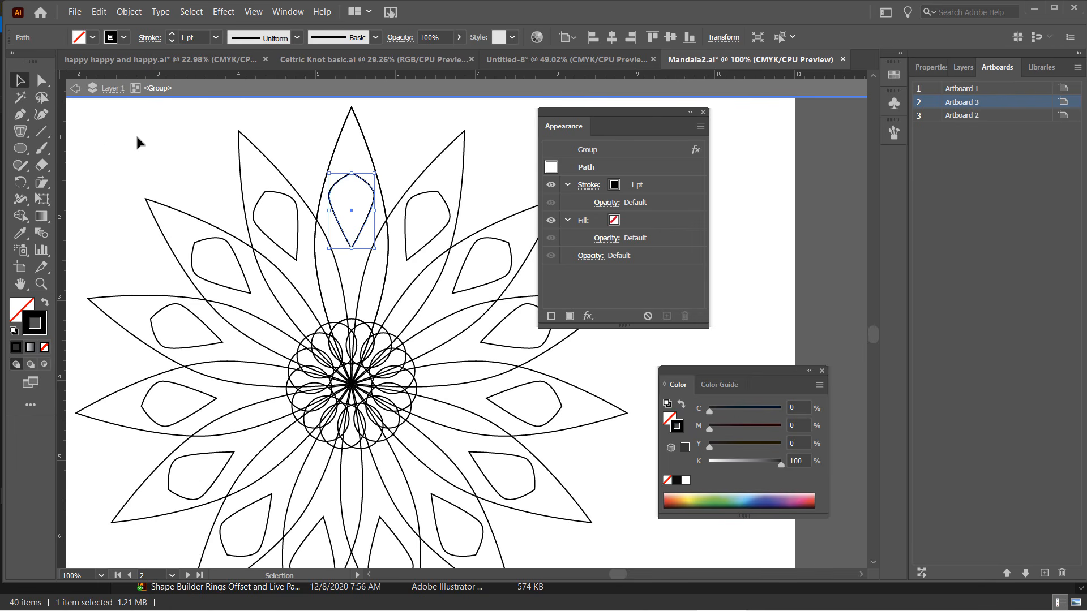
pyautogui.click(75, 88)
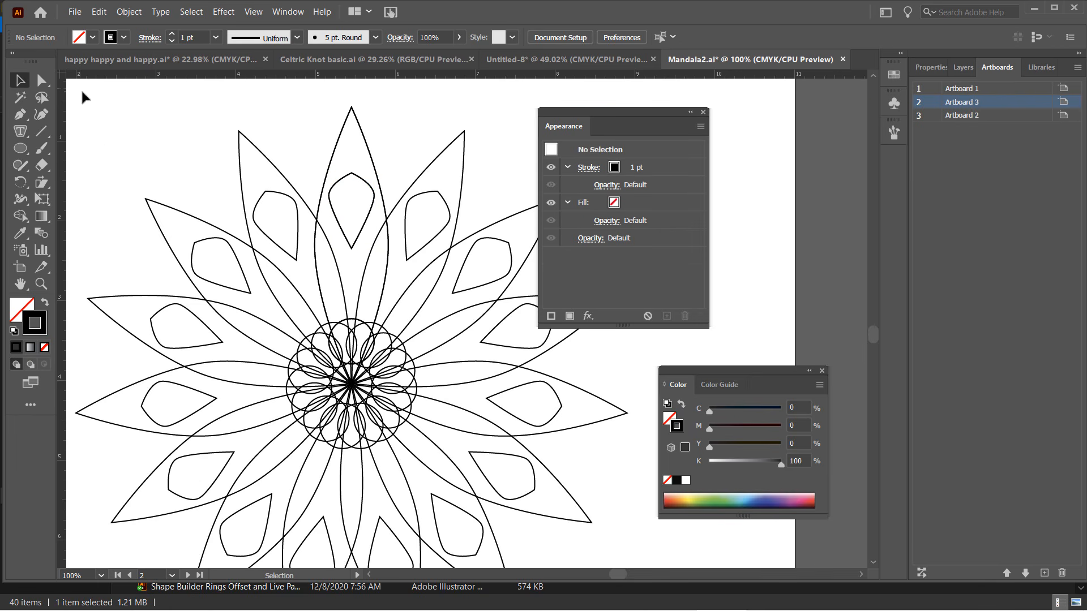
# Step: Review the upright petal group's Transform effect settings, including its rotation angle and copies, and close them
pyautogui.scroll(-1, 214, 215)
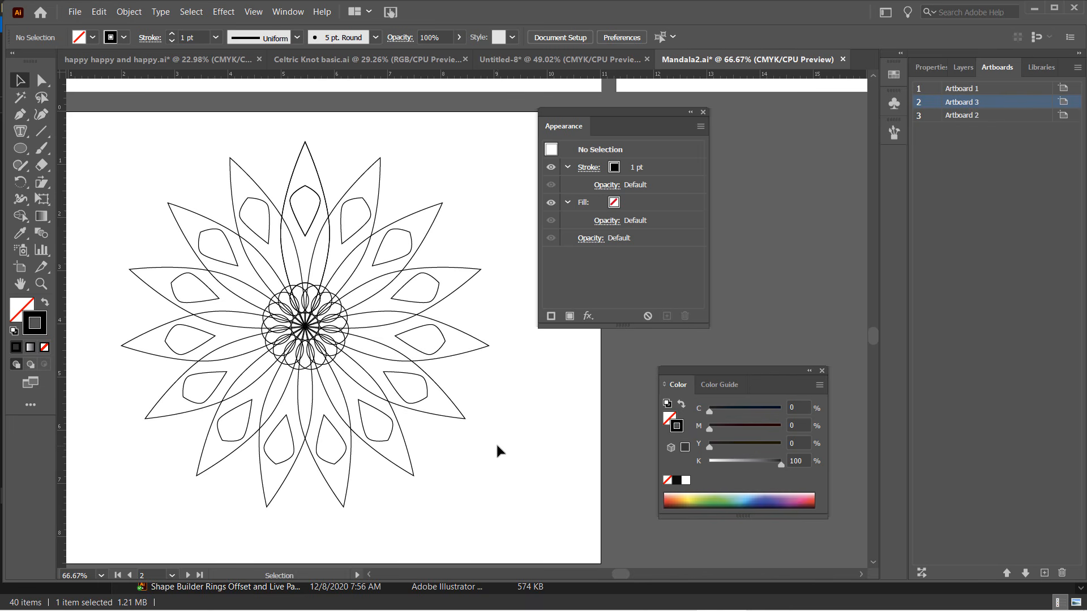
pyautogui.click(601, 270)
pyautogui.click(599, 264)
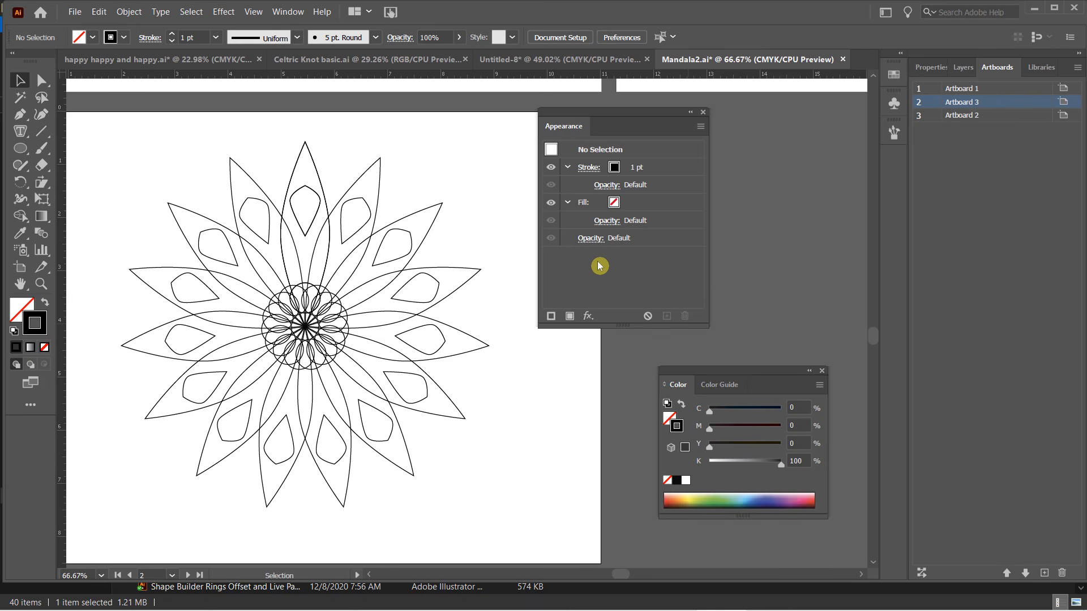
pyautogui.click(299, 176)
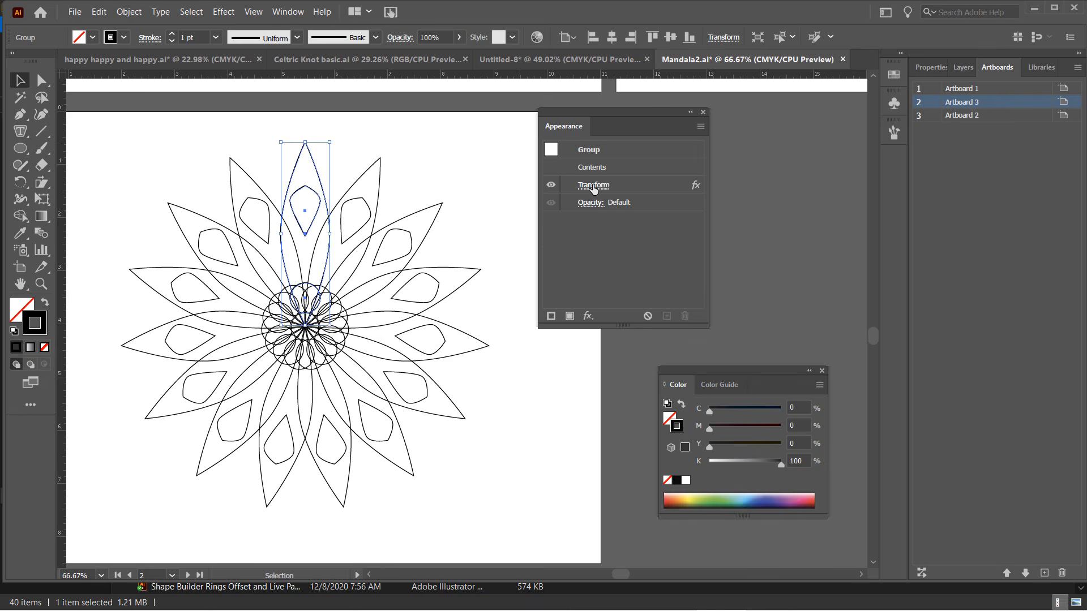
pyautogui.click(593, 186)
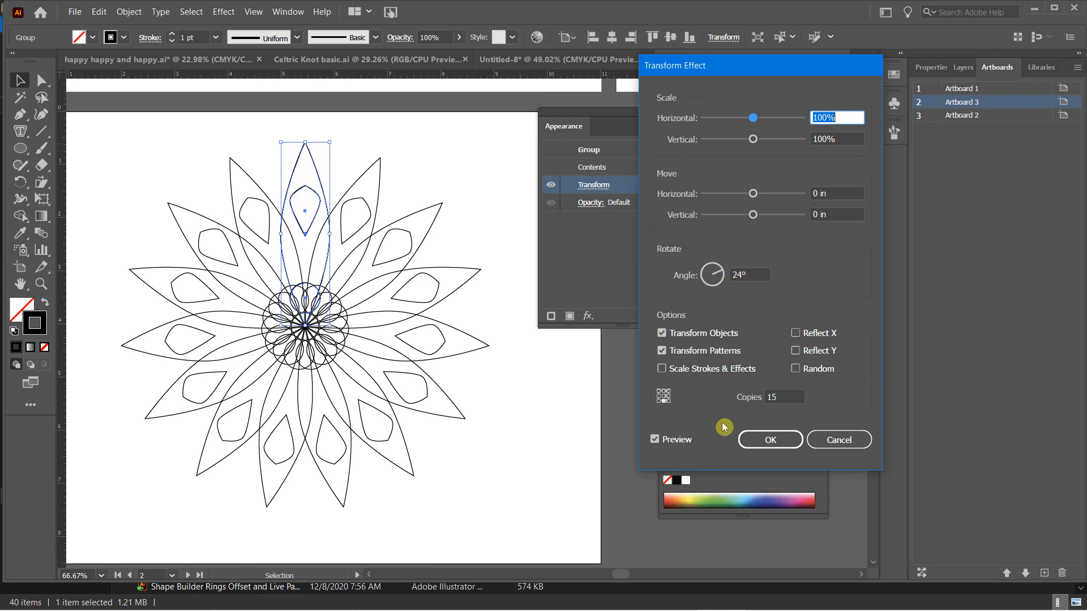
pyautogui.click(770, 442)
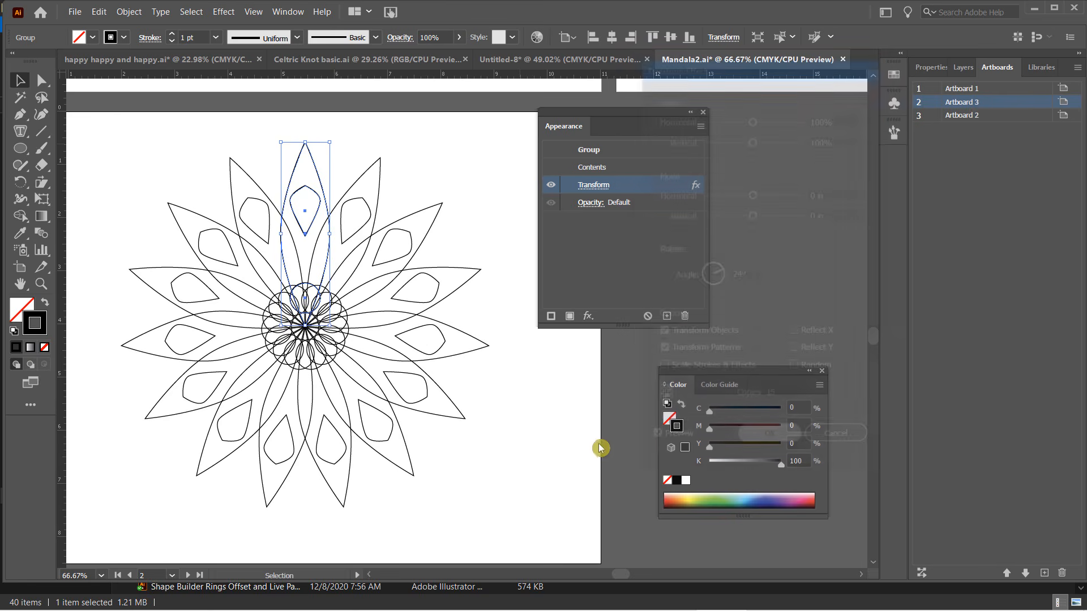
# Step: Examine the coloured flower mandala on Artboard 1 as a colouring reference and return to the outline mandala
pyautogui.click(514, 436)
pyautogui.scroll(1, 499, 433)
pyautogui.scroll(8, 499, 434)
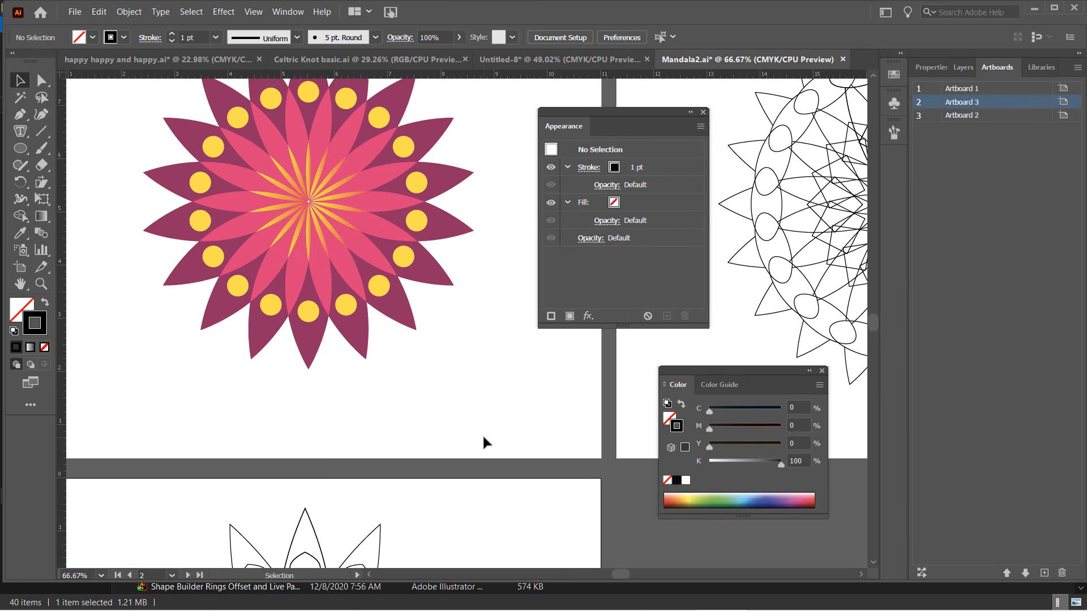
pyautogui.scroll(2, 339, 341)
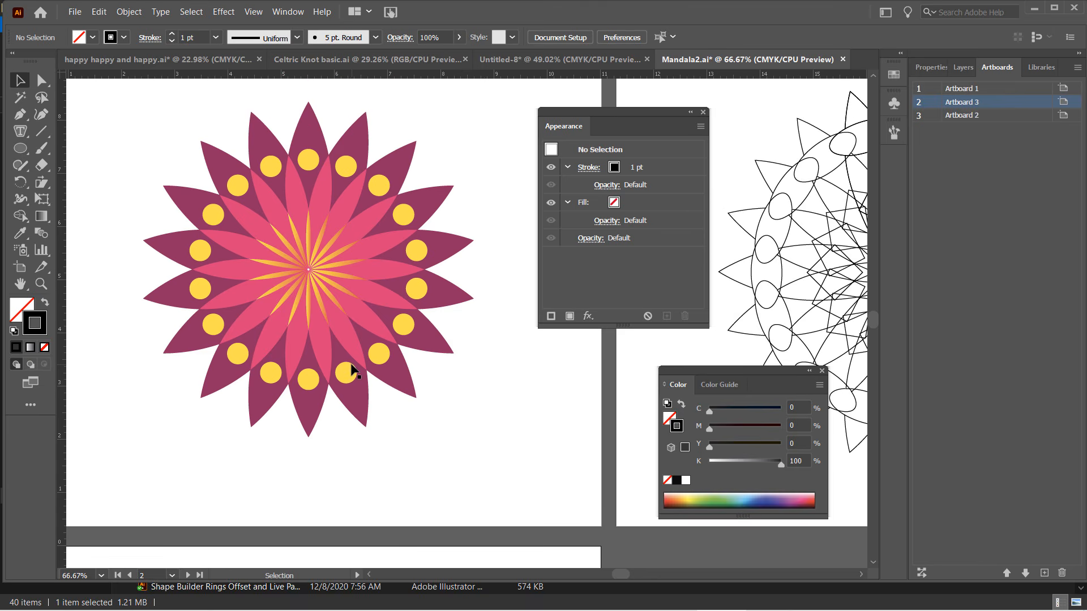
pyautogui.scroll(3, 346, 372)
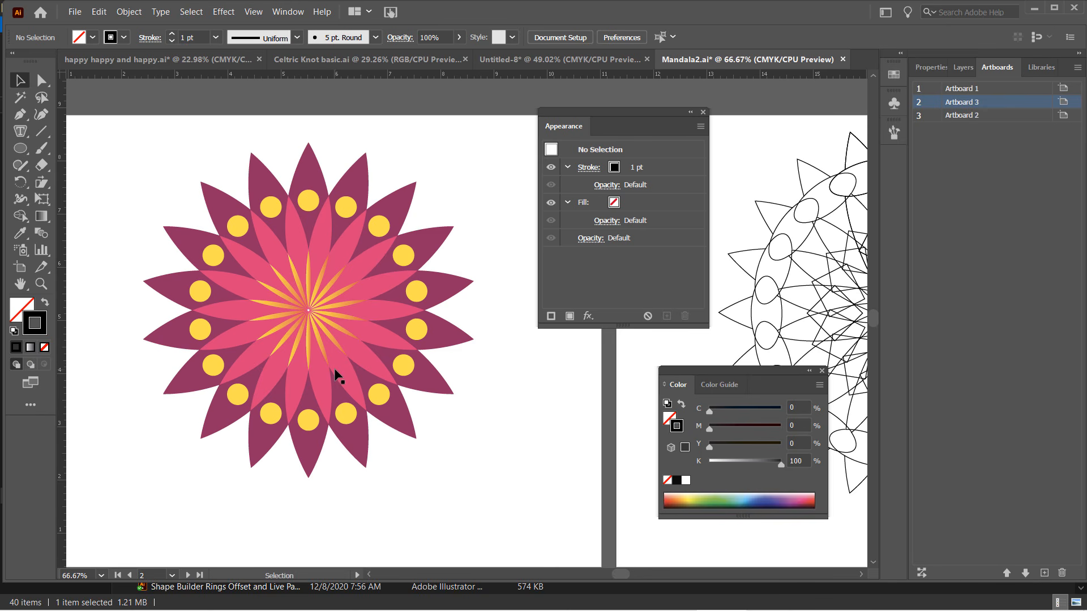
pyautogui.scroll(2, 337, 376)
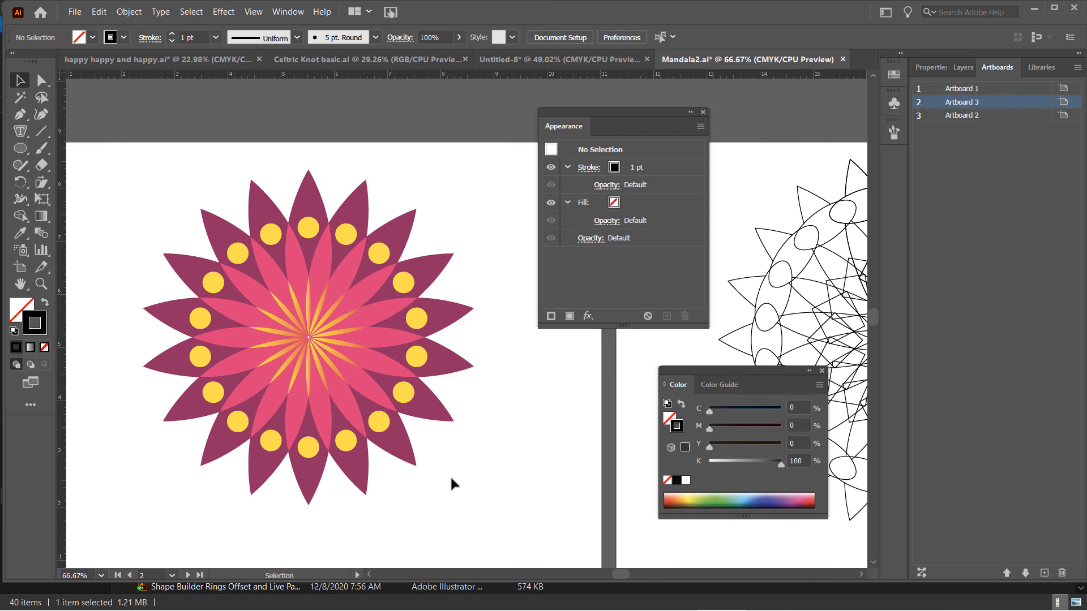
pyautogui.scroll(-10, 478, 452)
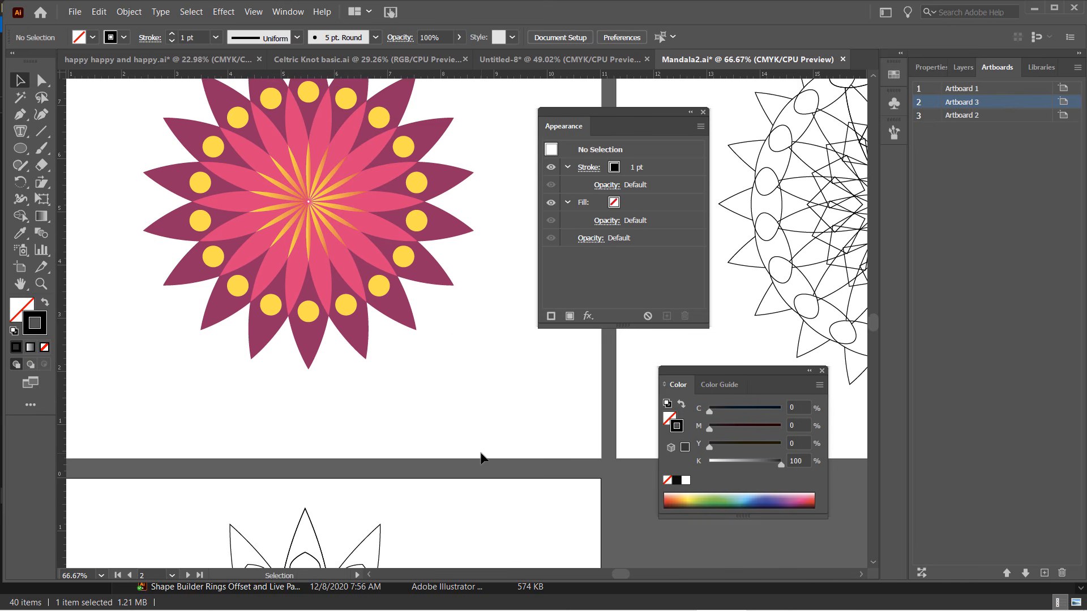
pyautogui.scroll(-3, 338, 459)
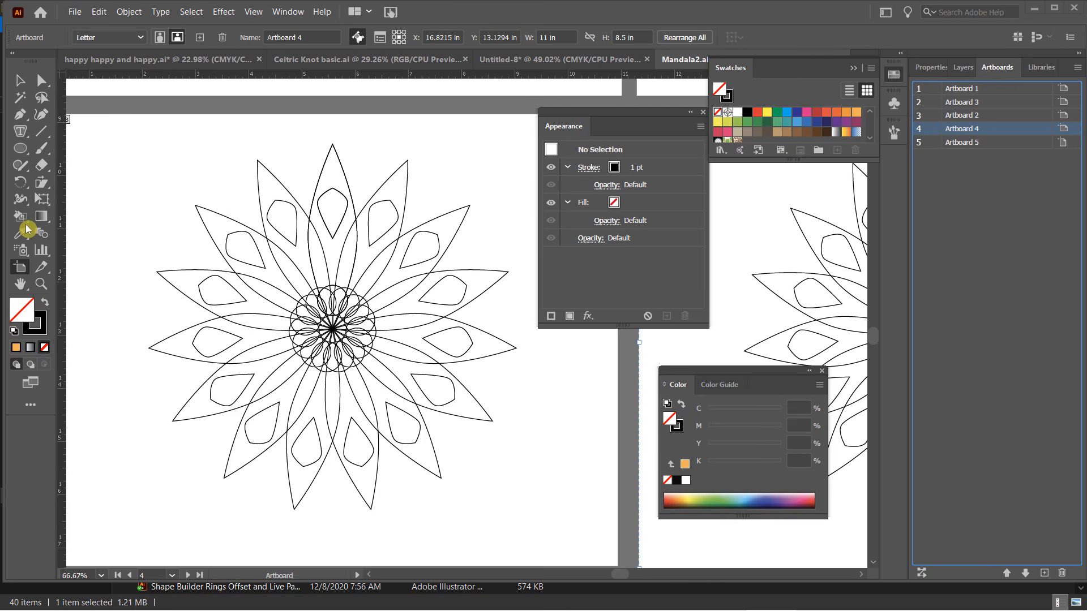
pyautogui.scroll(5, 213, 240)
pyautogui.scroll(6, 213, 240)
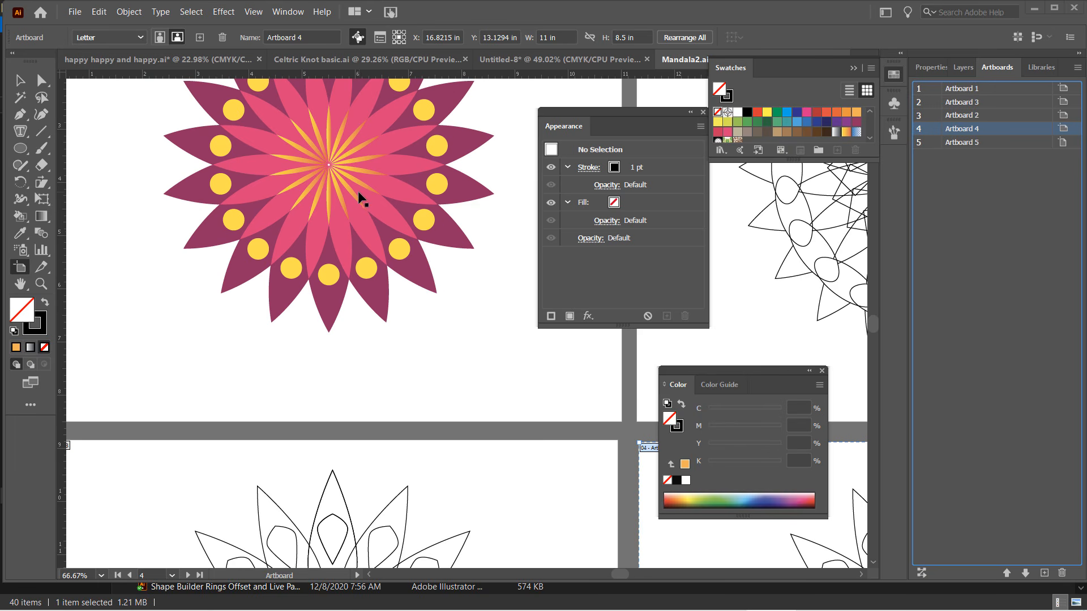
pyautogui.scroll(-7, 359, 194)
pyautogui.scroll(-4, 368, 289)
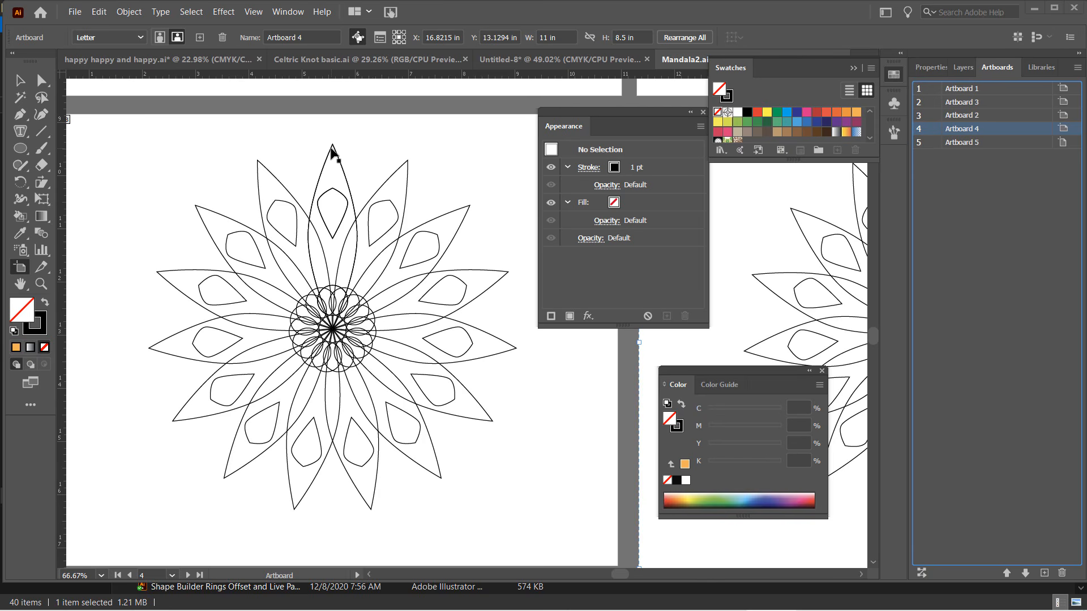
# Step: Expand the appearance of the transformed petal group on Artboard 3 so its copies become editable paths, and deselect it
pyautogui.click(326, 164)
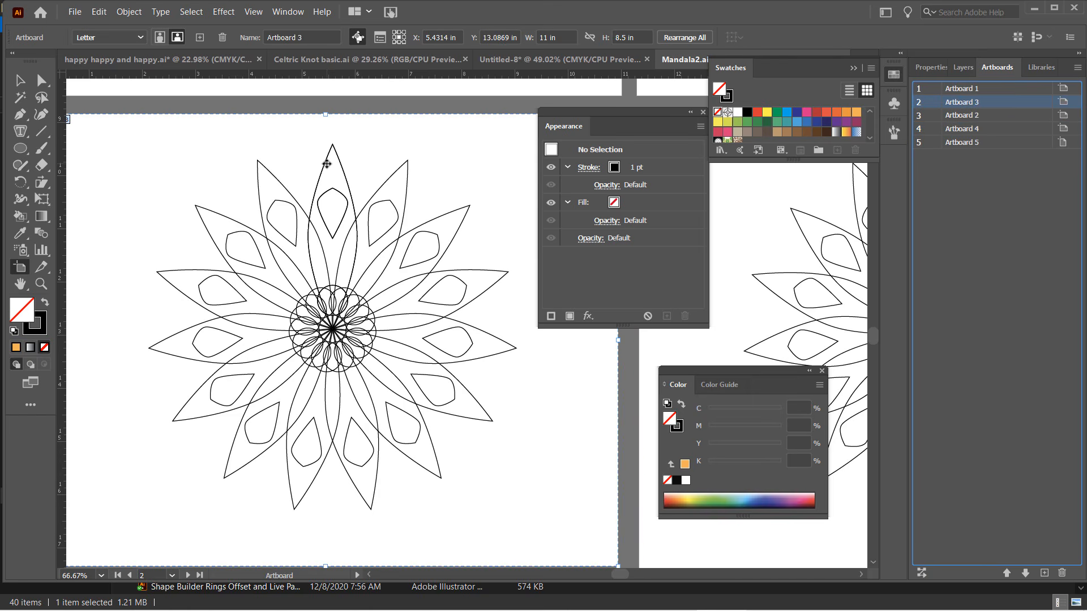
pyautogui.click(20, 84)
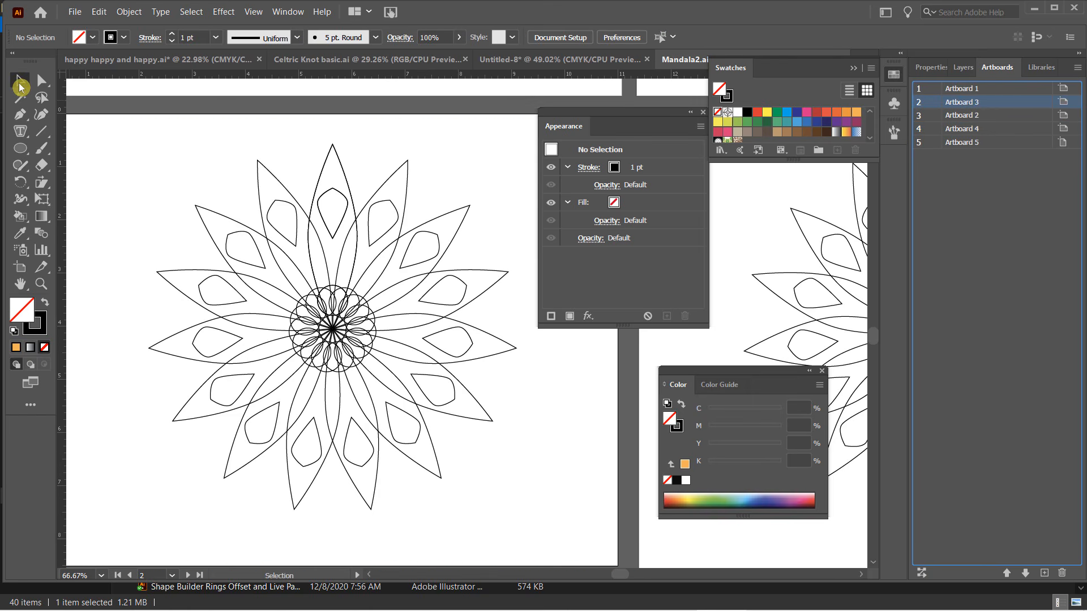
pyautogui.click(323, 173)
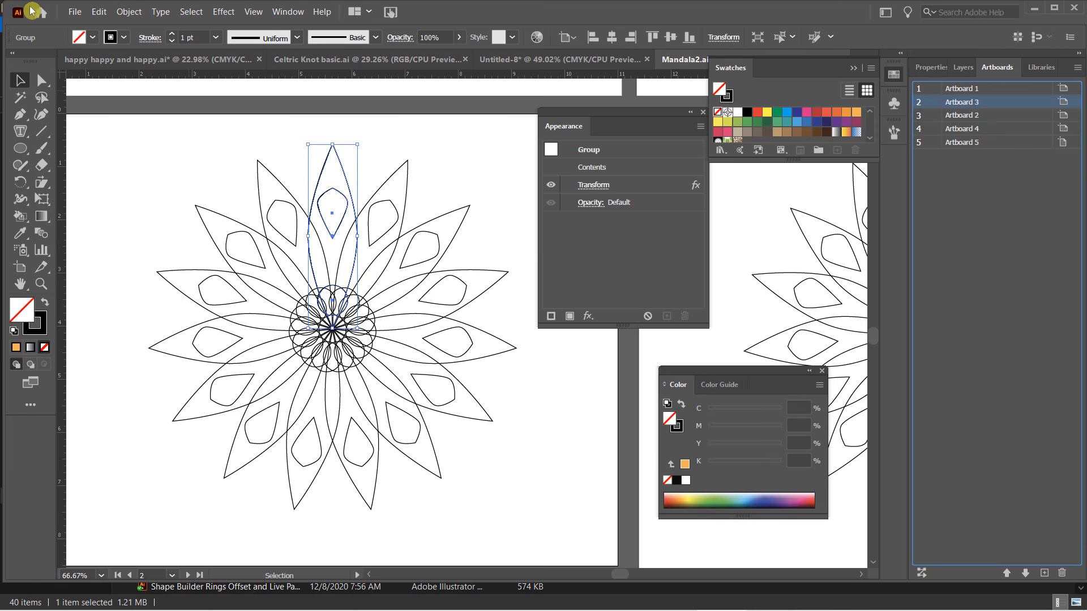
pyautogui.click(131, 12)
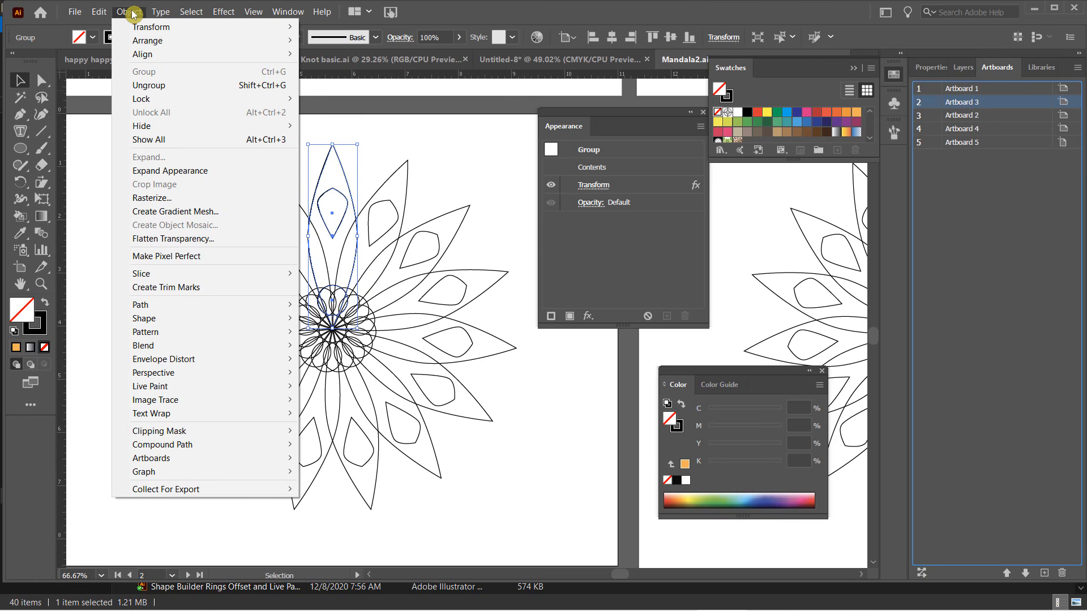
pyautogui.click(175, 171)
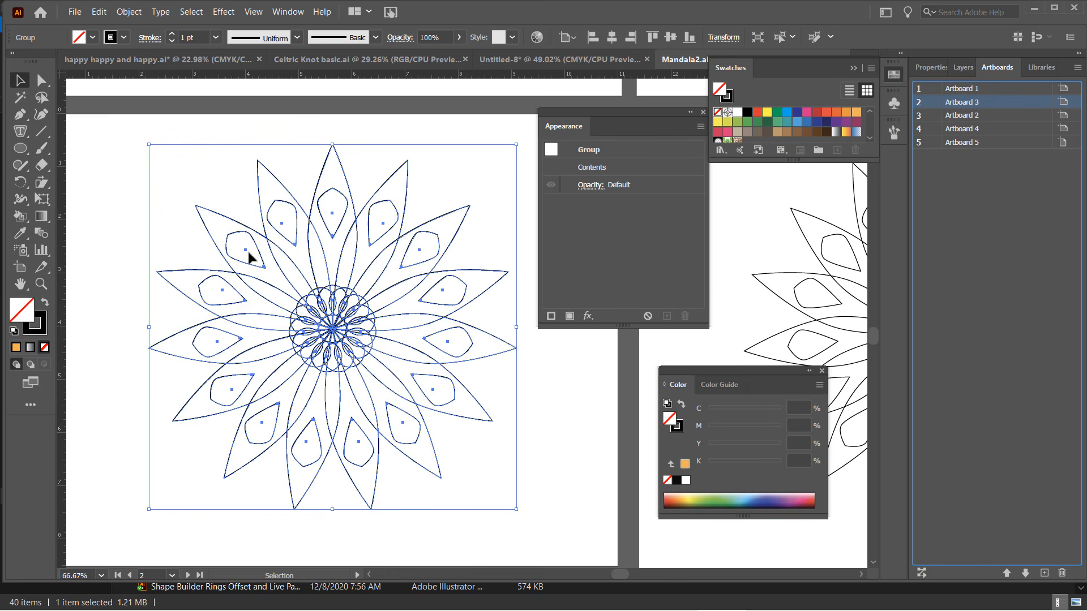
pyautogui.click(547, 463)
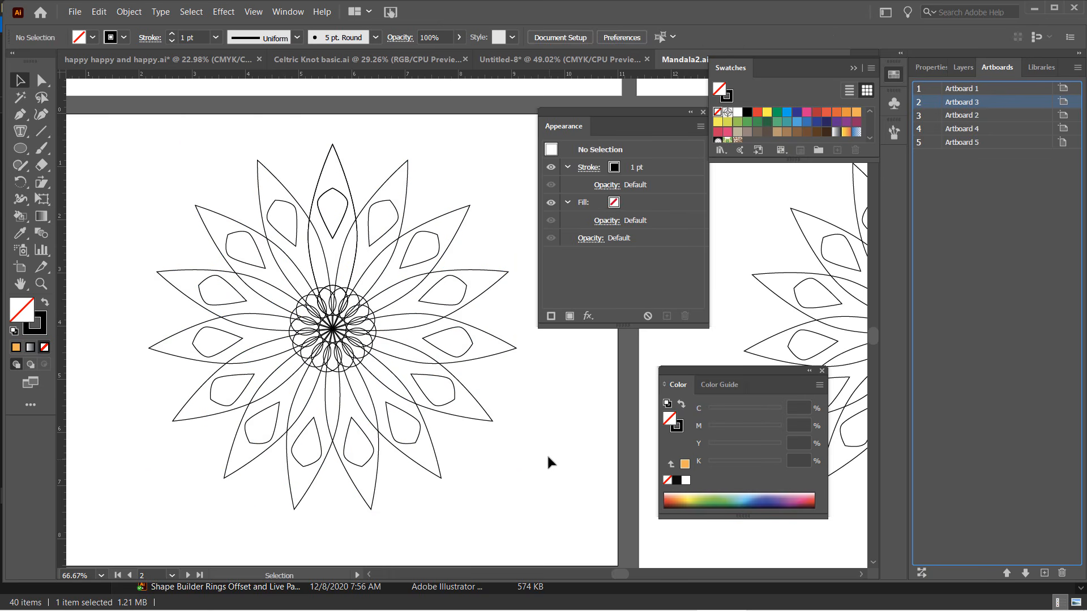
# Step: Pull the tips of the petals either side of the upright one outward, the left tip to about X 4.03 in, Y 0.54 in
pyautogui.click(40, 80)
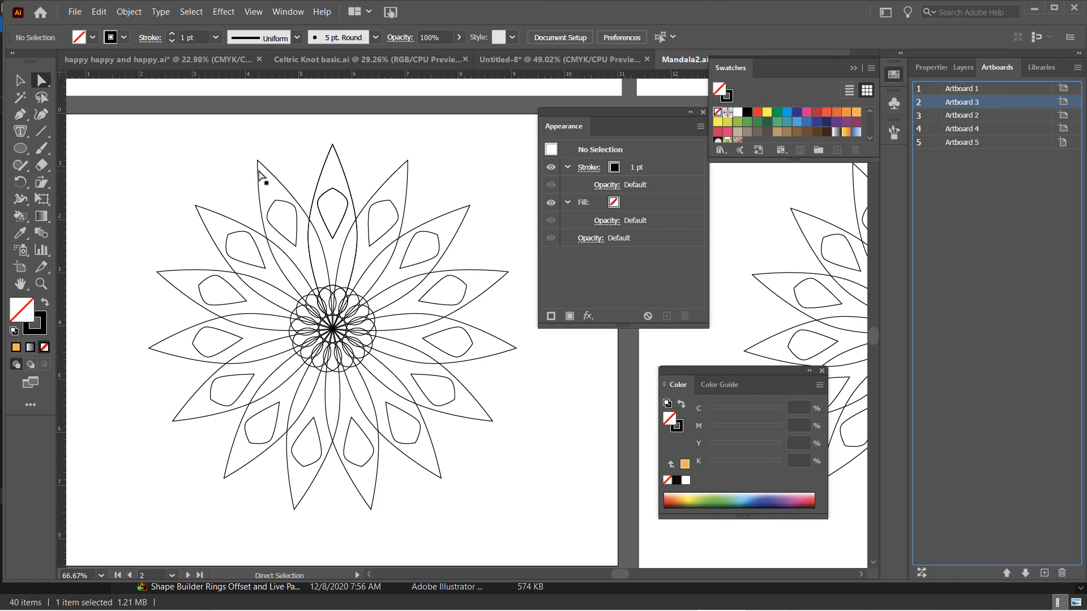
pyautogui.click(258, 161)
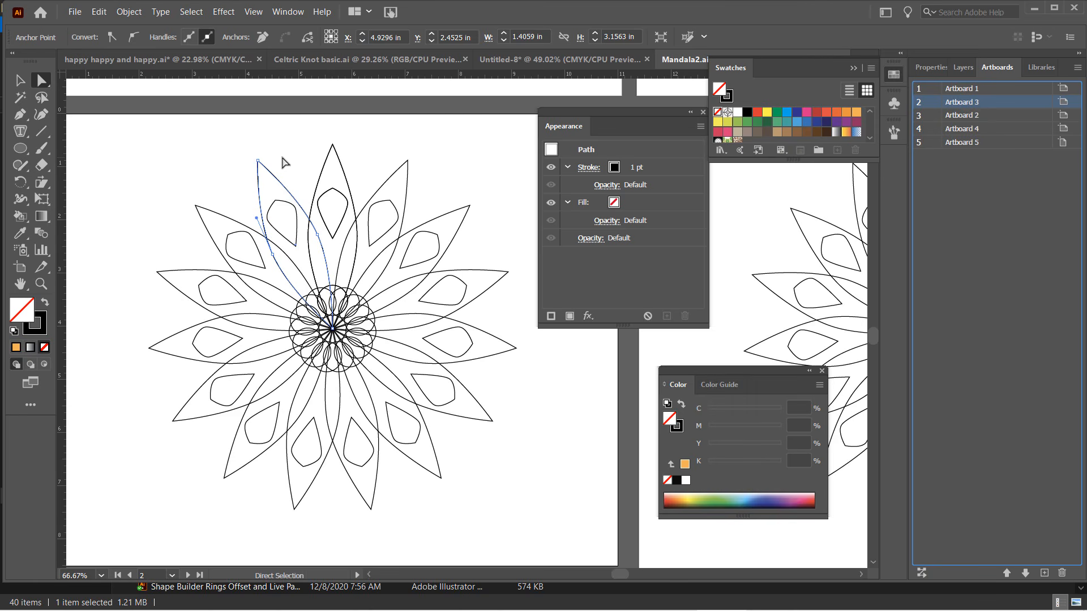
pyautogui.moveTo(258, 161); pyautogui.dragTo(246, 143)
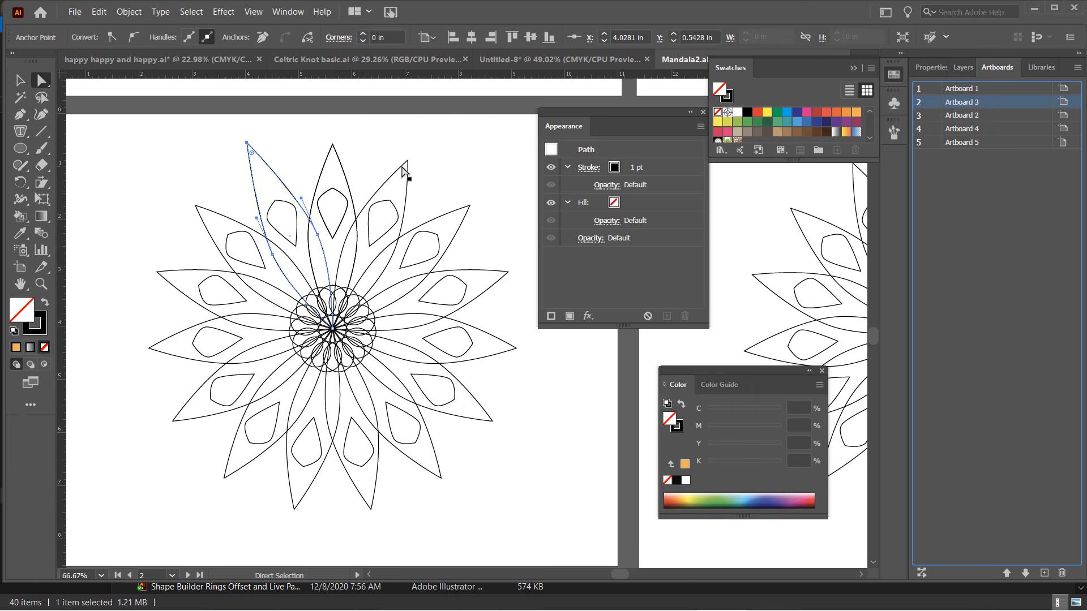
pyautogui.click(408, 163)
pyautogui.click(408, 162)
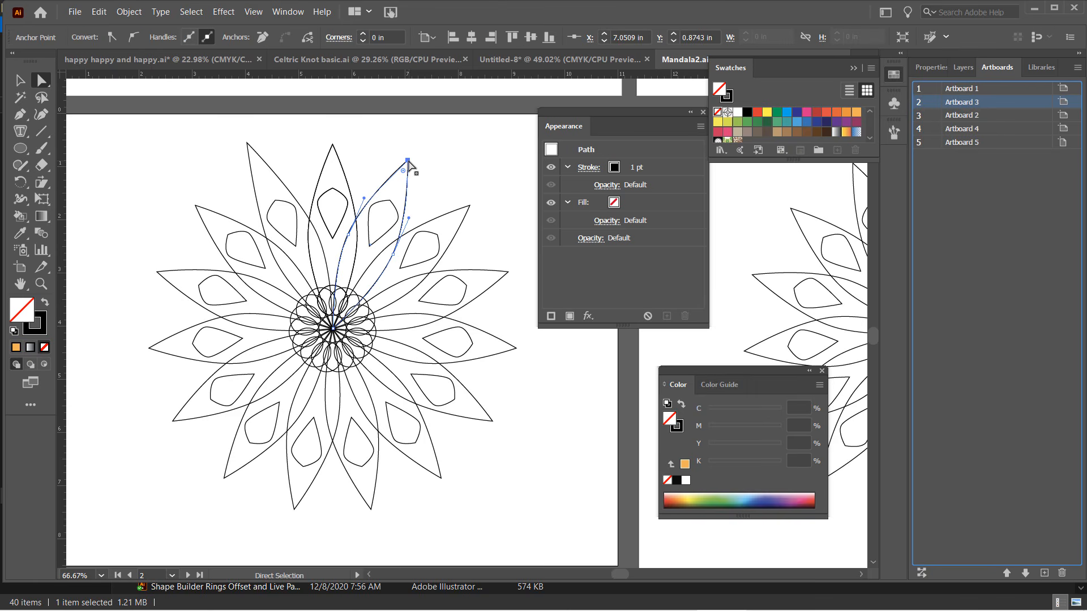
pyautogui.moveTo(409, 163); pyautogui.dragTo(428, 132)
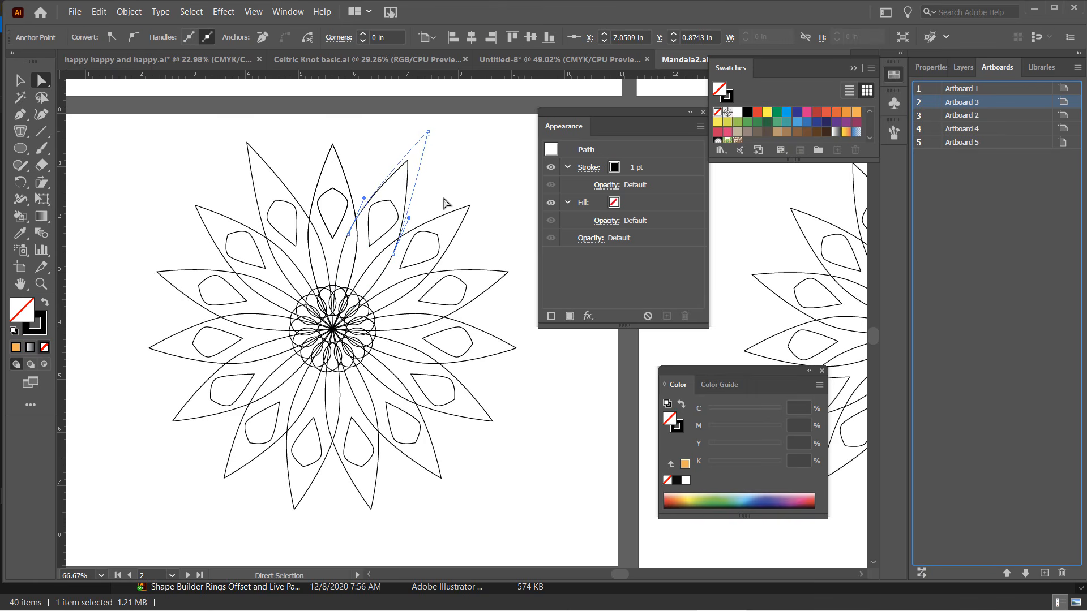
pyautogui.click(230, 478)
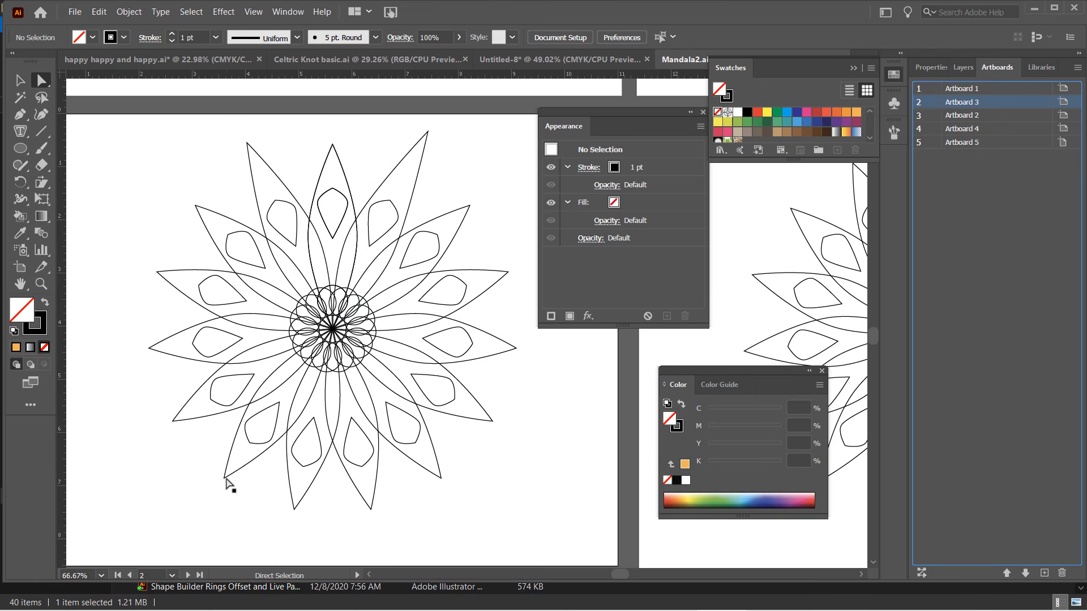
# Step: Stretch the tips of the lower-left and lower-right diagonal petals diagonally outward to lengthen both petals
pyautogui.click(225, 478)
pyautogui.moveTo(224, 478); pyautogui.dragTo(210, 500)
pyautogui.click(524, 451)
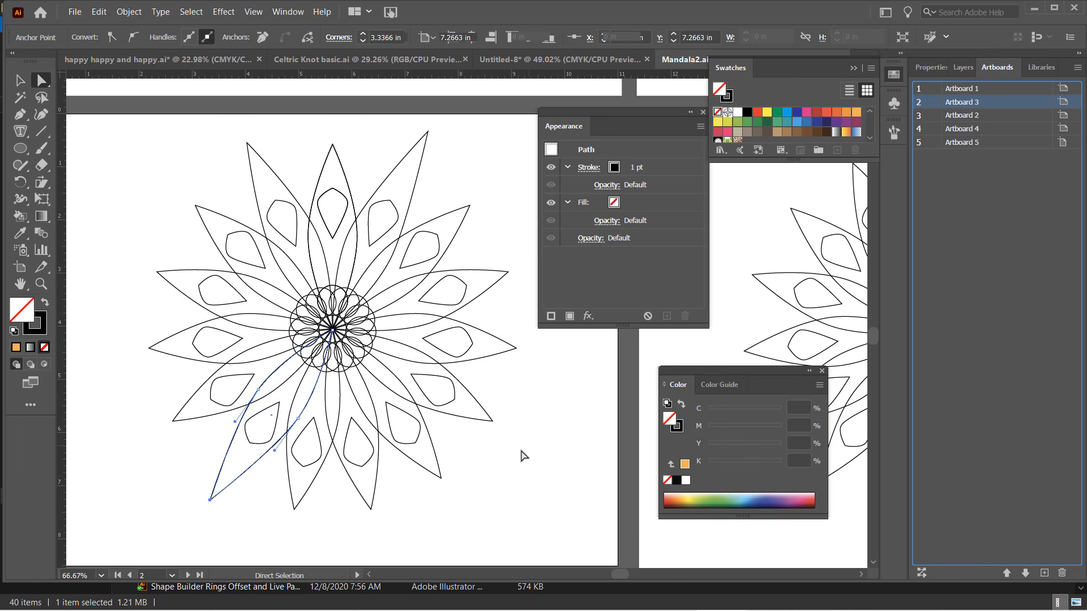
pyautogui.click(440, 480)
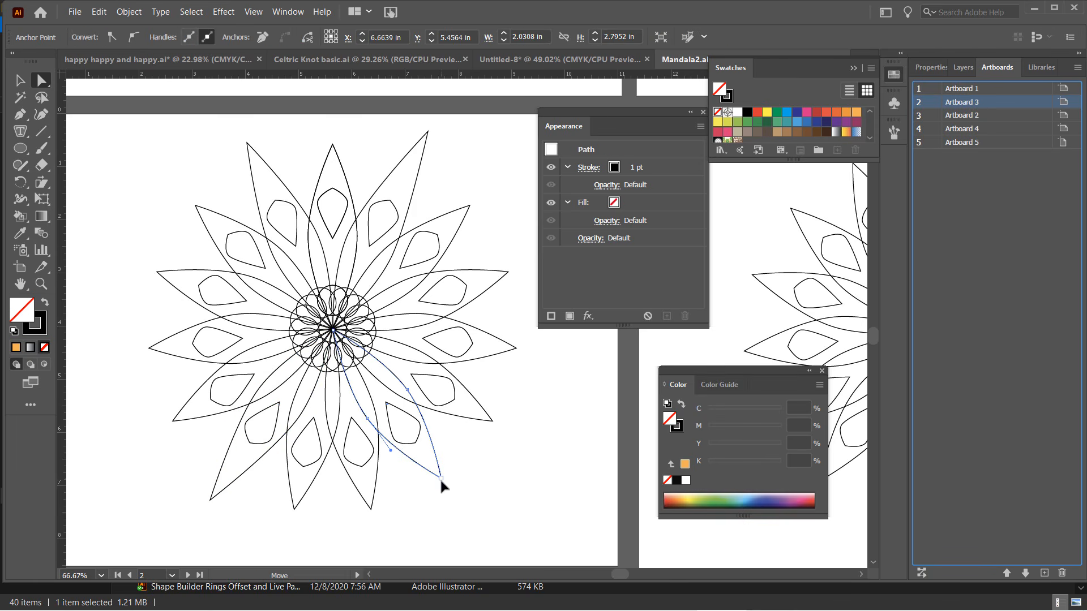
pyautogui.moveTo(444, 485); pyautogui.dragTo(462, 510)
pyautogui.click(506, 480)
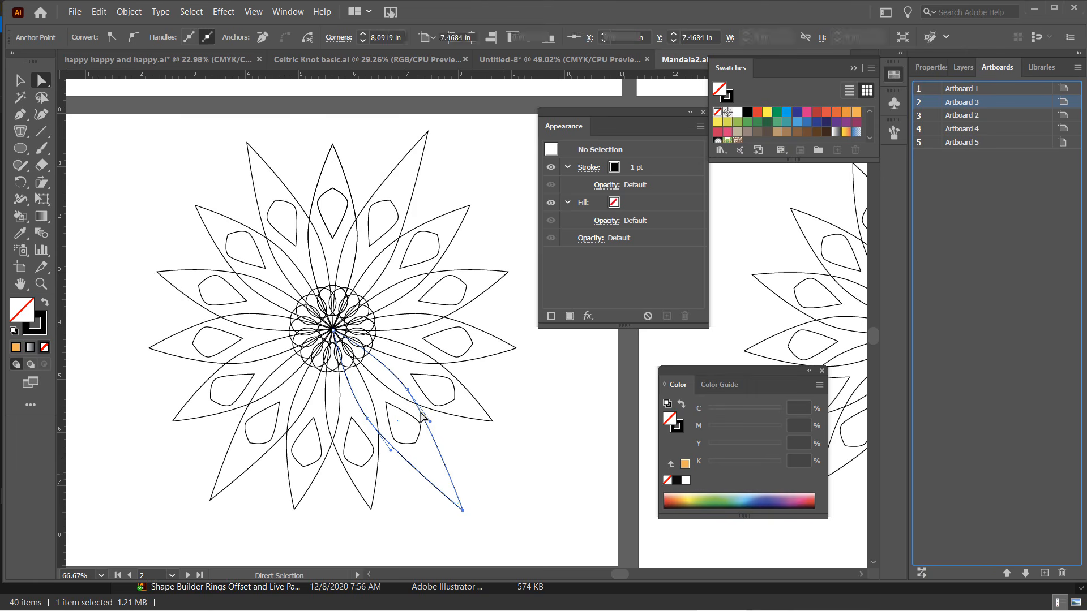
# Step: Extend the upper-left side petal's tip to about X 1.68 in, Y 2.85 in, and pull the far-right petal's tip outward
pyautogui.click(196, 206)
pyautogui.click(157, 272)
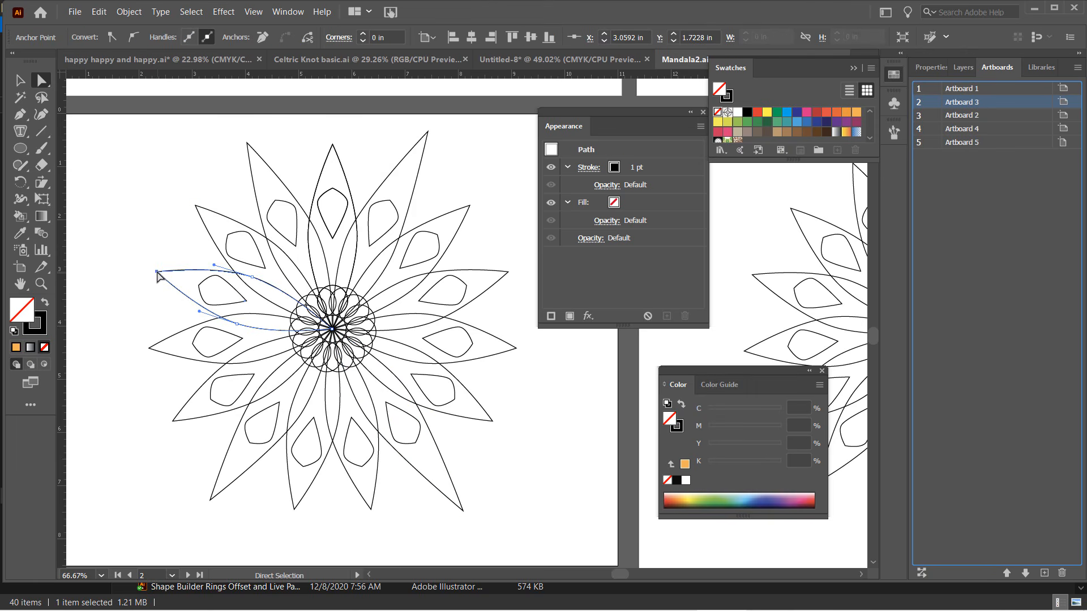
pyautogui.moveTo(157, 274); pyautogui.dragTo(122, 267)
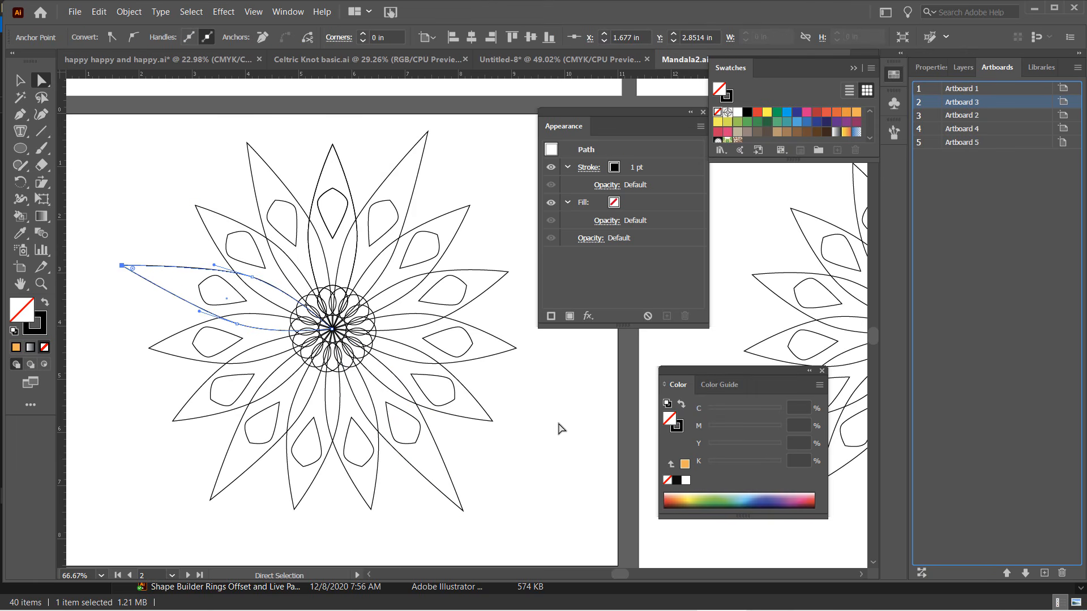
pyautogui.moveTo(516, 348); pyautogui.dragTo(538, 365)
pyautogui.click(553, 462)
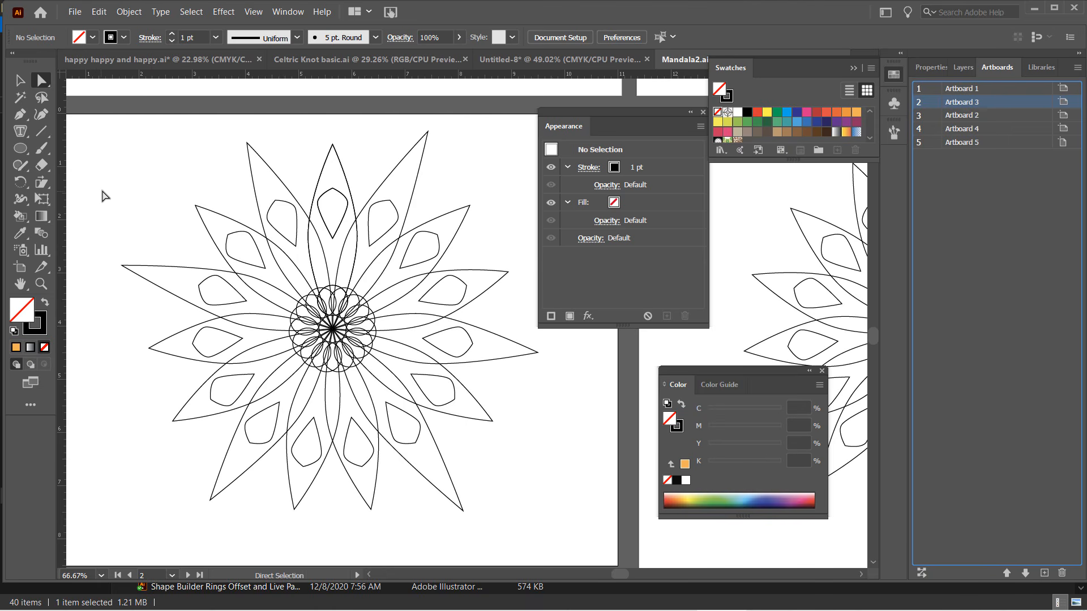
# Step: Select the whole reshaped mandala on Artboard 3 and convert it into a Live Paint group
pyautogui.click(24, 221)
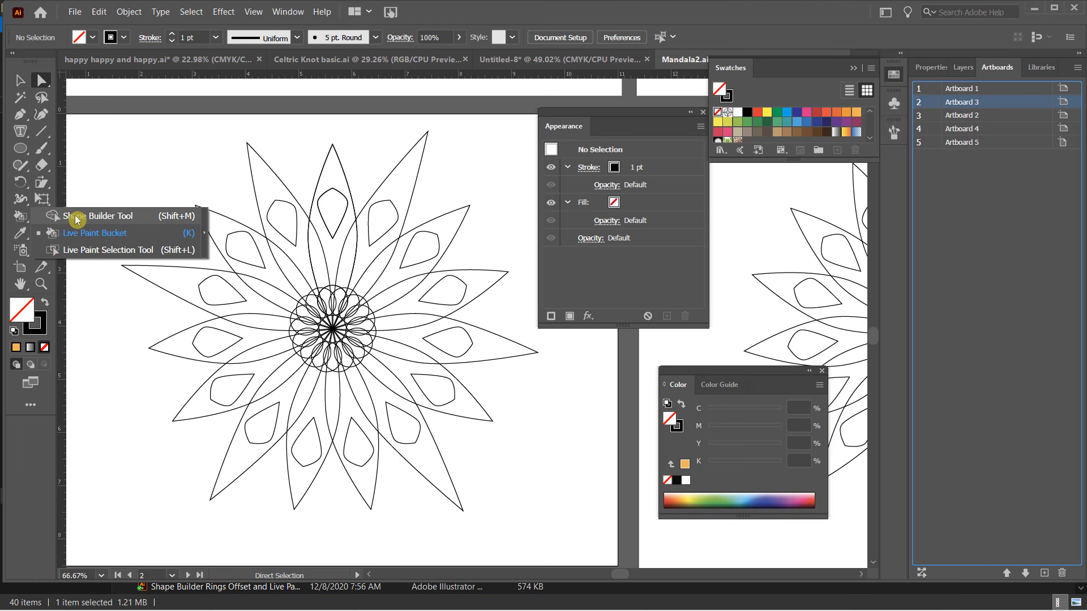
pyautogui.click(94, 237)
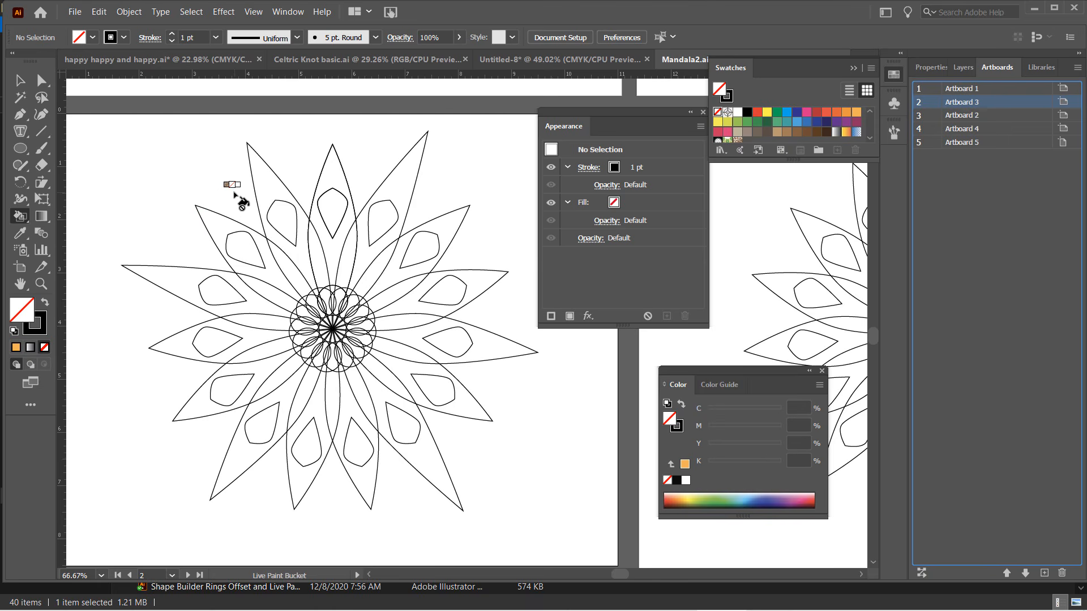
pyautogui.press('v')
pyautogui.moveTo(98, 127); pyautogui.dragTo(552, 533)
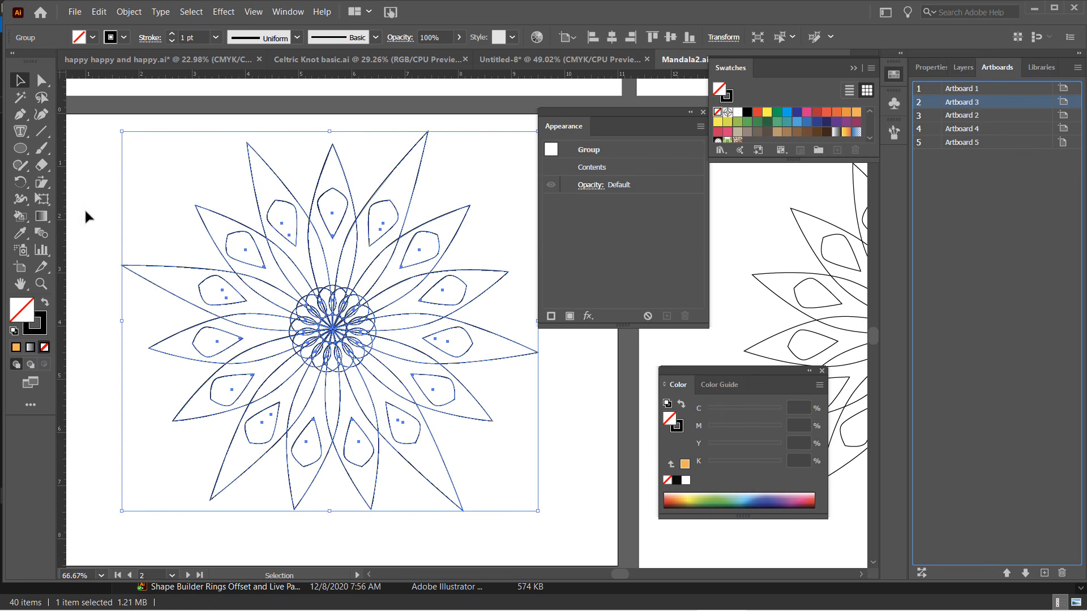
pyautogui.click(20, 215)
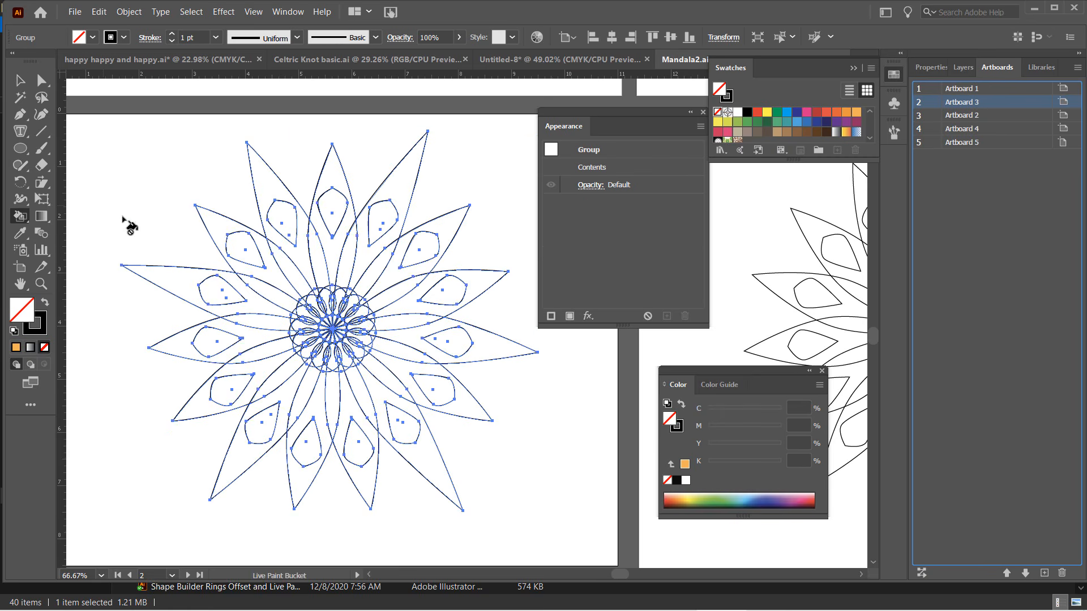
pyautogui.click(213, 221)
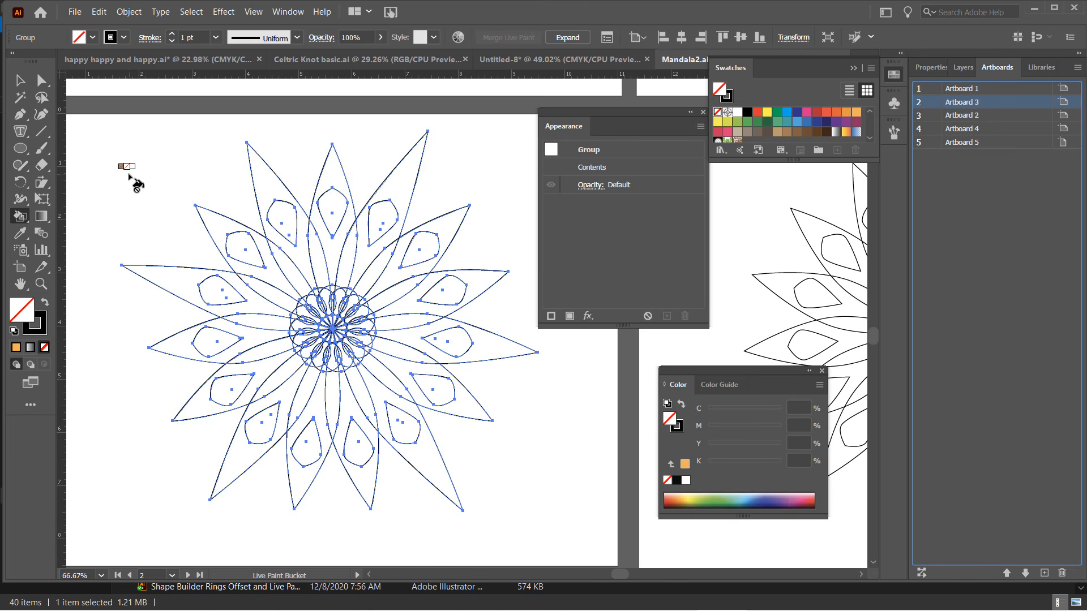
# Step: Bring the enlarged Swatches panel beside the mandala and fill all fifteen large outer petals with purple (C 75, M 100, Y 0, K 0), leaving their teardrops unfilled
pyautogui.moveTo(732, 68); pyautogui.dragTo(142, 100)
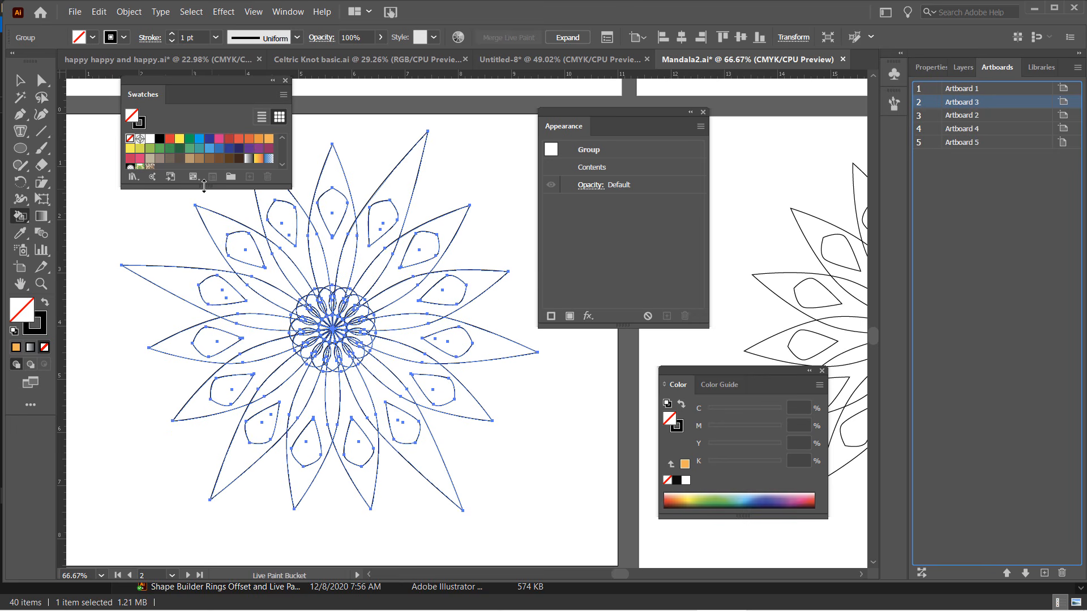
pyautogui.moveTo(204, 188); pyautogui.dragTo(203, 205)
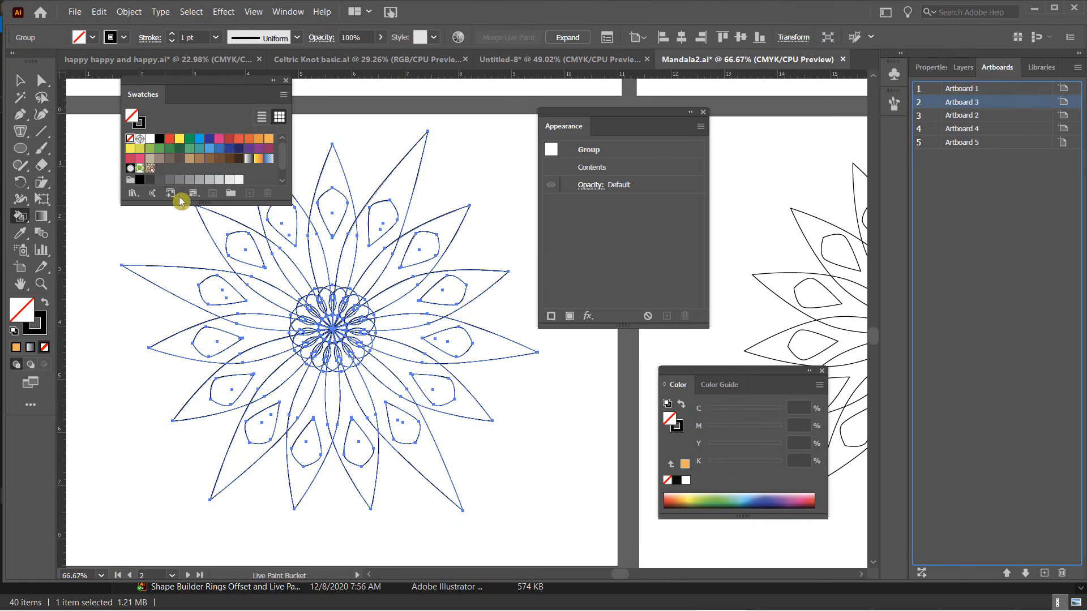
pyautogui.click(248, 149)
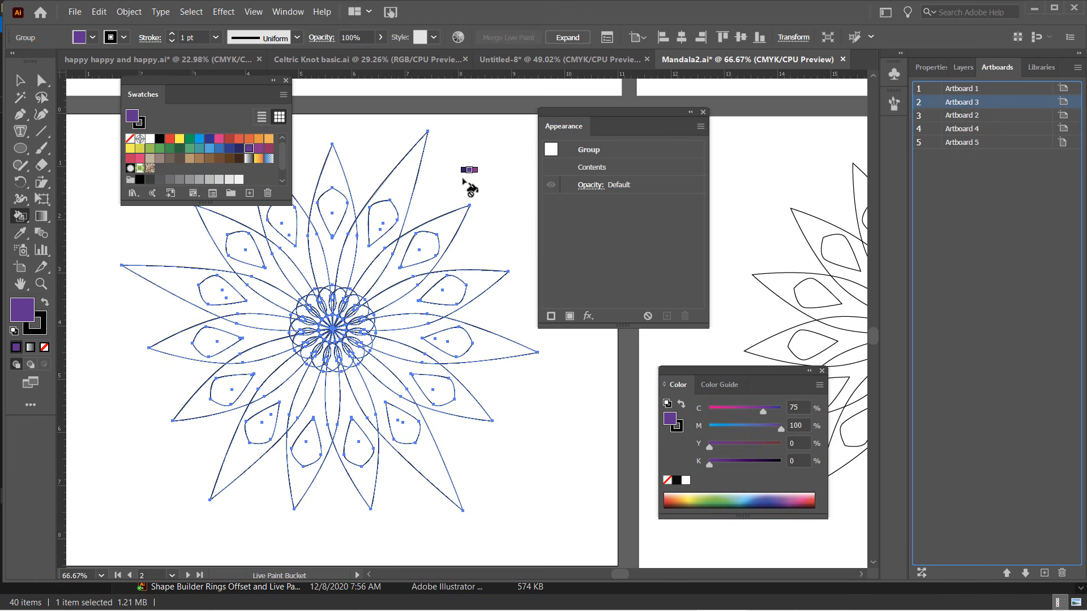
pyautogui.click(403, 177)
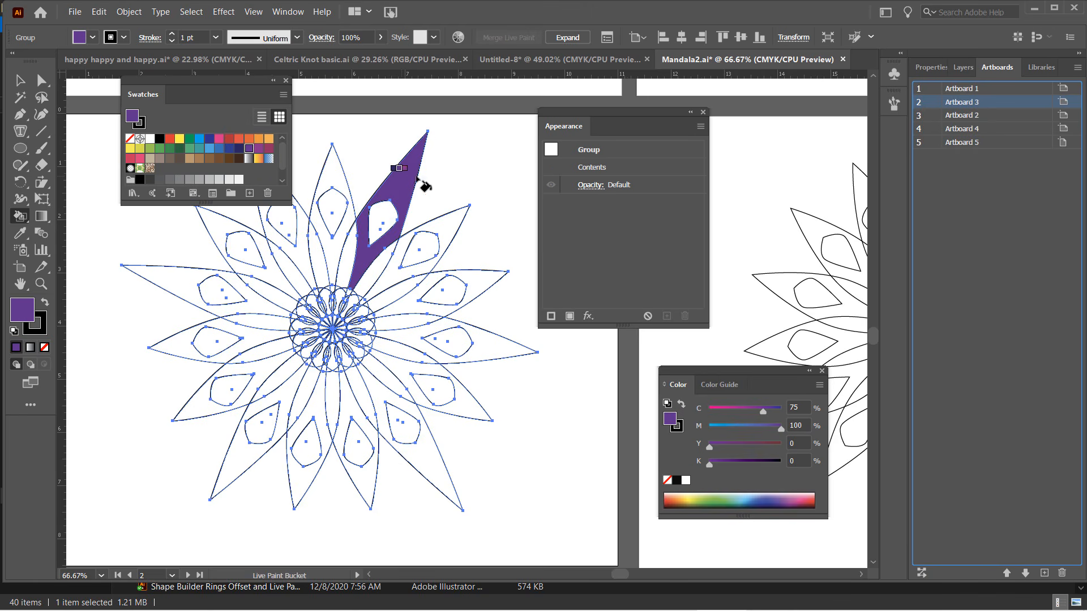
pyautogui.click(456, 227)
pyautogui.click(480, 281)
pyautogui.click(476, 340)
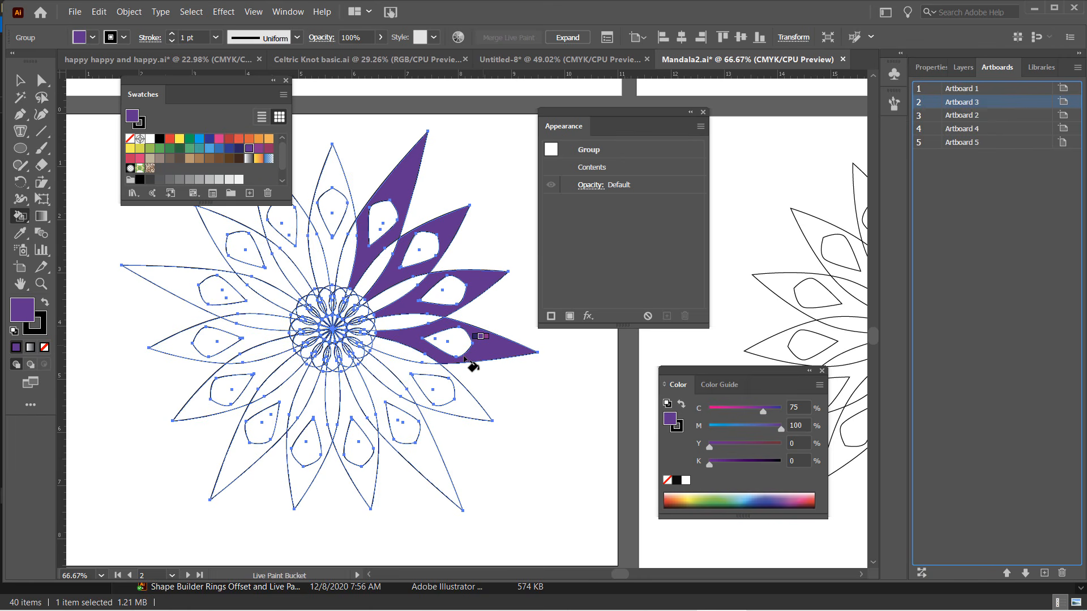
pyautogui.click(450, 403)
pyautogui.click(424, 462)
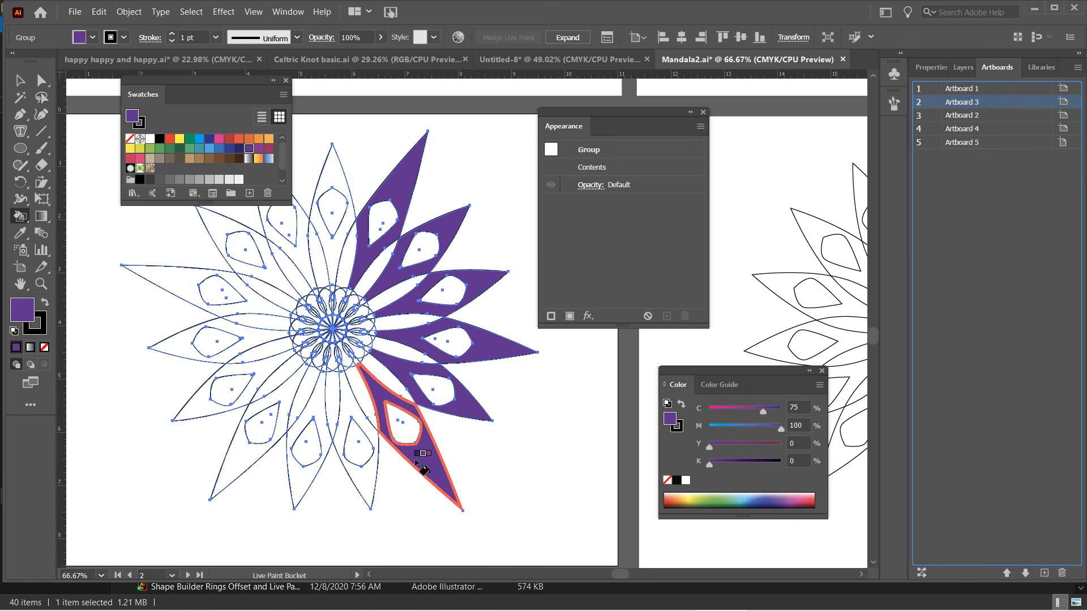
pyautogui.click(361, 482)
pyautogui.click(306, 478)
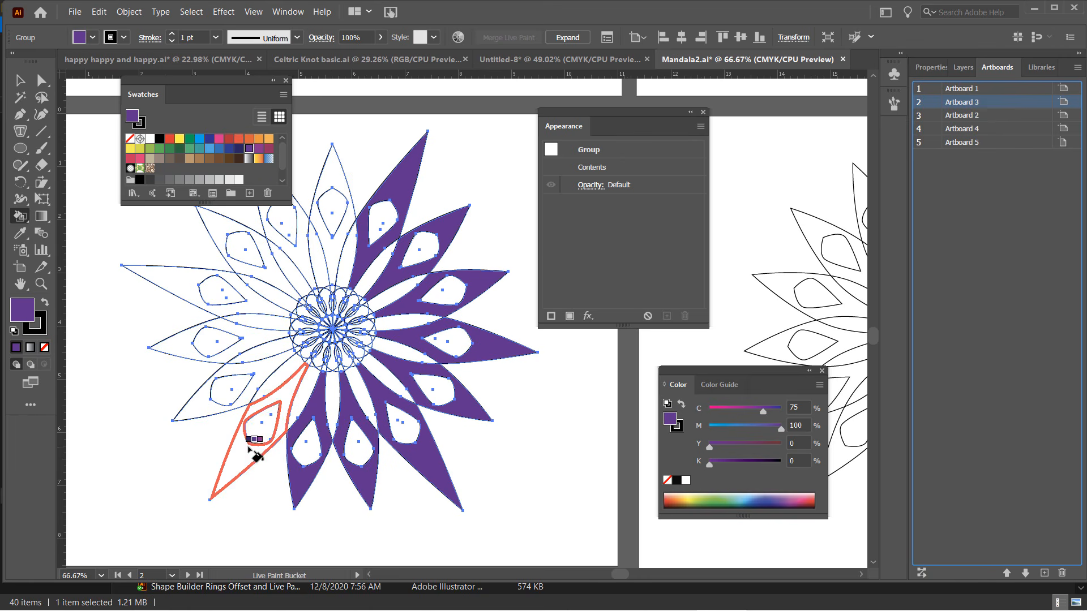
pyautogui.click(240, 427)
pyautogui.click(204, 390)
pyautogui.click(188, 344)
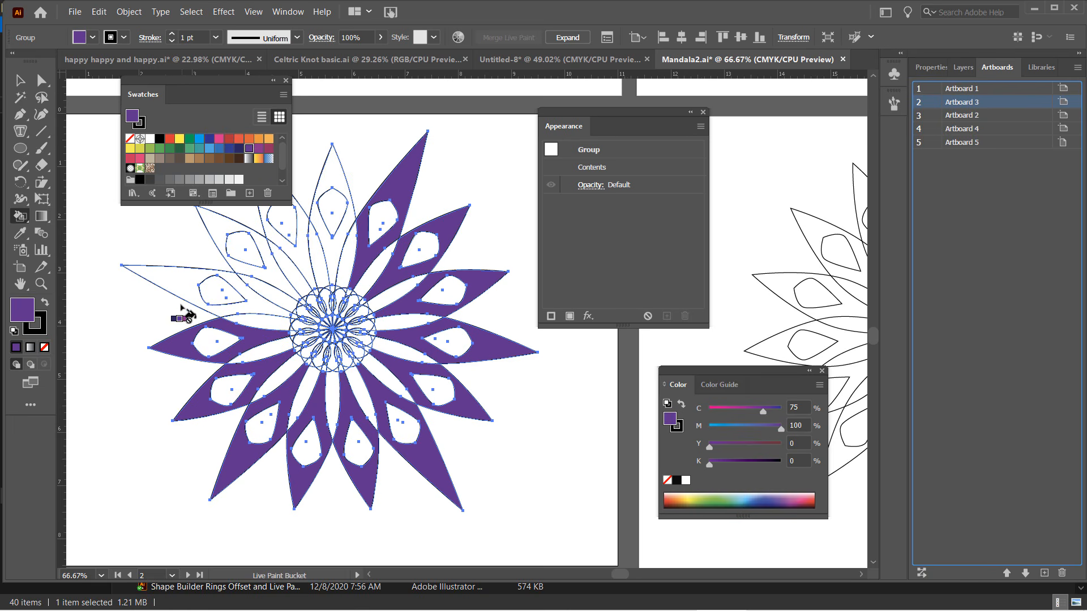
pyautogui.click(189, 285)
pyautogui.click(235, 240)
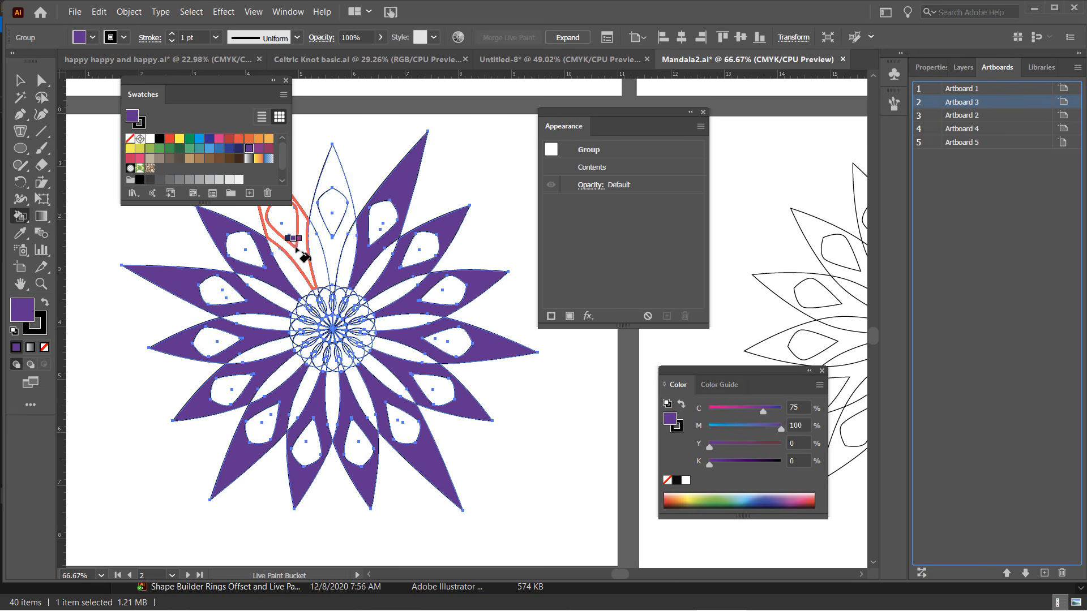
pyautogui.click(295, 244)
pyautogui.click(339, 180)
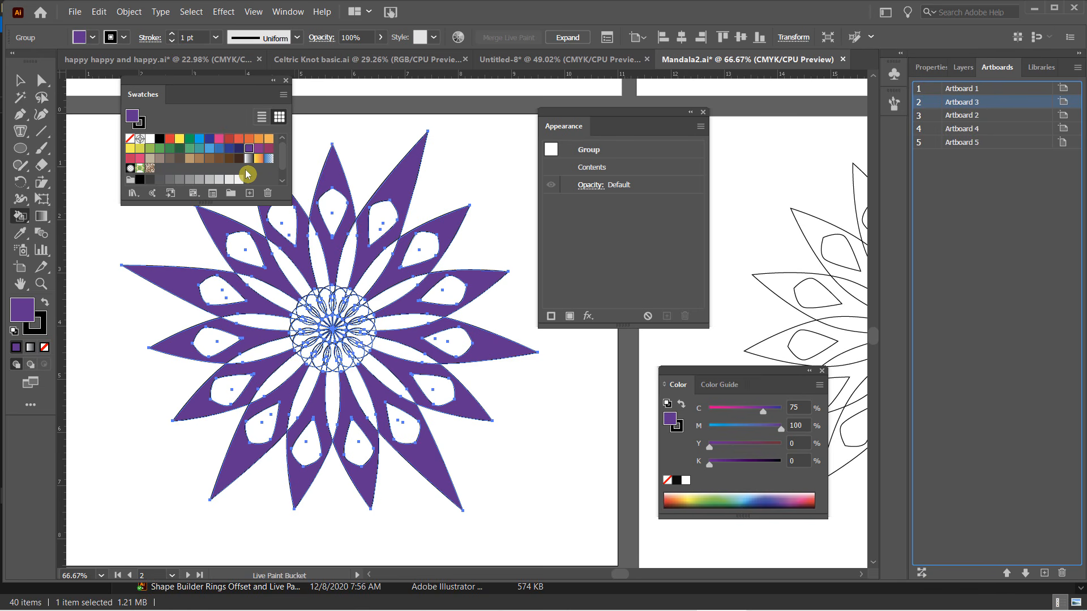
# Step: Fill the fifteen narrow slivers where neighbouring petals overlap around the central rosette with pink (C 0, M 100, Y 0, K 0)
pyautogui.click(218, 141)
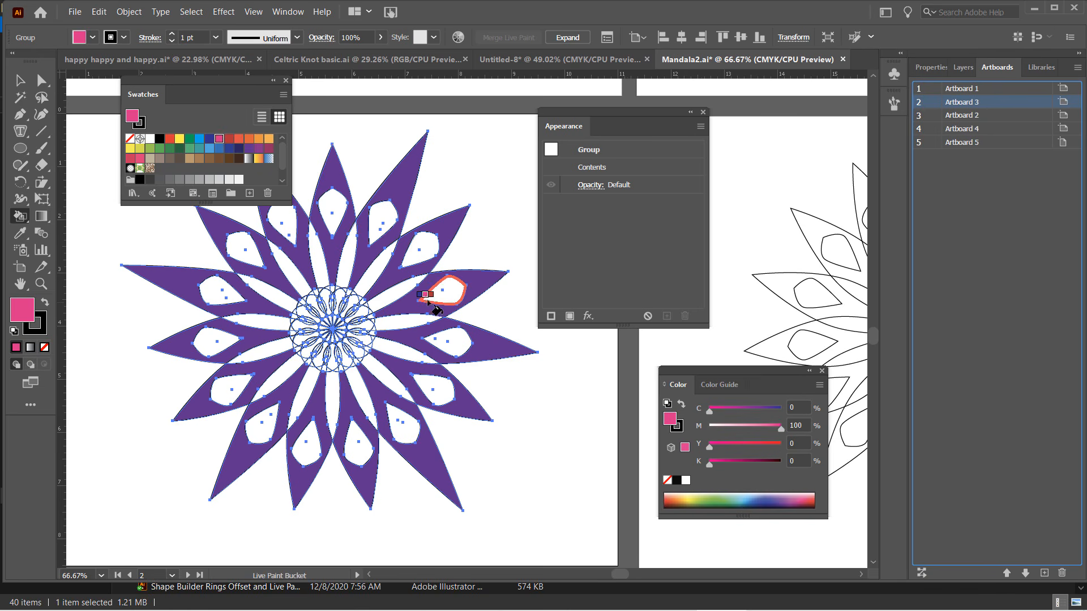
pyautogui.click(349, 252)
pyautogui.click(370, 275)
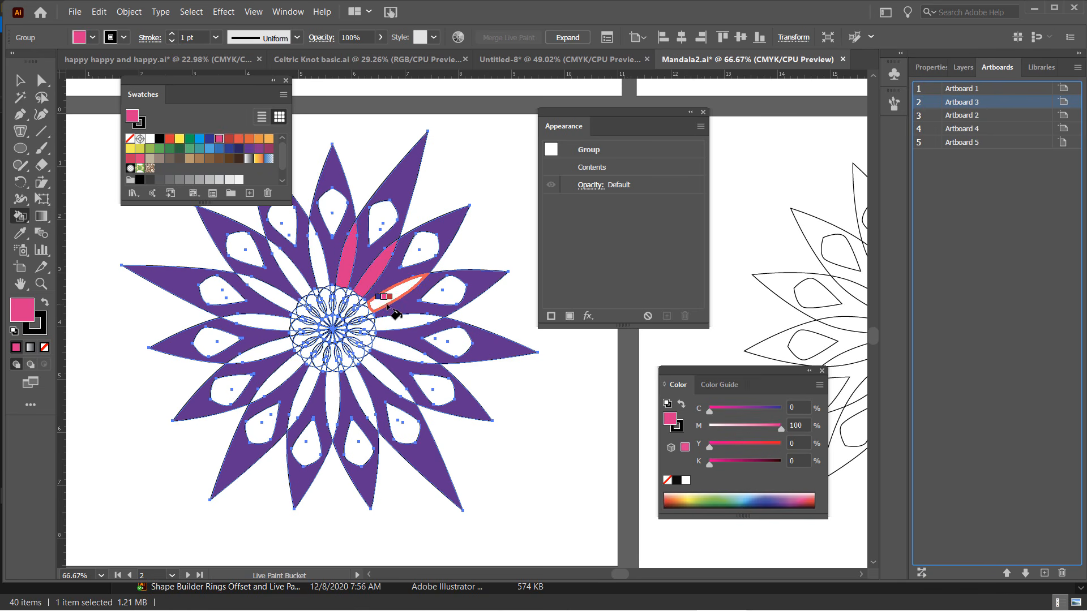
pyautogui.click(397, 295)
pyautogui.click(404, 320)
pyautogui.click(396, 352)
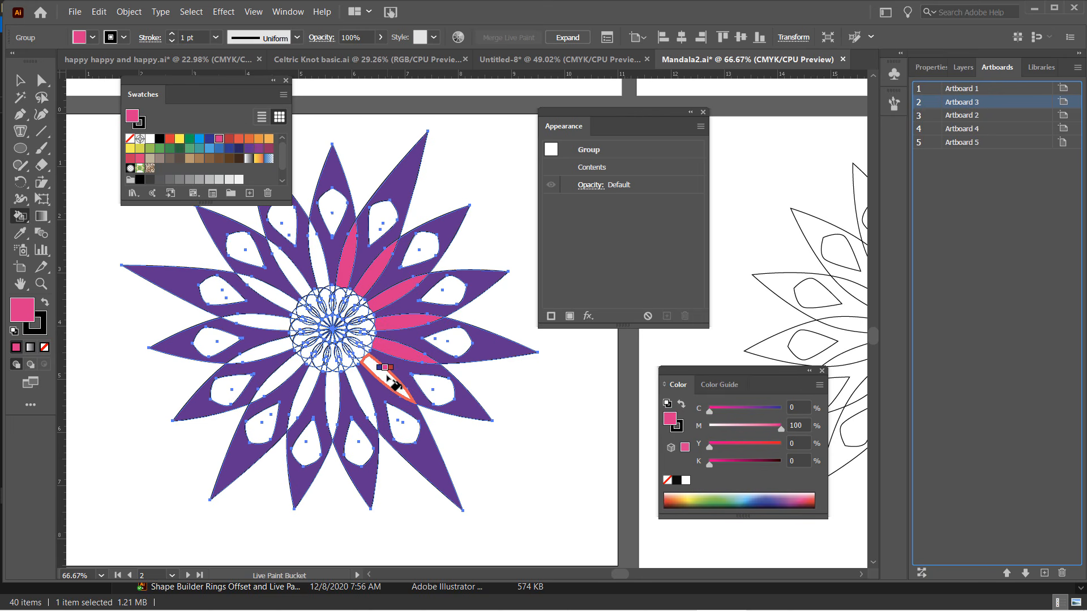
pyautogui.click(375, 368)
pyautogui.click(357, 381)
pyautogui.click(330, 397)
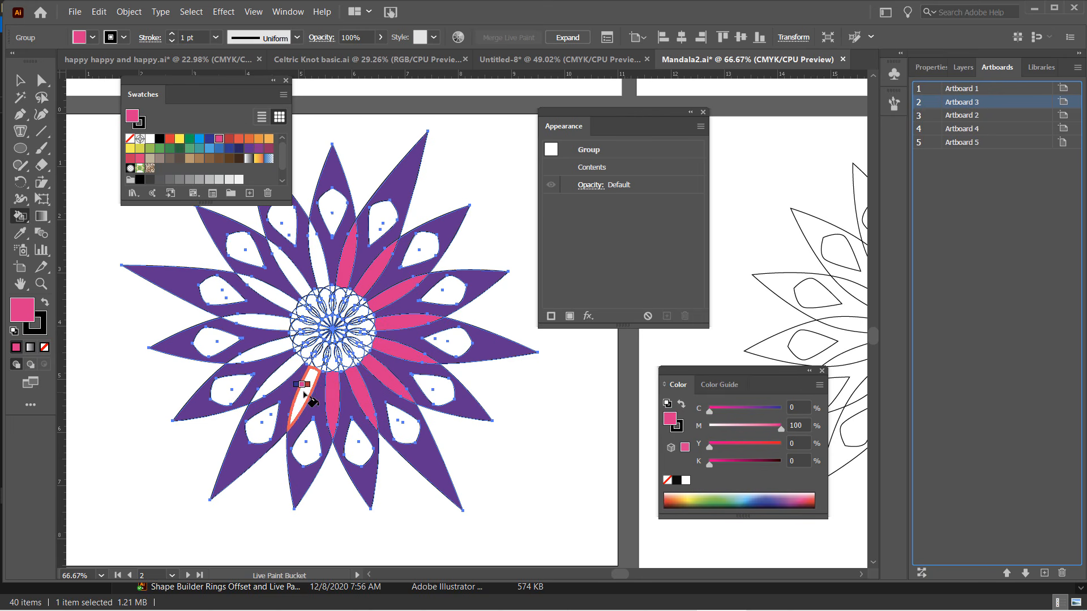
pyautogui.click(303, 389)
pyautogui.click(288, 369)
pyautogui.click(276, 347)
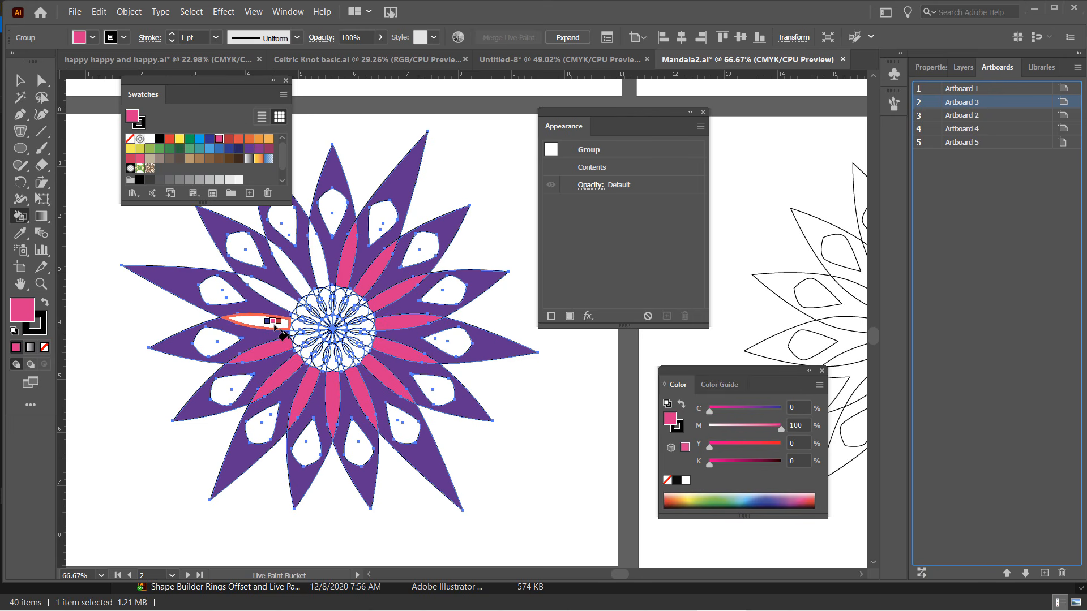
pyautogui.click(278, 318)
pyautogui.click(274, 292)
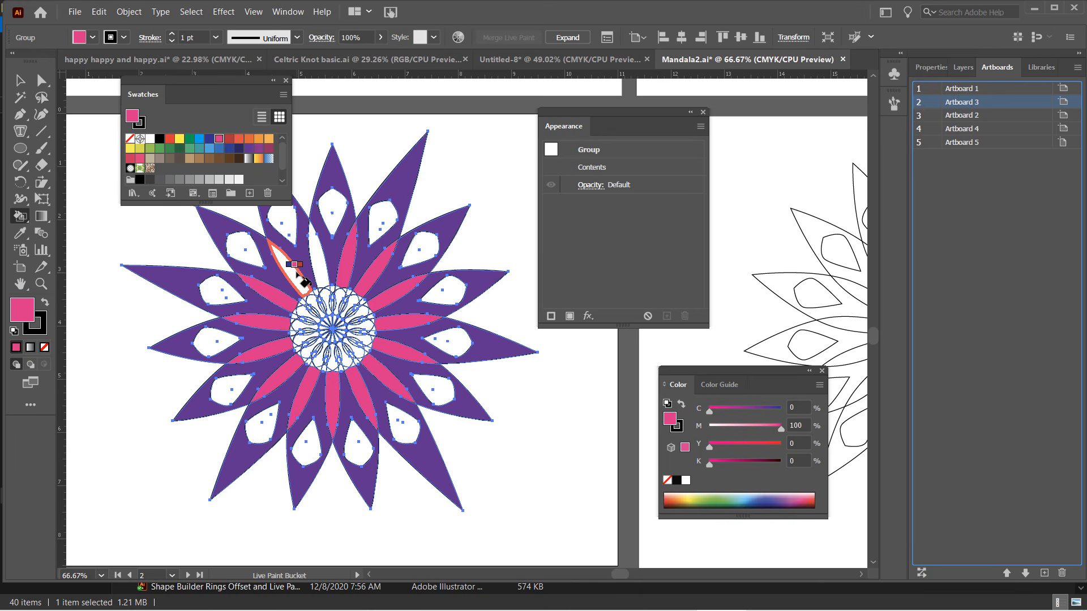
pyautogui.click(289, 263)
pyautogui.click(318, 249)
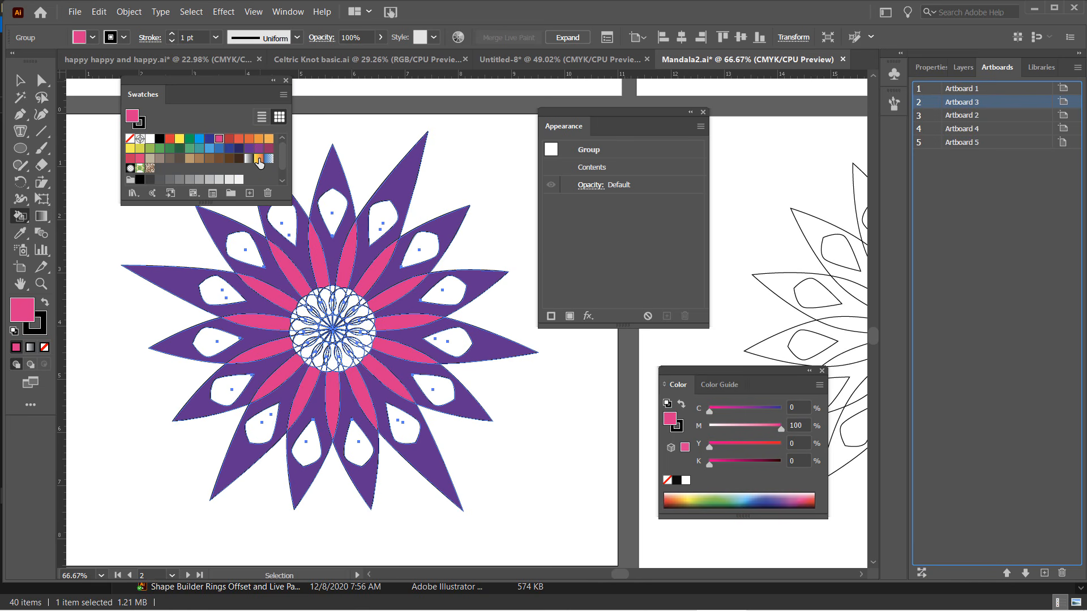
# Step: Fill the teardrop shapes inside all fifteen purple petals with the yellow-to-orange gradient swatch
pyautogui.click(258, 159)
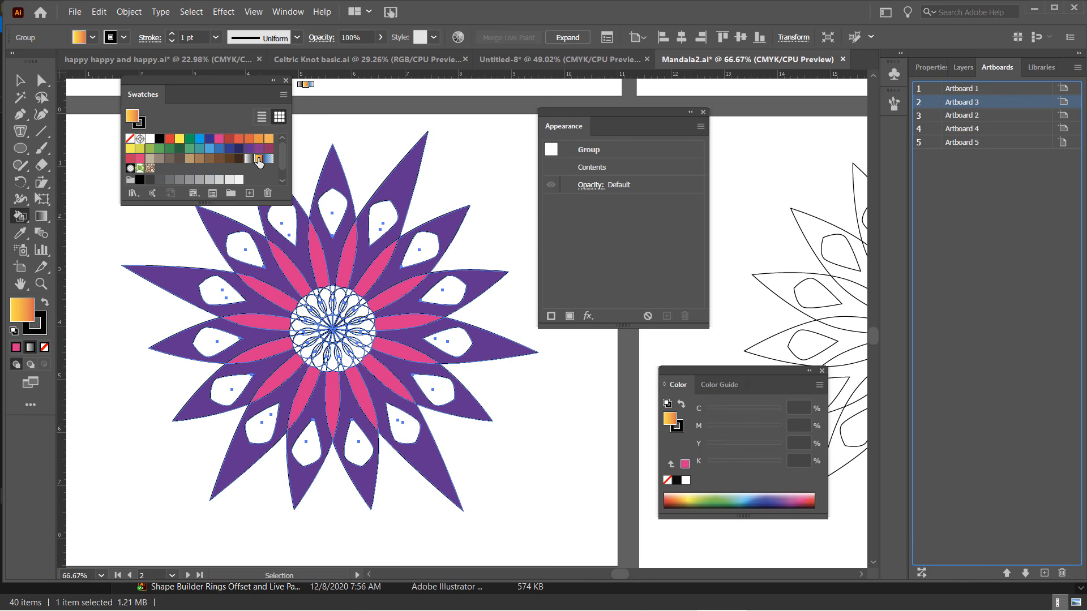
pyautogui.click(334, 204)
pyautogui.click(380, 219)
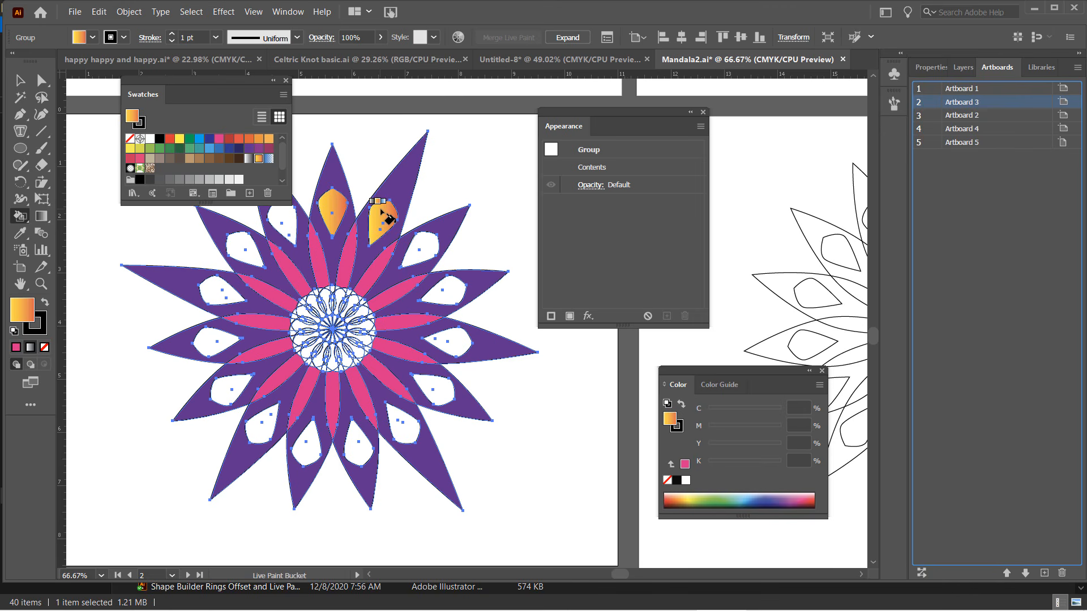
pyautogui.click(430, 245)
pyautogui.click(450, 283)
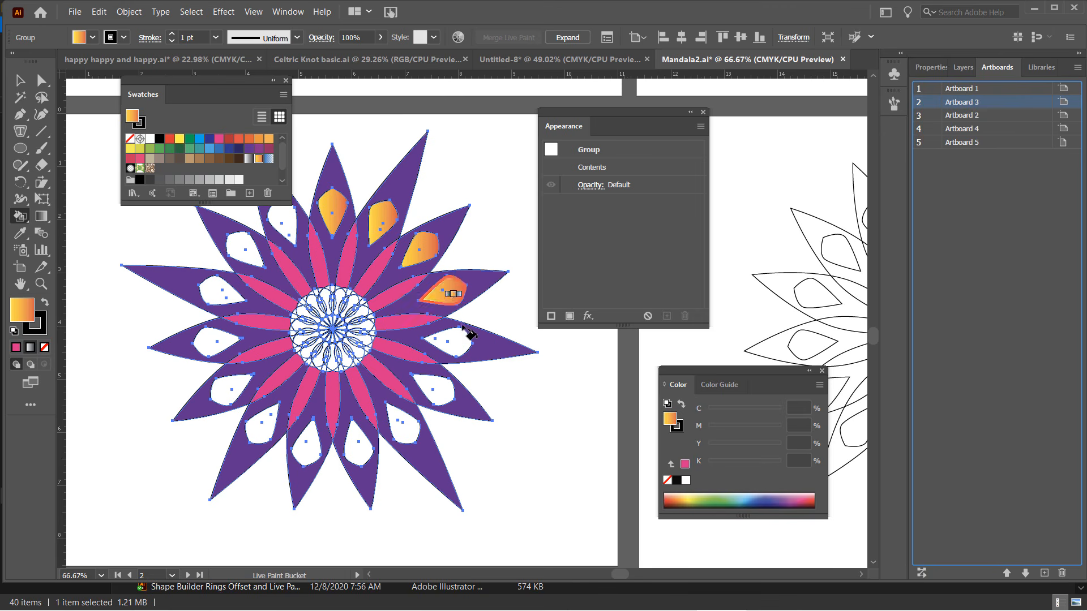
pyautogui.click(459, 352)
pyautogui.click(437, 391)
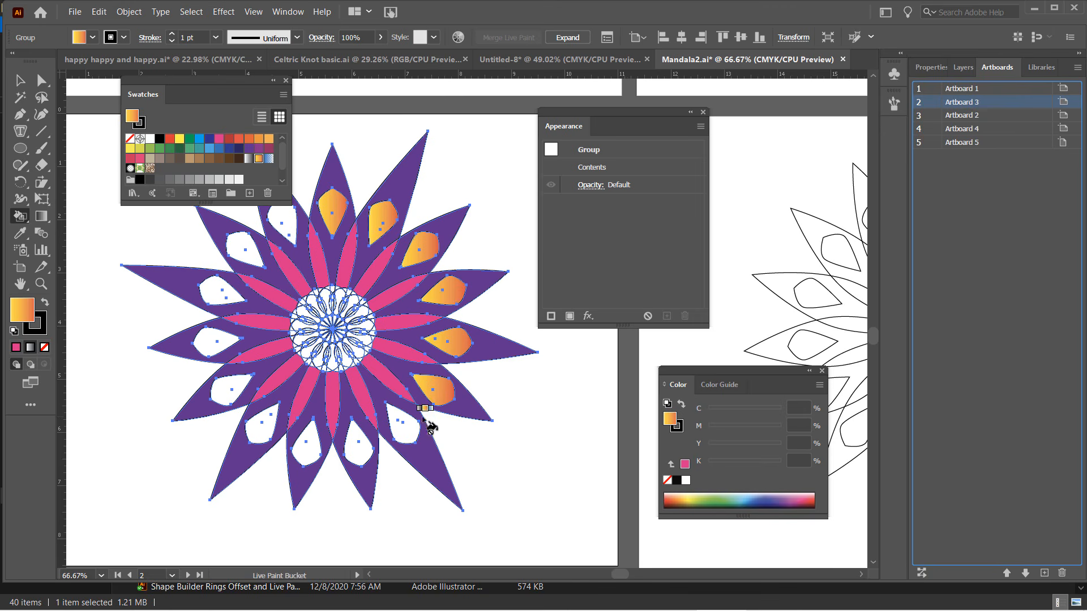
pyautogui.click(406, 428)
pyautogui.click(359, 442)
pyautogui.click(309, 448)
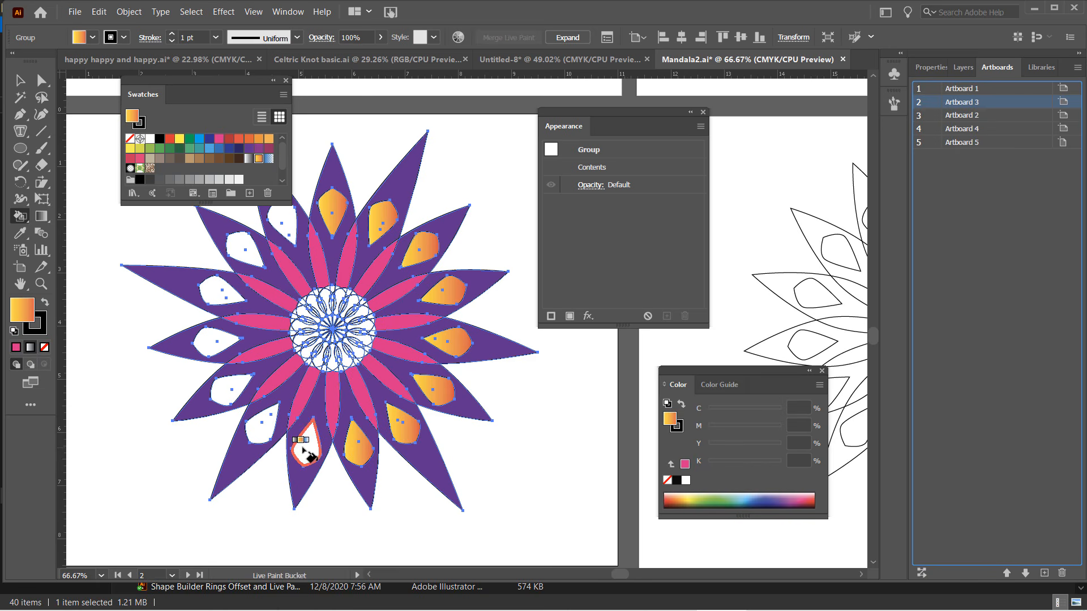
pyautogui.click(265, 427)
pyautogui.click(229, 390)
pyautogui.click(220, 342)
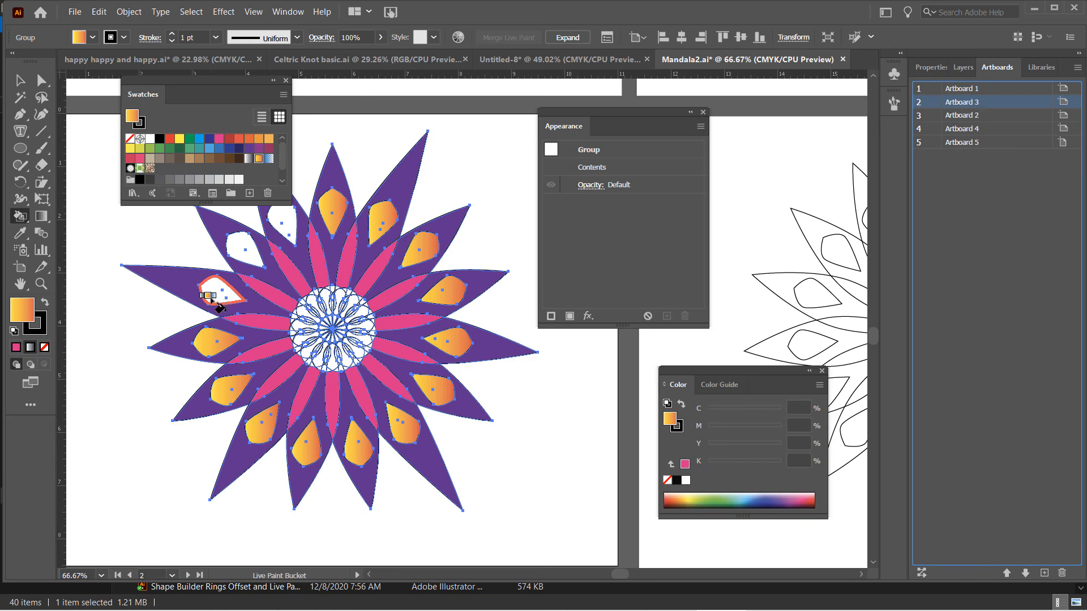
pyautogui.click(221, 292)
pyautogui.click(244, 249)
pyautogui.click(281, 224)
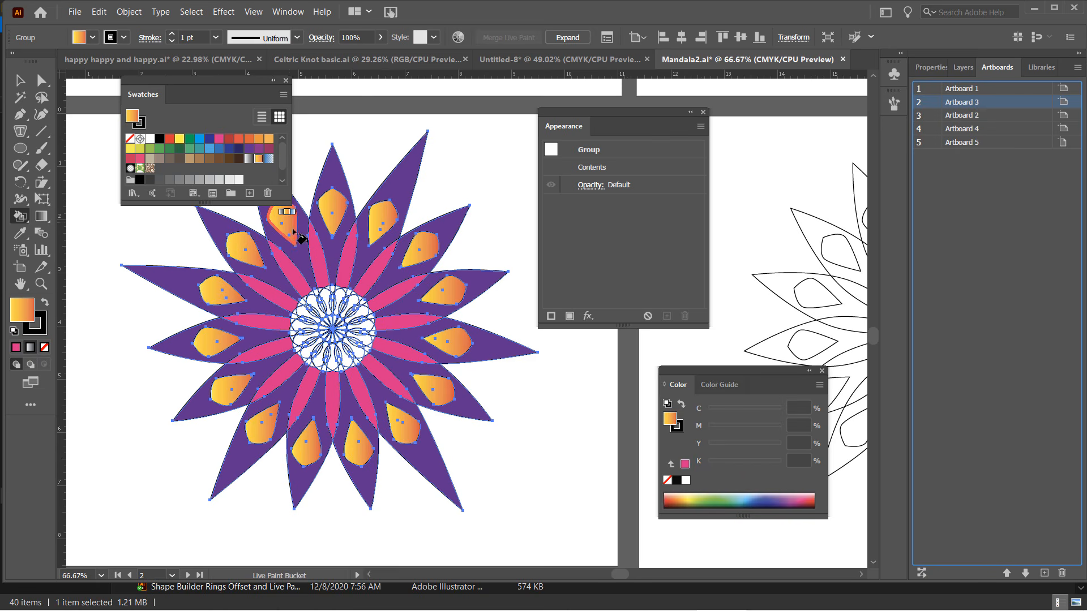
# Step: Fill all the wedges at the very centre of the mandala's rosette with dark magenta (C 35, M 100, Y 35, K 10) and deselect the artwork
pyautogui.keyDown('alt'); pyautogui.scroll(3, 334, 360); pyautogui.keyUp('alt')
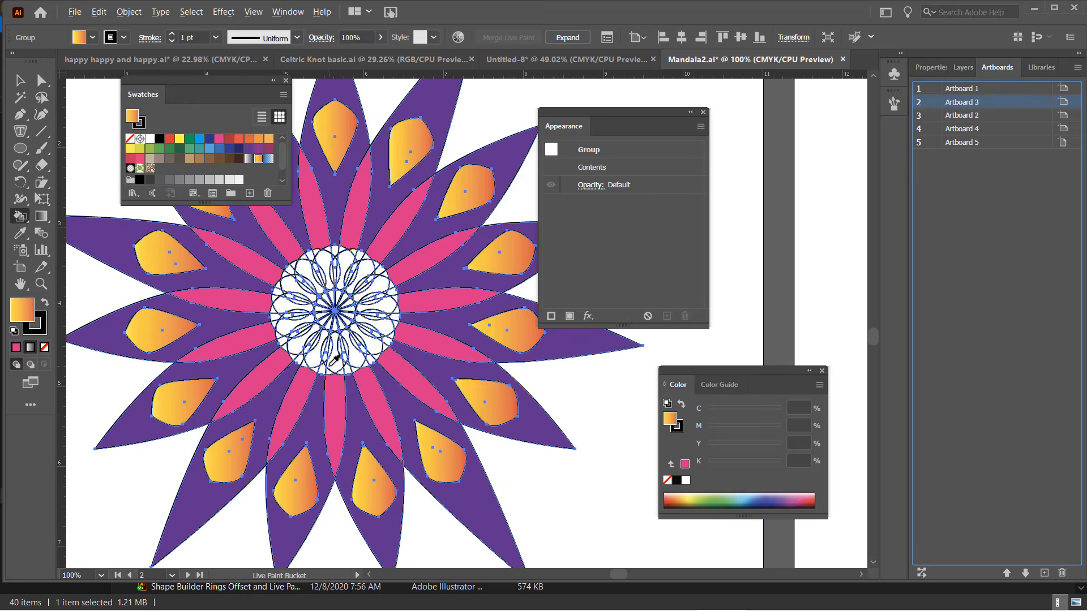
pyautogui.scroll(3, 390, 339)
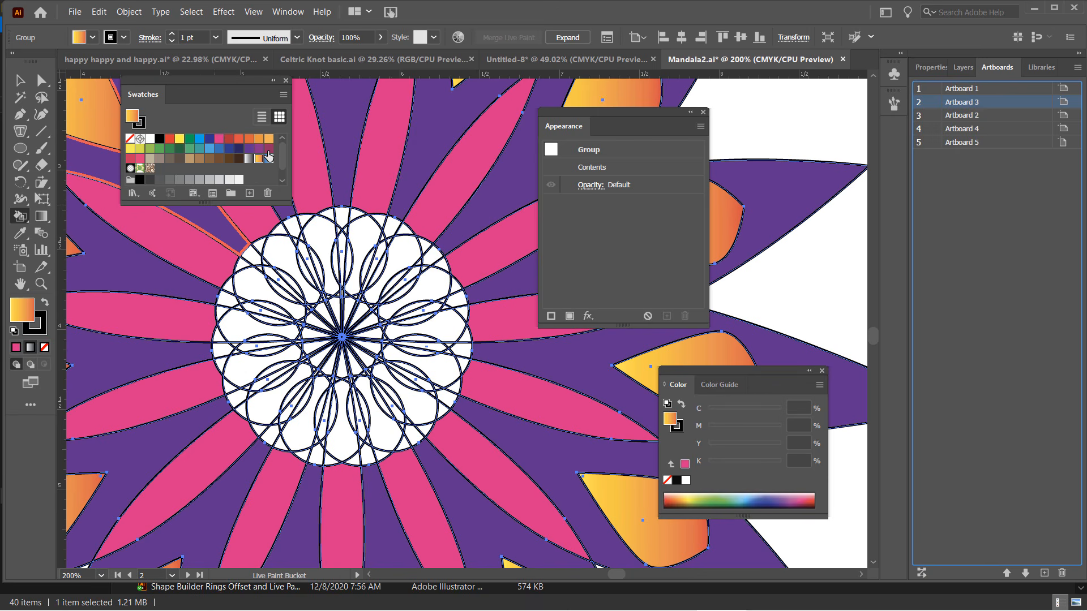
pyautogui.click(269, 149)
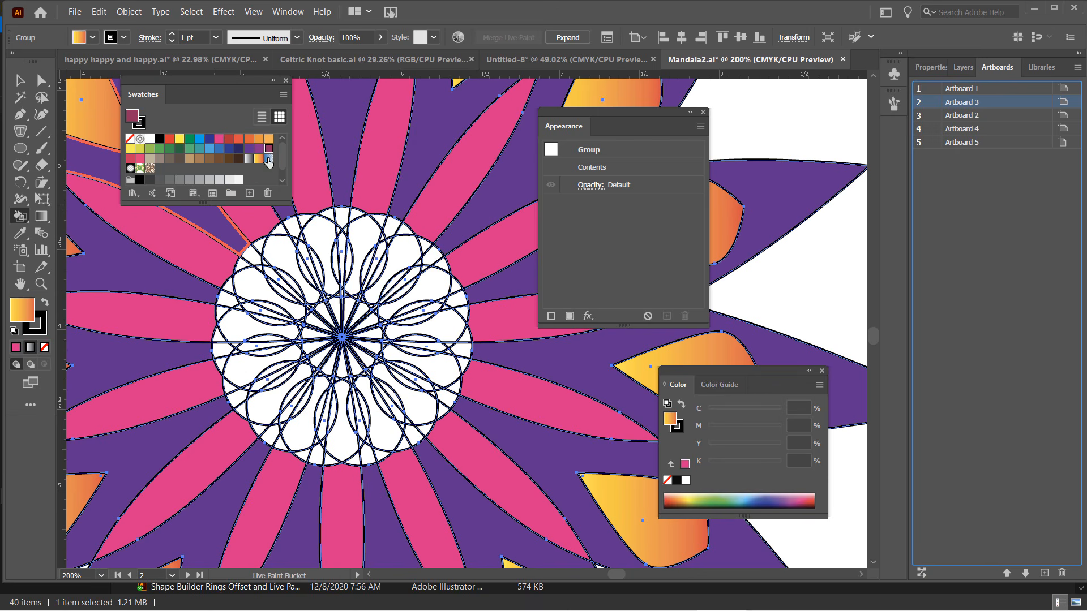
pyautogui.click(362, 313)
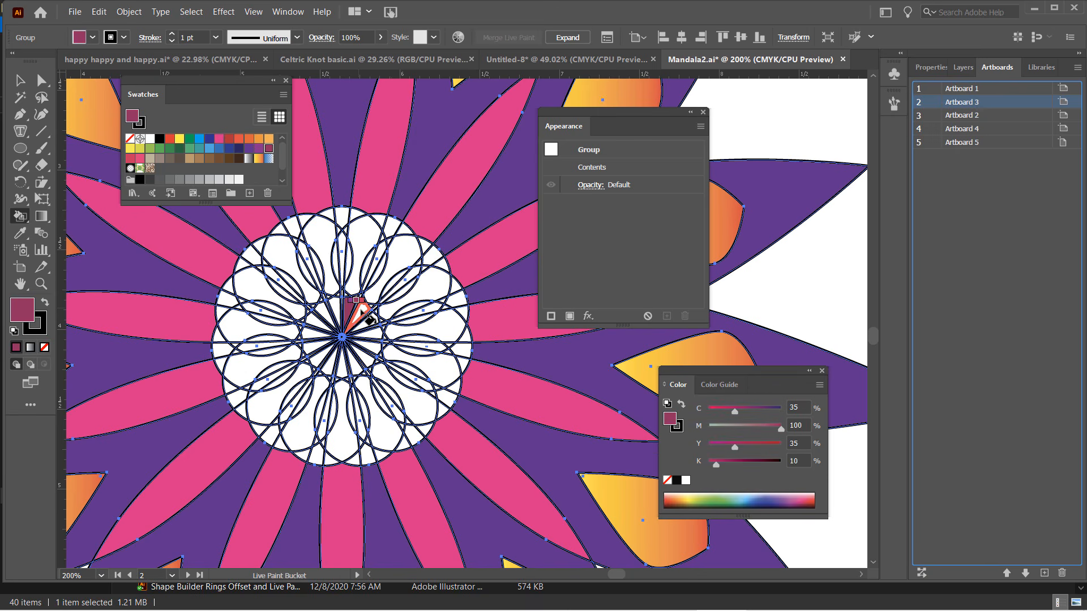
pyautogui.click(372, 335)
pyautogui.click(372, 347)
pyautogui.click(364, 357)
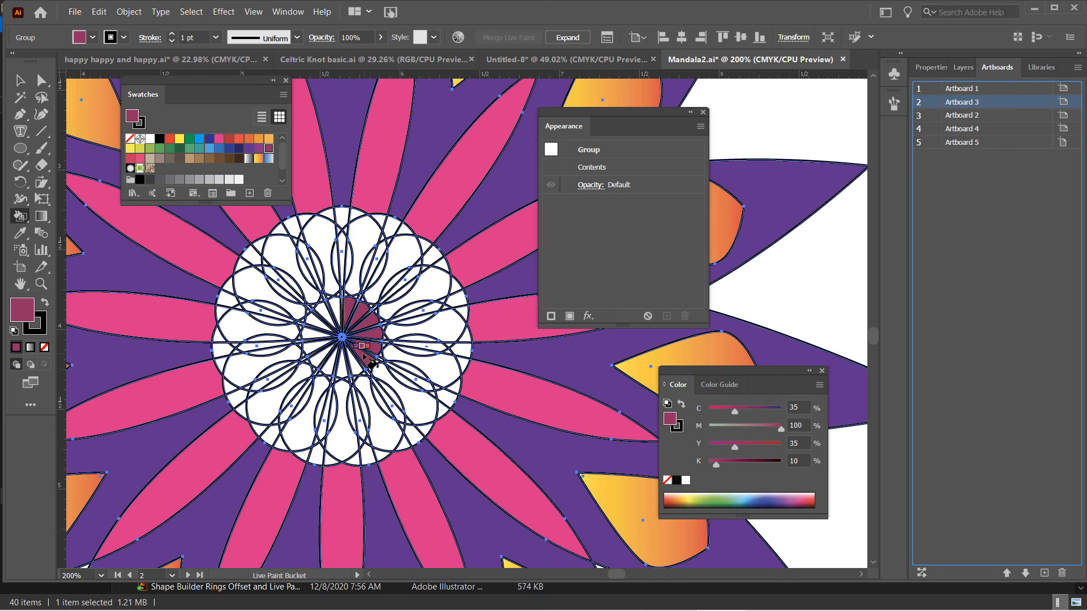
pyautogui.click(351, 364)
pyautogui.click(341, 365)
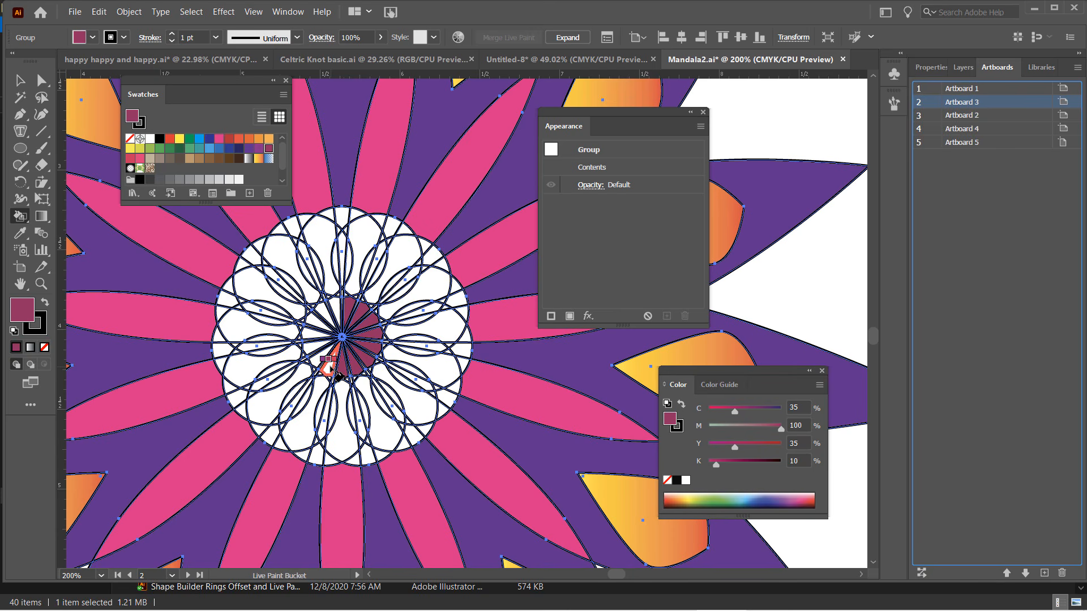
pyautogui.click(328, 365)
pyautogui.click(318, 359)
pyautogui.click(317, 346)
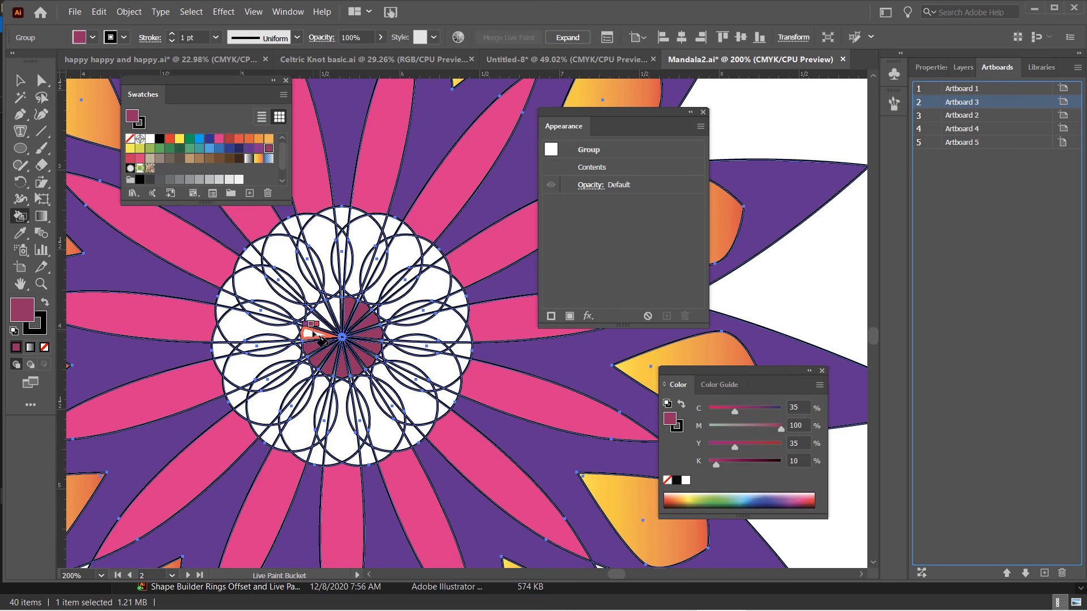
pyautogui.click(315, 335)
pyautogui.click(316, 324)
pyautogui.click(320, 314)
pyautogui.click(322, 313)
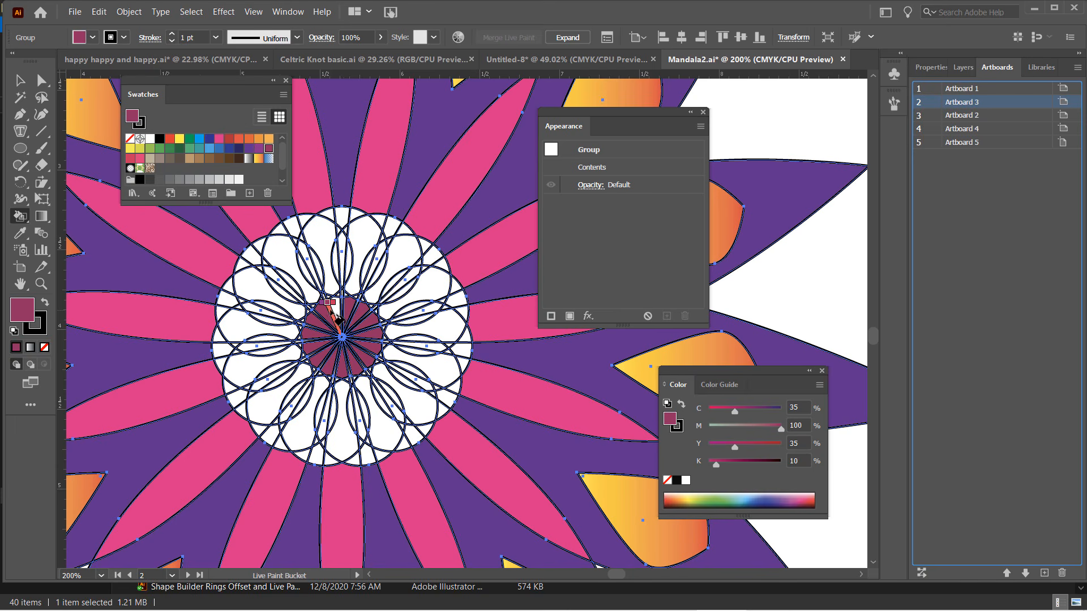
pyautogui.click(336, 309)
pyautogui.scroll(-5, 415, 330)
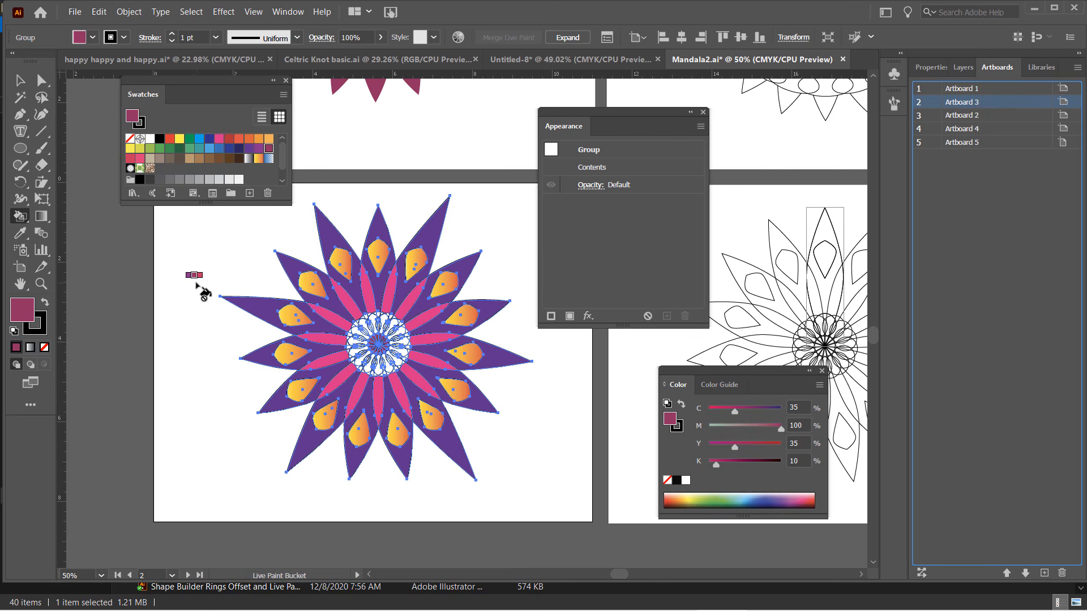
pyautogui.click(20, 80)
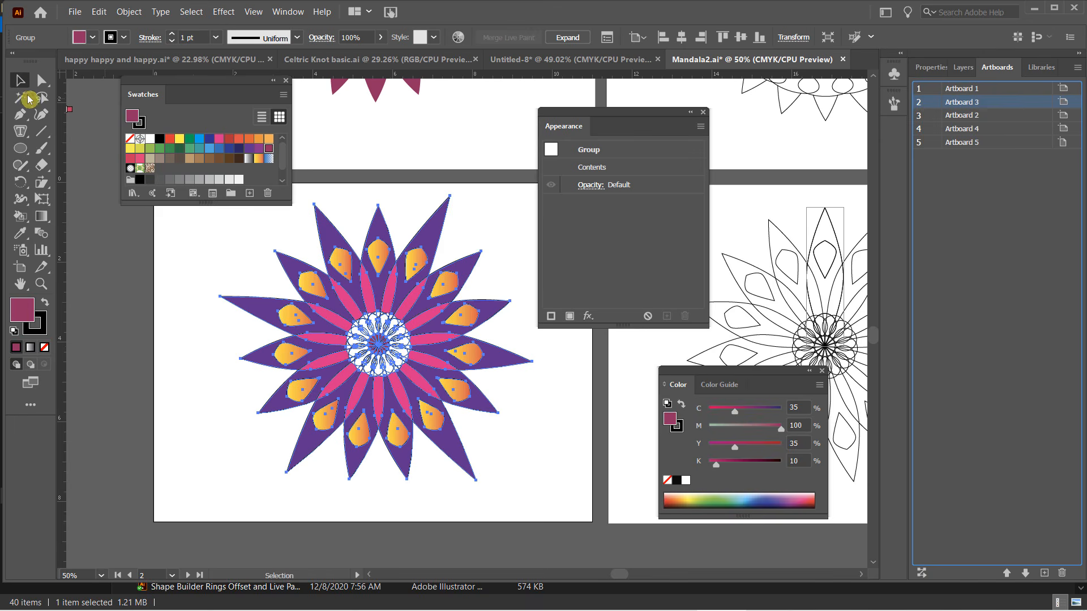
pyautogui.click(188, 276)
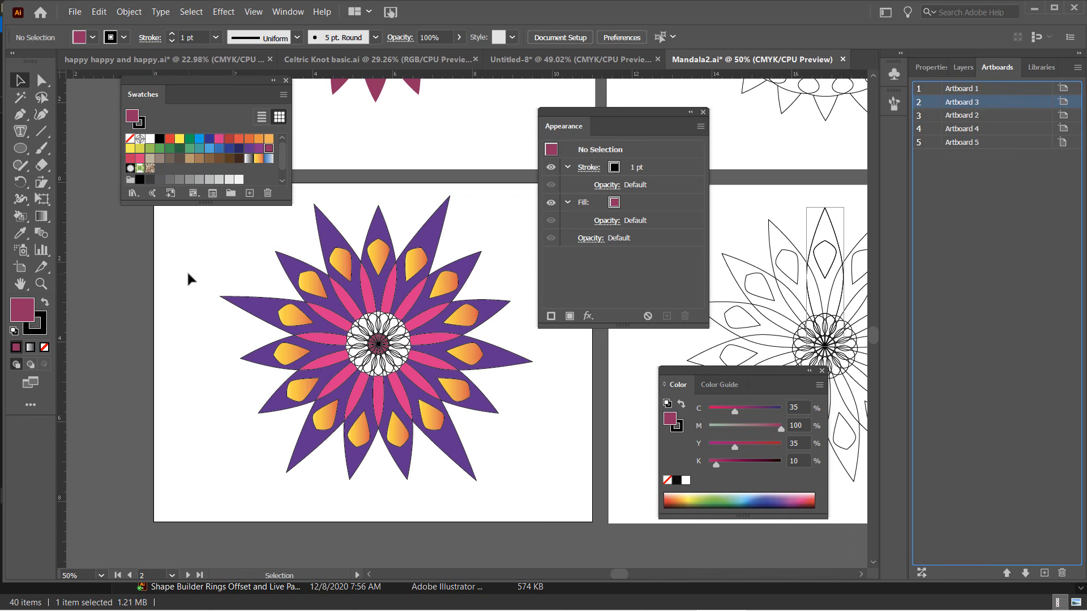
# Step: Select every path of the coloured mandala on Artboard 3, remove its stroke by reducing the weight to zero, and deselect it
pyautogui.press('a')
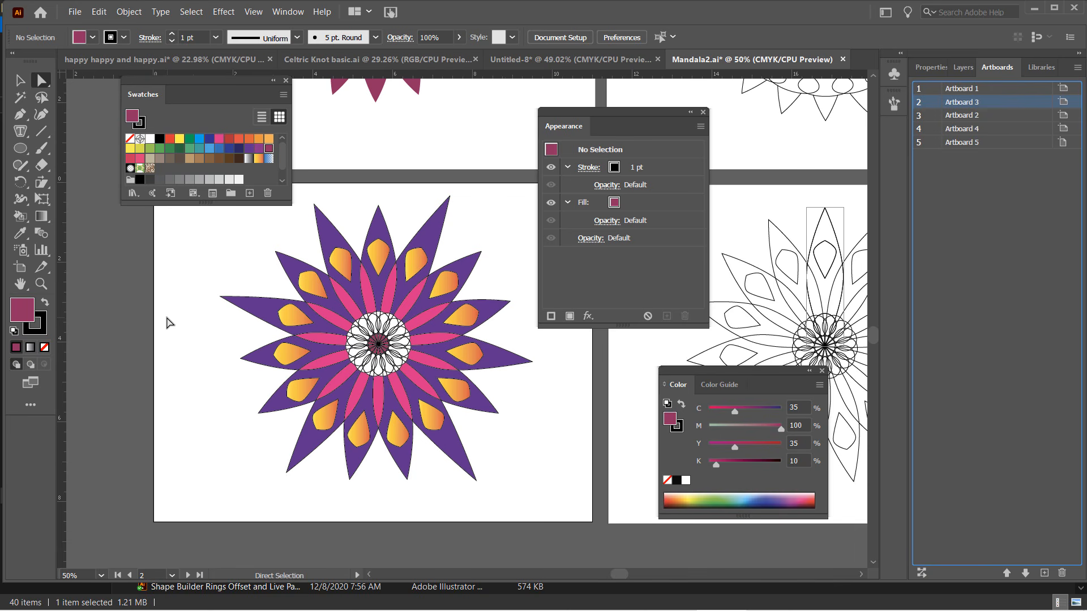
pyautogui.scroll(7, 323, 174)
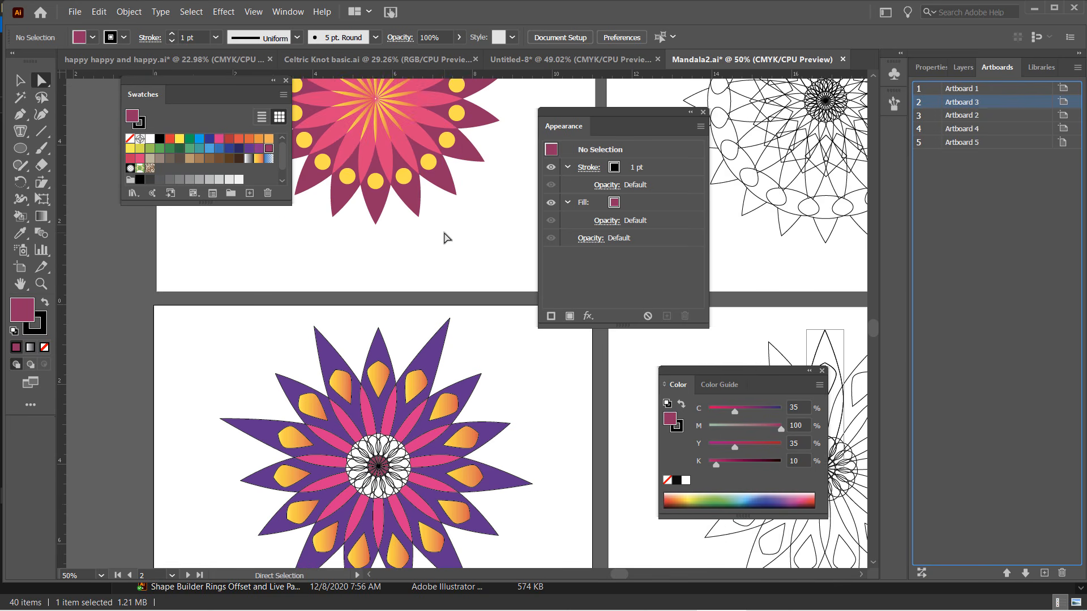
pyautogui.scroll(3, 444, 231)
pyautogui.scroll(-2, 450, 226)
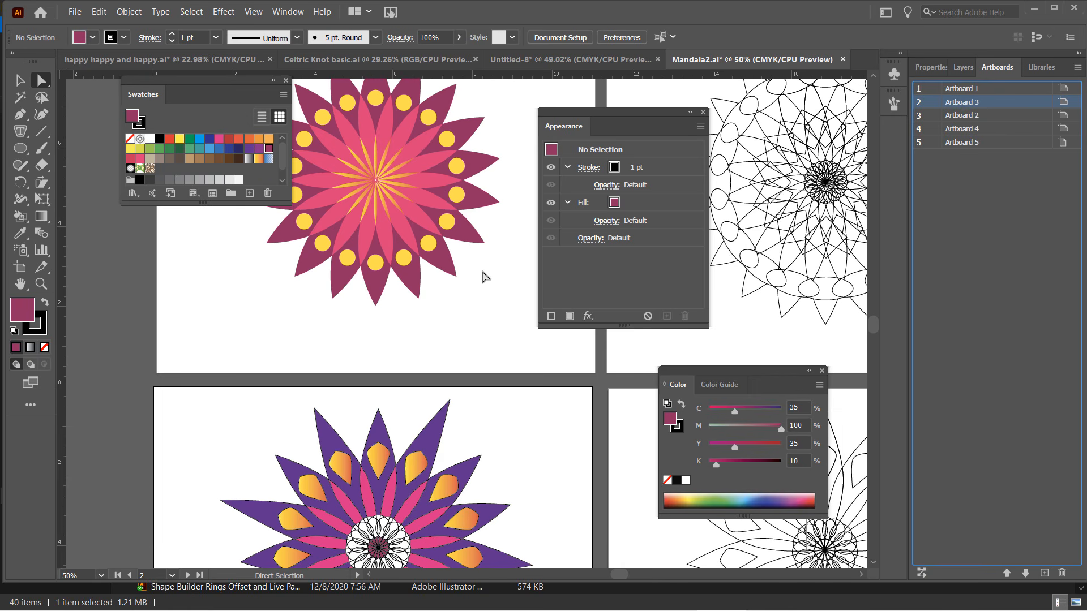
pyautogui.scroll(-1, 473, 279)
pyautogui.scroll(-9, 474, 283)
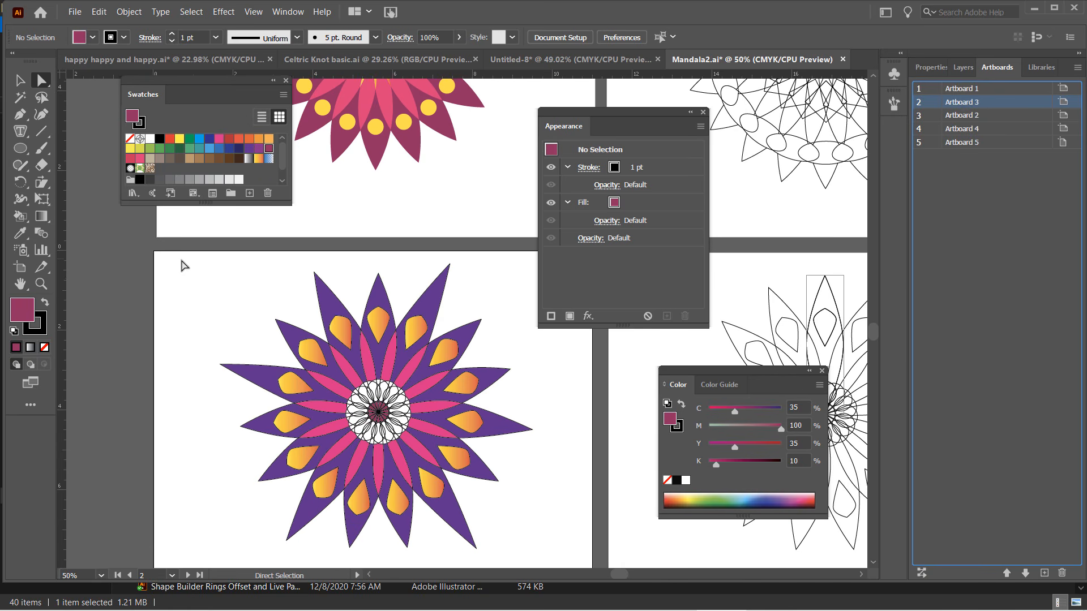
pyautogui.moveTo(180, 260); pyautogui.dragTo(552, 572)
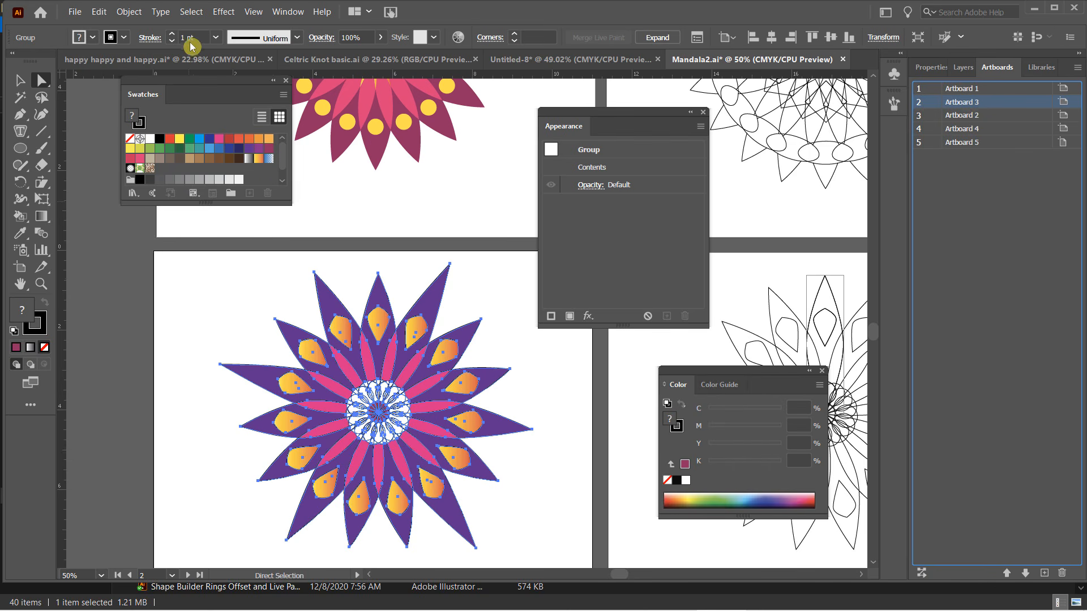
pyautogui.click(172, 43)
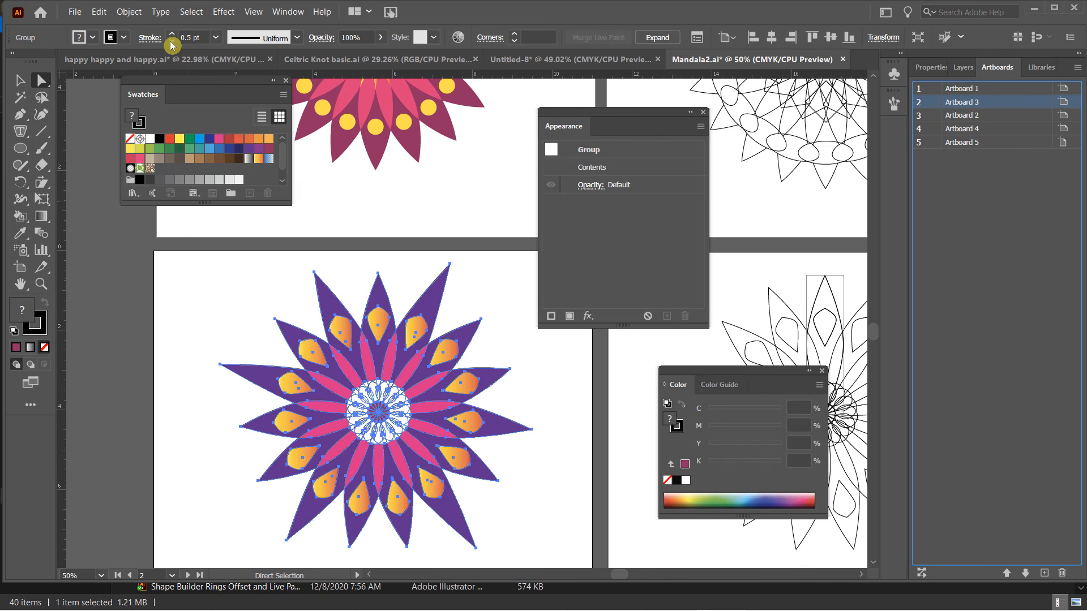
pyautogui.click(172, 43)
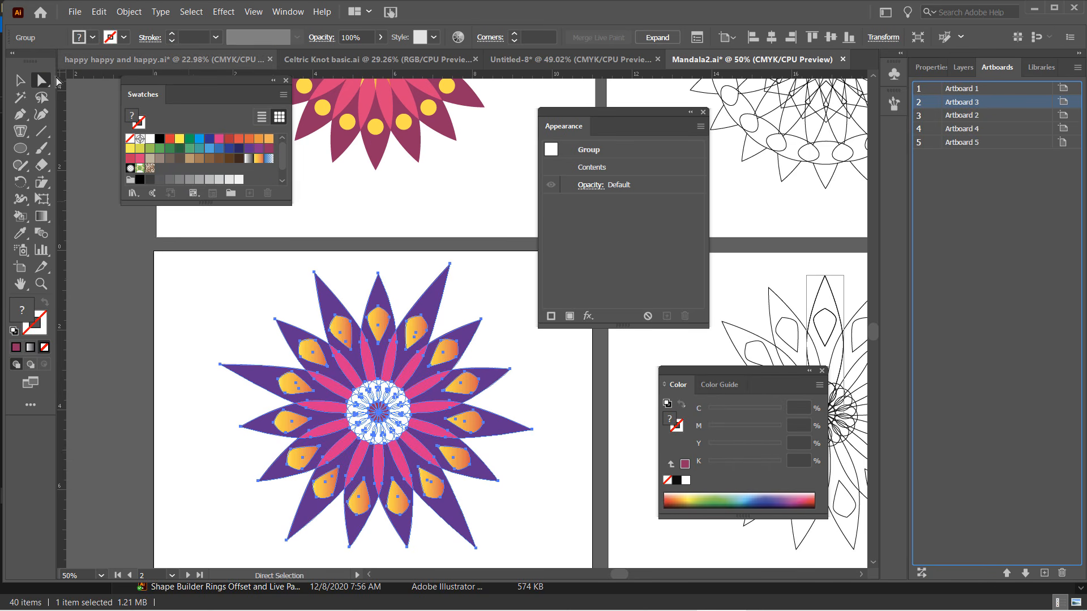
pyautogui.click(19, 85)
pyautogui.click(163, 300)
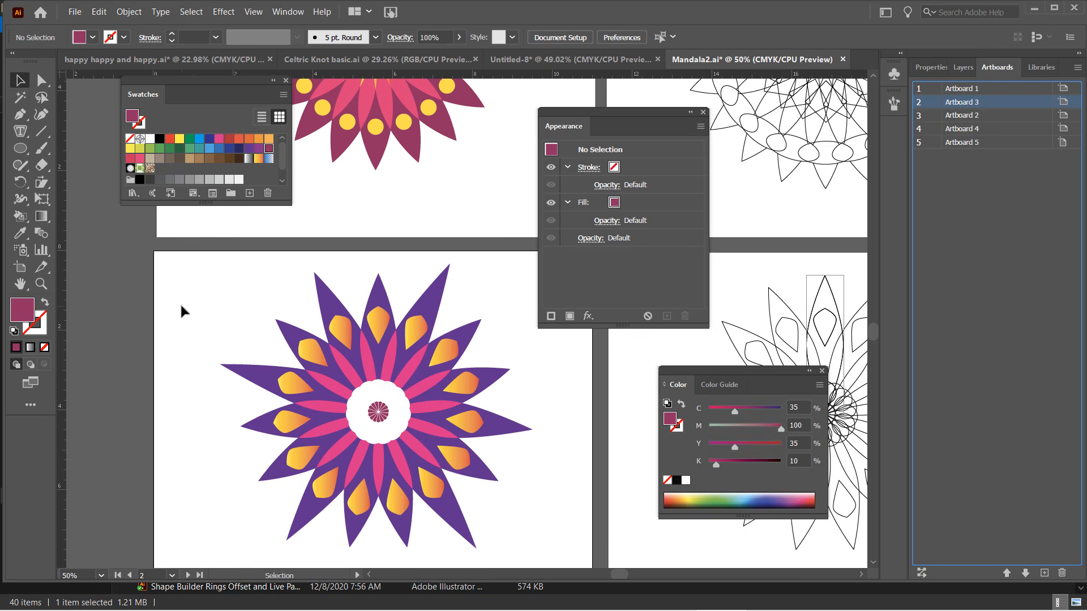
# Step: Fill the ring of bulb-shaped areas around the mandala's dark magenta centre with yellow (C 0, M 0, Y 100, K 0) and deselect the group
pyautogui.scroll(-2, 216, 328)
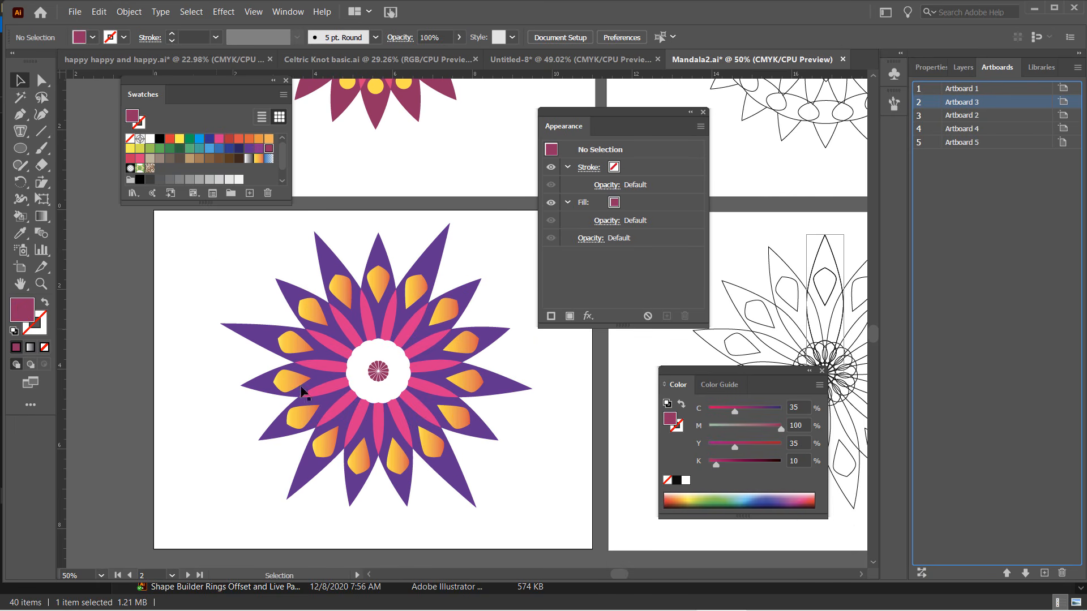
pyautogui.scroll(2, 381, 384)
pyautogui.scroll(-2, 380, 384)
pyautogui.click(364, 358)
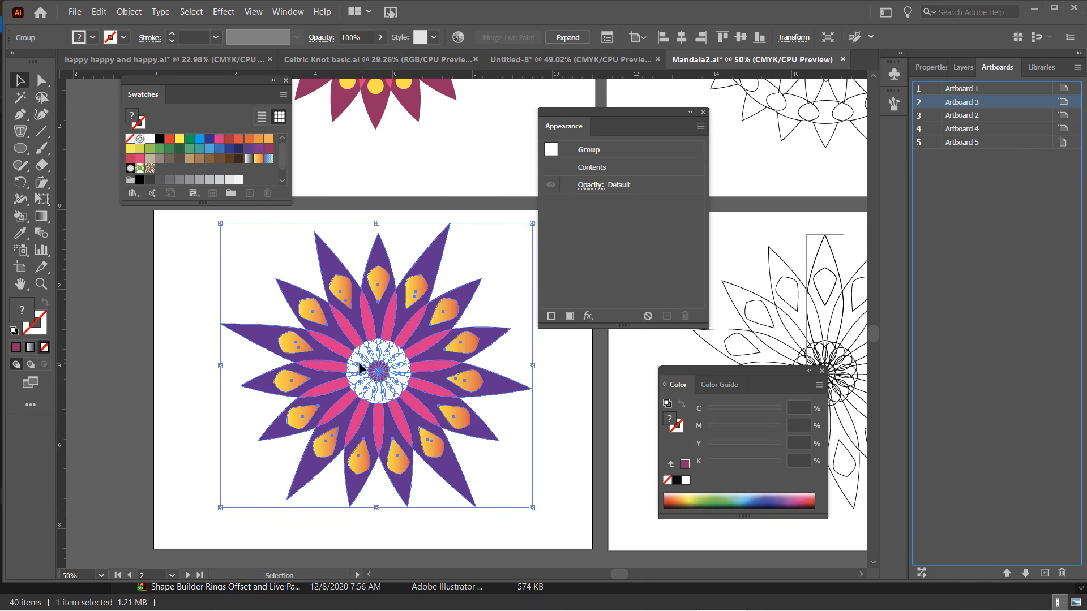
pyautogui.click(20, 215)
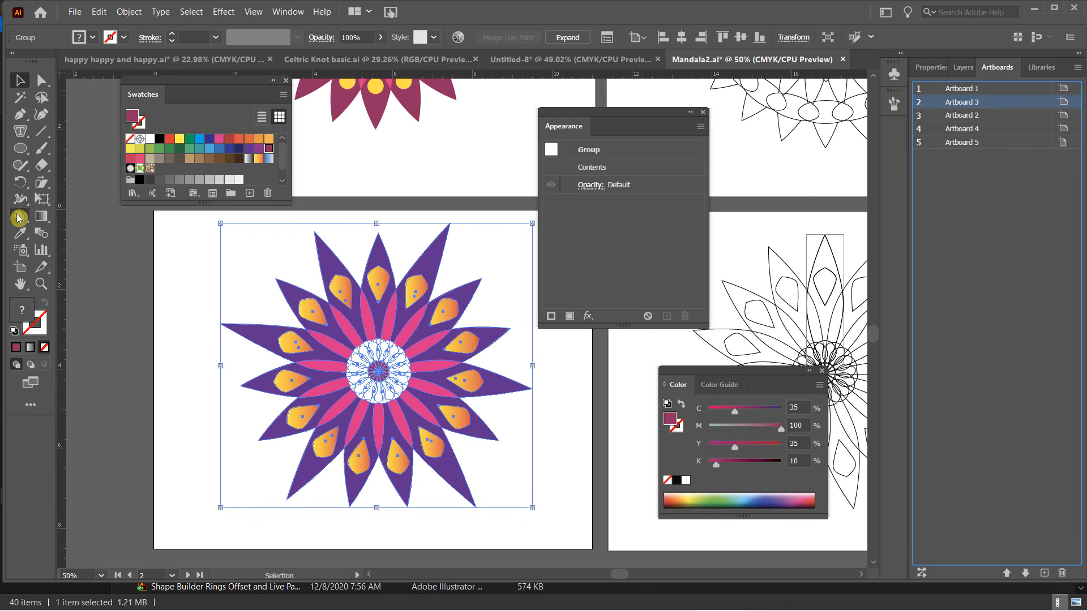
pyautogui.scroll(2, 414, 356)
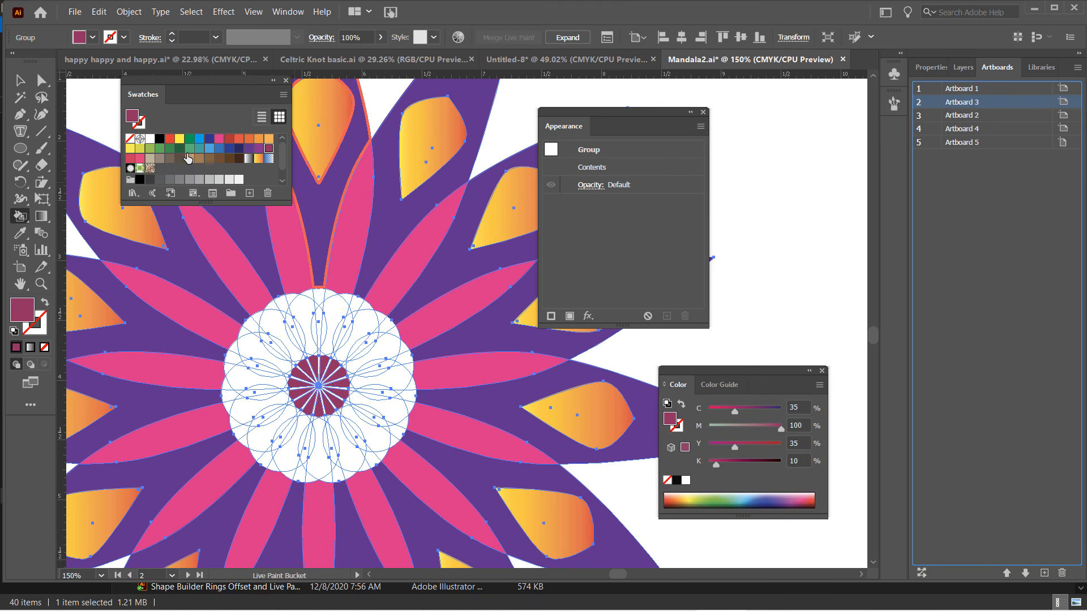
pyautogui.click(180, 139)
pyautogui.click(335, 320)
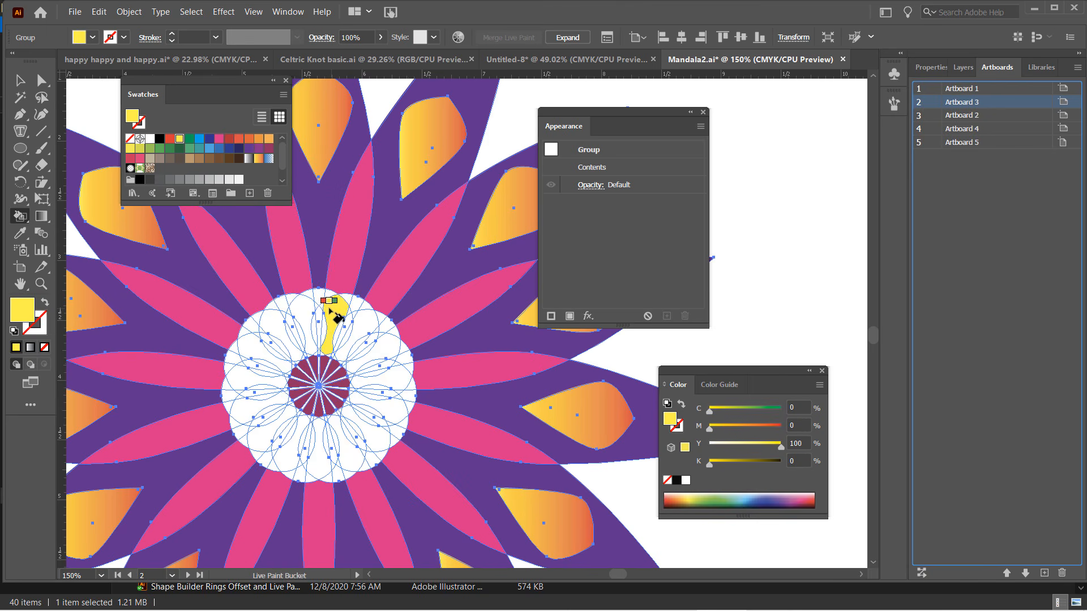
pyautogui.click(305, 322)
pyautogui.click(262, 346)
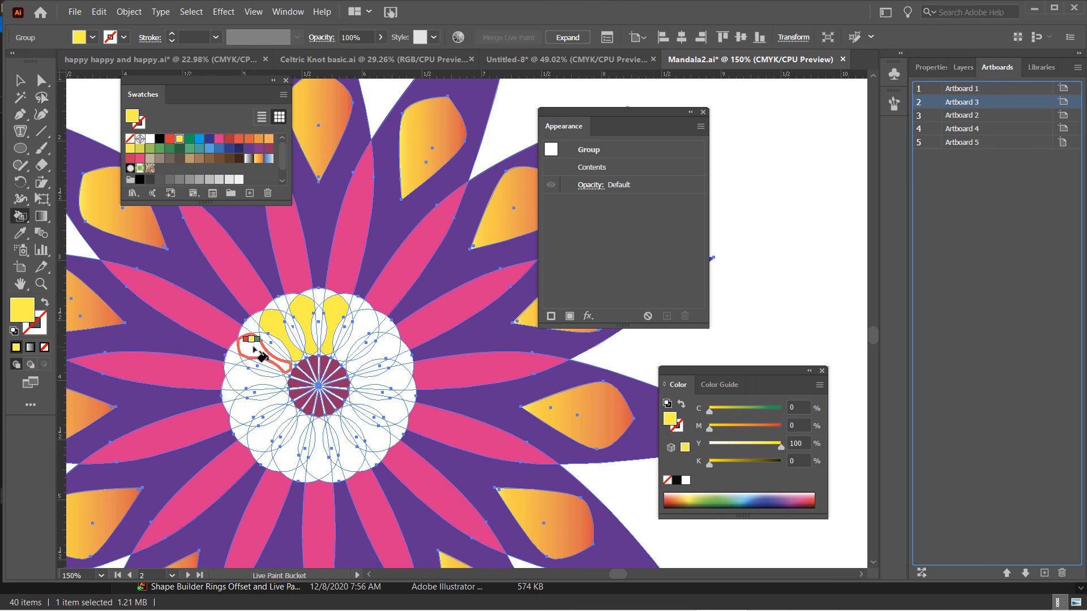
pyautogui.click(249, 378)
pyautogui.click(242, 405)
pyautogui.click(258, 431)
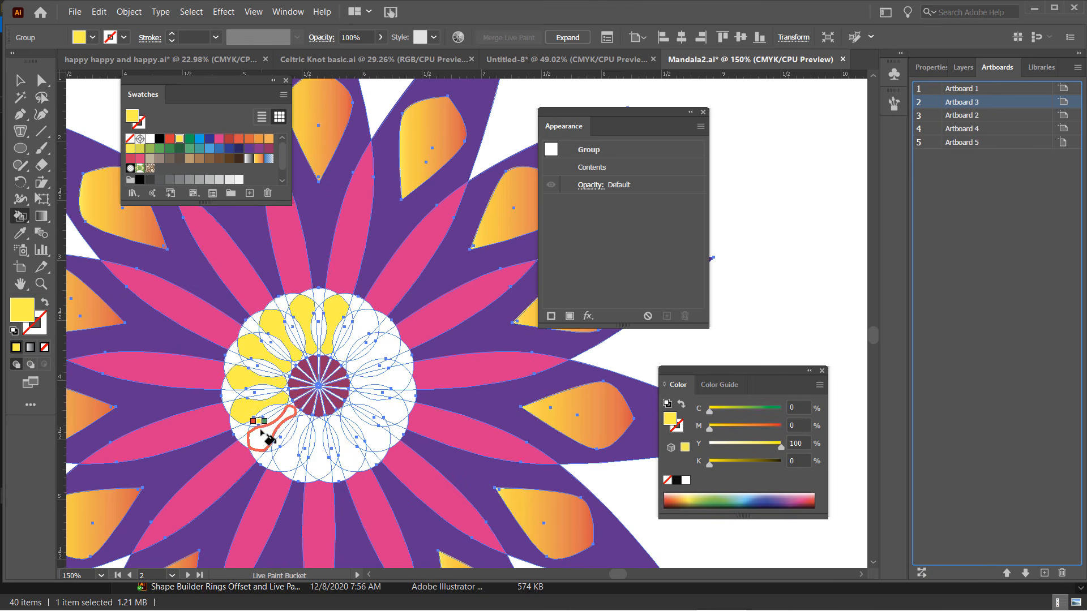
pyautogui.click(284, 452)
pyautogui.click(312, 459)
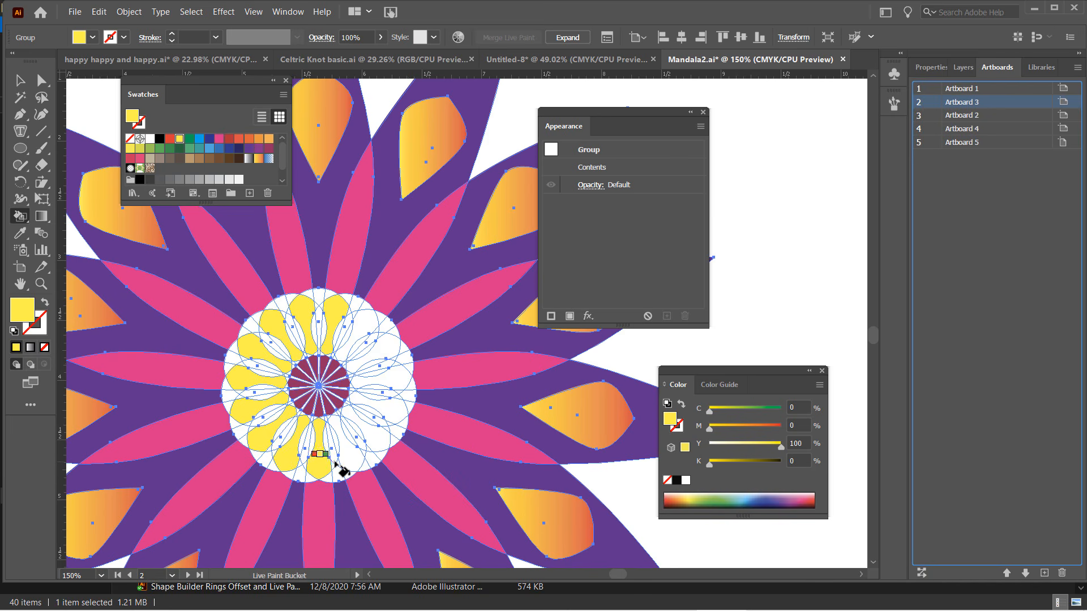
pyautogui.click(349, 456)
pyautogui.click(382, 433)
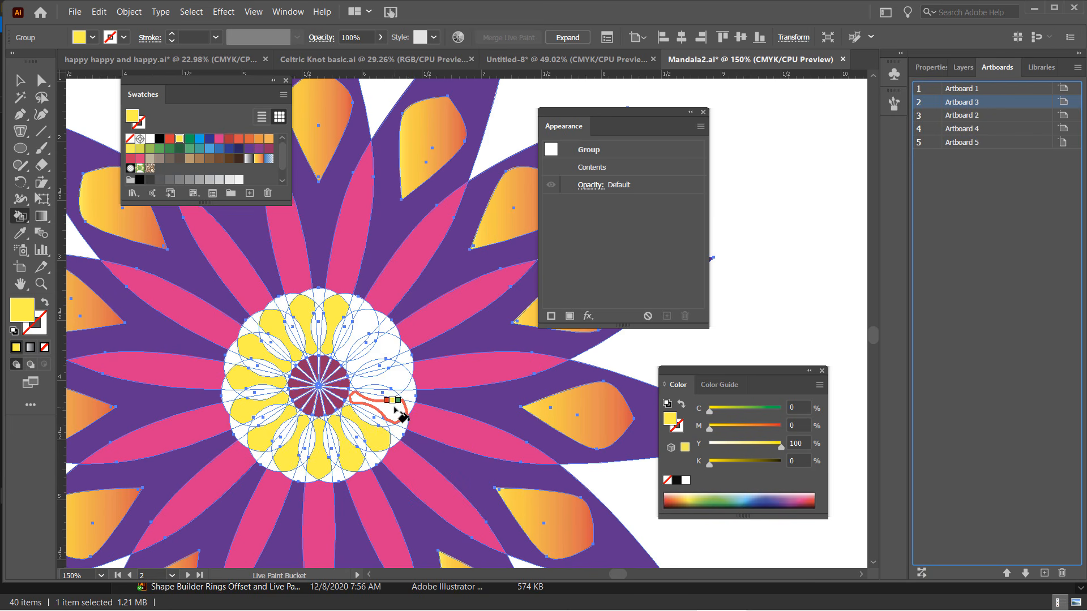
pyautogui.click(399, 407)
pyautogui.click(398, 376)
pyautogui.click(384, 344)
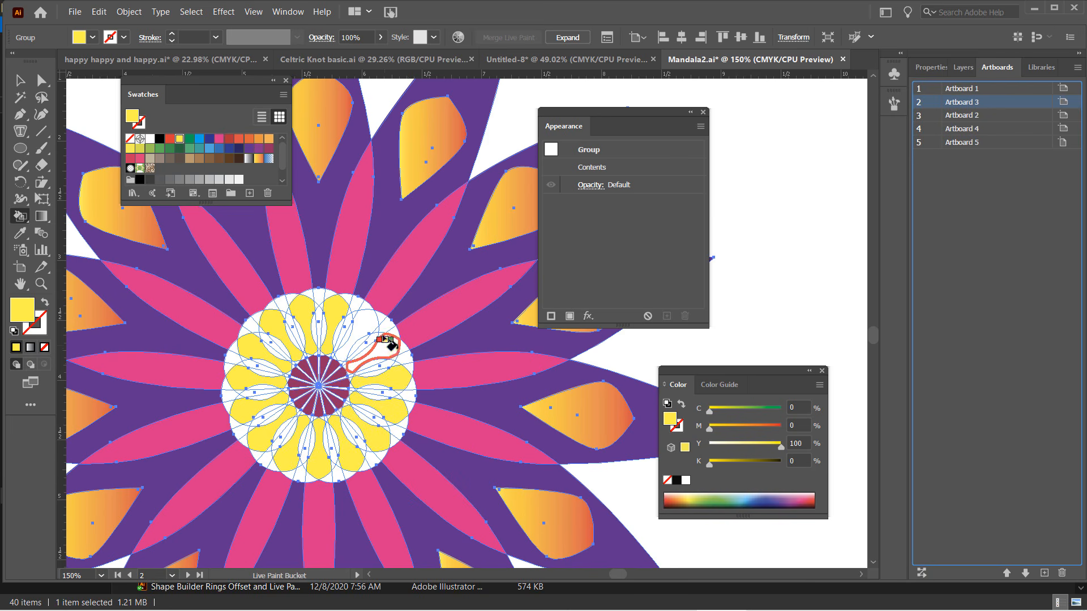
pyautogui.click(19, 80)
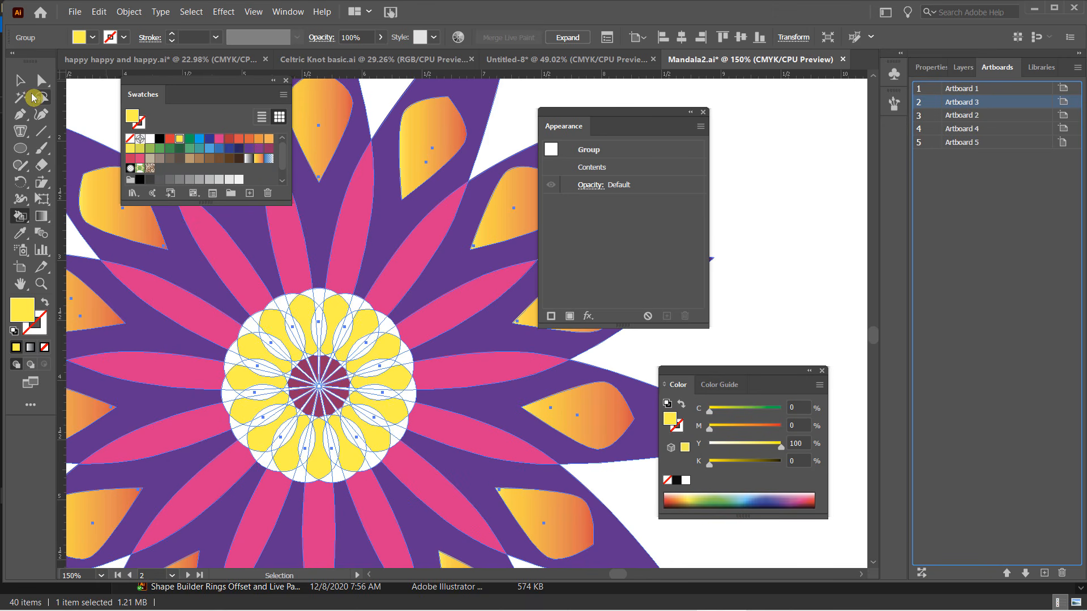
pyautogui.hotkey('ctrl', '-')
pyautogui.hotkey('ctrl', '-')
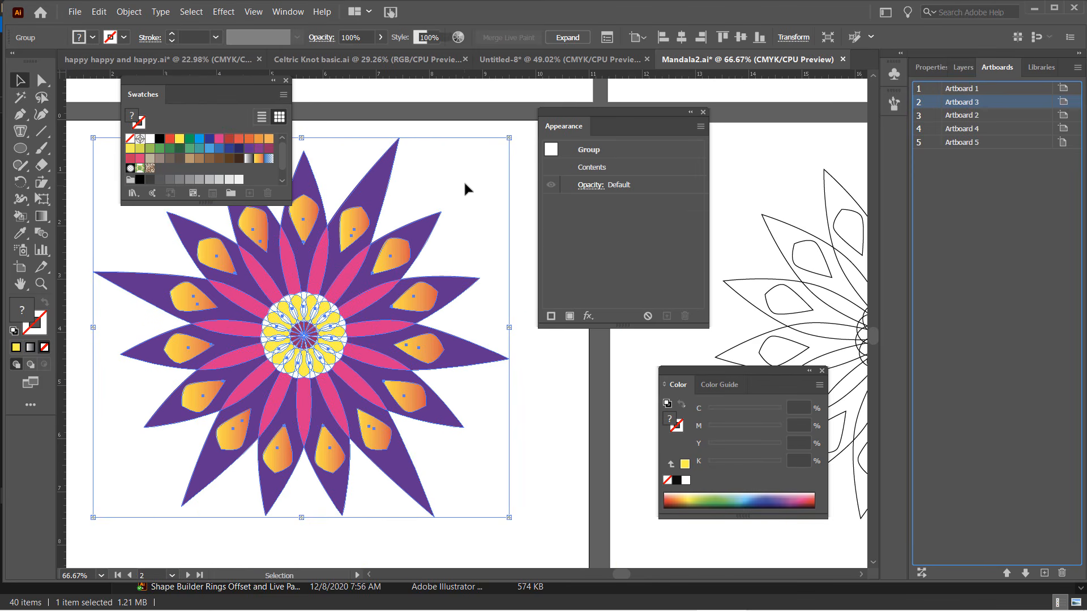
pyautogui.click(501, 322)
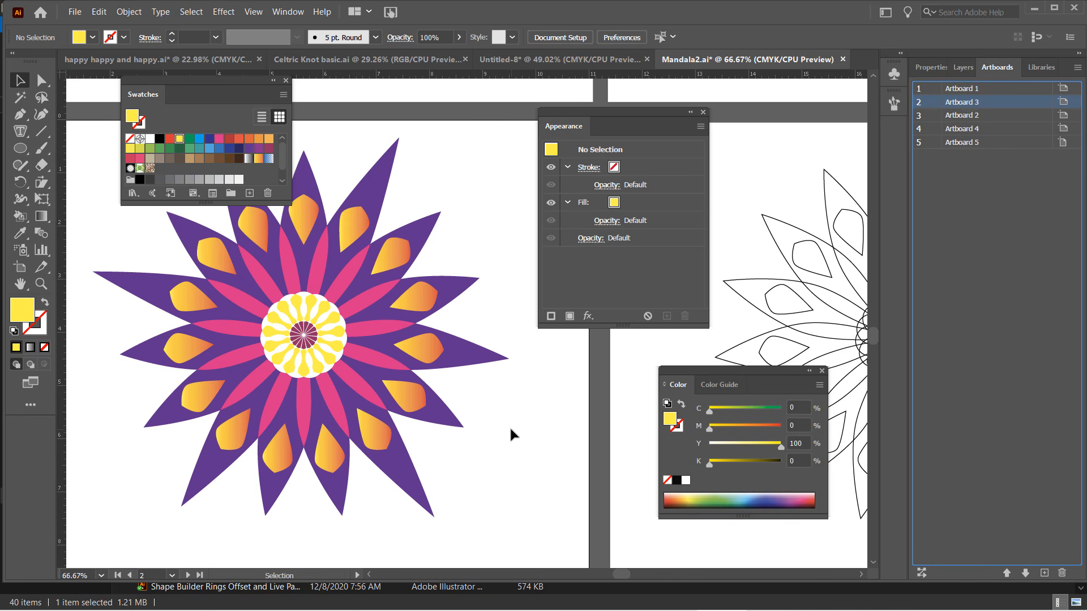
pyautogui.moveTo(468, 429); pyautogui.dragTo(487, 454)
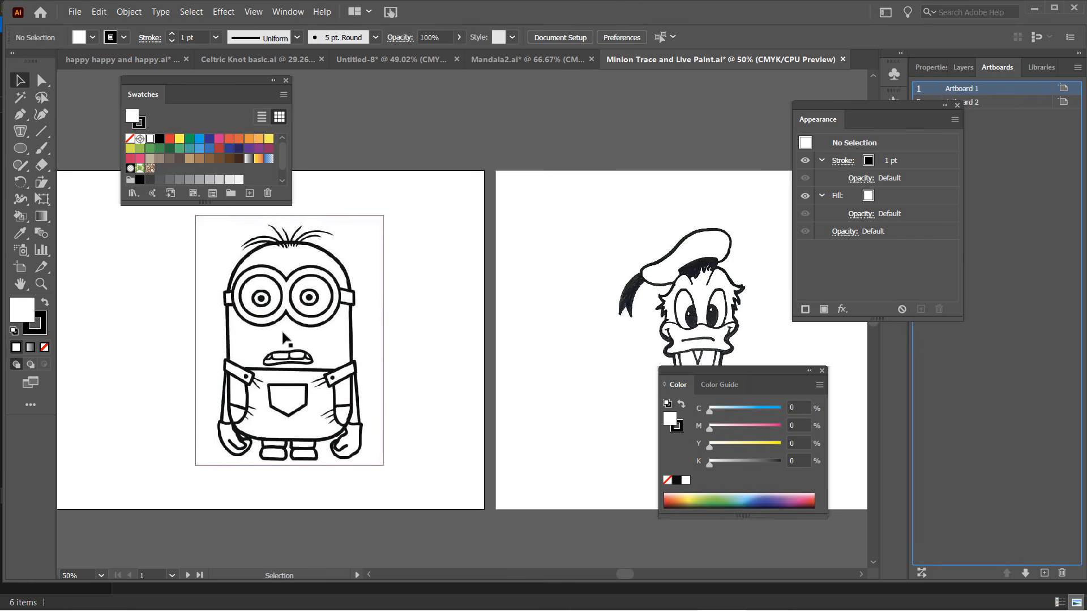
# Step: Show the Image Trace settings beside the minion drawing and select the linked minion image
pyautogui.click(284, 12)
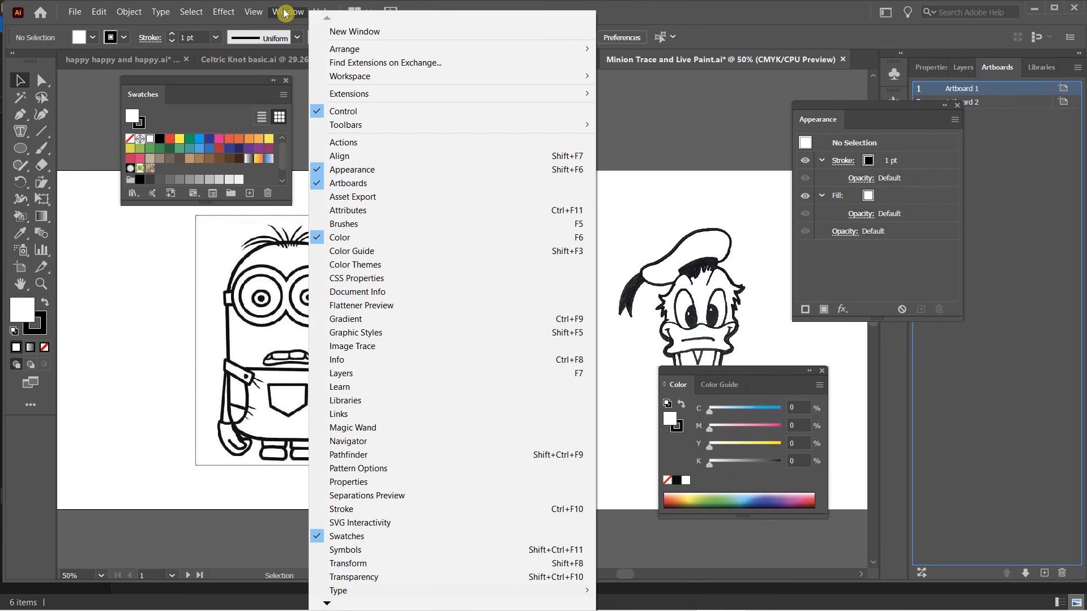
pyautogui.click(377, 349)
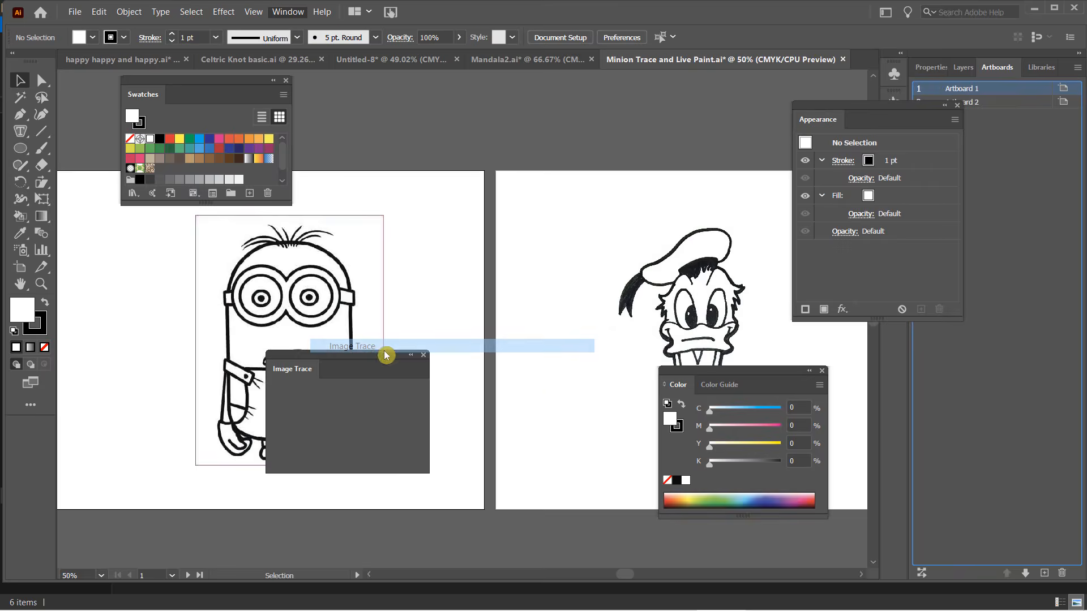
pyautogui.moveTo(355, 358)
pyautogui.mouseDown()
pyautogui.moveTo(540, 110)
pyautogui.moveTo(537, 86)
pyautogui.mouseUp()
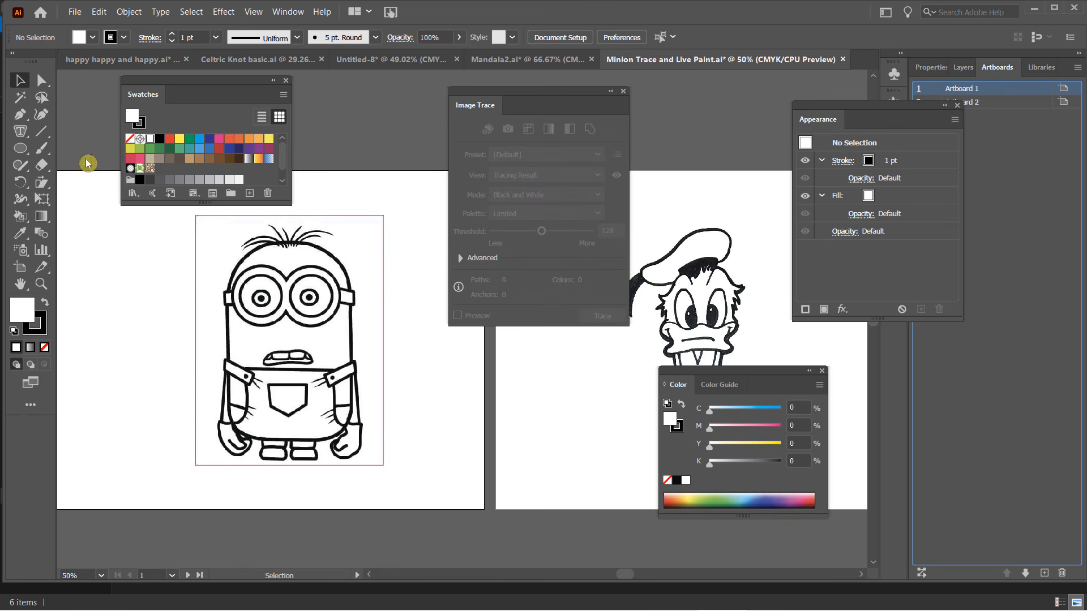
pyautogui.click(237, 301)
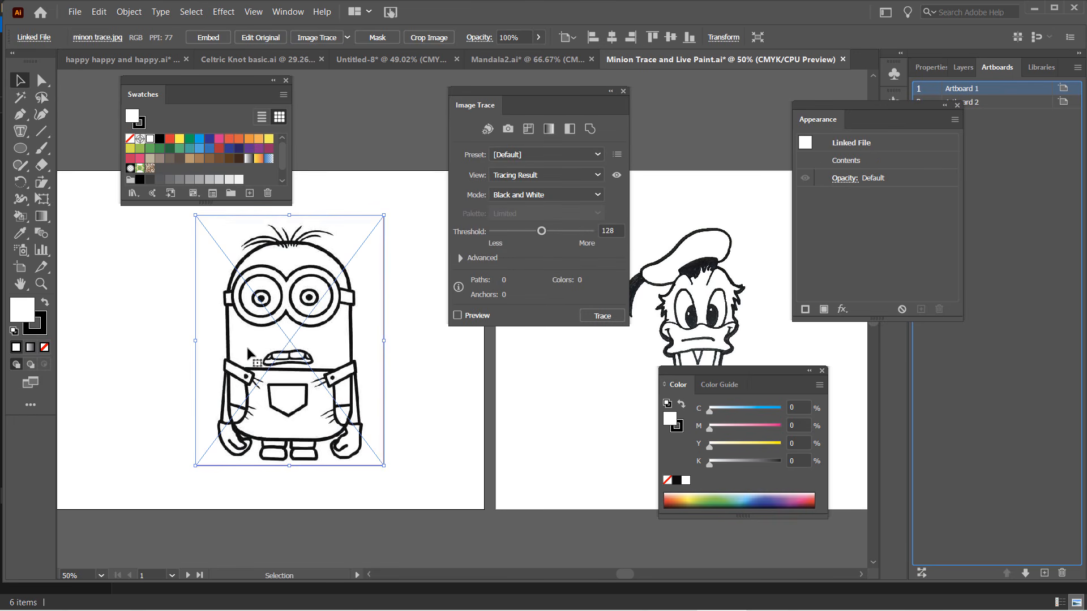
pyautogui.moveTo(494, 92); pyautogui.dragTo(445, 89)
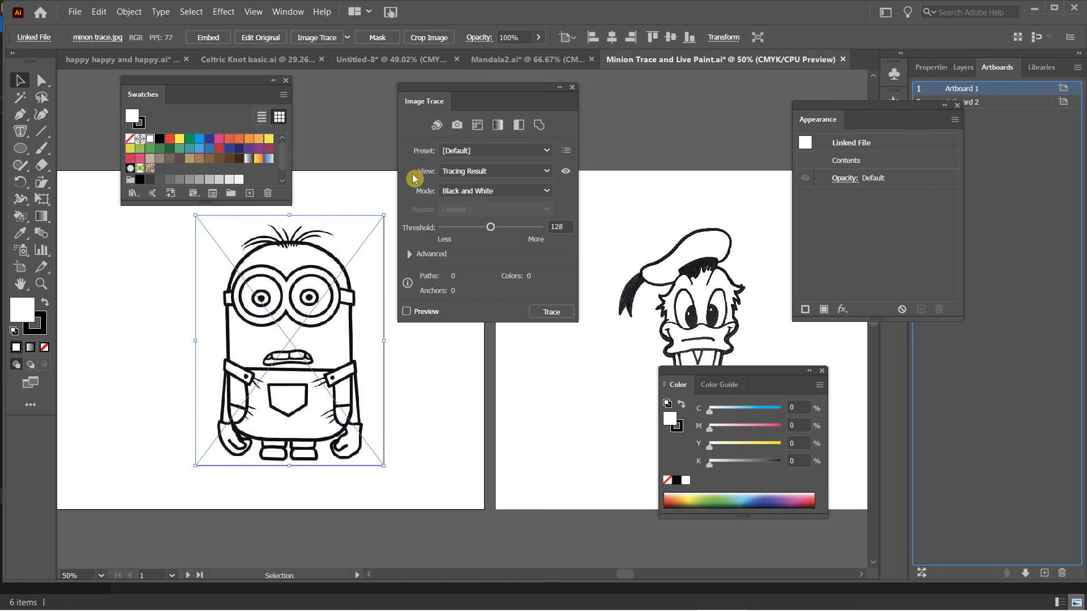
# Step: Trace the minion image with the preview on, using the 3 Colors preset
pyautogui.click(547, 154)
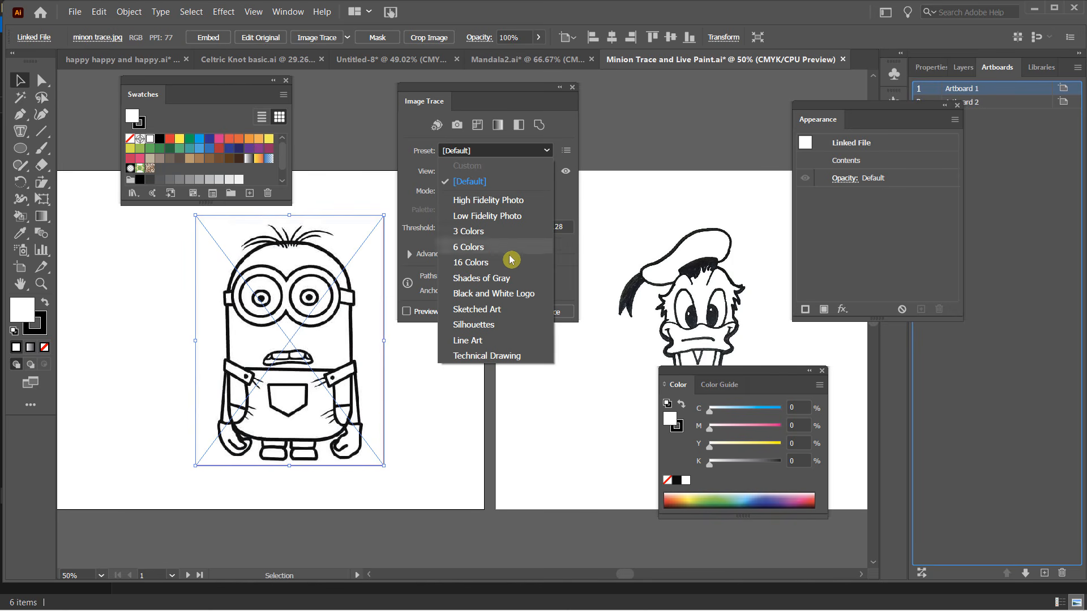
pyautogui.click(413, 129)
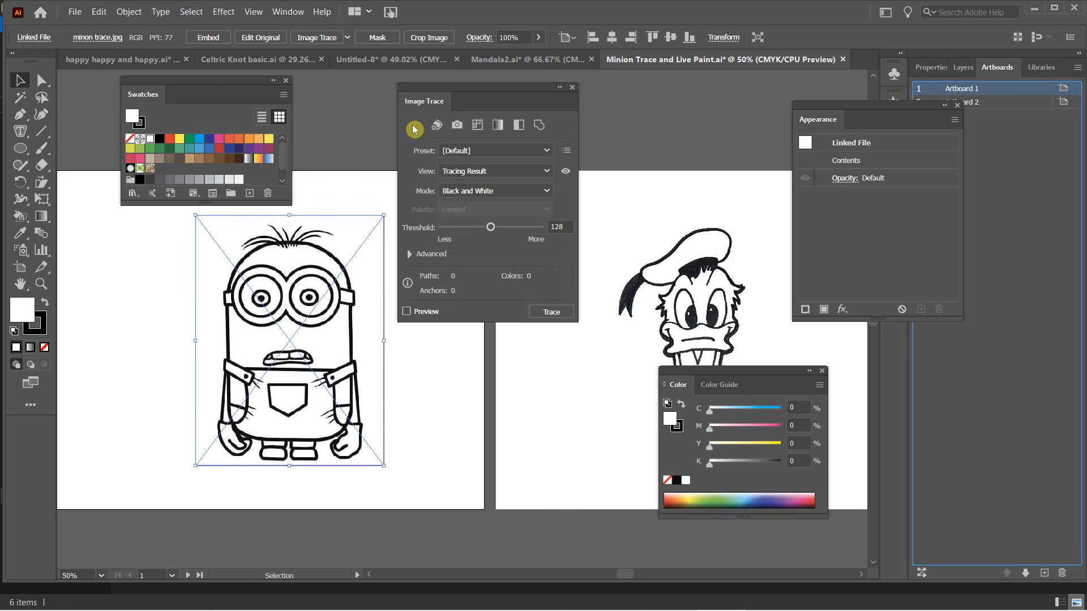
pyautogui.click(406, 311)
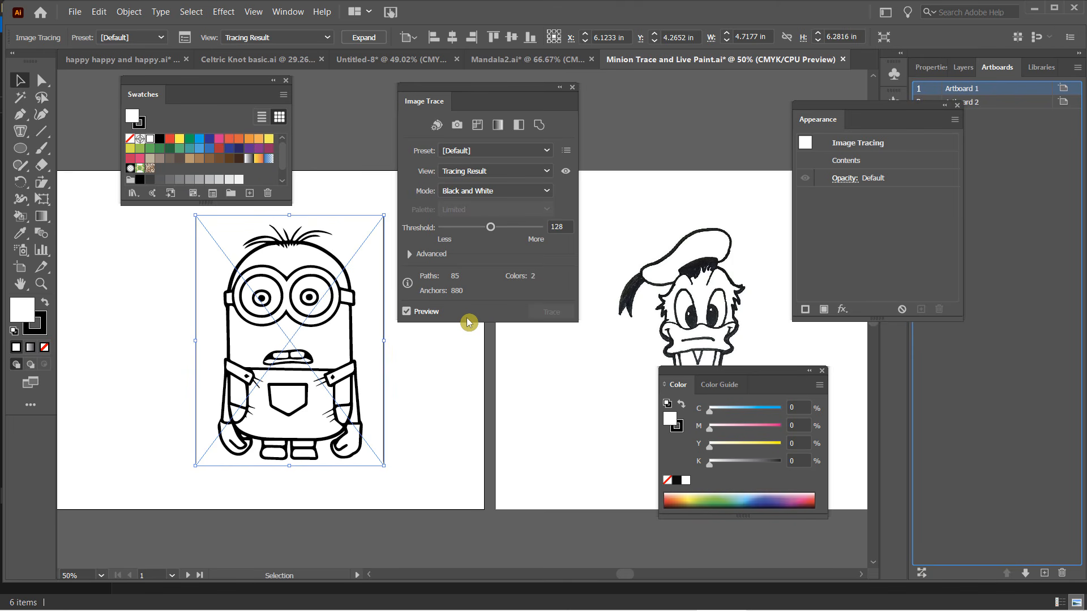
pyautogui.click(541, 153)
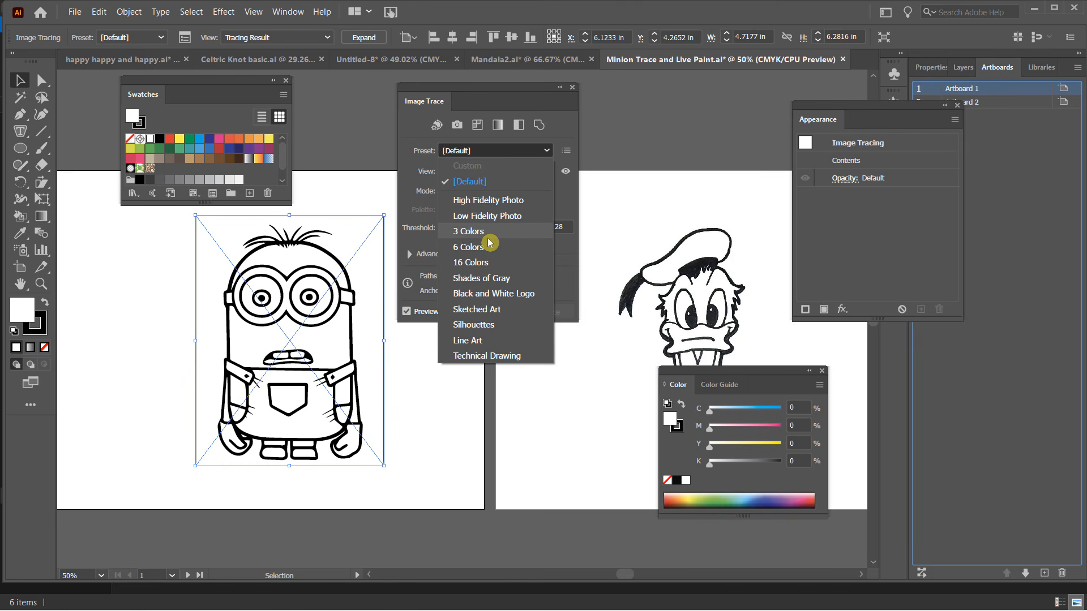
pyautogui.click(505, 232)
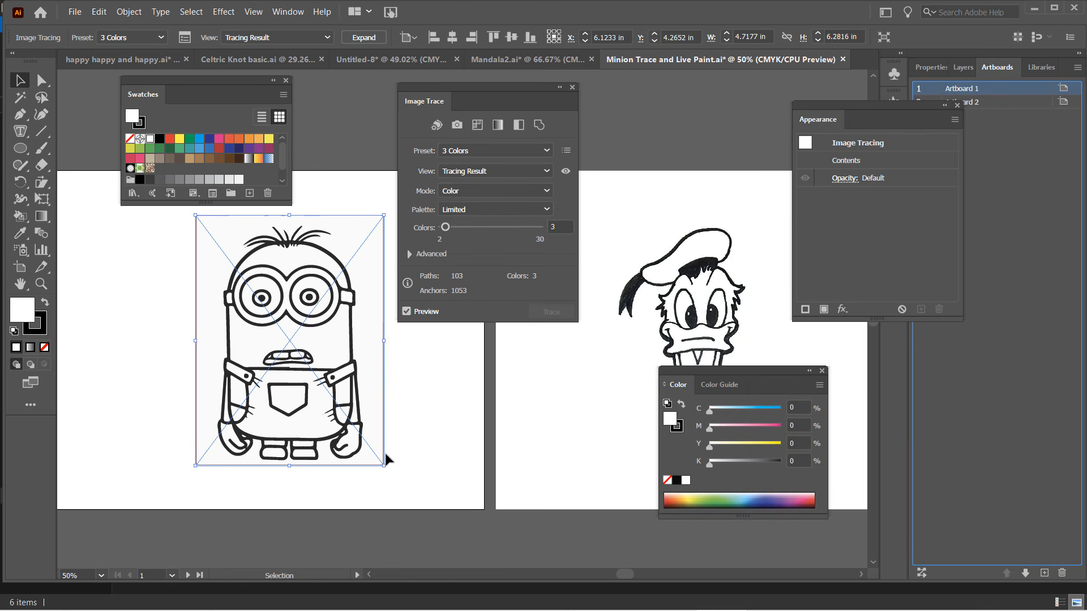
# Step: Expand the minion tracing into editable paths, display its anchor points and deselect it
pyautogui.click(362, 38)
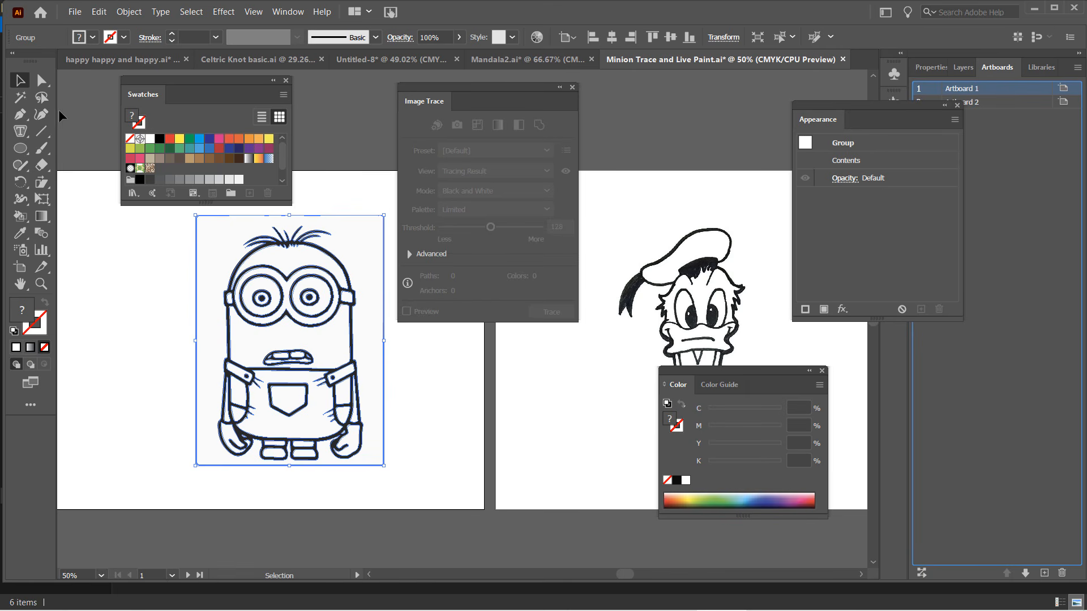
pyautogui.click(43, 82)
pyautogui.click(41, 81)
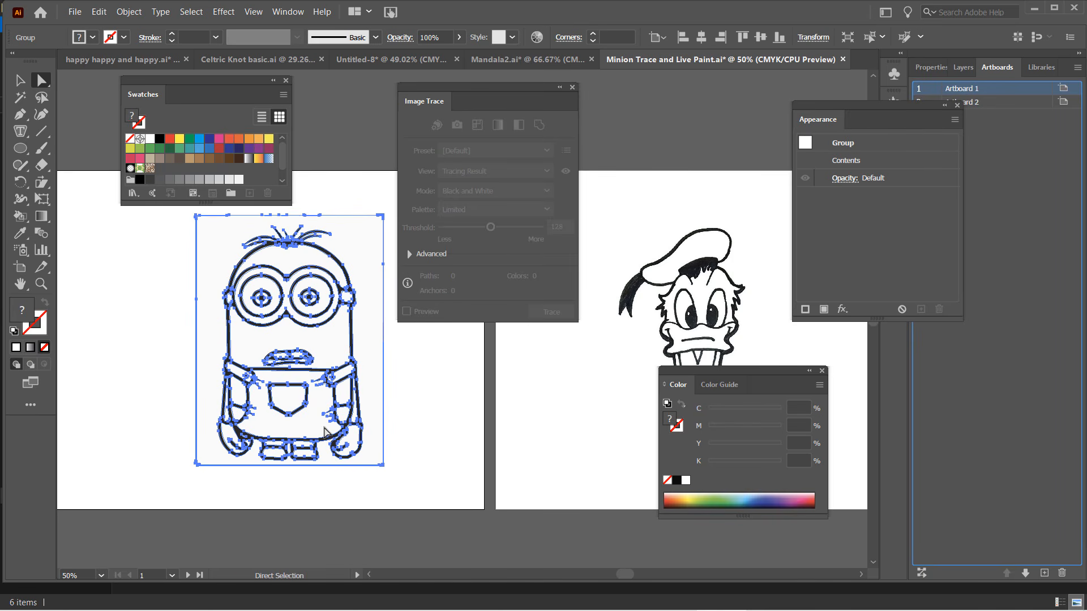
pyautogui.click(532, 410)
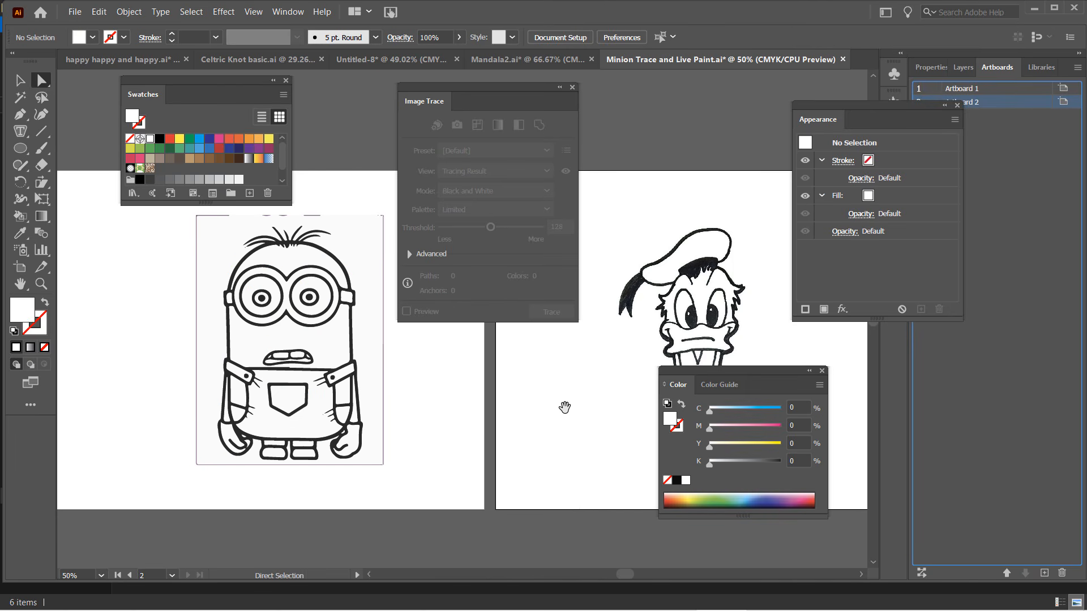
# Step: Trace the Donald Duck drawing on Artboard 2 with the 3 Colors preset and expand it into paths
pyautogui.moveTo(565, 407); pyautogui.dragTo(179, 435)
pyautogui.click(19, 79)
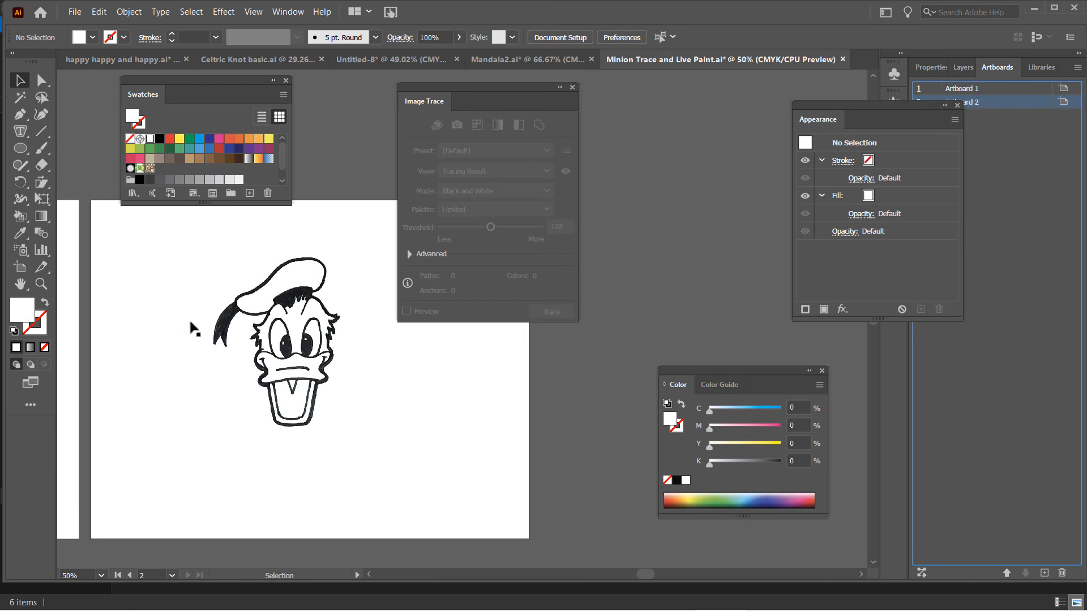
pyautogui.click(278, 340)
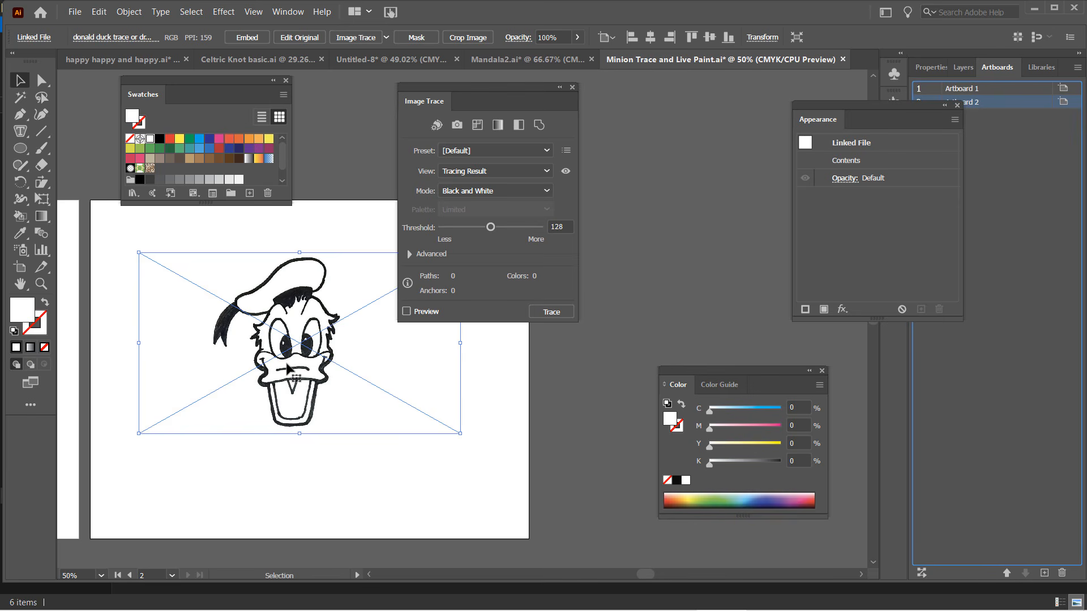
pyautogui.click(477, 151)
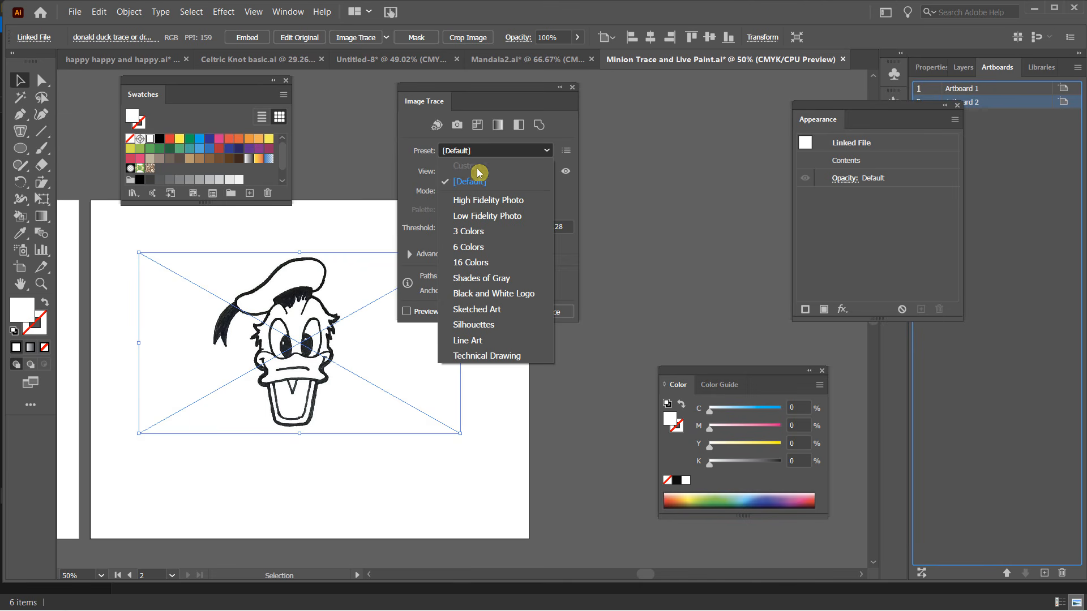
pyautogui.click(485, 233)
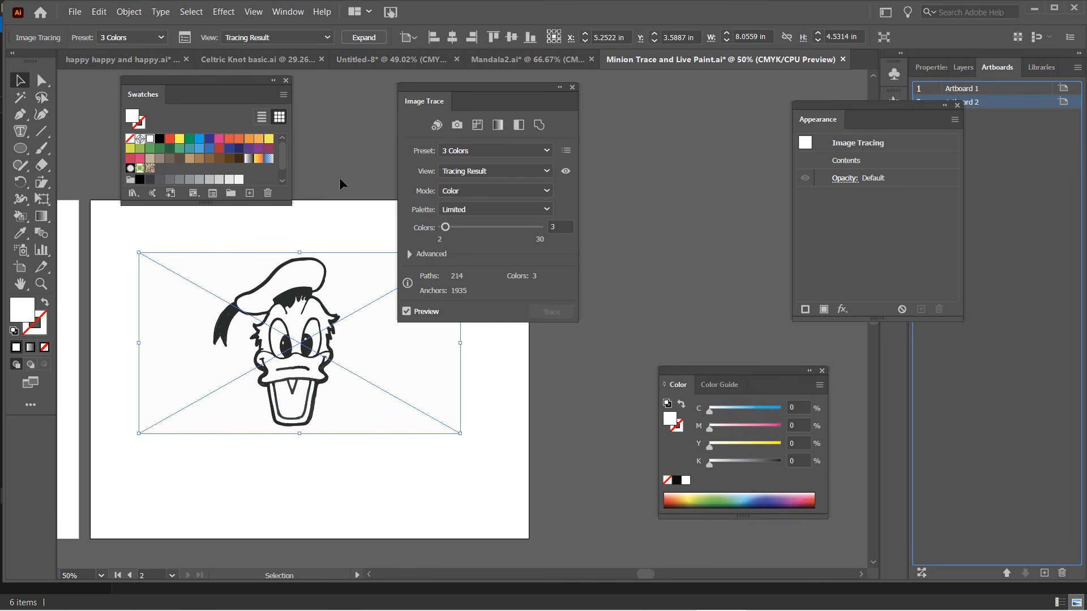
pyautogui.click(363, 37)
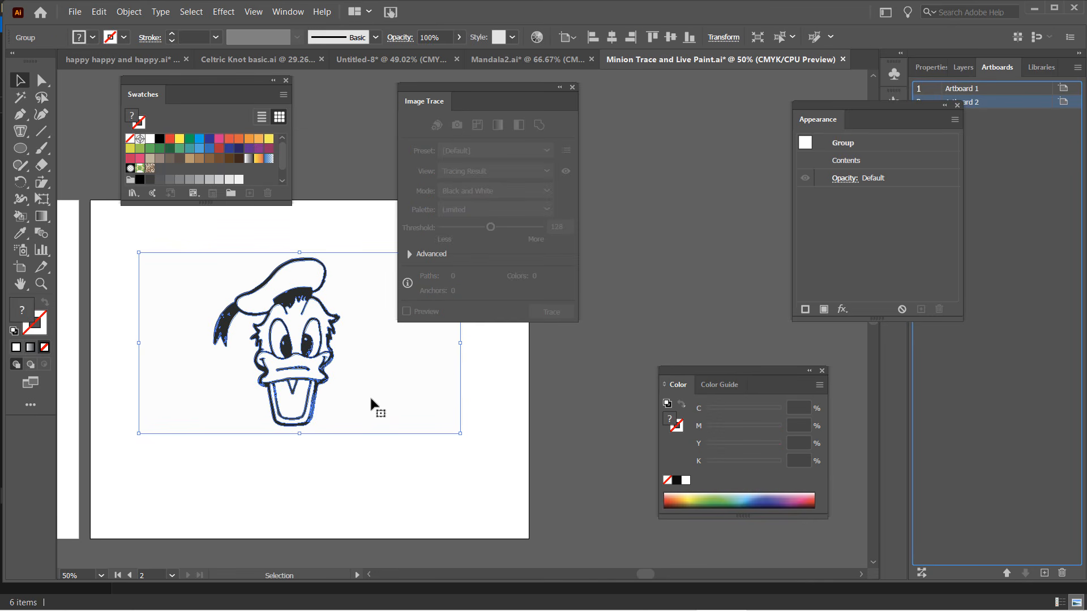
# Step: Examine the anchor points of the expanded duck tracing up close, especially around the beak
pyautogui.click(42, 82)
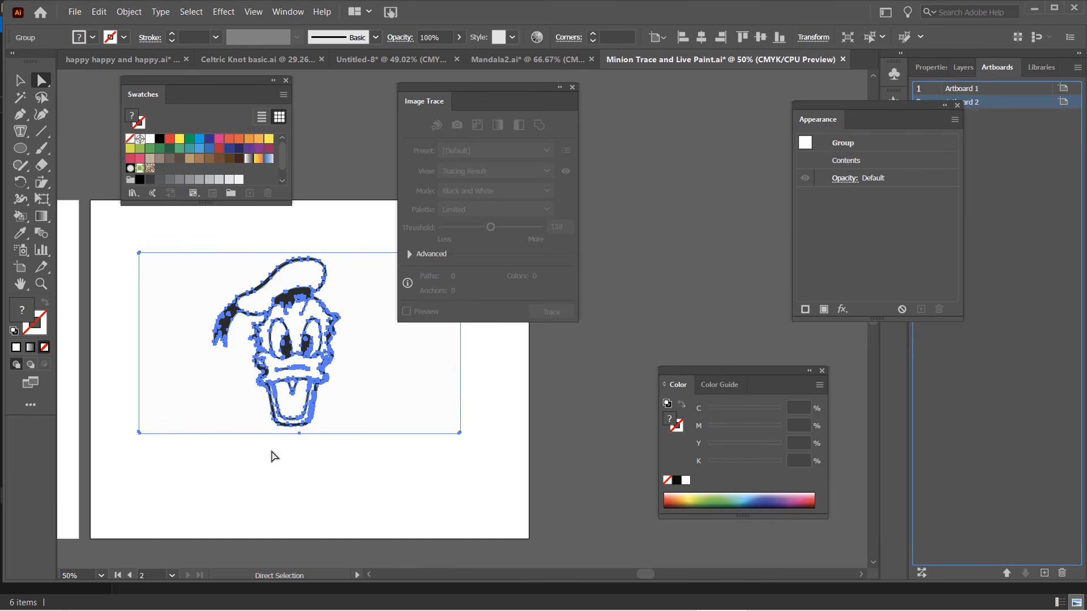
pyautogui.scroll(3, 289, 424)
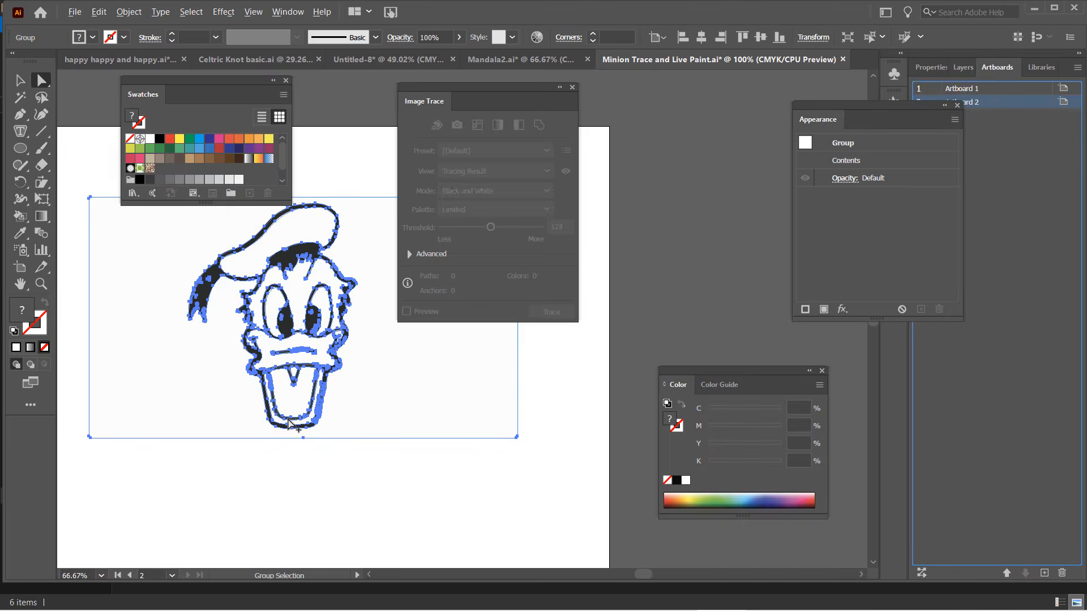
pyautogui.scroll(2, 289, 425)
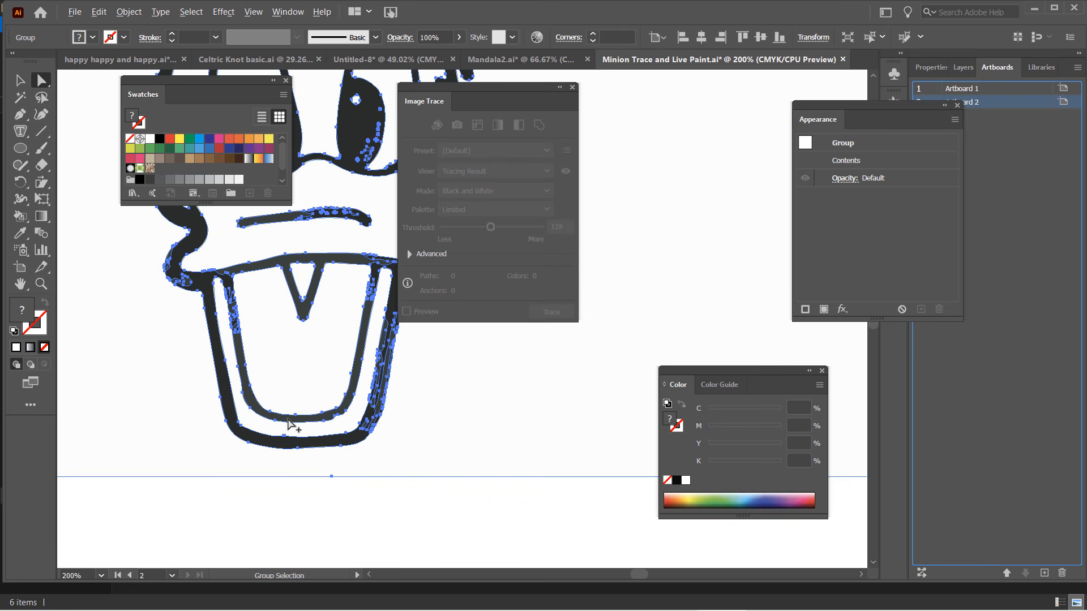
pyautogui.scroll(1, 290, 423)
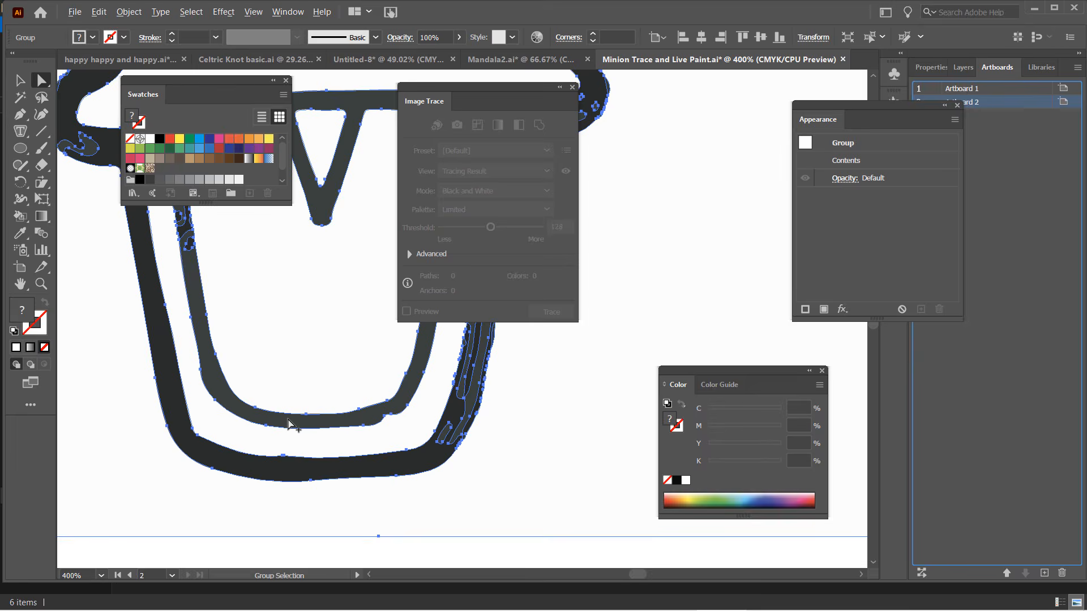
pyautogui.scroll(-3, 290, 424)
pyautogui.scroll(-1, 290, 423)
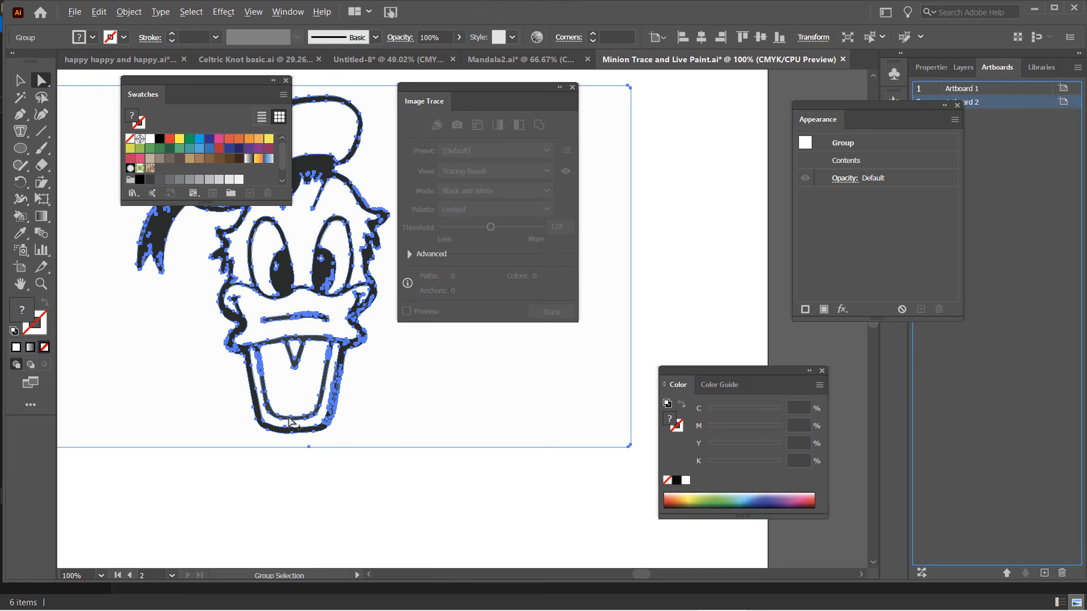
pyautogui.scroll(-2, 290, 424)
pyautogui.scroll(2, 290, 423)
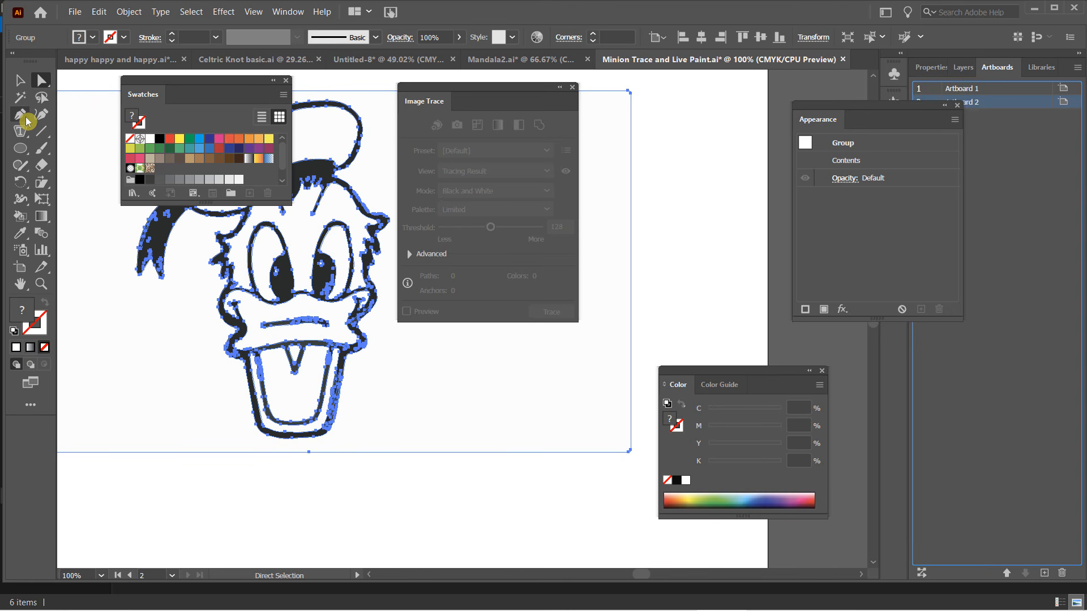
pyautogui.click(23, 114)
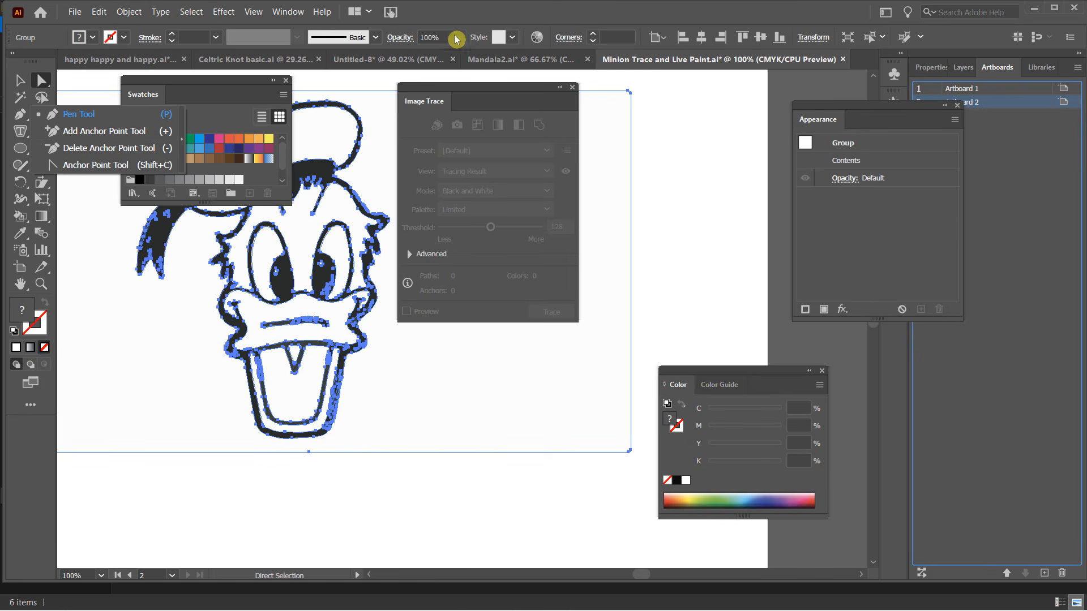
pyautogui.click(160, 401)
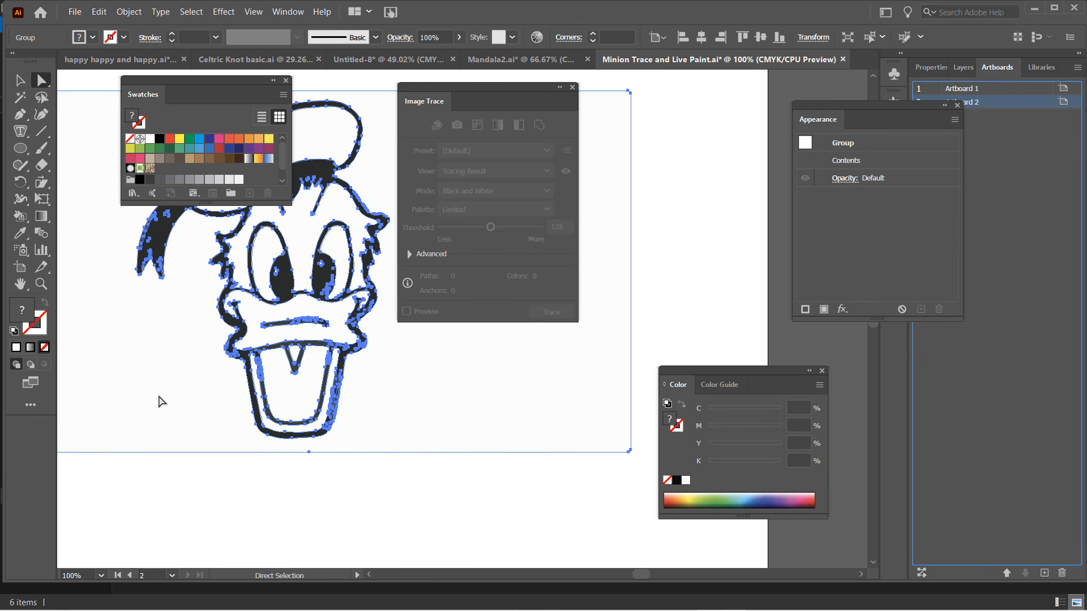
# Step: Return to the expanded minion and directly select its background, goggle and black outline paths to examine how the tracing is built
pyautogui.press('space')
pyautogui.moveTo(198, 405); pyautogui.dragTo(957, 429)
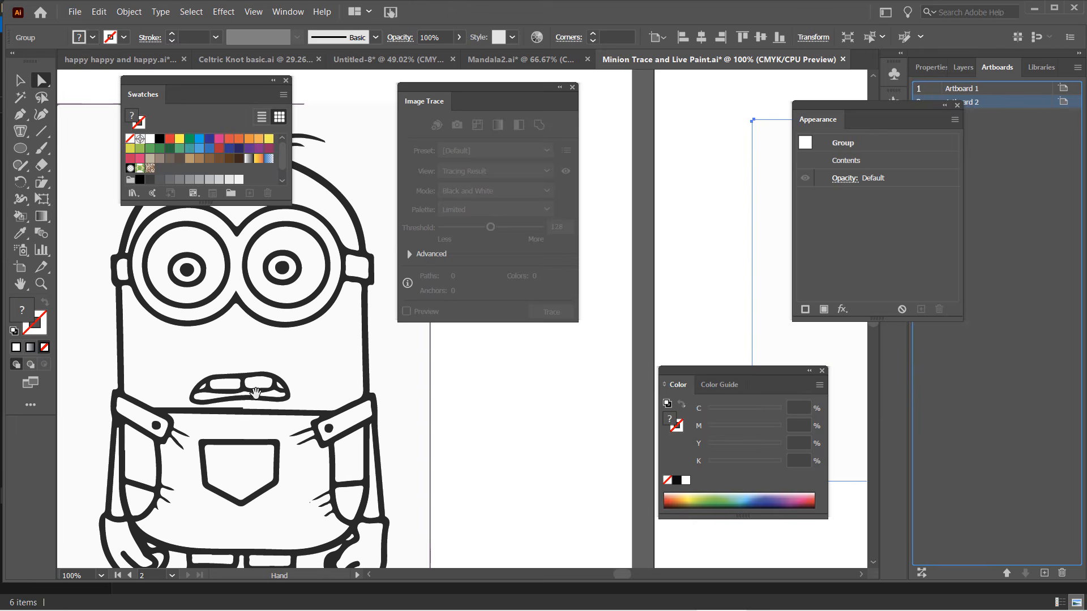
pyautogui.moveTo(231, 365); pyautogui.dragTo(300, 328)
pyautogui.scroll(-1, 284, 352)
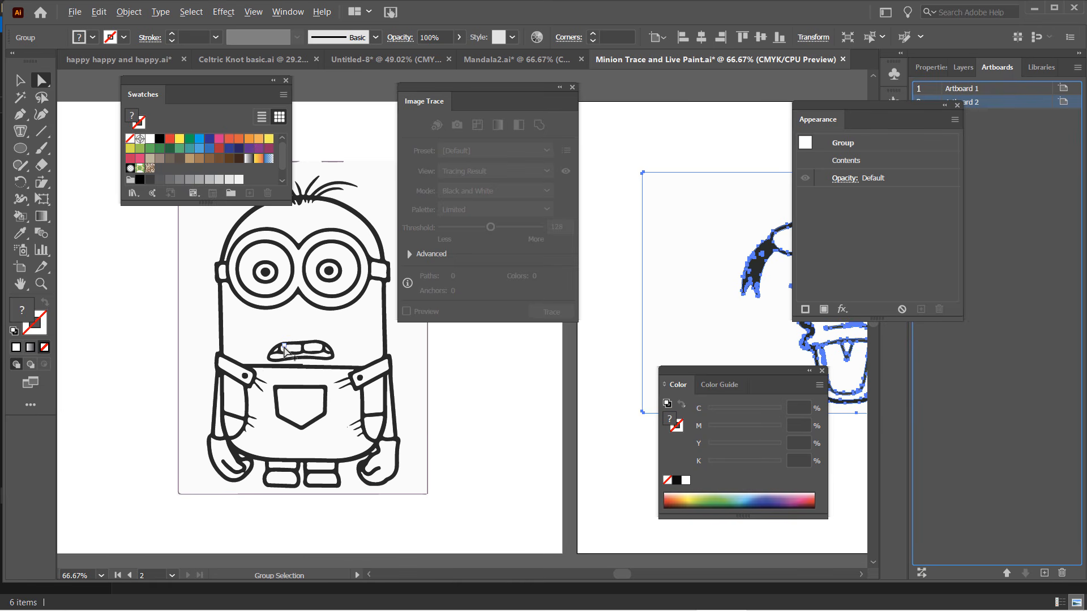
pyautogui.press('space')
pyautogui.moveTo(266, 365); pyautogui.dragTo(225, 394)
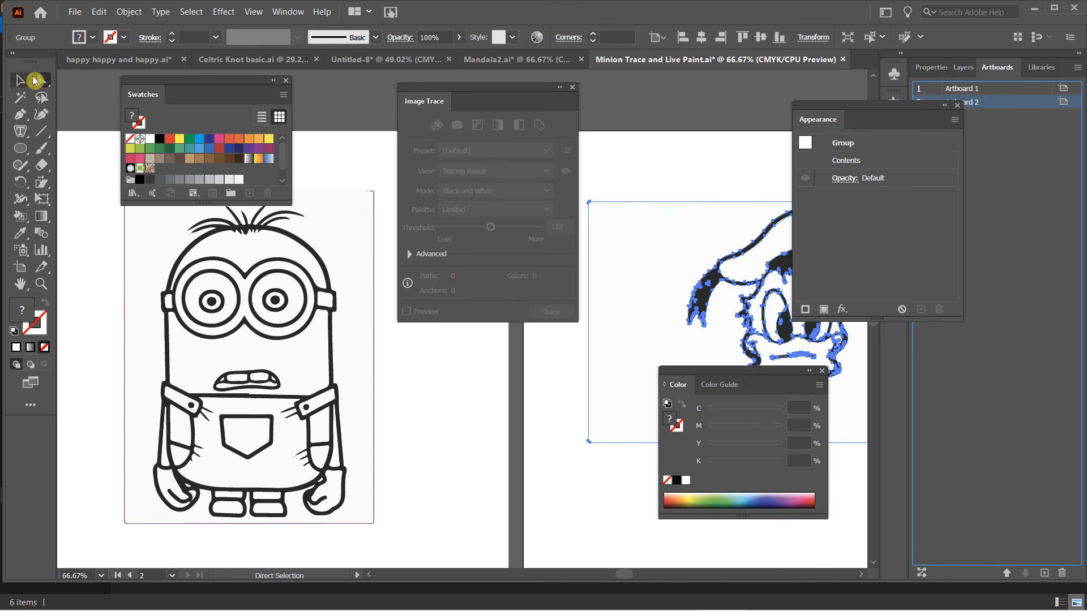
pyautogui.click(138, 287)
pyautogui.click(163, 331)
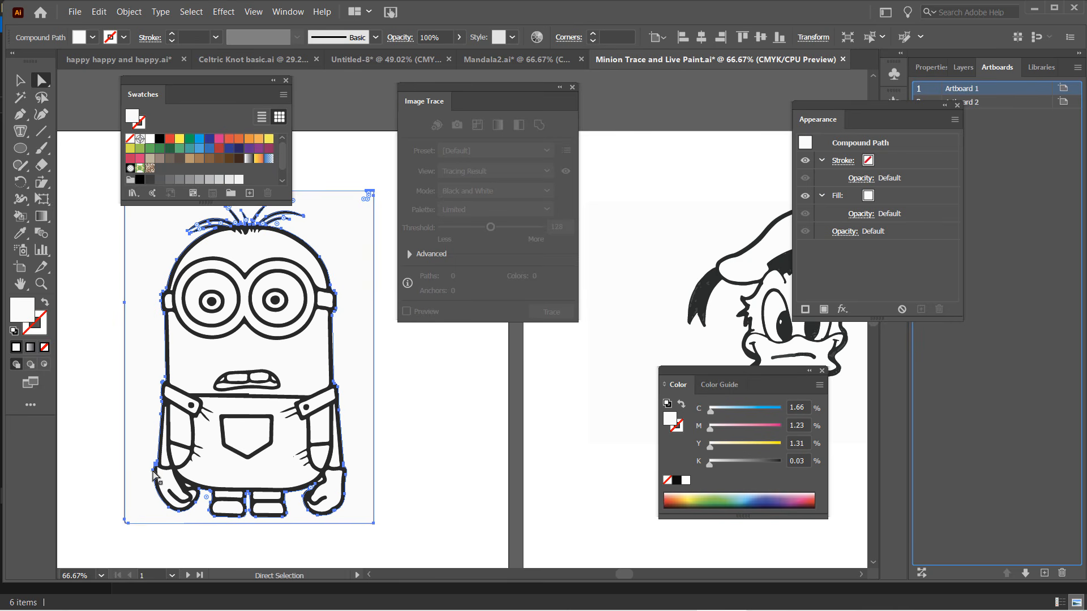
pyautogui.click(215, 304)
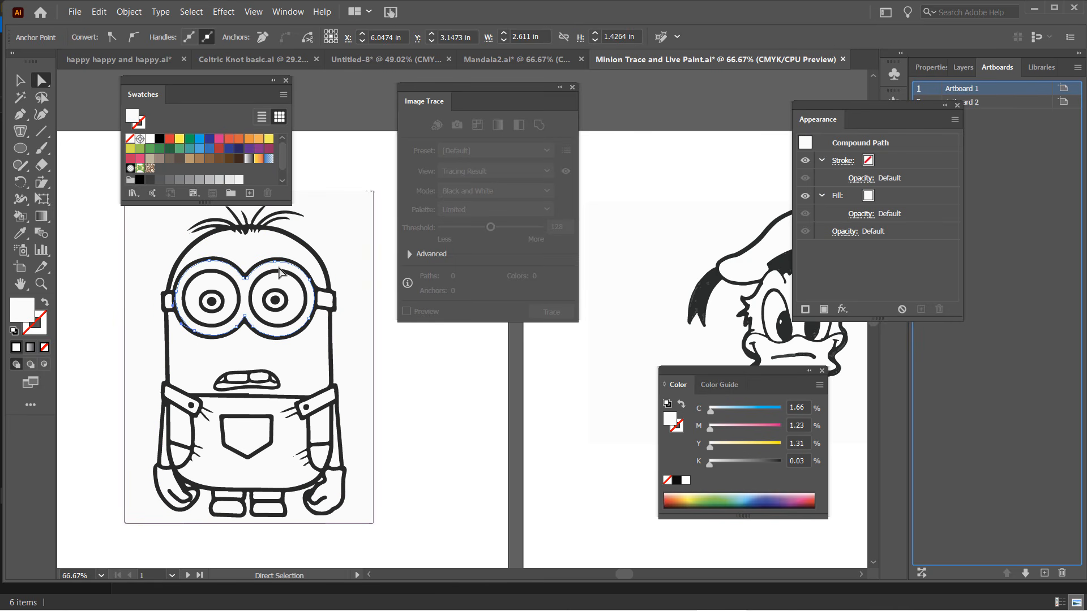
pyautogui.click(194, 438)
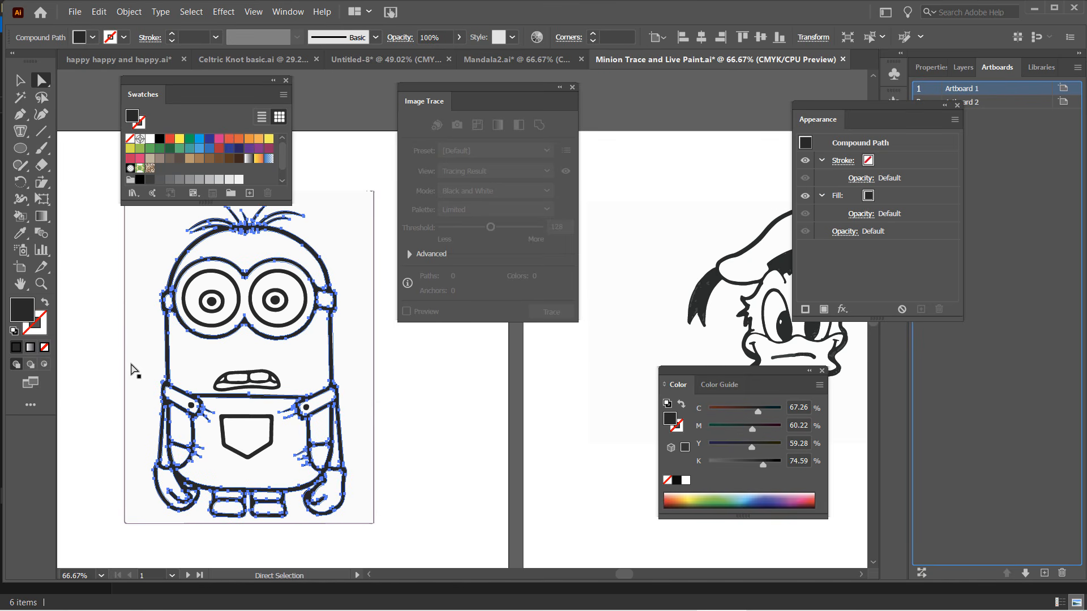
# Step: Select the pale background around the minion with the Group Selection tool and delete it
pyautogui.scroll(5, 133, 369)
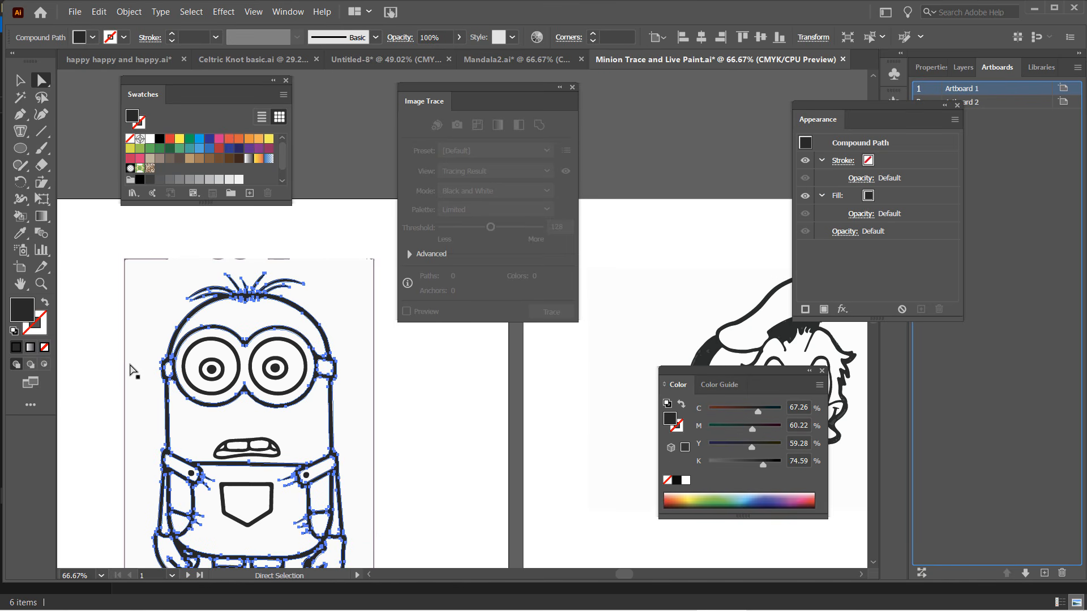
pyautogui.scroll(-1, 133, 370)
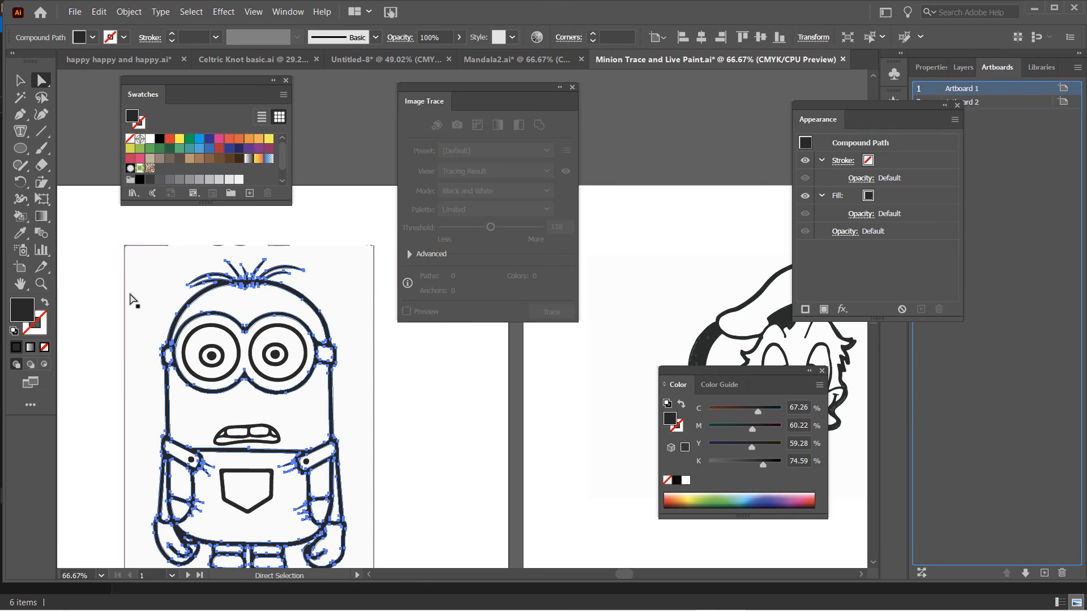
pyautogui.click(43, 86)
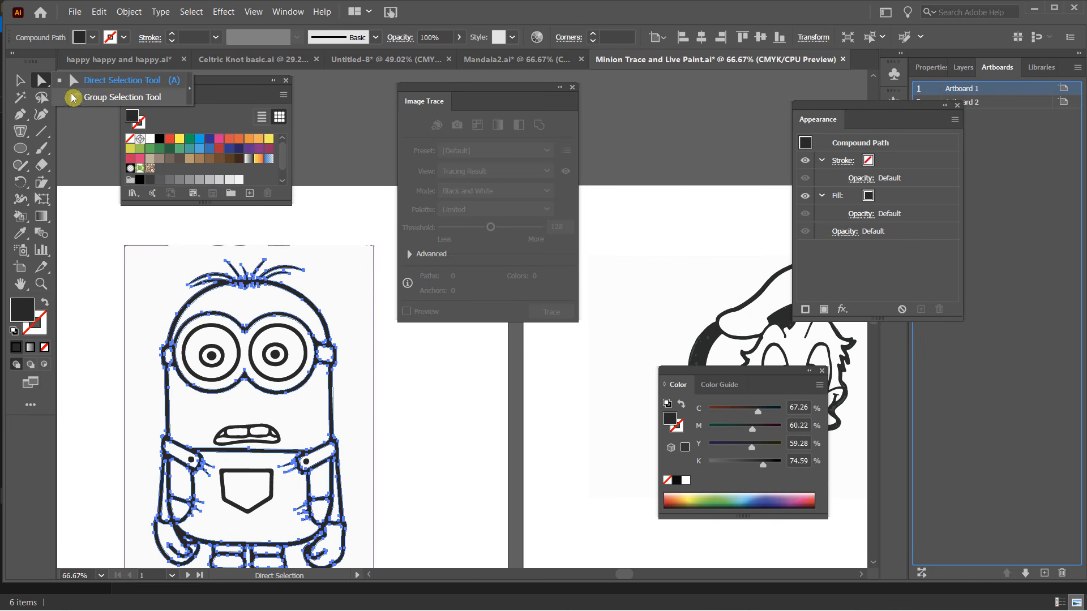
pyautogui.click(77, 97)
pyautogui.click(146, 284)
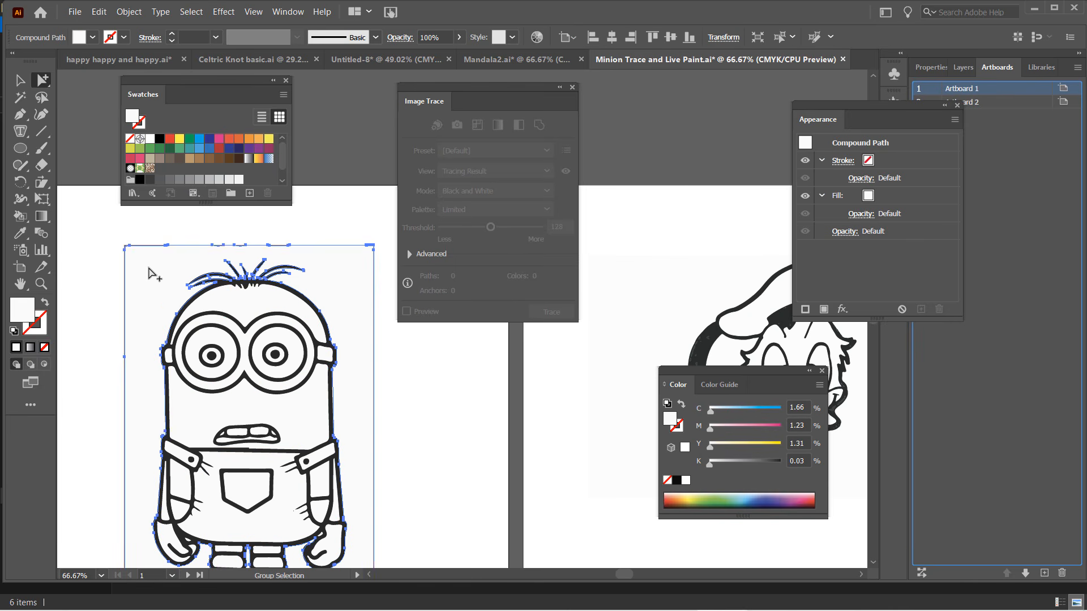
pyautogui.scroll(-3, 355, 298)
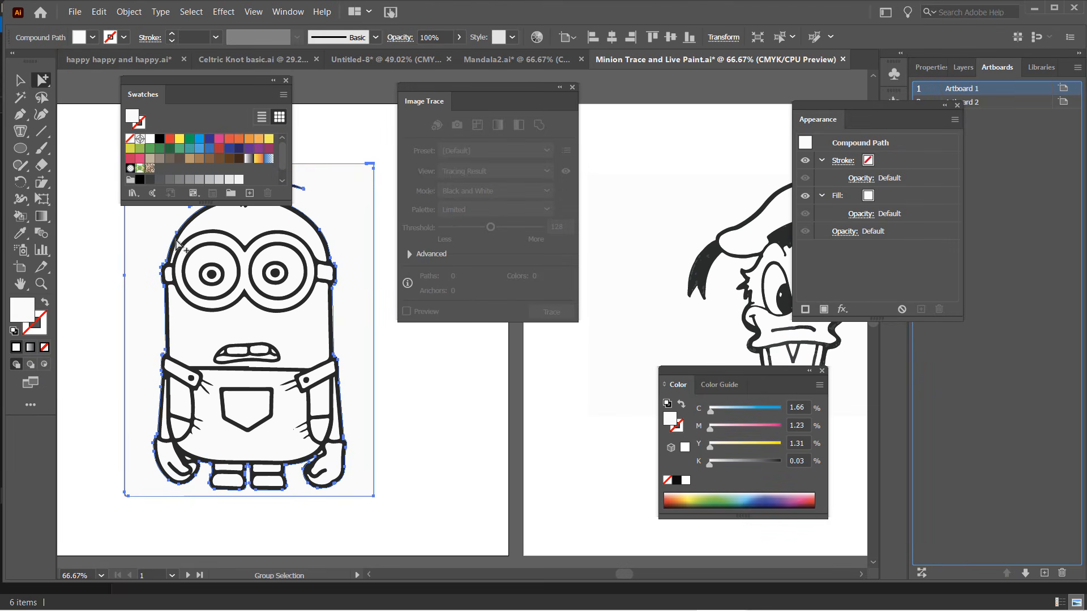
pyautogui.scroll(3, 62, 385)
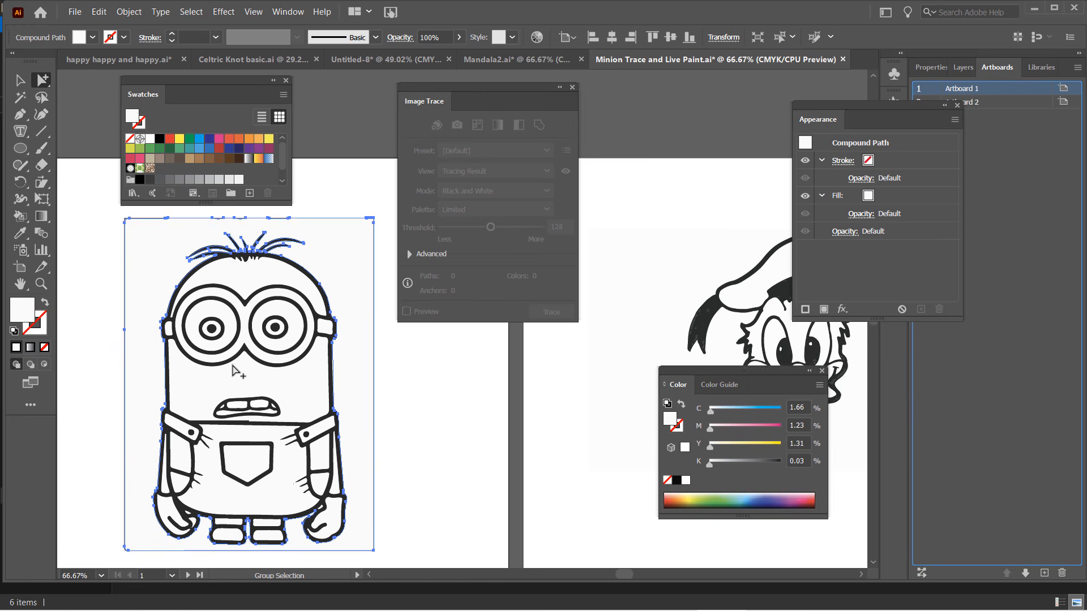
pyautogui.click(74, 370)
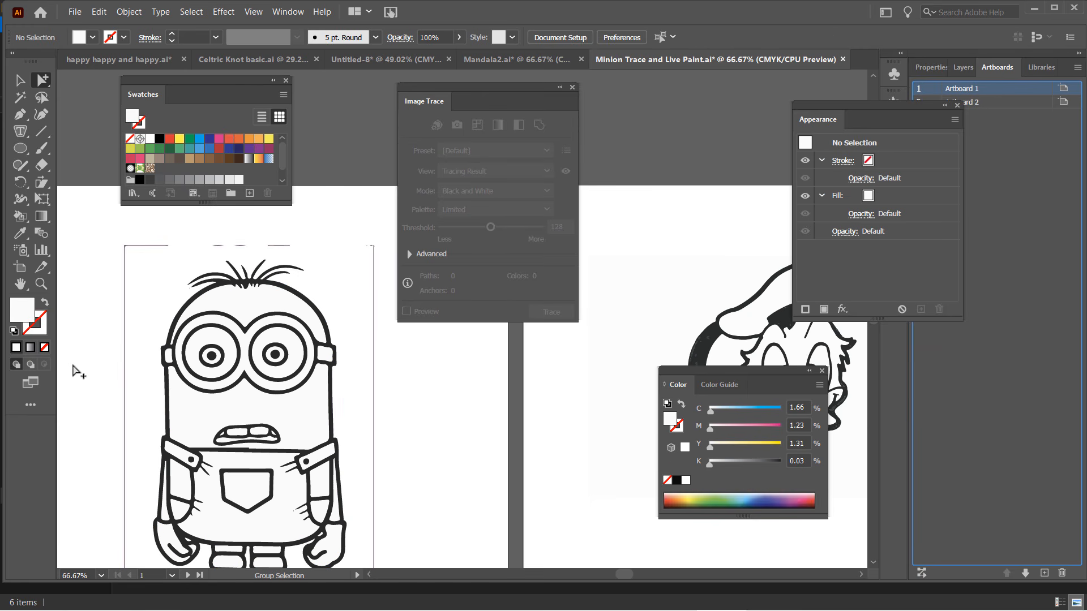
# Step: Delete the leftover border slivers along both sides of the minion and above its hair, moving the Swatches panel clear of the artwork
pyautogui.moveTo(101, 236); pyautogui.dragTo(122, 508)
pyautogui.press('Delete')
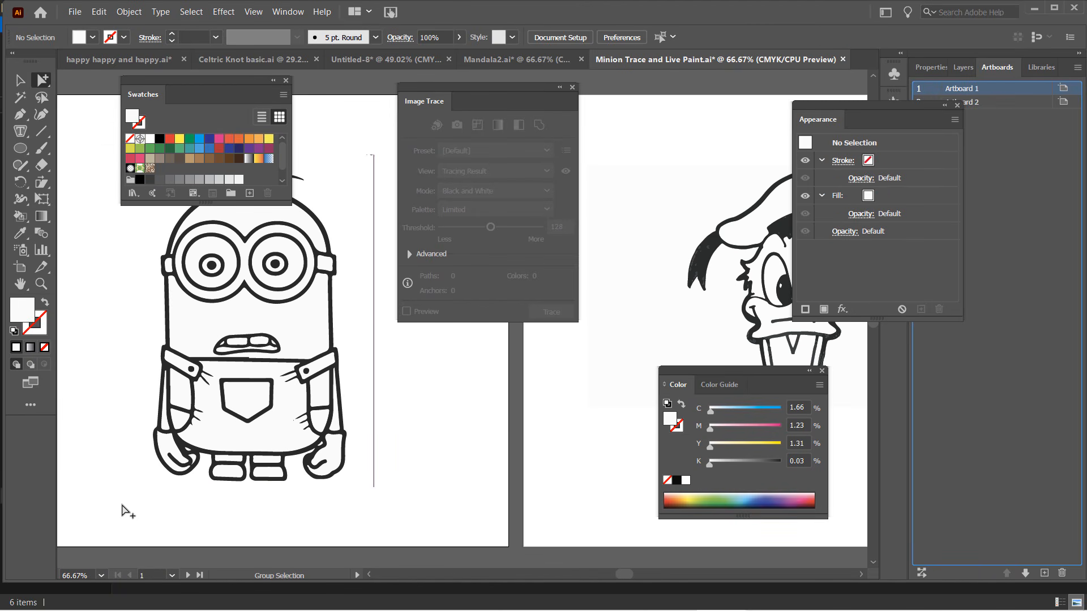
pyautogui.moveTo(366, 143); pyautogui.dragTo(383, 505)
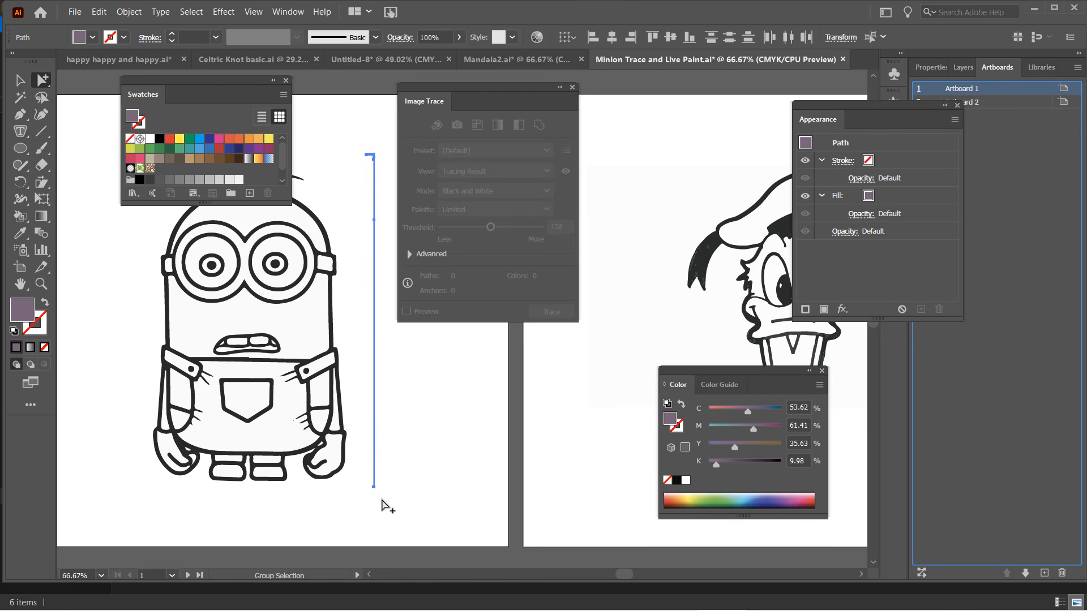
pyautogui.press('Delete')
pyautogui.moveTo(209, 114)
pyautogui.mouseDown()
pyautogui.moveTo(201, 84)
pyautogui.moveTo(579, 244)
pyautogui.mouseUp()
pyautogui.moveTo(190, 140); pyautogui.dragTo(321, 168)
pyautogui.press('Delete')
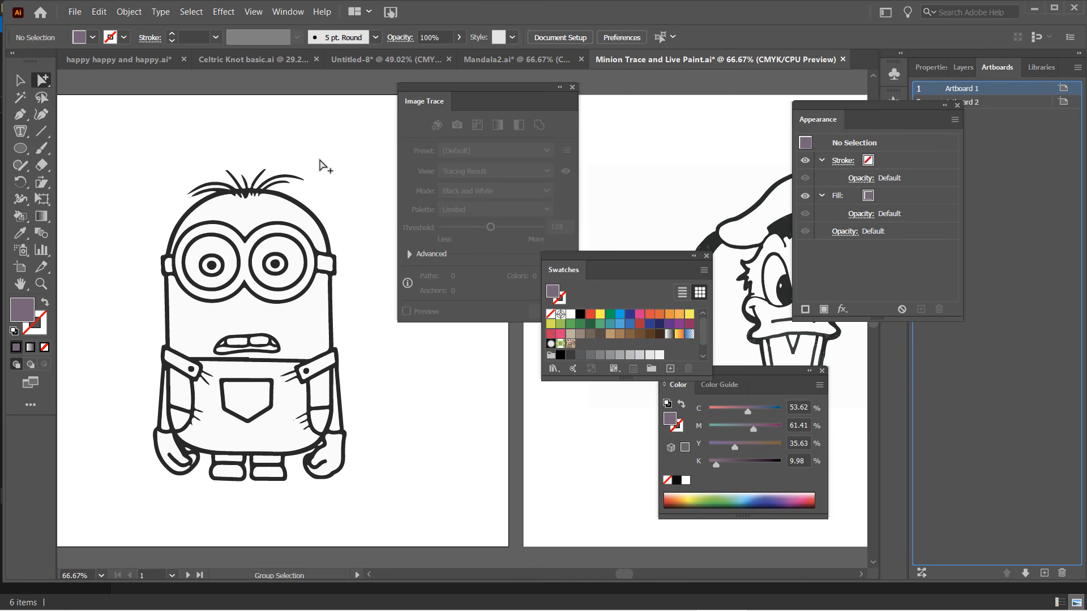
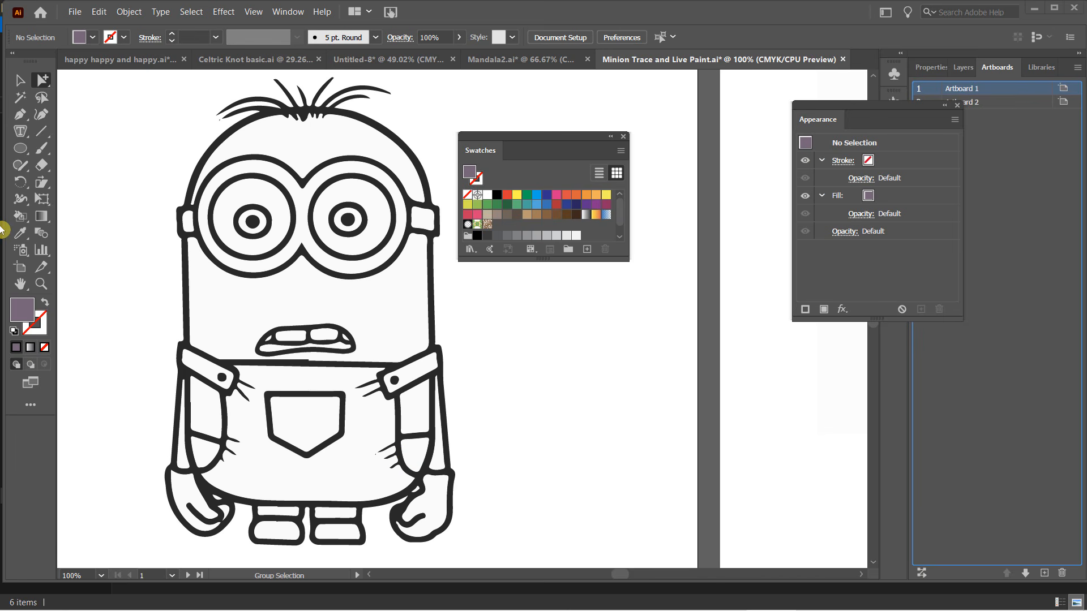
# Step: Select the whole minion drawing and make it a Live Paint group
pyautogui.click(20, 80)
pyautogui.moveTo(117, 82); pyautogui.dragTo(491, 566)
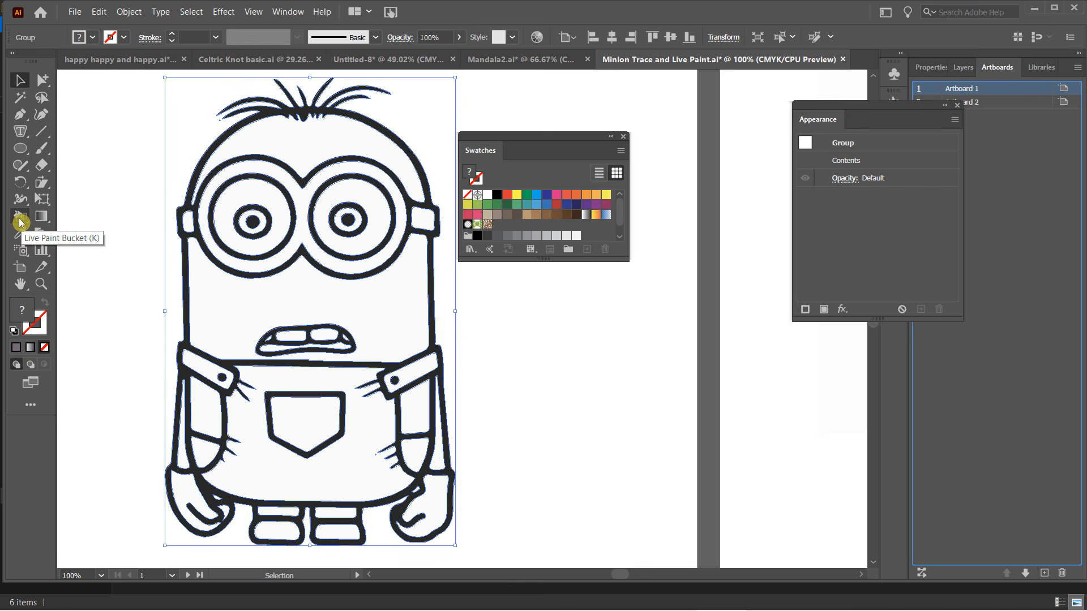
pyautogui.click(128, 13)
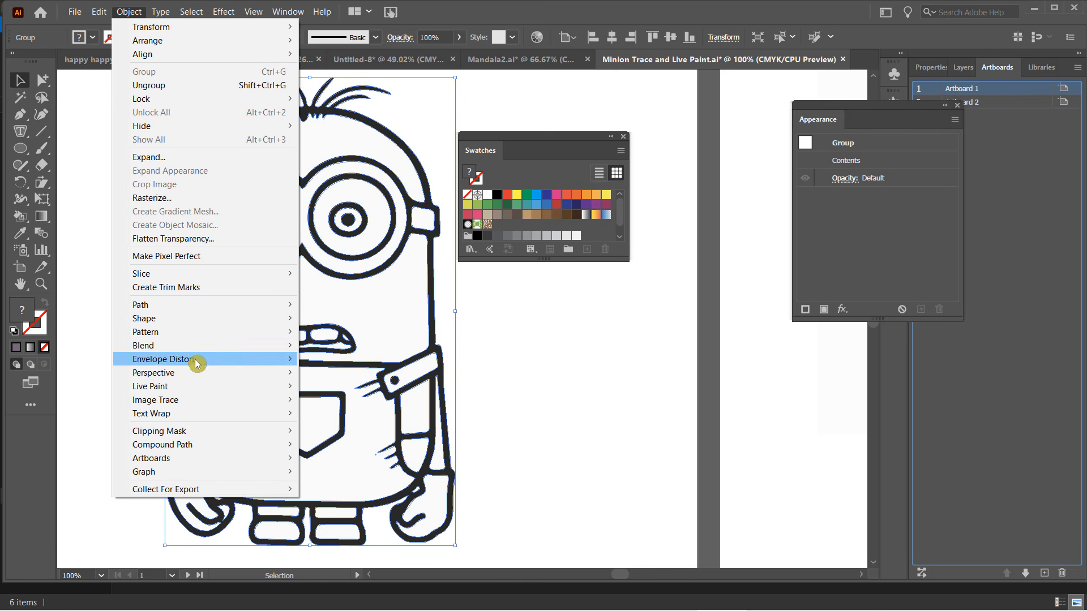
pyautogui.moveTo(202, 386)
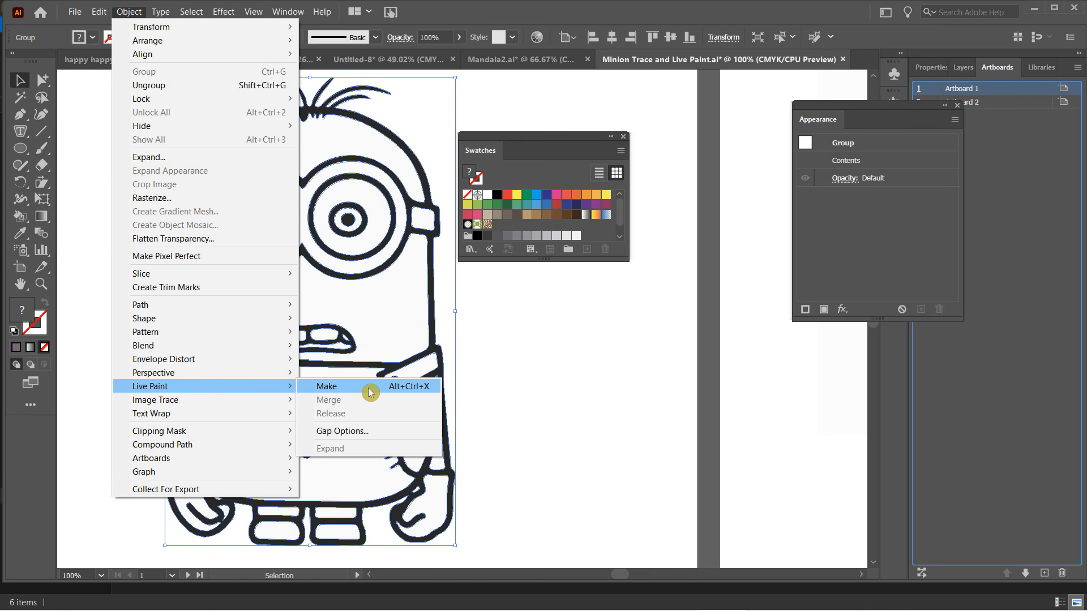
pyautogui.click(412, 393)
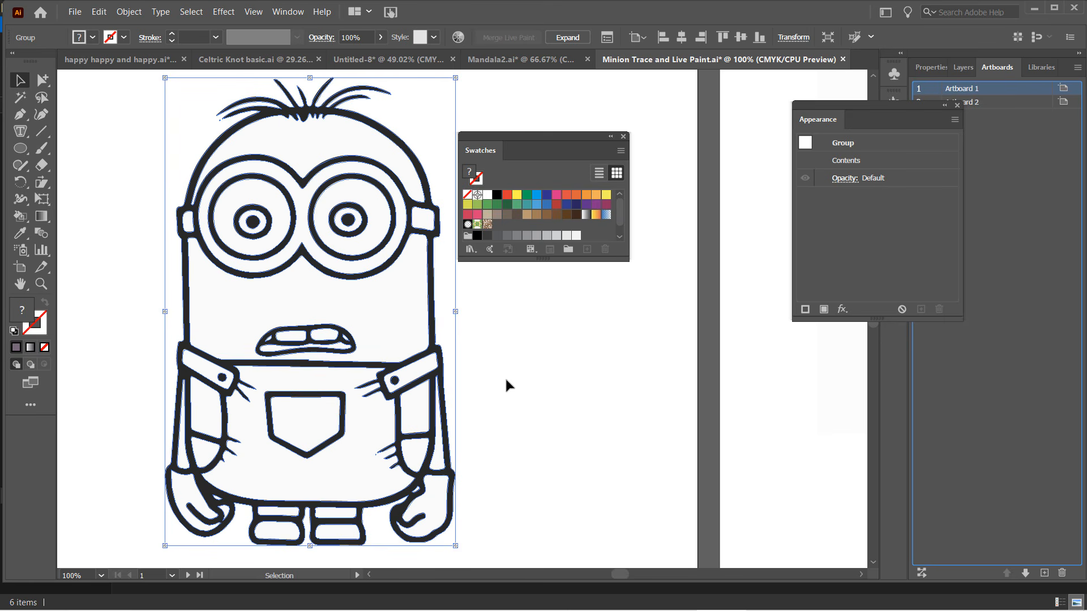
# Step: Activate the Live Paint Bucket and pick the light yellow swatch, moving the swatches clear of the minion
pyautogui.click(21, 220)
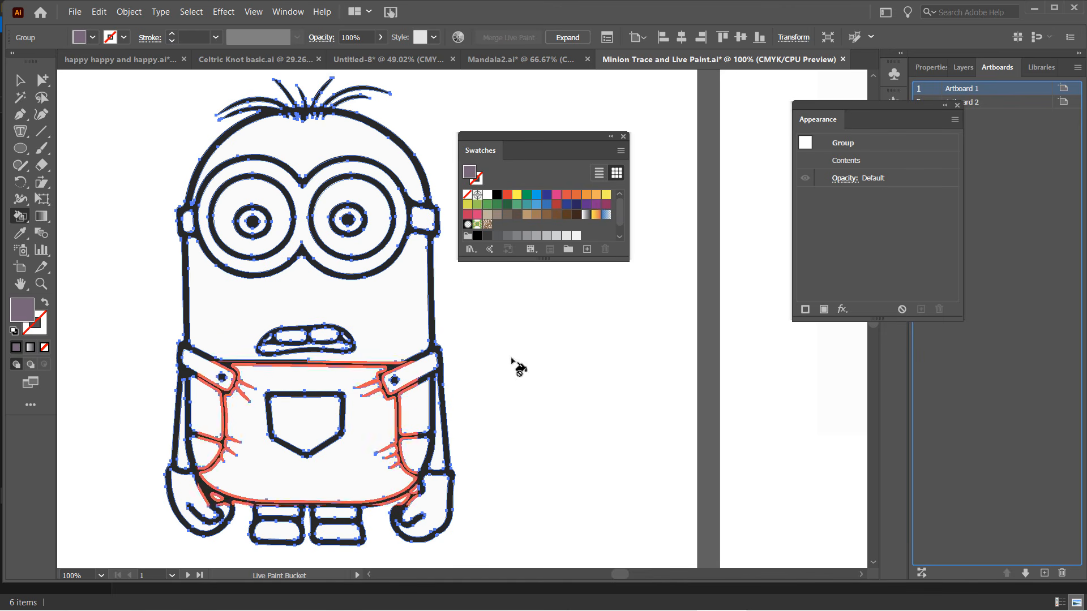
pyautogui.moveTo(535, 143); pyautogui.dragTo(540, 142)
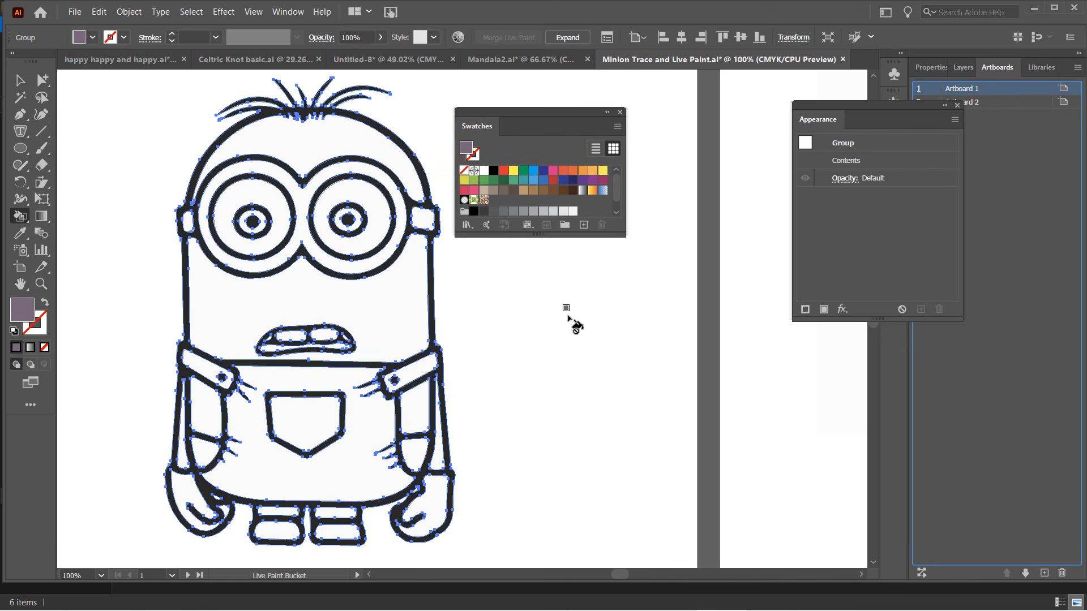
pyautogui.click(603, 170)
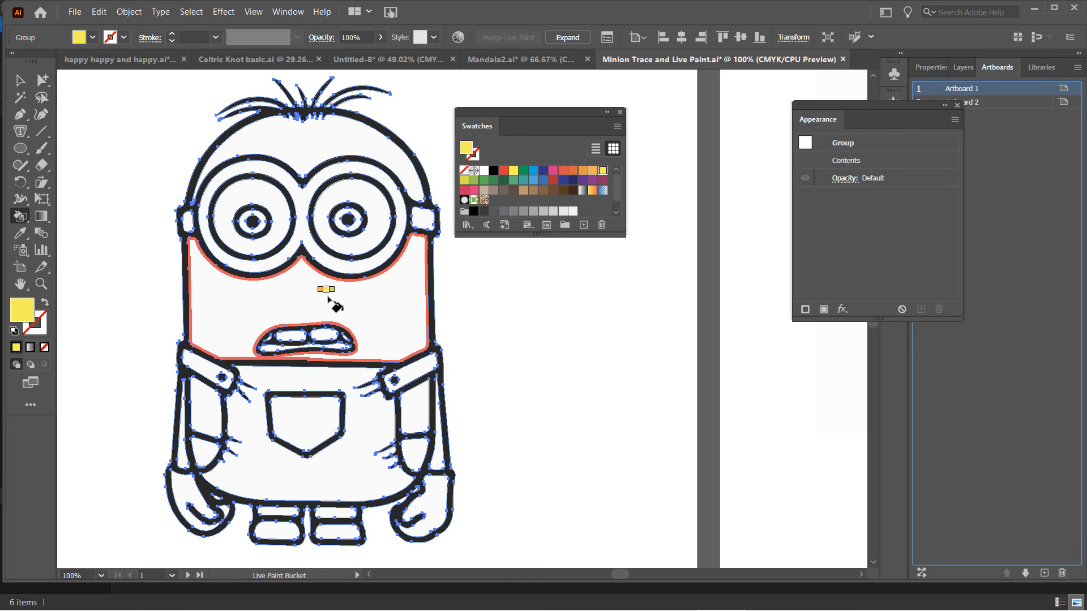
# Step: Cycle the Live Paint Bucket's colour through the neighbouring swatches over the face and return to light yellow
pyautogui.press('Right')
pyautogui.press('Right')
pyautogui.press('Right')
pyautogui.press('Right')
pyautogui.press('Right')
pyautogui.press('Right')
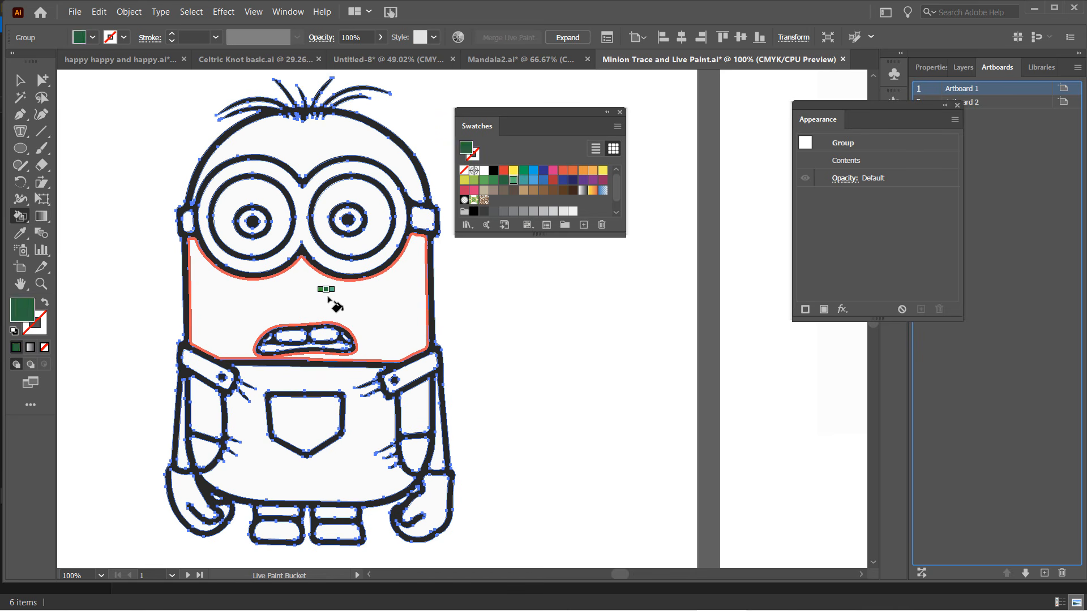
pyautogui.press('Right')
pyautogui.press('Right')
pyautogui.press('Right')
pyautogui.press('Right')
pyautogui.press('Right')
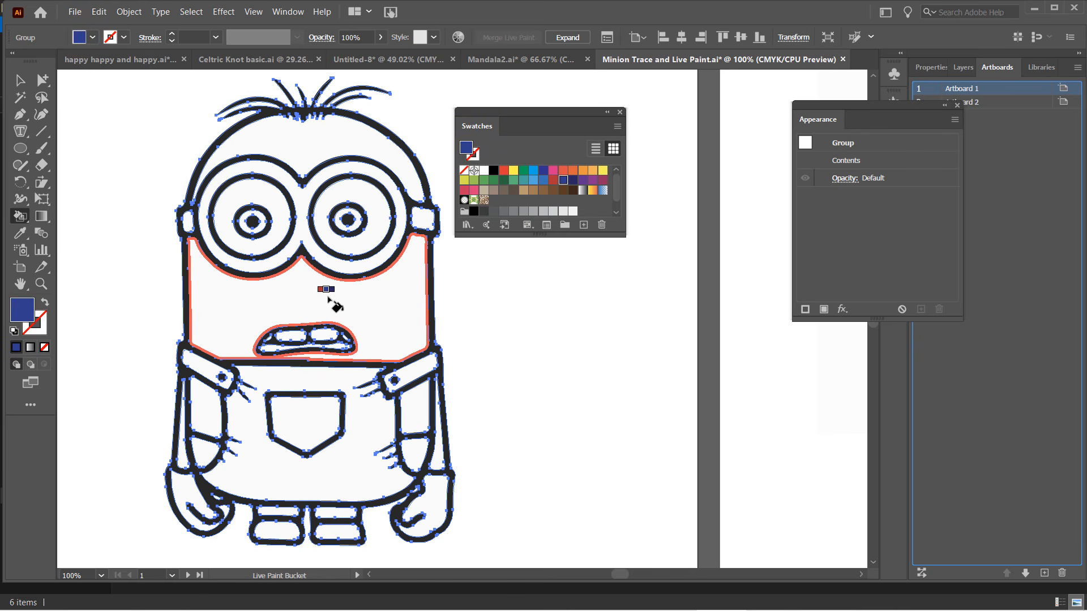
pyautogui.press('Right')
pyautogui.press('Right')
pyautogui.press('Left')
pyautogui.press('Left')
pyautogui.press('Left')
pyautogui.press('Left')
pyautogui.press('Left')
pyautogui.press('Left')
pyautogui.press('Left')
pyautogui.press('Left')
pyautogui.press('Left')
pyautogui.press('Left')
pyautogui.press('Left')
pyautogui.press('Left')
pyautogui.press('Left')
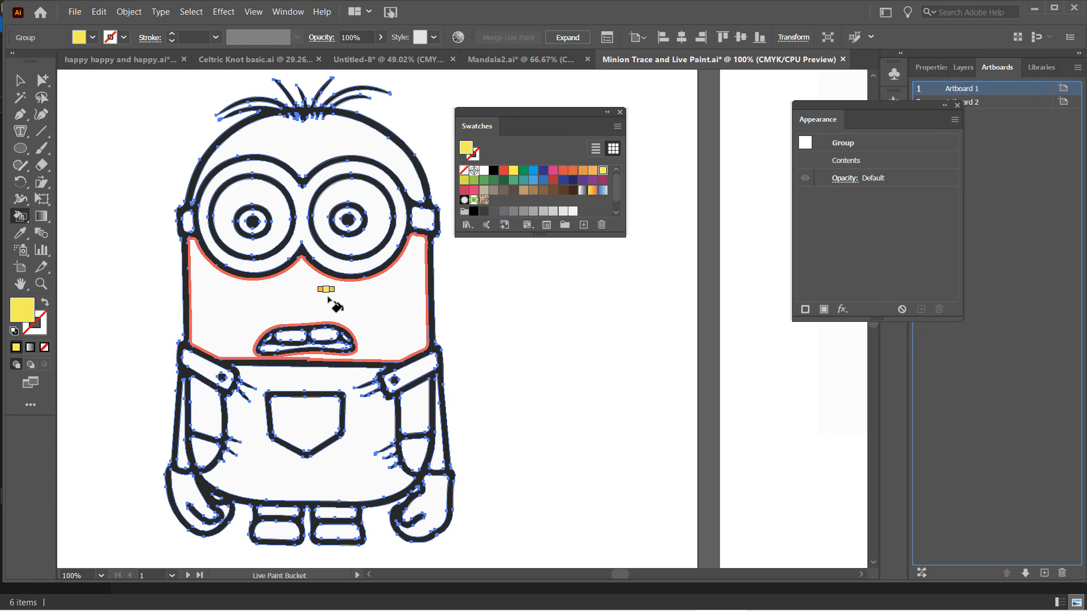
# Step: Fill the minion's face and forehead with light yellow and the goggle frame with black
pyautogui.click(329, 298)
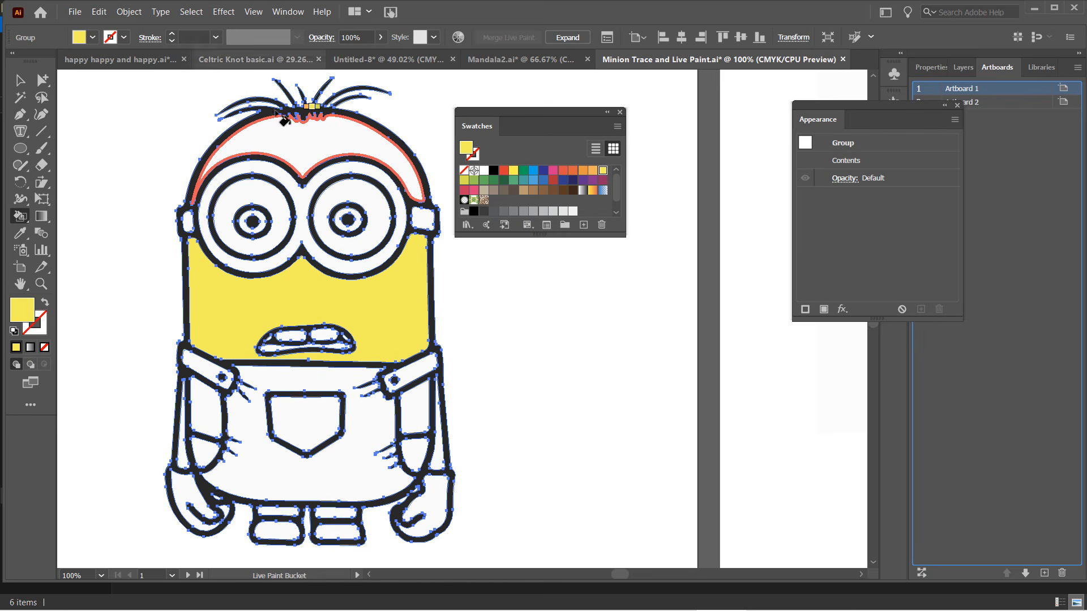
pyautogui.click(290, 127)
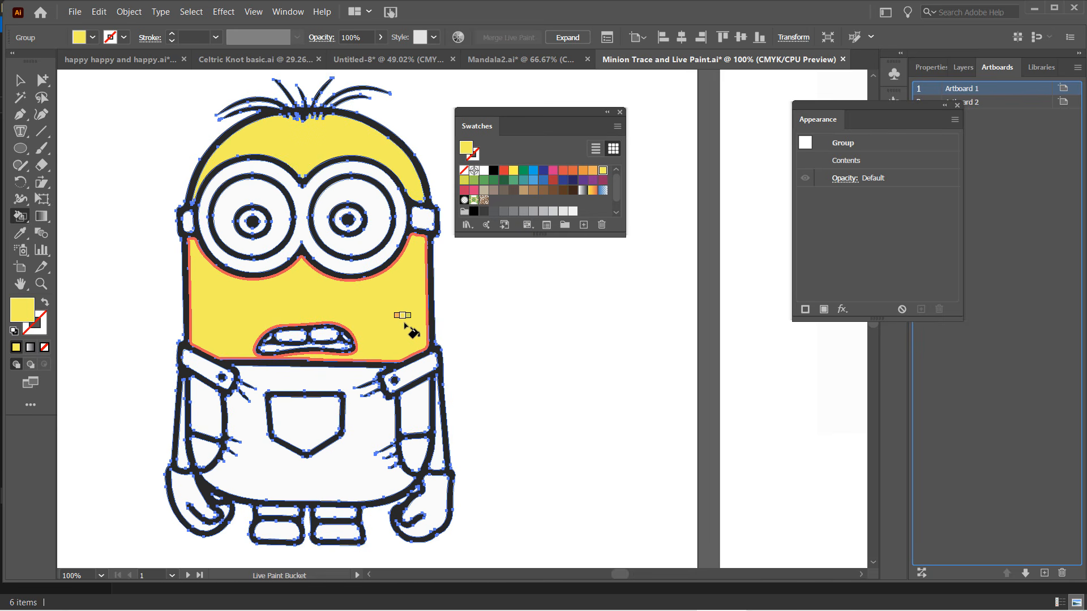
pyautogui.click(493, 171)
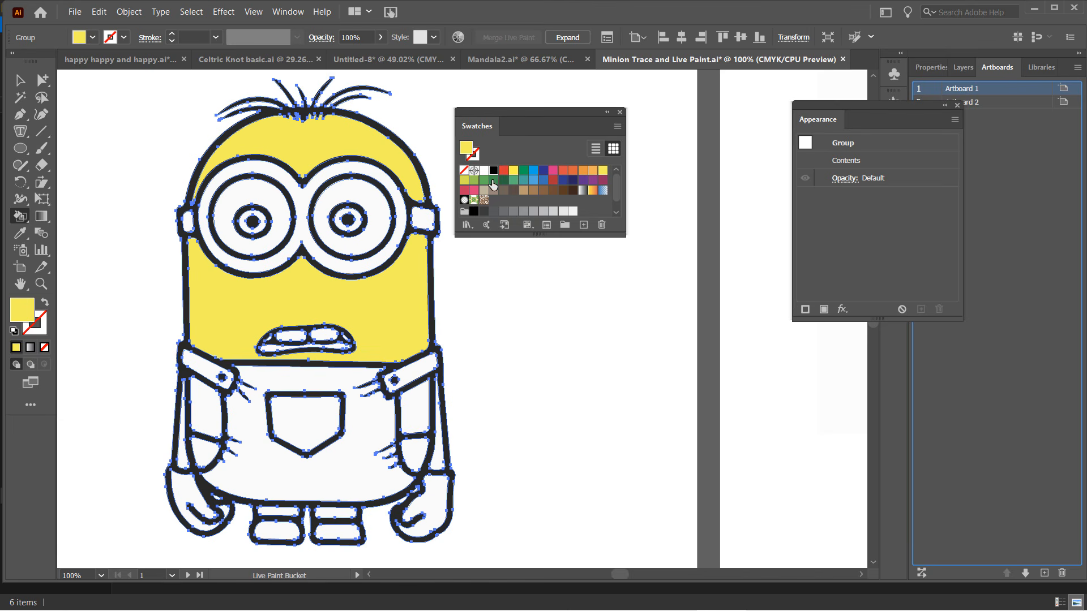
pyautogui.click(362, 260)
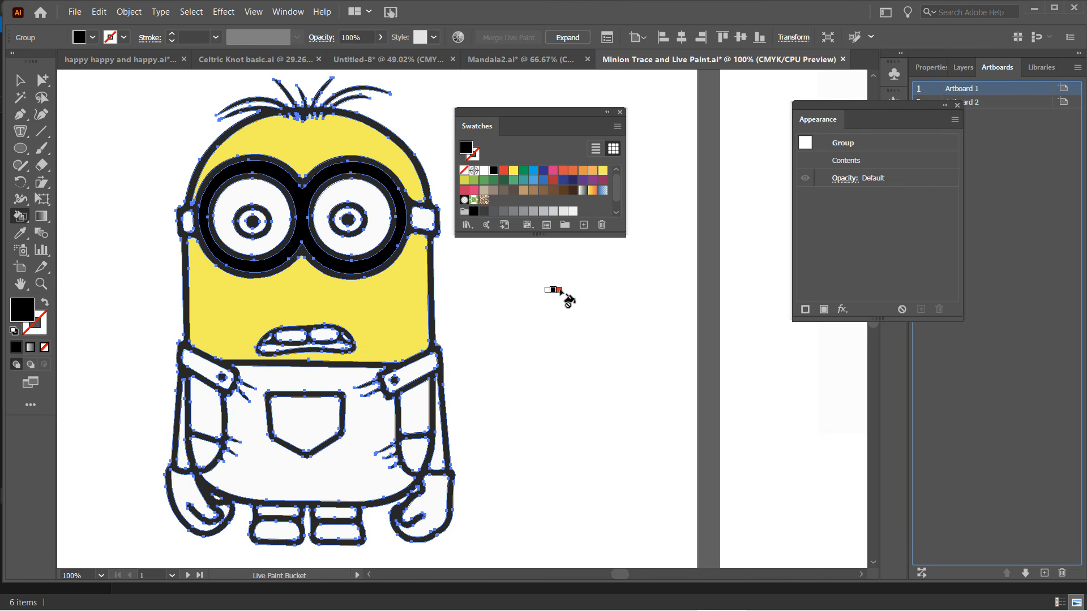
# Step: Fill the irises of both eyes with light blue
pyautogui.click(533, 179)
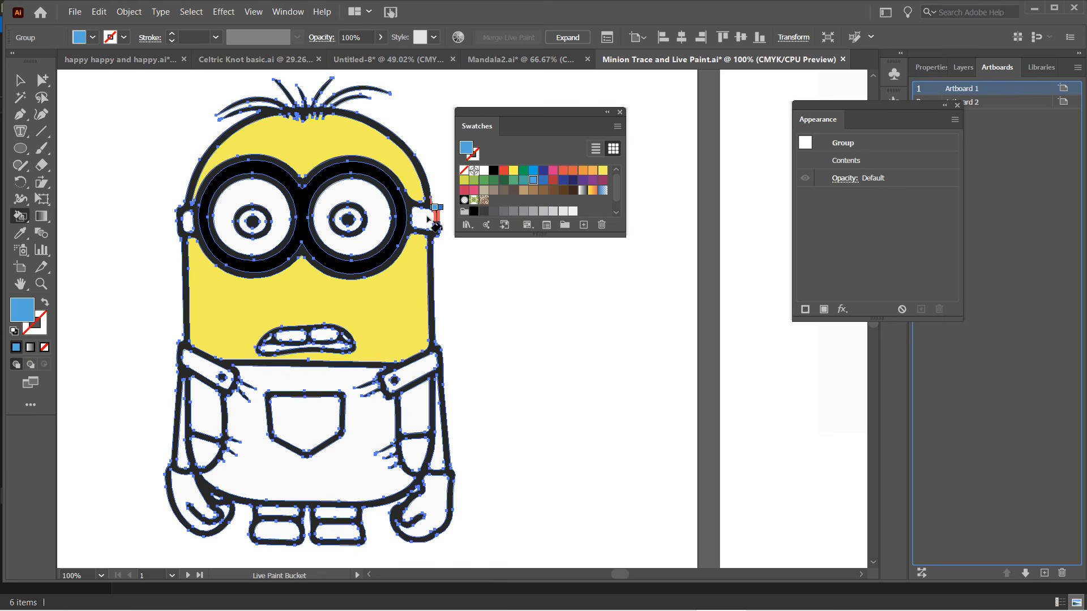
pyautogui.click(355, 224)
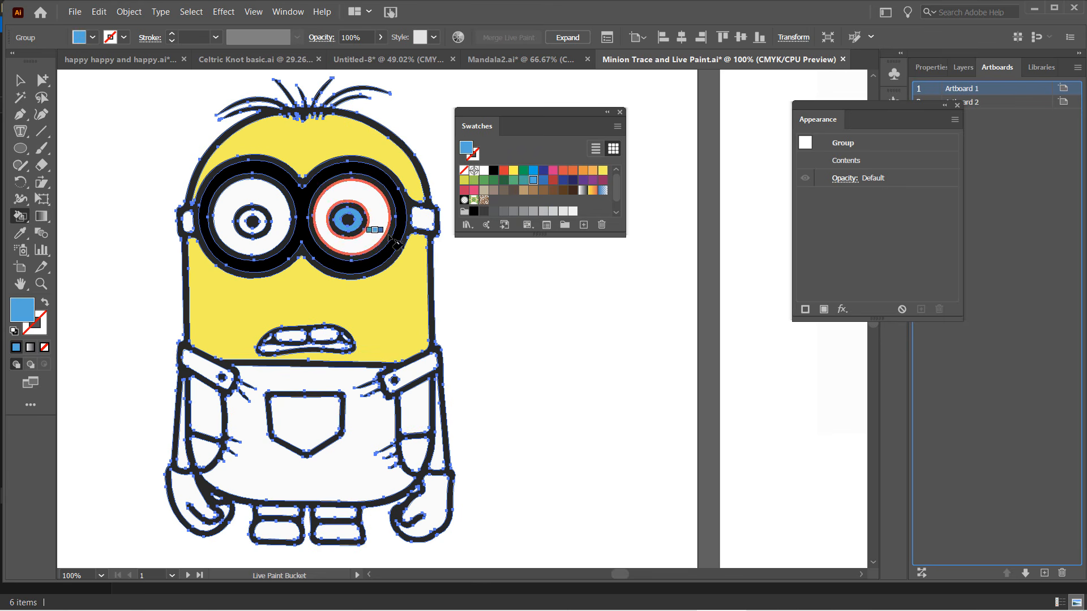
pyautogui.click(260, 222)
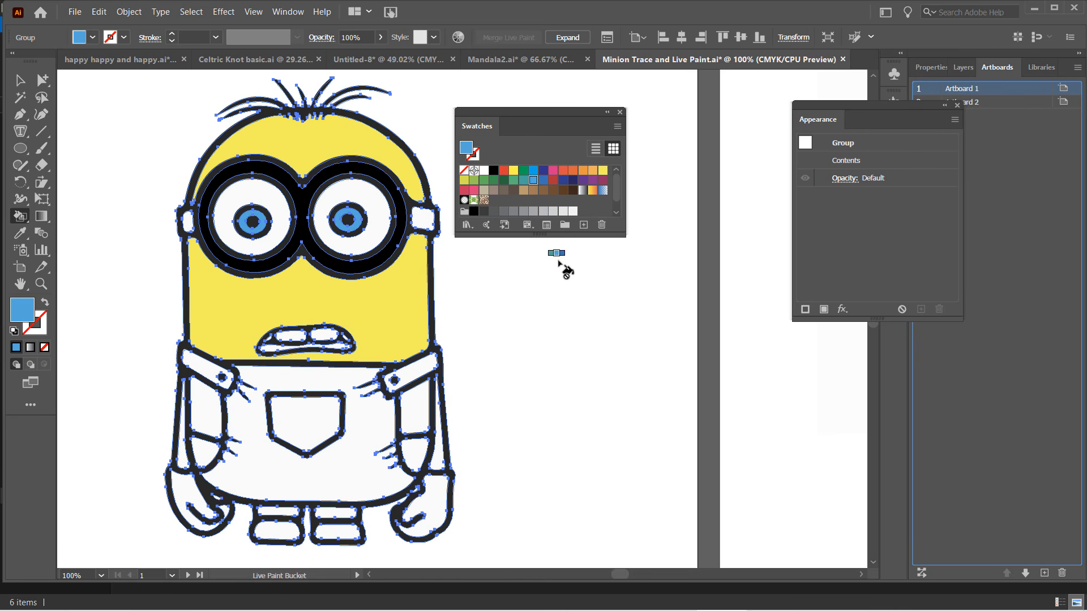
# Step: Fill the front of the overalls and both shoulder straps with medium brown, leaving the pocket unpainted
pyautogui.click(553, 190)
pyautogui.click(359, 446)
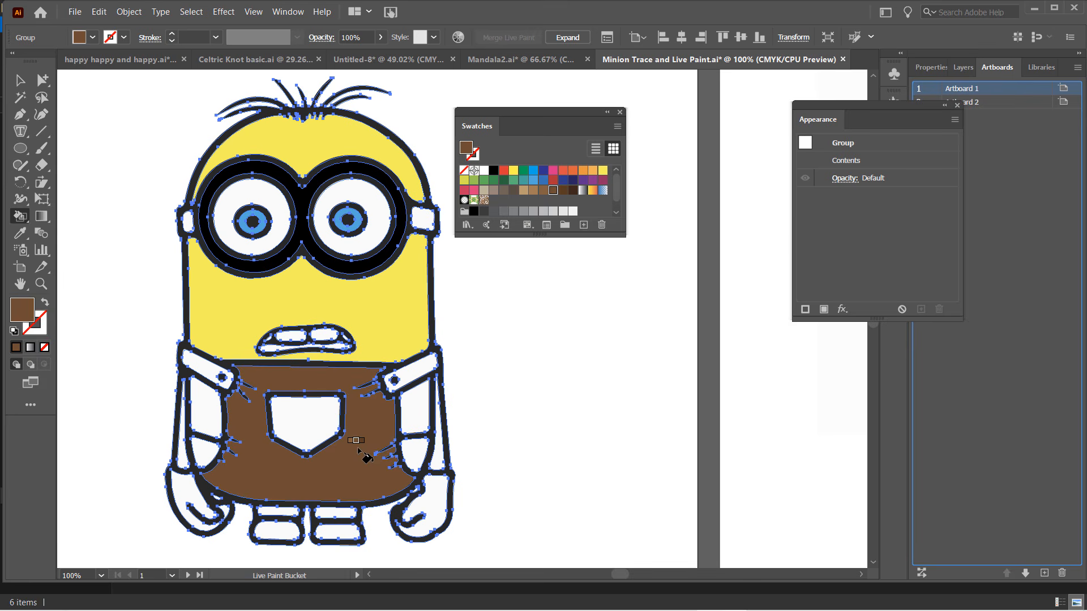
pyautogui.click(409, 377)
pyautogui.click(210, 374)
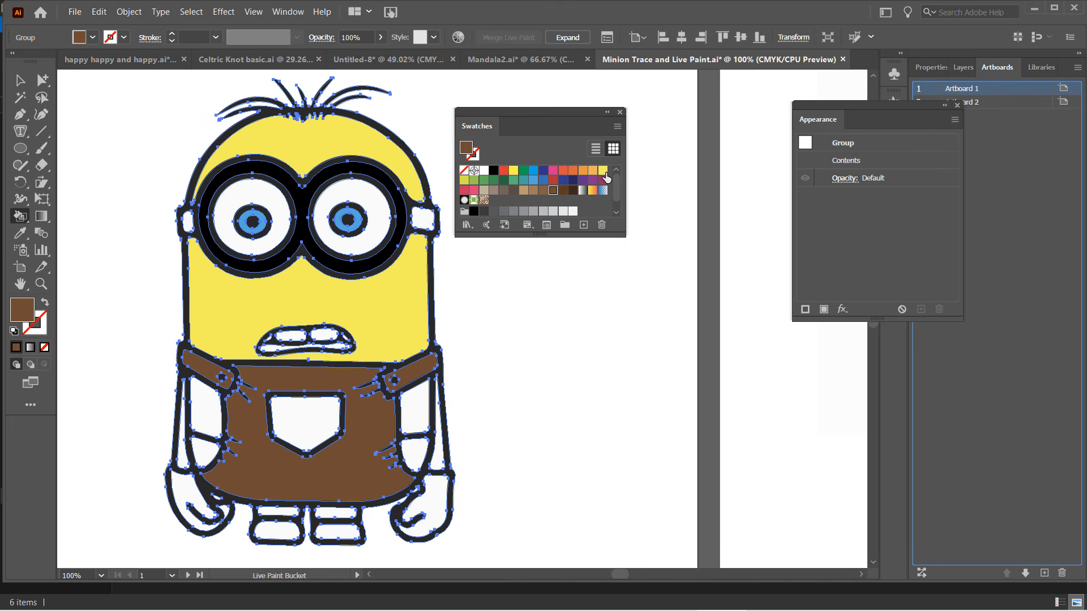
# Step: Fill both of the minion's hands and both arms with light yellow
pyautogui.click(603, 172)
pyautogui.click(431, 501)
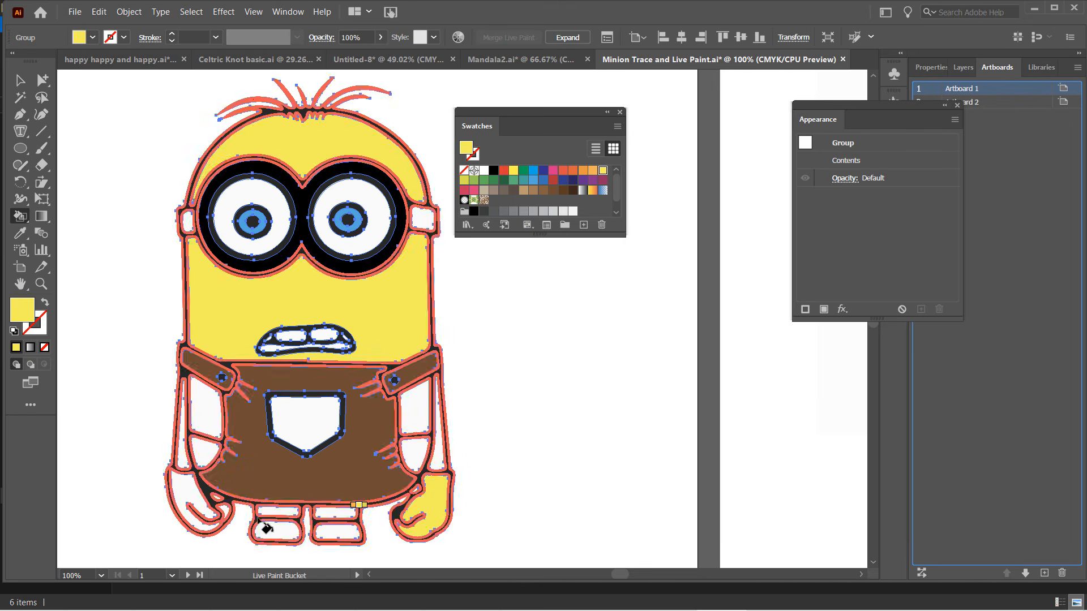
pyautogui.click(190, 496)
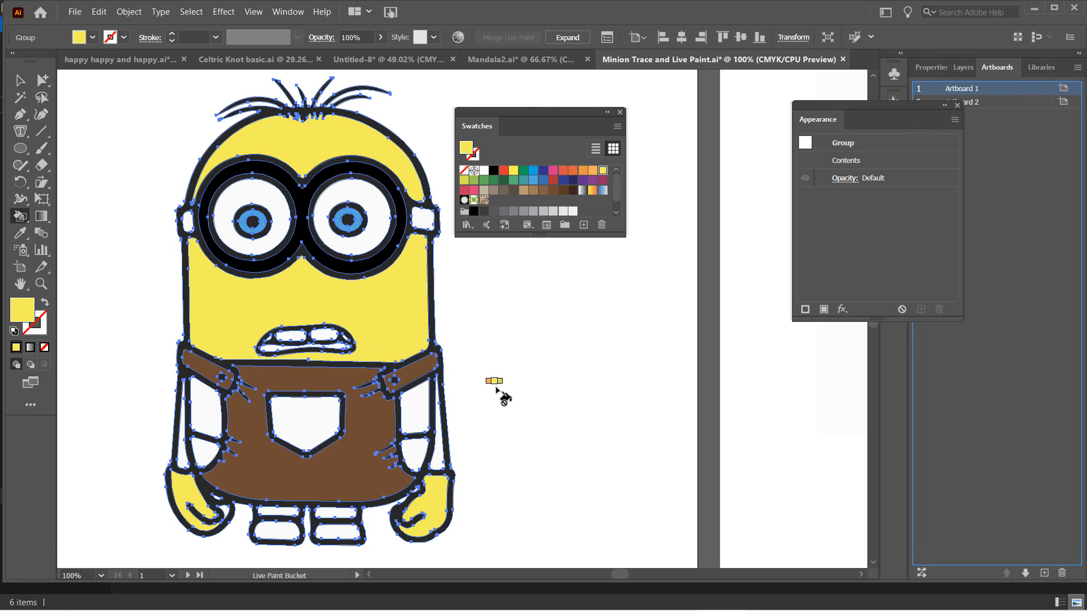
pyautogui.click(440, 444)
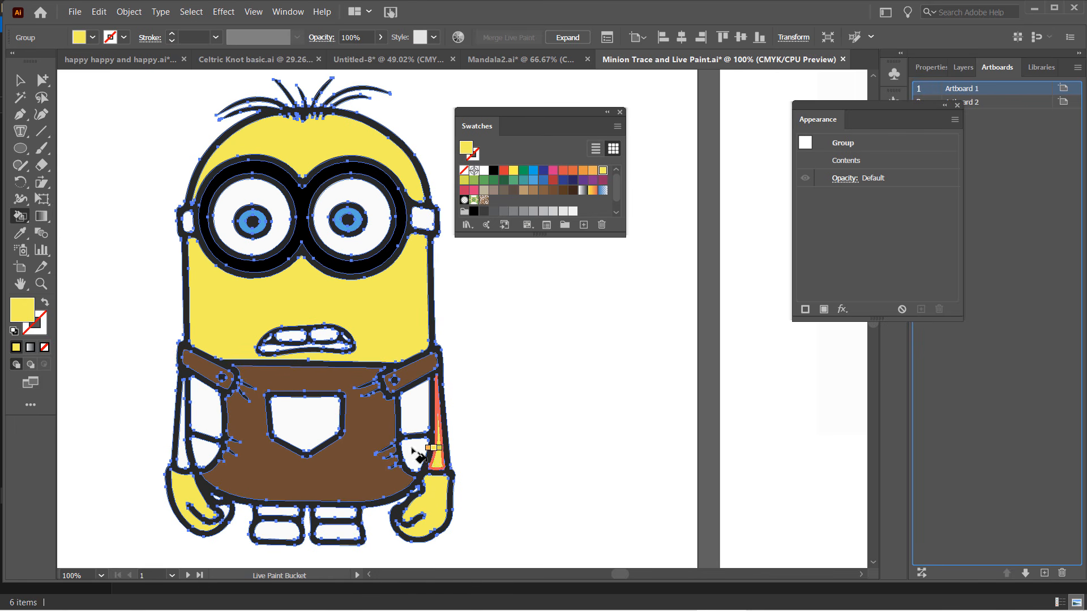
pyautogui.click(179, 438)
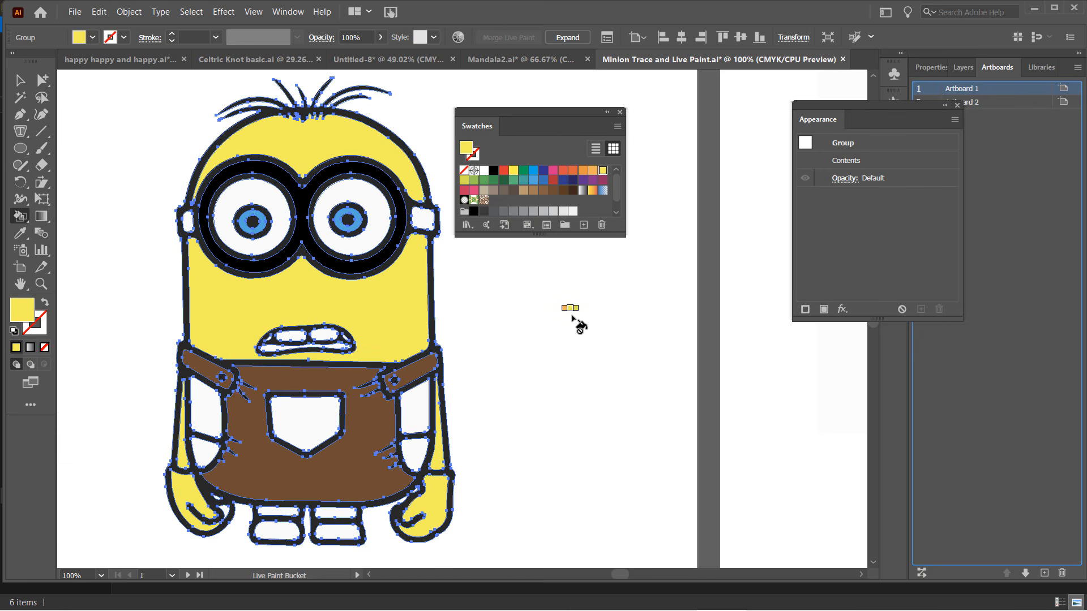
# Step: Recolour both hands with the red swatch to make gloves
pyautogui.click(503, 171)
pyautogui.click(425, 504)
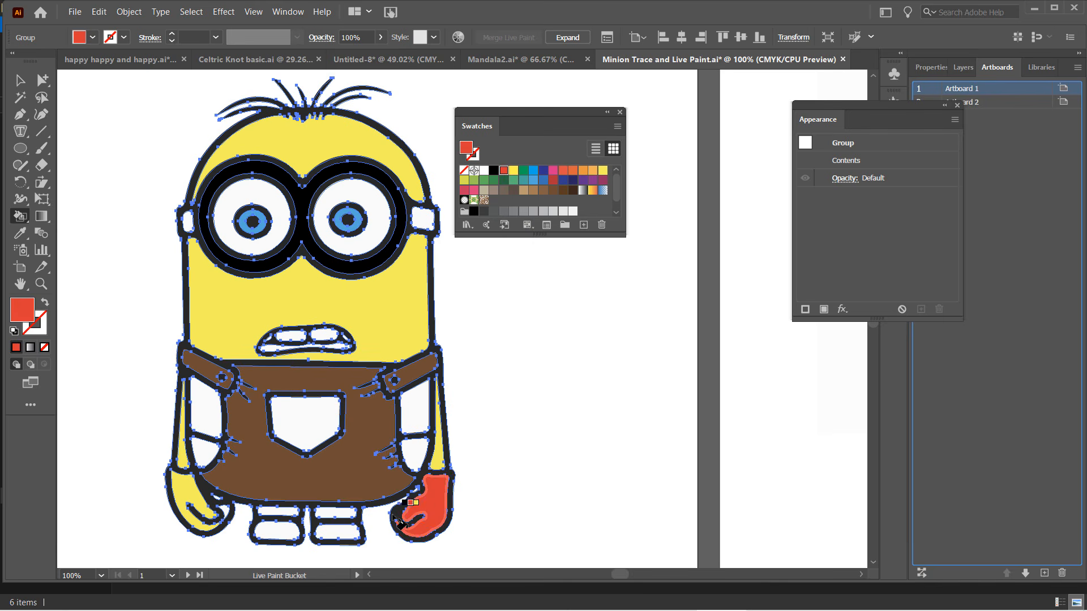
pyautogui.click(225, 498)
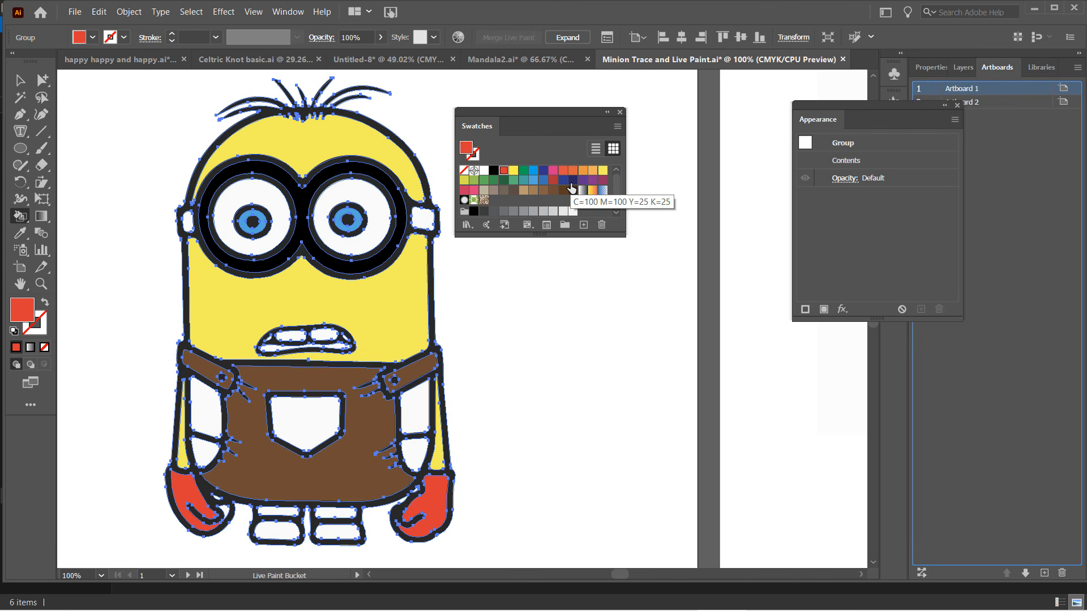
# Step: Fill both shoes with the dark blue swatch C=100 M=100 Y=25 K=25
pyautogui.click(571, 181)
pyautogui.click(339, 535)
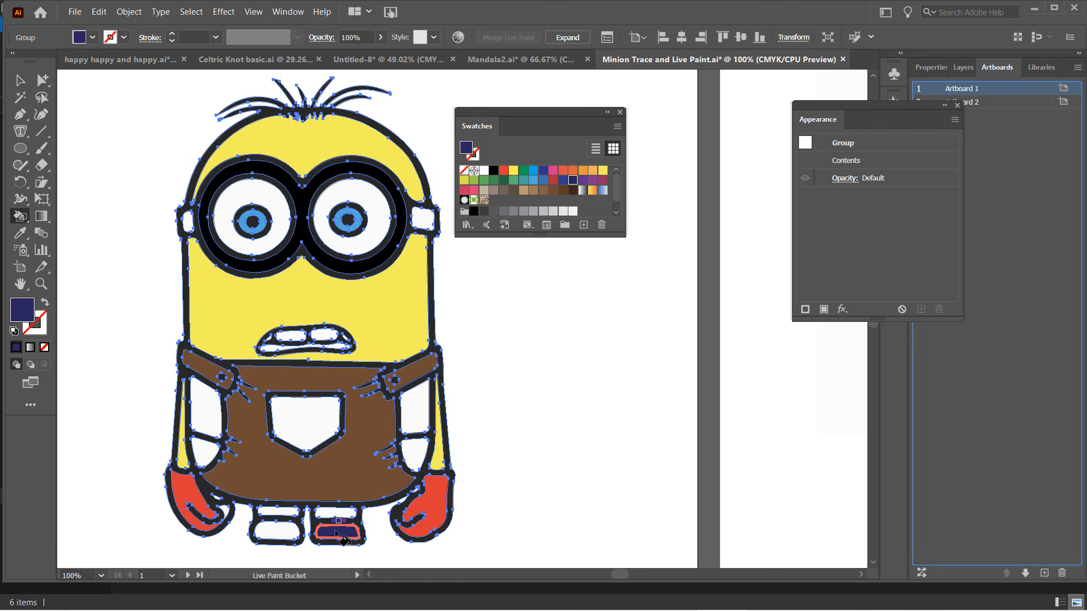
pyautogui.click(285, 535)
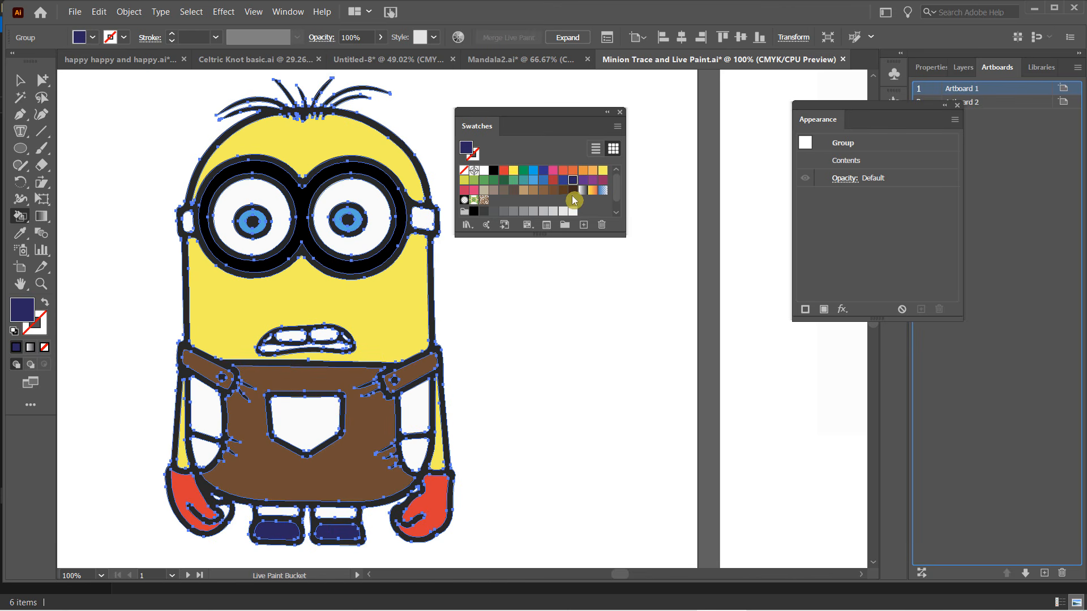
# Step: Fill both short legs above the shoes with dark brown
pyautogui.click(564, 190)
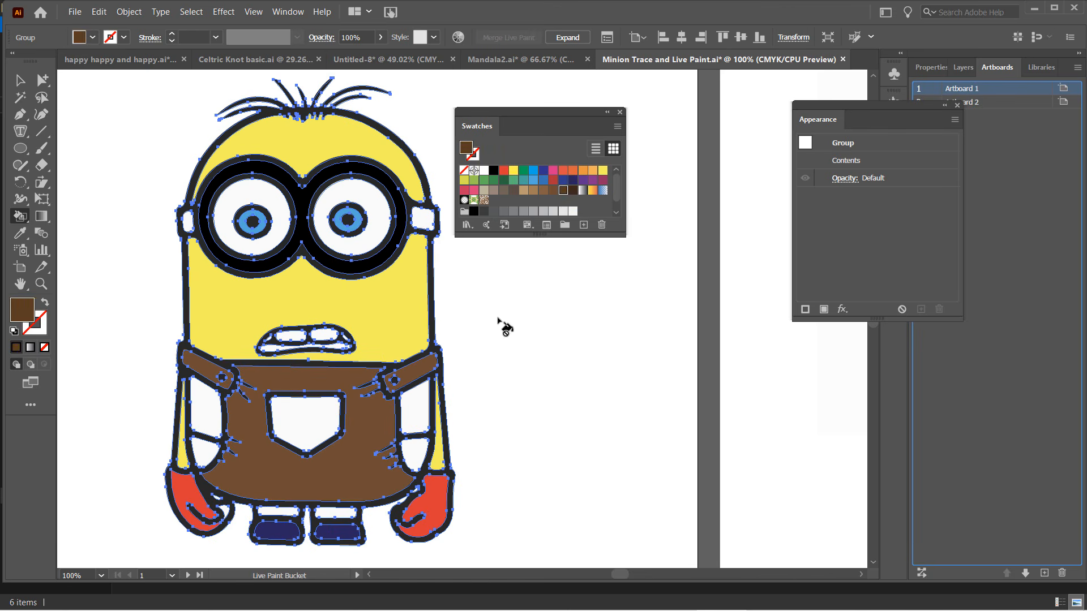
pyautogui.click(331, 512)
pyautogui.click(279, 512)
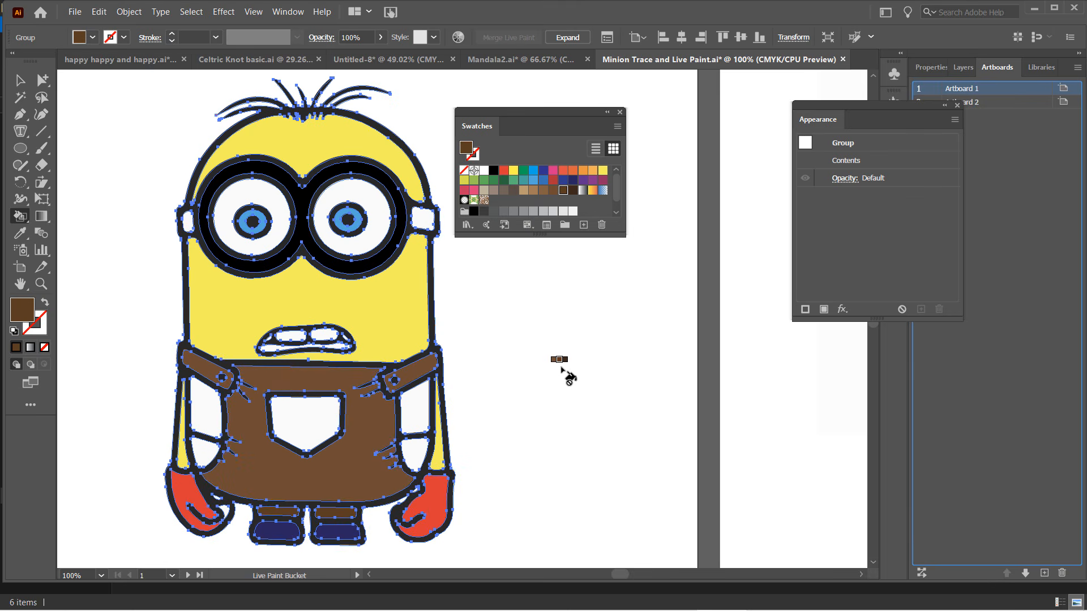
# Step: Fill the upper and lower side areas between the overalls and both arms with yellow-green
pyautogui.click(422, 398)
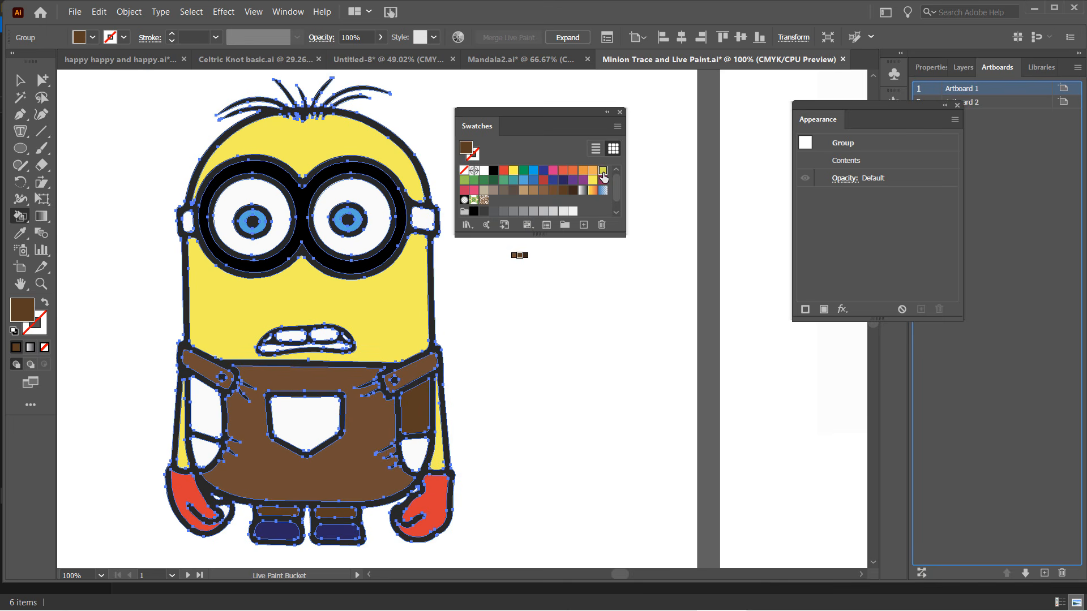
pyautogui.click(602, 170)
pyautogui.click(414, 408)
pyautogui.click(404, 455)
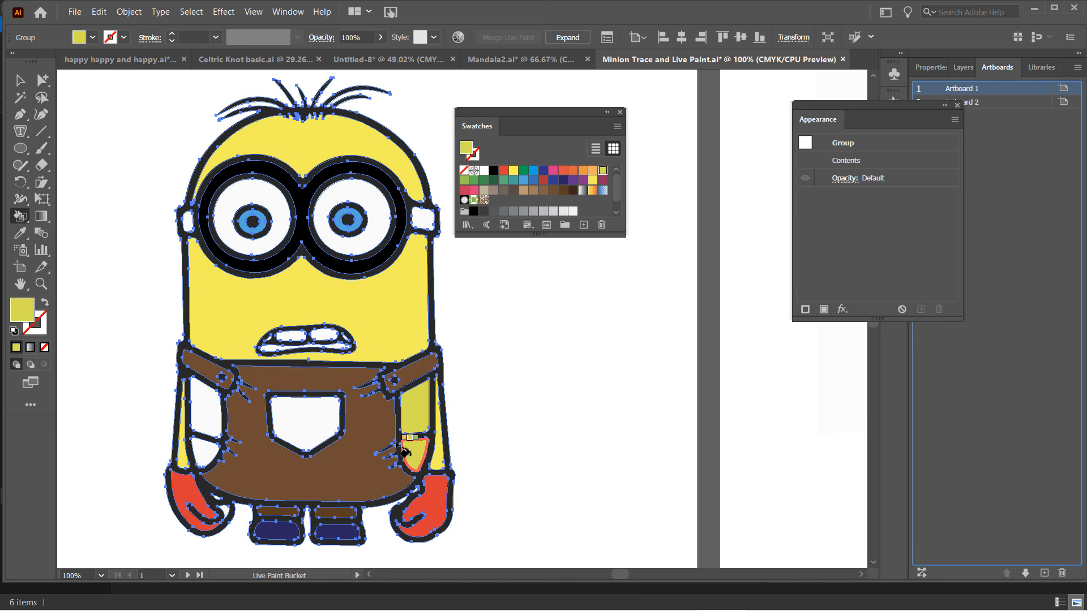
pyautogui.click(207, 405)
pyautogui.click(204, 453)
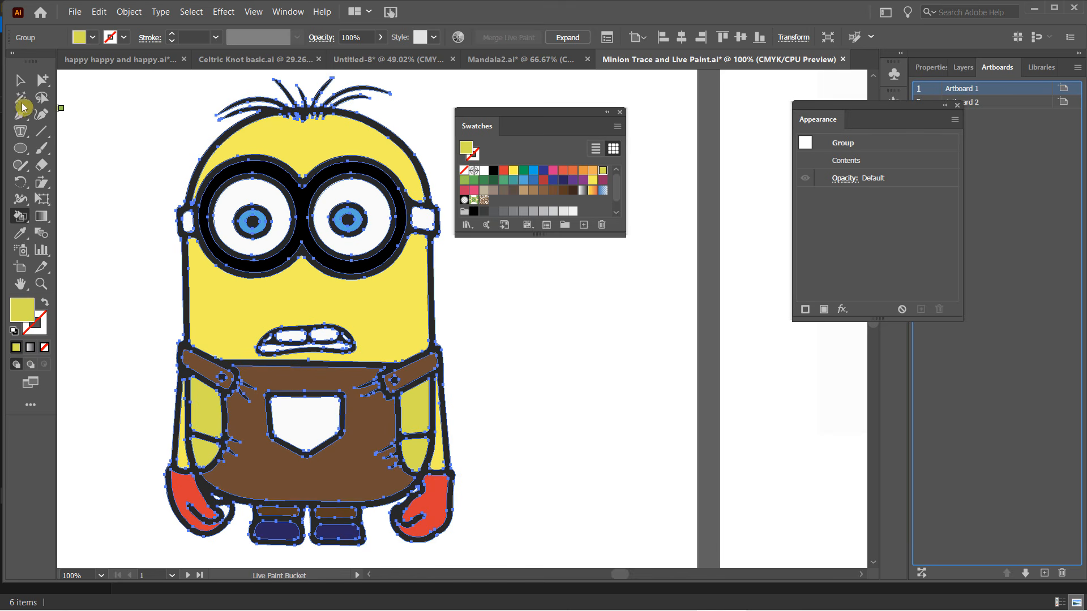
# Step: Deselect the minion with the Selection tool and set the fill colour to None
pyautogui.click(20, 80)
pyautogui.click(141, 212)
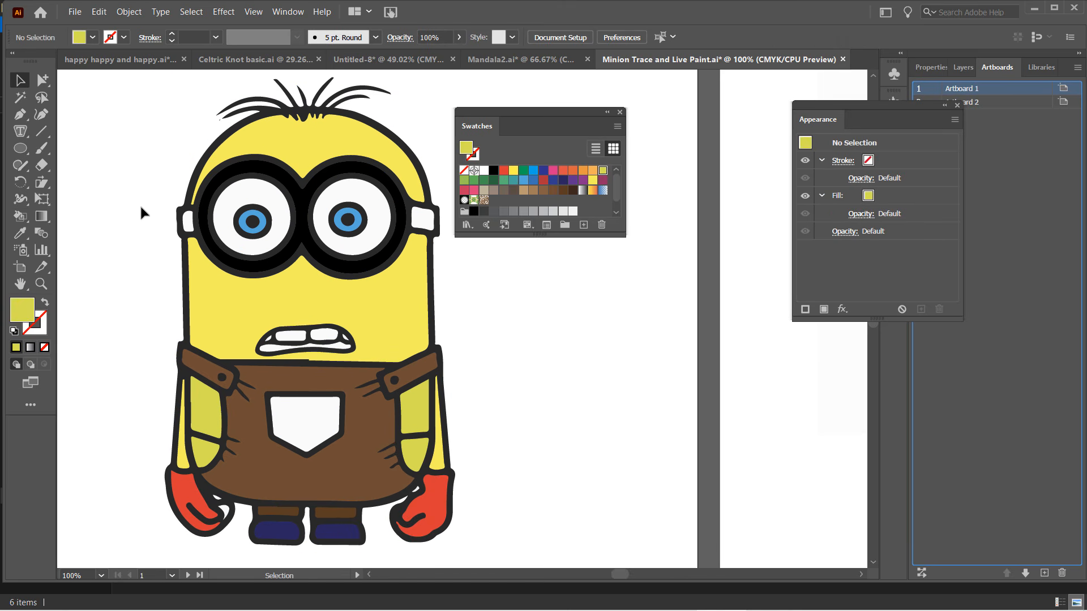
pyautogui.press('/')
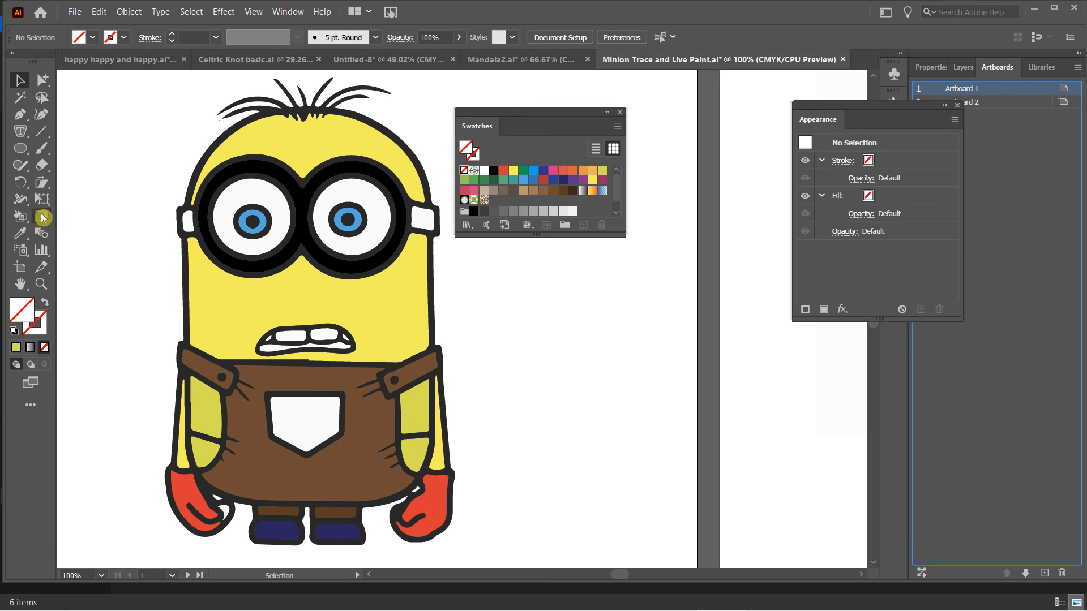
# Step: Reactivate the Live Paint Bucket and examine how its colour preview cycles through the swatches over the face
pyautogui.click(19, 215)
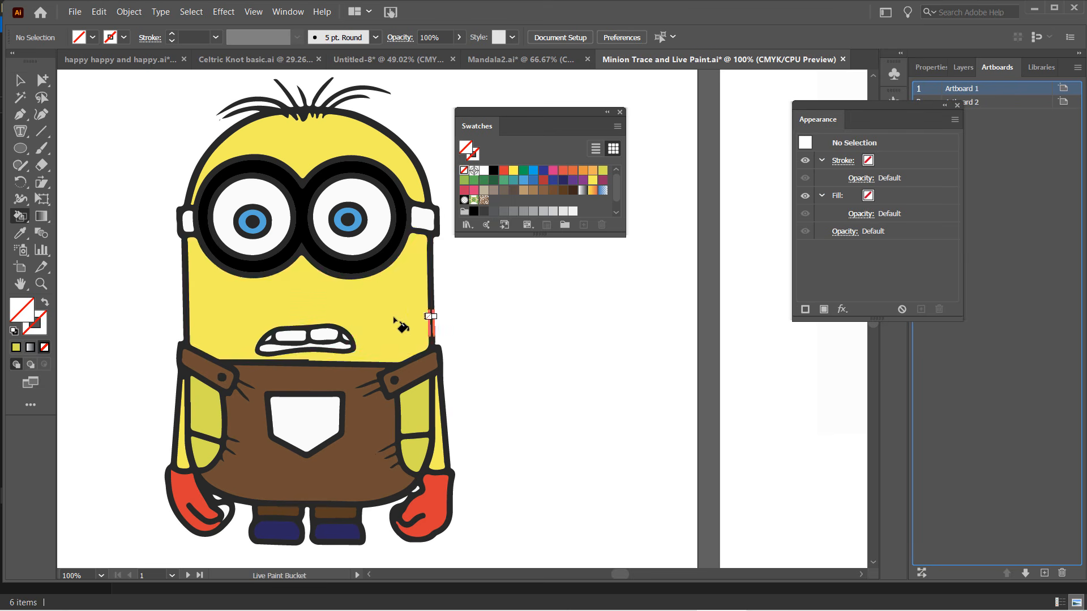
pyautogui.press('Right')
pyautogui.press('Right')
pyautogui.press('Left')
pyautogui.press('Left')
pyautogui.press('Left')
pyautogui.press('Left')
pyautogui.press('Left')
pyautogui.press('Left')
pyautogui.press('Left')
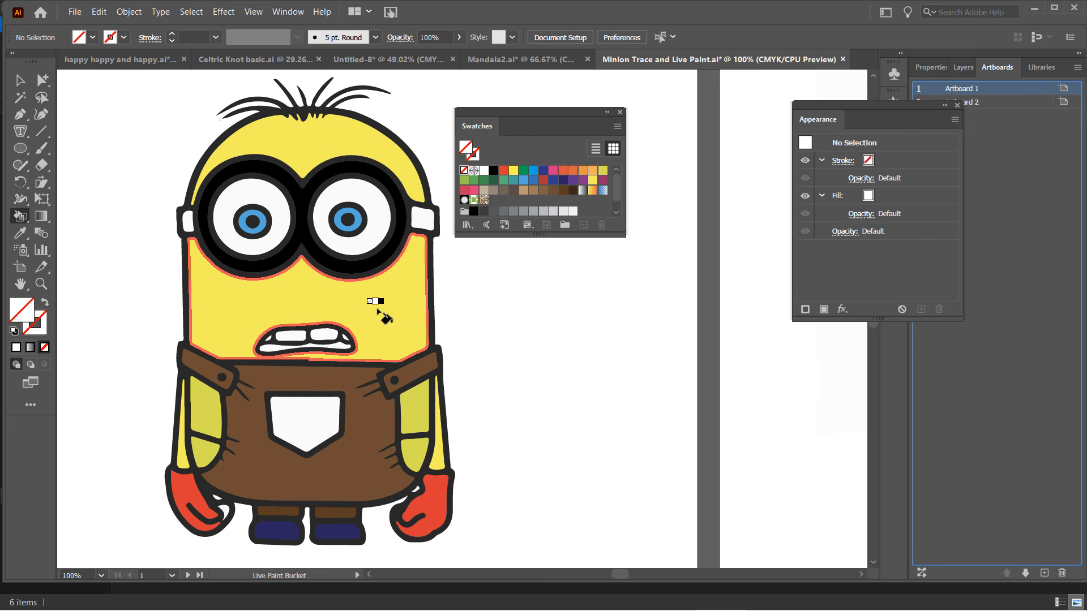
pyautogui.press('Left')
pyautogui.press('Left')
pyautogui.press('Left')
pyautogui.press('Left')
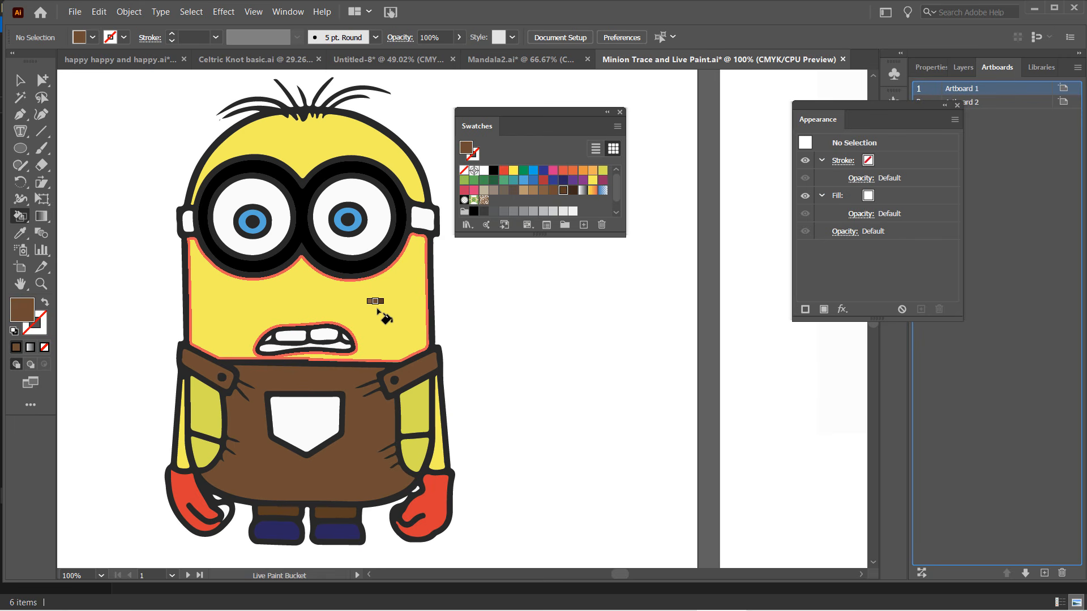
pyautogui.press('Right')
pyautogui.press('Right')
pyautogui.press('Right')
pyautogui.press('Left')
pyautogui.press('Left')
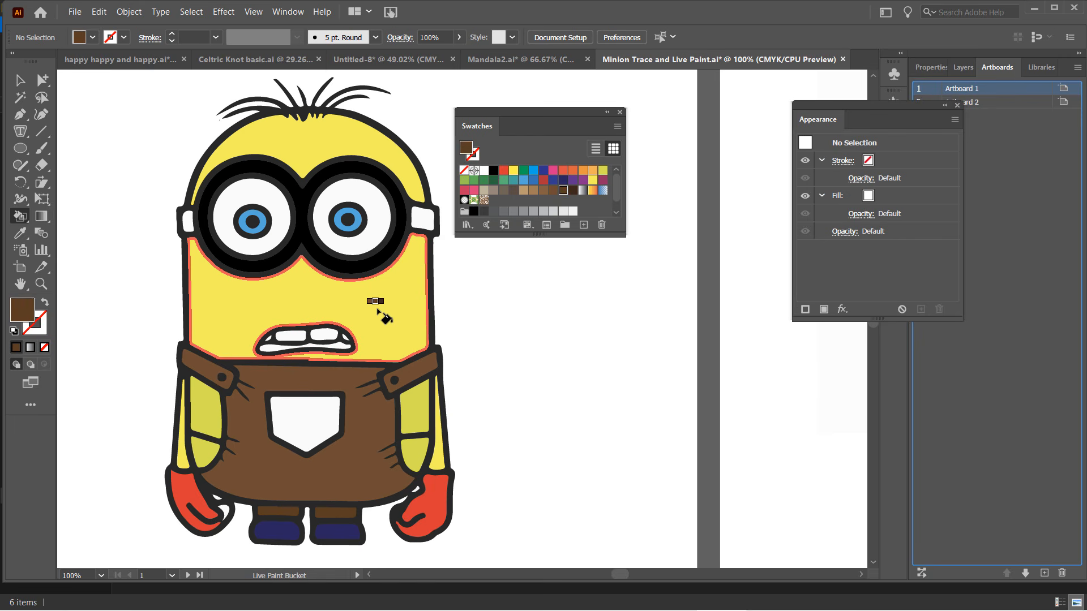
pyautogui.press('Right')
pyautogui.press('Right')
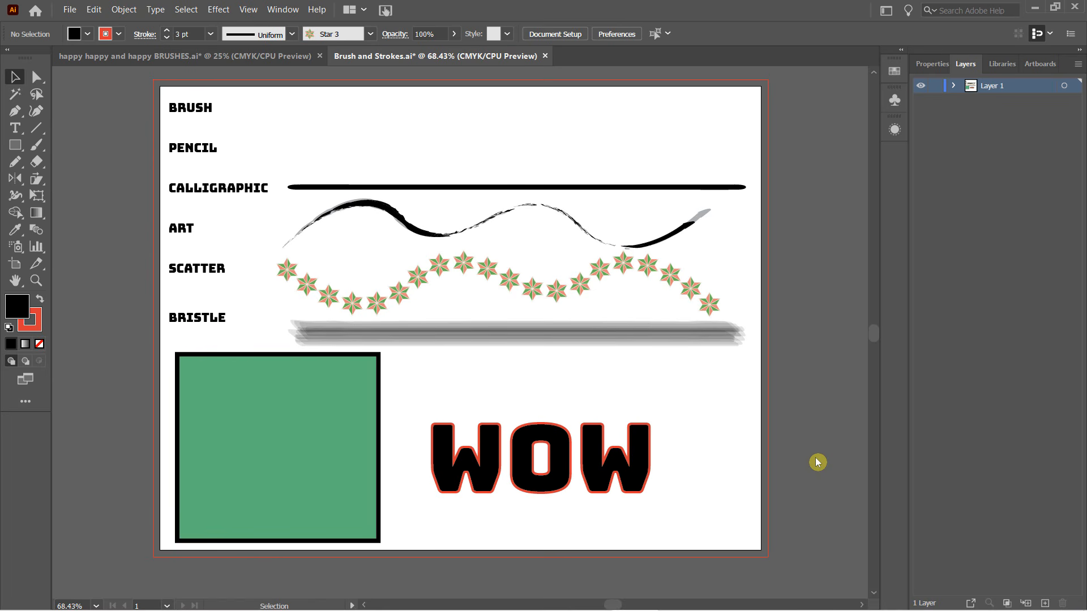
# Step: Examine the stroke weight, cap and corner options and width profiles for the green square and the WOW text
pyautogui.click(238, 402)
pyautogui.click(237, 402)
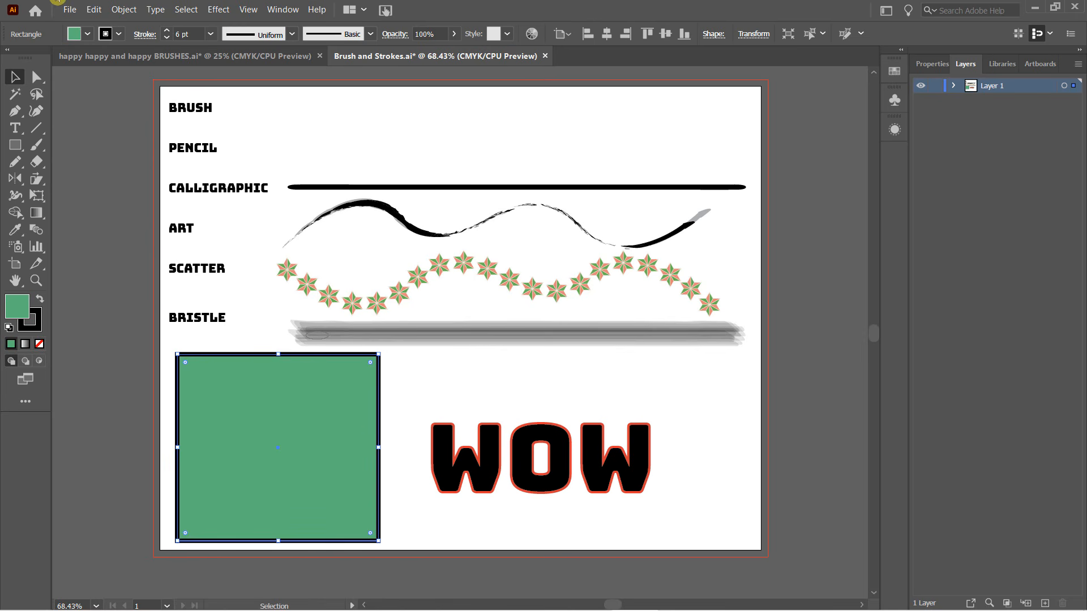
pyautogui.click(107, 55)
pyautogui.click(562, 483)
pyautogui.click(203, 49)
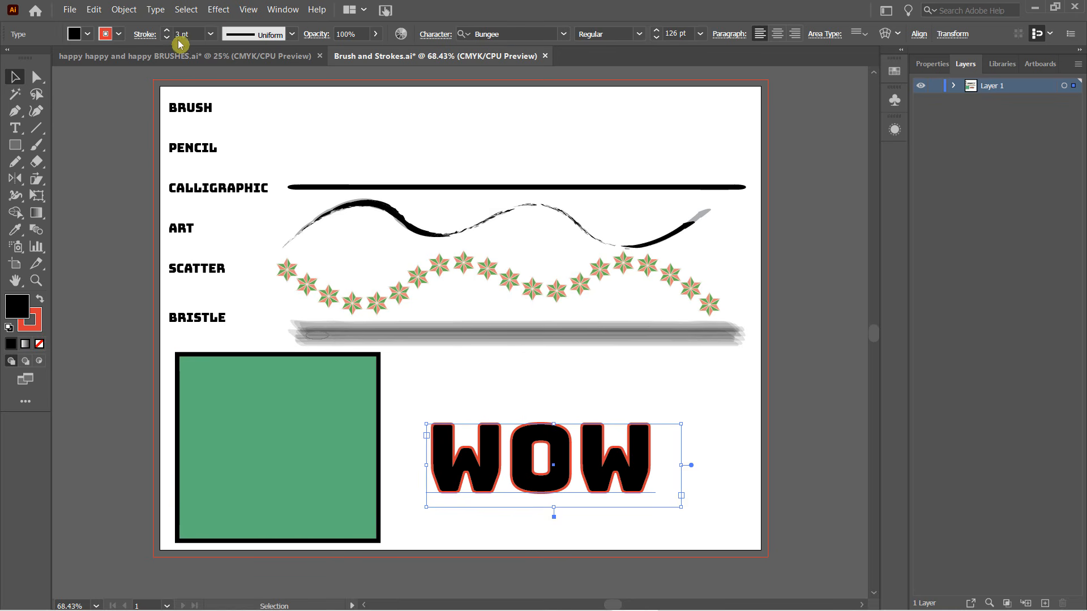
pyautogui.click(145, 35)
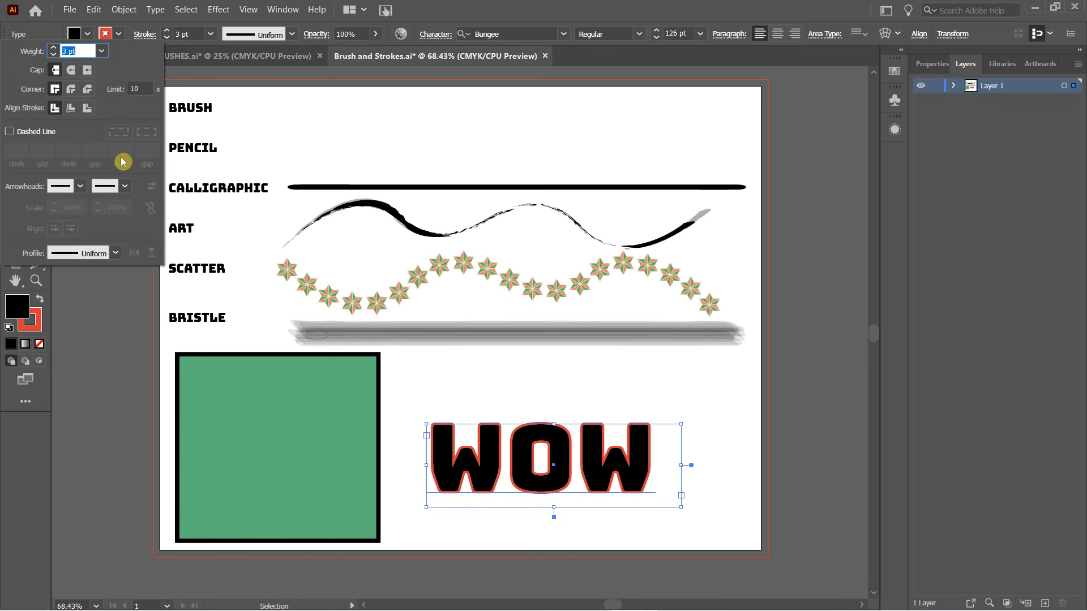
pyautogui.click(460, 13)
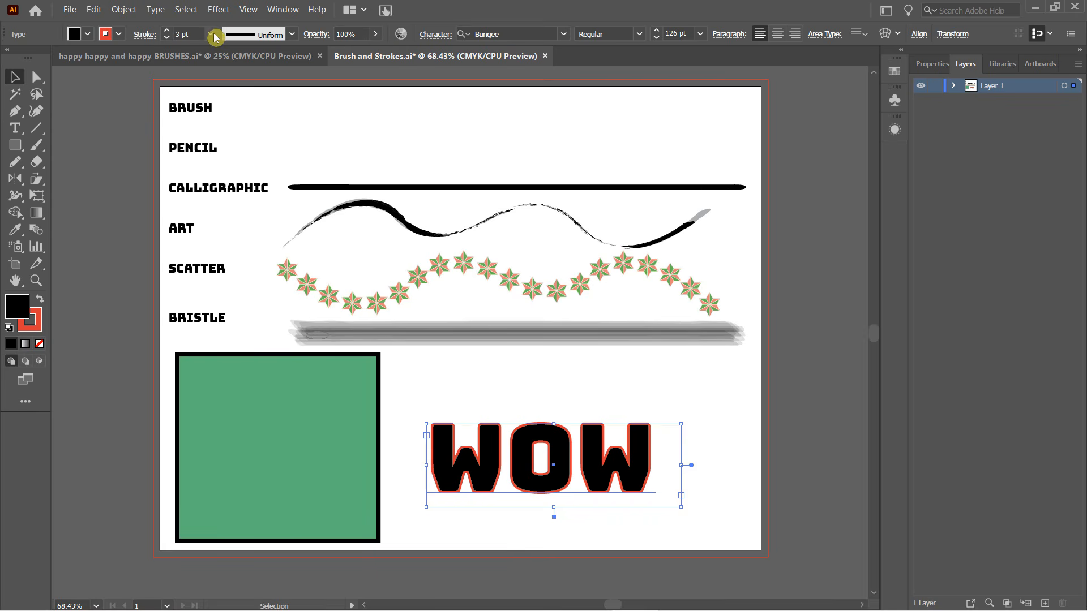
pyautogui.click(292, 34)
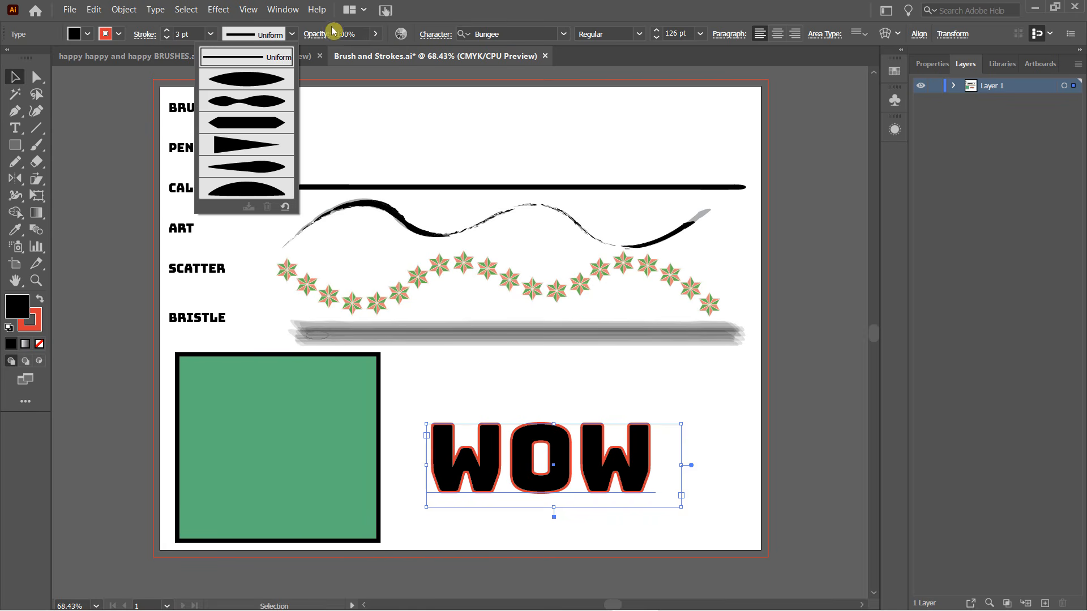
pyautogui.click(443, 17)
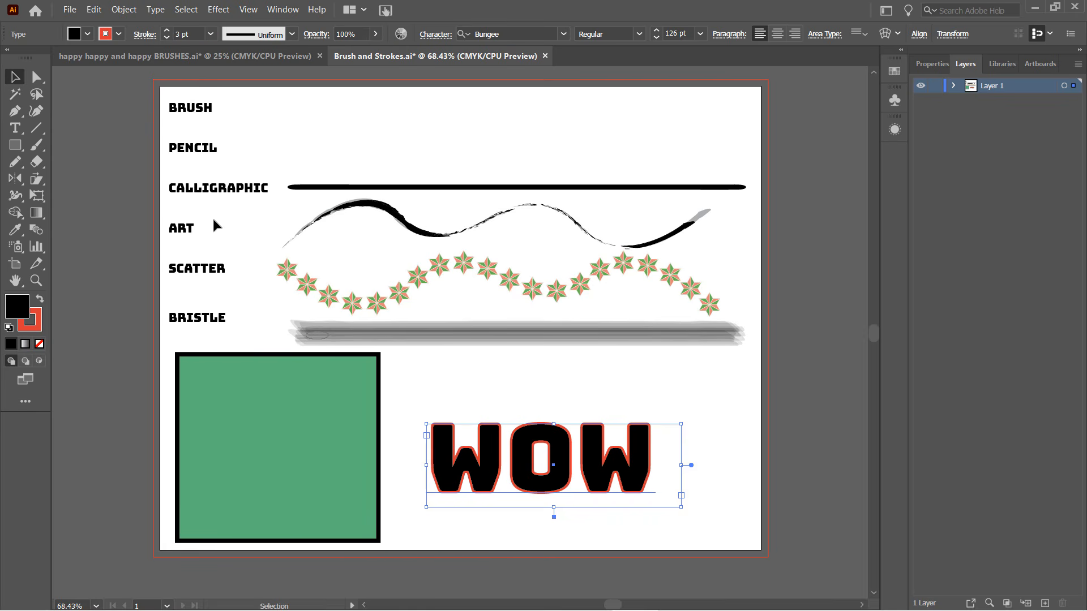
pyautogui.click(105, 161)
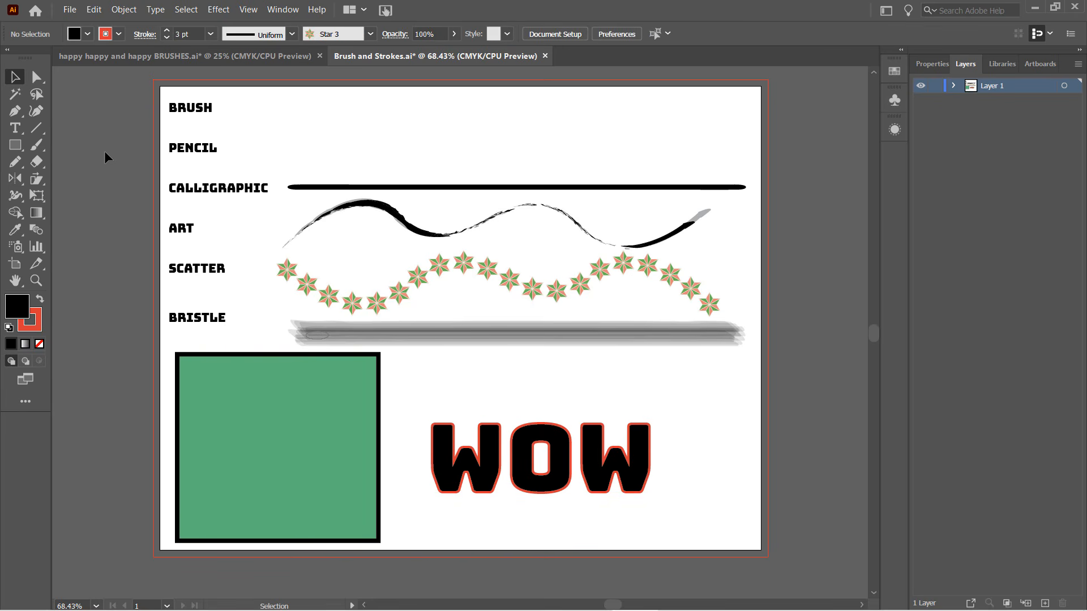
# Step: Activate the Paintbrush tool with the 5 pt. Round brush
pyautogui.click(37, 146)
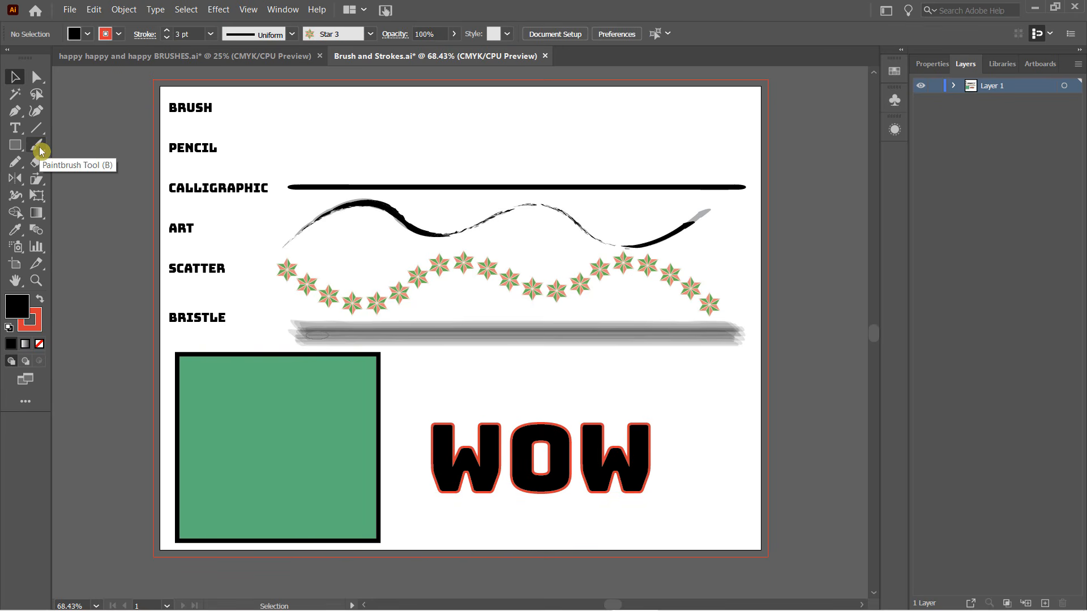
pyautogui.click(40, 149)
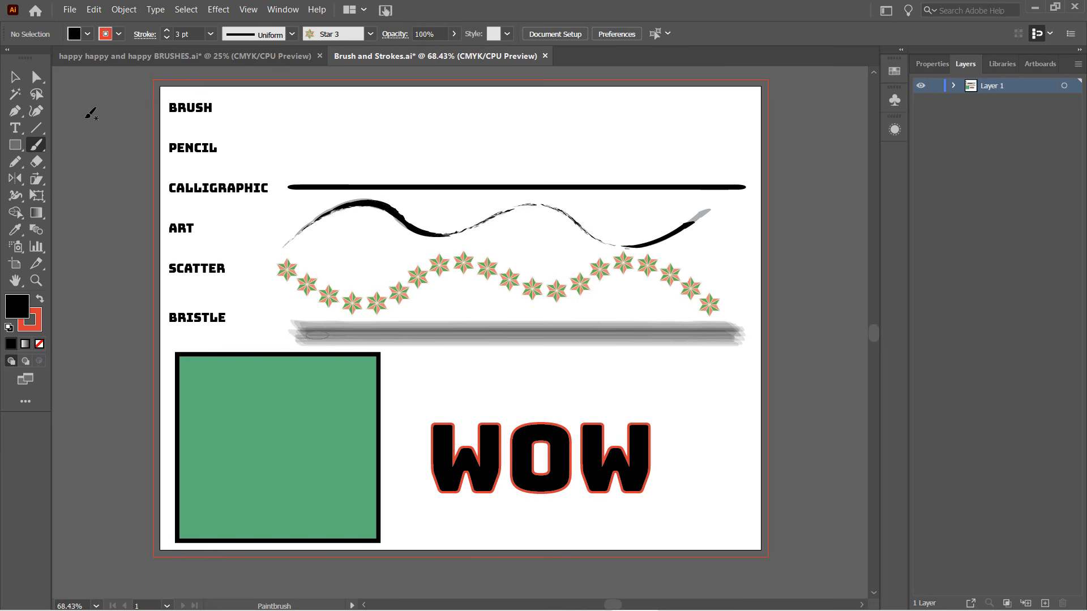
pyautogui.click(370, 34)
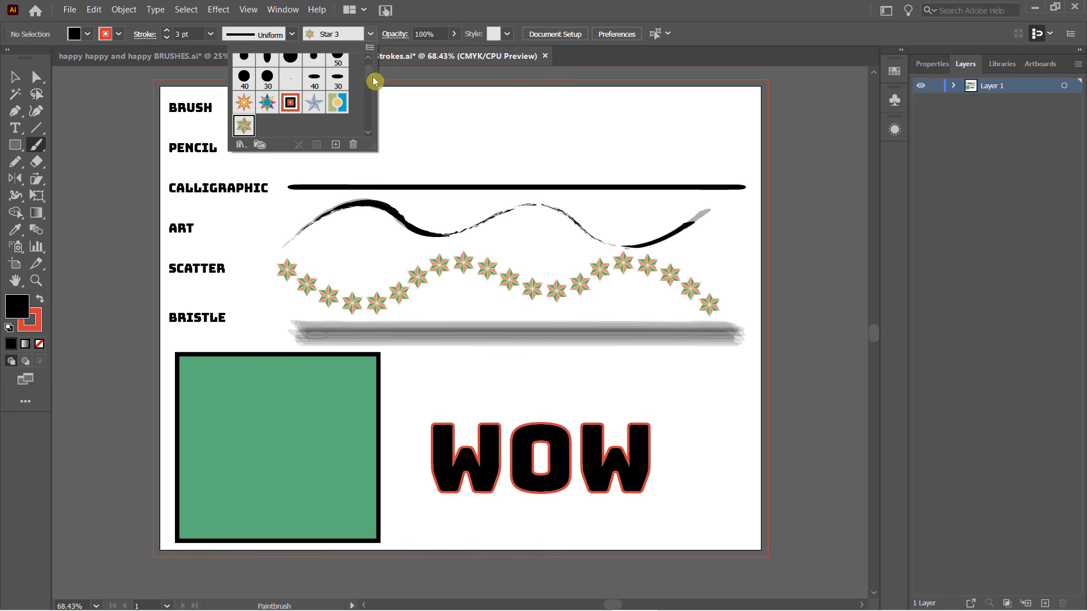
pyautogui.moveTo(373, 81)
pyautogui.mouseDown()
pyautogui.moveTo(374, 93)
pyautogui.moveTo(362, 54)
pyautogui.mouseUp()
pyautogui.click(244, 65)
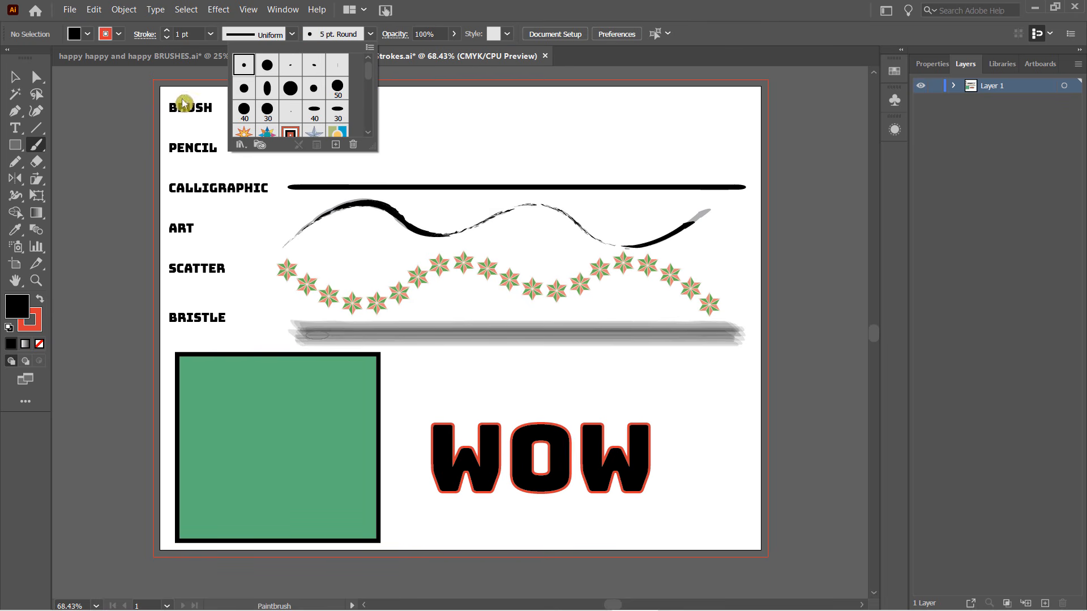
pyautogui.click(113, 128)
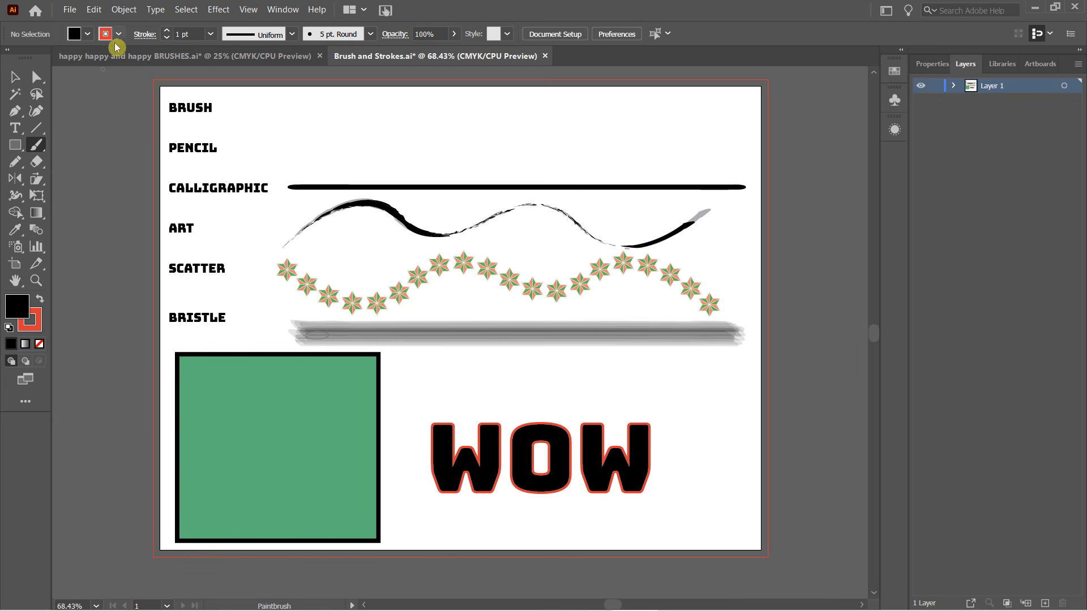
# Step: Try a long curved red brush stroke and a scalloped one beside the BRUSH label, undoing each
pyautogui.moveTo(233, 109)
pyautogui.mouseDown()
pyautogui.moveTo(561, 108)
pyautogui.moveTo(723, 127)
pyautogui.mouseUp()
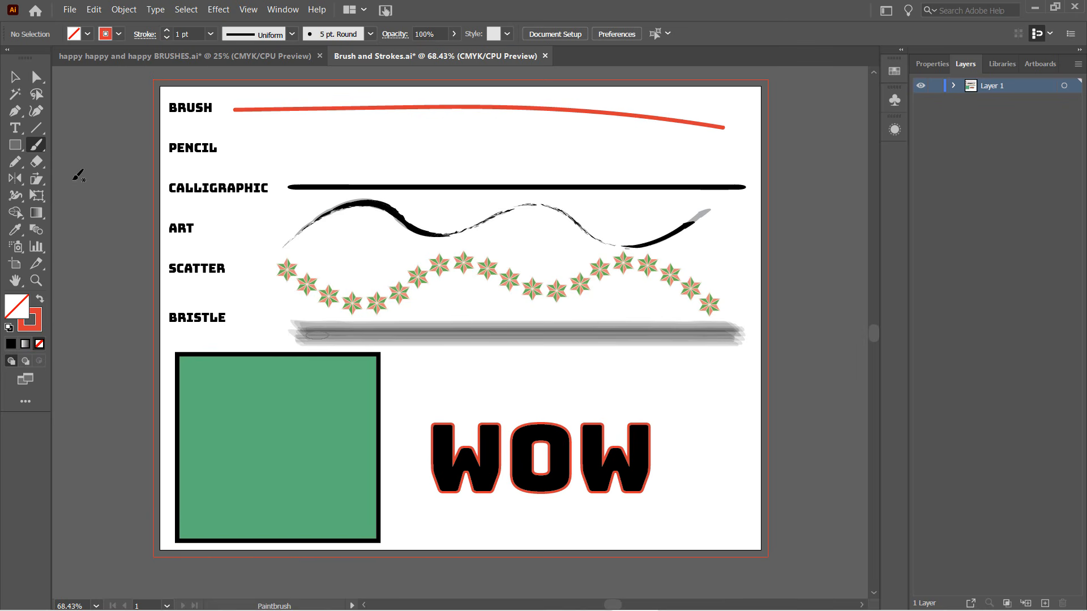
pyautogui.hotkey('ctrl', 'z')
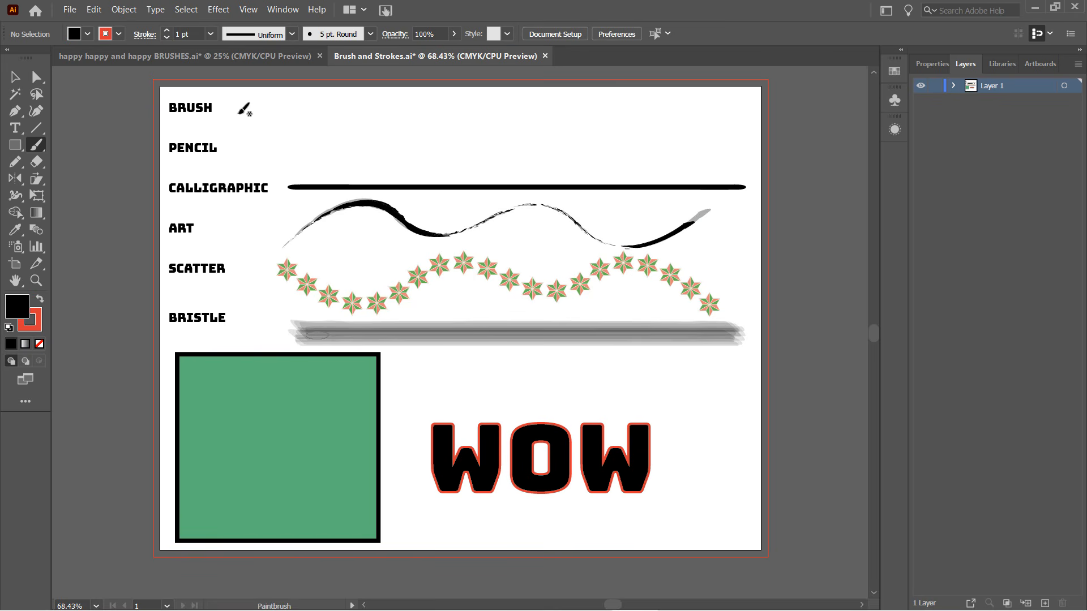
pyautogui.moveTo(242, 118)
pyautogui.mouseDown()
pyautogui.moveTo(268, 108)
pyautogui.moveTo(334, 133)
pyautogui.moveTo(361, 96)
pyautogui.moveTo(421, 123)
pyautogui.moveTo(476, 111)
pyautogui.moveTo(496, 136)
pyautogui.moveTo(588, 144)
pyautogui.moveTo(612, 114)
pyautogui.moveTo(655, 127)
pyautogui.moveTo(723, 119)
pyautogui.mouseUp()
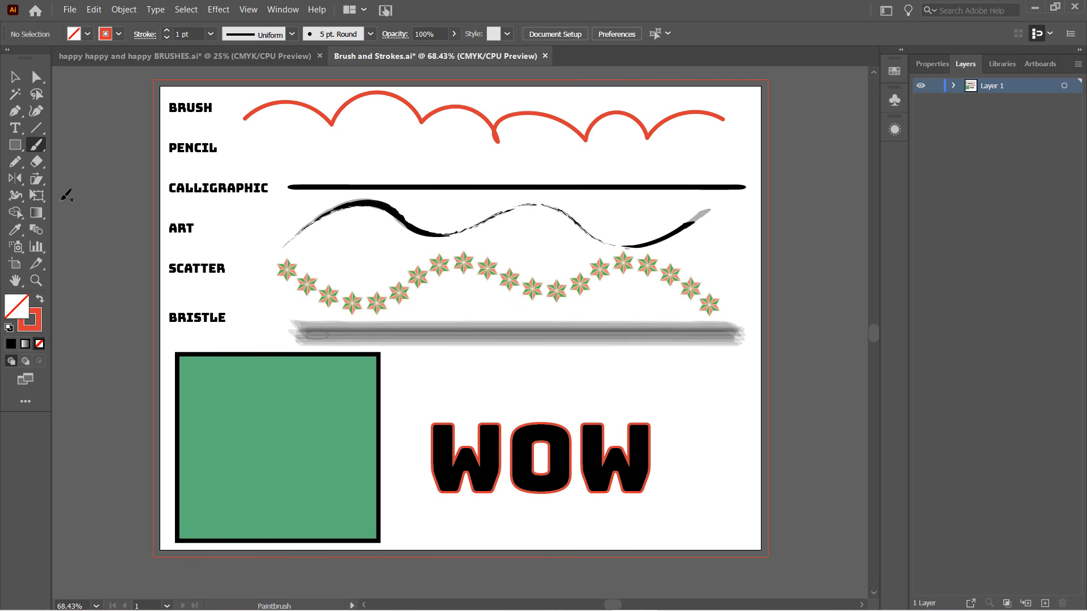
pyautogui.hotkey('ctrl', 'z')
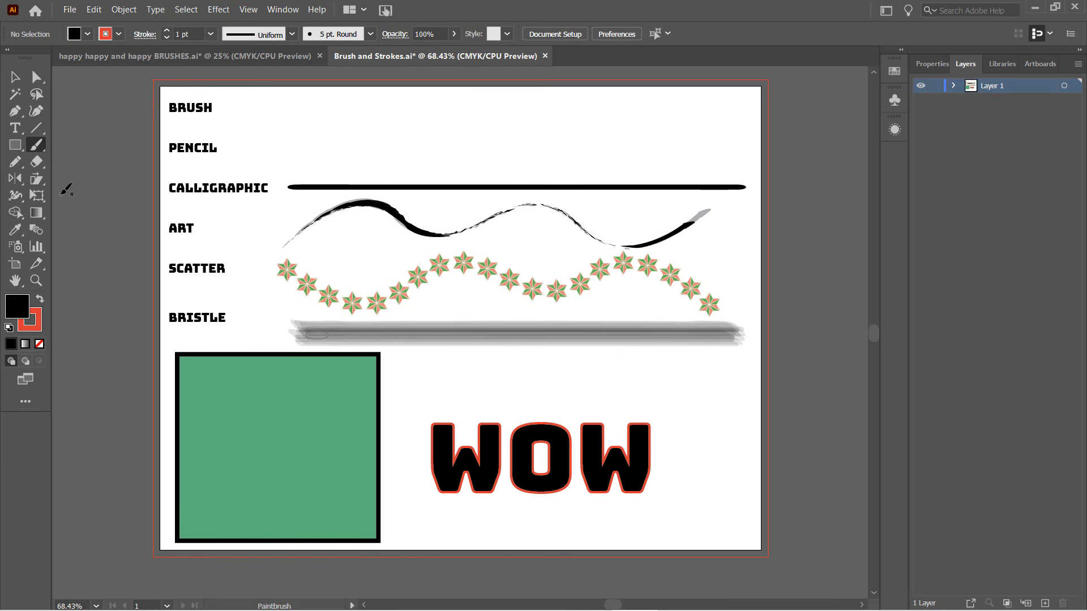
# Step: Set the Paintbrush tool's fidelity fully to Accurate
pyautogui.doubleClick(37, 147)
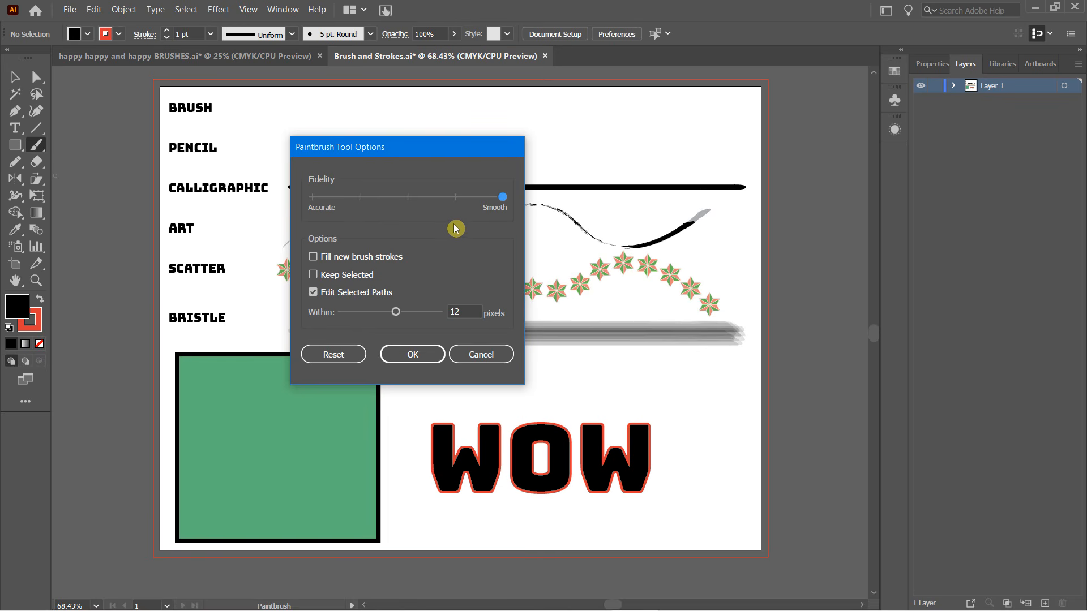
pyautogui.moveTo(502, 200); pyautogui.dragTo(326, 202)
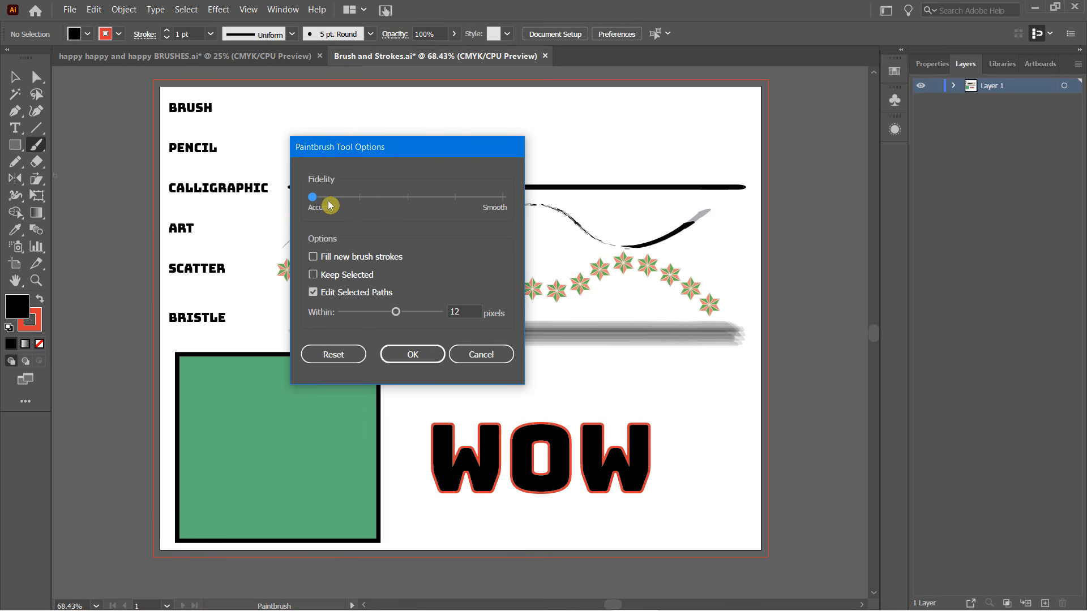
pyautogui.click(409, 354)
# Step: Set the stroke weight to 0.25 pt and paint a thin wavy red line beside the BRUSH label
pyautogui.click(167, 38)
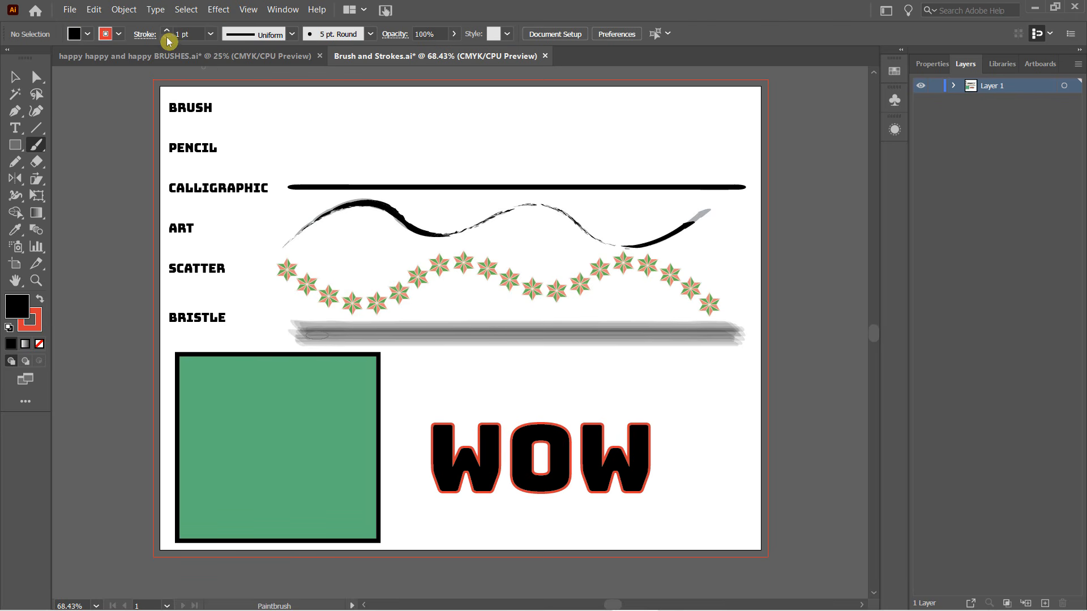
pyautogui.click(167, 37)
pyautogui.moveTo(249, 123)
pyautogui.mouseDown()
pyautogui.moveTo(283, 123)
pyautogui.moveTo(292, 136)
pyautogui.moveTo(307, 121)
pyautogui.moveTo(352, 126)
pyautogui.moveTo(365, 137)
pyautogui.moveTo(382, 119)
pyautogui.moveTo(421, 136)
pyautogui.moveTo(480, 122)
pyautogui.moveTo(534, 144)
pyautogui.moveTo(508, 151)
pyautogui.mouseUp()
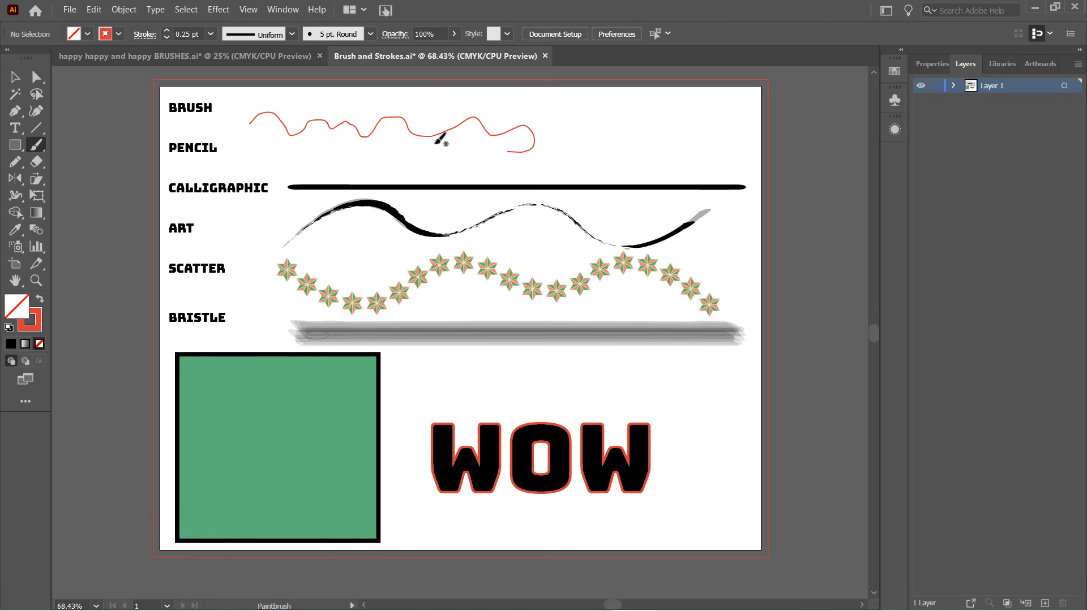
# Step: Show the anchor points of the wavy red line with Direct Selection and delete the whole line
pyautogui.scroll(1, 405, 120)
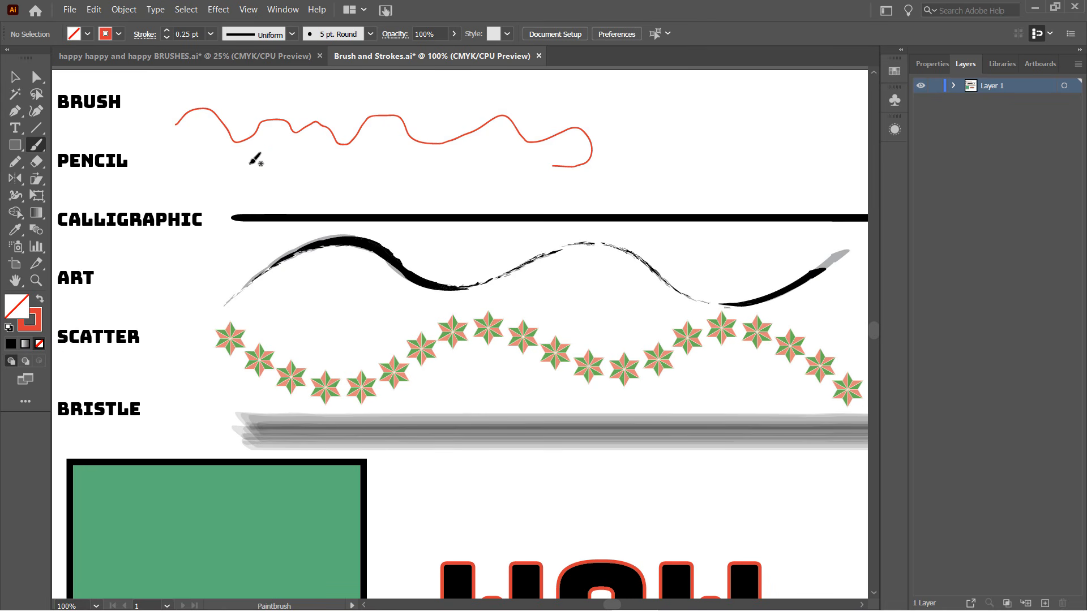
pyautogui.click(36, 77)
pyautogui.click(235, 142)
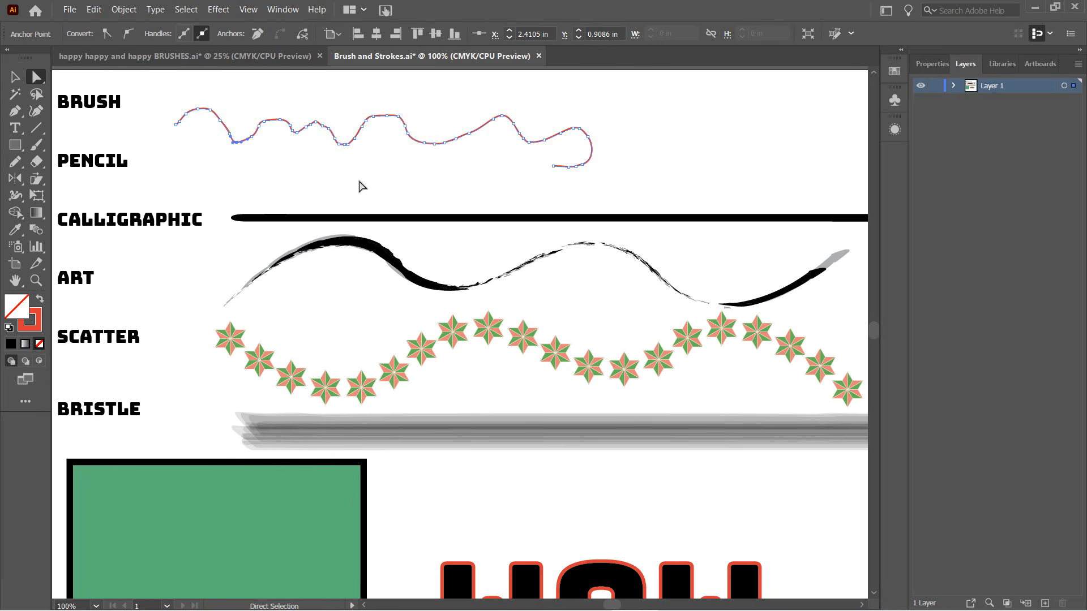
pyautogui.press('Delete')
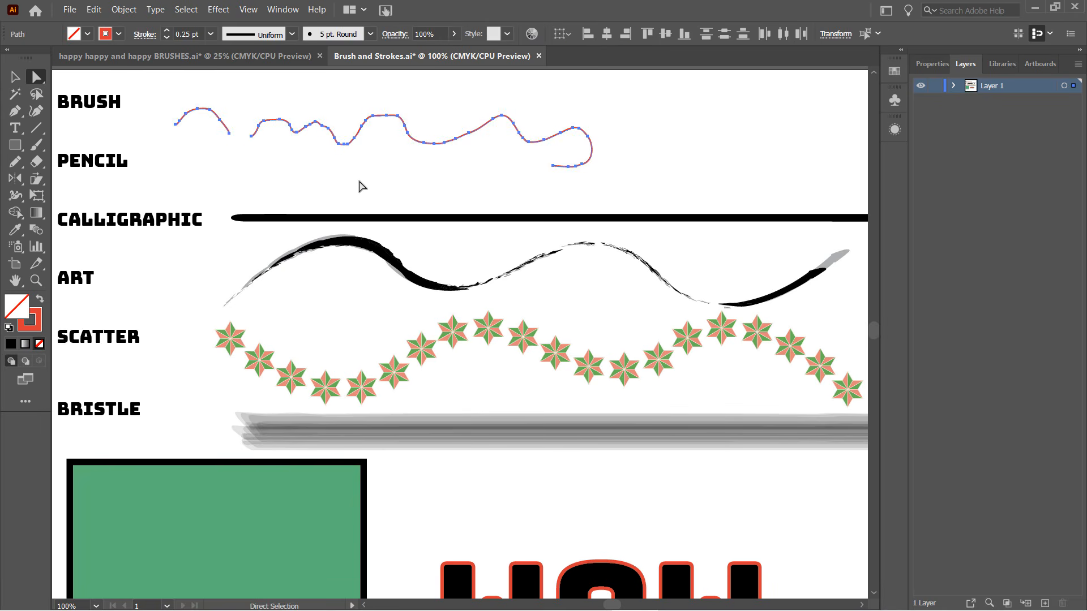
pyautogui.hotkey('ctrl', 'z')
pyautogui.press('Delete')
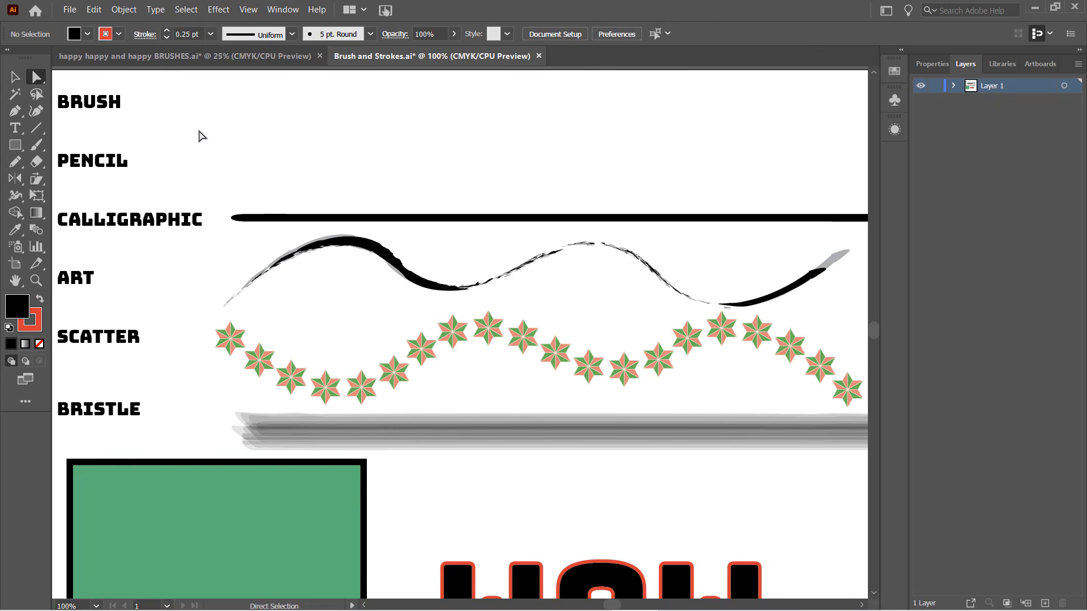
# Step: Set the Paintbrush fidelity fully to Smooth and paint a new wavy red line beside the BRUSH label
pyautogui.doubleClick(36, 145)
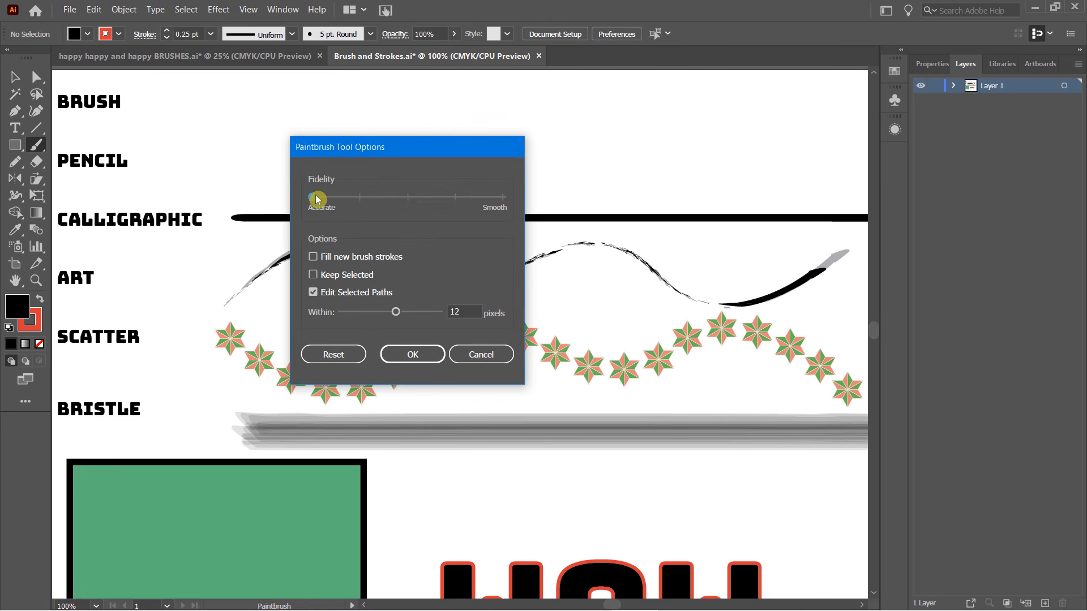
pyautogui.moveTo(316, 199); pyautogui.dragTo(503, 202)
pyautogui.click(407, 355)
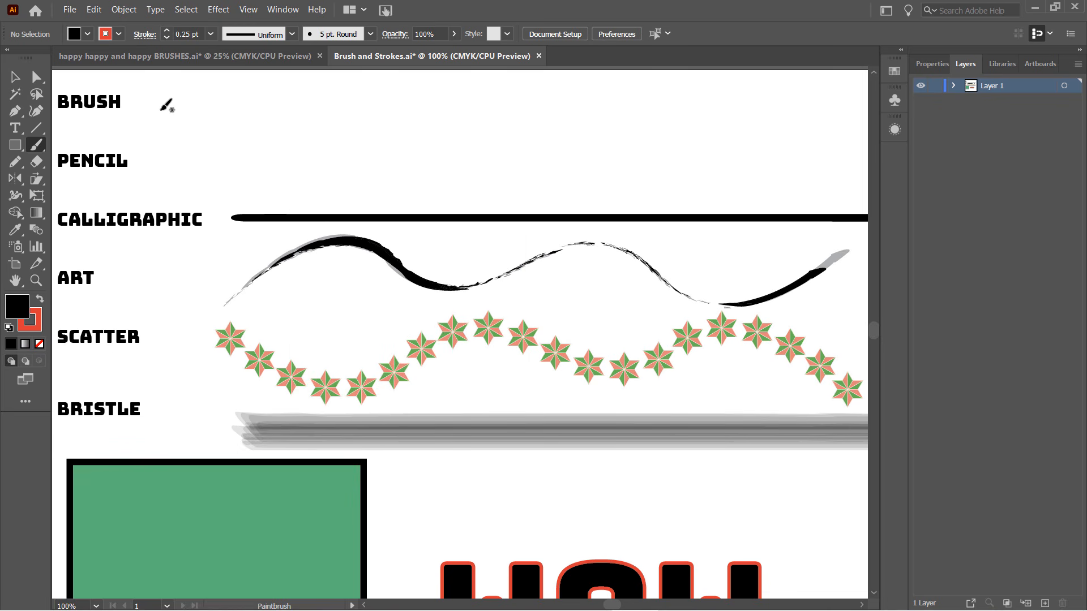
pyautogui.moveTo(160, 109)
pyautogui.mouseDown()
pyautogui.moveTo(249, 117)
pyautogui.moveTo(278, 100)
pyautogui.moveTo(329, 115)
pyautogui.moveTo(361, 102)
pyautogui.moveTo(382, 115)
pyautogui.moveTo(423, 98)
pyautogui.moveTo(500, 115)
pyautogui.moveTo(518, 140)
pyautogui.moveTo(496, 161)
pyautogui.mouseUp()
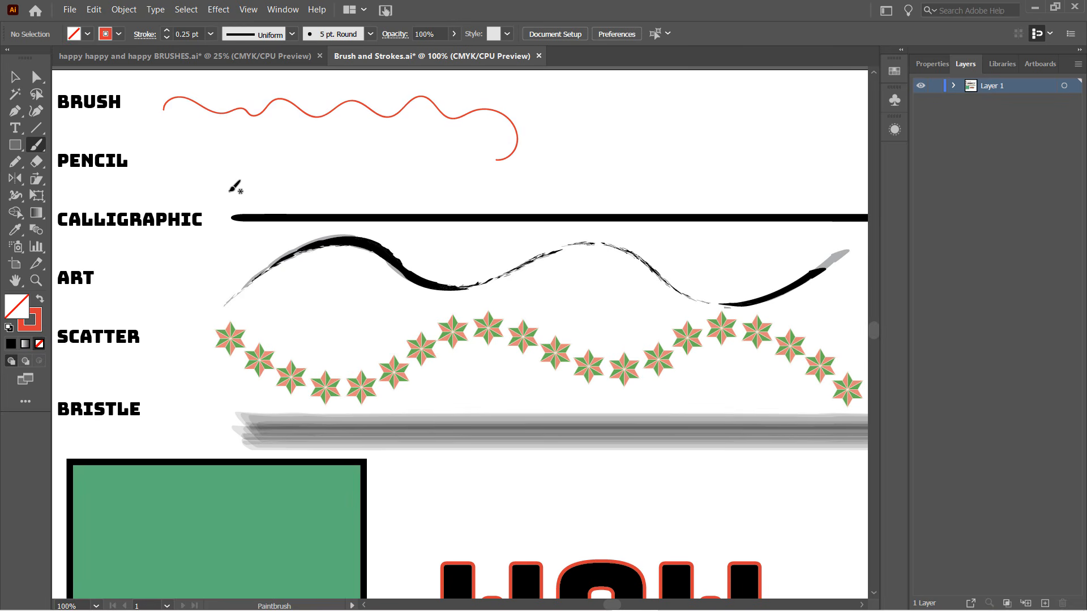
# Step: Select the new wavy line, try the Smooth tool along its first curves and undo the smoothing
pyautogui.click(37, 76)
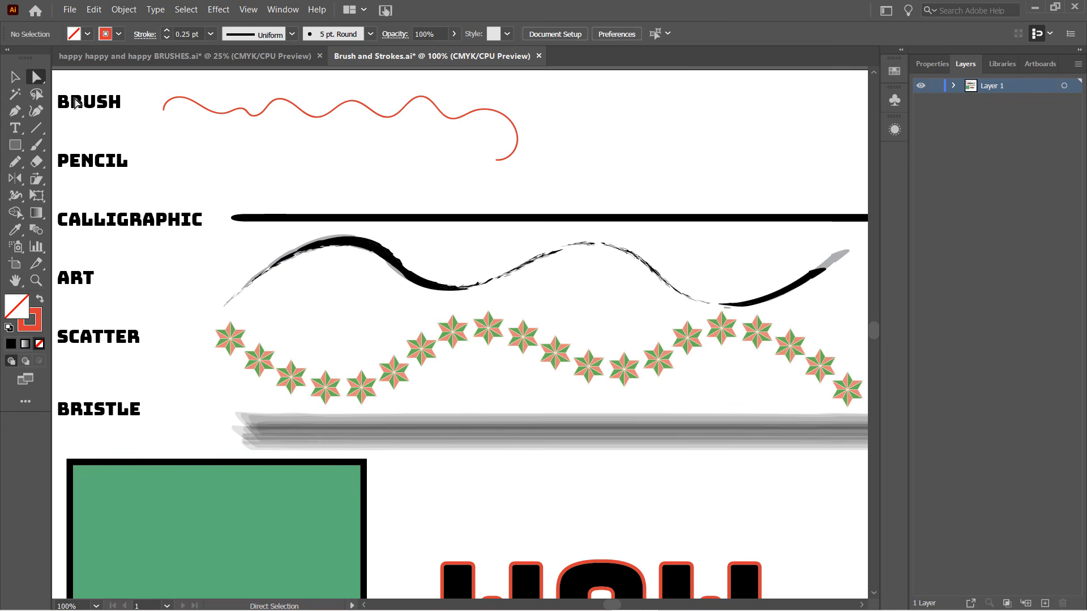
pyautogui.click(196, 104)
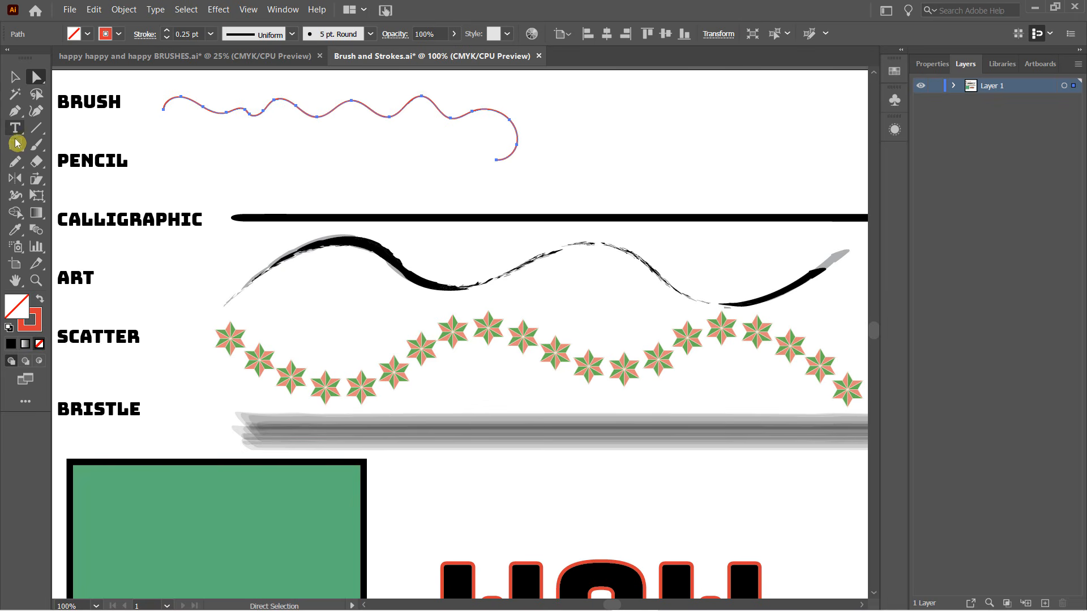
pyautogui.moveTo(14, 162); pyautogui.dragTo(87, 200)
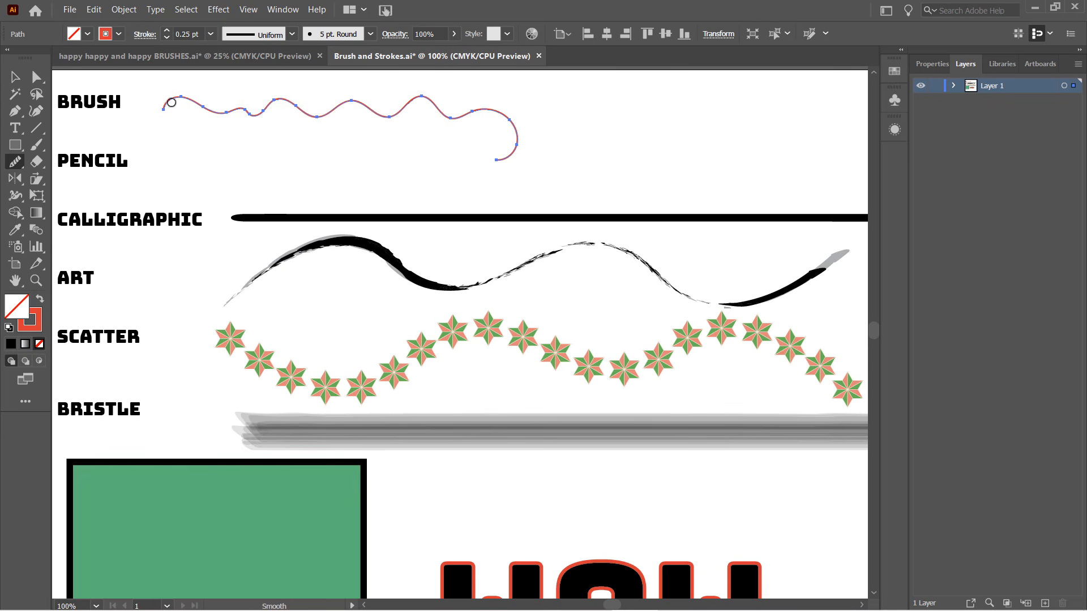
pyautogui.moveTo(171, 102)
pyautogui.mouseDown()
pyautogui.moveTo(237, 108)
pyautogui.moveTo(290, 112)
pyautogui.mouseUp()
pyautogui.hotkey('ctrl', 'z')
# Step: Check the Smooth tool's fidelity options and close them without changes
pyautogui.doubleClick(18, 165)
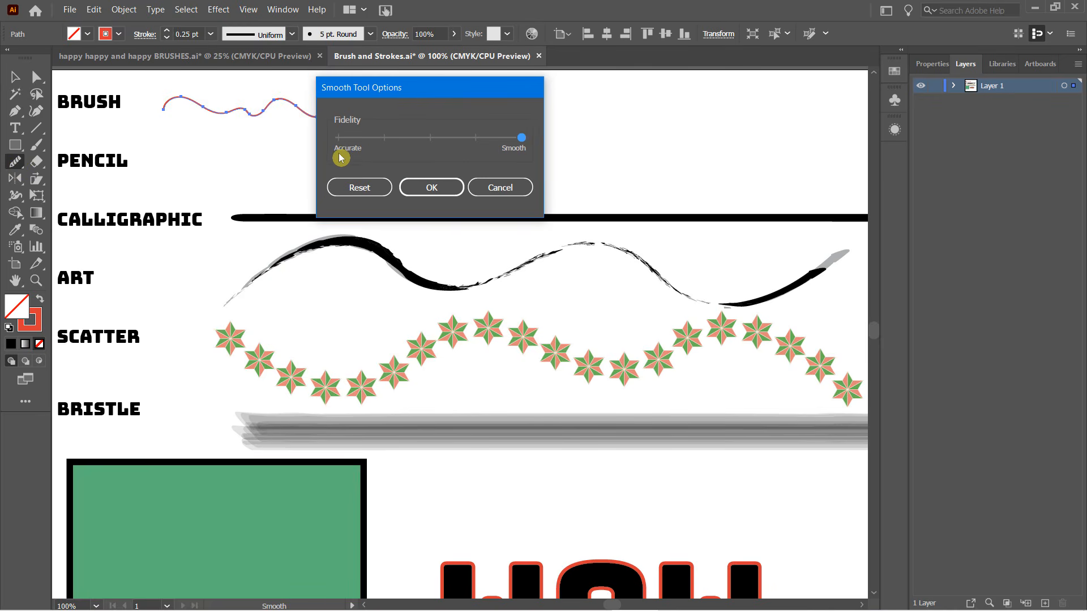
pyautogui.click(503, 192)
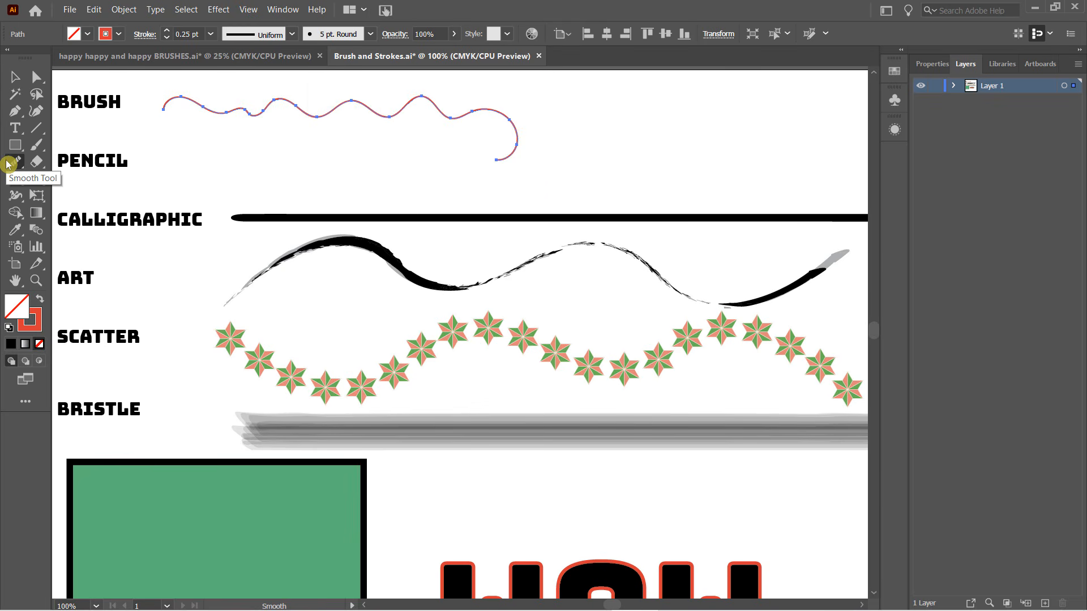
pyautogui.click(8, 165)
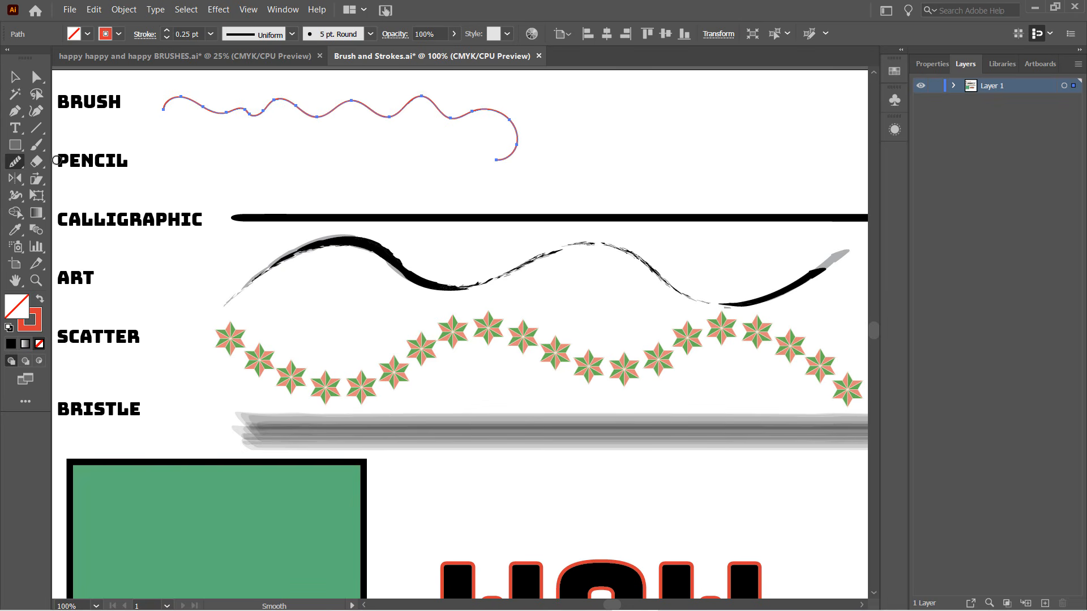
# Step: Draw a long wavy line beside the PENCIL label with the Pencil tool and increase its stroke weight
pyautogui.moveTo(18, 163); pyautogui.dragTo(60, 179)
pyautogui.moveTo(160, 165)
pyautogui.mouseDown()
pyautogui.moveTo(555, 180)
pyautogui.moveTo(632, 161)
pyautogui.mouseUp()
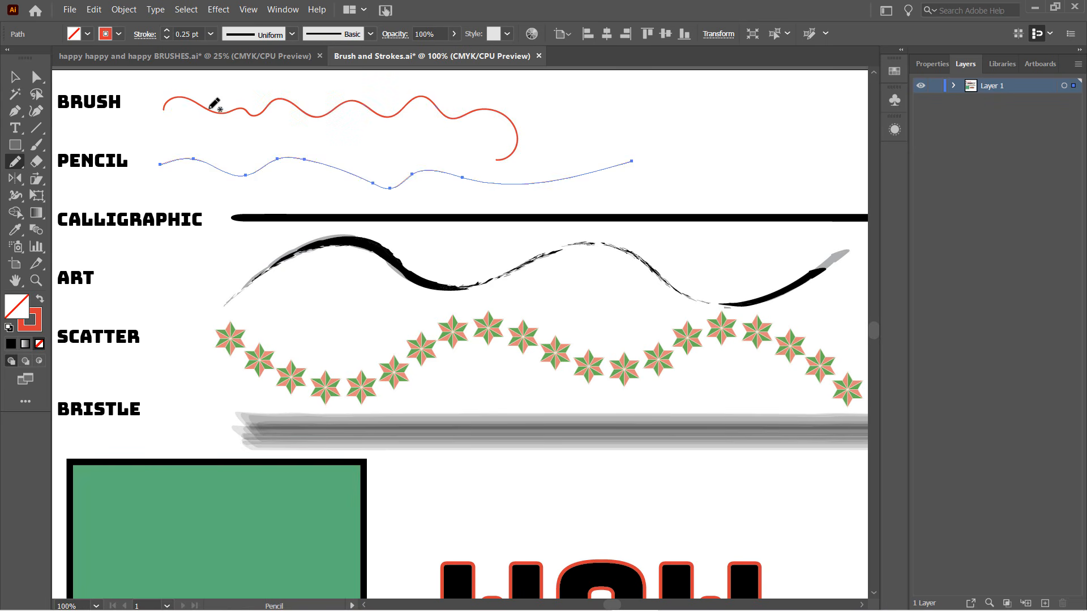
pyautogui.click(167, 32)
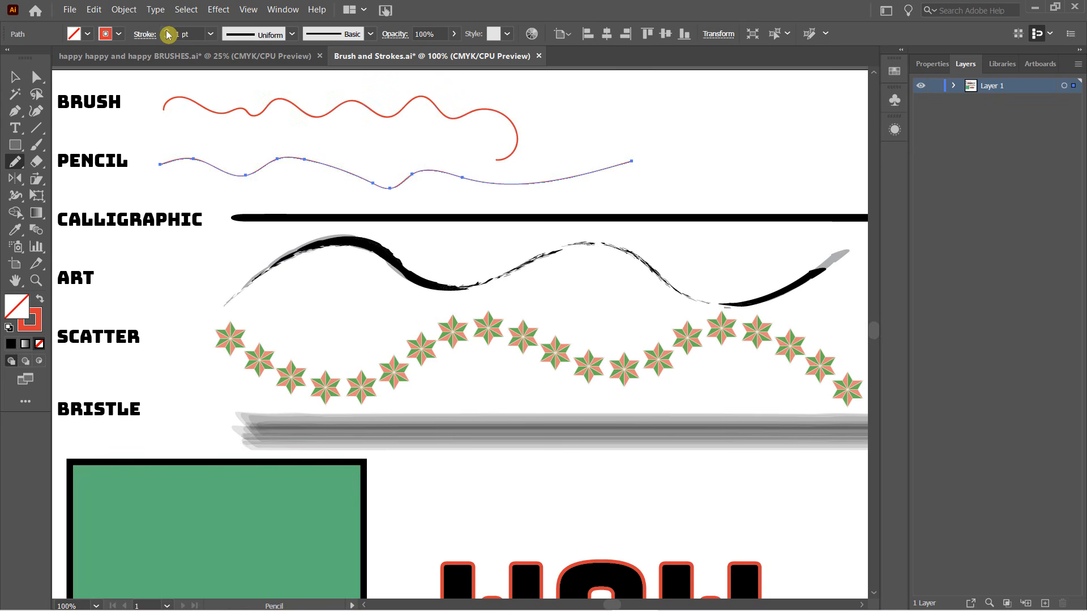
# Step: Set the wavy pencil line's stroke weight to 5 pt and give it round caps
pyautogui.click(168, 33)
pyautogui.click(168, 32)
pyautogui.click(168, 32)
pyautogui.click(168, 32)
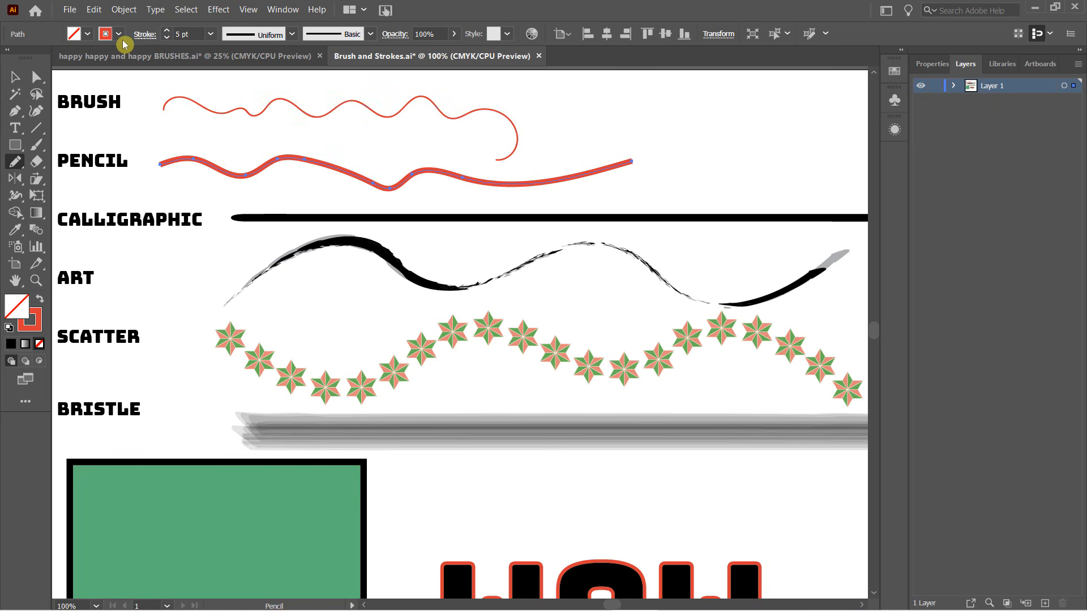
pyautogui.click(145, 34)
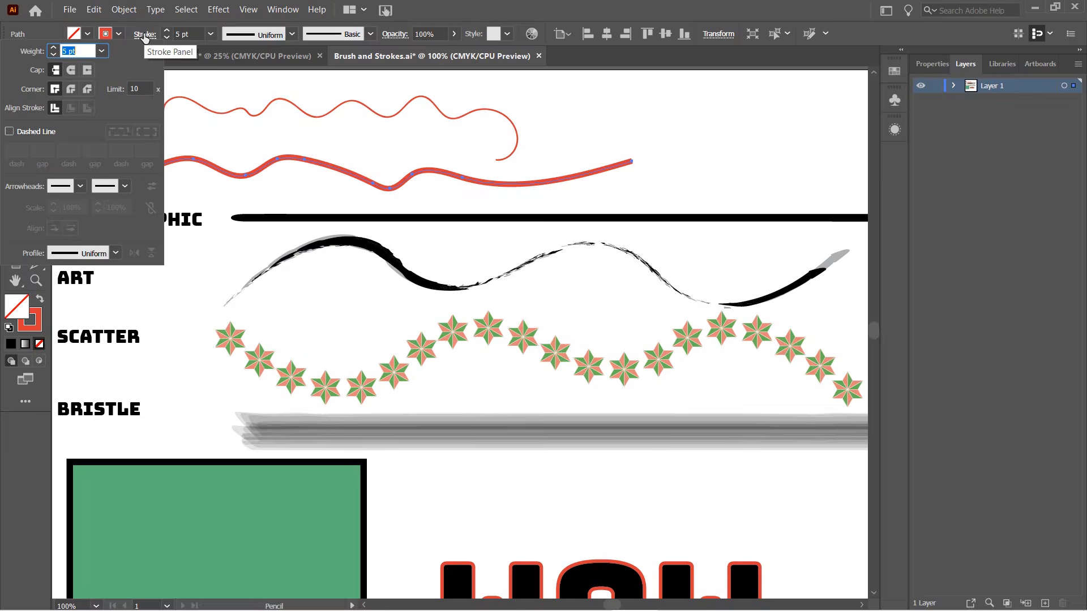
pyautogui.click(71, 70)
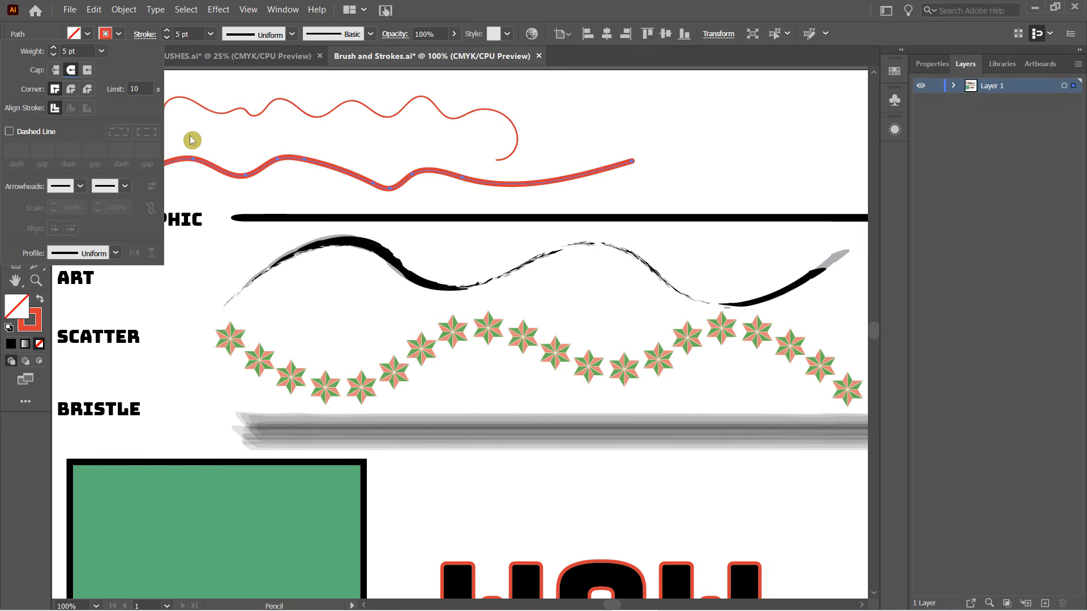
pyautogui.click(463, 9)
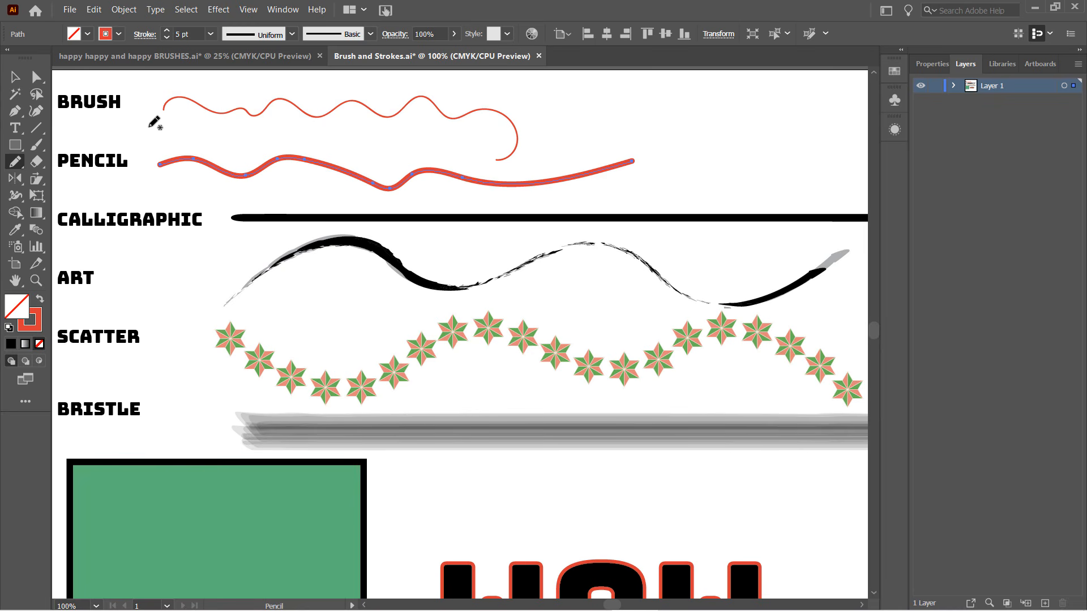
# Step: Move the pencil line's right end anchor point to about X 7.97 in, Y 0.98 in and reshape its curve with the direction handle
pyautogui.click(36, 77)
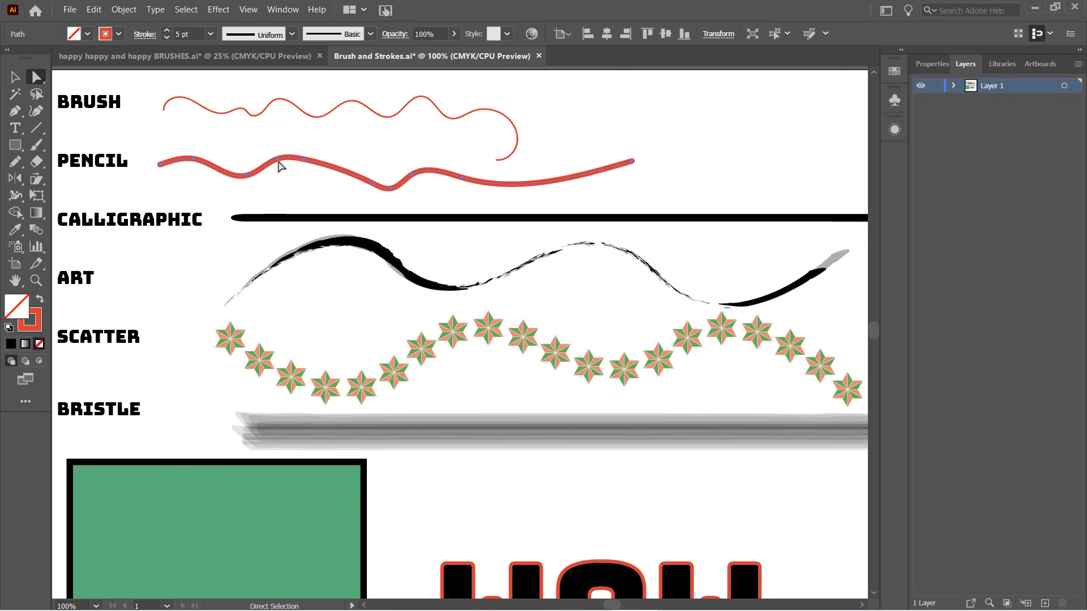
pyautogui.hotkey('ctrl', 'shift', 'a')
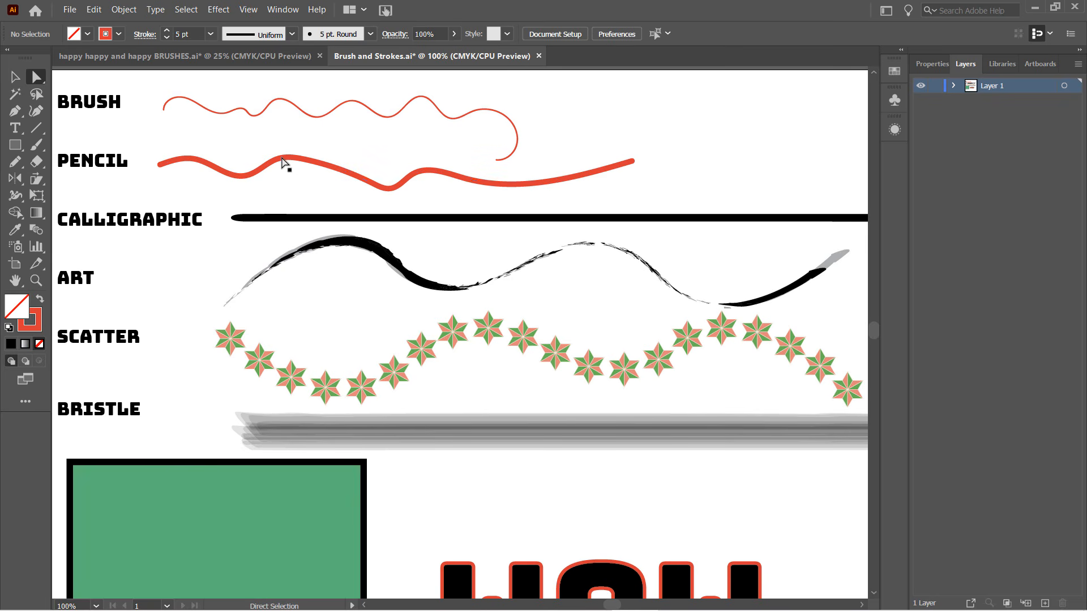
pyautogui.click(280, 163)
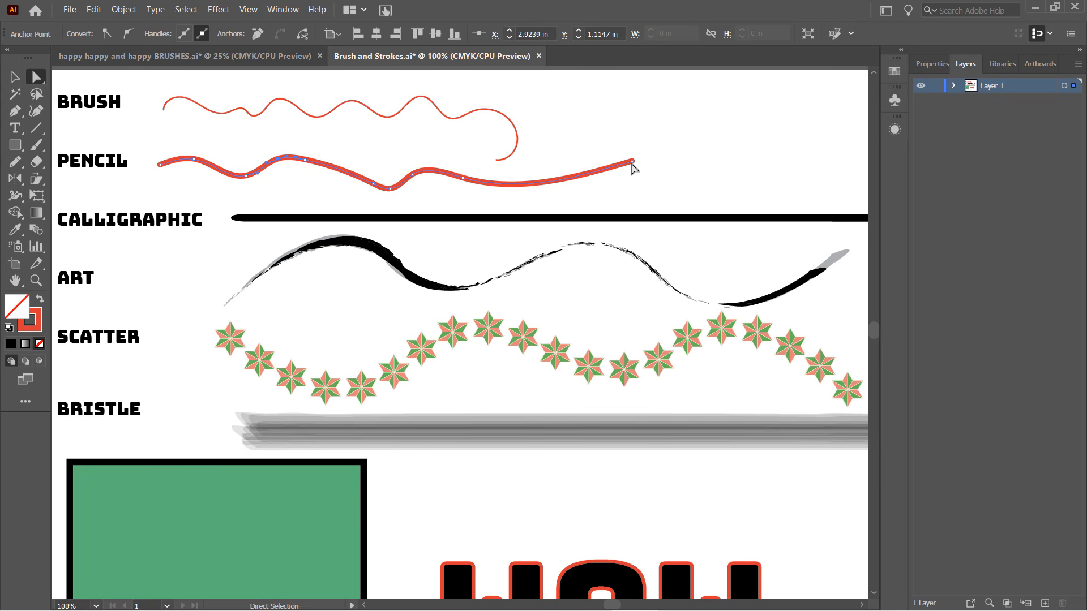
pyautogui.moveTo(632, 163)
pyautogui.mouseDown()
pyautogui.moveTo(681, 148)
pyautogui.moveTo(624, 131)
pyautogui.mouseUp()
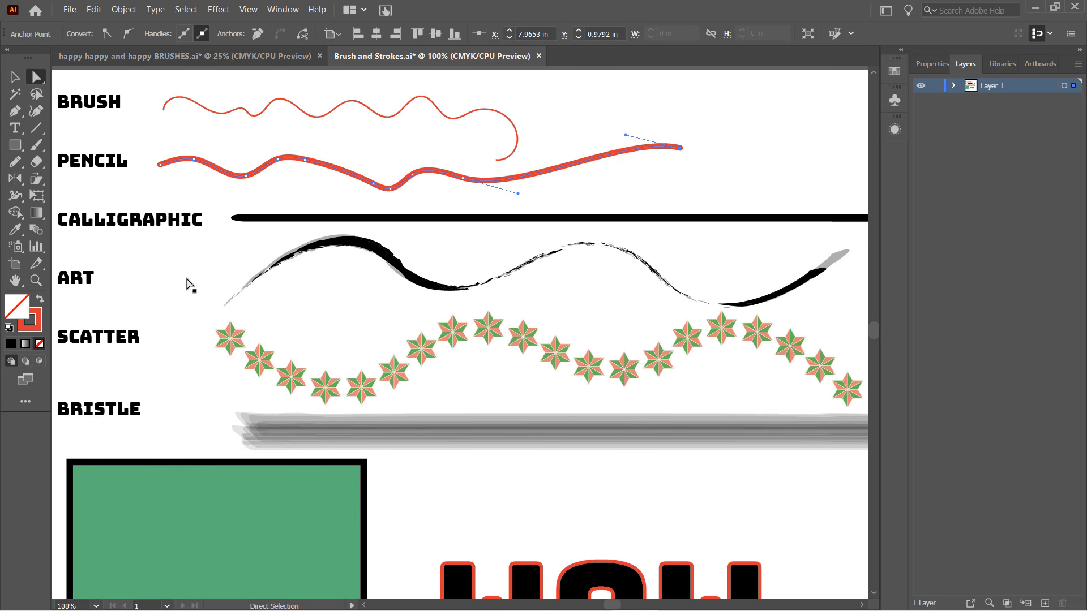
# Step: Select the straight line beside the CALLIGRAPHIC label, show the Brushes panel and move it higher over the canvas
pyautogui.scroll(-1, 190, 286)
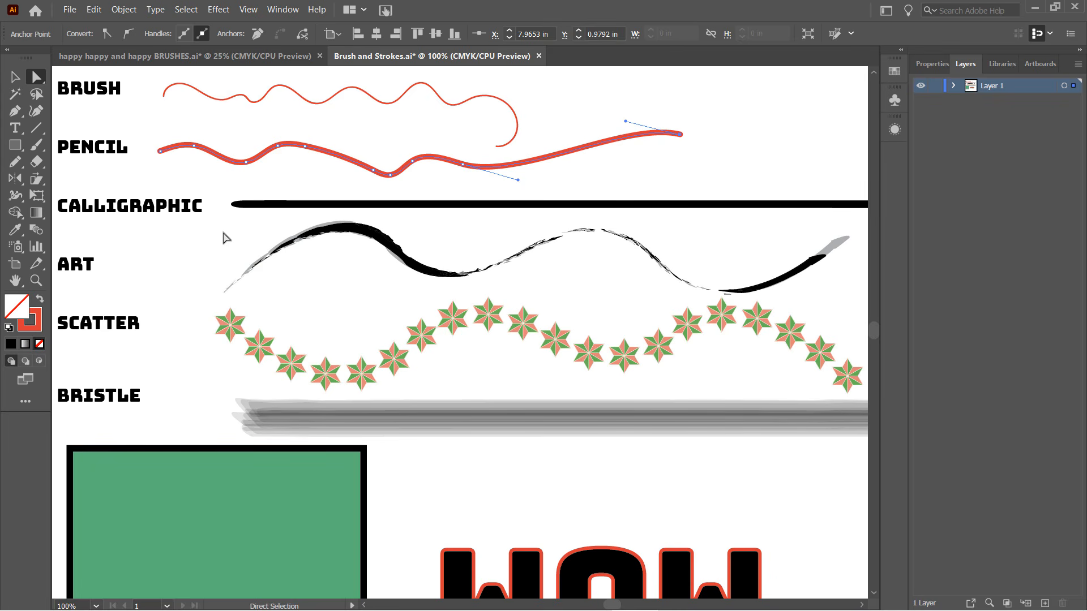
pyautogui.press('v')
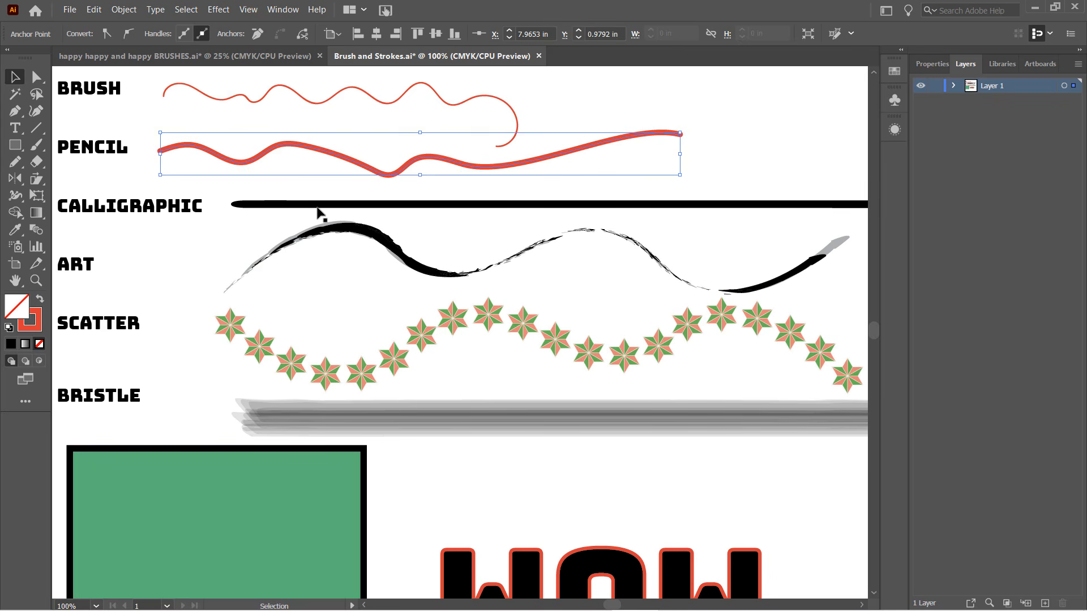
pyautogui.click(318, 206)
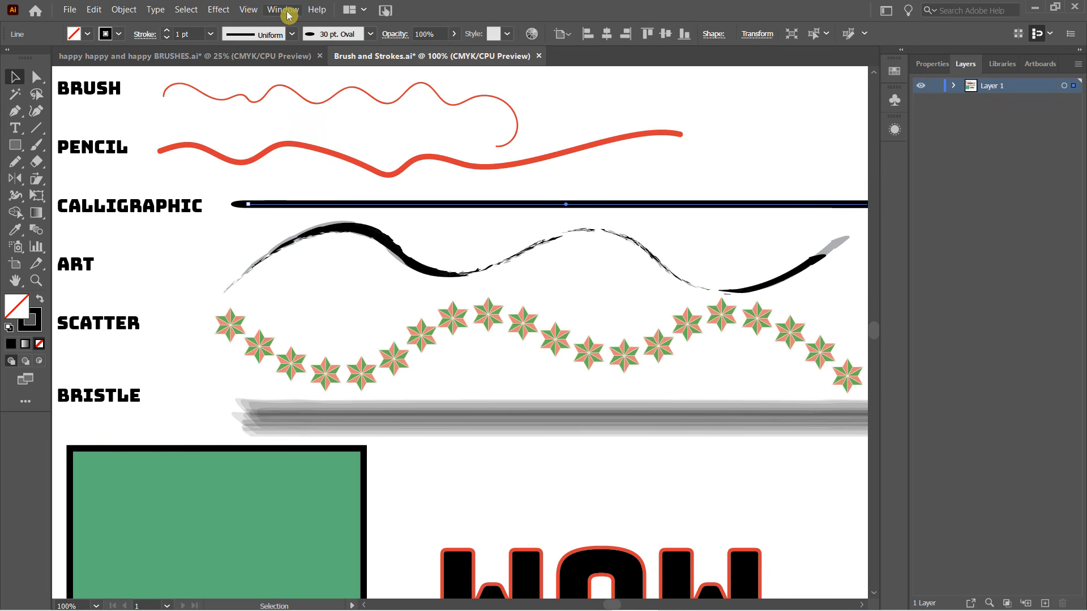
pyautogui.click(283, 10)
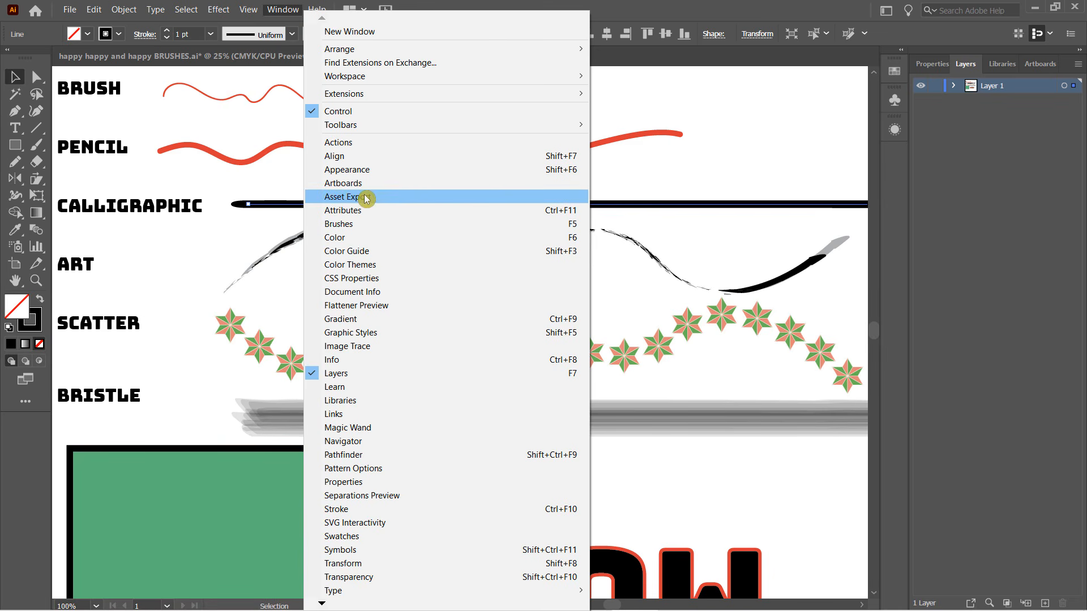
pyautogui.click(368, 224)
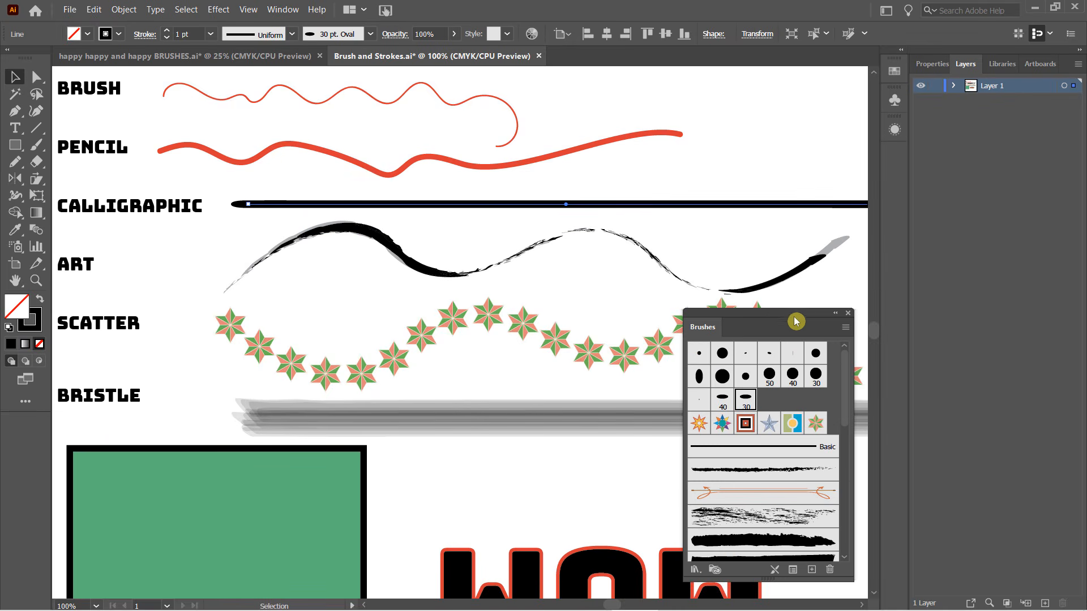
pyautogui.moveTo(779, 315); pyautogui.dragTo(734, 94)
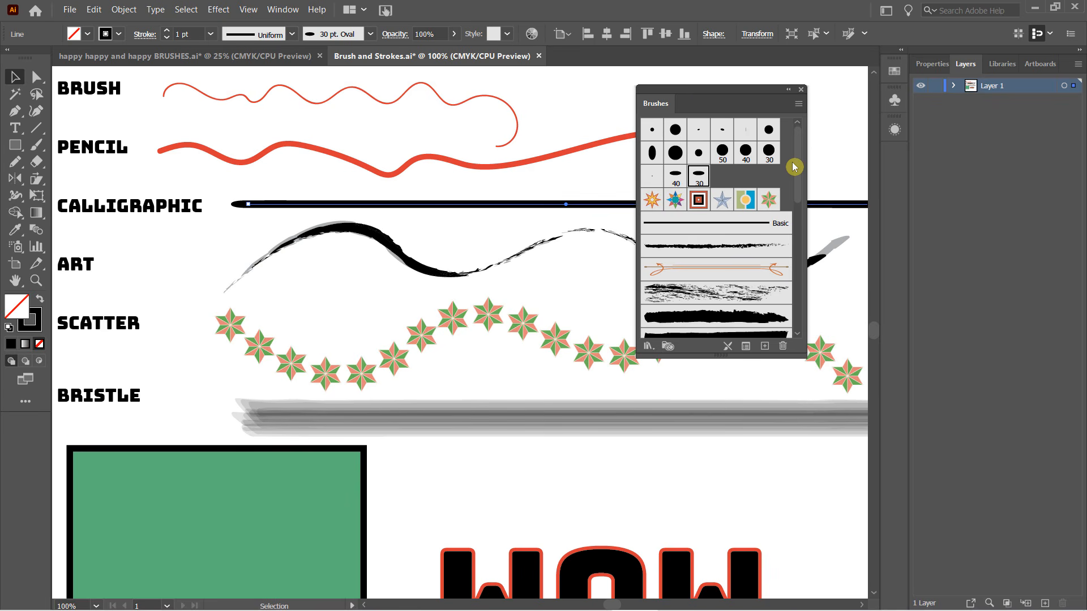
pyautogui.moveTo(794, 165)
pyautogui.mouseDown()
pyautogui.moveTo(815, 295)
pyautogui.moveTo(815, 131)
pyautogui.mouseUp()
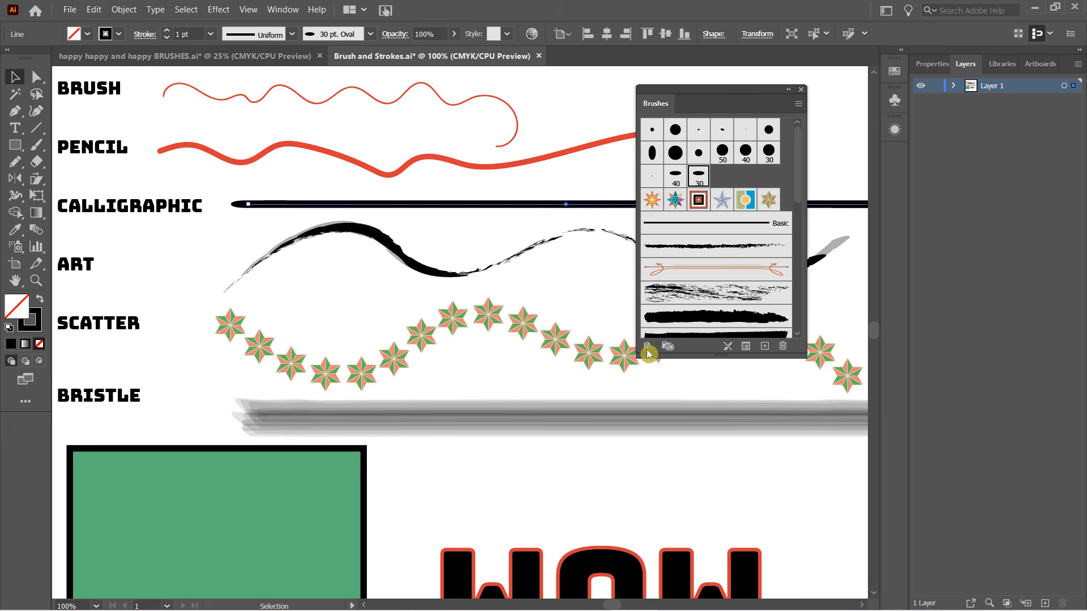
# Step: Open the Artistic_Calligraphic brush library
pyautogui.click(647, 348)
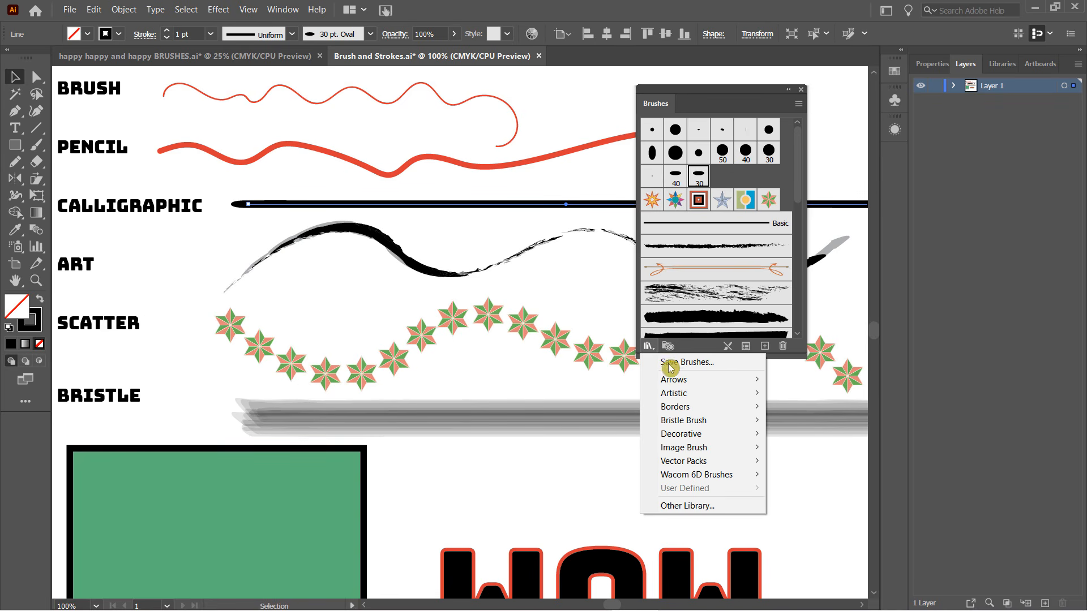
pyautogui.moveTo(689, 395)
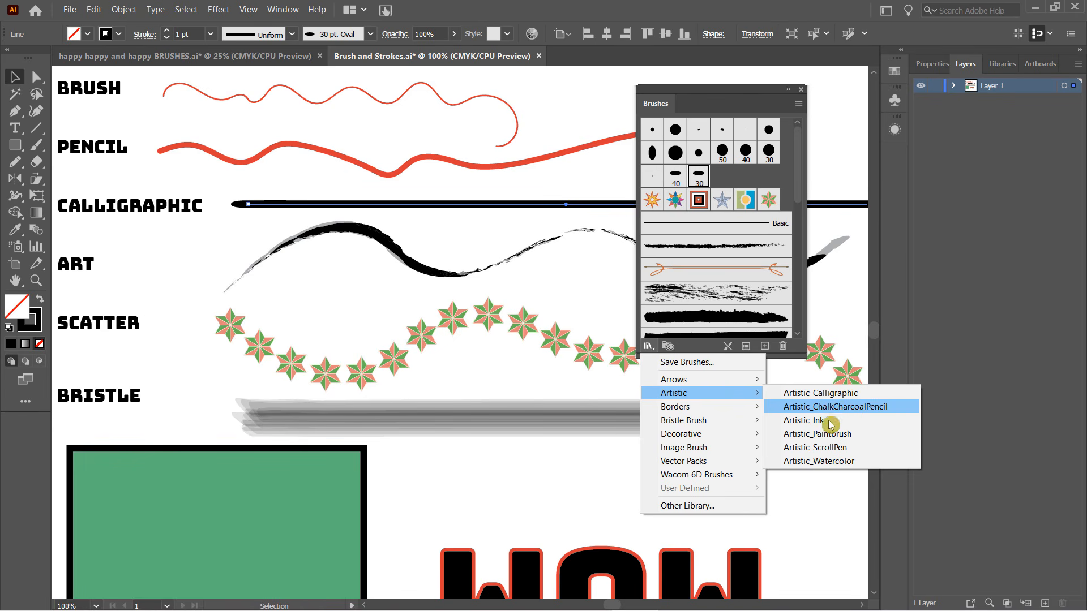
pyautogui.moveTo(752, 413)
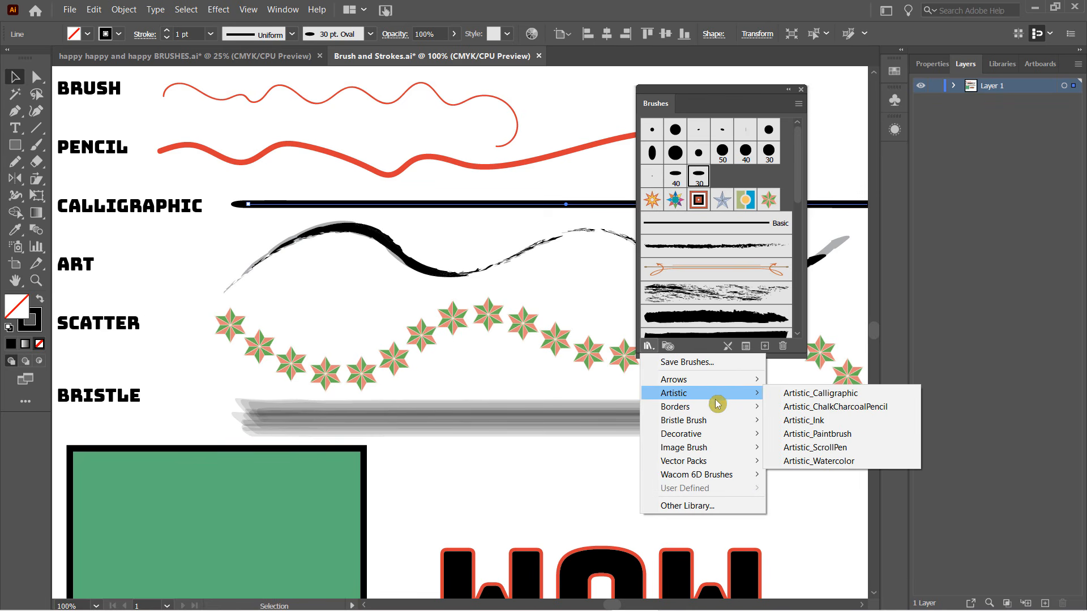
pyautogui.click(800, 393)
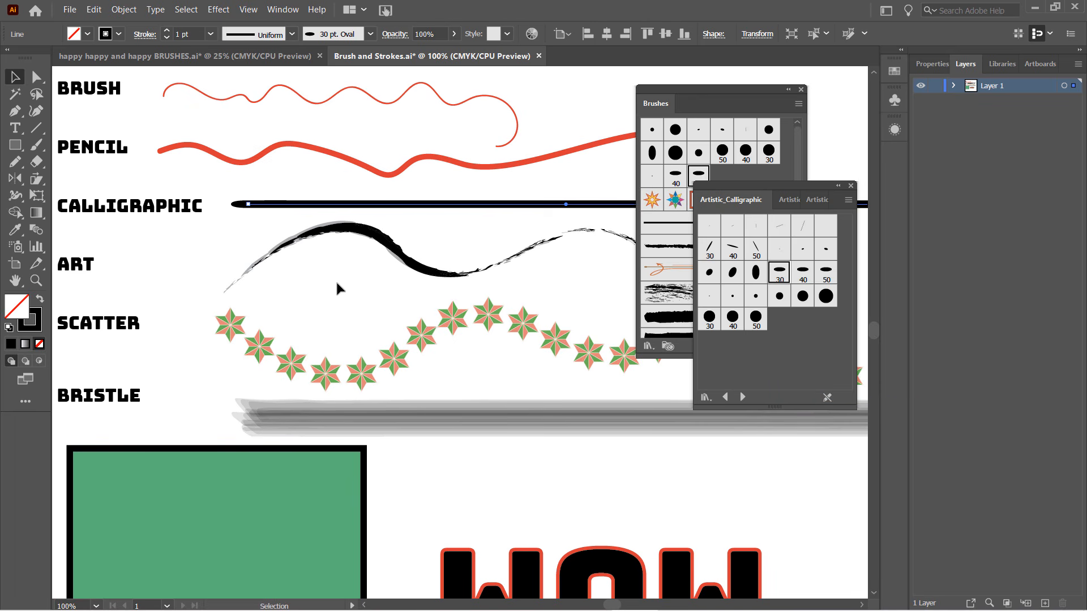
# Step: Try several round calligraphic brushes on the selected line, including 15 pt, 10 pt and 50 pt, ending with 5 pt. Round
pyautogui.click(812, 300)
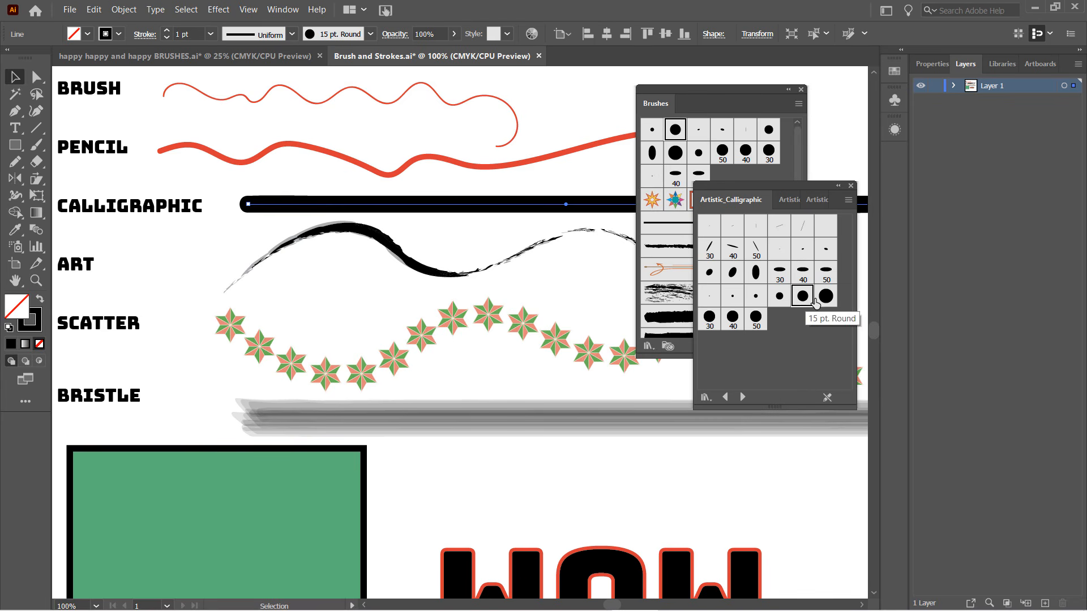
pyautogui.click(826, 296)
pyautogui.click(780, 296)
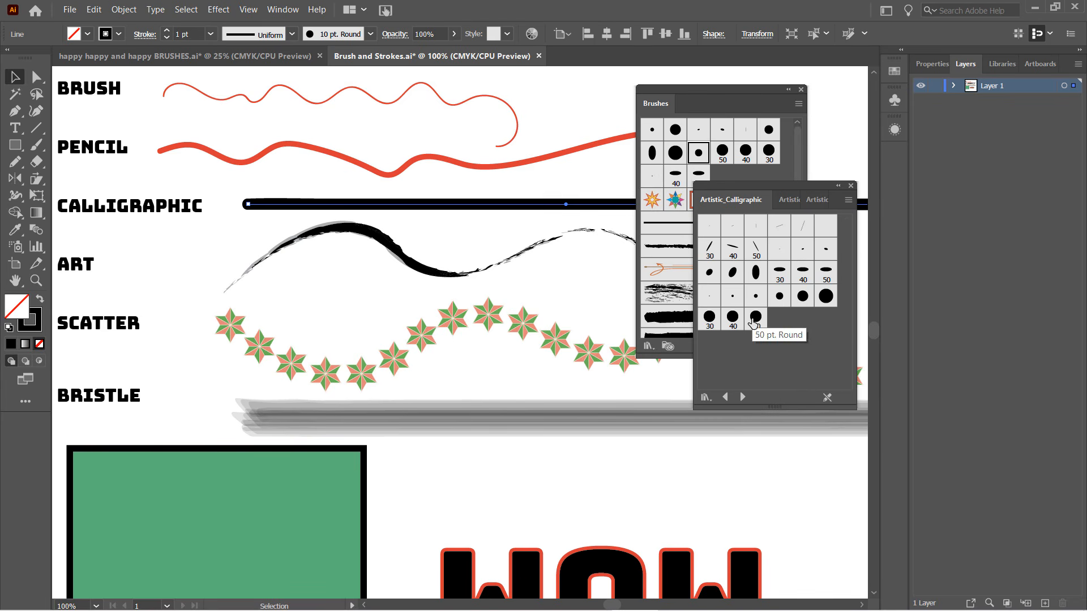
pyautogui.click(755, 319)
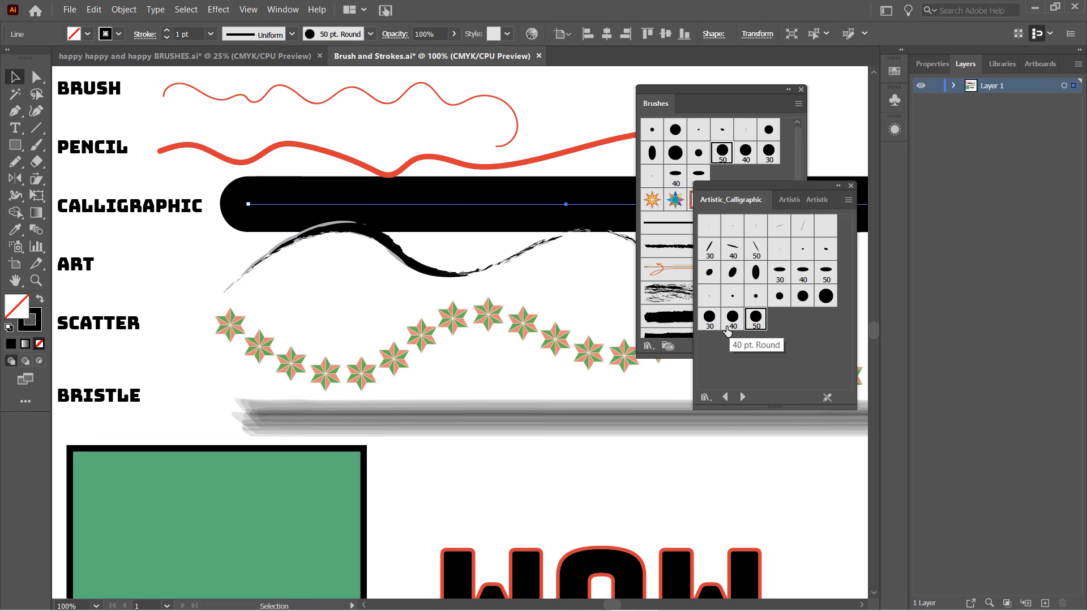
pyautogui.click(754, 294)
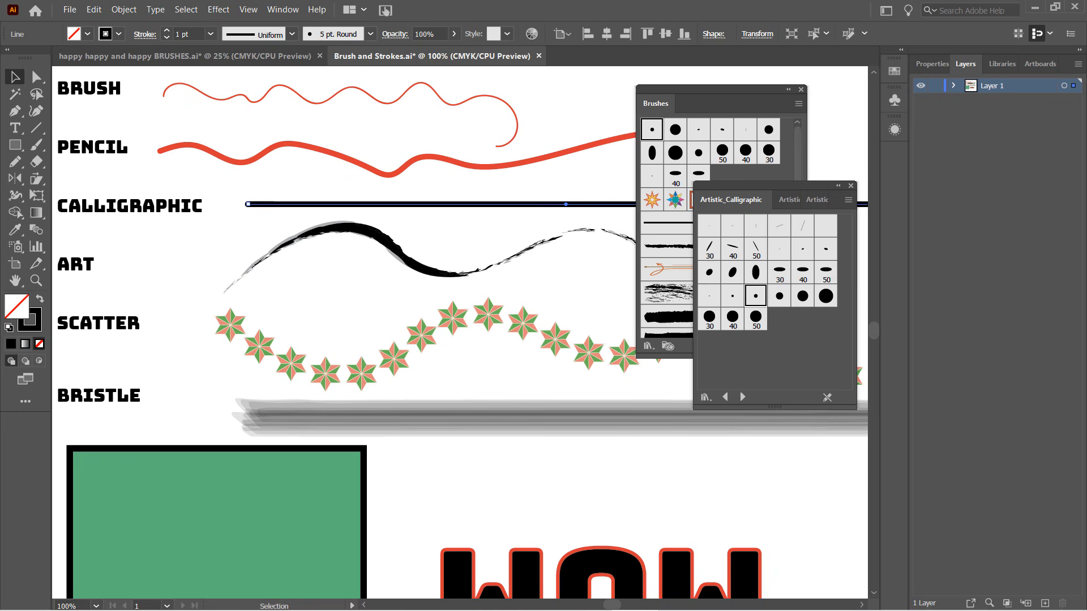
# Step: Switch to the Artistic_ChalkCharcoalPencil library and give the CALLIGRAPHIC line the fifth brush, a tapering rough charcoal stroke
pyautogui.click(742, 397)
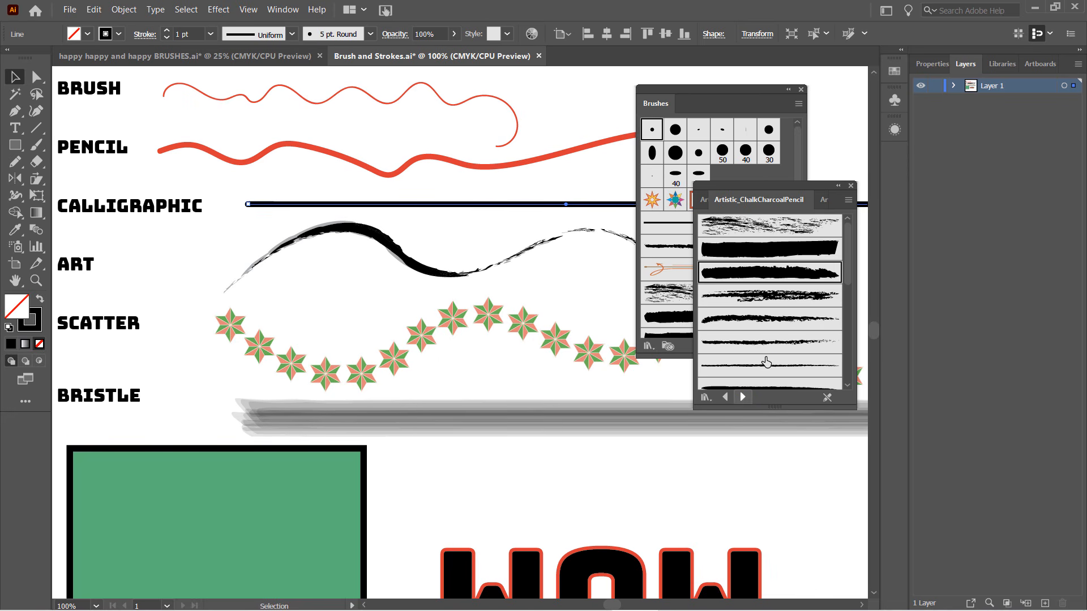
pyautogui.click(747, 304)
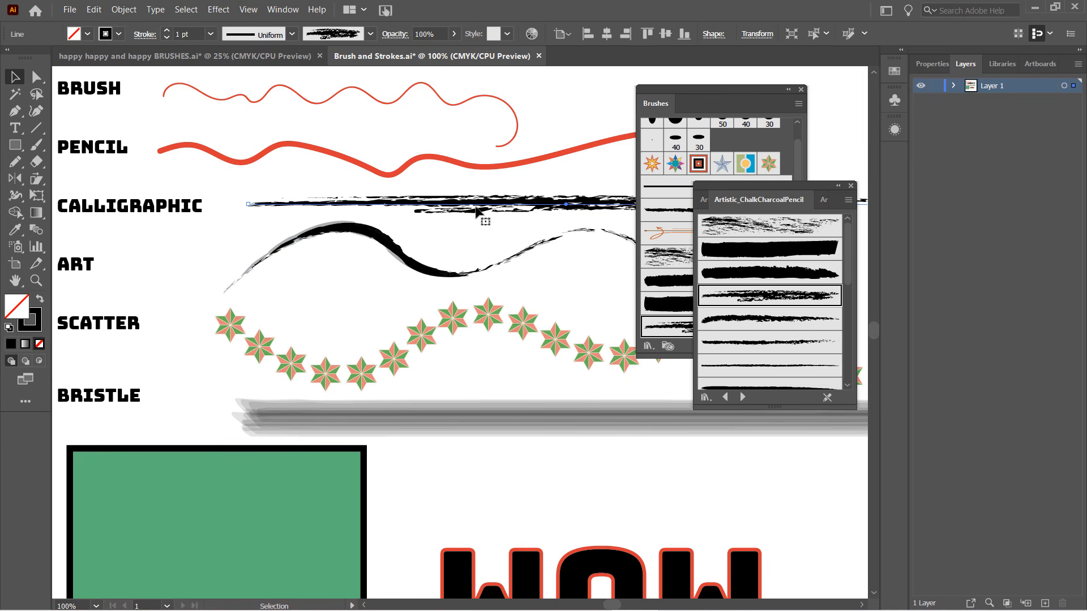
pyautogui.click(769, 321)
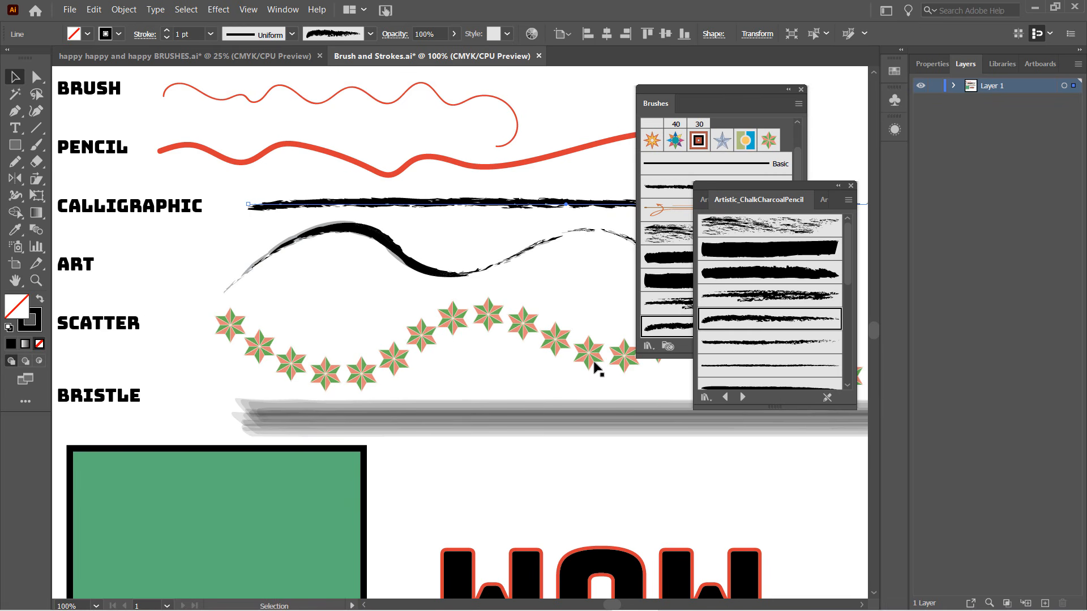
# Step: Select the green rectangle, try the scratchy charcoal brush on its outline and apply the thick, rough-edged third brush instead
pyautogui.click(278, 499)
pyautogui.scroll(-1, 278, 500)
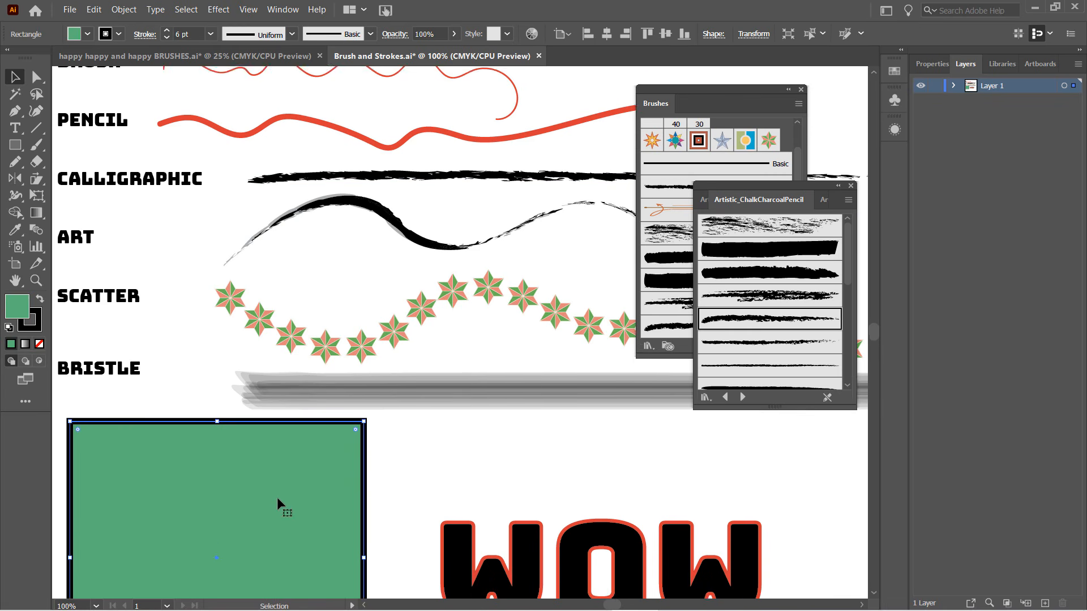
pyautogui.scroll(-4, 277, 497)
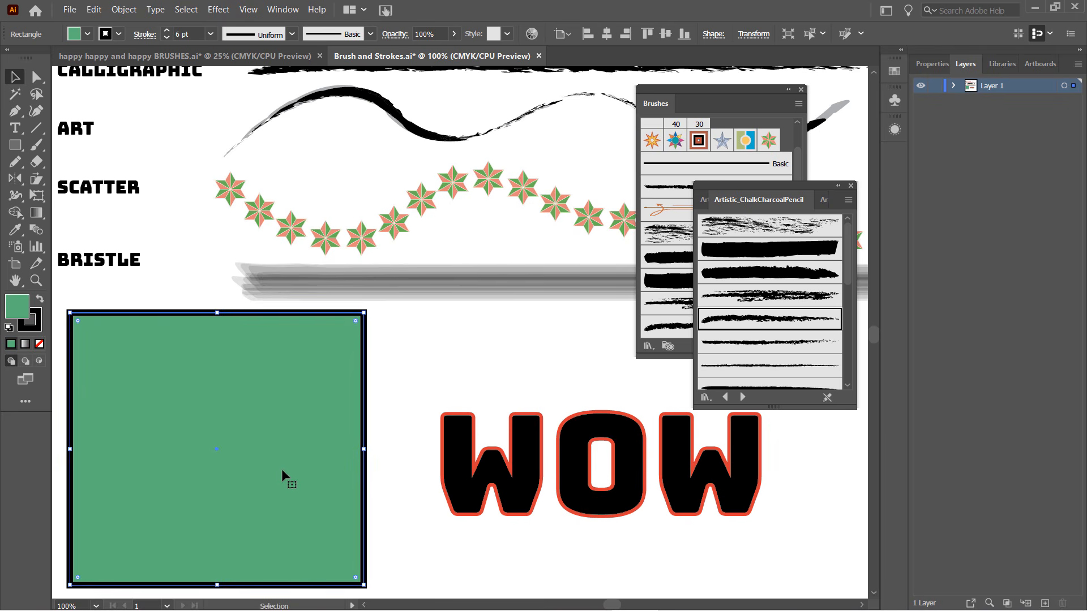
pyautogui.scroll(2, 282, 471)
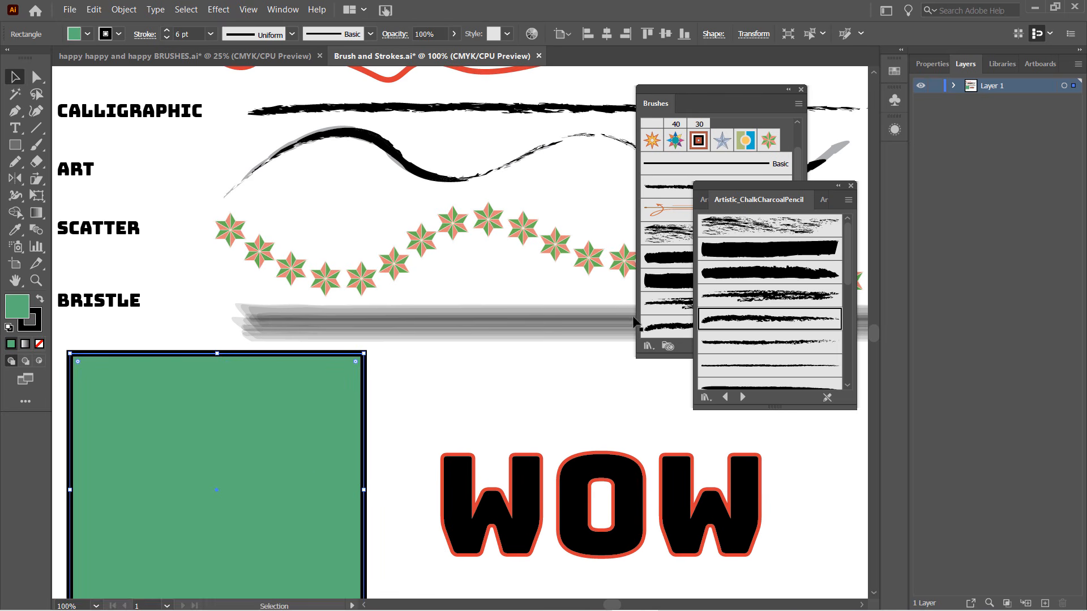
pyautogui.click(759, 297)
pyautogui.scroll(-3, 120, 451)
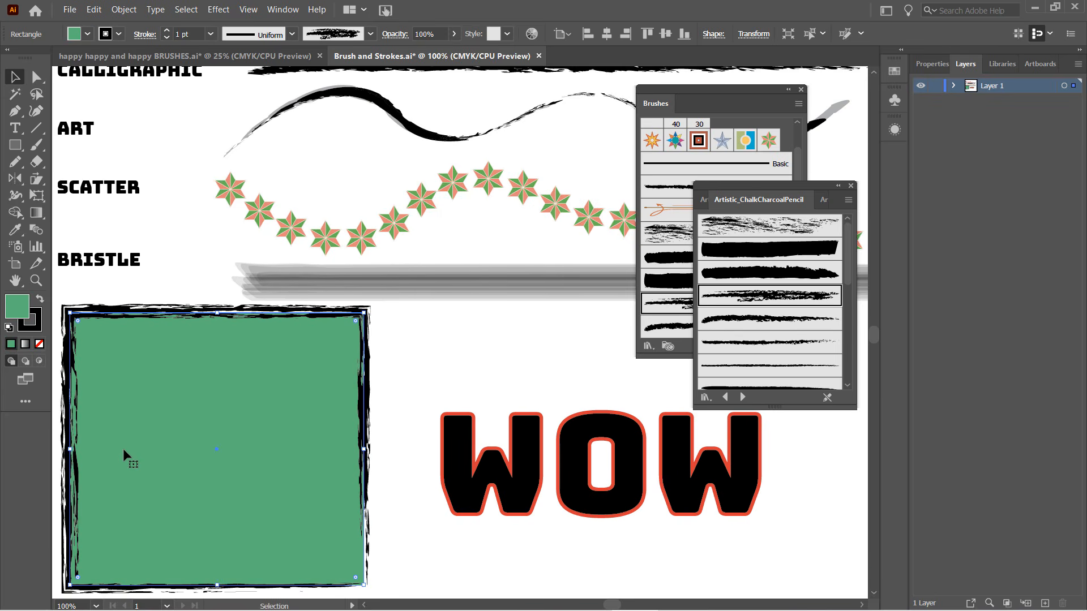
pyautogui.scroll(3, 123, 448)
pyautogui.scroll(1, 123, 449)
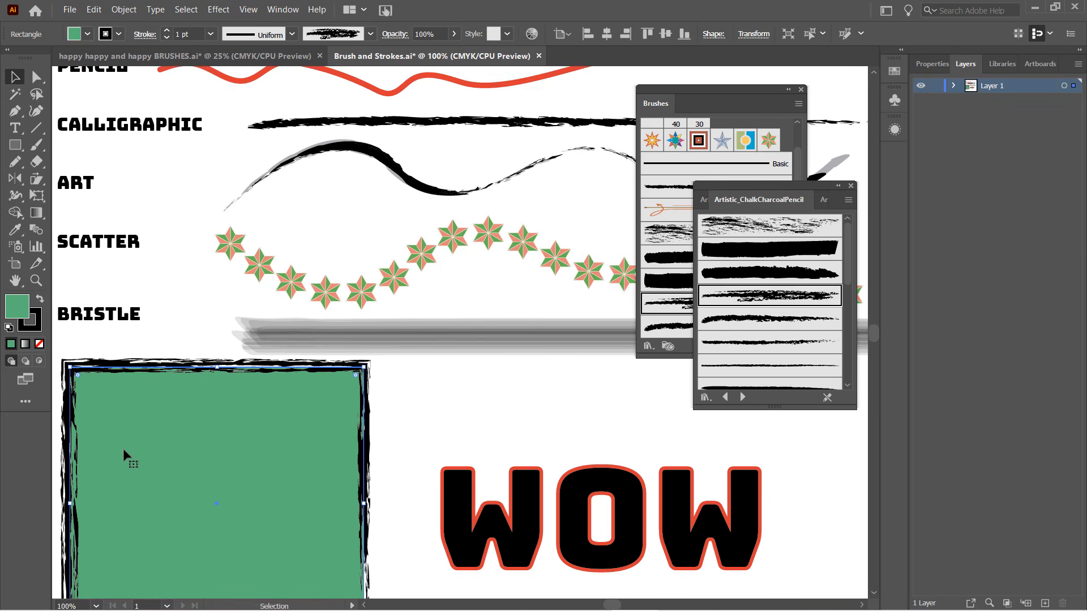
pyautogui.scroll(-1, 124, 449)
pyautogui.click(759, 271)
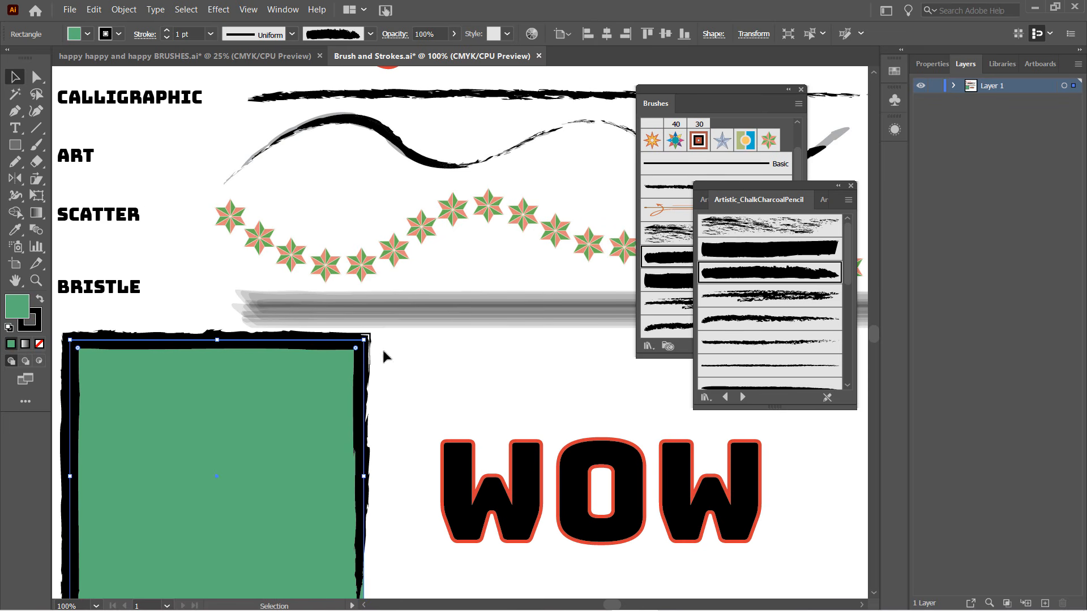
# Step: Select the ART curve and the CALLIGRAPHIC line in turn to examine their brushes, and move the chalk library clear of the Brushes panel
pyautogui.scroll(2, 485, 311)
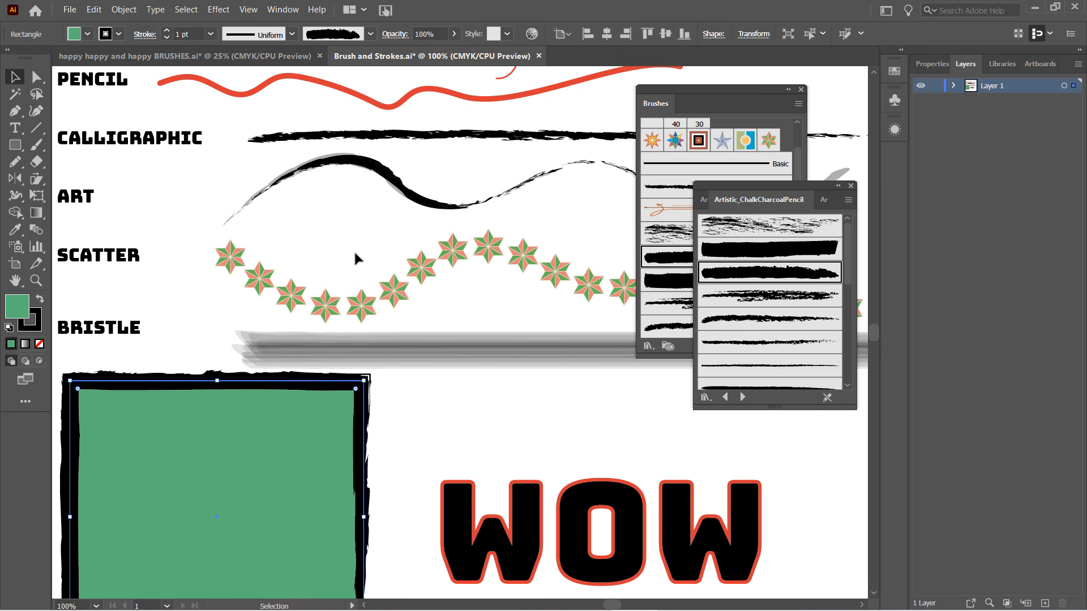
pyautogui.click(299, 173)
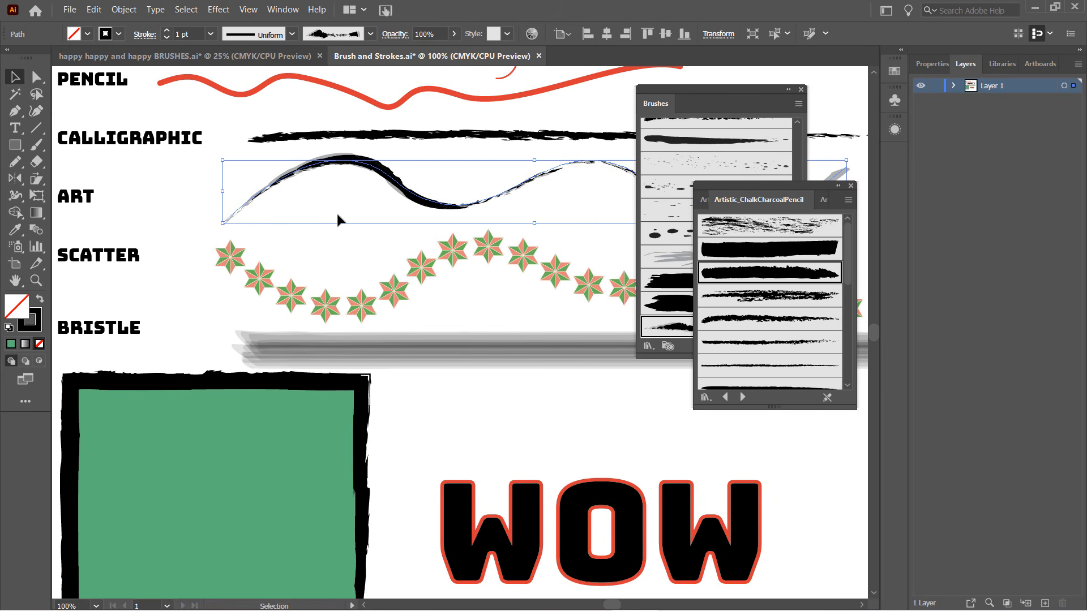
pyautogui.scroll(2, 338, 220)
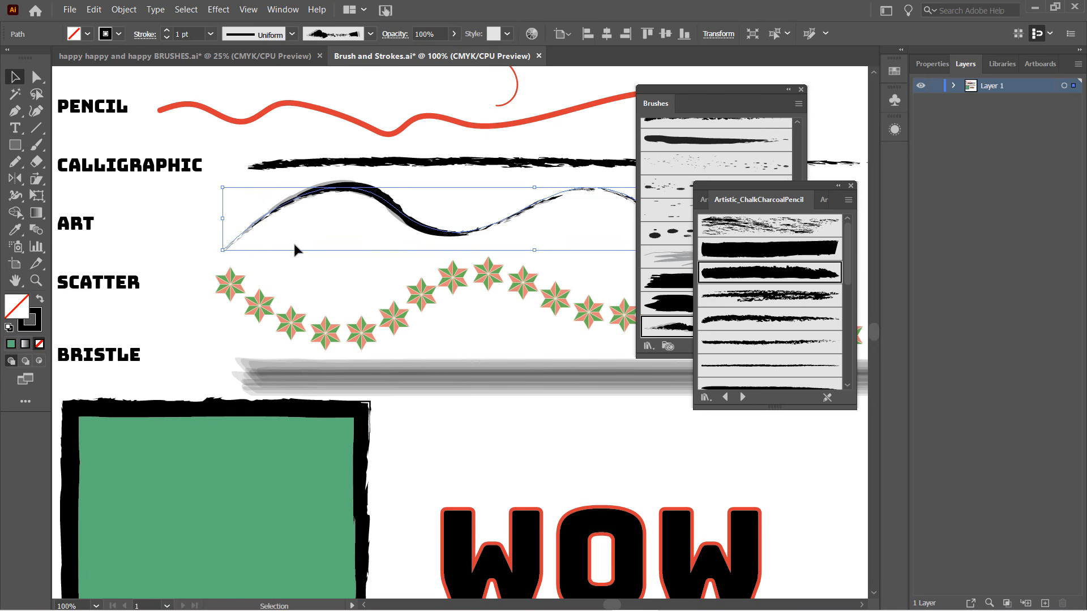
pyautogui.click(350, 164)
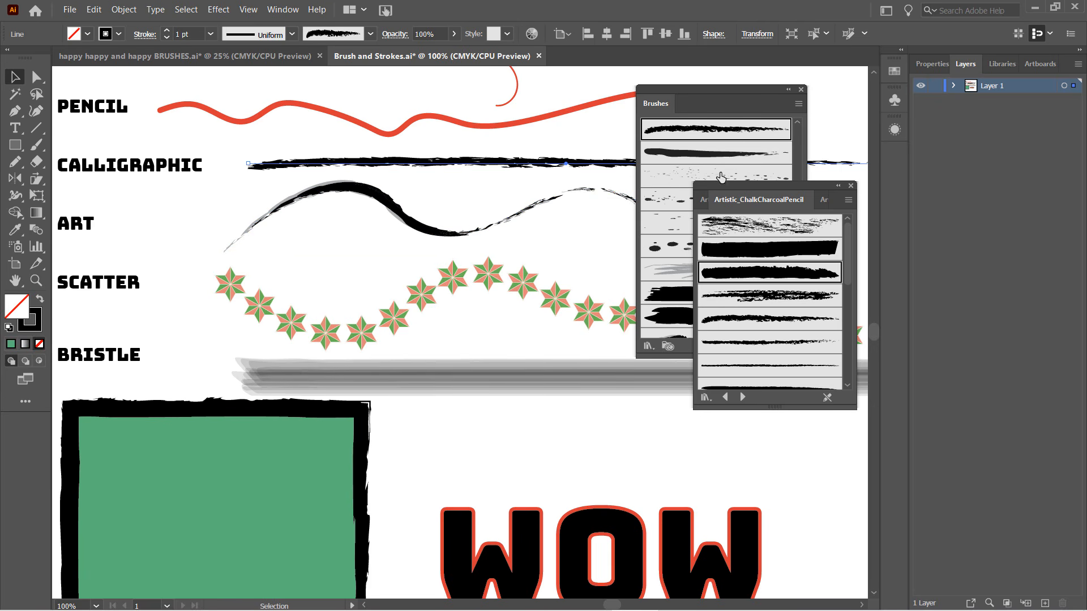
pyautogui.moveTo(776, 193); pyautogui.dragTo(802, 438)
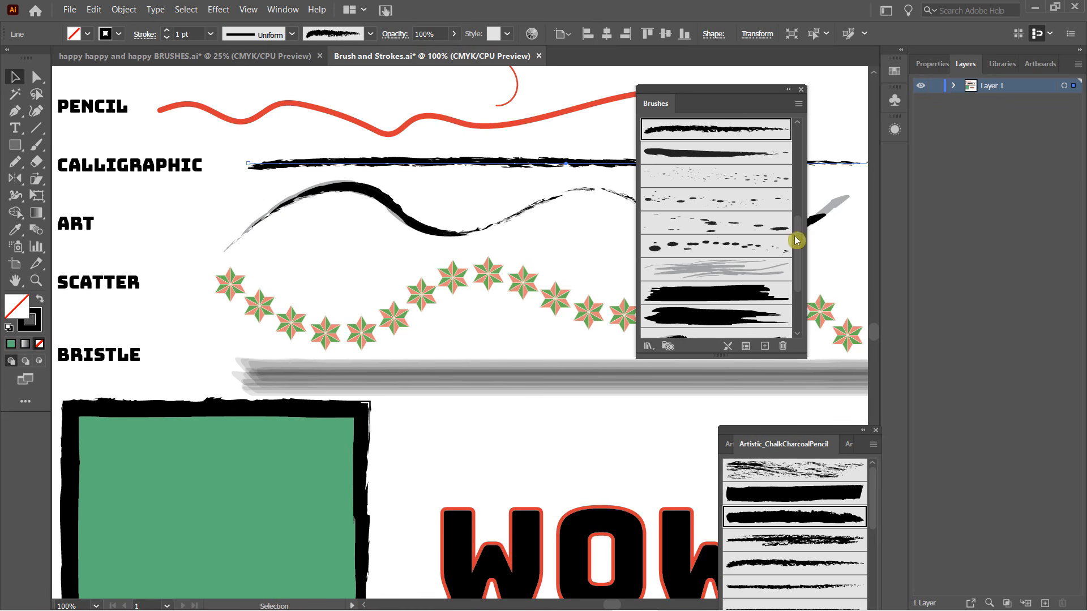
pyautogui.moveTo(795, 223); pyautogui.dragTo(804, 214)
pyautogui.scroll(4, 795, 221)
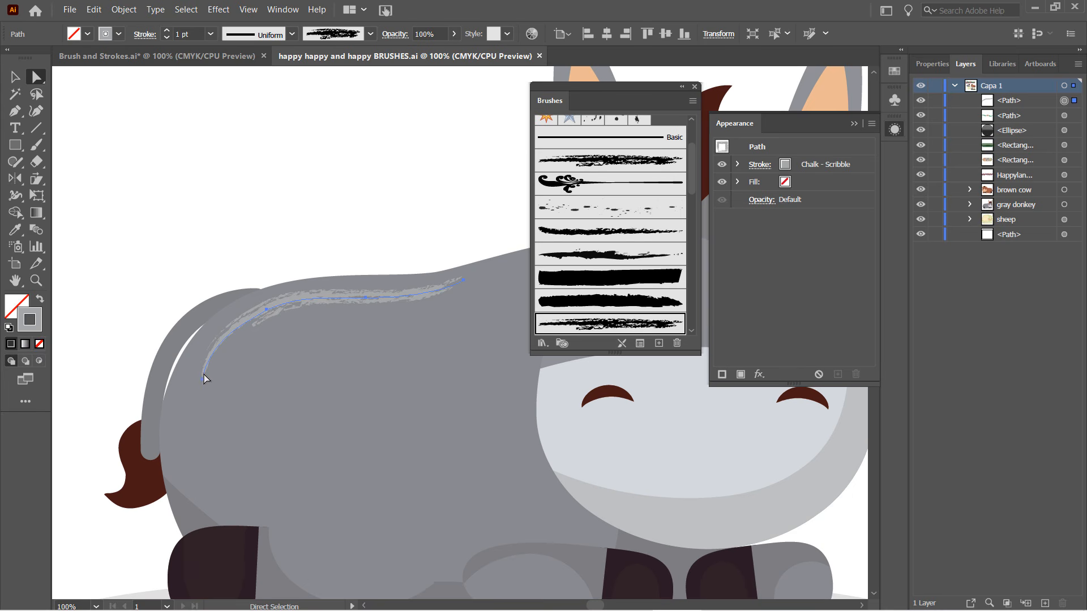
# Step: Select the Chalk - Scribble stroke on the gray donkey's back and expand its appearance into editable shapes
pyautogui.scroll(-2, 296, 363)
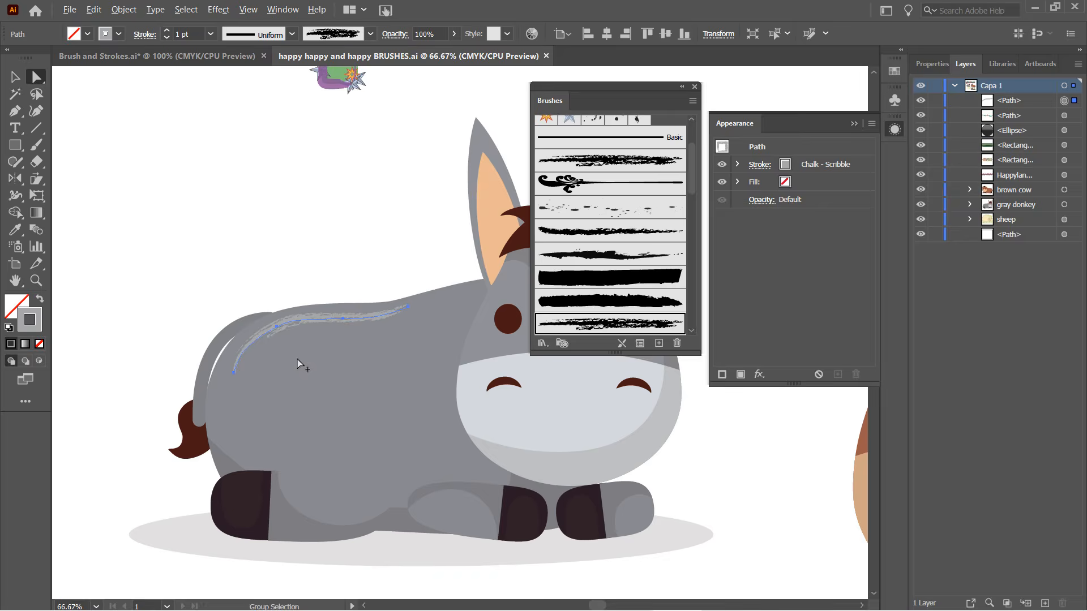
pyautogui.click(238, 296)
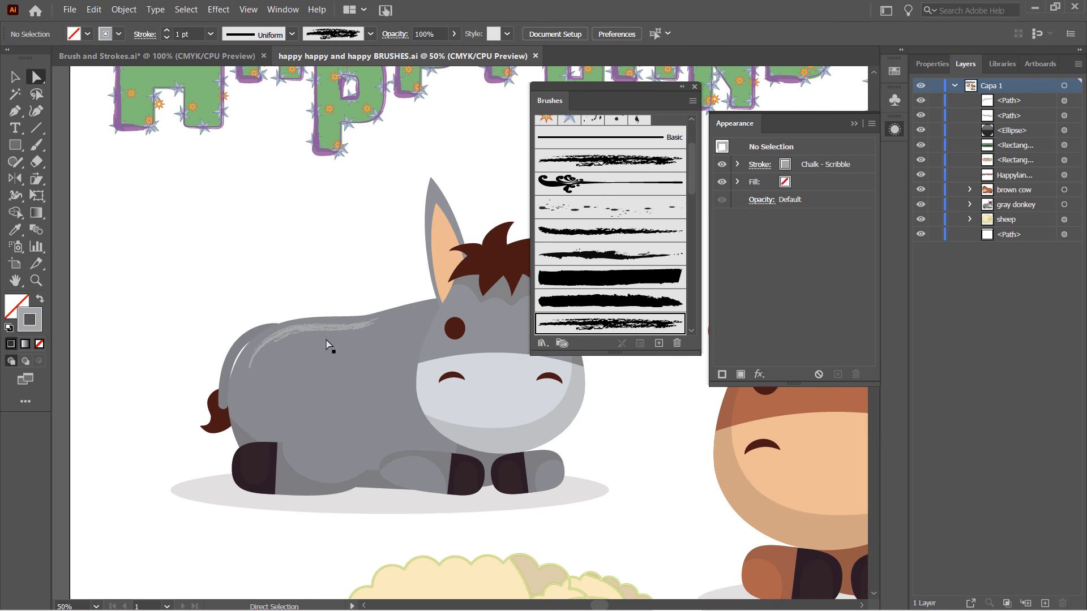
pyautogui.click(310, 335)
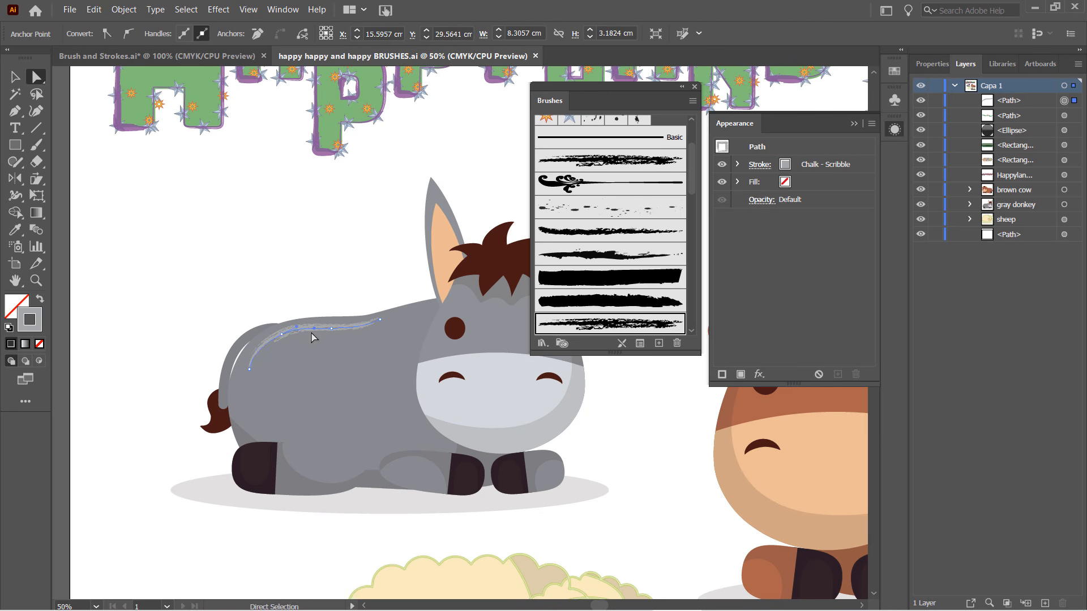
pyautogui.click(15, 77)
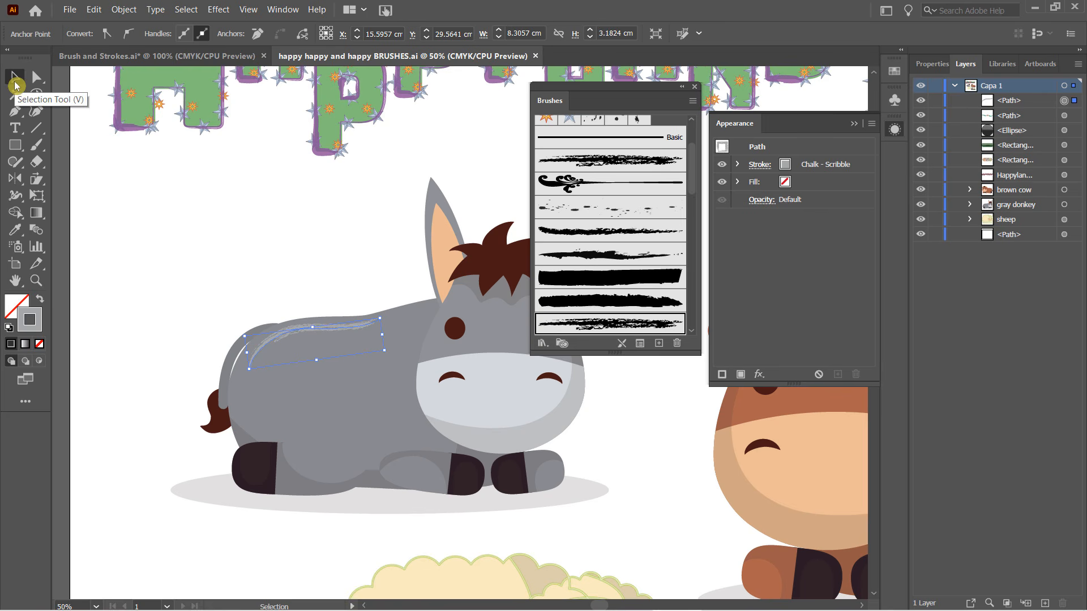
pyautogui.click(124, 12)
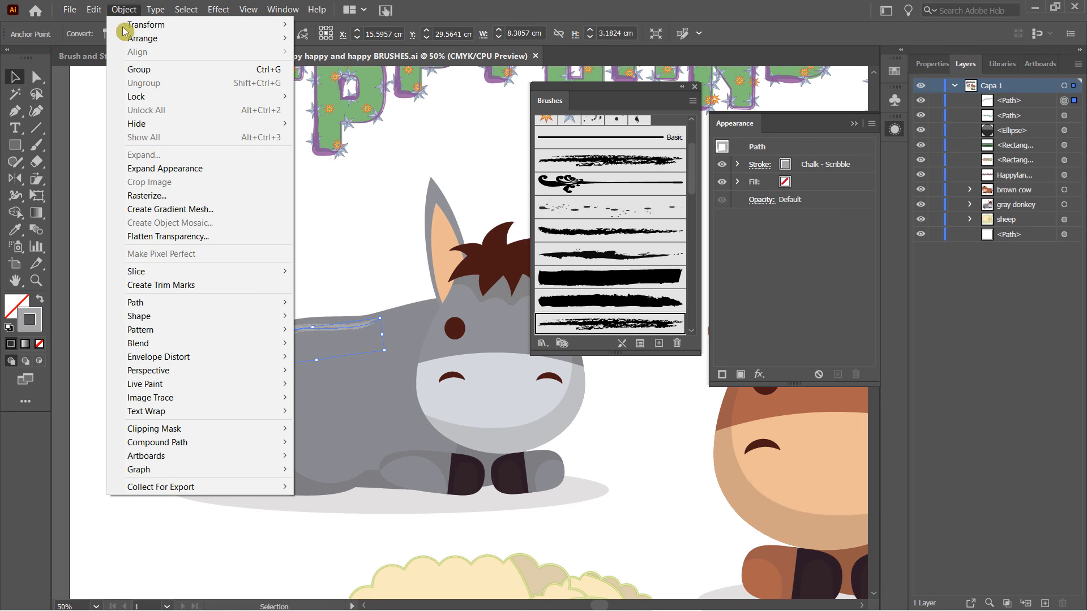
pyautogui.click(178, 173)
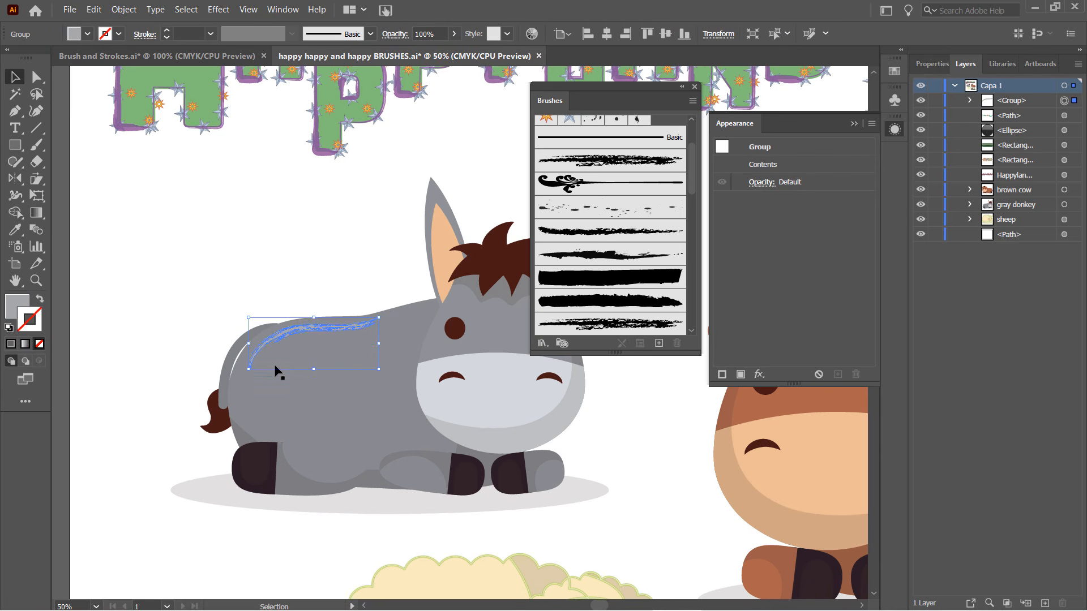
# Step: Reshape a fragment along the lower edge of the donkey's expanded chalk stroke by moving its anchor points directly
pyautogui.scroll(3, 293, 362)
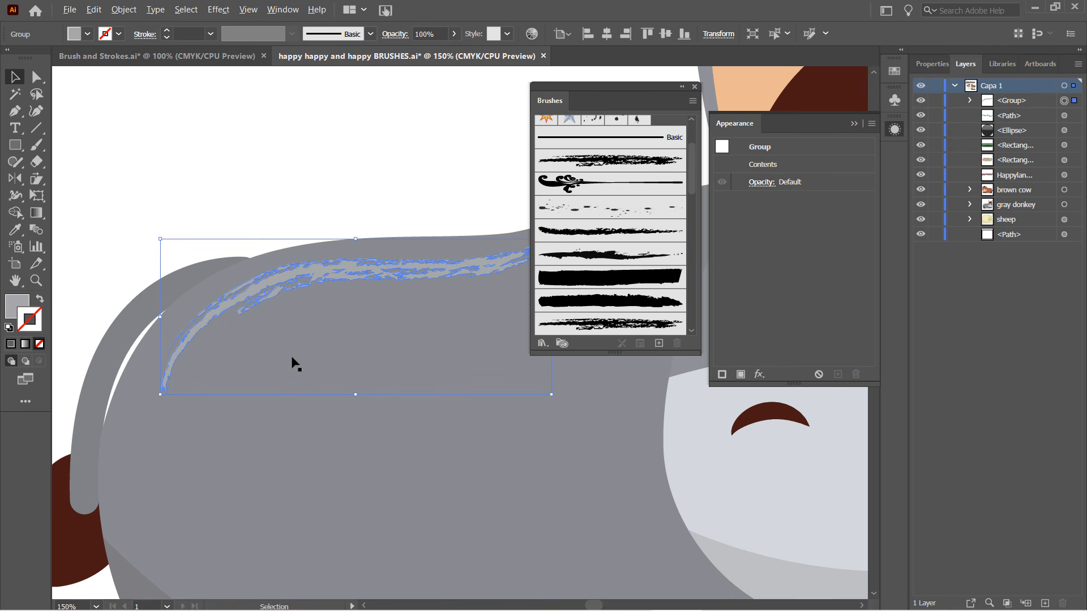
pyautogui.click(34, 82)
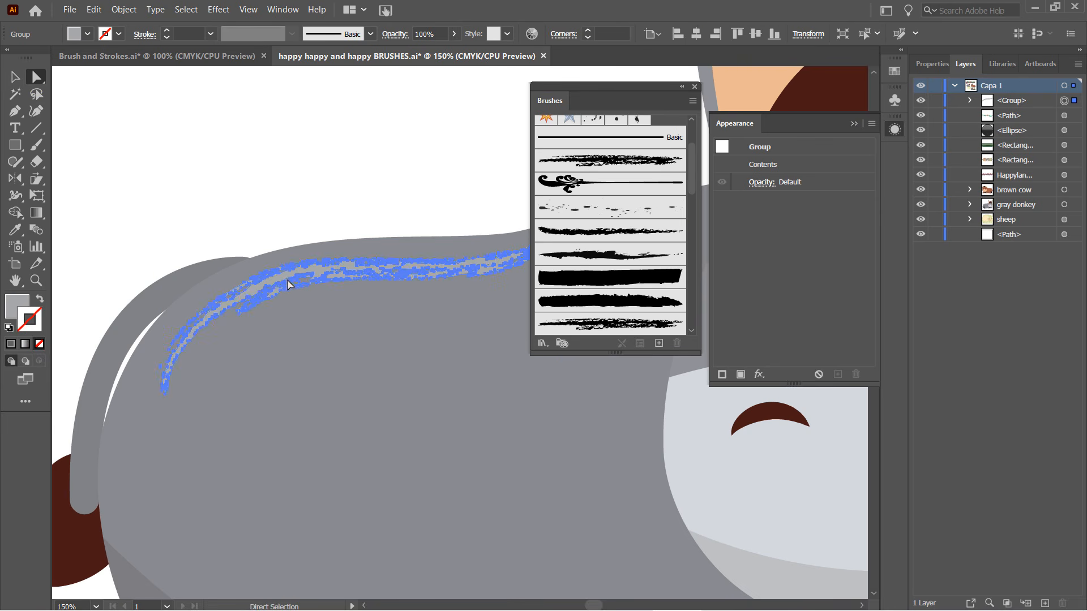
pyautogui.scroll(4, 290, 284)
pyautogui.scroll(1, 356, 310)
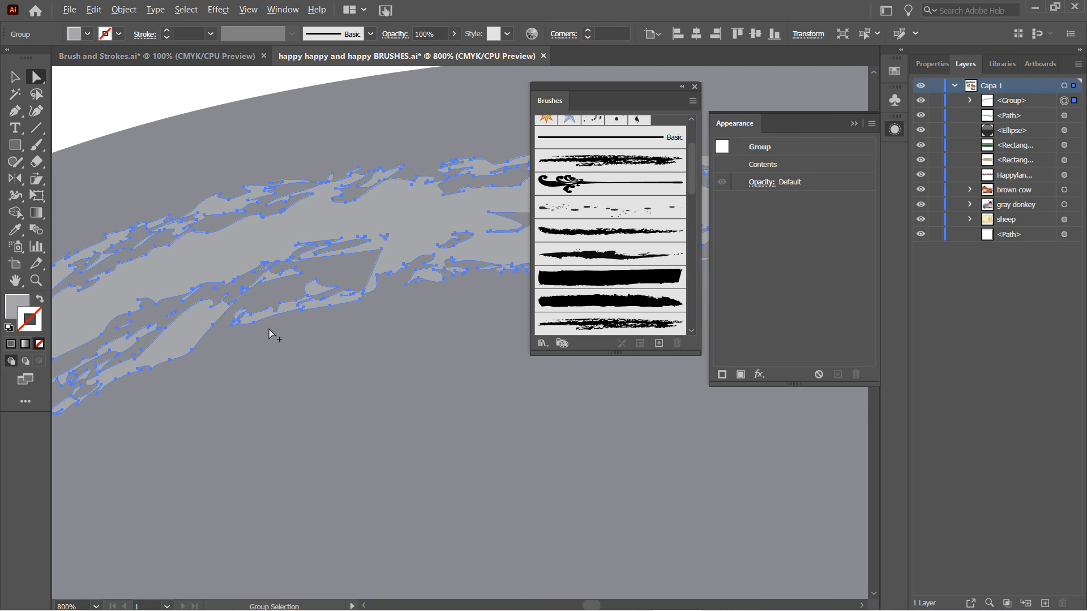
pyautogui.click(192, 350)
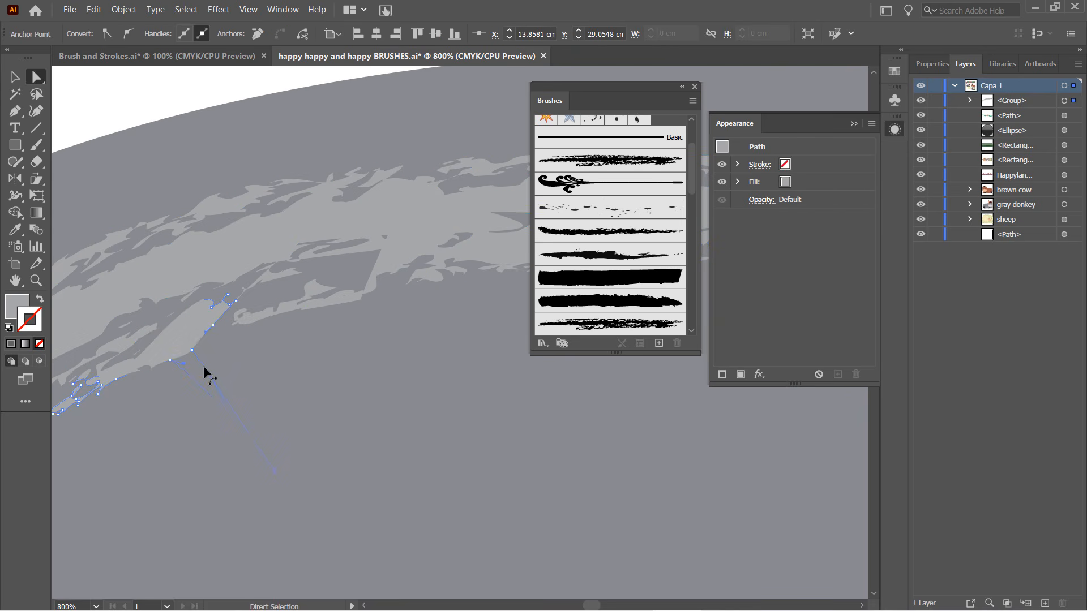
pyautogui.click(194, 352)
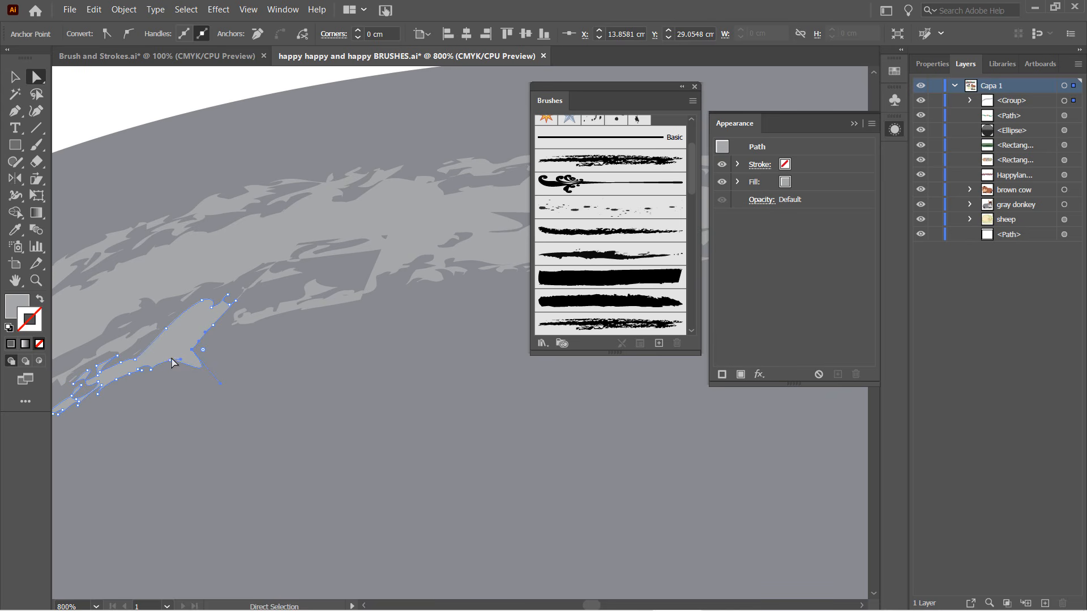
pyautogui.click(170, 360)
pyautogui.hotkey('shift', 'Down')
pyautogui.hotkey('shift', 'Down')
pyautogui.hotkey('shift', 'Up')
pyautogui.hotkey('shift', 'Up')
pyautogui.click(177, 183)
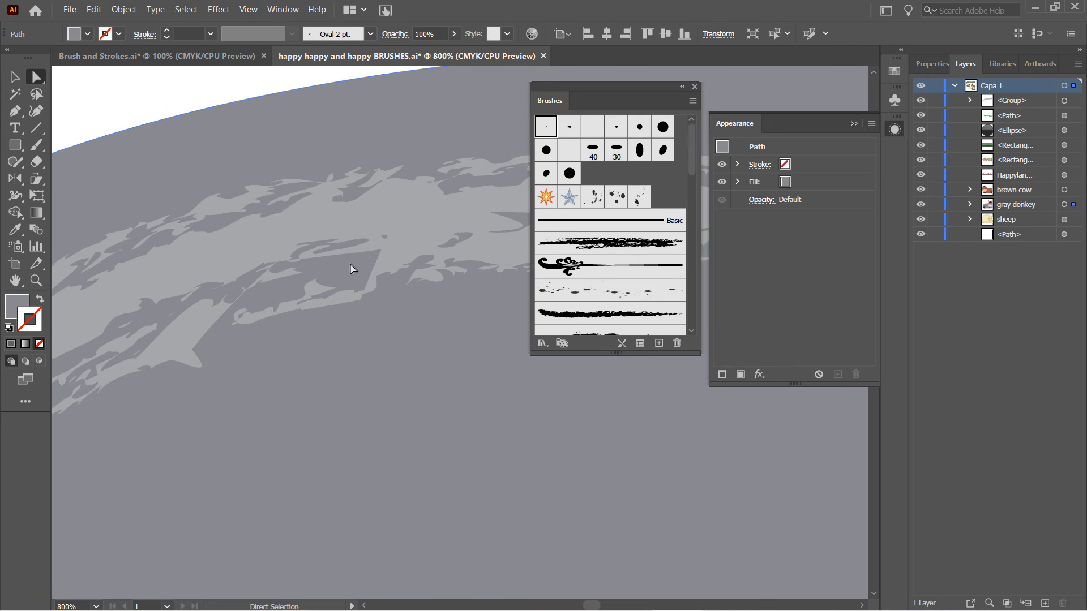
# Step: Switch to the Brush and Strokes document and expand the appearance of the selected Star 2 stroke in the SCATTER row
pyautogui.scroll(-4, 351, 268)
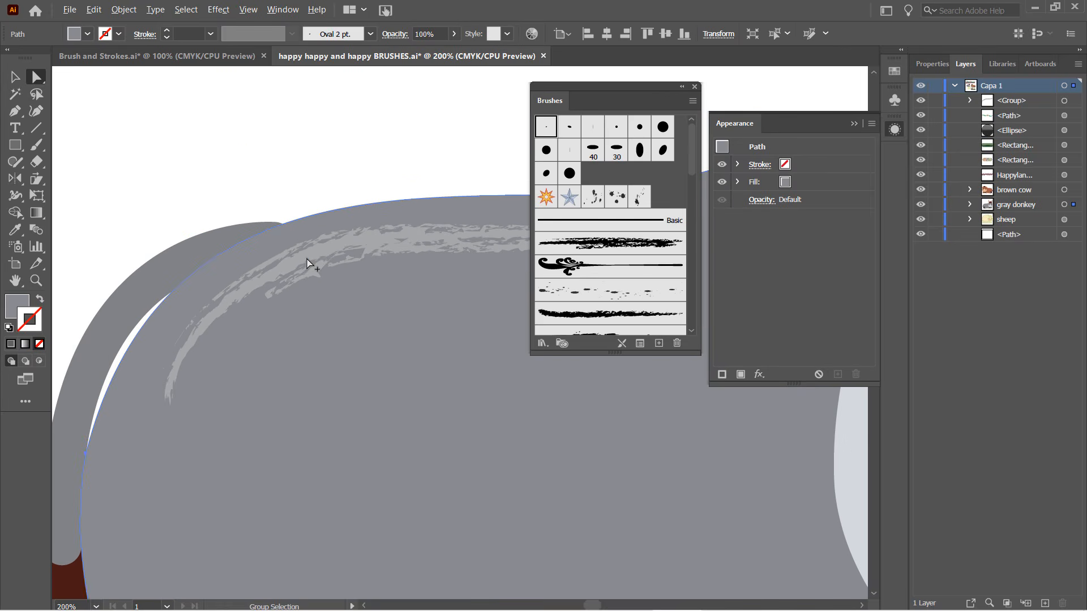
pyautogui.scroll(-1, 307, 261)
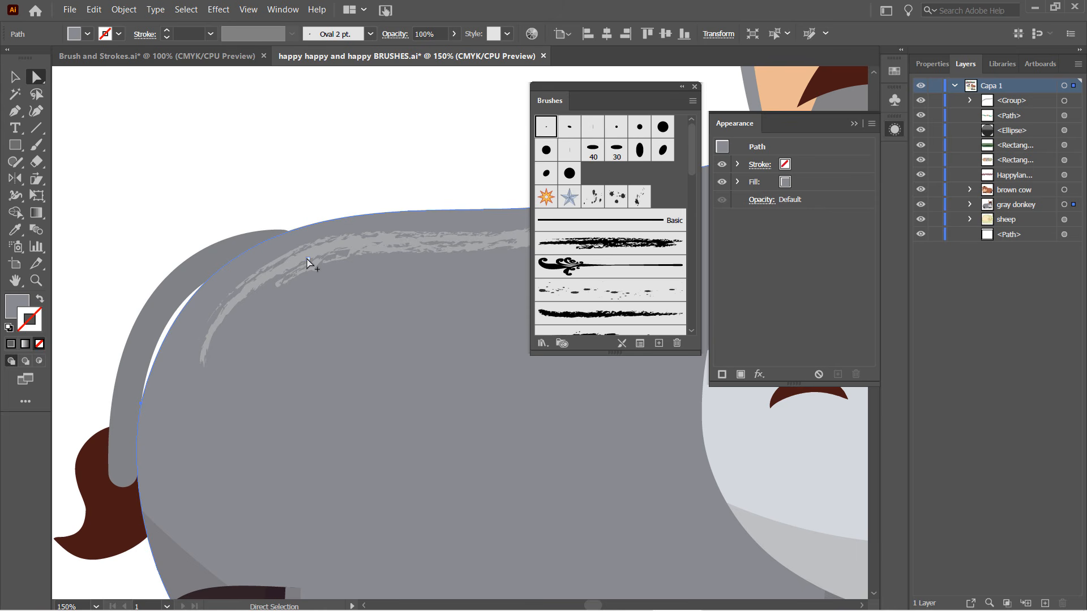
pyautogui.click(175, 57)
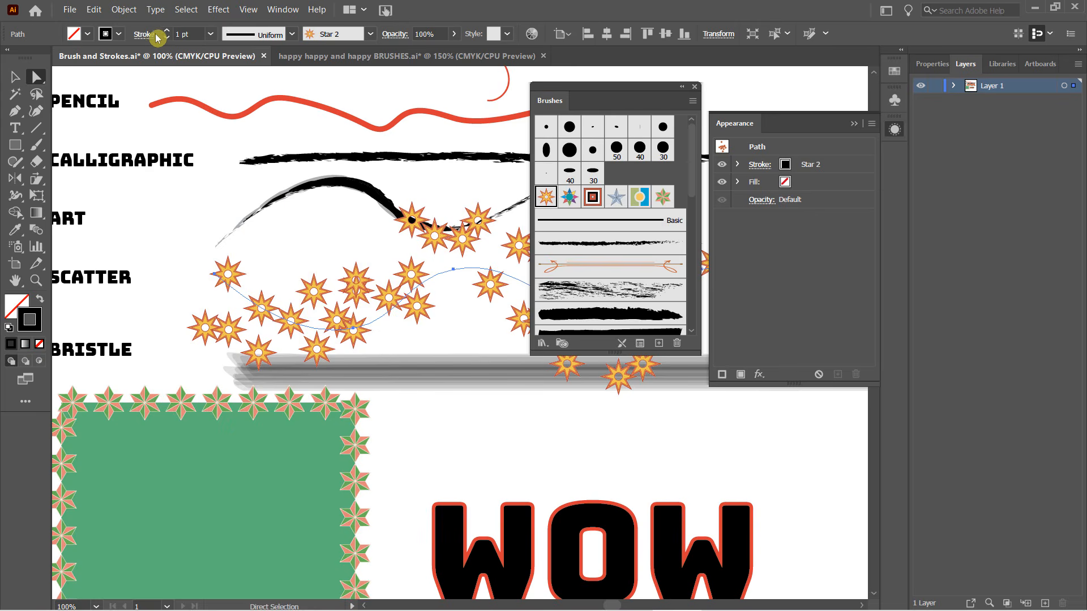
pyautogui.click(124, 10)
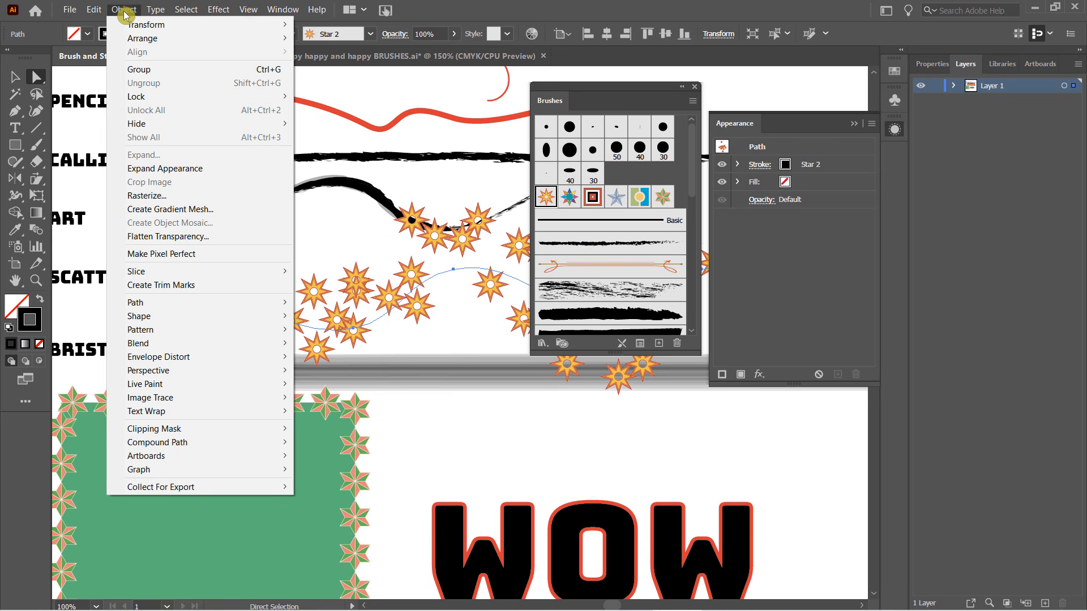
pyautogui.click(146, 168)
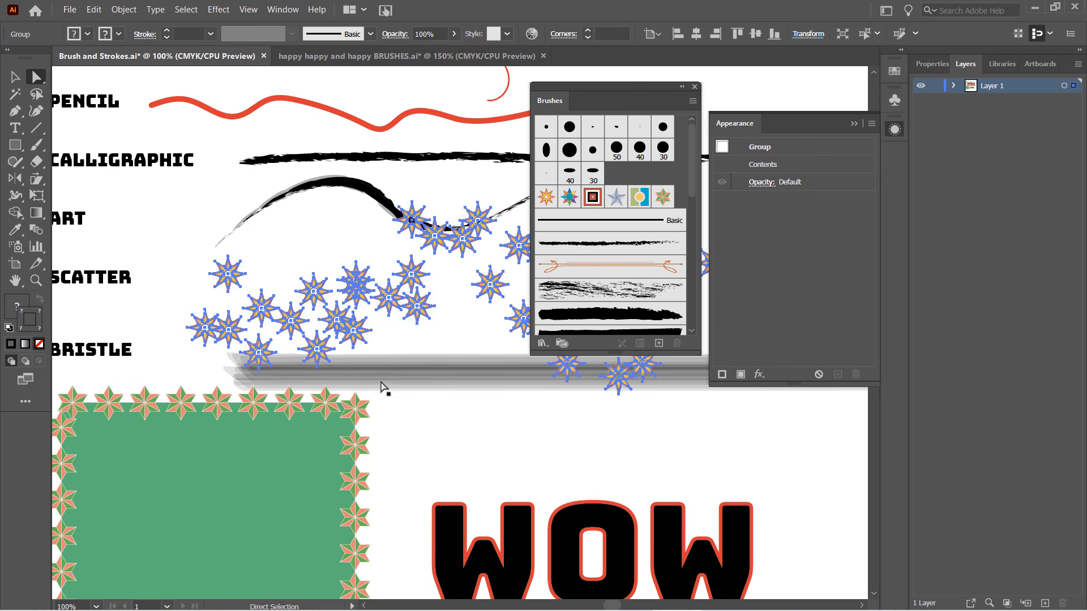
# Step: Select only the uppermost star at the start of the expanded SCATTER row and move it up to the start of the ART curve
pyautogui.scroll(1, 276, 313)
pyautogui.scroll(1, 253, 294)
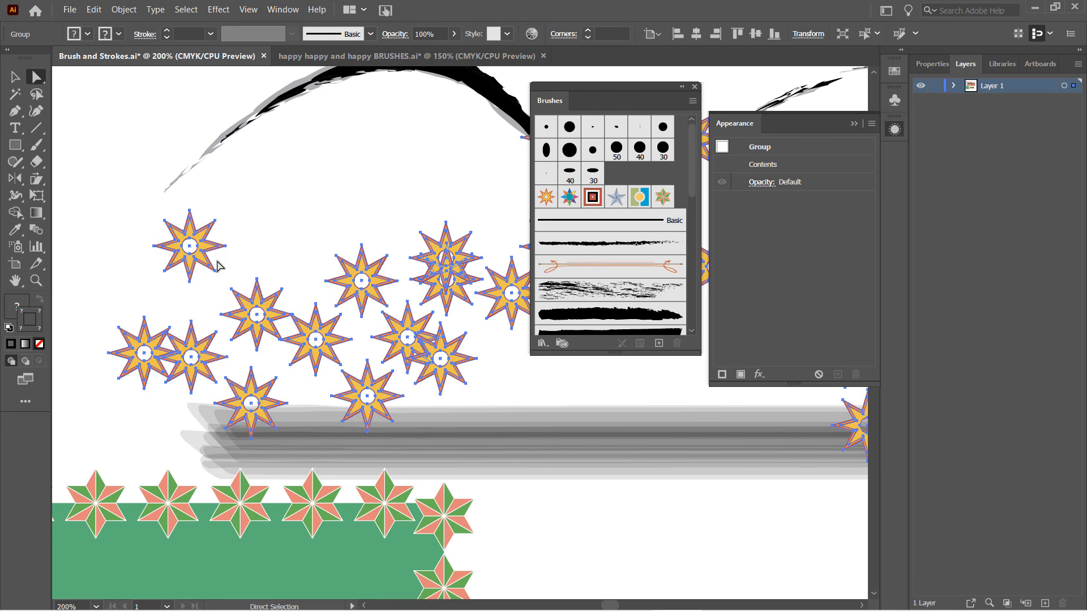
pyautogui.click(149, 214)
pyautogui.moveTo(161, 238); pyautogui.dragTo(240, 281)
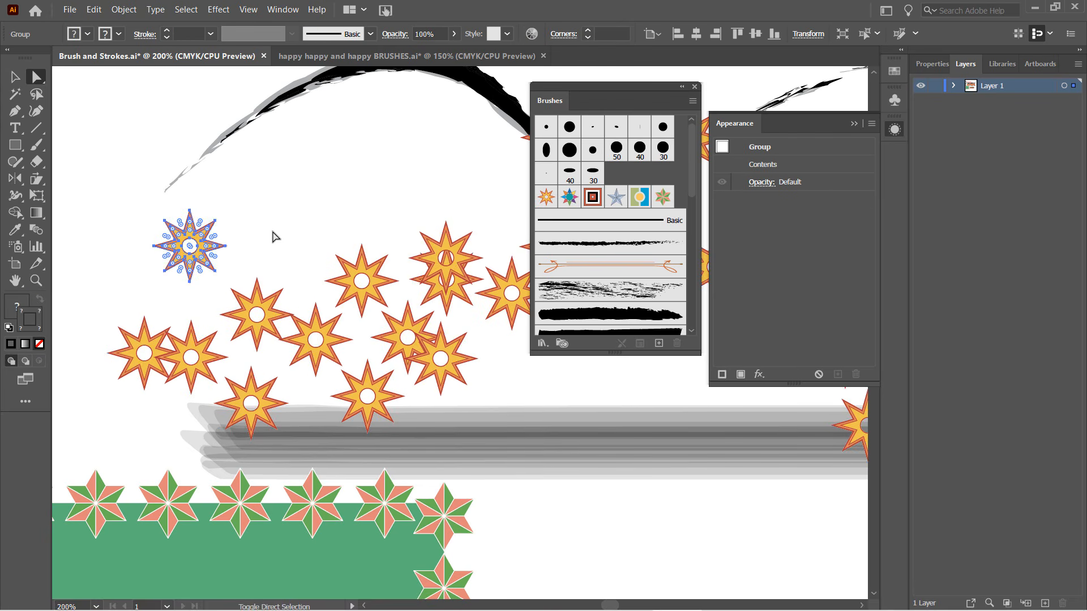
pyautogui.hotkey('shift', 'Up')
pyautogui.hotkey('shift', 'Up')
pyautogui.hotkey('shift', 'Up')
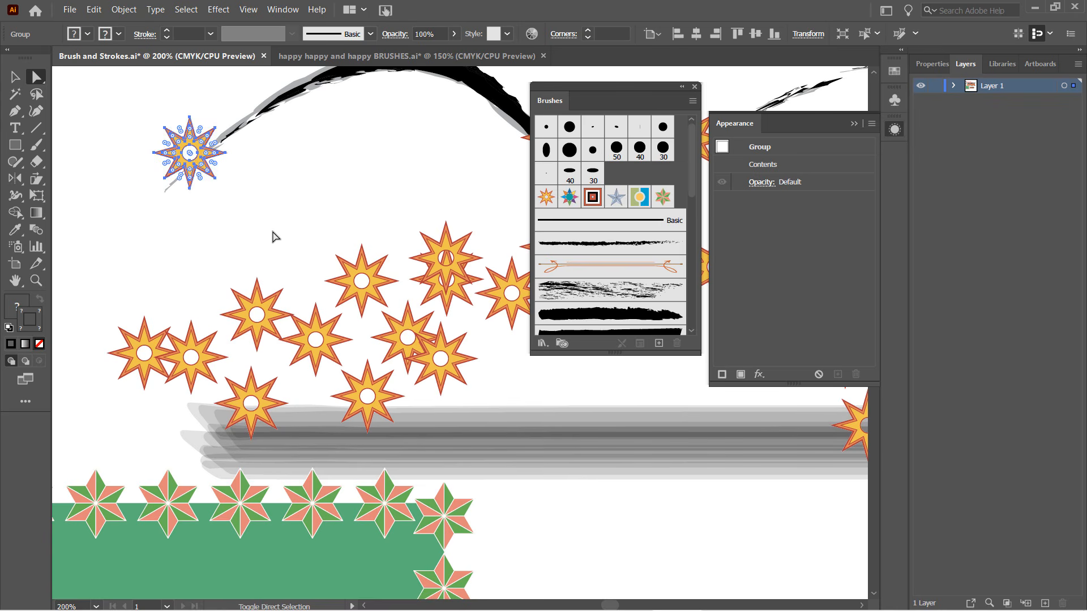
pyautogui.hotkey('shift', 'Left')
pyautogui.hotkey('shift', 'Left')
pyautogui.hotkey('shift', 'Right')
pyautogui.hotkey('shift', 'Right')
# Step: Fill the separated star with dark green and deselect it
pyautogui.click(87, 35)
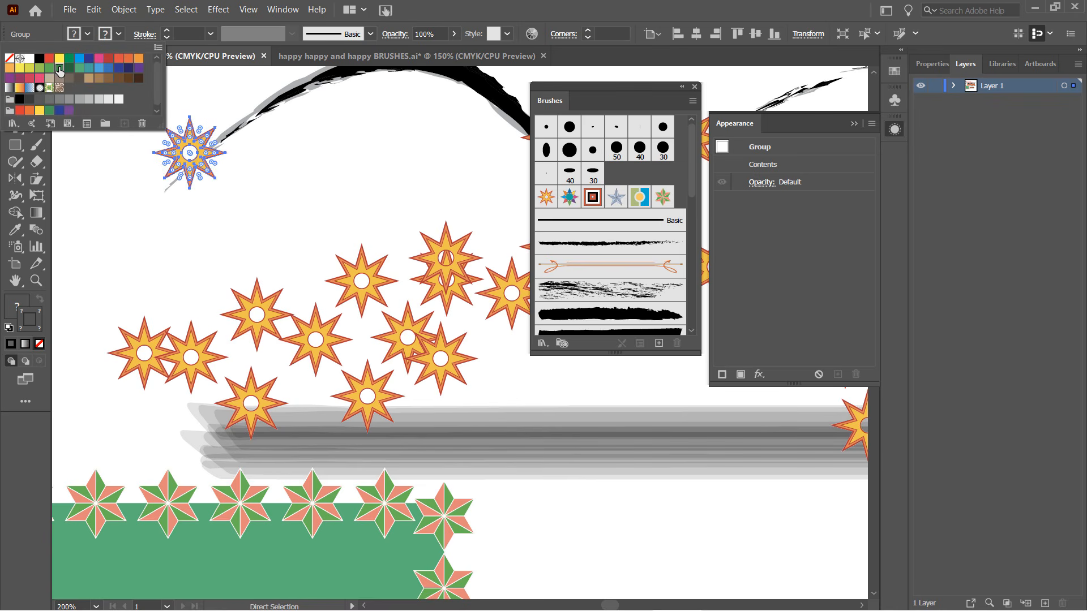
pyautogui.click(59, 68)
pyautogui.click(152, 224)
pyautogui.click(206, 211)
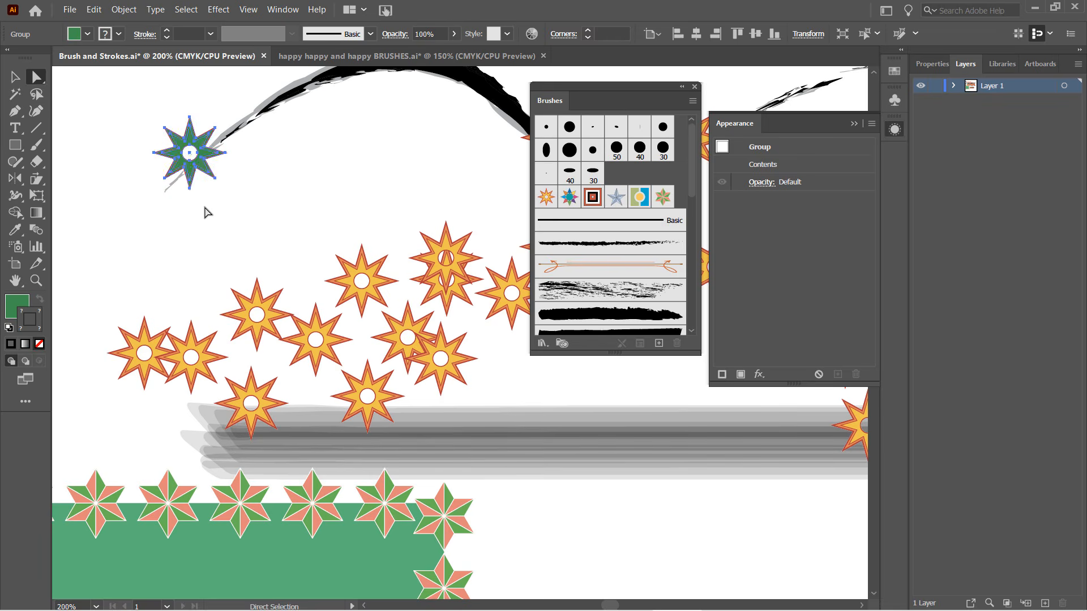
pyautogui.scroll(-2, 197, 220)
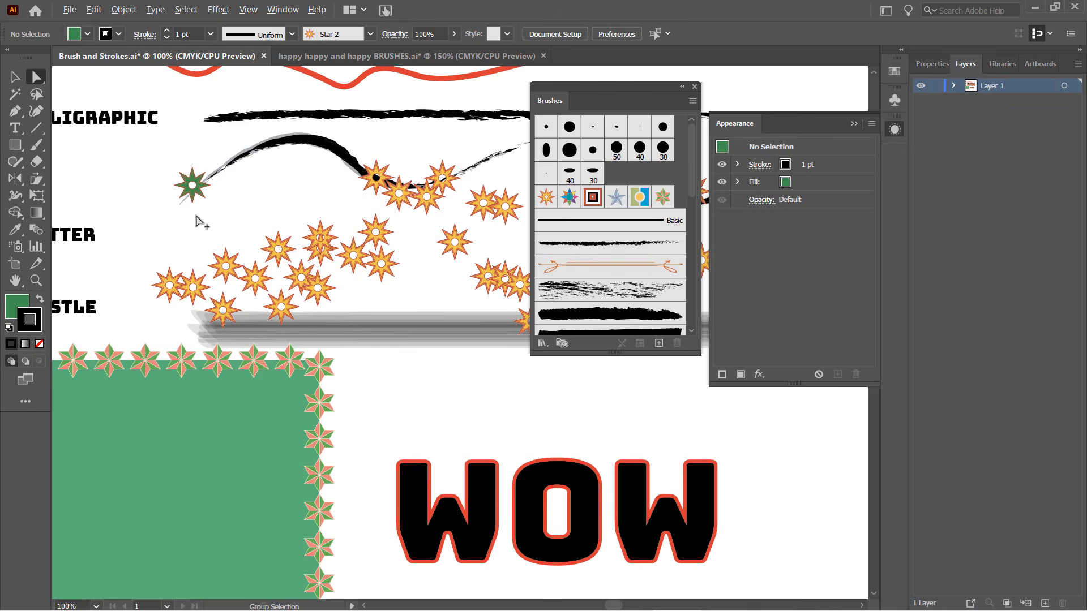
pyautogui.scroll(1, 197, 220)
pyautogui.scroll(-2, 197, 219)
pyautogui.scroll(1, 197, 219)
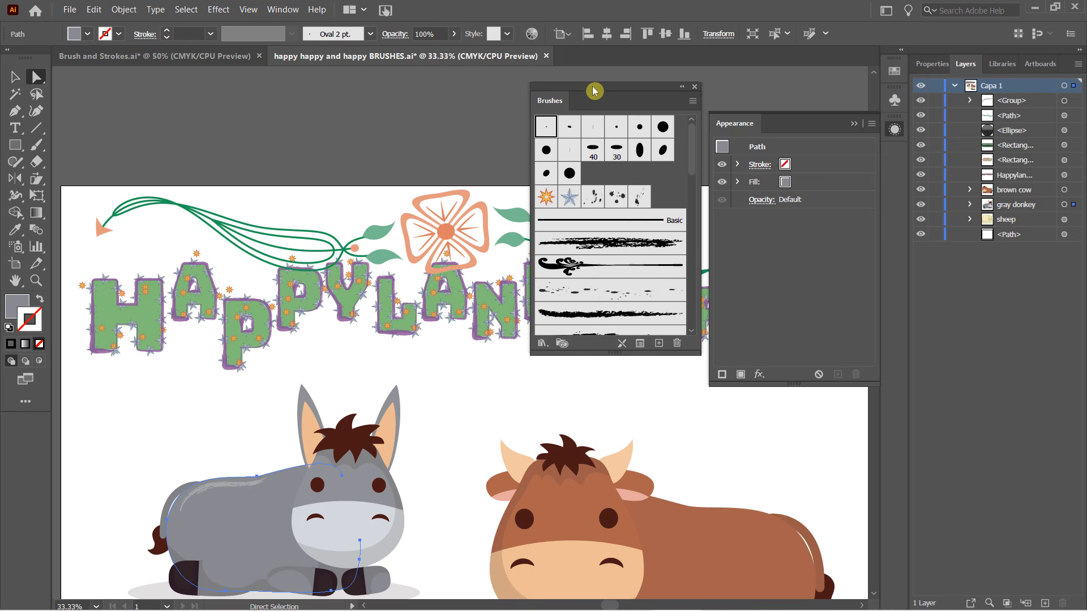
# Step: Move the Brushes panel off the HAPPYLAND artwork, expand the appearance of the Text Divider 5 floral stroke above the title, and deselect it
pyautogui.moveTo(657, 89)
pyautogui.mouseDown()
pyautogui.moveTo(795, 235)
pyautogui.moveTo(891, 218)
pyautogui.mouseUp()
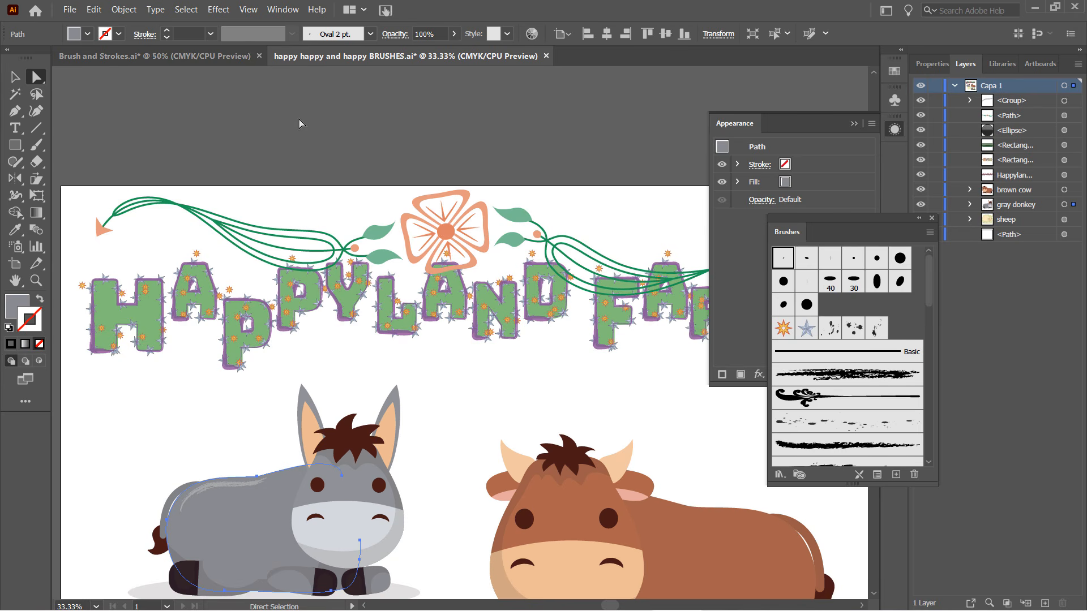
pyautogui.click(337, 254)
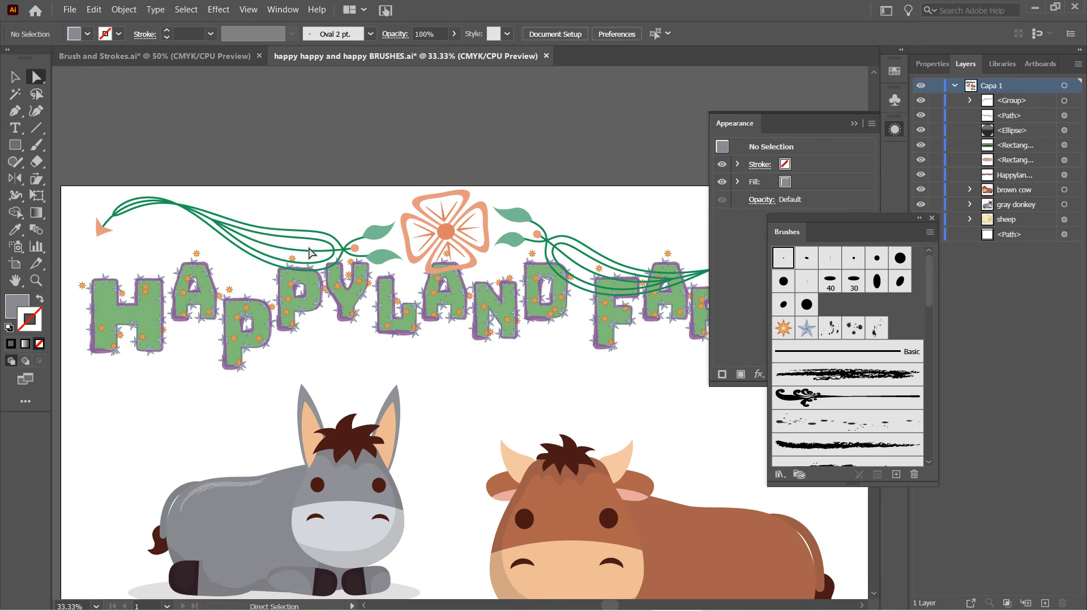
pyautogui.click(294, 257)
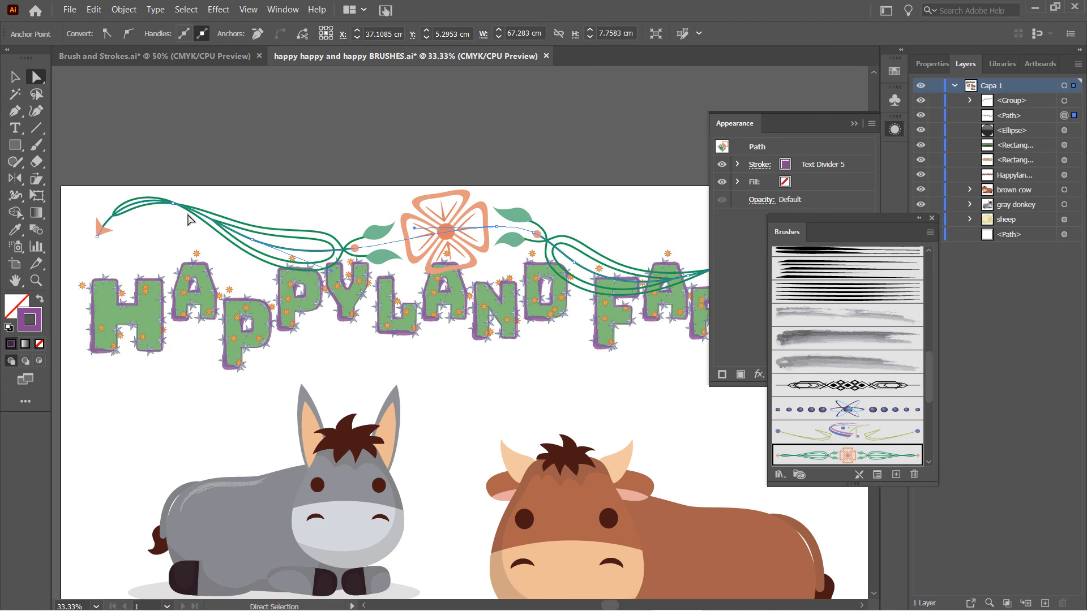
pyautogui.click(124, 9)
pyautogui.click(158, 168)
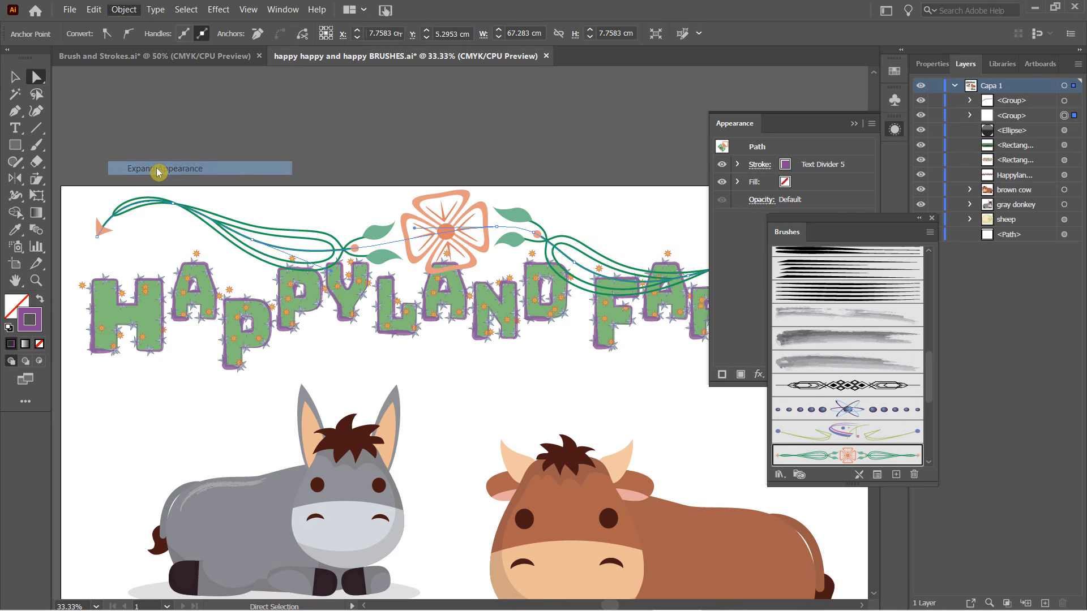
pyautogui.click(370, 172)
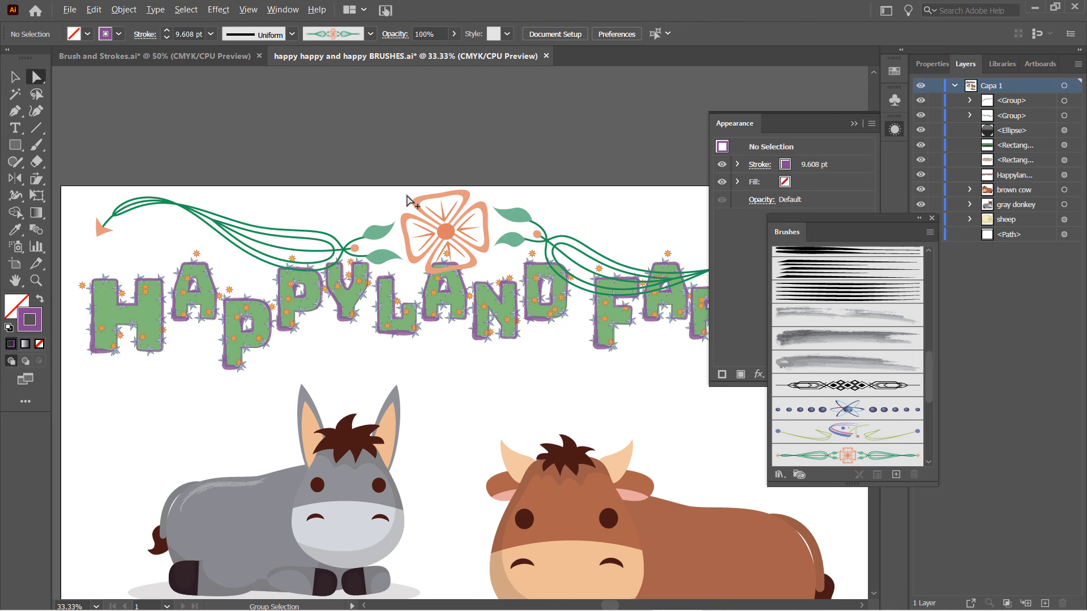
# Step: Select the expanded divider's central flower, lower leaf and attached stem in turn to inspect its separate shapes, and deselect them
pyautogui.scroll(1, 406, 196)
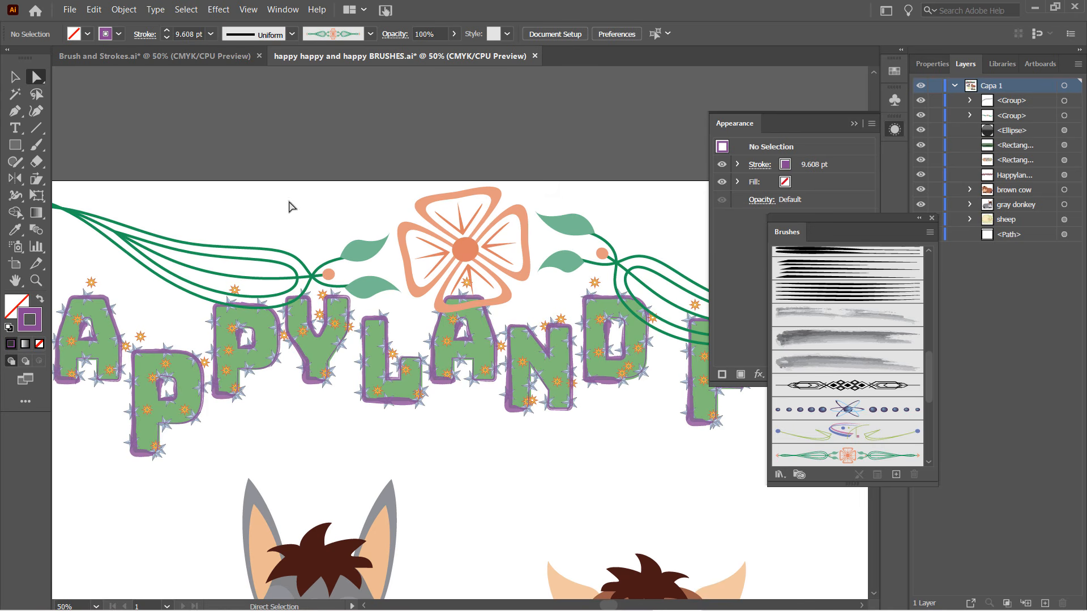
pyautogui.moveTo(395, 190)
pyautogui.mouseDown()
pyautogui.moveTo(431, 267)
pyautogui.moveTo(526, 268)
pyautogui.moveTo(528, 317)
pyautogui.mouseUp()
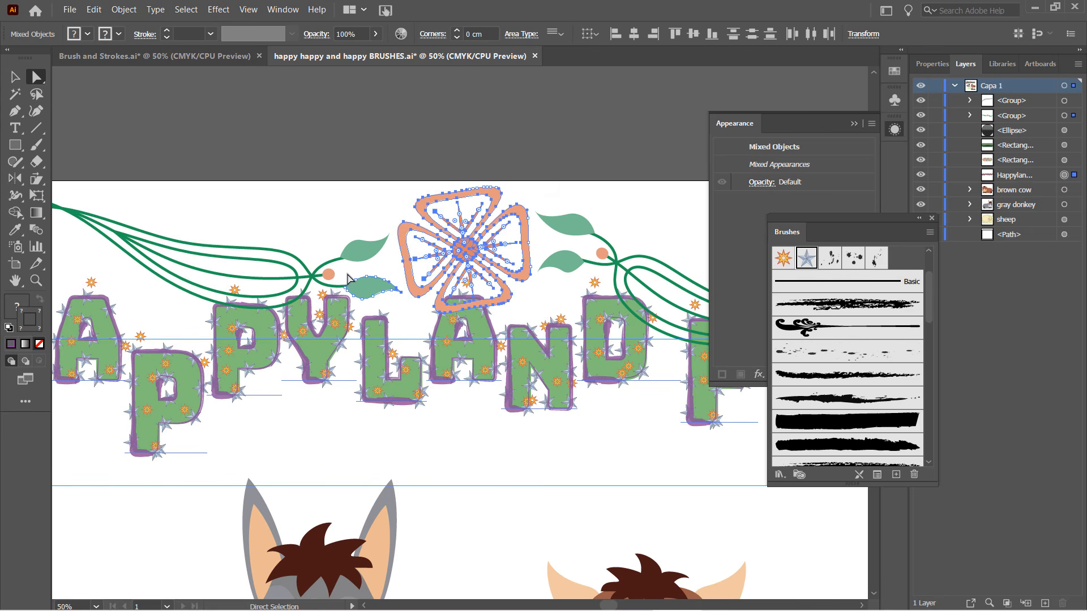
pyautogui.moveTo(344, 272); pyautogui.dragTo(407, 310)
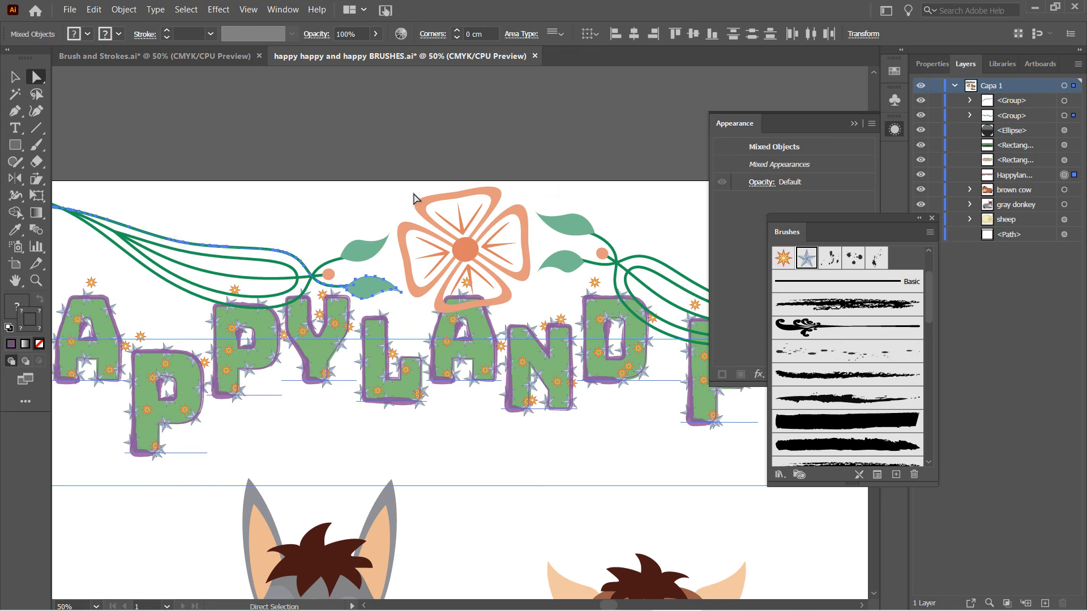
pyautogui.moveTo(413, 191); pyautogui.dragTo(514, 294)
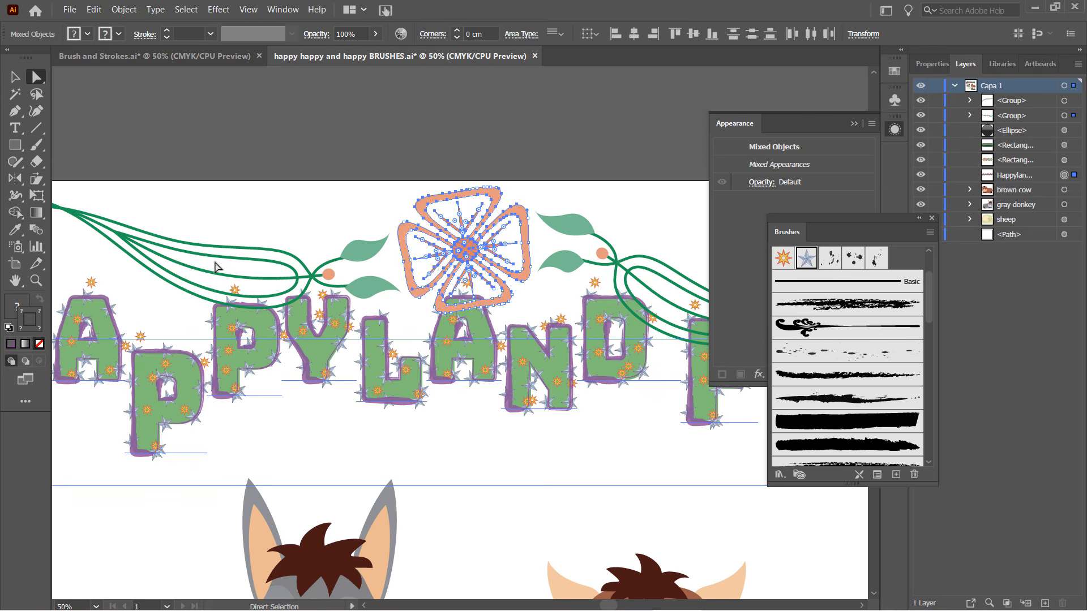
pyautogui.click(312, 215)
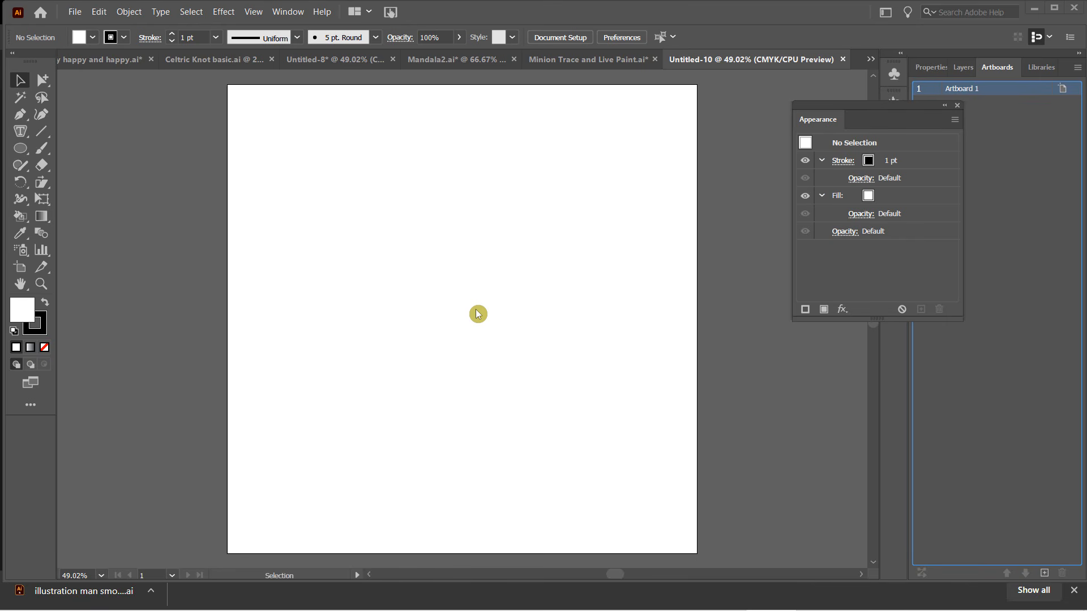
# Step: Show the Symbols panel in the new blank document and move it beside the artboard's upper-left corner
pyautogui.click(288, 13)
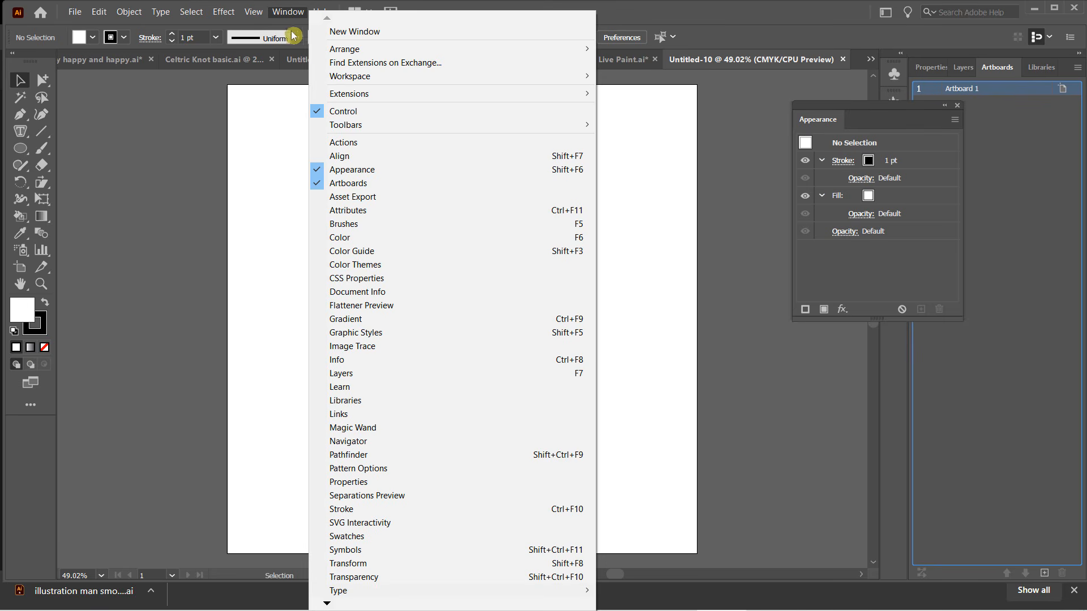
pyautogui.click(366, 550)
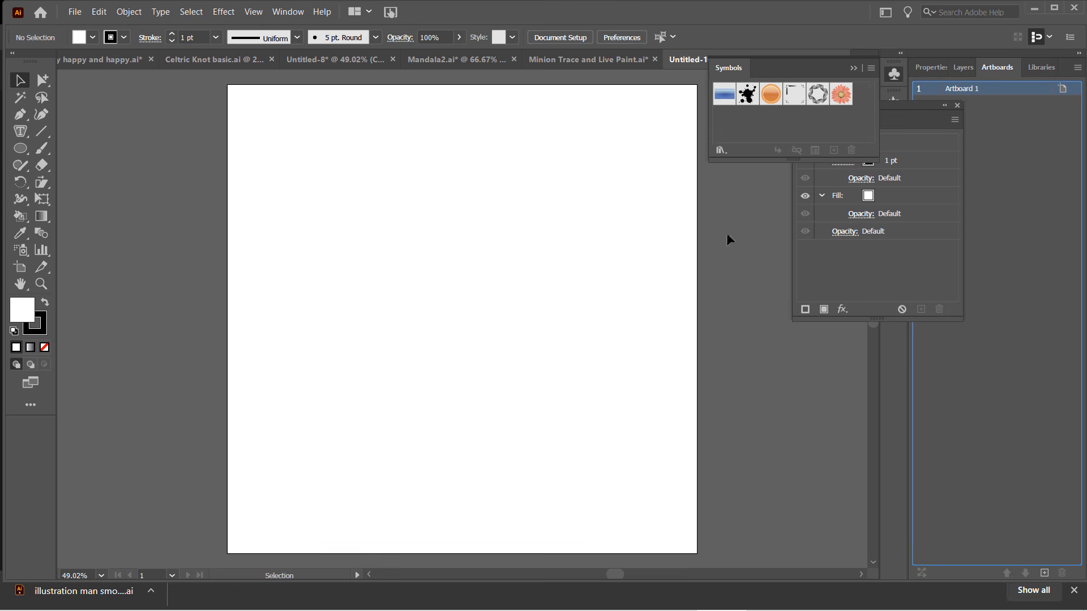
pyautogui.moveTo(759, 74); pyautogui.dragTo(173, 117)
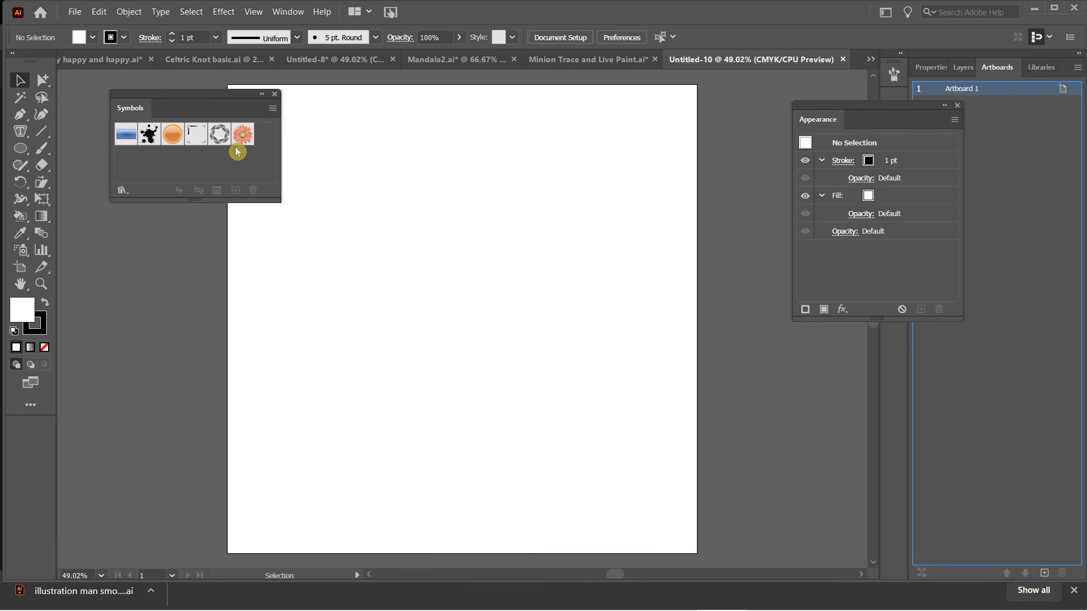
# Step: Place a Gerbera symbol on the artboard, enlarge it, move it to the upper-right area and deselect it
pyautogui.moveTo(242, 136); pyautogui.dragTo(427, 277)
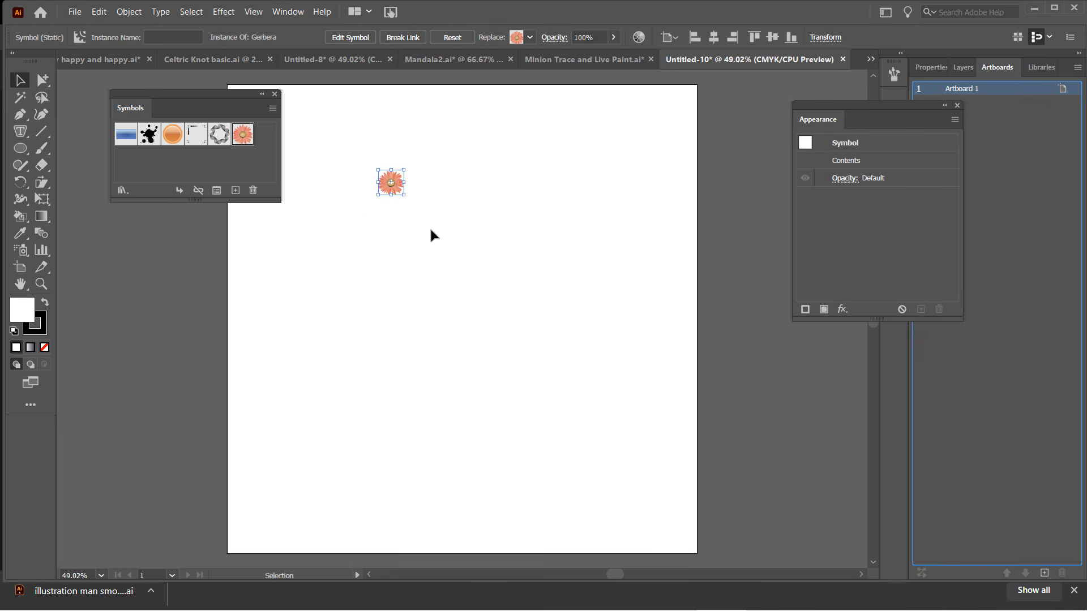
pyautogui.moveTo(404, 195); pyautogui.dragTo(476, 279)
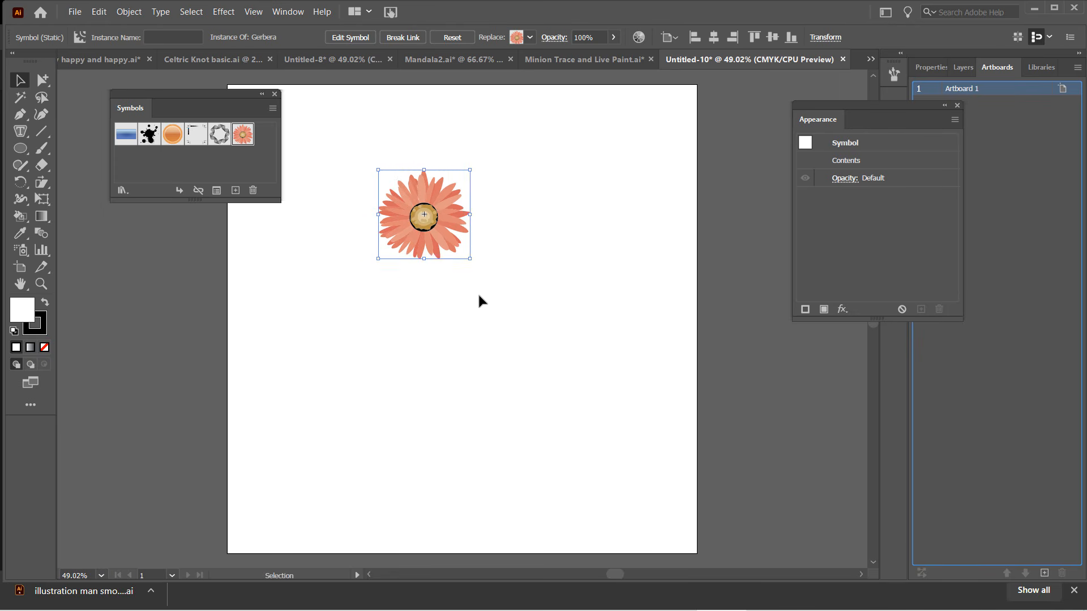
pyautogui.moveTo(450, 239); pyautogui.dragTo(642, 177)
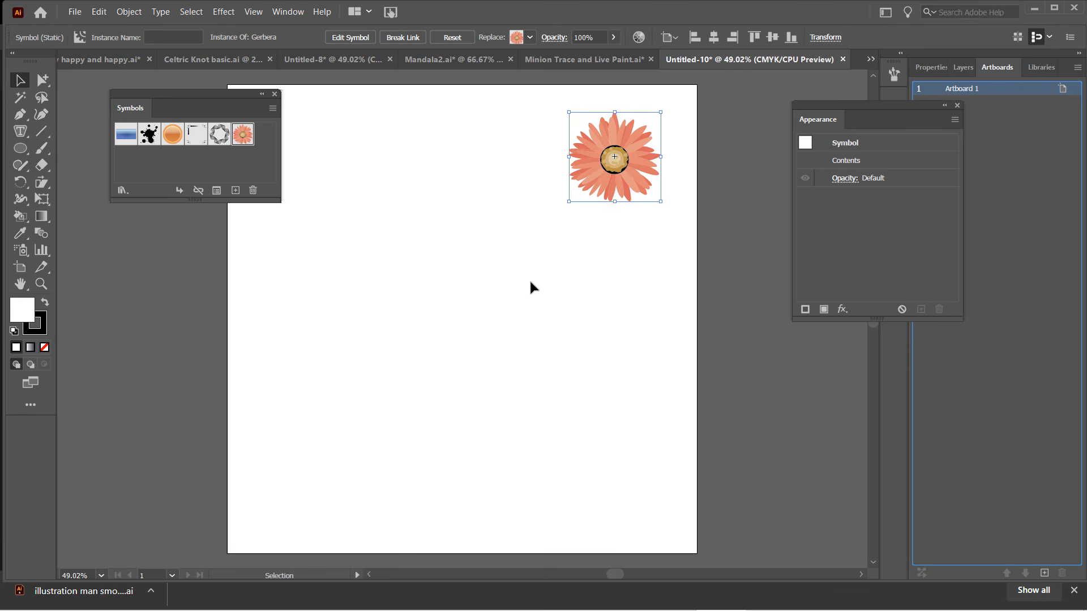
pyautogui.click(528, 278)
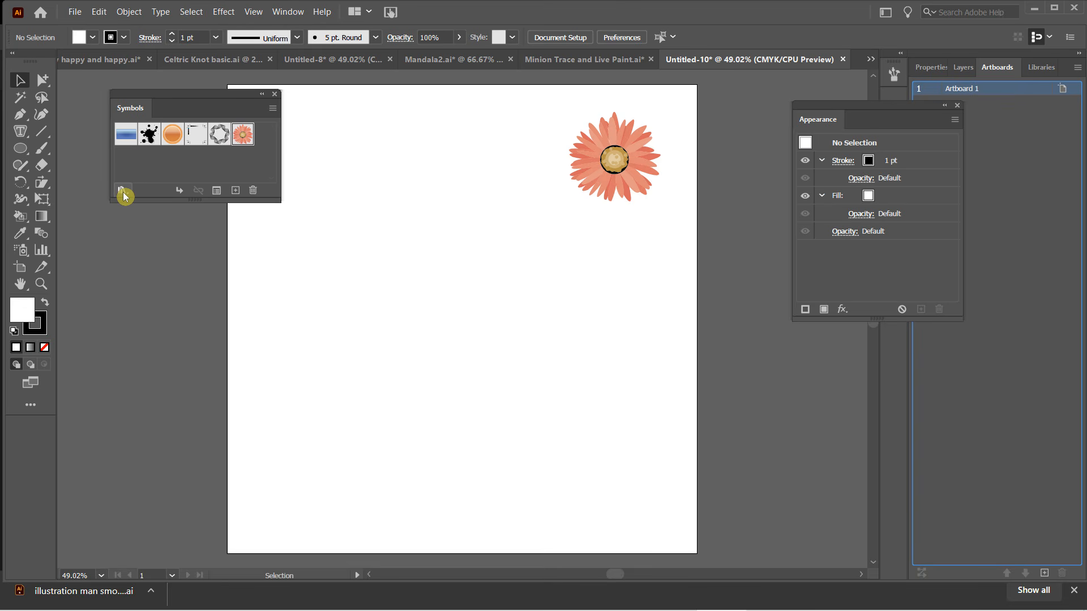
# Step: Load the 3D Symbols library, position it directly below the Symbols panel and lengthen it to show all its symbols
pyautogui.click(150, 187)
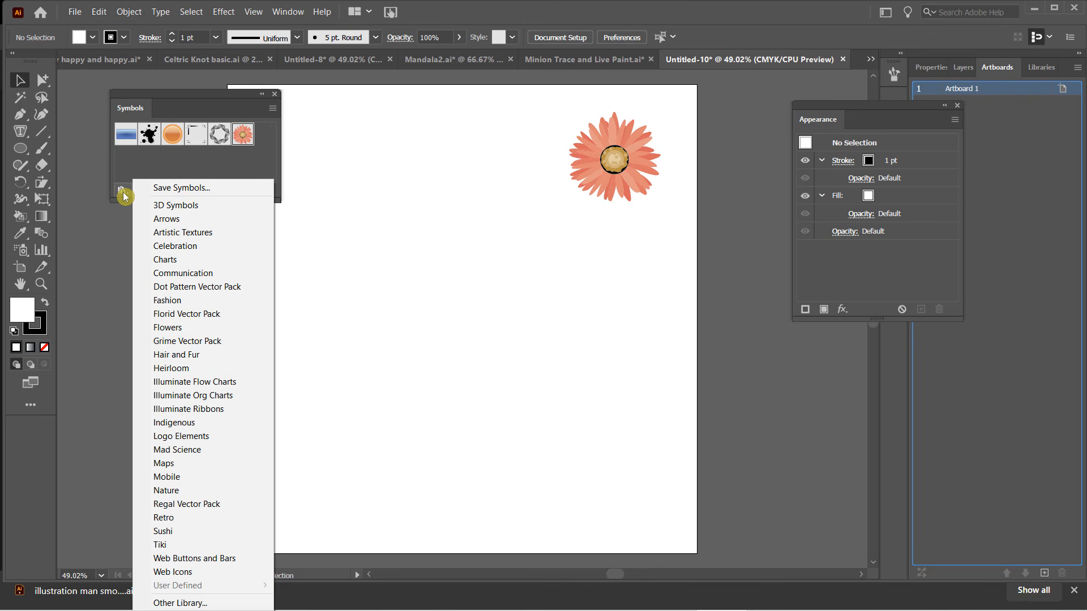
pyautogui.click(173, 205)
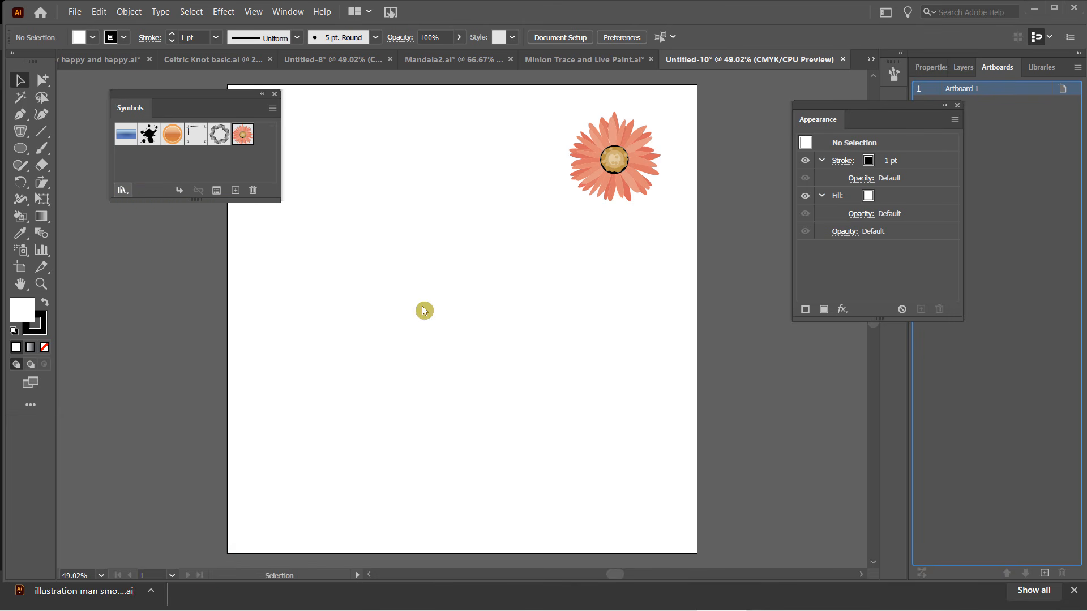
pyautogui.moveTo(533, 278); pyautogui.dragTo(163, 228)
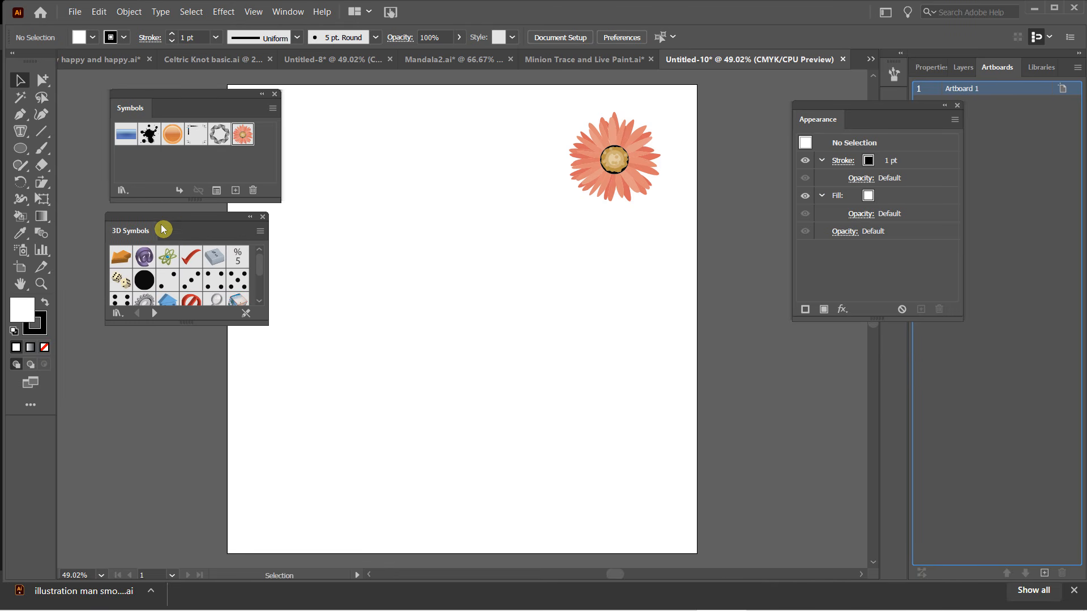
pyautogui.moveTo(184, 327); pyautogui.dragTo(185, 408)
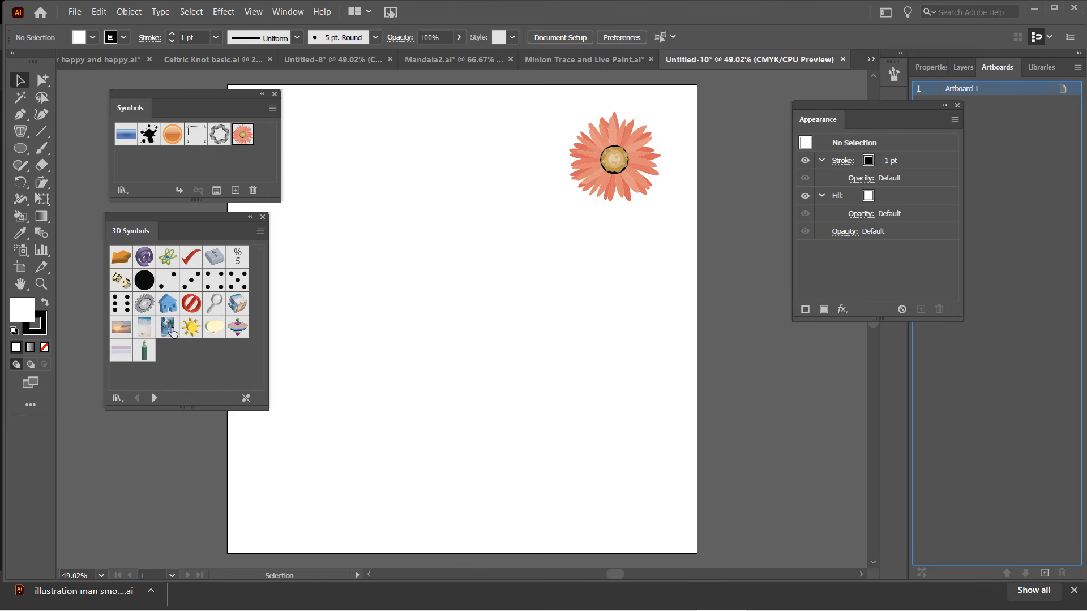
# Step: Place two Check Mark symbol instances side by side near the middle of the artboard
pyautogui.click(191, 258)
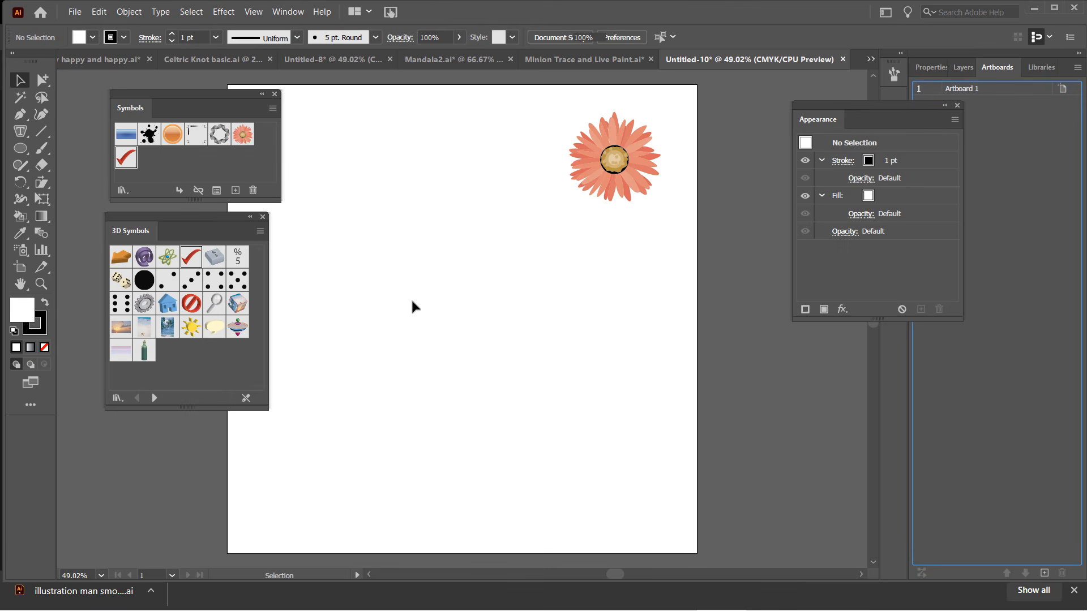
pyautogui.moveTo(191, 257); pyautogui.dragTo(466, 306)
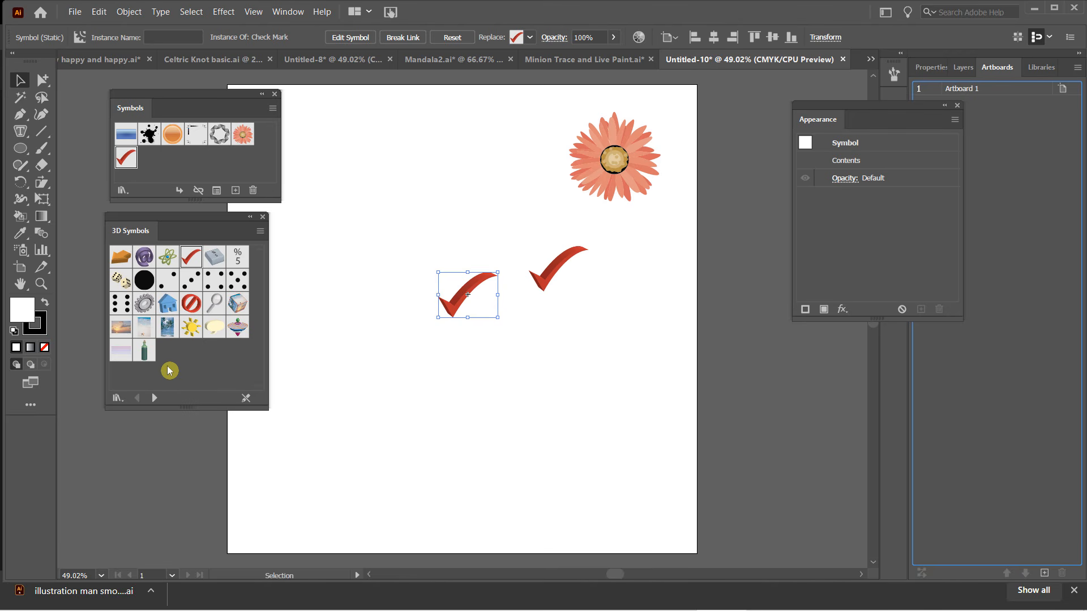
# Step: Browse the symbol libraries forward from 3D Symbols to Fashion and place a Slipper instance in the artboard's lower-left area
pyautogui.click(126, 193)
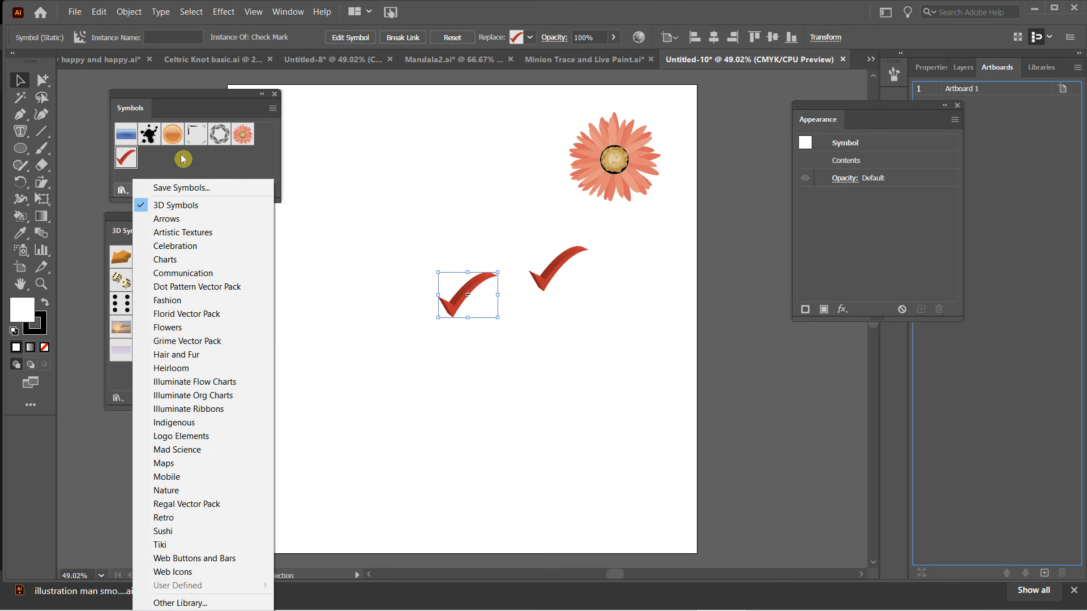
pyautogui.click(187, 159)
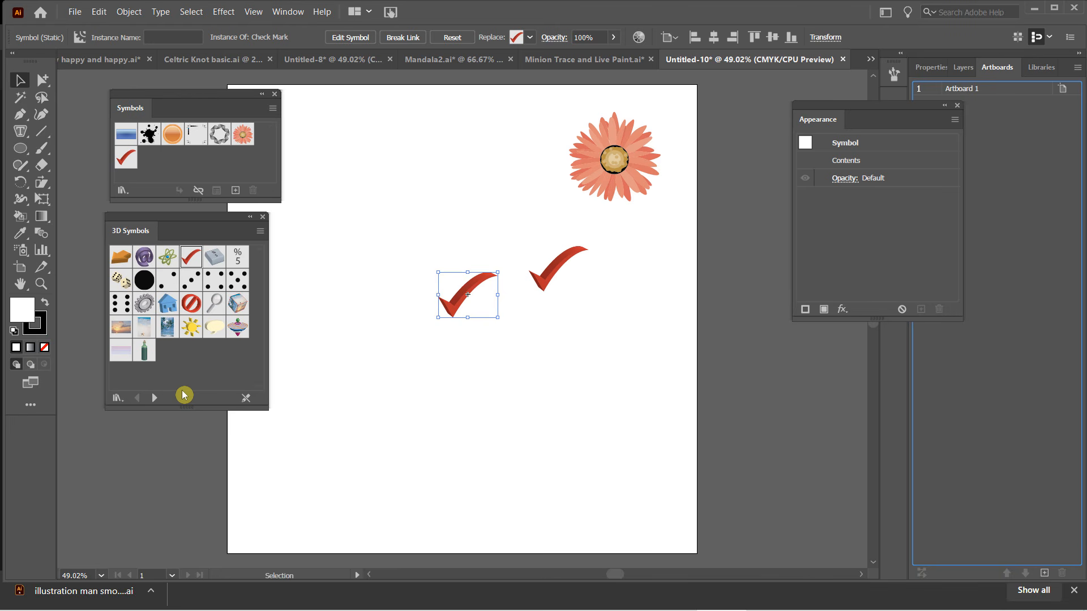
pyautogui.click(154, 400)
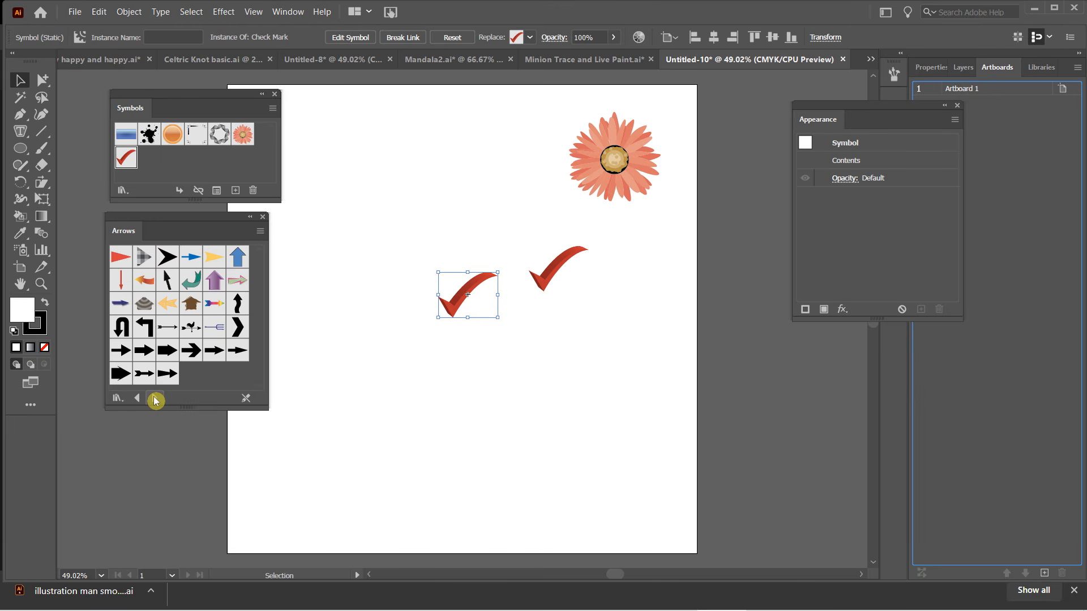
pyautogui.click(155, 399)
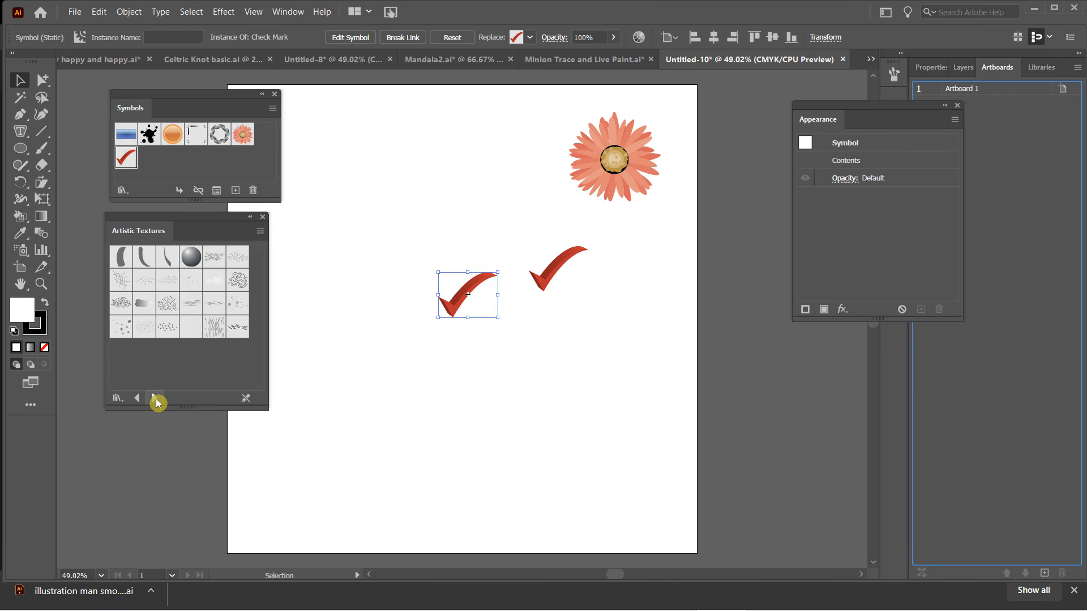
pyautogui.click(155, 399)
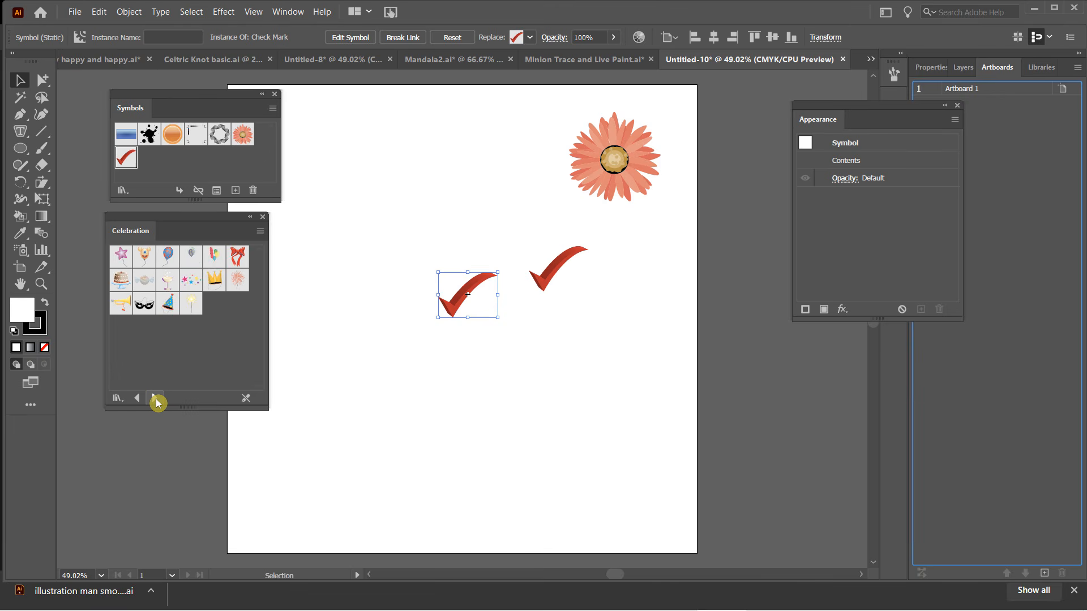
pyautogui.click(155, 399)
pyautogui.click(155, 399)
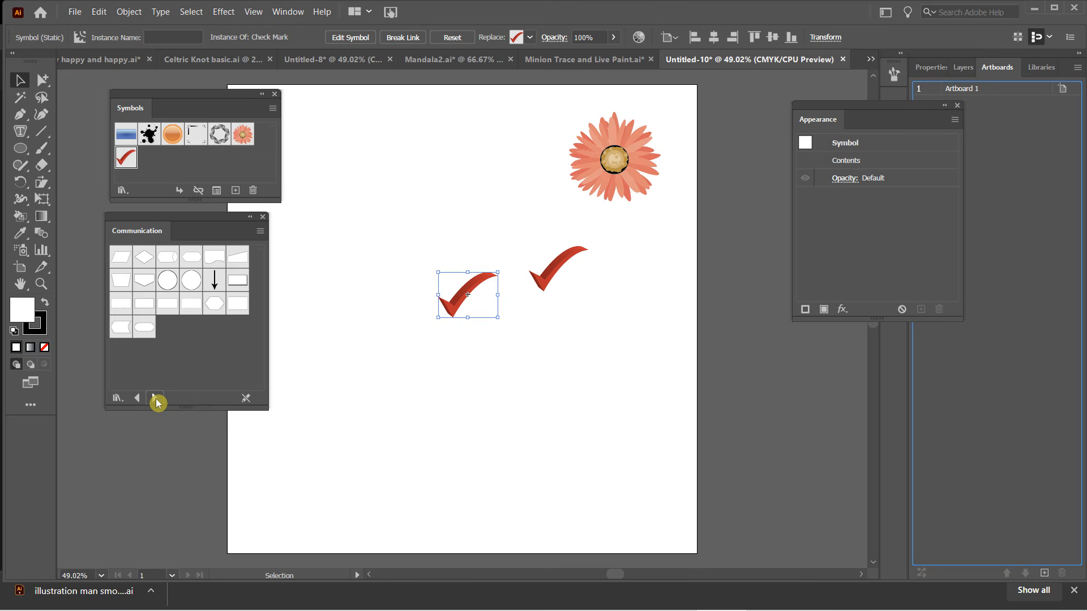
pyautogui.click(155, 399)
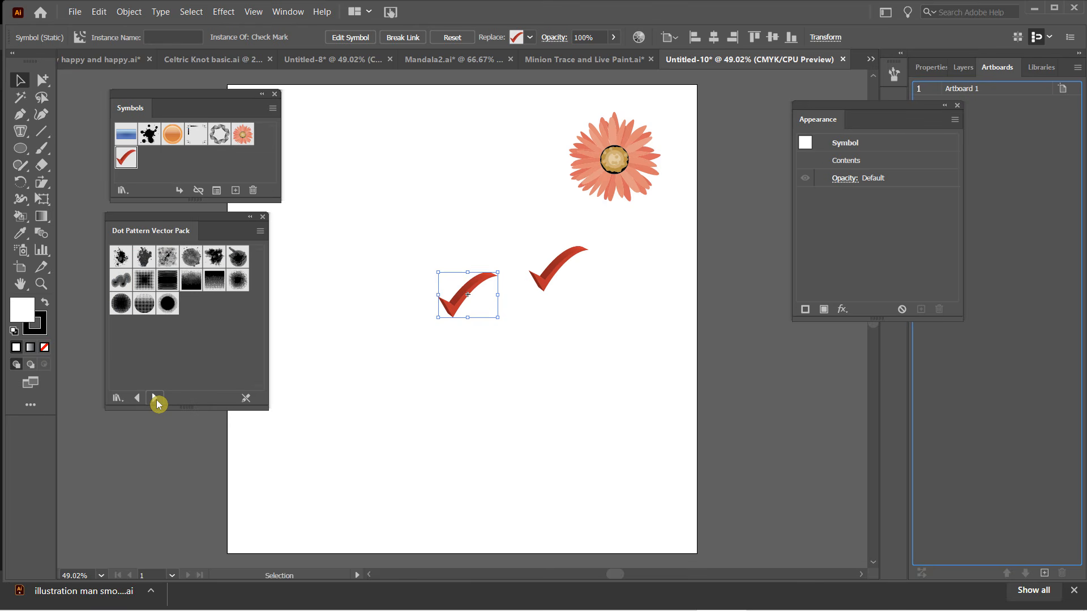
pyautogui.click(156, 400)
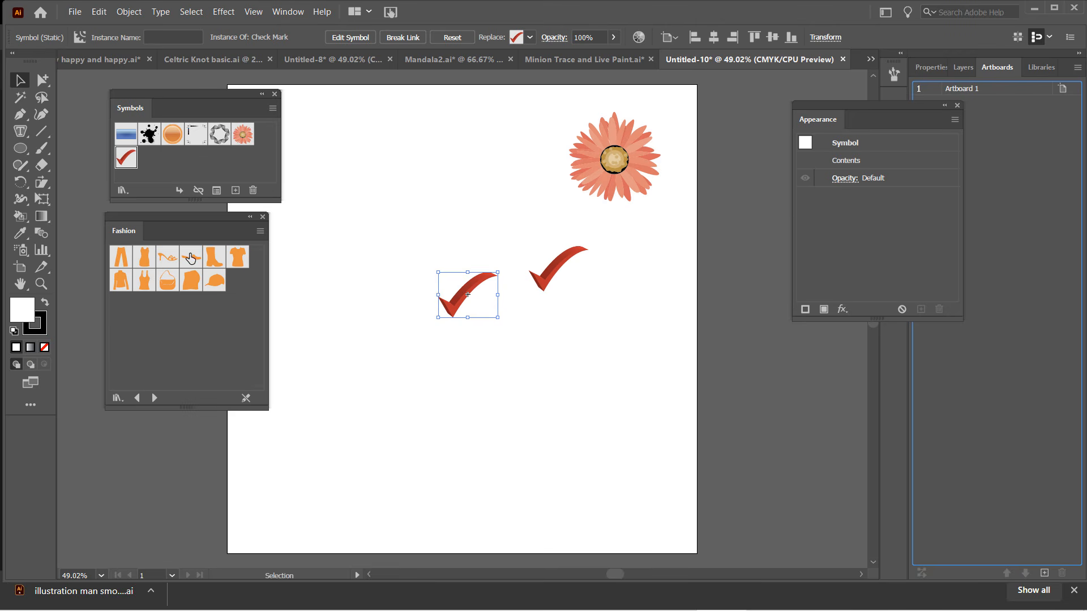
pyautogui.moveTo(191, 257); pyautogui.dragTo(365, 421)
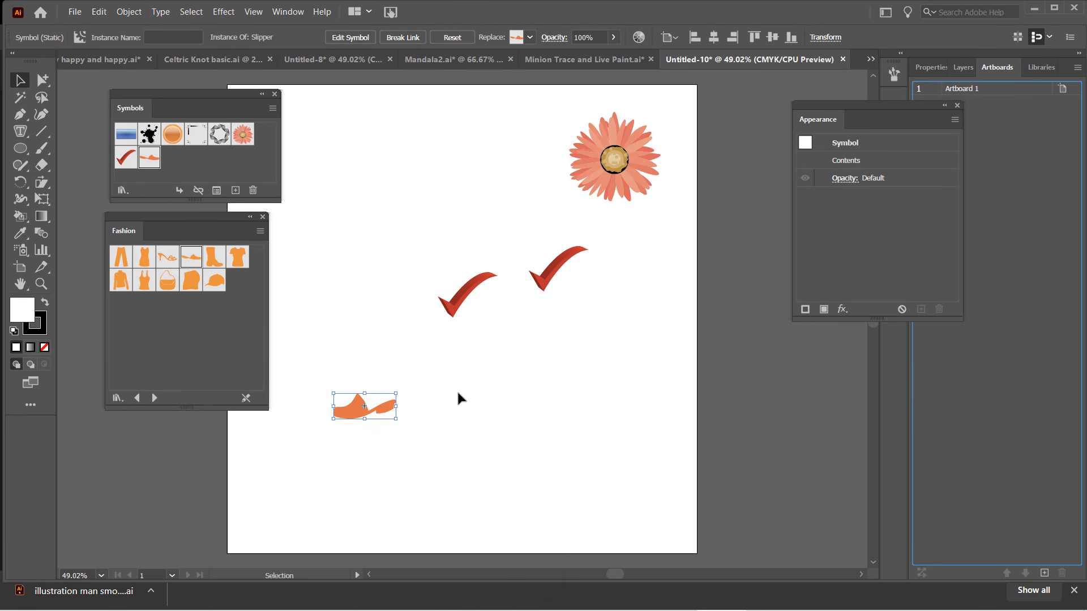
pyautogui.click(203, 324)
# Step: Place two enlarged Short Sleeve Shirt instances below the check marks, the larger in the middle and the smaller near the artboard's right edge
pyautogui.moveTo(237, 256); pyautogui.dragTo(614, 466)
pyautogui.moveTo(592, 395); pyautogui.dragTo(533, 376)
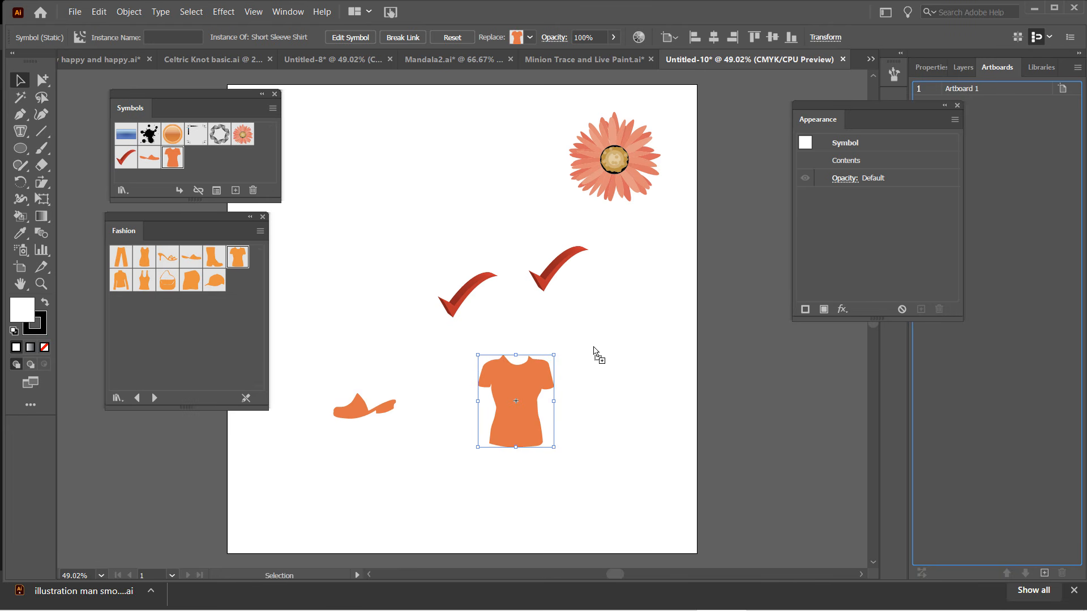
pyautogui.moveTo(609, 315); pyautogui.dragTo(669, 381)
pyautogui.moveTo(521, 376); pyautogui.dragTo(500, 352)
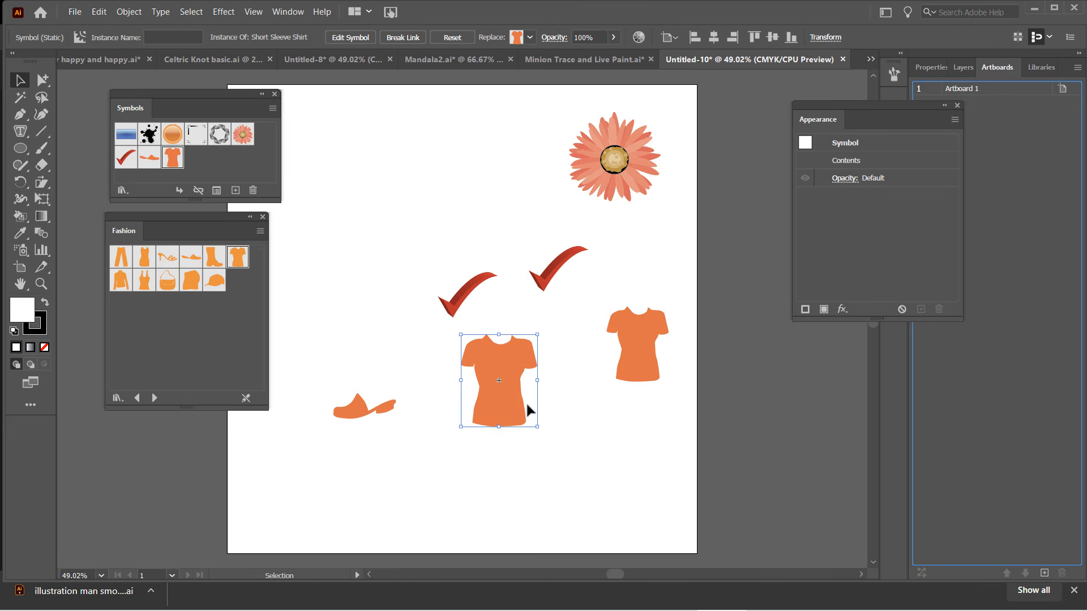
# Step: Open the Short Sleeve Shirt symbol definition for editing and fill the shirt shape with CMYK Cyan
pyautogui.click(351, 38)
pyautogui.moveTo(540, 258); pyautogui.dragTo(506, 233)
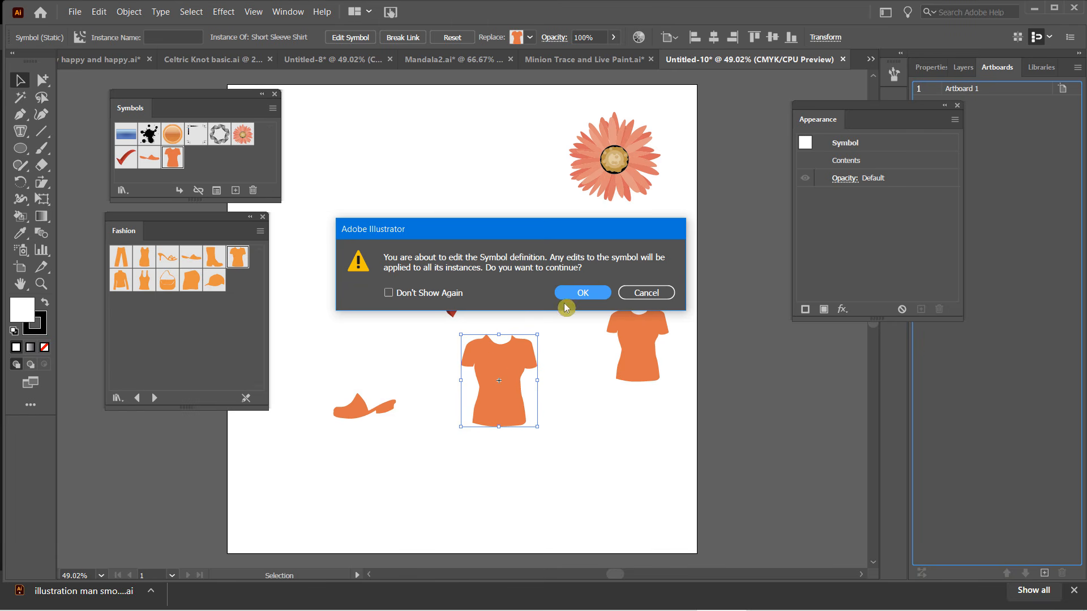
pyautogui.click(579, 293)
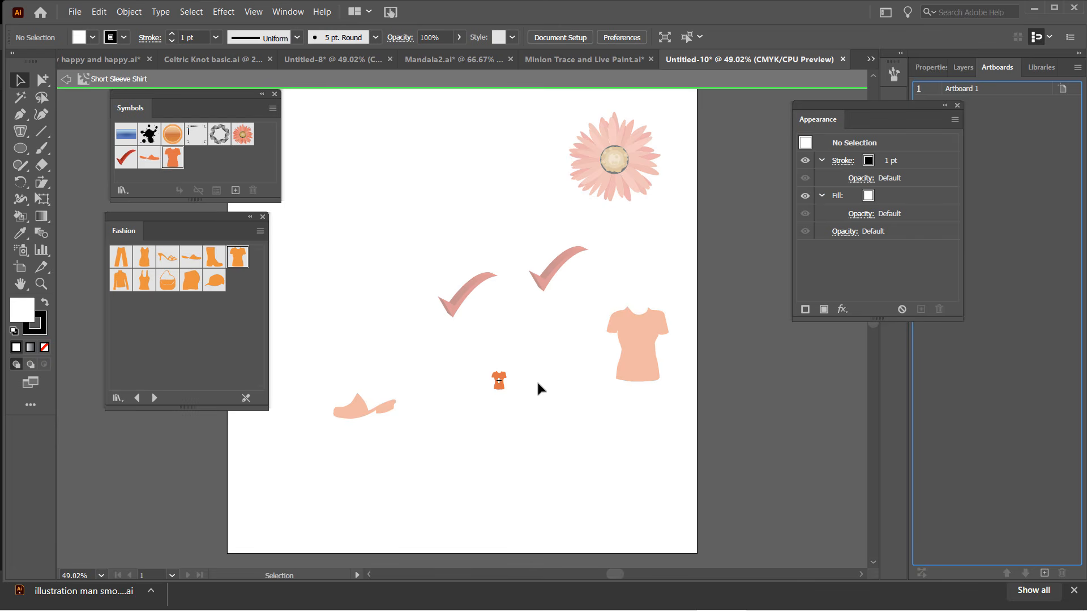
pyautogui.scroll(4, 524, 386)
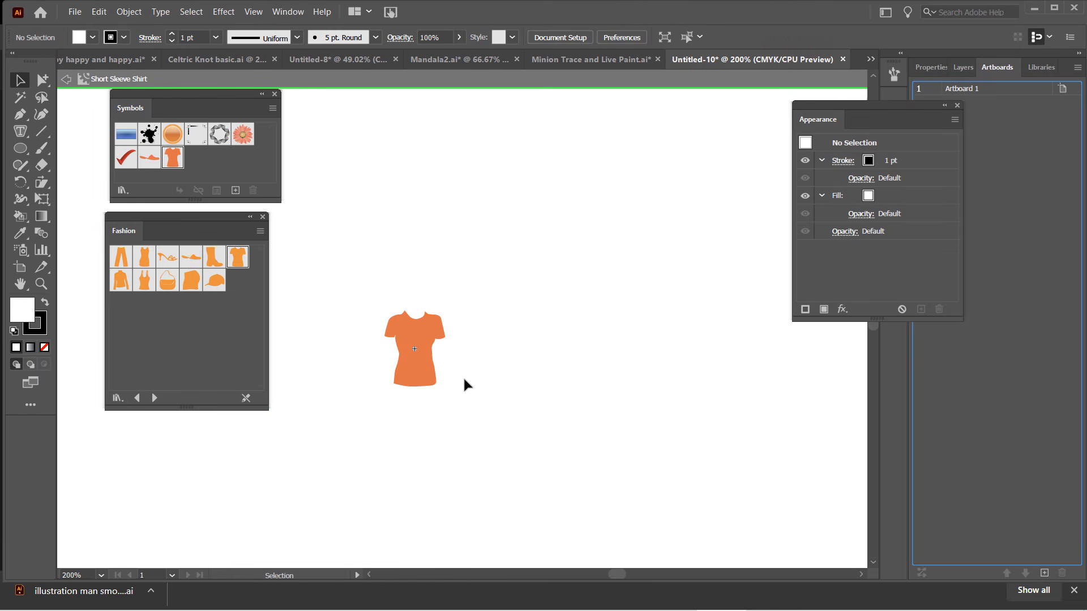
pyautogui.click(420, 374)
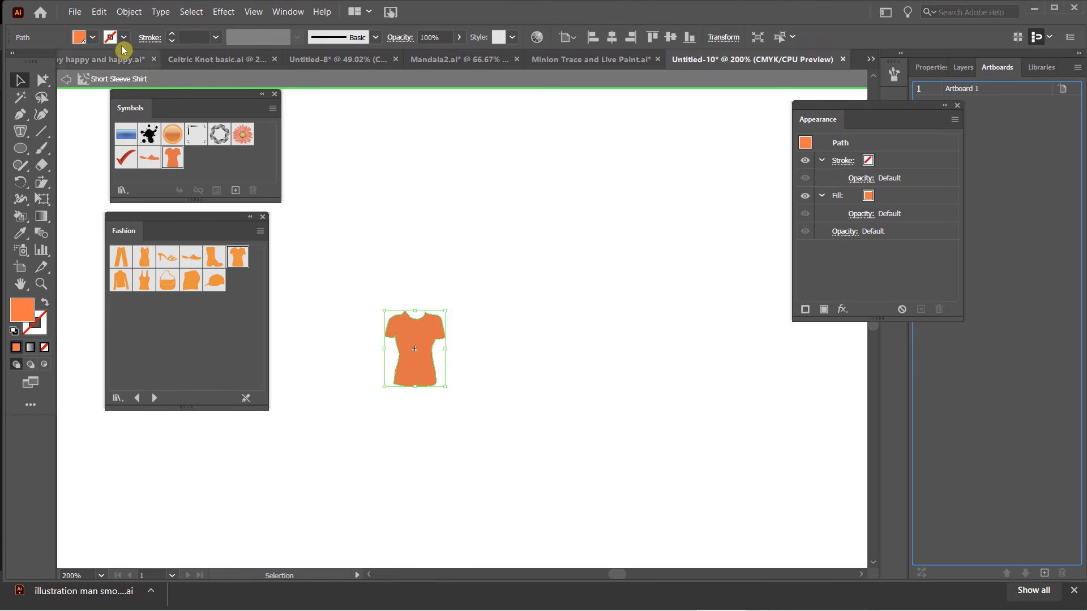
pyautogui.click(94, 36)
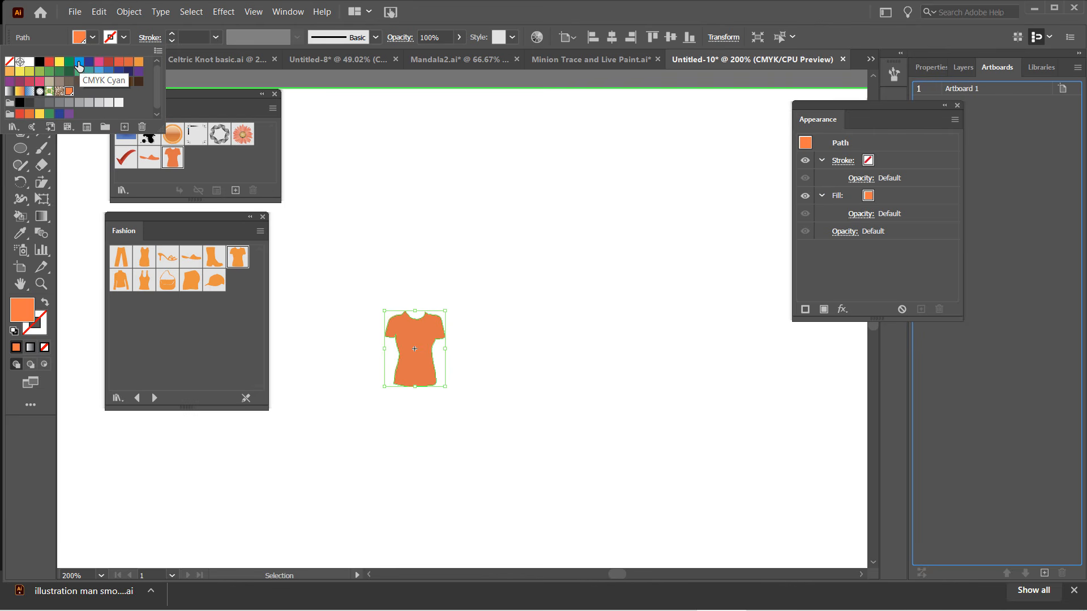
pyautogui.click(79, 61)
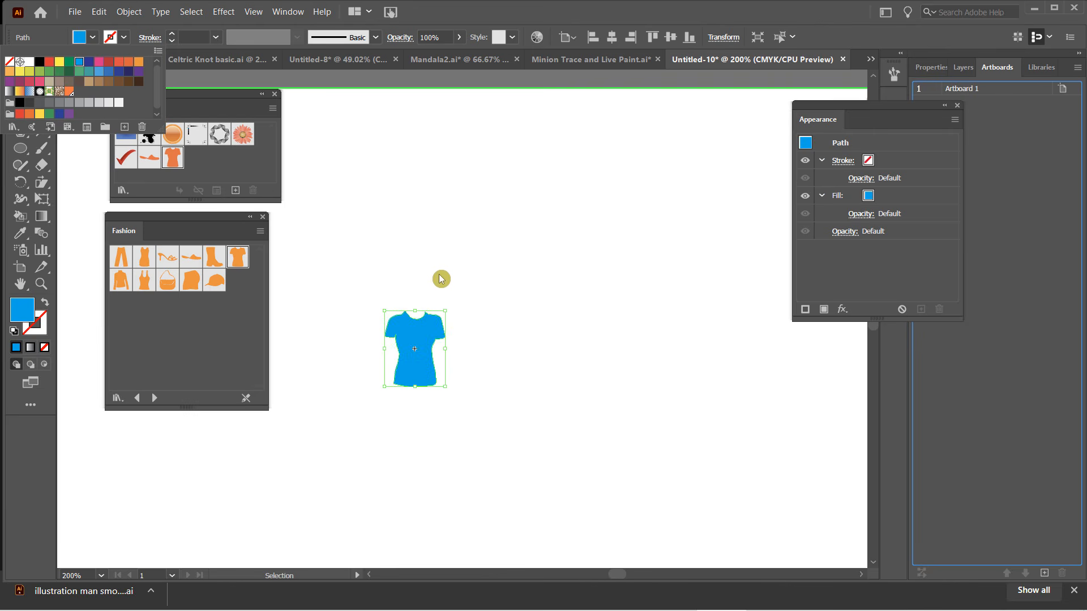
# Step: Exit the Short Sleeve Shirt symbol's editing mode and return to the full artboard with the recoloured instances
pyautogui.click(378, 153)
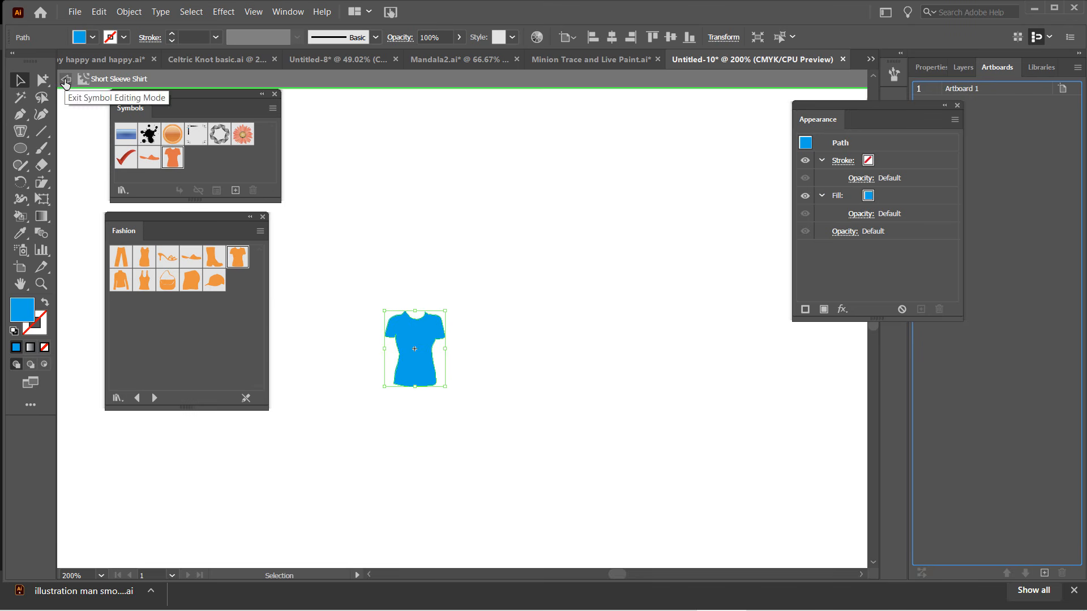
pyautogui.click(65, 82)
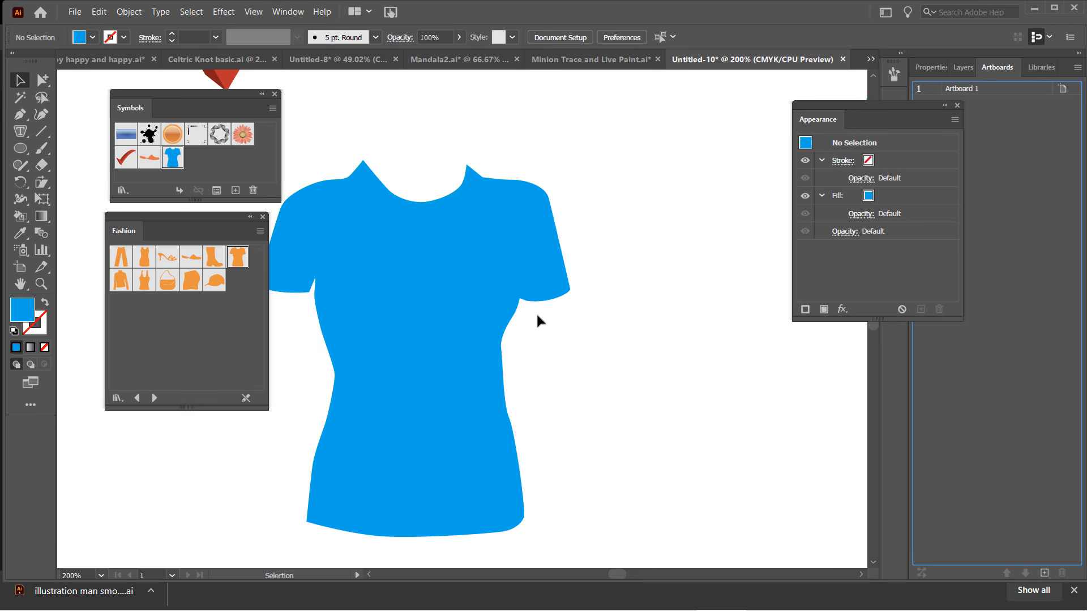
pyautogui.scroll(-3, 536, 311)
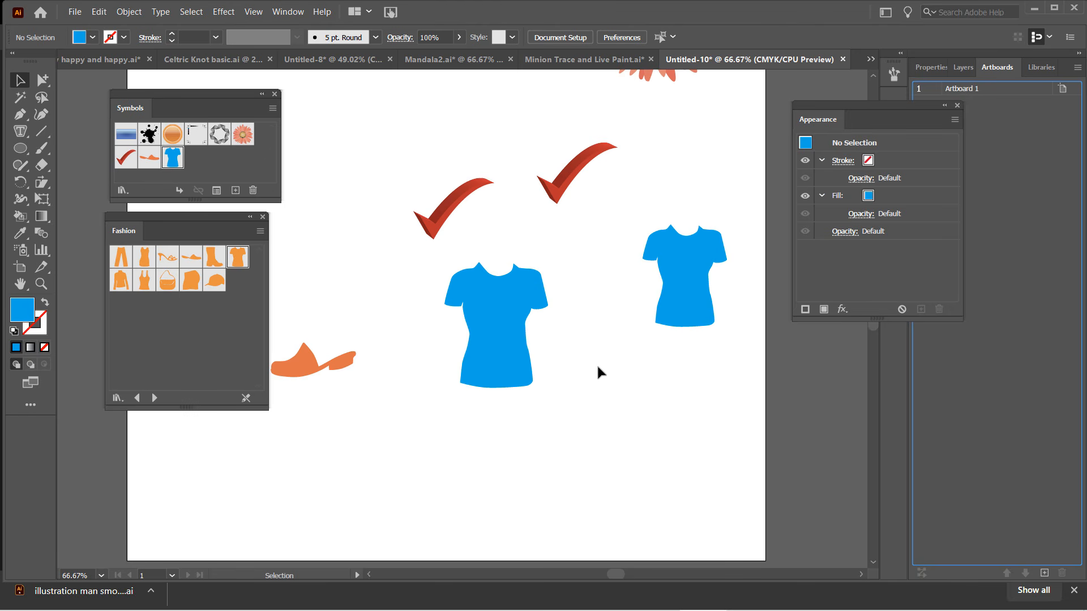
# Step: Undo the blue recolouring and the editing session of the Short Sleeve Shirt symbol
pyautogui.hotkey('ctrl', 'z')
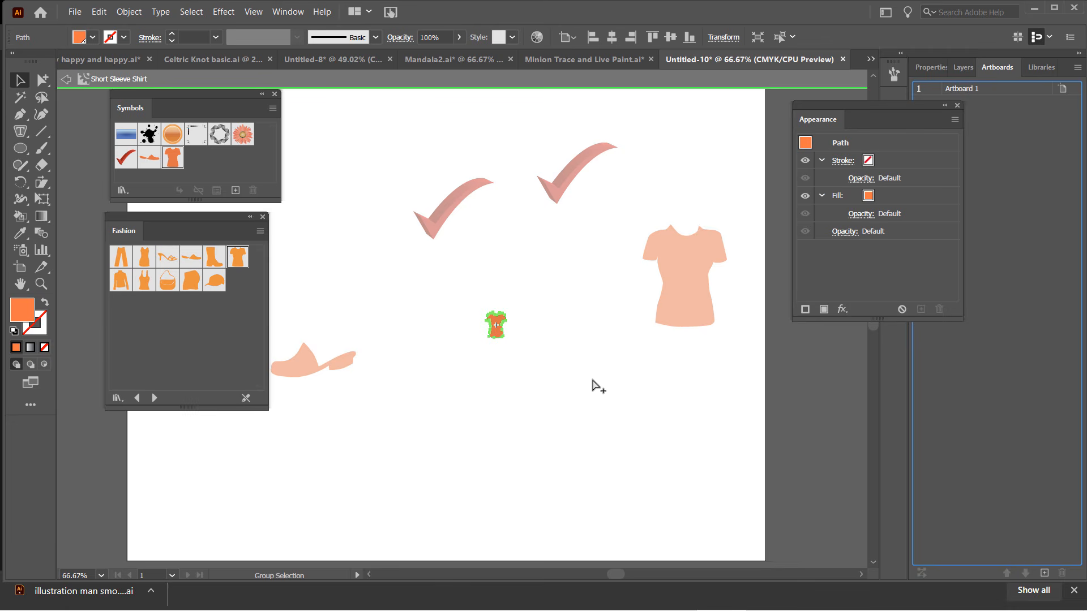
pyautogui.hotkey('ctrl', 'z')
pyautogui.press('v')
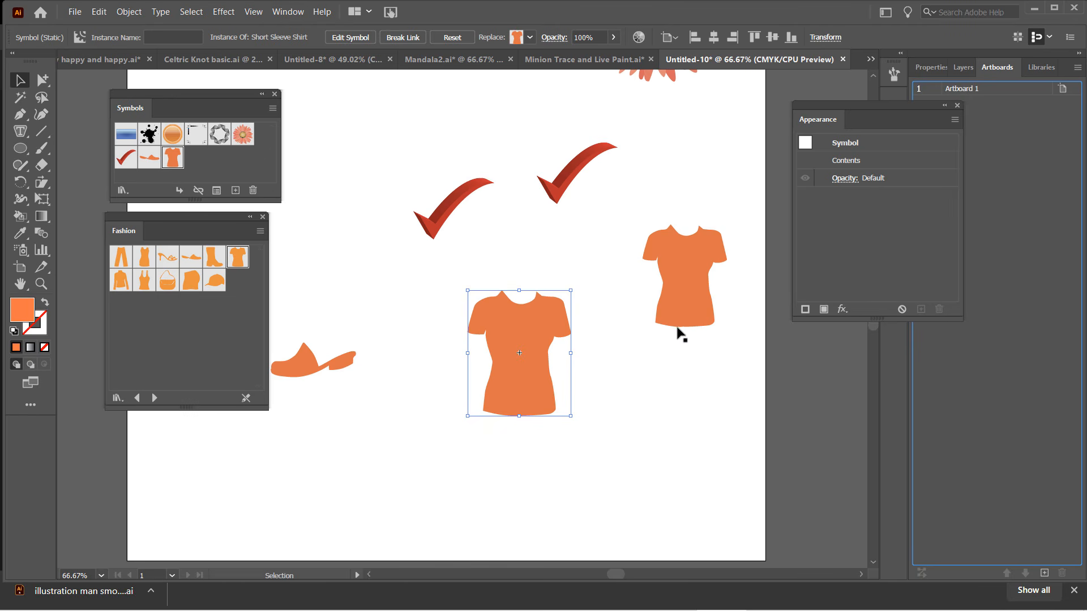
# Step: Duplicate the smaller shirt instance near the artboard's right edge, placing the copy just below it
pyautogui.keyDown('shift'); pyautogui.click(682, 277); pyautogui.keyUp('shift')
pyautogui.click(683, 271)
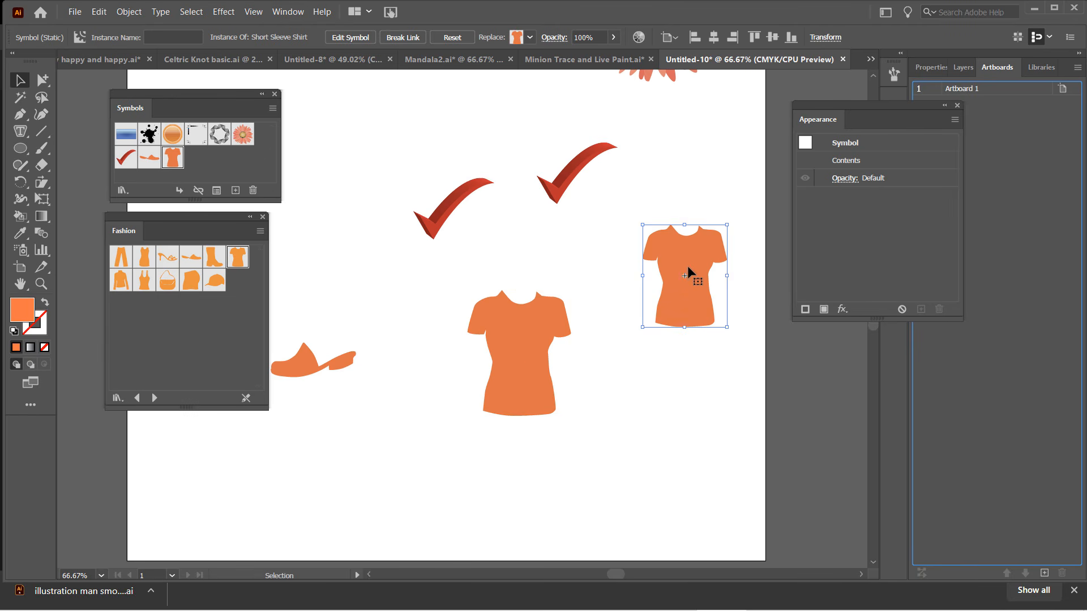
pyautogui.moveTo(690, 294); pyautogui.dragTo(661, 450)
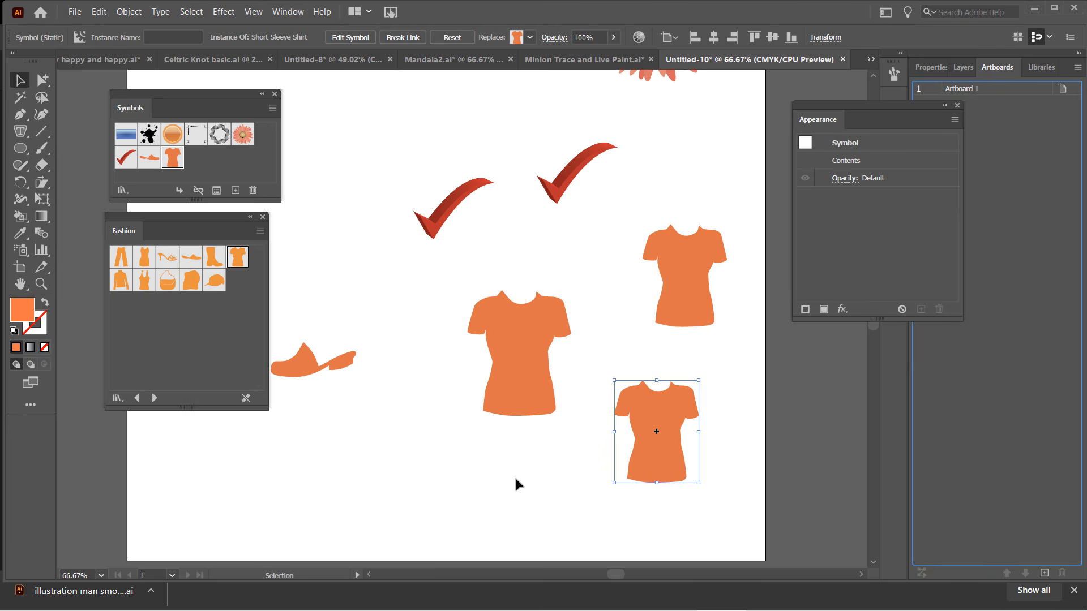
pyautogui.click(496, 486)
# Step: Break the middle shirt instance's link to its symbol and fill the resulting path with green
pyautogui.click(507, 392)
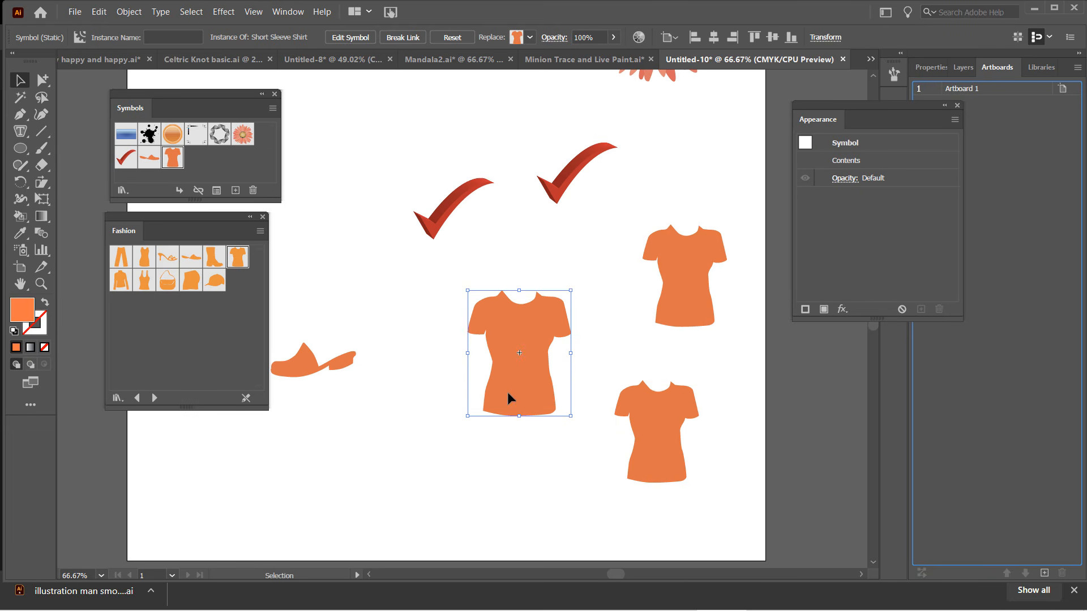
pyautogui.click(402, 37)
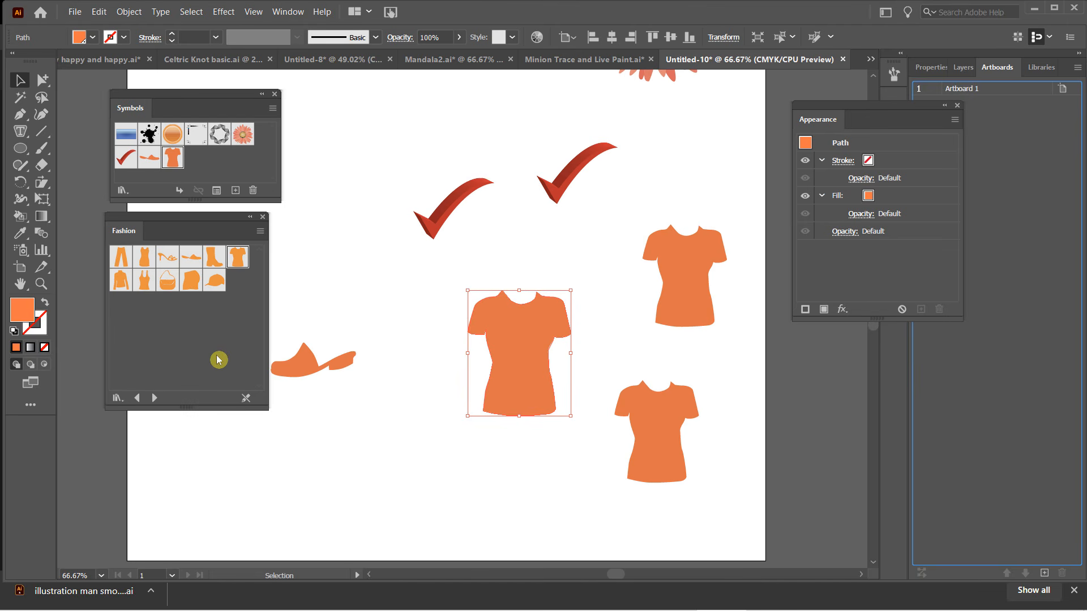
pyautogui.click(94, 37)
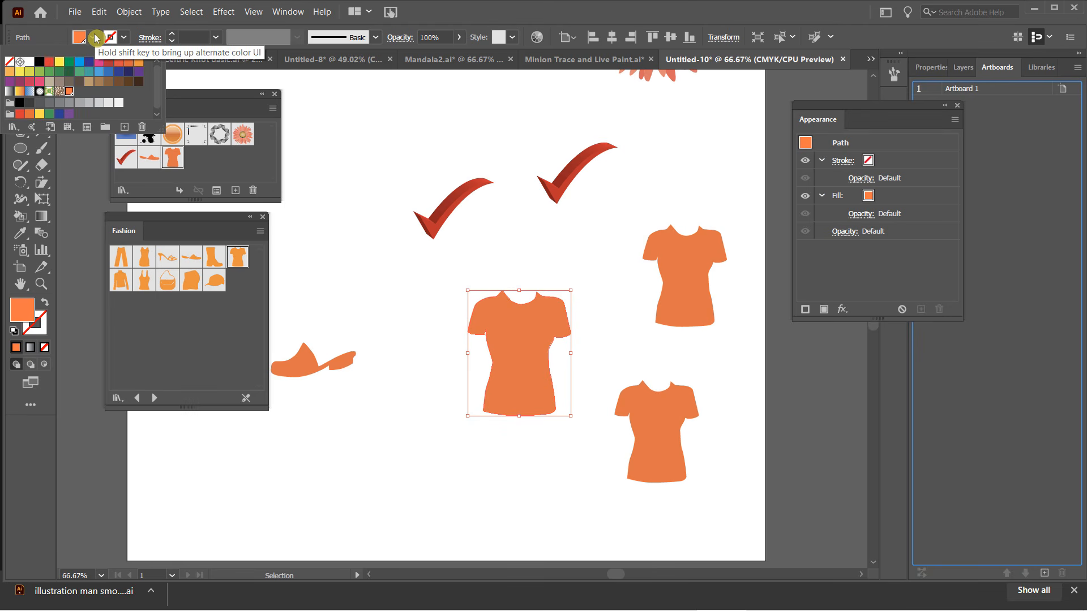
pyautogui.click(49, 71)
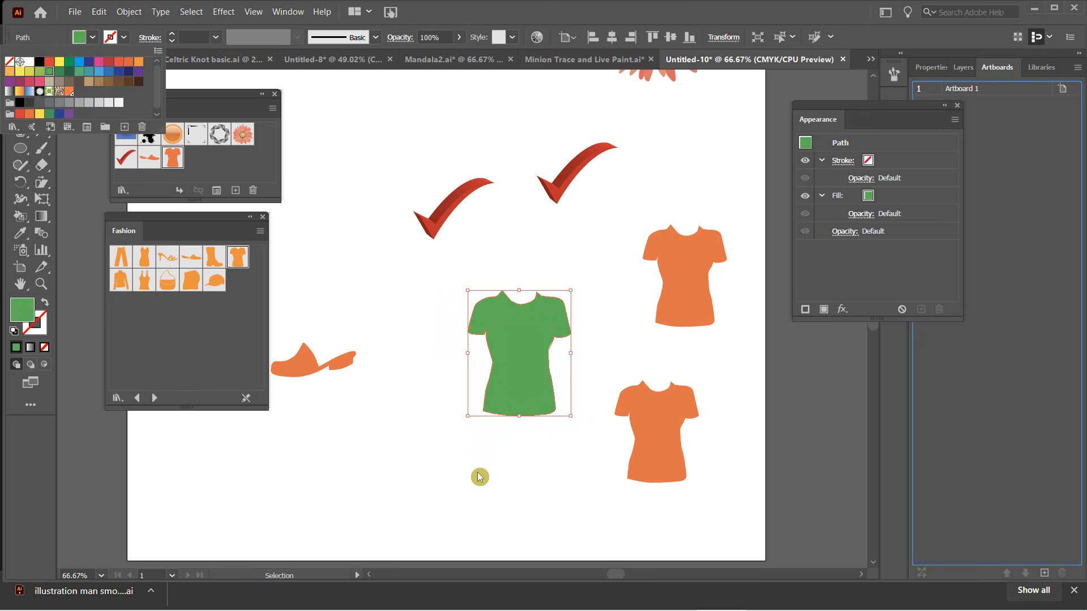
pyautogui.click(483, 447)
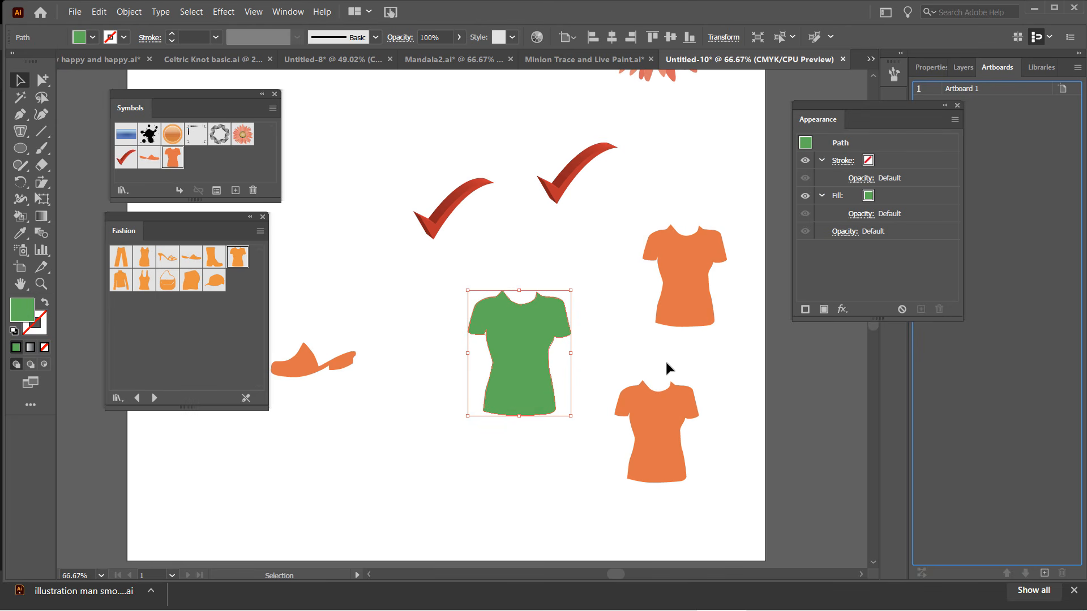
# Step: Break the symbol link of the shirt nearest the artboard's right edge and fill it with C=70 M=15 Y=0 K=0
pyautogui.click(673, 279)
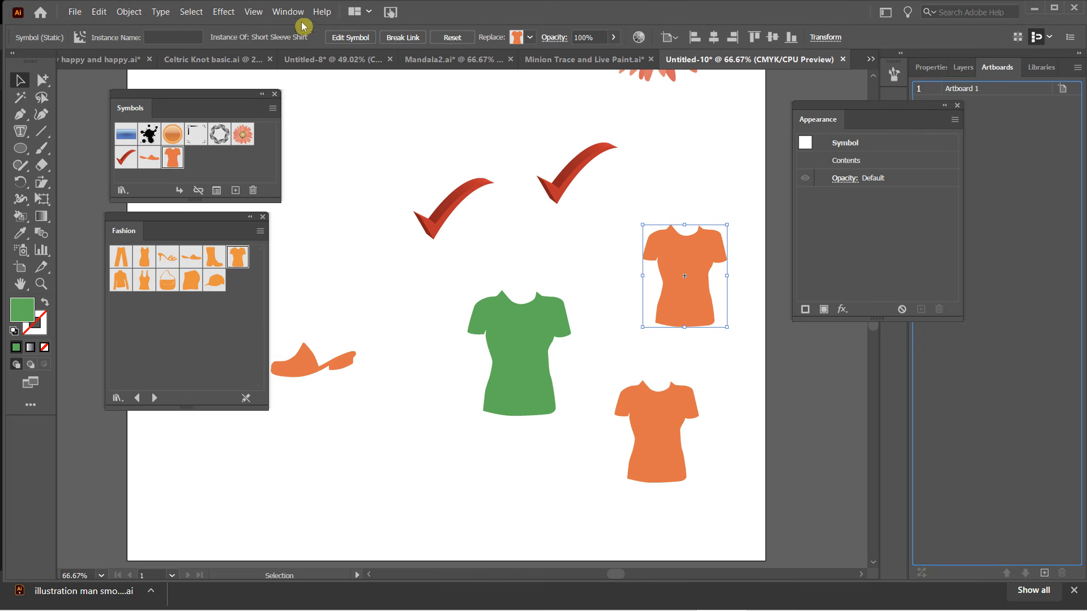
pyautogui.click(402, 39)
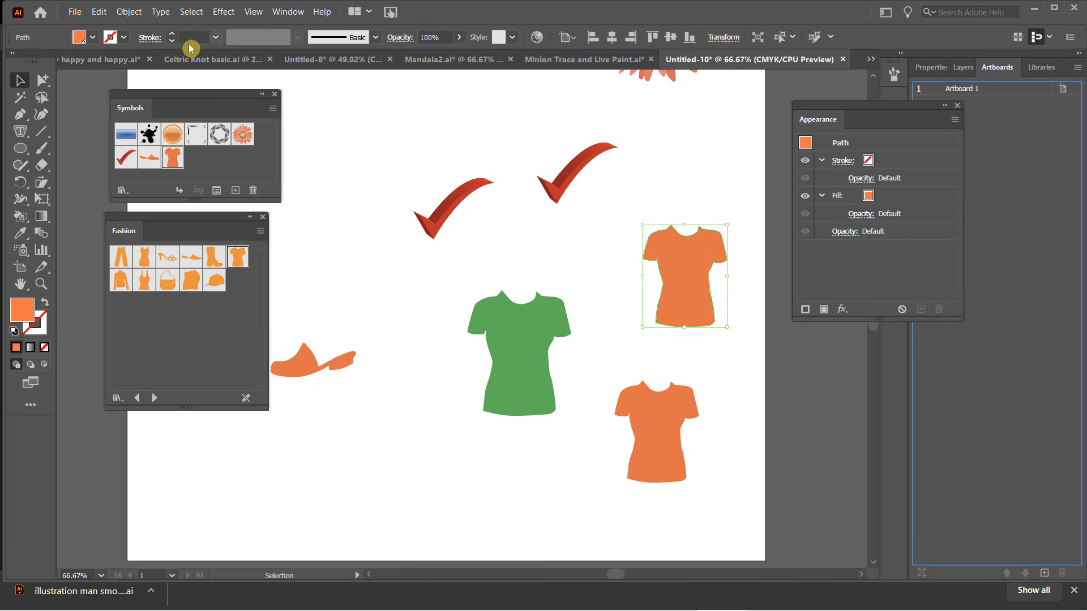
pyautogui.click(94, 38)
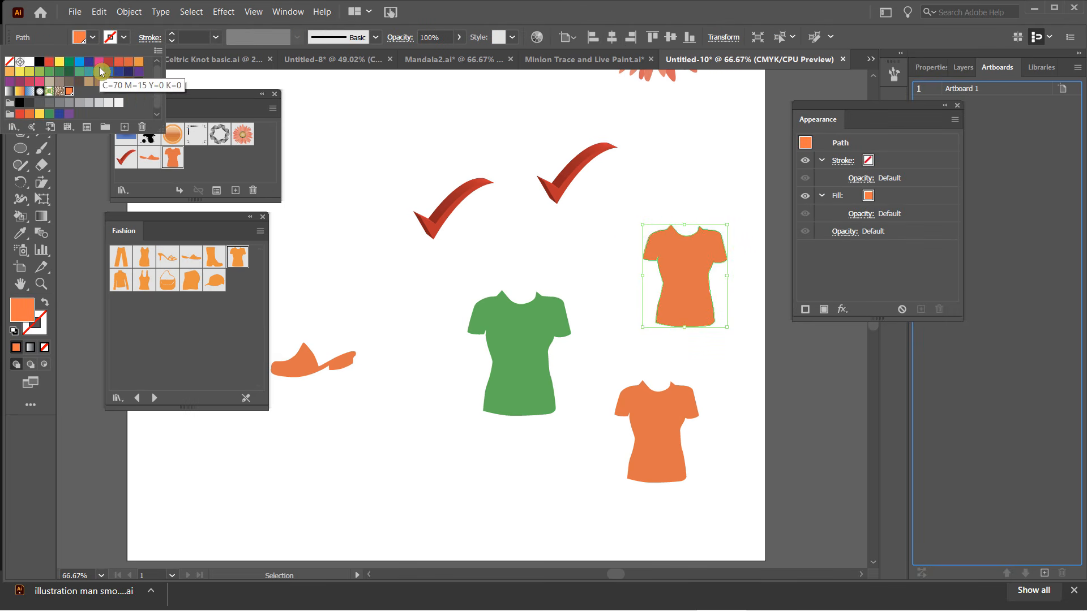
pyautogui.click(99, 71)
pyautogui.click(599, 342)
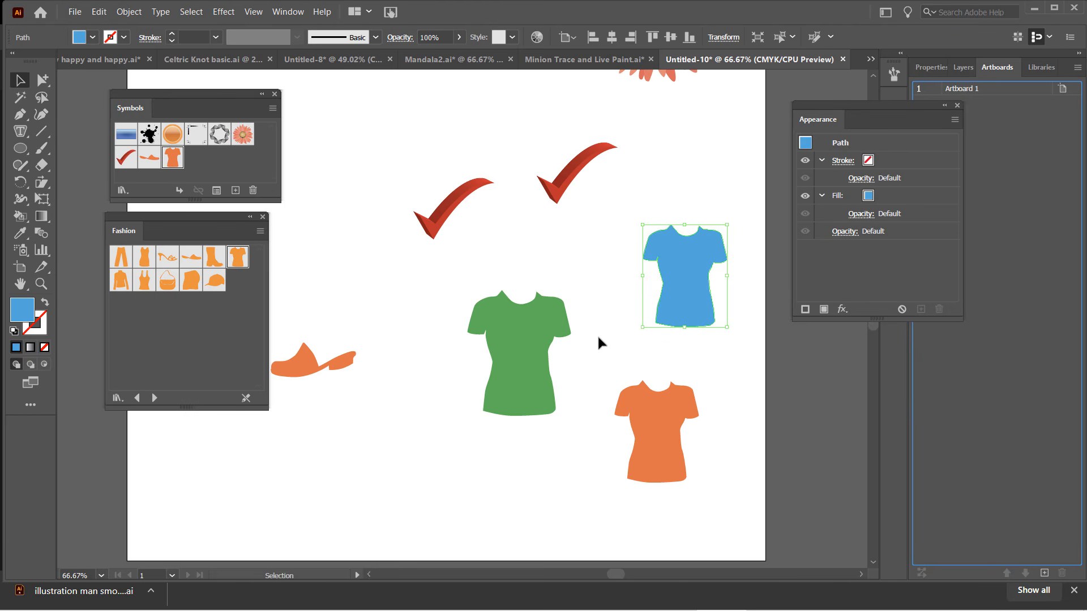
pyautogui.click(608, 342)
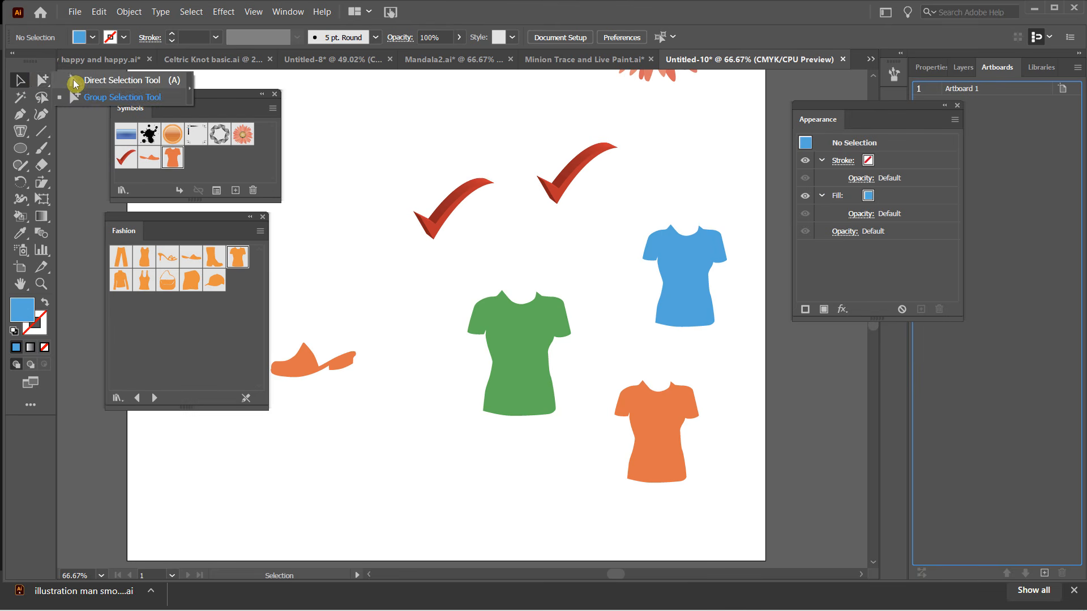
# Step: Lengthen the green shirt into a dress by moving only its bottom hem anchor points down with the Direct Selection tool
pyautogui.click(41, 82)
pyautogui.click(505, 299)
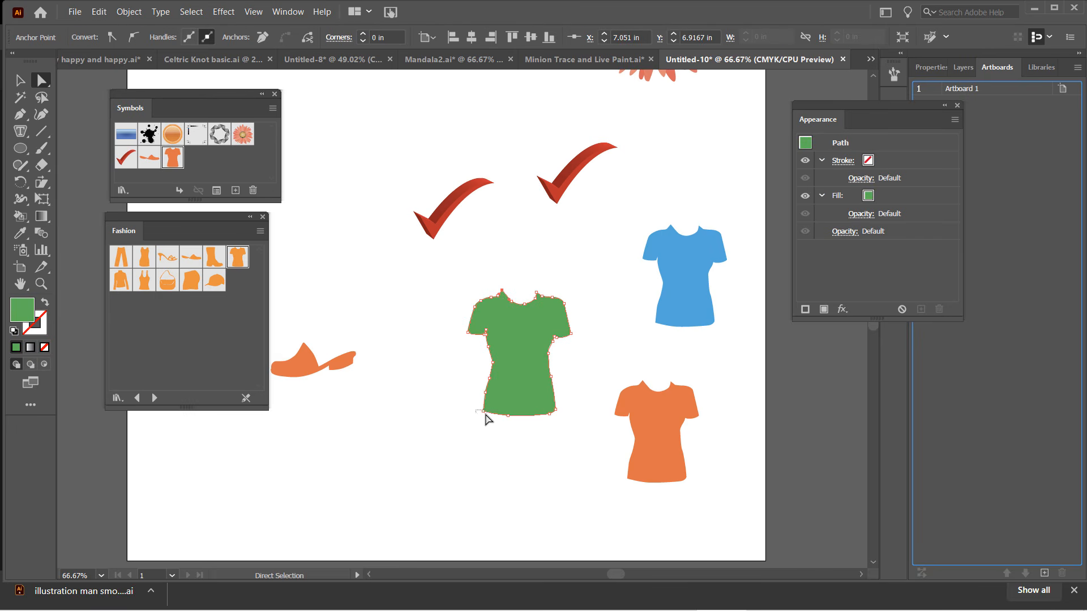
pyautogui.moveTo(475, 409); pyautogui.dragTo(573, 424)
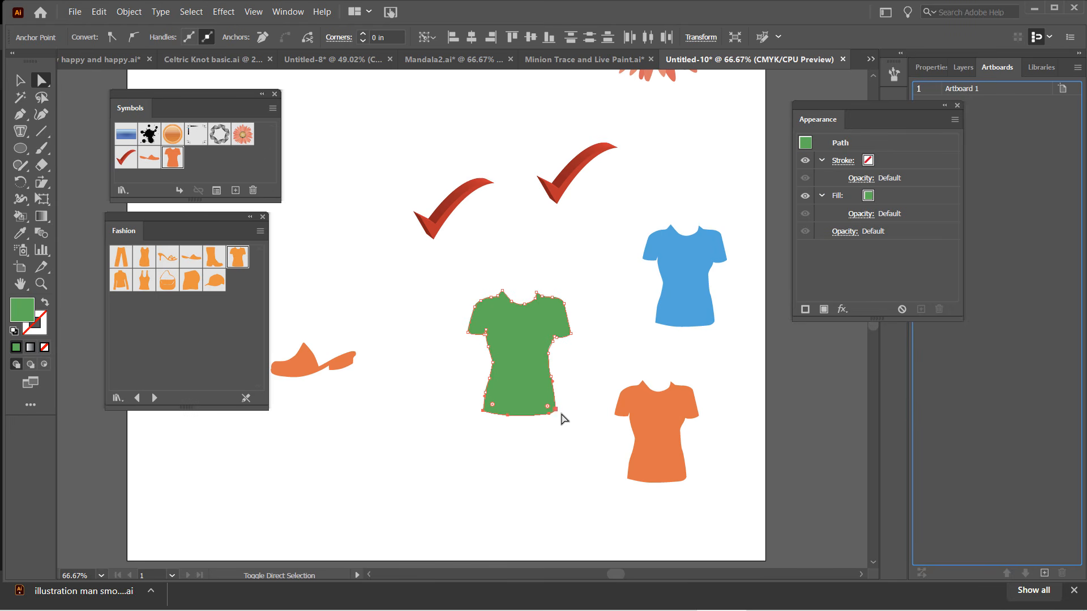
pyautogui.hotkey('shift', 'Down')
pyautogui.hotkey('shift', 'Down')
pyautogui.hotkey('shift', 'Down')
pyautogui.hotkey('shift', 'Down')
pyautogui.hotkey('shift', 'Down')
pyautogui.hotkey('shift', 'Down')
pyautogui.hotkey('shift', 'Down')
pyautogui.hotkey('shift', 'Down')
pyautogui.hotkey('shift', 'Down')
pyautogui.hotkey('shift', 'Down')
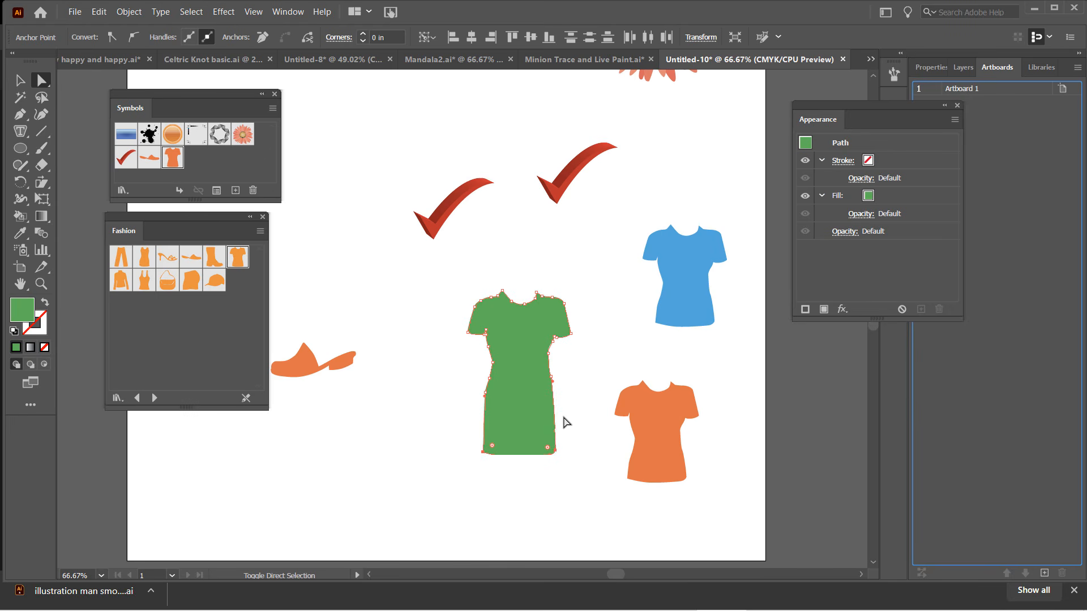
pyautogui.hotkey('shift', 'Down')
pyautogui.hotkey('shift', 'Down')
pyautogui.hotkey('shift', 'Down')
pyautogui.hotkey('shift', 'Down')
pyautogui.hotkey('shift', 'Down')
pyautogui.hotkey('shift', 'Down')
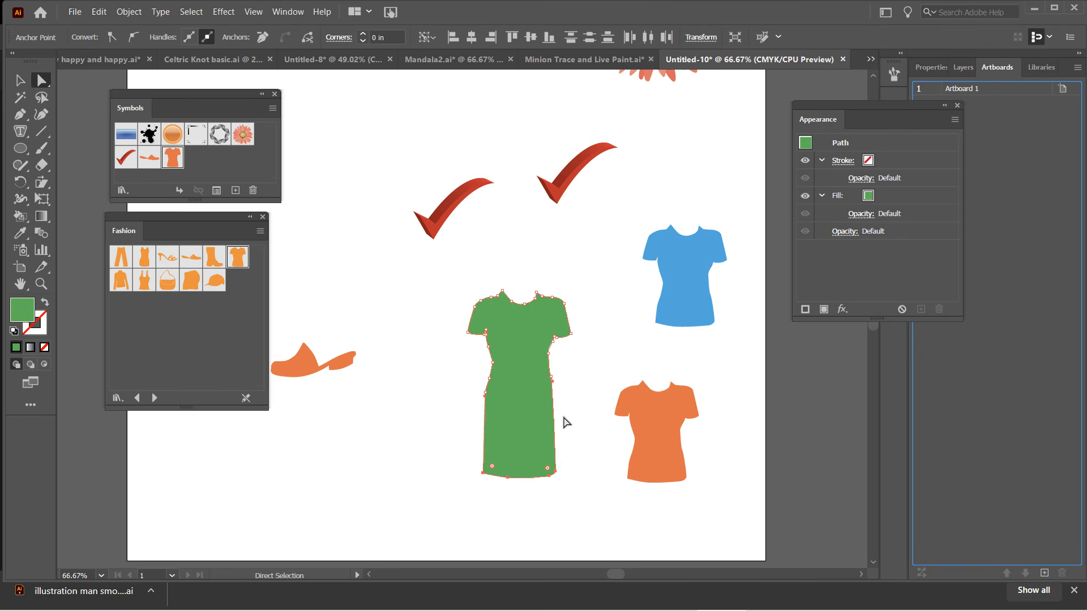
pyautogui.click(581, 372)
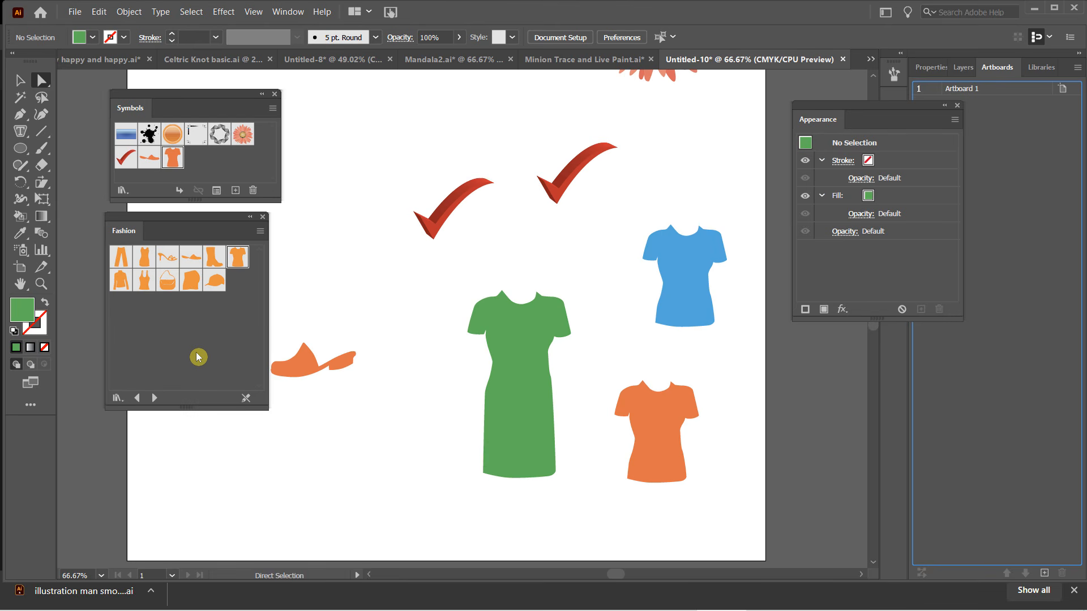
# Step: Browse the symbol libraries forward from Fashion to Nature and enlarge the Nature library to show all its symbols
pyautogui.click(158, 399)
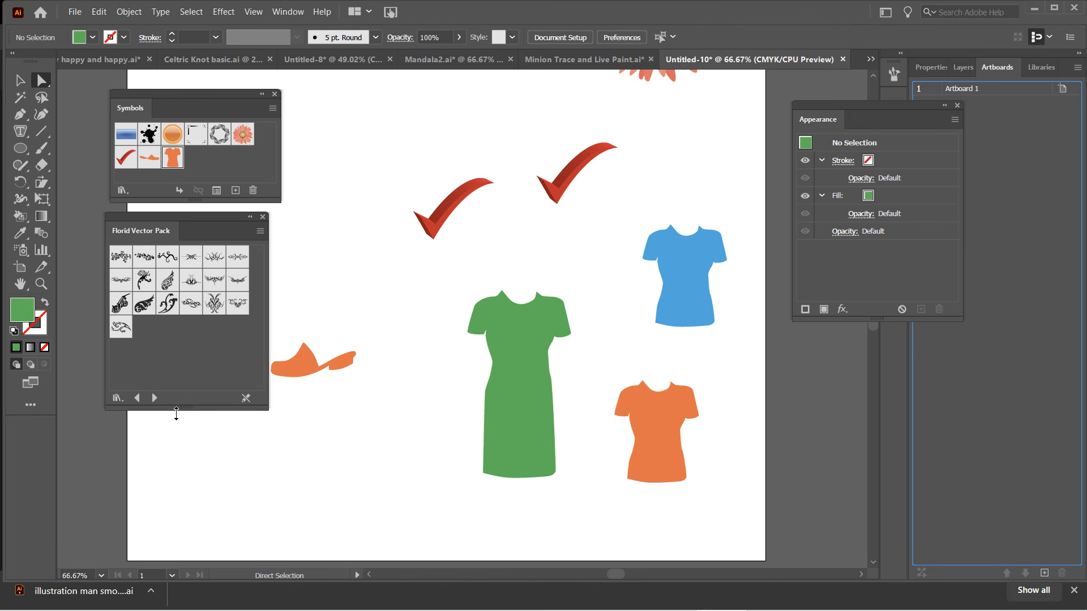
pyautogui.click(154, 399)
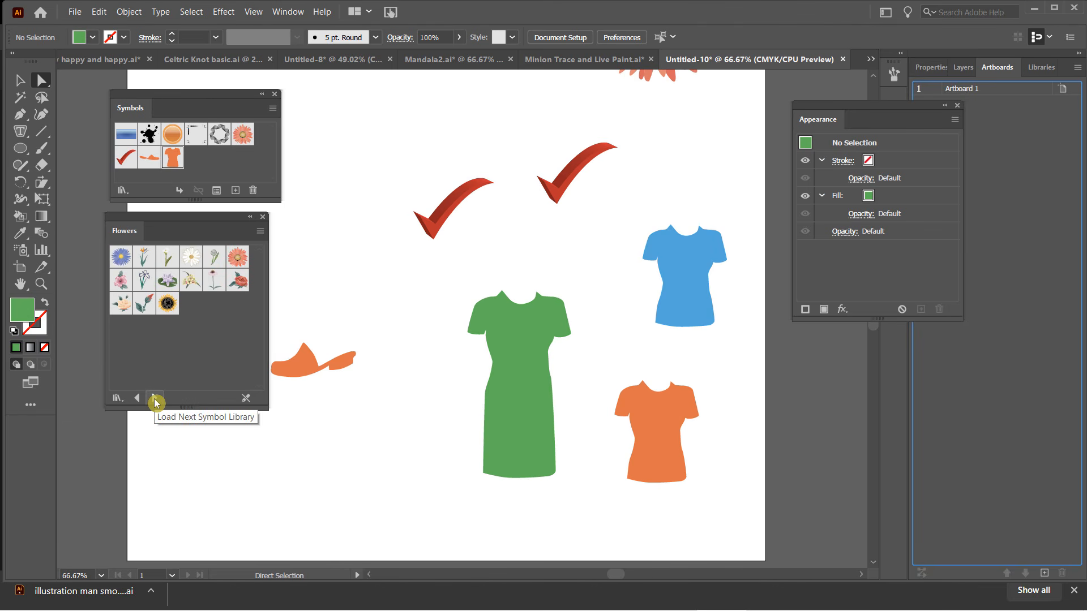
pyautogui.click(154, 399)
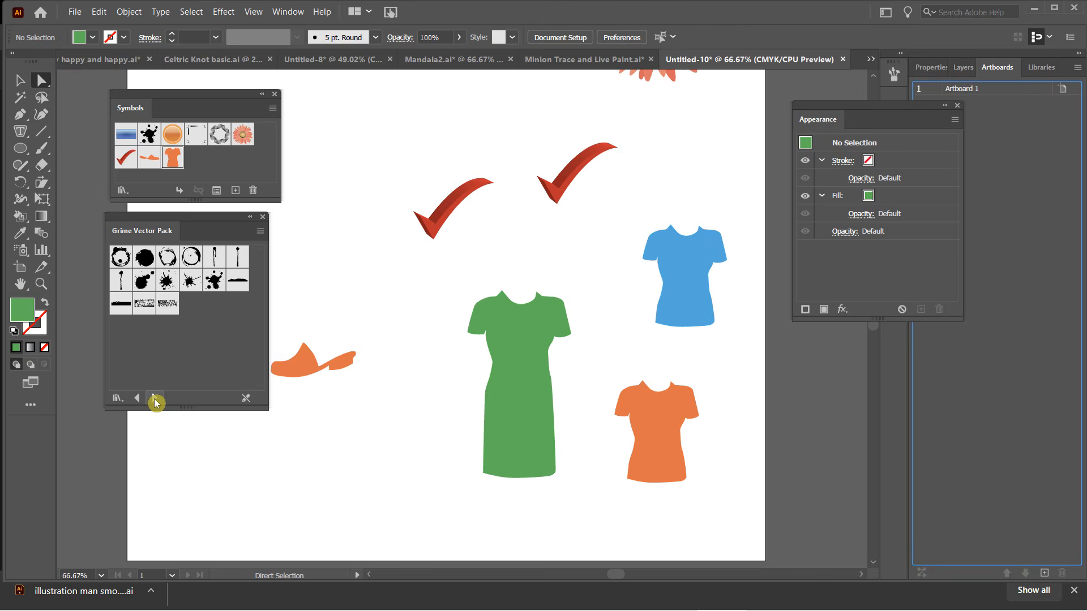
pyautogui.click(154, 399)
pyautogui.click(154, 398)
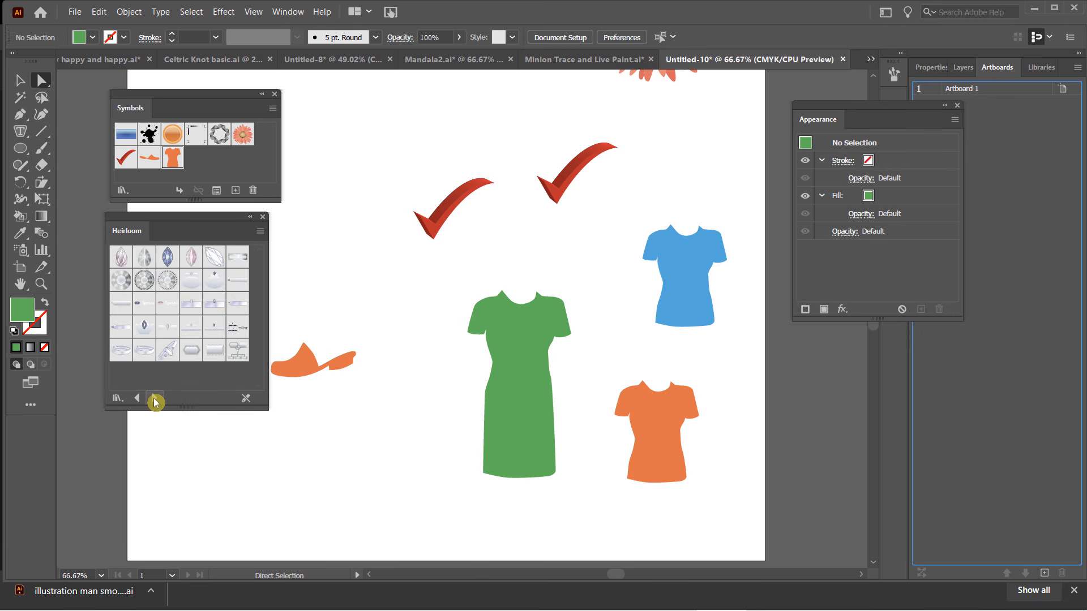
pyautogui.click(154, 398)
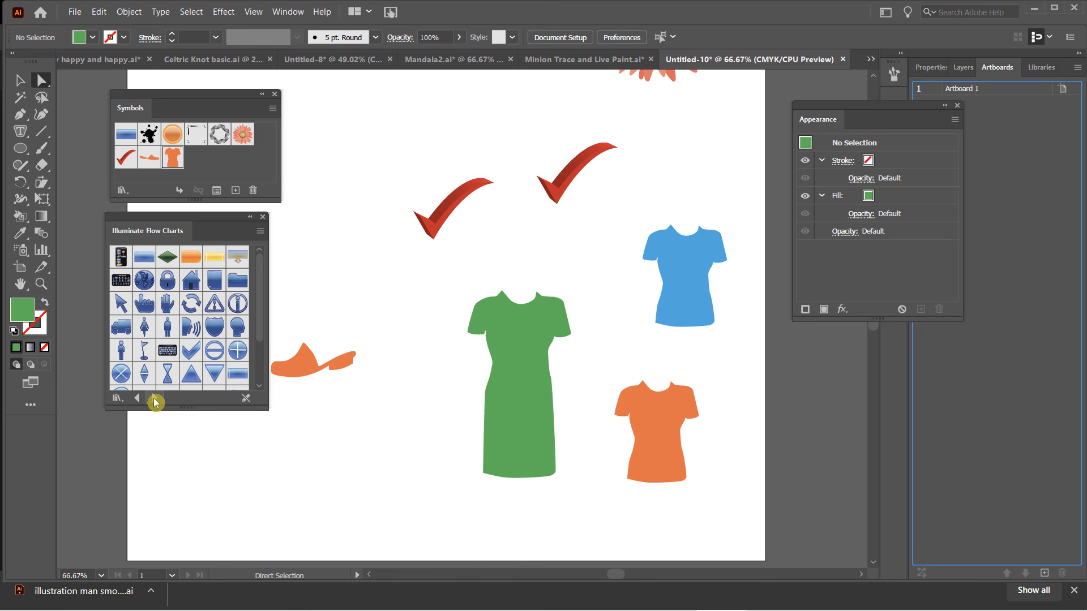
pyautogui.click(154, 398)
pyautogui.click(154, 399)
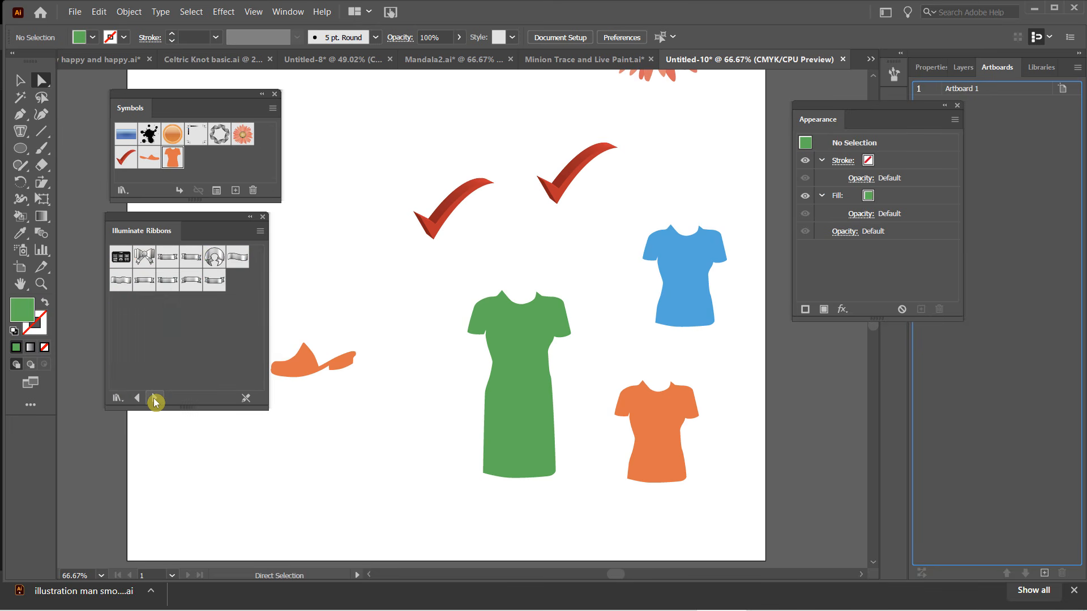
pyautogui.click(154, 399)
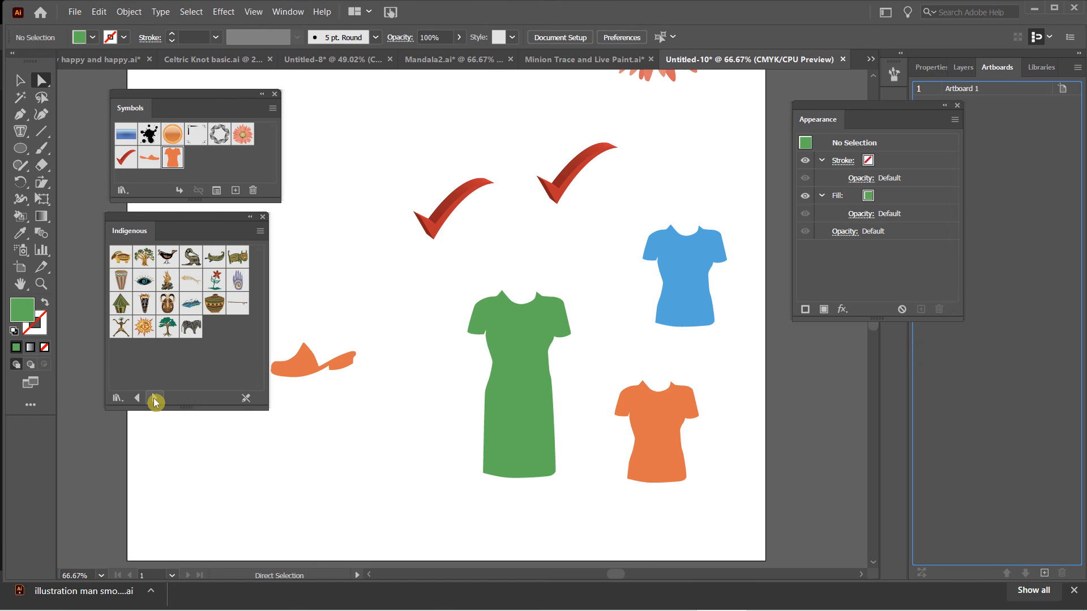
pyautogui.click(154, 398)
pyautogui.click(154, 398)
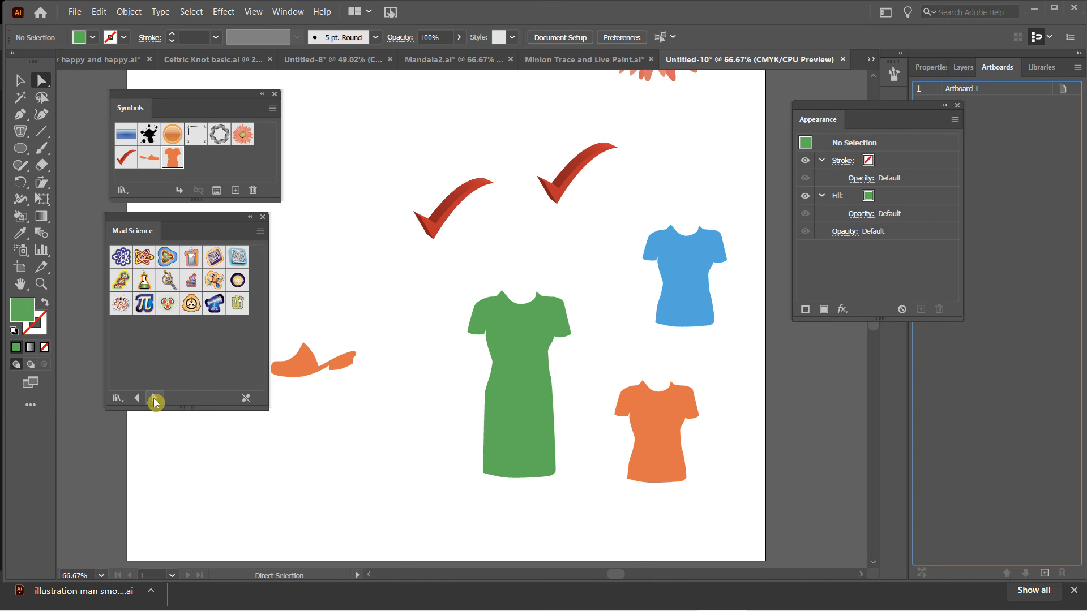
pyautogui.click(153, 398)
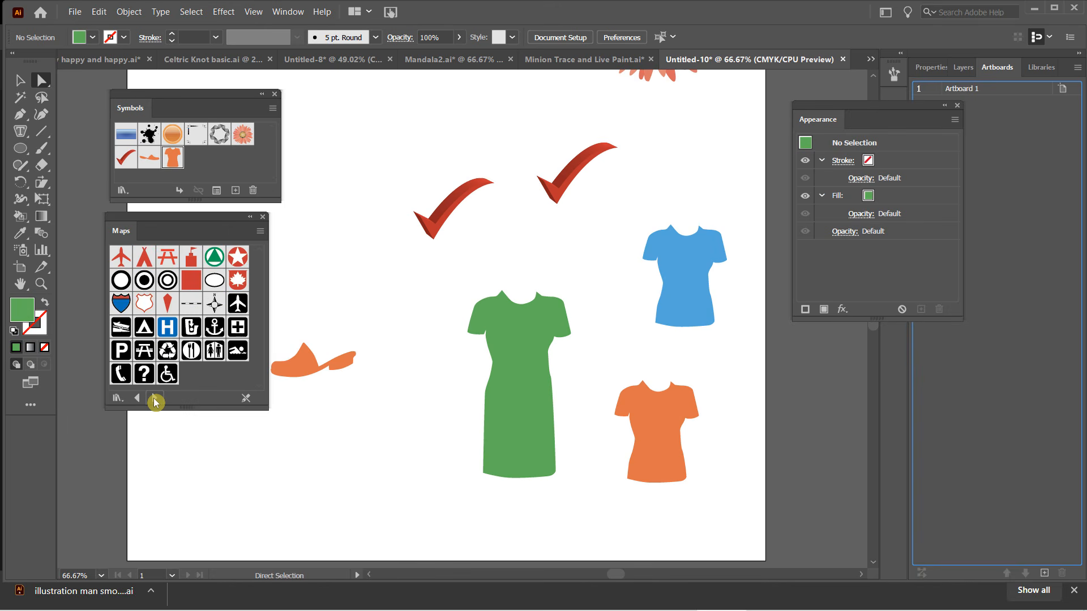
pyautogui.click(154, 398)
pyautogui.click(154, 398)
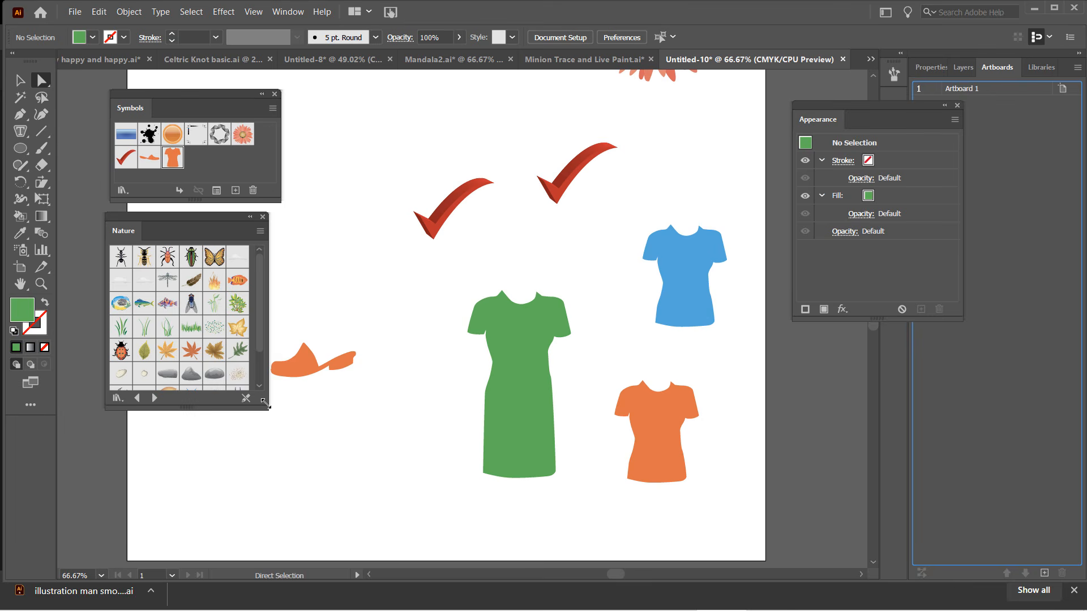
pyautogui.moveTo(264, 403); pyautogui.dragTo(270, 464)
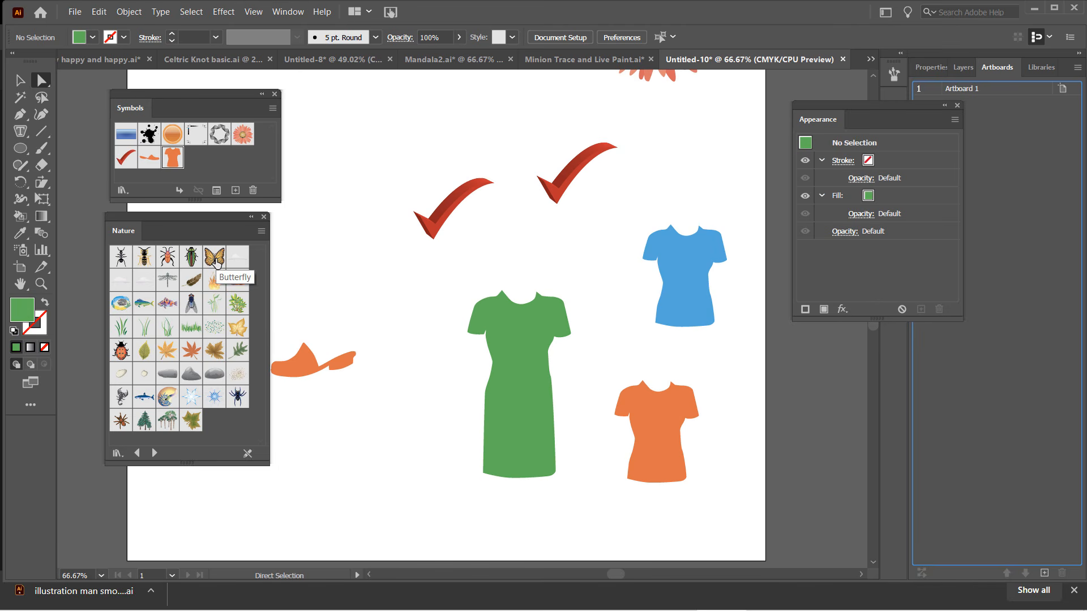
# Step: Place a Butterfly symbol instance above and left of the check marks and break its link to the symbol
pyautogui.moveTo(215, 261); pyautogui.dragTo(351, 148)
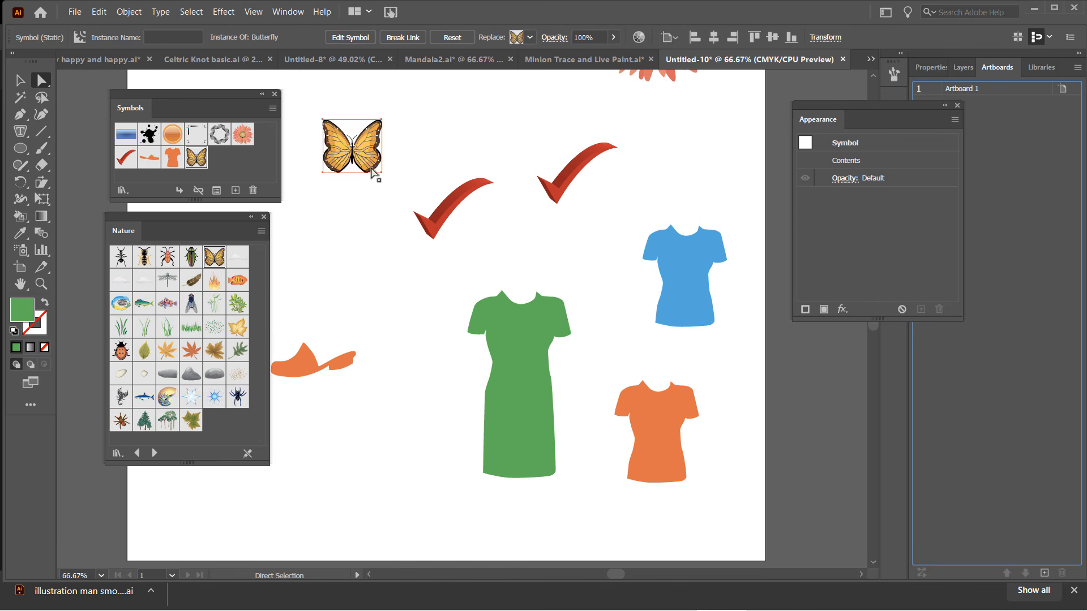
pyautogui.click(400, 40)
pyautogui.scroll(1, 348, 207)
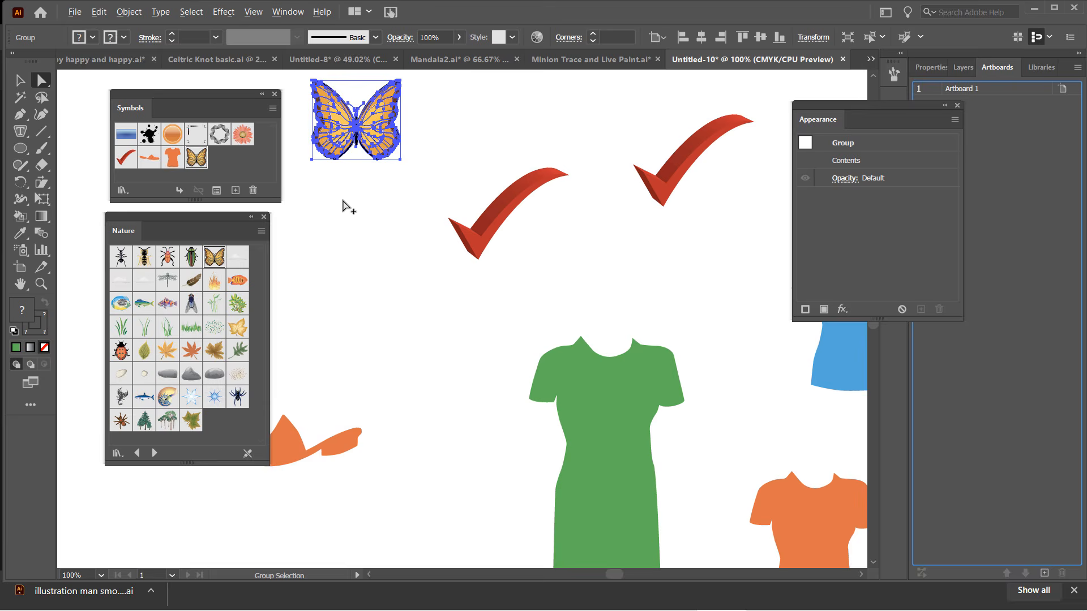
# Step: Fill the light orange inner patch of the butterfly's left wing with bright blue
pyautogui.scroll(1, 348, 207)
pyautogui.scroll(2, 376, 192)
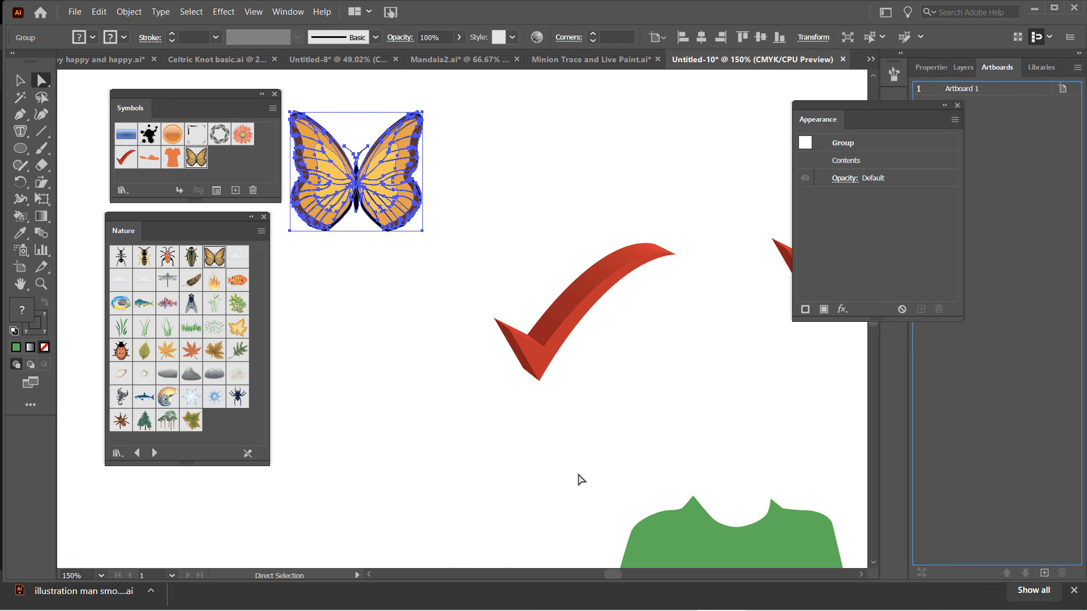
pyautogui.scroll(1, 382, 298)
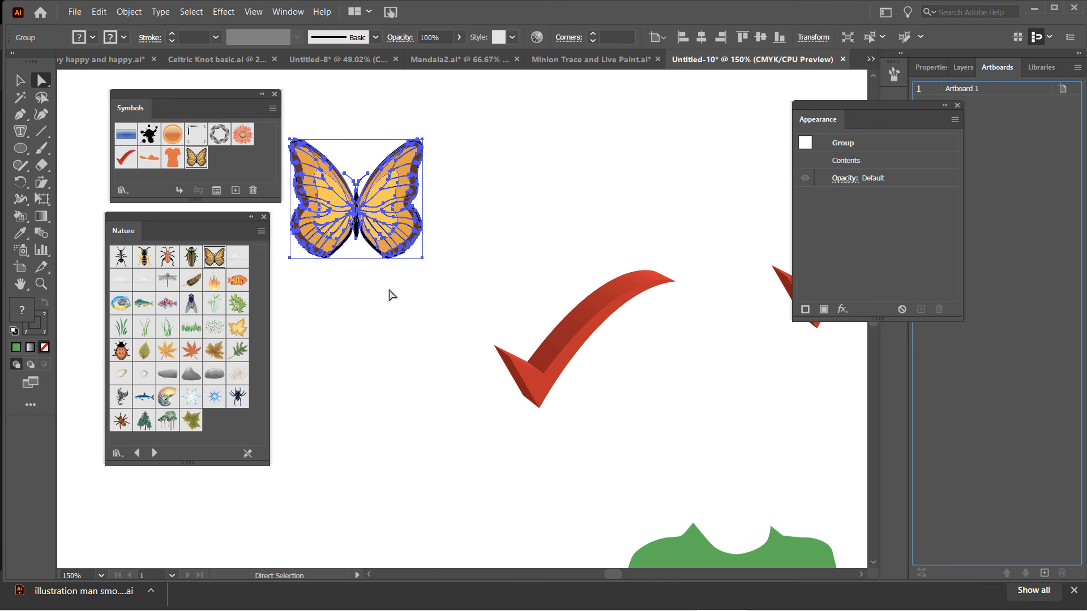
pyautogui.click(393, 303)
pyautogui.scroll(2, 391, 256)
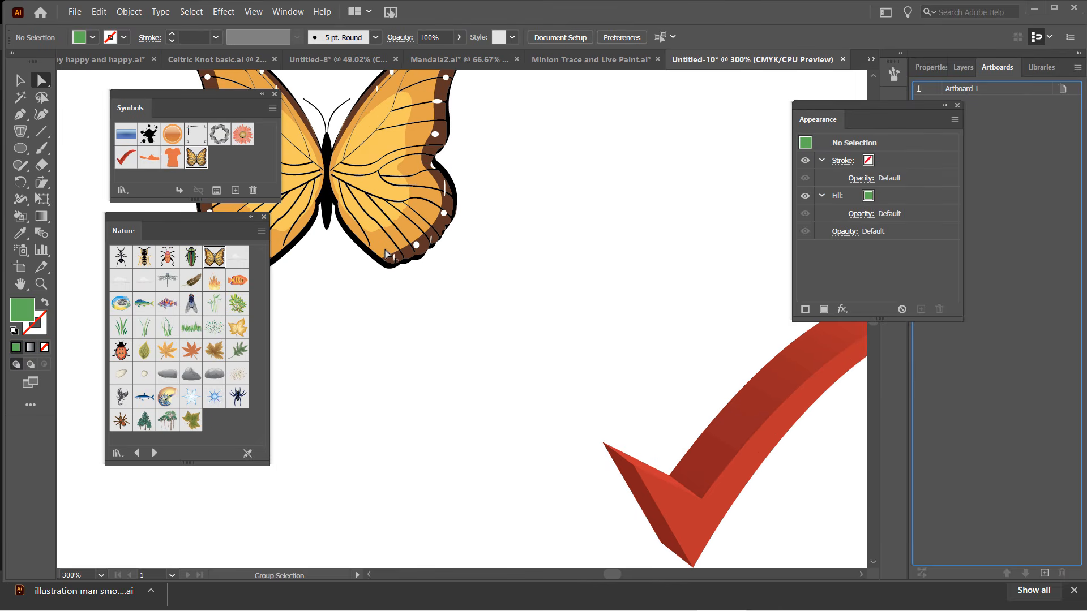
pyautogui.press('space')
pyautogui.moveTo(429, 258); pyautogui.dragTo(662, 438)
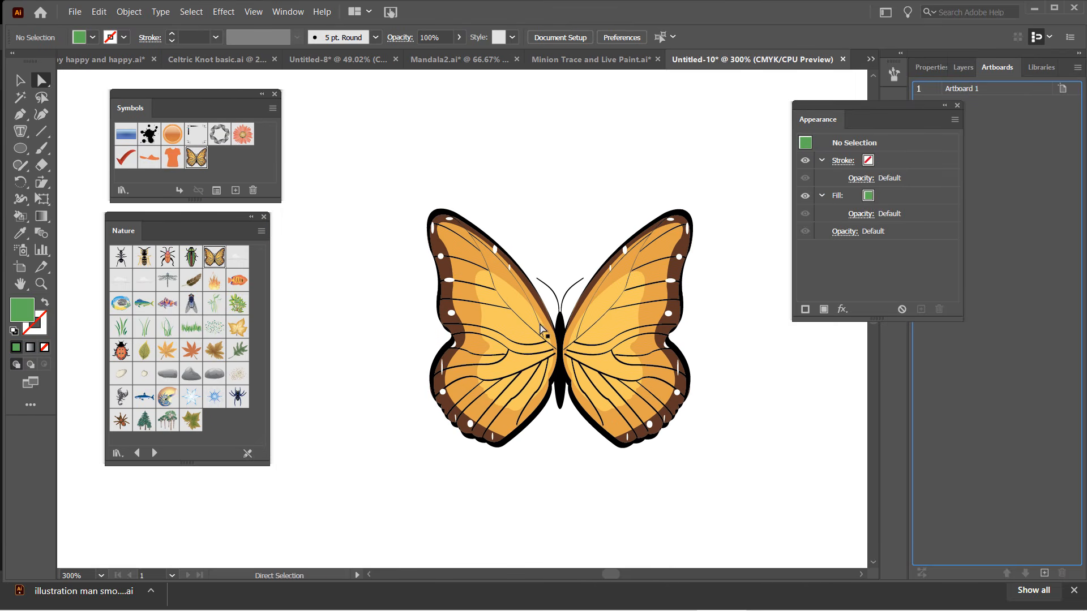
pyautogui.click(507, 304)
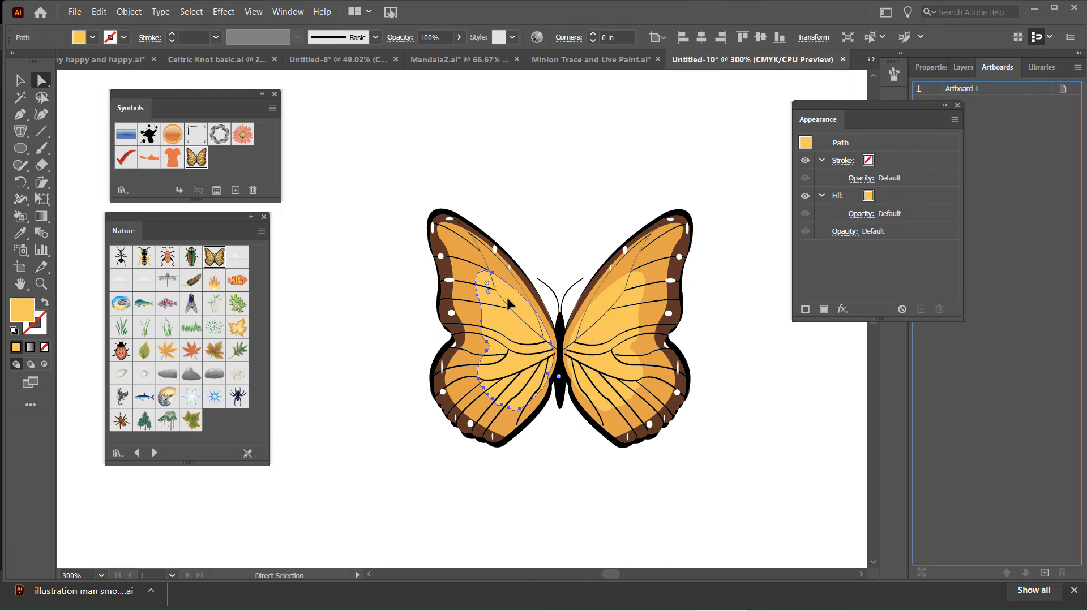
pyautogui.click(93, 40)
pyautogui.click(79, 61)
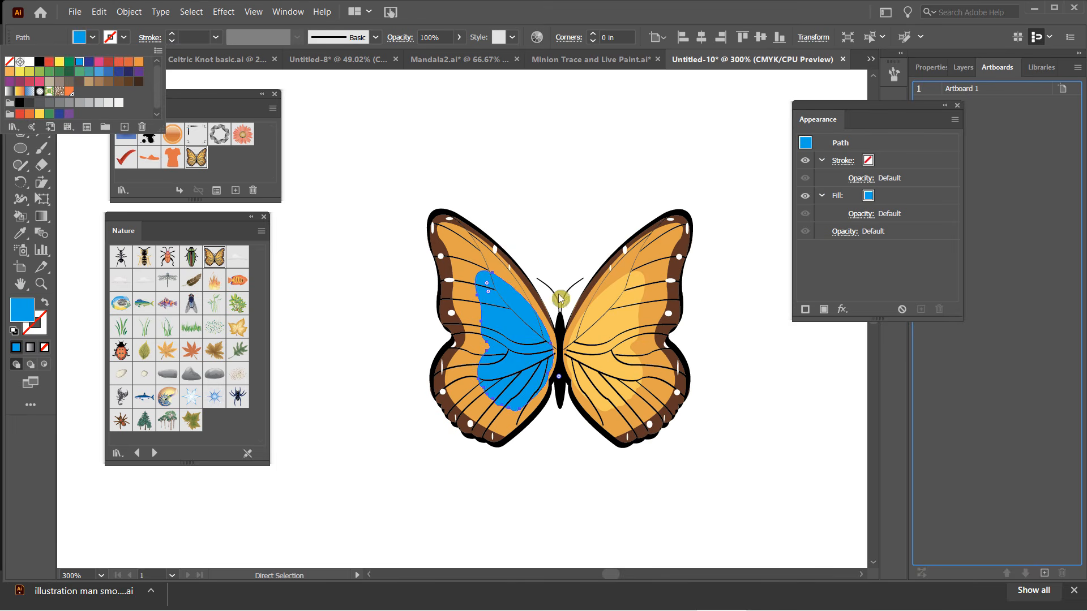
# Step: Fill the matching light orange inner patch of the butterfly's right wing with the same bright blue
pyautogui.click(616, 317)
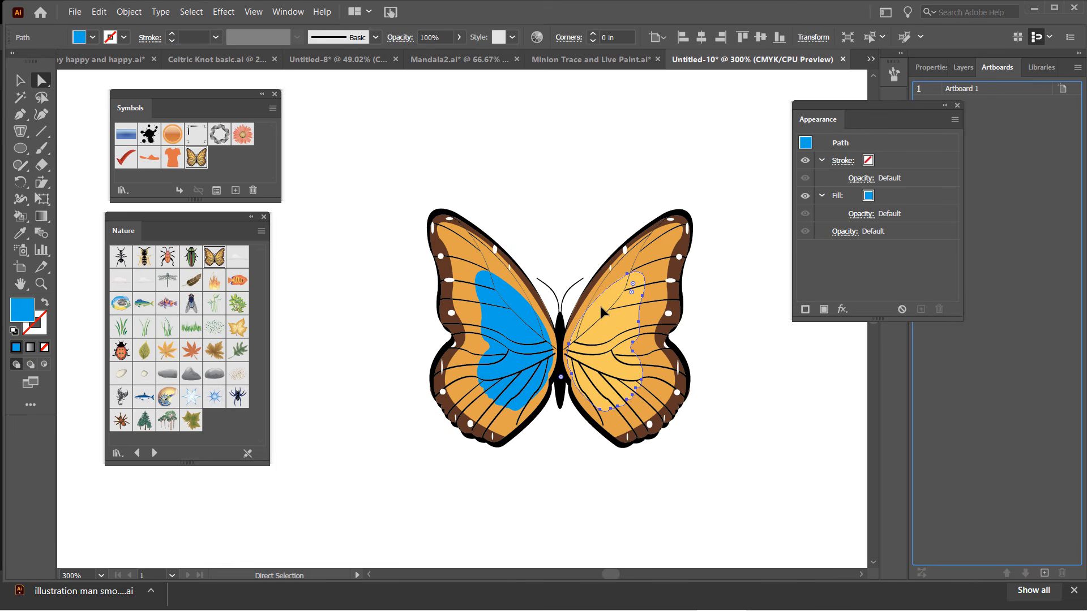
pyautogui.click(93, 38)
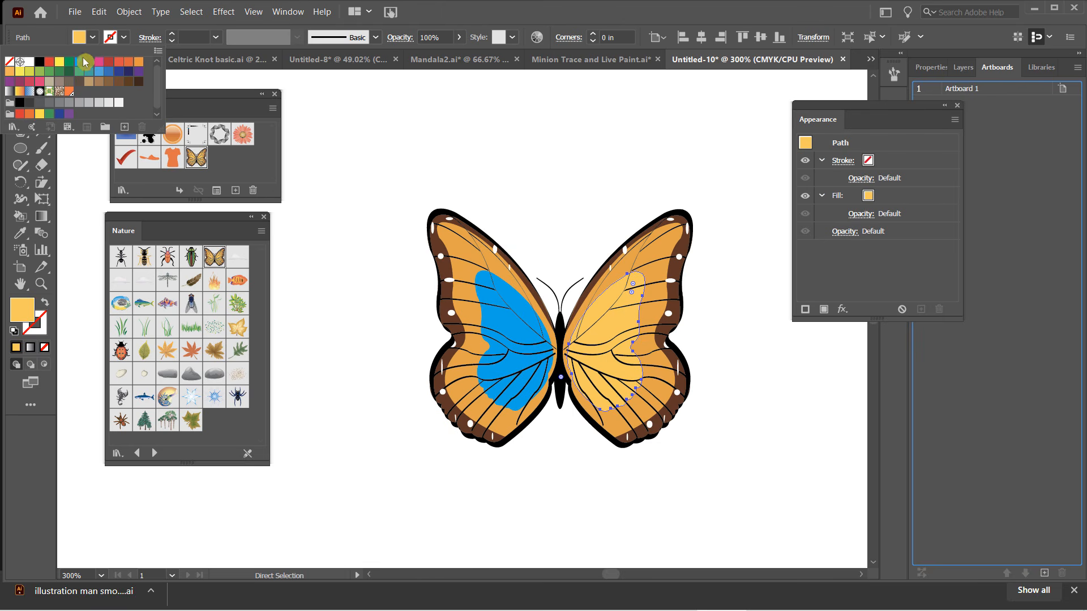
pyautogui.click(82, 61)
pyautogui.click(447, 150)
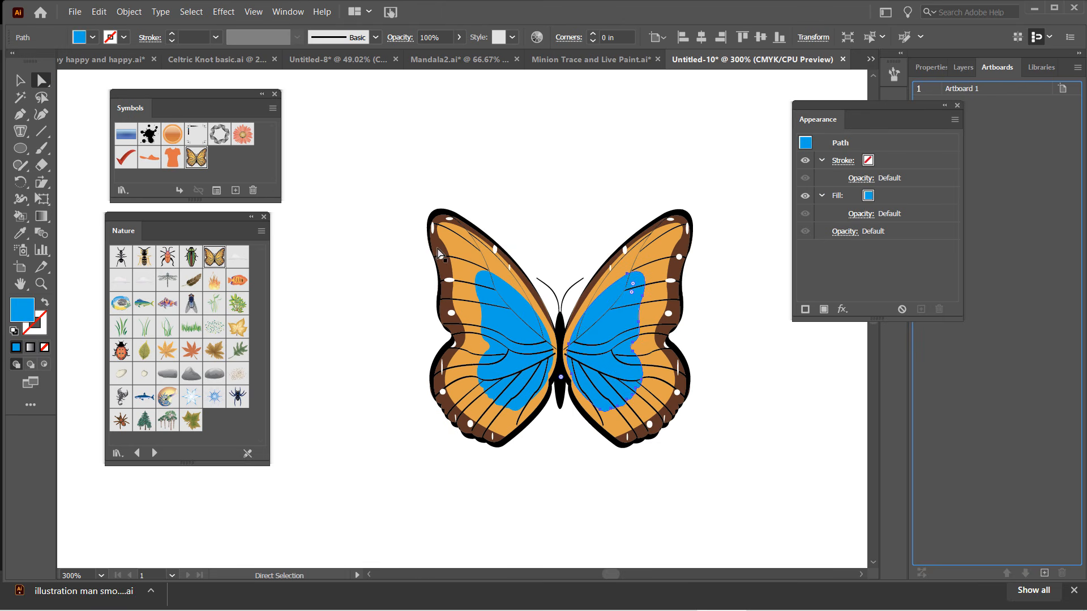
# Step: Fill the brown edge bands of both butterfly wings with purple and deselect the artwork
pyautogui.click(439, 252)
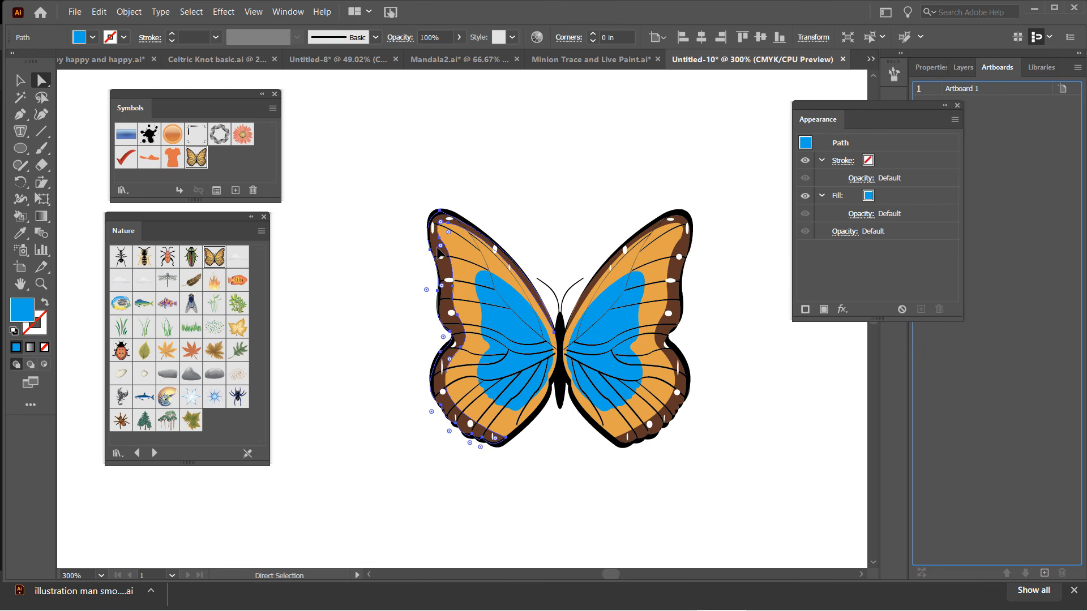
pyautogui.click(92, 40)
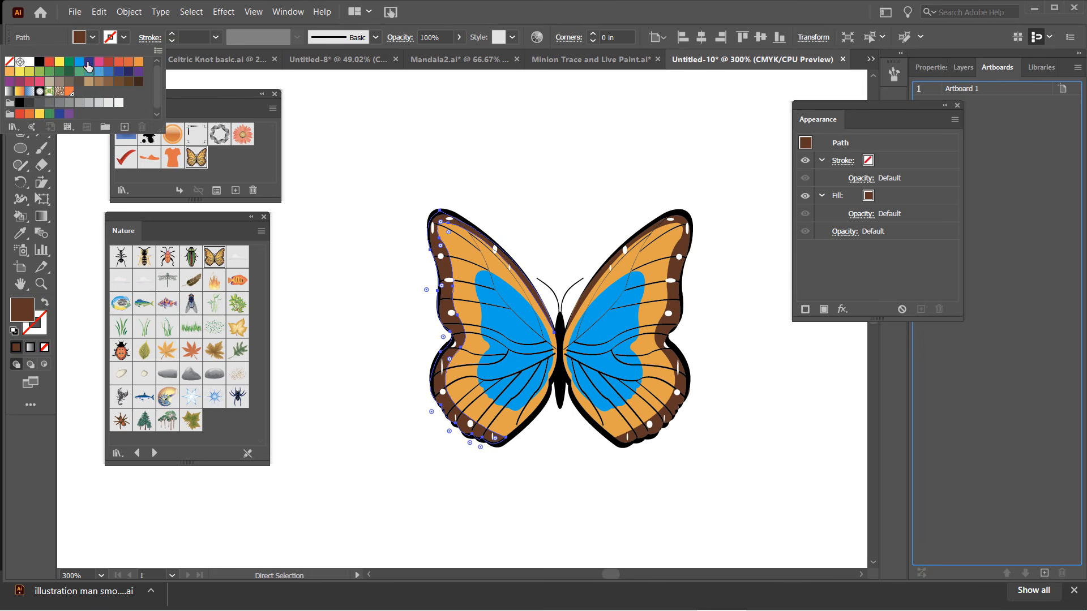
pyautogui.click(139, 71)
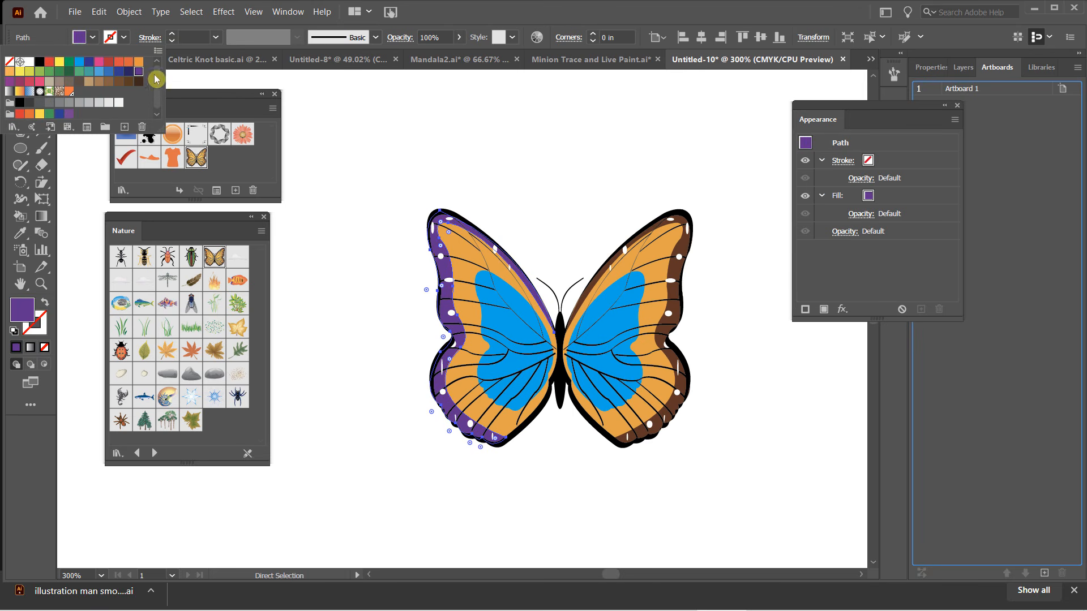
pyautogui.click(682, 249)
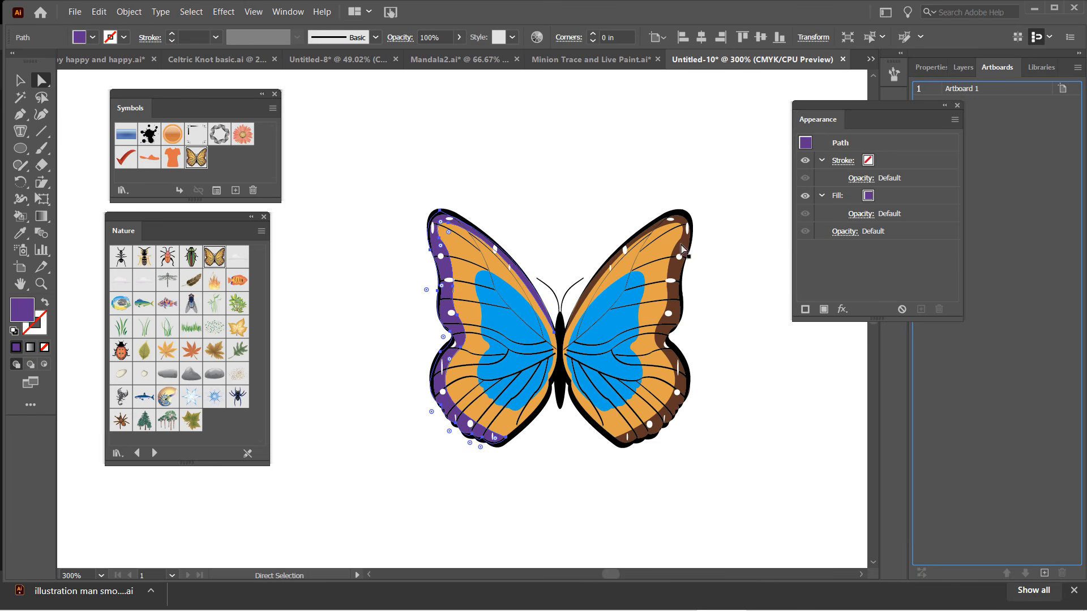
pyautogui.click(683, 249)
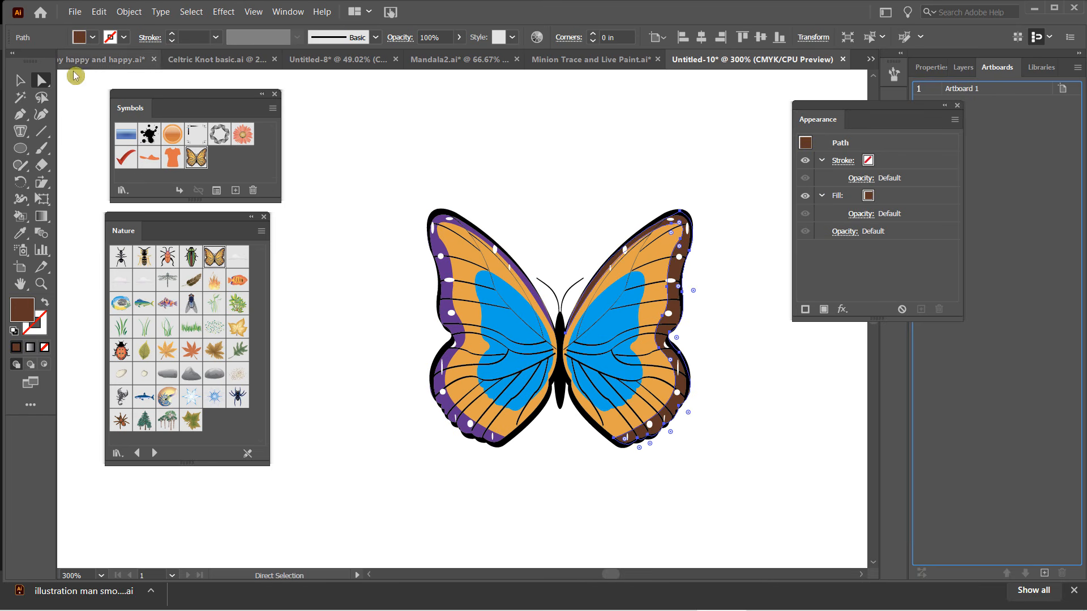
pyautogui.click(93, 38)
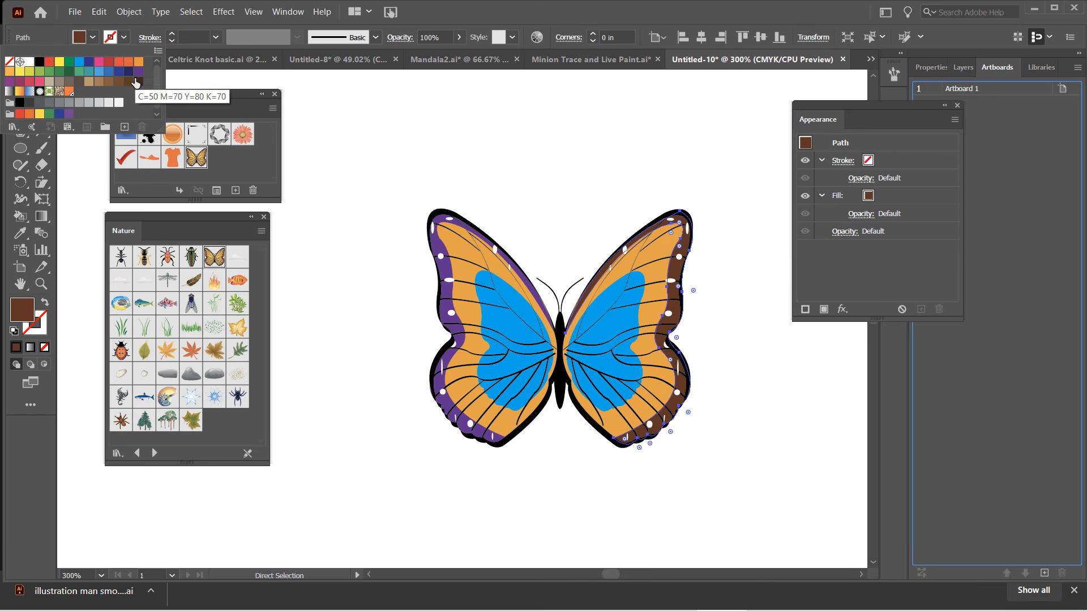
pyautogui.click(138, 79)
pyautogui.click(465, 134)
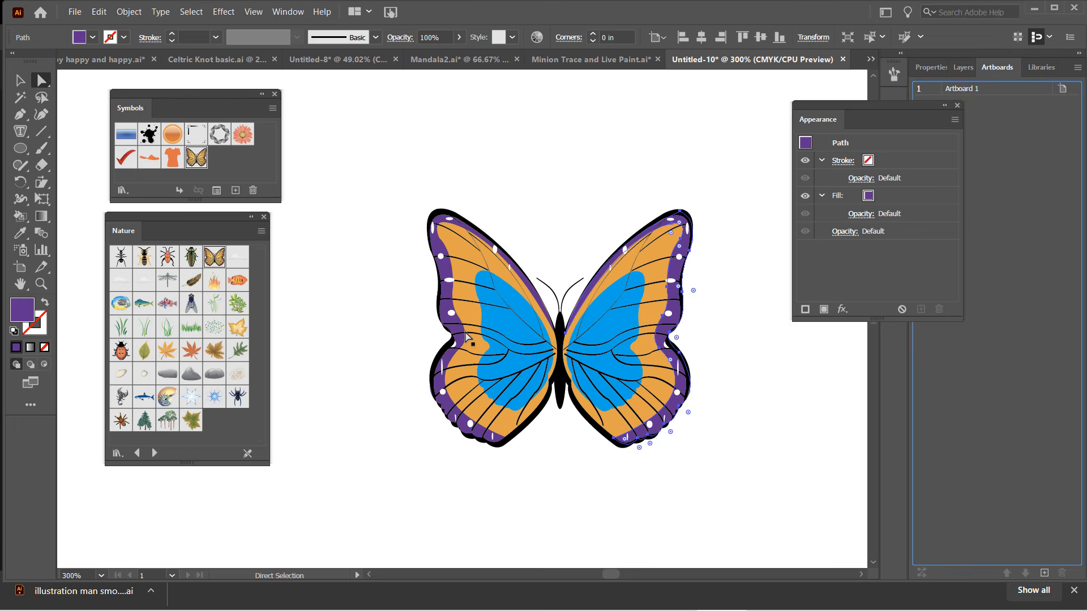
pyautogui.scroll(-2, 464, 359)
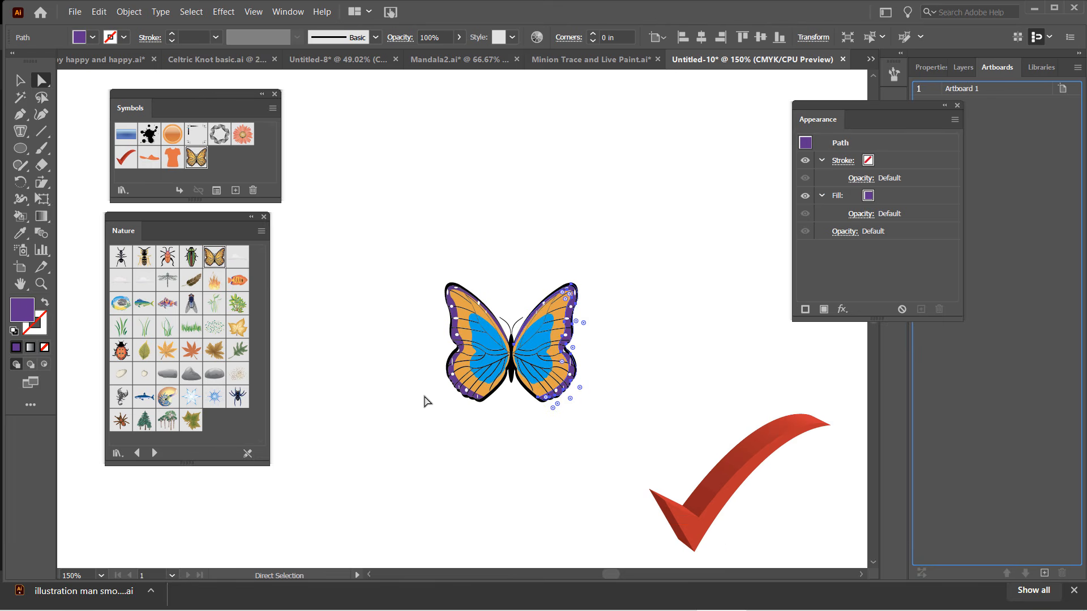
pyautogui.click(432, 420)
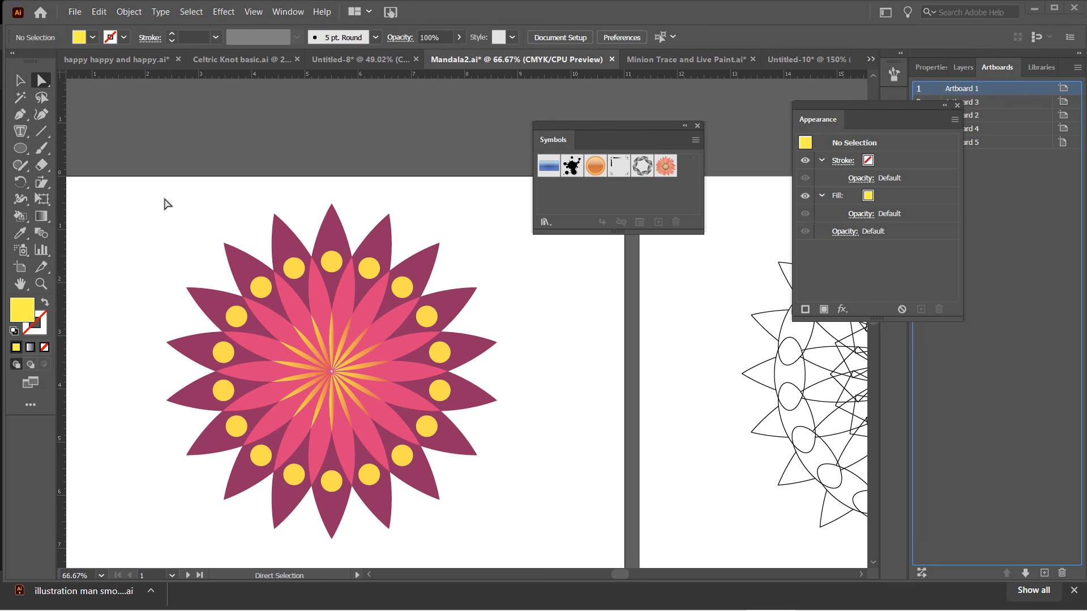
# Step: Start a new symbol from the pink mandala on Mandala2.ai's Artboard 1 and name it Mandala DC
pyautogui.click(20, 80)
pyautogui.click(270, 307)
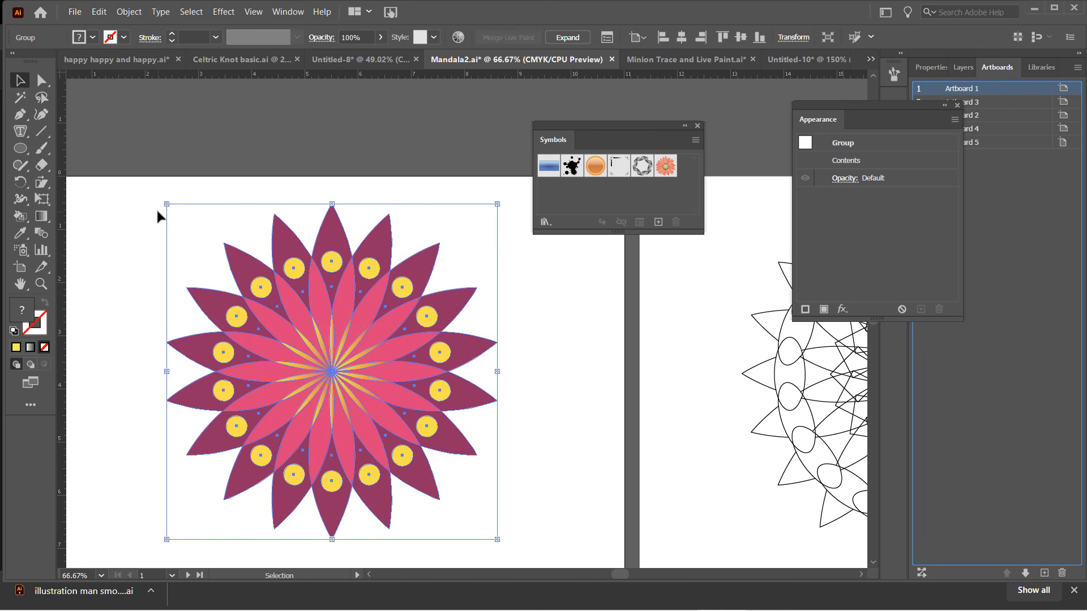
pyautogui.moveTo(630, 128); pyautogui.dragTo(599, 209)
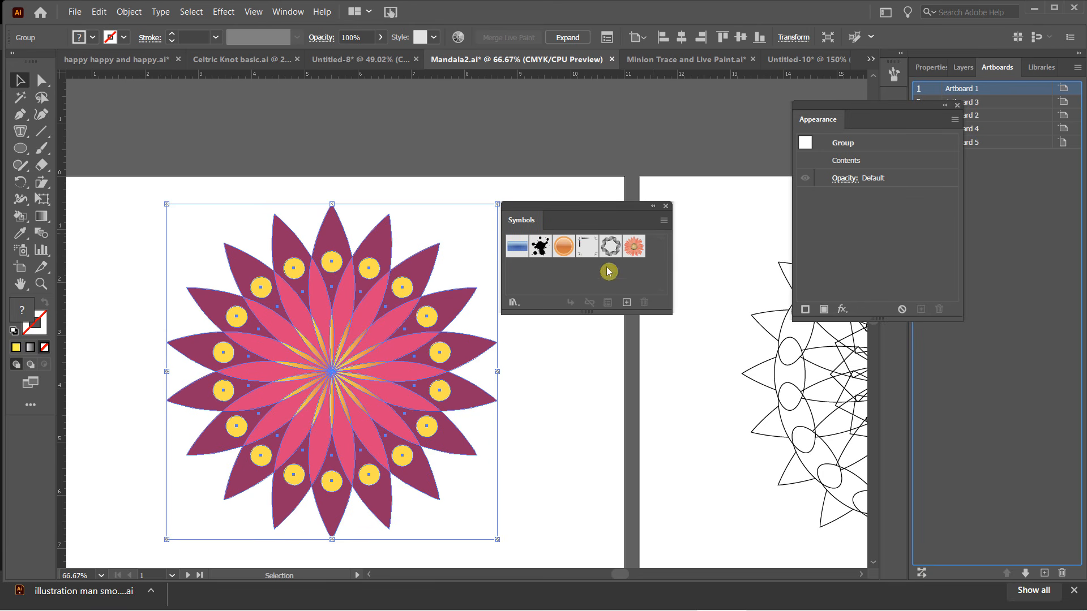
pyautogui.press('ctrl')
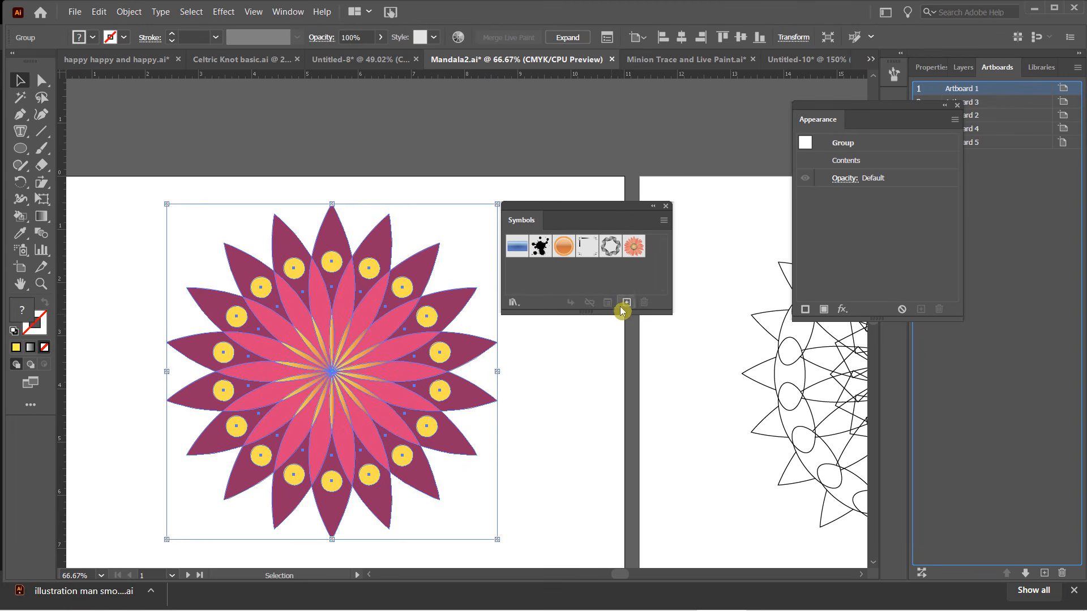
pyautogui.click(625, 302)
pyautogui.moveTo(521, 199); pyautogui.dragTo(575, 133)
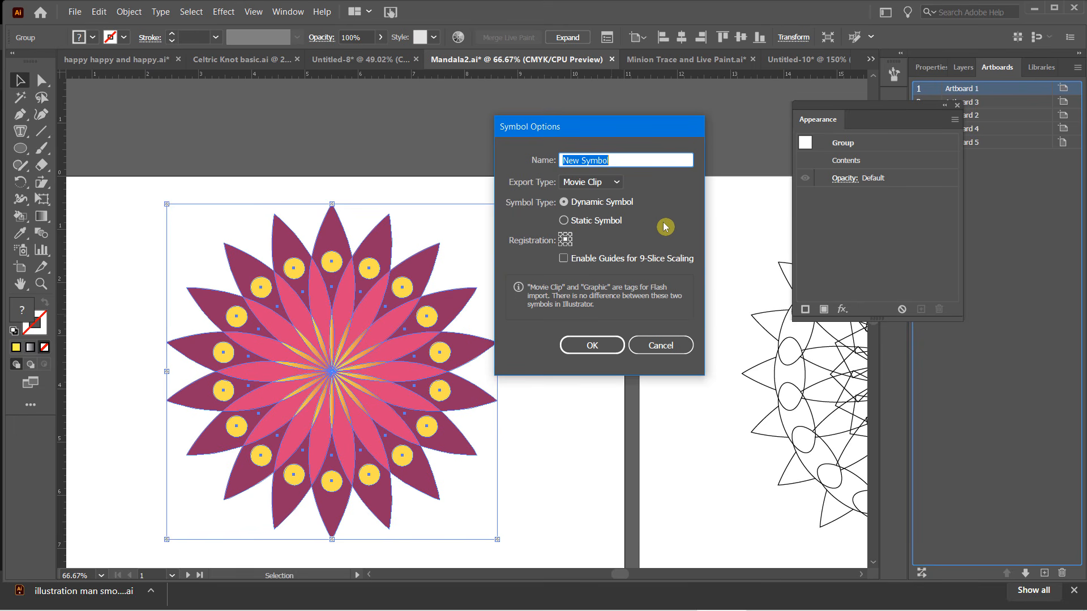
pyautogui.write('Mandala DC')
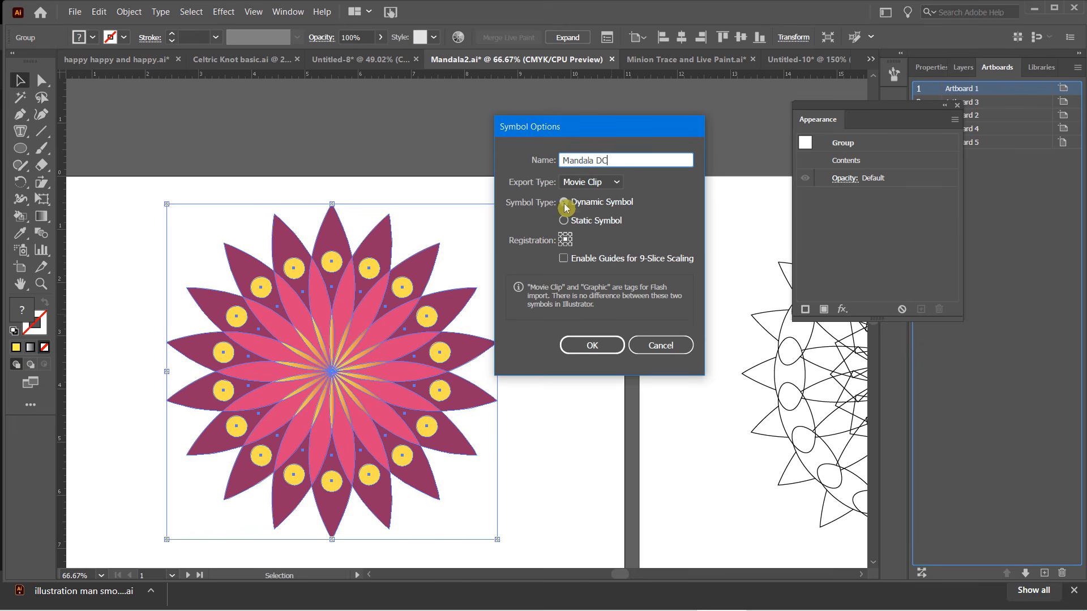
# Step: Create the mandala symbol as a dynamic Movie Clip, expanding its Live Paint objects, and deselect it
pyautogui.click(608, 181)
pyautogui.click(667, 187)
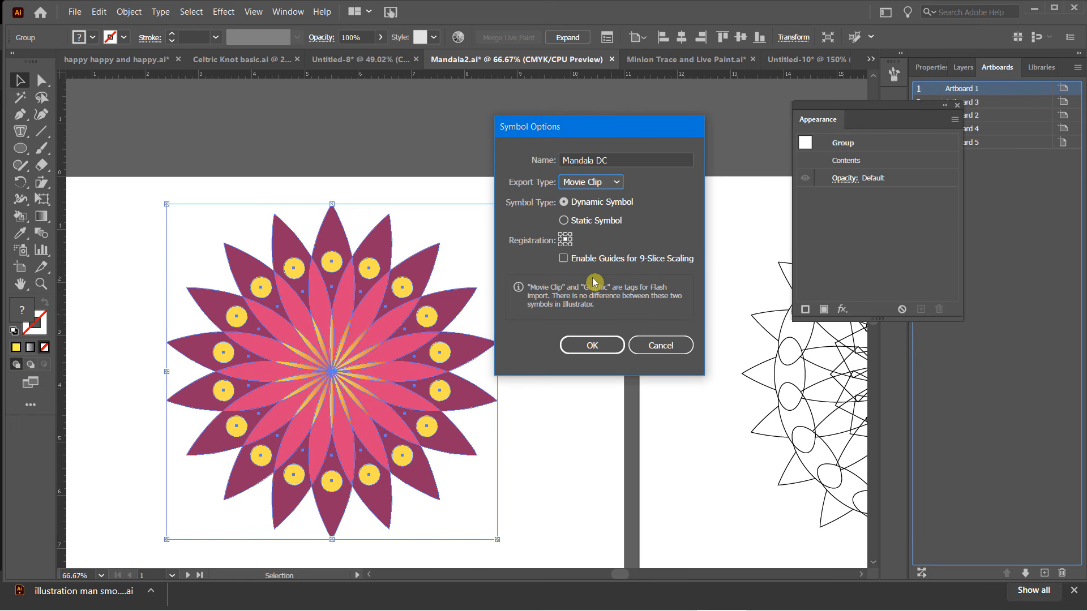
pyautogui.click(586, 346)
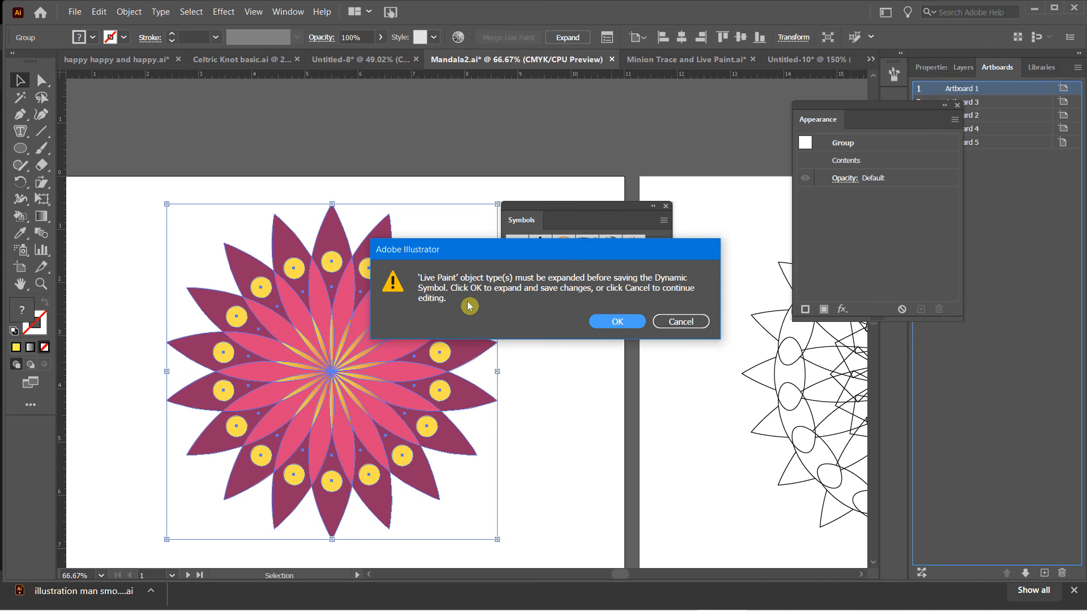
pyautogui.click(616, 321)
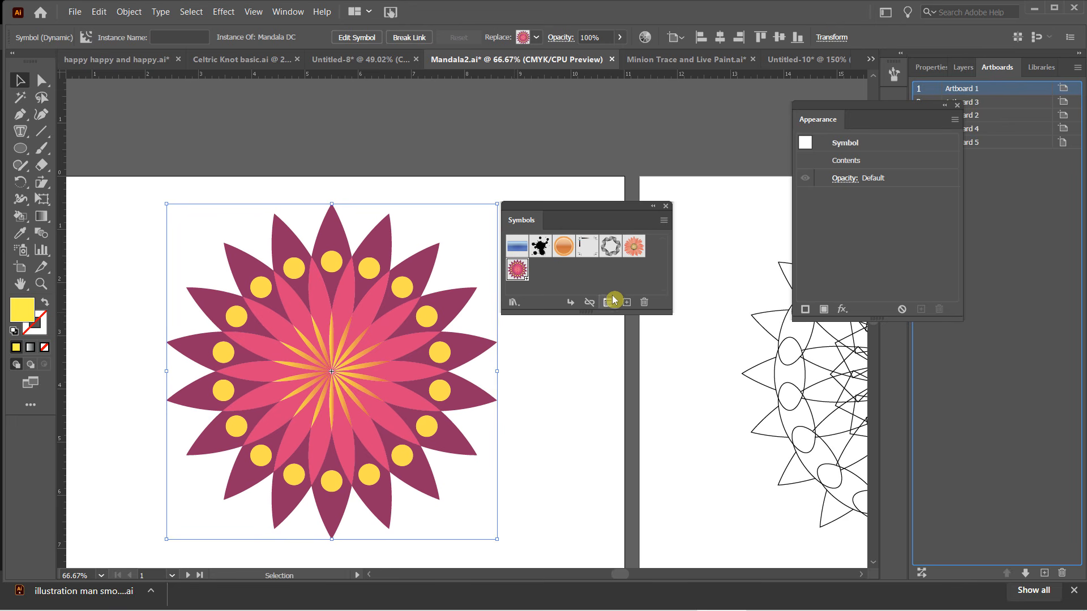
pyautogui.click(548, 380)
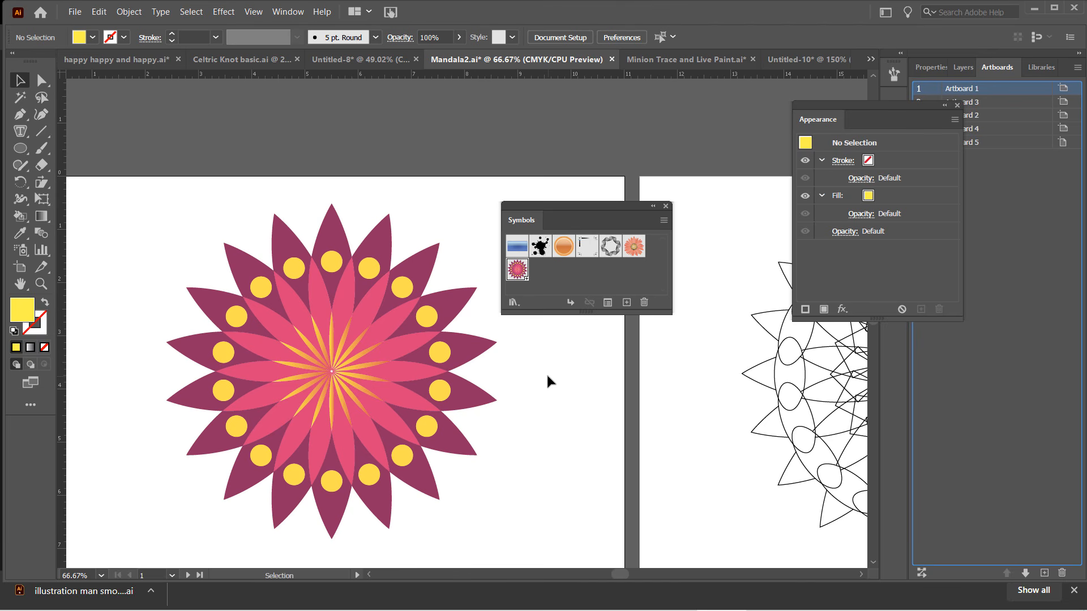
# Step: Move the whole purple mandala on the artboard below toward that artboard's left edge to free space beside it
pyautogui.moveTo(567, 208); pyautogui.dragTo(631, 214)
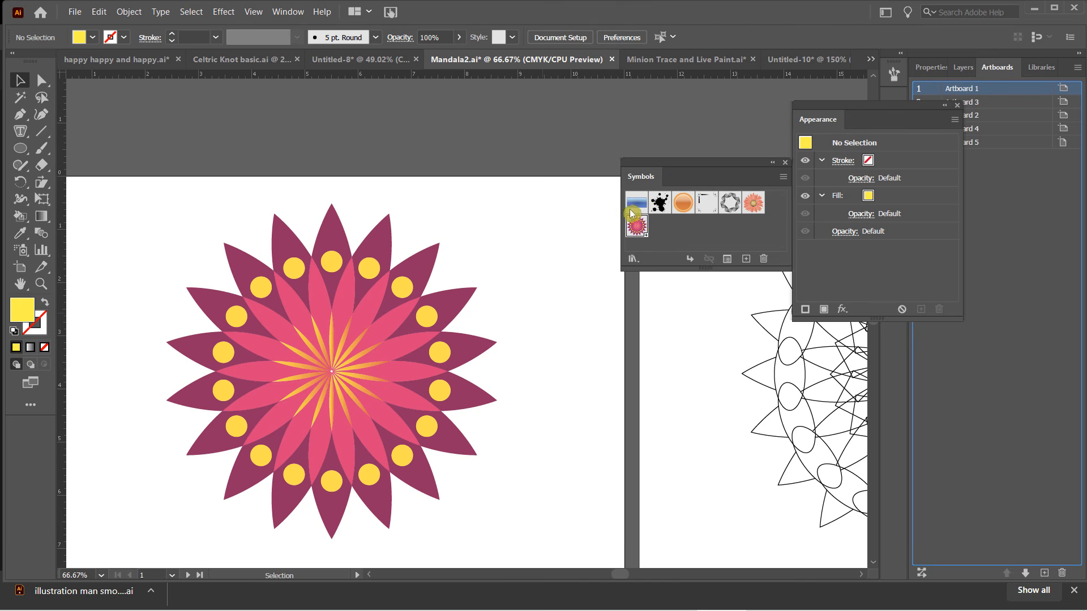
pyautogui.scroll(-5, 629, 477)
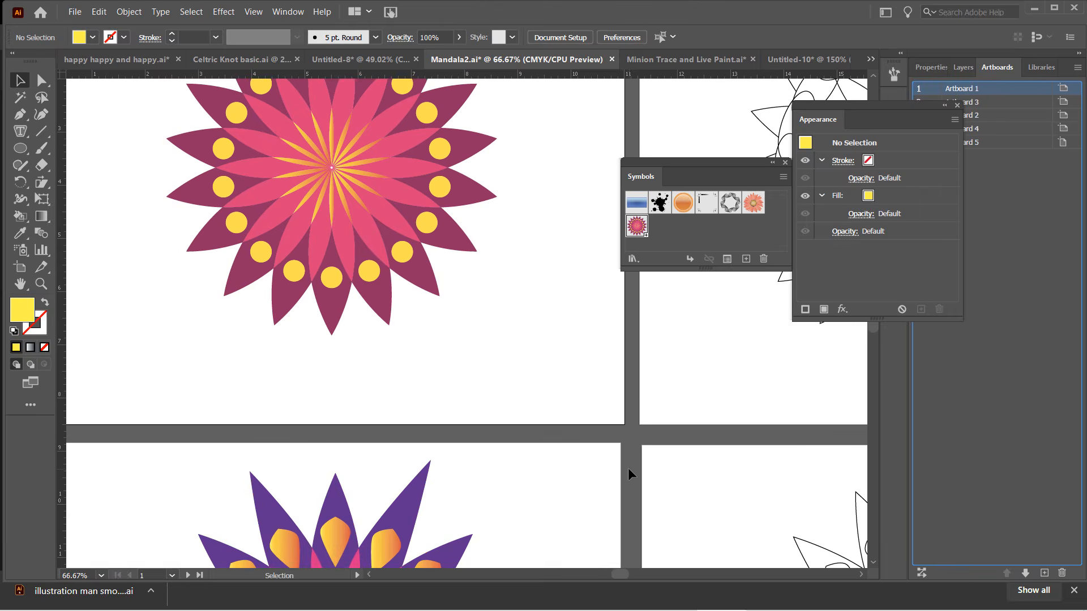
pyautogui.scroll(-8, 627, 468)
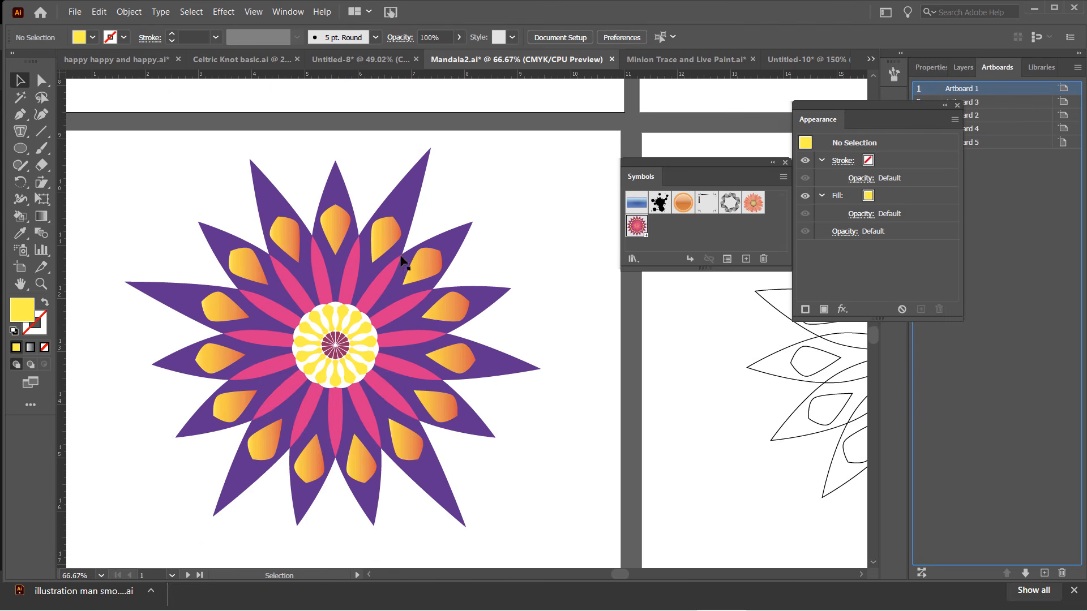
pyautogui.moveTo(100, 142); pyautogui.dragTo(532, 545)
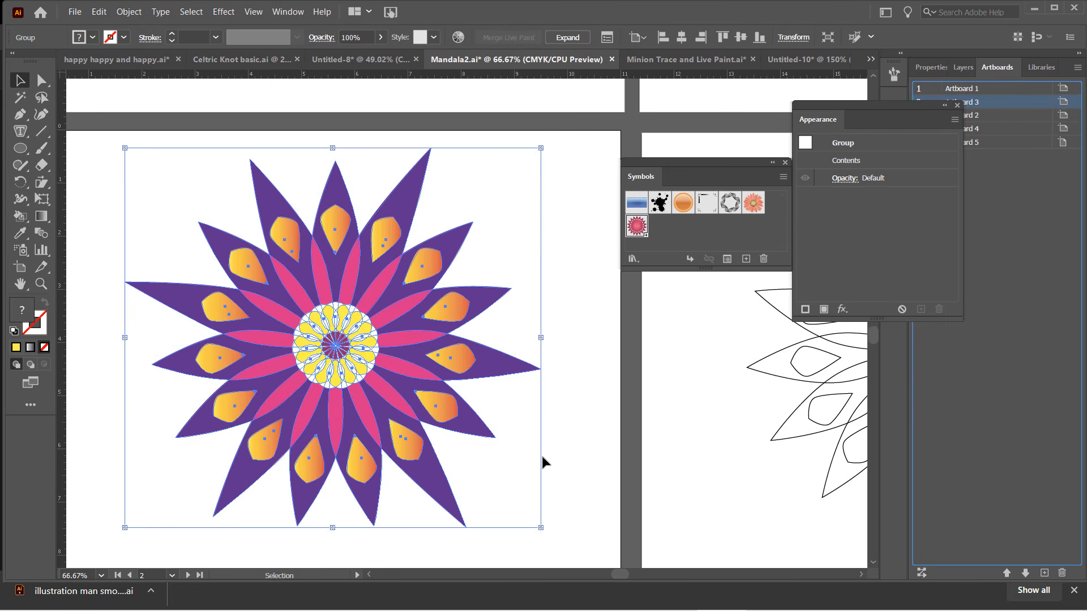
pyautogui.moveTo(501, 371); pyautogui.dragTo(279, 406)
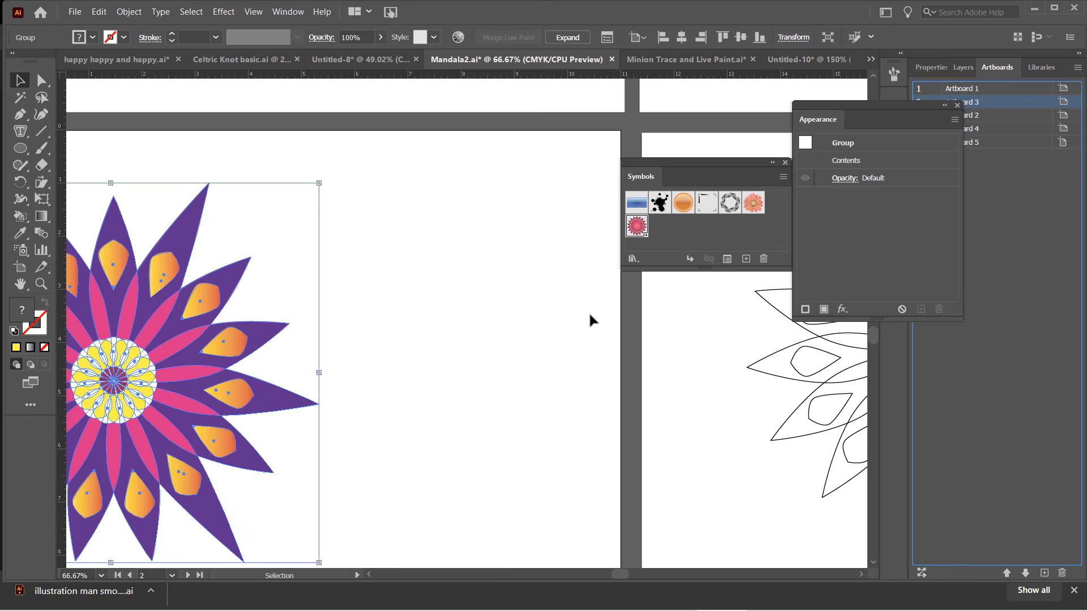
# Step: Place a Mandala DC instance, scale it to about two-thirds size and position it right of the purple mandala
pyautogui.click(587, 315)
pyautogui.moveTo(636, 225); pyautogui.dragTo(324, 190)
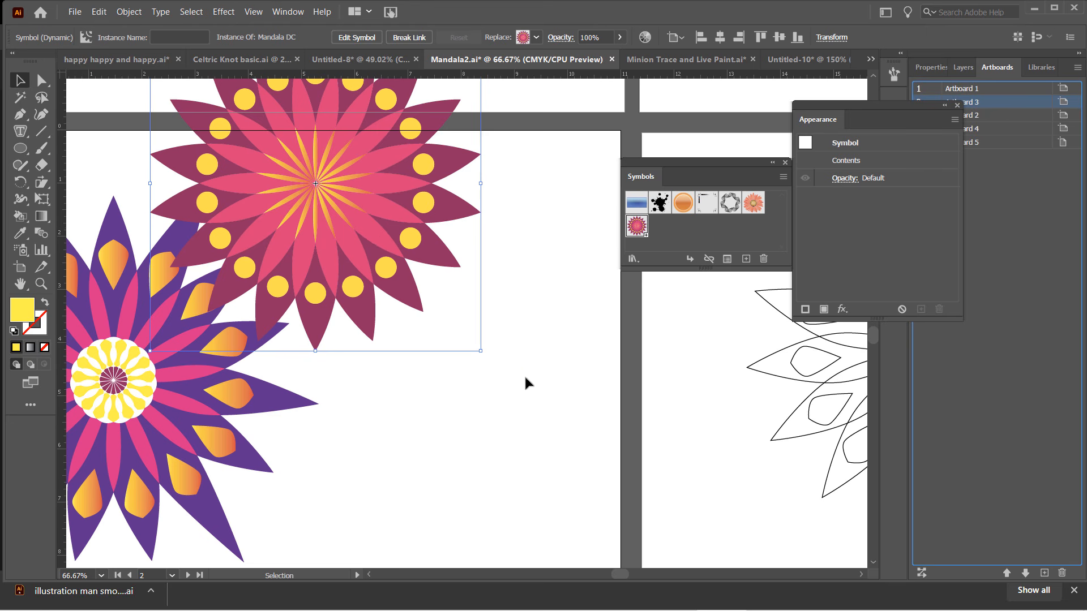
pyautogui.moveTo(481, 352); pyautogui.dragTo(377, 245)
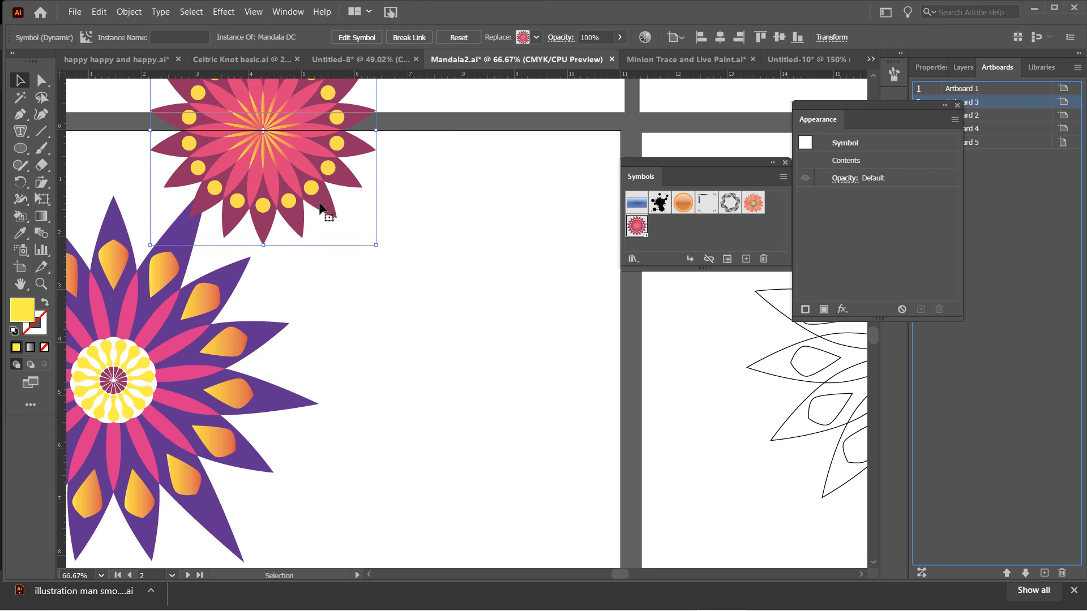
pyautogui.moveTo(320, 207); pyautogui.dragTo(476, 386)
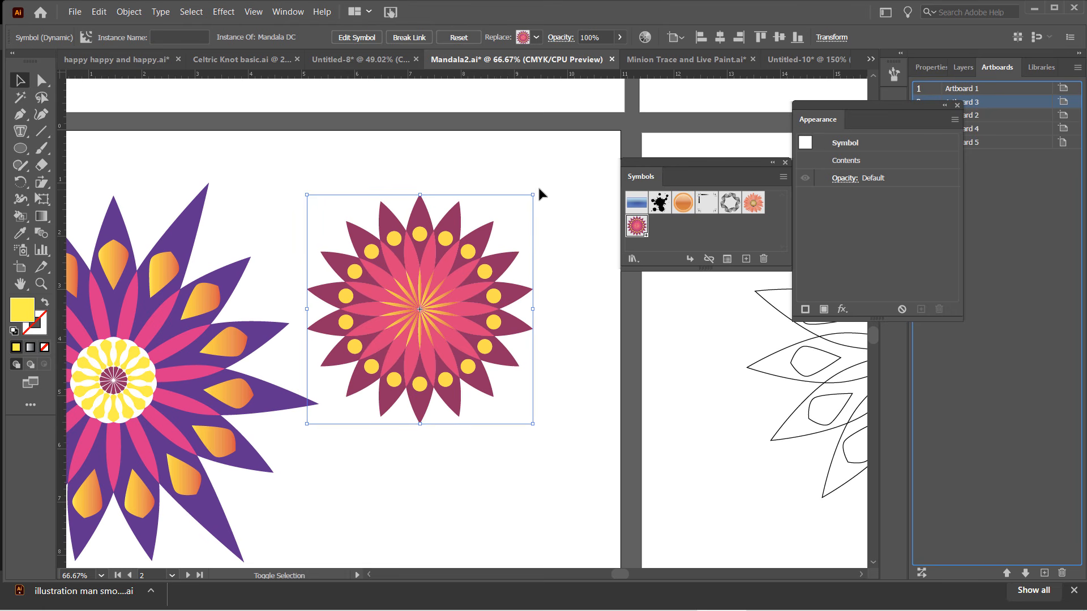
# Step: Scale the selected Mandala DC instance to about 80% and place two more instances, one above and one below it
pyautogui.moveTo(532, 195); pyautogui.dragTo(486, 242)
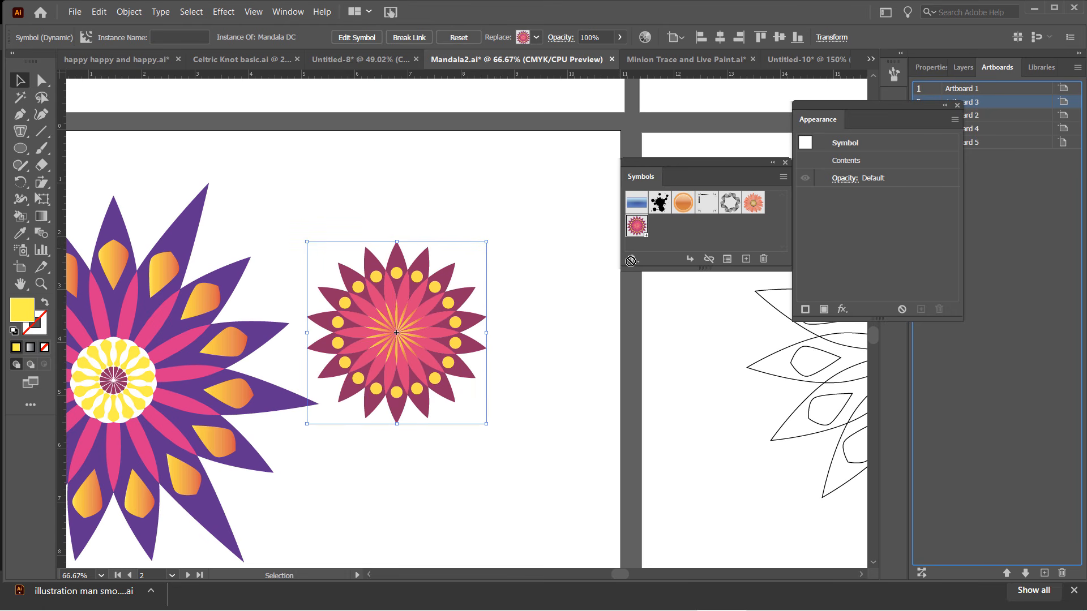
pyautogui.moveTo(630, 261); pyautogui.dragTo(542, 433)
pyautogui.moveTo(633, 228); pyautogui.dragTo(431, 168)
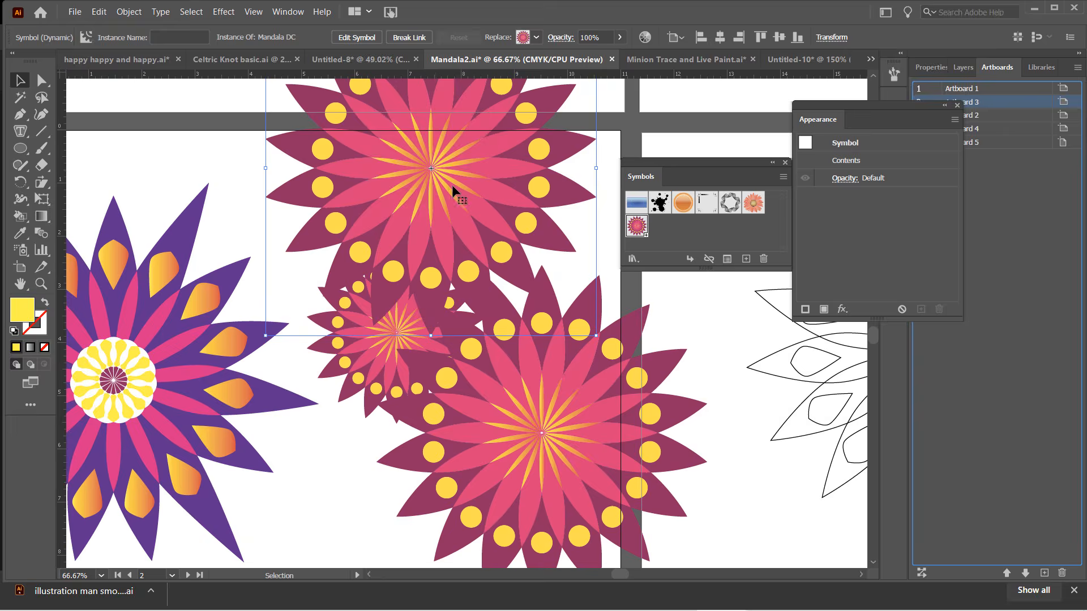
# Step: Scale the two new instances down to about 60–70% and arrange all three beside the purple mandala, two above and one below
pyautogui.moveTo(596, 336); pyautogui.dragTo(469, 208)
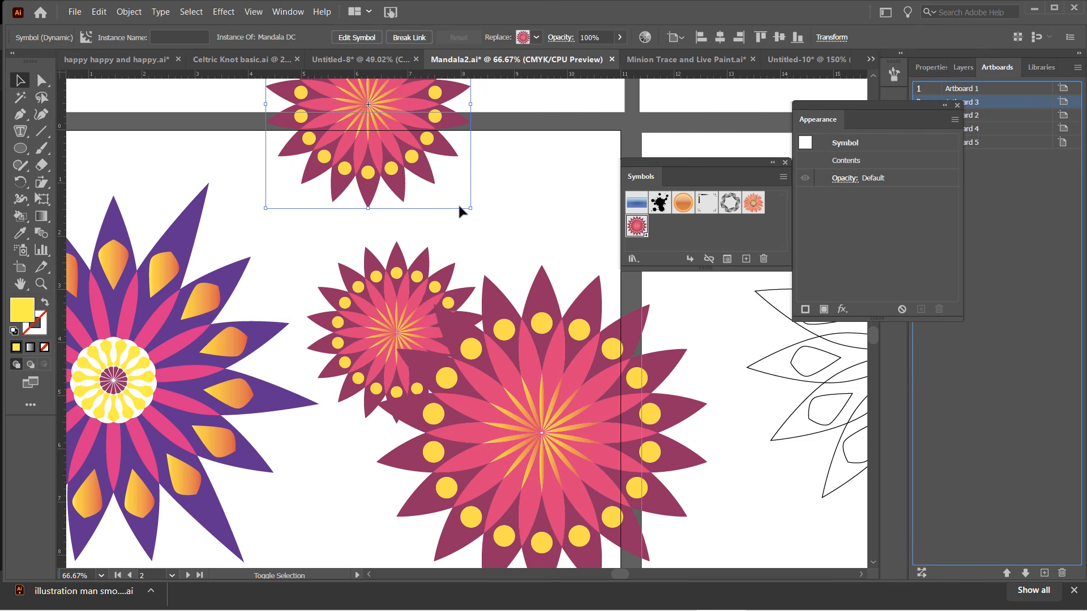
pyautogui.moveTo(426, 179); pyautogui.dragTo(348, 275)
pyautogui.moveTo(451, 272); pyautogui.dragTo(545, 182)
pyautogui.moveTo(594, 362); pyautogui.dragTo(491, 366)
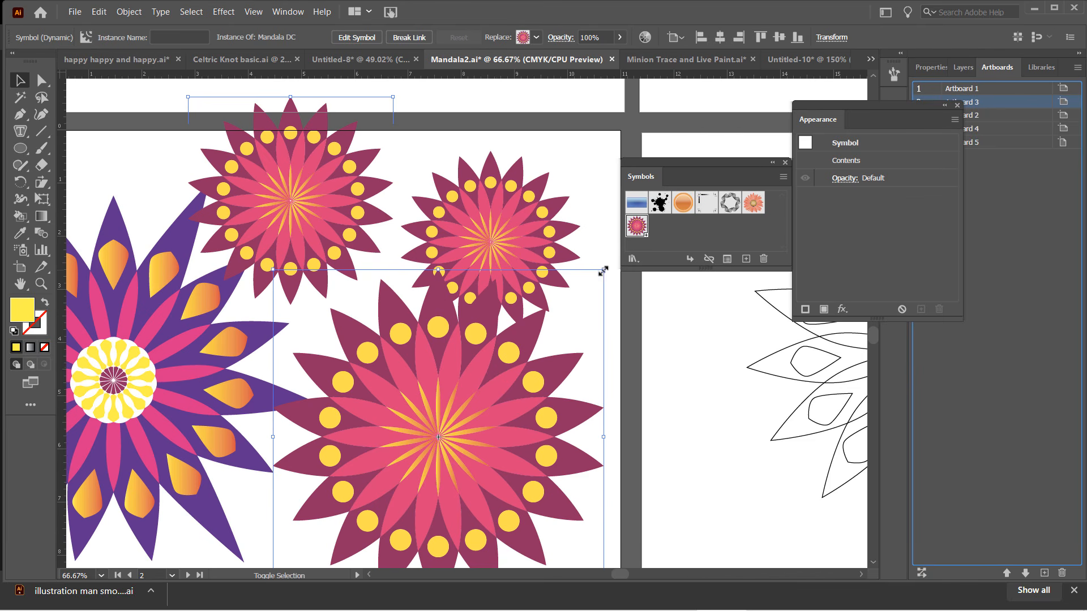
pyautogui.moveTo(604, 269); pyautogui.dragTo(507, 366)
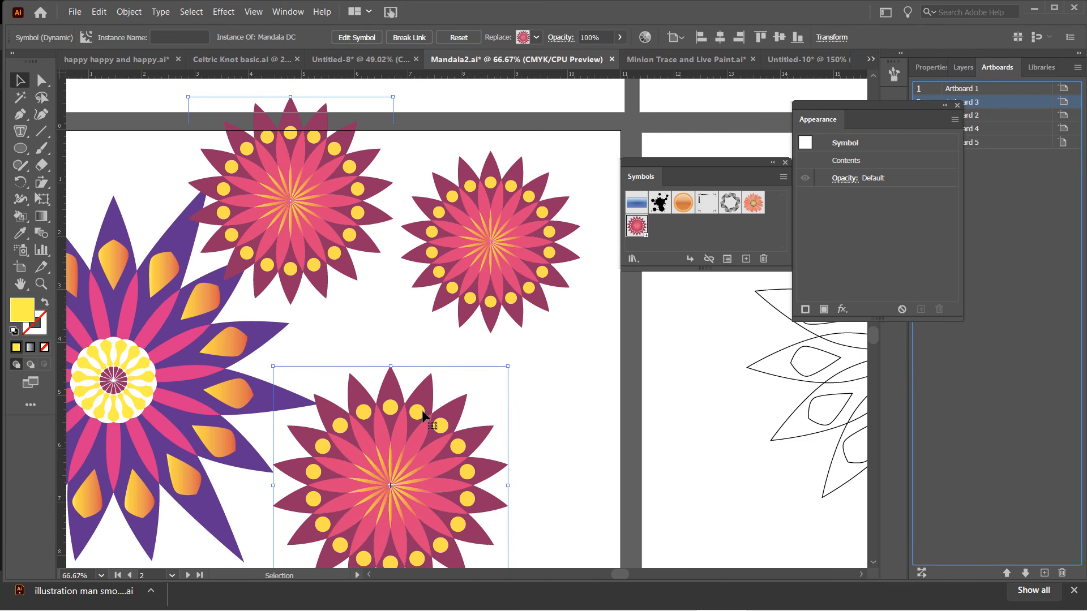
pyautogui.moveTo(419, 412); pyautogui.dragTo(435, 374)
pyautogui.moveTo(342, 176); pyautogui.dragTo(368, 223)
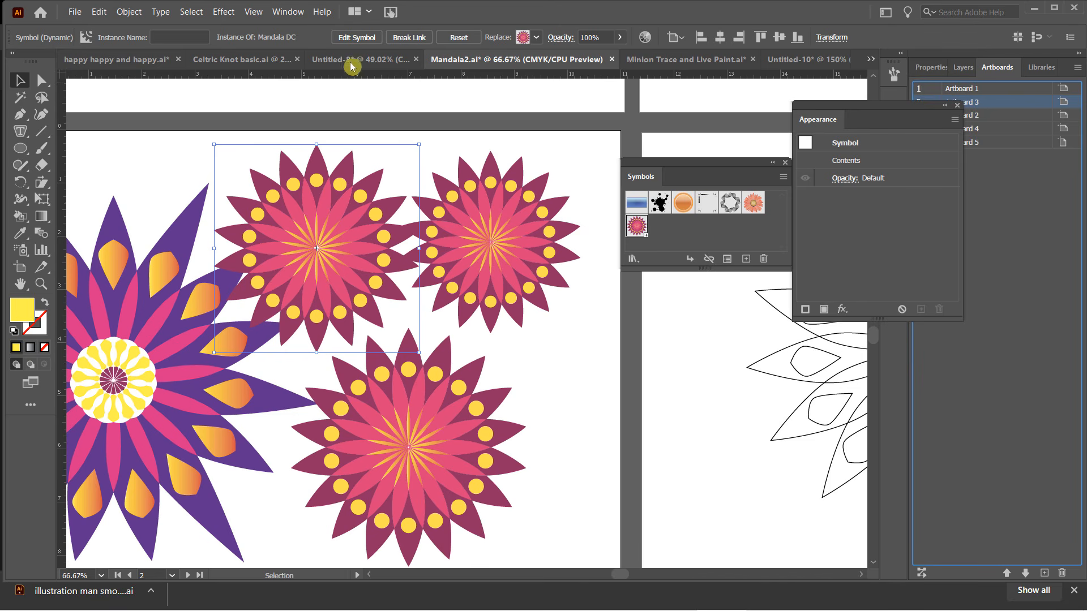
# Step: Open the Mandala DC symbol definition for editing and fill its topmost outer petal with CMYK Cyan
pyautogui.click(347, 39)
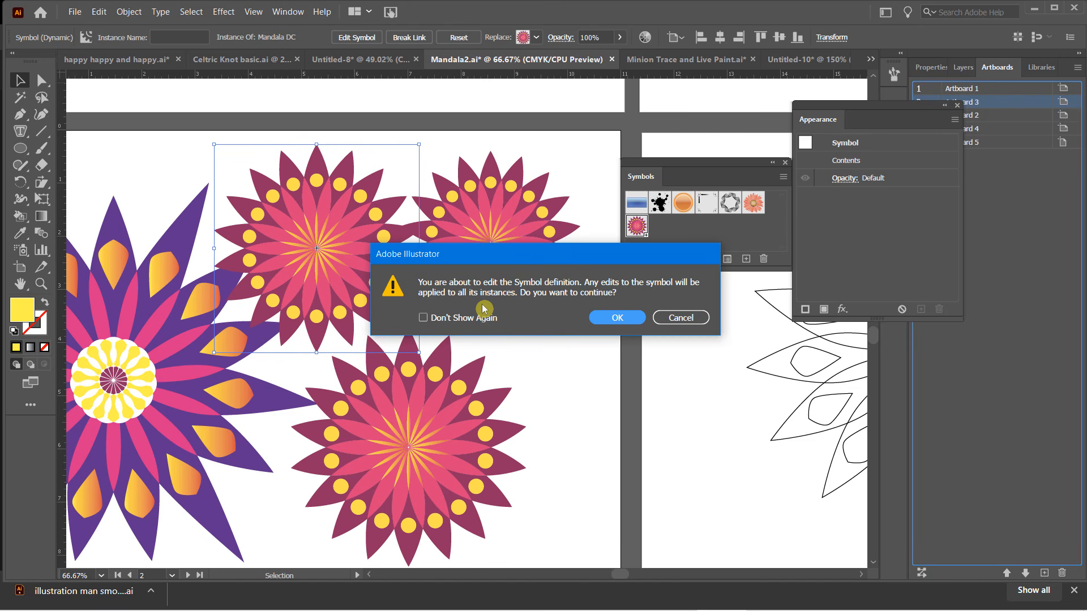
pyautogui.click(616, 318)
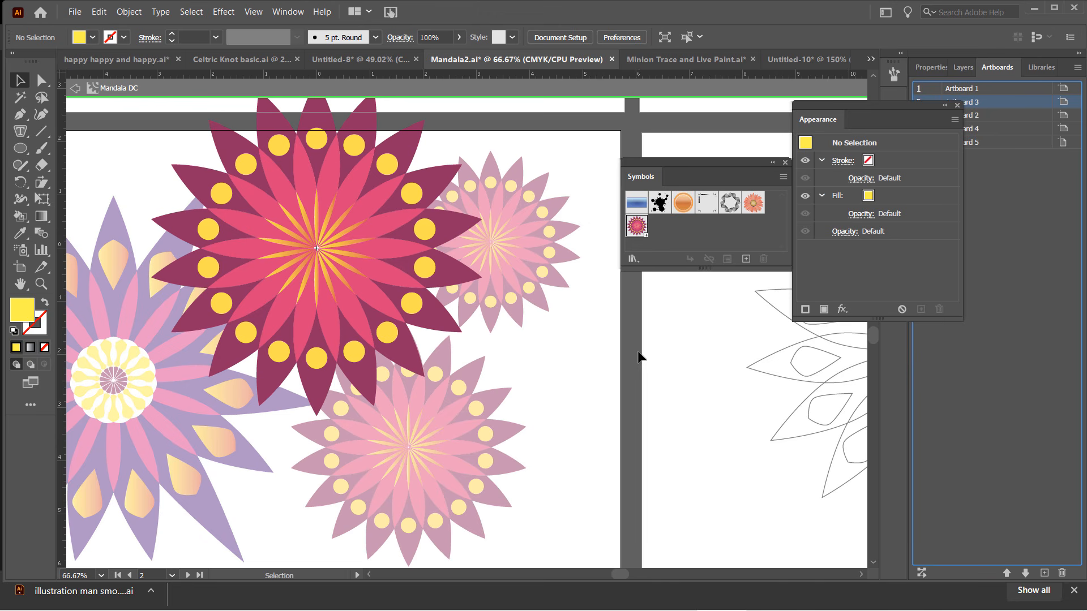
pyautogui.scroll(3, 617, 357)
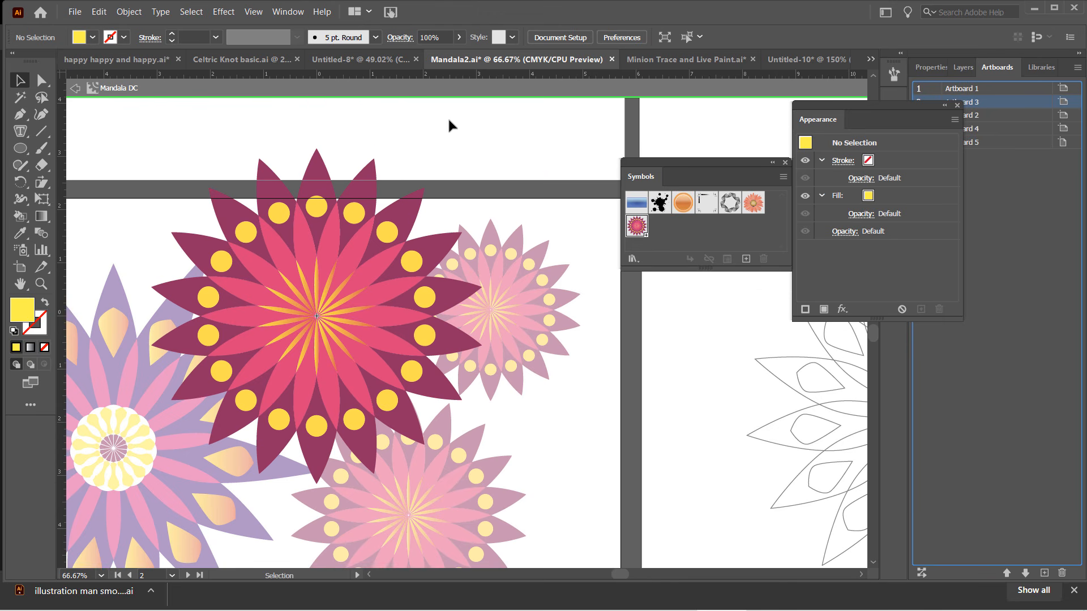
pyautogui.click(41, 79)
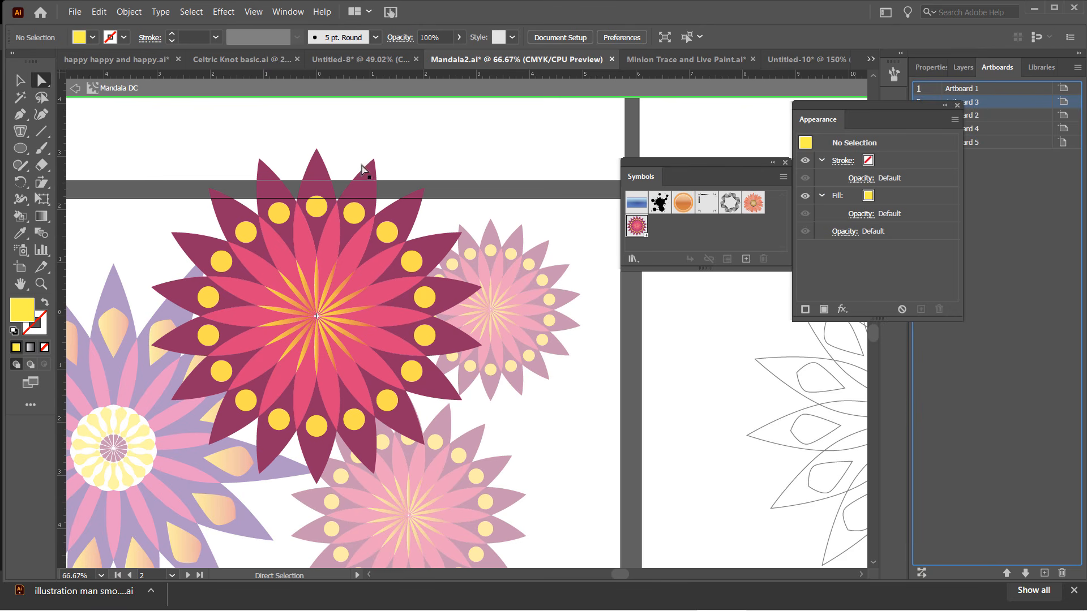
pyautogui.click(320, 166)
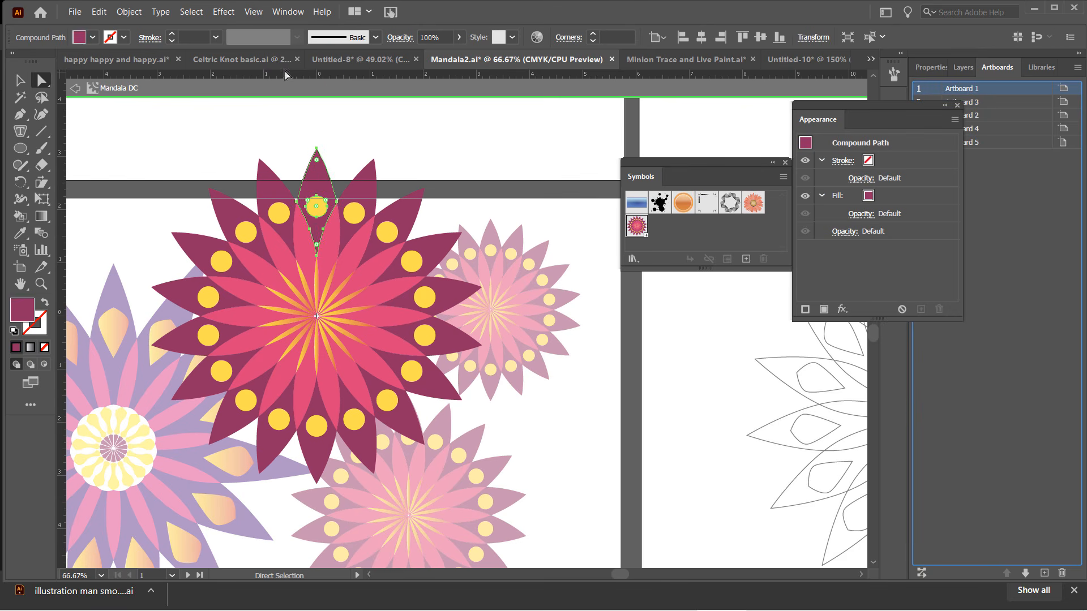
pyautogui.click(96, 40)
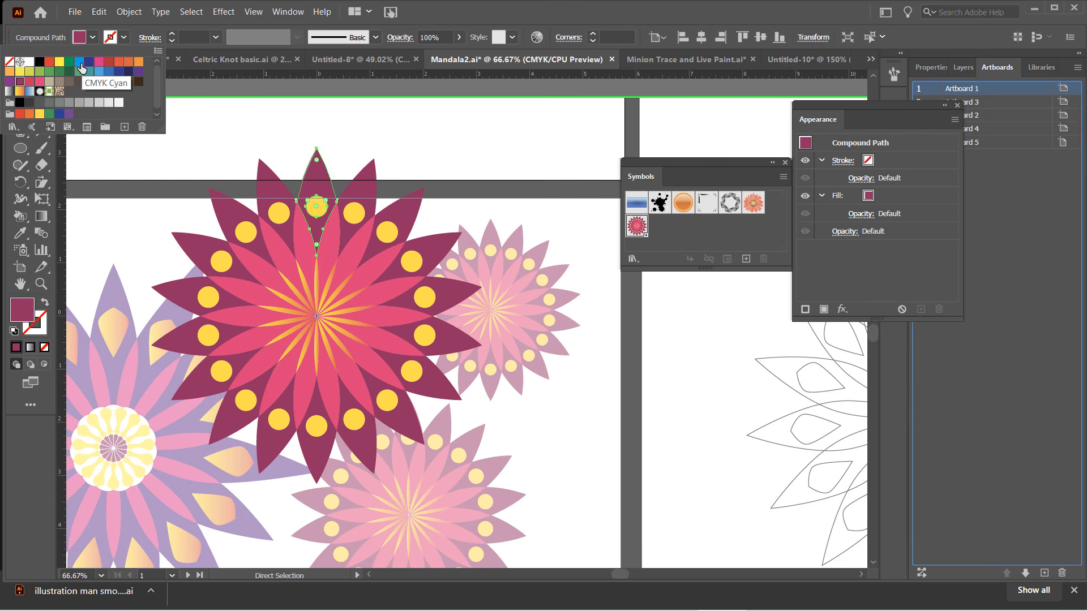
pyautogui.click(81, 62)
# Step: Fill the symbol's bottom outer petal and the lower of its two near-horizontal petals on each side with CMYK Cyan
pyautogui.click(318, 461)
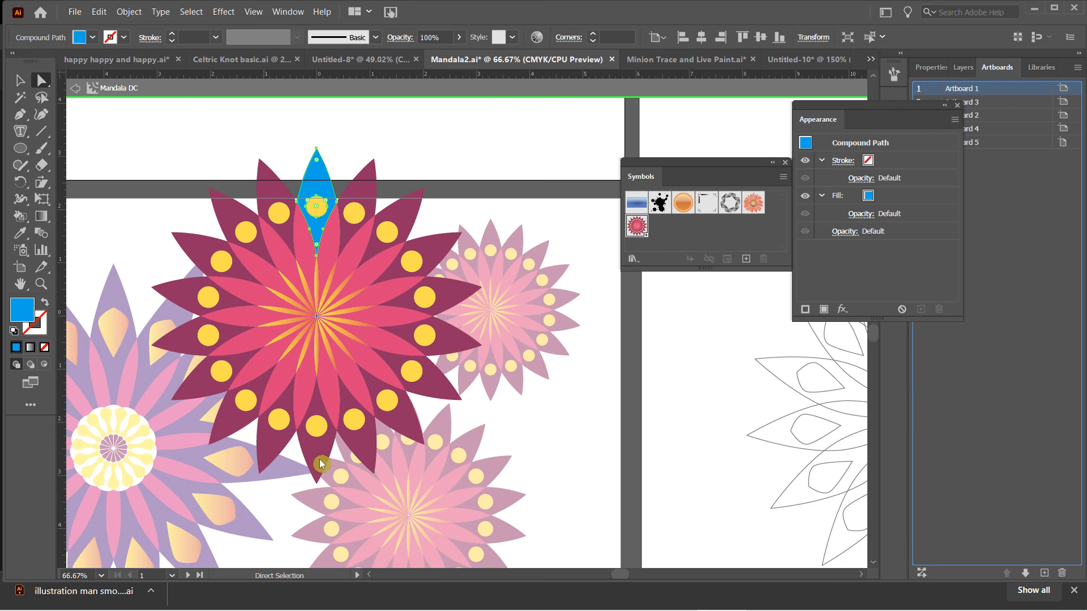
pyautogui.click(319, 465)
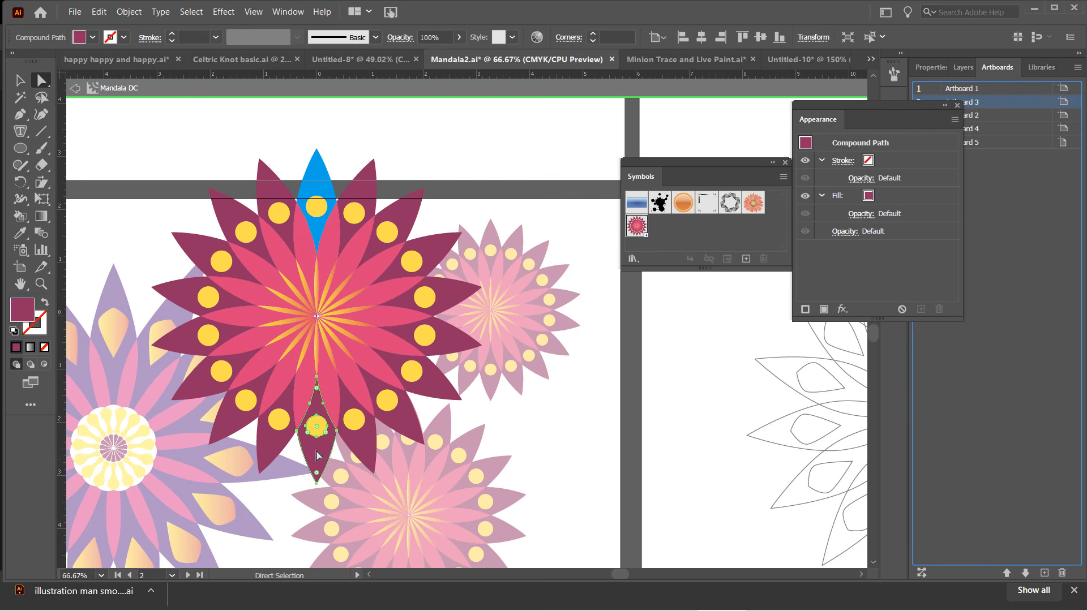
pyautogui.click(94, 40)
pyautogui.click(79, 62)
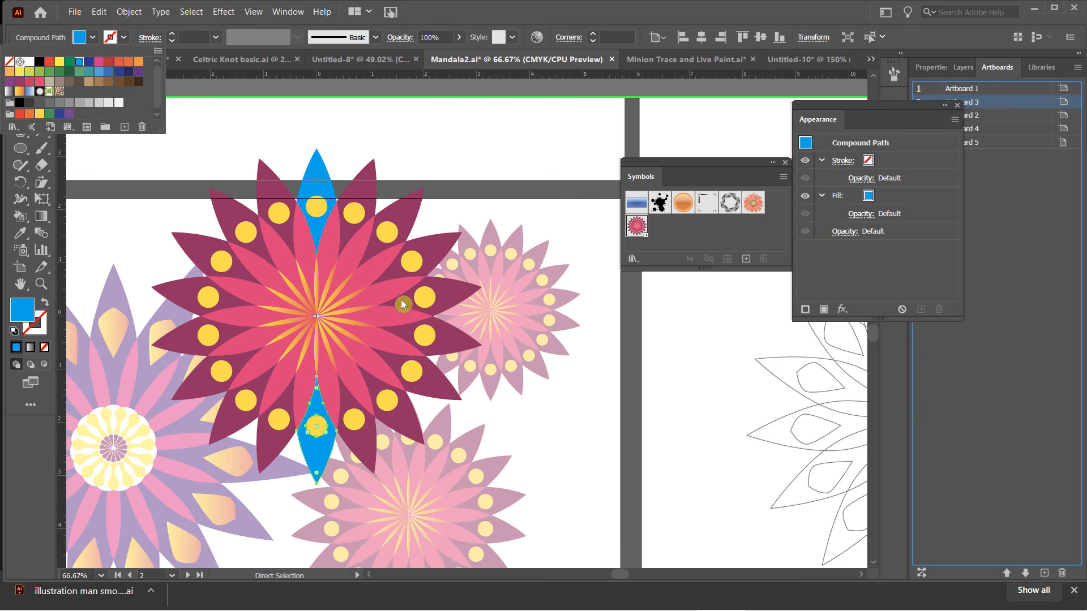
pyautogui.click(450, 345)
pyautogui.click(449, 344)
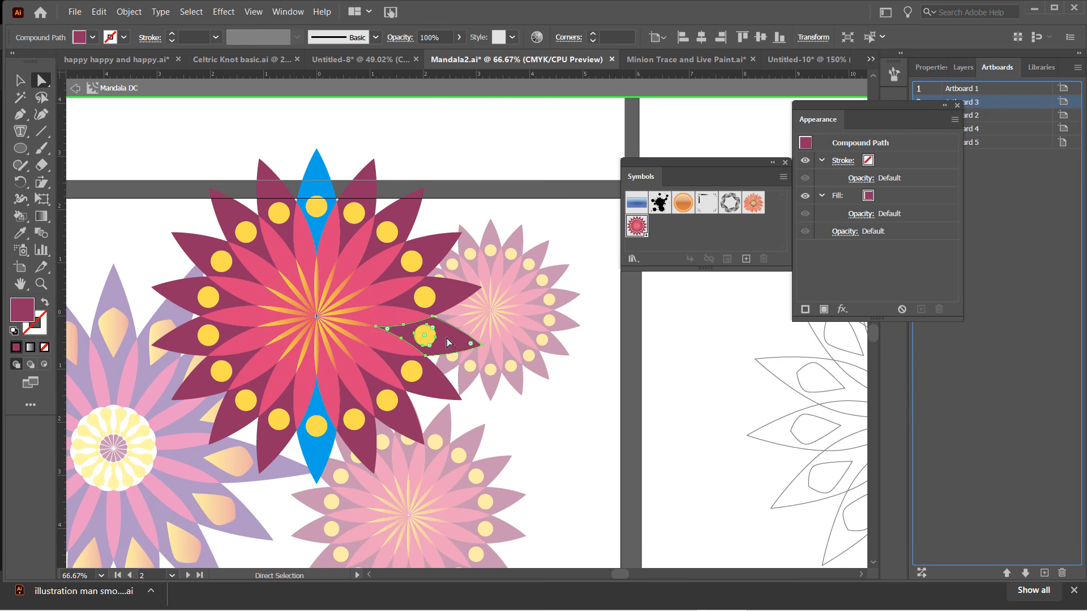
pyautogui.click(94, 41)
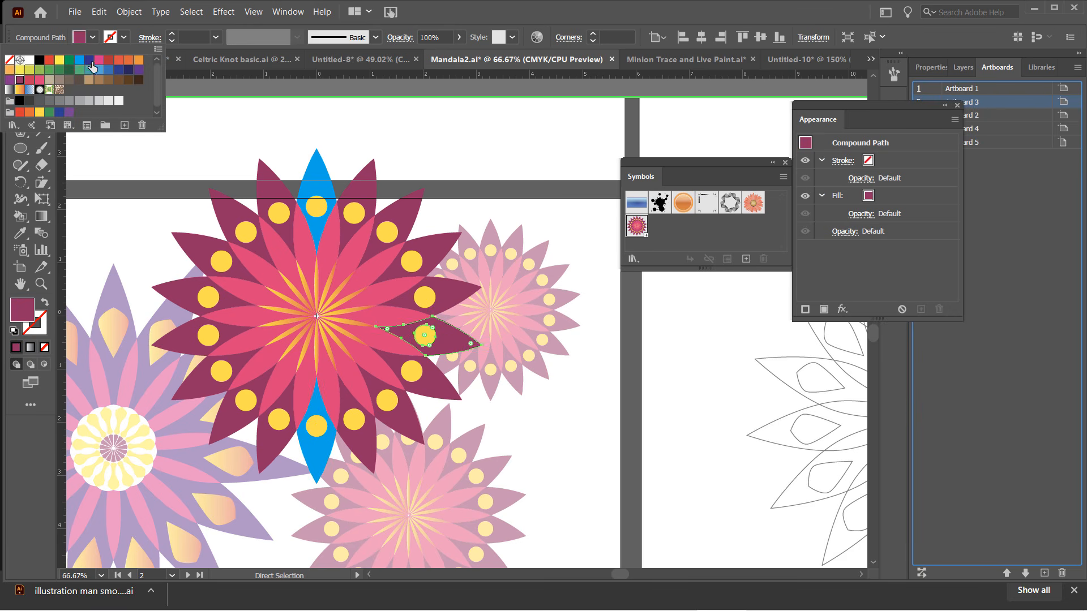
pyautogui.click(79, 60)
pyautogui.click(185, 346)
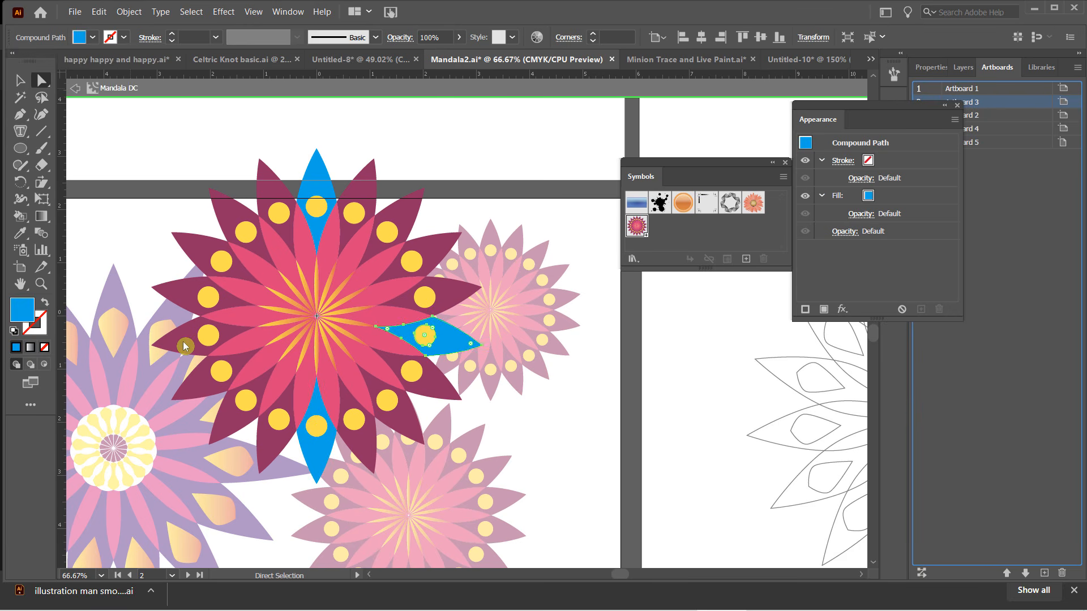
pyautogui.click(185, 346)
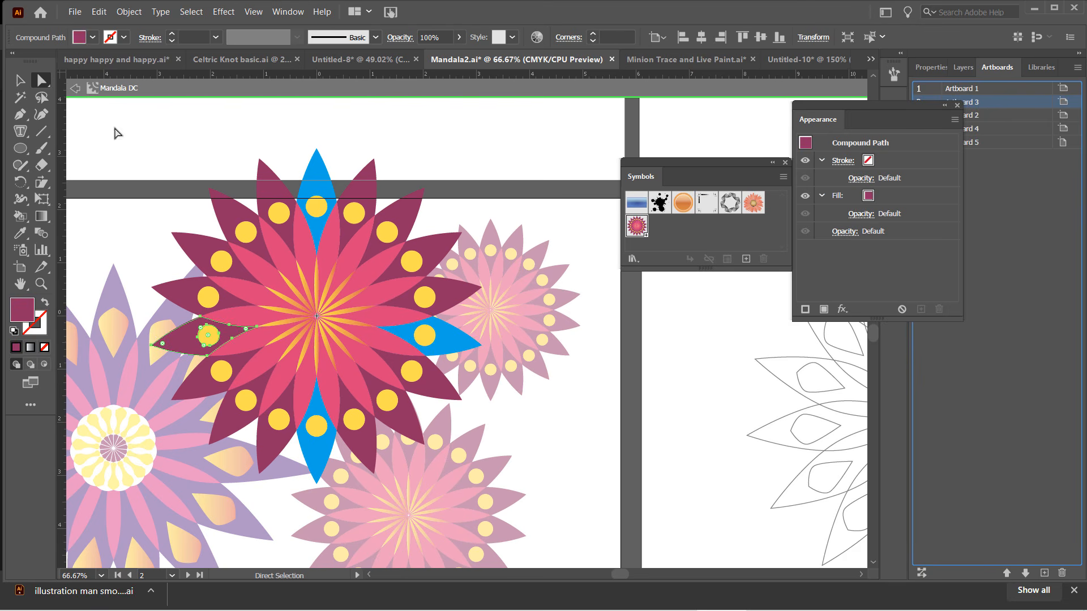
pyautogui.click(94, 39)
pyautogui.click(80, 61)
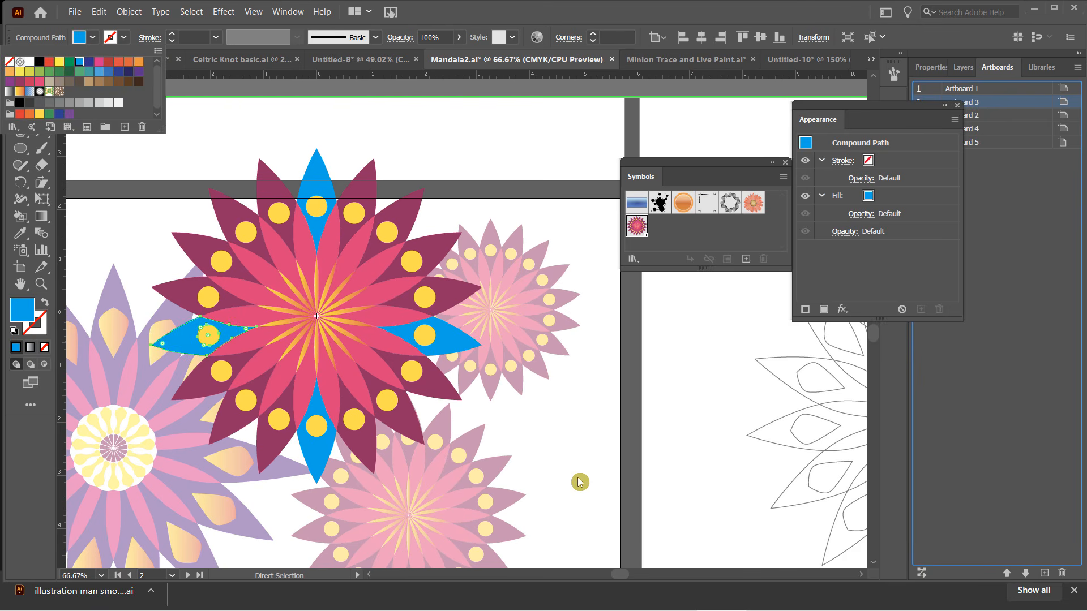
# Step: Exit symbol editing to apply the cyan petals to all Mandala DC instances
pyautogui.click(579, 477)
pyautogui.click(75, 89)
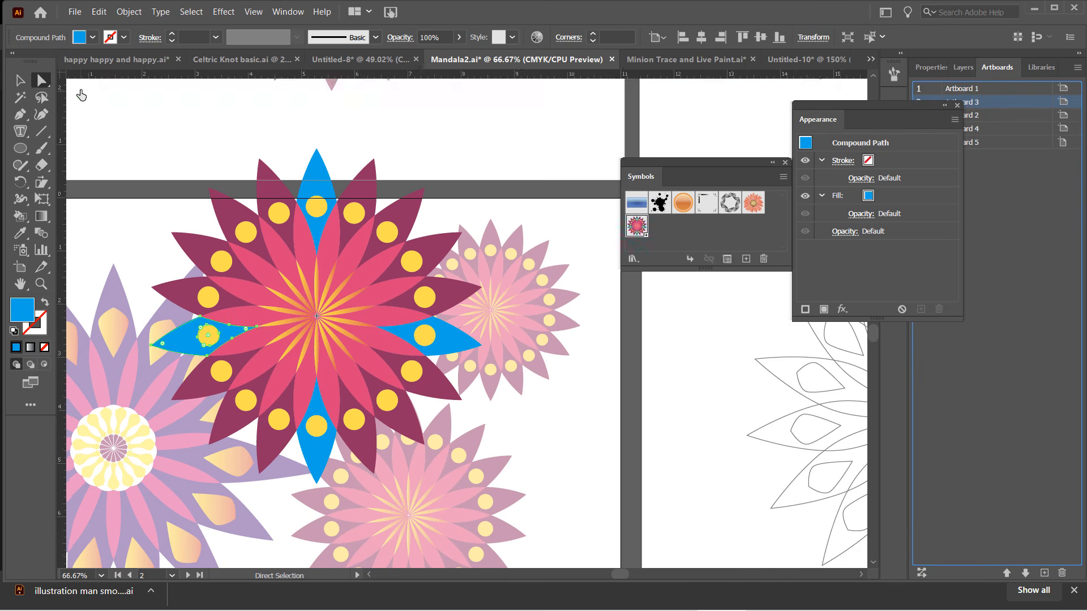
pyautogui.scroll(-9, 557, 435)
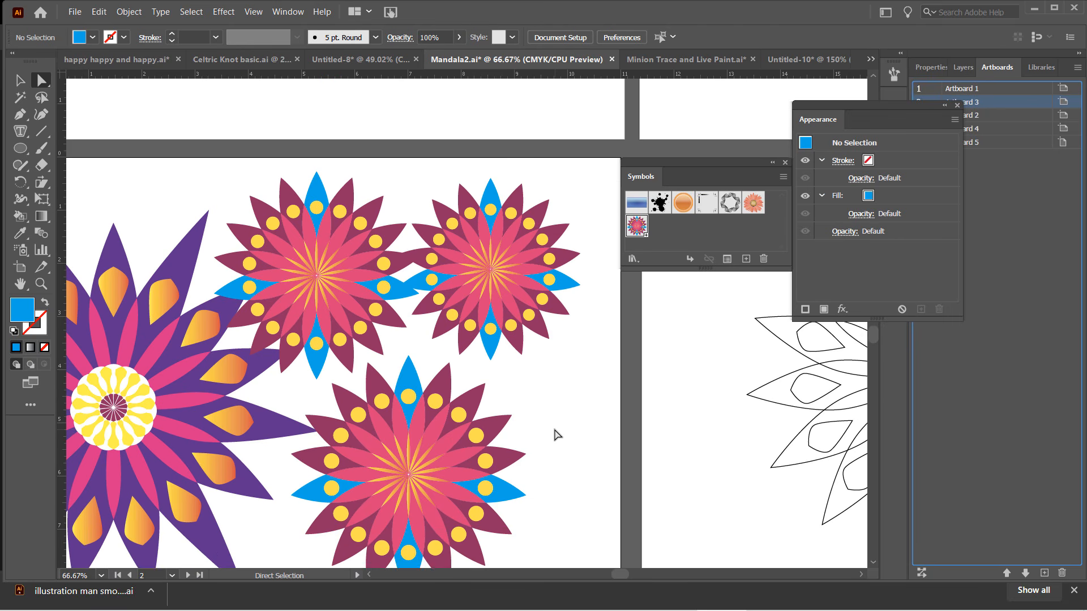
pyautogui.scroll(8, 554, 431)
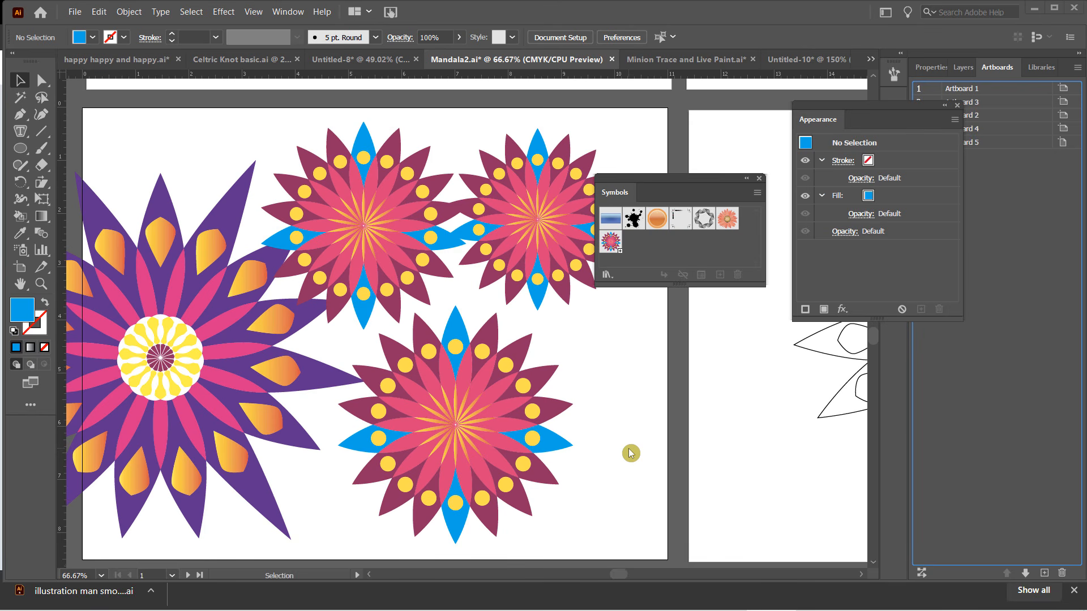
# Step: Examine the symbolism tools, then the Symbol Styler and the available graphic style libraries in the butterfly scene of Untitled-12
pyautogui.click(17, 257)
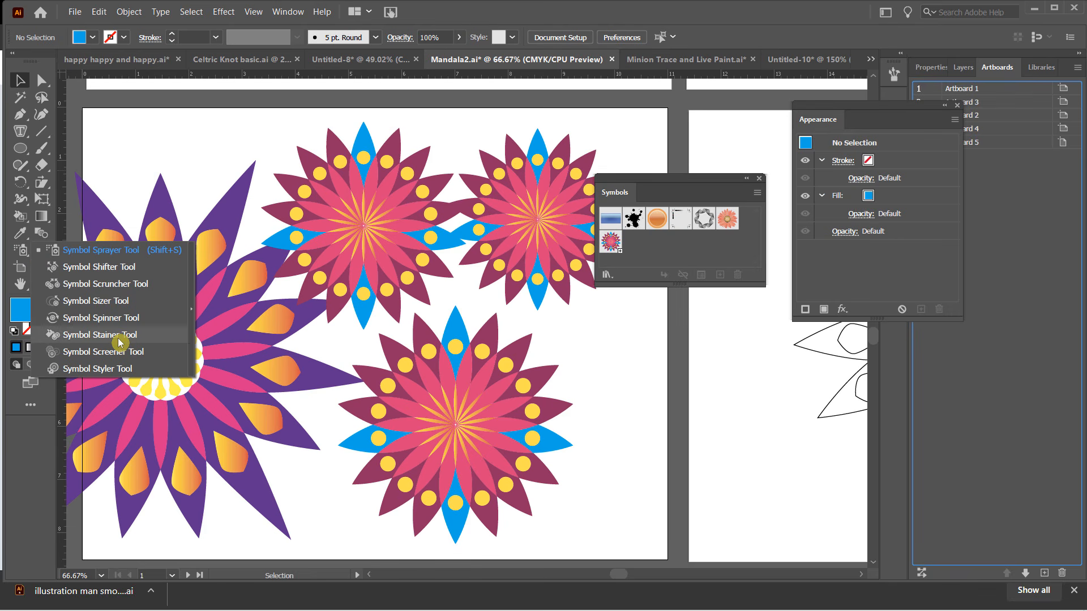
pyautogui.click(698, 26)
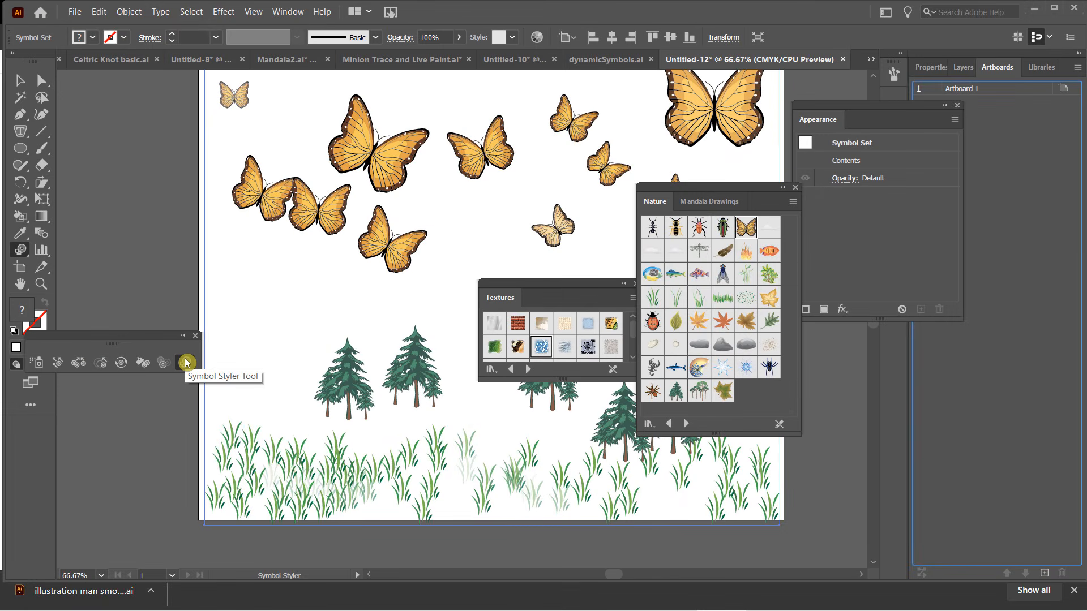
pyautogui.click(186, 362)
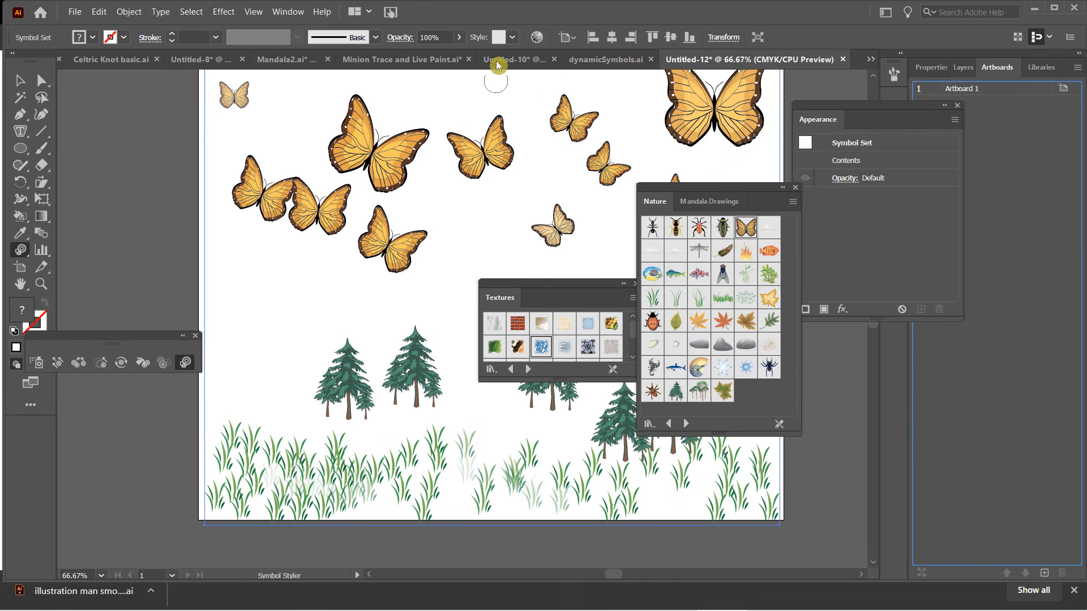
pyautogui.click(512, 37)
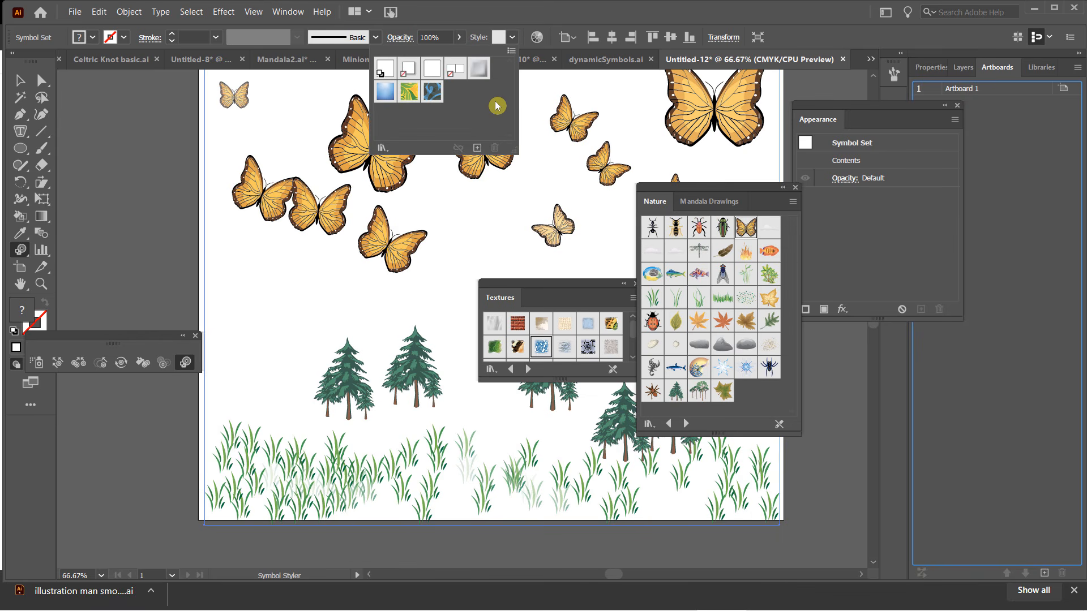
pyautogui.click(382, 148)
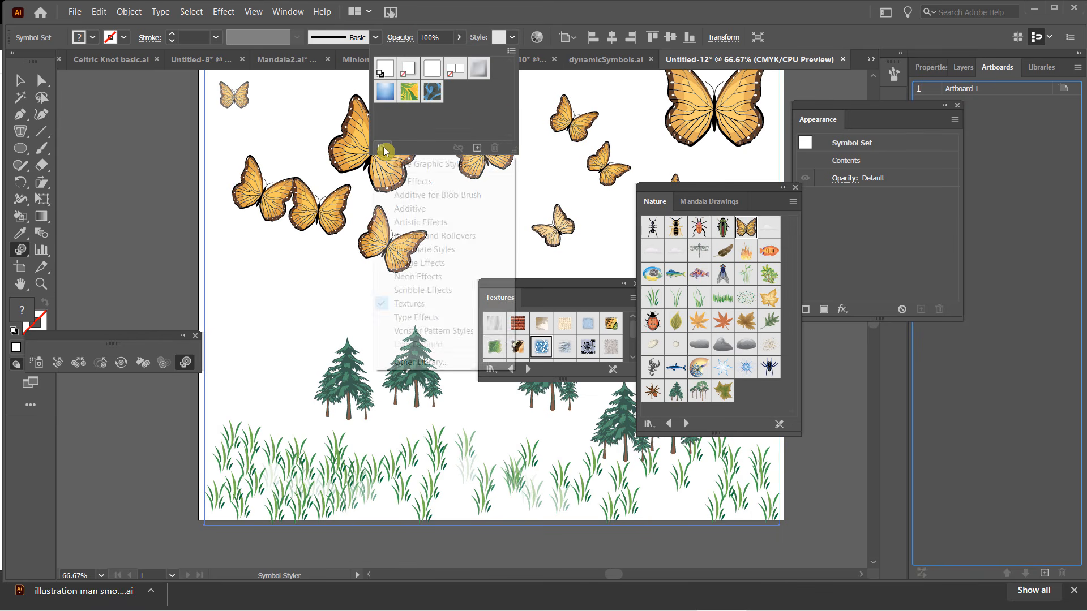
pyautogui.click(479, 122)
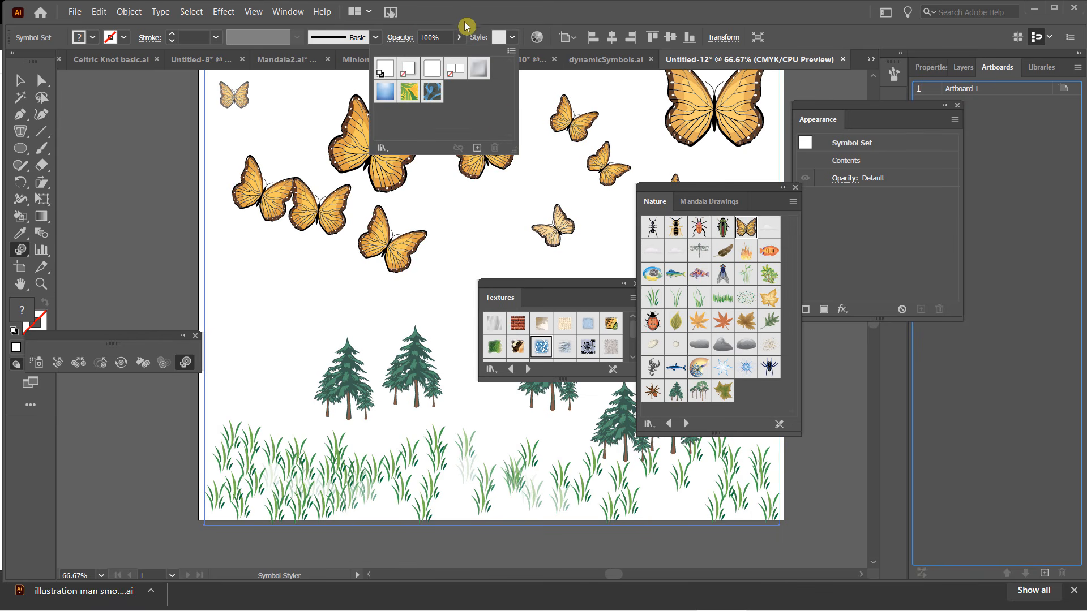
pyautogui.click(465, 23)
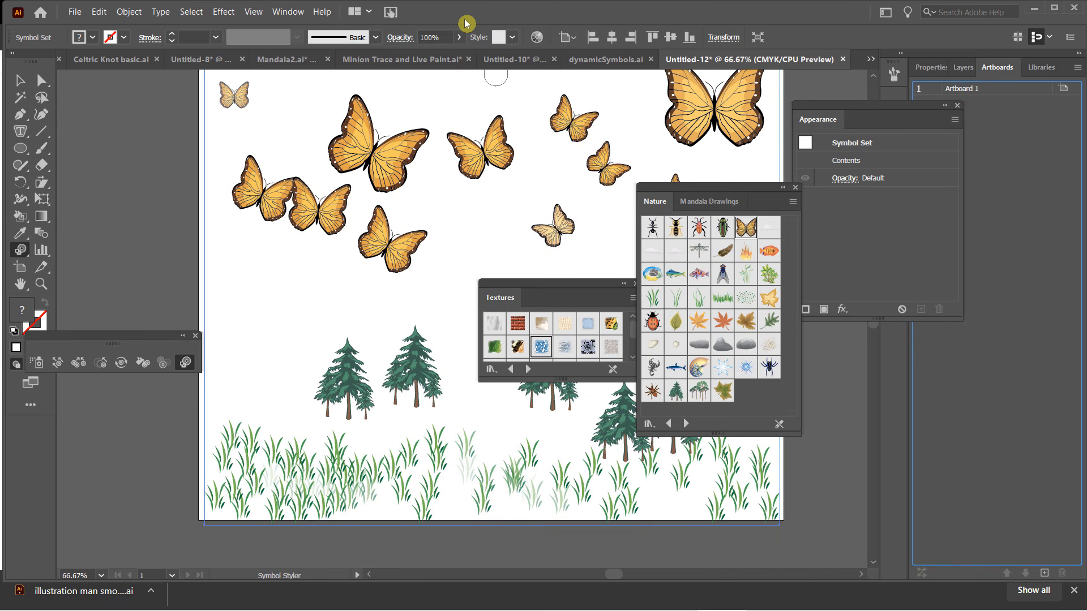
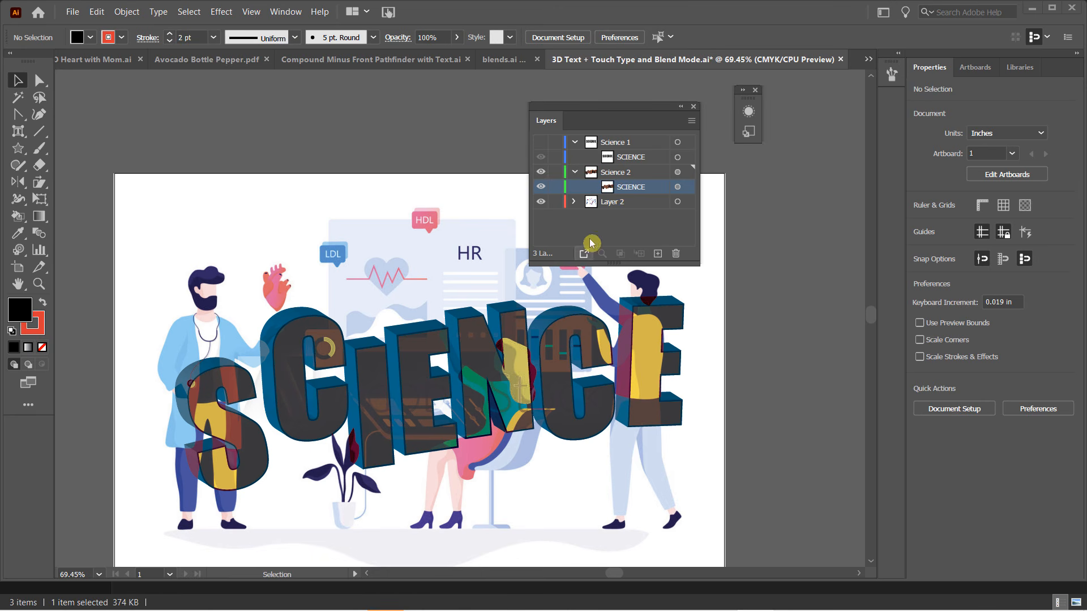
# Step: In the 3D Text + Touch Type and Blend Mode document, toggle Layer 2's visibility and select the 3D SCIENCE text to inspect its construction
pyautogui.click(541, 202)
pyautogui.click(541, 202)
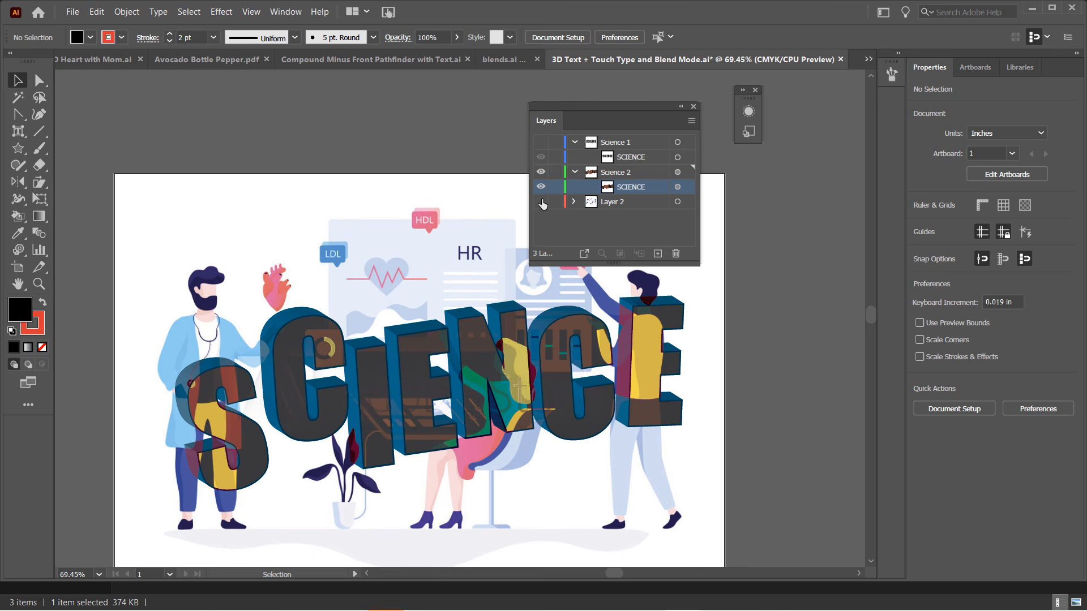
pyautogui.click(541, 202)
pyautogui.click(541, 202)
pyautogui.click(409, 366)
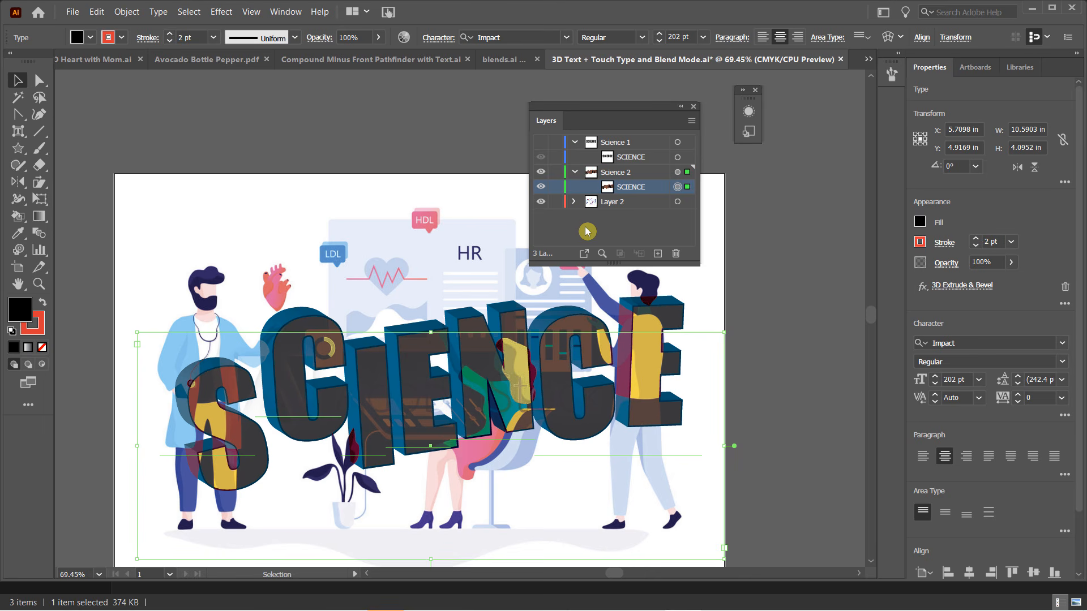
# Step: Hide the Science 2 layer, show Science 1, and select all characters of its flat SCIENCE text for editing
pyautogui.click(541, 172)
pyautogui.click(541, 141)
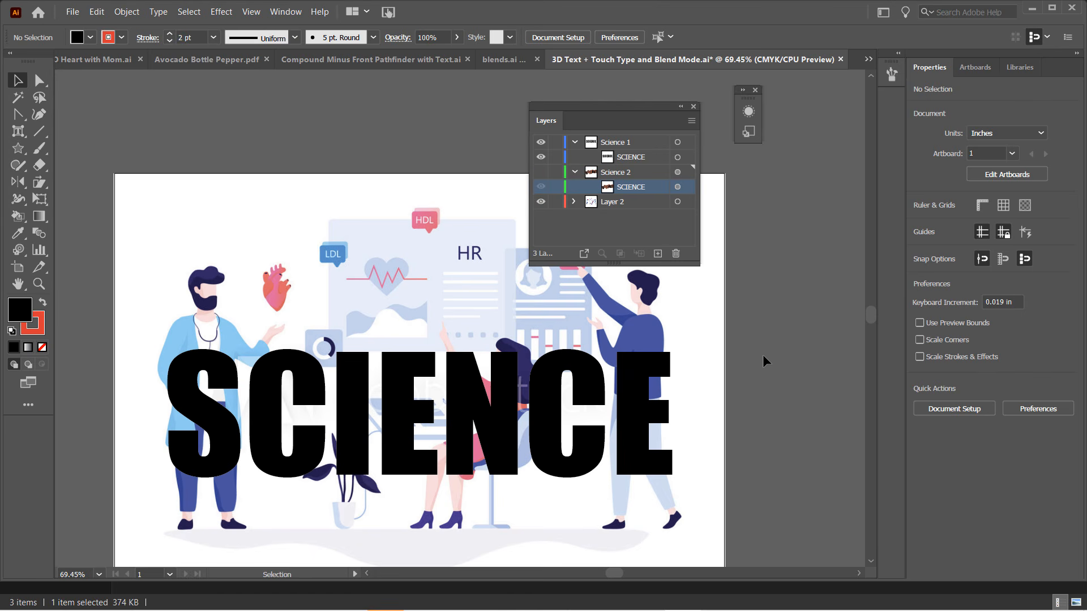
pyautogui.doubleClick(266, 422)
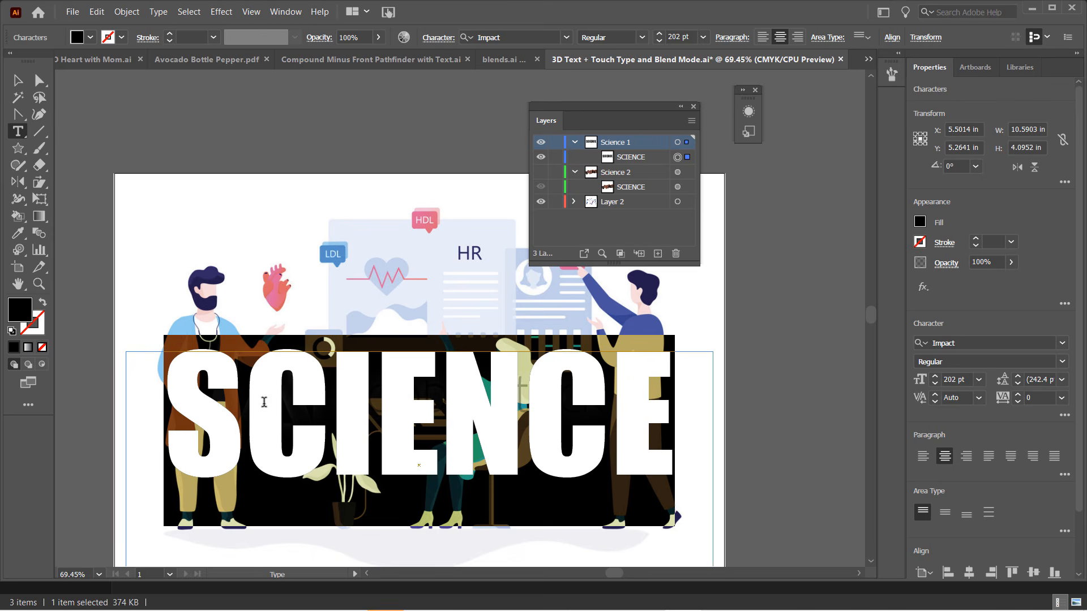
# Step: Give the SCIENCE characters a red C=15 M=100 Y=90 K=10 stroke with a 3 pt weight
pyautogui.click(123, 40)
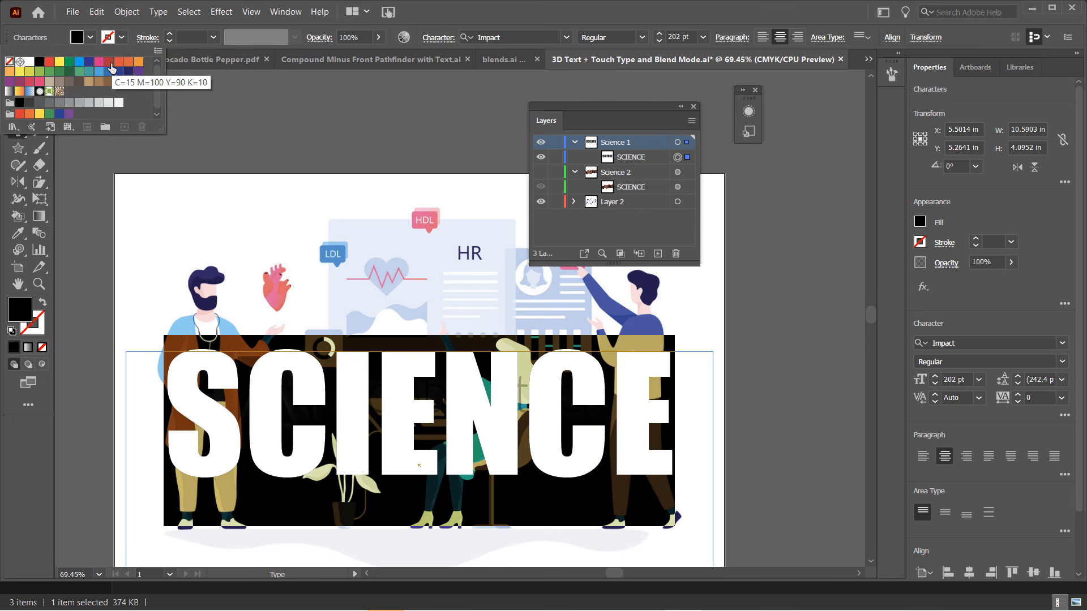
pyautogui.click(105, 64)
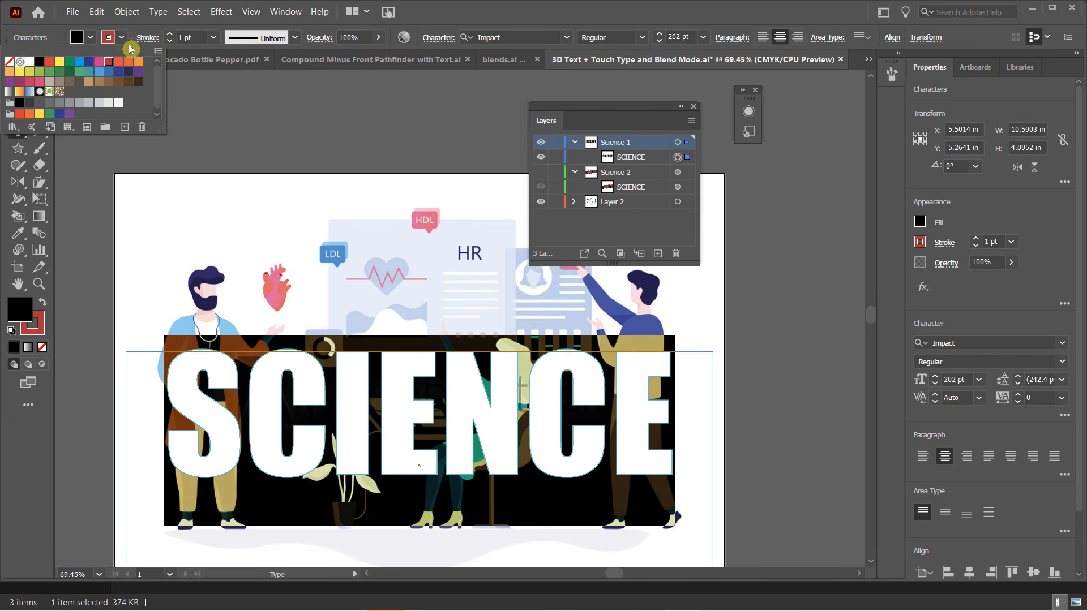
pyautogui.click(171, 35)
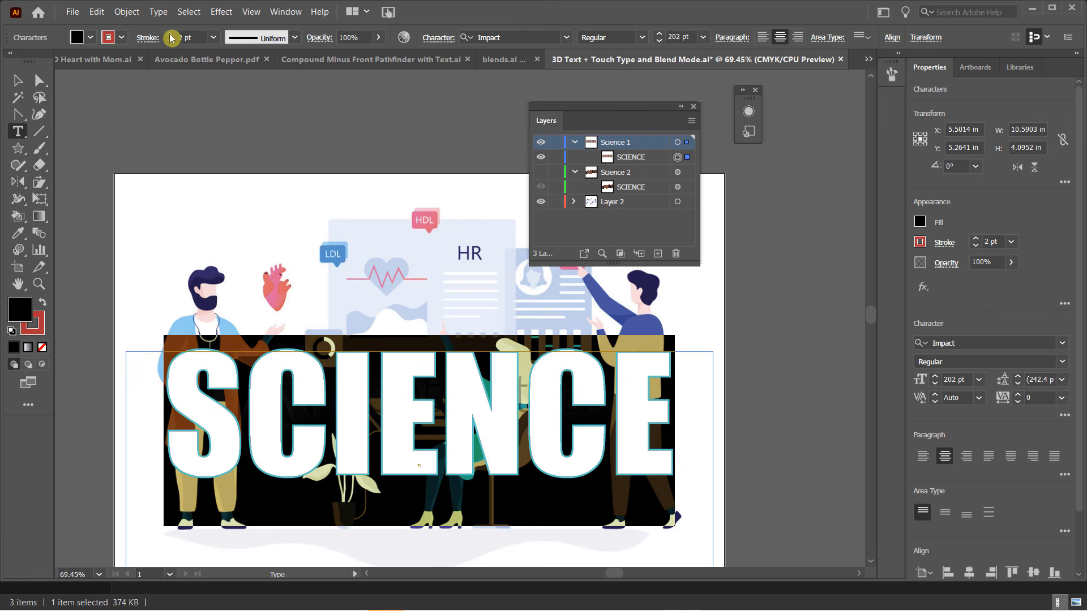
pyautogui.click(171, 36)
pyautogui.click(18, 80)
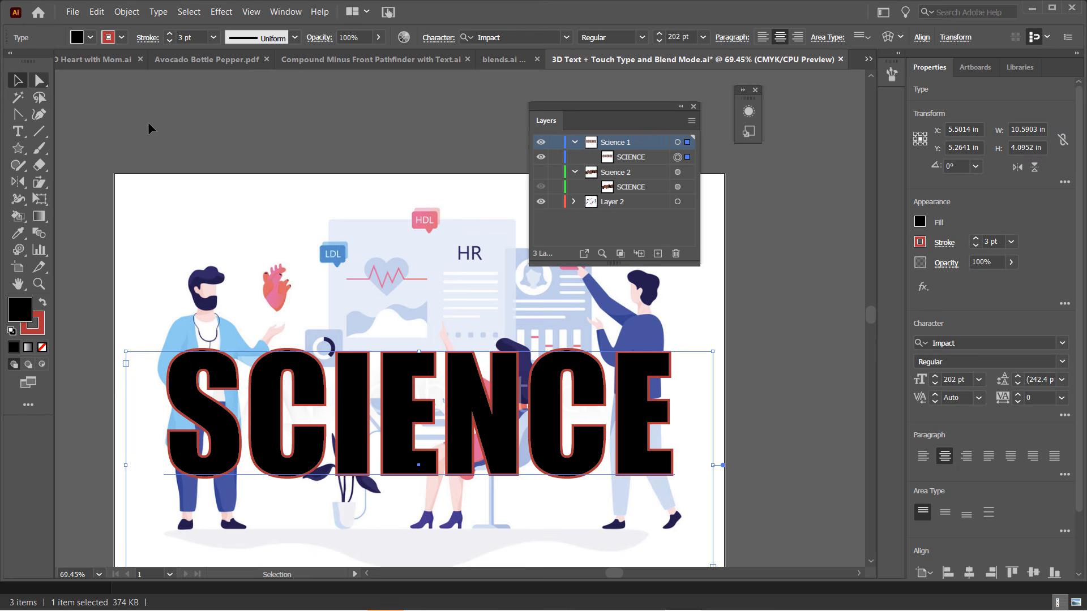
# Step: Start a 3D Extrude & Bevel effect on the SCIENCE text with preview and rotate it to -2°, -32° and 3°
pyautogui.click(237, 139)
pyautogui.click(274, 376)
pyautogui.click(923, 287)
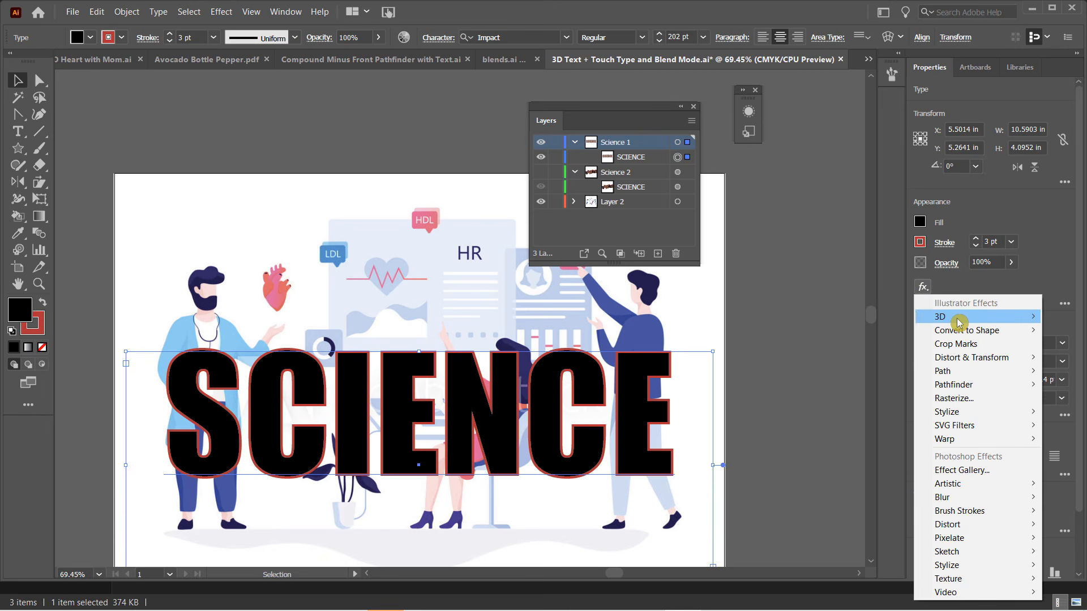
pyautogui.moveTo(959, 321)
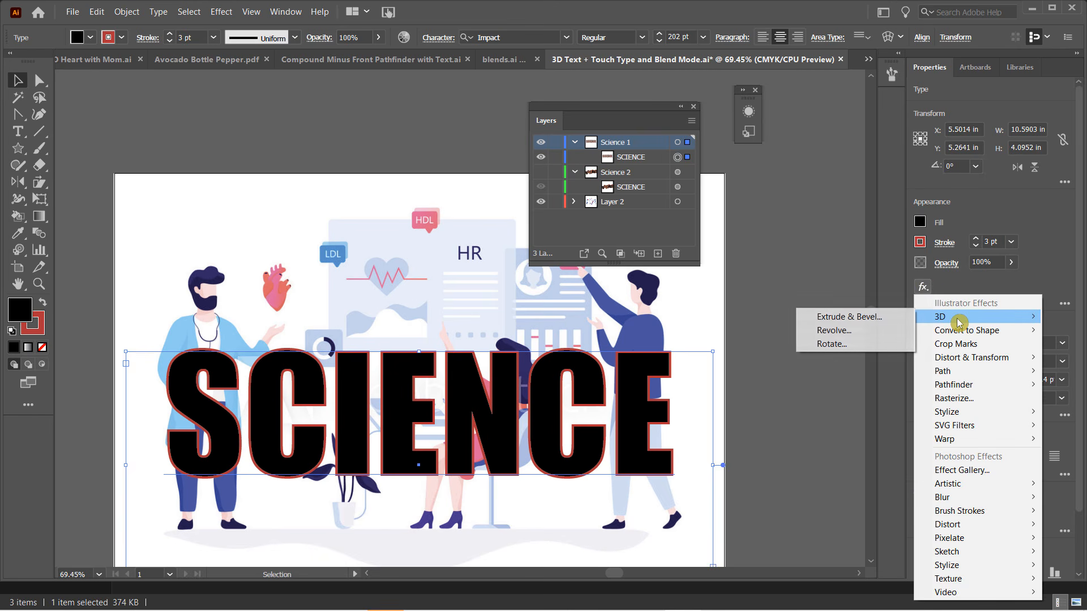
pyautogui.click(876, 321)
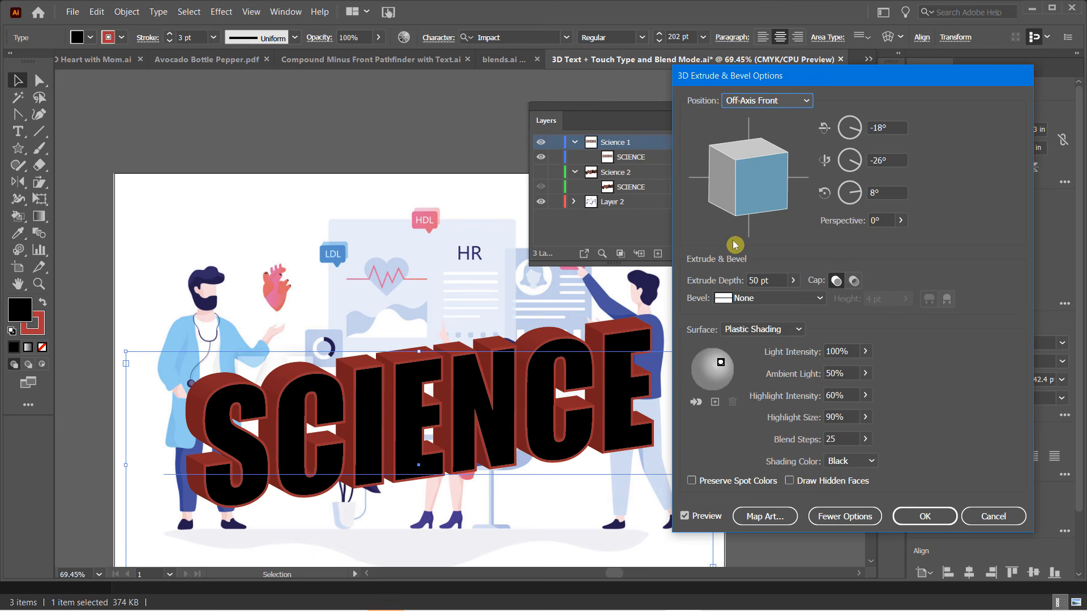
pyautogui.moveTo(764, 189)
pyautogui.mouseDown()
pyautogui.moveTo(727, 181)
pyautogui.moveTo(770, 181)
pyautogui.mouseUp()
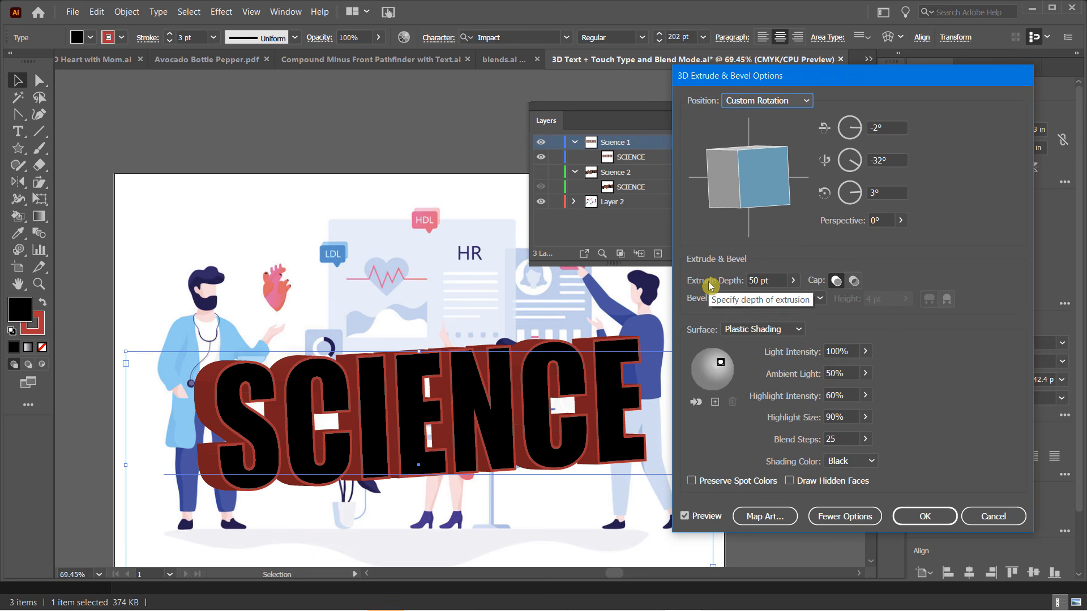
# Step: Try larger and smaller extrude depths on the SCIENCE text and settle on 44 pt
pyautogui.click(757, 279)
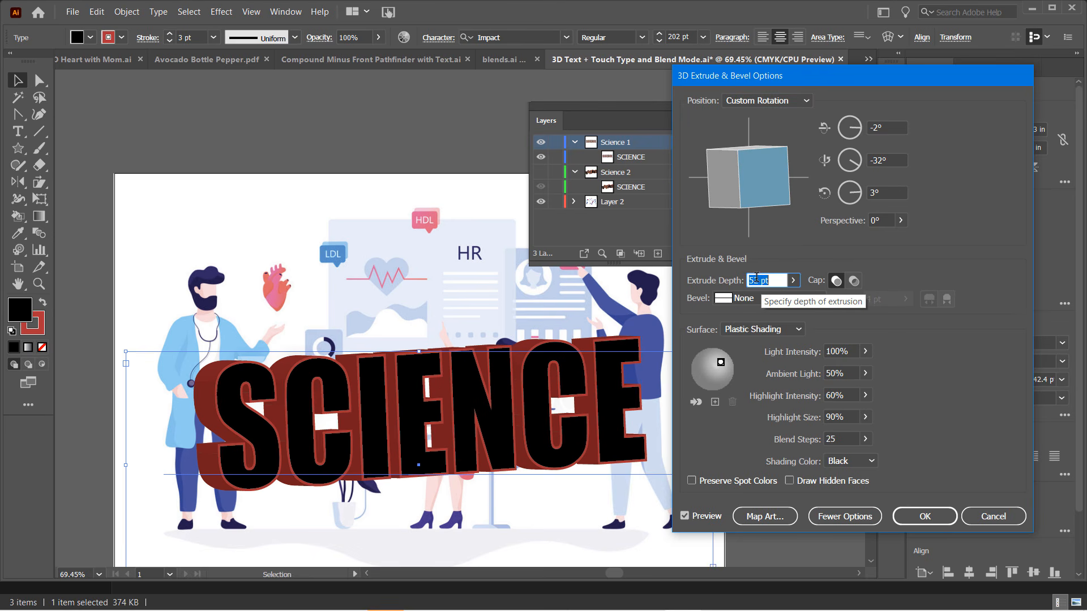
pyautogui.press('Up')
pyautogui.press('Up')
pyautogui.press('Up')
pyautogui.press('Up')
pyautogui.press('Up')
pyautogui.press('Up')
pyautogui.press('Up')
pyautogui.press('Up')
pyautogui.press('Up')
pyautogui.press('Up')
pyautogui.press('Up')
pyautogui.press('Up')
pyautogui.press('Up')
pyautogui.press('Up')
pyautogui.press('Up')
pyautogui.press('Up')
pyautogui.press('Up')
pyautogui.press('Up')
pyautogui.press('Up')
pyautogui.press('Up')
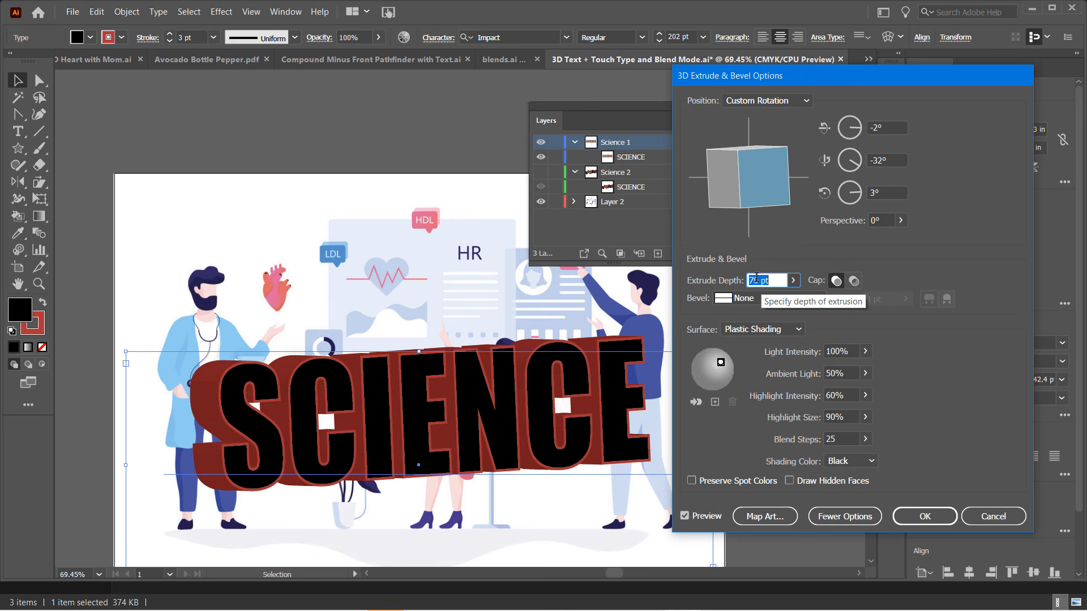
pyautogui.press('Up')
pyautogui.press('Up')
pyautogui.press('Up')
pyautogui.press('Up')
pyautogui.press('Up')
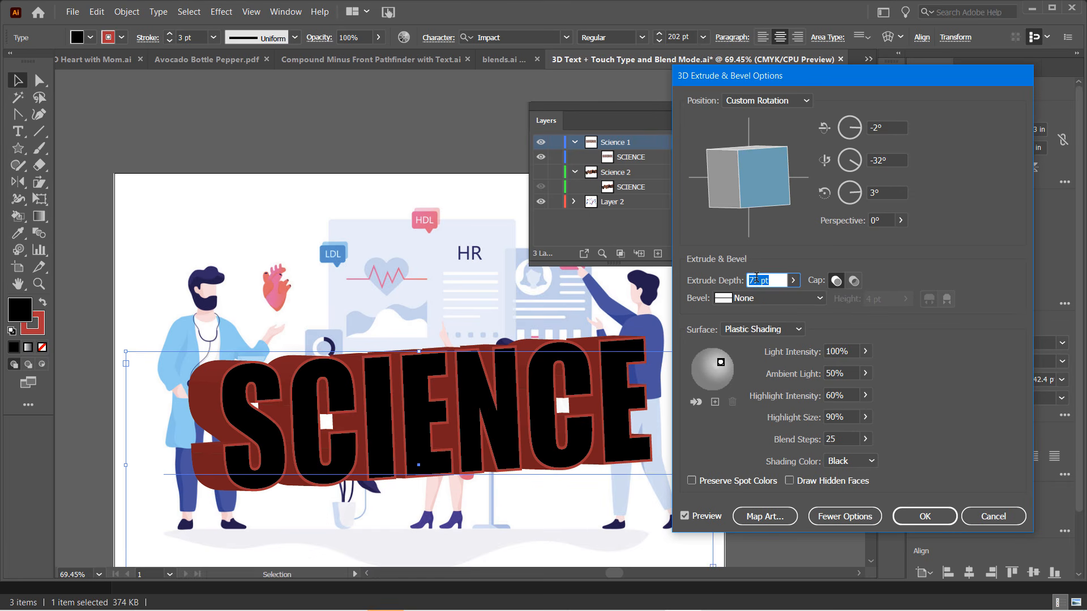
pyautogui.press('Down')
pyautogui.press('Down')
pyautogui.press('Down')
pyautogui.press('Down')
pyautogui.press('Down')
pyautogui.press('Down')
pyautogui.press('Down')
pyautogui.press('Down')
pyautogui.press('Down')
pyautogui.press('Down')
pyautogui.press('Down')
pyautogui.press('Down')
pyautogui.press('Down')
pyautogui.press('Down')
pyautogui.press('Down')
pyautogui.press('Down')
pyautogui.press('Down')
pyautogui.press('Down')
pyautogui.press('Down')
pyautogui.press('Down')
pyautogui.press('Down')
pyautogui.press('Down')
pyautogui.press('Down')
pyautogui.press('Down')
pyautogui.press('Down')
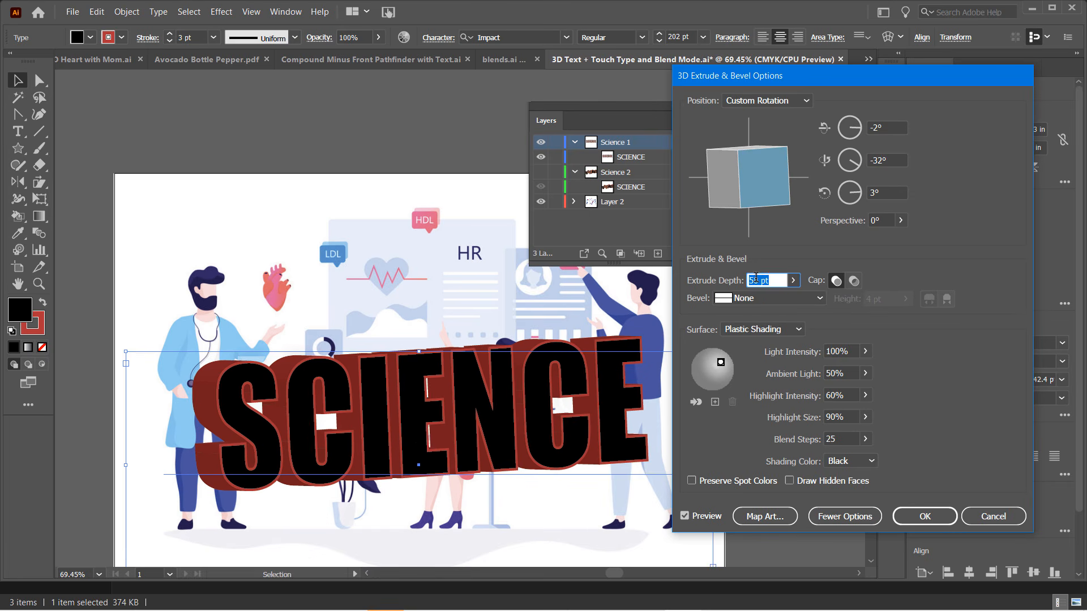
pyautogui.press('Down')
pyautogui.press('Down')
pyautogui.press('Down')
pyautogui.press('Down')
pyautogui.press('Down')
pyautogui.press('Down')
pyautogui.press('Down')
pyautogui.press('Down')
pyautogui.press('Down')
pyautogui.press('Down')
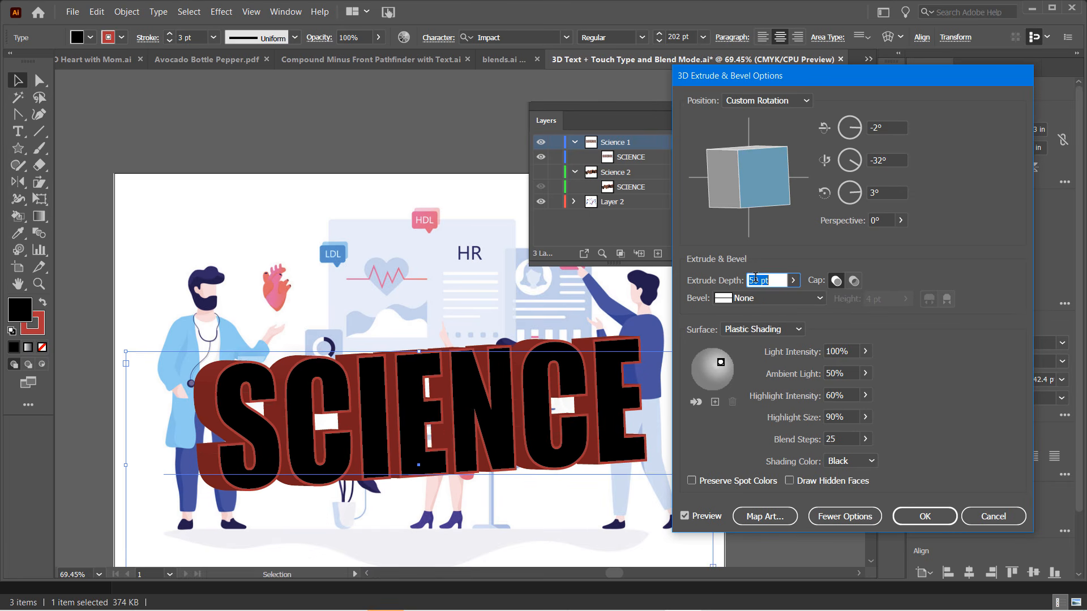
pyautogui.press('Down')
pyautogui.press('Down')
pyautogui.press('Down')
pyautogui.press('Down')
pyautogui.press('Down')
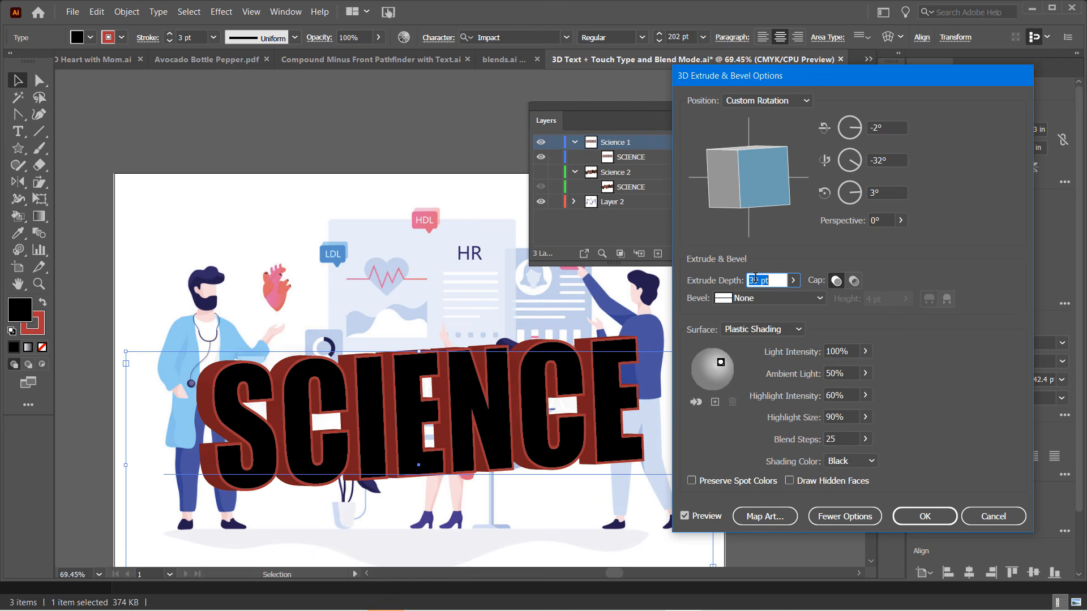
pyautogui.press('Up')
pyautogui.press('Up')
pyautogui.press('Up')
pyautogui.press('Up')
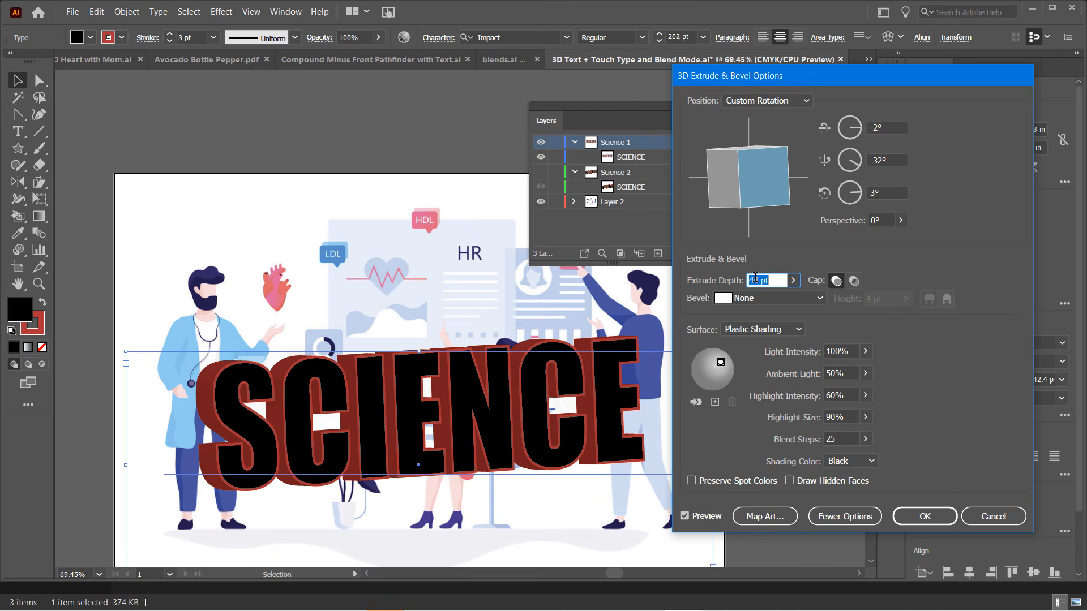
pyautogui.press('Up')
pyautogui.press('Up')
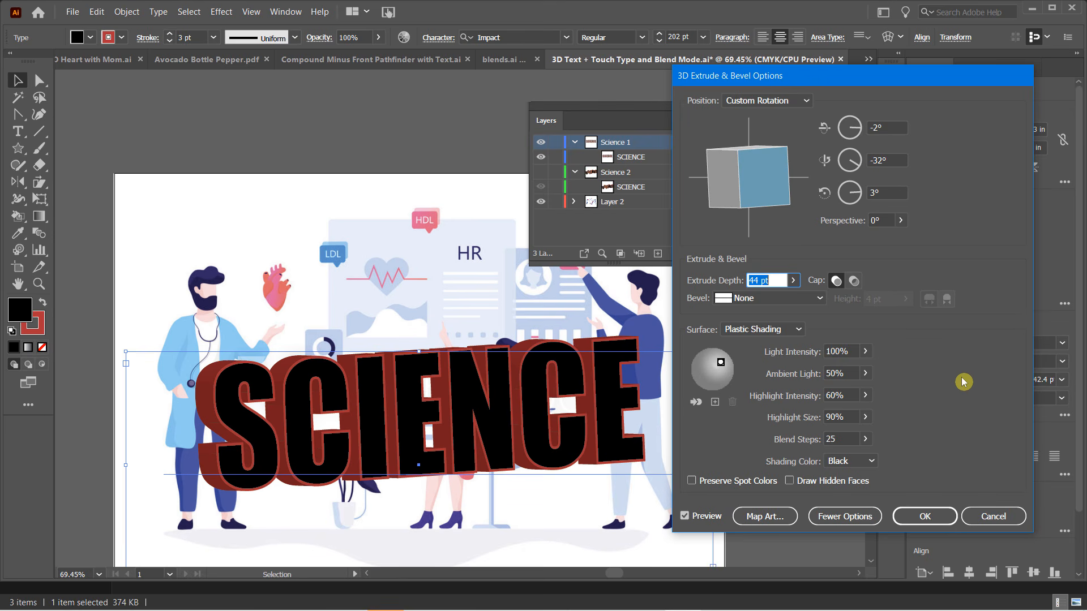
# Step: Try the Complex 3 and Rounded bevel shapes on the extruded text and set the bevel back to None
pyautogui.click(761, 306)
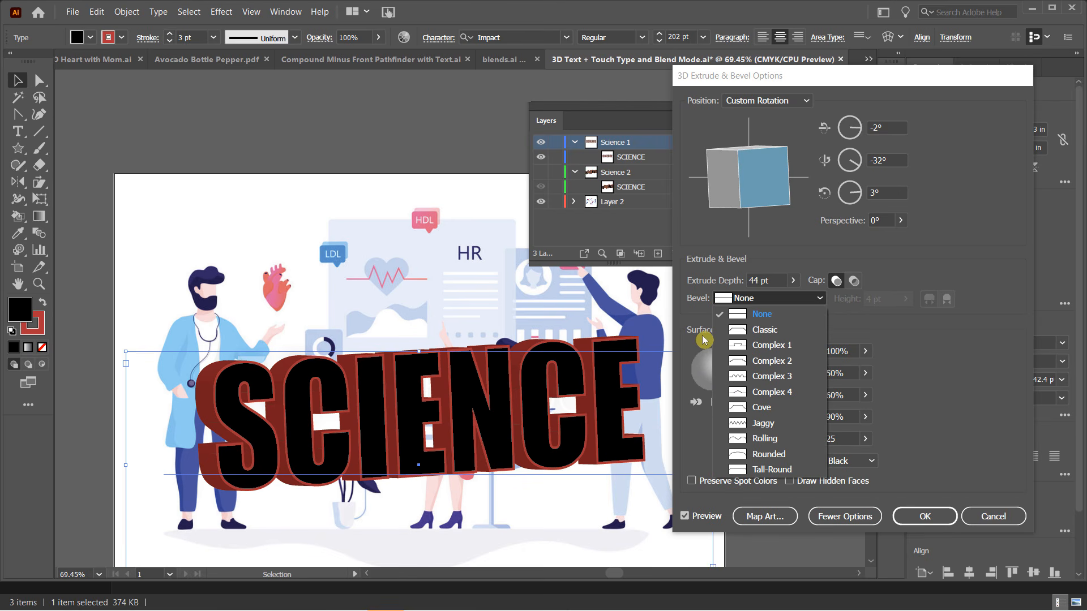
pyautogui.click(762, 379)
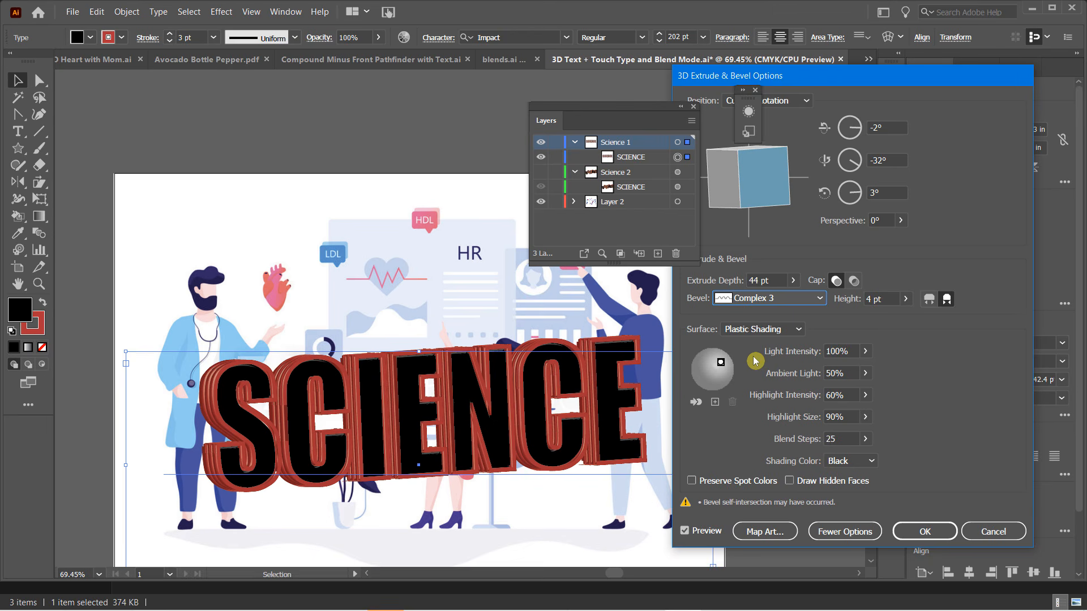
pyautogui.click(815, 302)
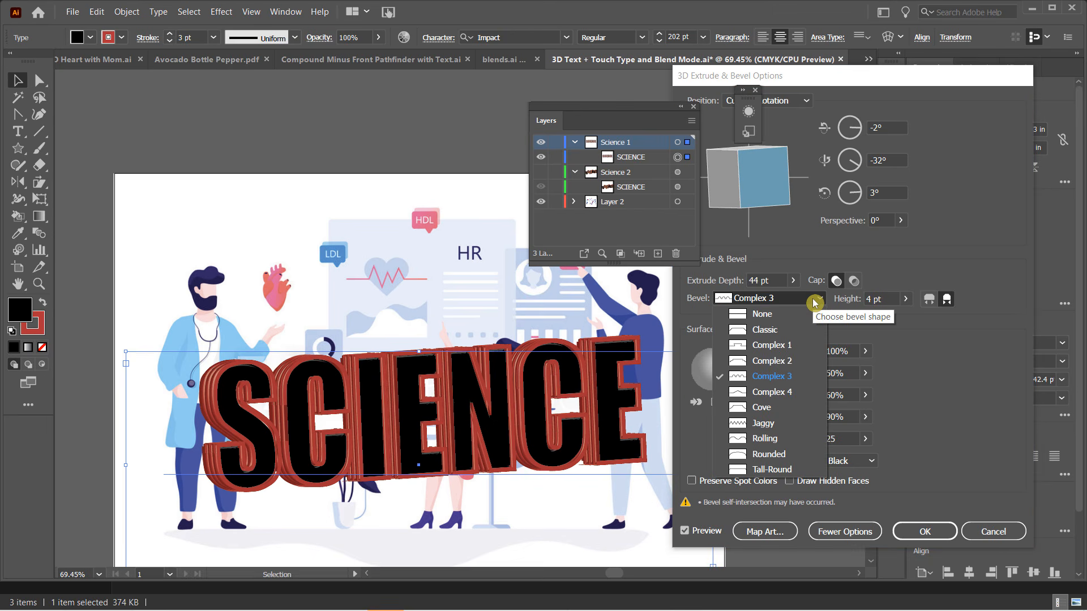
pyautogui.click(796, 452)
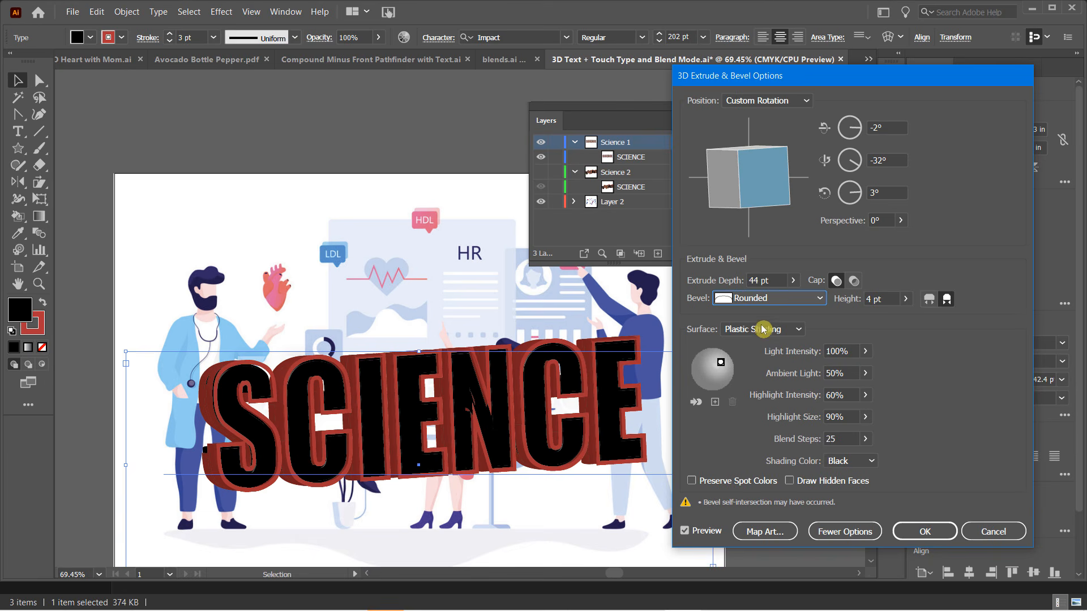
pyautogui.click(774, 298)
pyautogui.click(768, 318)
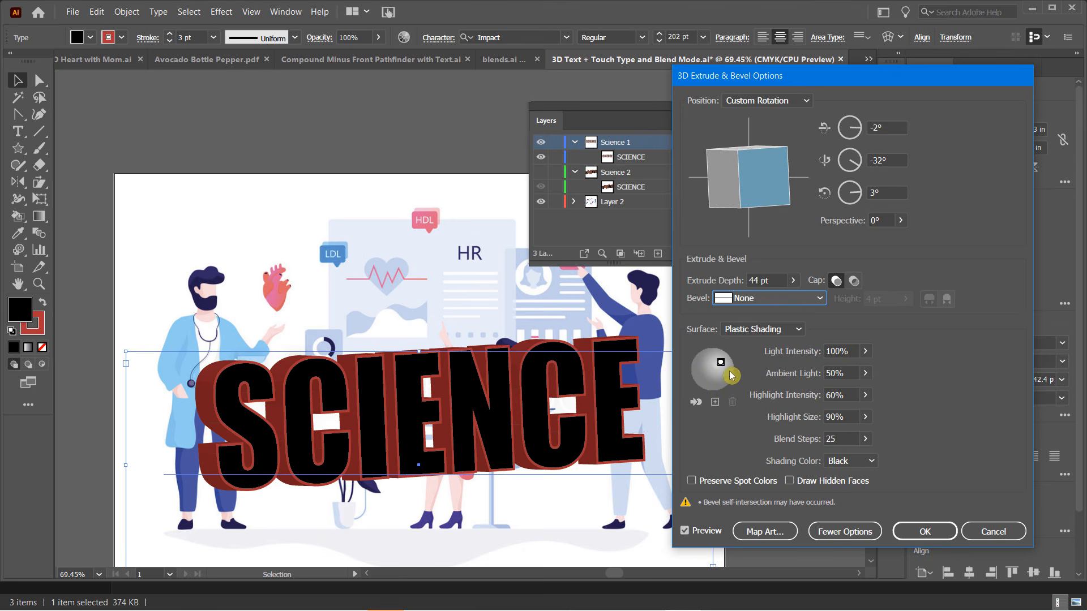
# Step: Nudge the surface light slightly and set light intensity to 49%, ambient light to 46% and highlight intensity to 59%
pyautogui.moveTo(720, 362)
pyautogui.mouseDown()
pyautogui.moveTo(711, 365)
pyautogui.moveTo(721, 362)
pyautogui.mouseUp()
pyautogui.scroll(-4, 836, 351)
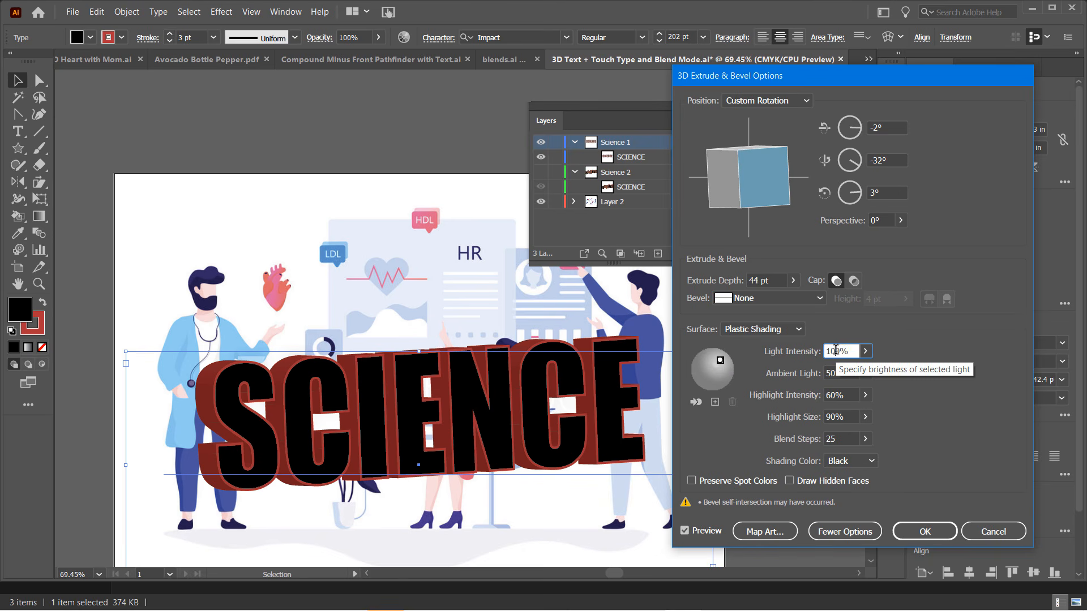
pyautogui.scroll(-20, 835, 351)
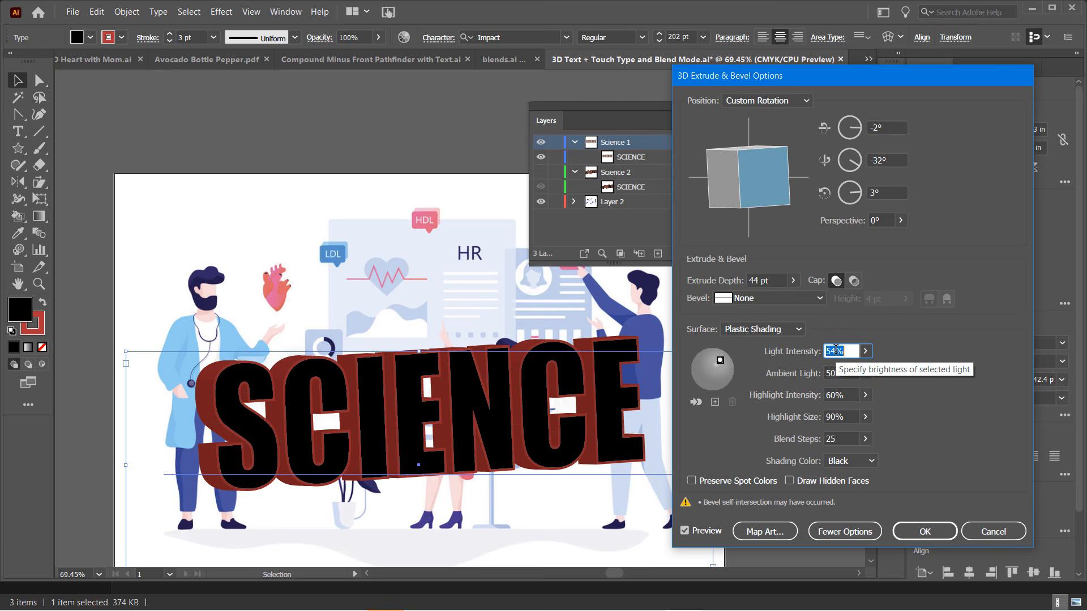
pyautogui.scroll(-5, 835, 350)
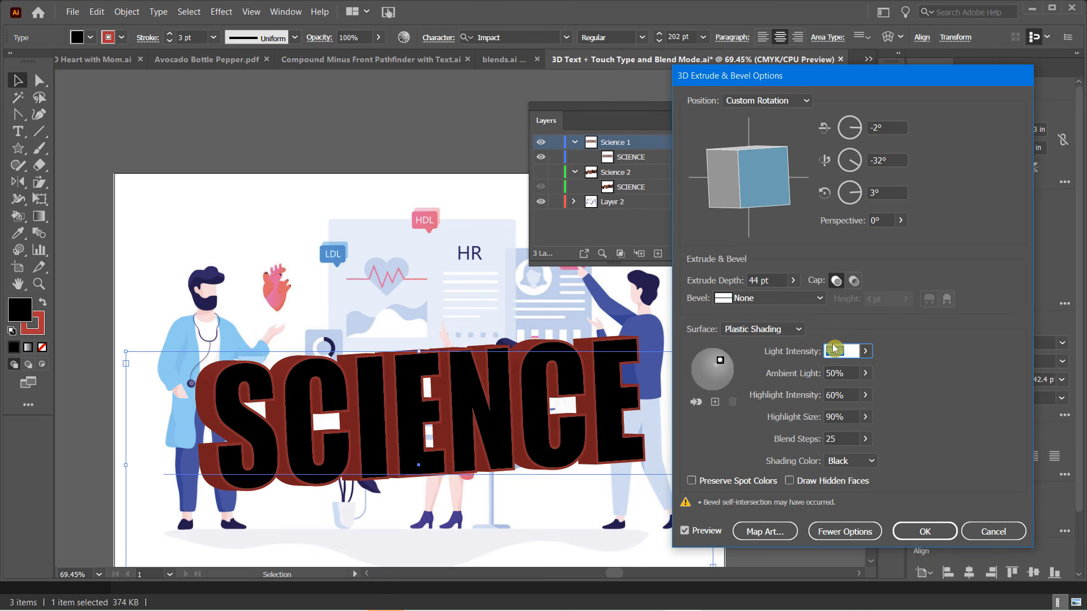
pyautogui.scroll(-5, 842, 372)
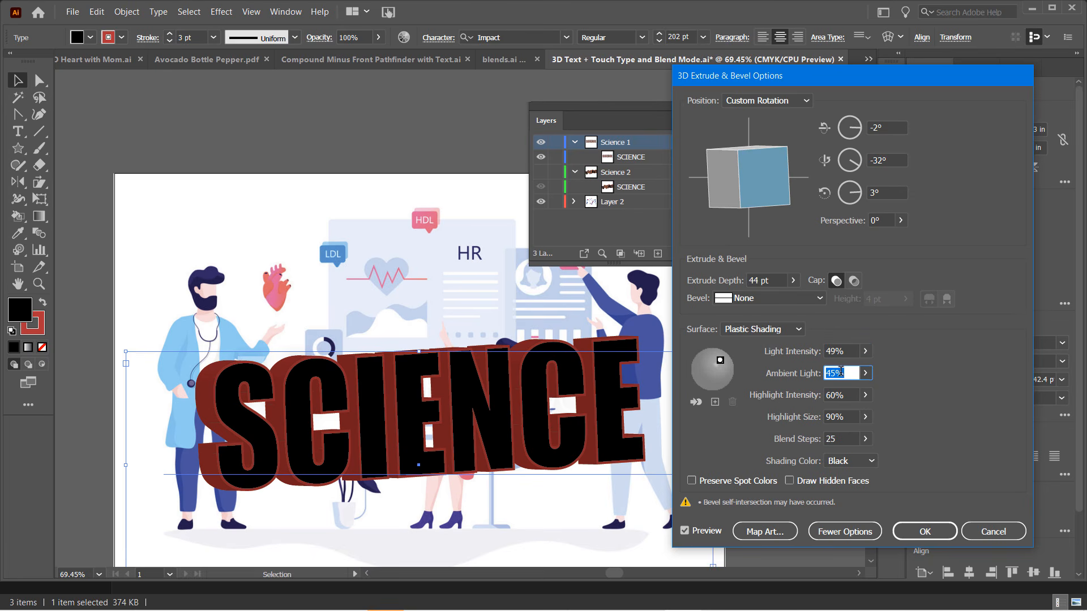
pyautogui.scroll(-2, 842, 371)
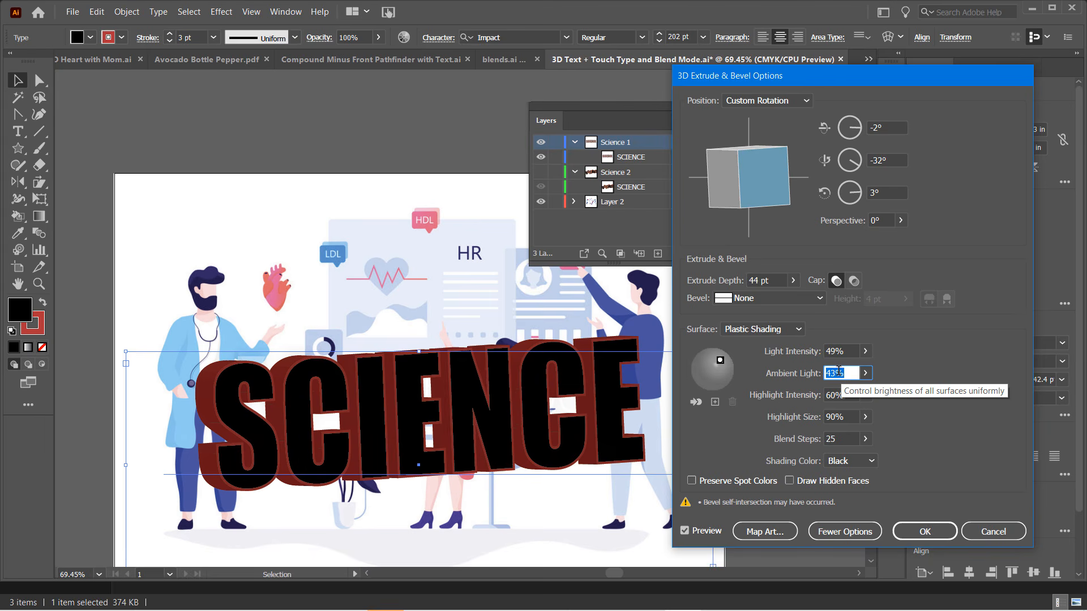
pyautogui.scroll(2, 837, 372)
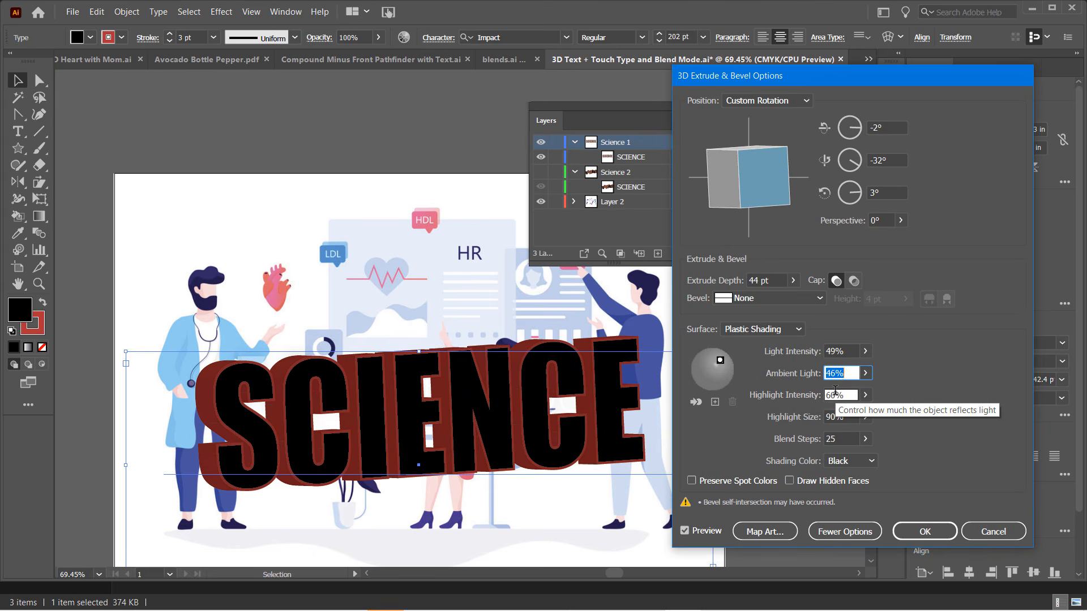
pyautogui.scroll(4, 835, 392)
pyautogui.scroll(6, 835, 391)
pyautogui.scroll(-8, 835, 391)
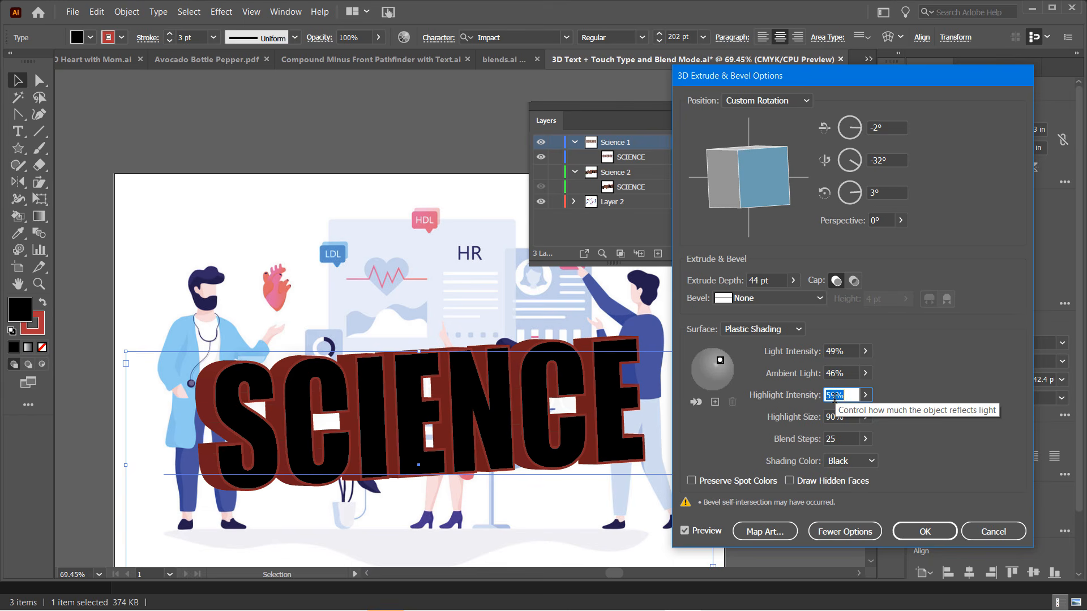
# Step: Try higher and lower Blend Steps values for the surface shading and restore 25
pyautogui.click(829, 439)
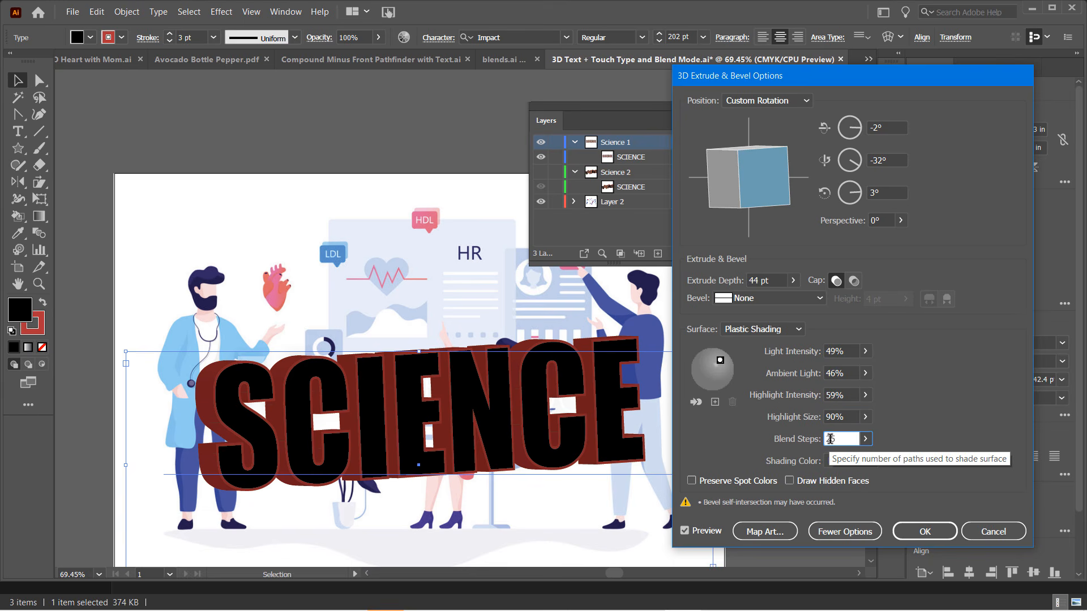
pyautogui.scroll(12, 830, 439)
pyautogui.scroll(-5, 830, 438)
pyautogui.scroll(-14, 830, 439)
pyautogui.scroll(17, 828, 439)
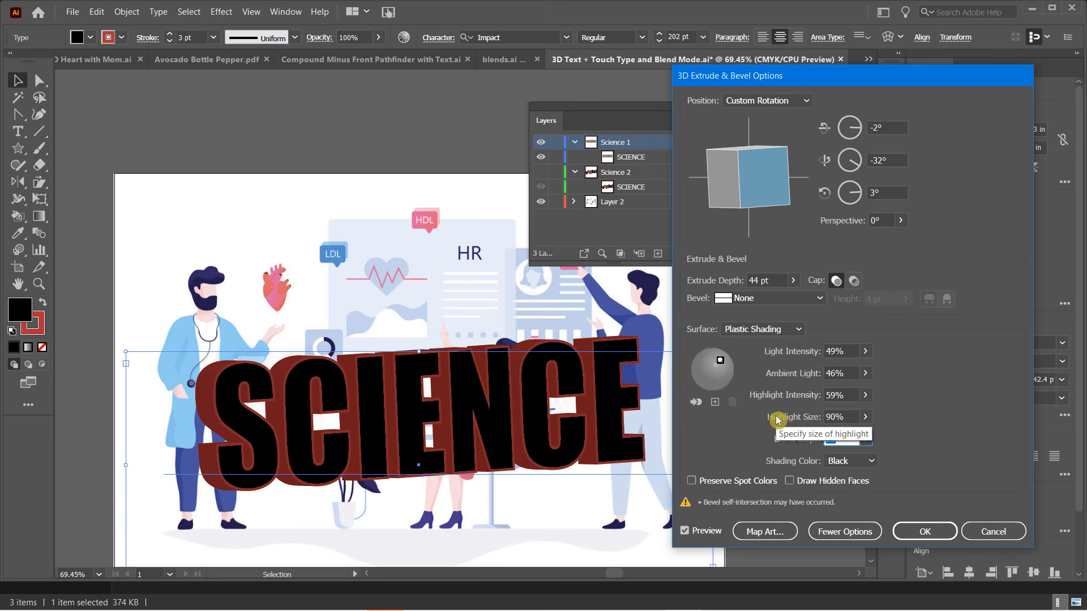
# Step: Apply the 3D Extrude & Bevel settings to the SCIENCE text and check whether its characters can still be edited
pyautogui.moveTo(871, 74); pyautogui.dragTo(848, 34)
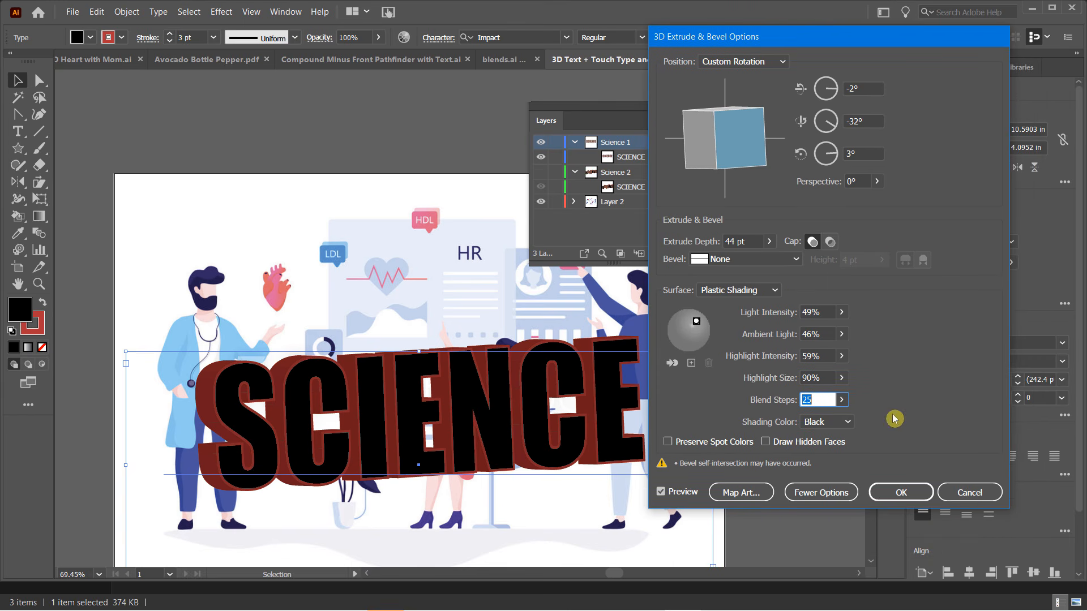
pyautogui.click(730, 495)
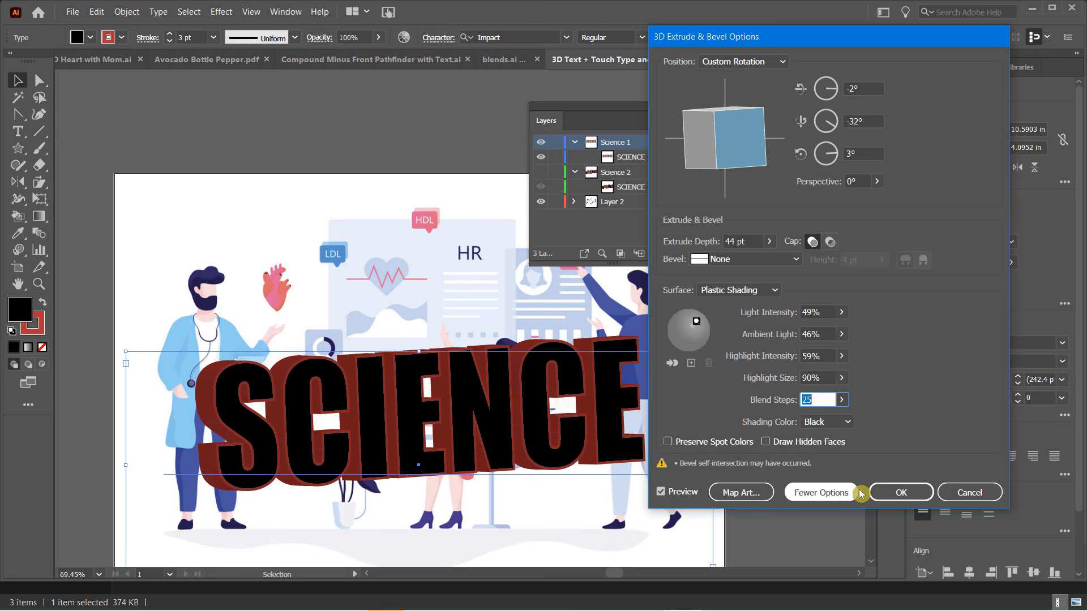
pyautogui.click(896, 494)
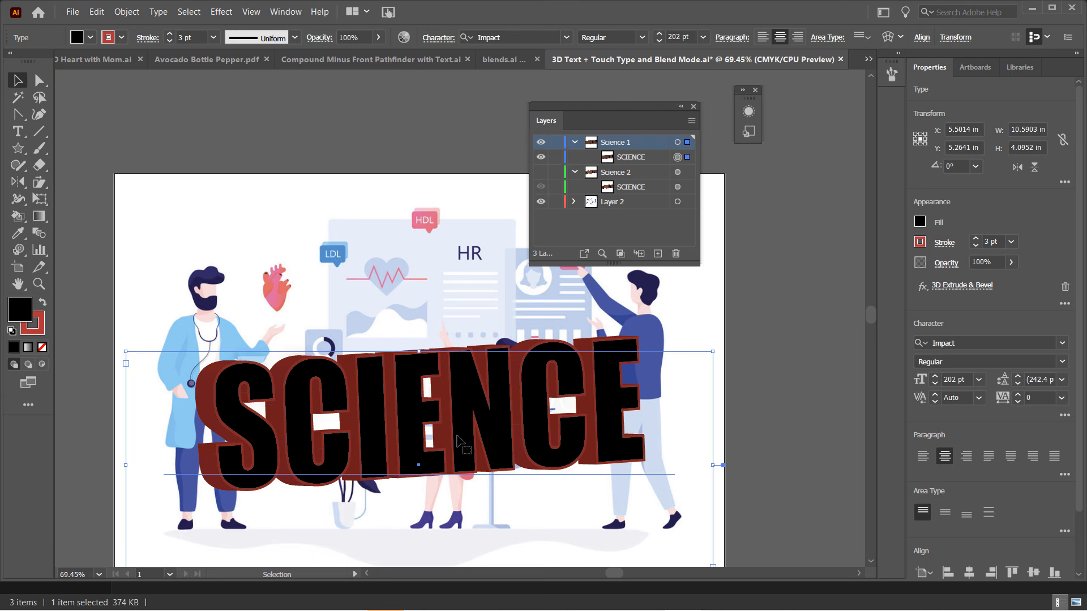
pyautogui.doubleClick(327, 430)
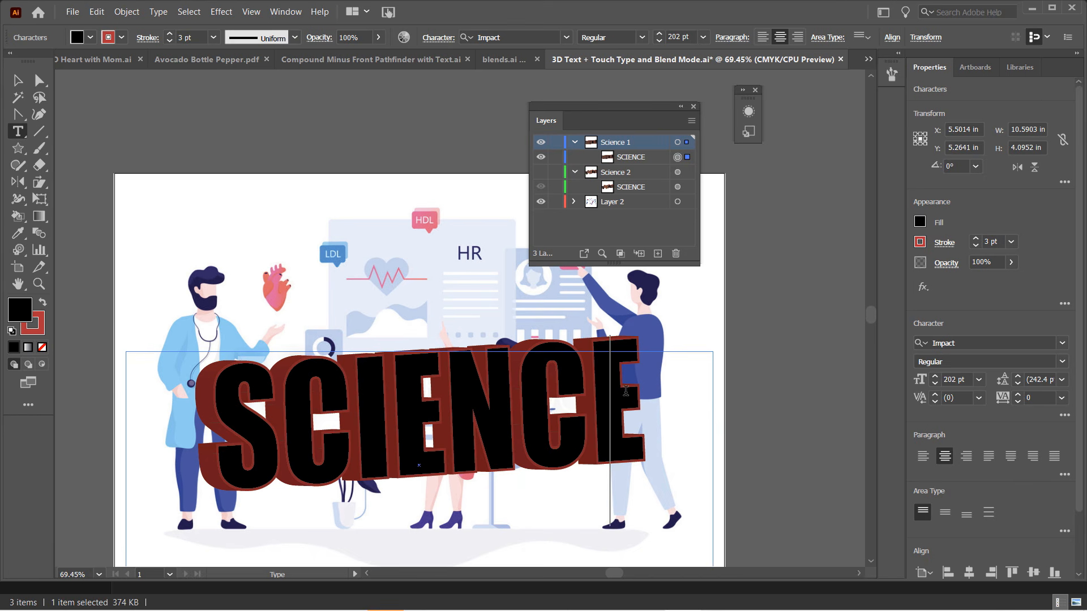
pyautogui.click(18, 80)
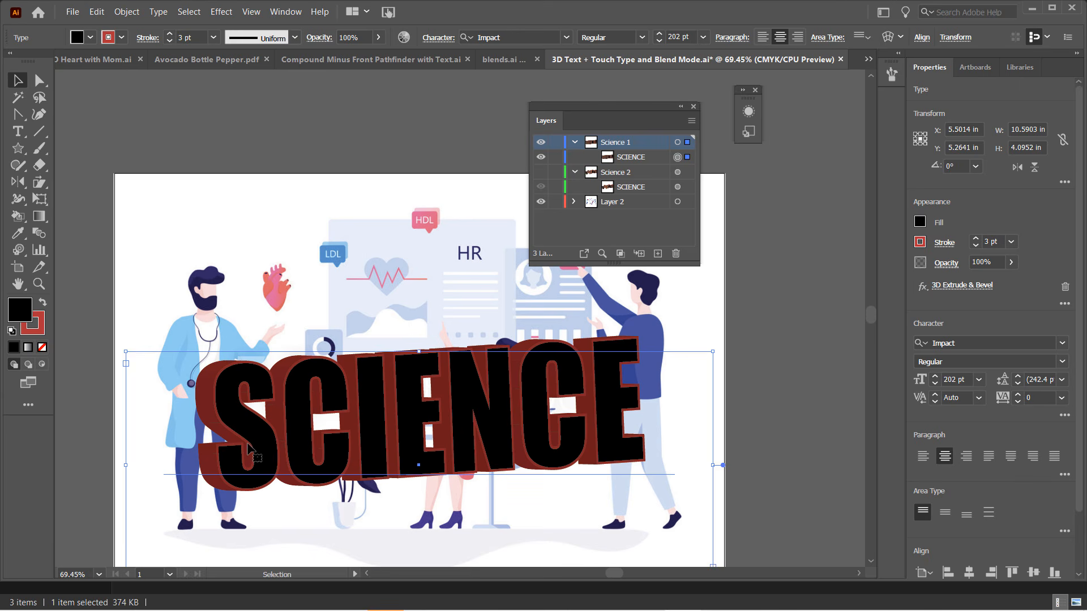
# Step: Using the Touch Type tool, raise the letter S slightly and lower the letter I below the other characters of the SCIENCE text
pyautogui.click(21, 137)
pyautogui.moveTo(15, 134); pyautogui.dragTo(79, 233)
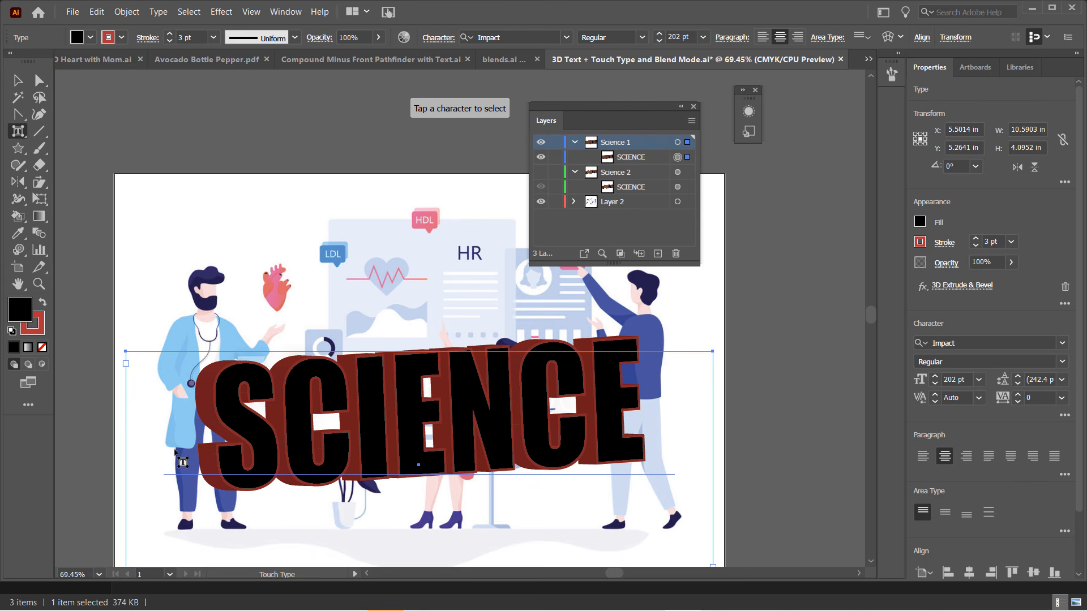
pyautogui.click(228, 416)
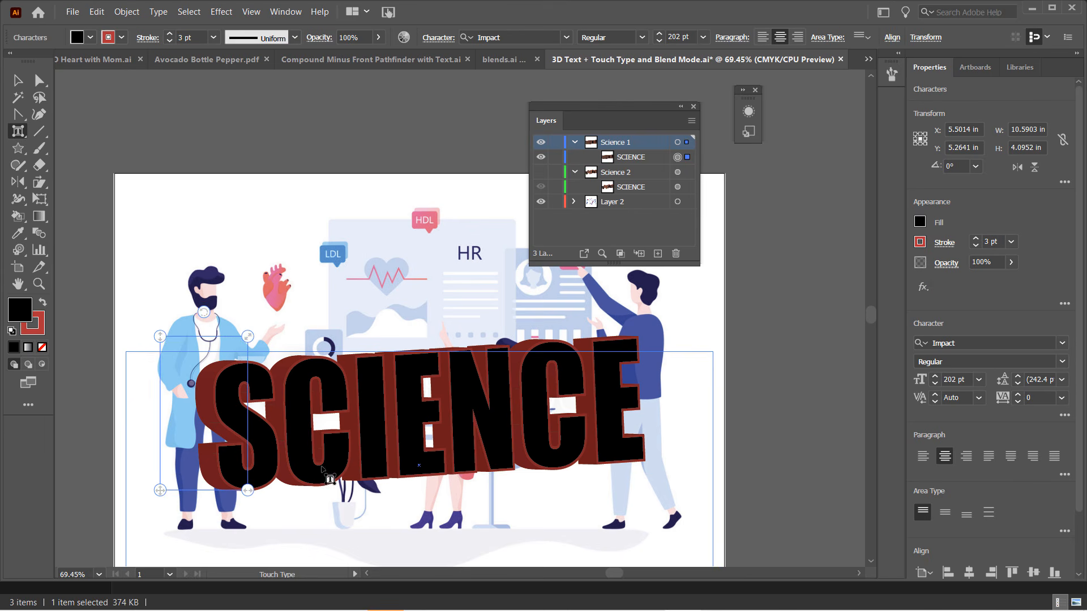
pyautogui.moveTo(225, 392); pyautogui.dragTo(223, 380)
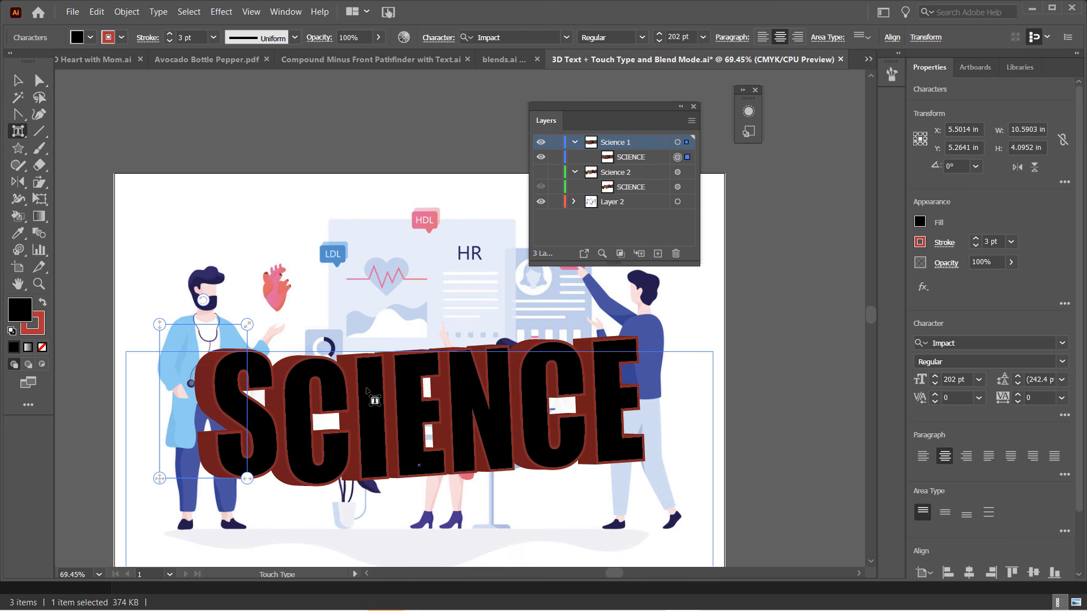
pyautogui.moveTo(368, 399); pyautogui.dragTo(371, 423)
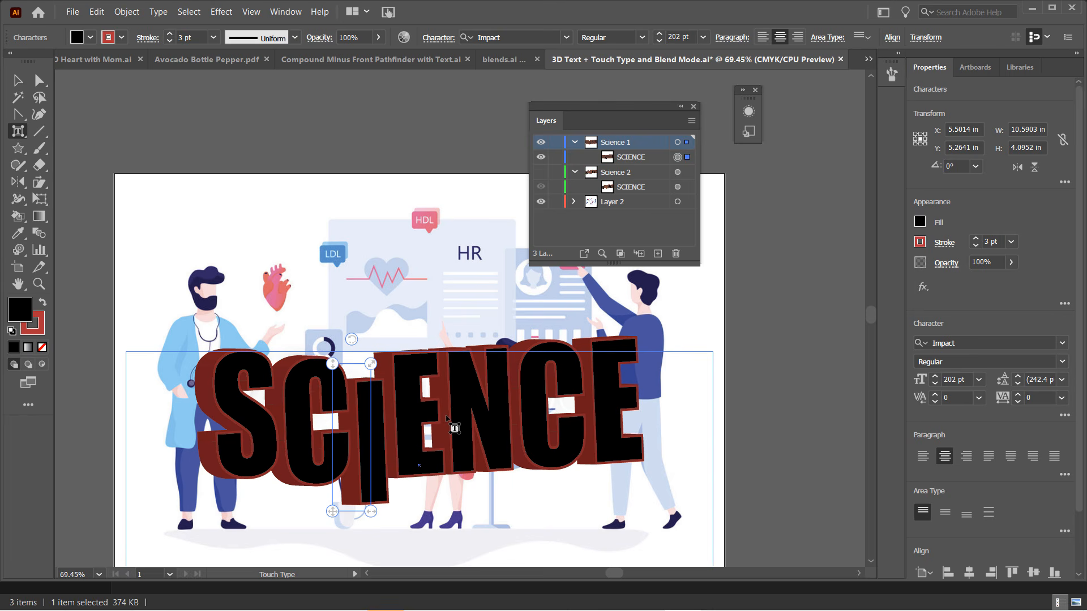
# Step: Rotate the first letter C and the letter N slightly counterclockwise as individual characters of the SCIENCE text
pyautogui.click(302, 375)
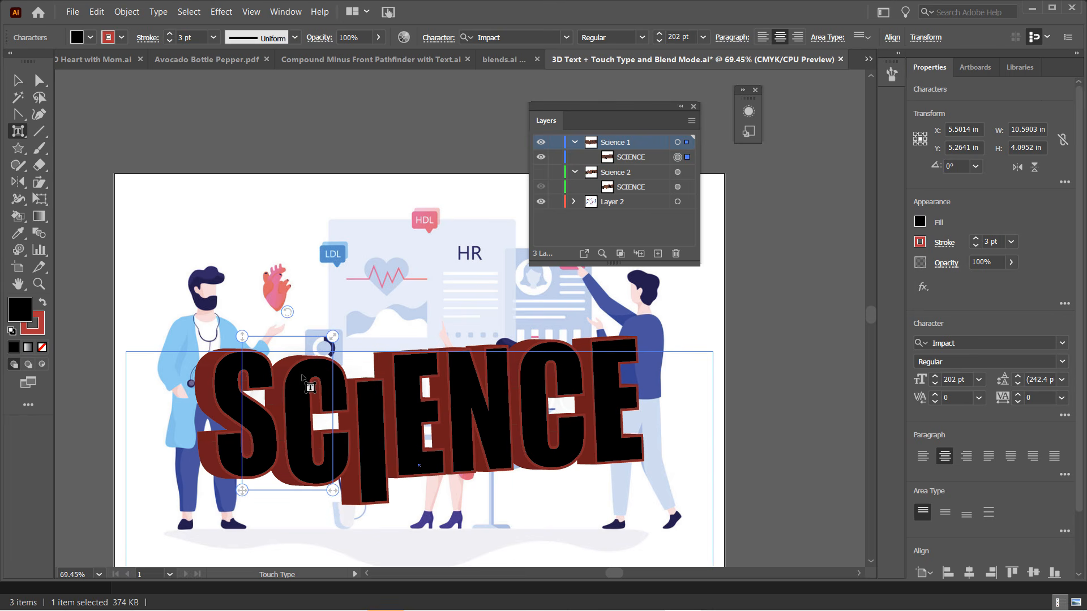
pyautogui.moveTo(287, 311); pyautogui.dragTo(277, 313)
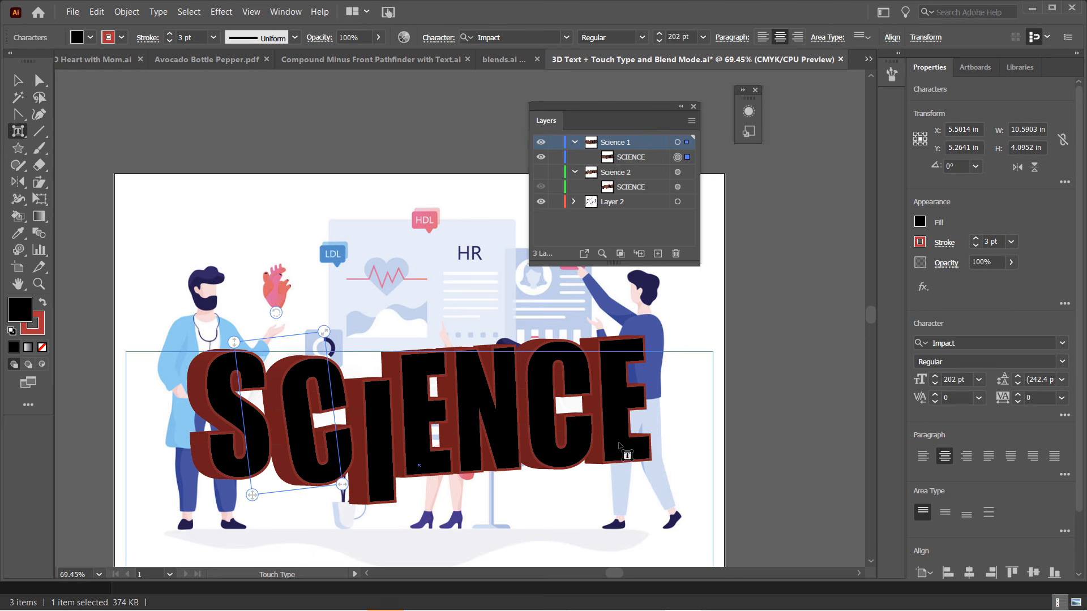
pyautogui.click(510, 408)
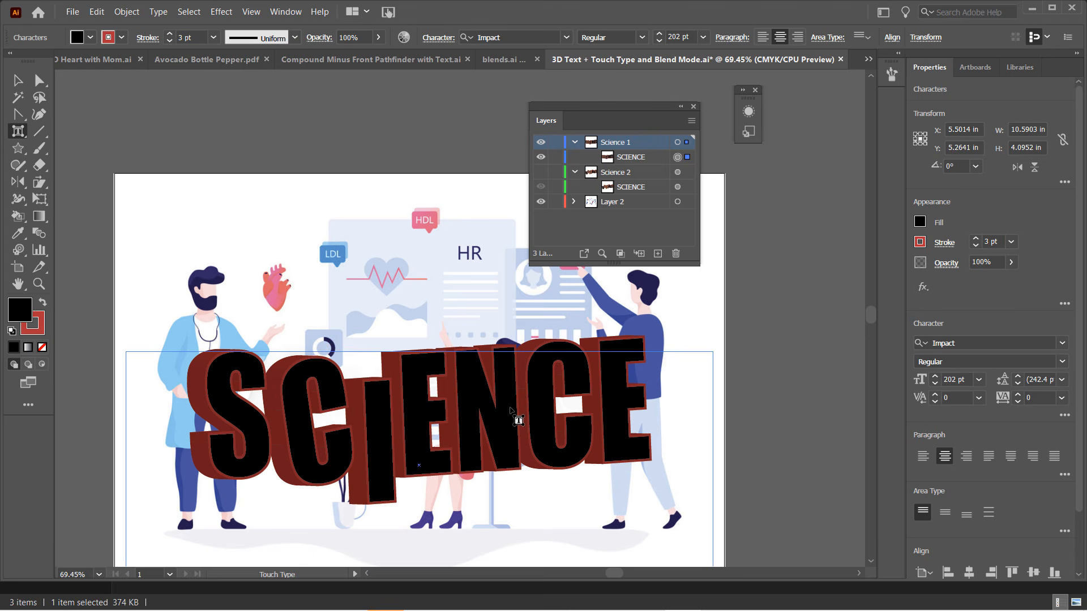
pyautogui.click(510, 408)
pyautogui.moveTo(491, 318); pyautogui.dragTo(481, 315)
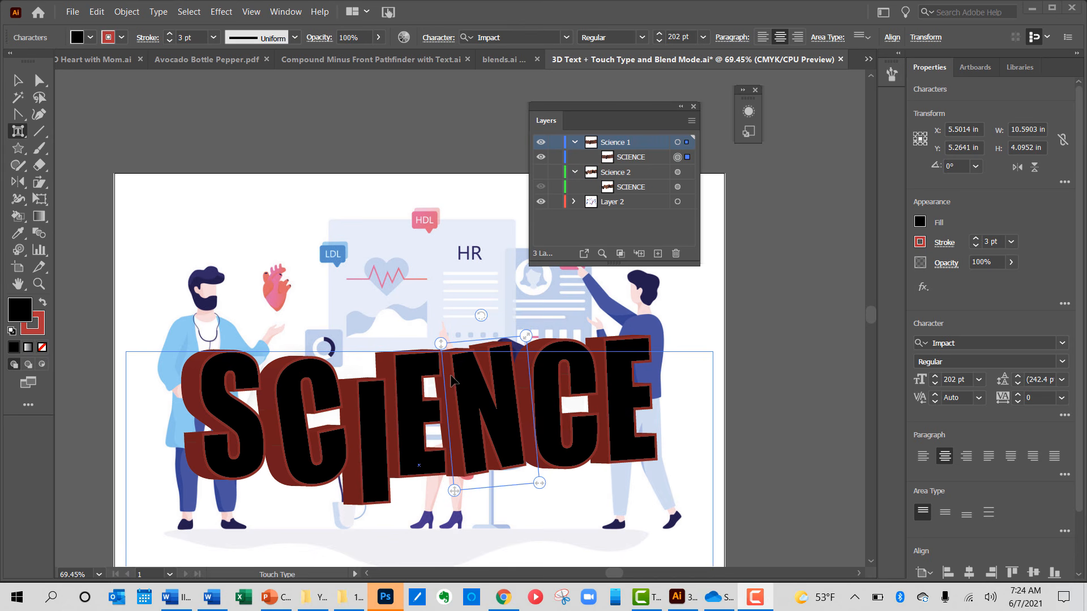
# Step: Fill the letter N with green and the first letter C with yellow
pyautogui.click(91, 38)
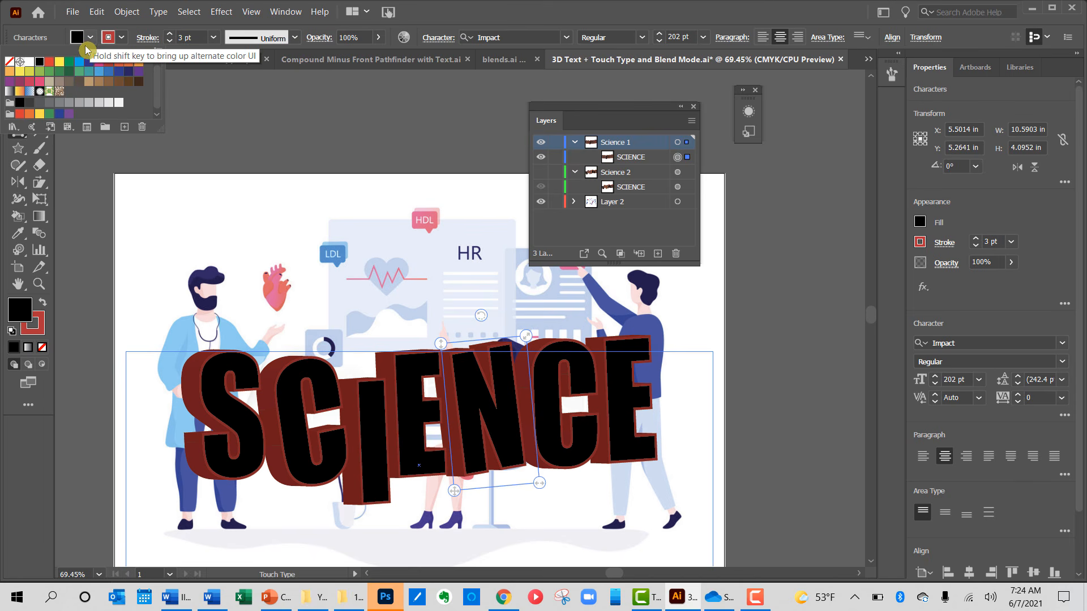
pyautogui.click(70, 67)
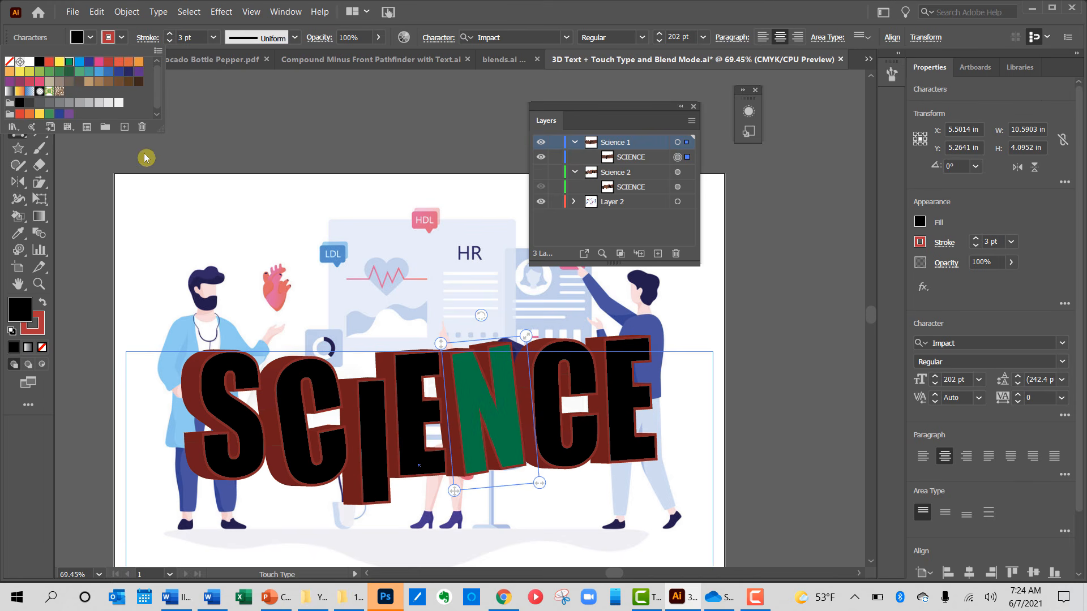
pyautogui.click(298, 379)
pyautogui.click(298, 379)
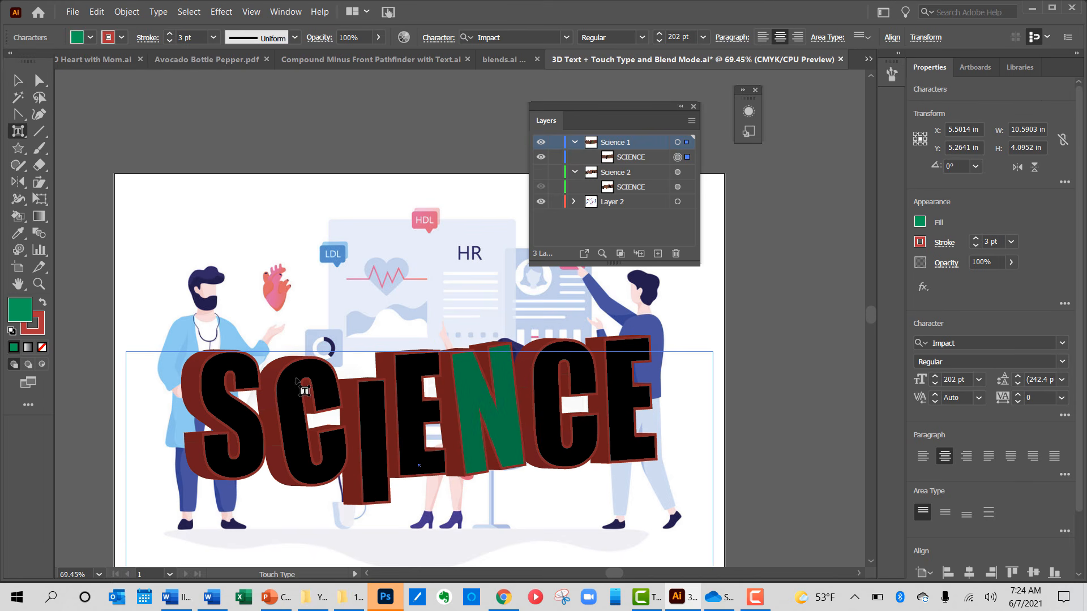
pyautogui.click(90, 38)
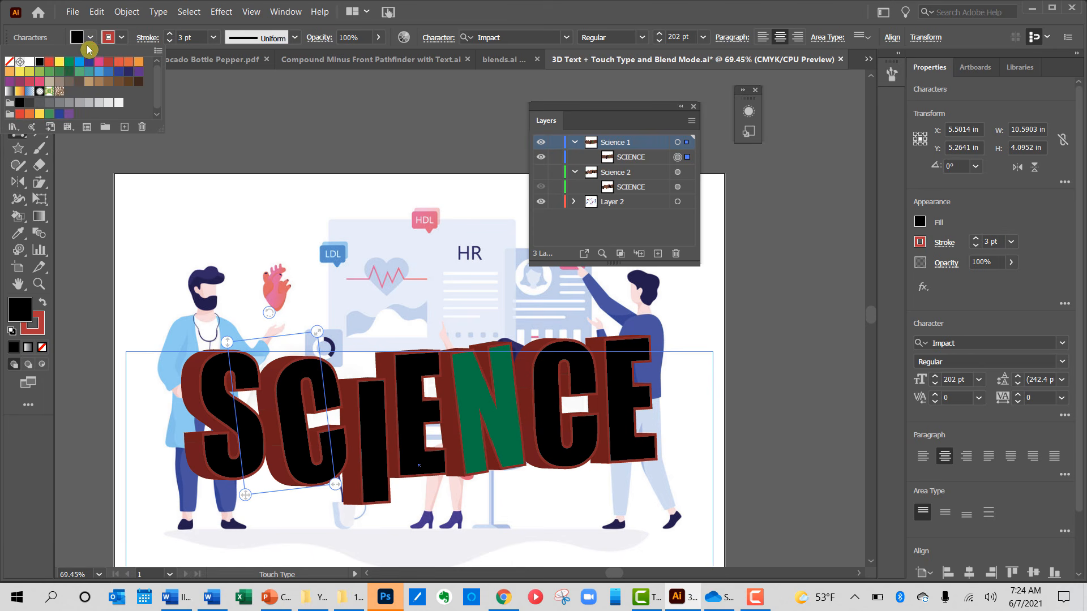
pyautogui.click(60, 66)
pyautogui.click(496, 10)
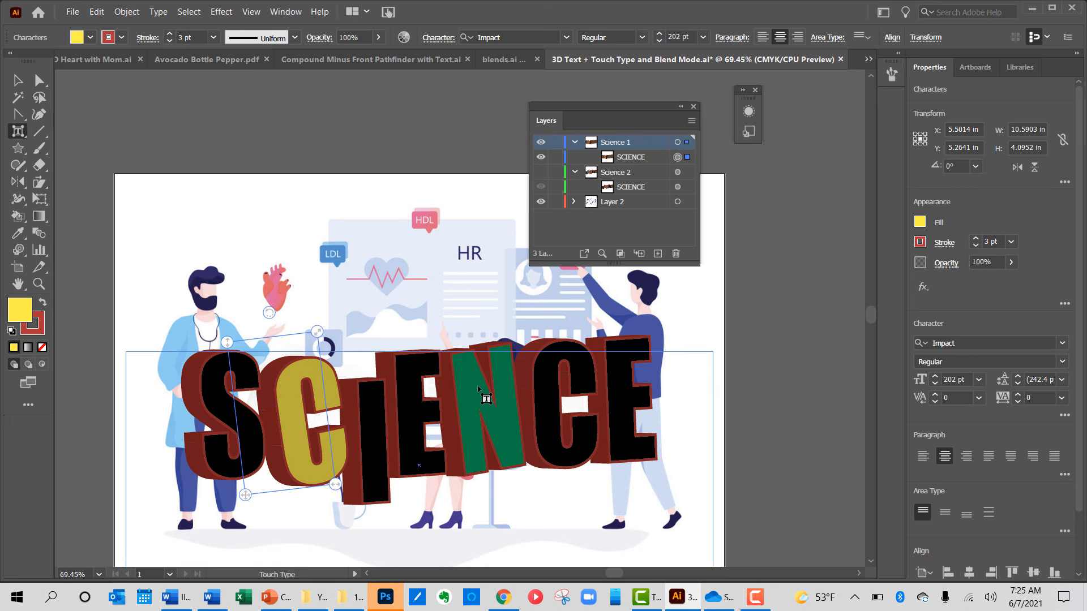
# Step: Fill the second letter C of the SCIENCE text with the blue swatch
pyautogui.click(619, 393)
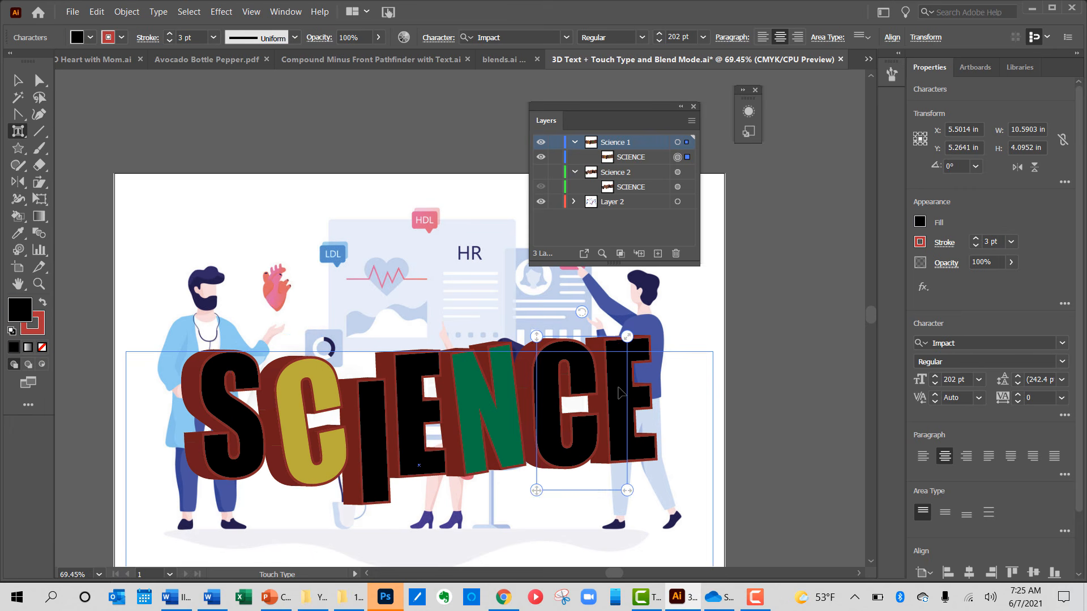
pyautogui.click(91, 37)
pyautogui.click(79, 61)
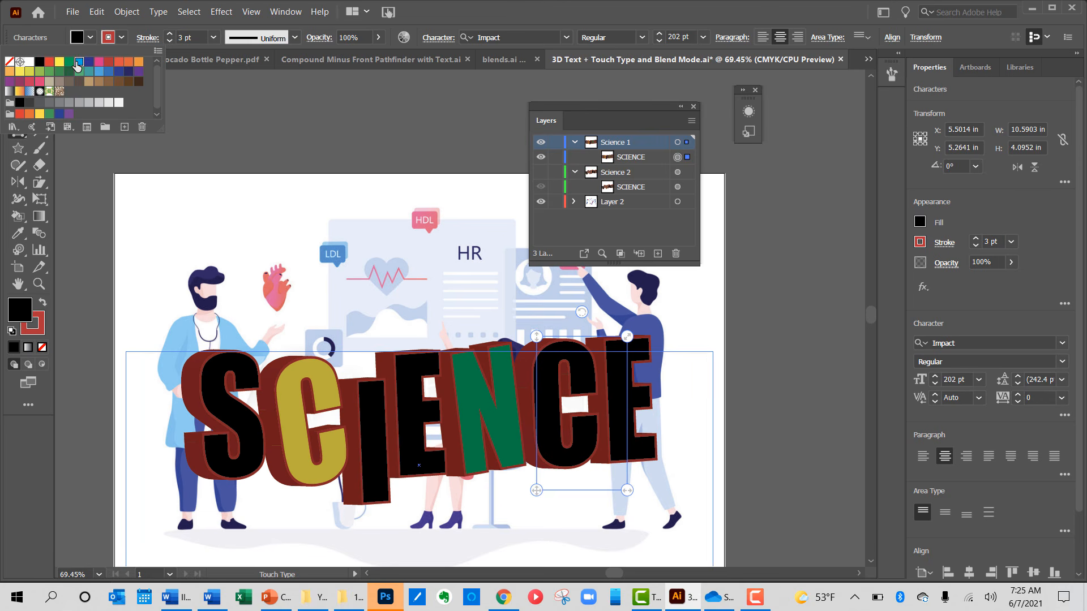
pyautogui.click(95, 186)
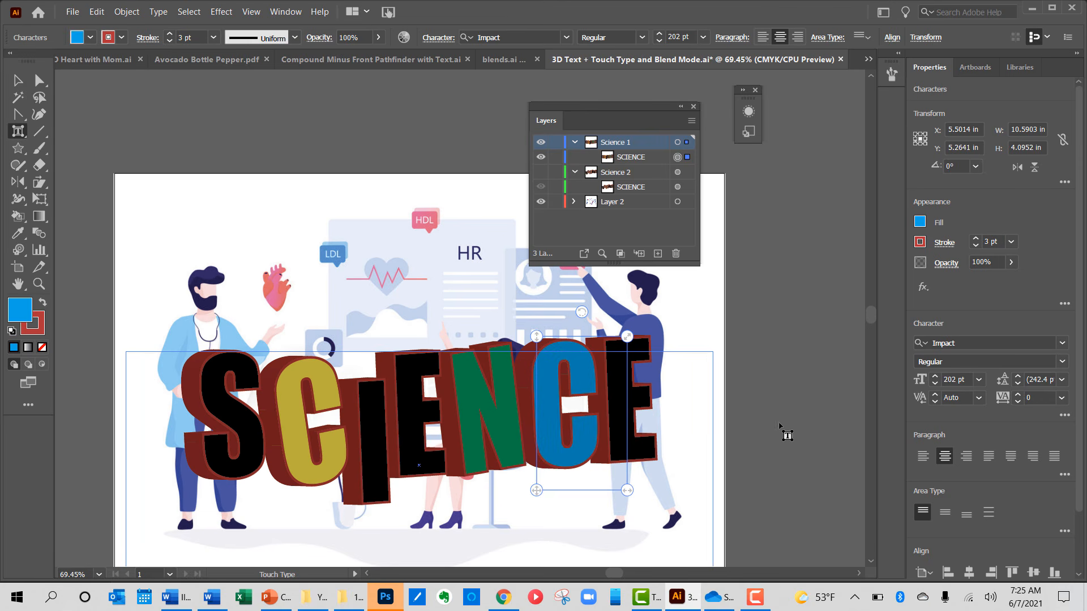
# Step: Try the Difference and Exclusion blending modes on the whole SCIENCE text and set its blending mode to Darken
pyautogui.click(18, 80)
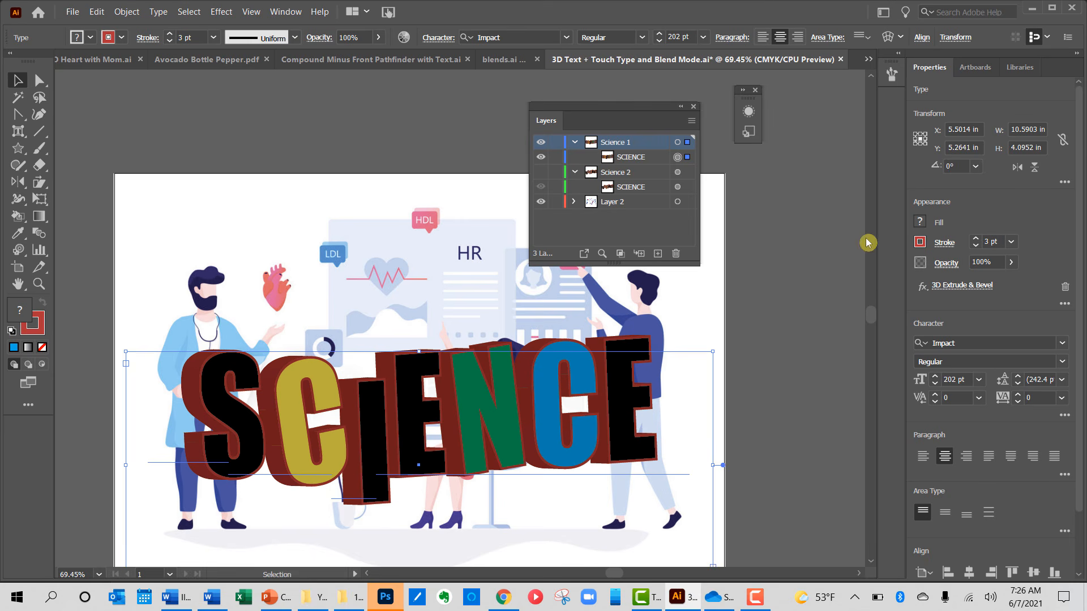
pyautogui.click(947, 264)
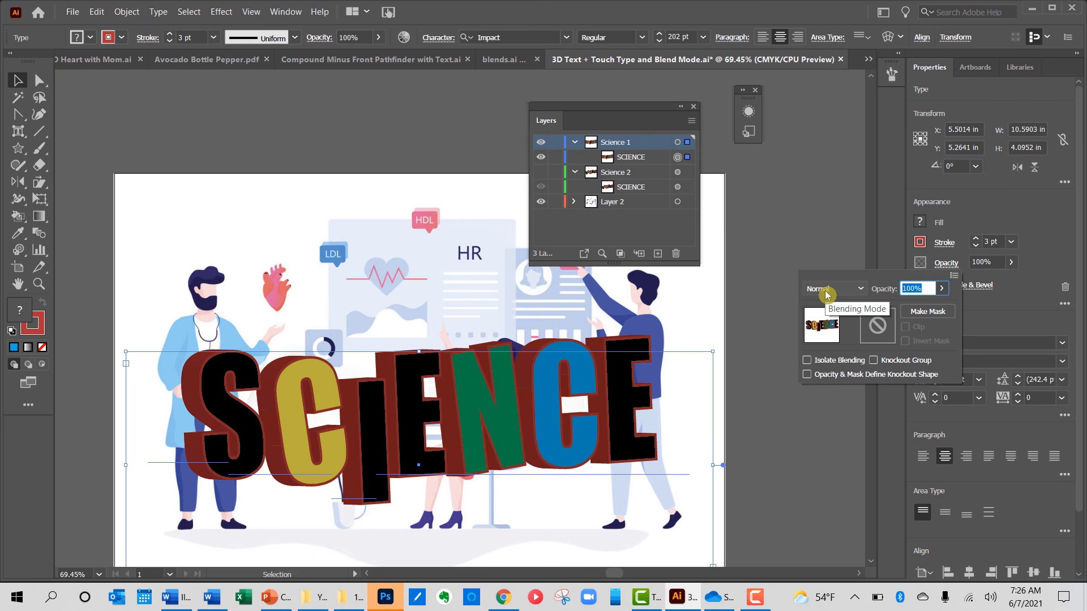
pyautogui.click(826, 294)
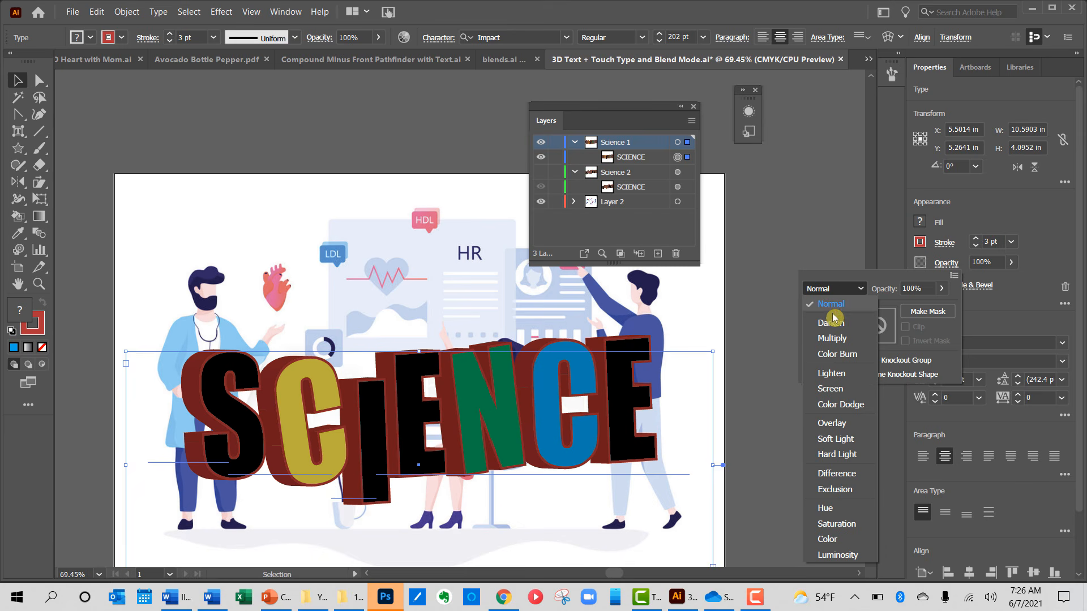
pyautogui.click(842, 474)
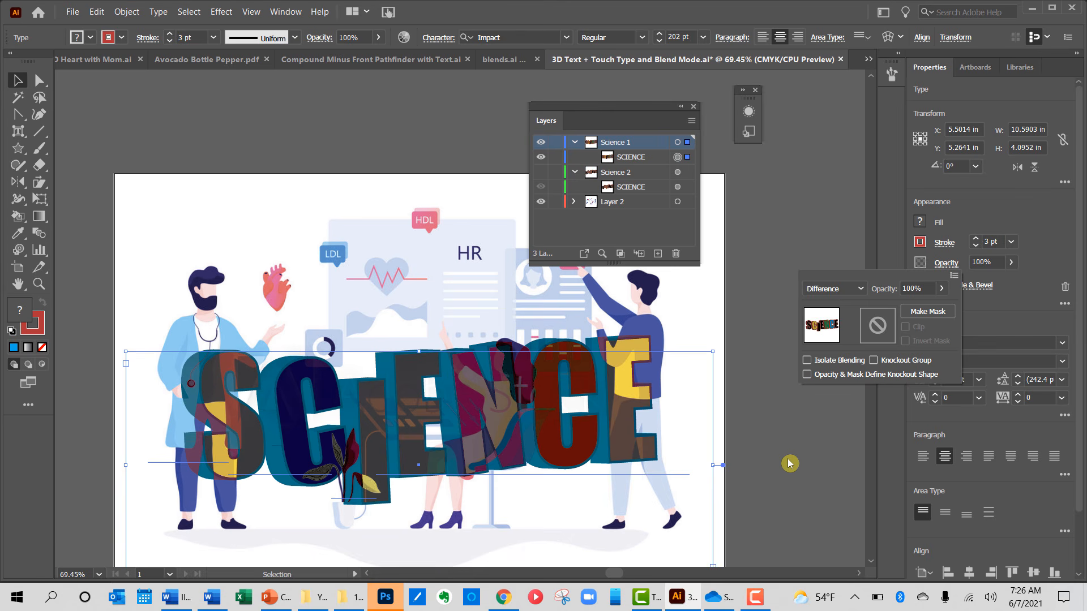
pyautogui.click(858, 289)
pyautogui.click(843, 496)
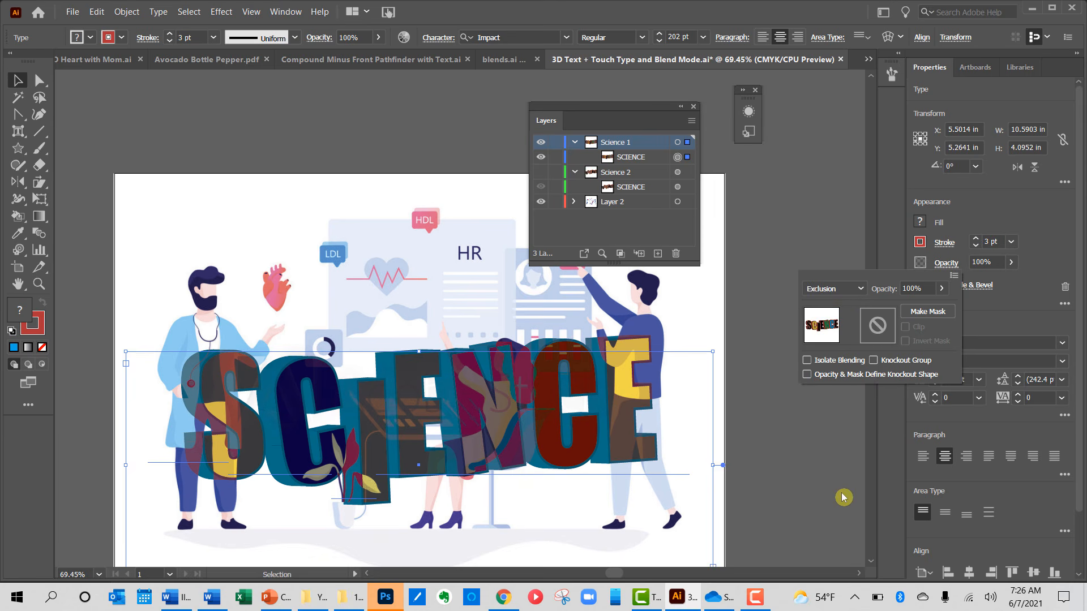
pyautogui.click(853, 292)
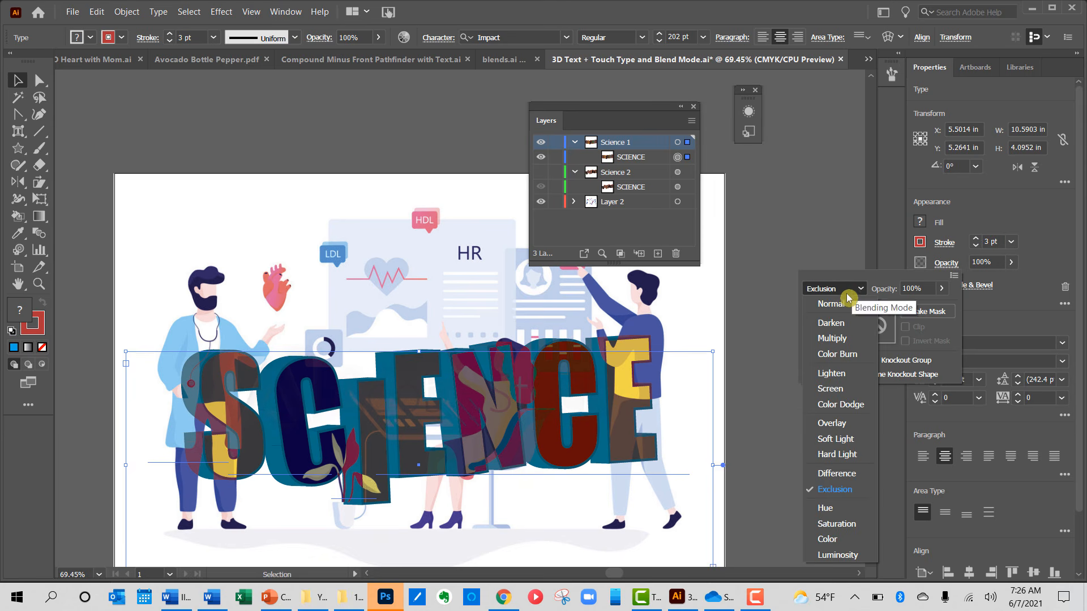
pyautogui.click(846, 327)
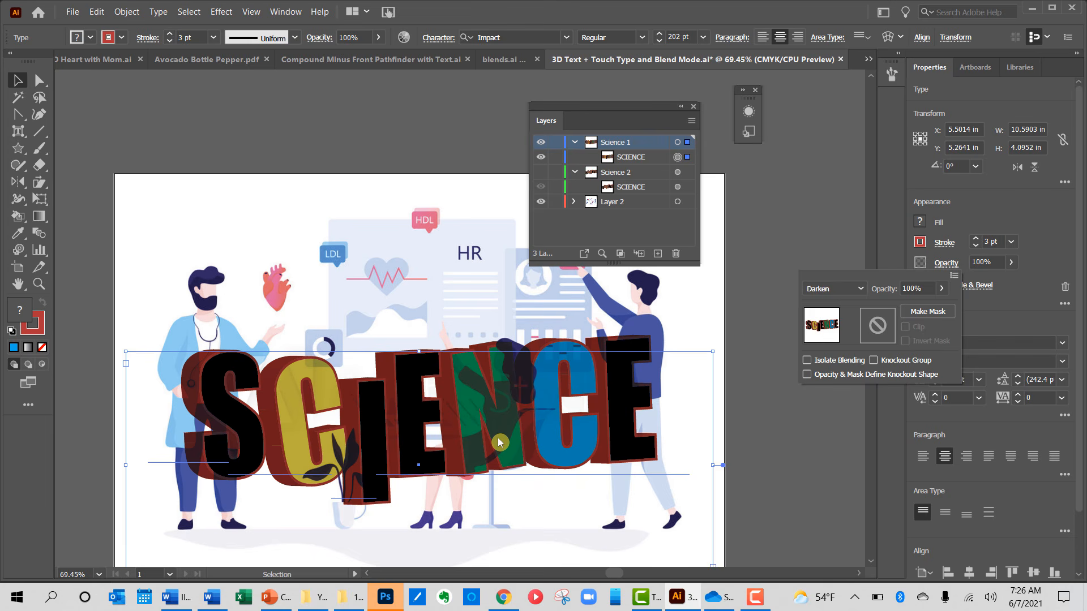
# Step: Select the letter S with the Touch Type tool and open its fill swatches
pyautogui.click(218, 401)
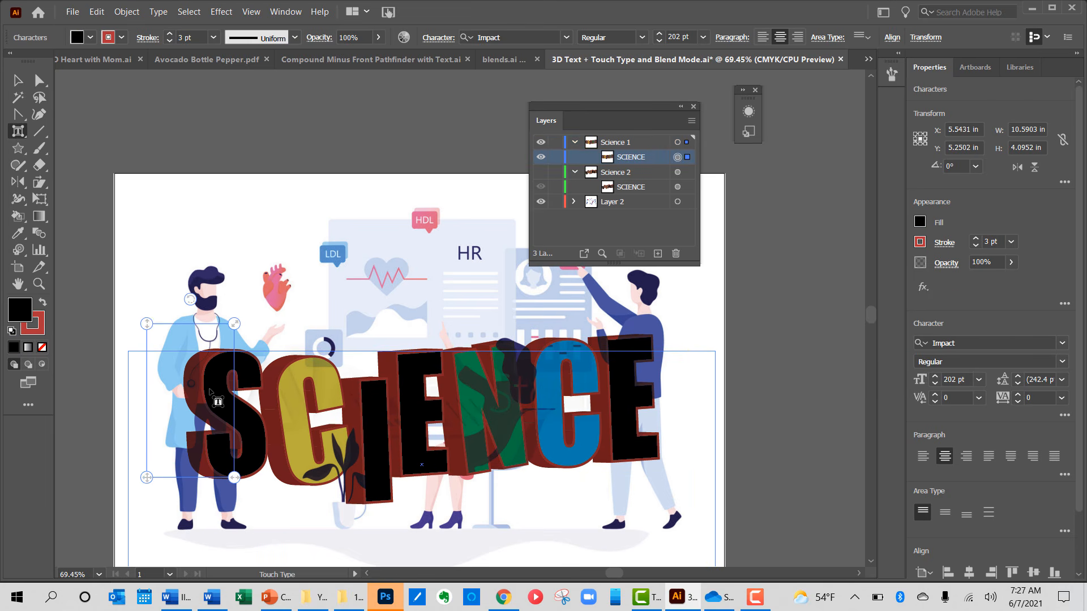
pyautogui.click(93, 38)
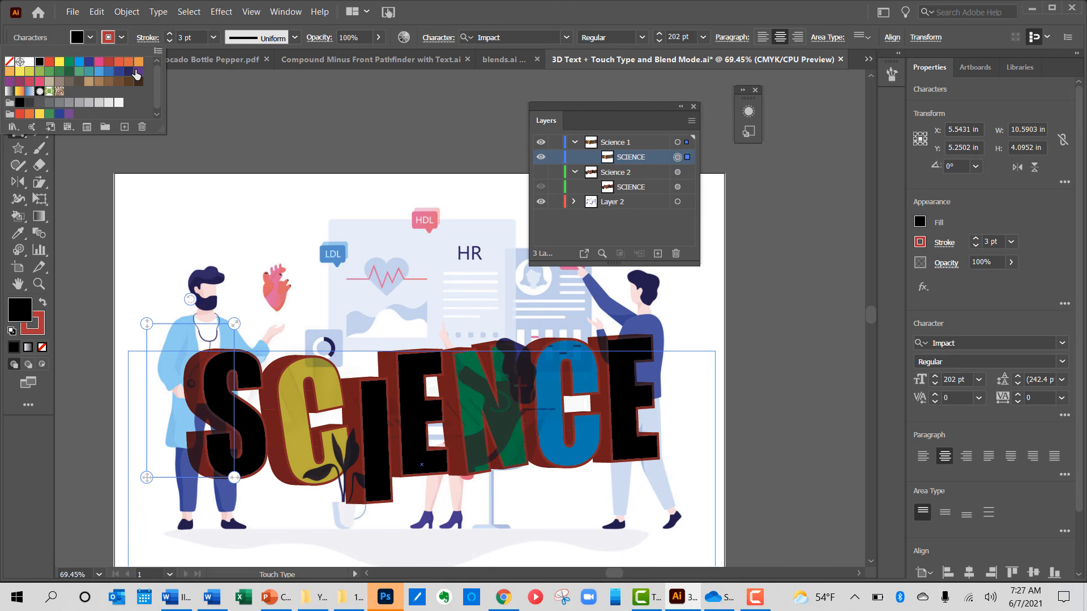
# Step: Fill the letter S of the SCIENCE text with orange and the letter I with yellow
pyautogui.click(138, 72)
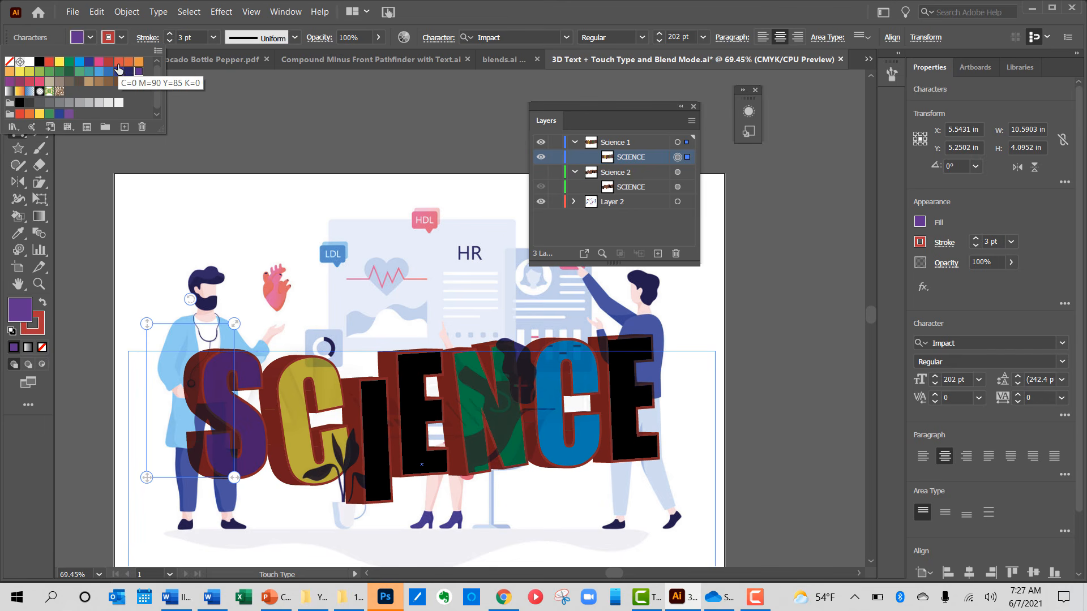
pyautogui.click(139, 61)
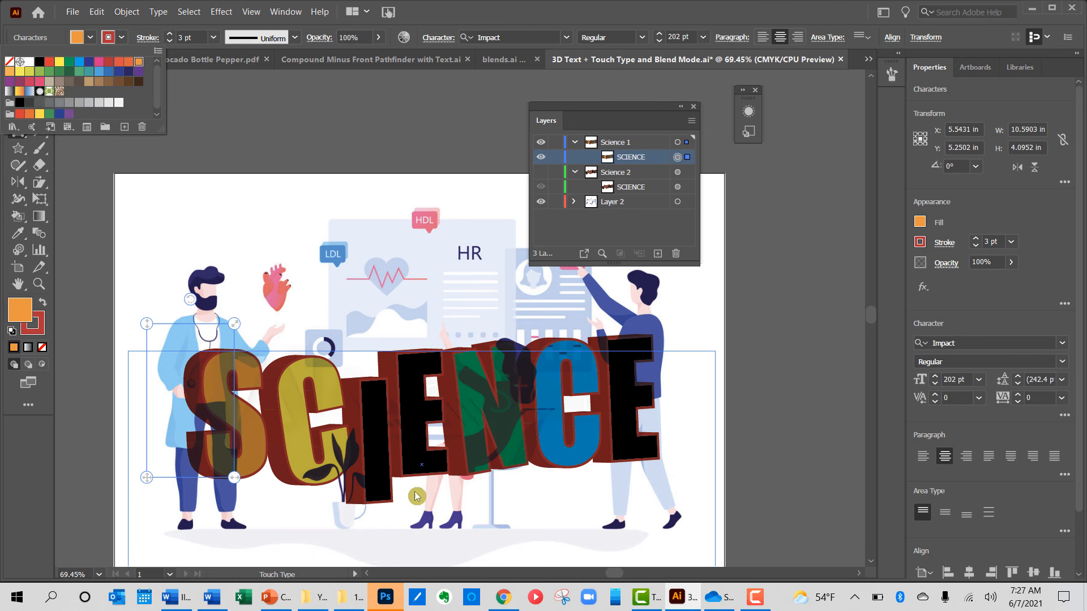
pyautogui.click(378, 417)
pyautogui.click(377, 417)
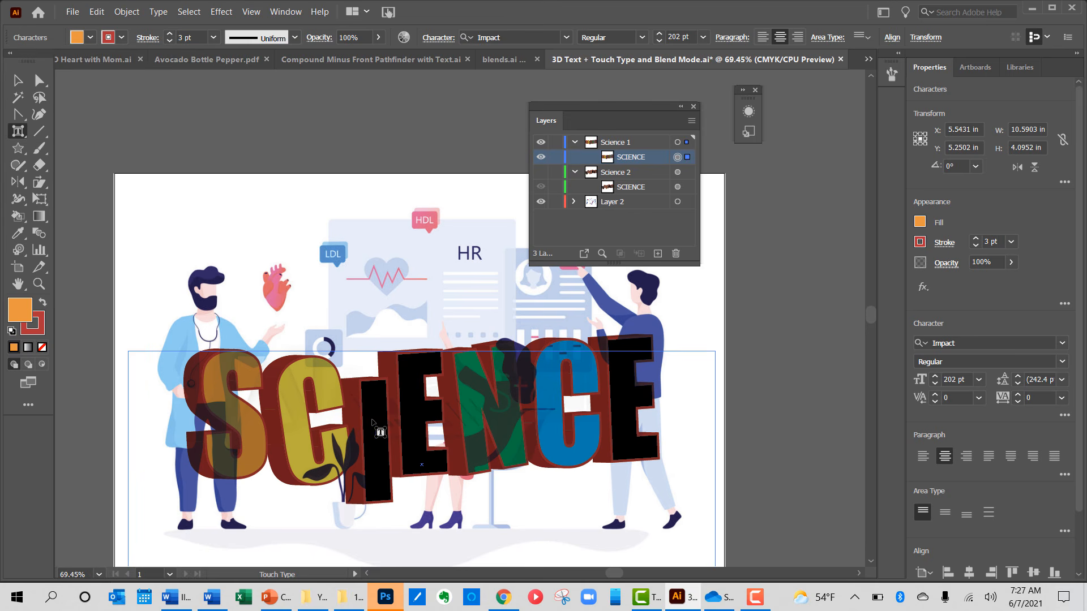
pyautogui.click(92, 39)
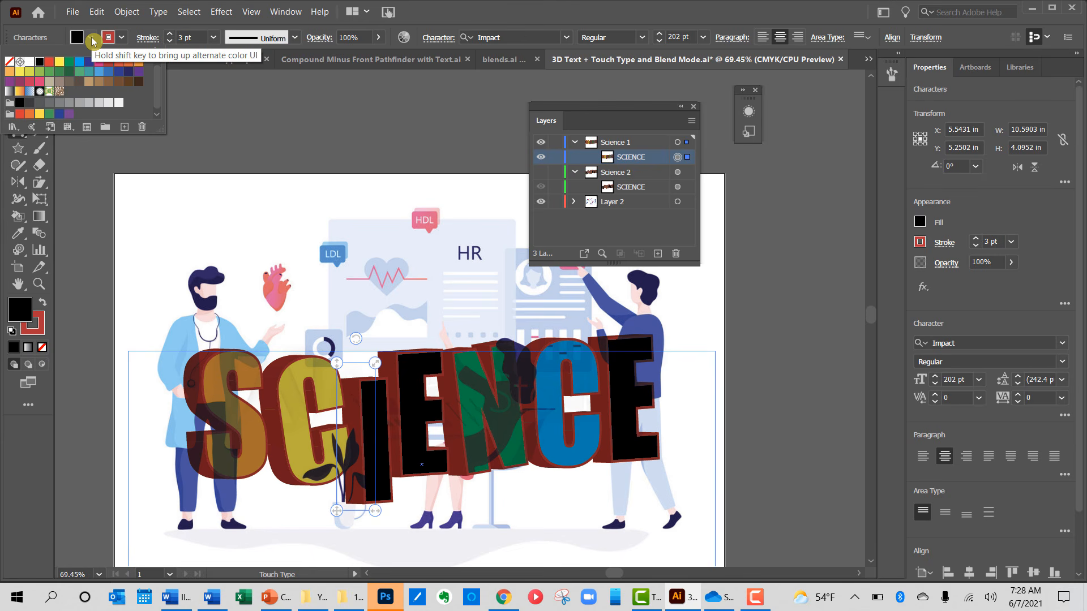
pyautogui.click(43, 111)
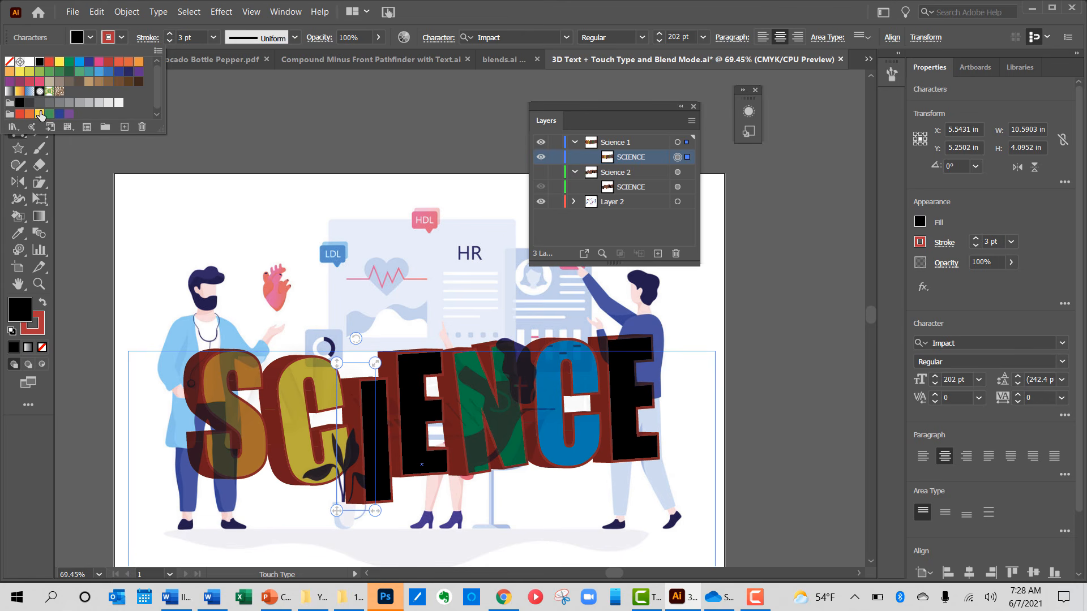
# Step: Fill the first letter E of the SCIENCE text with medium green and deselect the text
pyautogui.click(410, 411)
pyautogui.click(412, 409)
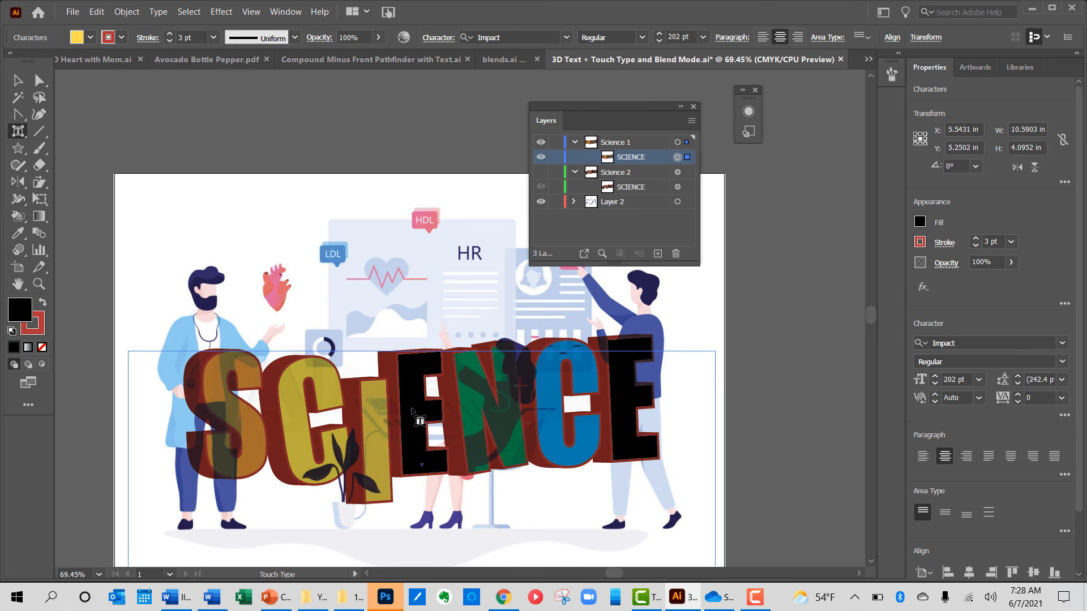
pyautogui.click(92, 38)
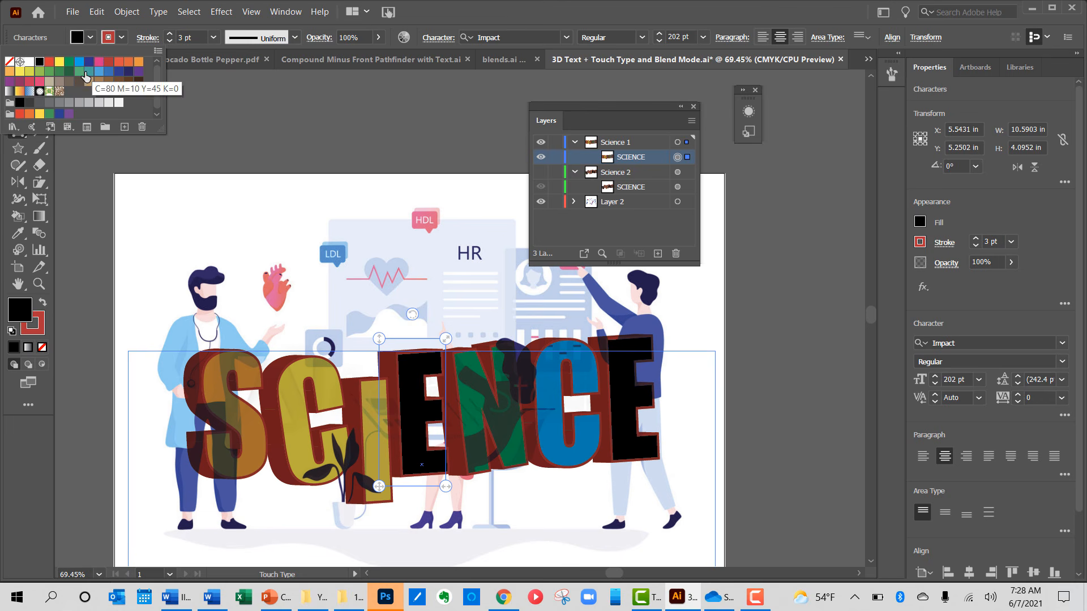
pyautogui.click(79, 71)
pyautogui.click(507, 9)
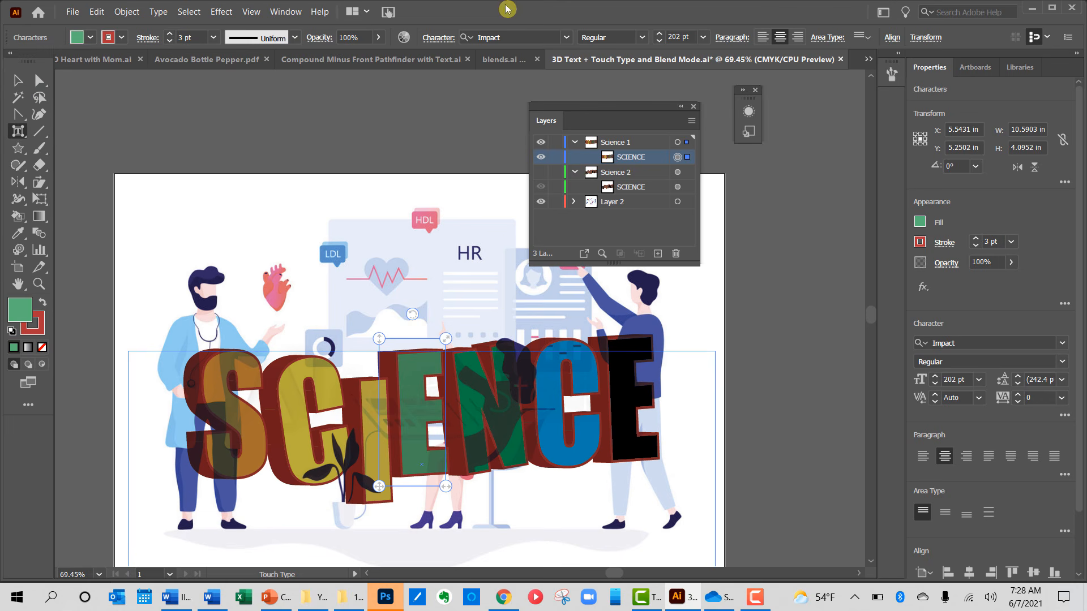
pyautogui.click(23, 84)
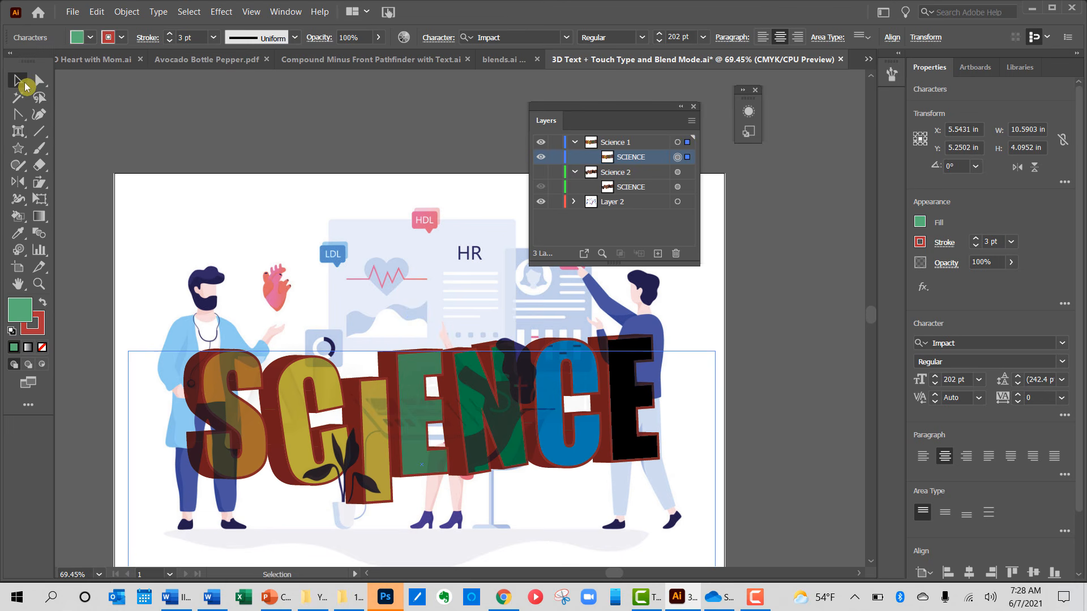
pyautogui.click(183, 102)
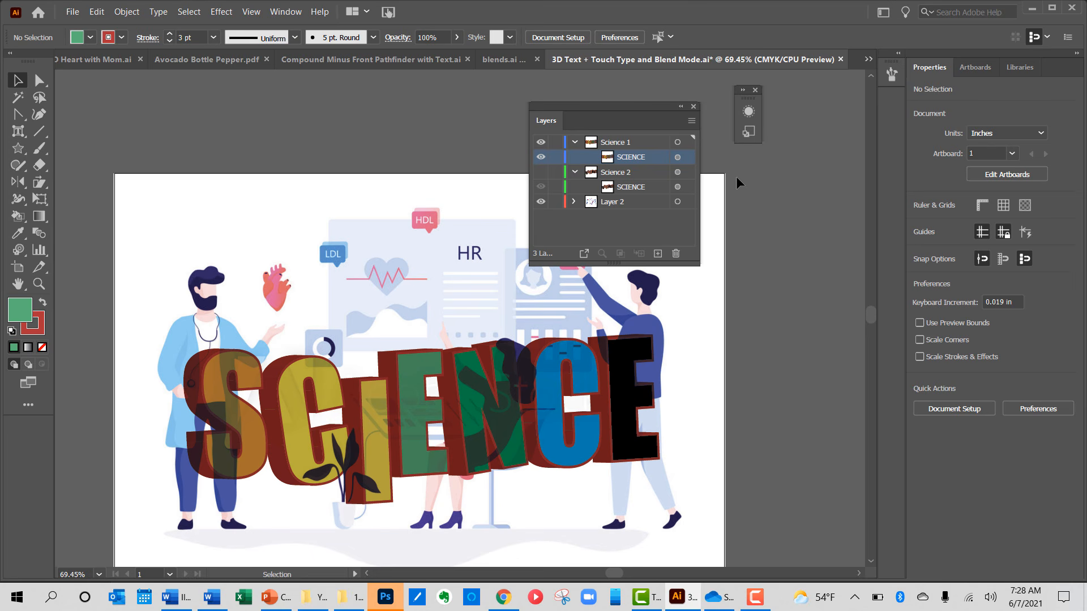
# Step: Edit the SCIENCE text's 3D Extrude & Bevel effect and set its extrude depth to 50 pt
pyautogui.click(622, 144)
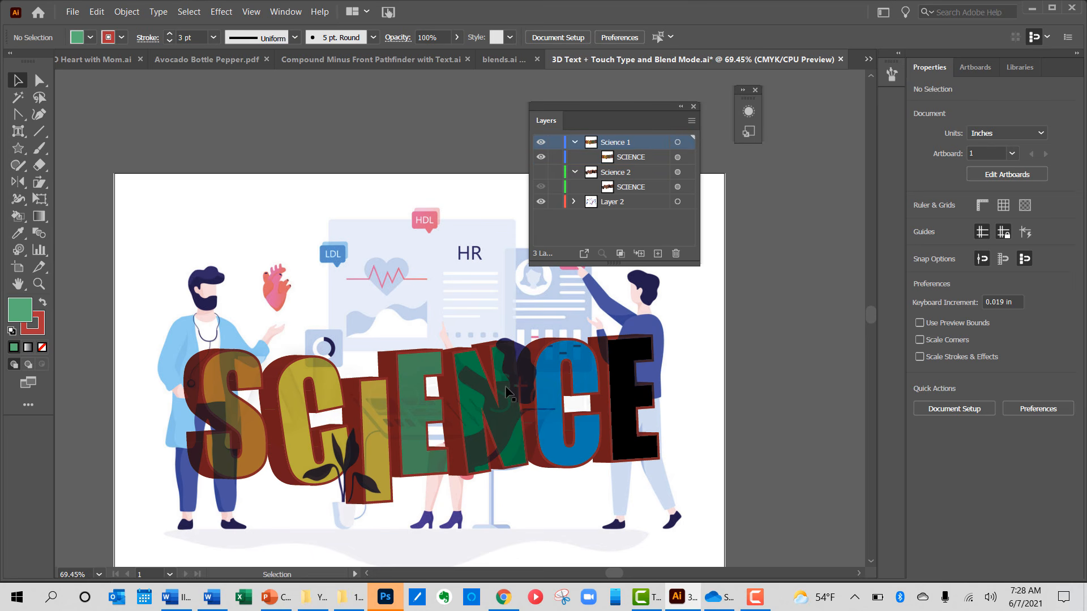
pyautogui.click(468, 409)
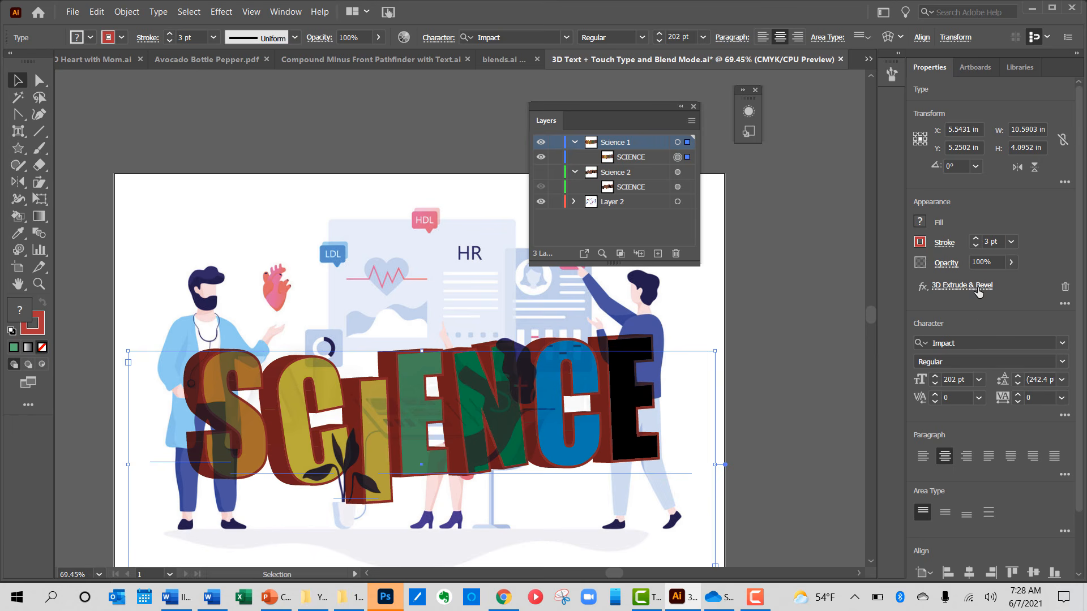
pyautogui.click(960, 298)
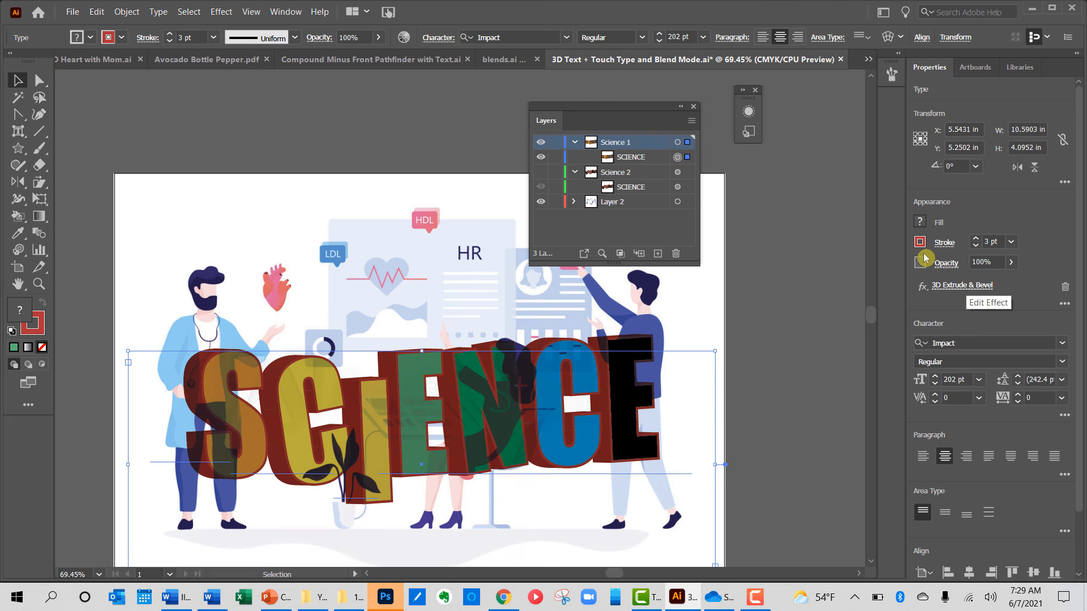
pyautogui.click(748, 112)
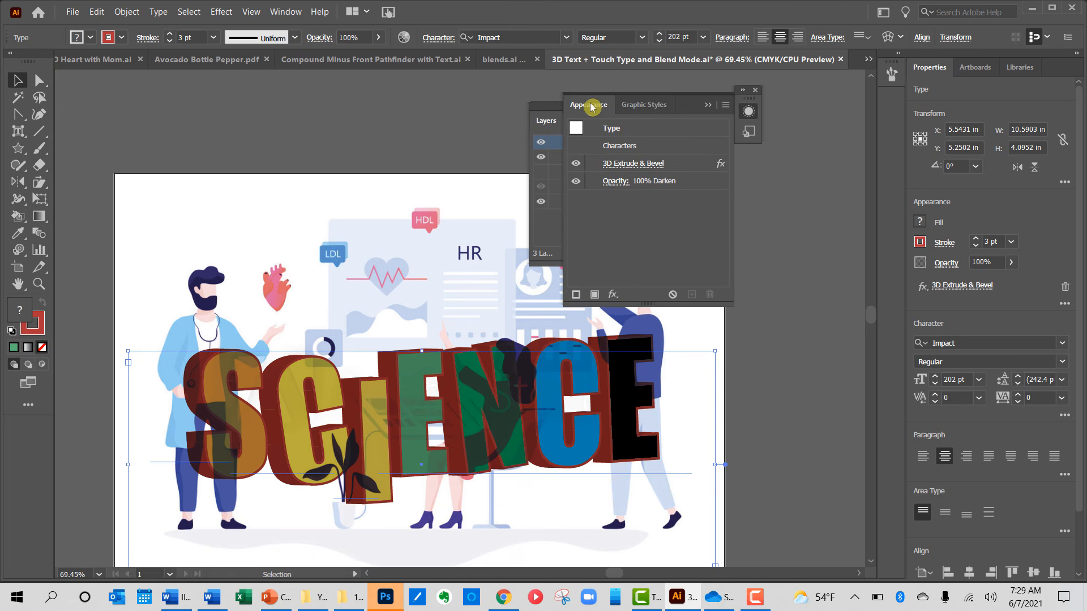
pyautogui.click(956, 289)
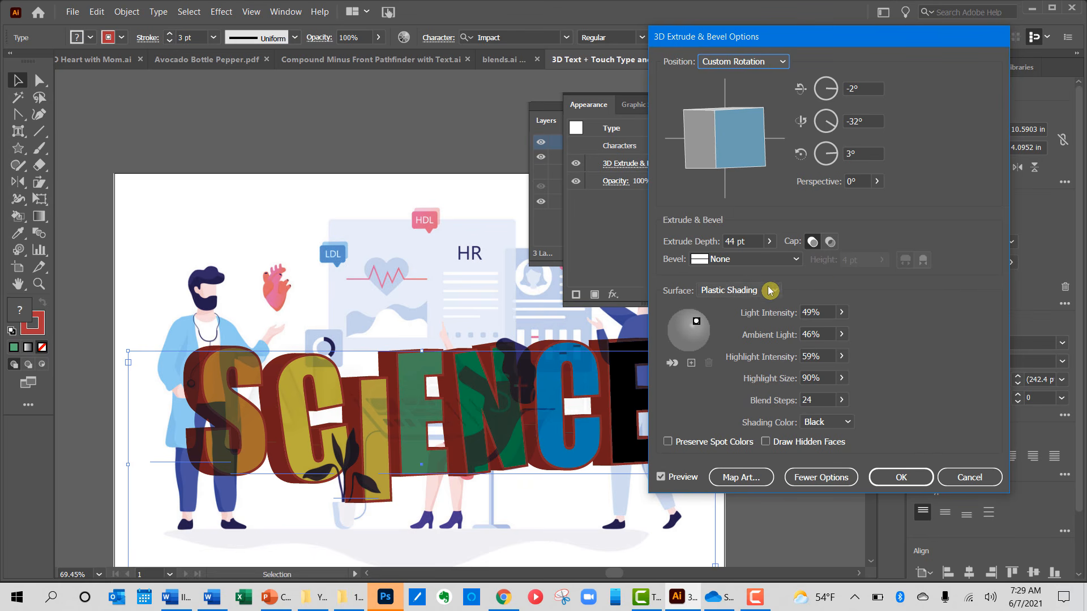
pyautogui.click(749, 242)
pyautogui.press('Up')
pyautogui.press('Up')
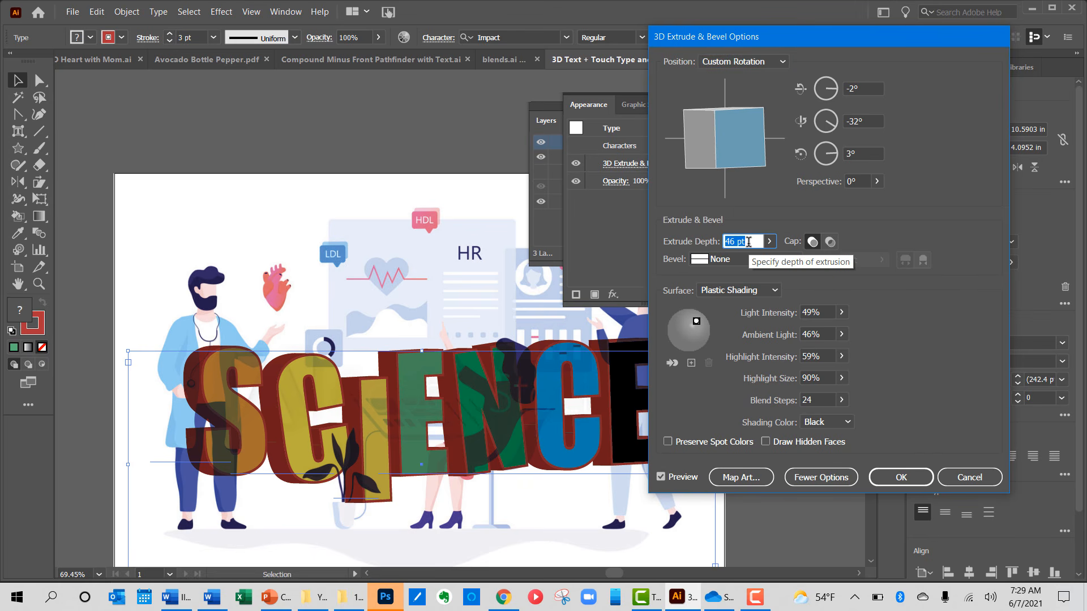
pyautogui.press('Up')
pyautogui.press('Up')
pyautogui.press('Up')
pyautogui.press('Up')
pyautogui.press('Up')
pyautogui.press('Up')
pyautogui.press('Up')
pyautogui.press('Up')
pyautogui.press('Up')
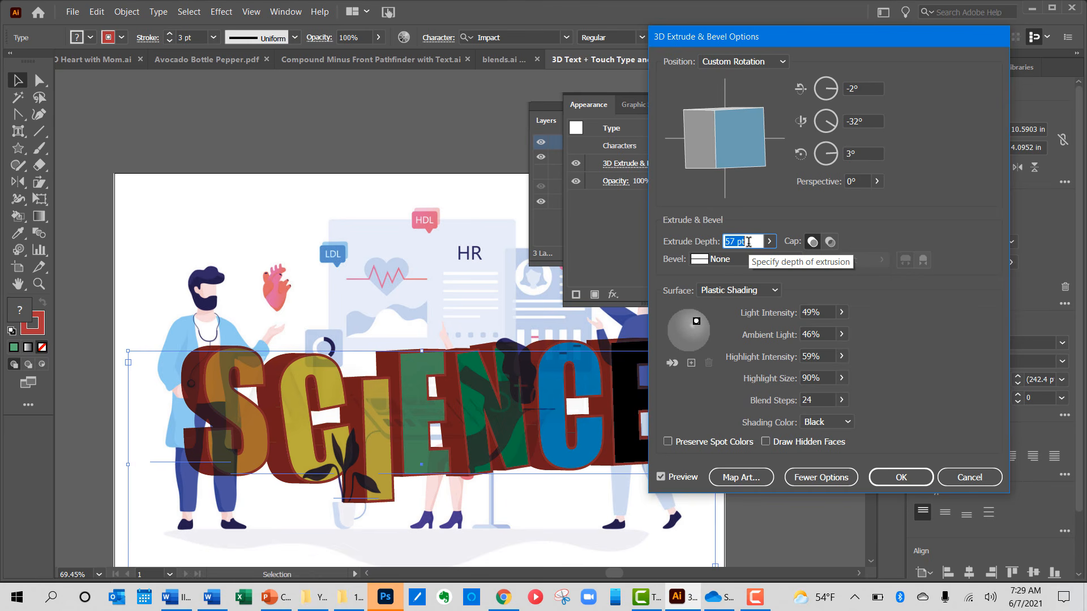
pyautogui.press('Down')
pyautogui.press('Down')
pyautogui.press('Down')
pyautogui.press('Down')
pyautogui.press('Down')
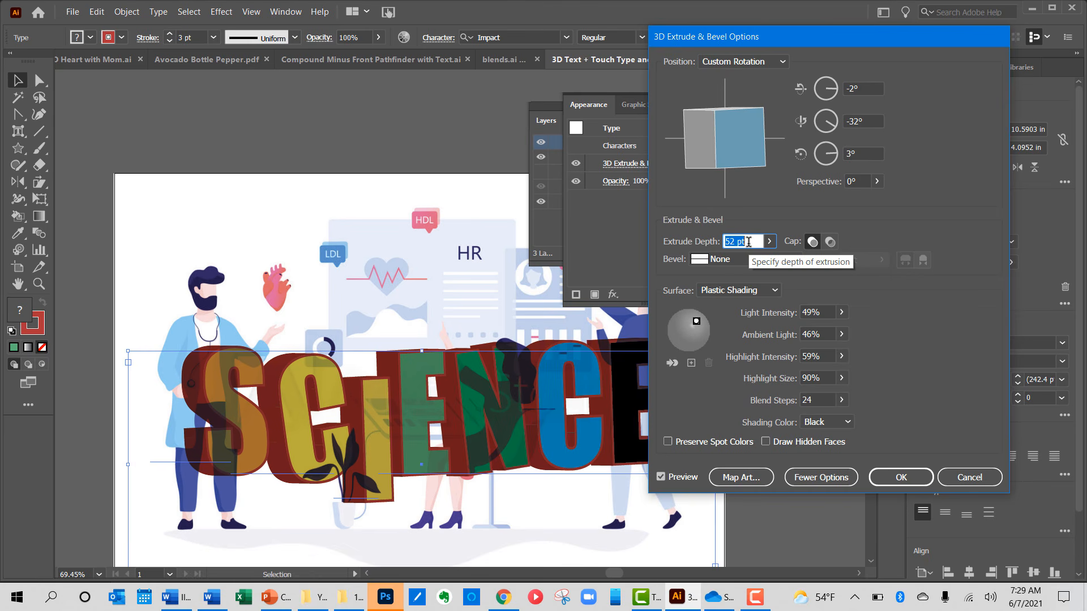
pyautogui.press('Down')
pyautogui.press('Down')
# Step: Rotate the extruded SCIENCE text to 4°, -27° and 0°, apply the effect and deselect the text
pyautogui.moveTo(738, 142)
pyautogui.mouseDown()
pyautogui.moveTo(737, 127)
pyautogui.moveTo(741, 135)
pyautogui.mouseUp()
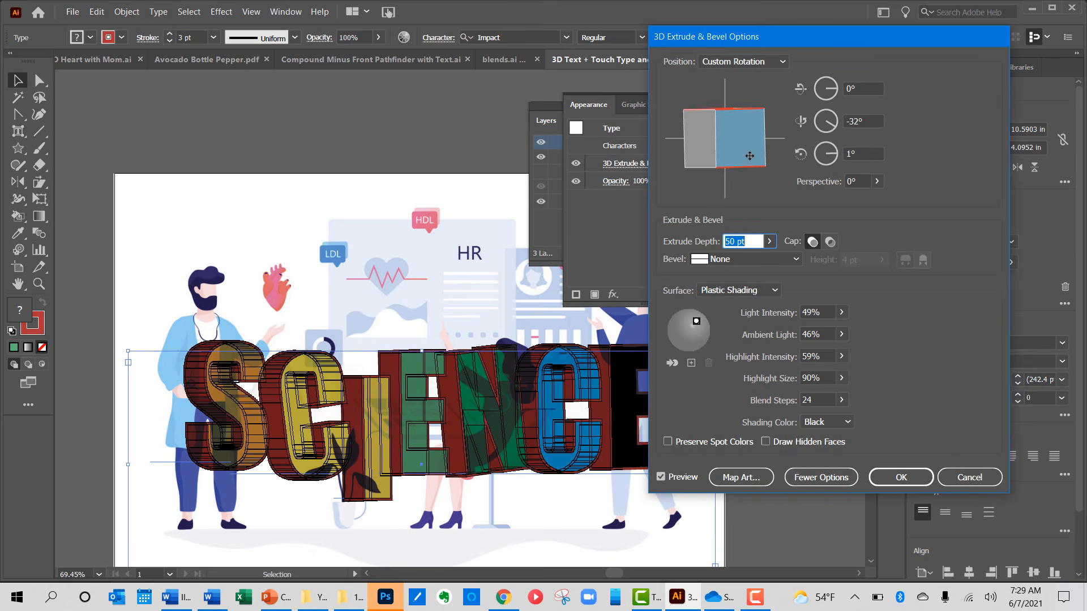
pyautogui.moveTo(749, 156); pyautogui.dragTo(743, 148)
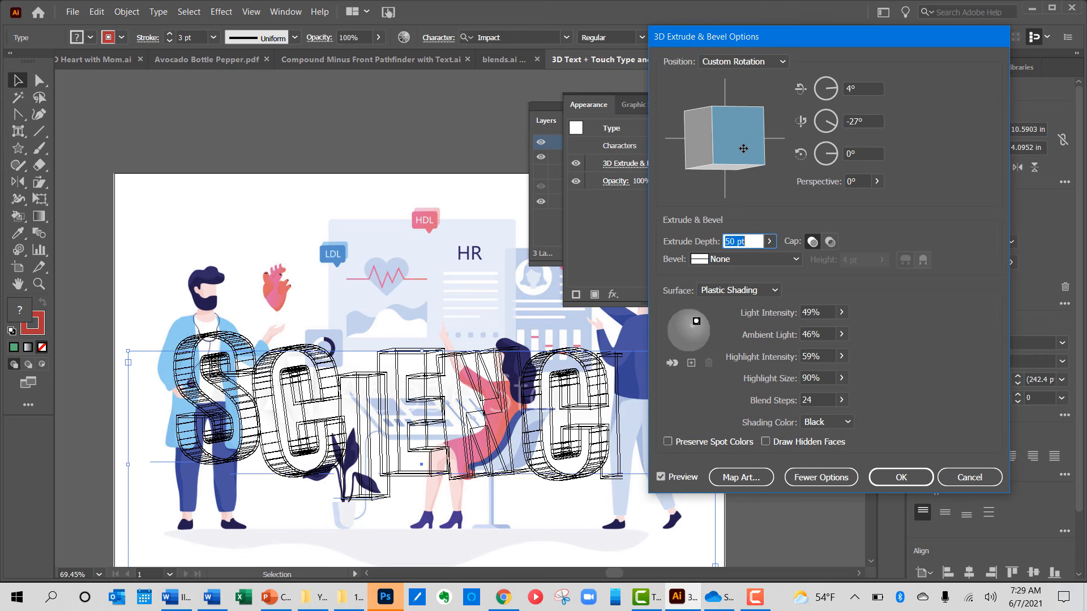
pyautogui.click(898, 477)
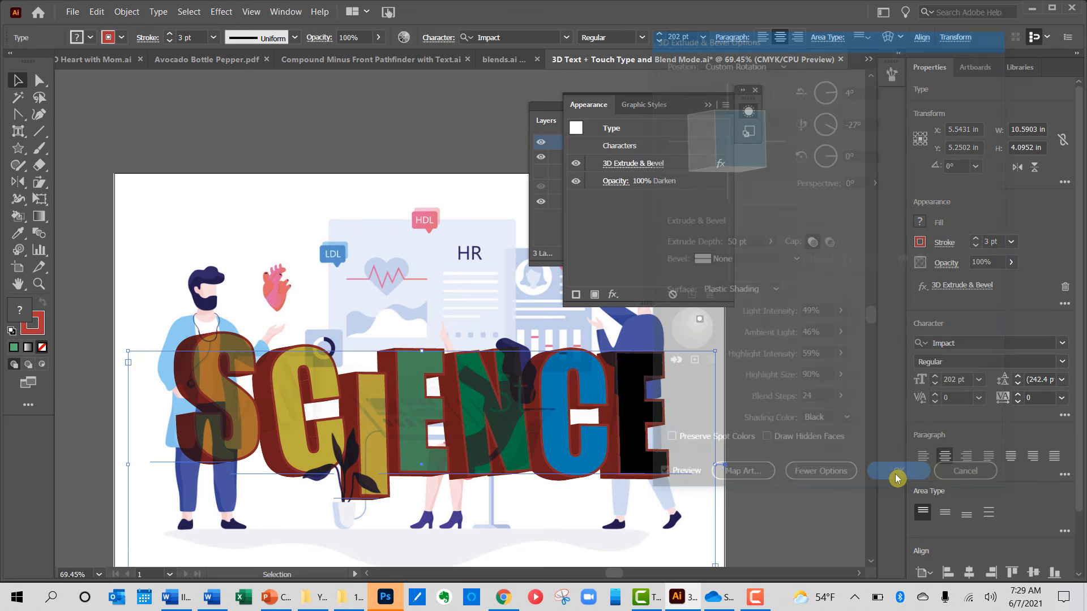
pyautogui.click(778, 460)
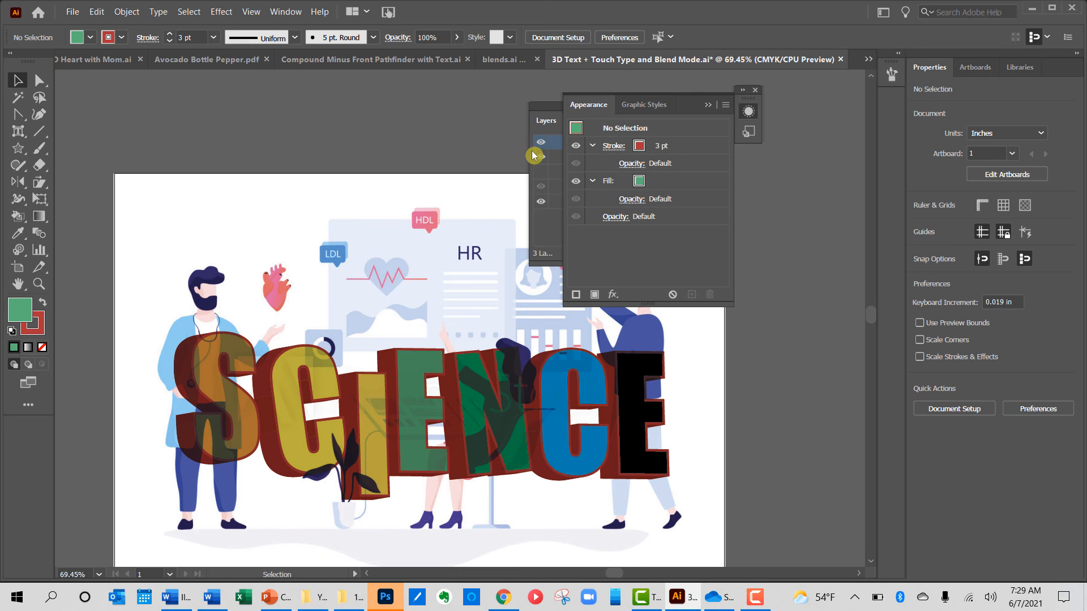
# Step: Bring the Layers panel to the front and move it farther from the SCIENCE lettering
pyautogui.click(576, 116)
pyautogui.moveTo(575, 113); pyautogui.dragTo(684, 97)
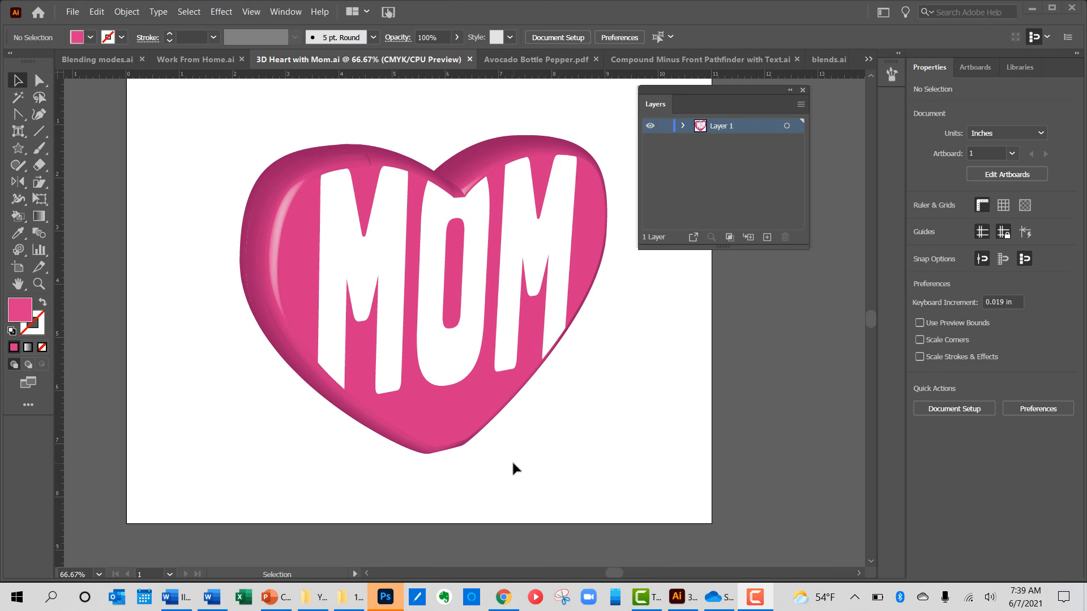
# Step: Create a new blank document and show its grid
pyautogui.click(493, 509)
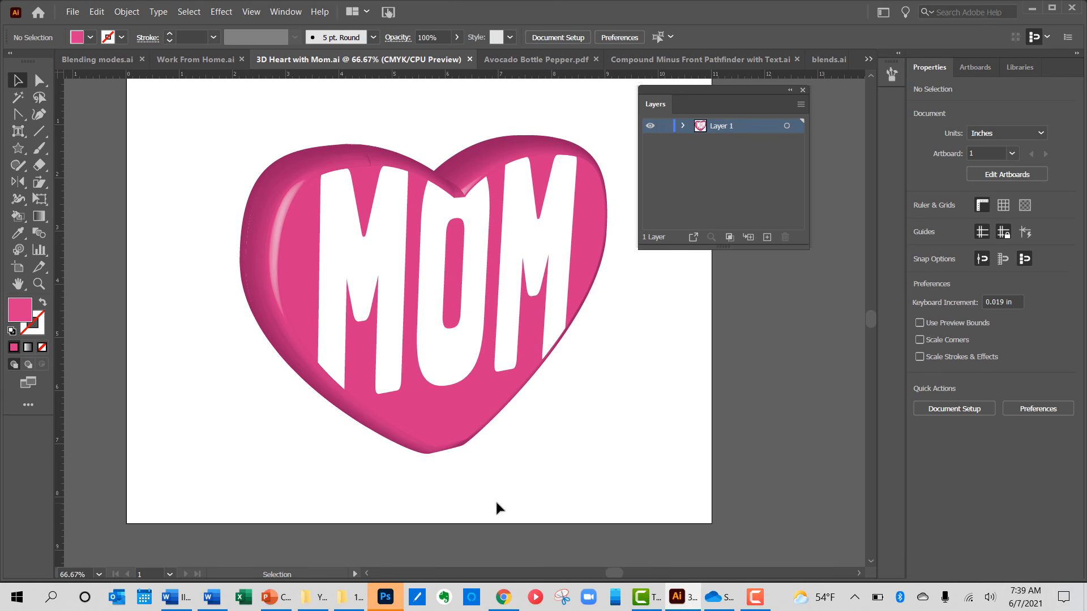
pyautogui.hotkey('ctrl', 'n')
pyautogui.click(771, 499)
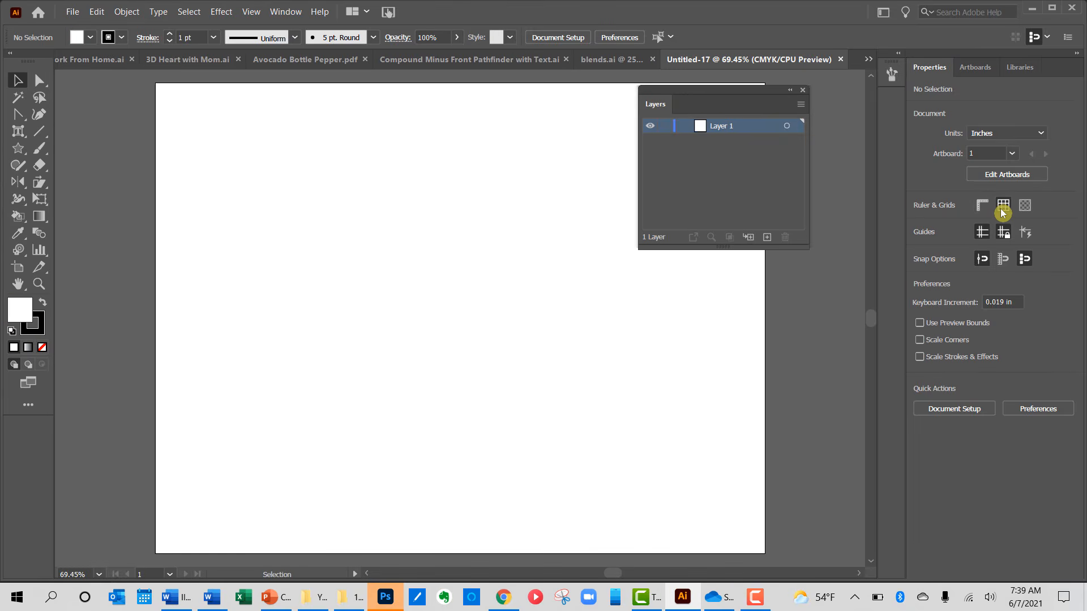
pyautogui.click(1001, 207)
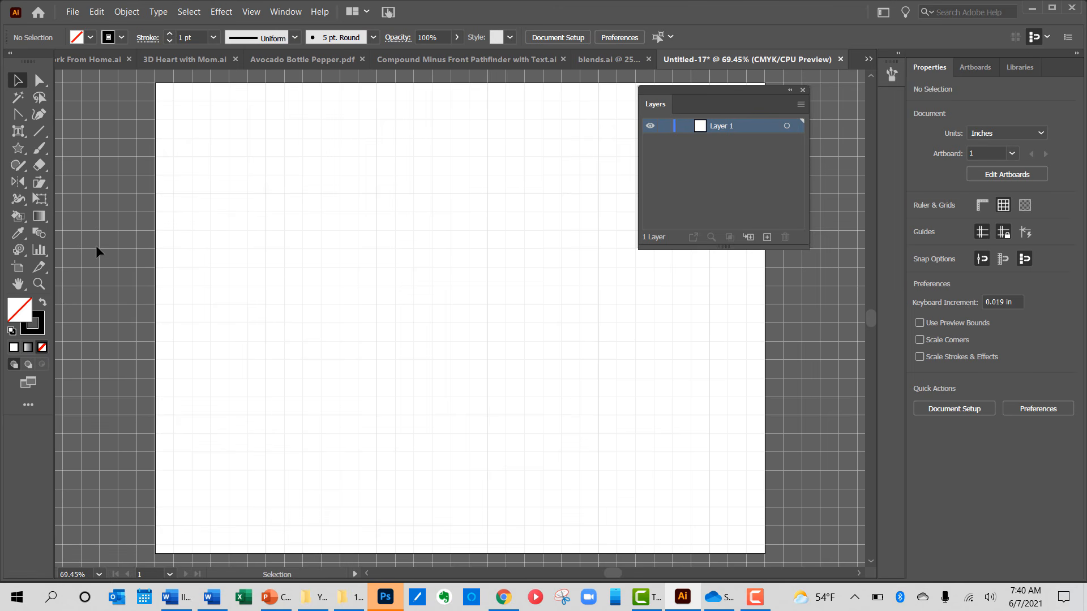
# Step: Draw the left half of a heart with the Pen tool as an open four-anchor path of straight segments, ending at about X 5.99 in, Y 8.03 in
pyautogui.moveTo(19, 116); pyautogui.dragTo(51, 114)
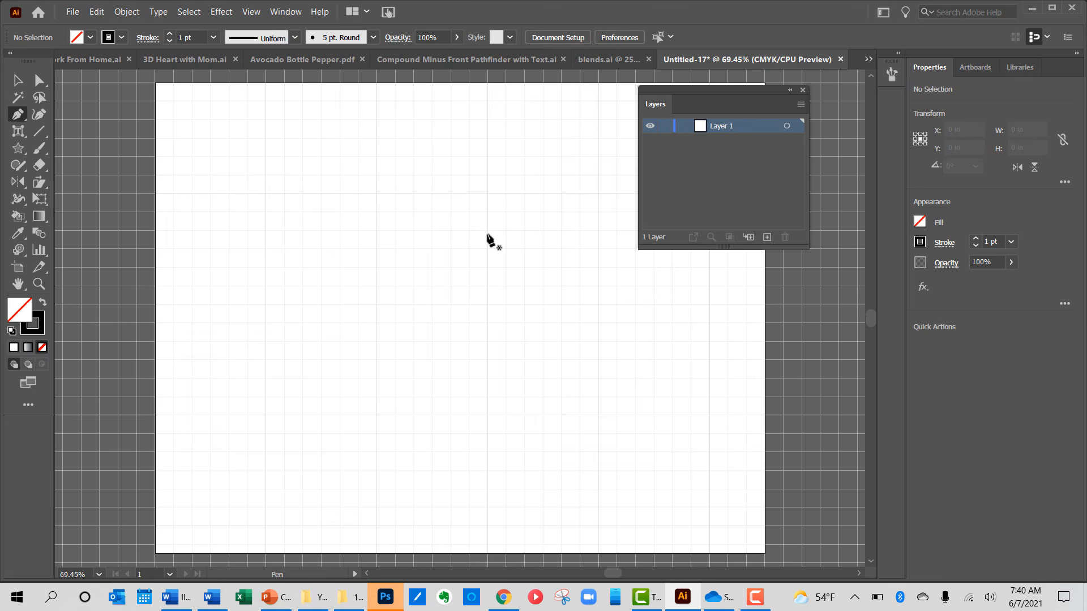
pyautogui.click(488, 234)
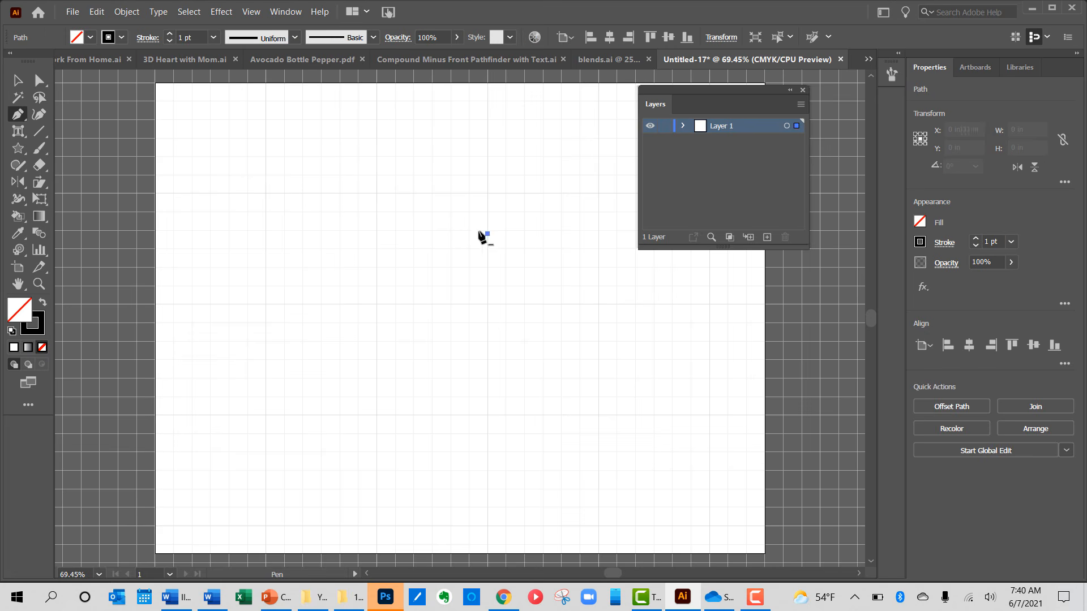
pyautogui.click(375, 194)
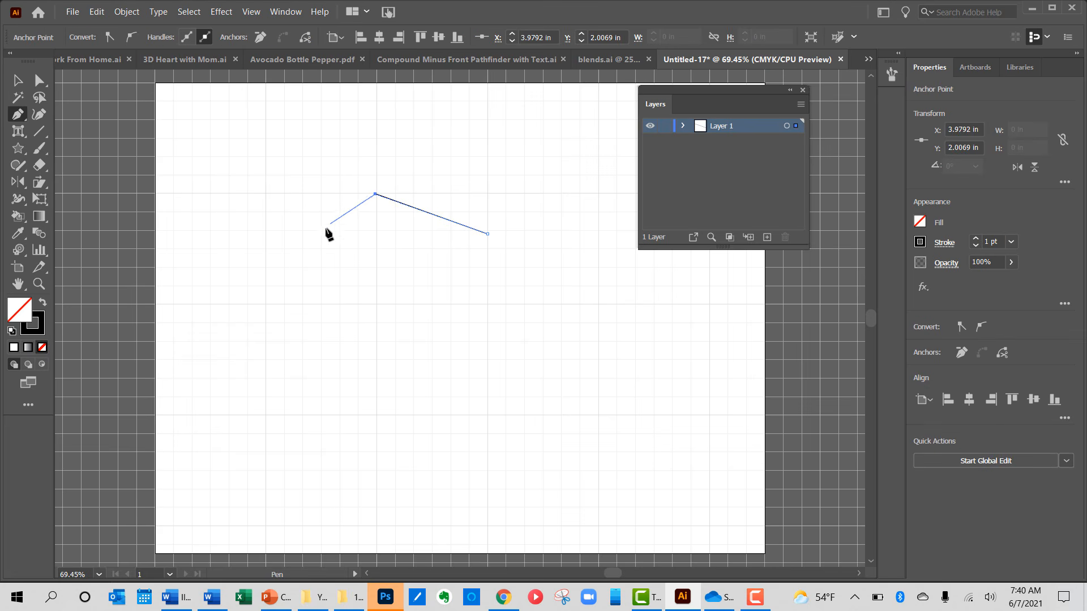
pyautogui.click(265, 305)
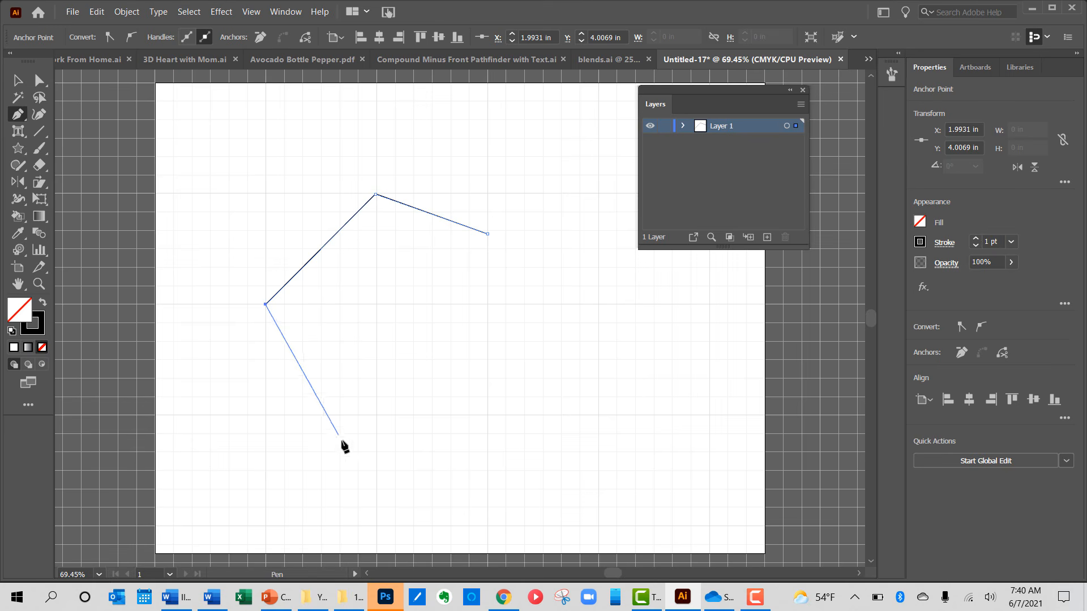
pyautogui.click(487, 527)
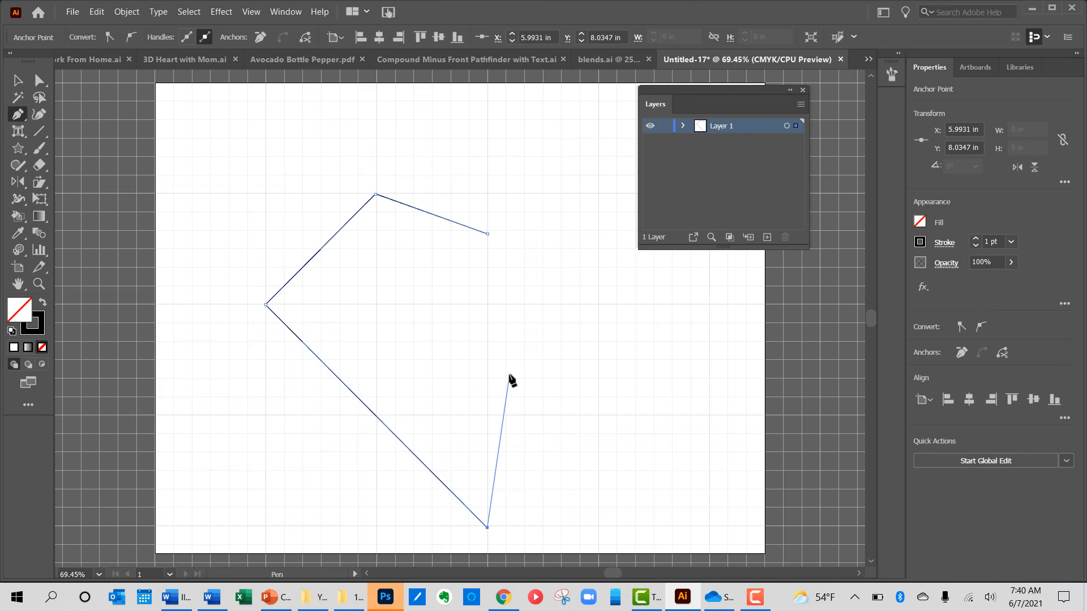
pyautogui.press('Escape')
# Step: Convert the half-heart's top and leftmost corner anchors to smooth points with horizontal handles at the top and vertical handles at the side
pyautogui.scroll(2, 482, 362)
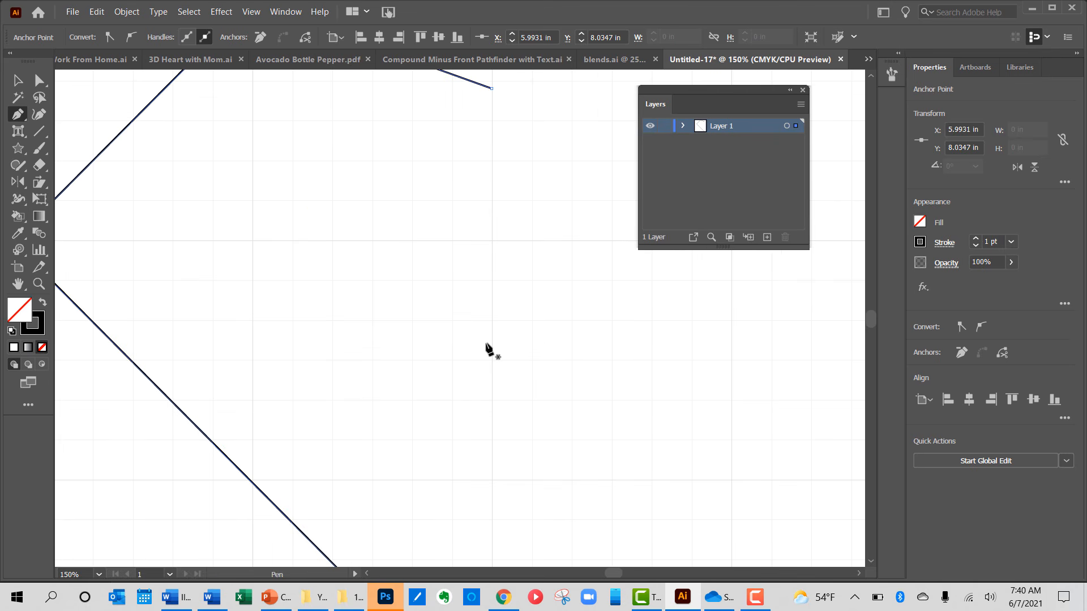
pyautogui.scroll(-5, 487, 346)
pyautogui.scroll(-2, 487, 346)
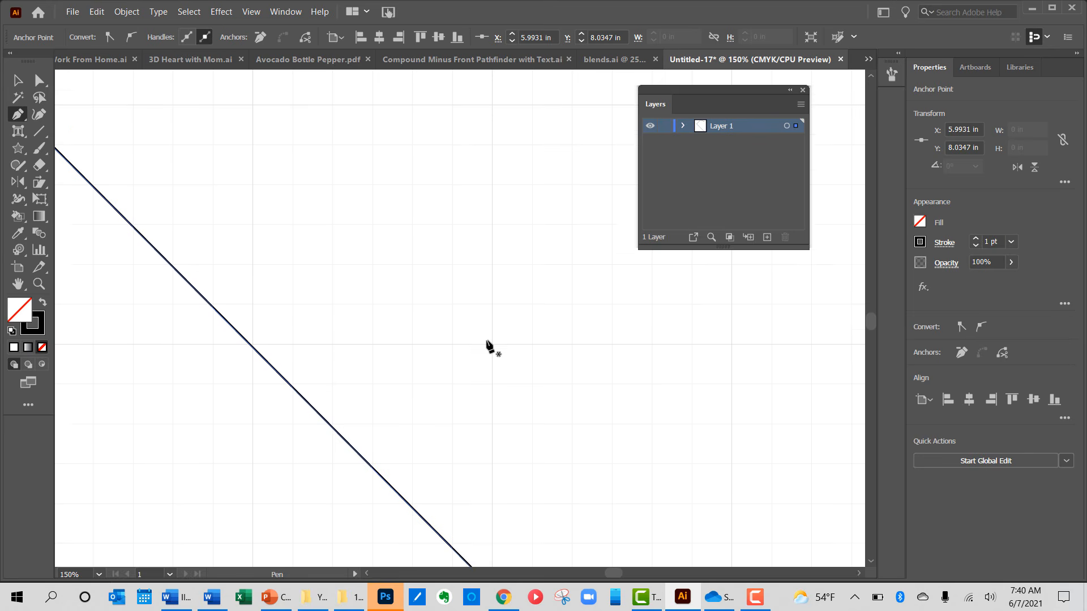
pyautogui.scroll(-1, 488, 345)
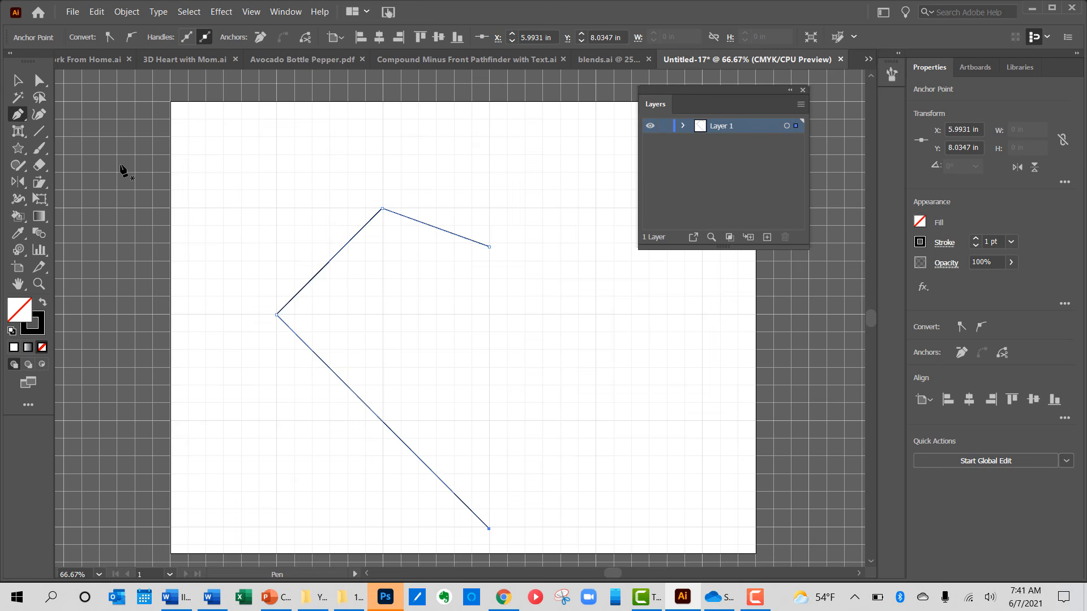
pyautogui.click(17, 114)
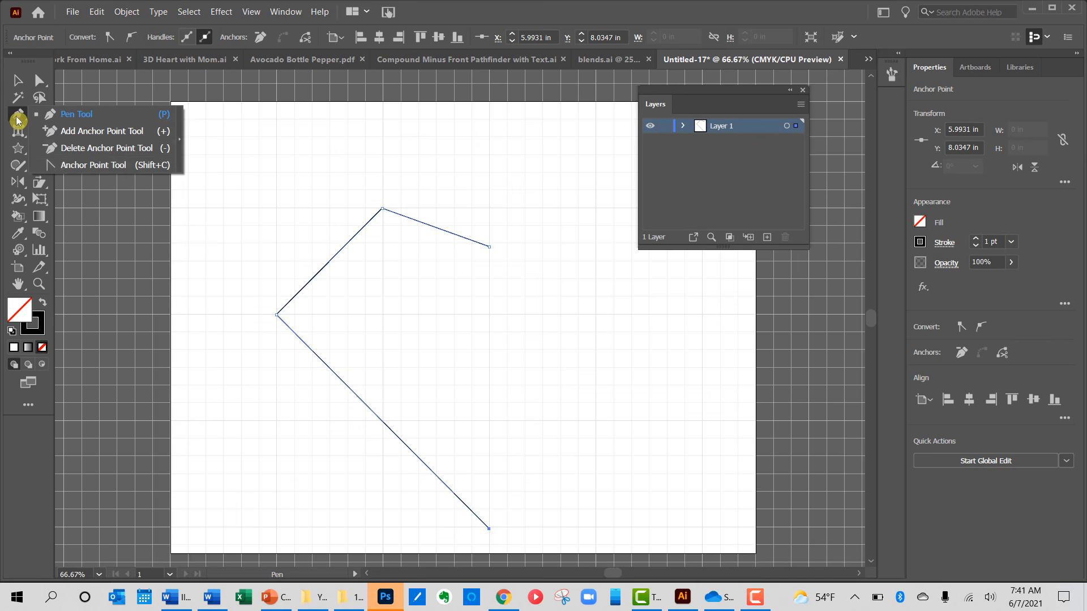
pyautogui.click(83, 164)
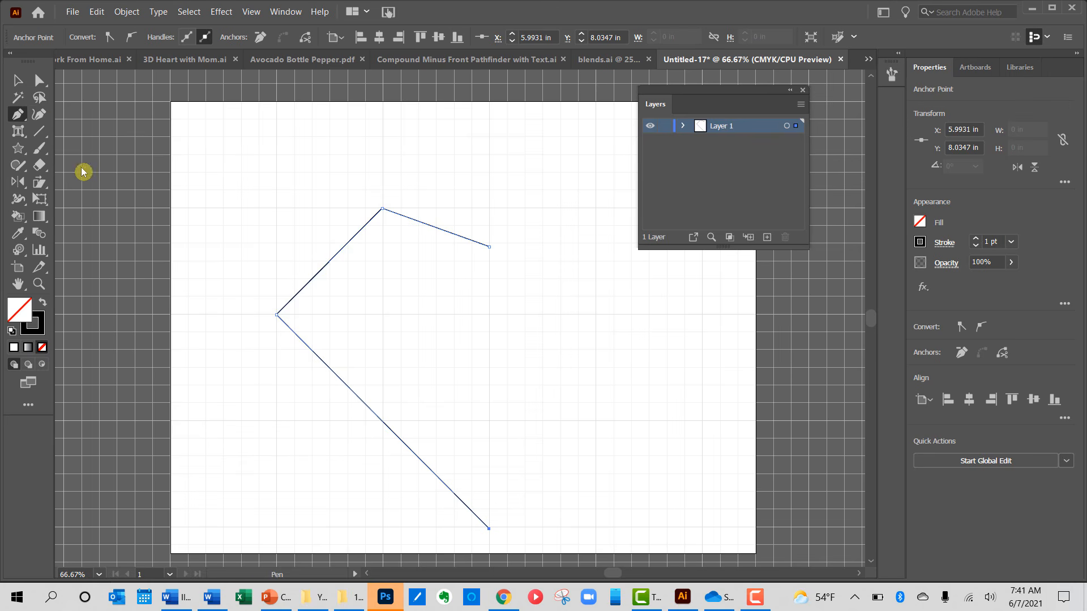
pyautogui.click(383, 209)
pyautogui.moveTo(375, 206); pyautogui.dragTo(312, 205)
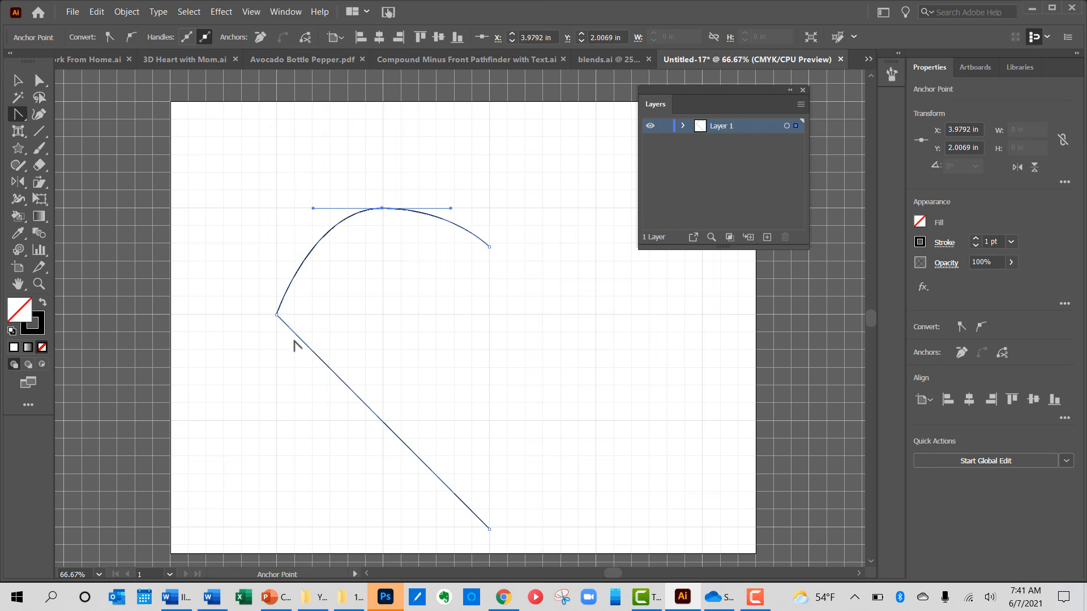
pyautogui.click(276, 315)
pyautogui.moveTo(276, 315); pyautogui.dragTo(267, 383)
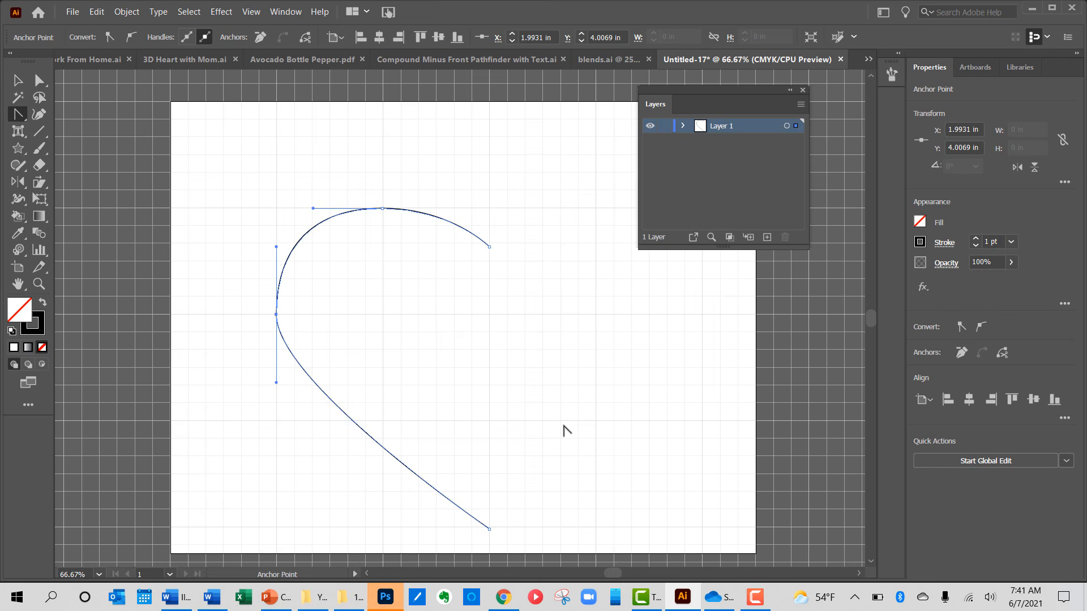
# Step: Switch to the Selection tool and move the Layers panel farther away from the half-heart
pyautogui.click(18, 80)
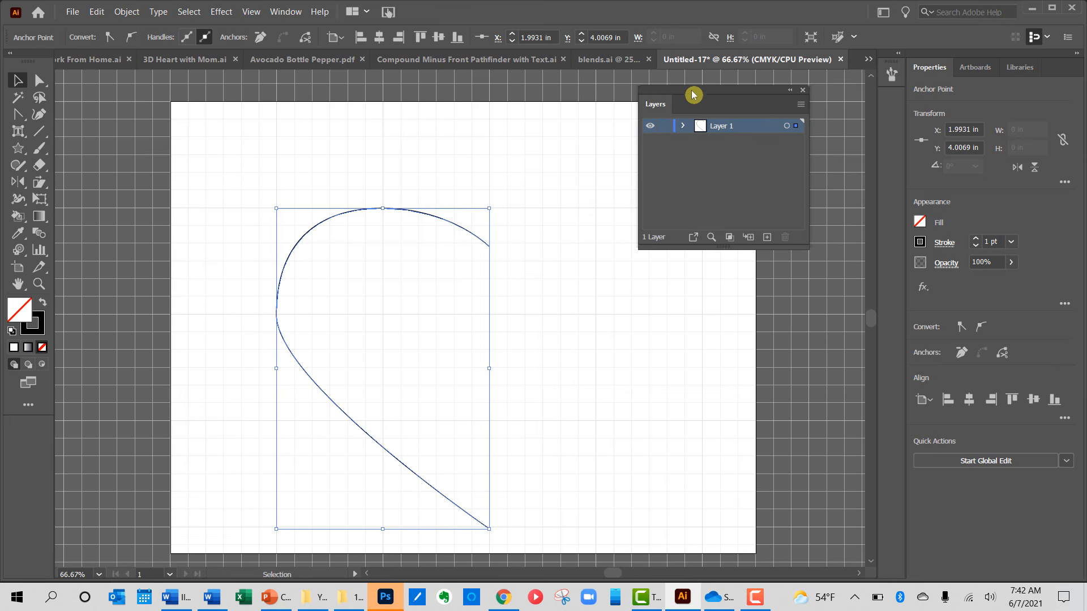
pyautogui.moveTo(694, 91); pyautogui.dragTo(777, 158)
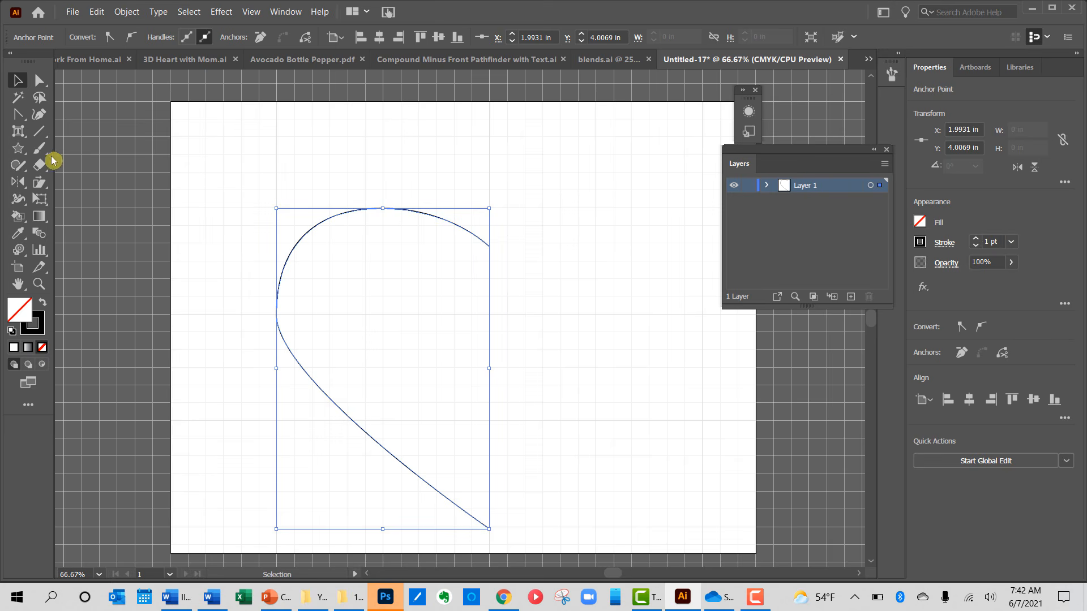
pyautogui.moveTo(21, 182); pyautogui.dragTo(85, 184)
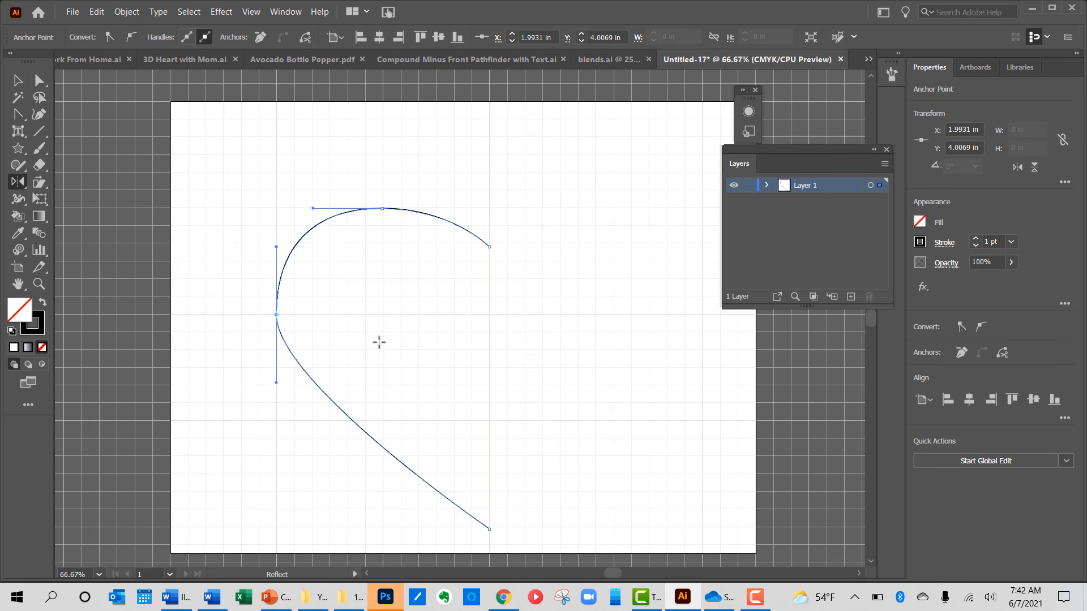
pyautogui.doubleClick(22, 187)
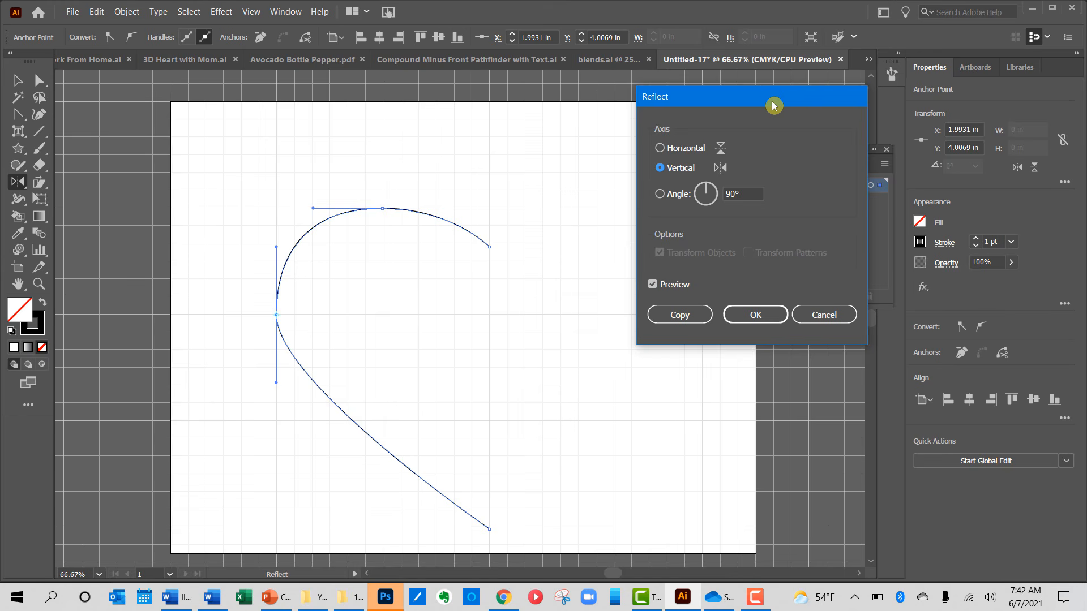
pyautogui.moveTo(772, 101); pyautogui.dragTo(746, 109)
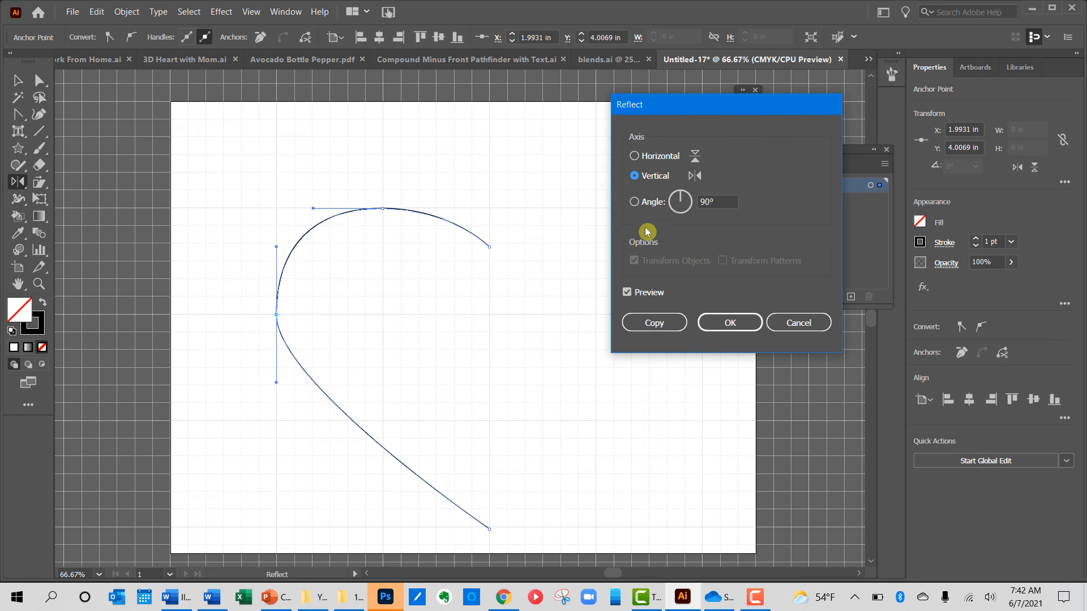
pyautogui.click(635, 157)
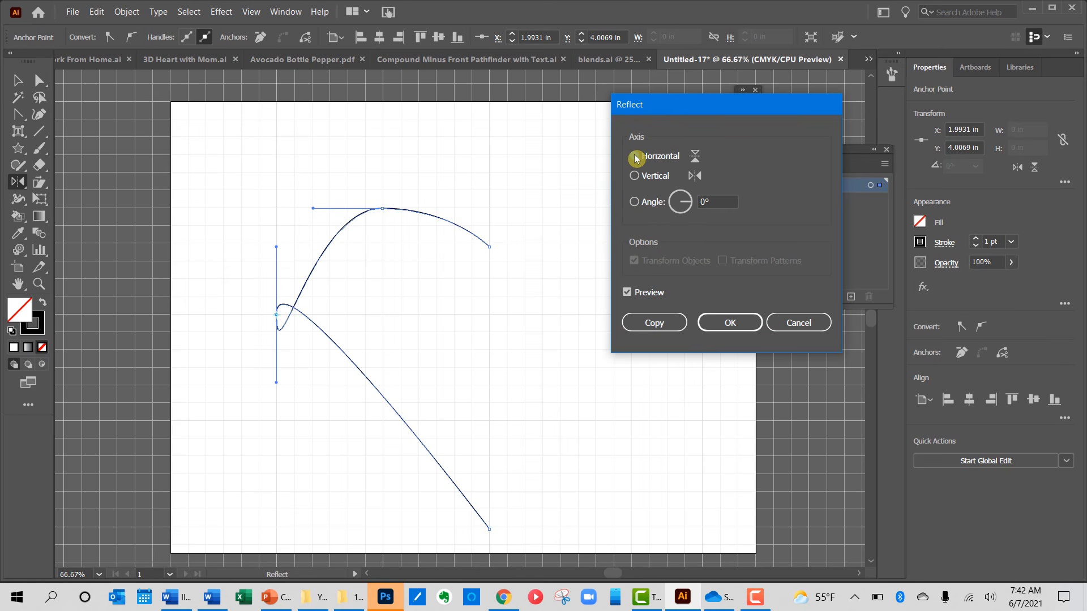
pyautogui.click(811, 325)
# Step: Select the whole half-heart path and add a Distort & Transform Transform effect with Reflect X turned on
pyautogui.press('v')
pyautogui.click(205, 191)
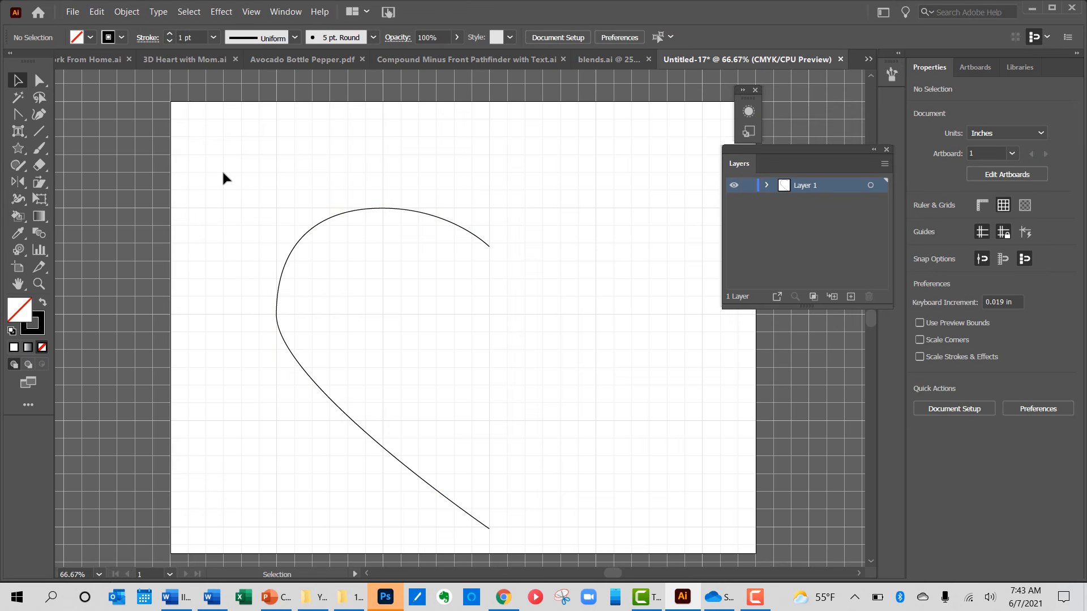
pyautogui.moveTo(222, 168); pyautogui.dragTo(554, 549)
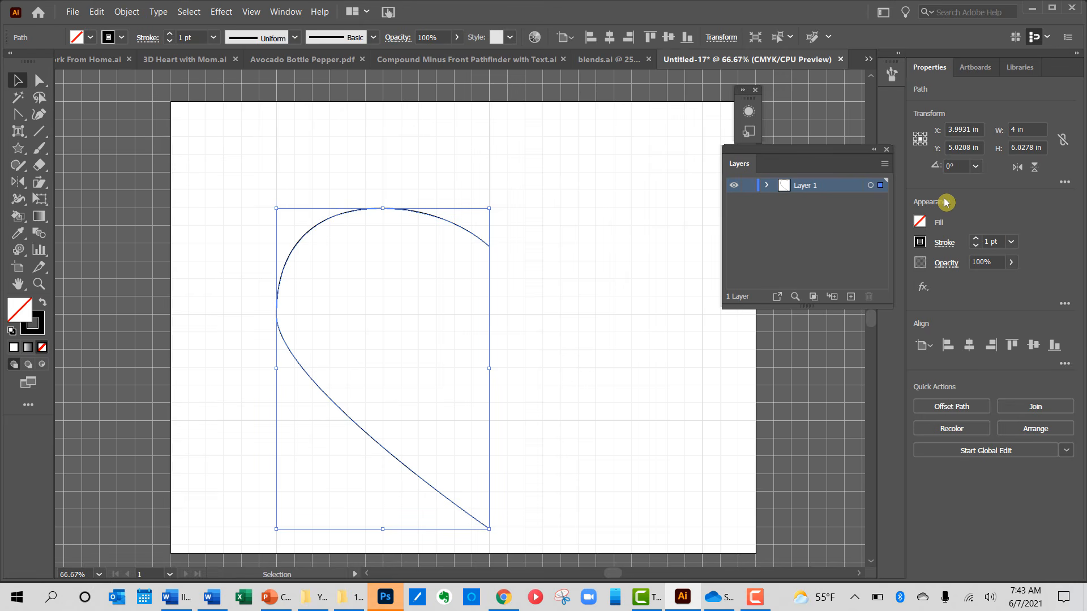
pyautogui.click(923, 287)
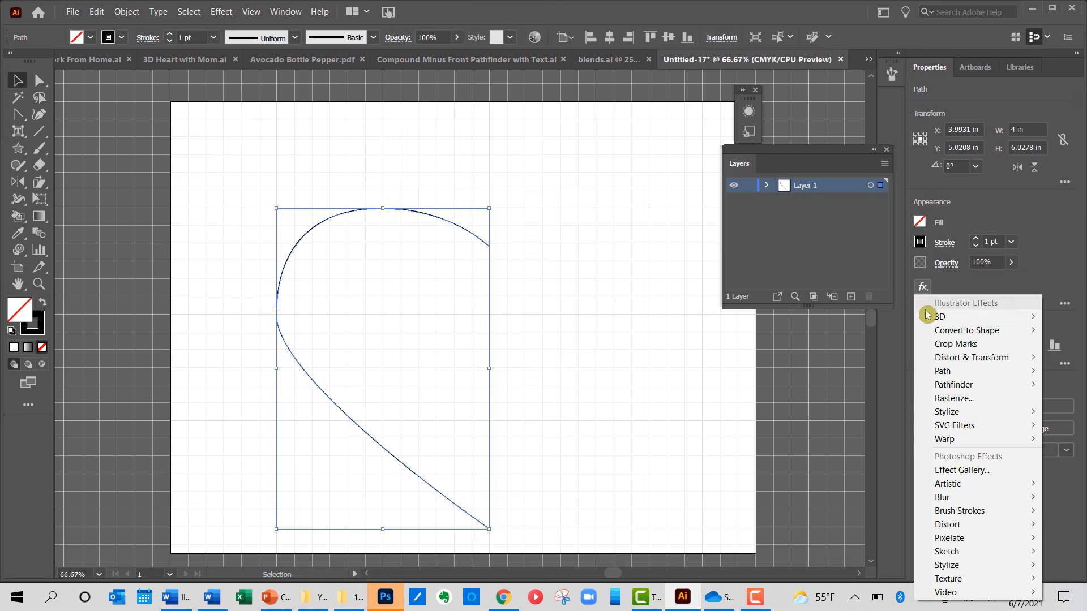
pyautogui.moveTo(956, 358)
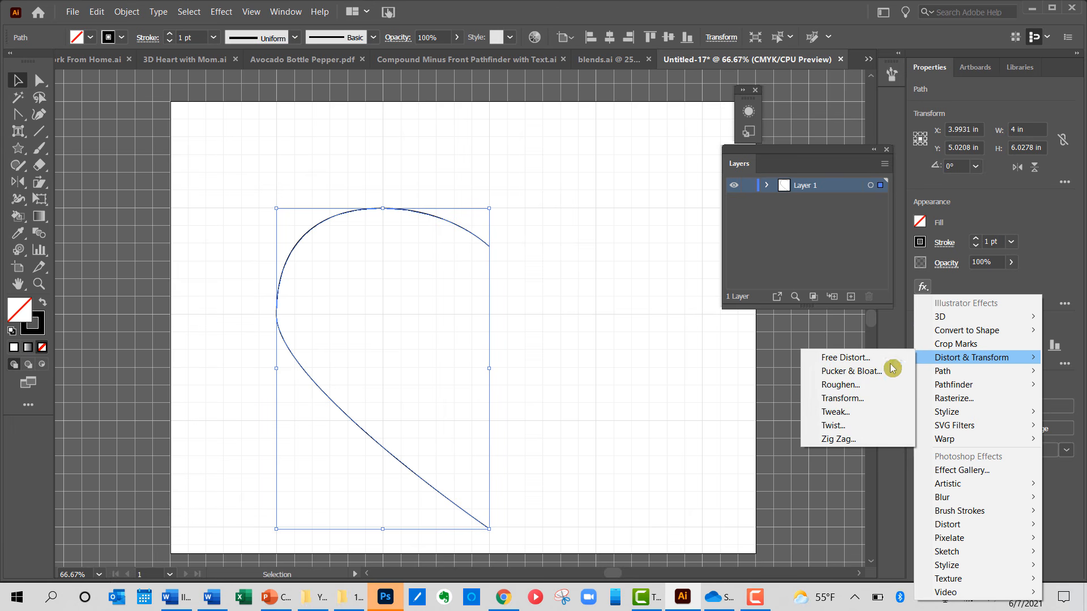
pyautogui.click(855, 400)
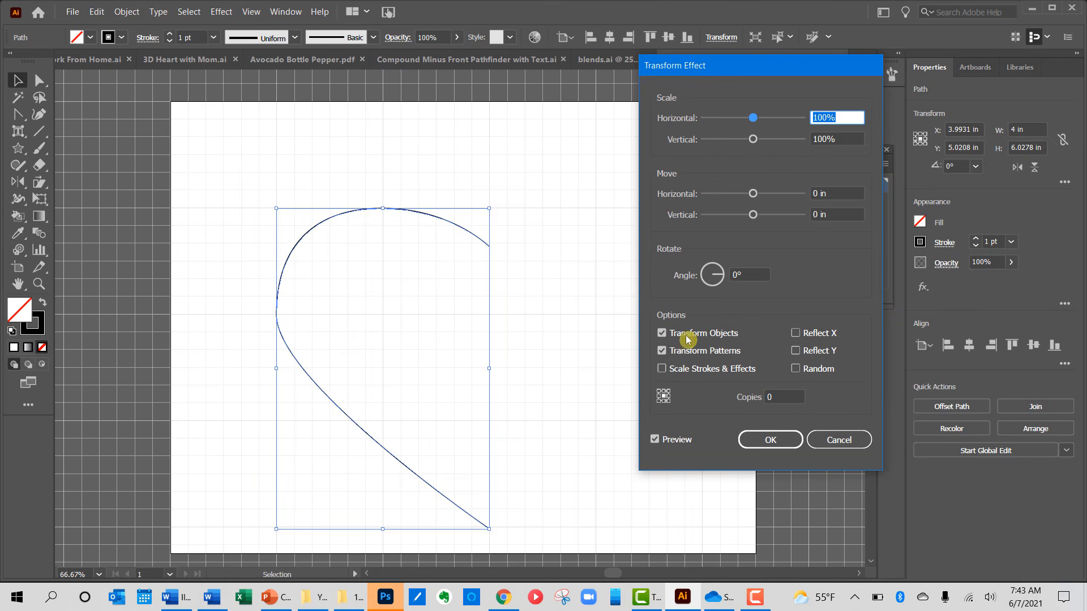
pyautogui.click(797, 334)
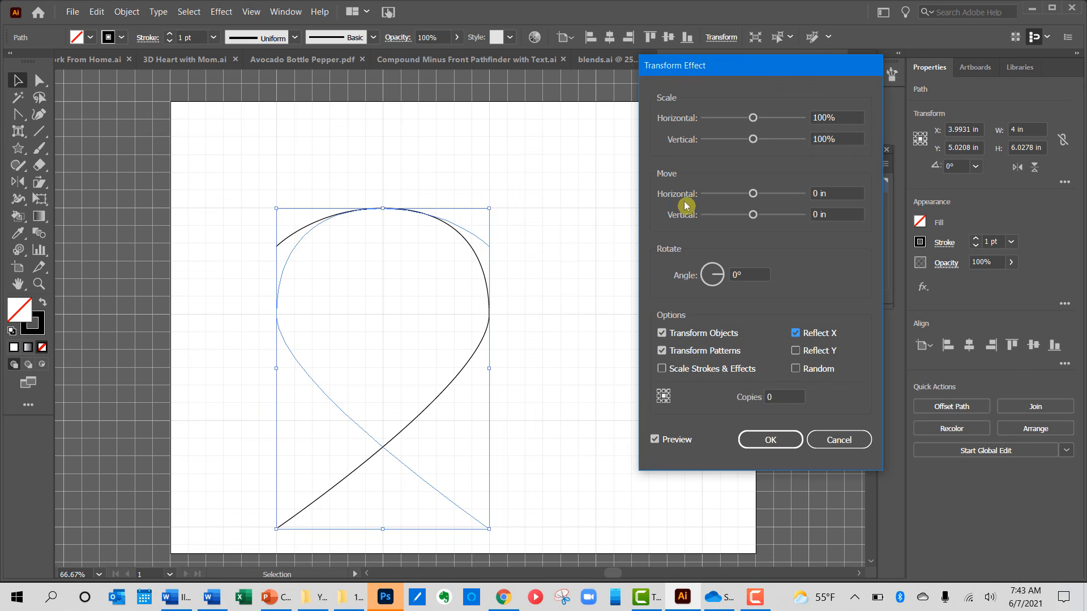
# Step: Set the Transform effect's horizontal move to 4 in with 1 copy and apply it to complete the heart
pyautogui.click(819, 192)
pyautogui.doubleClick(819, 192)
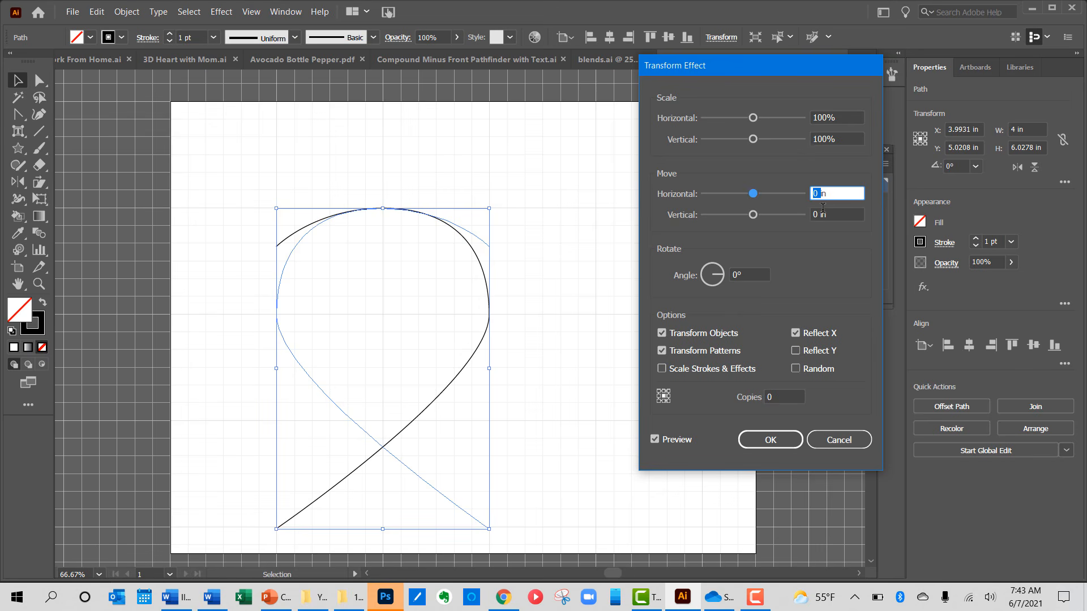
pyautogui.write('4')
pyautogui.press('Tab')
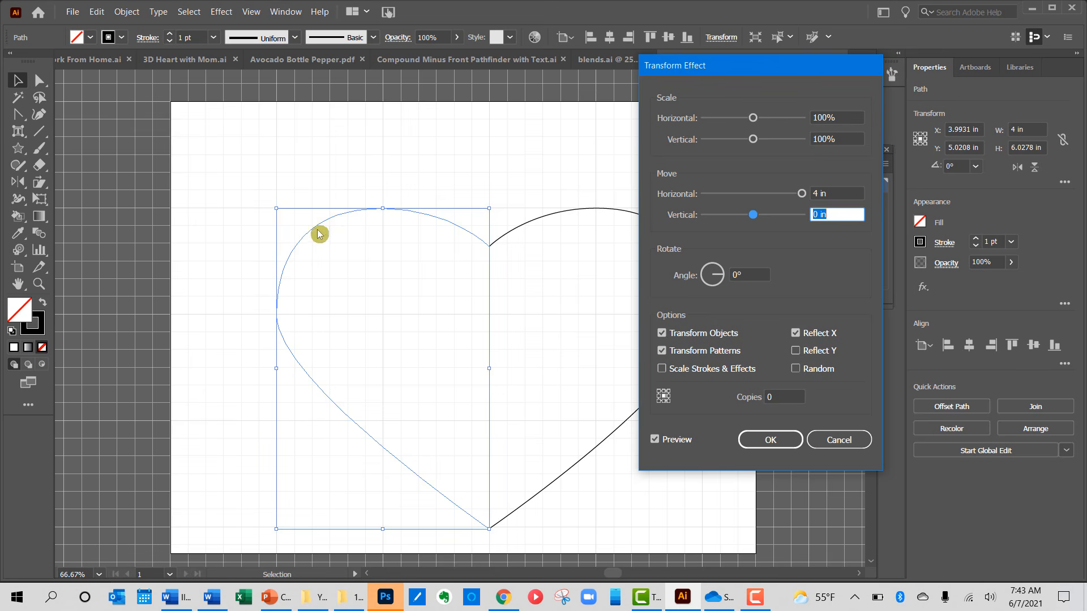
pyautogui.moveTo(752, 68)
pyautogui.mouseDown()
pyautogui.moveTo(807, 70)
pyautogui.moveTo(771, 69)
pyautogui.mouseUp()
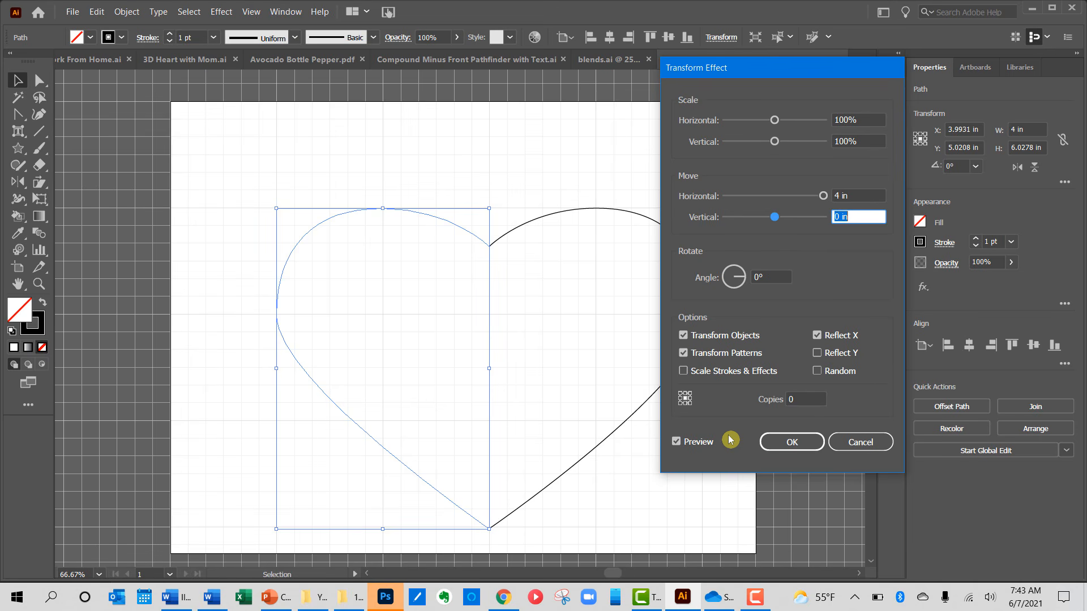
pyautogui.click(800, 401)
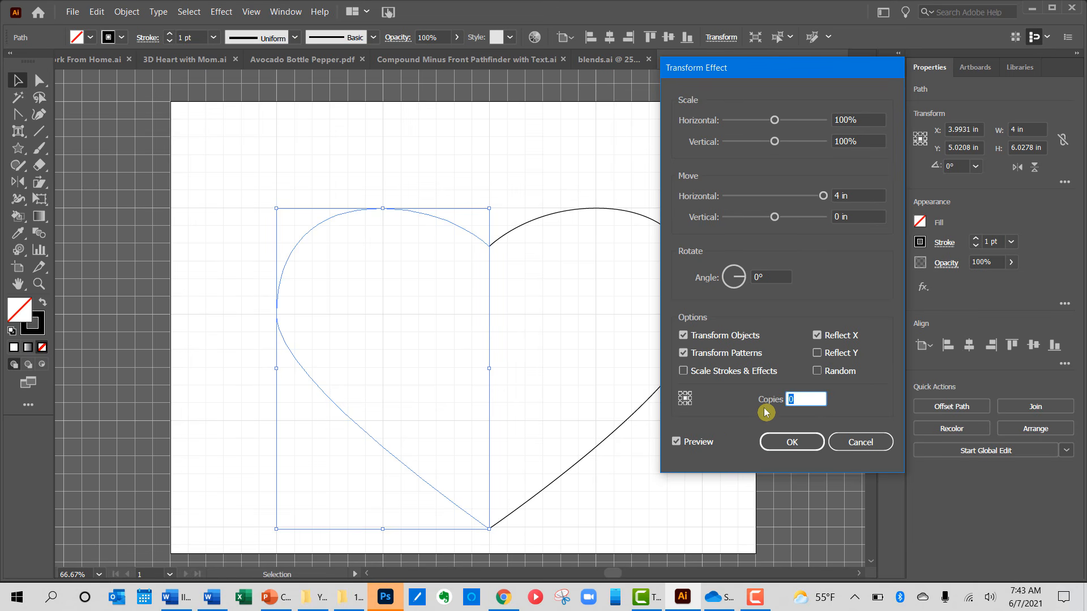
pyautogui.write('1')
pyautogui.click(792, 442)
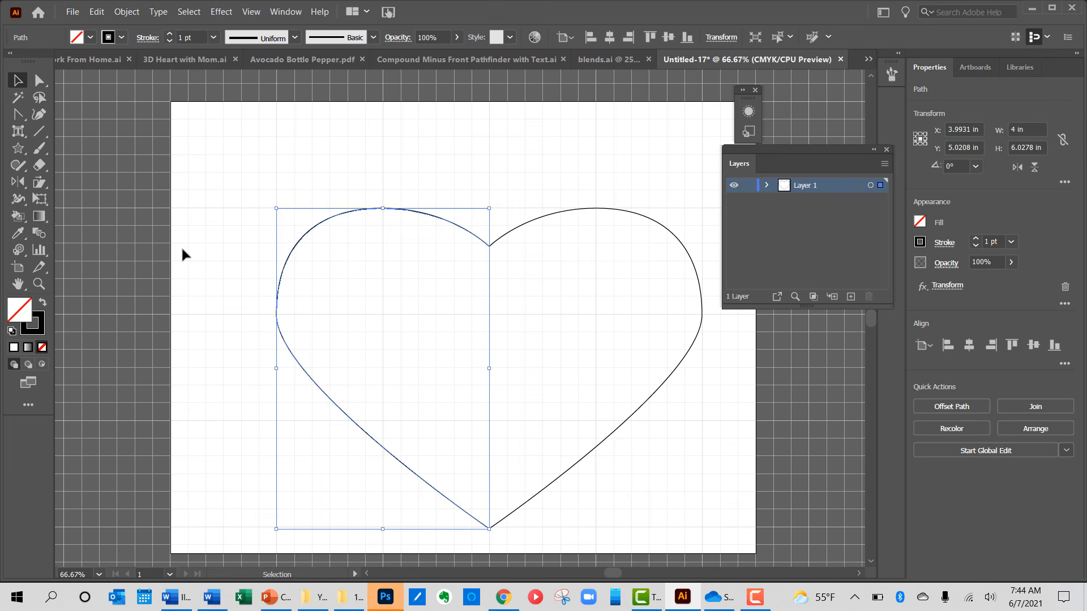
# Step: Expand the appearance of the mirrored heart and deselect it
pyautogui.click(125, 12)
pyautogui.click(171, 170)
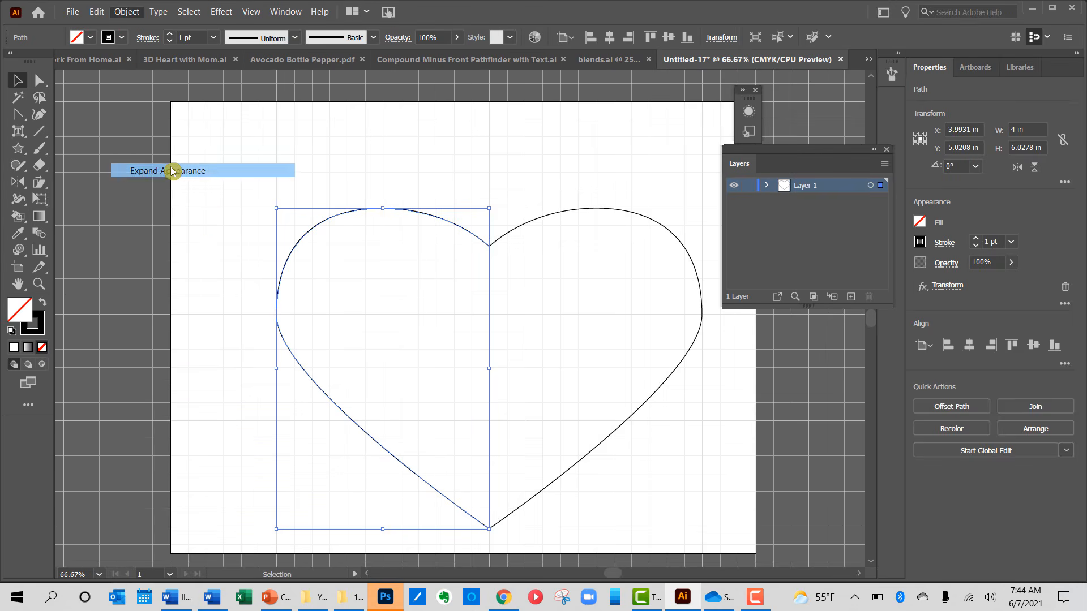
pyautogui.click(178, 254)
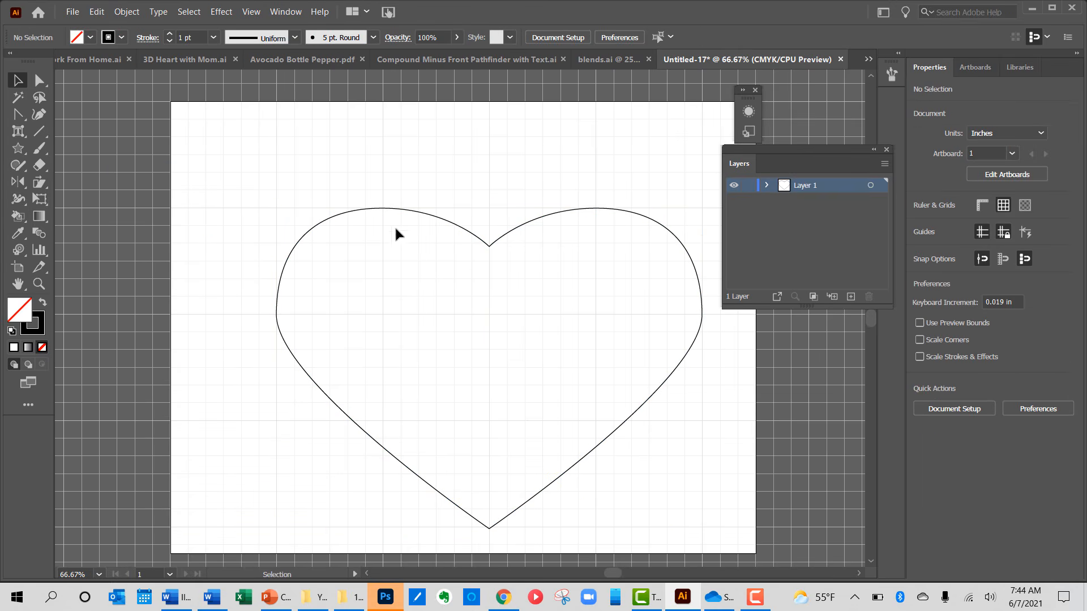
# Step: Select the two overlapping end anchors at the heart's upper notch with Direct Selection and join them
pyautogui.scroll(2, 489, 275)
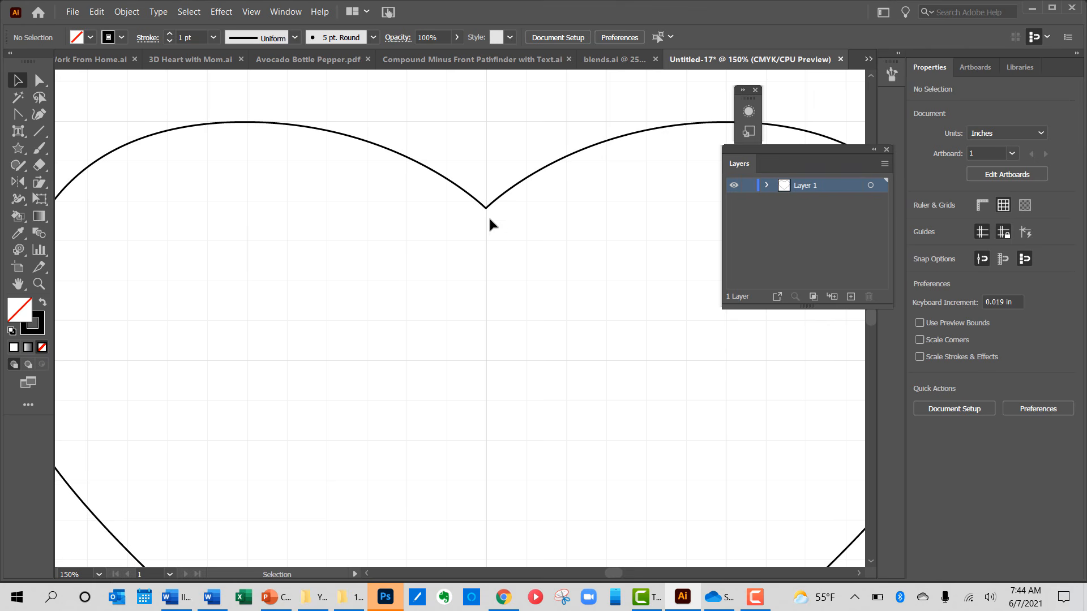
pyautogui.click(486, 210)
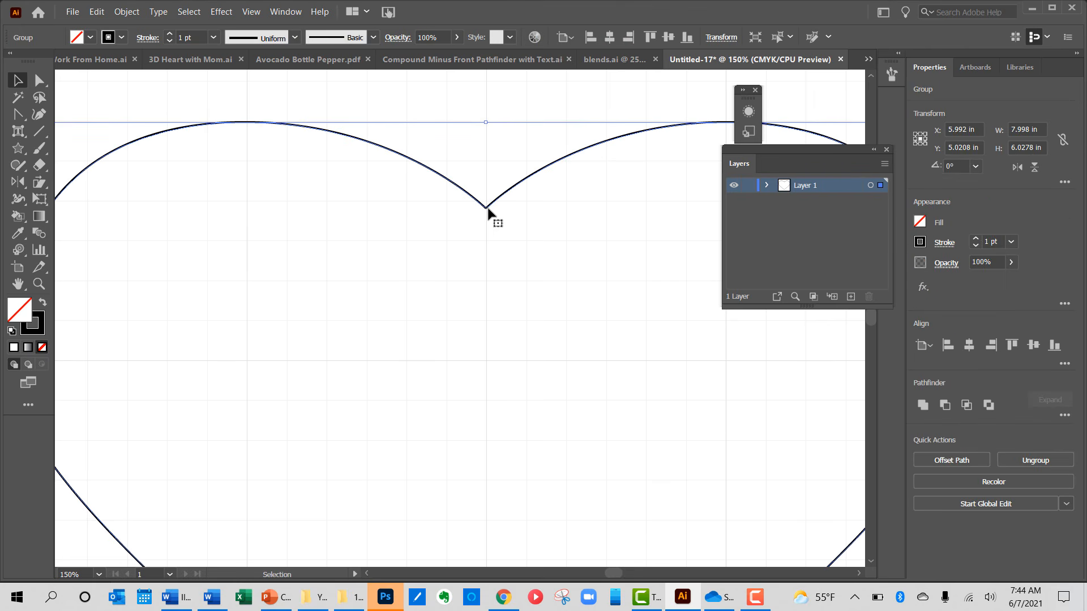
pyautogui.press('a')
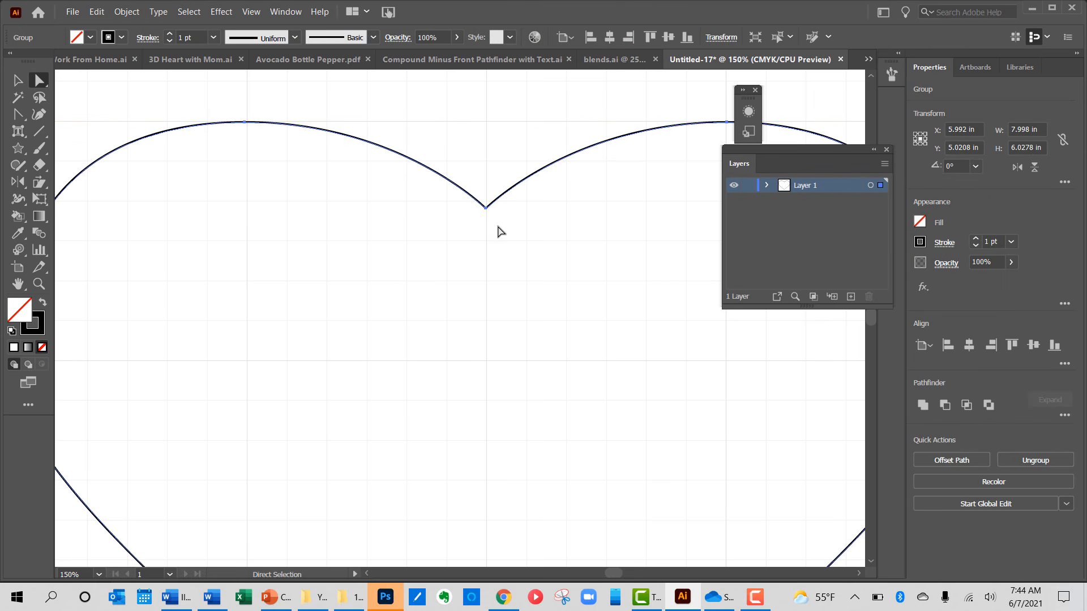
pyautogui.moveTo(474, 193); pyautogui.dragTo(499, 232)
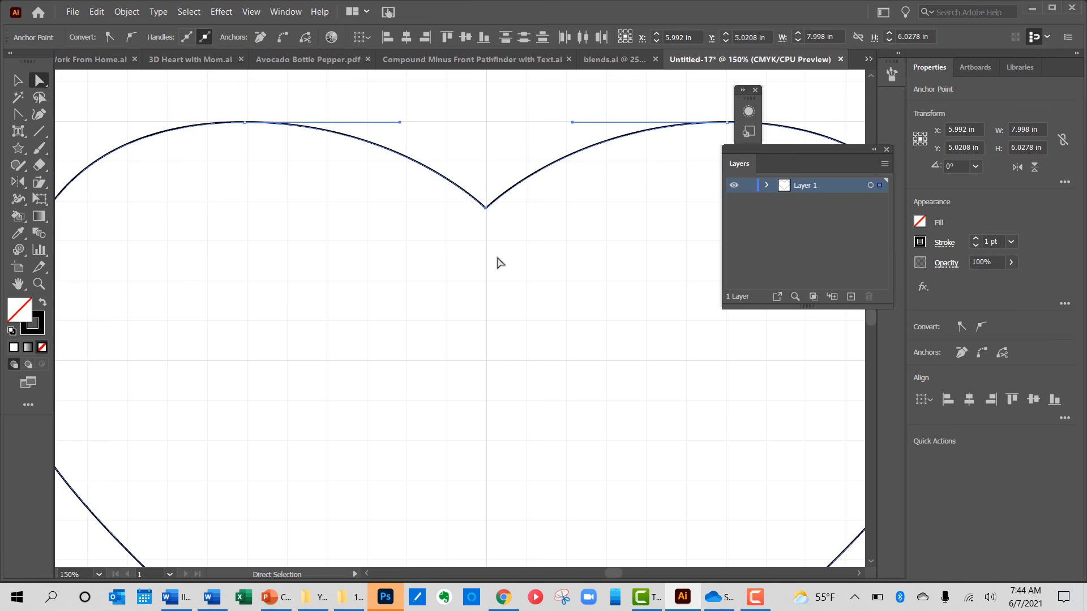
pyautogui.press('ctrl')
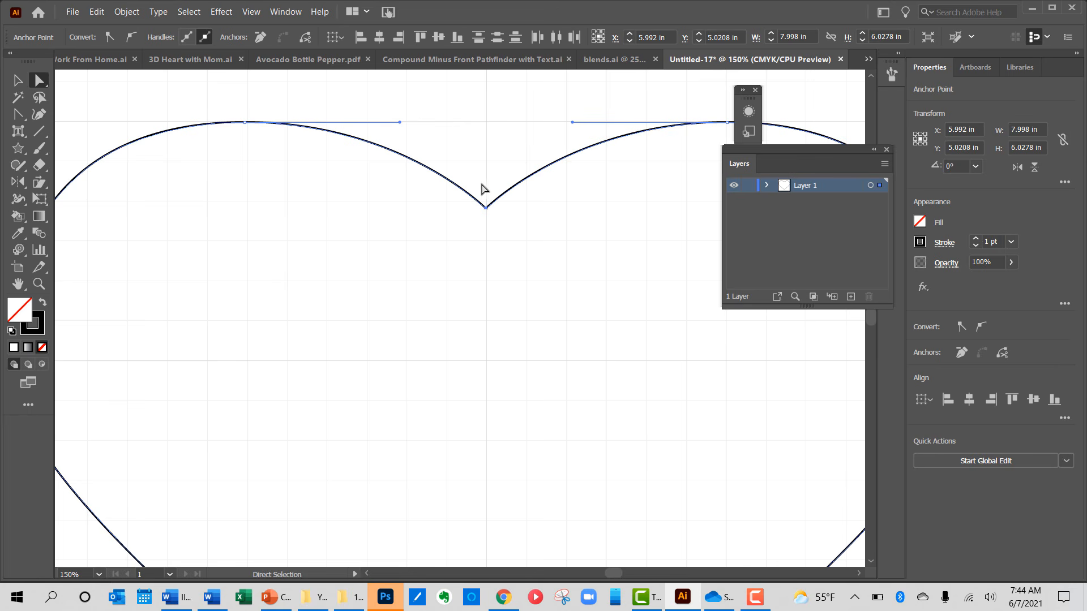
# Step: Join the two overlapping end anchors at the heart's bottom tip to close the outline
pyautogui.scroll(-10, 497, 269)
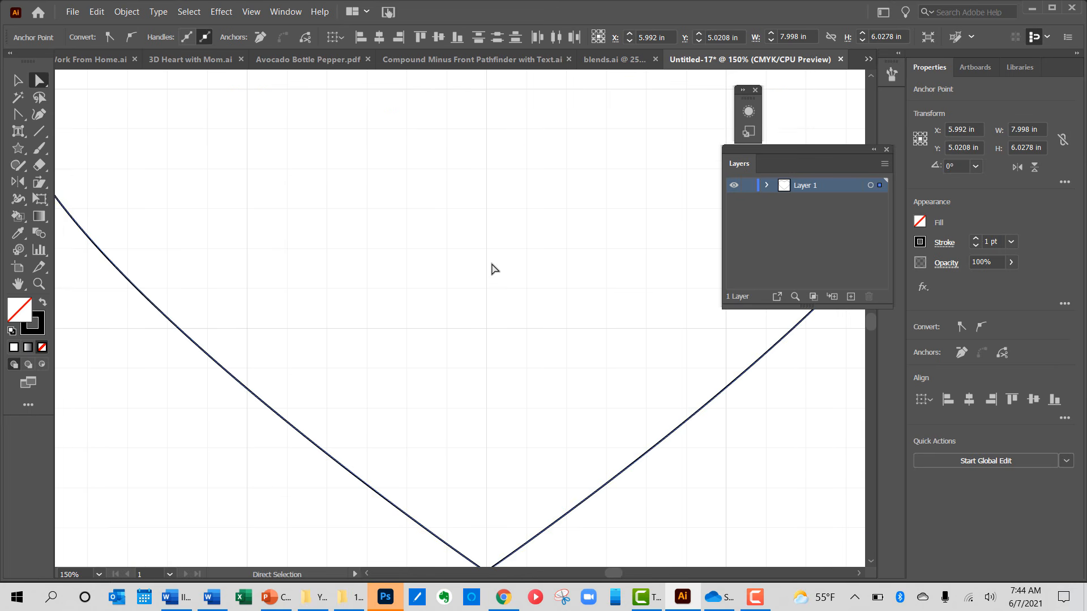
pyautogui.moveTo(500, 426); pyautogui.dragTo(477, 399)
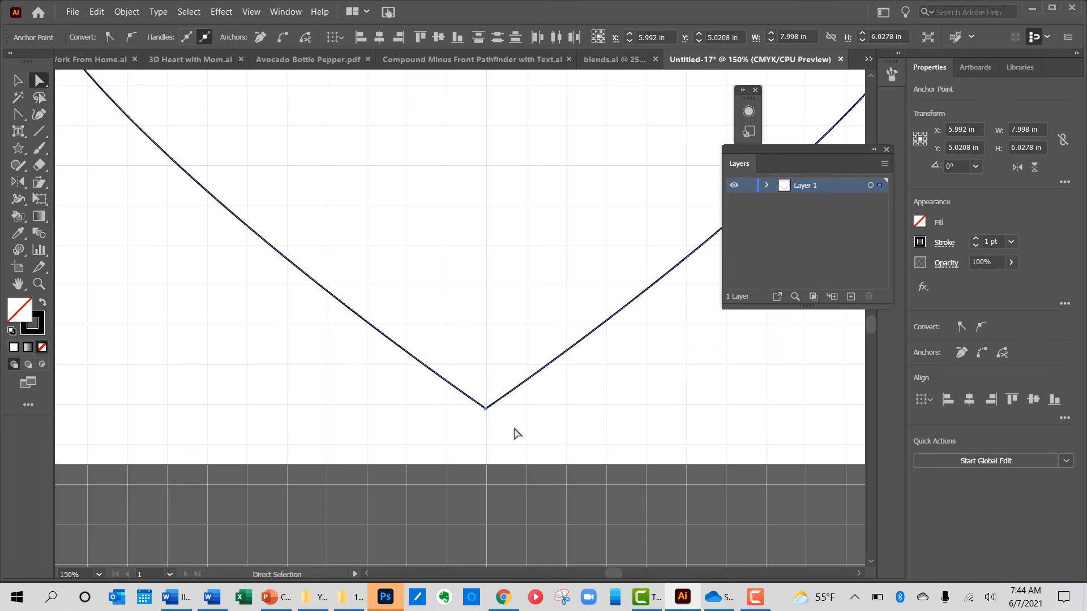
pyautogui.press('alt')
pyautogui.scroll(5, 509, 432)
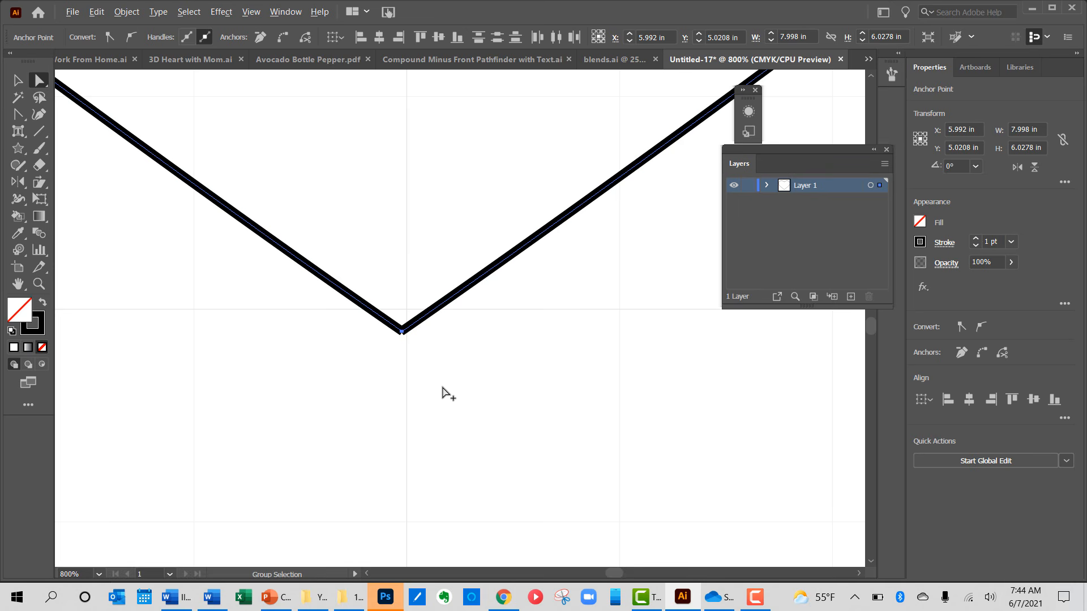
pyautogui.scroll(2, 416, 363)
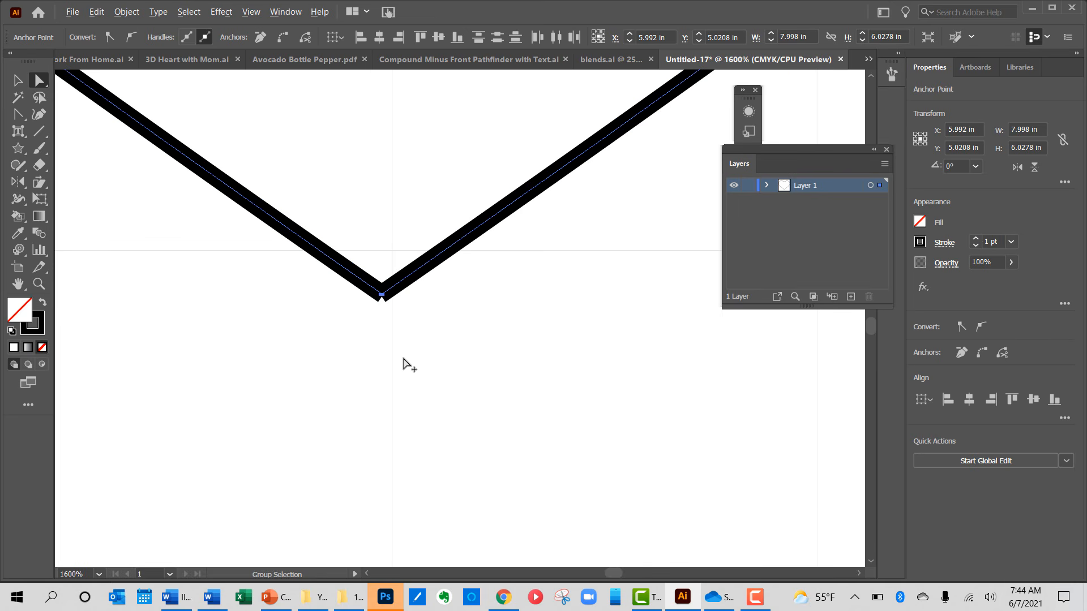
pyautogui.press('ctrl')
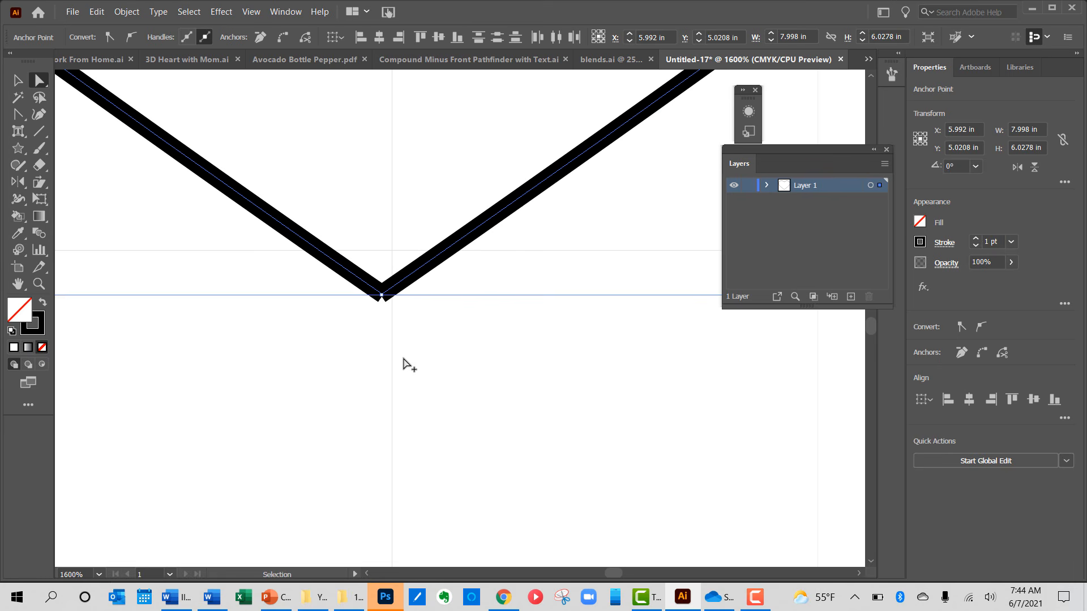
pyautogui.hotkey('ctrl', 'j')
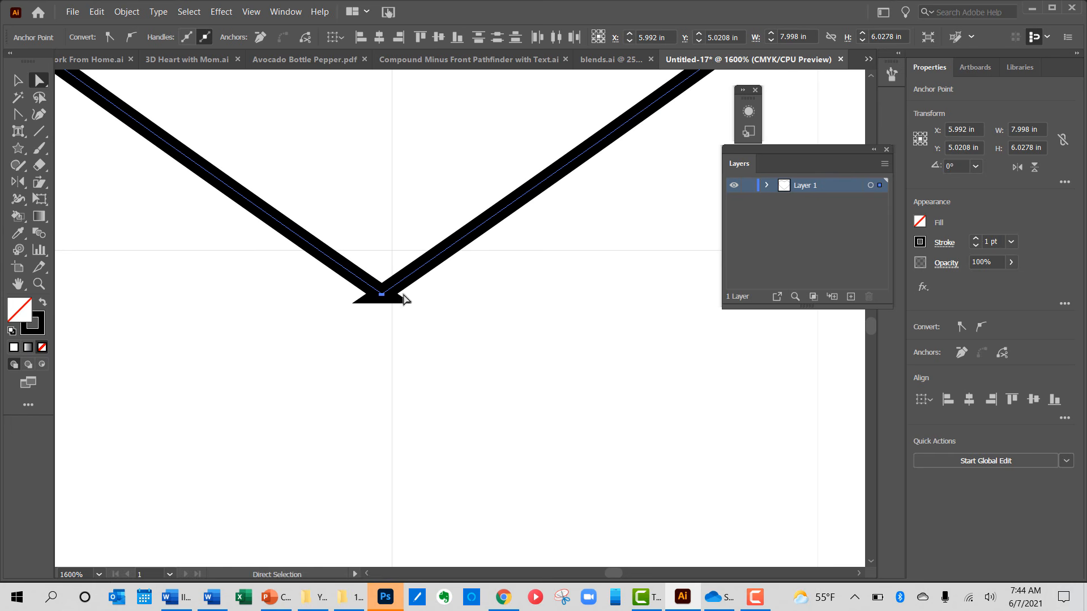
pyautogui.scroll(-2, 387, 320)
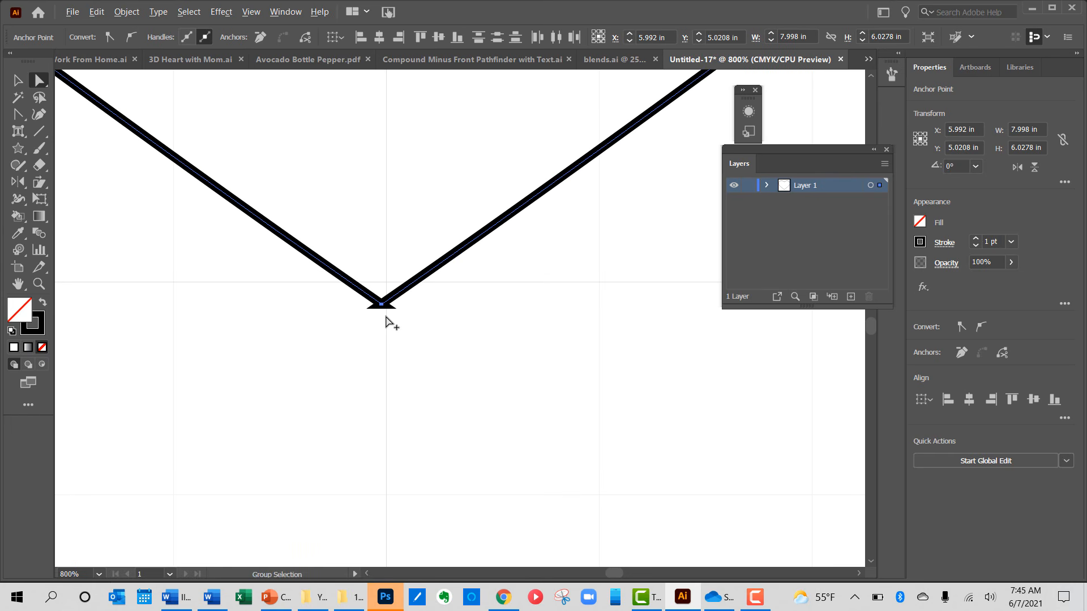
pyautogui.scroll(-6, 389, 318)
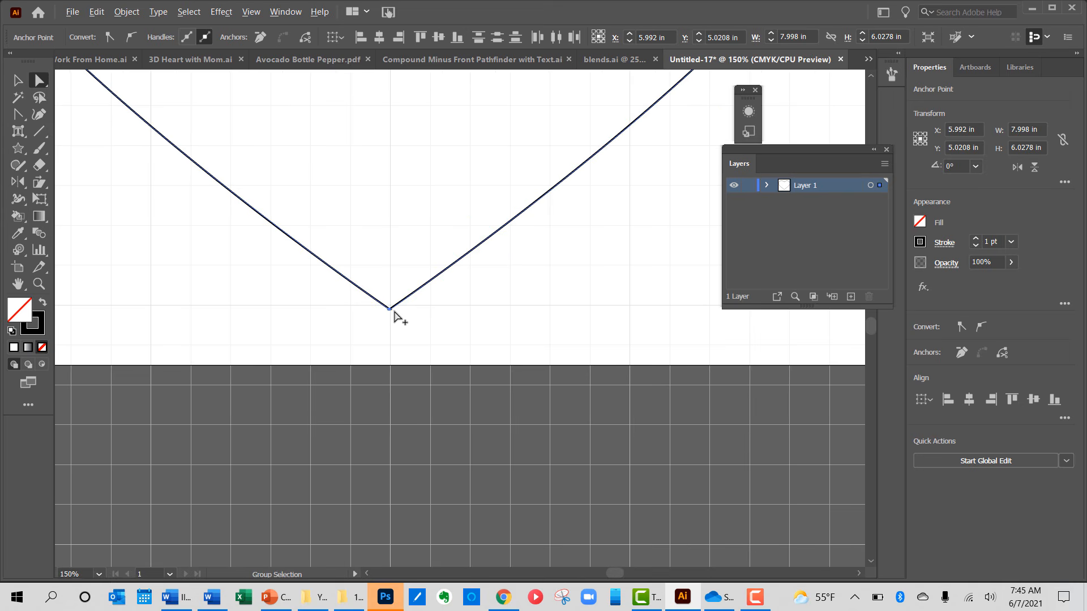
pyautogui.scroll(-1, 398, 311)
pyautogui.scroll(-1, 406, 176)
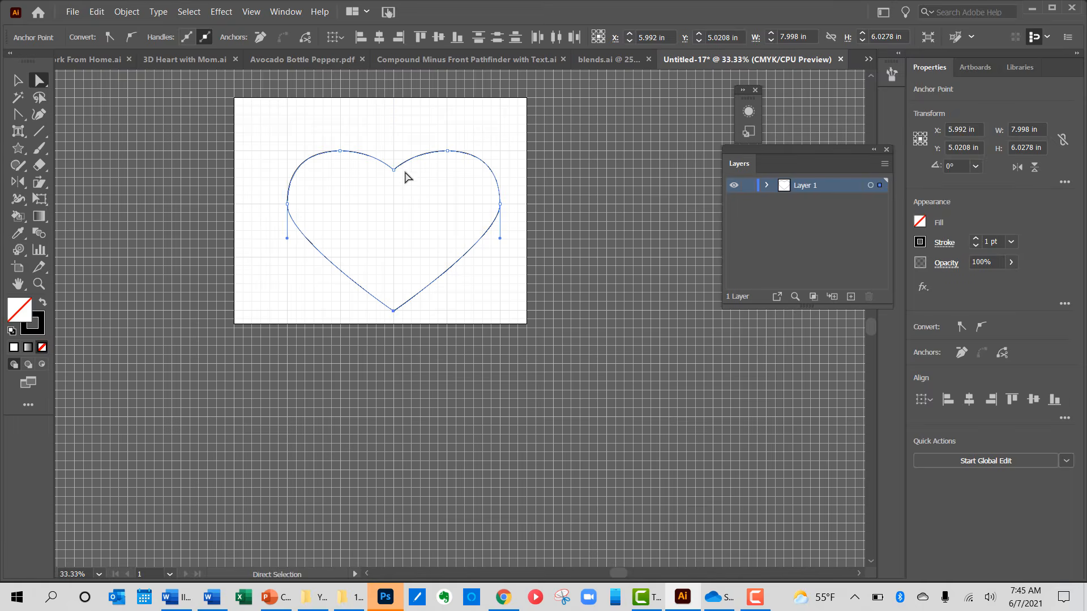
# Step: Select the whole heart with the Selection tool and fill it with the pink swatch
pyautogui.scroll(2, 403, 181)
pyautogui.scroll(1, 408, 182)
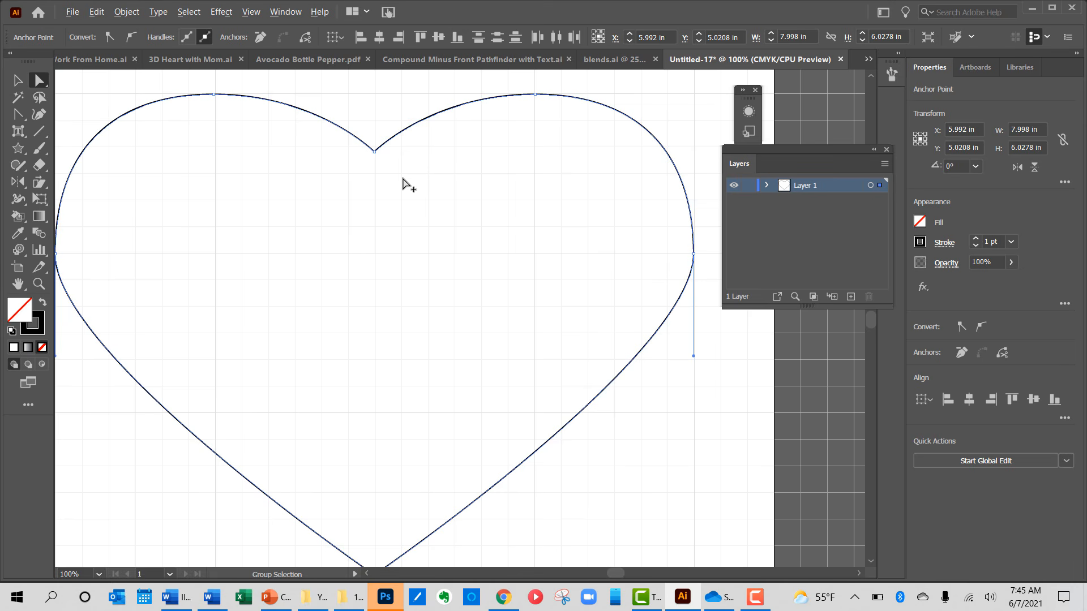
pyautogui.scroll(-1, 403, 182)
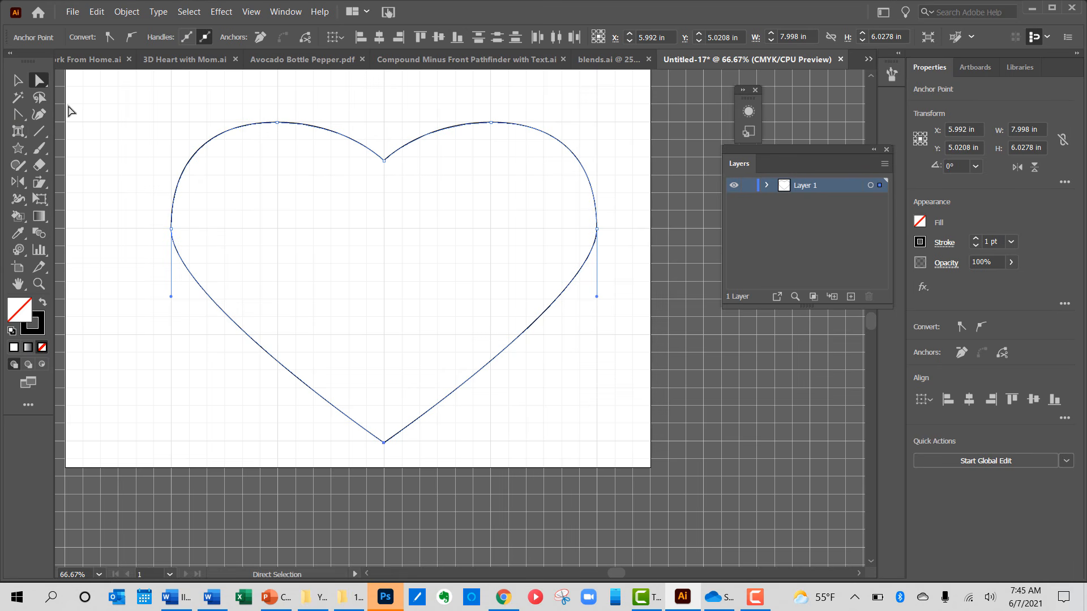
pyautogui.click(17, 81)
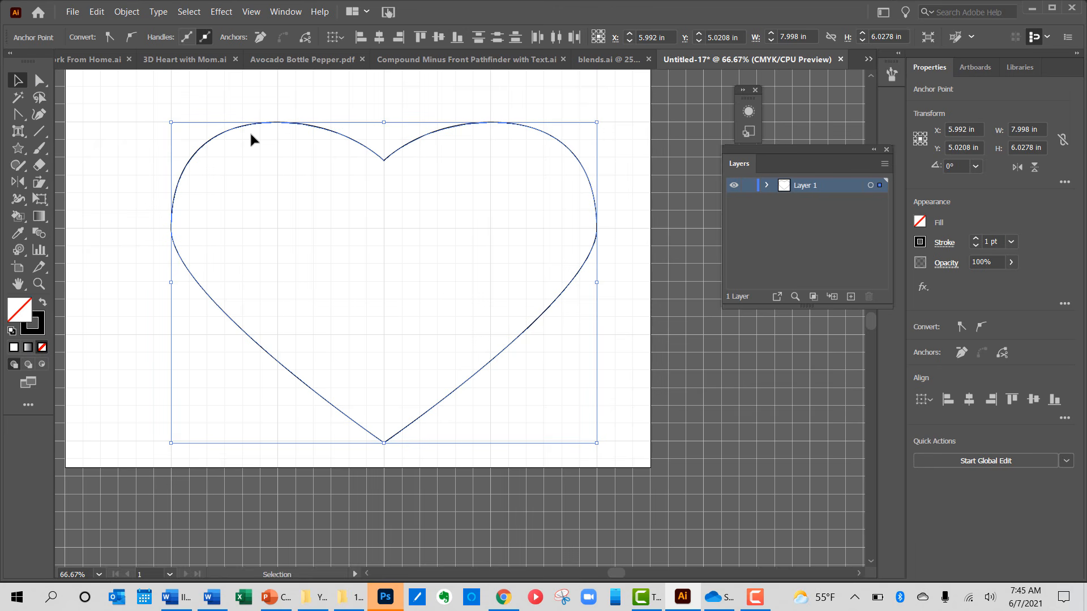
pyautogui.click(231, 110)
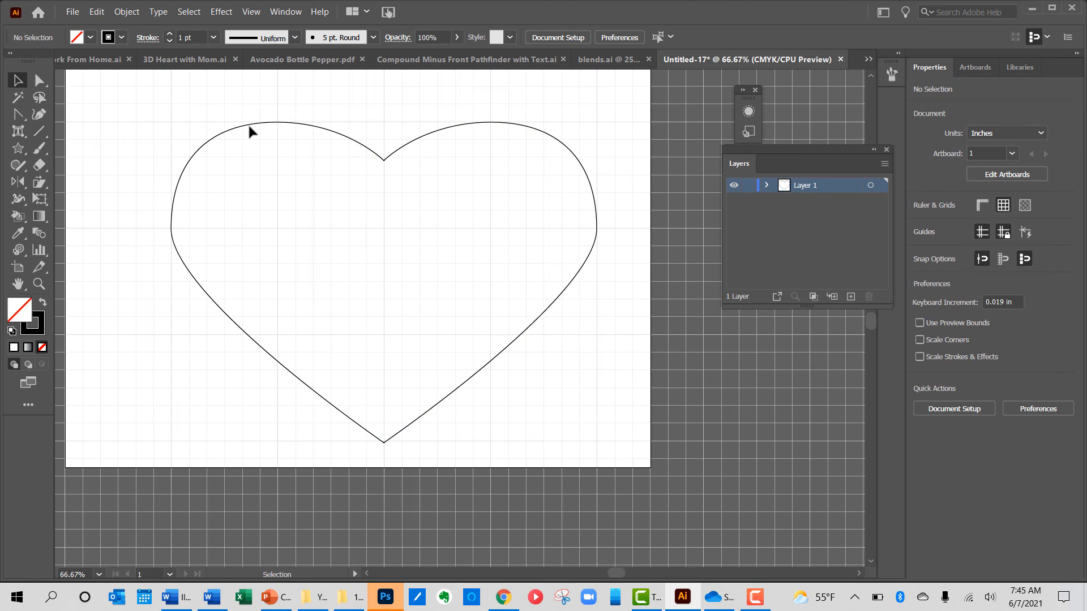
pyautogui.click(249, 126)
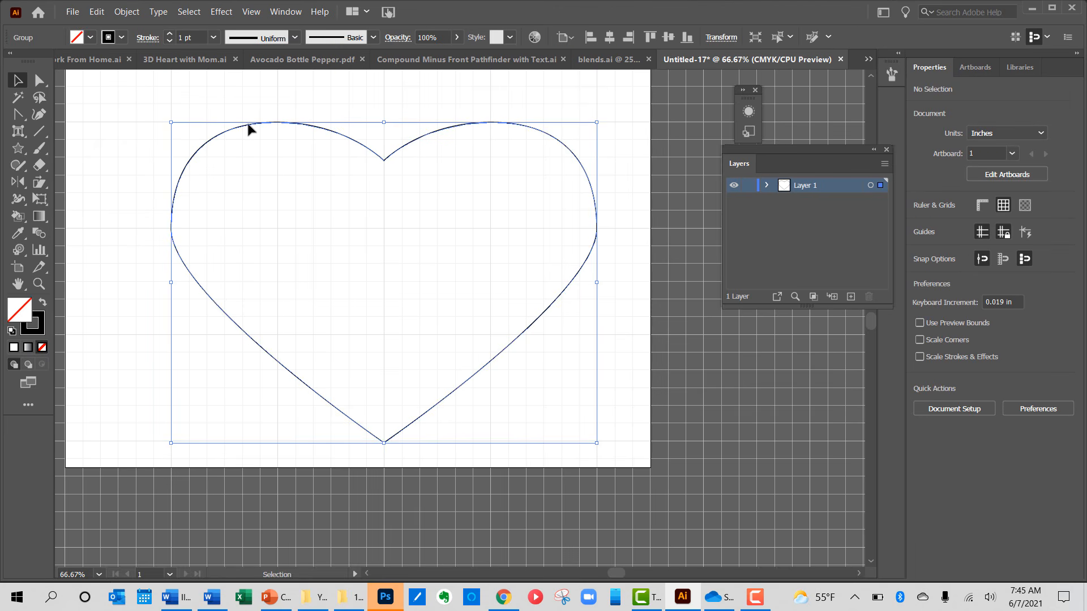
pyautogui.click(90, 37)
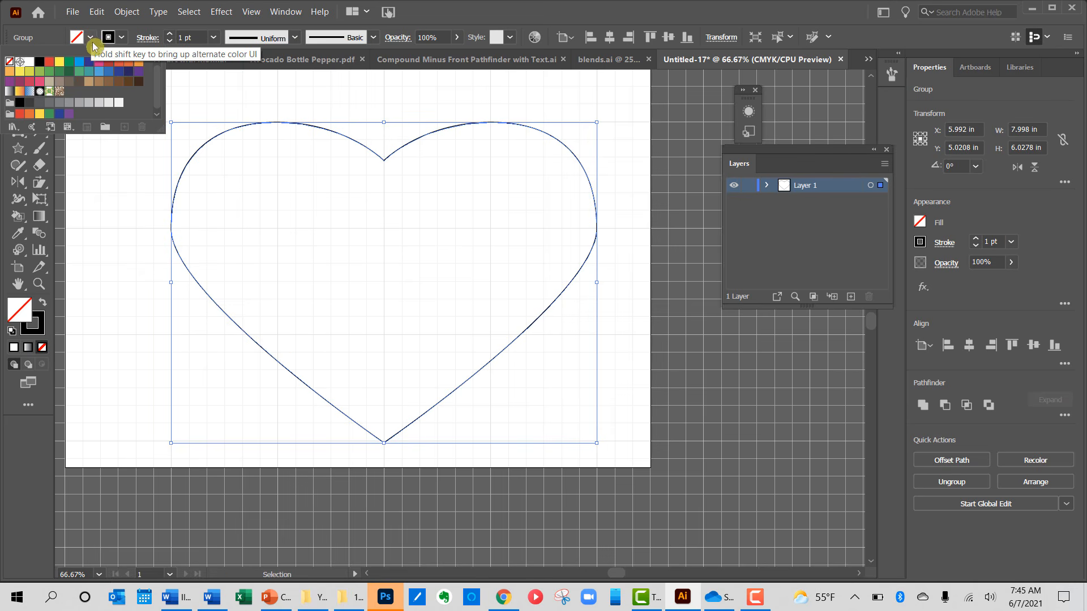
pyautogui.click(99, 62)
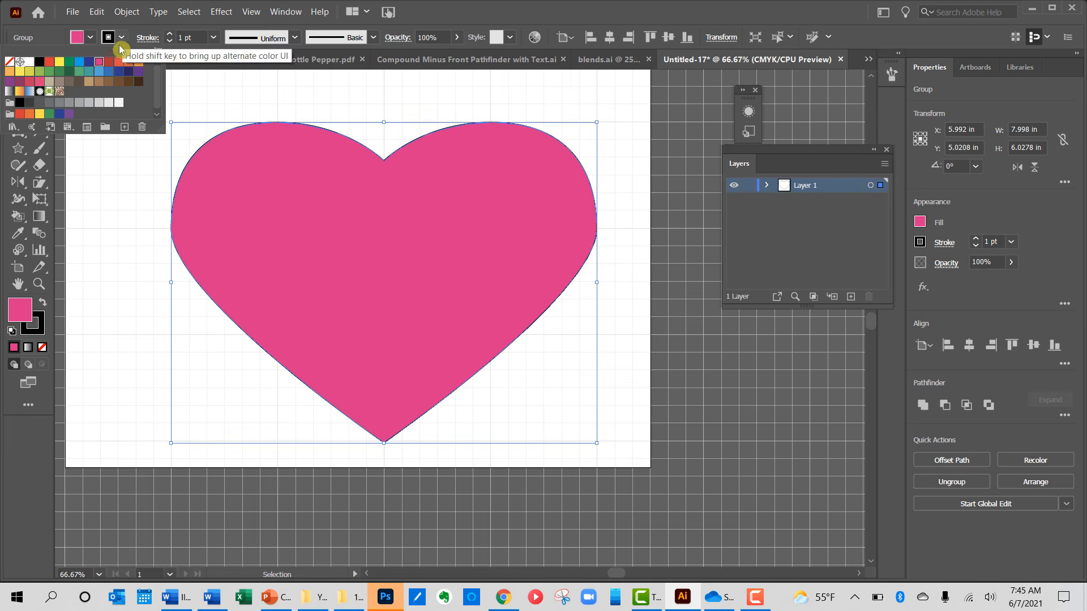
pyautogui.click(108, 61)
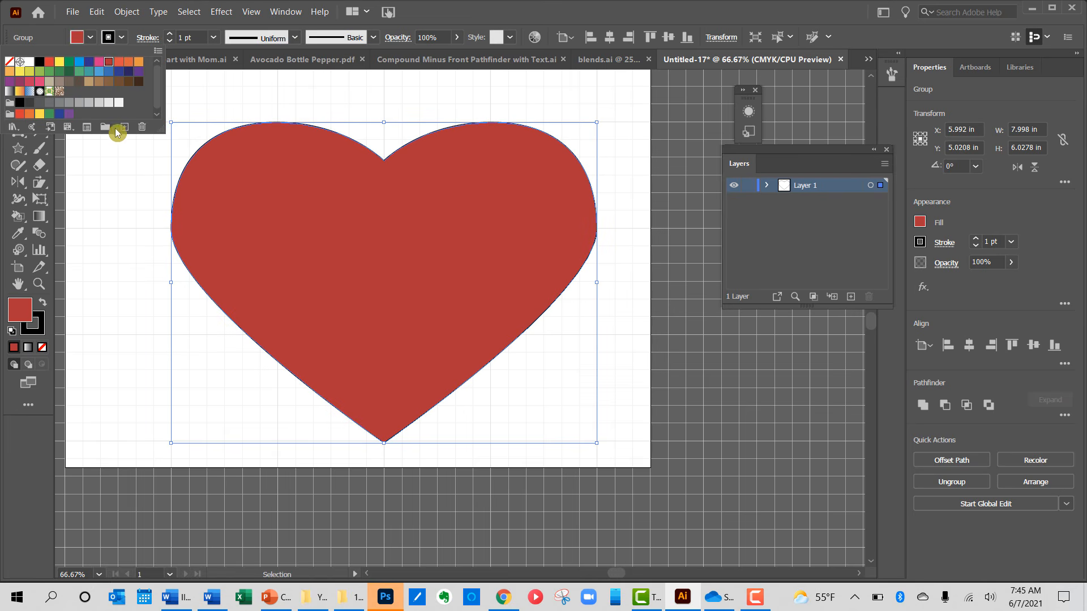
pyautogui.click(120, 153)
pyautogui.click(123, 39)
pyautogui.click(122, 140)
pyautogui.hotkey('ctrl', 'z')
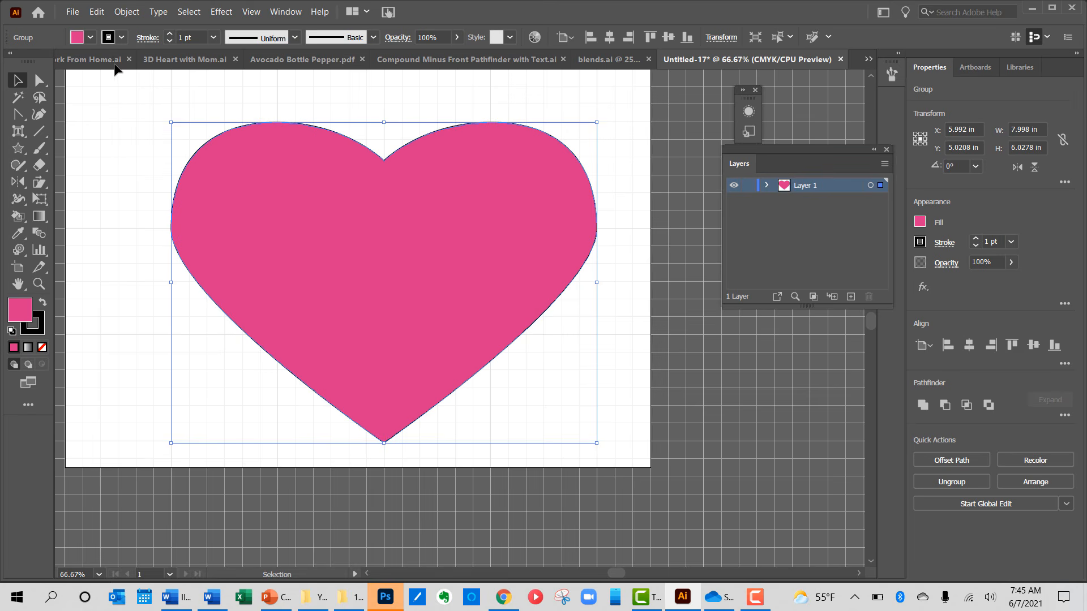
# Step: Give the heart a dark red stroke, set its weight to 4 pt and deselect it
pyautogui.click(122, 37)
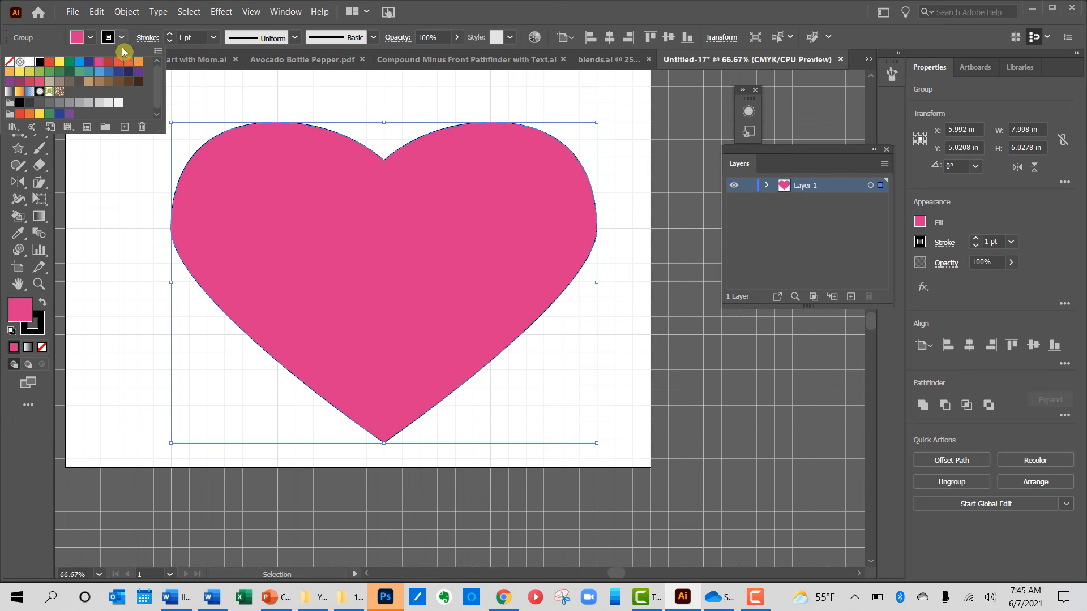
pyautogui.click(110, 63)
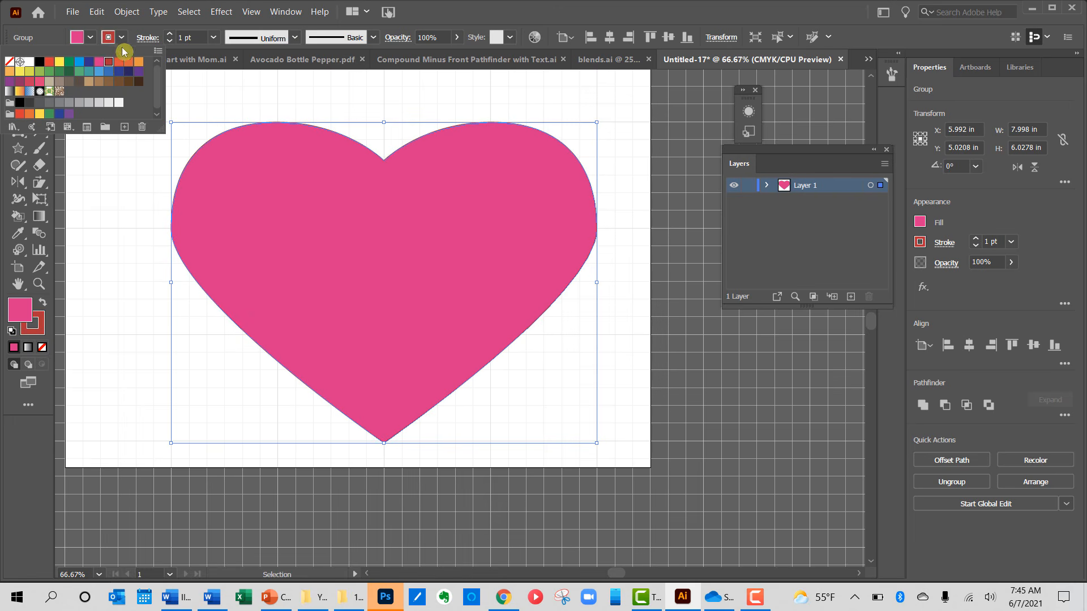
pyautogui.click(169, 34)
pyautogui.click(169, 34)
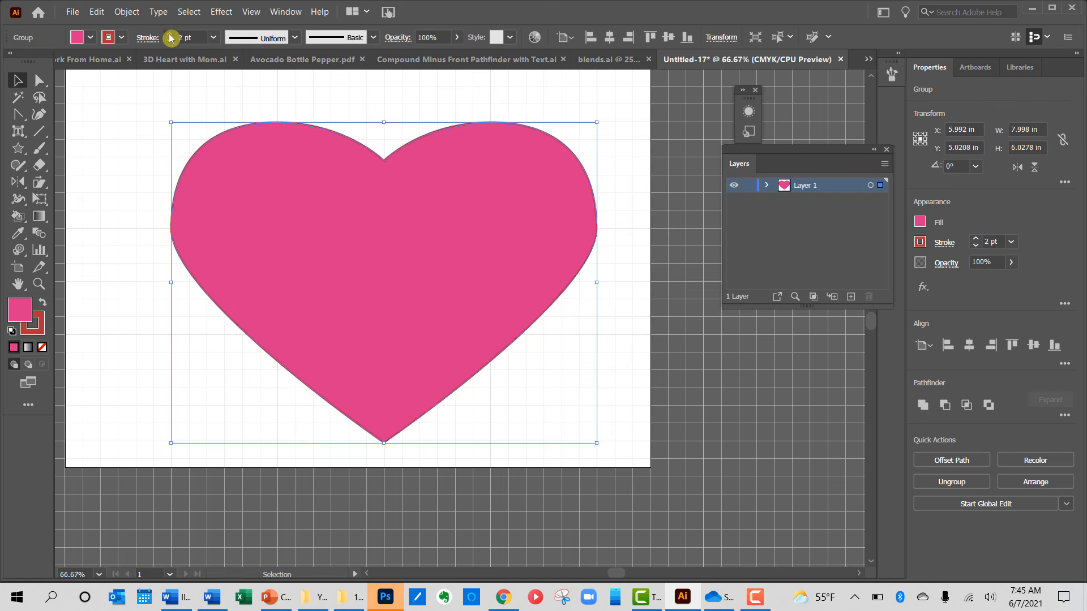
pyautogui.click(169, 34)
pyautogui.click(170, 34)
pyautogui.click(119, 150)
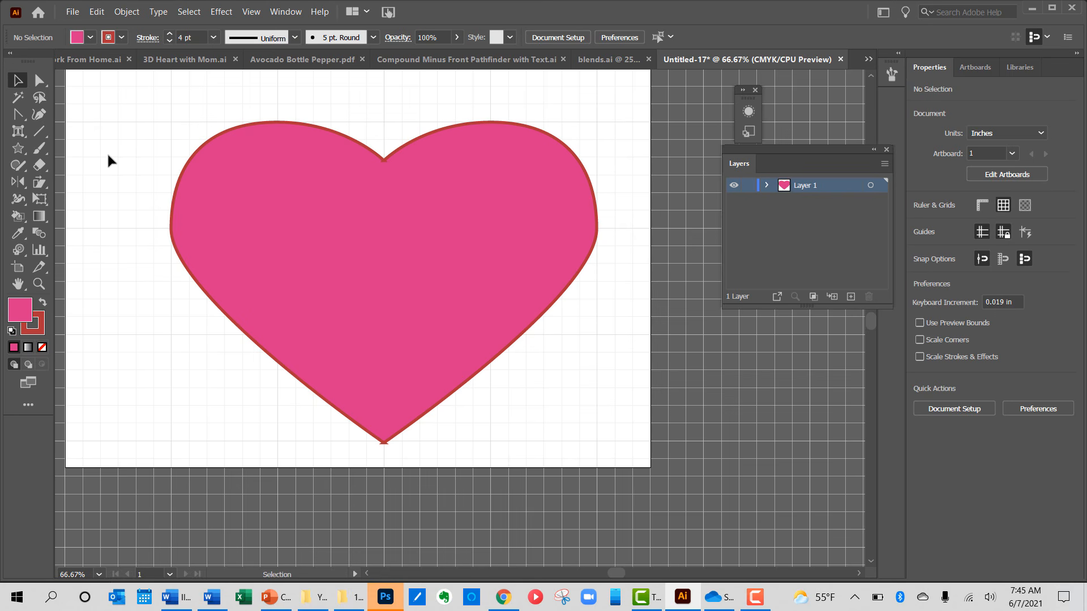
# Step: Add a 3D Extrude & Bevel effect to the heart and set its extrude depth to 109 pt
pyautogui.click(355, 225)
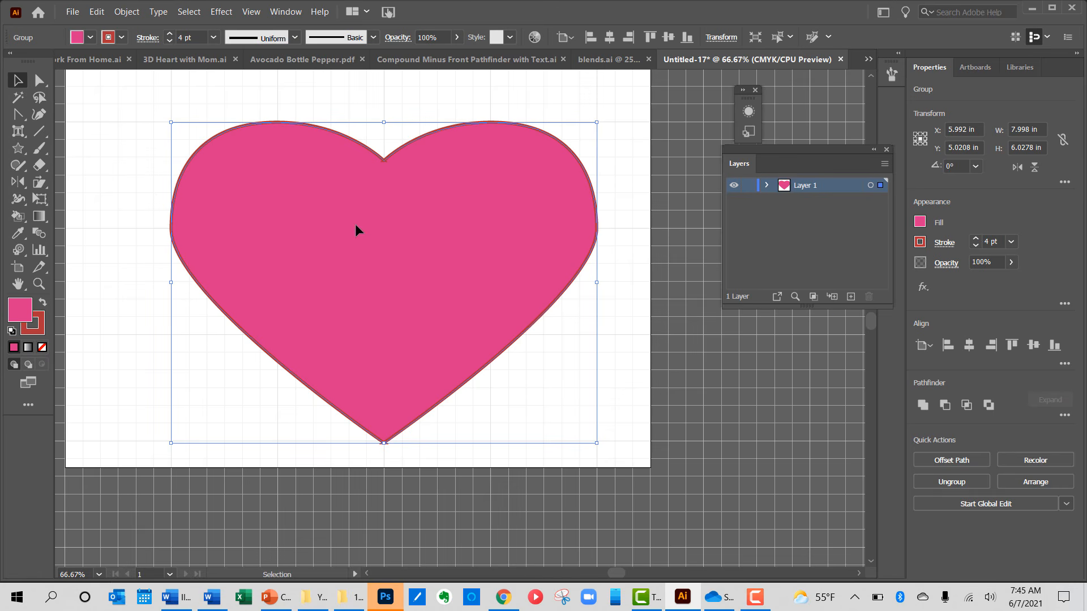
pyautogui.click(925, 289)
pyautogui.moveTo(925, 319)
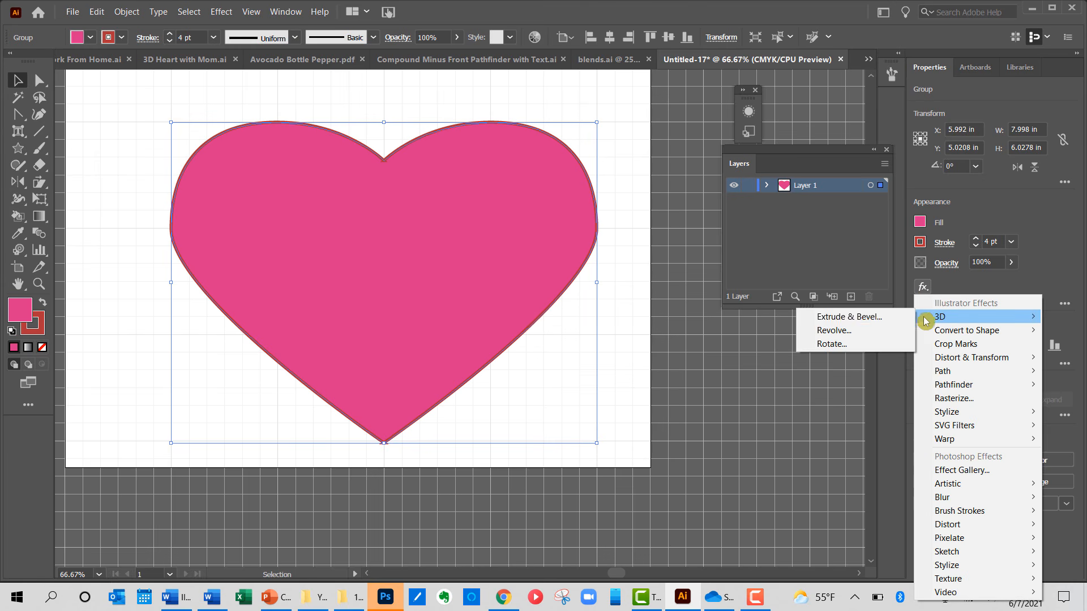
pyautogui.click(815, 317)
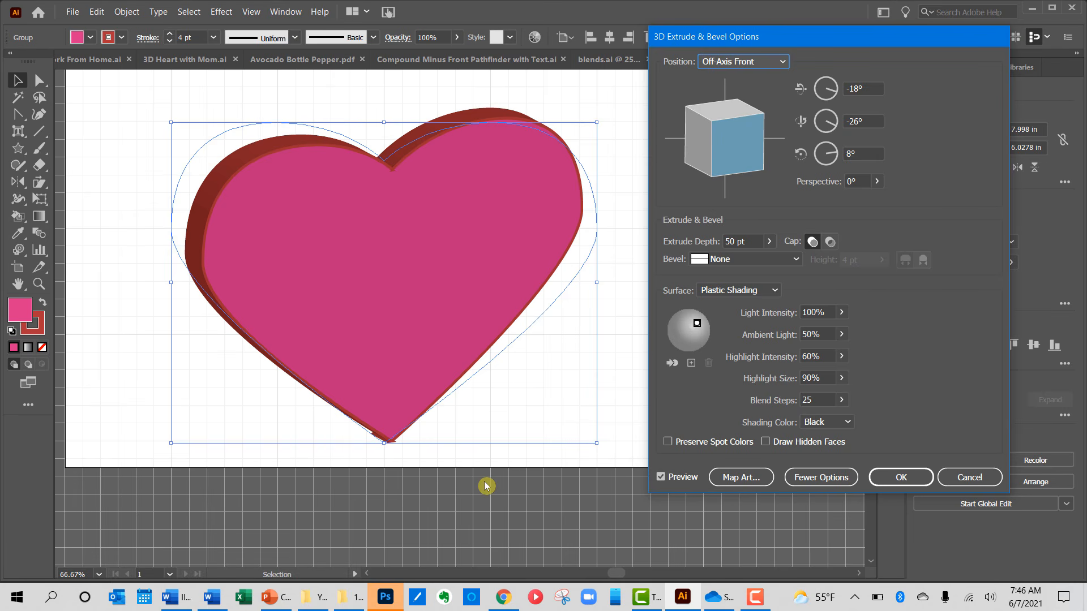
pyautogui.click(736, 242)
pyautogui.press('Up')
pyautogui.press('Up')
pyautogui.press('Up')
pyautogui.press('Up')
pyautogui.press('Up')
pyautogui.press('Up')
pyautogui.press('Up')
pyautogui.press('Up')
pyautogui.press('Up')
pyautogui.press('Up')
pyautogui.press('Up')
pyautogui.press('Up')
pyautogui.press('Up')
pyautogui.press('Up')
pyautogui.press('Up')
pyautogui.press('Up')
pyautogui.press('Up')
pyautogui.press('Up')
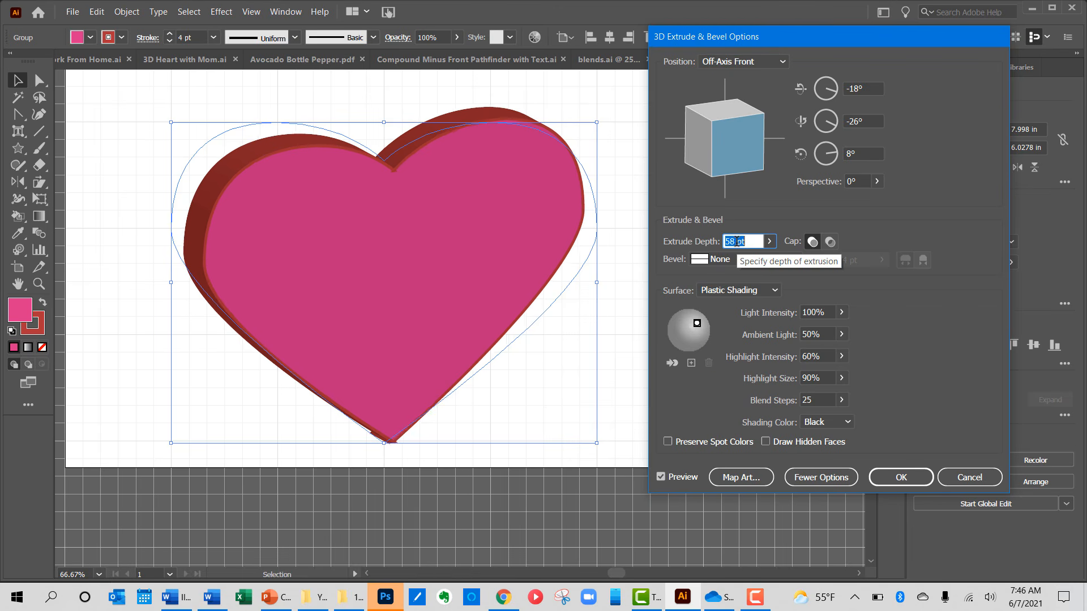
pyautogui.press('Up')
pyautogui.press('Up')
pyautogui.press('Up')
pyautogui.press('Up')
pyautogui.press('Up')
pyautogui.press('Up')
pyautogui.press('Up')
pyautogui.press('Up')
pyautogui.press('Up')
pyautogui.press('Up')
pyautogui.press('Up')
pyautogui.press('Up')
pyautogui.press('Up')
pyautogui.press('Up')
pyautogui.press('Up')
pyautogui.press('Up')
pyautogui.press('Up')
pyautogui.press('Up')
pyautogui.press('Up')
pyautogui.press('Up')
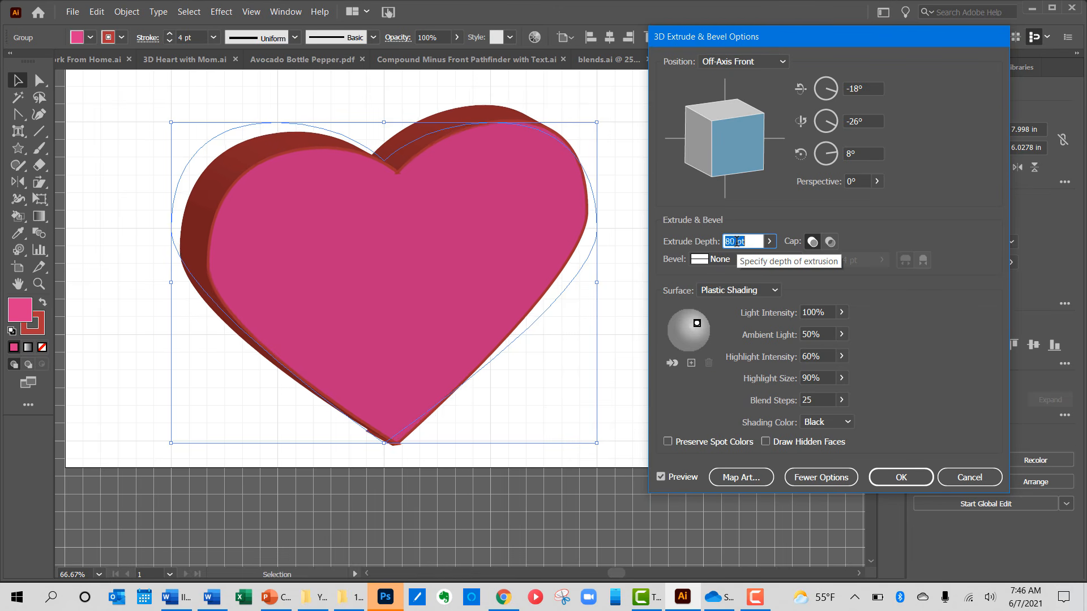
pyautogui.press('Up')
pyautogui.press('Up')
pyautogui.press('Up')
pyautogui.press('Up')
pyautogui.press('Up')
pyautogui.press('Up')
pyautogui.press('Up')
pyautogui.press('Up')
pyautogui.press('Up')
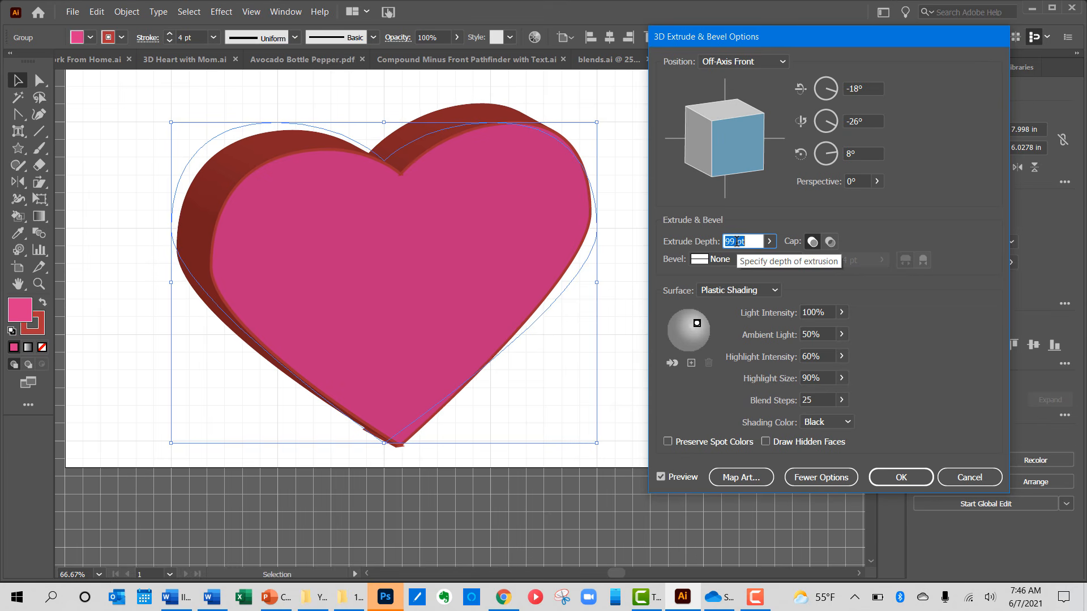
pyautogui.press('Up')
pyautogui.press('Up')
pyautogui.press('Up')
pyautogui.press('Up')
pyautogui.press('Up')
pyautogui.press('Up')
pyautogui.press('Up')
pyautogui.press('Up')
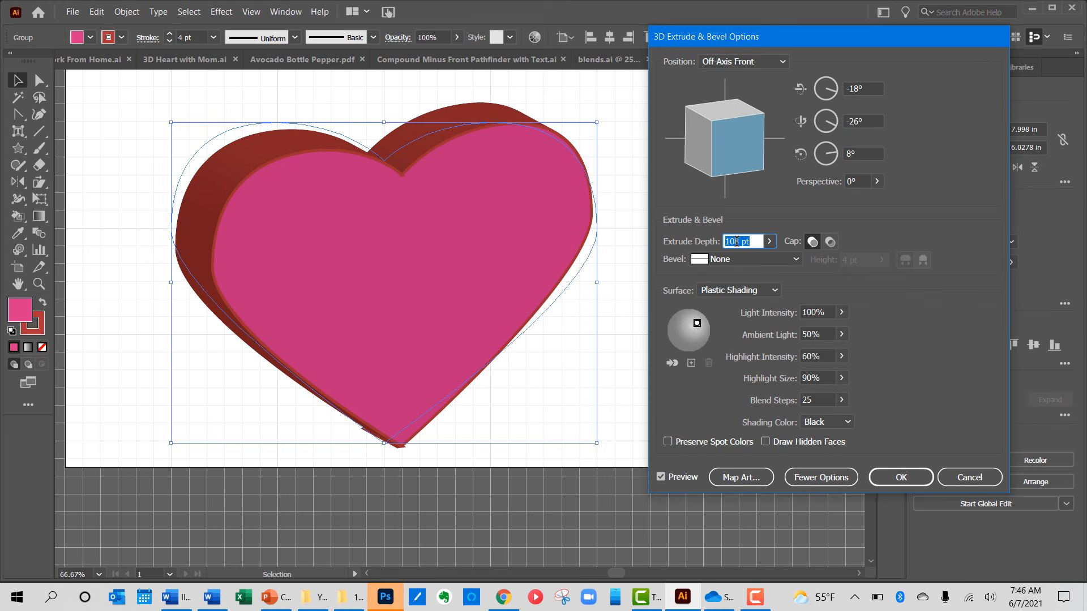
# Step: Rotate the extruded heart to about -10°, 37° and -3°, and give it a Rounded bevel
pyautogui.moveTo(731, 153); pyautogui.dragTo(701, 127)
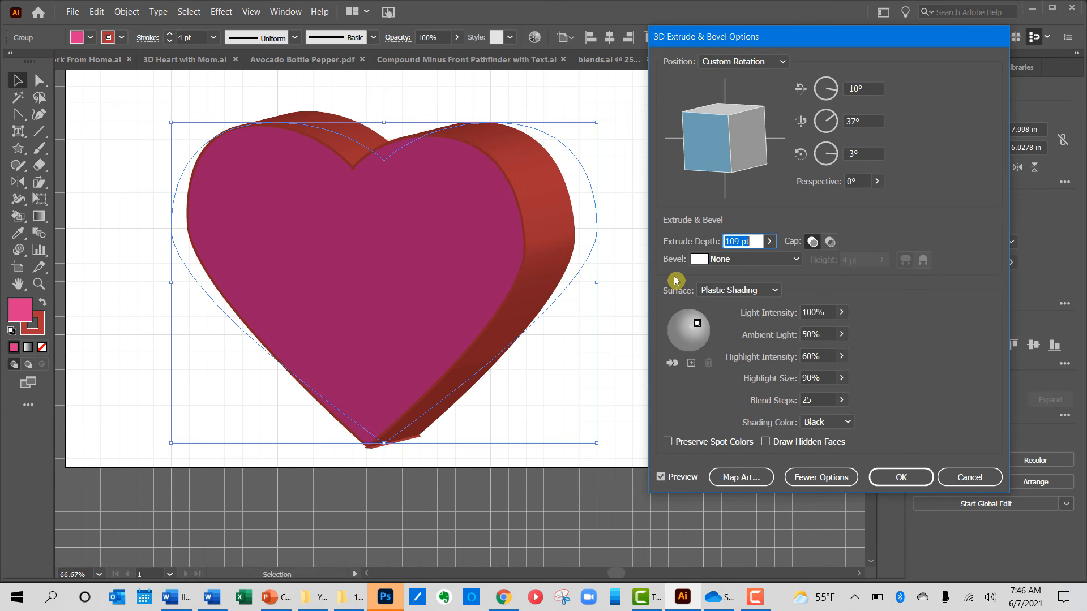
pyautogui.click(720, 262)
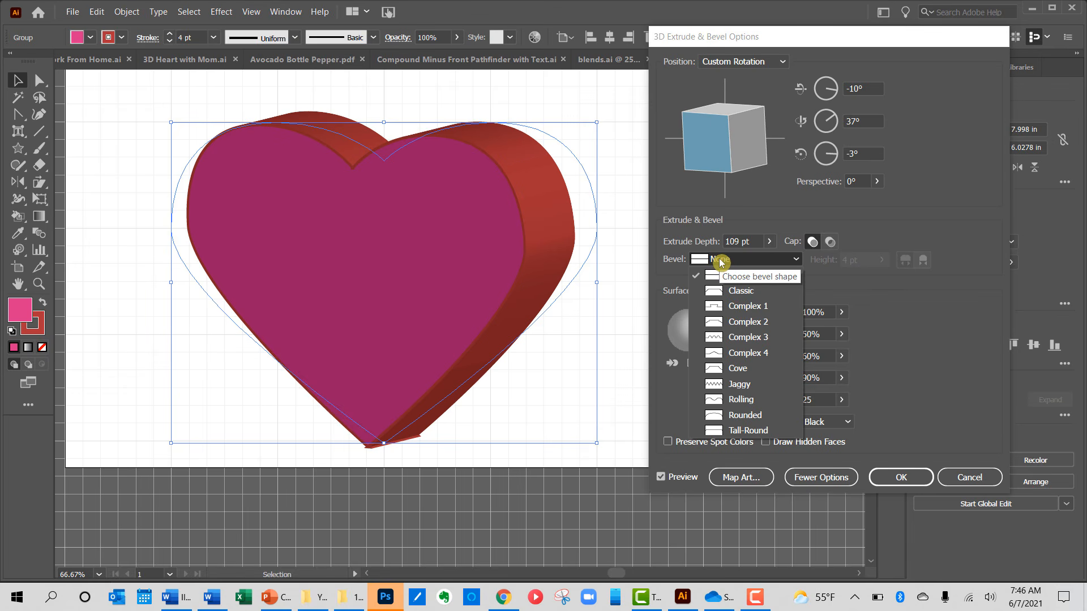
pyautogui.click(757, 416)
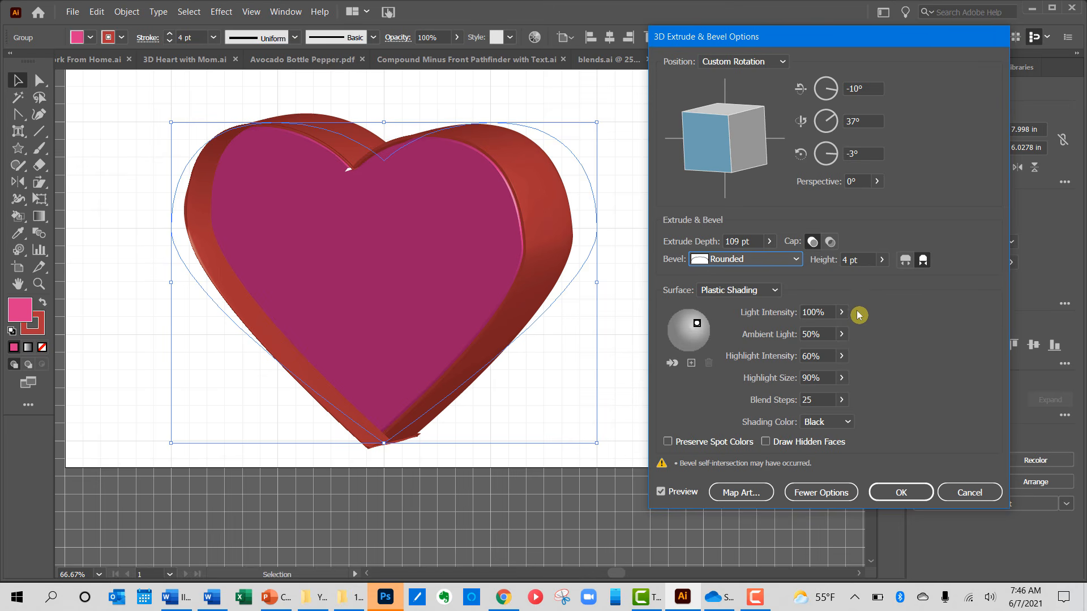
# Step: Keep Plastic Shading as the heart's surface and set the extrude depth to 81 pt
pyautogui.click(764, 291)
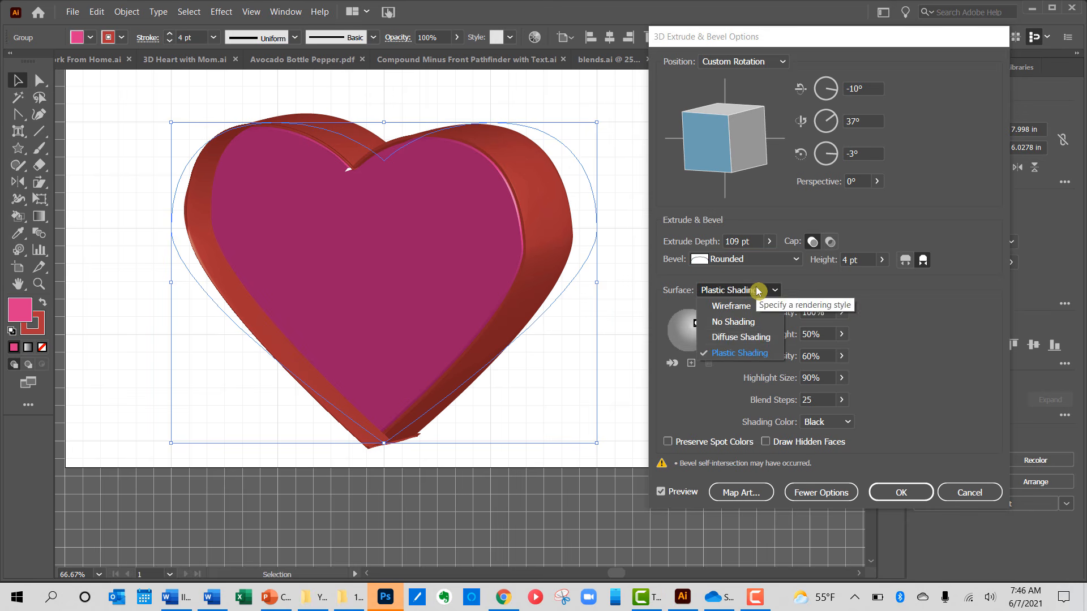
pyautogui.click(759, 357)
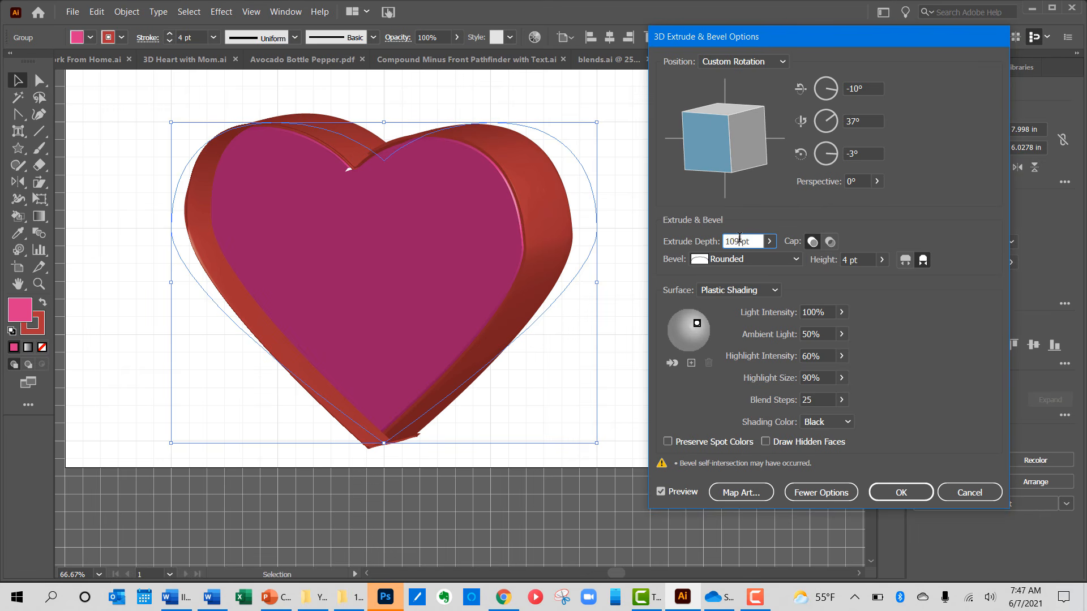
pyautogui.scroll(-4, 739, 240)
pyautogui.scroll(-1, 739, 240)
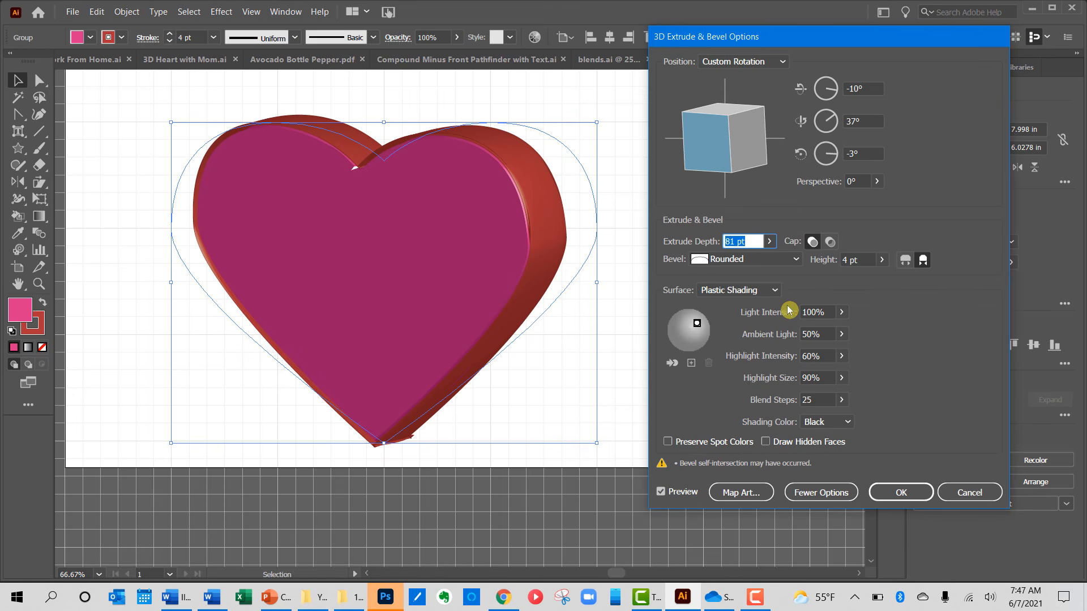
# Step: Change the heart's bevel to Rolling, apply the 3D effect, and remove the heart's stroke
pyautogui.click(777, 257)
pyautogui.click(778, 259)
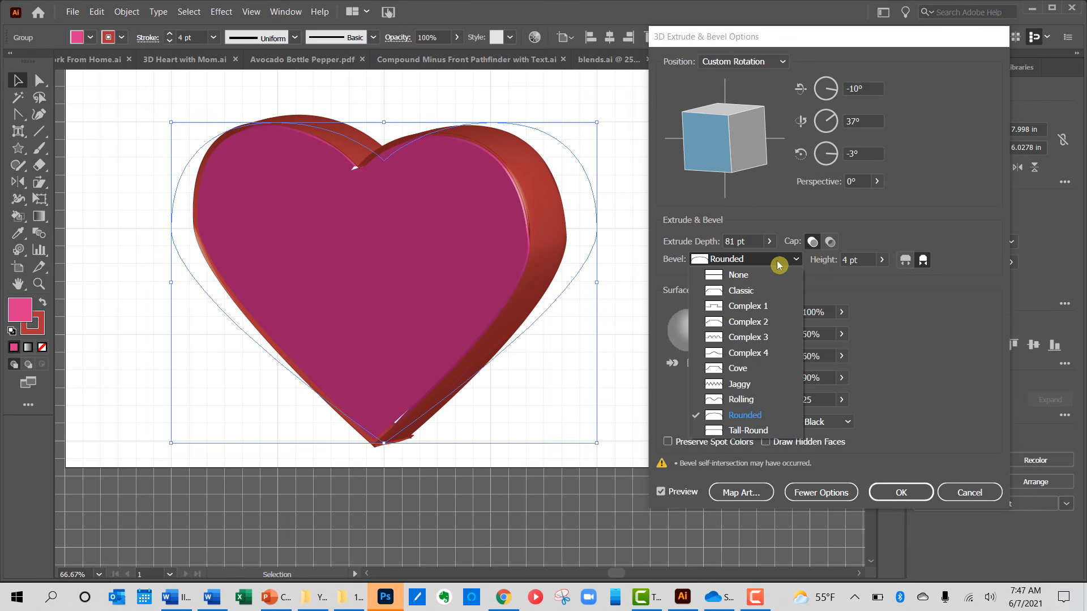
pyautogui.click(774, 400)
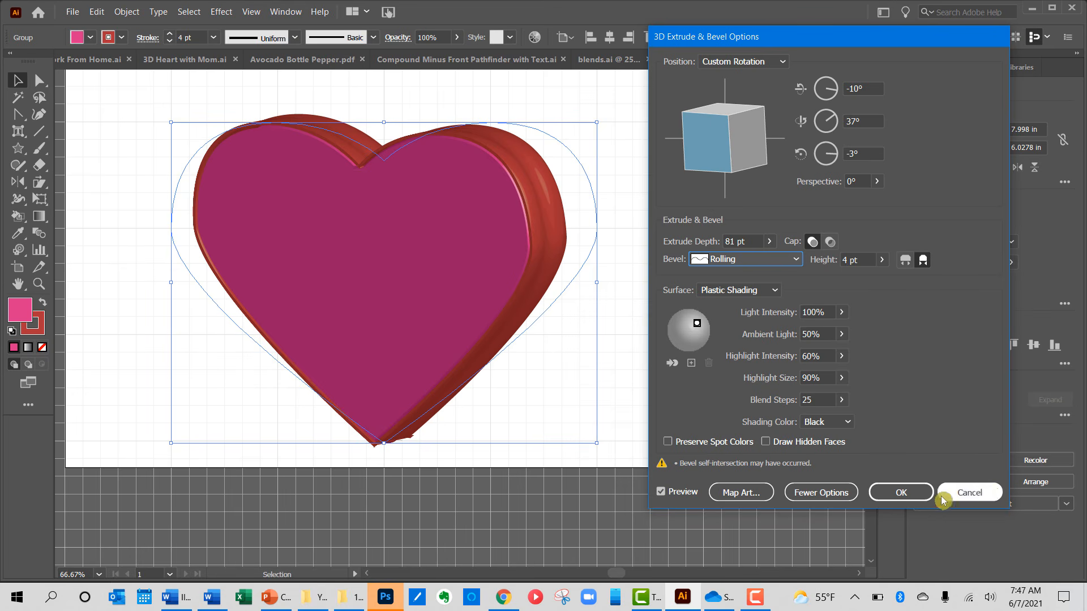
pyautogui.click(918, 491)
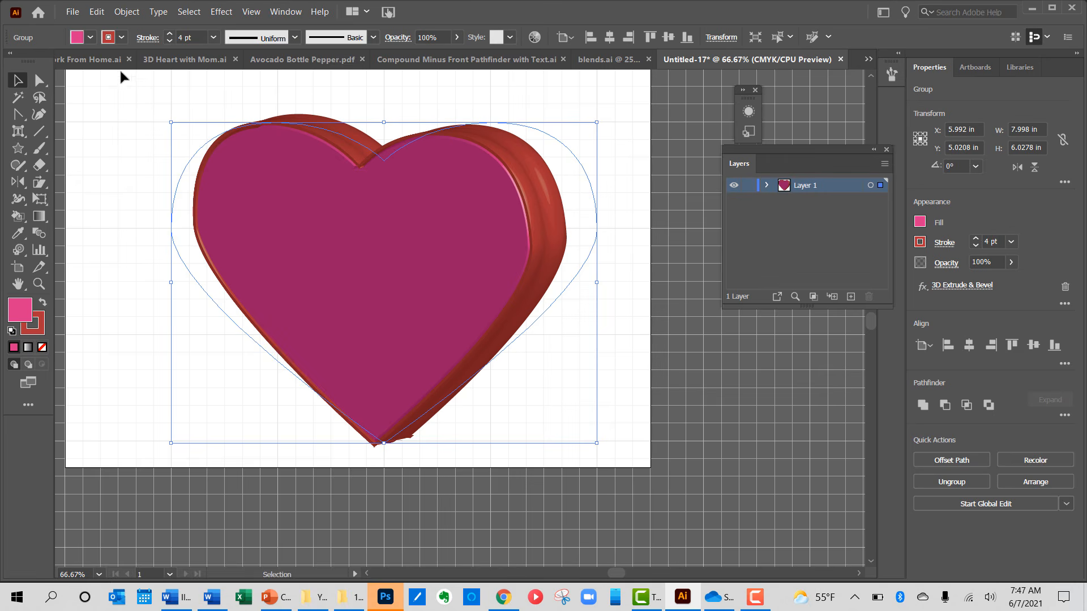
pyautogui.click(118, 38)
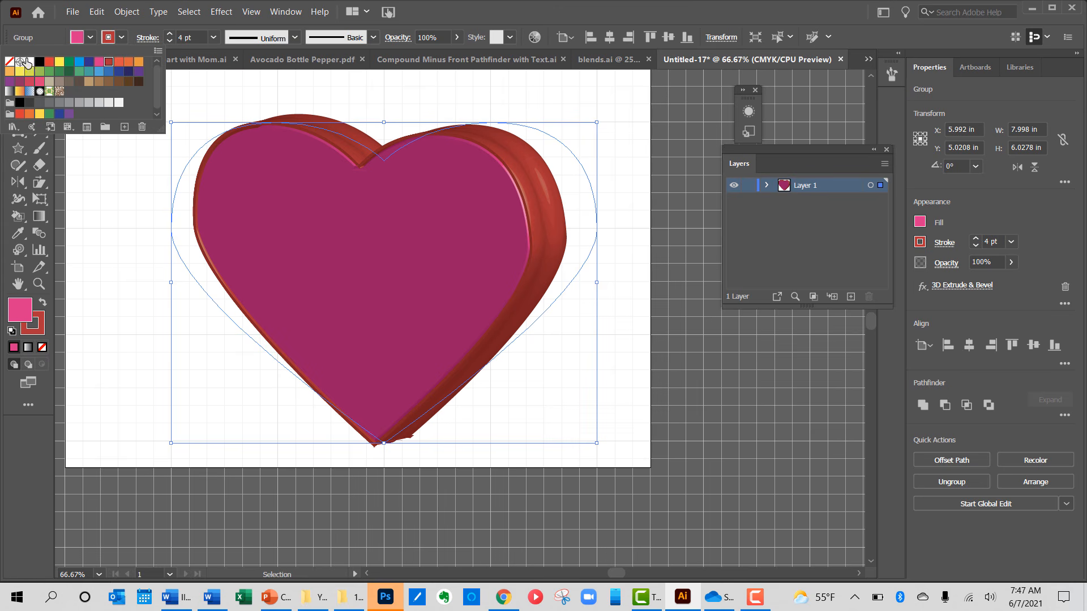
pyautogui.click(9, 61)
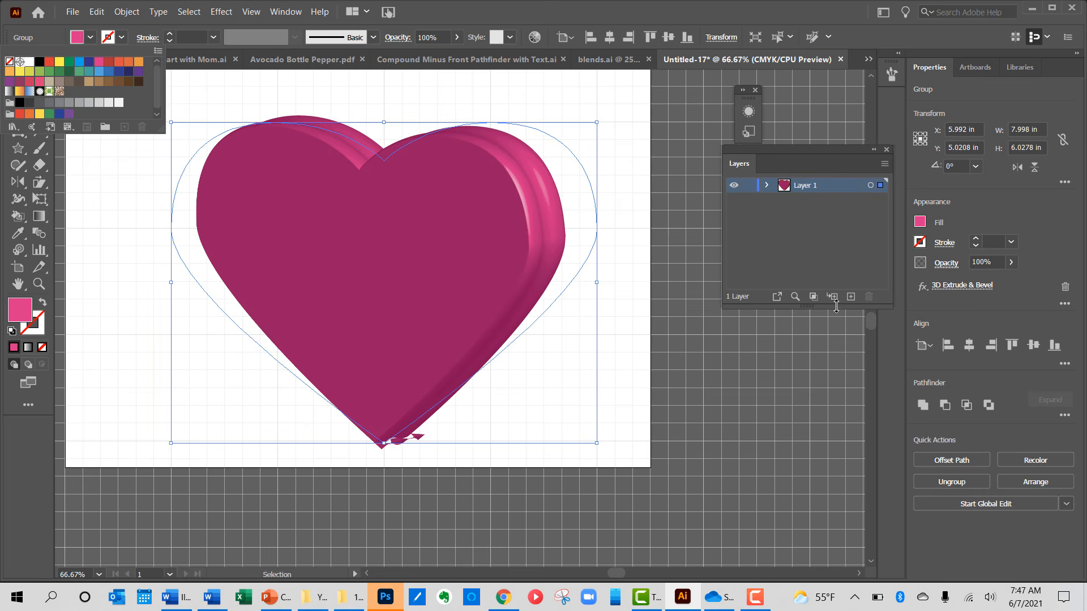
# Step: Edit the heart's 3D effect to use a Rounded bevel and shift the light slightly lower on the shading sphere
pyautogui.click(970, 287)
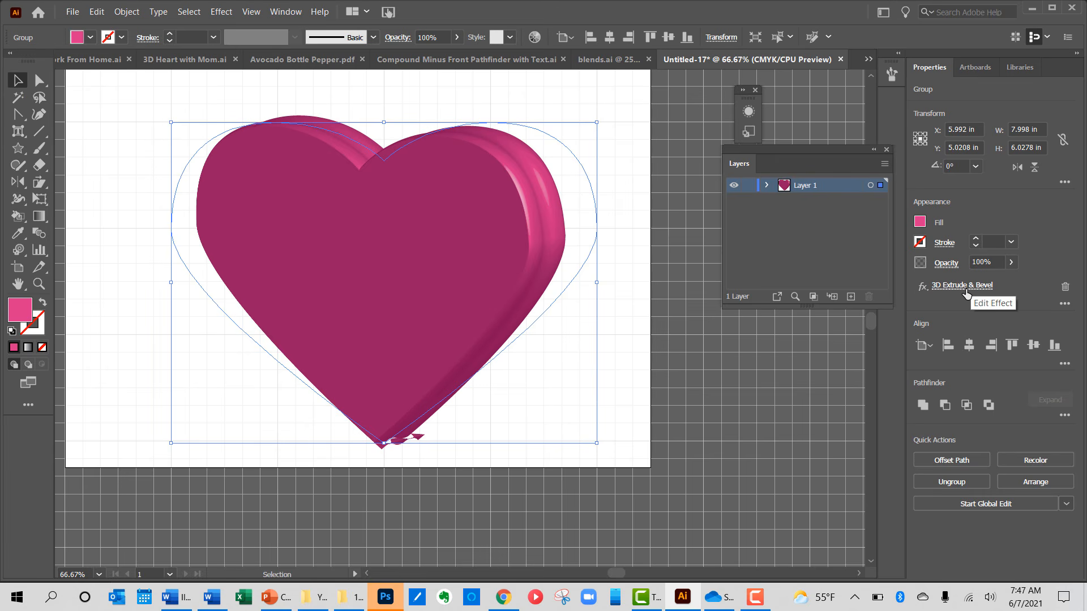
pyautogui.click(966, 292)
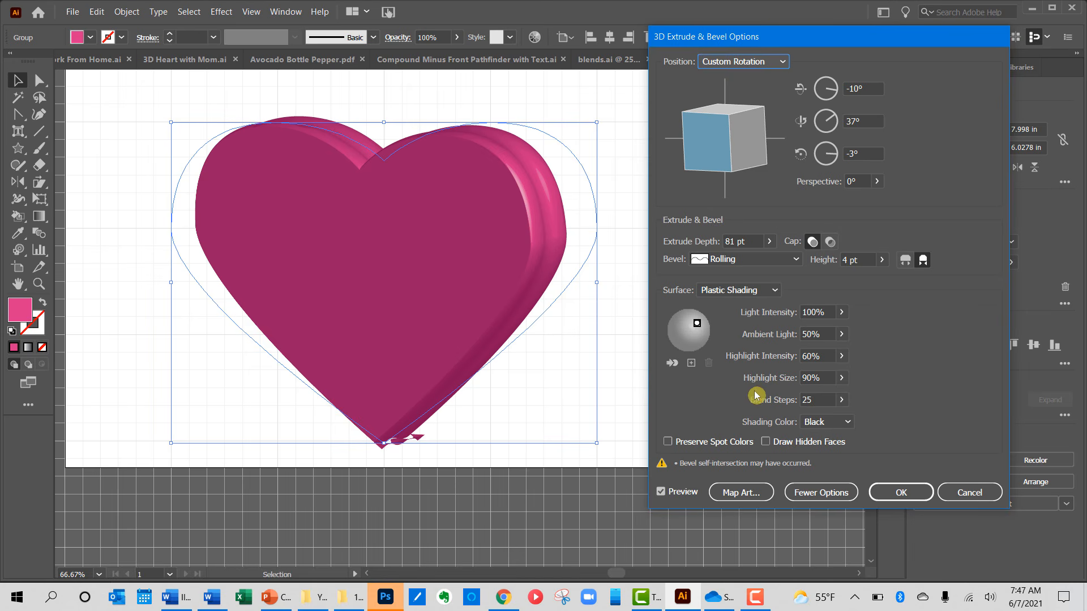
pyautogui.click(739, 260)
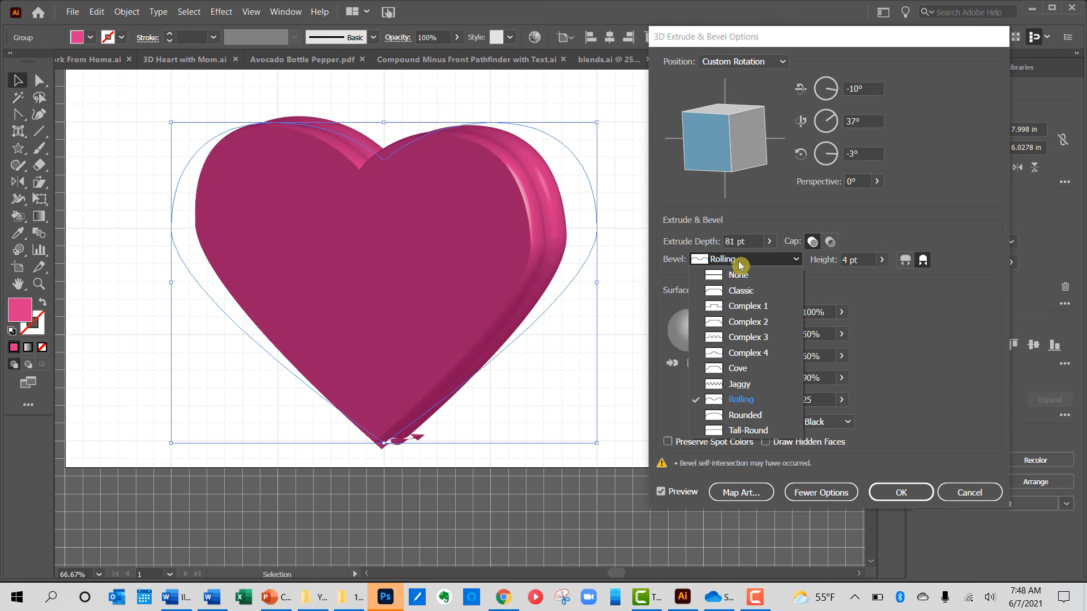
pyautogui.click(747, 416)
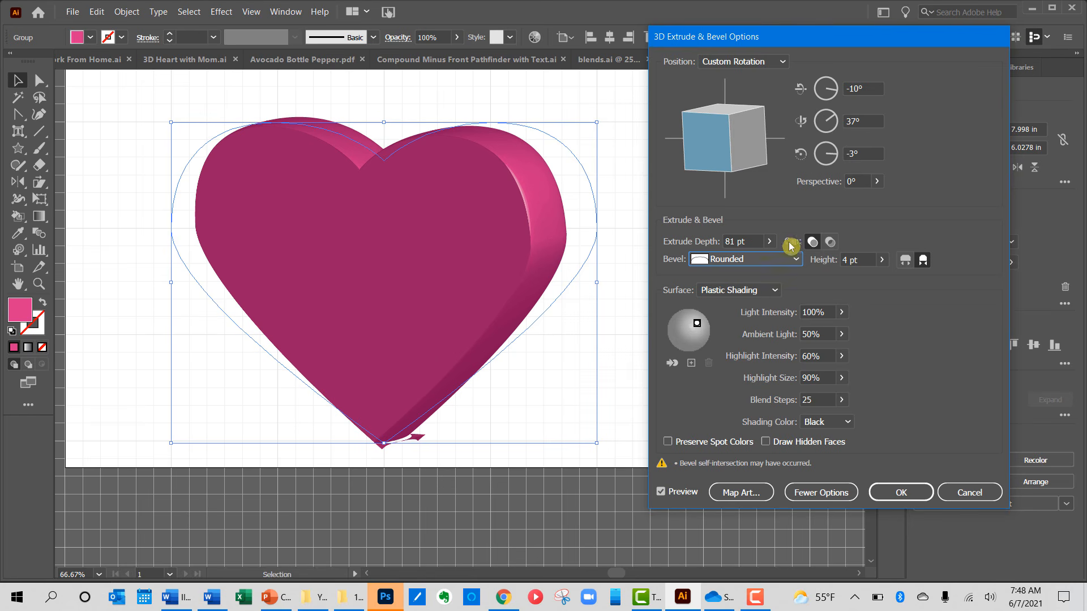
pyautogui.moveTo(697, 324)
pyautogui.mouseDown()
pyautogui.moveTo(688, 323)
pyautogui.moveTo(695, 332)
pyautogui.mouseUp()
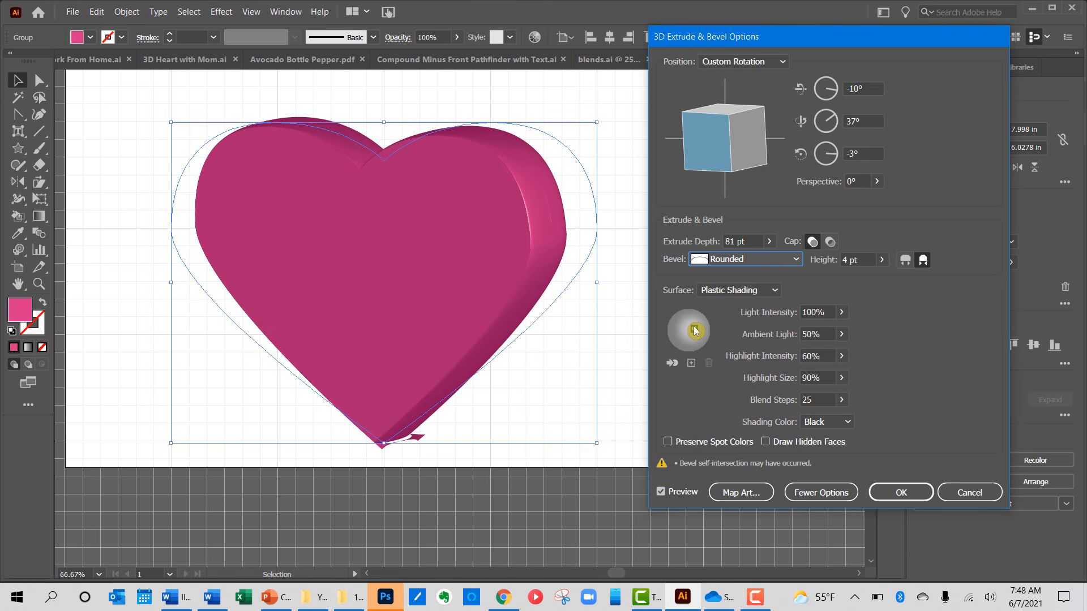
pyautogui.moveTo(695, 330); pyautogui.dragTo(696, 325)
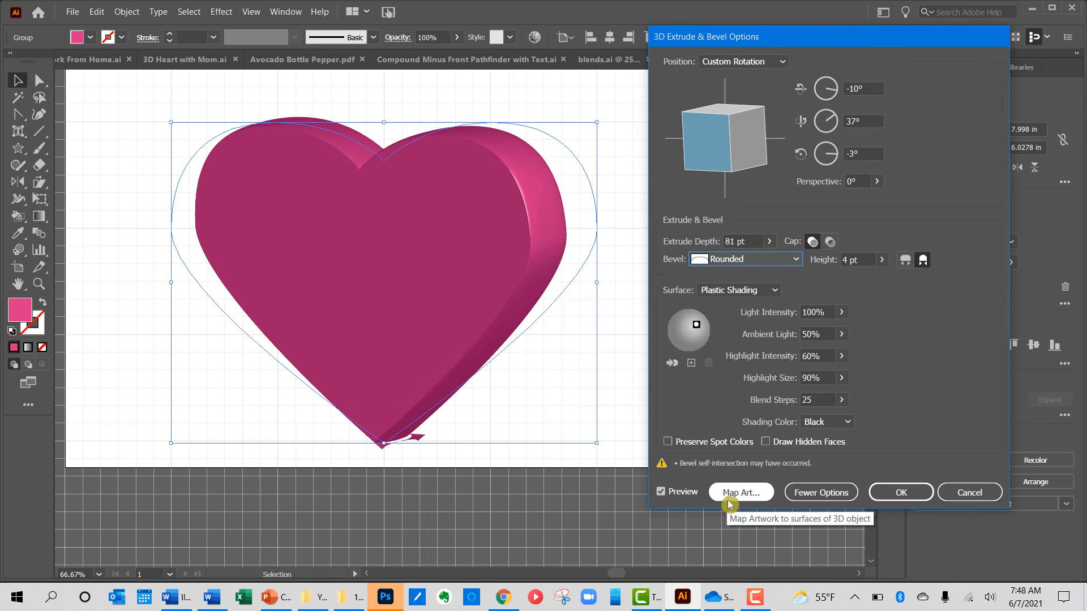
pyautogui.click(899, 493)
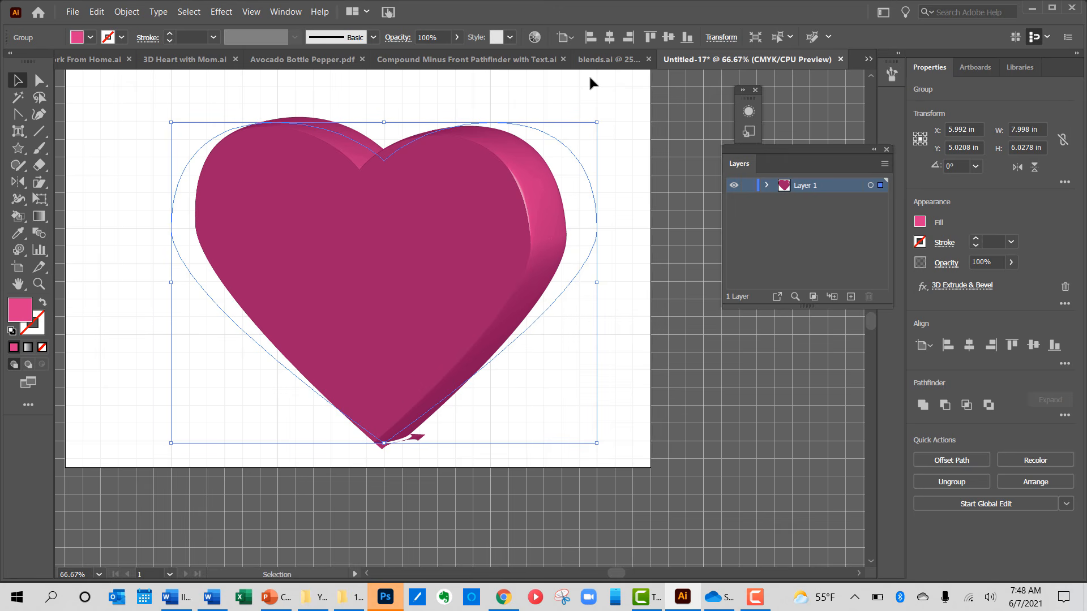
# Step: Switch to 3D Heart with Mom.ai and examine the finished heart's 3D Extrude & Bevel settings without changing them
pyautogui.click(193, 60)
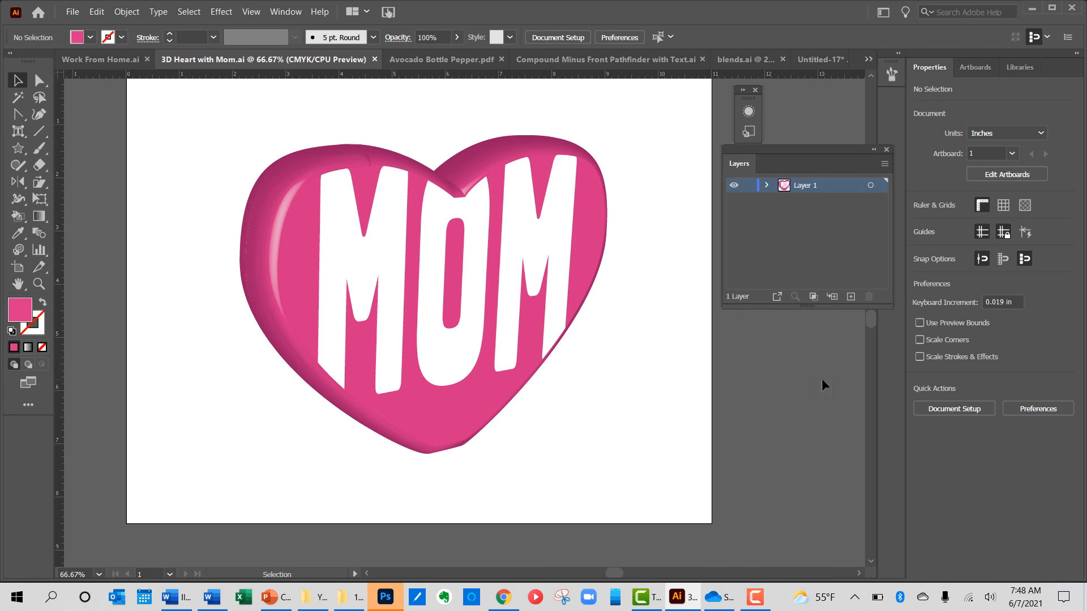
pyautogui.click(843, 233)
pyautogui.click(469, 211)
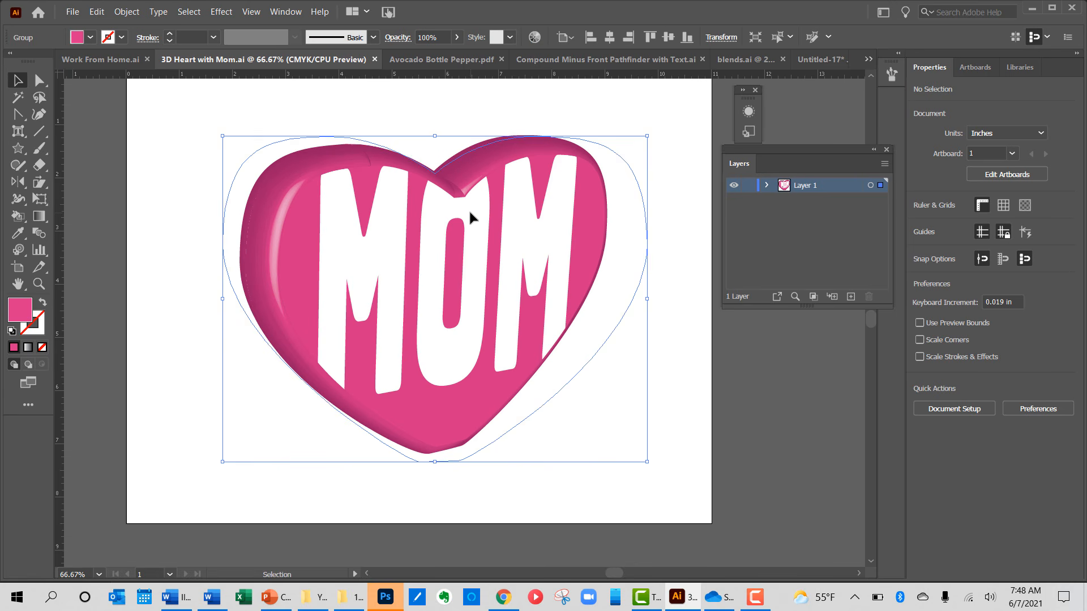
pyautogui.click(954, 293)
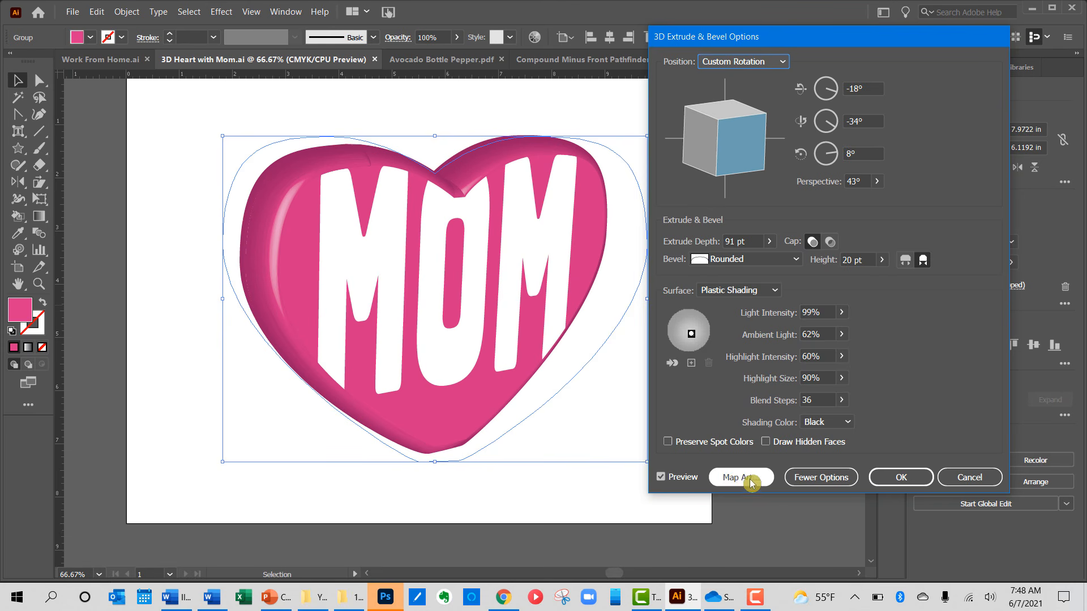
pyautogui.click(973, 484)
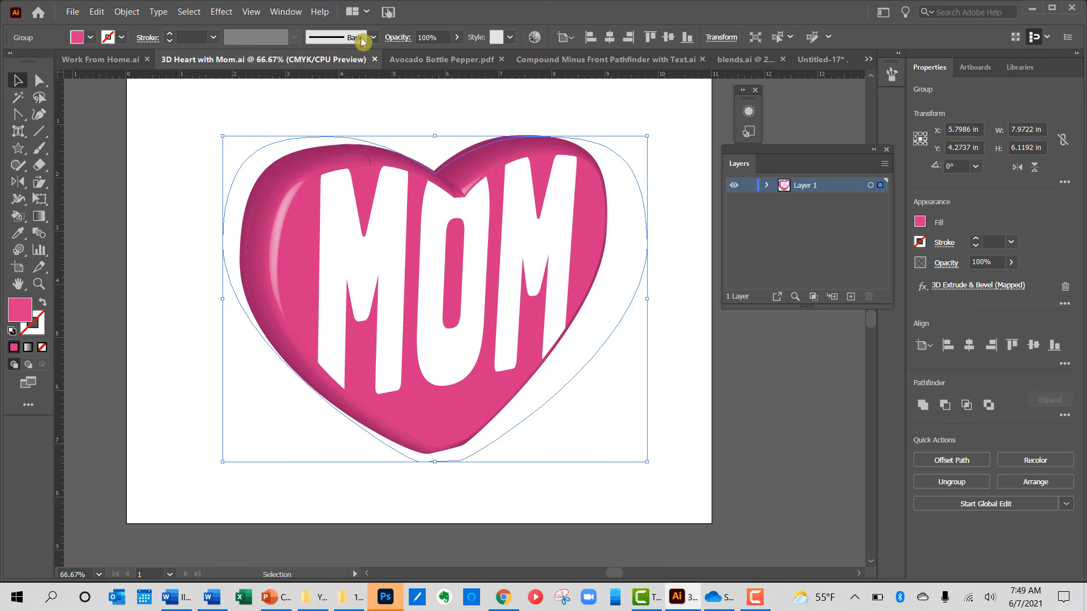
# Step: Display the document's symbols and examine the Mom symbol used for the heart's lettering
pyautogui.click(280, 13)
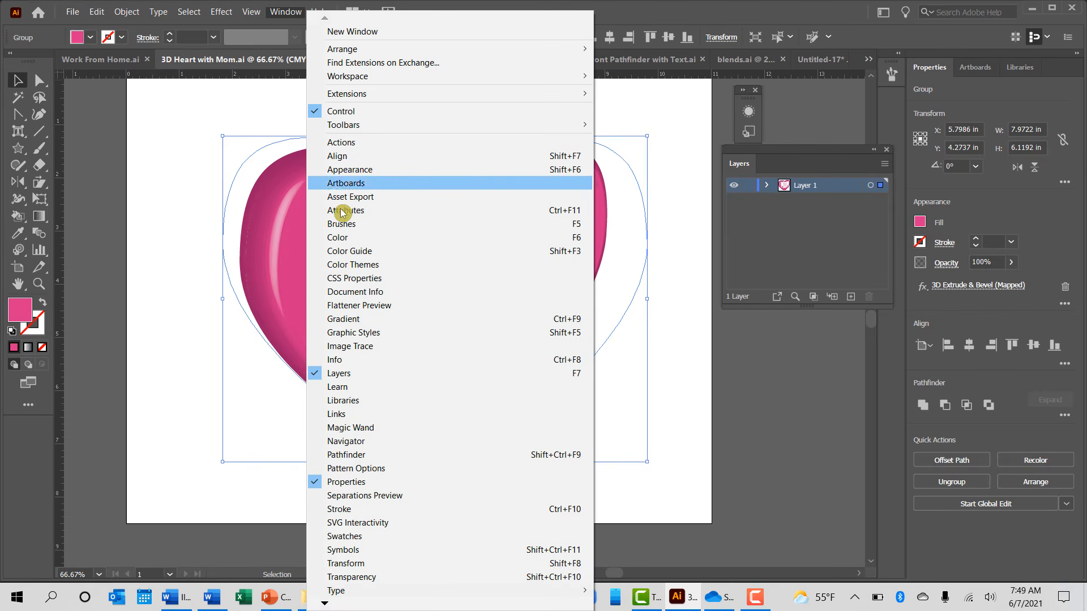
pyautogui.click(407, 550)
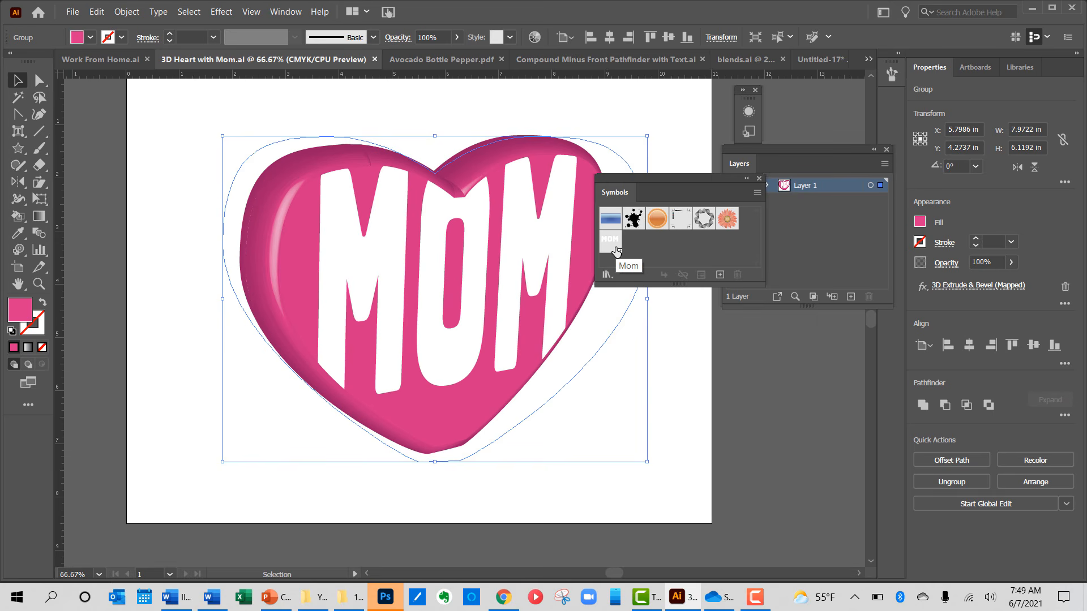
pyautogui.hotkey('ctrl', '1')
pyautogui.moveTo(588, 221); pyautogui.dragTo(629, 256)
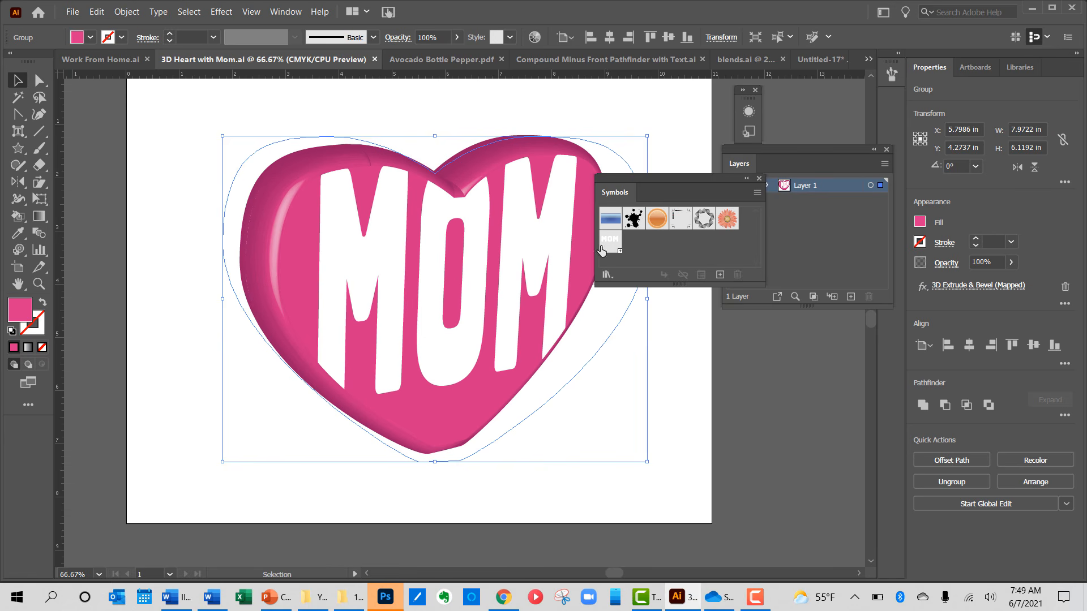
pyautogui.moveTo(602, 251); pyautogui.dragTo(594, 249)
pyautogui.moveTo(615, 250); pyautogui.dragTo(373, 337)
# Step: Return to the Untitled-17 document and add an area text frame about 5.55 by 2.88 in over the heart, reading DAD
pyautogui.click(819, 59)
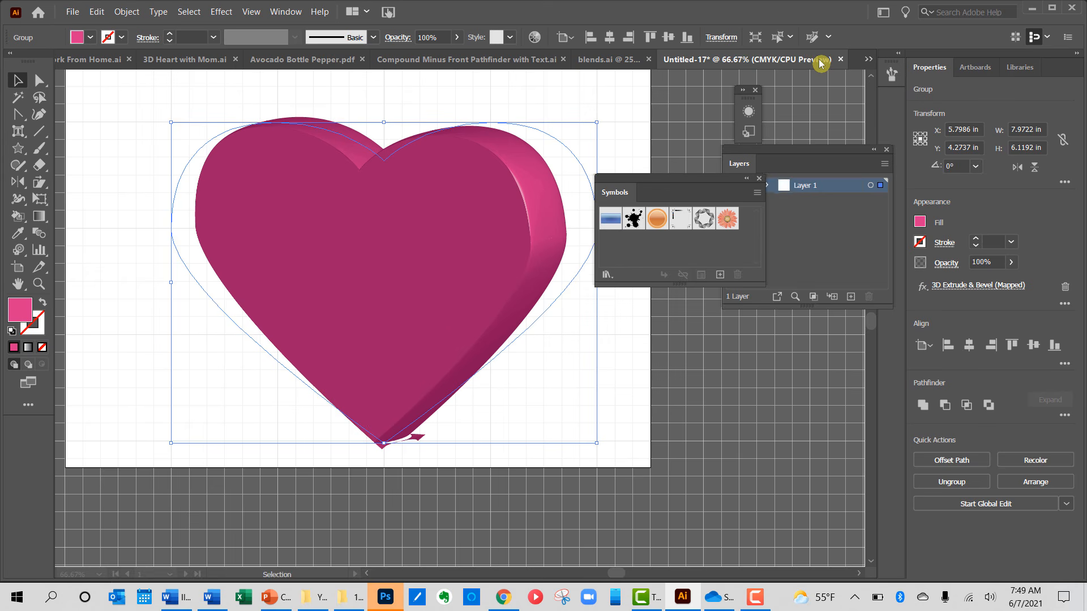
pyautogui.click(542, 504)
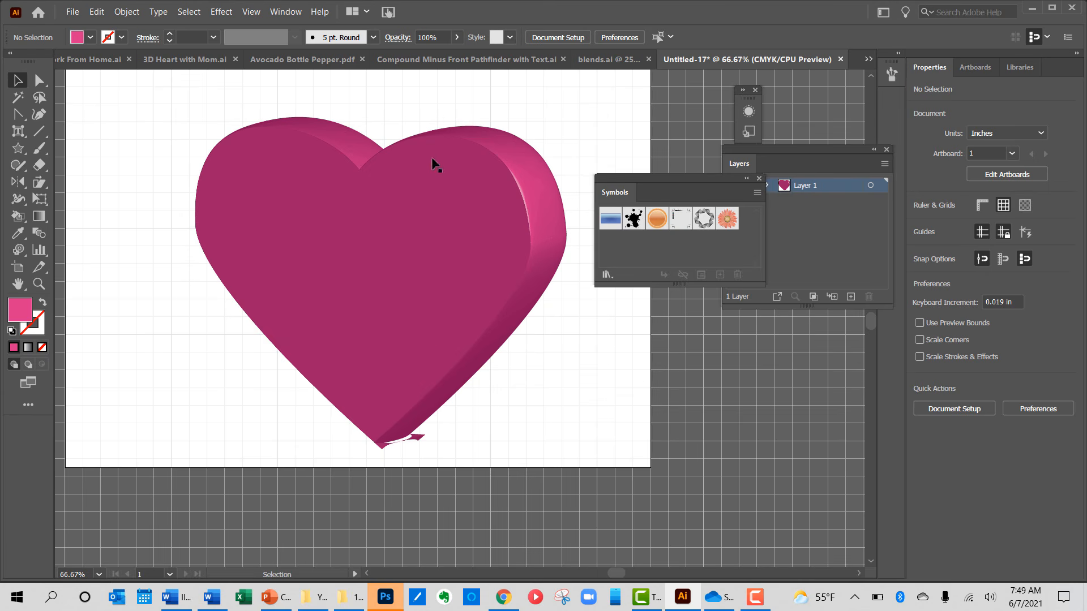
pyautogui.click(18, 130)
pyautogui.click(69, 134)
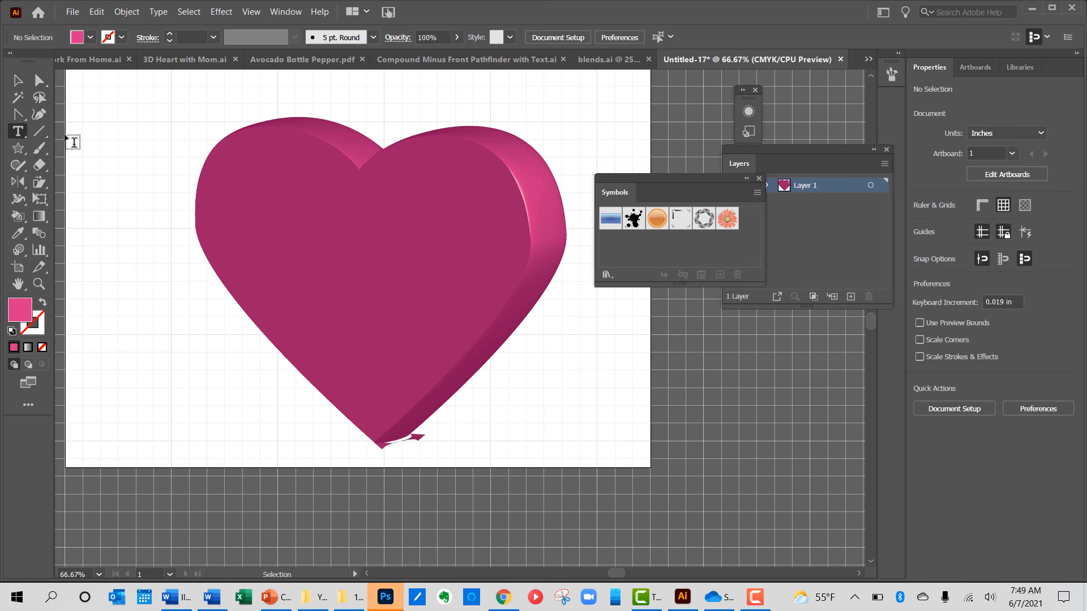
pyautogui.moveTo(221, 183); pyautogui.dragTo(517, 337)
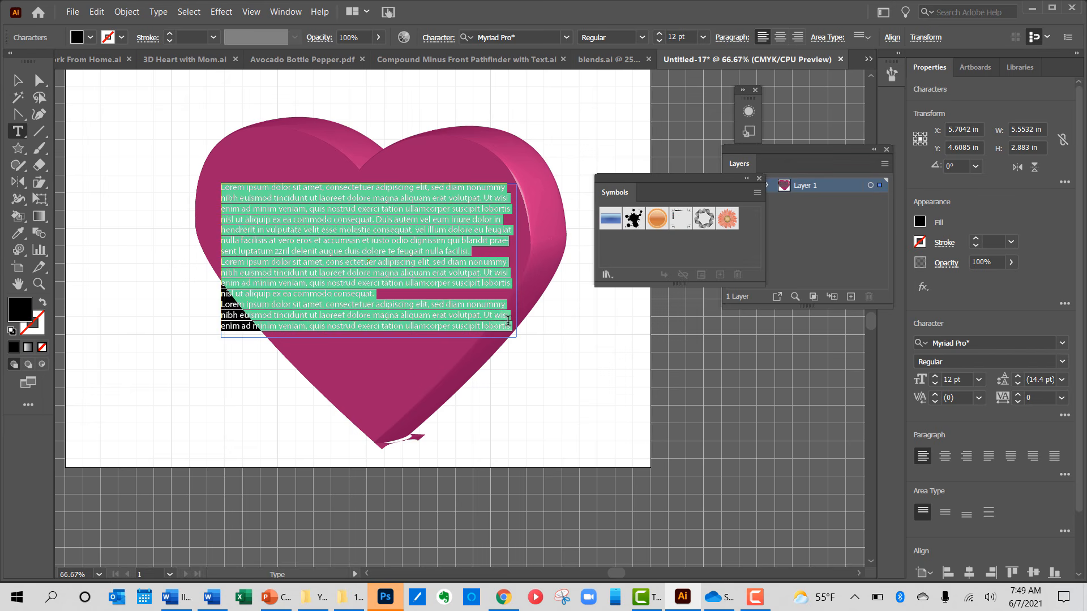
pyautogui.write('DAD')
# Step: Enlarge the DAD text to 154 pt
pyautogui.hotkey('ctrl', 'a')
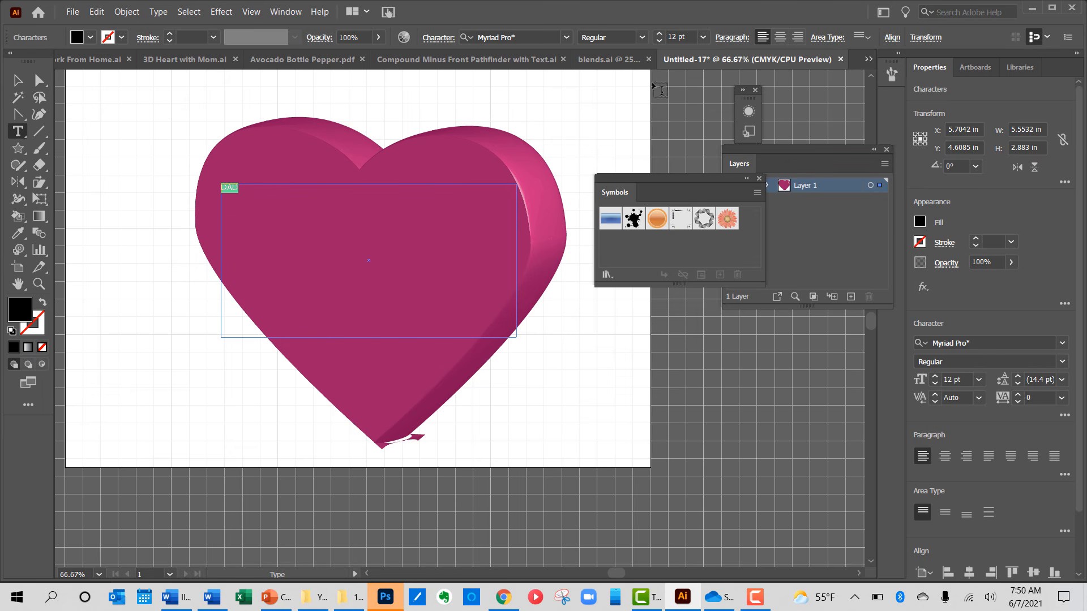
pyautogui.click(703, 37)
pyautogui.click(723, 287)
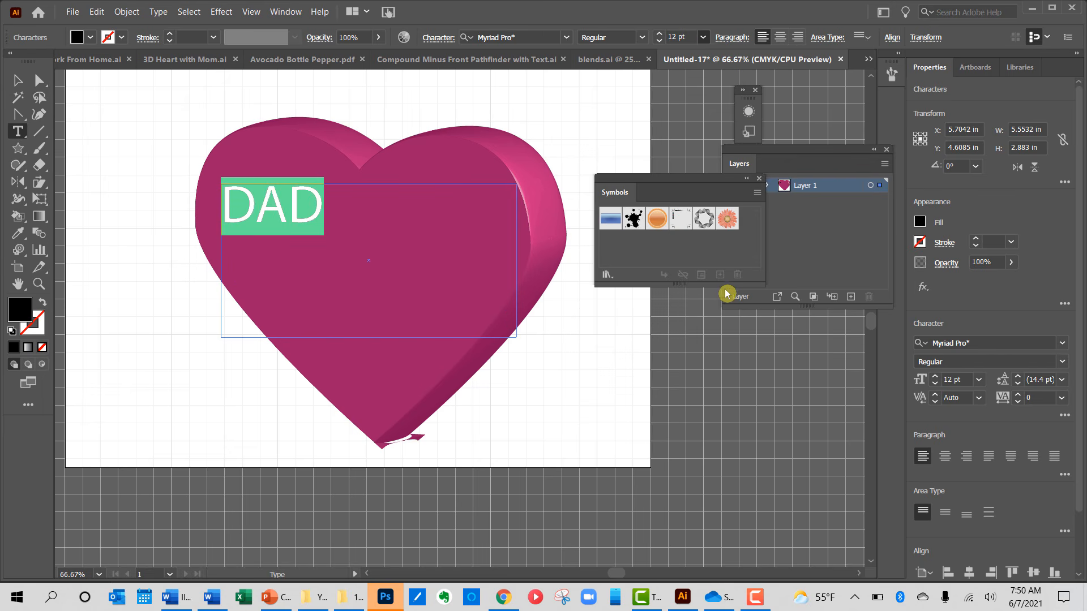
pyautogui.hotkey('ctrl', 'shift', '.')
pyautogui.hotkey('ctrl', 'shift', '.')
pyautogui.hotkey('ctrl', 'shift', '.')
pyautogui.hotkey('ctrl', 'shift', '.')
pyautogui.hotkey('ctrl', 'shift', '.')
pyautogui.hotkey('ctrl', 'shift', '.')
pyautogui.hotkey('ctrl', 'shift', '.')
pyautogui.hotkey('ctrl', 'shift', '.')
pyautogui.hotkey('ctrl', 'shift', '.')
pyautogui.hotkey('ctrl', 'shift', '.')
pyautogui.hotkey('ctrl', 'shift', '.')
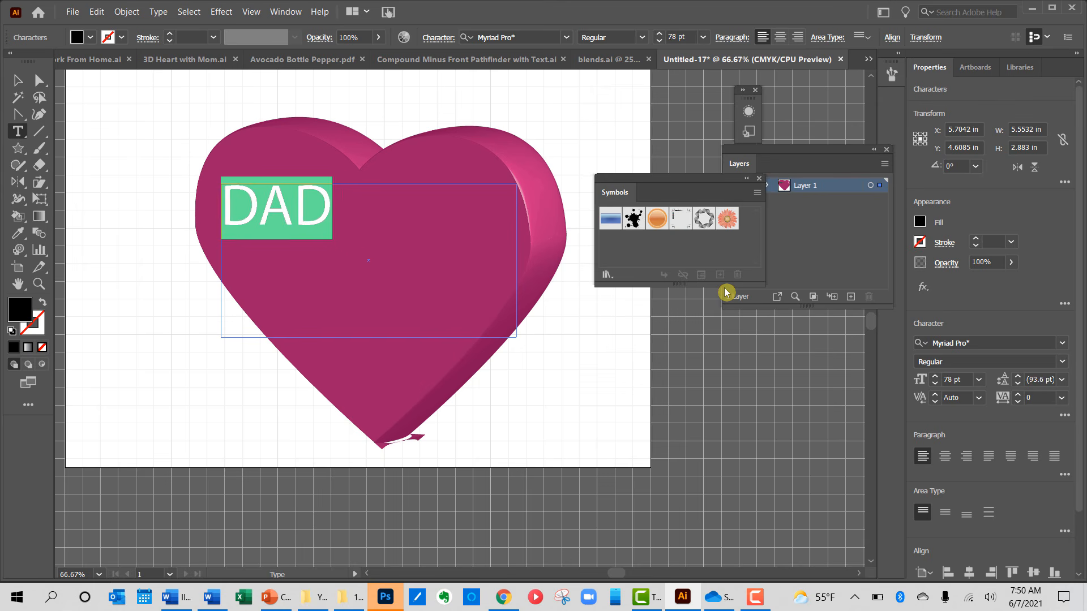
pyautogui.hotkey('ctrl', 'shift', '.')
pyautogui.hotkey('ctrl', 'shift', '.')
pyautogui.hotkey('ctrl', 'shift', '.')
pyautogui.hotkey('ctrl', 'shift', '.')
pyautogui.hotkey('ctrl', 'shift', '.')
pyautogui.hotkey('ctrl', 'shift', '.')
pyautogui.hotkey('ctrl', 'shift', '.')
pyautogui.hotkey('ctrl', 'shift', '.')
pyautogui.hotkey('ctrl', 'shift', '.')
pyautogui.hotkey('ctrl', 'shift', '.')
pyautogui.hotkey('ctrl', 'shift', '.')
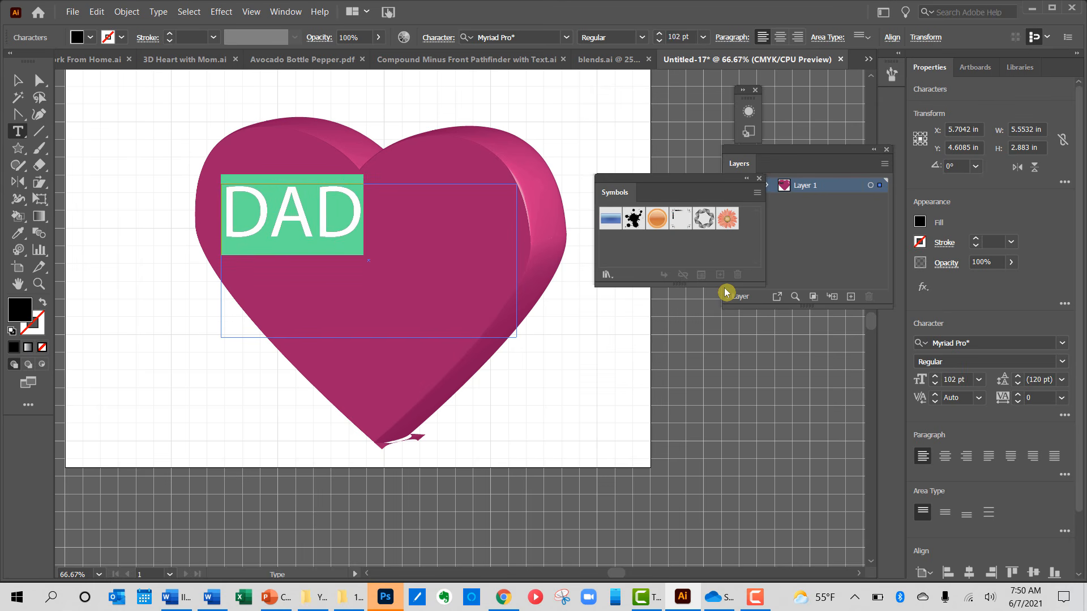
pyautogui.hotkey('ctrl', 'shift', '.')
pyautogui.hotkey('ctrl', 'shift', '.')
pyautogui.hotkey('ctrl', 'shift', '.')
pyautogui.hotkey('ctrl', 'shift', '.')
pyautogui.hotkey('ctrl', 'shift', '.')
pyautogui.hotkey('ctrl', 'shift', '.')
pyautogui.hotkey('ctrl', 'shift', '.')
pyautogui.hotkey('ctrl', 'shift', '.')
pyautogui.hotkey('ctrl', 'shift', '.')
pyautogui.hotkey('ctrl', 'shift', '.')
pyautogui.hotkey('ctrl', 'shift', '.')
pyautogui.hotkey('ctrl', 'shift', '.')
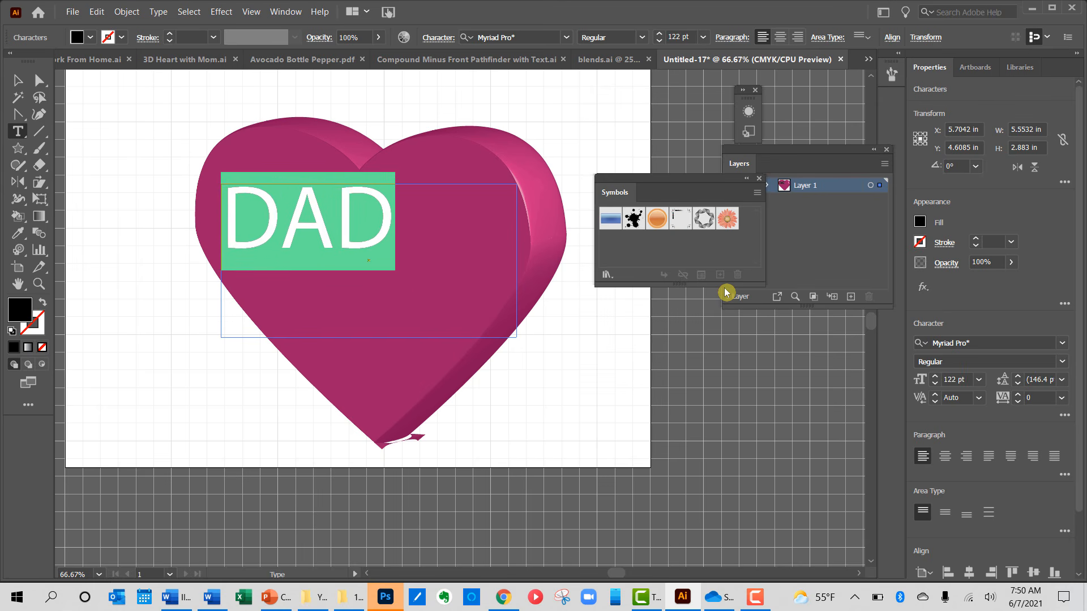
pyautogui.hotkey('ctrl', 'shift', '.')
pyautogui.hotkey('ctrl', 'shift', '.')
pyautogui.hotkey('ctrl', 'shift', '.')
pyautogui.hotkey('ctrl', 'shift', '.')
pyautogui.hotkey('ctrl', 'shift', '.')
pyautogui.hotkey('ctrl', 'shift', '.')
pyautogui.hotkey('ctrl', 'shift', '.')
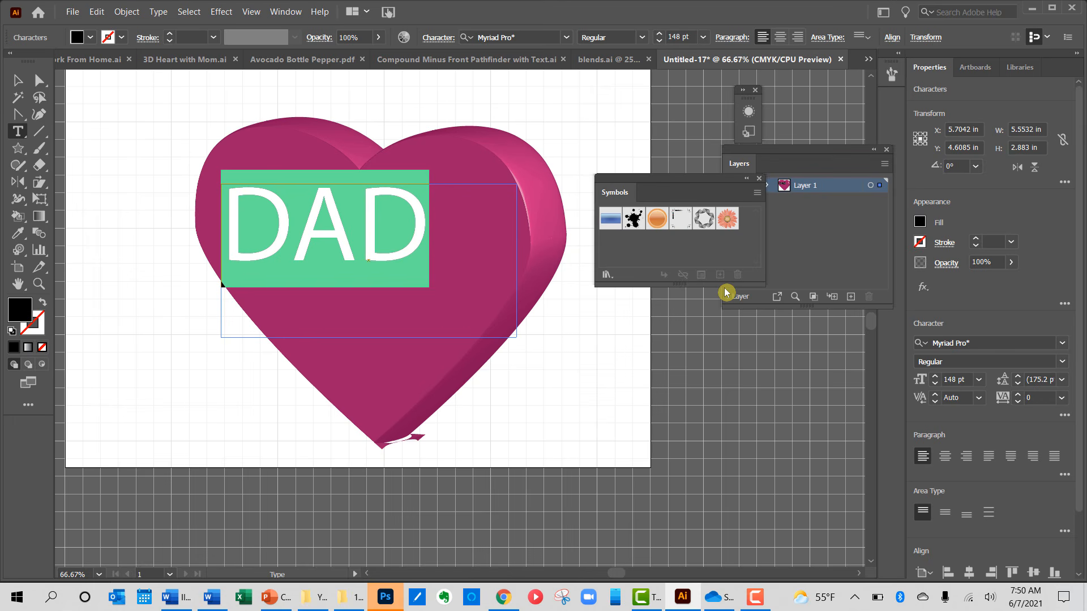
# Step: Give the DAD text a yellow fill and set its font to Bungee
pyautogui.click(91, 38)
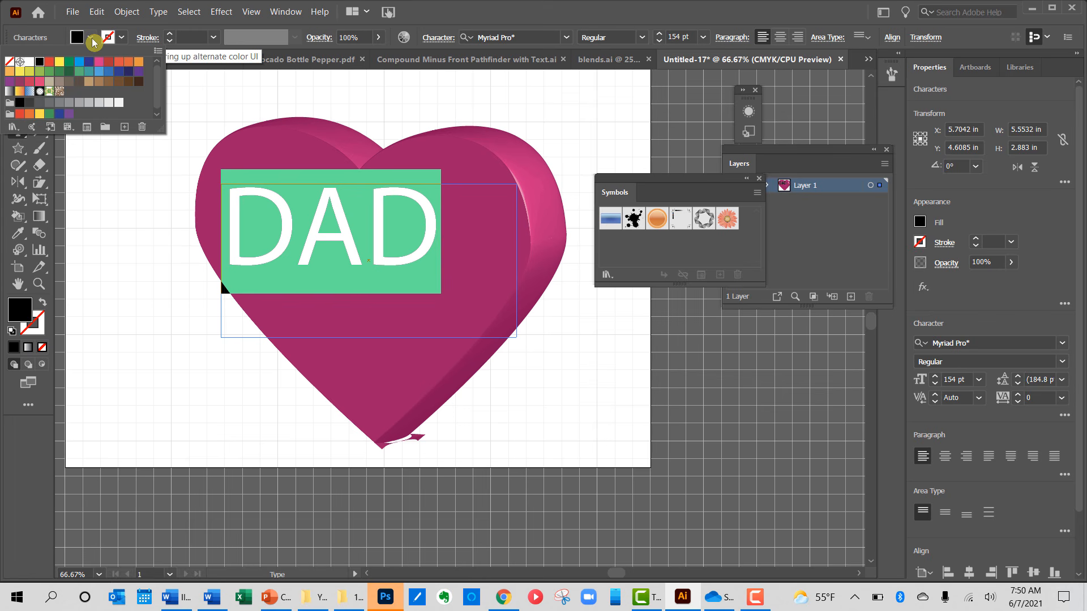
pyautogui.click(60, 61)
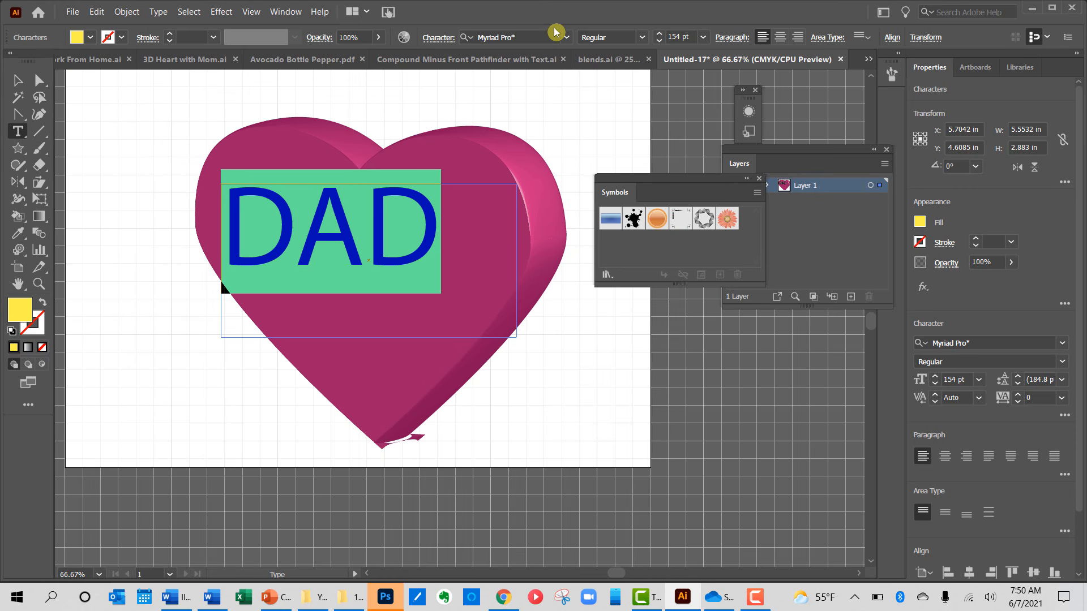
pyautogui.click(568, 38)
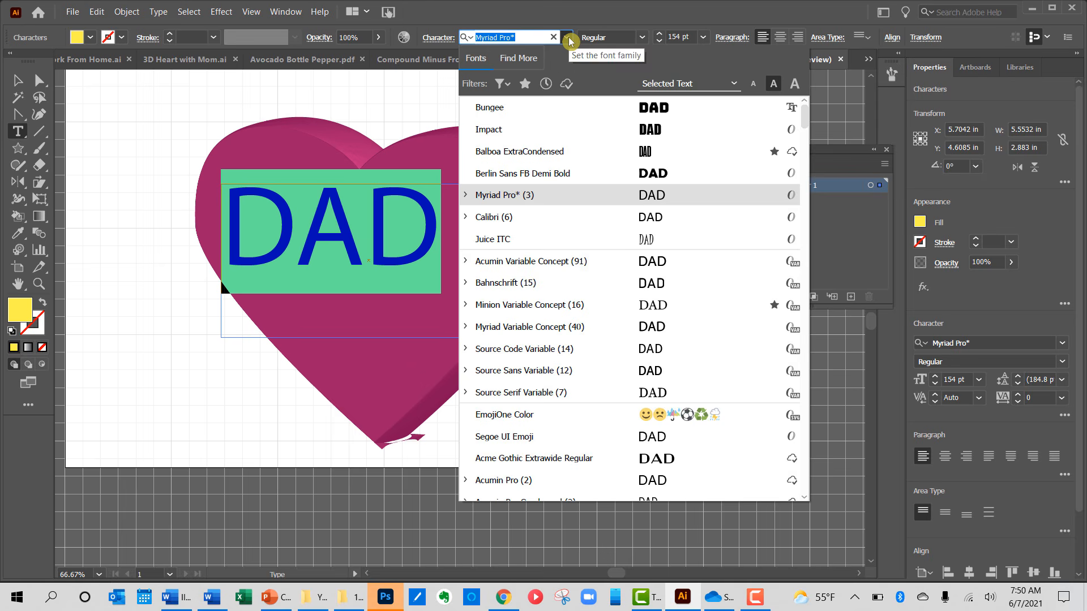
pyautogui.click(559, 108)
# Step: Move the DAD text down to the middle of the heart and shorten its frame to about 1.86 in high
pyautogui.click(19, 84)
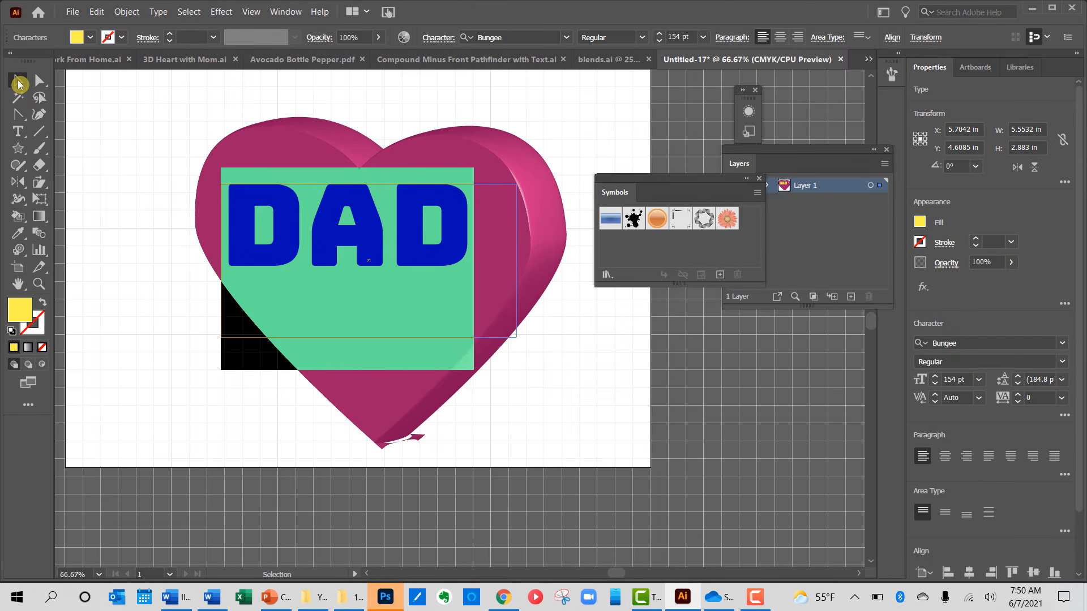
pyautogui.moveTo(355, 217); pyautogui.dragTo(378, 246)
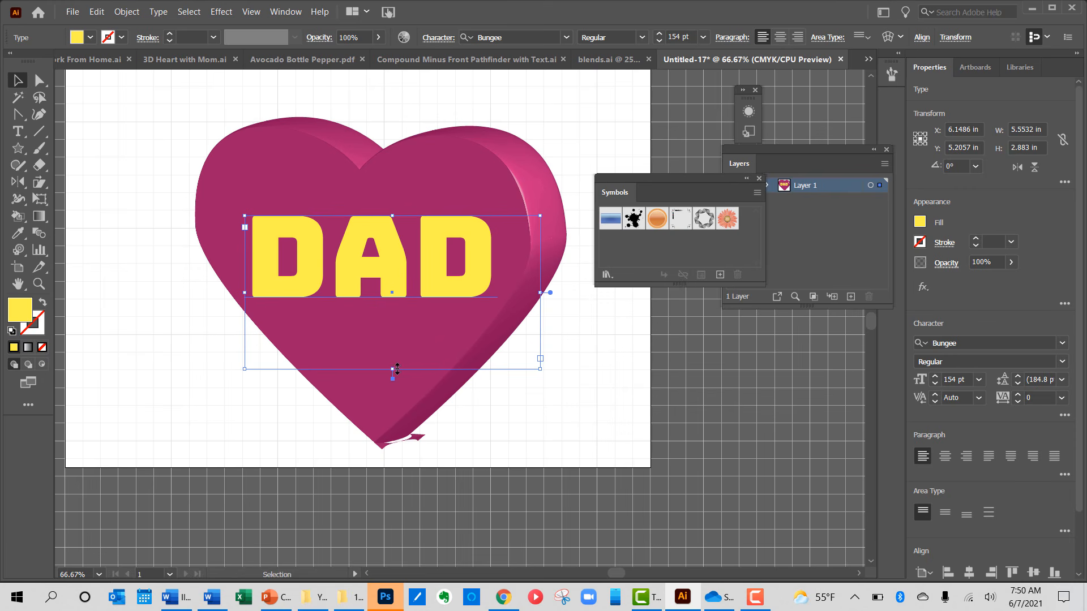
pyautogui.moveTo(397, 369); pyautogui.dragTo(398, 315)
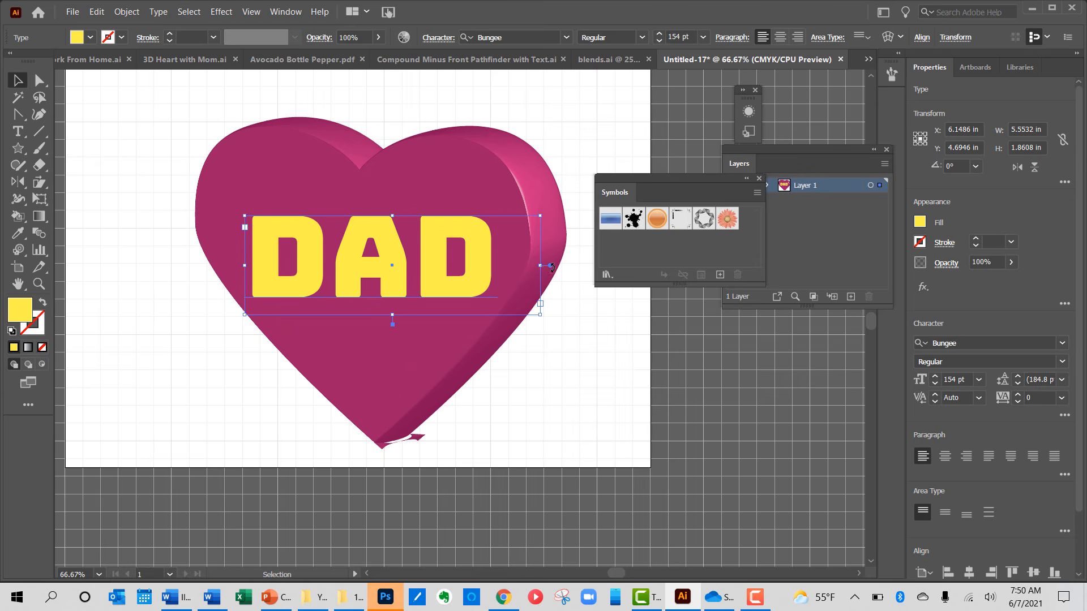
# Step: Narrow the DAD text frame to about 5.06 in wide and move it down toward the artboard's lower-right corner
pyautogui.moveTo(533, 264); pyautogui.dragTo(513, 264)
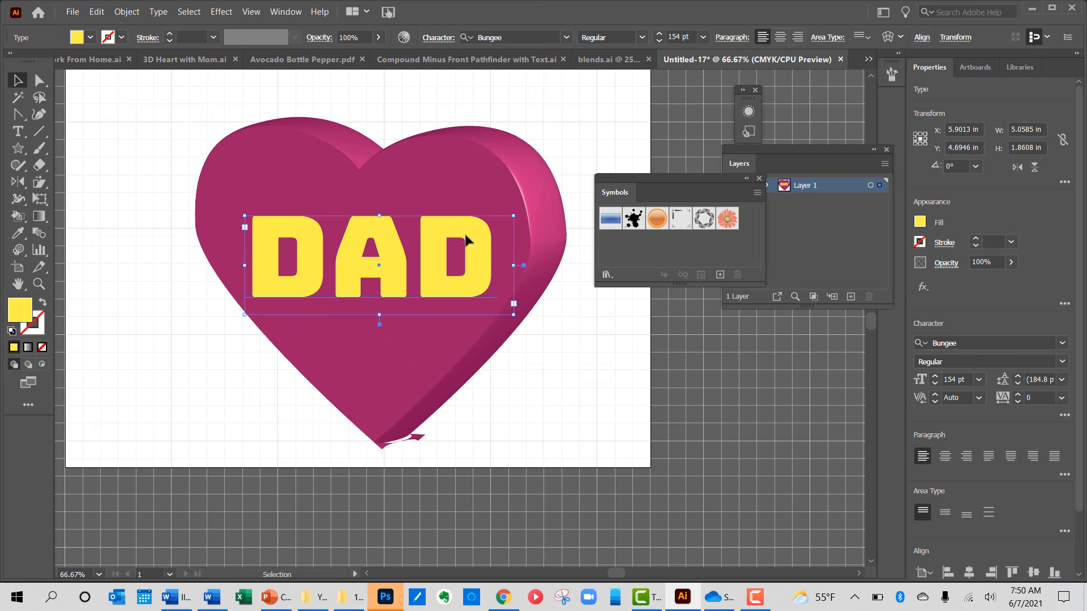
pyautogui.moveTo(469, 233); pyautogui.dragTo(603, 354)
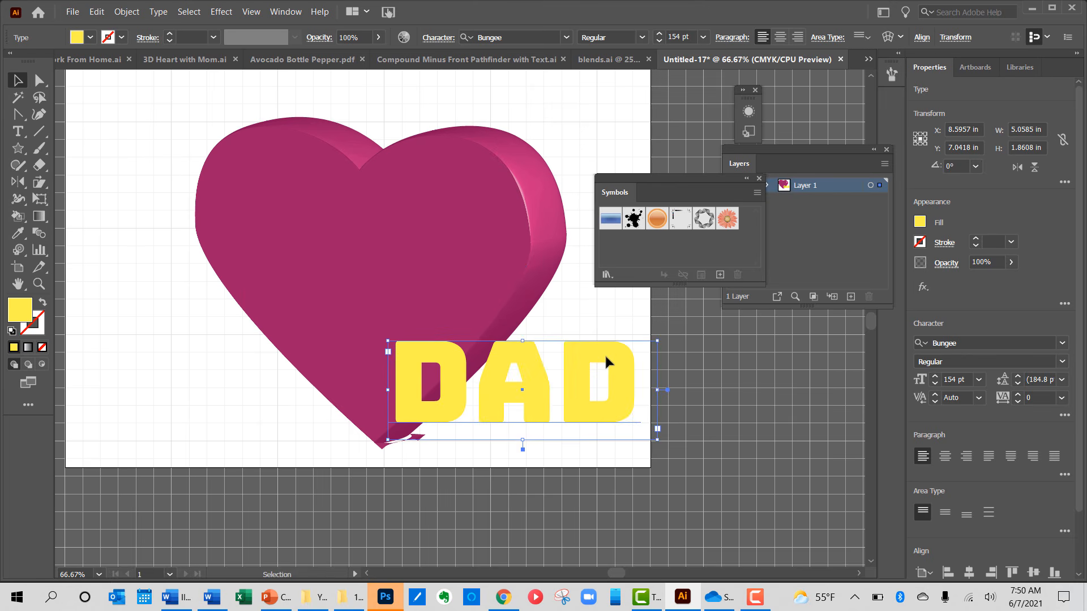
# Step: Save the DAD text as a dynamic symbol named Dad 3D and move its instance clear of the heart
pyautogui.click(720, 277)
pyautogui.write('Dad 3D')
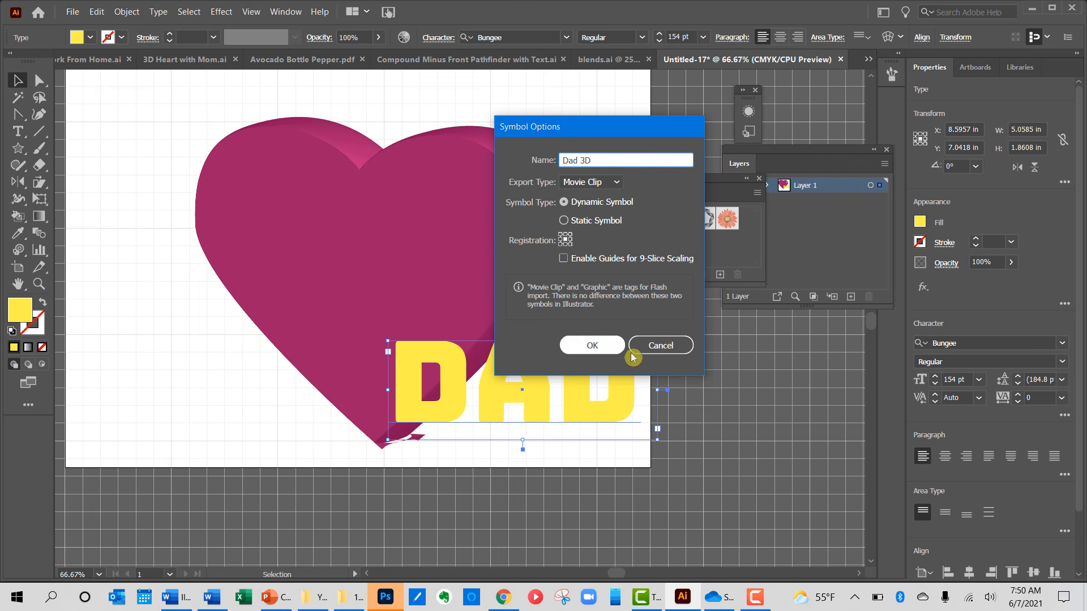
pyautogui.click(605, 347)
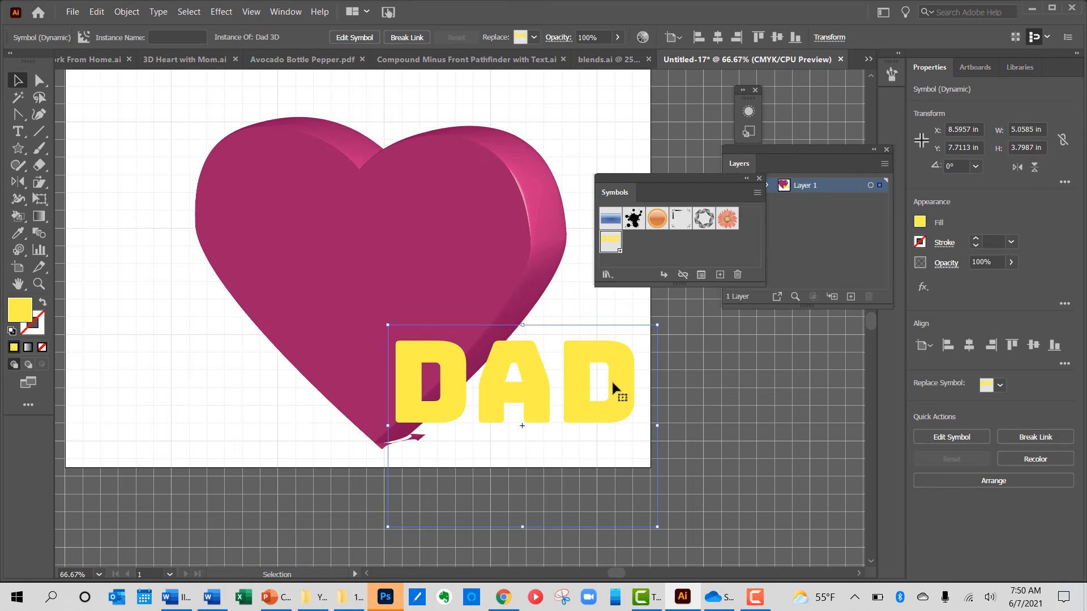
pyautogui.moveTo(620, 403); pyautogui.dragTo(782, 430)
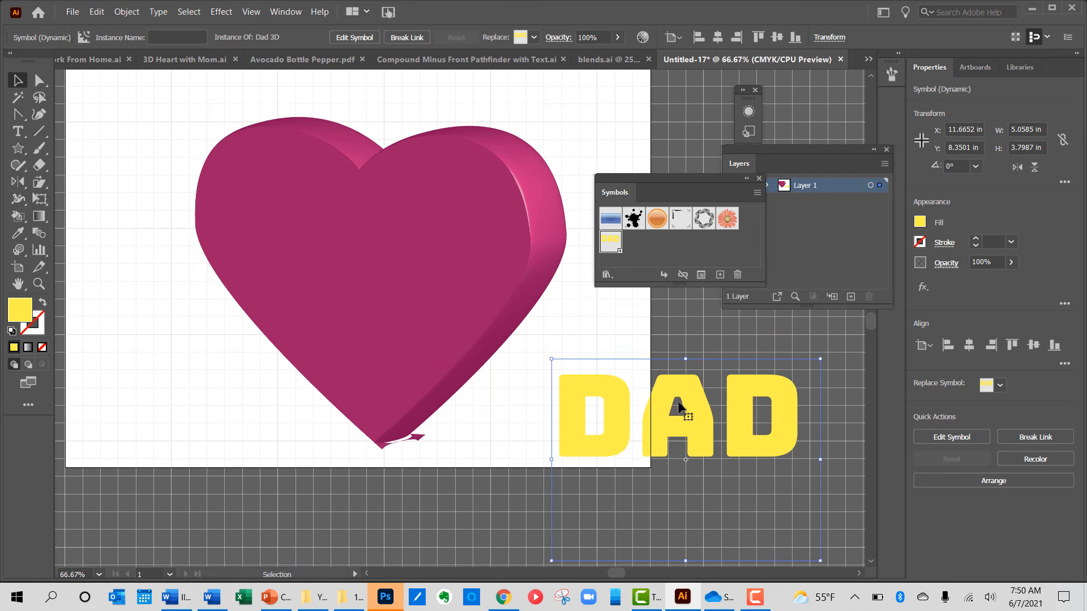
pyautogui.moveTo(679, 406); pyautogui.dragTo(700, 410)
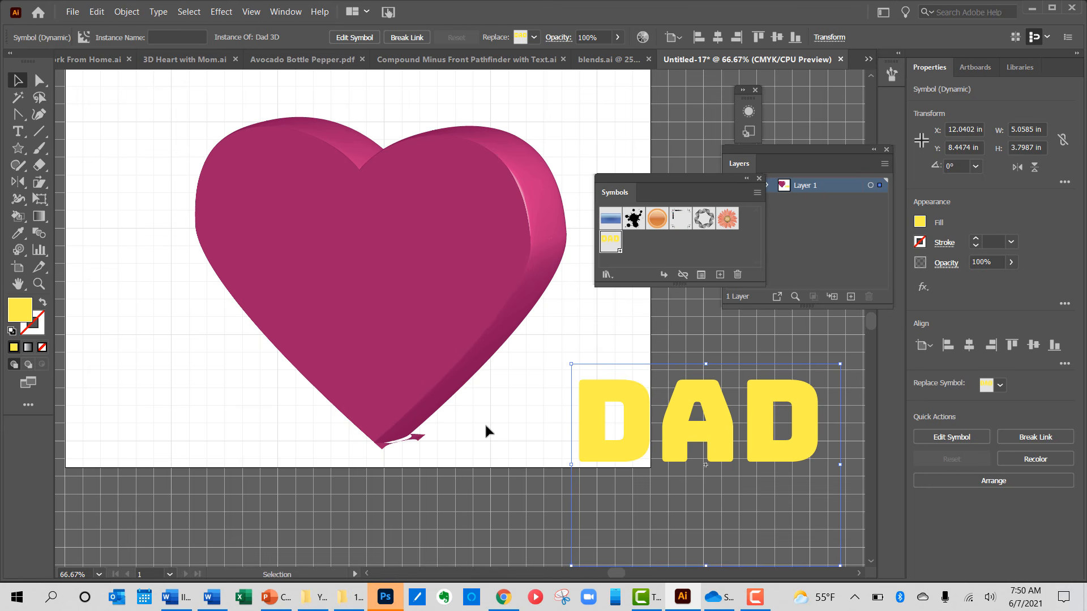
# Step: Map the Dad 3D symbol onto surface 1 of the heart's 3D Extrude & Bevel effect
pyautogui.click(443, 272)
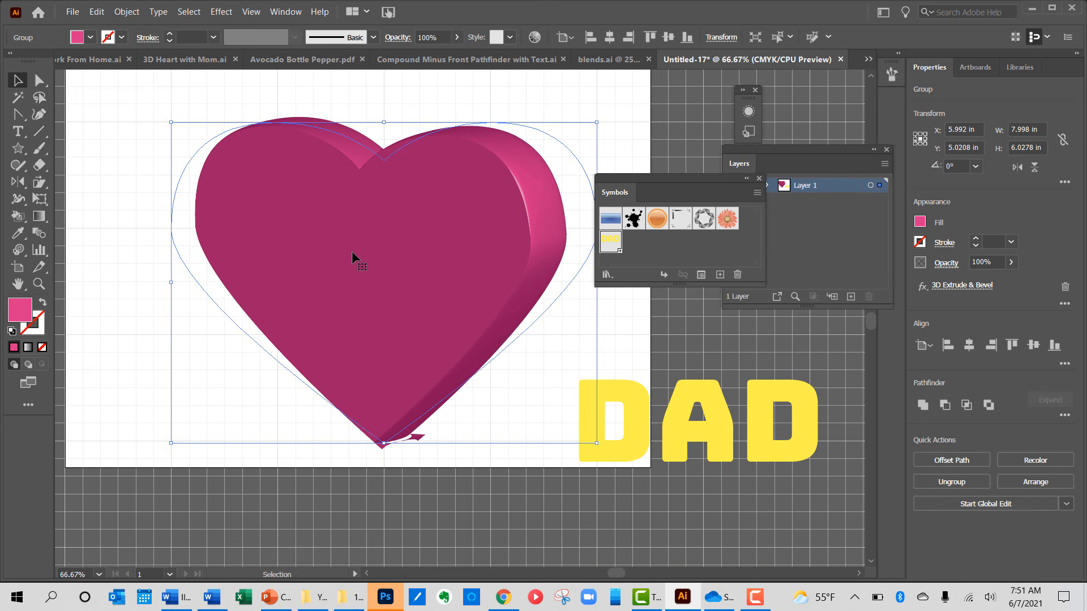
pyautogui.click(959, 291)
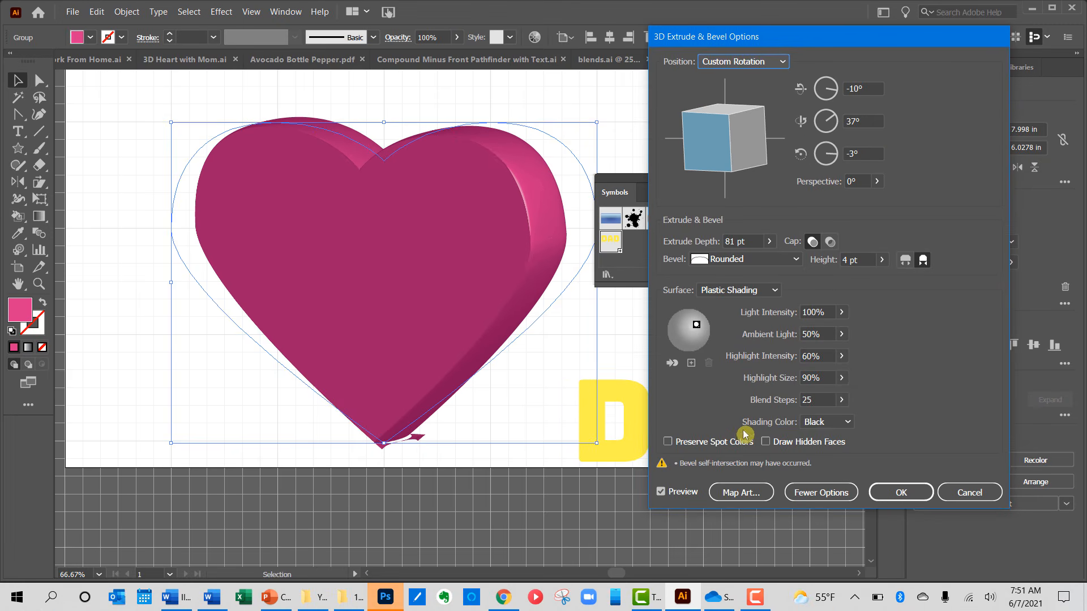
pyautogui.click(742, 494)
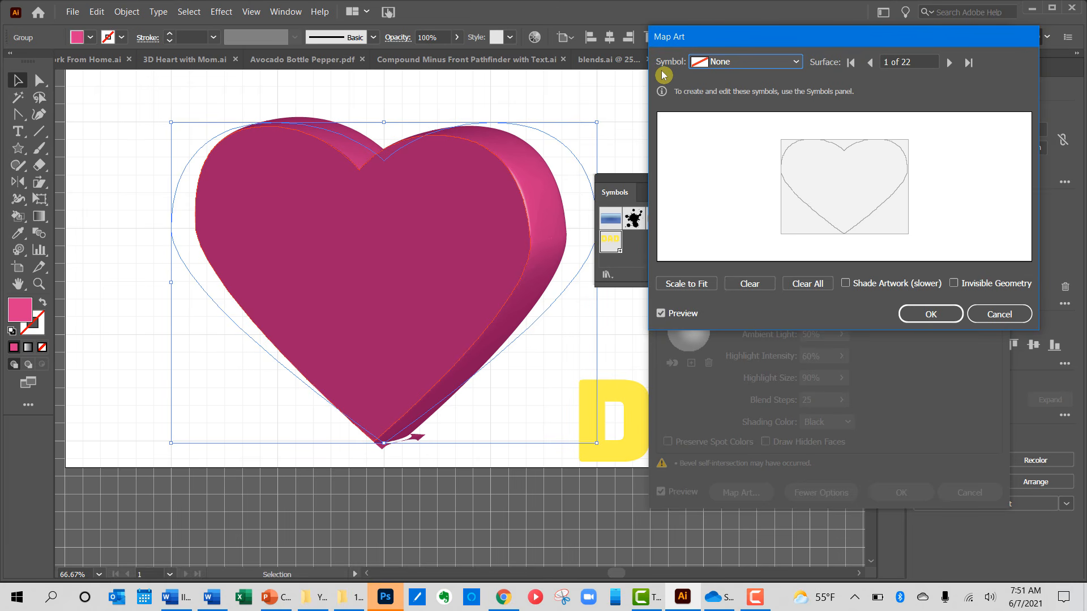
pyautogui.click(736, 64)
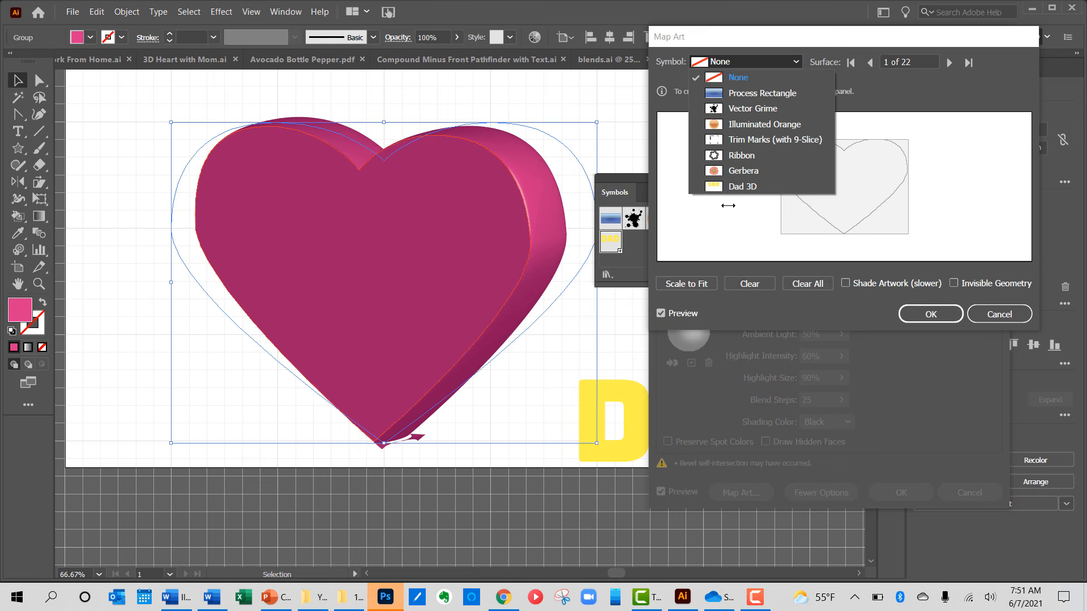
pyautogui.click(736, 187)
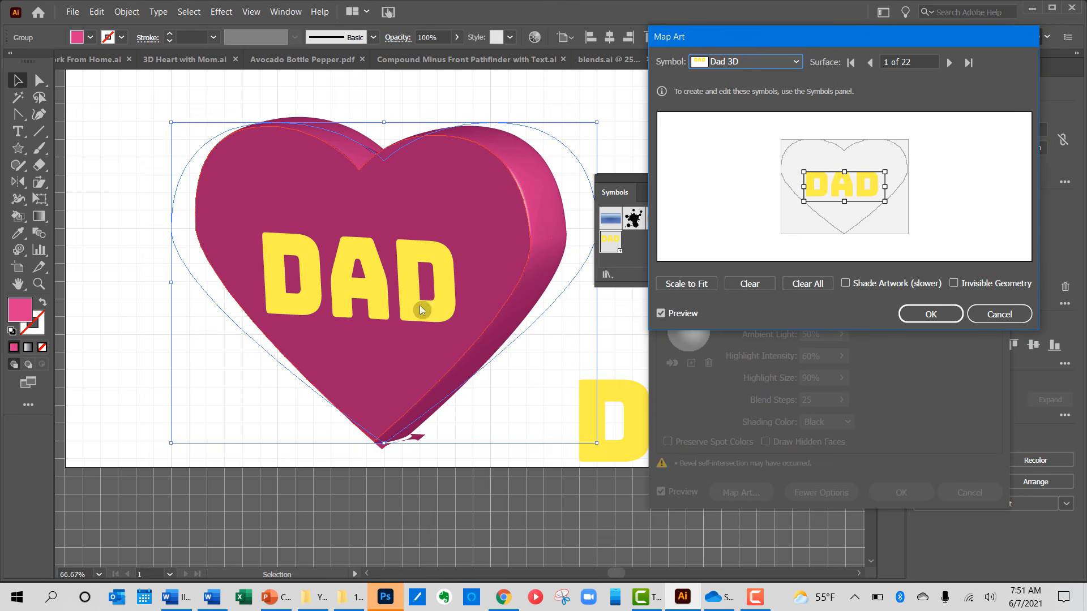
# Step: Scale the mapped DAD artwork to fit the heart's front face, shrink it into the middle, and apply the effect
pyautogui.moveTo(831, 187)
pyautogui.mouseDown()
pyautogui.moveTo(829, 174)
pyautogui.moveTo(856, 185)
pyautogui.moveTo(846, 207)
pyautogui.moveTo(849, 156)
pyautogui.moveTo(840, 172)
pyautogui.mouseUp()
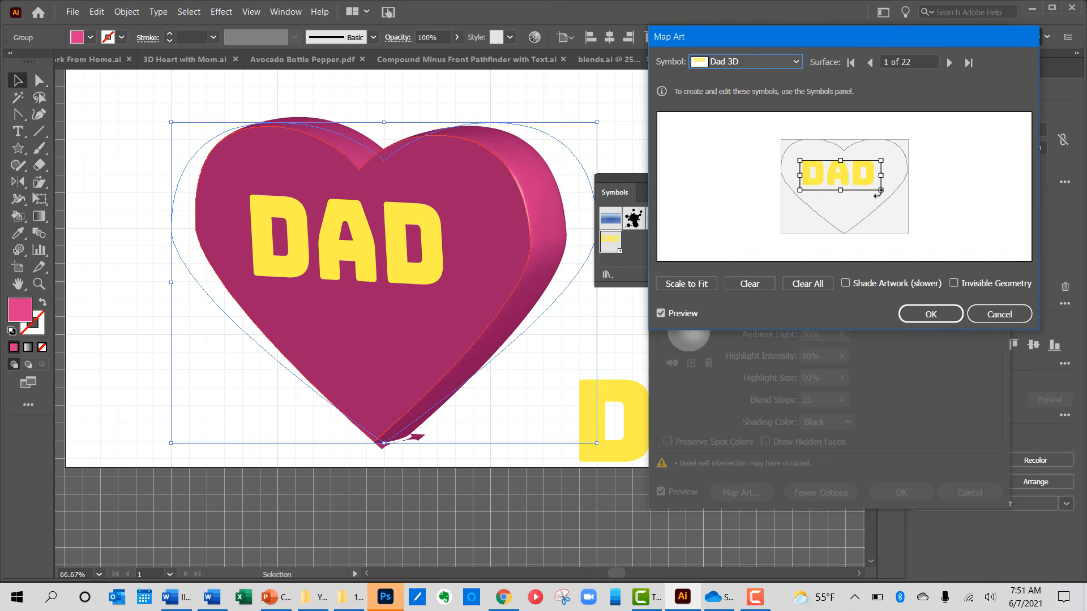
pyautogui.moveTo(880, 194); pyautogui.dragTo(862, 175)
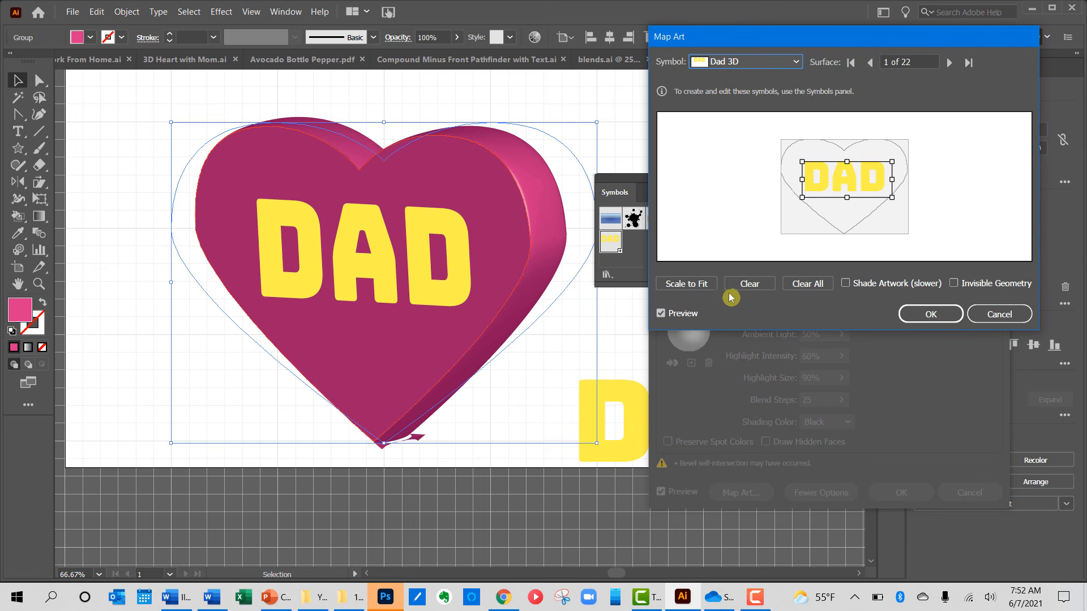
pyautogui.click(694, 285)
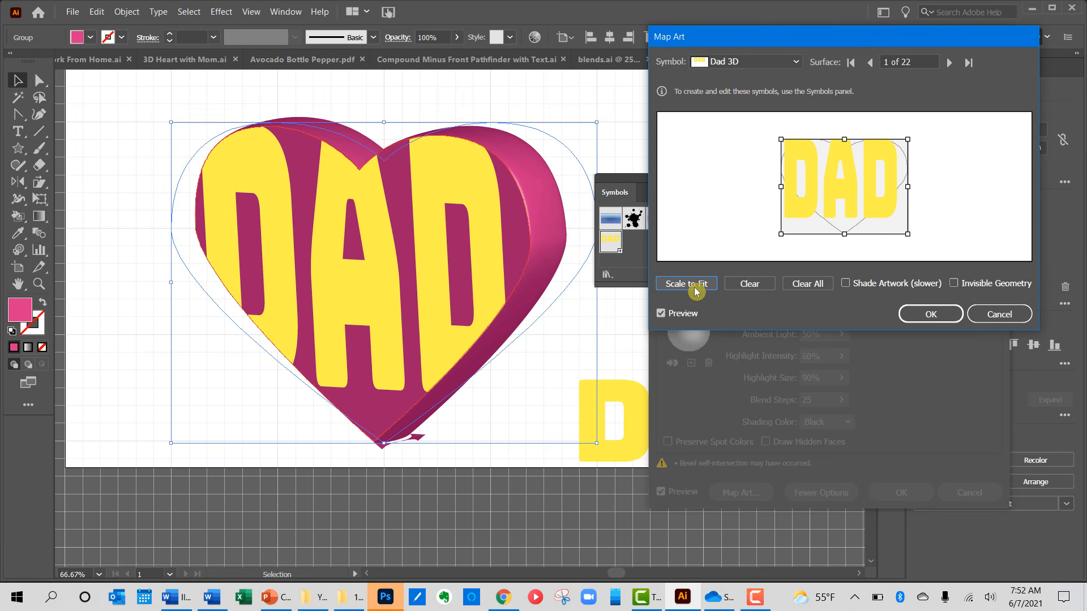
pyautogui.moveTo(907, 234); pyautogui.dragTo(860, 188)
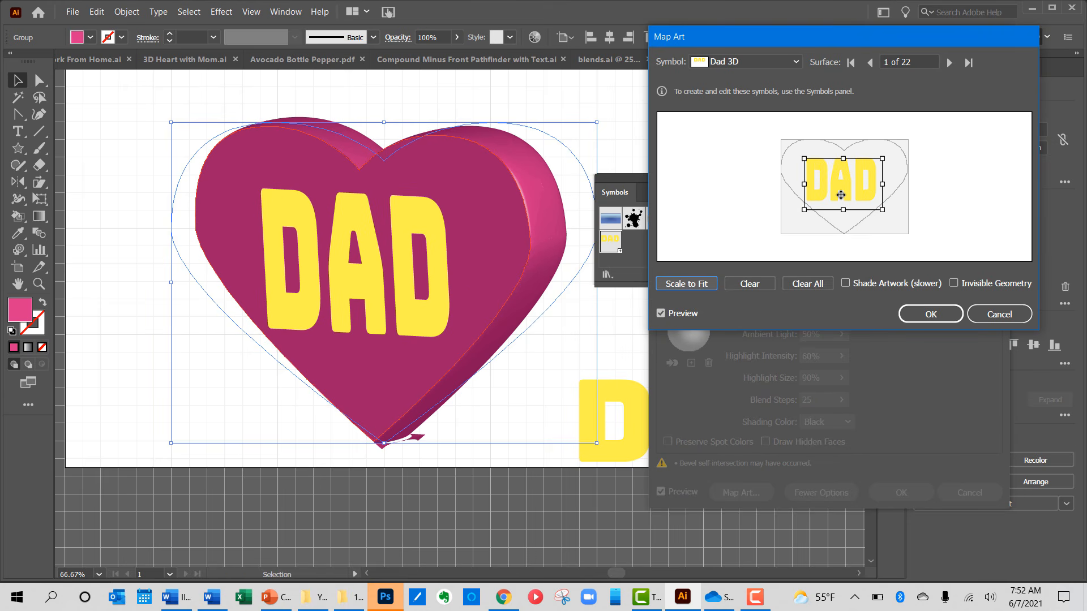
pyautogui.click(924, 312)
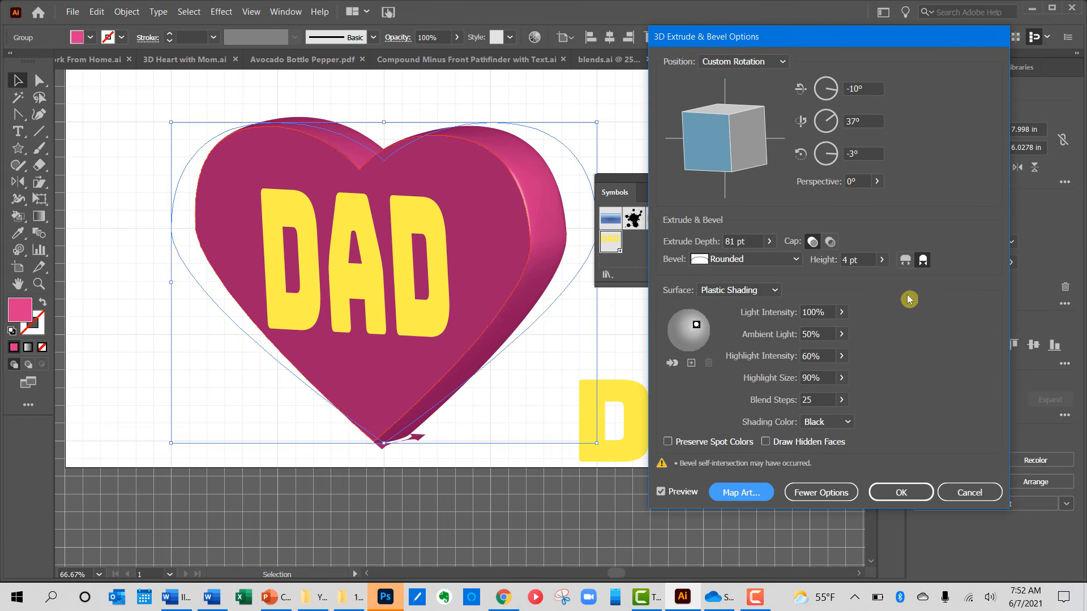
pyautogui.click(905, 495)
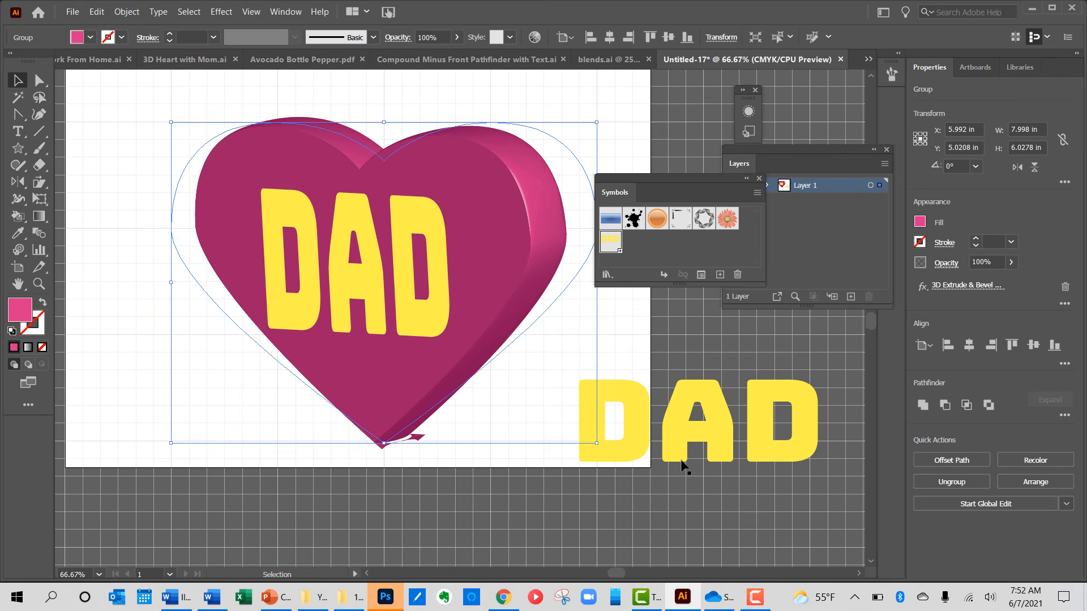
pyautogui.click(369, 491)
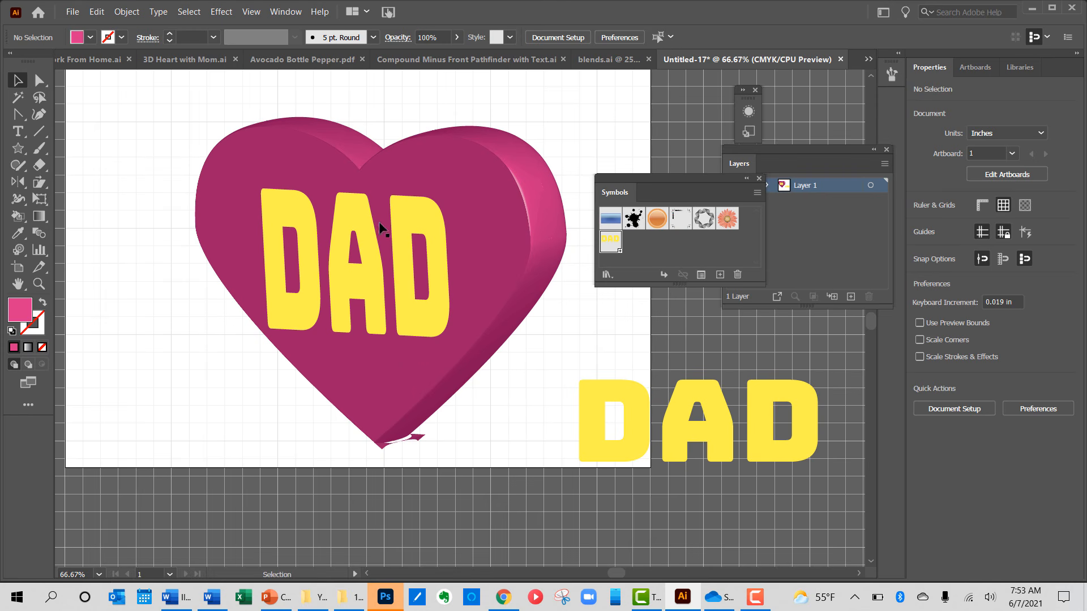
# Step: Set the heart's extrude depth to 92 pt and move its light slightly closer to the centre of the shading sphere
pyautogui.click(411, 243)
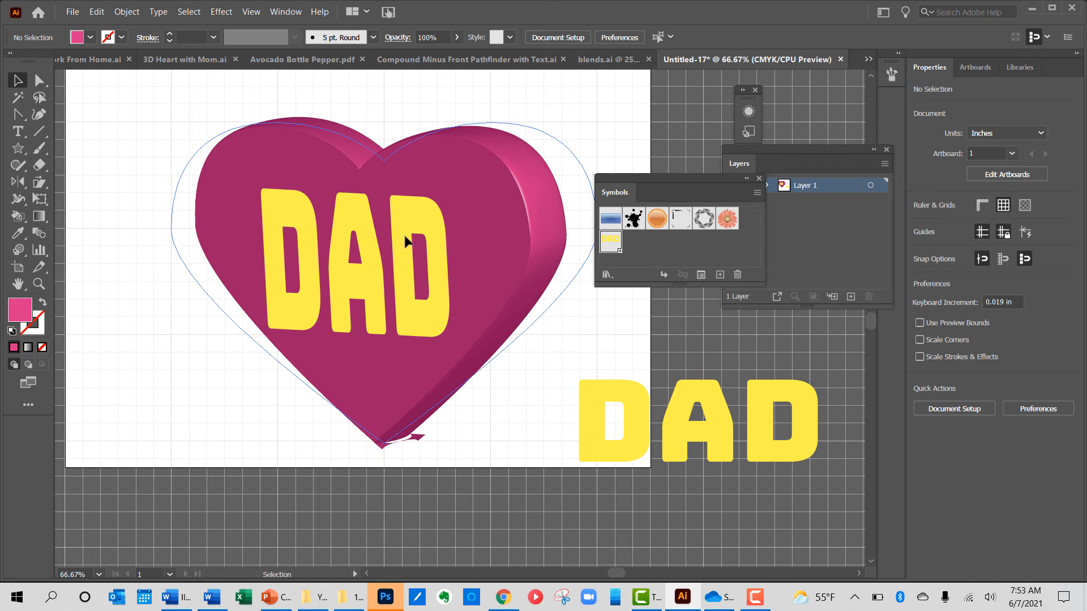
pyautogui.click(947, 289)
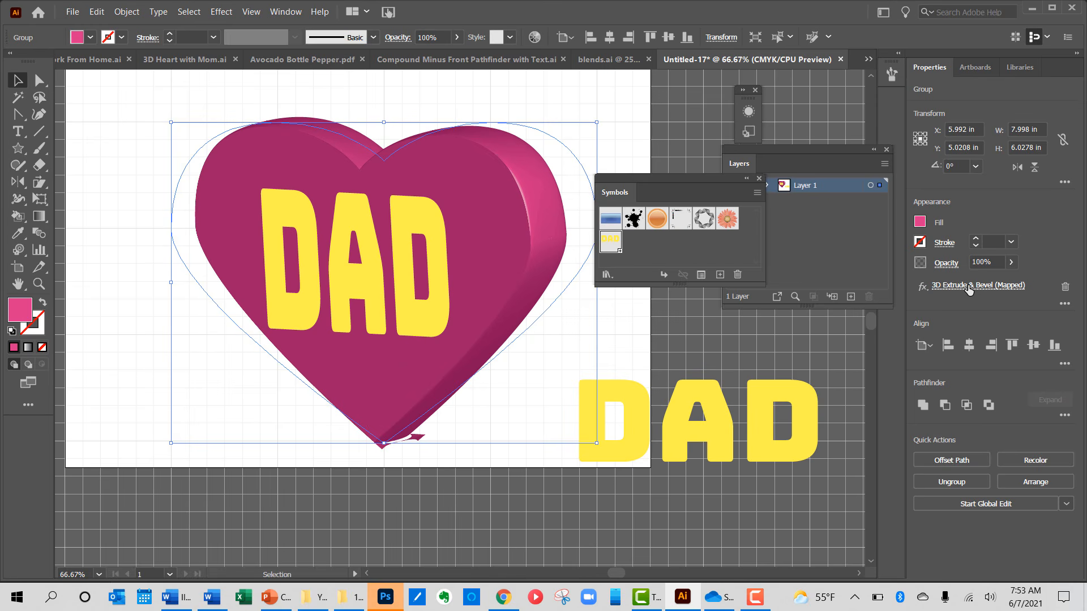
pyautogui.click(969, 286)
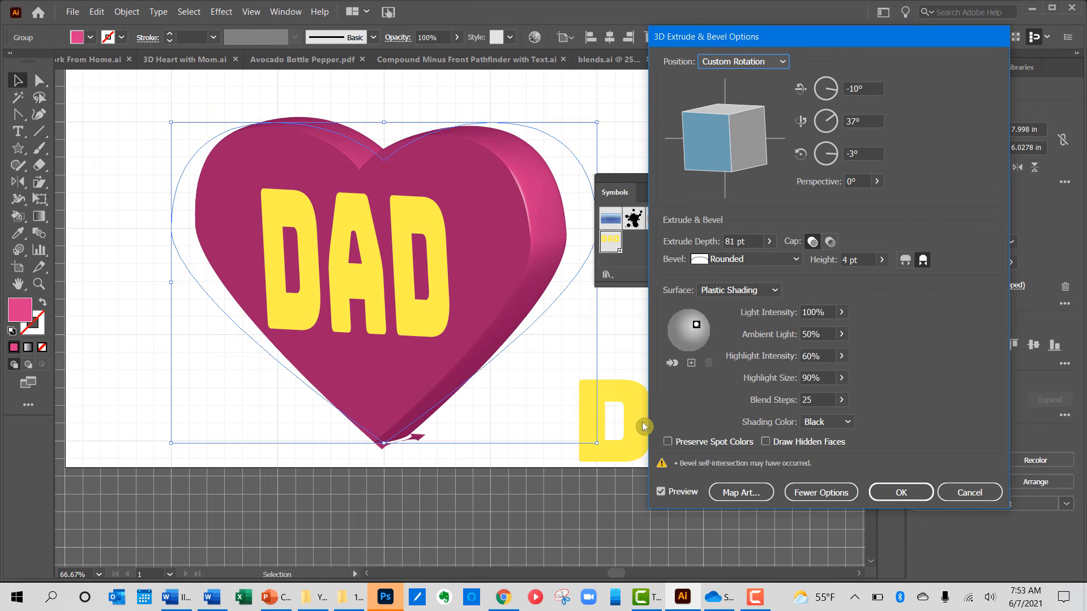
pyautogui.click(744, 242)
pyautogui.scroll(4, 744, 241)
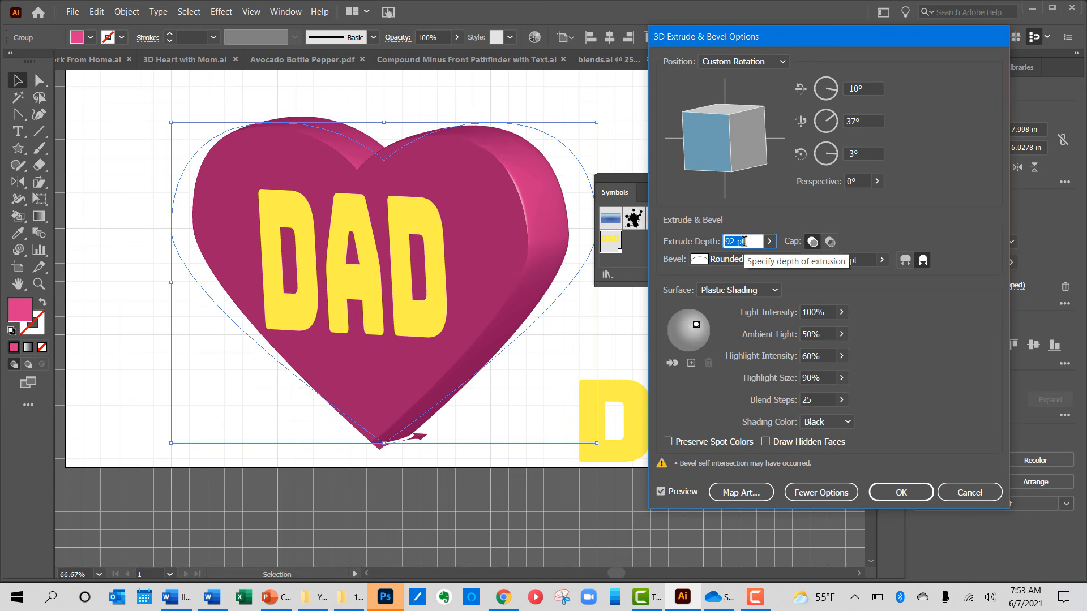
pyautogui.scroll(1, 744, 242)
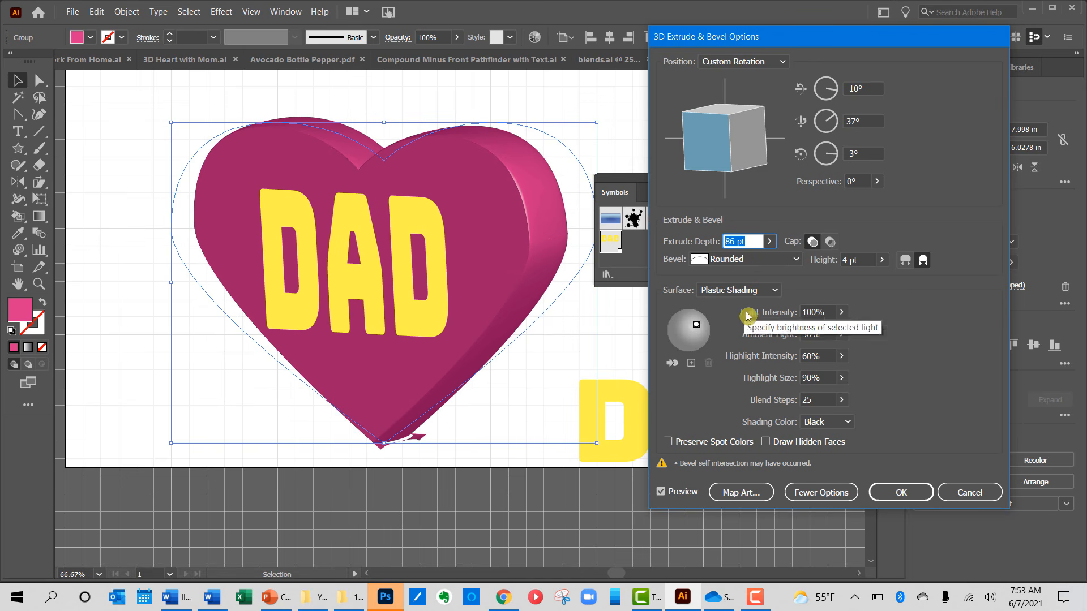
pyautogui.scroll(6, 750, 242)
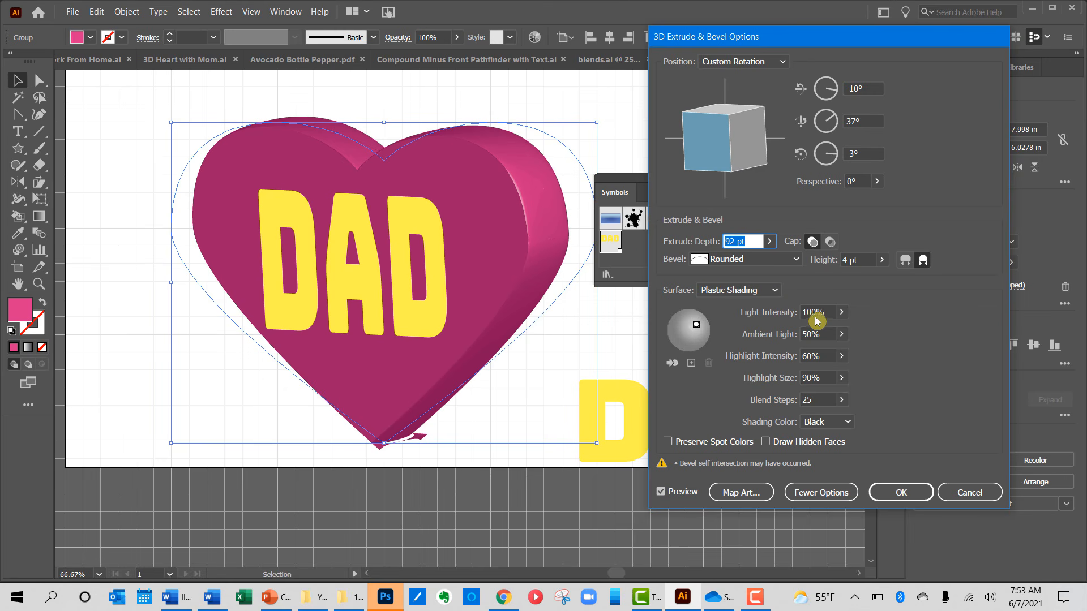
pyautogui.moveTo(696, 325); pyautogui.dragTo(691, 328)
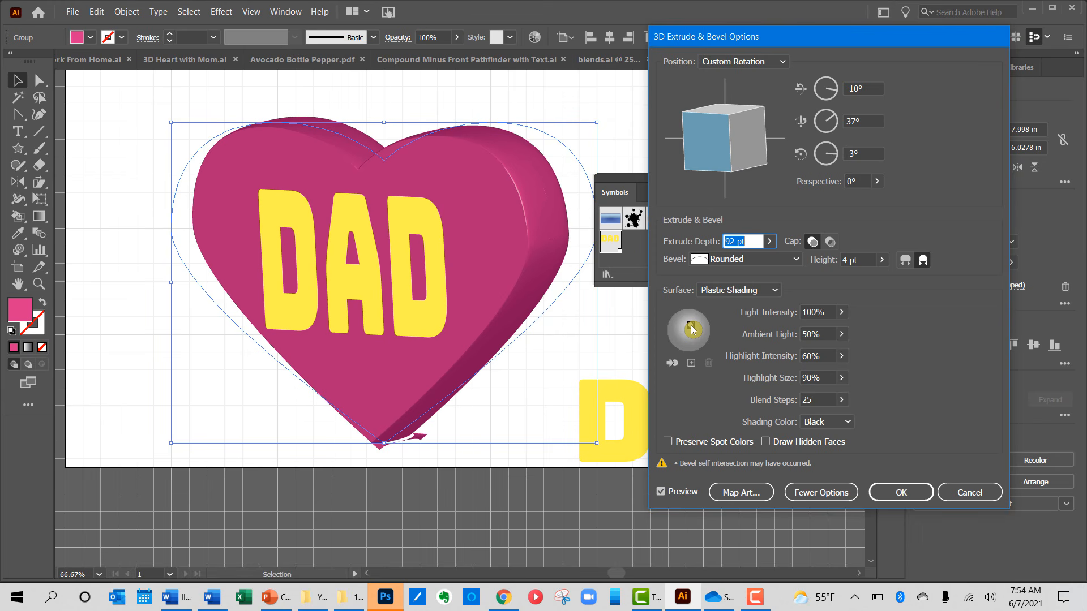
pyautogui.click(895, 492)
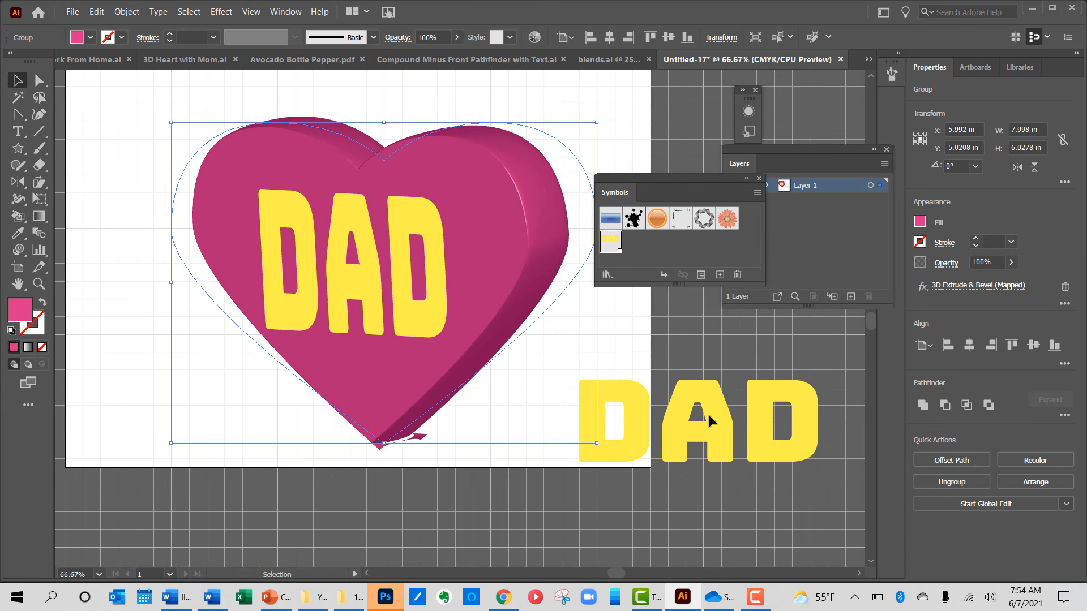
# Step: Delete the leftover flat DAD symbol instance beside the heart
pyautogui.click(708, 419)
pyautogui.press('Delete')
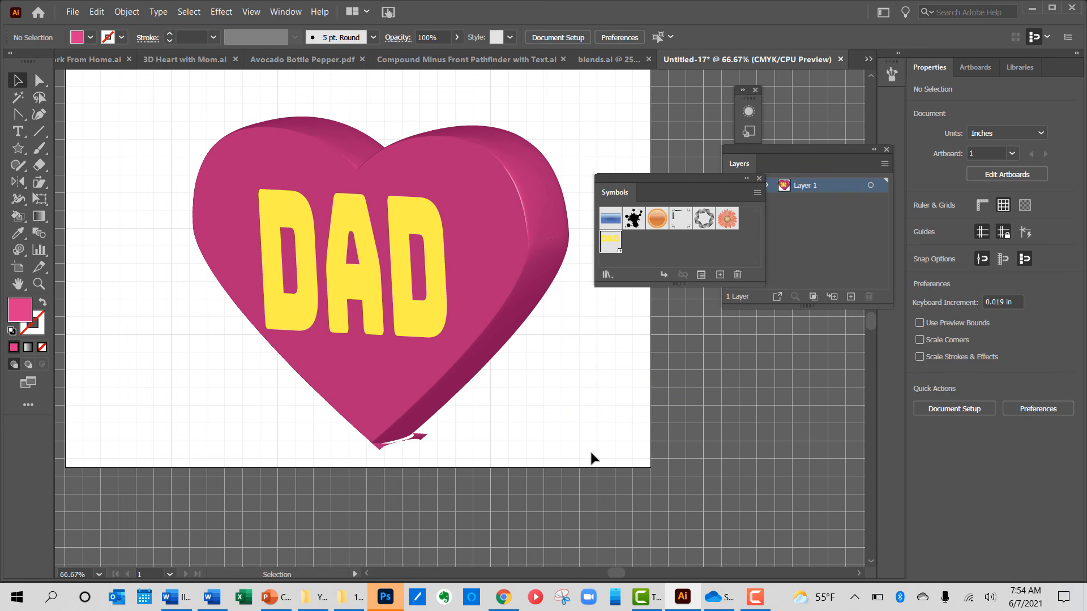
# Step: Delete the extra anchor point at the bottom tip of the heart path to clean up its bevel, and deselect the heart
pyautogui.scroll(2, 429, 450)
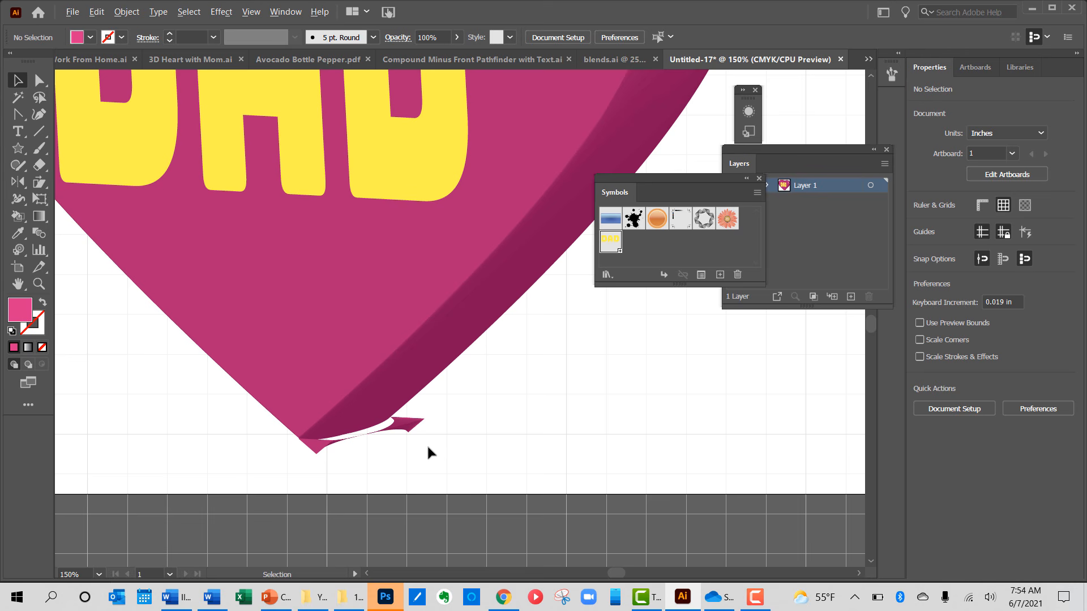
pyautogui.press('a')
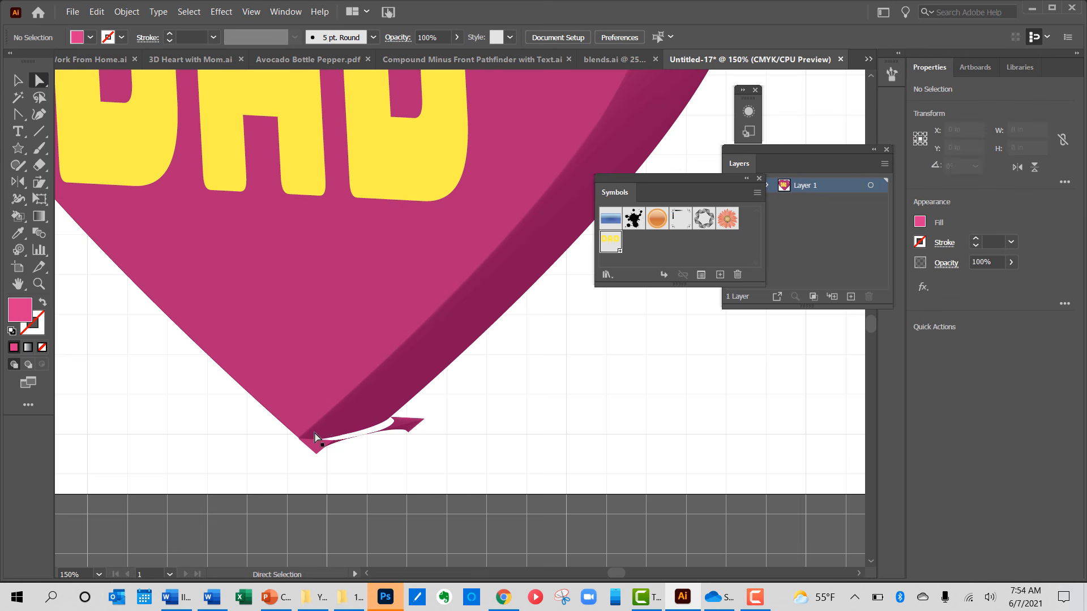
pyautogui.click(315, 437)
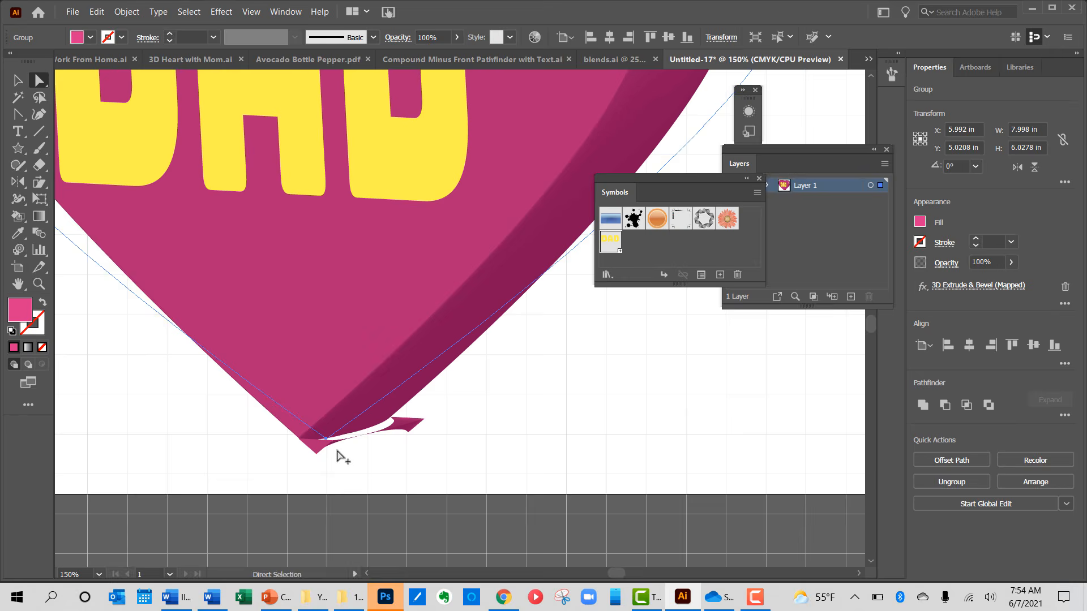
pyautogui.scroll(6, 342, 457)
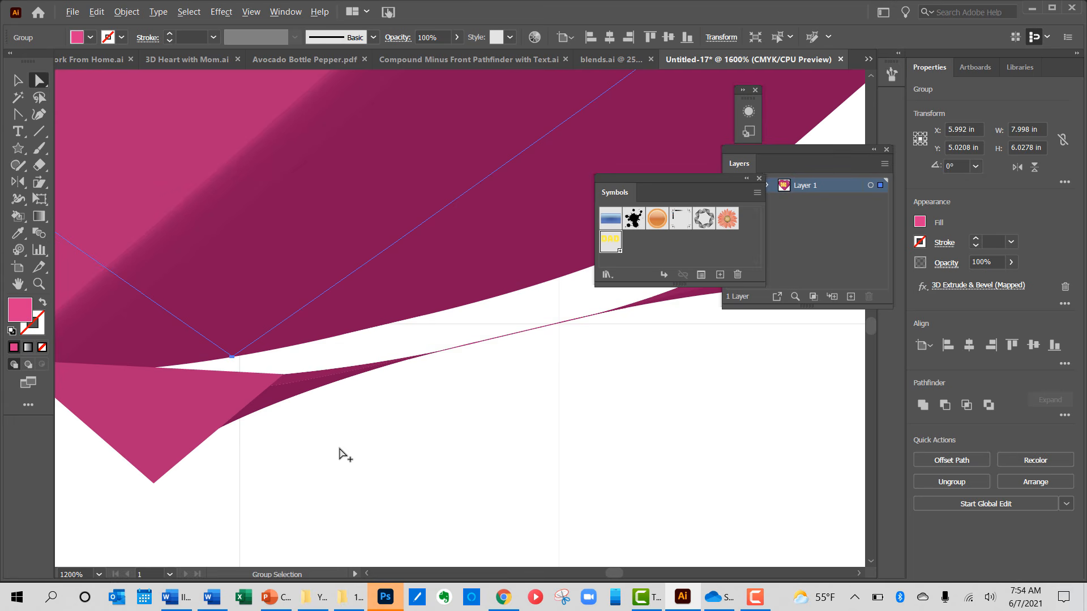
pyautogui.scroll(1, 328, 444)
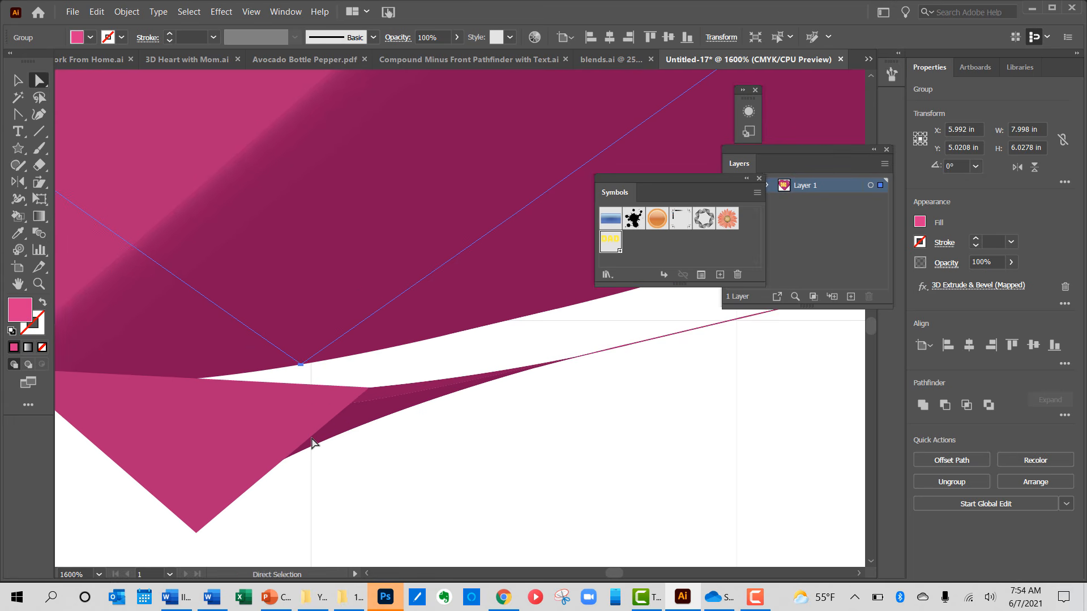
pyautogui.scroll(3, 311, 442)
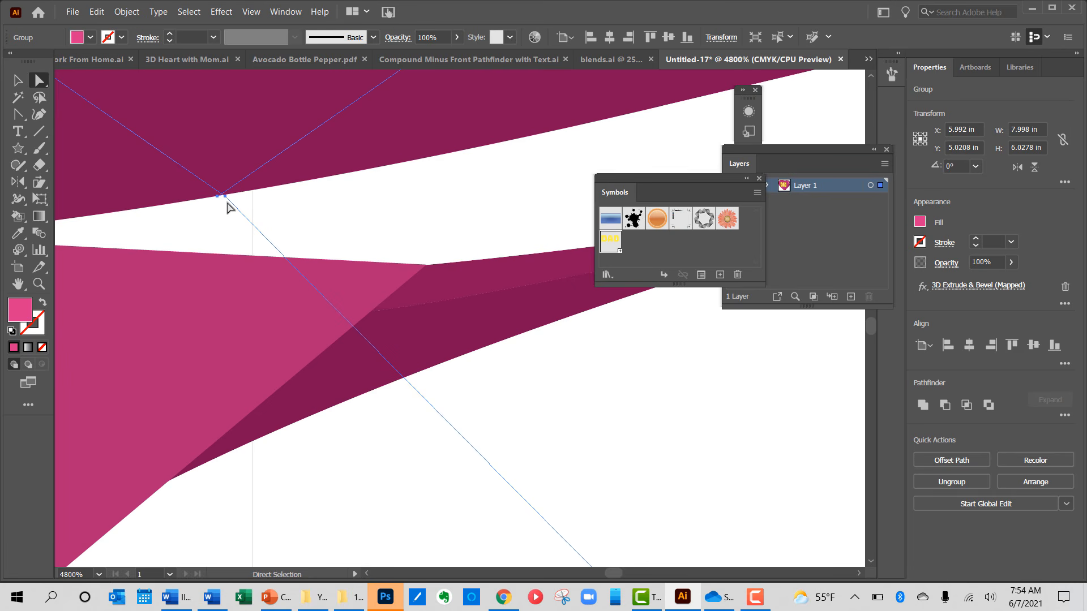
pyautogui.press('-')
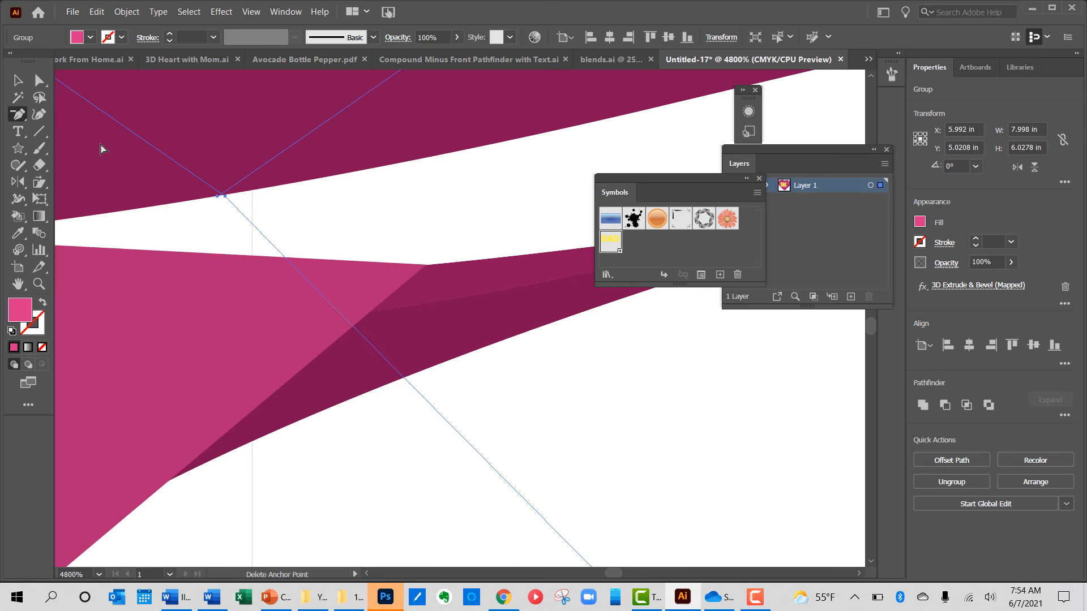
pyautogui.click(227, 204)
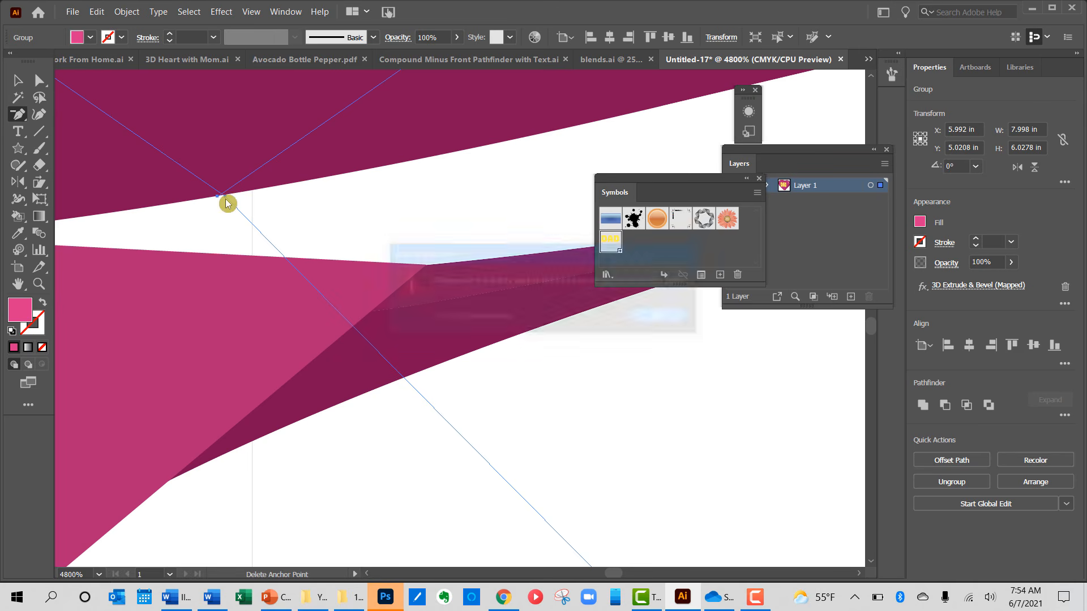
pyautogui.click(659, 321)
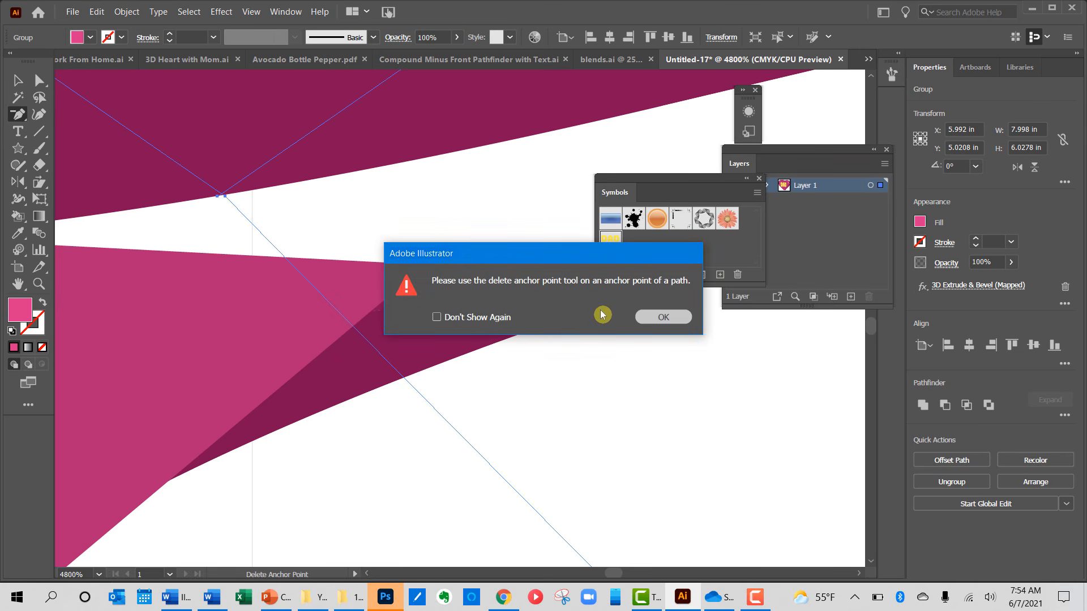
pyautogui.click(223, 199)
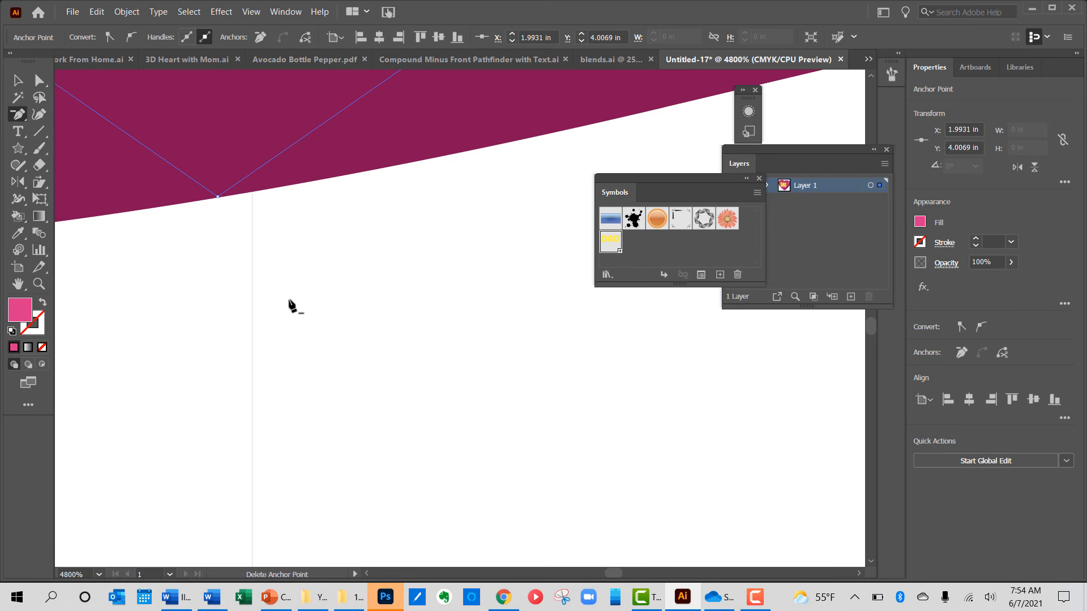
pyautogui.scroll(-3, 297, 334)
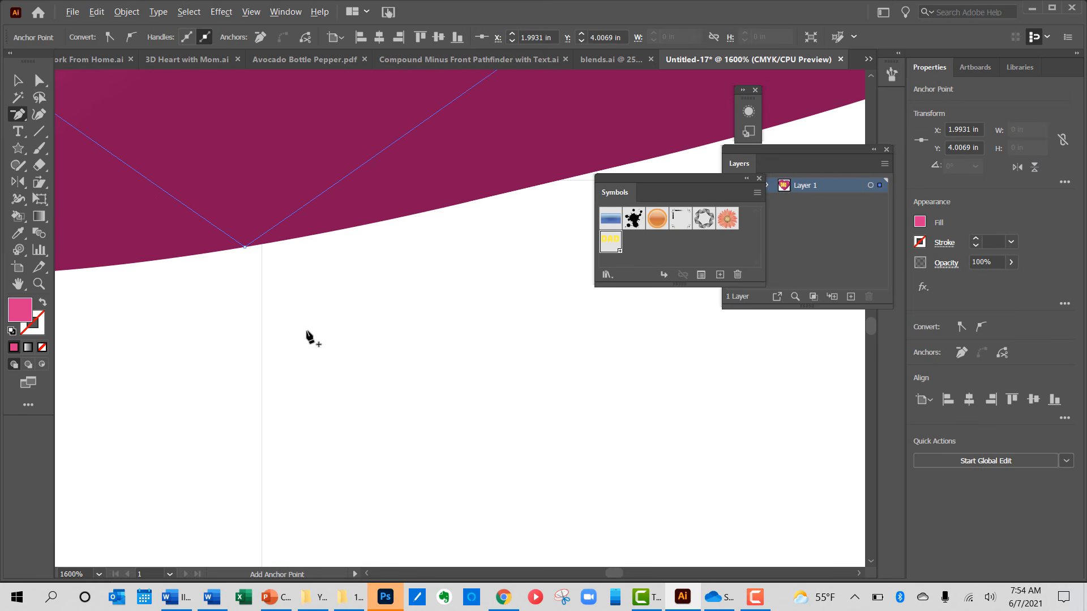
pyautogui.scroll(-11, 311, 338)
pyautogui.click(24, 88)
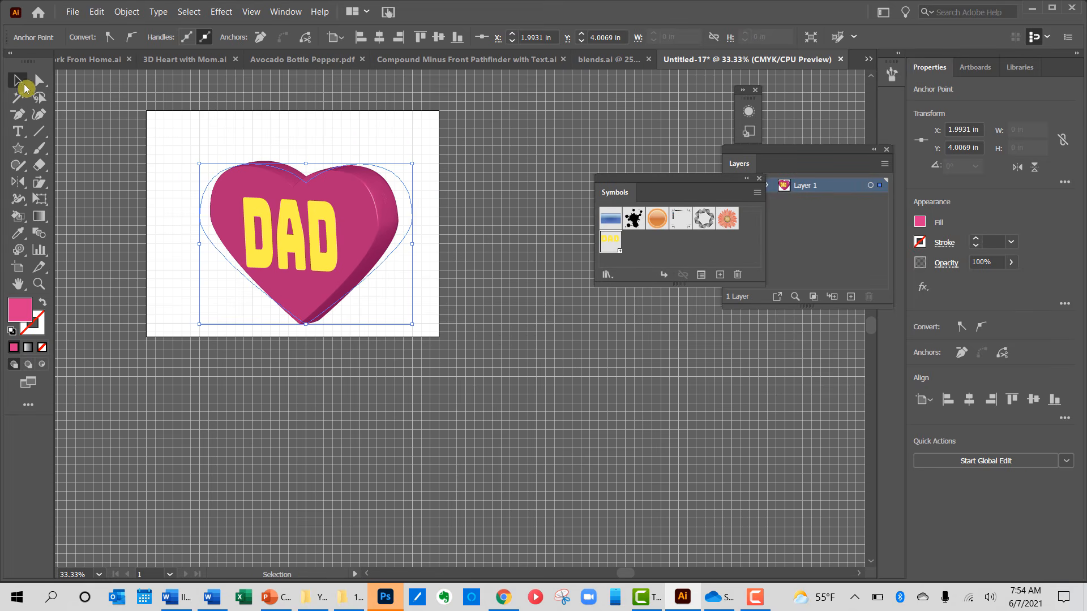
pyautogui.click(242, 371)
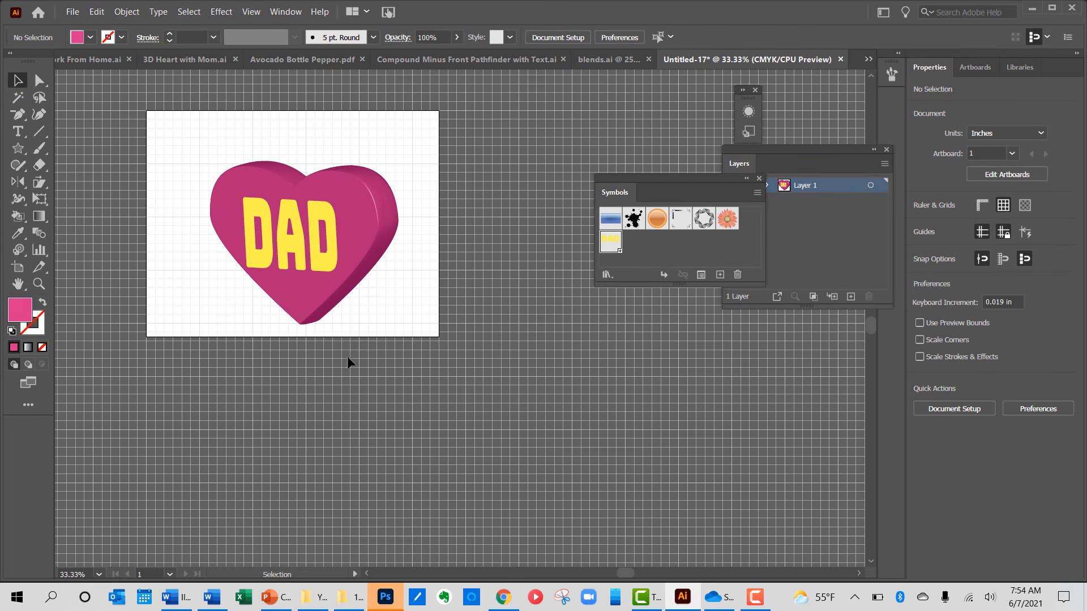
pyautogui.scroll(1, 361, 332)
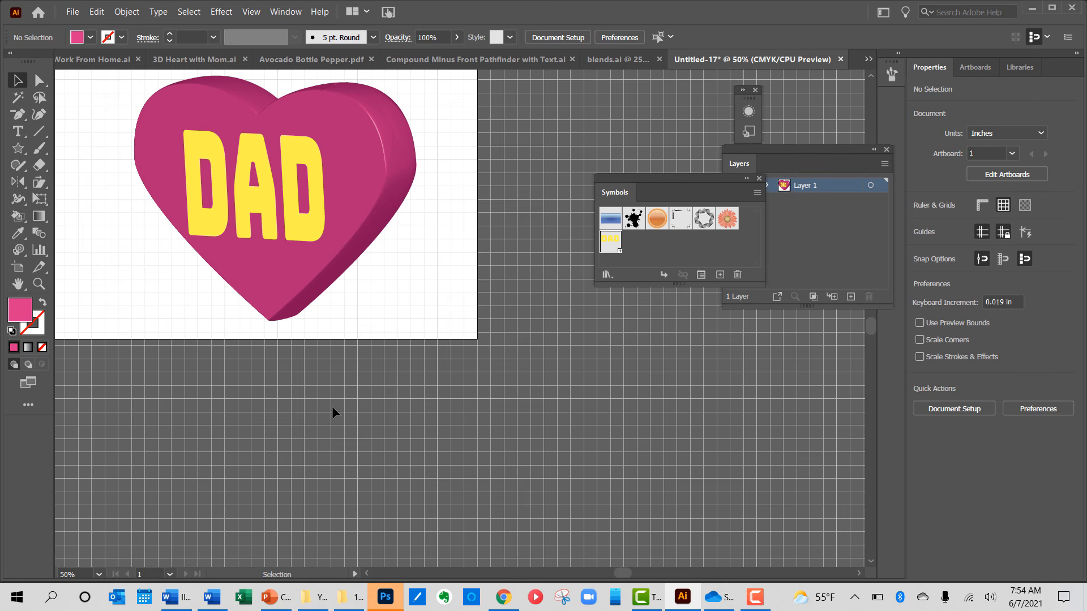
pyautogui.scroll(3, 324, 406)
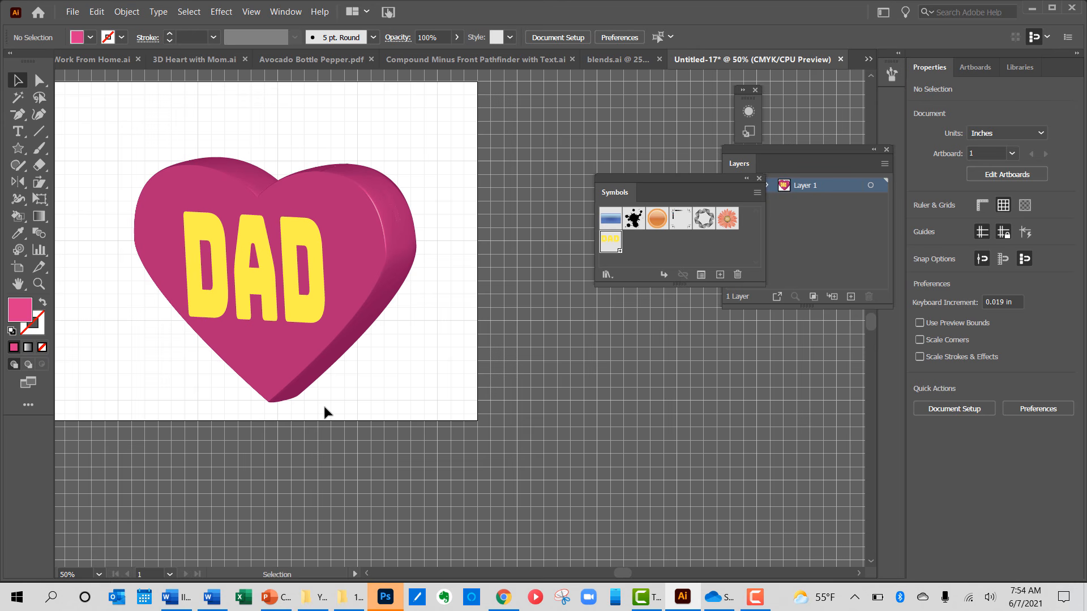
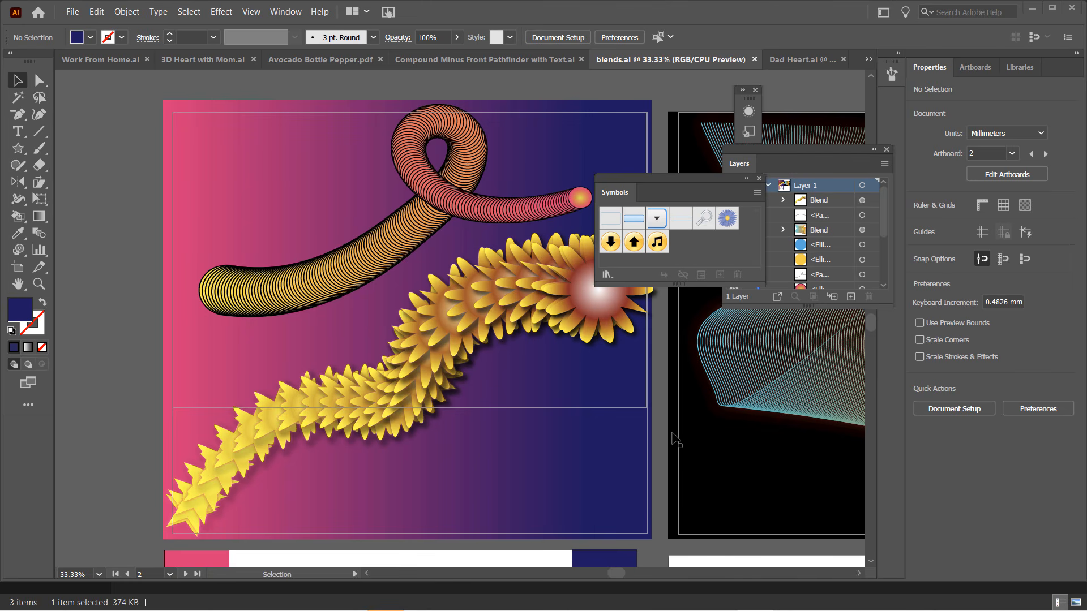
# Step: Make a blend between the pink and navy rectangles on the blends.ai practice artboard and open its blend options
pyautogui.moveTo(664, 440); pyautogui.dragTo(141, 426)
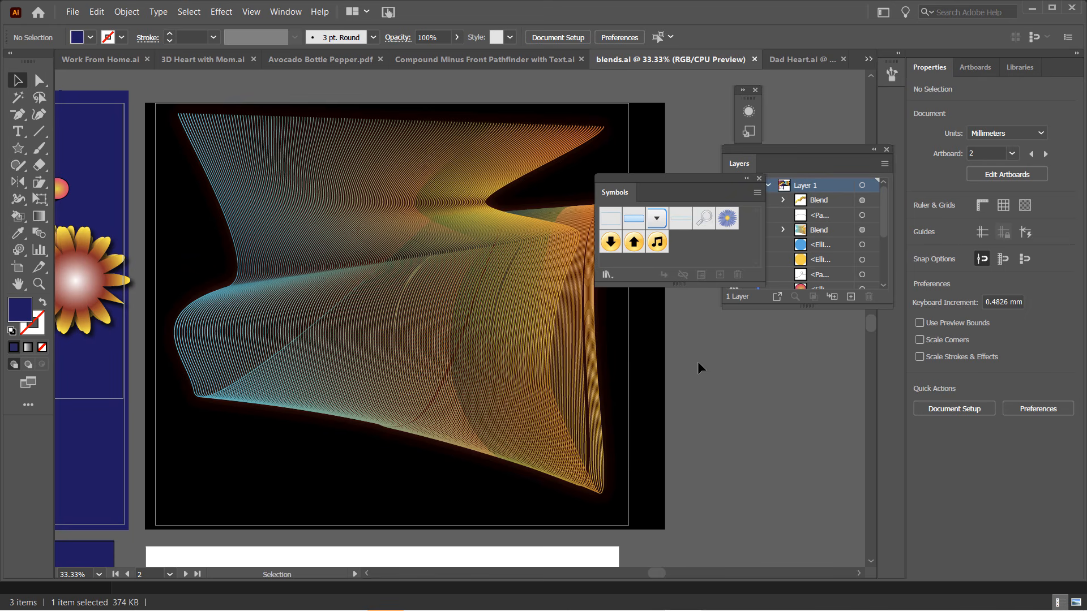
pyautogui.moveTo(446, 447); pyautogui.dragTo(836, 240)
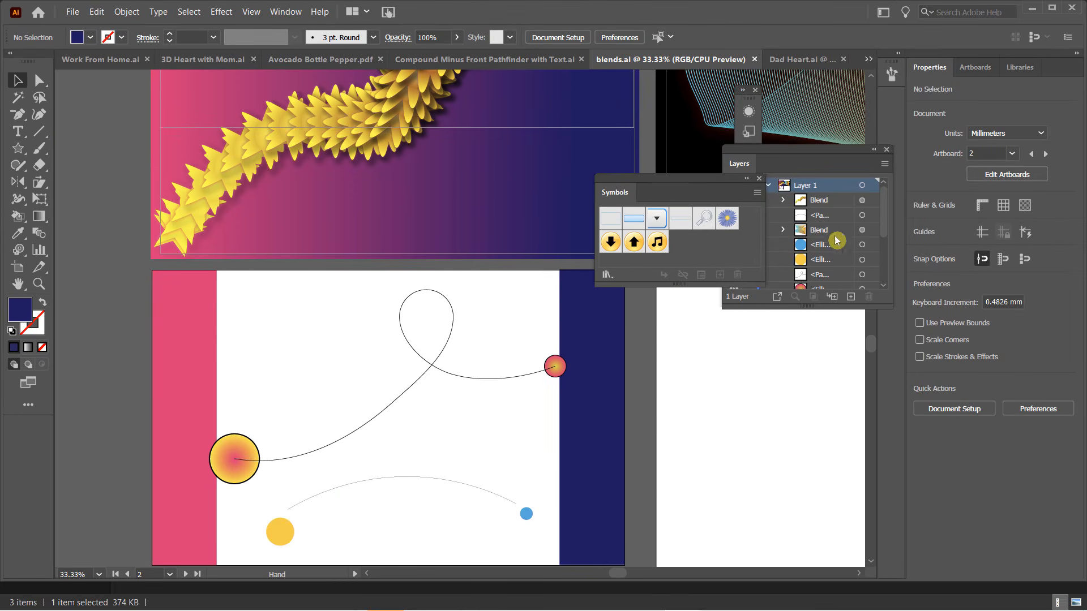
pyautogui.moveTo(100, 348); pyautogui.dragTo(88, 321)
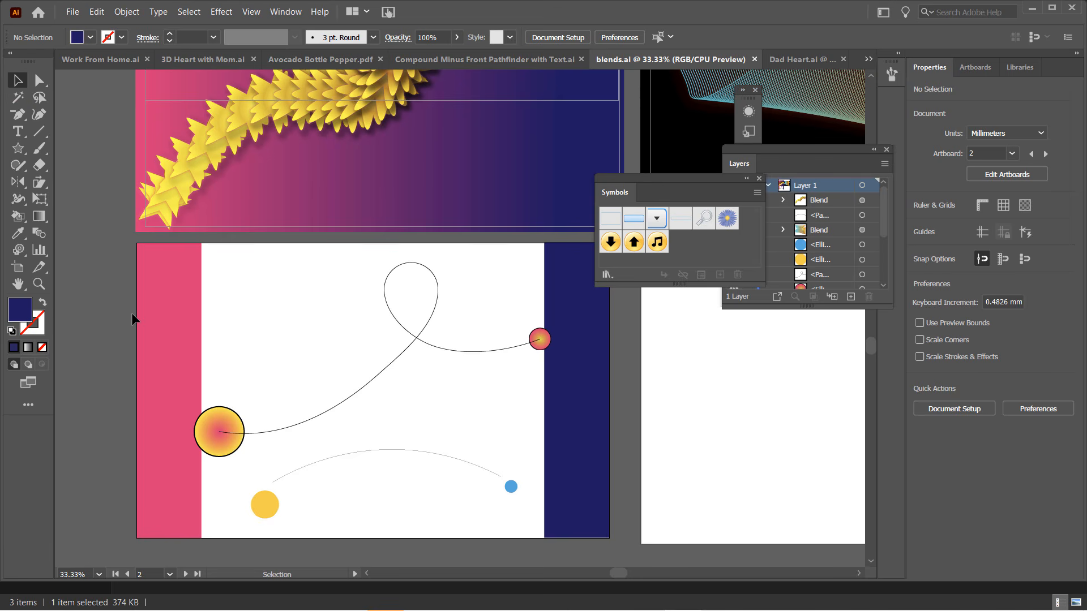
pyautogui.click(161, 294)
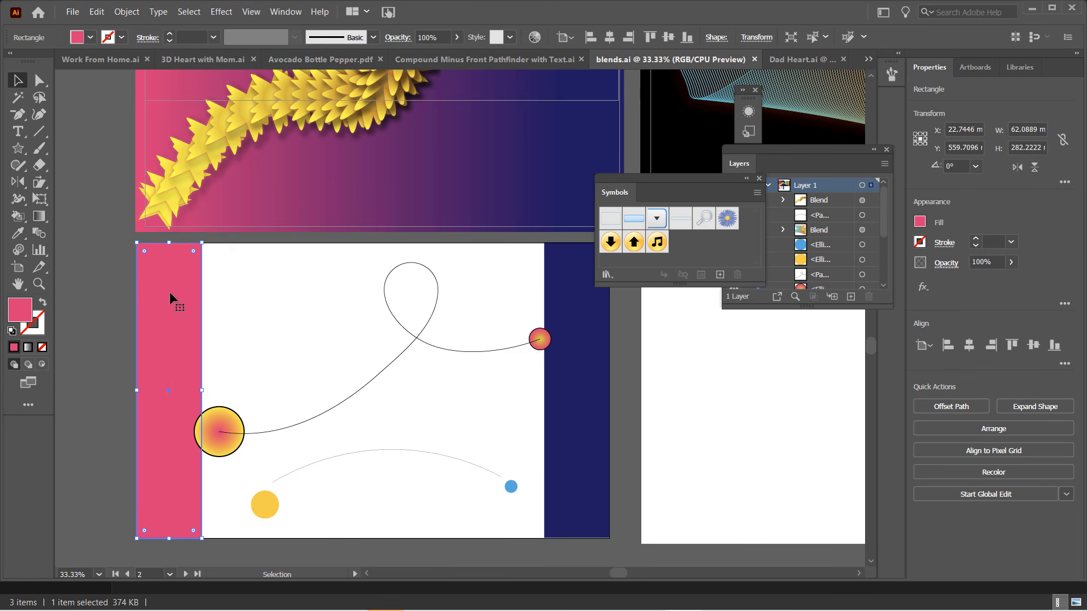
pyautogui.keyDown('shift'); pyautogui.click(593, 339); pyautogui.keyUp('shift')
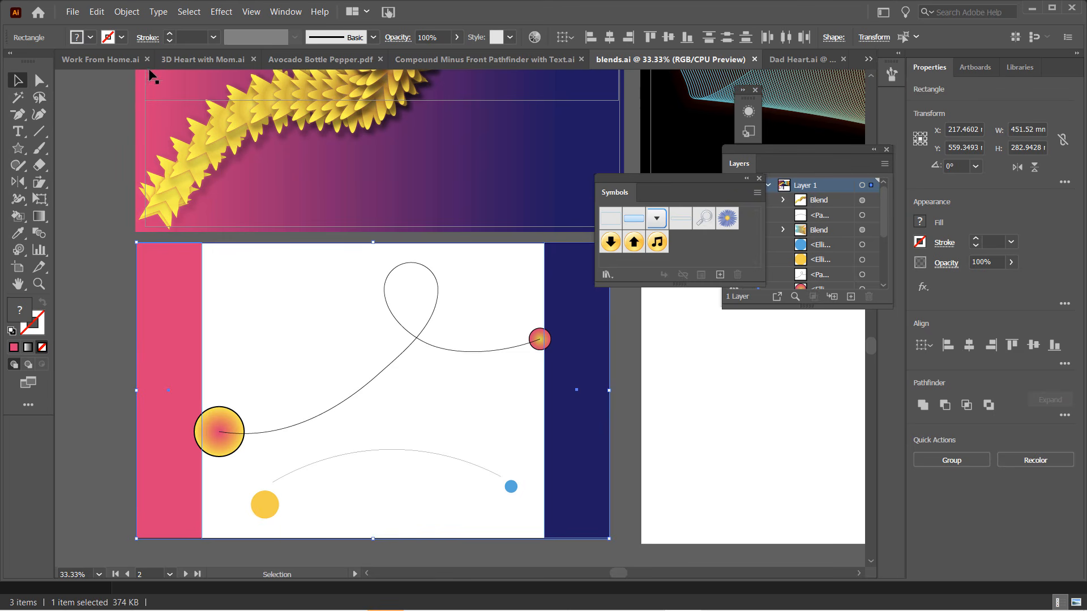
pyautogui.click(126, 13)
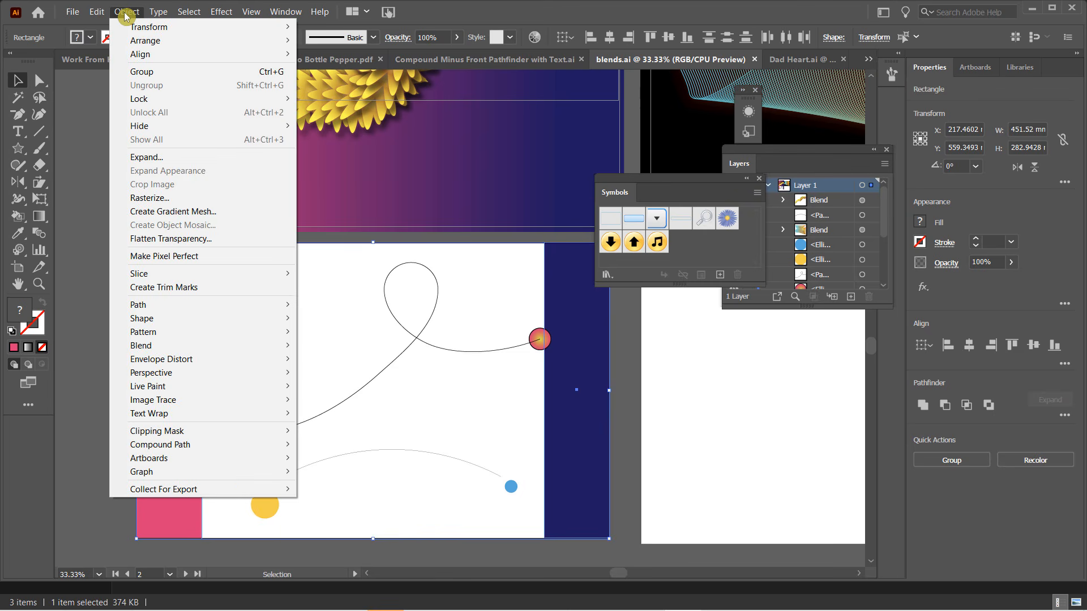
pyautogui.moveTo(173, 346)
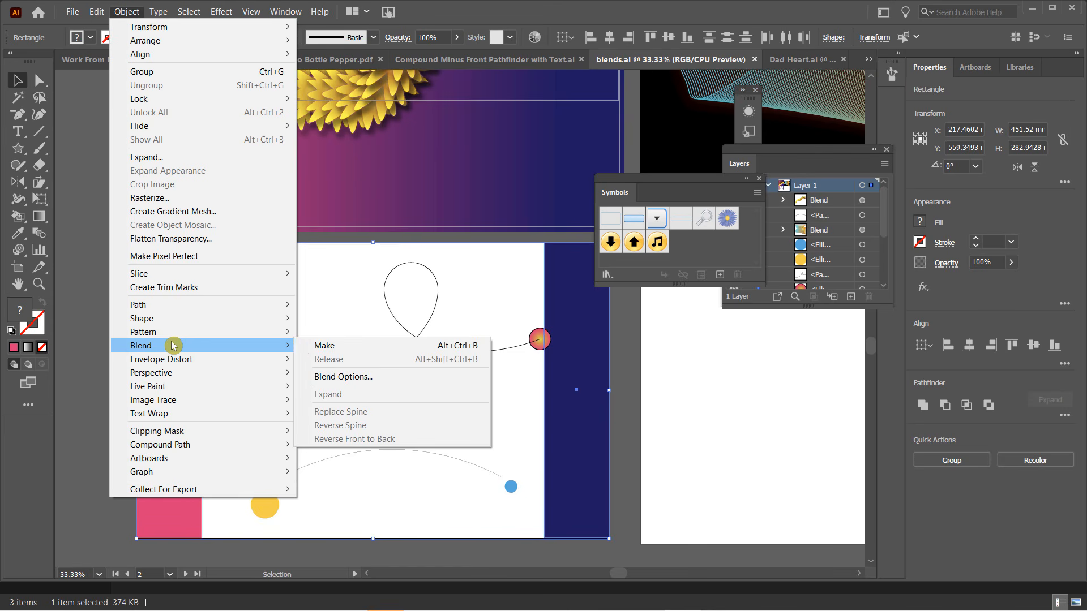
pyautogui.click(342, 346)
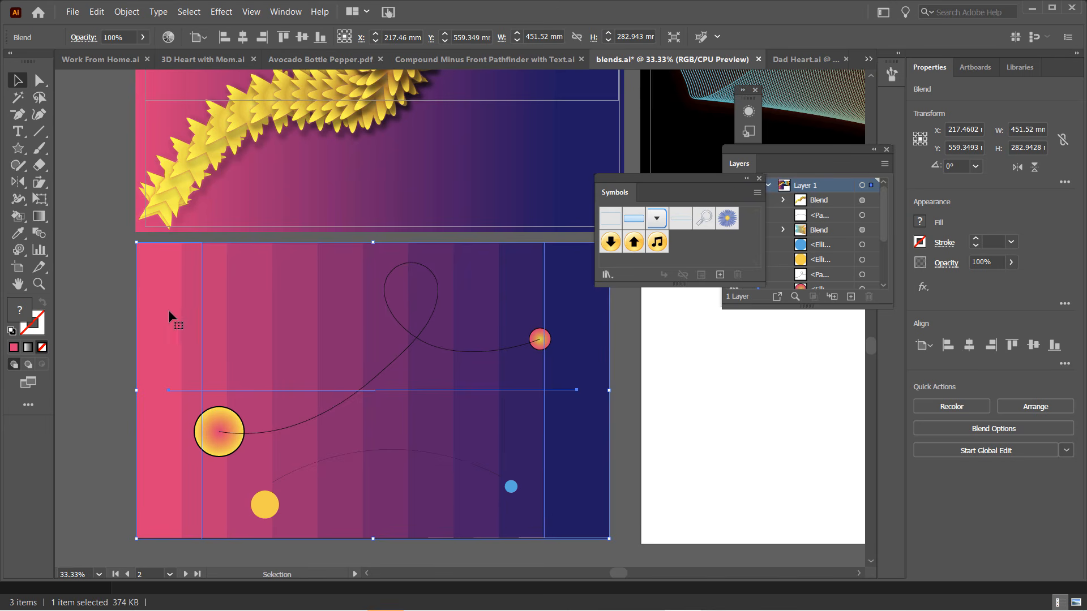
pyautogui.doubleClick(39, 233)
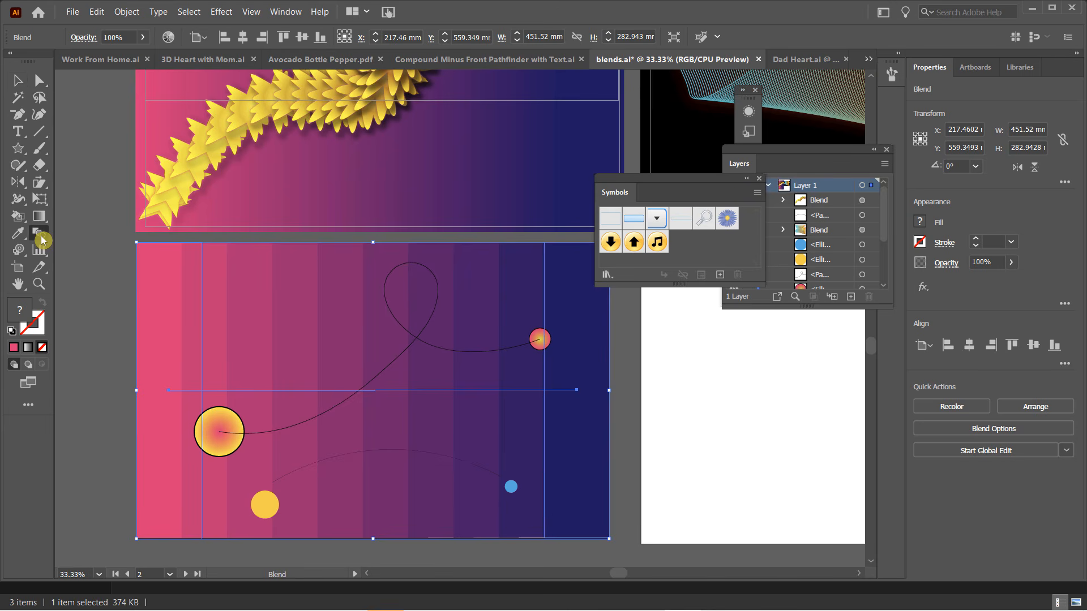
pyautogui.moveTo(811, 120); pyautogui.dragTo(426, 141)
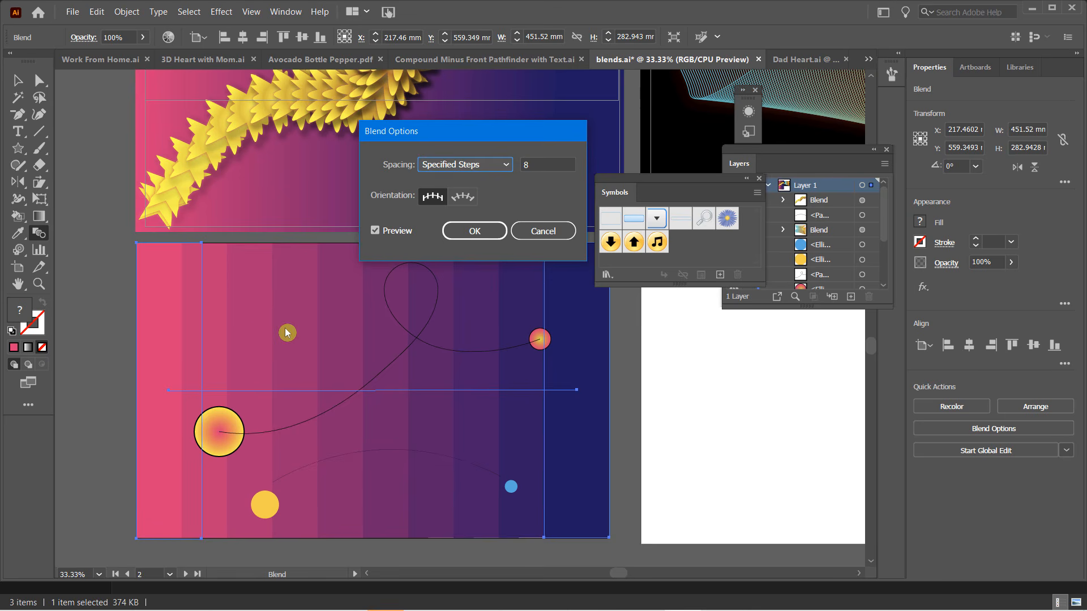
# Step: Try the pink-to-navy rectangle blend with 15, 10 and 100 specified steps
pyautogui.doubleClick(521, 164)
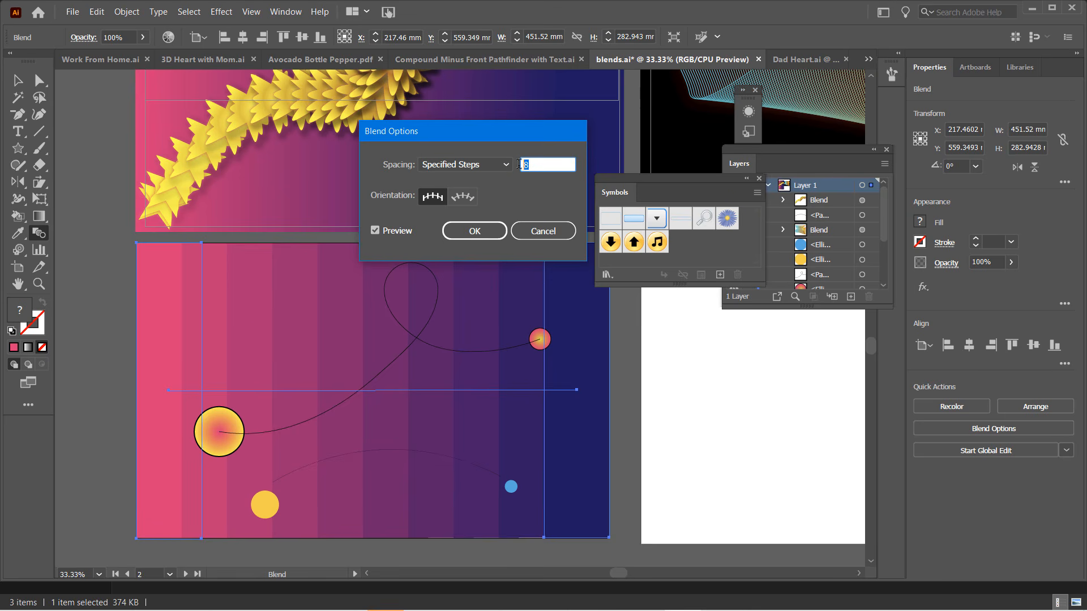
pyautogui.write('15')
pyautogui.press('Tab')
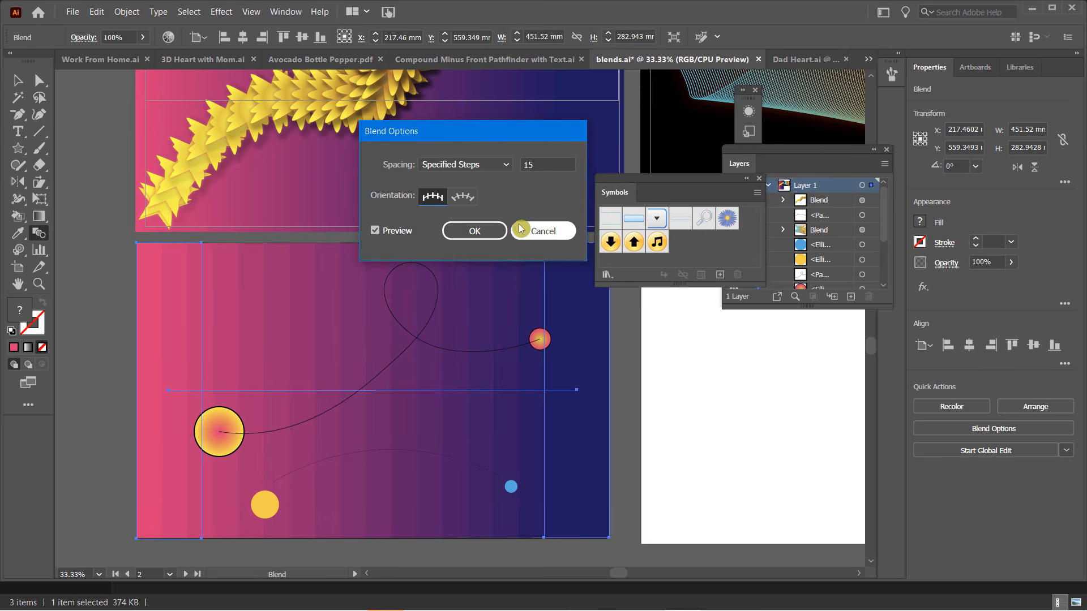
pyautogui.click(538, 163)
pyautogui.moveTo(538, 163); pyautogui.dragTo(512, 165)
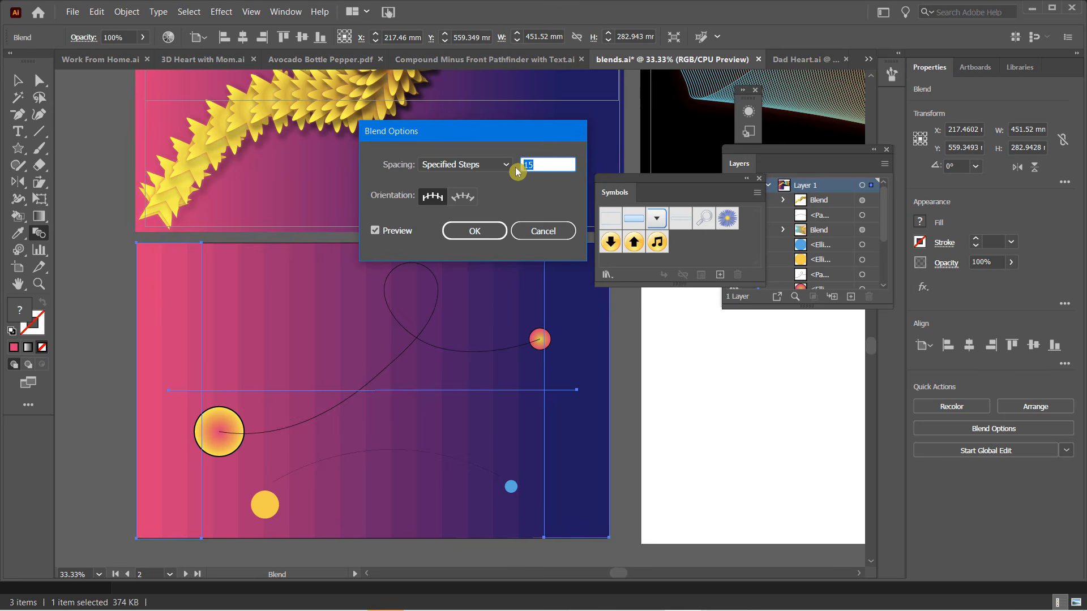
pyautogui.write('10')
pyautogui.press('Tab')
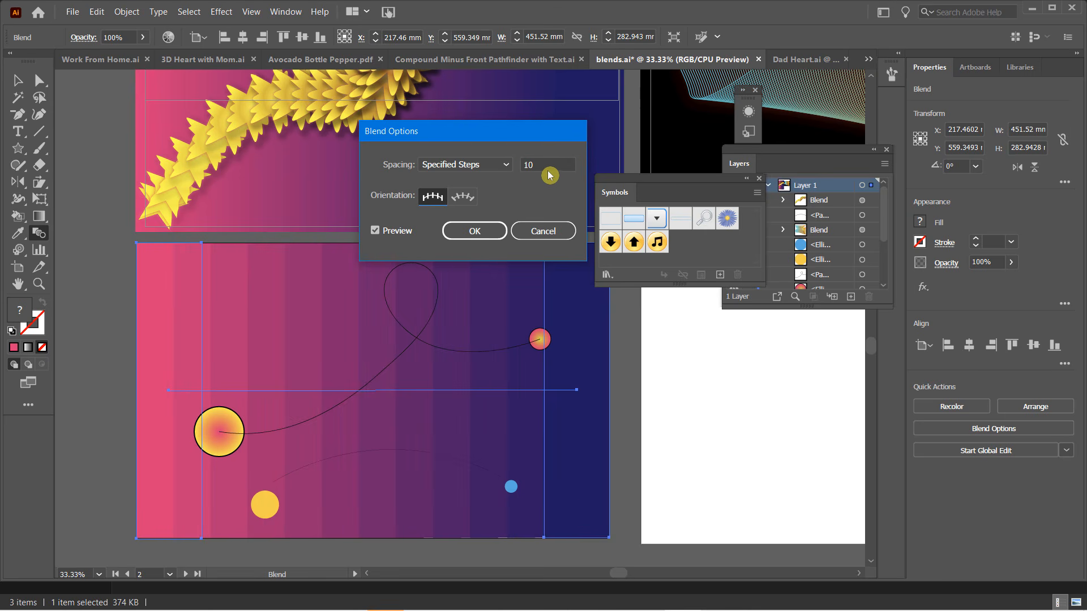
pyautogui.click(537, 163)
pyautogui.write('0')
pyautogui.press('Tab')
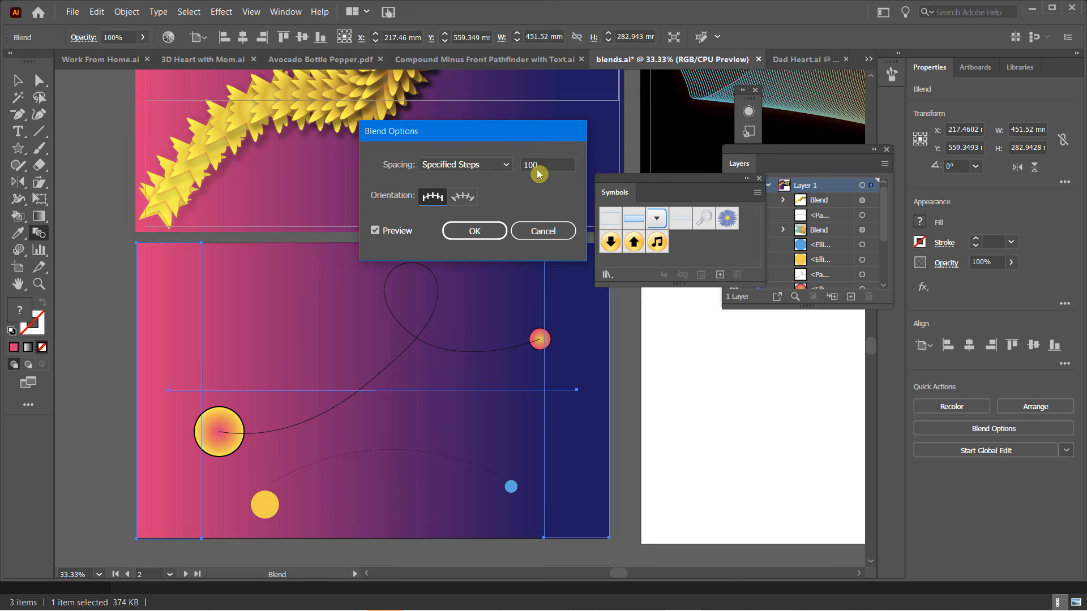
# Step: Set the rectangle blend's spacing to Smooth Color and apply the blend options
pyautogui.click(485, 164)
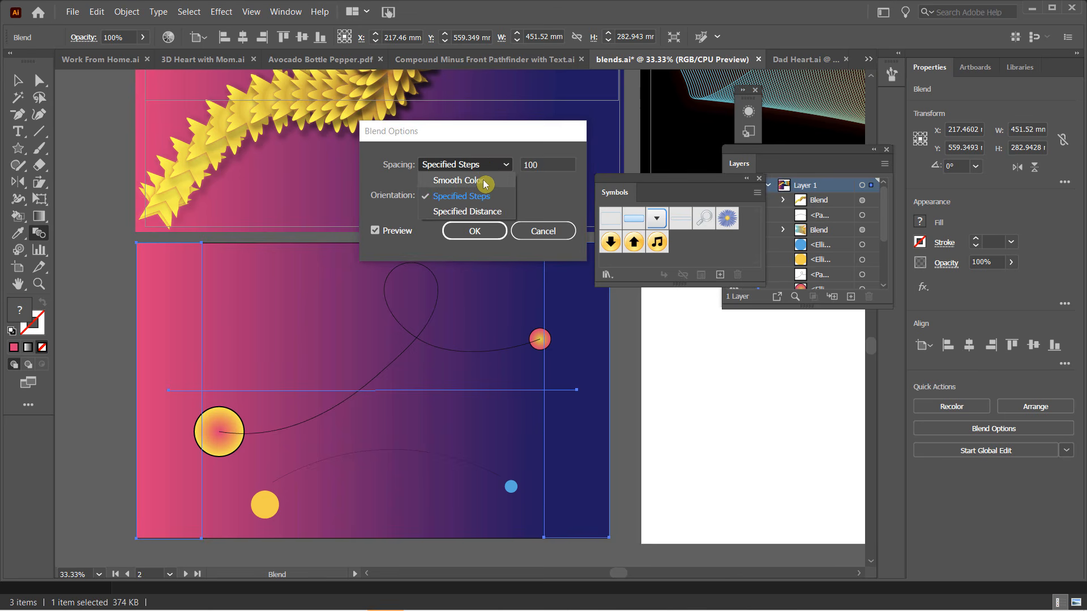
pyautogui.click(485, 181)
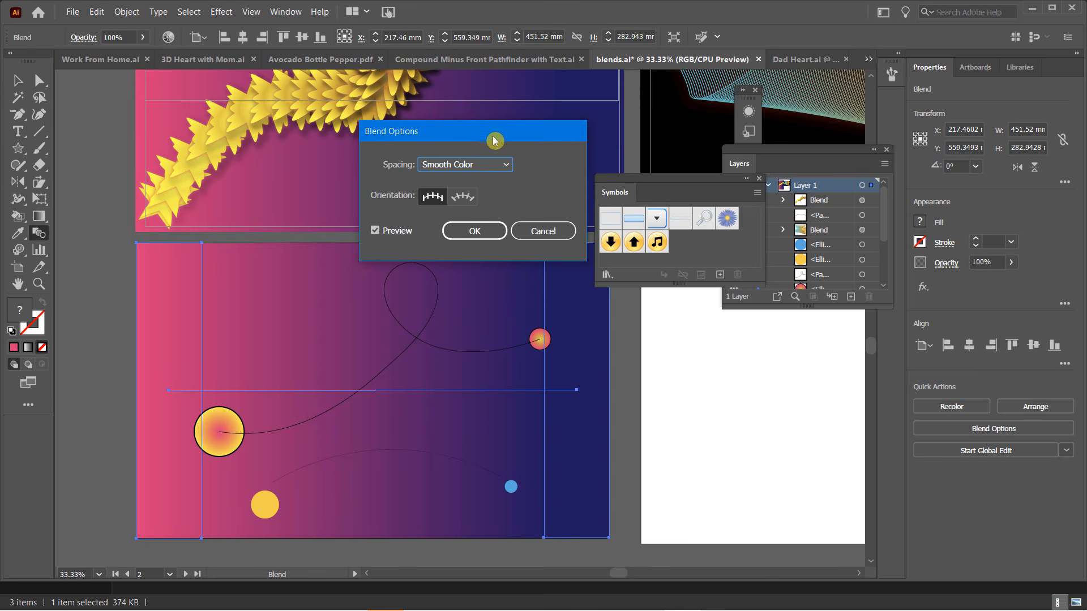
pyautogui.moveTo(492, 138); pyautogui.dragTo(494, 177)
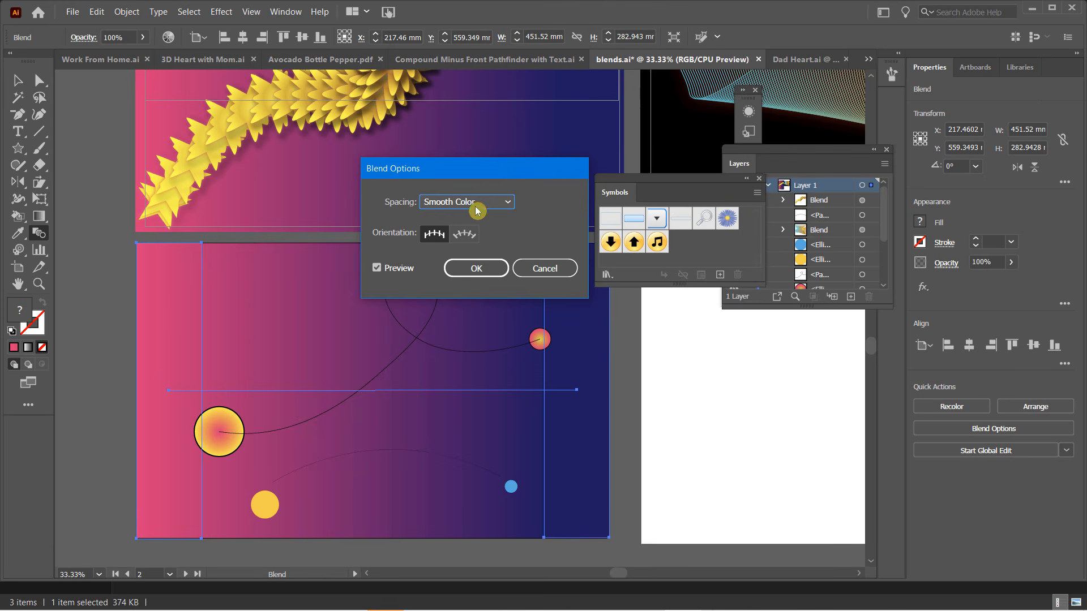
pyautogui.click(478, 266)
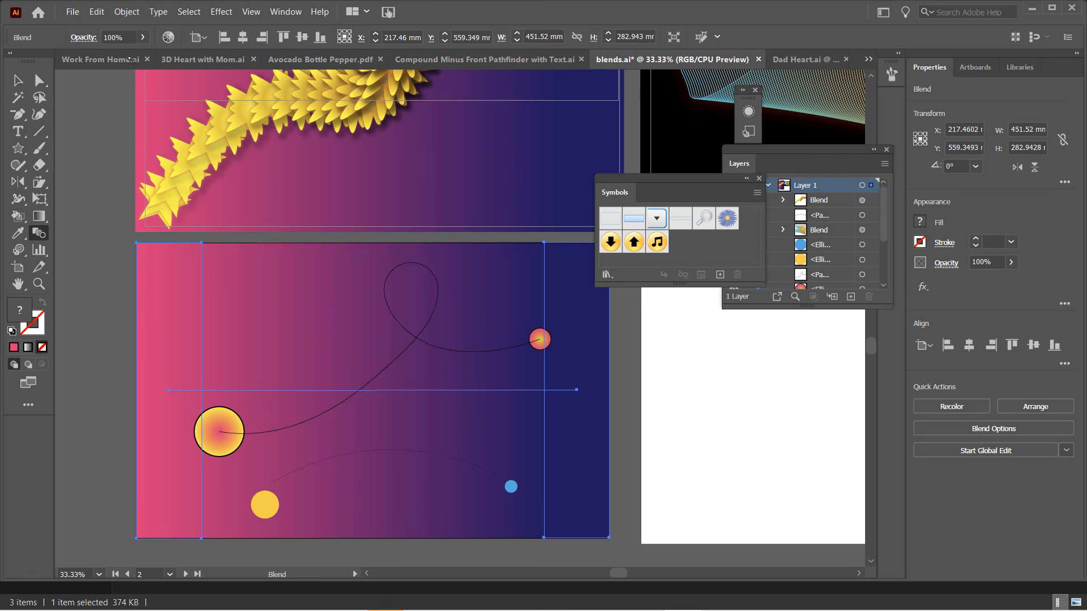
pyautogui.click(127, 15)
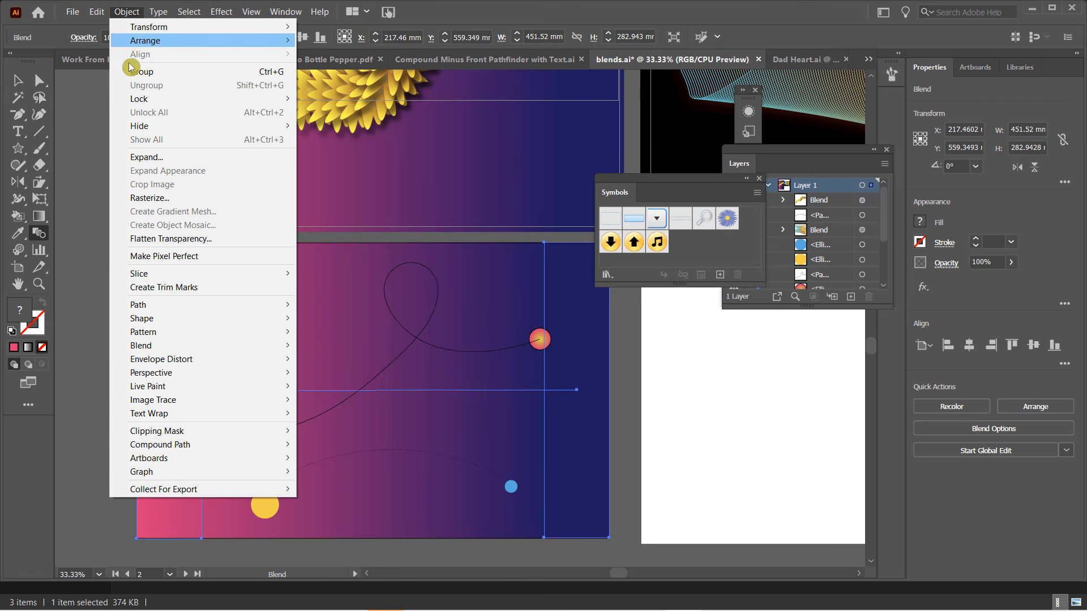
pyautogui.moveTo(216, 354)
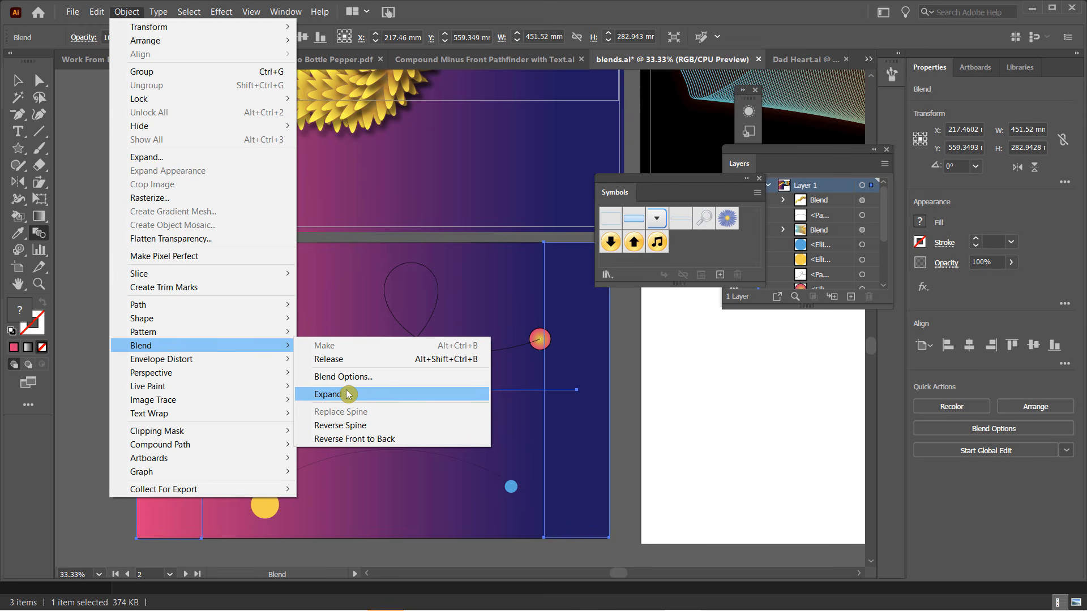
pyautogui.click(348, 394)
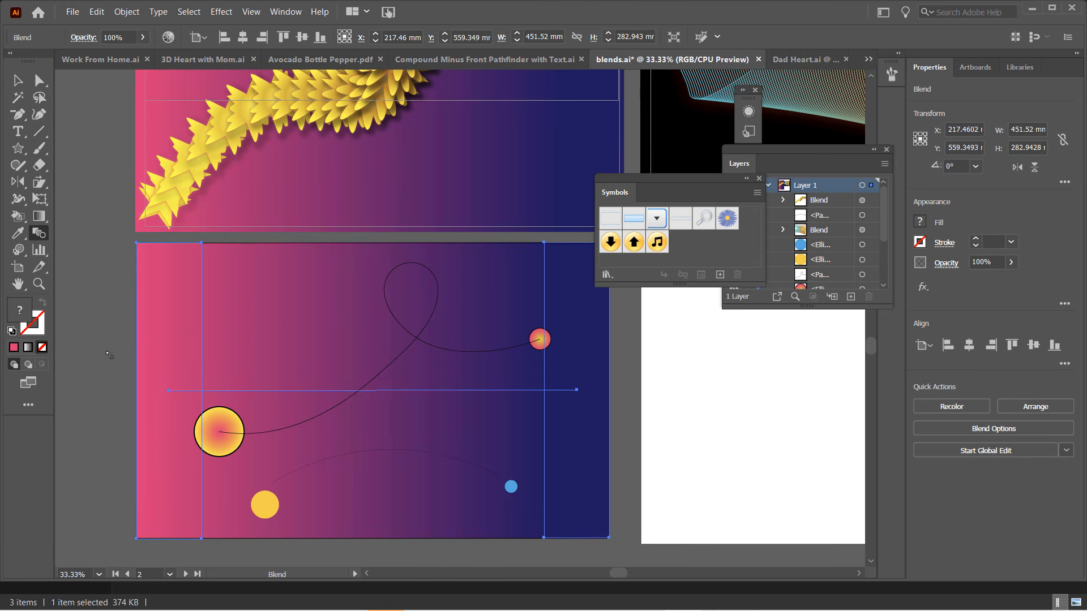
# Step: Make a blend between the small yellow circle and the small blue circle near the lower edge of the artboard
pyautogui.press('v')
pyautogui.scroll(-2, 127, 445)
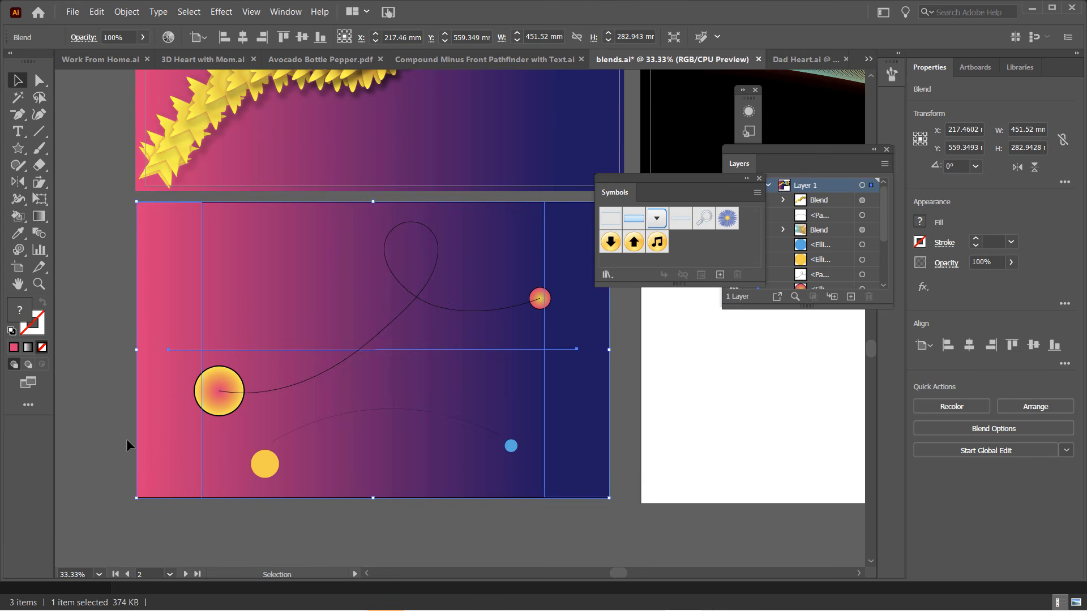
pyautogui.click(264, 457)
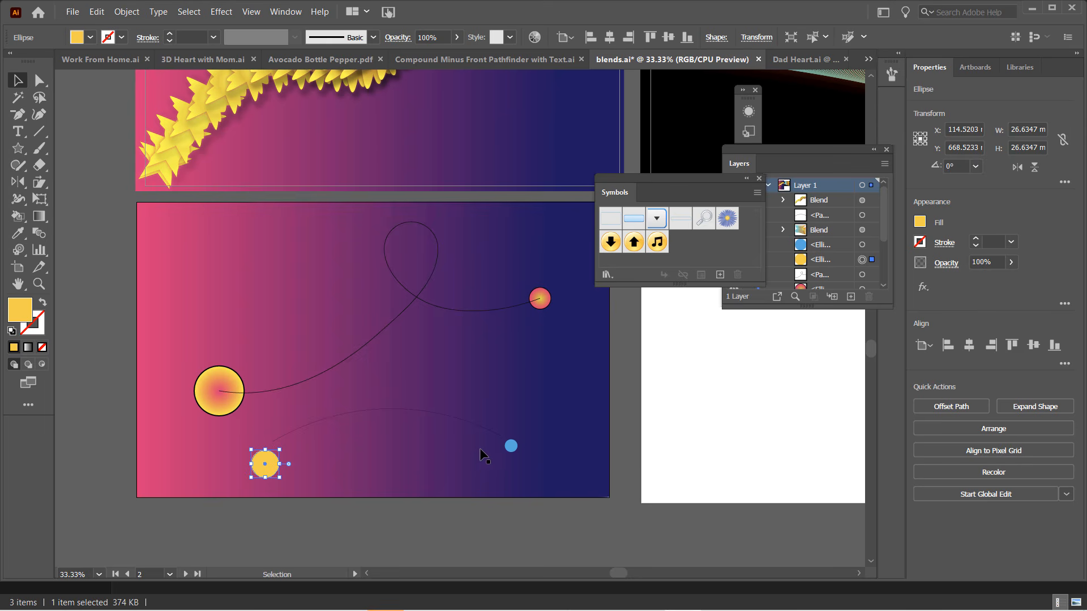
pyautogui.keyDown('shift'); pyautogui.click(511, 447); pyautogui.keyUp('shift')
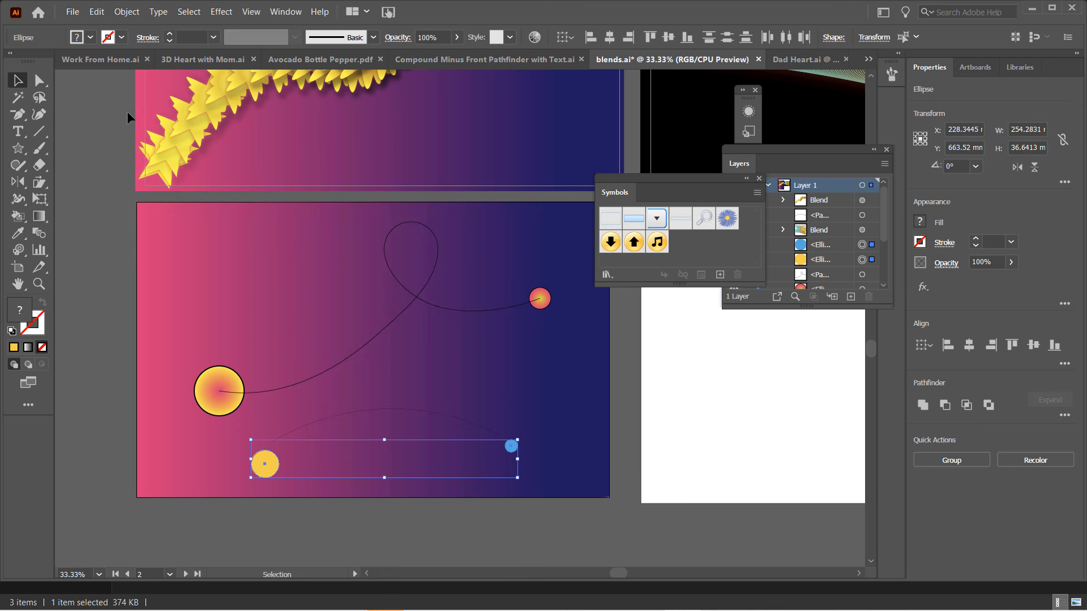
pyautogui.click(127, 13)
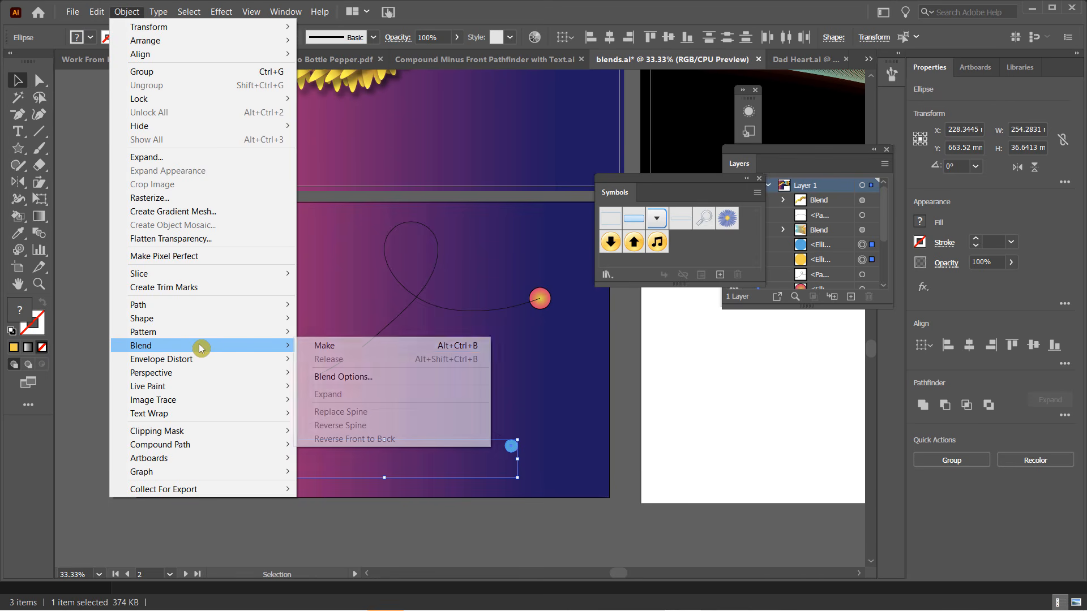
pyautogui.click(314, 346)
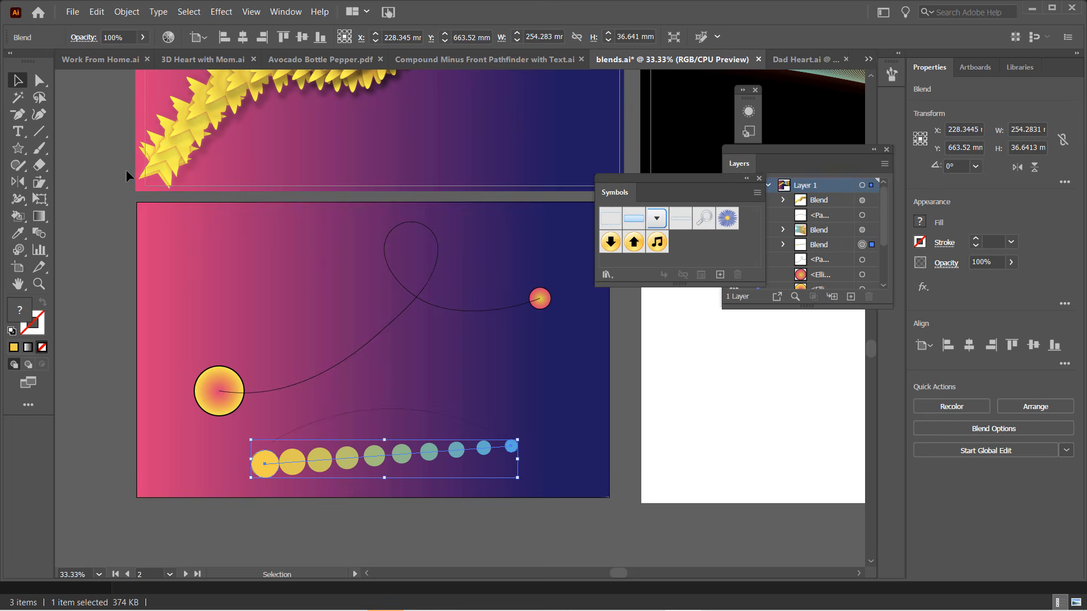
# Step: Preview the yellow-to-blue circle blend with 15 specified steps, and set it to 20 specified steps
pyautogui.doubleClick(40, 240)
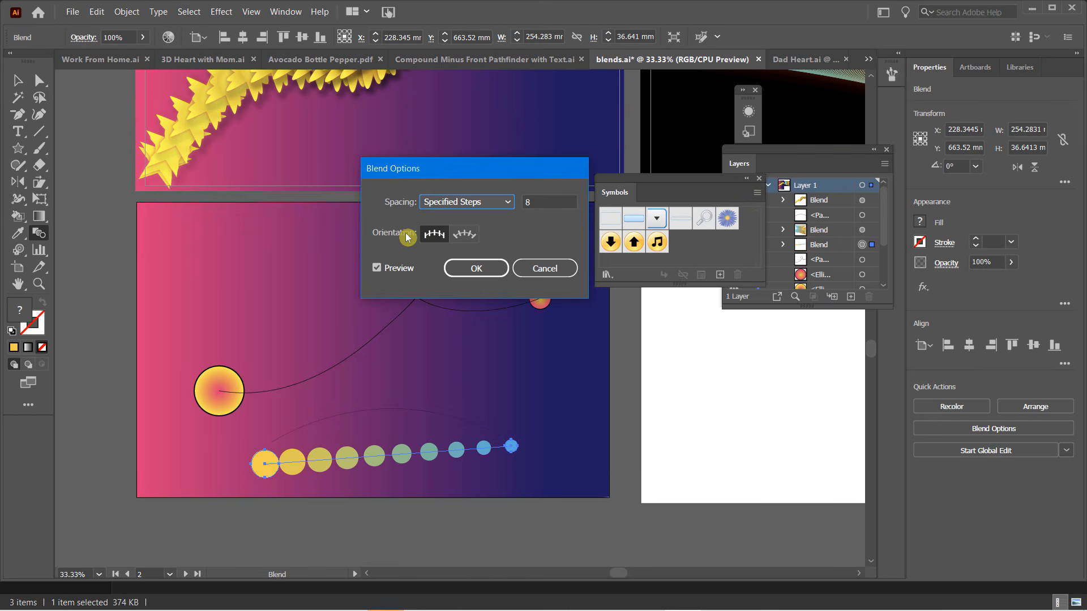
pyautogui.moveTo(536, 202); pyautogui.dragTo(519, 199)
pyautogui.write('1')
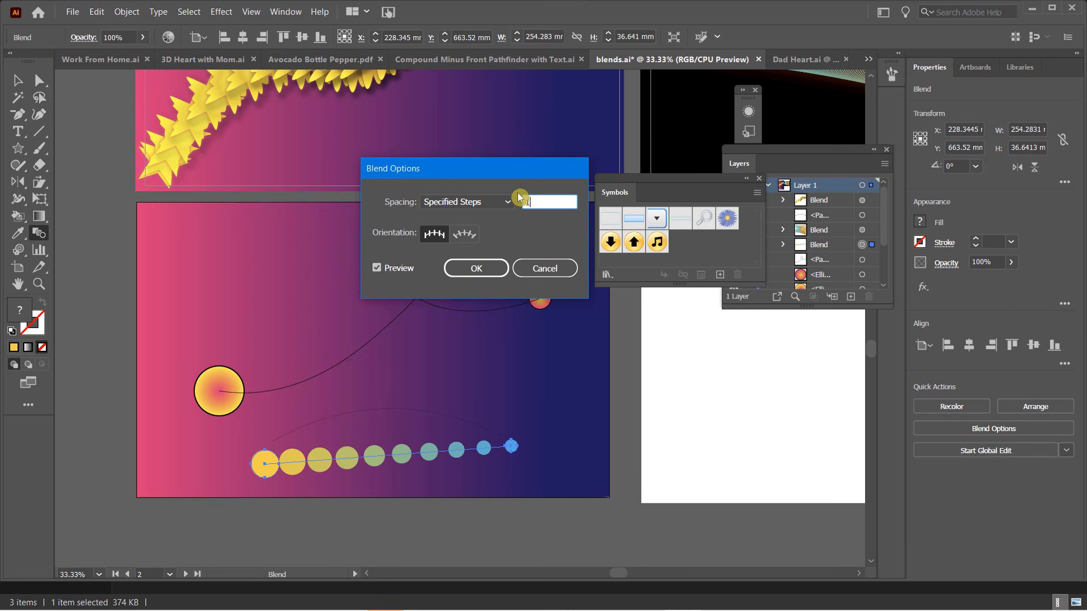
pyautogui.write('5')
pyautogui.press('Tab')
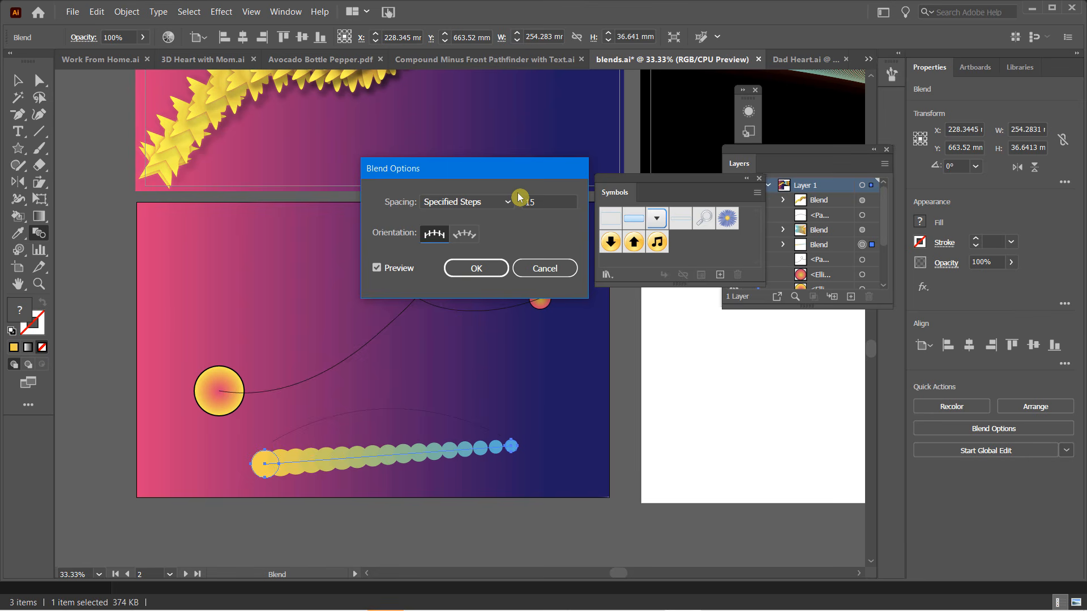
pyautogui.hotkey('shift', 'Tab')
pyautogui.write('2')
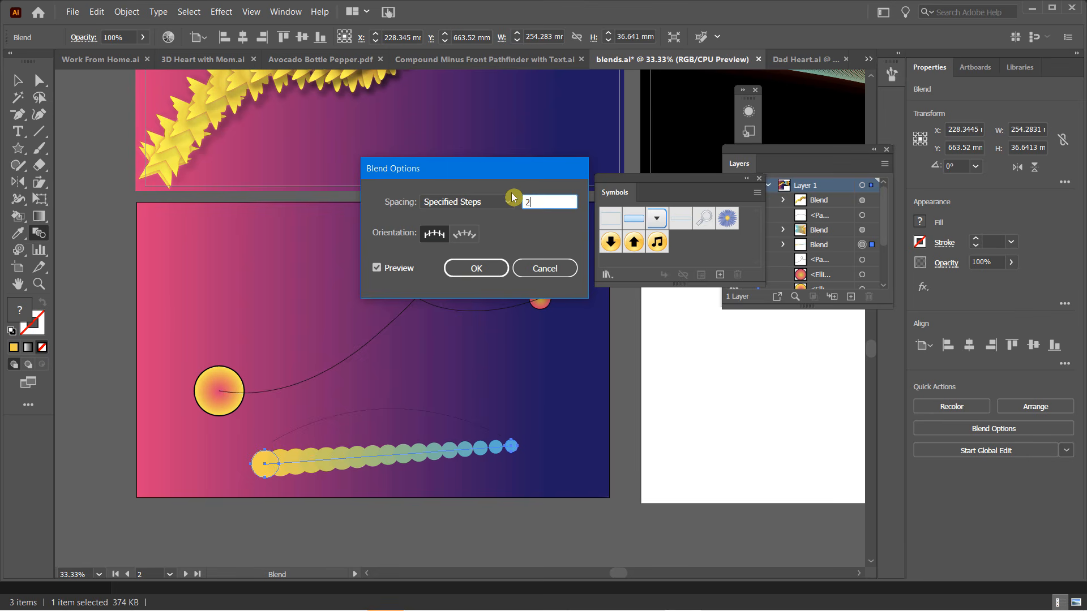
pyautogui.write('0')
pyautogui.press('Tab')
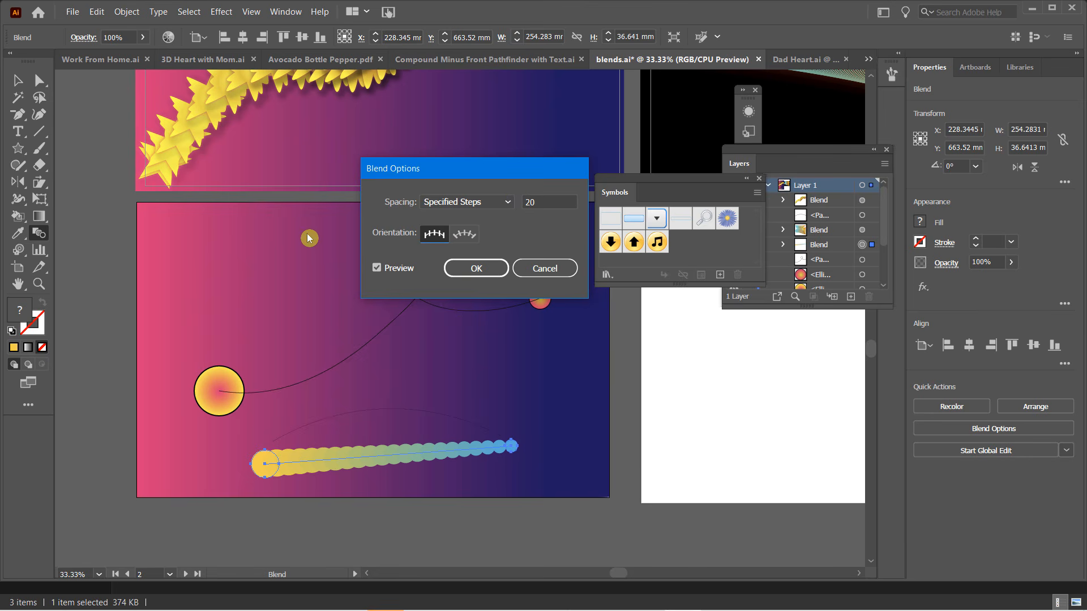
pyautogui.click(476, 268)
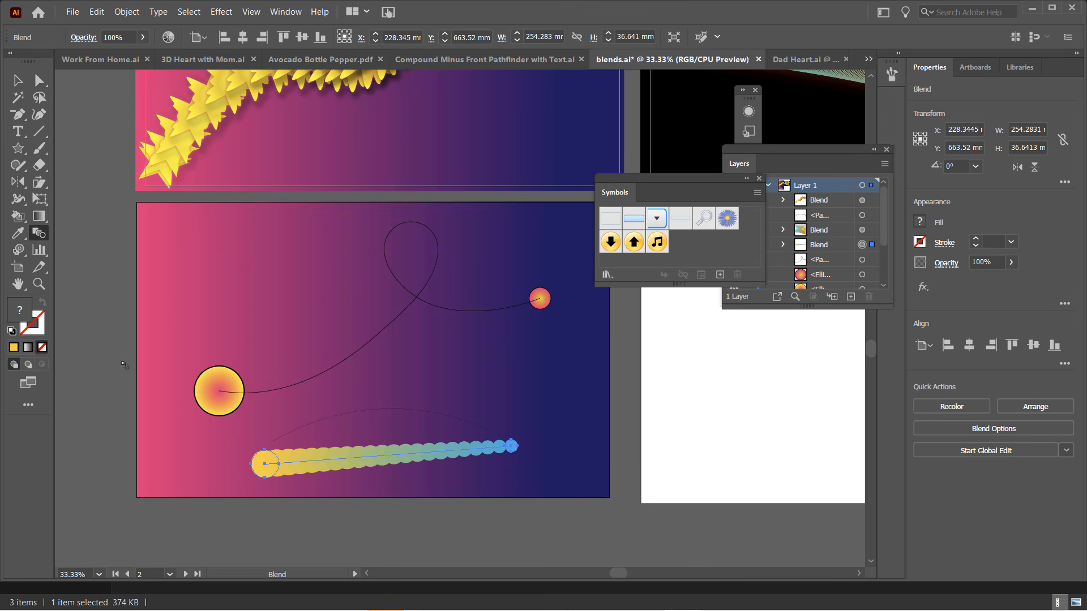
# Step: Change the fill of the circle blend's yellow end circle to red in isolation mode, and exit isolation
pyautogui.click(20, 87)
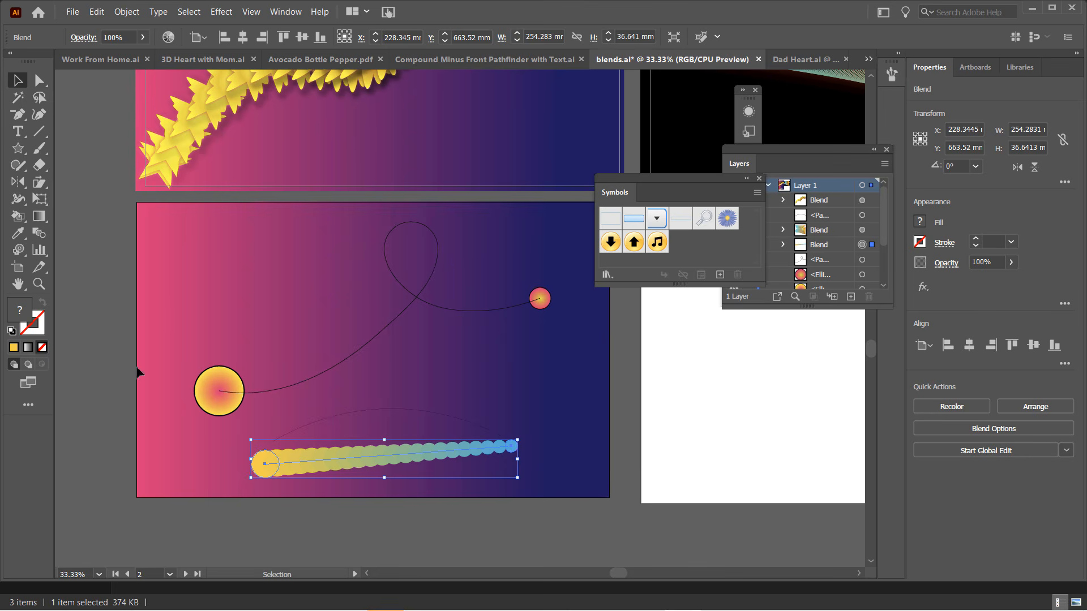
pyautogui.click(245, 500)
pyautogui.click(265, 473)
pyautogui.doubleClick(265, 473)
pyautogui.click(265, 473)
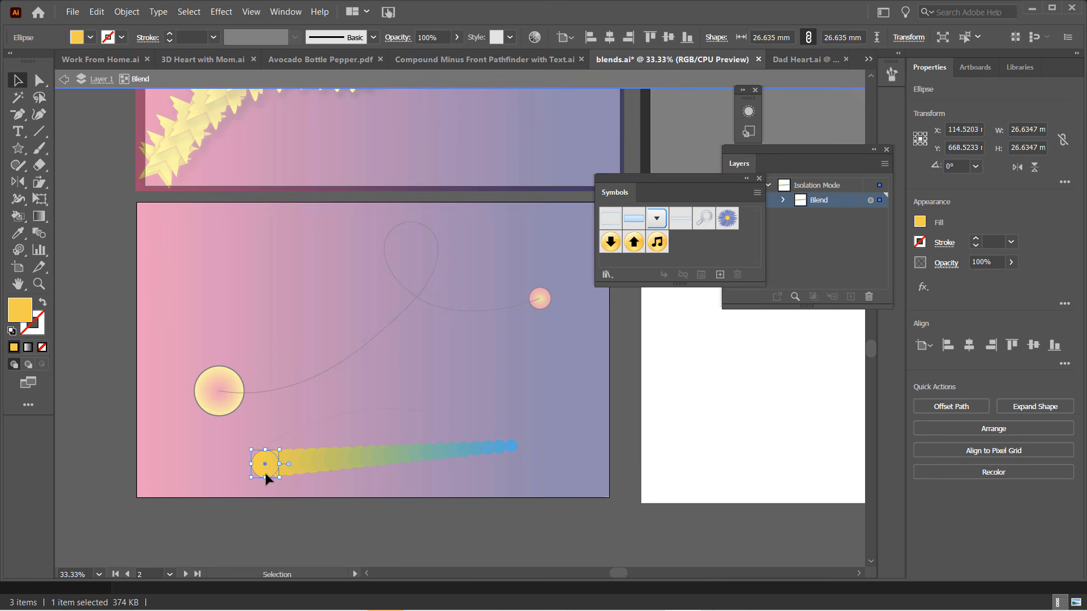
pyautogui.click(107, 38)
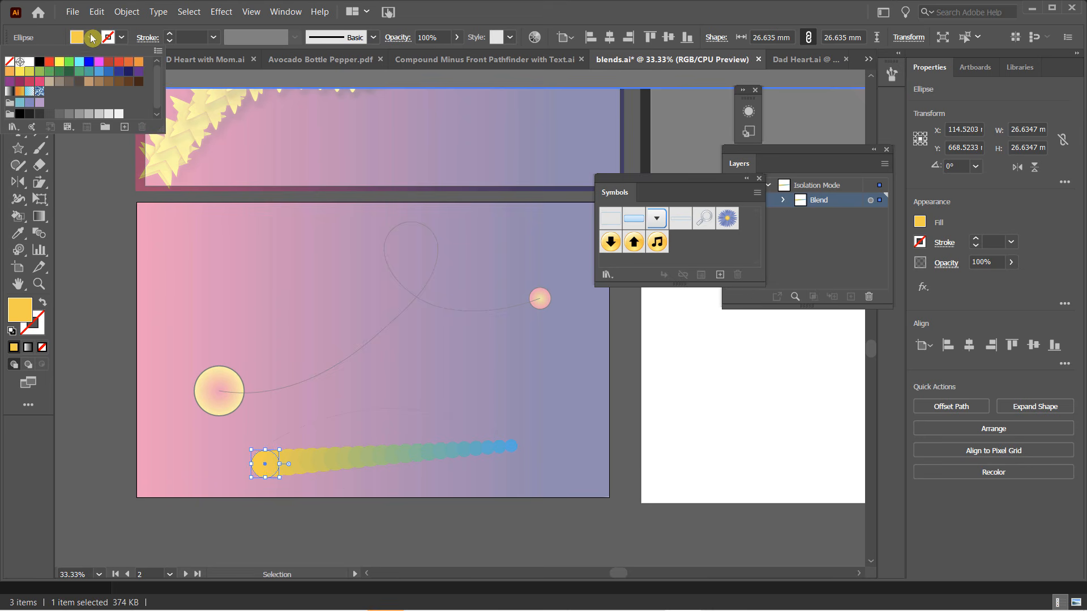
pyautogui.click(49, 61)
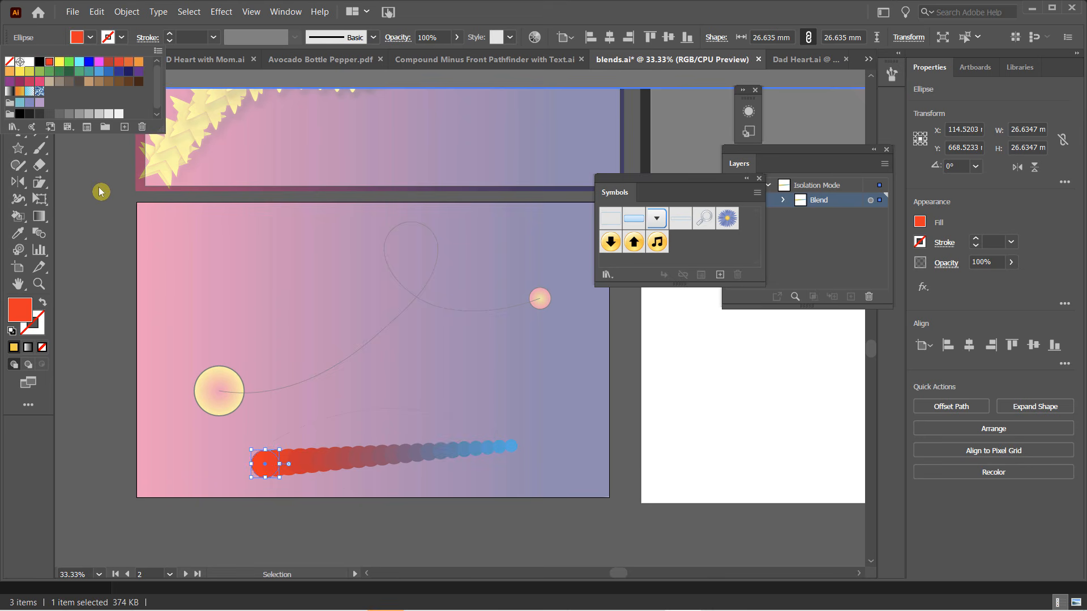
pyautogui.click(62, 80)
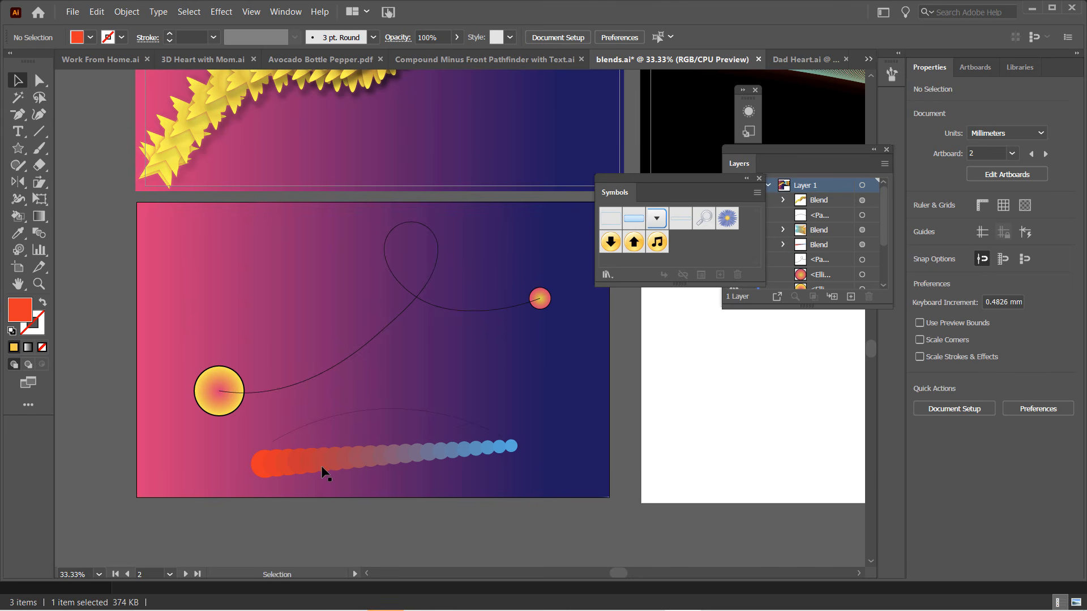
# Step: Replace the circle blend's straight spine with the thin arc path above it
pyautogui.click(287, 466)
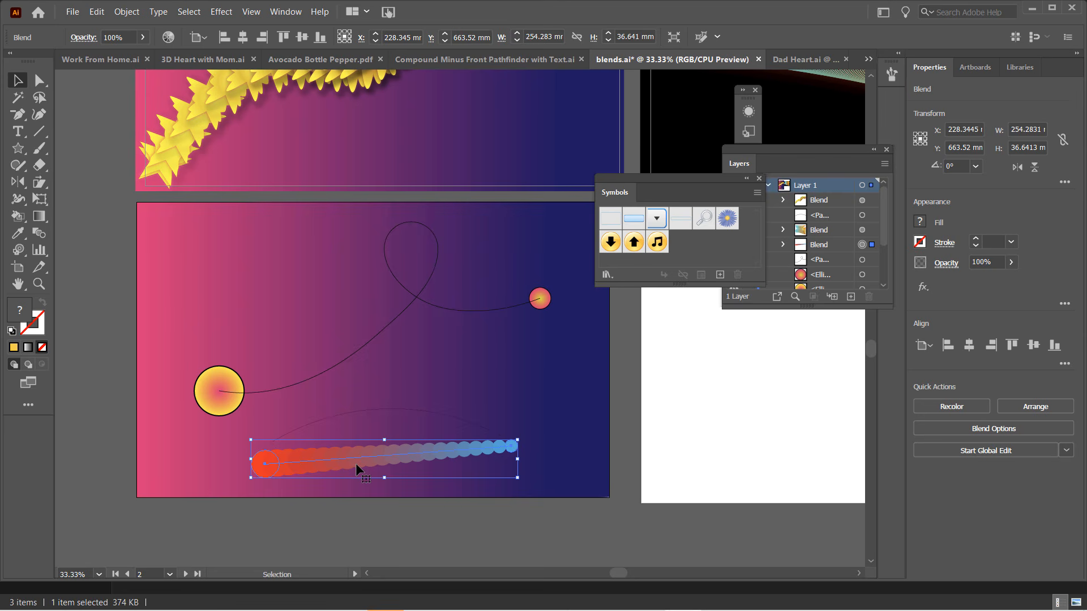
pyautogui.keyDown('shift'); pyautogui.click(361, 412); pyautogui.keyUp('shift')
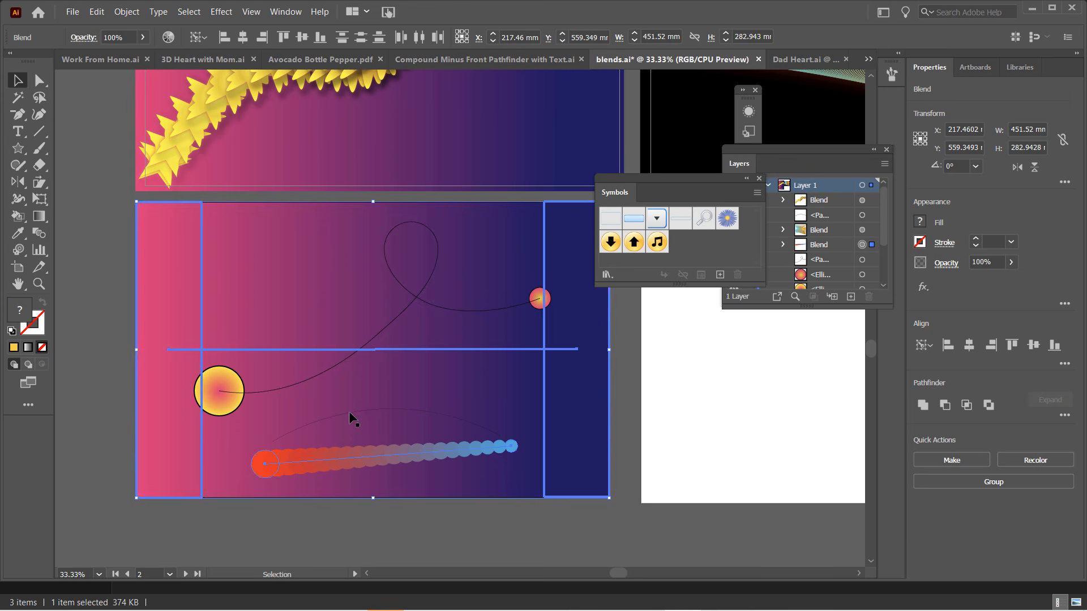
pyautogui.click(349, 412)
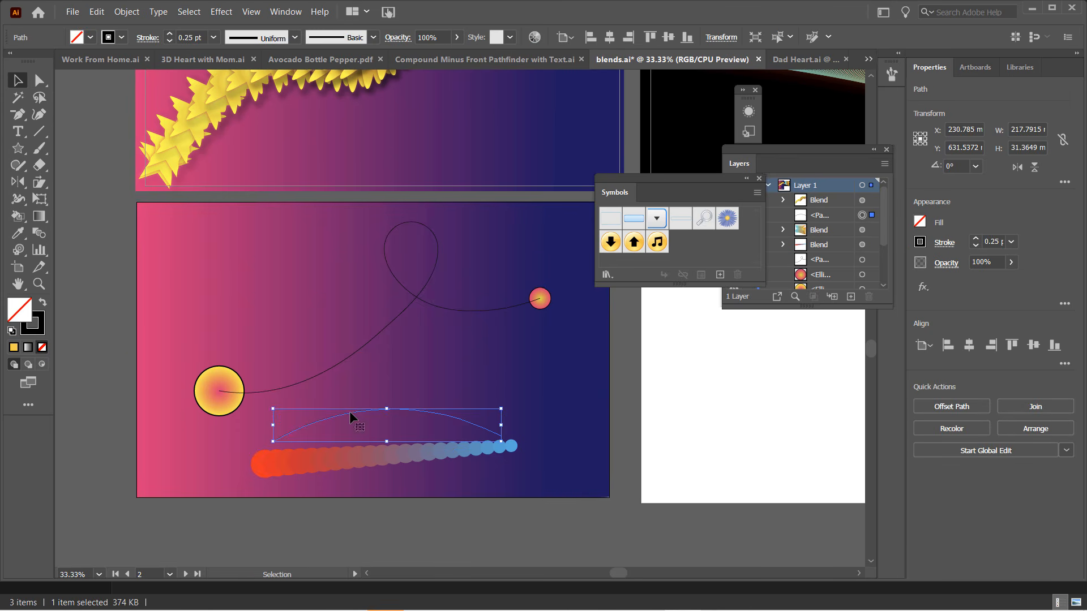
pyautogui.keyDown('shift'); pyautogui.click(285, 468); pyautogui.keyUp('shift')
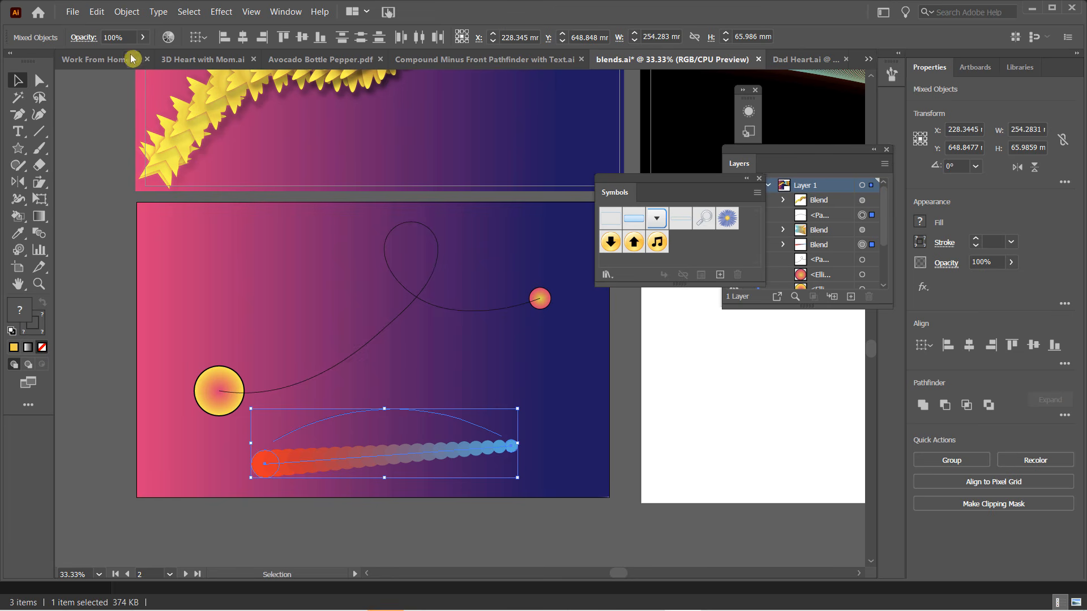
pyautogui.click(129, 13)
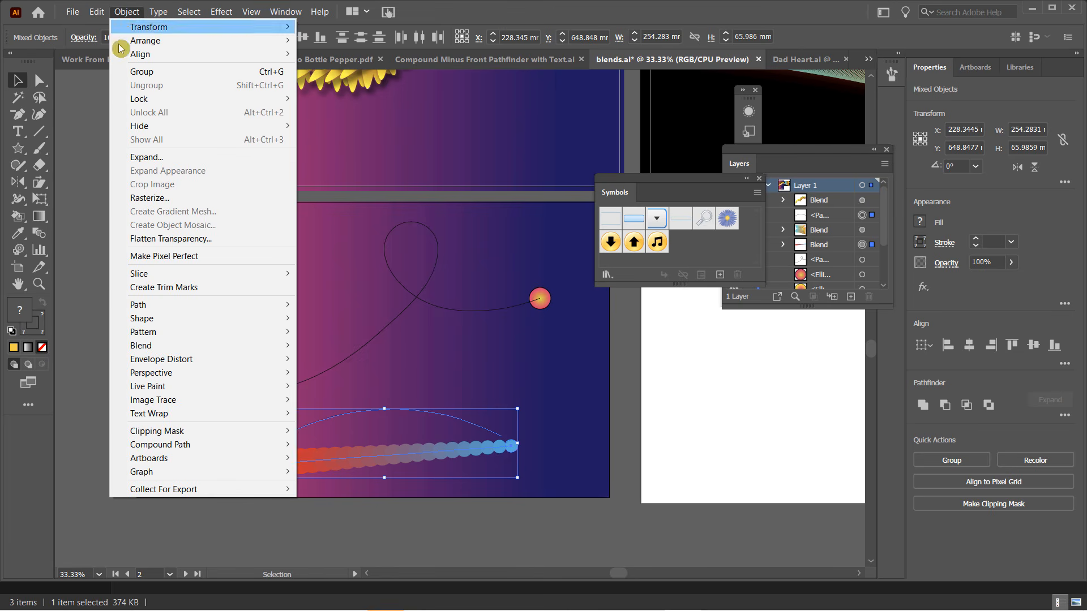
pyautogui.moveTo(146, 344)
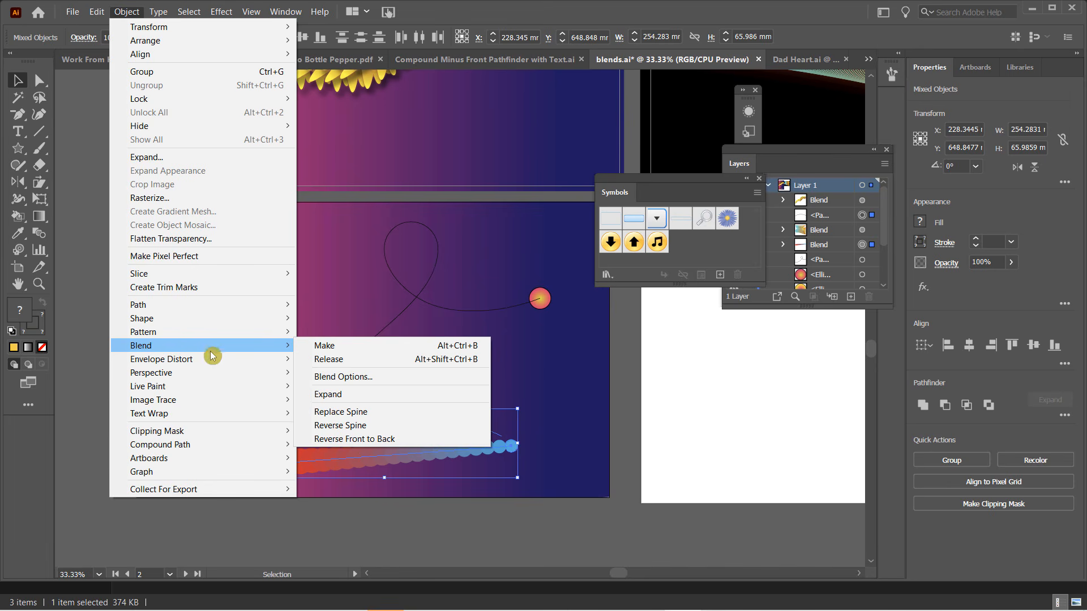
pyautogui.click(353, 413)
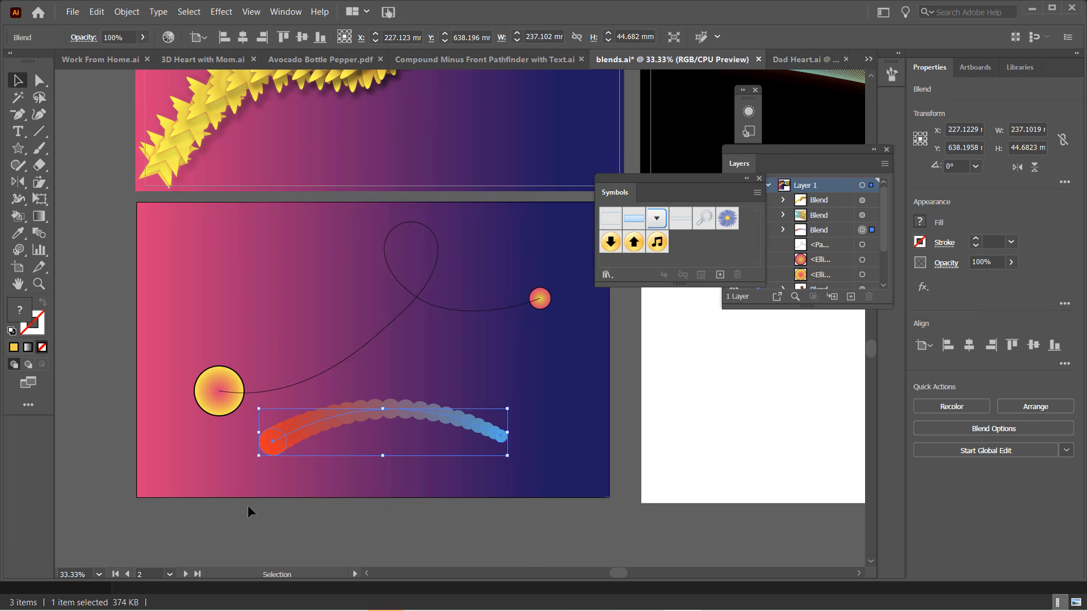
# Step: Pull the middle of the circle blend's curved spine upward to make the arc higher
pyautogui.click(225, 461)
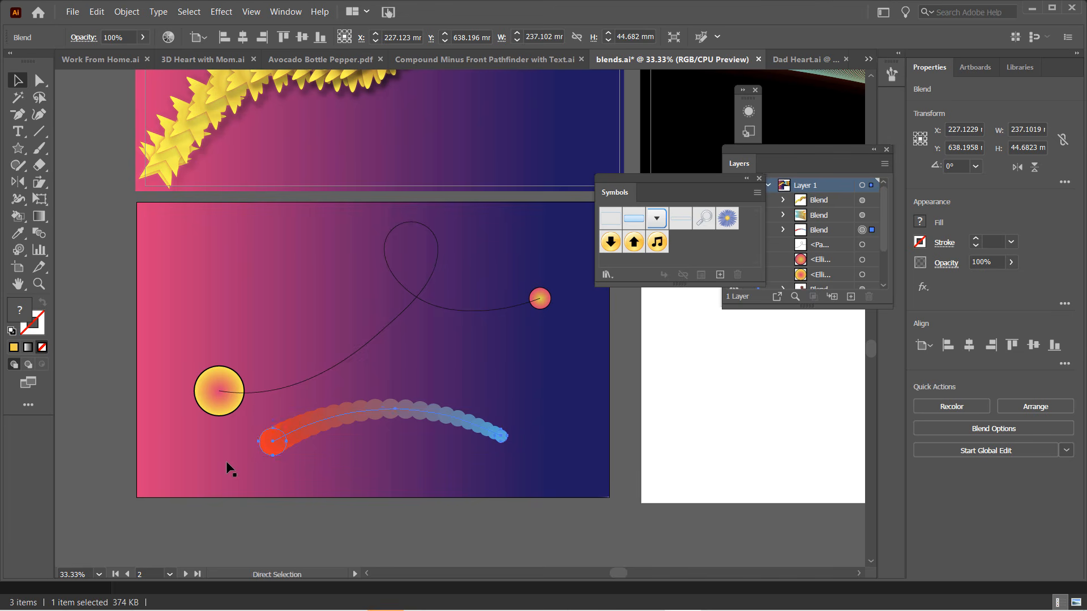
pyautogui.click(381, 416)
pyautogui.moveTo(383, 408); pyautogui.dragTo(382, 387)
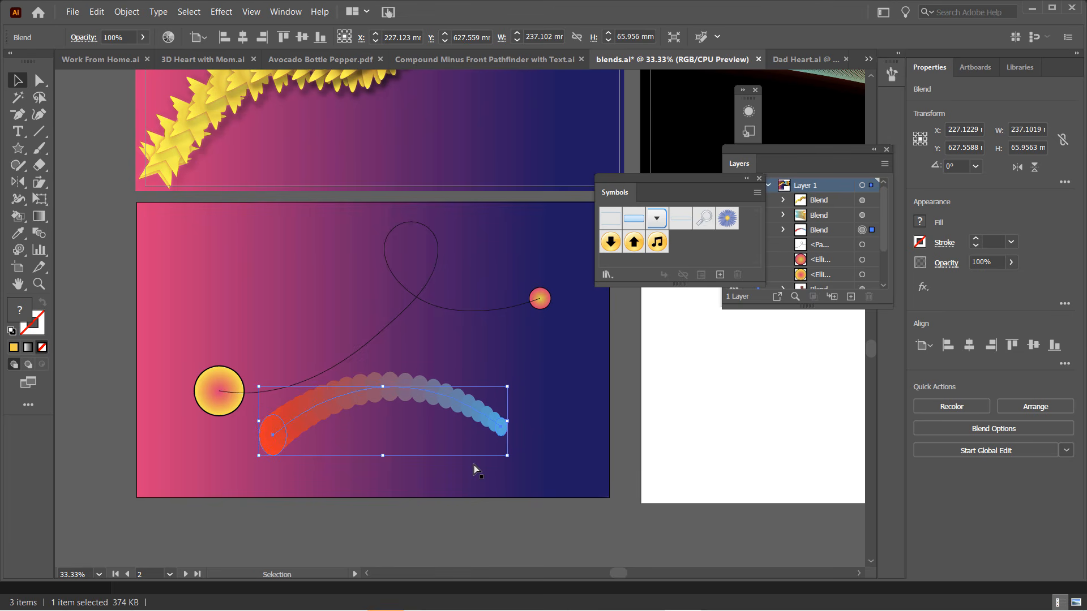
# Step: Undo the spine reshaping and the spine replacement on the circle blend, and deselect everything
pyautogui.hotkey('ctrl', 'z')
pyautogui.hotkey('ctrl', 'z')
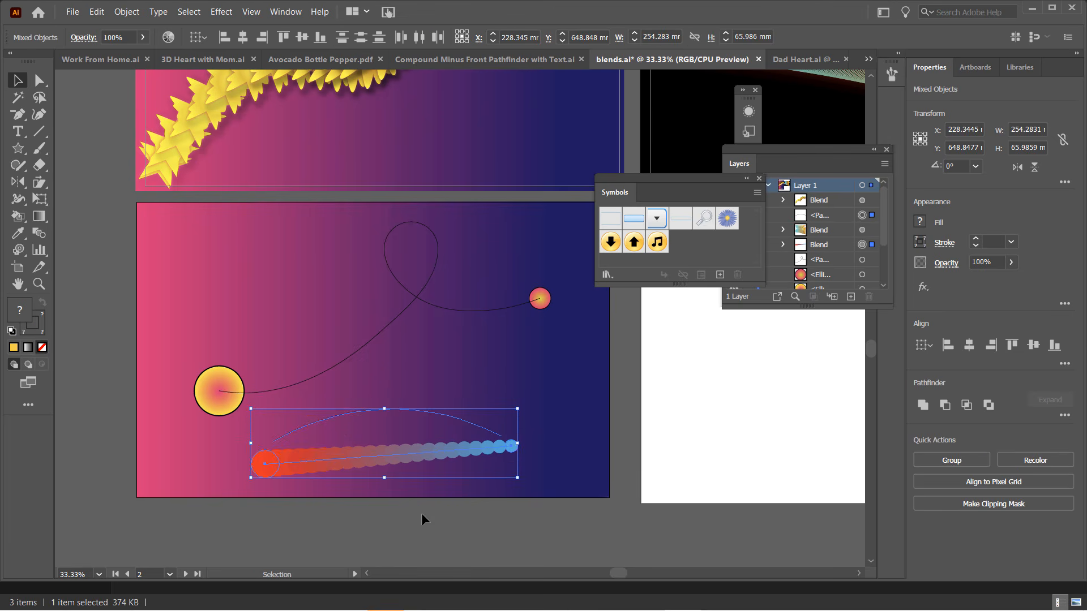
pyautogui.click(371, 502)
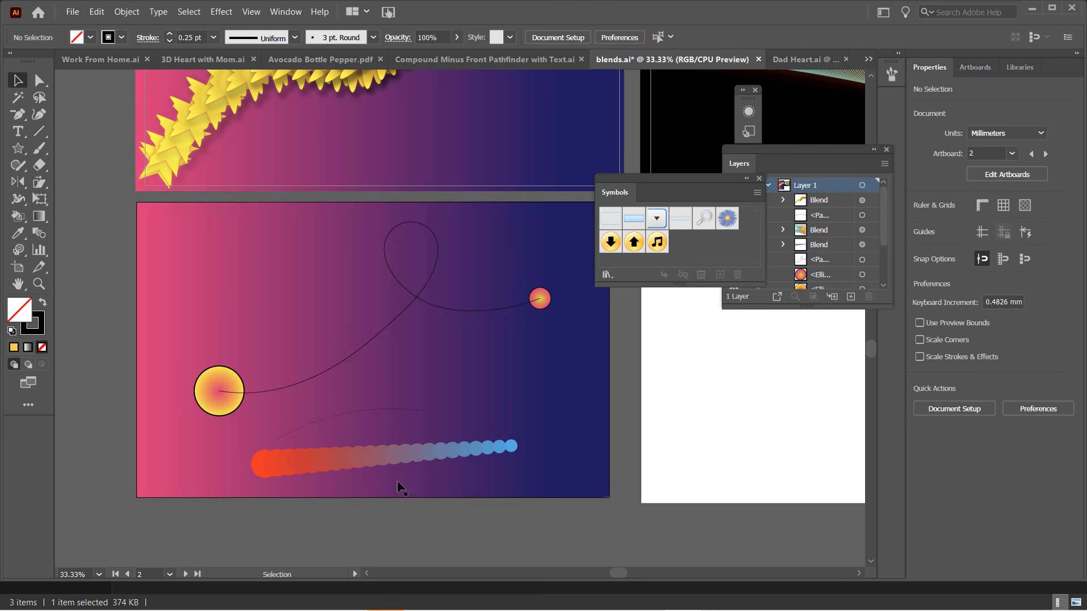
# Step: Add an anchor point to the circle blend's straight spine, near its blue end
pyautogui.click(383, 459)
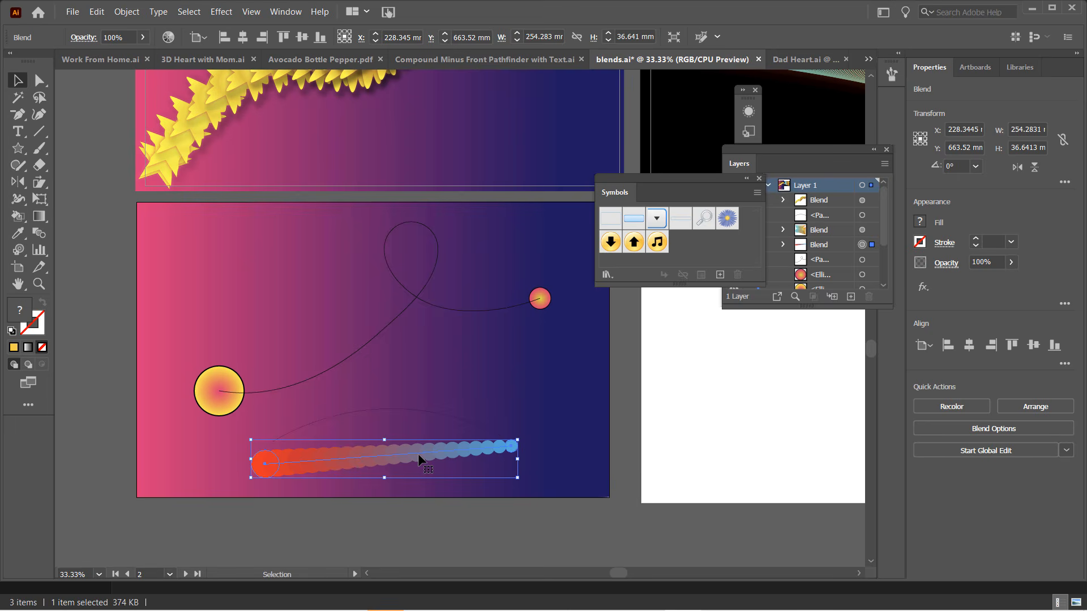
pyautogui.scroll(1, 416, 459)
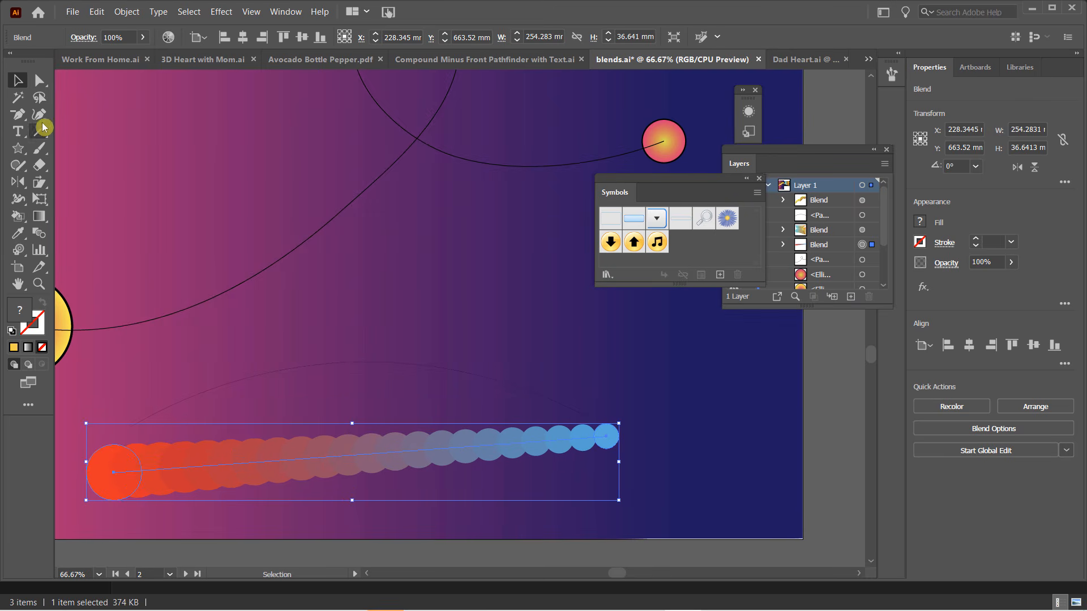
pyautogui.click(17, 115)
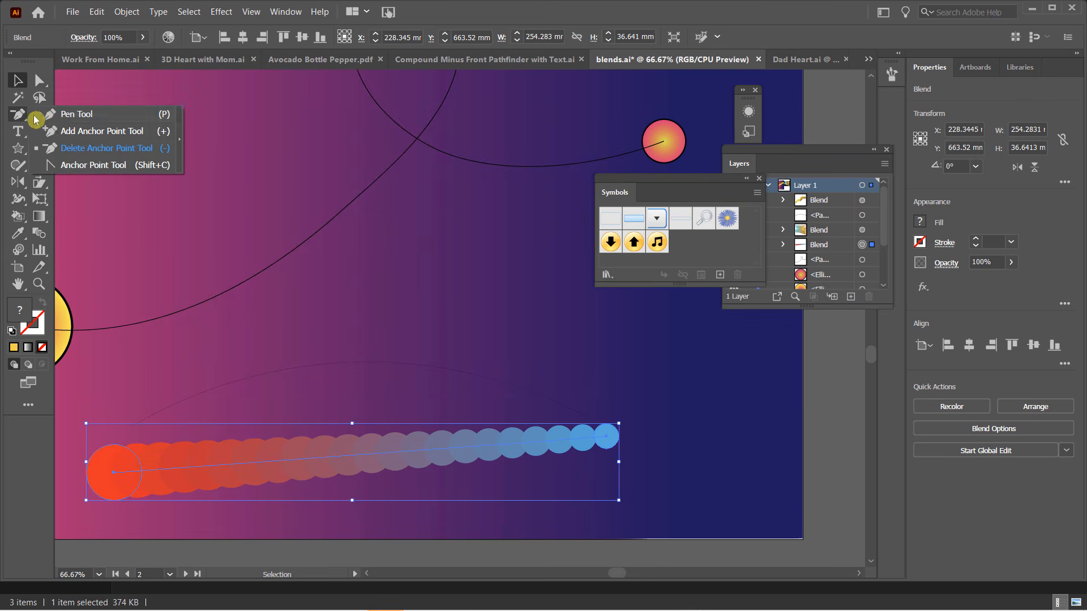
pyautogui.click(115, 135)
pyautogui.scroll(1, 371, 453)
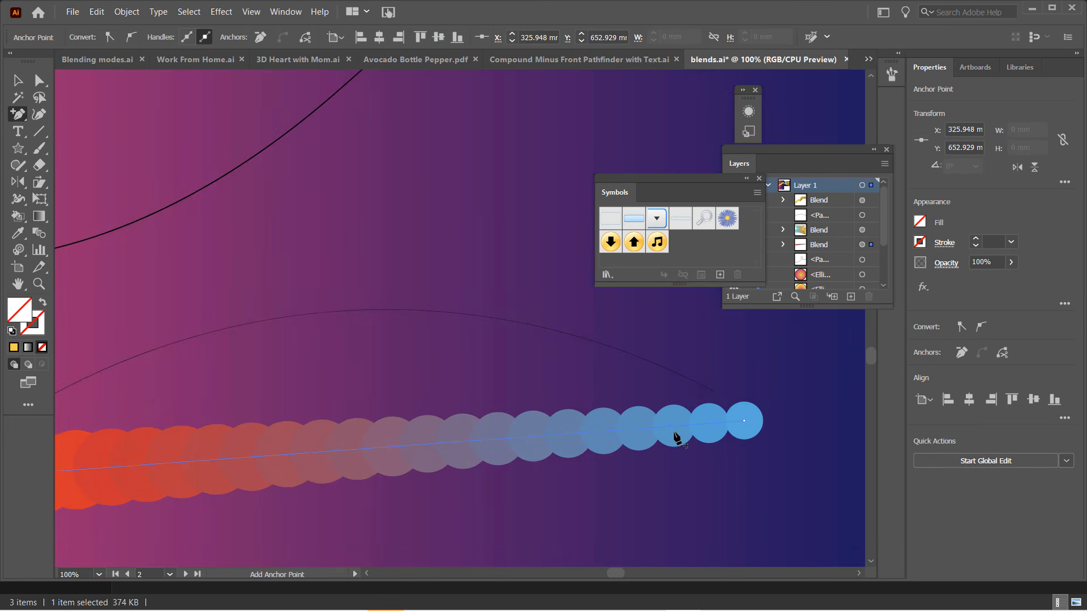
pyautogui.press('a')
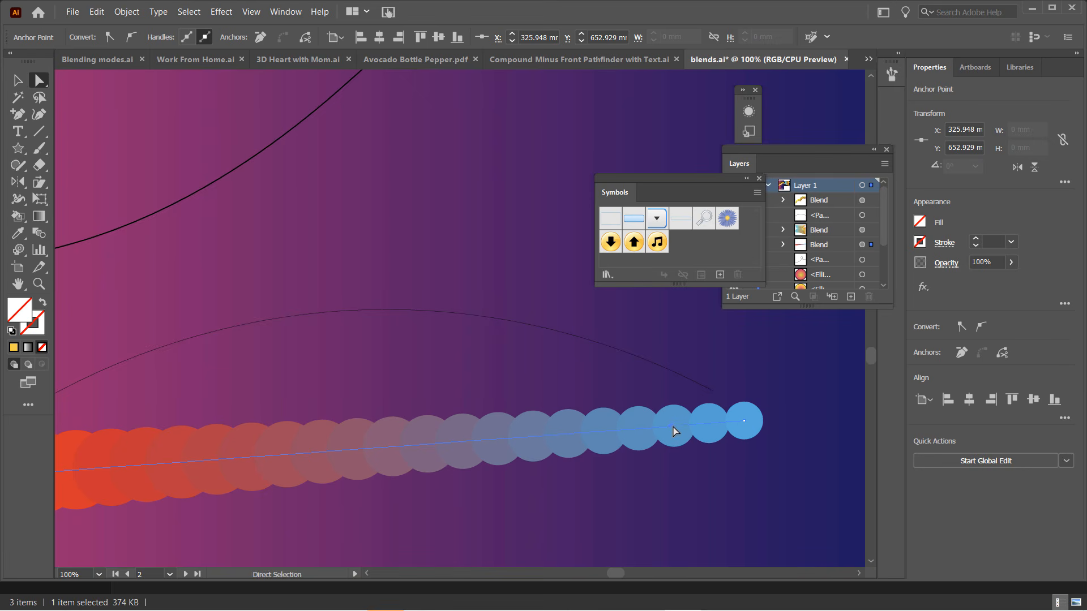
pyautogui.click(672, 428)
pyautogui.hotkey('ctrl', 'z')
# Step: Nudge the new spine anchor slightly up and along toward the red end, to X 190.82 mm
pyautogui.press('Up')
pyautogui.press('Up')
pyautogui.press('Up')
pyautogui.press('Up')
pyautogui.press('Up')
pyautogui.press('Up')
pyautogui.press('Up')
pyautogui.press('Up')
pyautogui.press('Up')
pyautogui.press('Up')
pyautogui.press('Up')
pyautogui.press('Up')
pyautogui.press('Up')
pyautogui.press('Up')
pyautogui.press('Up')
pyautogui.press('Up')
pyautogui.press('Up')
pyautogui.press('Up')
pyautogui.press('Up')
pyautogui.press('Up')
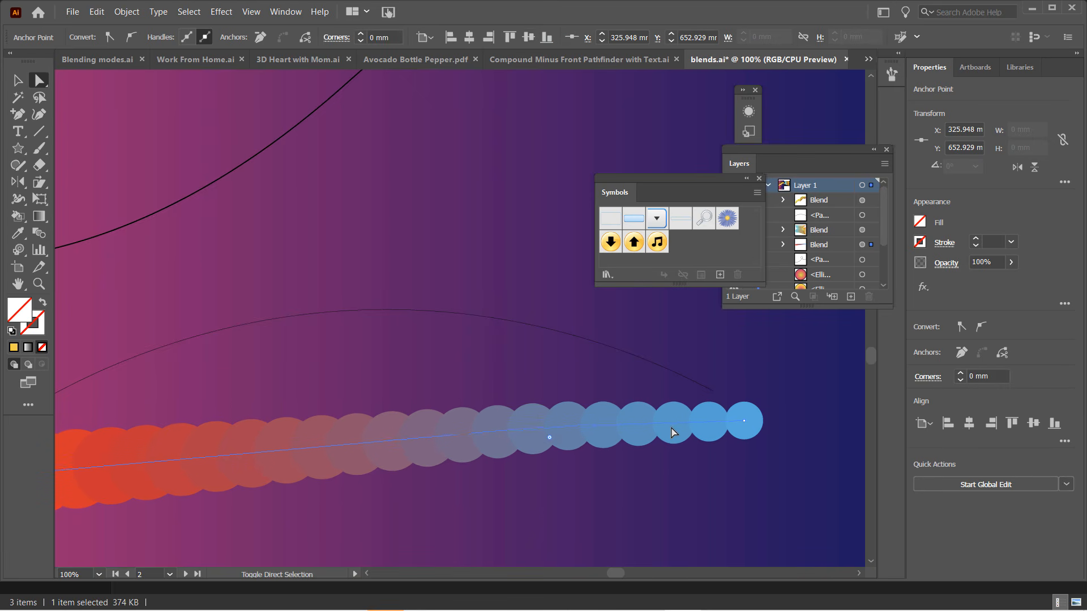
pyautogui.press('Left')
pyautogui.press('Left')
pyautogui.press('Left')
pyautogui.press('Left')
pyautogui.press('Left')
pyautogui.press('Left')
pyautogui.press('Left')
pyautogui.press('Left')
pyautogui.press('Left')
pyautogui.press('Left')
pyautogui.press('Left')
pyautogui.press('Left')
pyautogui.press('Left')
pyautogui.press('Left')
pyautogui.press('Left')
pyautogui.press('Left')
pyautogui.press('Left')
pyautogui.press('Left')
pyautogui.press('Left')
pyautogui.press('Left')
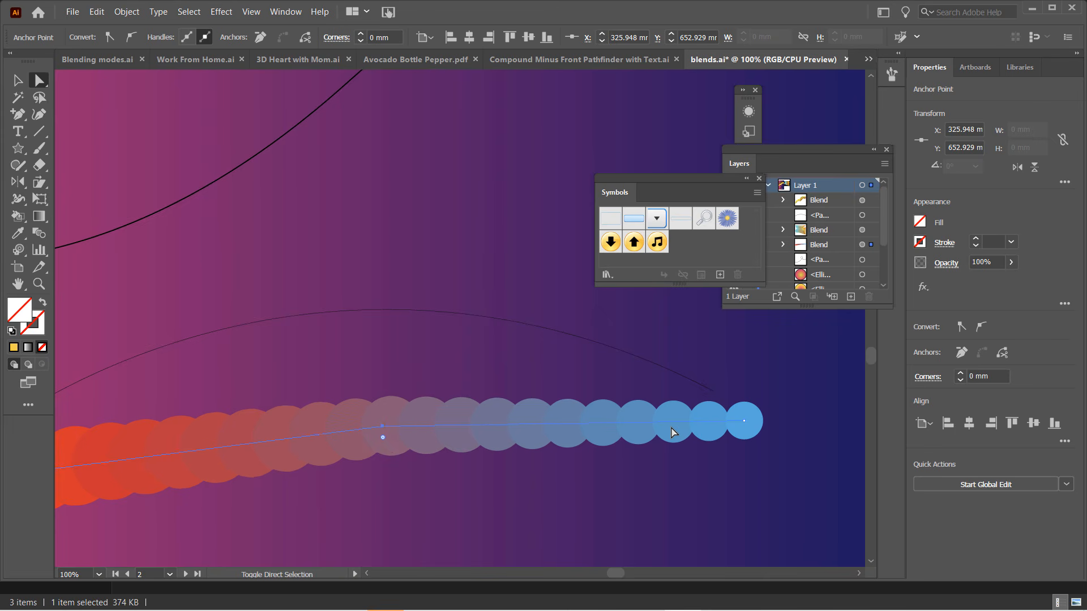
pyautogui.press('Left')
pyautogui.press('Left')
pyautogui.press('Left')
pyautogui.press('Left')
pyautogui.press('Left')
pyautogui.press('Left')
pyautogui.press('Left')
pyautogui.press('Left')
pyautogui.press('Left')
pyautogui.press('Left')
pyautogui.press('Left')
pyautogui.press('Left')
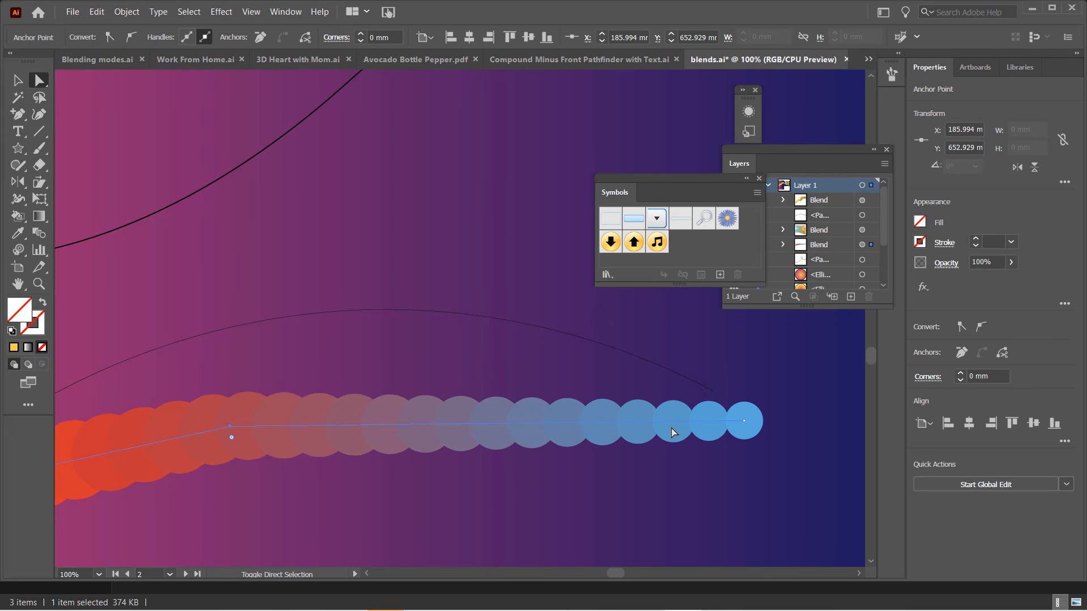
pyautogui.hotkey('shift', 'Right')
pyautogui.hotkey('shift', 'Right')
pyautogui.hotkey('shift', 'Left')
pyautogui.hotkey('shift', 'Left')
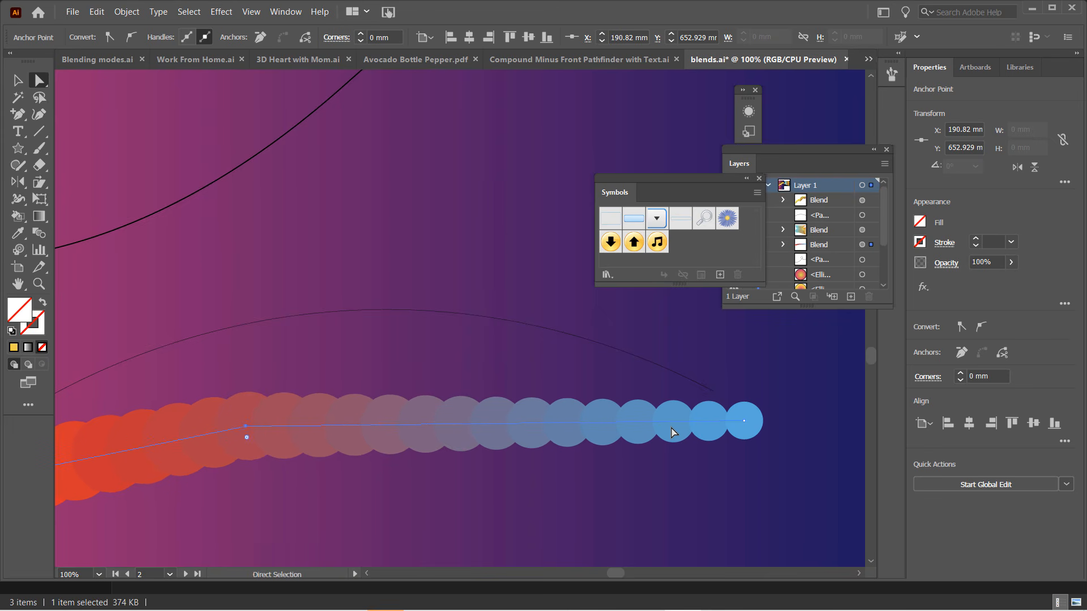
# Step: Raise the spine's middle anchor to Y 595.017 mm so the circle blend bends into a peak
pyautogui.scroll(-3, 653, 424)
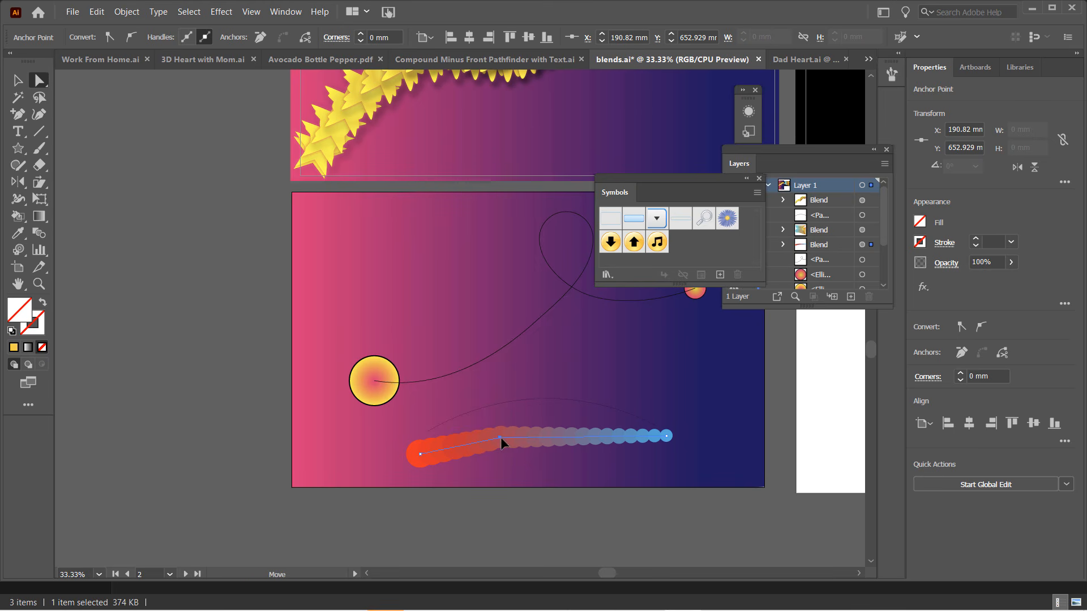
pyautogui.hotkey('shift', 'Up')
pyautogui.hotkey('shift', 'Up')
pyautogui.hotkey('shift', 'Up')
pyautogui.hotkey('shift', 'Up')
pyautogui.hotkey('shift', 'Up')
pyautogui.hotkey('shift', 'Up')
pyautogui.hotkey('shift', 'Up')
pyautogui.hotkey('shift', 'Up')
pyautogui.hotkey('shift', 'Up')
pyautogui.hotkey('shift', 'Up')
pyautogui.hotkey('shift', 'Up')
pyautogui.hotkey('shift', 'Up')
pyautogui.hotkey('shift', 'Up')
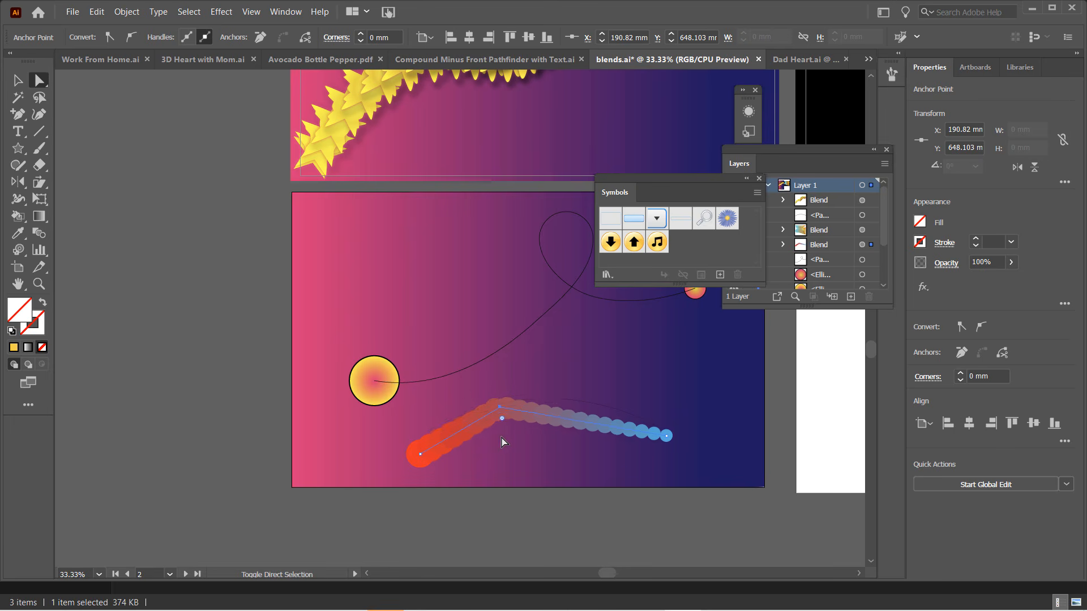
pyautogui.hotkey('shift', 'Up')
pyautogui.hotkey('shift', 'Up')
pyautogui.hotkey('shift', 'Up')
pyautogui.hotkey('shift', 'Up')
pyautogui.hotkey('shift', 'Up')
pyautogui.hotkey('shift', 'Up')
pyautogui.hotkey('shift', 'Up')
pyautogui.hotkey('shift', 'Up')
pyautogui.hotkey('shift', 'Up')
pyautogui.hotkey('shift', 'Up')
pyautogui.hotkey('shift', 'Up')
pyautogui.hotkey('shift', 'Up')
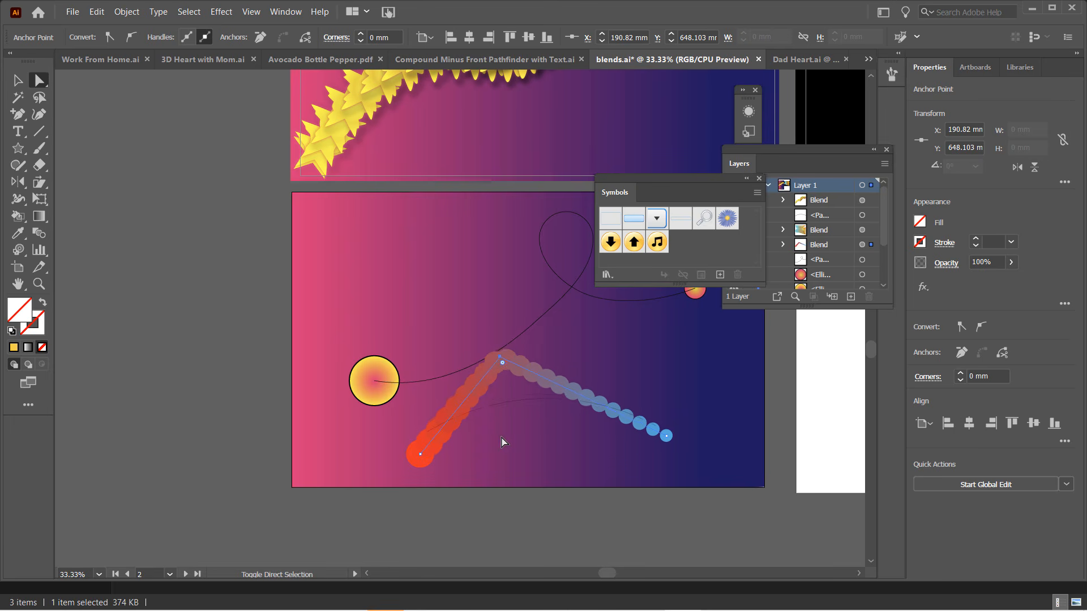
pyautogui.hotkey('shift', 'Down')
pyautogui.hotkey('shift', 'Down')
pyautogui.hotkey('shift', 'Down')
pyautogui.hotkey('shift', 'Down')
pyautogui.hotkey('shift', 'Down')
pyautogui.hotkey('shift', 'Down')
pyautogui.hotkey('shift', 'Down')
pyautogui.hotkey('shift', 'Down')
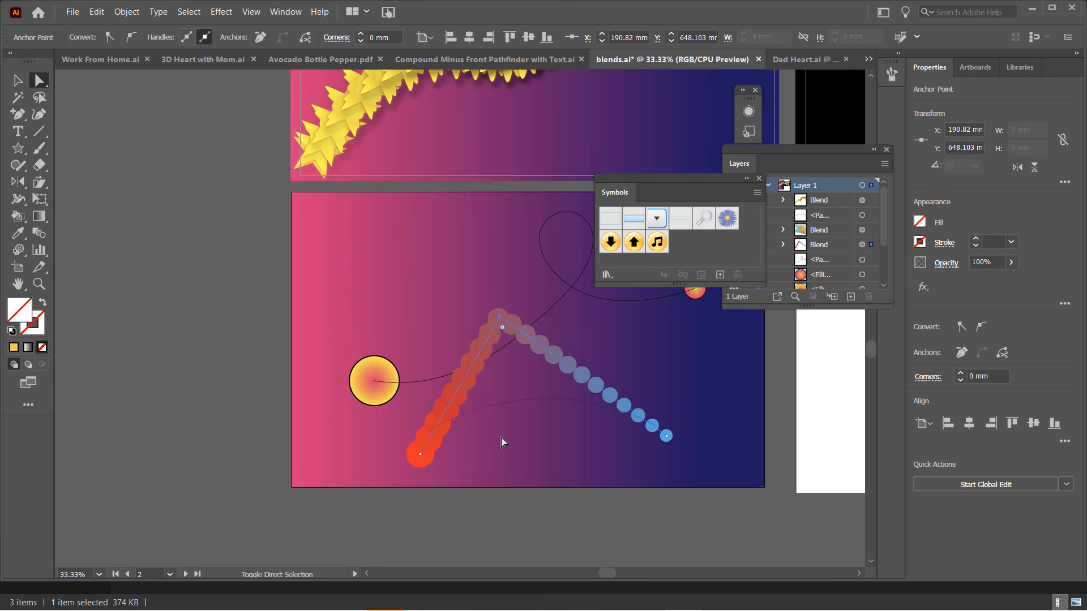
pyautogui.hotkey('shift', 'Down')
pyautogui.hotkey('shift', 'Down')
pyautogui.hotkey('shift', 'Down')
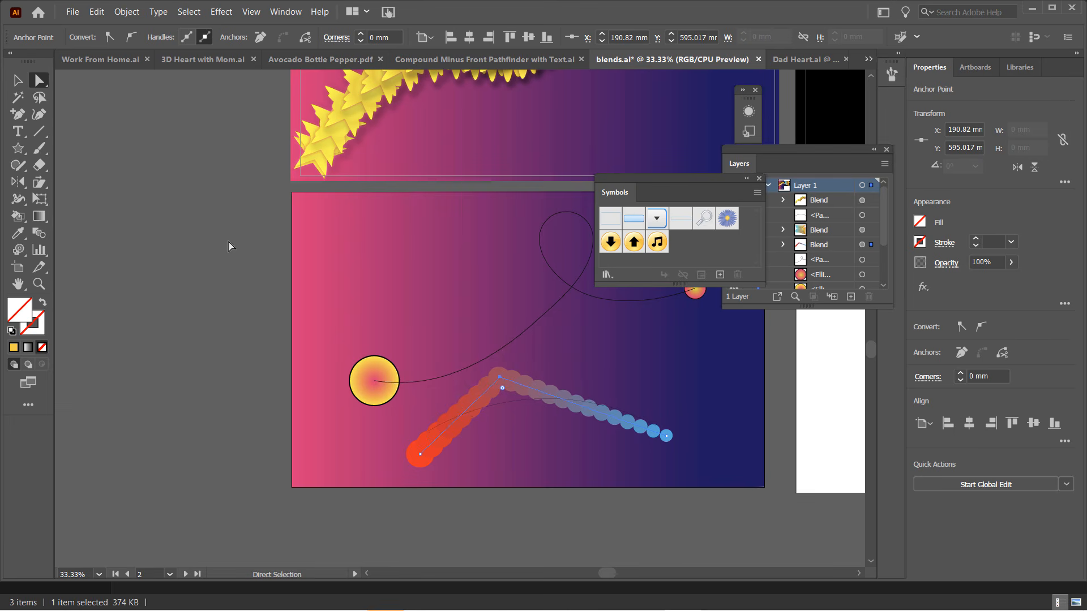
# Step: Convert the spine's peak anchor to a smooth point with long handles, using the Anchor Point tool, to round the blend into an arc
pyautogui.moveTo(18, 114); pyautogui.dragTo(77, 165)
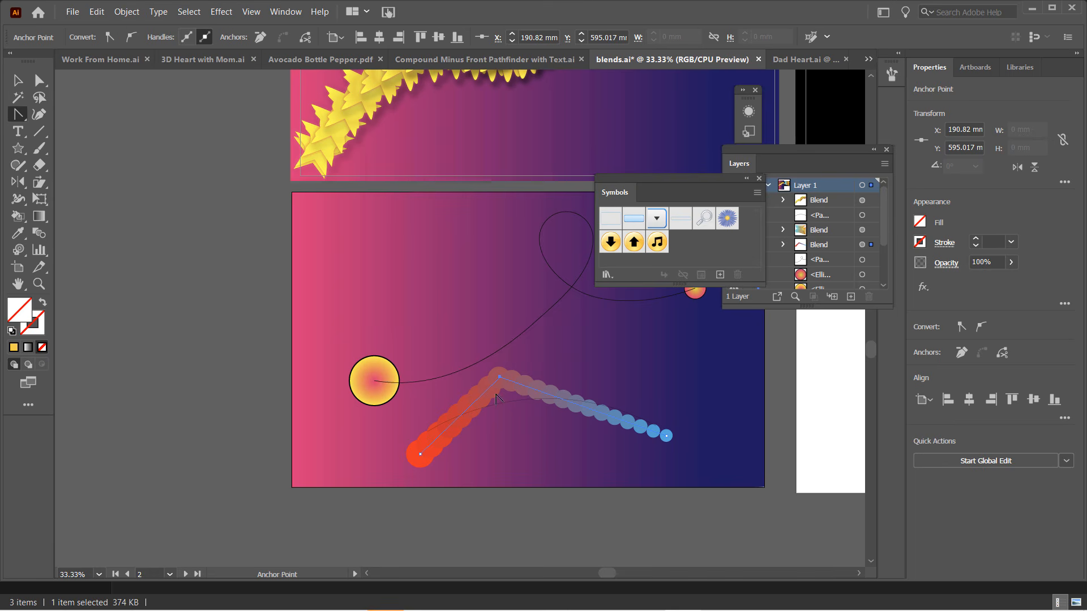
pyautogui.hotkey('ctrl', 'z')
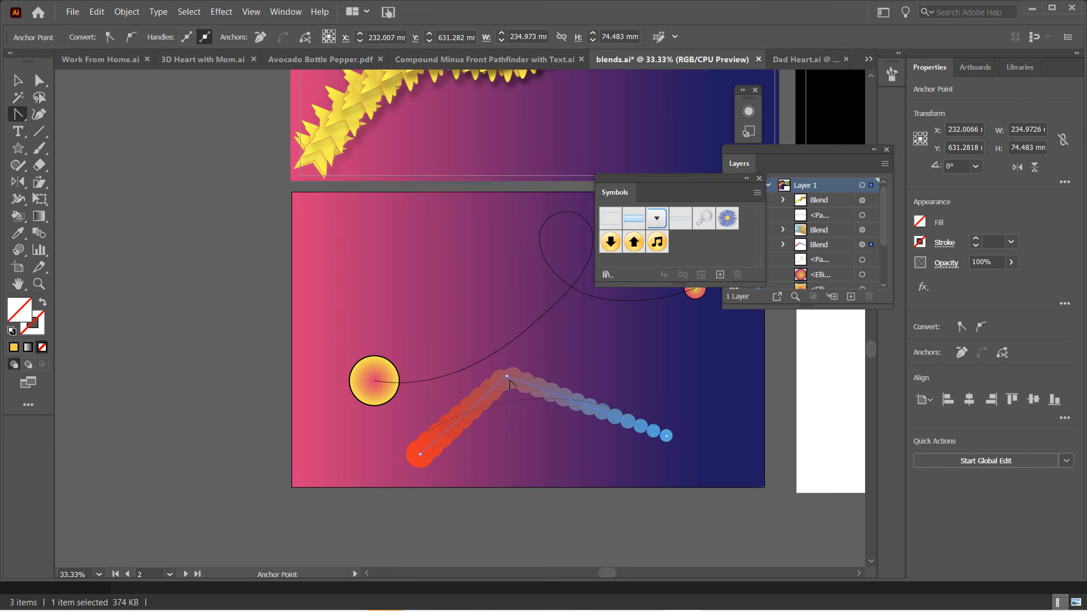
pyautogui.moveTo(506, 376); pyautogui.dragTo(419, 390)
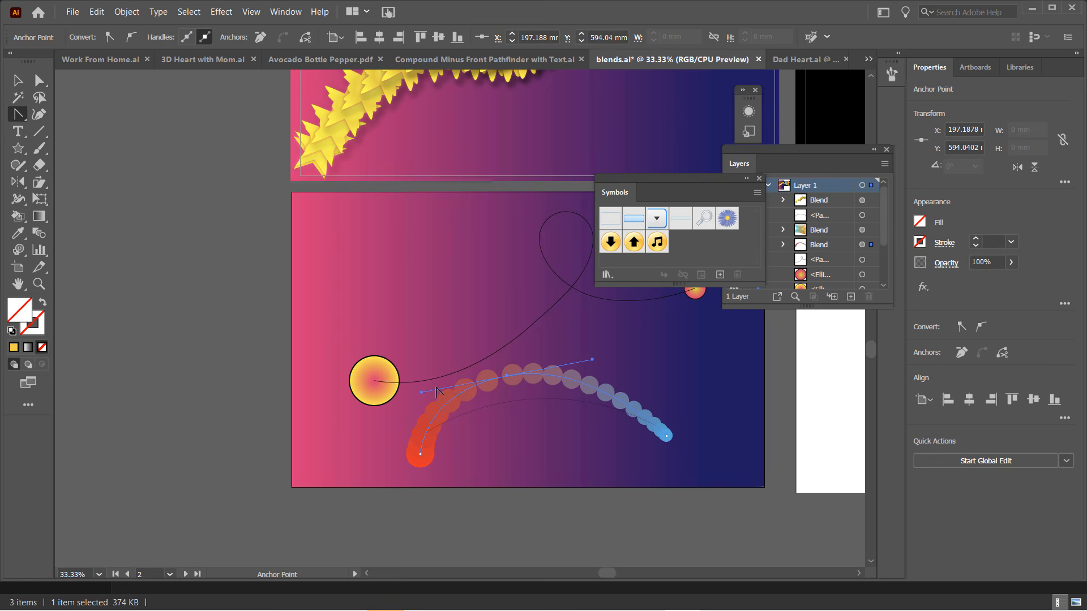
pyautogui.click(18, 81)
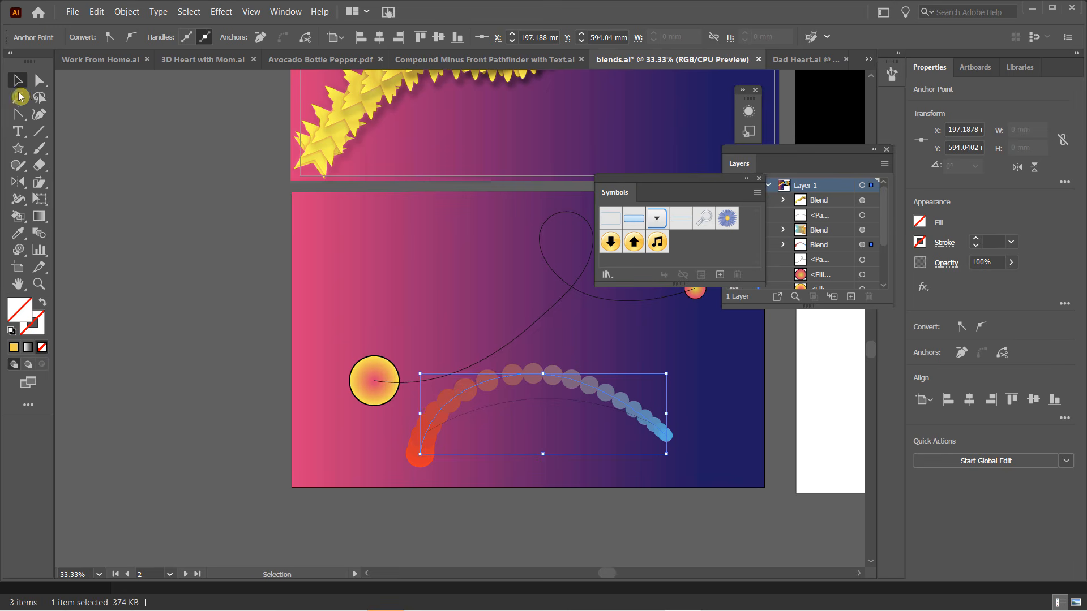
# Step: Set the circle blend's spacing to 10 specified steps
pyautogui.doubleClick(40, 238)
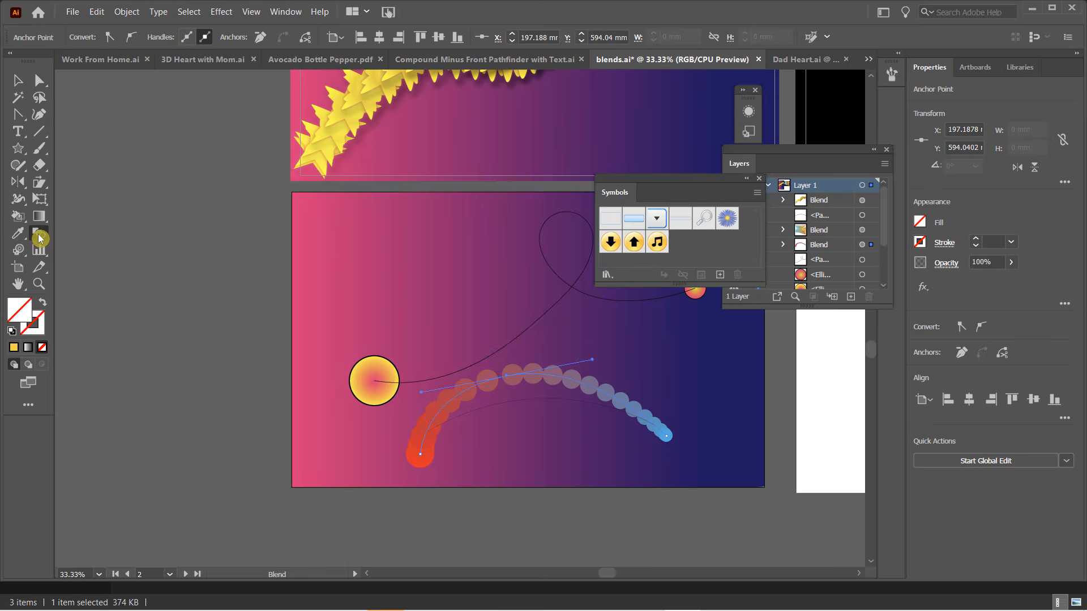
pyautogui.moveTo(524, 175); pyautogui.dragTo(381, 174)
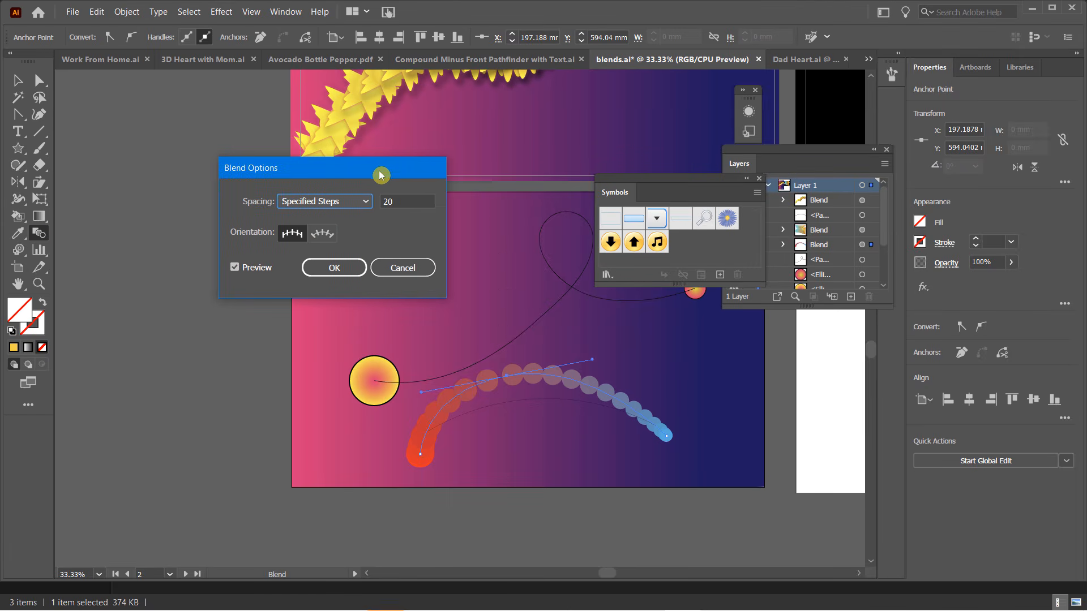
pyautogui.doubleClick(396, 206)
pyautogui.write('1')
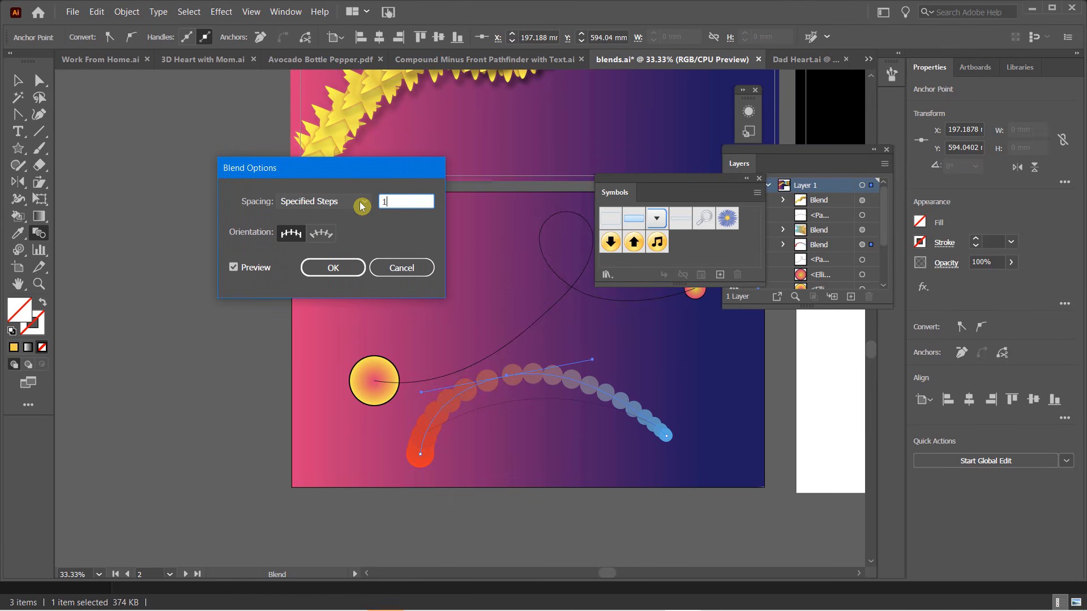
pyautogui.press('Tab')
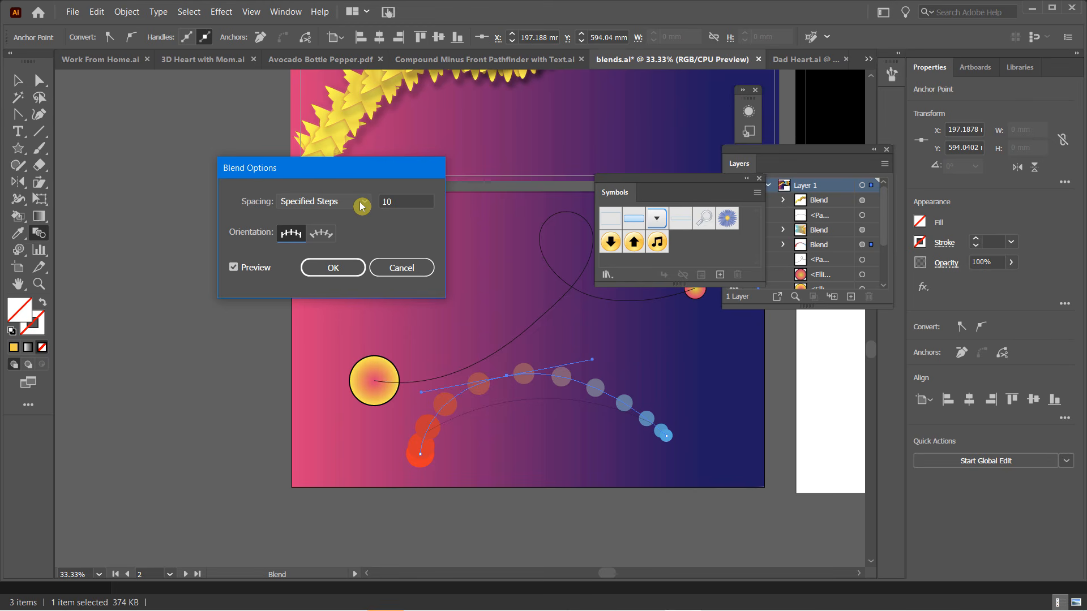
pyautogui.press('Return')
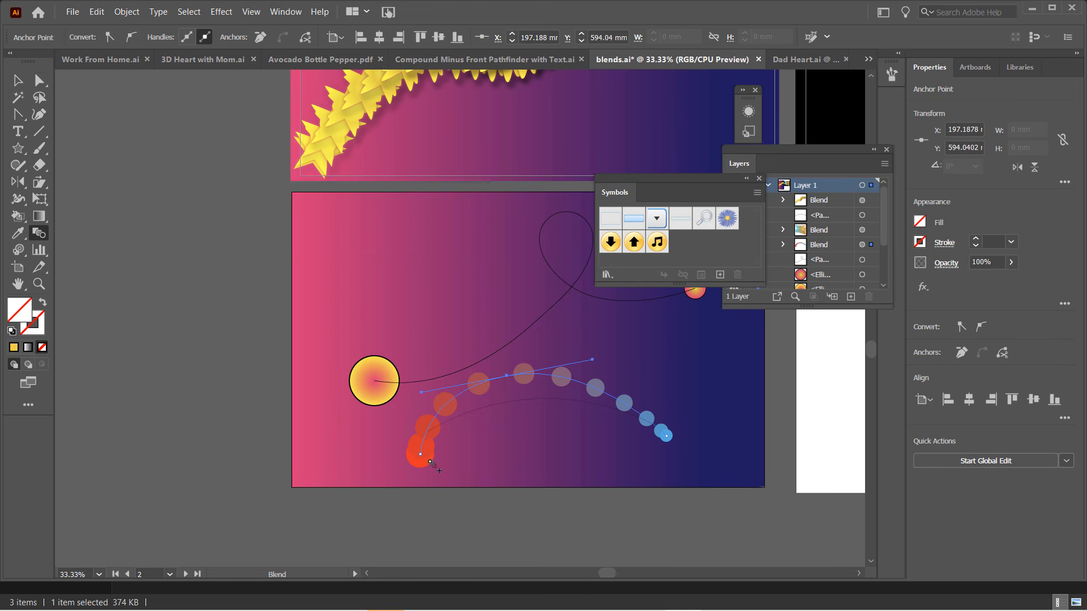
# Step: Move the blend's red end circle to the artboard's lower-left corner and its blue end circle to the lower-right corner
pyautogui.press('a')
pyautogui.click(422, 456)
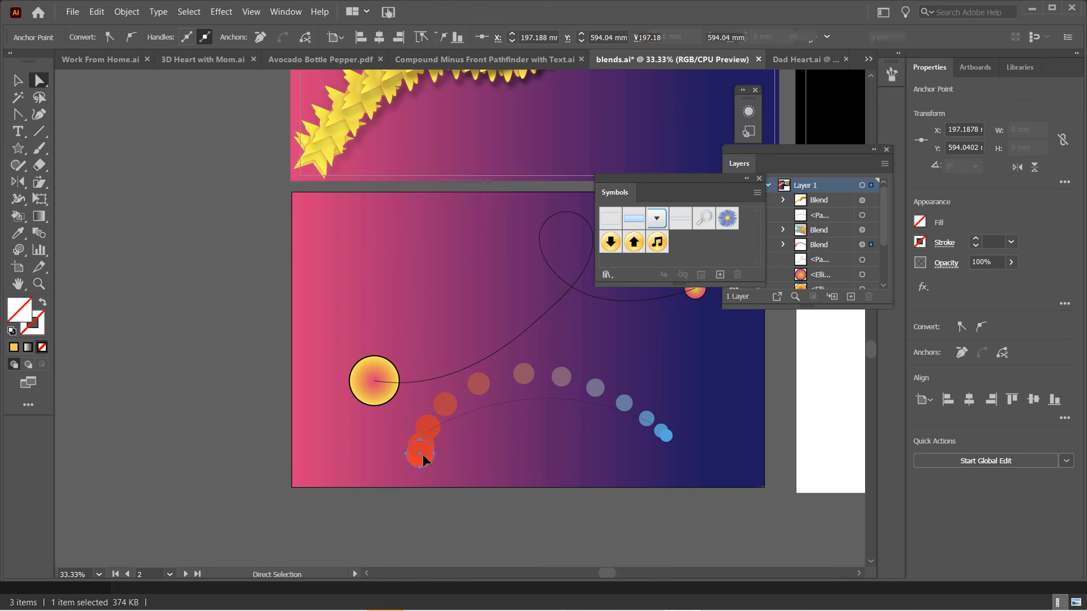
pyautogui.moveTo(424, 459); pyautogui.dragTo(307, 476)
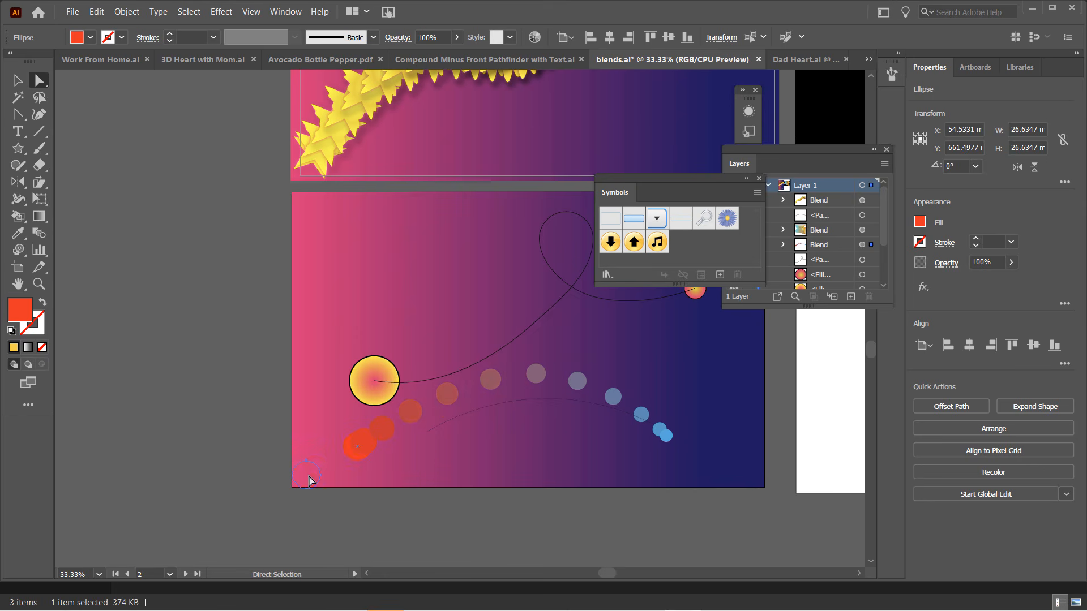
pyautogui.click(667, 436)
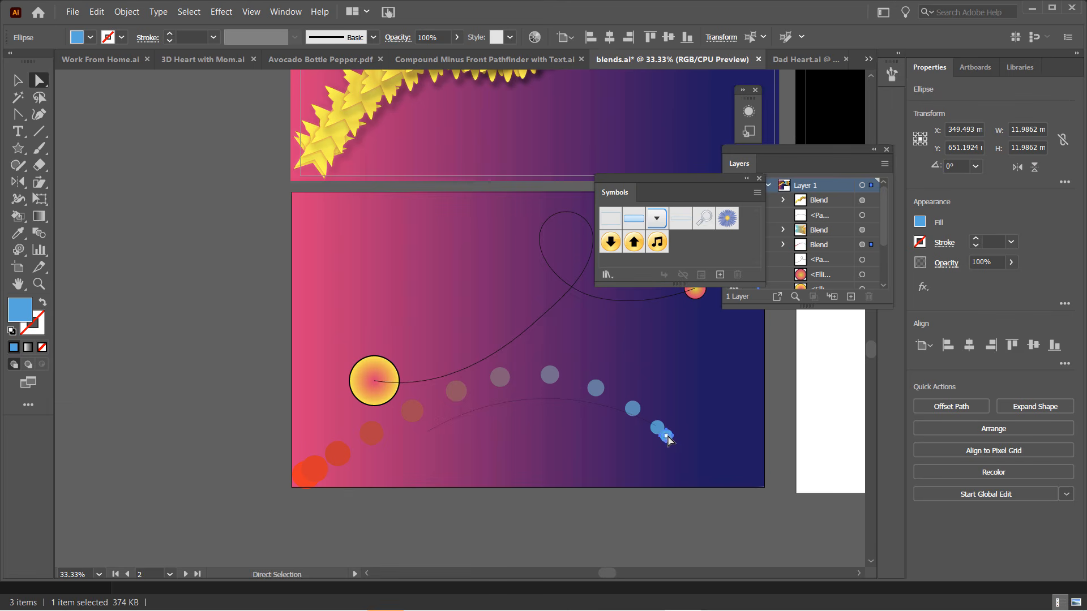
pyautogui.moveTo(668, 435); pyautogui.dragTo(757, 479)
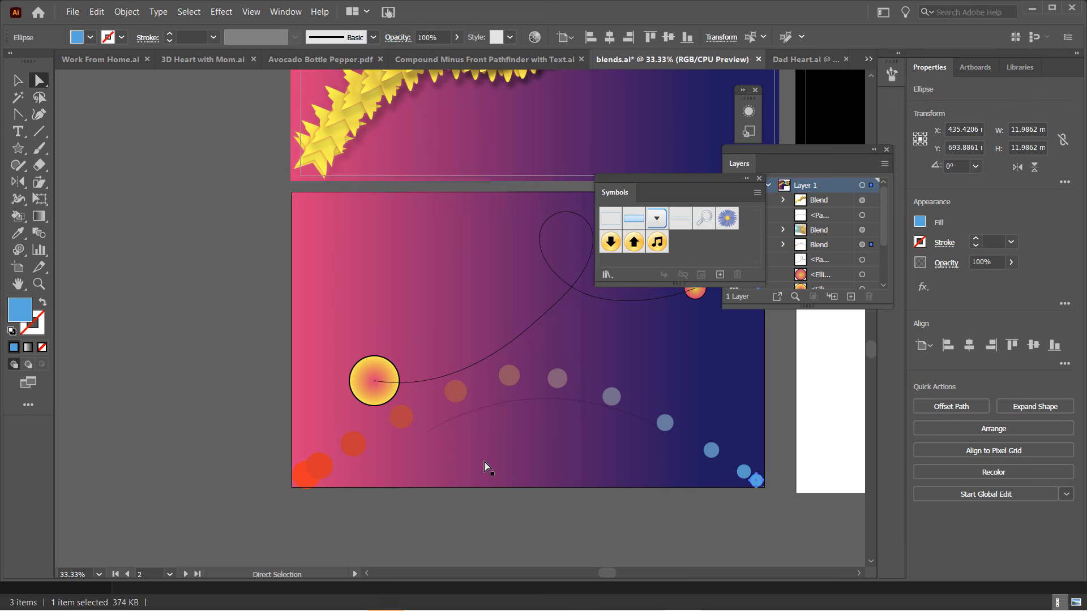
# Step: Select the whole circle blend and expand it into a group of separate circles
pyautogui.click(318, 471)
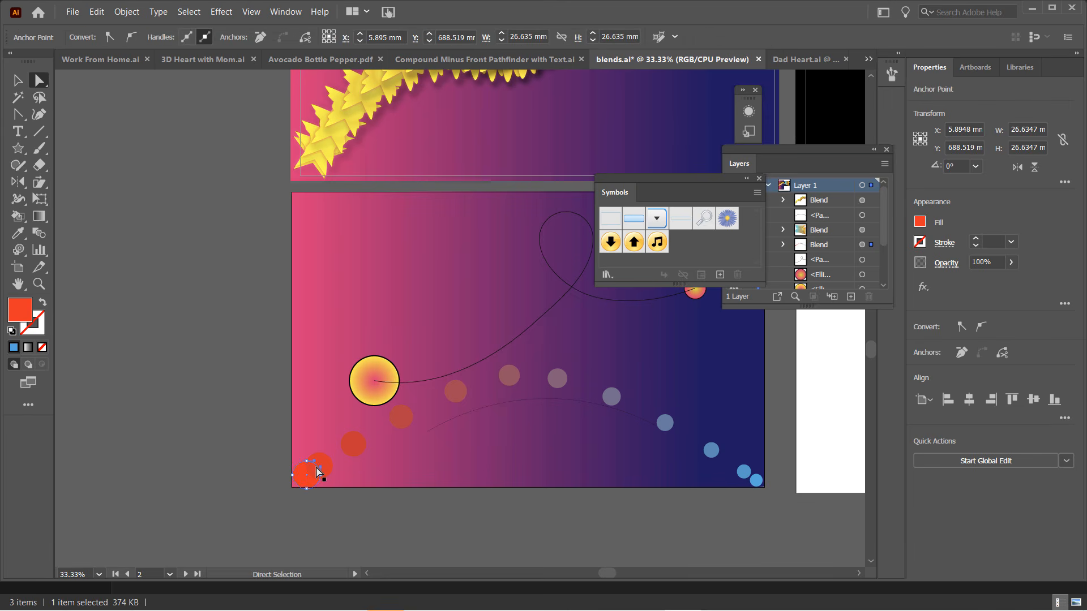
pyautogui.click(17, 80)
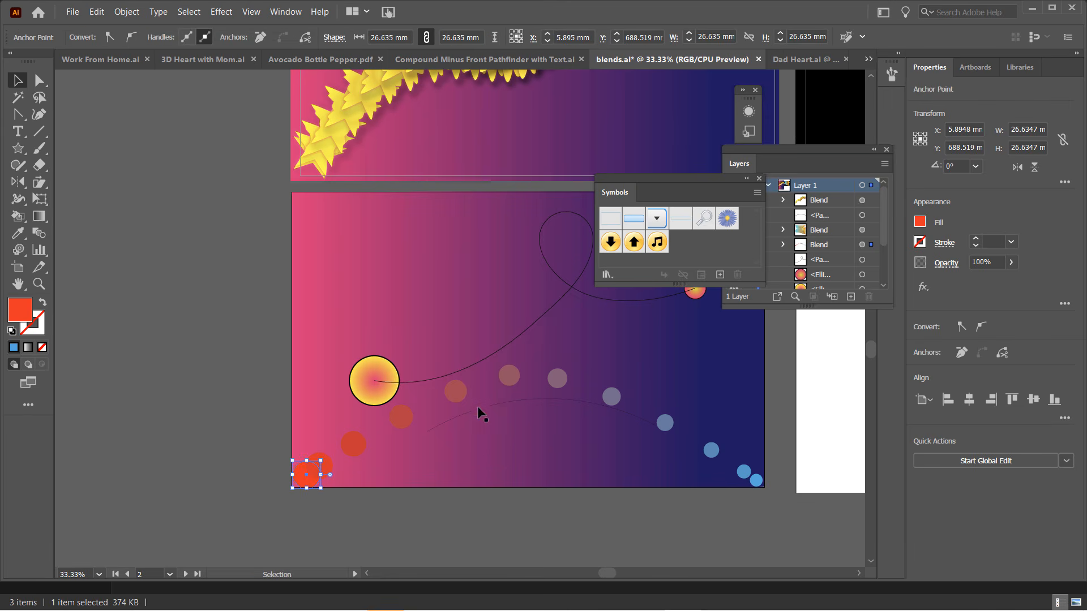
pyautogui.click(457, 391)
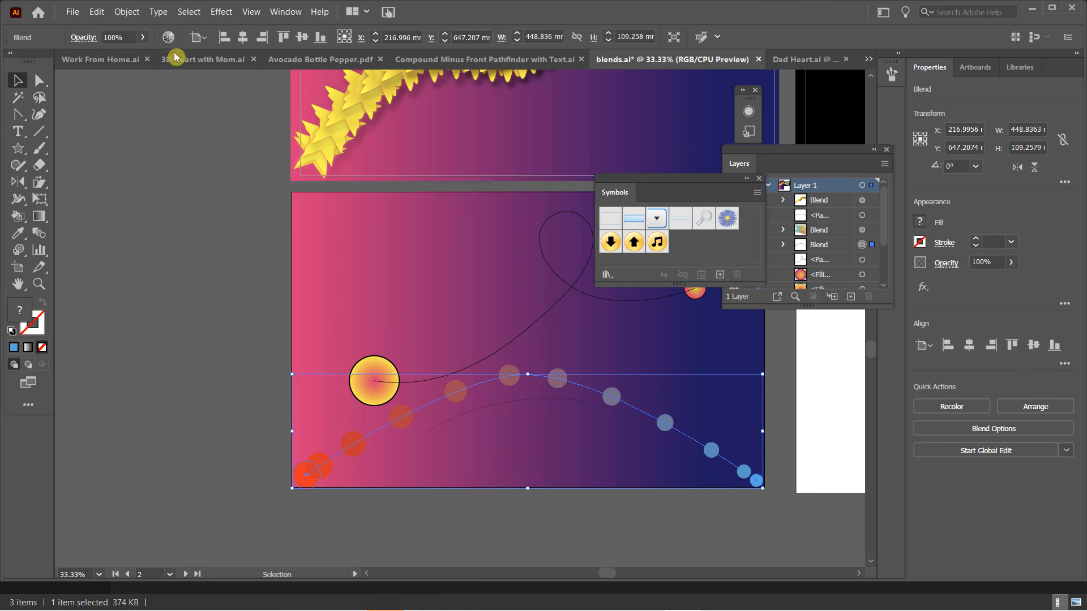
pyautogui.click(129, 11)
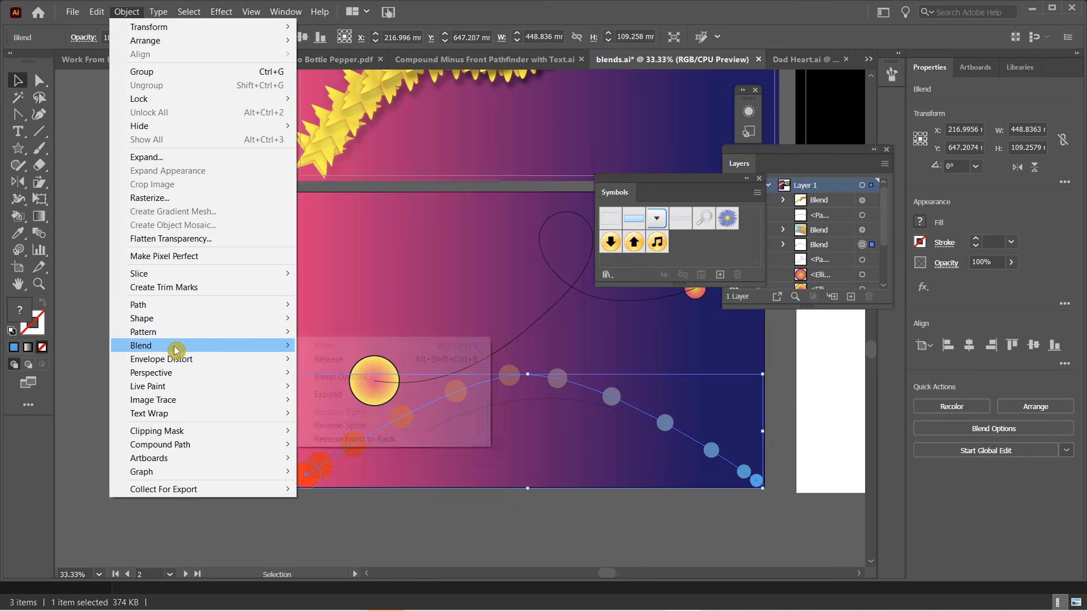
pyautogui.moveTo(176, 348)
pyautogui.click(339, 395)
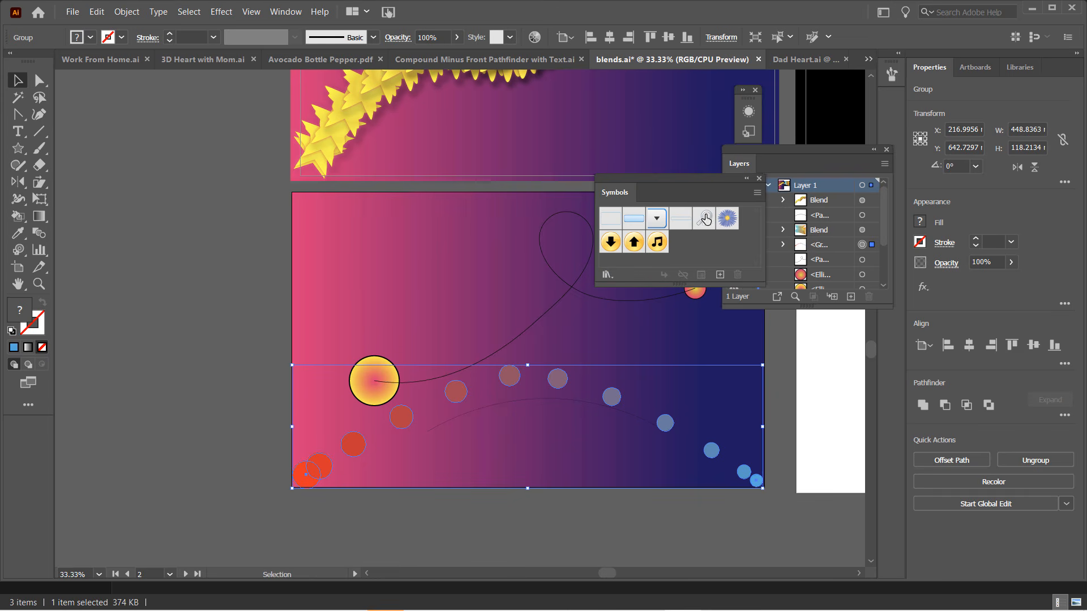
# Step: Move the floating Symbols panel clear of the second artboard's artwork and deselect the expanded circle group
pyautogui.moveTo(702, 180); pyautogui.dragTo(289, 133)
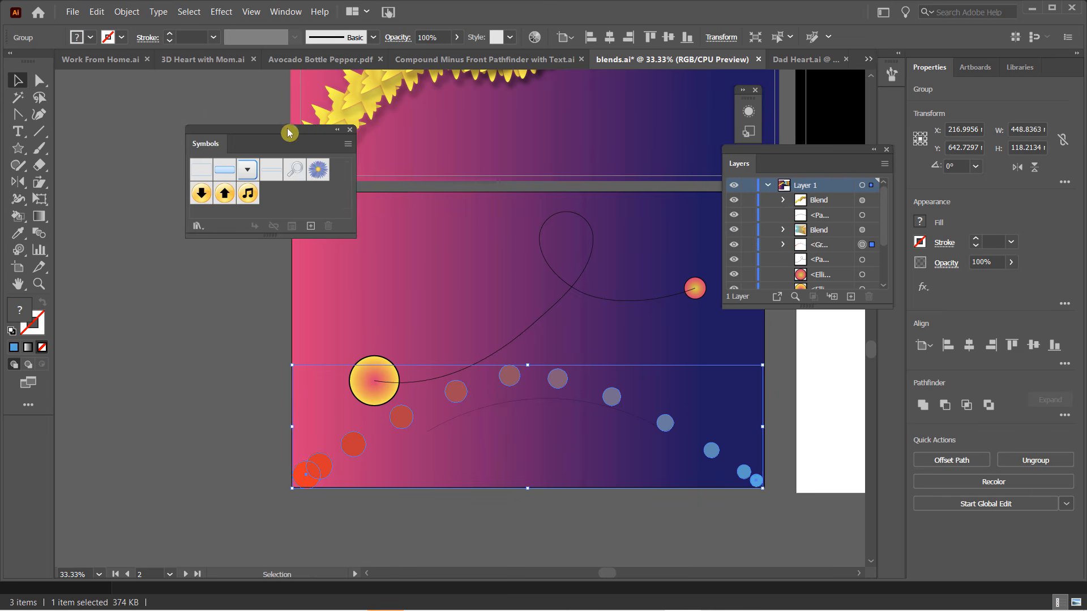
pyautogui.click(235, 304)
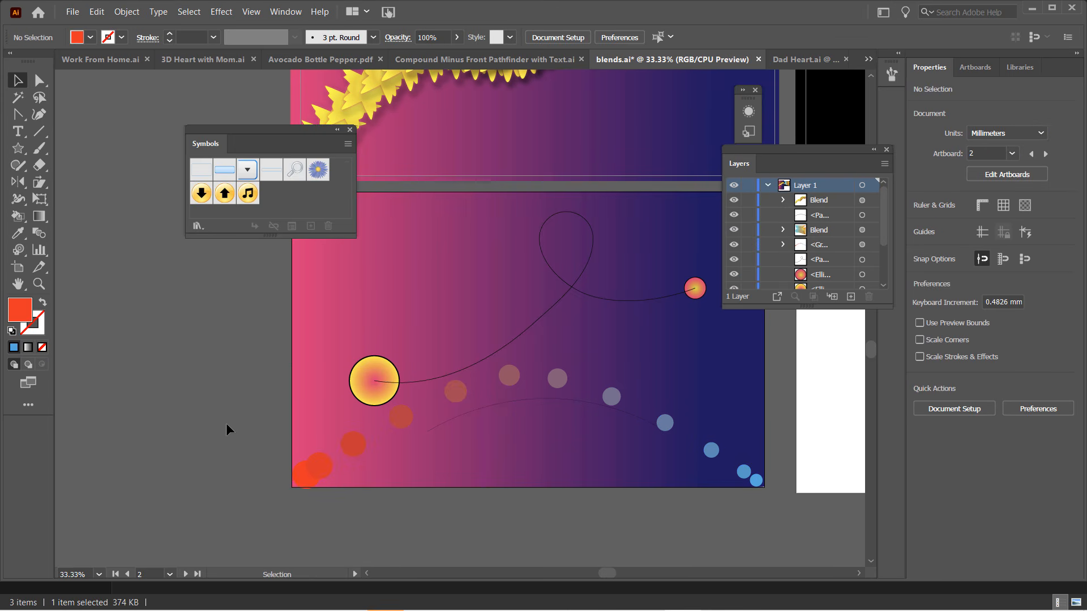
pyautogui.click(375, 386)
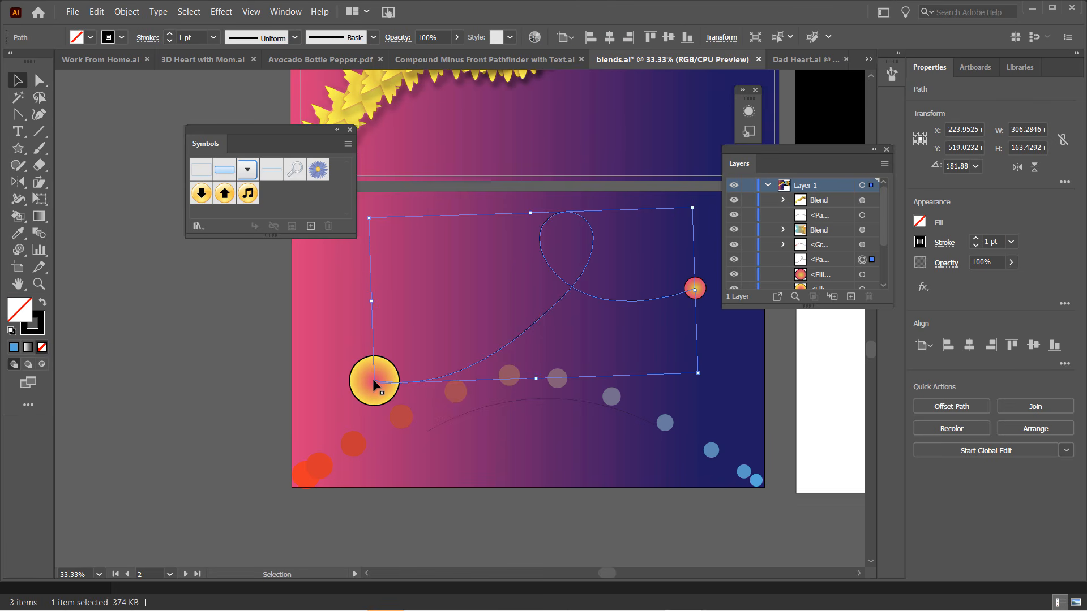
pyautogui.scroll(4, 345, 376)
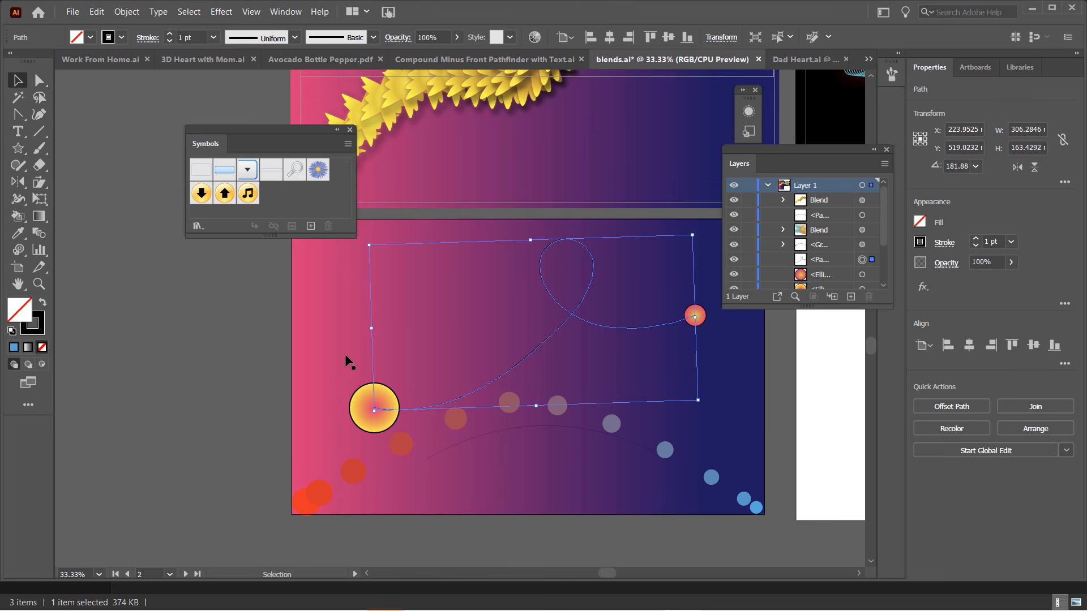
pyautogui.scroll(2, 379, 272)
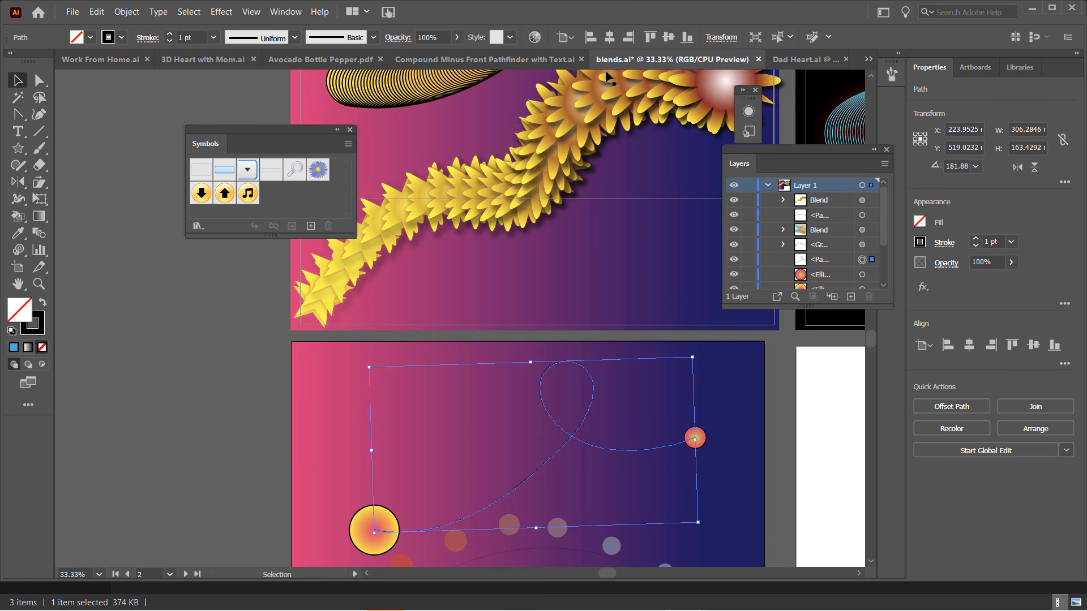
pyautogui.scroll(-3, 610, 204)
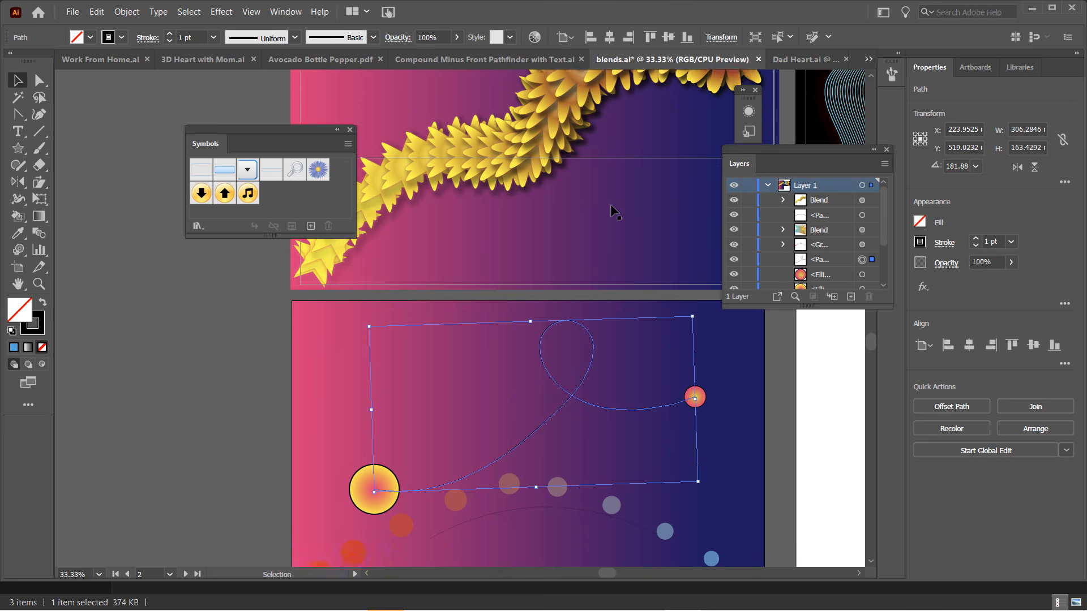
pyautogui.scroll(2, 452, 254)
pyautogui.scroll(-4, 451, 256)
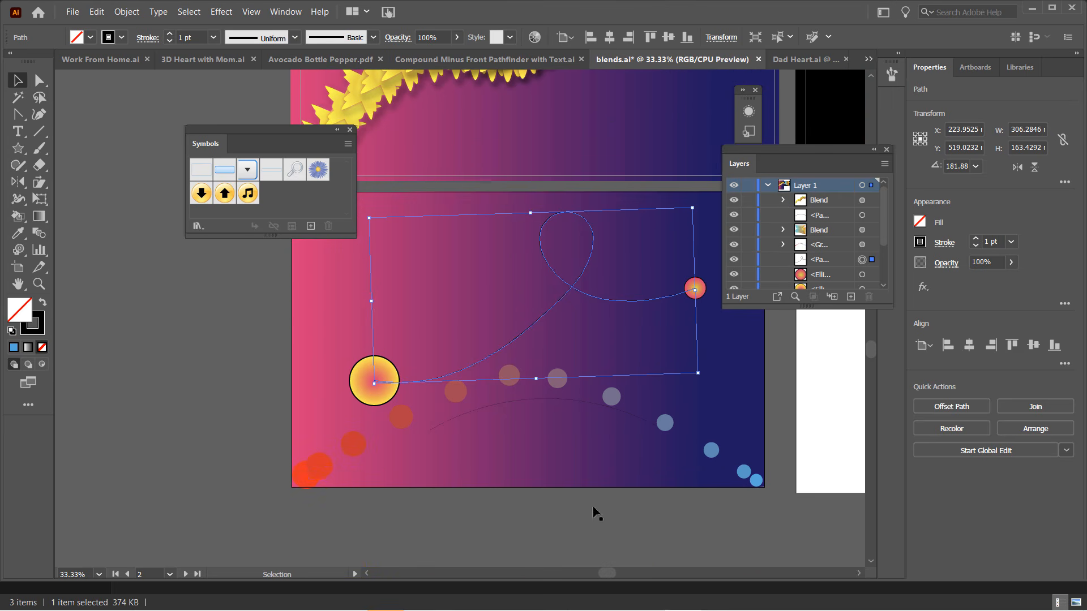
# Step: Select the large yellow gradient circle and the small red gradient circle and make a blend between them
pyautogui.click(362, 380)
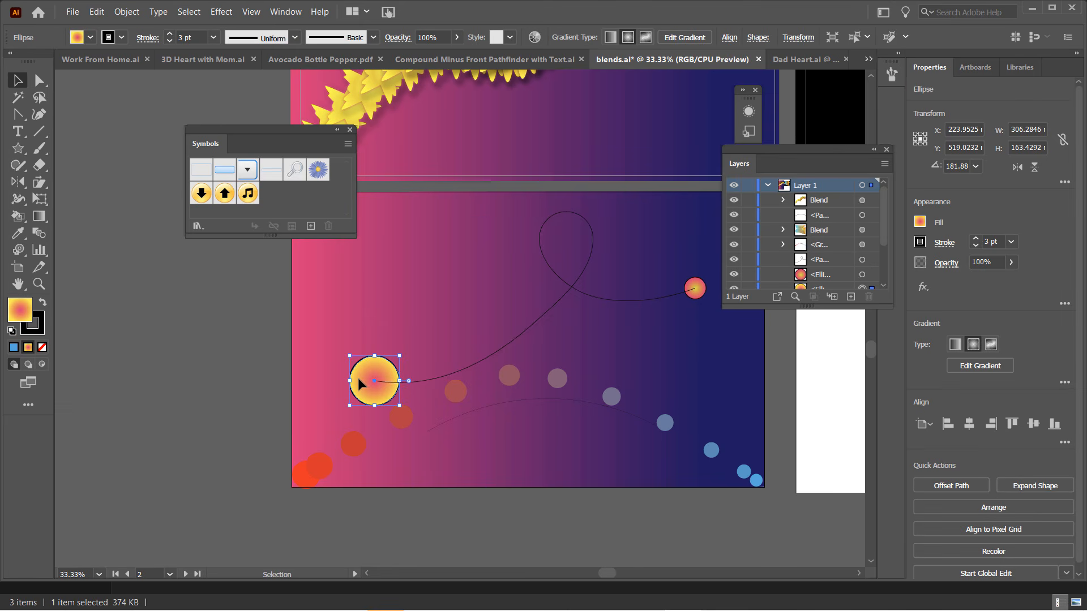
pyautogui.keyDown('shift'); pyautogui.click(695, 288); pyautogui.keyUp('shift')
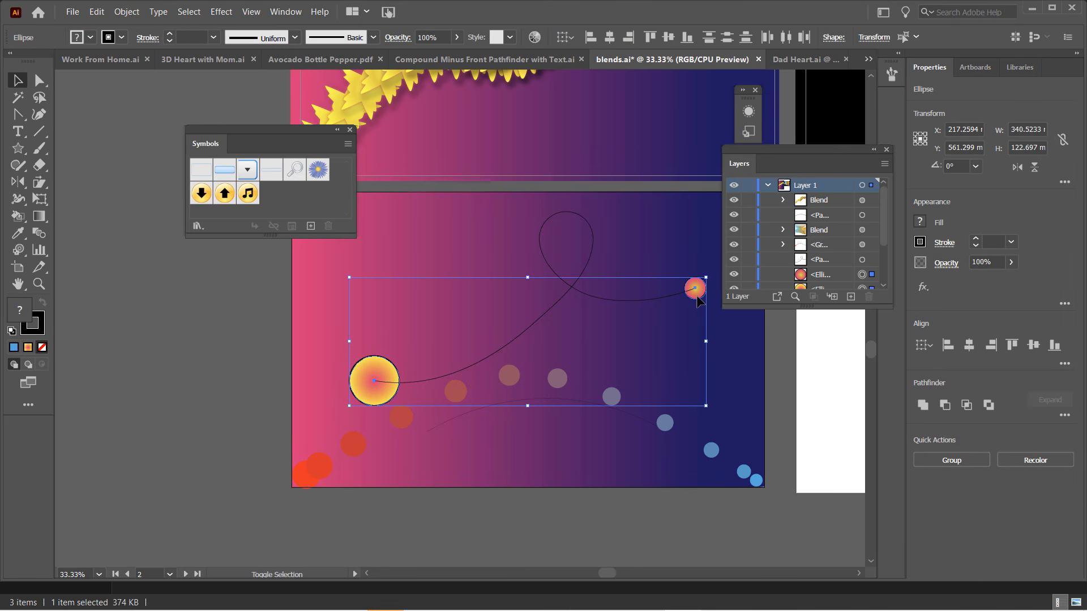
pyautogui.click(135, 19)
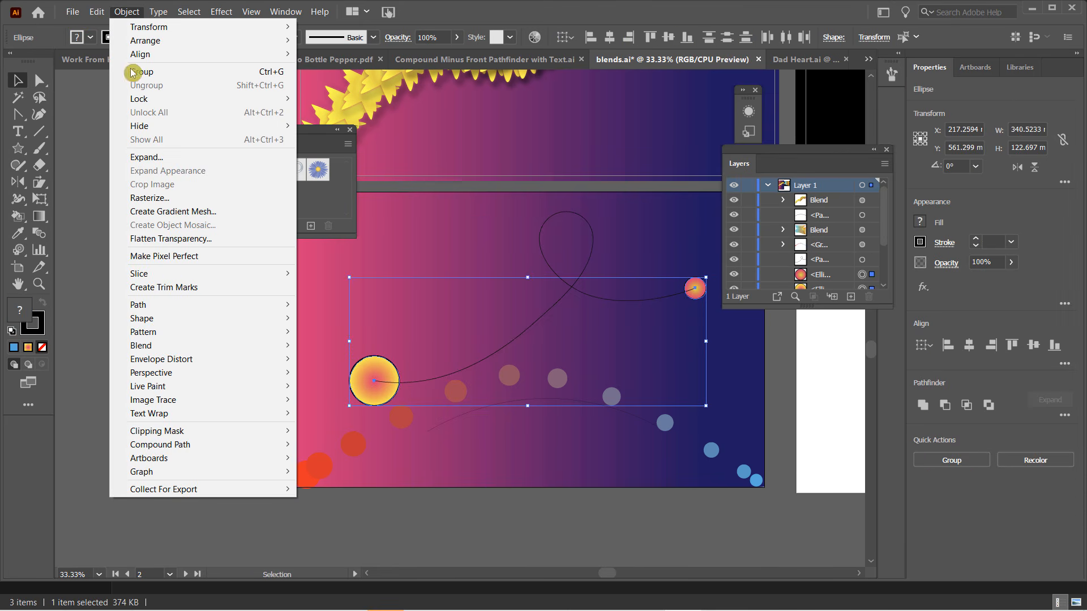
pyautogui.moveTo(182, 345)
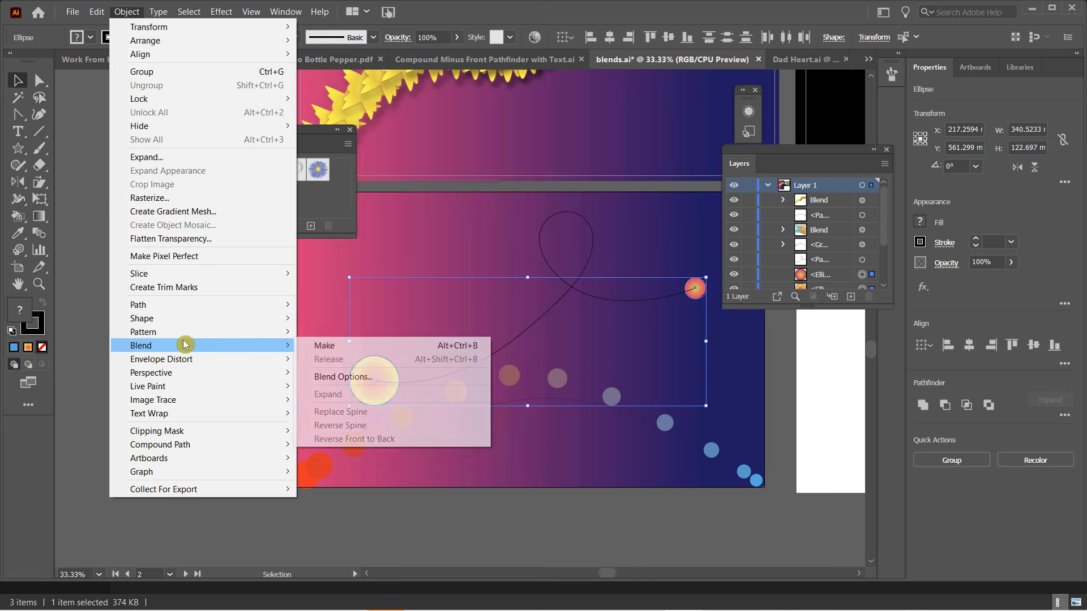
pyautogui.click(367, 351)
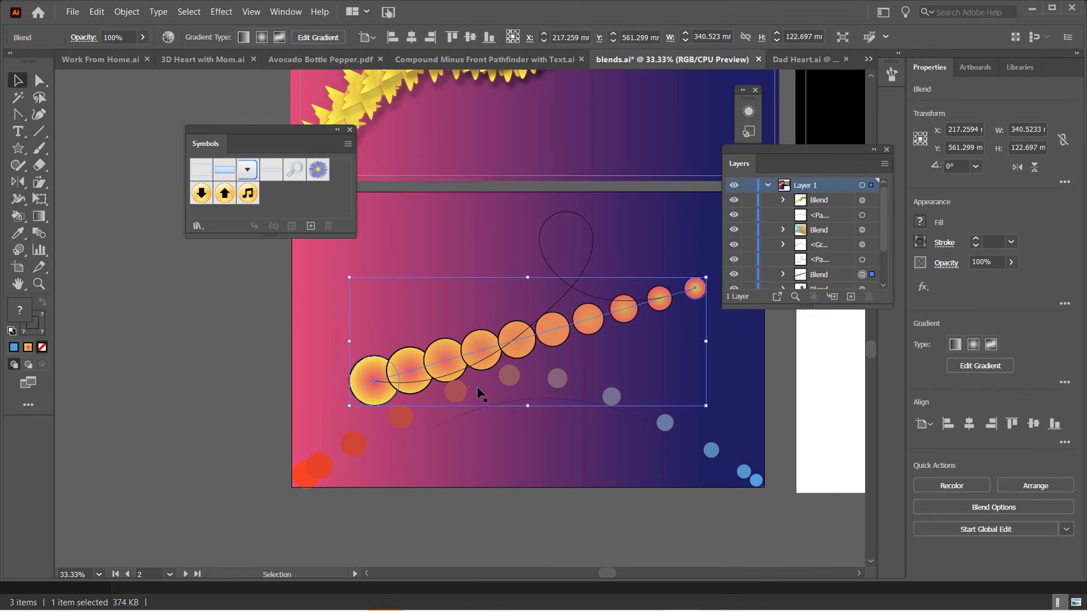
# Step: Select the looping path together with the gradient circle blend and replace the blend's spine with it
pyautogui.click(542, 229)
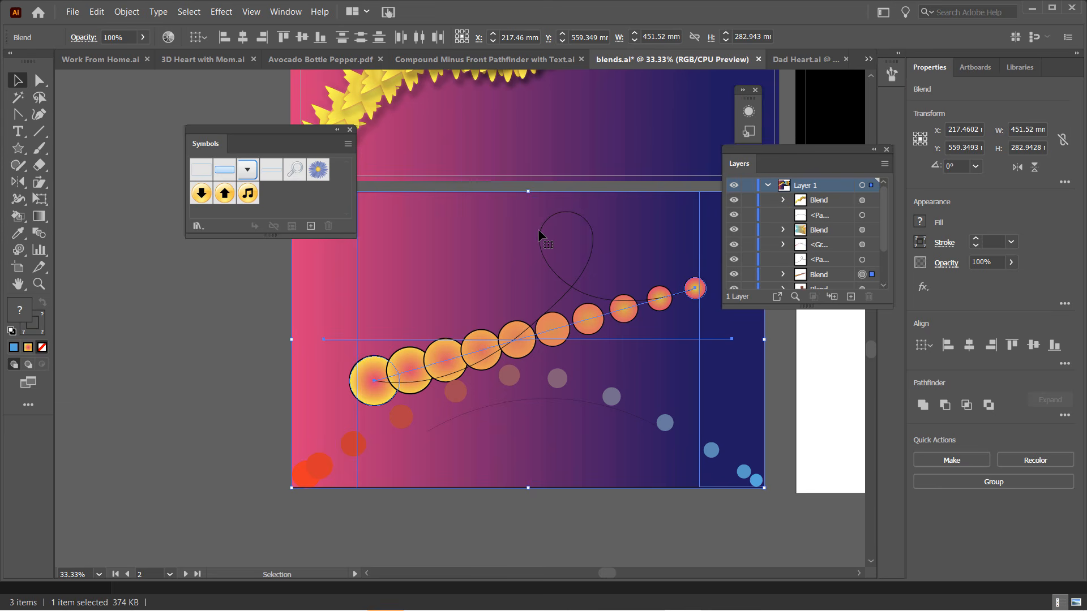
pyautogui.click(540, 229)
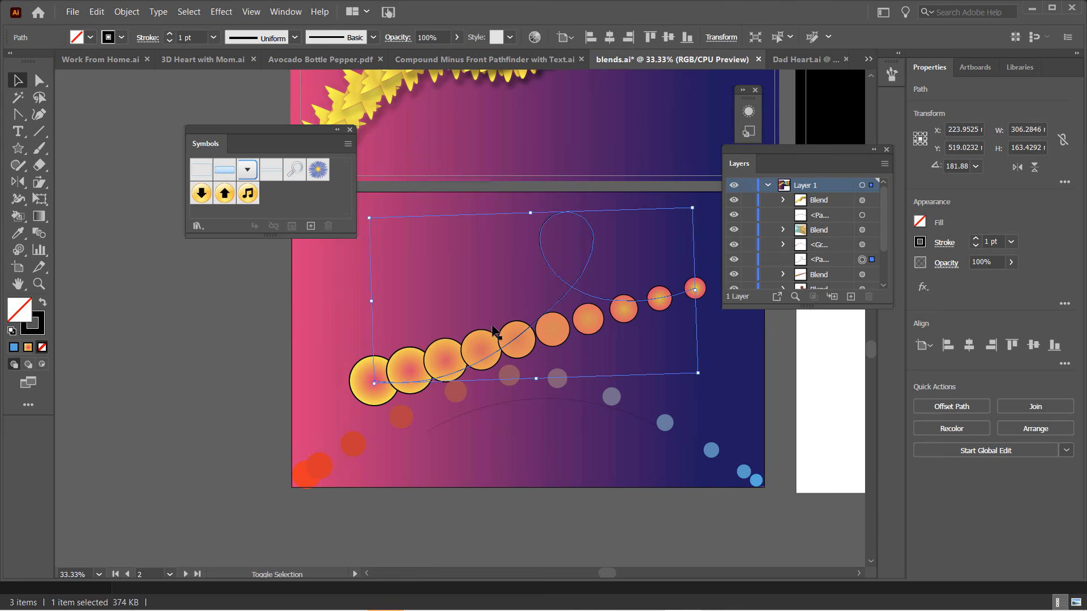
pyautogui.keyDown('shift'); pyautogui.click(378, 401); pyautogui.keyUp('shift')
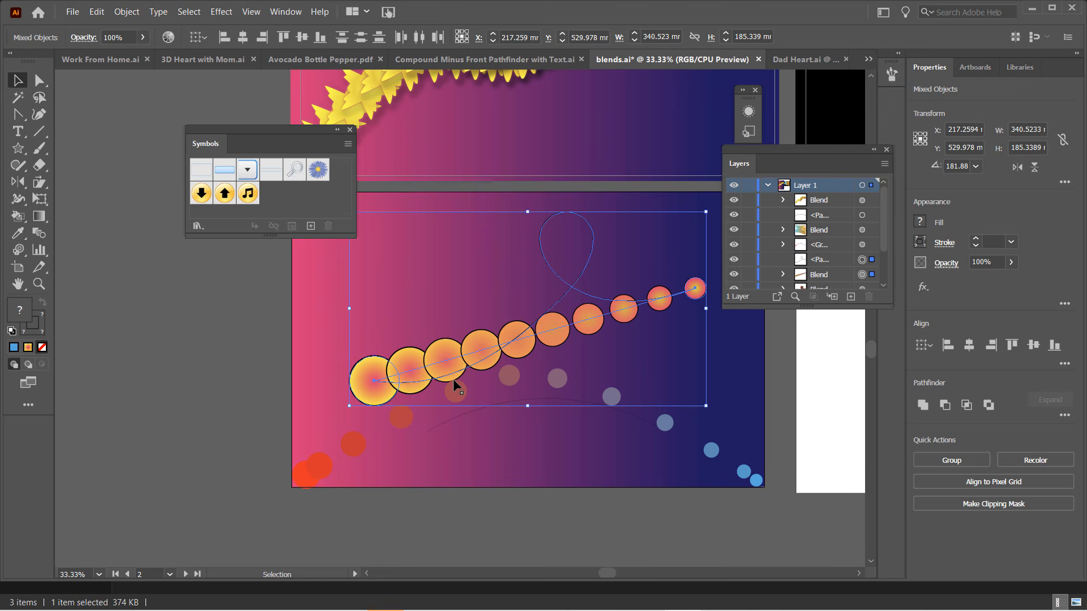
pyautogui.click(127, 13)
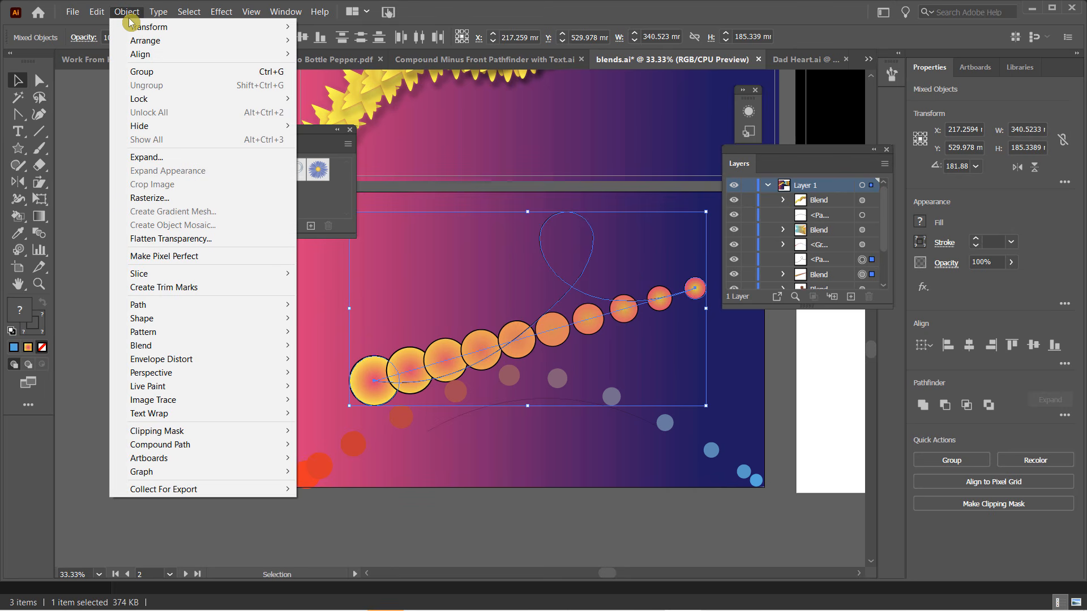
pyautogui.moveTo(206, 345)
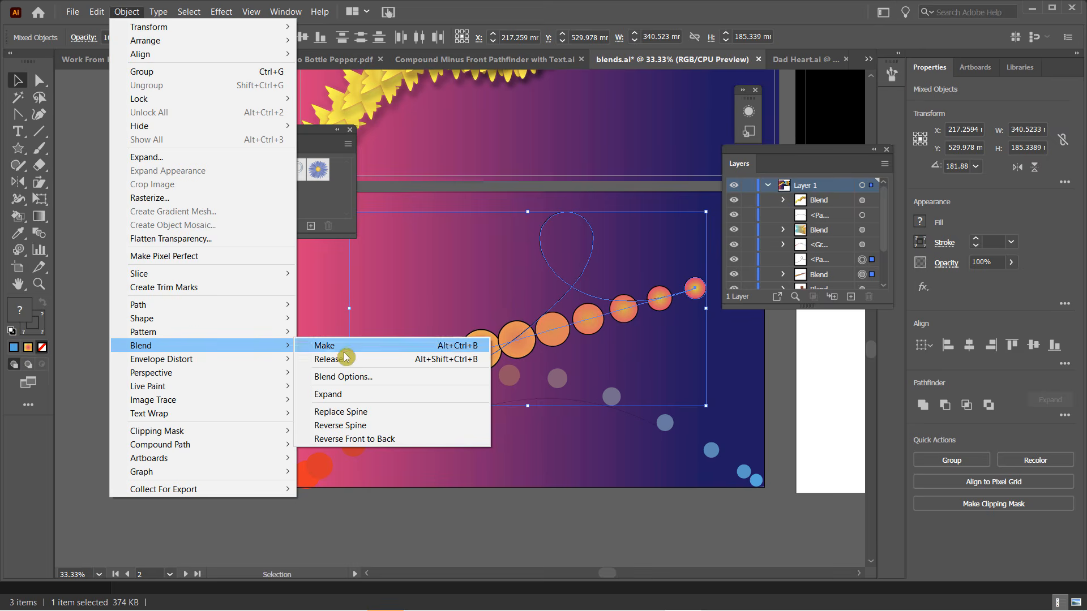
pyautogui.click(367, 411)
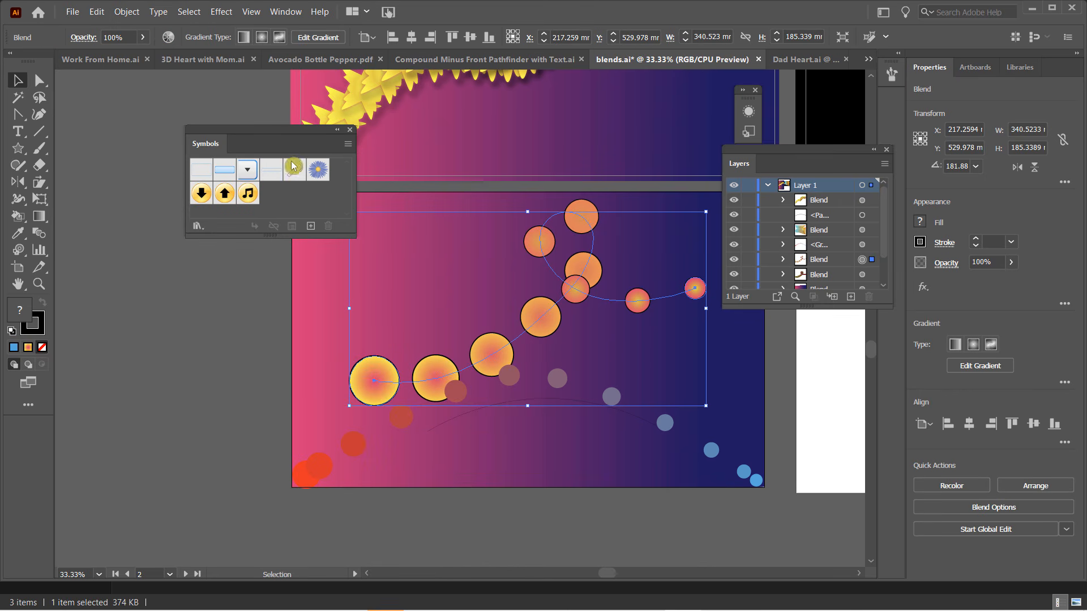
# Step: Set the looping gradient circle blend's spacing to 150 specified steps and deselect it
pyautogui.click(44, 237)
pyautogui.doubleClick(44, 237)
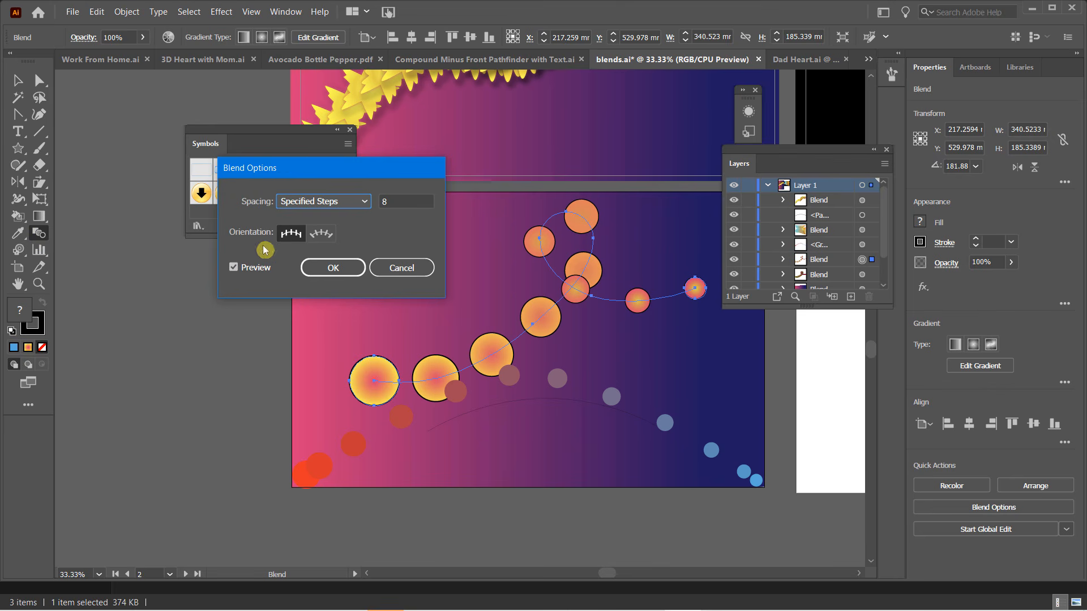
pyautogui.doubleClick(376, 201)
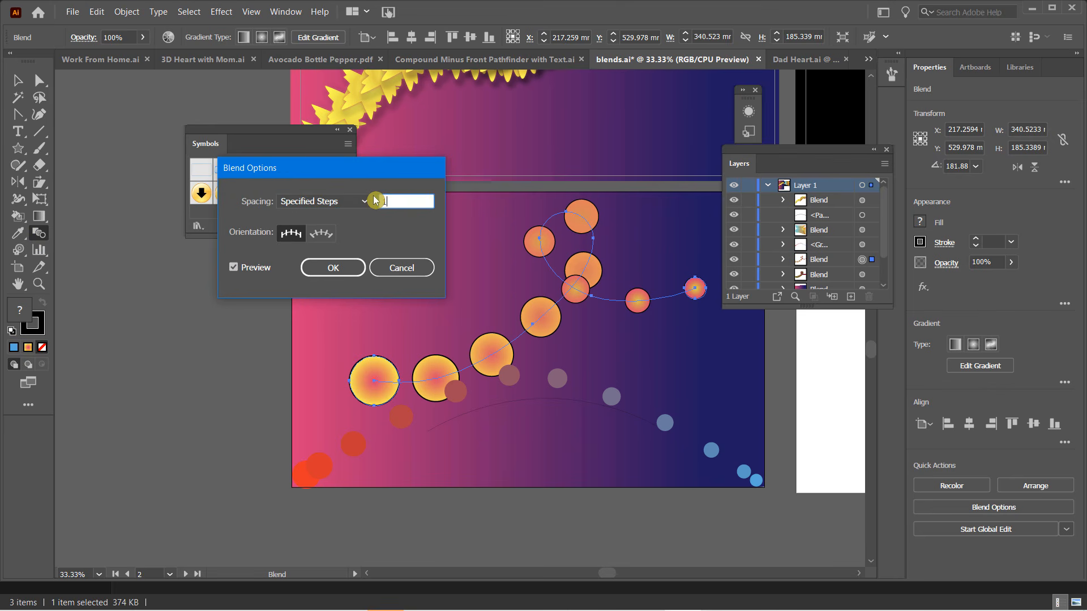
pyautogui.write('150')
pyautogui.press('Tab')
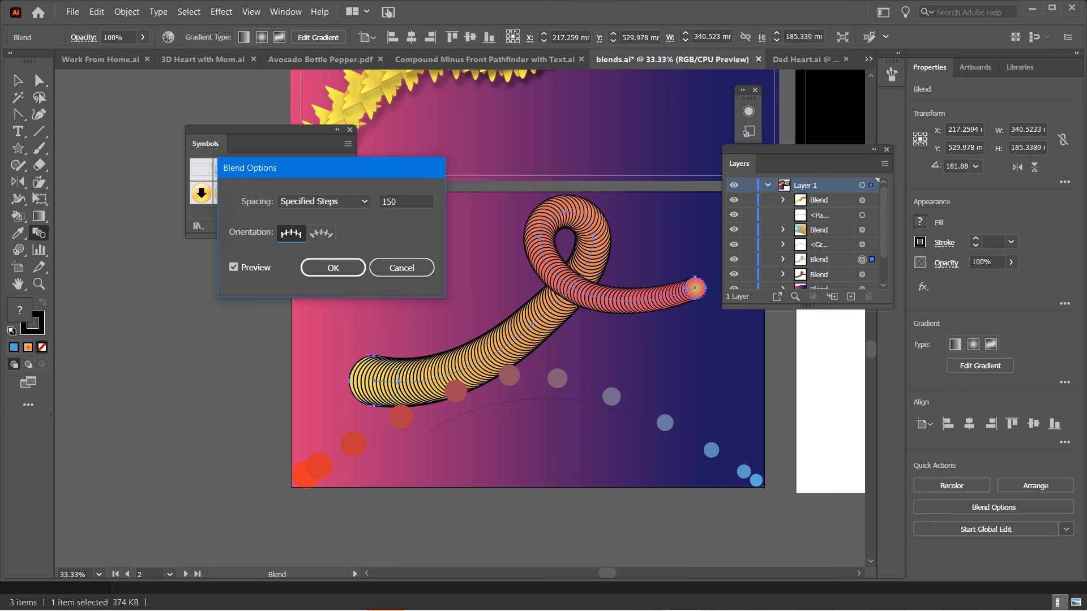
pyautogui.click(338, 267)
pyautogui.click(18, 80)
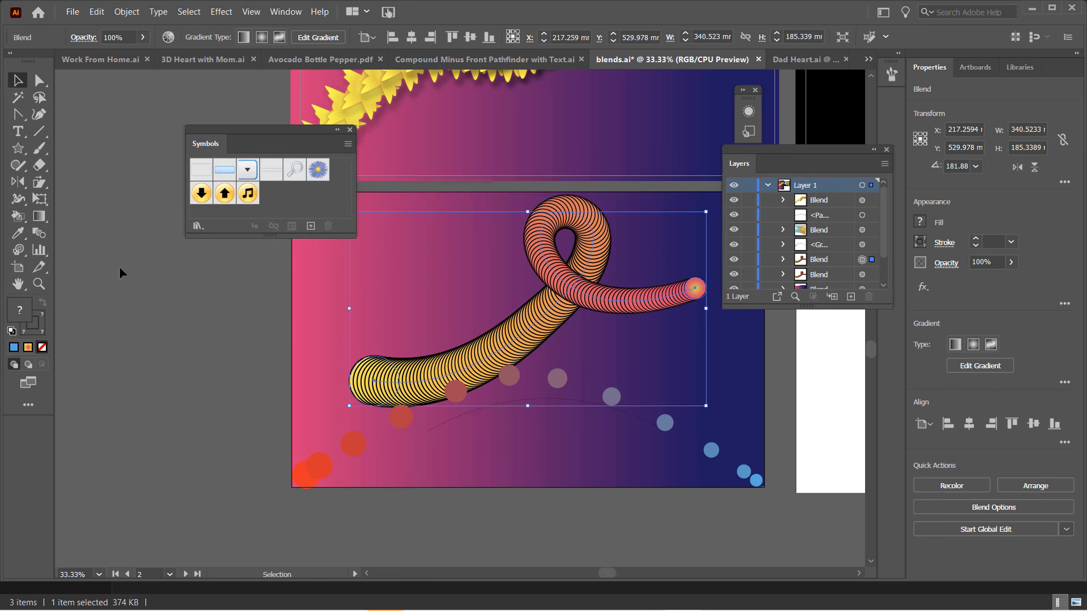
pyautogui.click(168, 307)
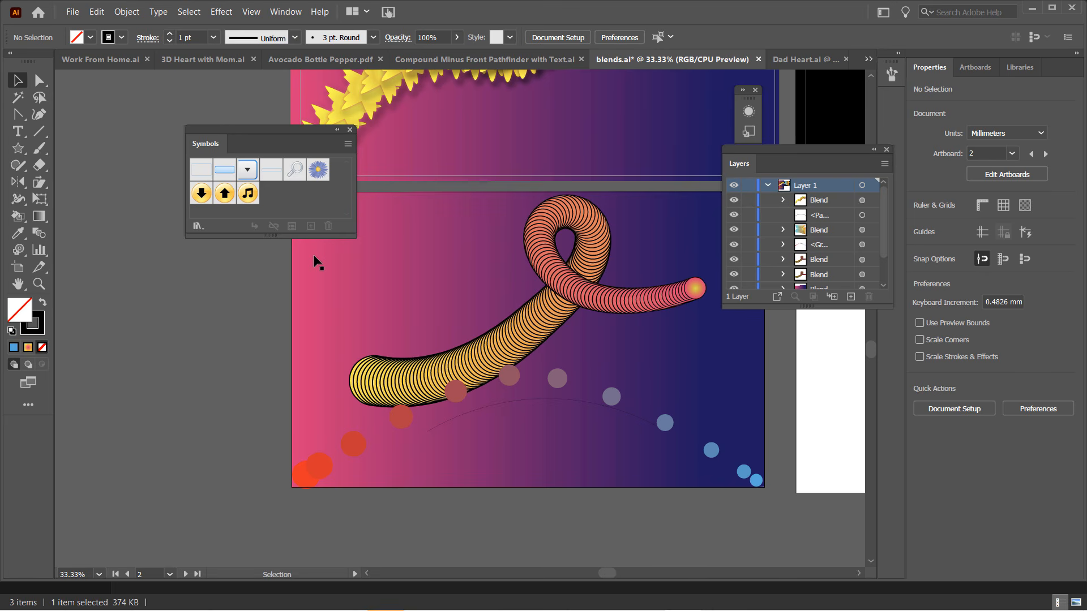
# Step: Reshape the line blend on the black artboard by moving its blue path's inner end anchor to about X 618 mm, Y 360 mm, keeping the Layers panel clear
pyautogui.moveTo(447, 346); pyautogui.dragTo(70, 397)
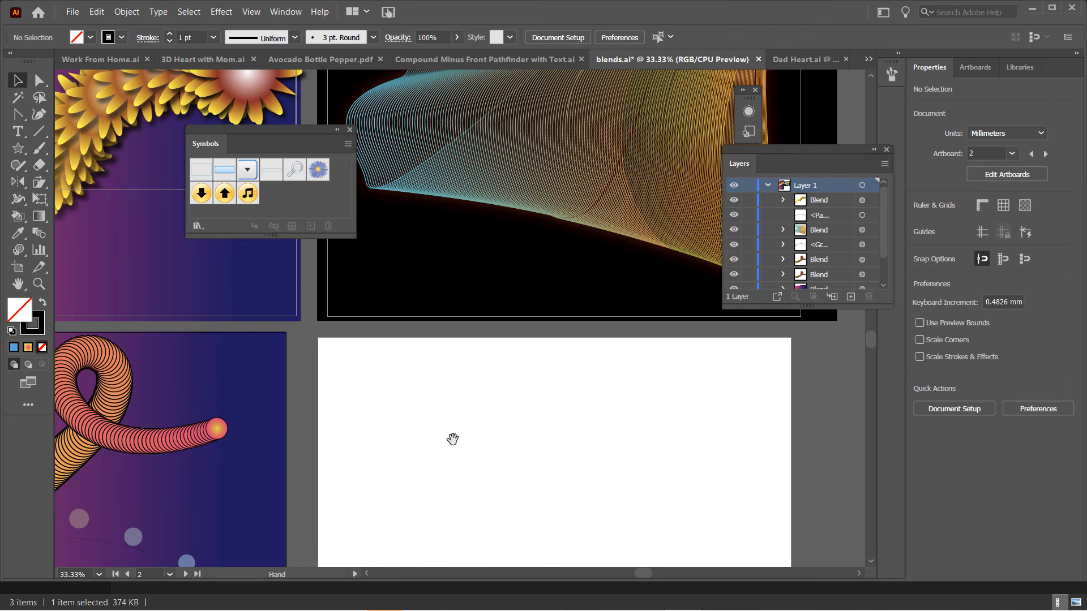
pyautogui.scroll(3, 502, 476)
pyautogui.moveTo(525, 456); pyautogui.dragTo(553, 555)
pyautogui.click(36, 82)
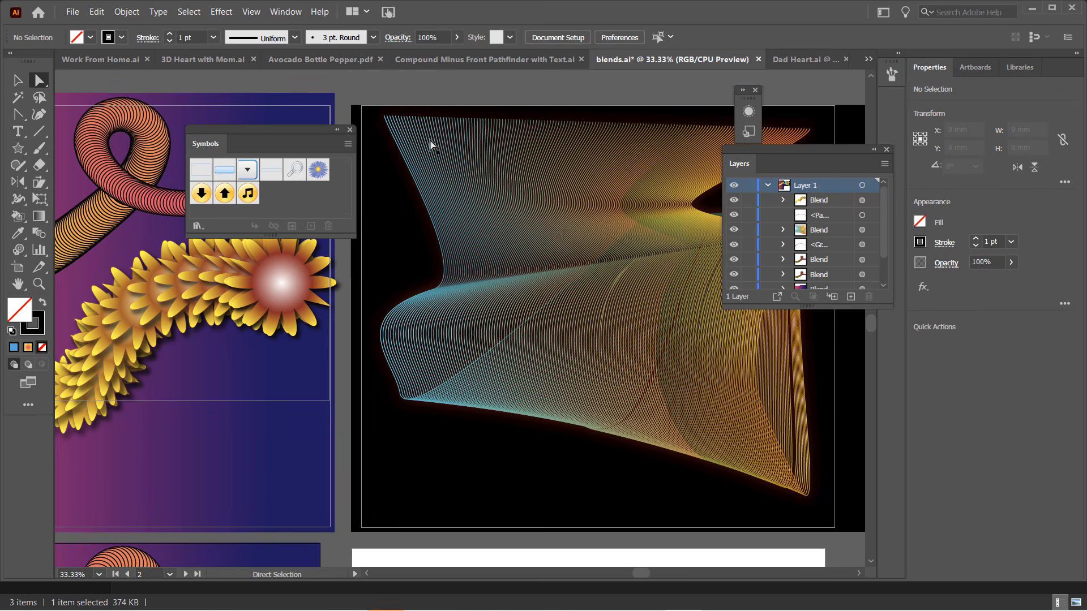
pyautogui.click(412, 170)
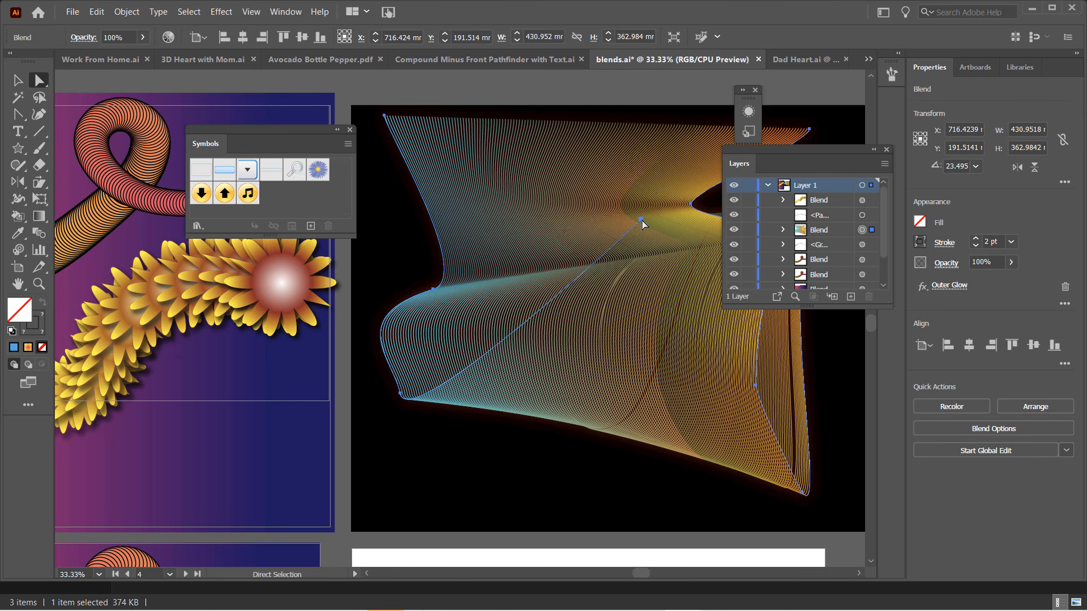
pyautogui.moveTo(642, 224); pyautogui.dragTo(507, 484)
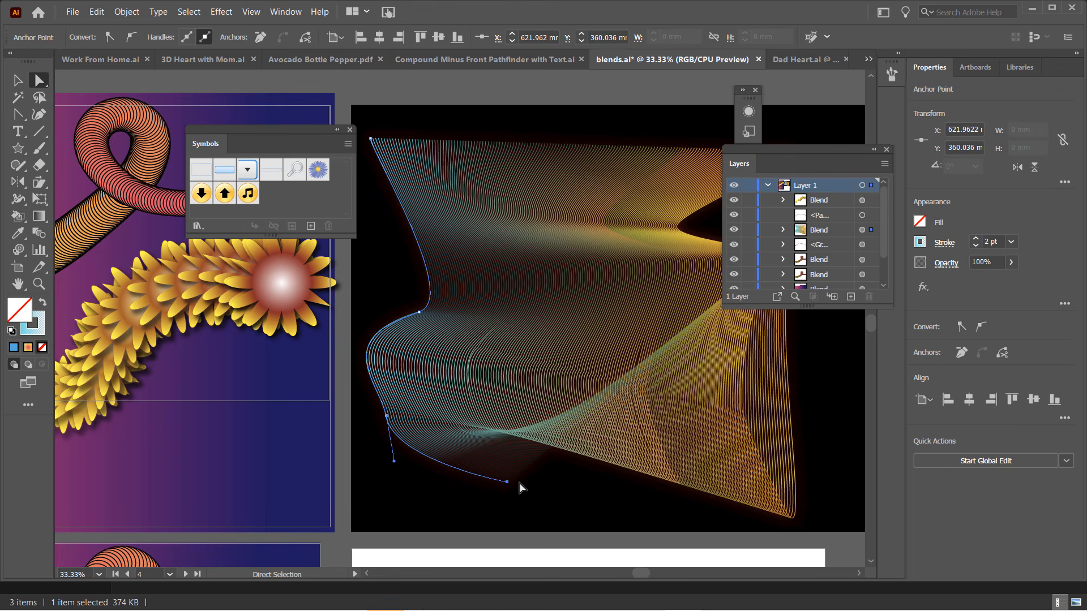
pyautogui.moveTo(748, 155); pyautogui.dragTo(809, 179)
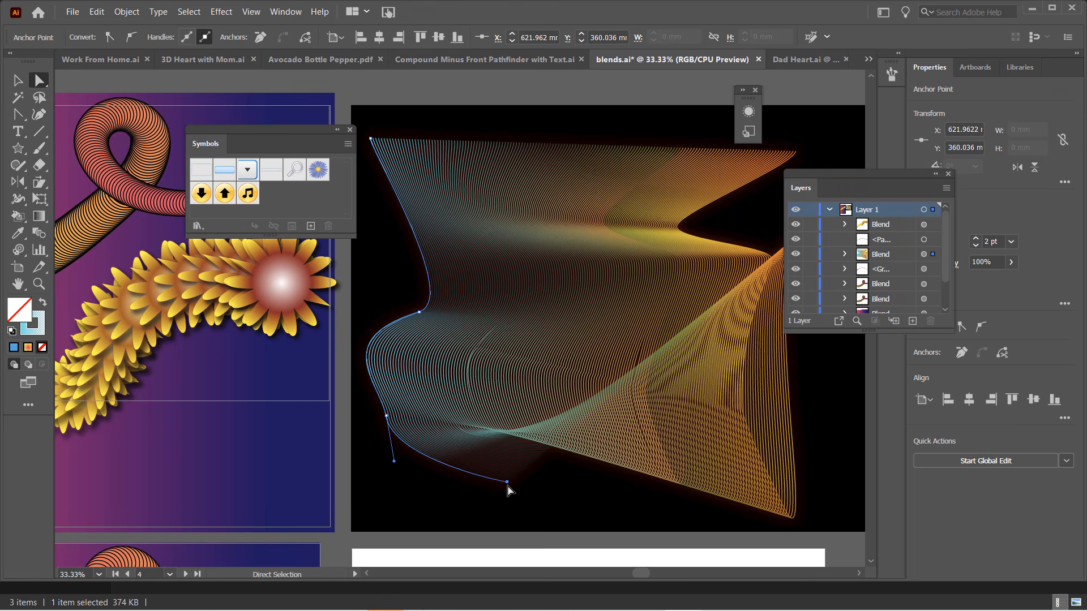
pyautogui.moveTo(507, 485)
pyautogui.mouseDown()
pyautogui.moveTo(486, 402)
pyautogui.moveTo(503, 482)
pyautogui.mouseUp()
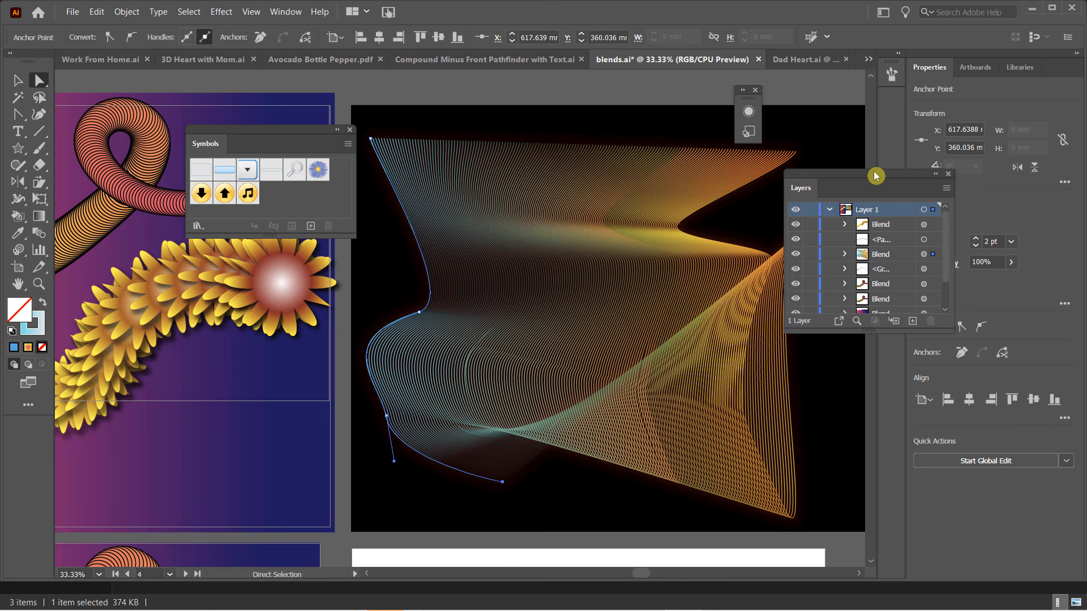
pyautogui.moveTo(871, 174); pyautogui.dragTo(965, 271)
pyautogui.click(762, 287)
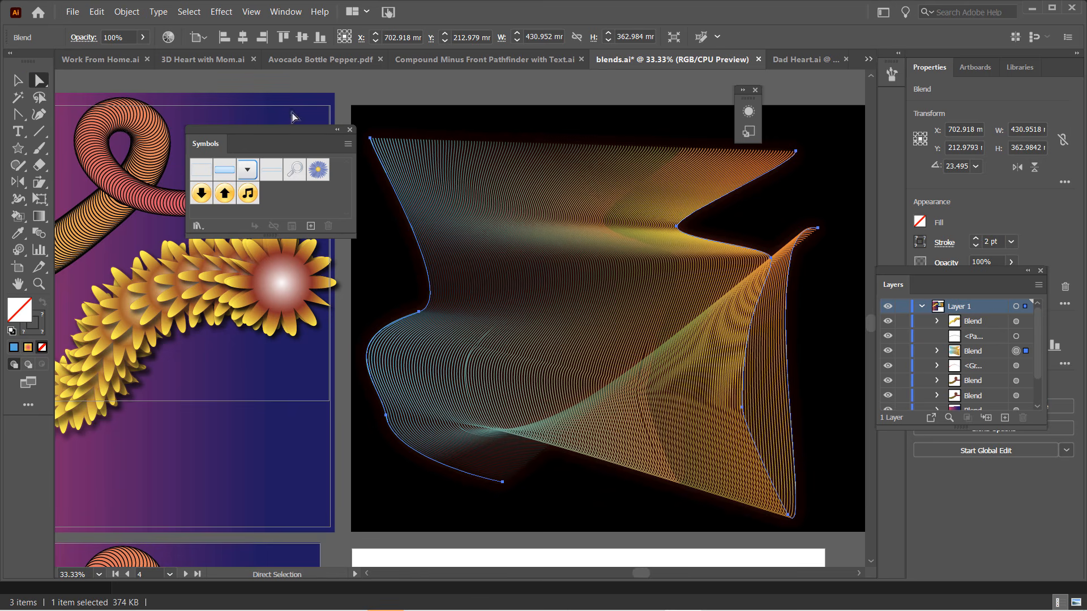
# Step: Enter isolation mode on the line blend with its blue edge path selected and step back out to the layer level
pyautogui.click(18, 80)
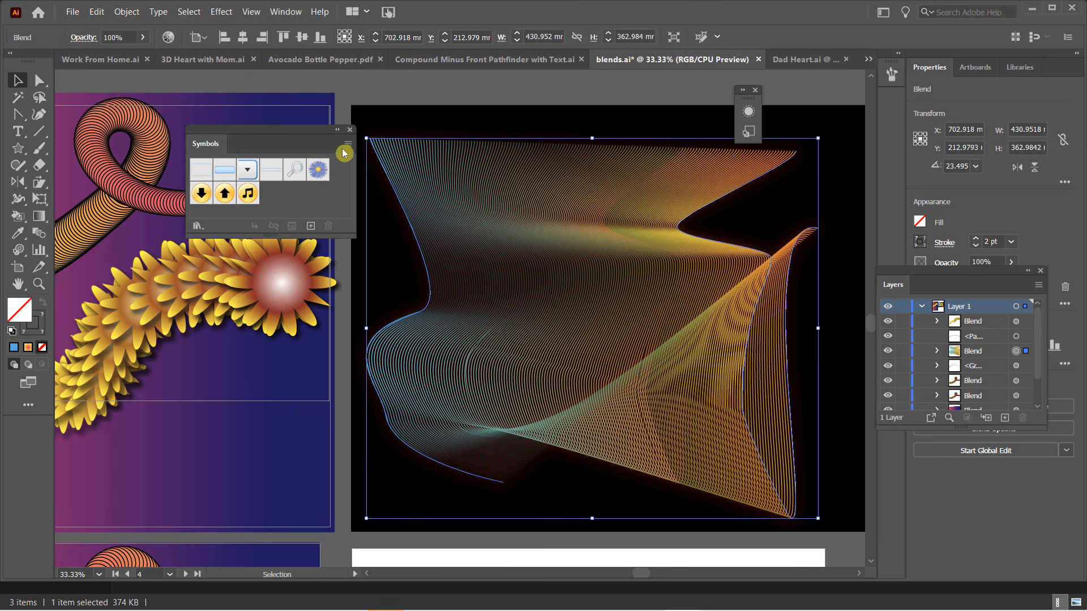
pyautogui.doubleClick(381, 162)
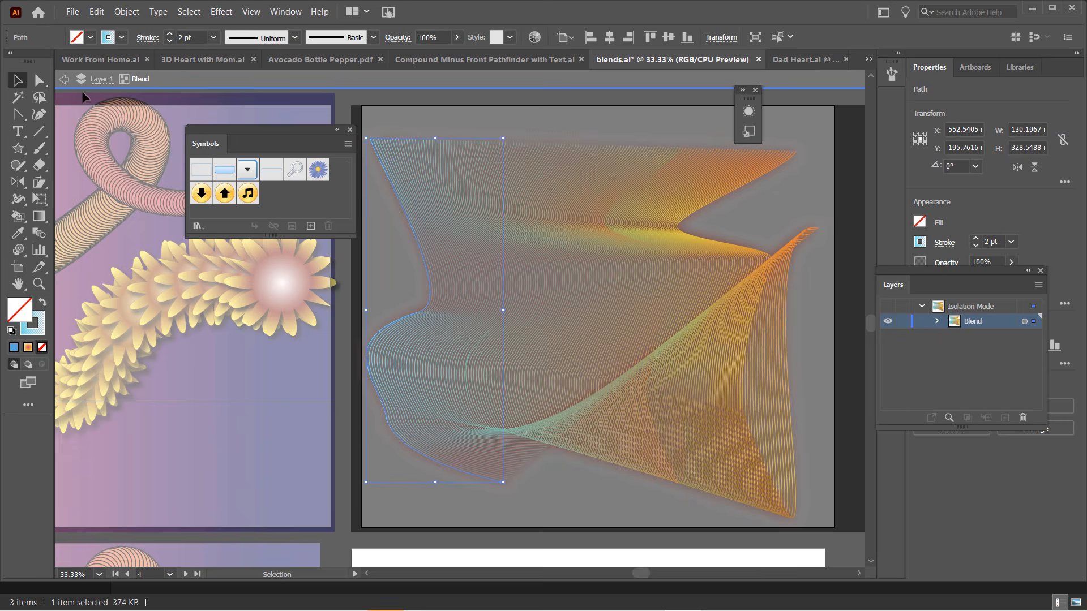
pyautogui.click(64, 78)
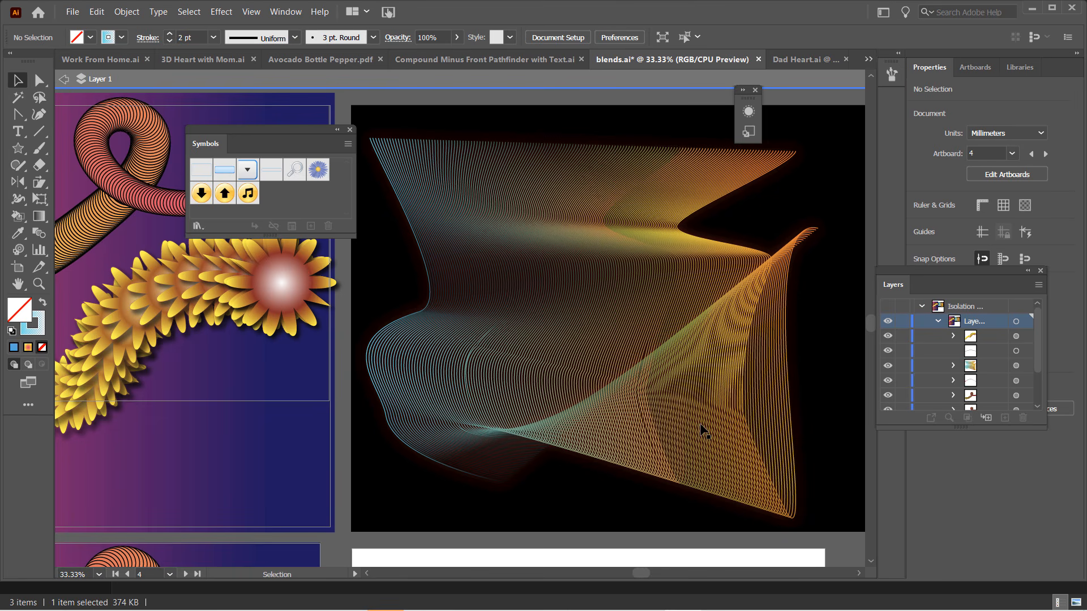
pyautogui.scroll(-10, 608, 405)
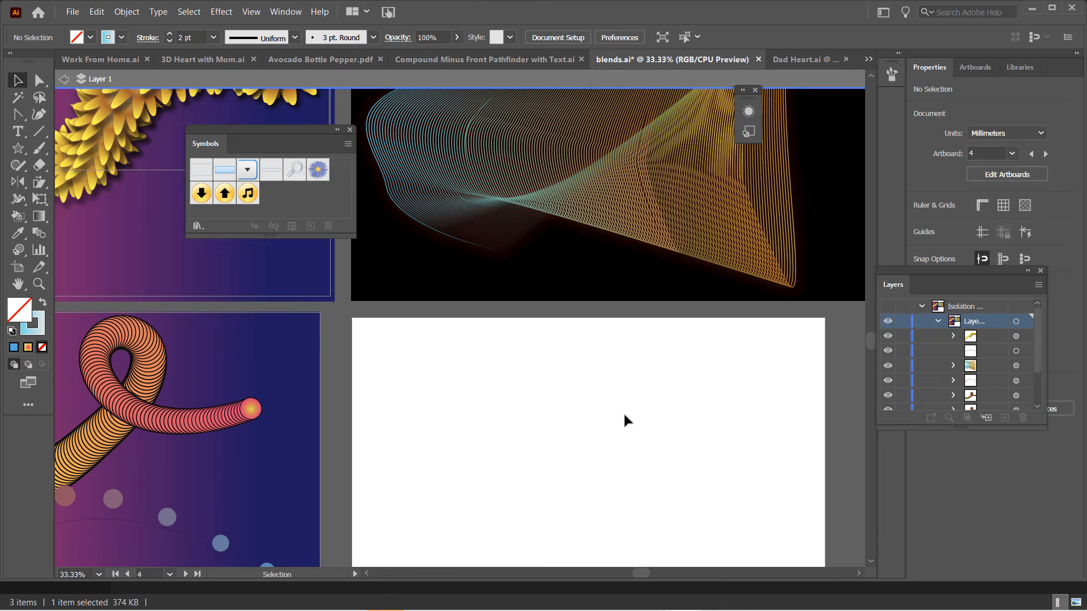
pyautogui.scroll(-2, 621, 386)
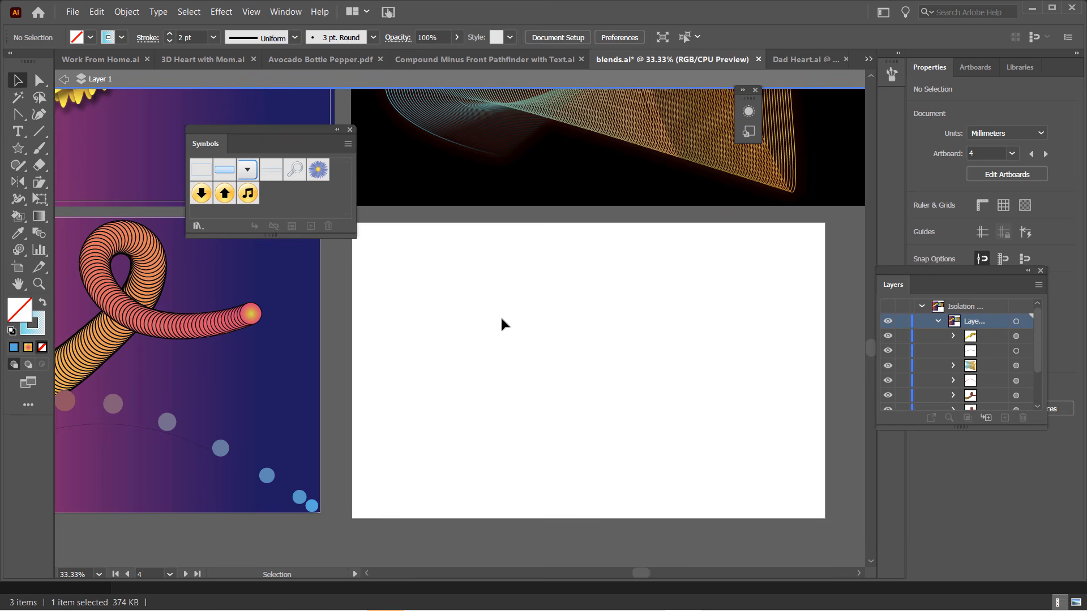
# Step: Draw a wavy, roughly vertical open path about 31 mm wide and 251 mm tall near the white artboard's left edge with the Curvature tool
pyautogui.click(423, 317)
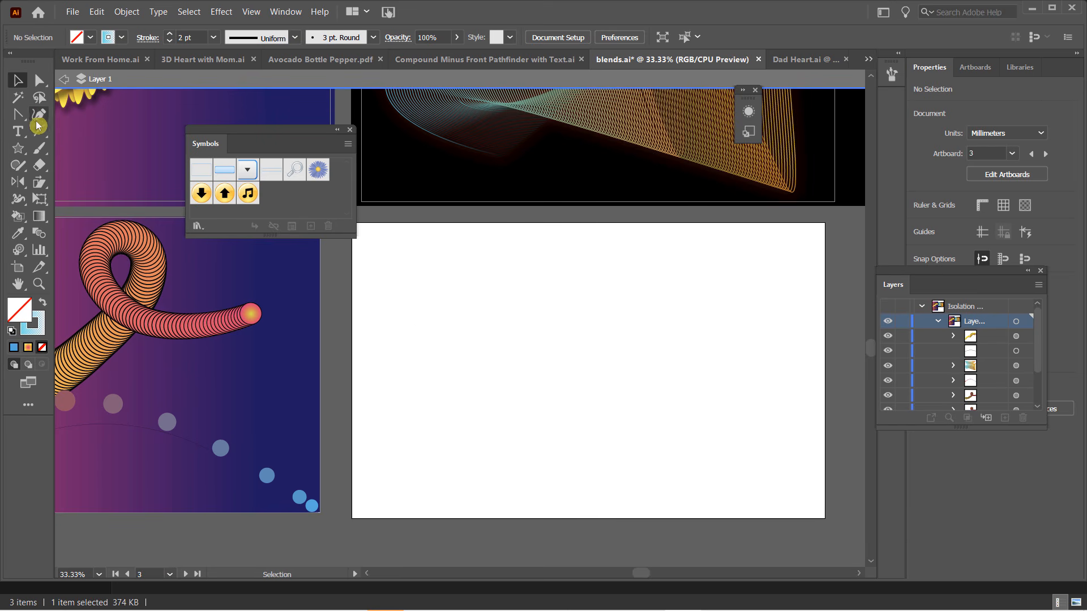
pyautogui.click(40, 115)
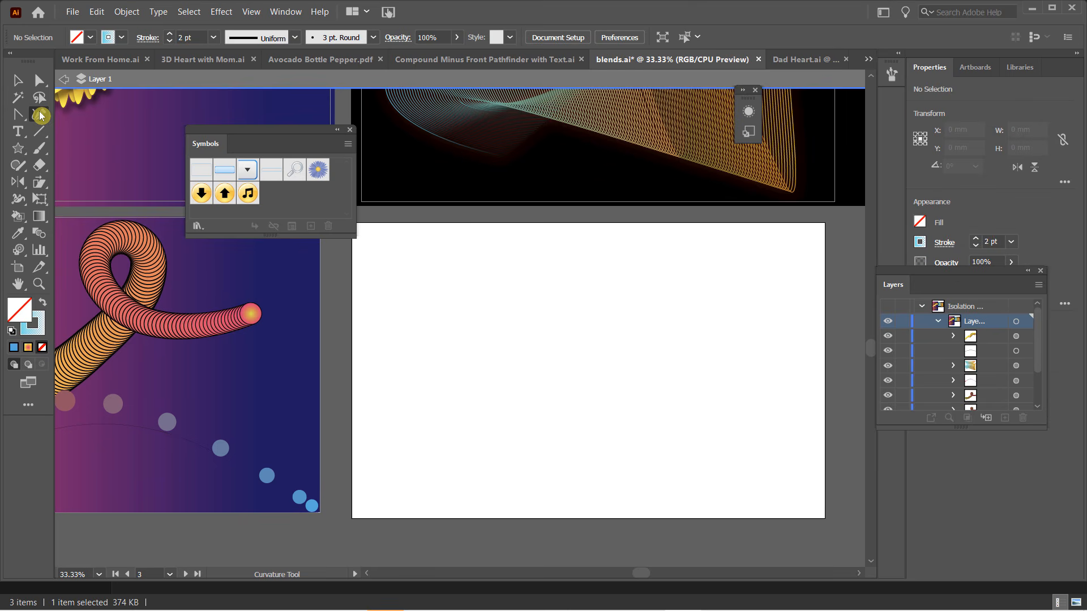
pyautogui.click(395, 244)
pyautogui.click(425, 333)
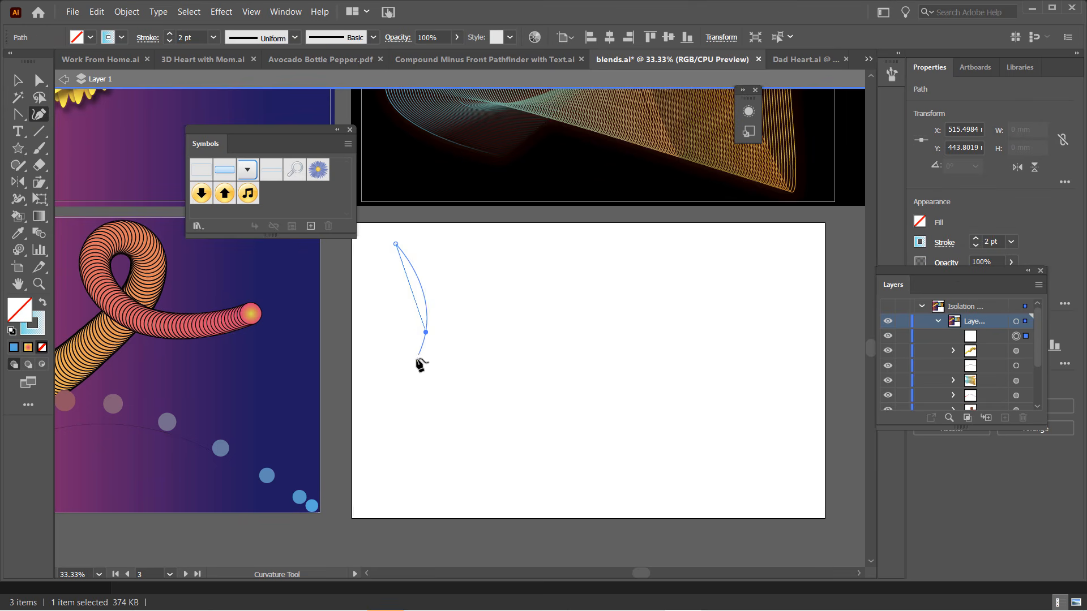
pyautogui.click(410, 370)
pyautogui.click(396, 418)
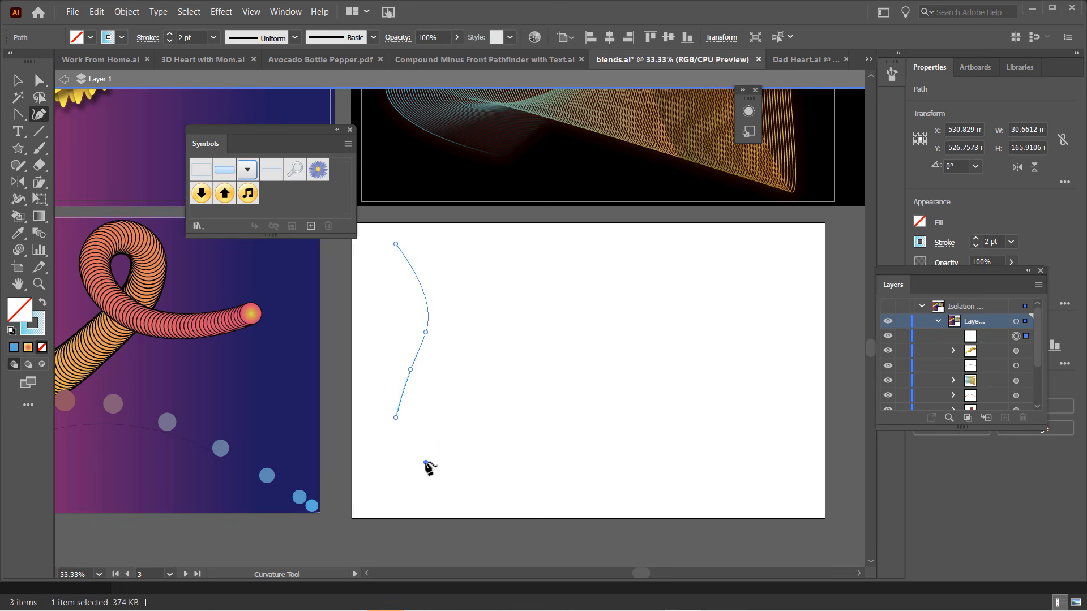
pyautogui.click(425, 462)
pyautogui.click(402, 507)
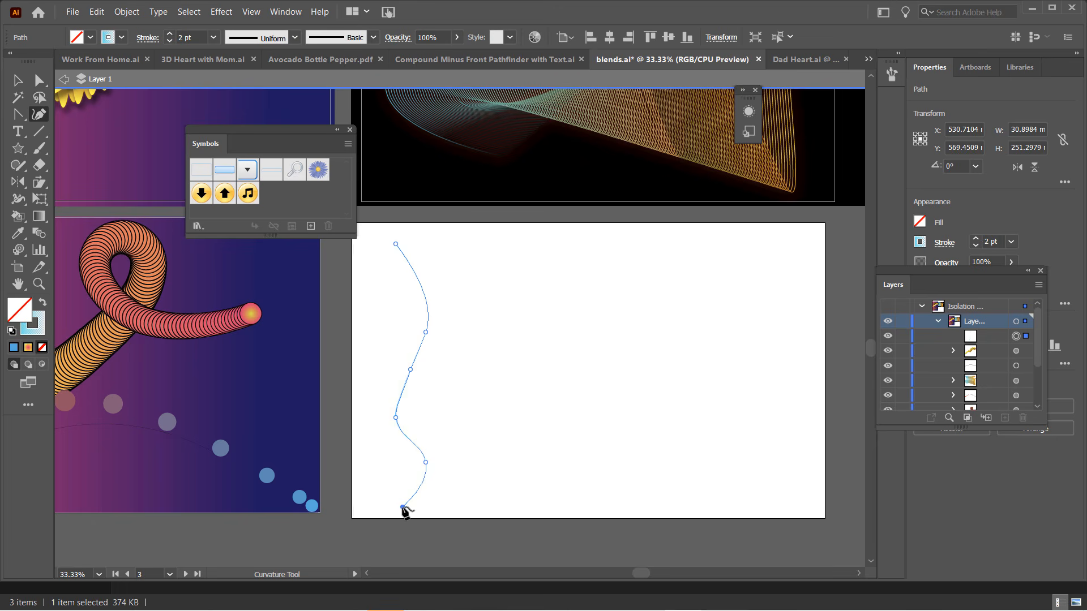
pyautogui.press('Escape')
# Step: Give the wavy path an orange-to-yellow gradient stroke with a weight of 5 pt and end the path
pyautogui.click(123, 43)
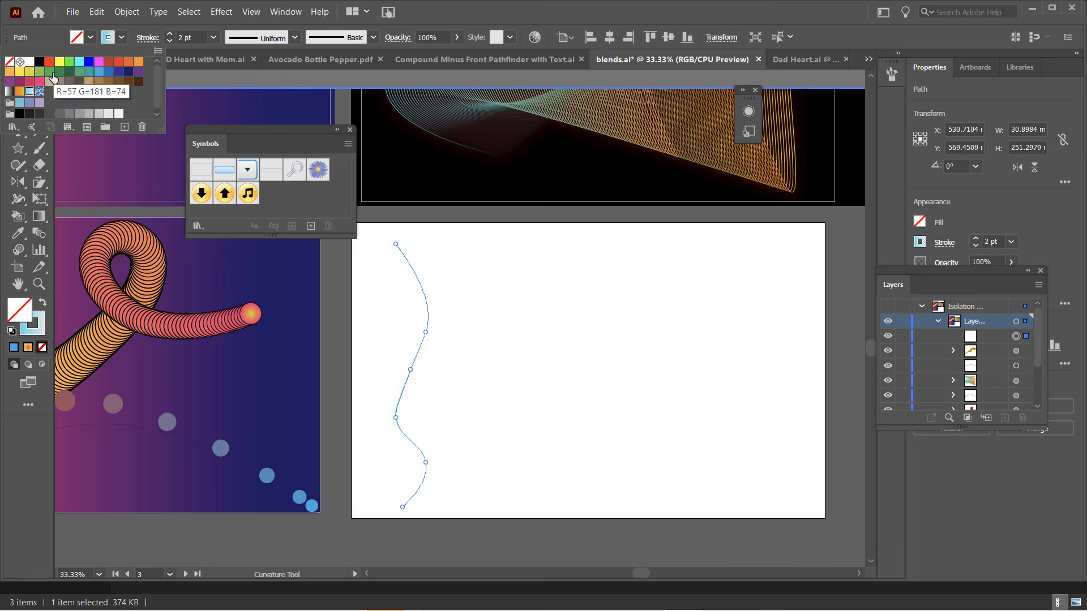
pyautogui.click(139, 61)
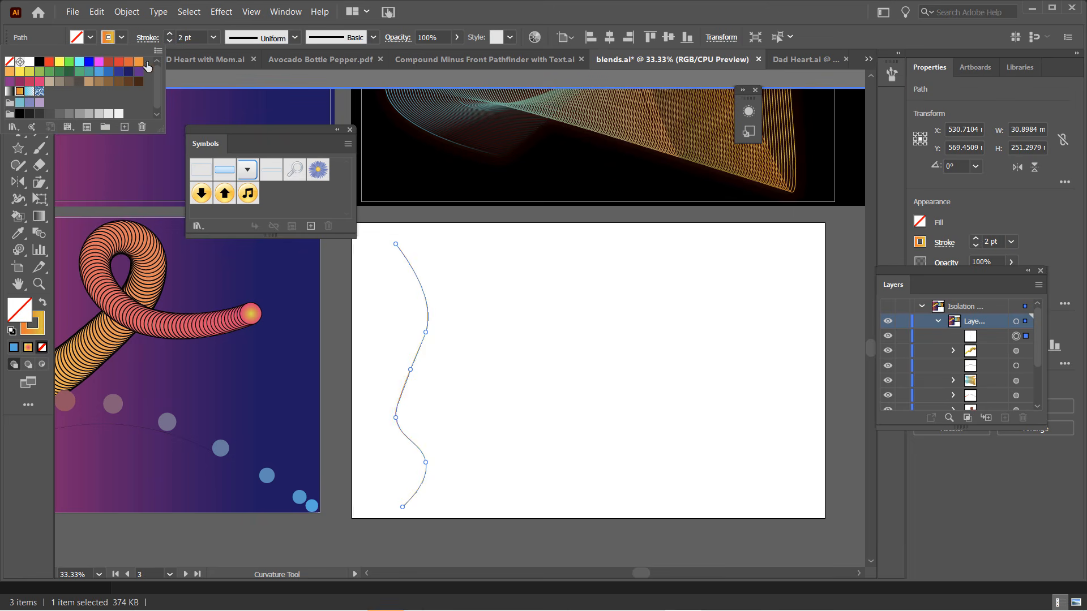
pyautogui.click(170, 34)
pyautogui.click(170, 34)
pyautogui.click(171, 34)
pyautogui.click(171, 34)
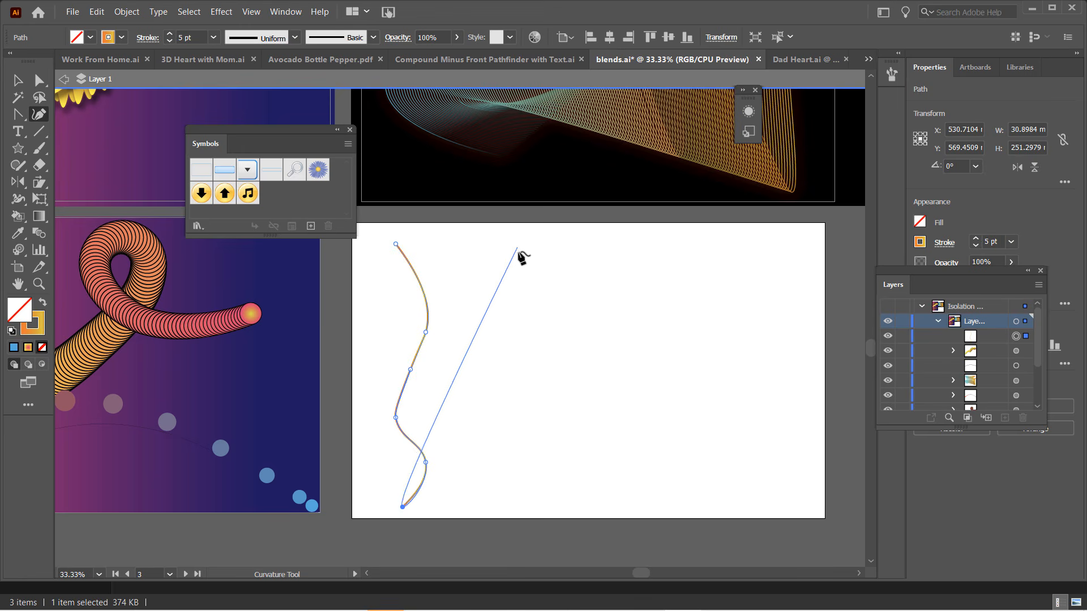
pyautogui.press('Escape')
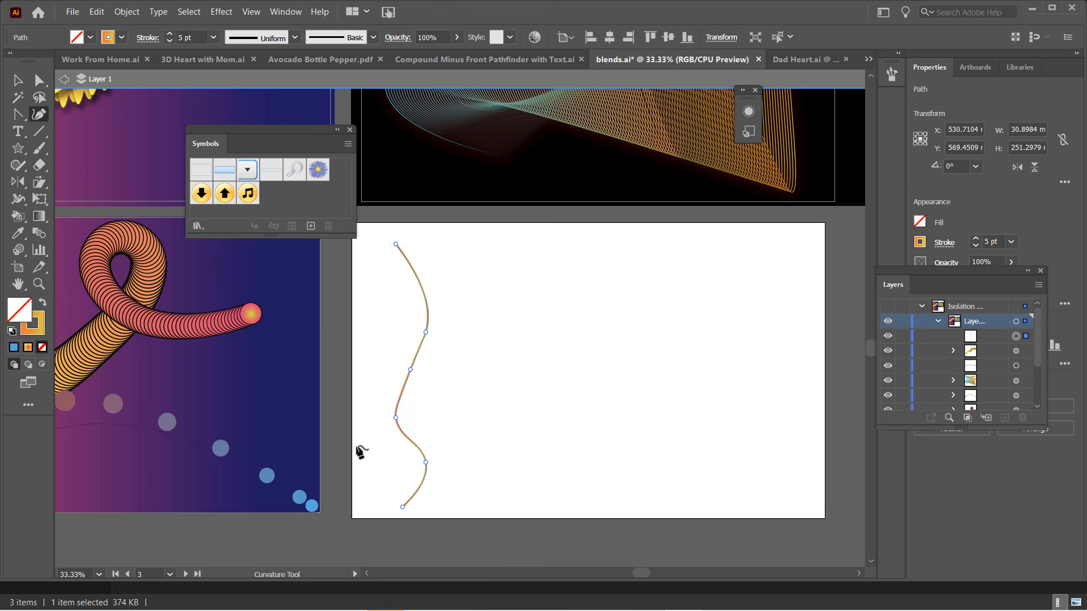
# Step: Draw a second curved path about 106 mm wide and 244 mm tall near the white artboard's right edge, hooking back upward at its lower end
pyautogui.click(24, 85)
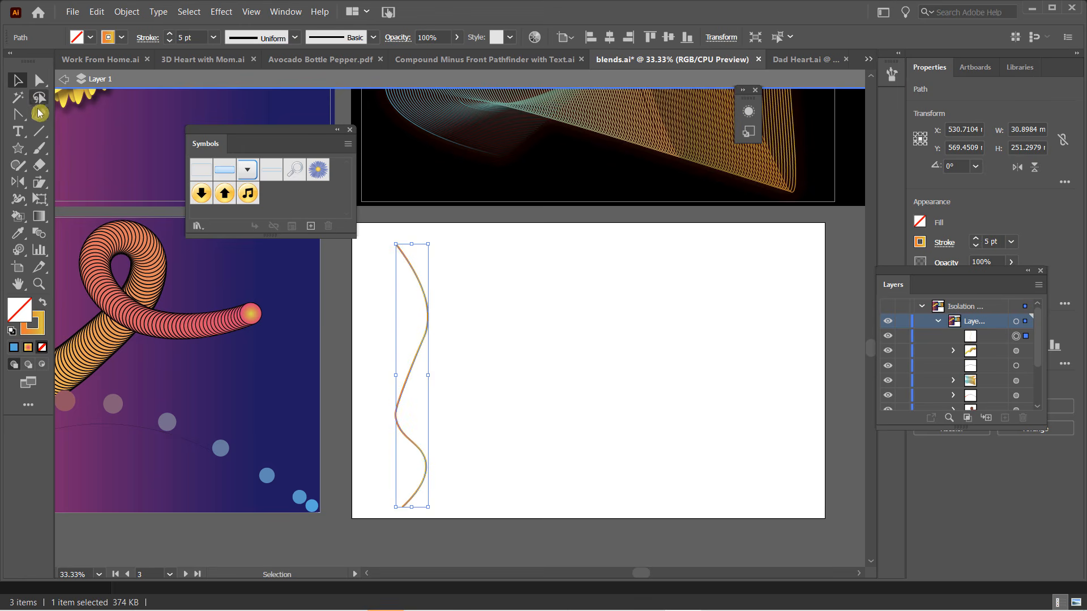
pyautogui.click(39, 115)
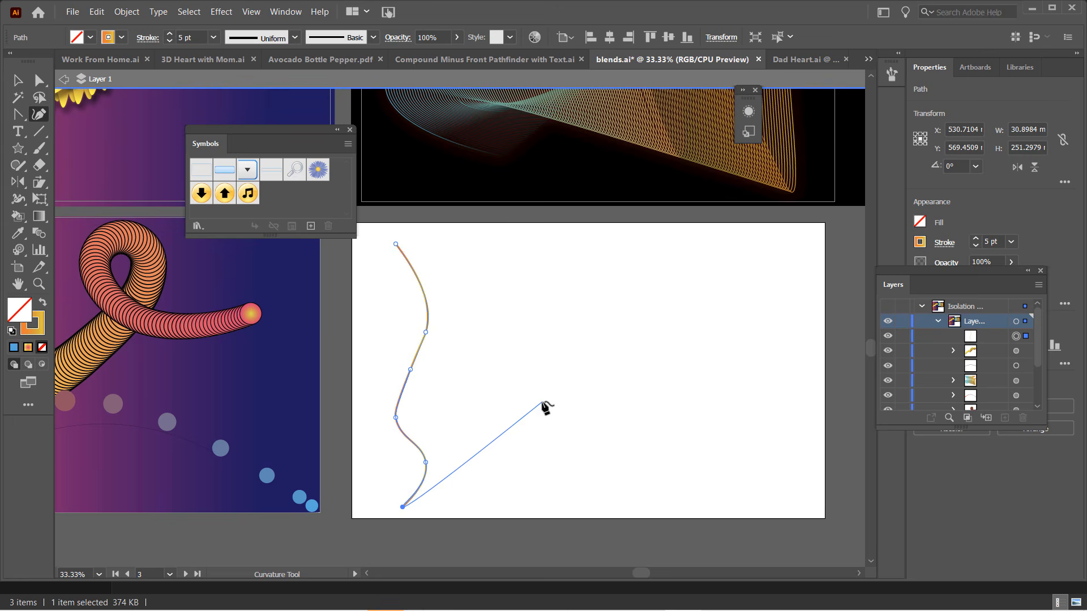
pyautogui.press('Escape')
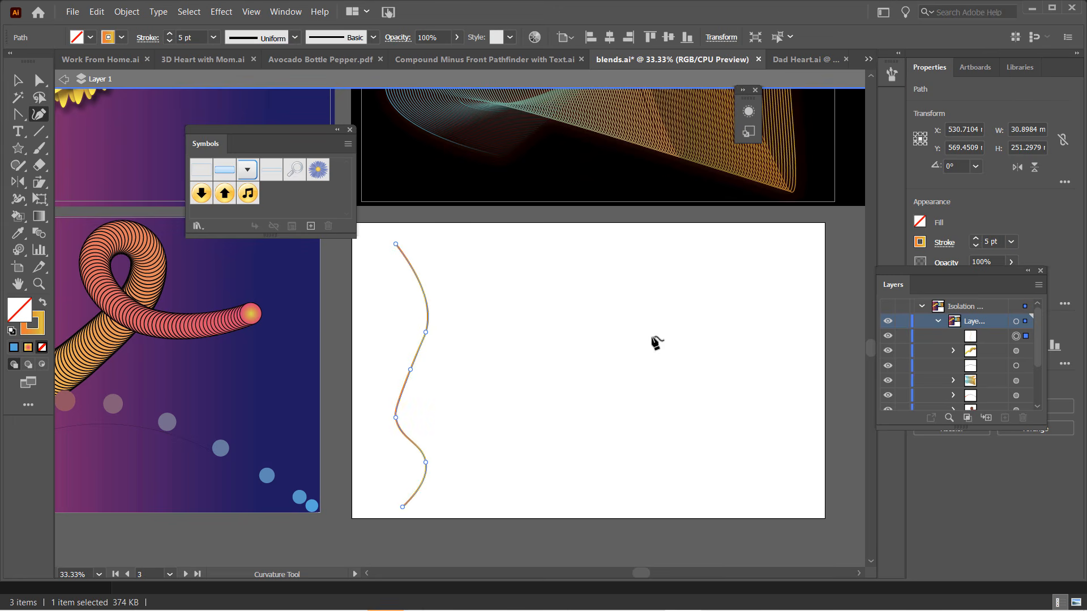
pyautogui.click(757, 240)
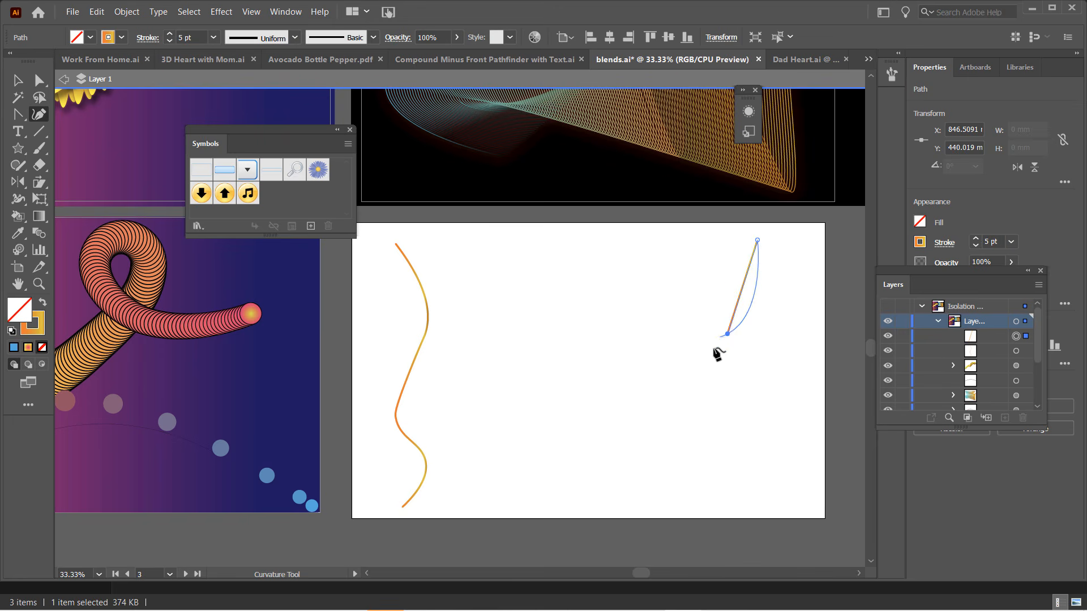
pyautogui.click(727, 334)
pyautogui.click(749, 395)
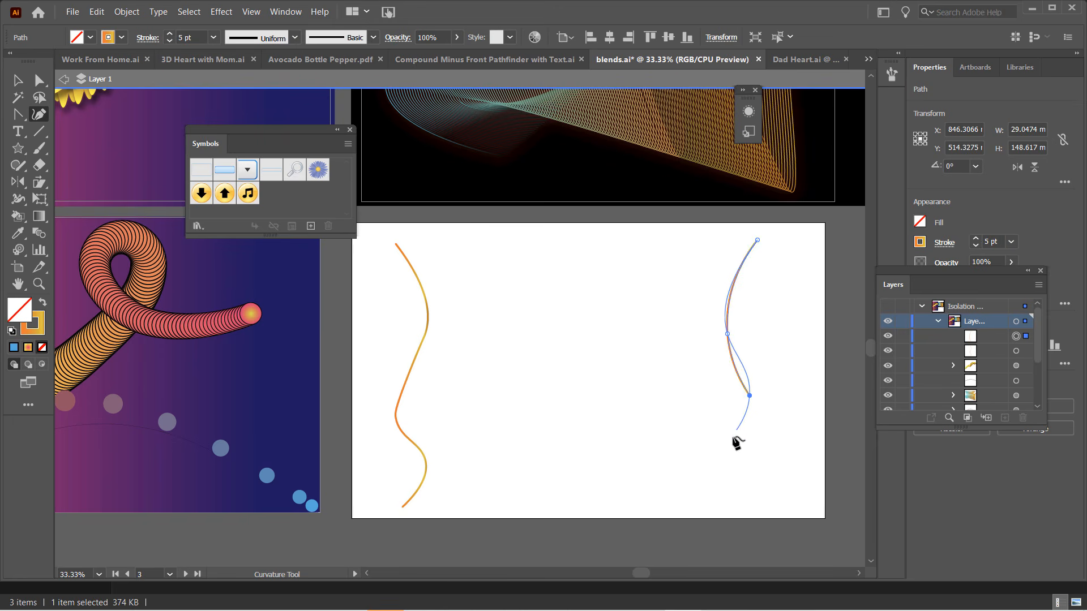
pyautogui.click(719, 465)
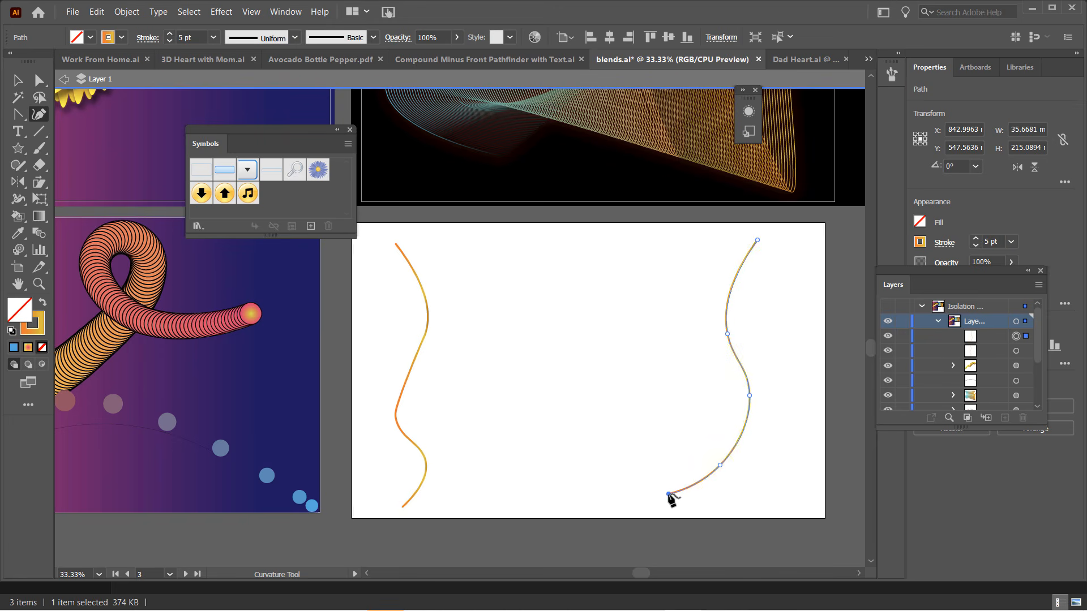
pyautogui.click(668, 494)
pyautogui.click(646, 455)
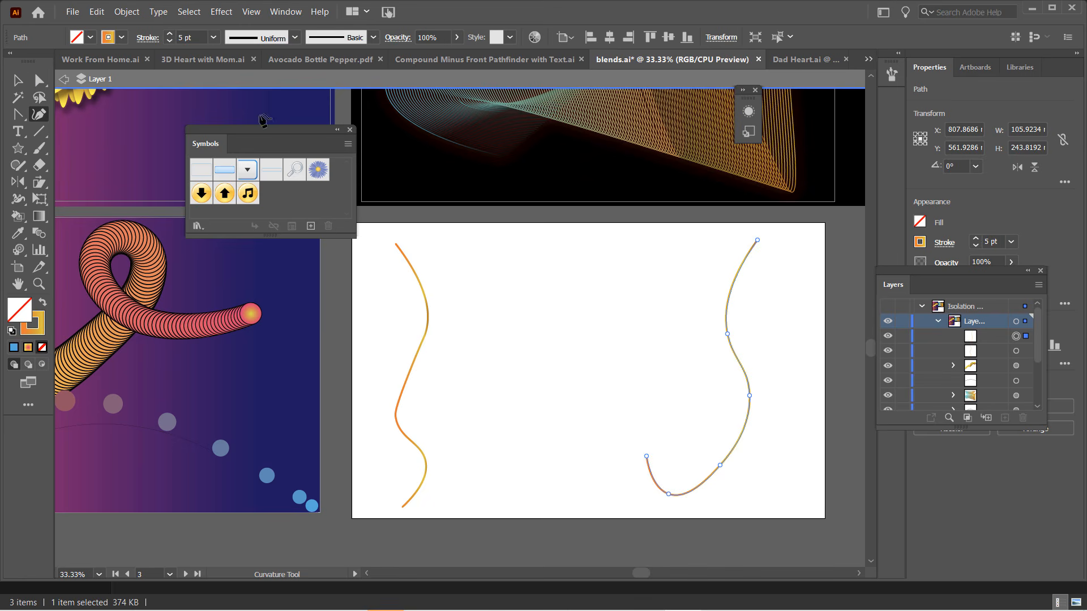
# Step: Apply the light blue gradient stroke to the hooked path, finish drawing it and deselect it
pyautogui.click(122, 38)
pyautogui.click(39, 92)
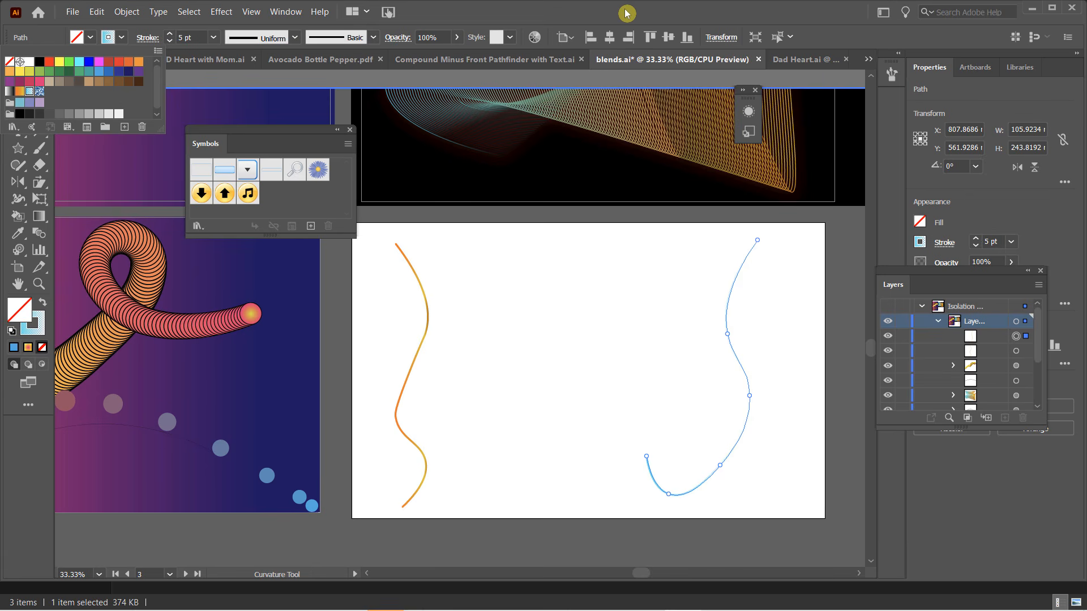
pyautogui.click(626, 14)
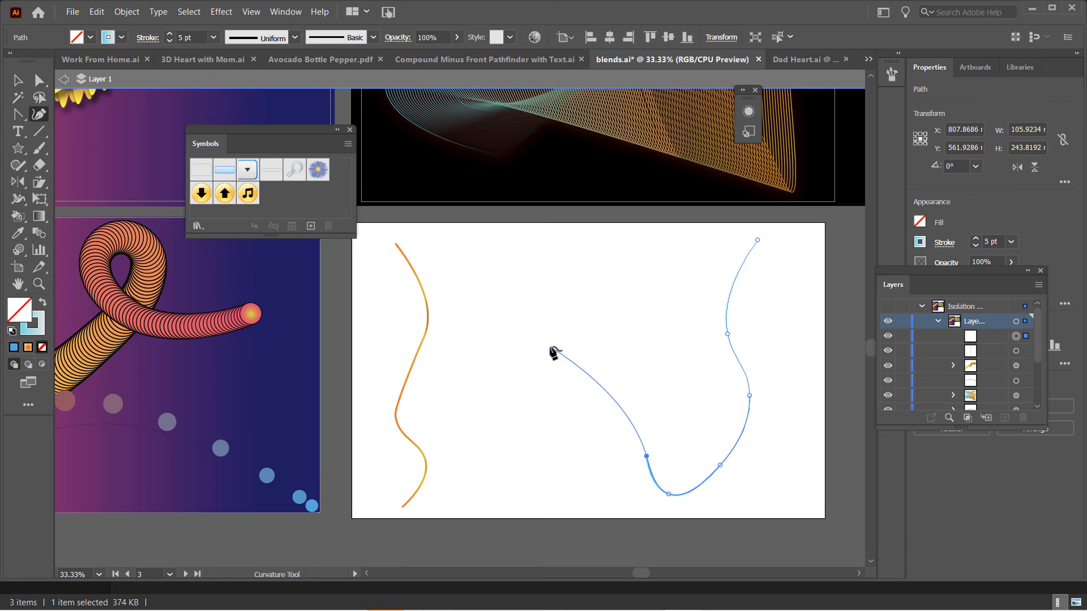
pyautogui.press('Escape')
pyautogui.click(19, 81)
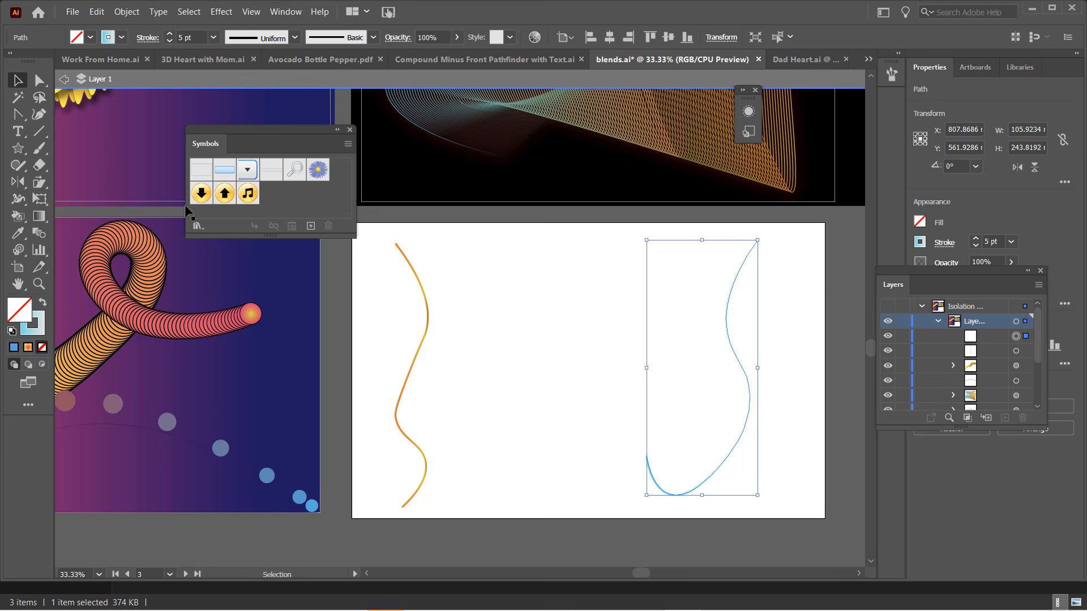
pyautogui.click(792, 507)
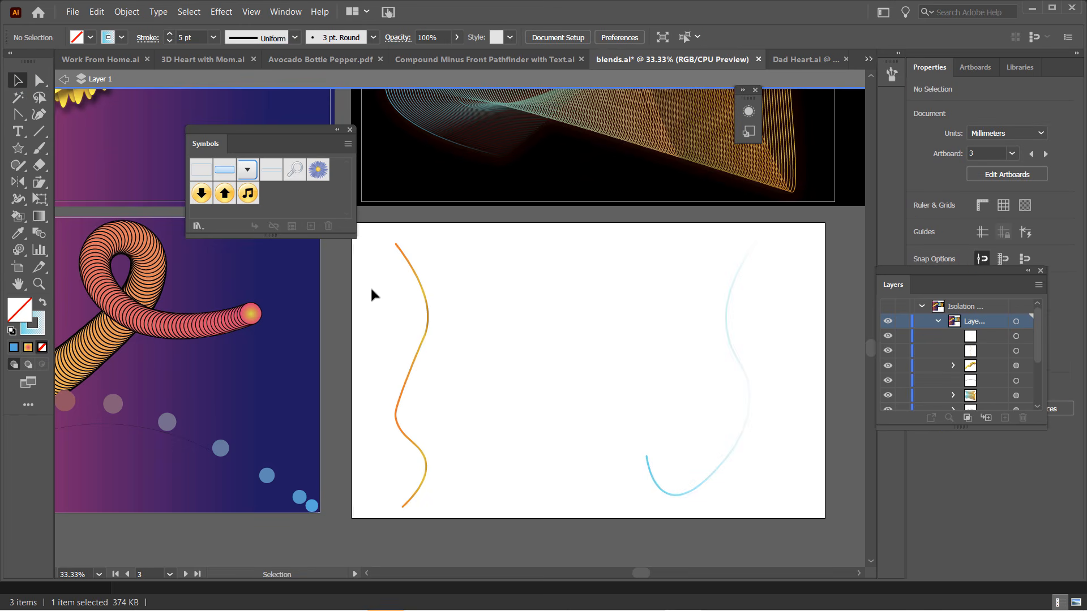
# Step: Select the orange and blue paths on the white artboard and make a blend between them
pyautogui.moveTo(398, 324); pyautogui.dragTo(824, 524)
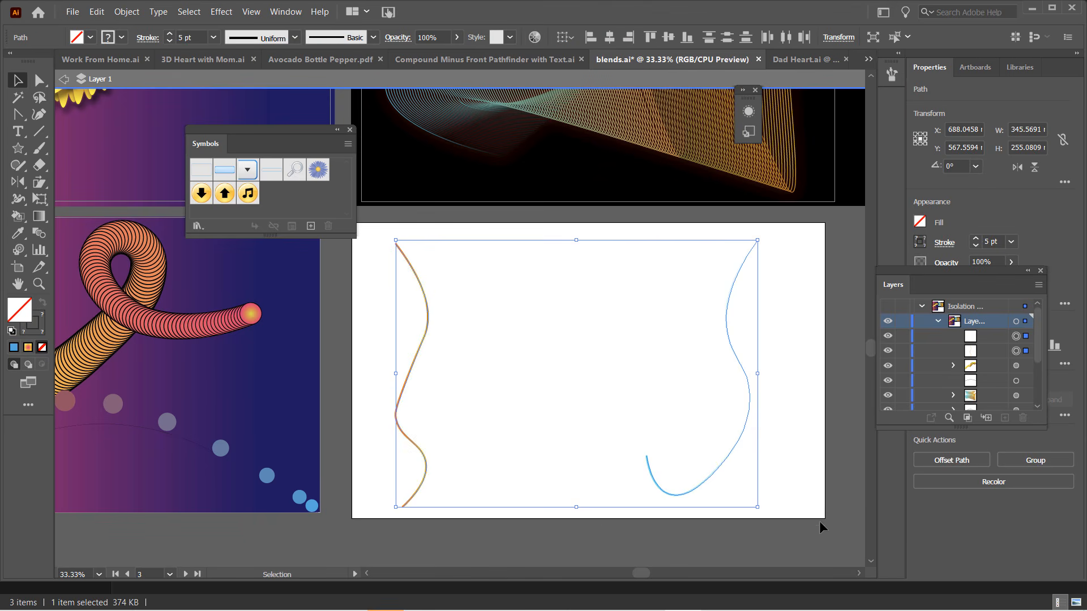
pyautogui.click(127, 13)
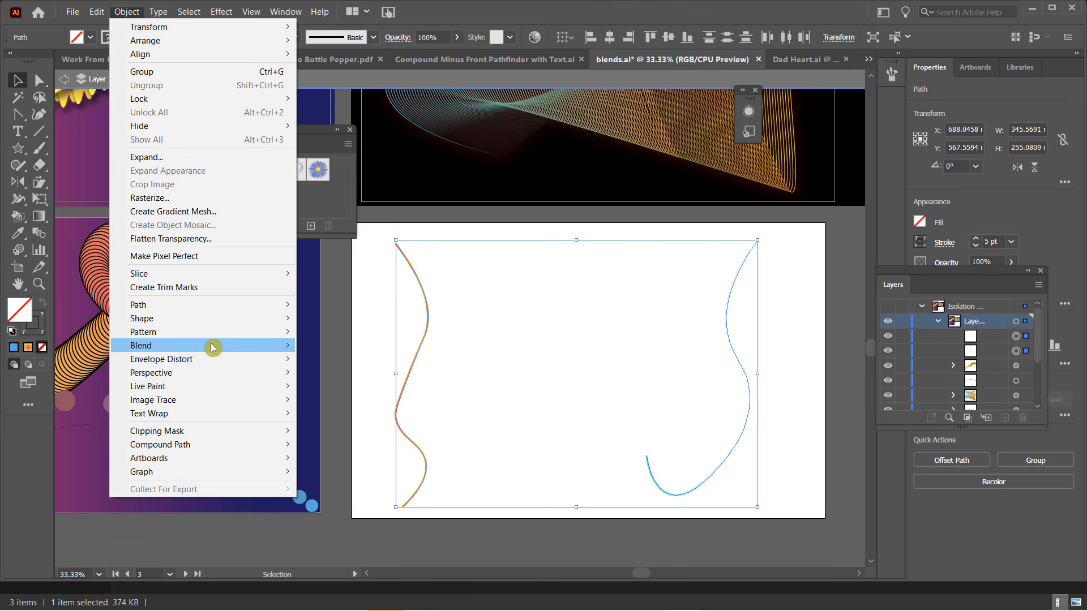
pyautogui.moveTo(213, 348)
pyautogui.click(314, 347)
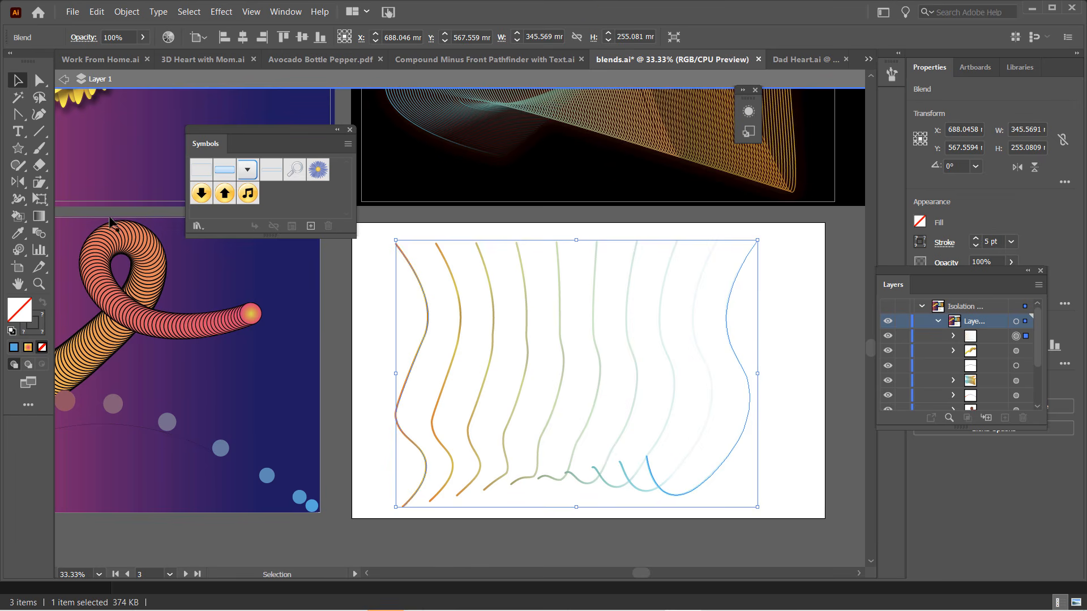
# Step: Try the new blend's spacing with 200 specified steps and with Smooth Color
pyautogui.doubleClick(40, 240)
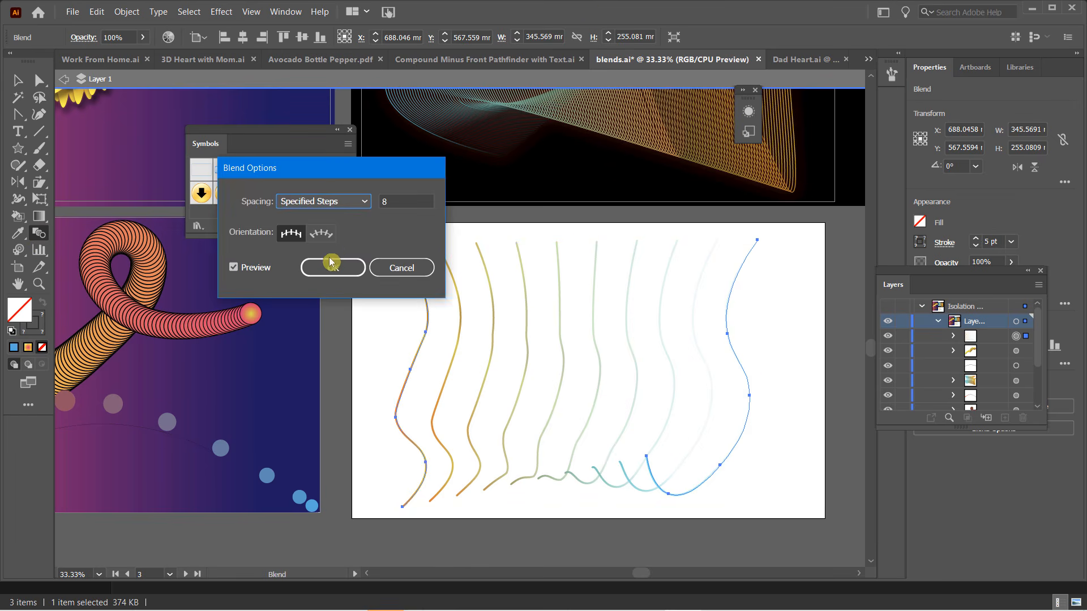
pyautogui.click(386, 200)
pyautogui.write('200')
pyautogui.press('Tab')
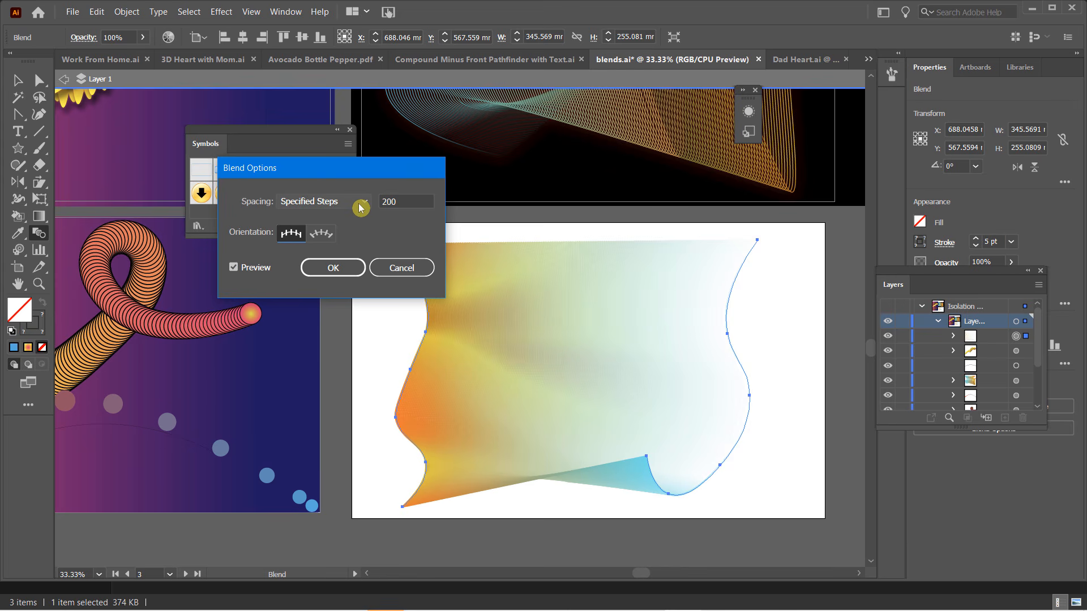
pyautogui.click(364, 205)
pyautogui.click(353, 216)
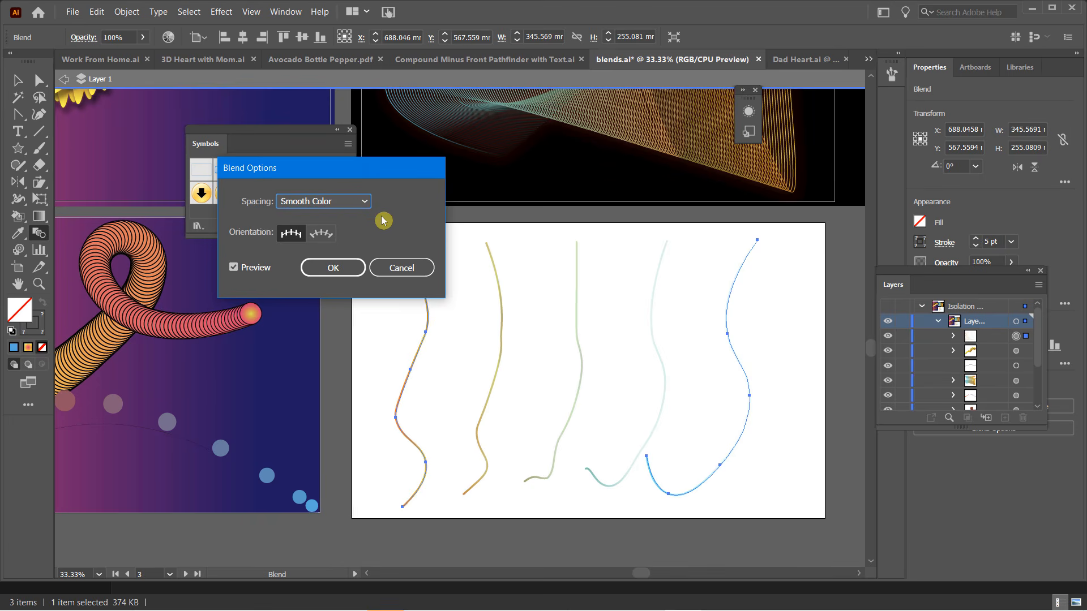
# Step: Set the new blend's spacing to 100 specified steps, apply it and deselect the blend
pyautogui.click(345, 207)
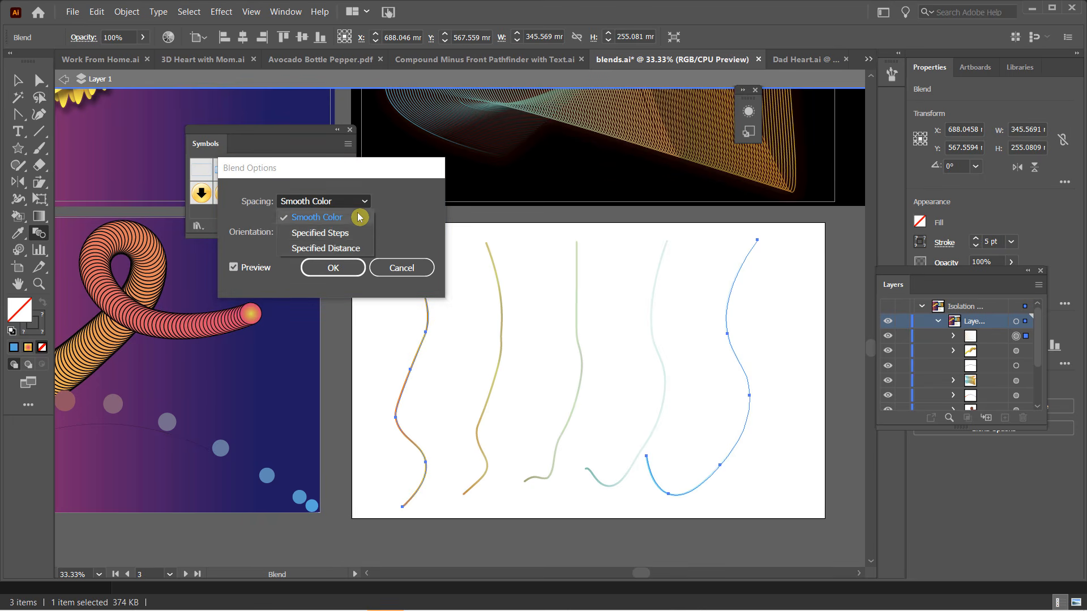
pyautogui.click(354, 236)
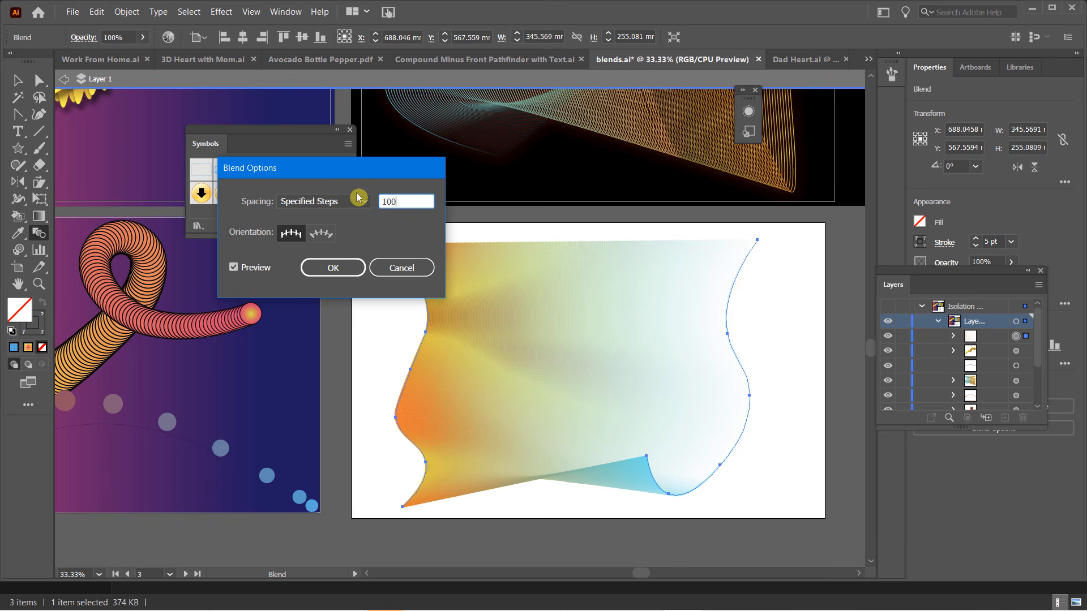
pyautogui.write('100')
pyautogui.press('Tab')
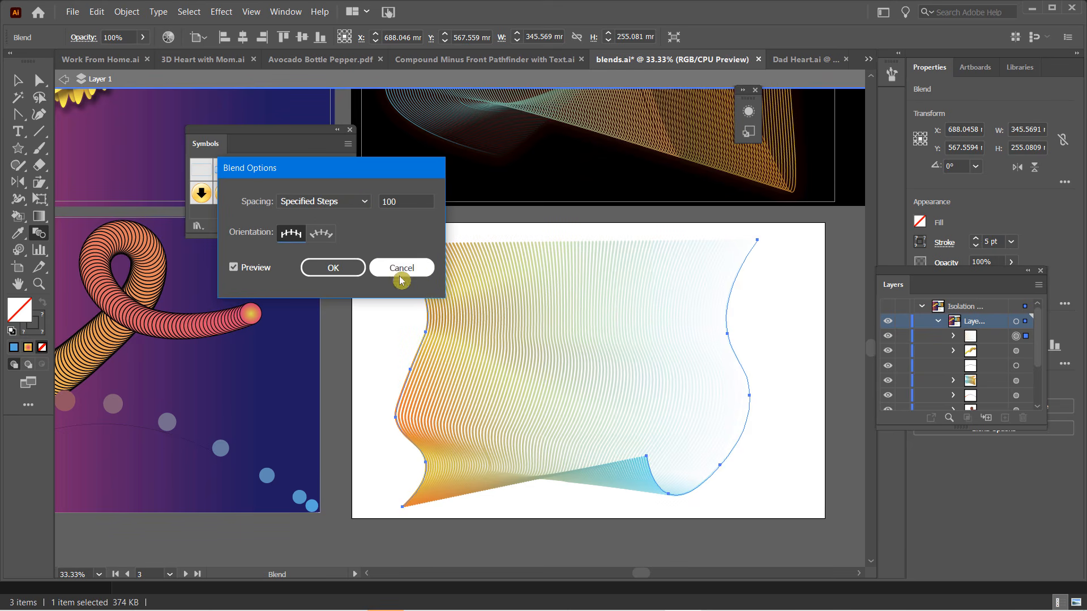
pyautogui.click(340, 271)
pyautogui.moveTo(468, 247); pyautogui.dragTo(245, 153)
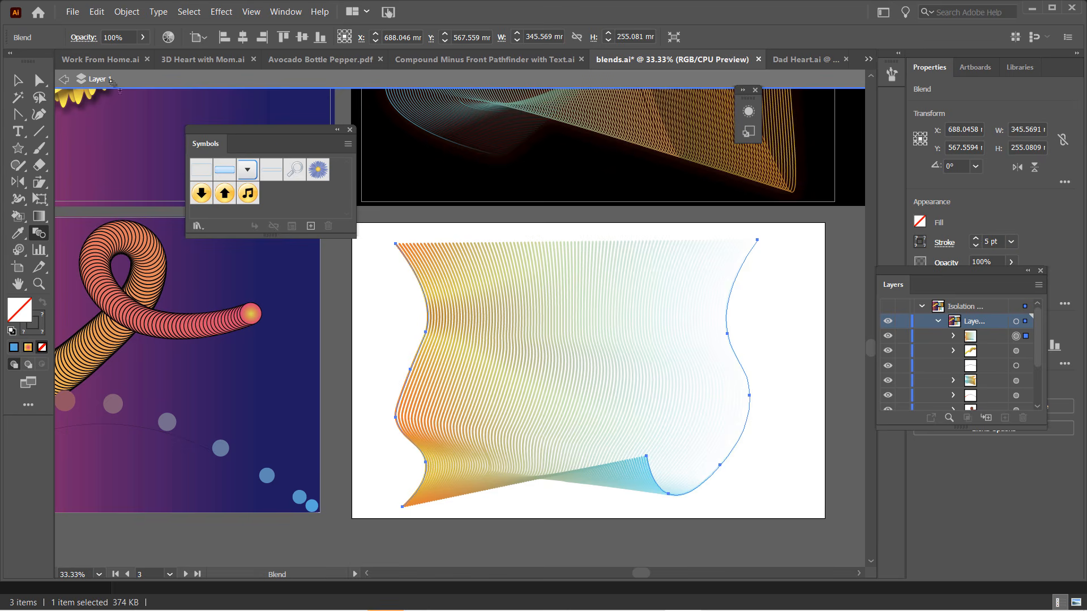
pyautogui.click(18, 80)
pyautogui.moveTo(389, 235); pyautogui.dragTo(412, 256)
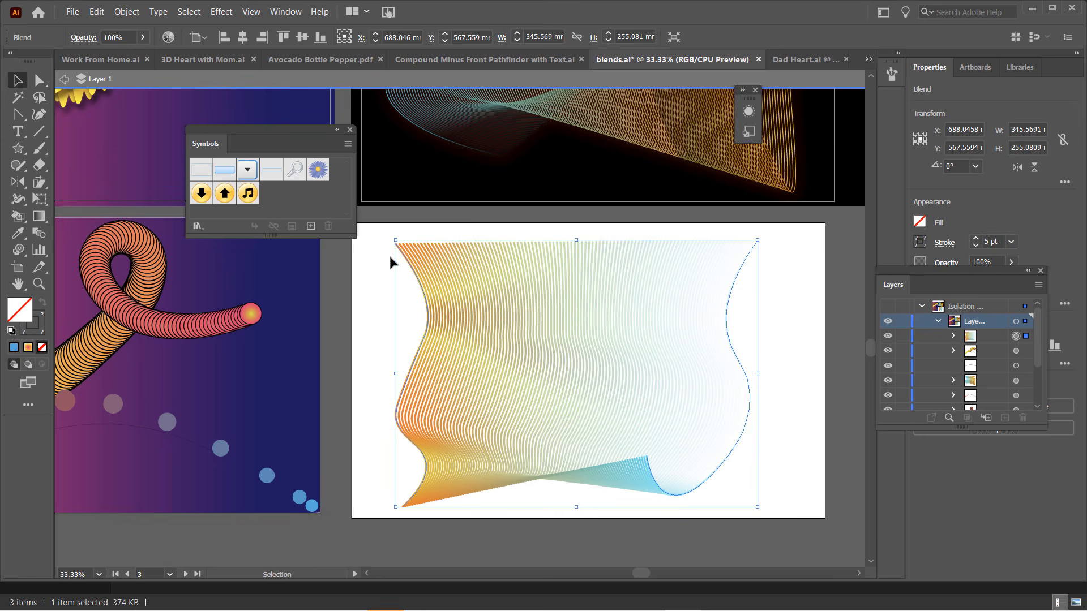
pyautogui.click(390, 254)
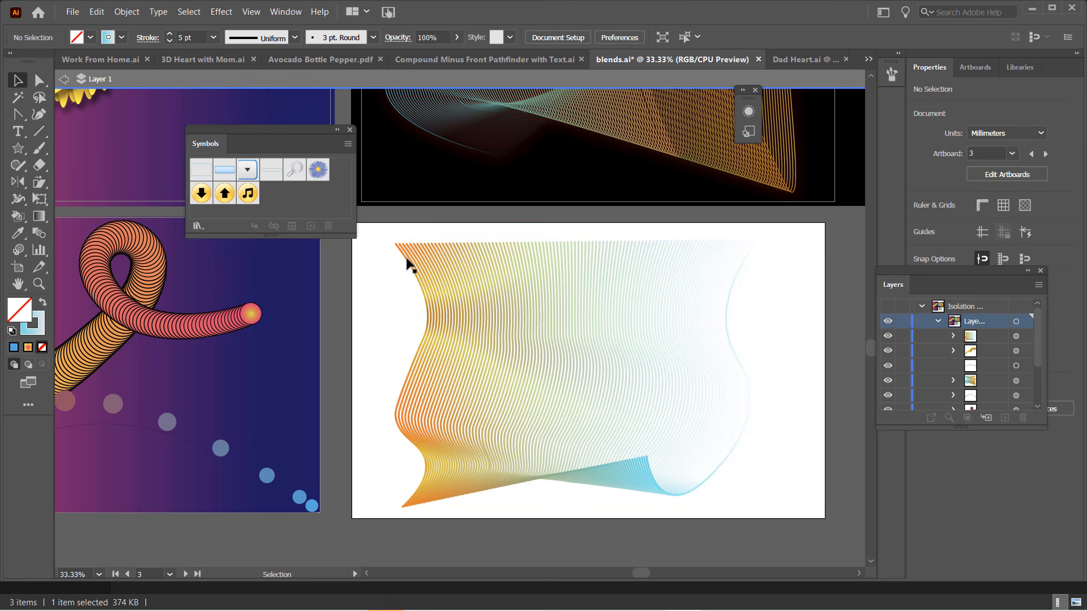
# Step: Leave the layer's isolation, isolate the new blend and set its orange edge path's stroke weight to 2 pt
pyautogui.press('Escape')
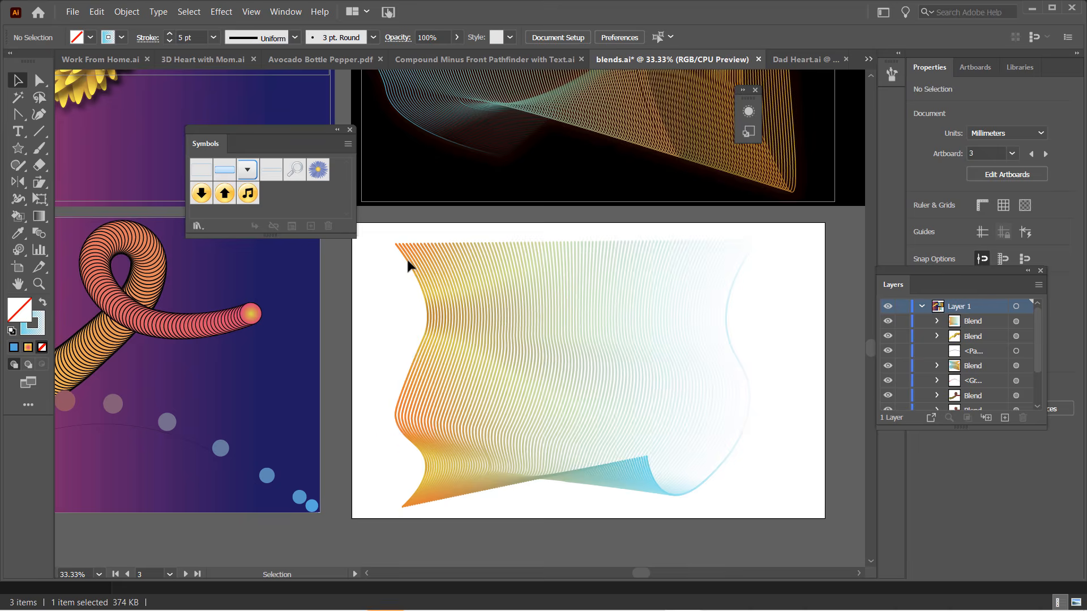
pyautogui.doubleClick(408, 263)
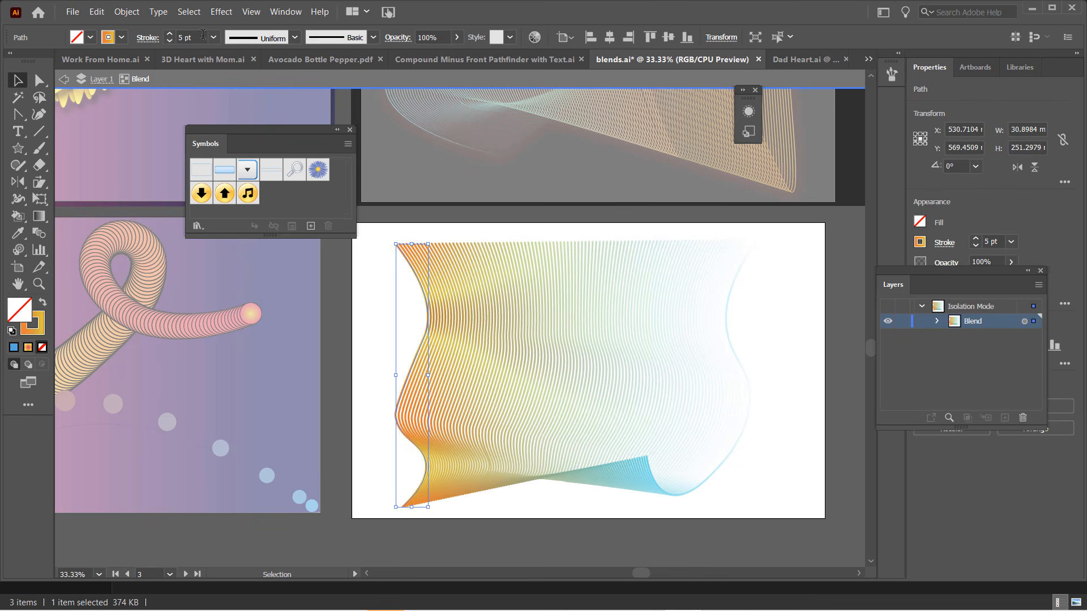
pyautogui.click(170, 43)
pyautogui.click(170, 43)
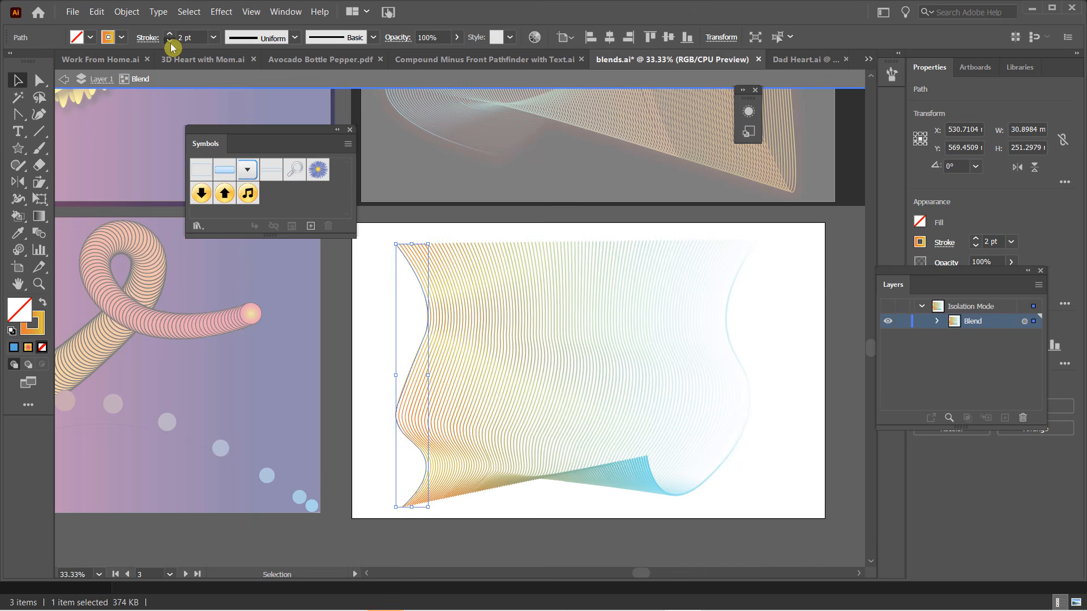
# Step: Reduce the orange edge path's stroke weight to 1 pt, deselect it and leave the blend's isolation
pyautogui.click(171, 43)
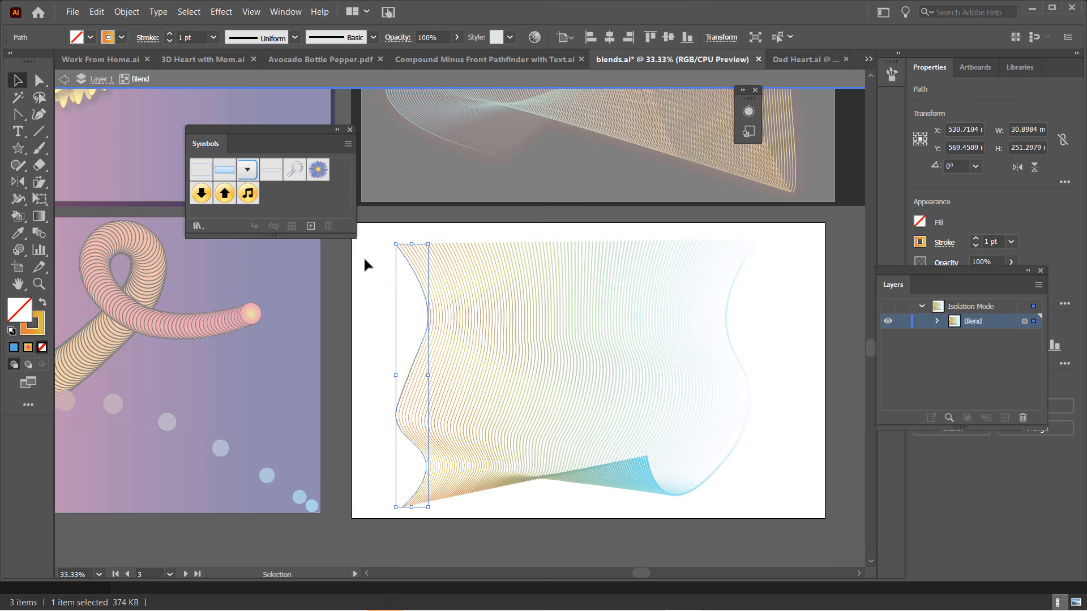
pyautogui.click(389, 269)
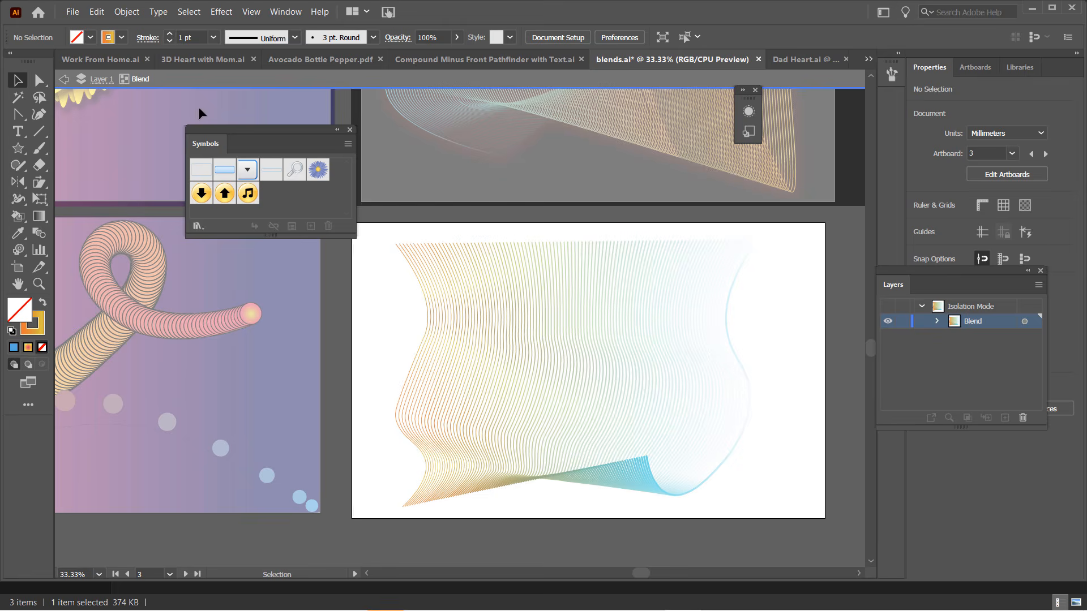
pyautogui.click(66, 79)
pyautogui.click(66, 80)
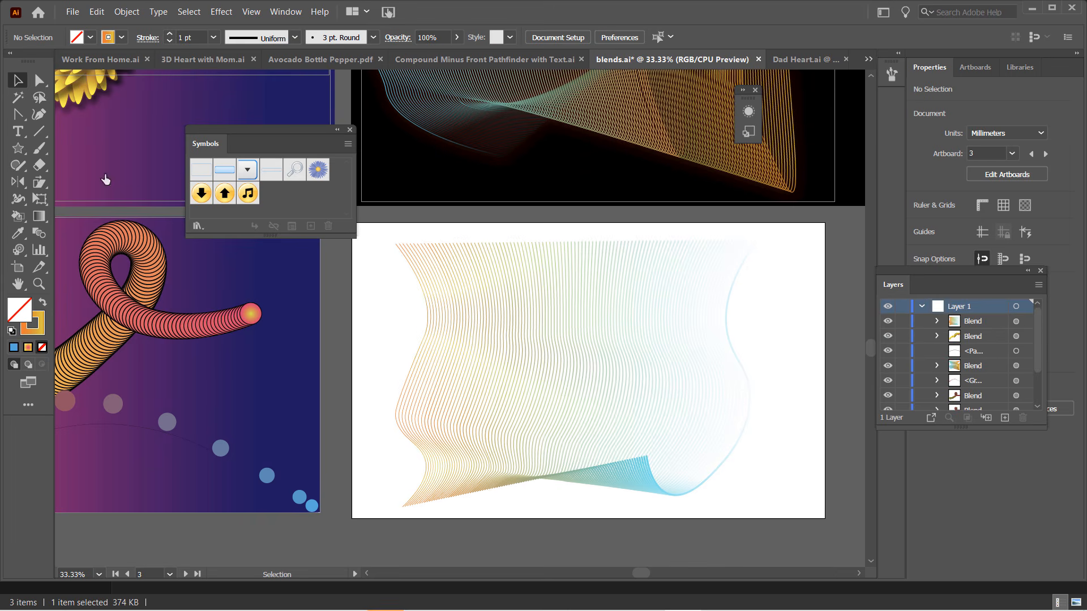
# Step: Set the spacing of the blend on the white artboard to 150 specified steps
pyautogui.click(469, 306)
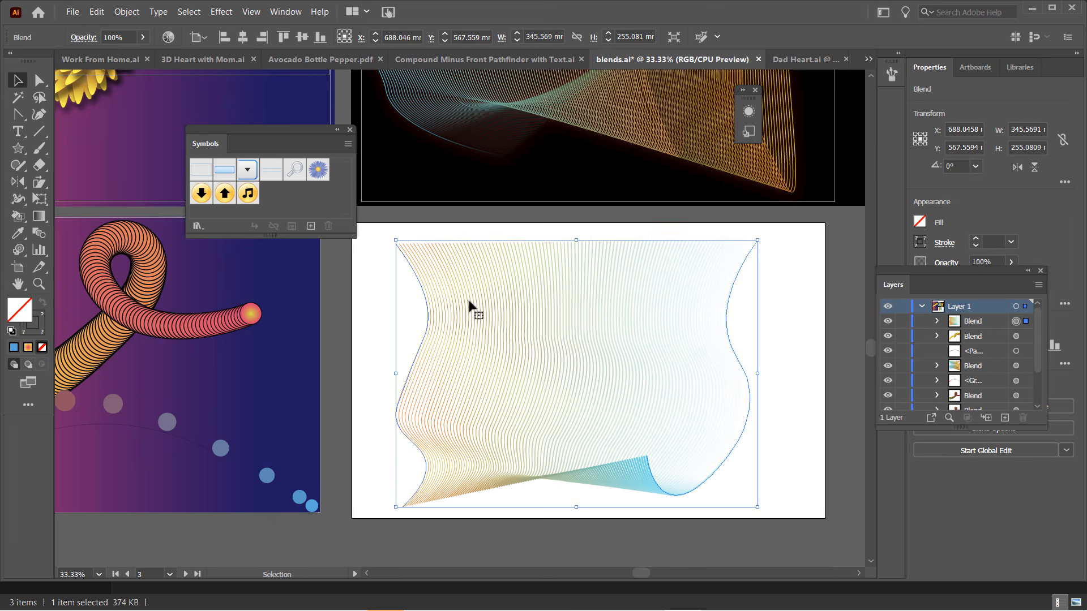
pyautogui.doubleClick(39, 239)
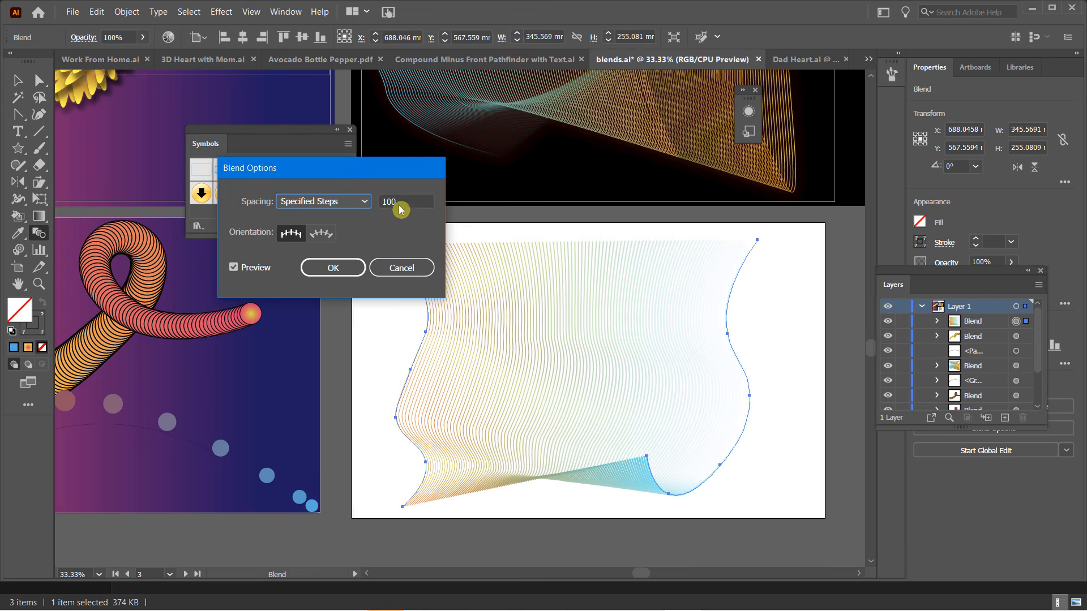
pyautogui.click(383, 202)
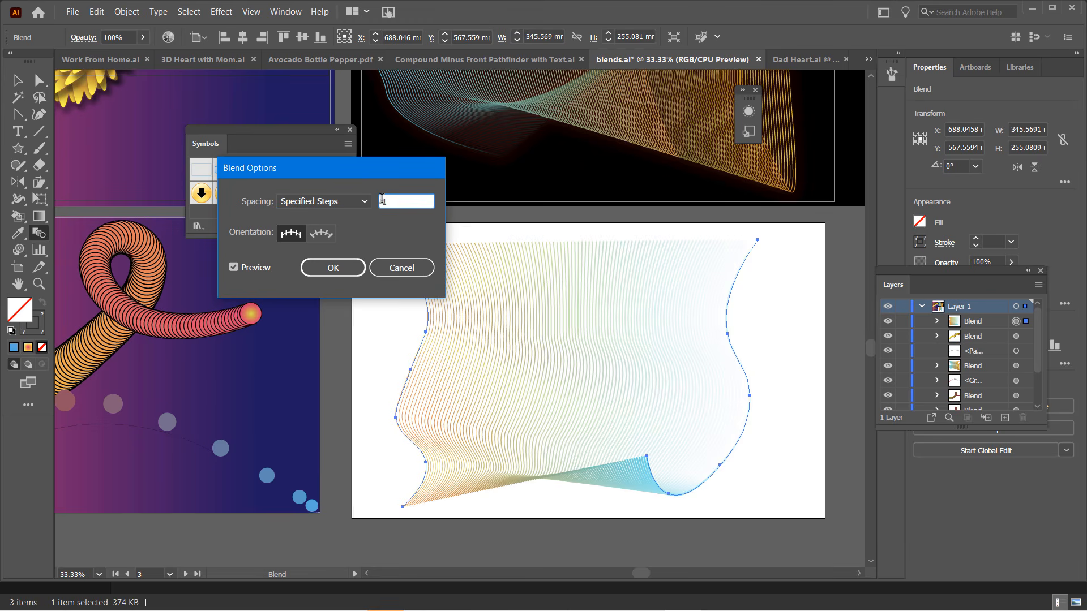
pyautogui.write('150')
pyautogui.press('Tab')
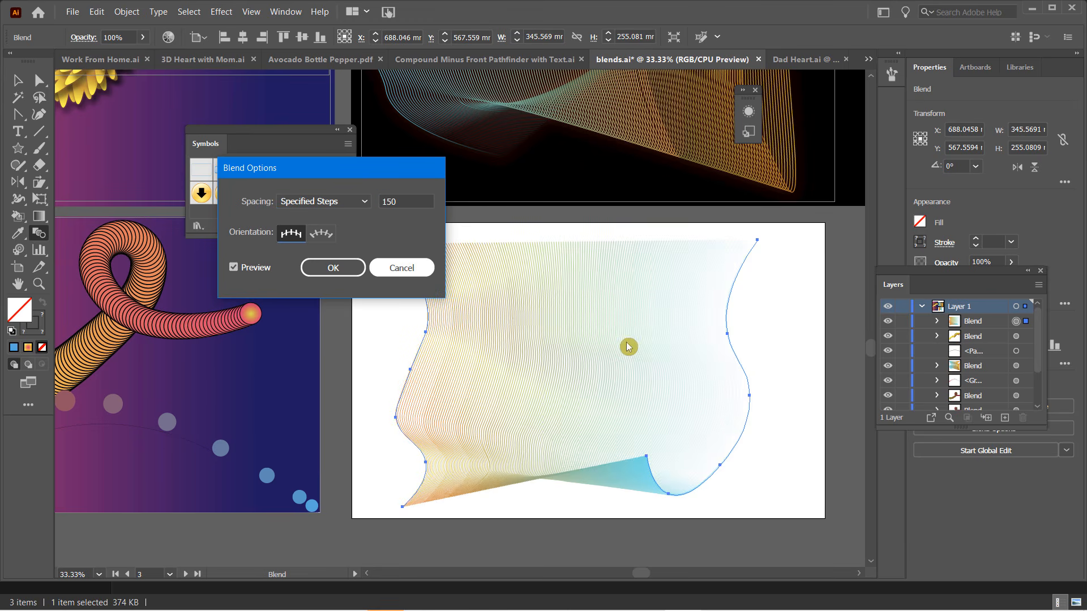
pyautogui.click(351, 268)
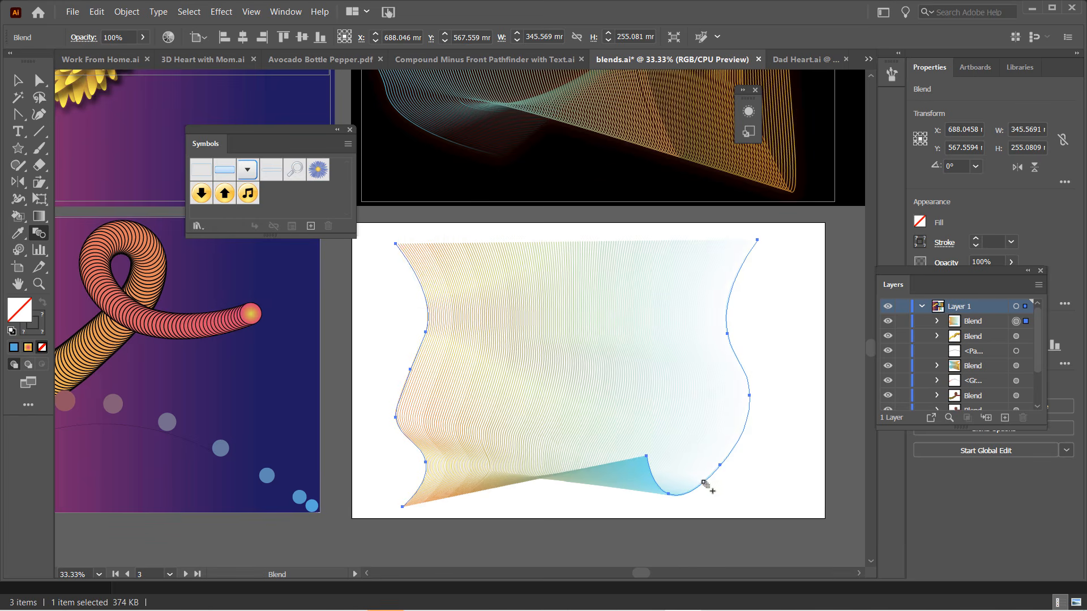
# Step: Reshape the blue edge path by moving its lower end anchor up across the curve and pulling its upper end anchor's handle deep into the blend
pyautogui.press('a')
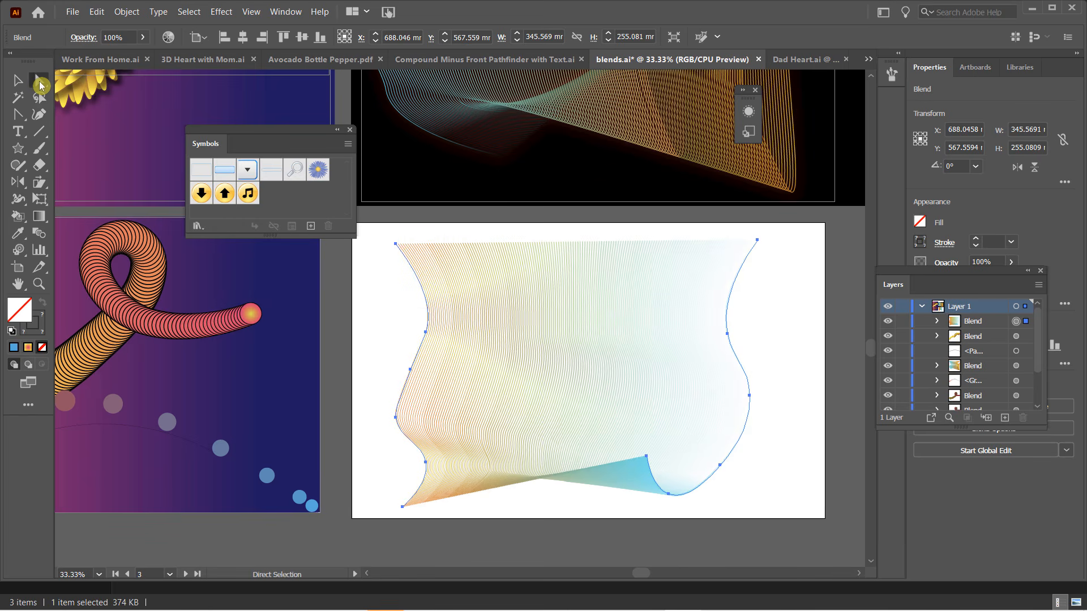
pyautogui.click(647, 457)
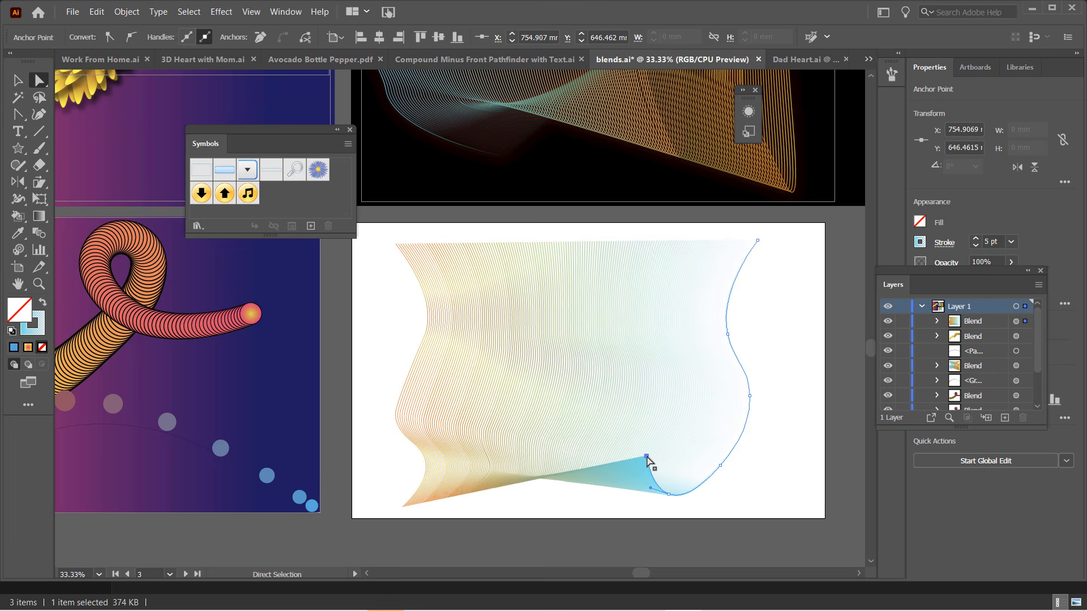
pyautogui.moveTo(646, 457); pyautogui.dragTo(647, 458)
pyautogui.moveTo(655, 455); pyautogui.dragTo(759, 362)
pyautogui.click(739, 406)
pyautogui.click(688, 419)
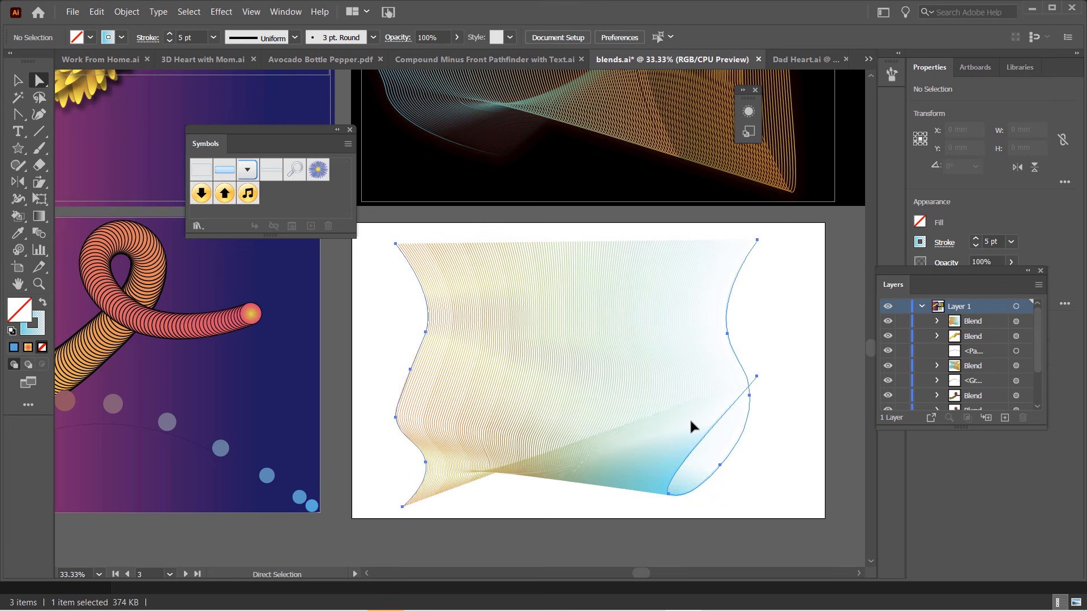
pyautogui.click(758, 242)
pyautogui.moveTo(726, 284); pyautogui.dragTo(474, 290)
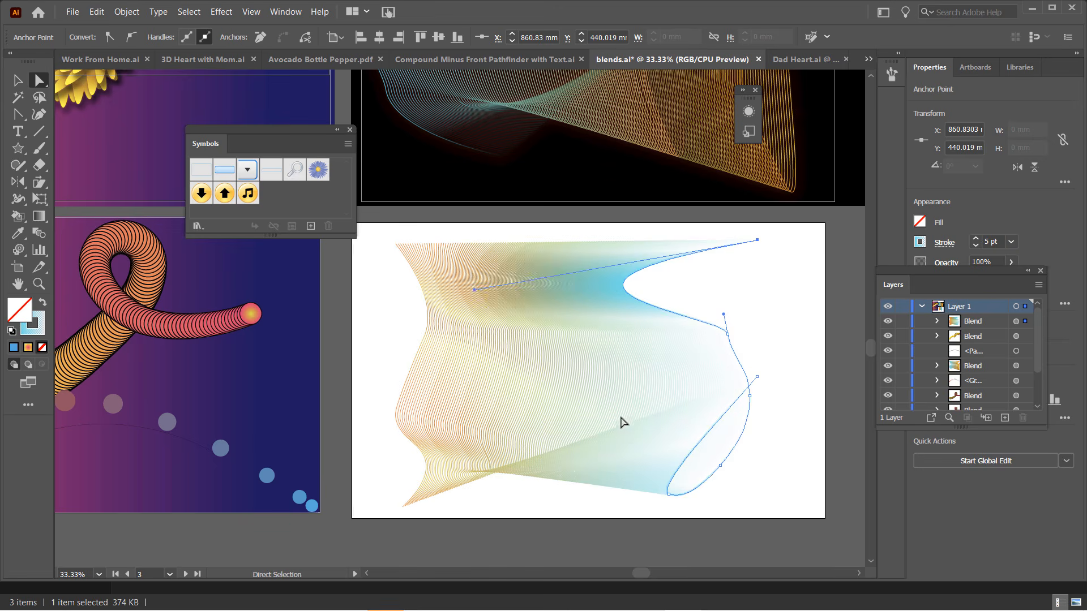
# Step: Reshape the blue end path of the wavy line blend by moving a direction handle of its lower loop upward
pyautogui.click(756, 377)
pyautogui.moveTo(757, 377); pyautogui.dragTo(764, 329)
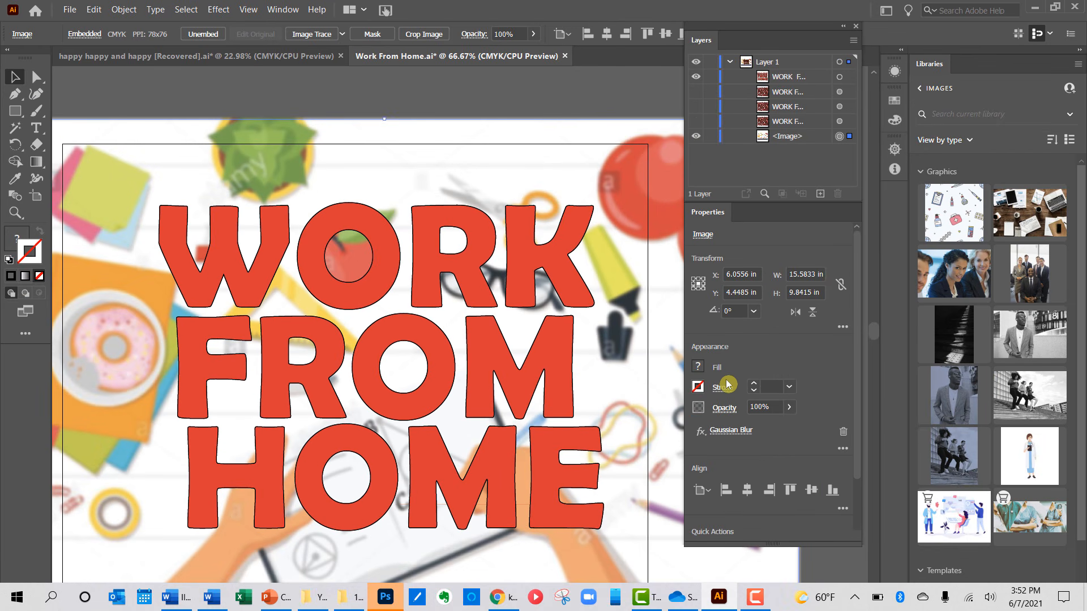
# Step: Set the background image's Gaussian Blur radius to 9.389 pixels and deselect the image
pyautogui.click(737, 436)
pyautogui.moveTo(546, 264); pyautogui.dragTo(532, 196)
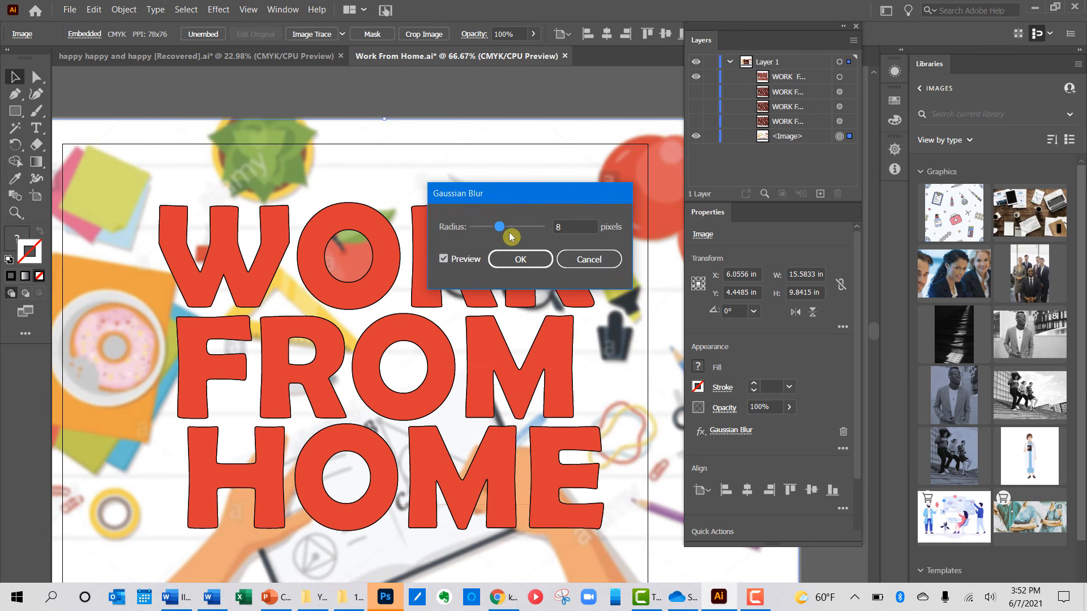
pyautogui.moveTo(500, 228); pyautogui.dragTo(515, 235)
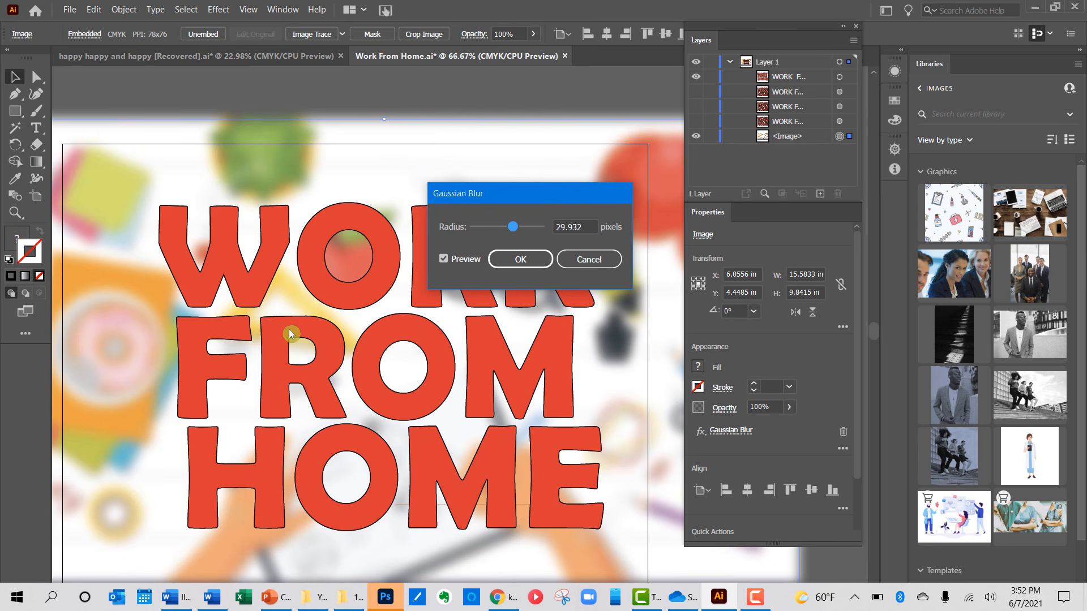
pyautogui.moveTo(513, 233); pyautogui.dragTo(506, 227)
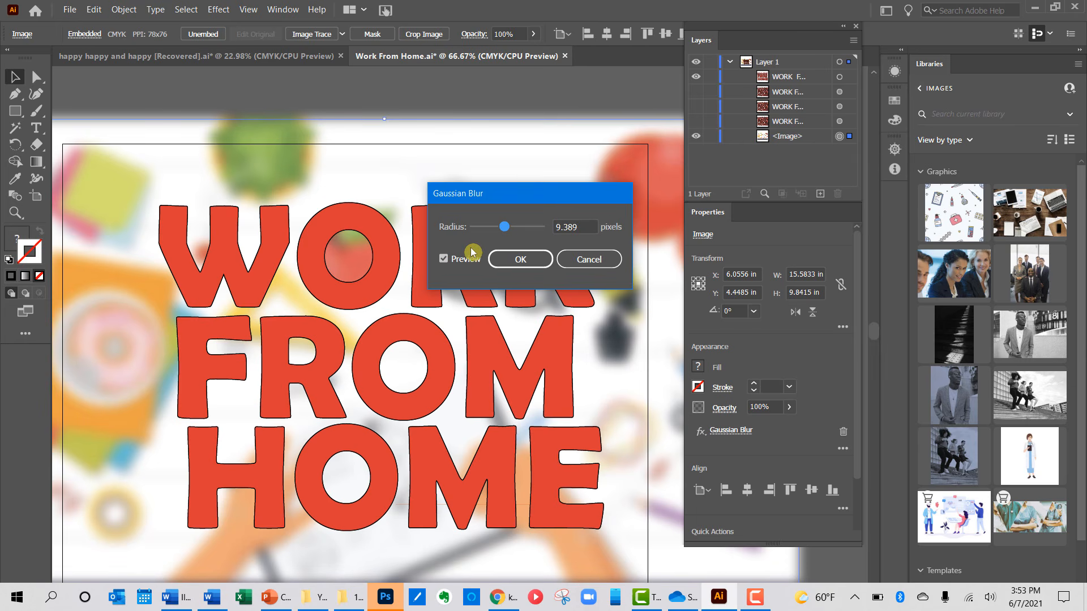
pyautogui.click(516, 258)
pyautogui.click(423, 105)
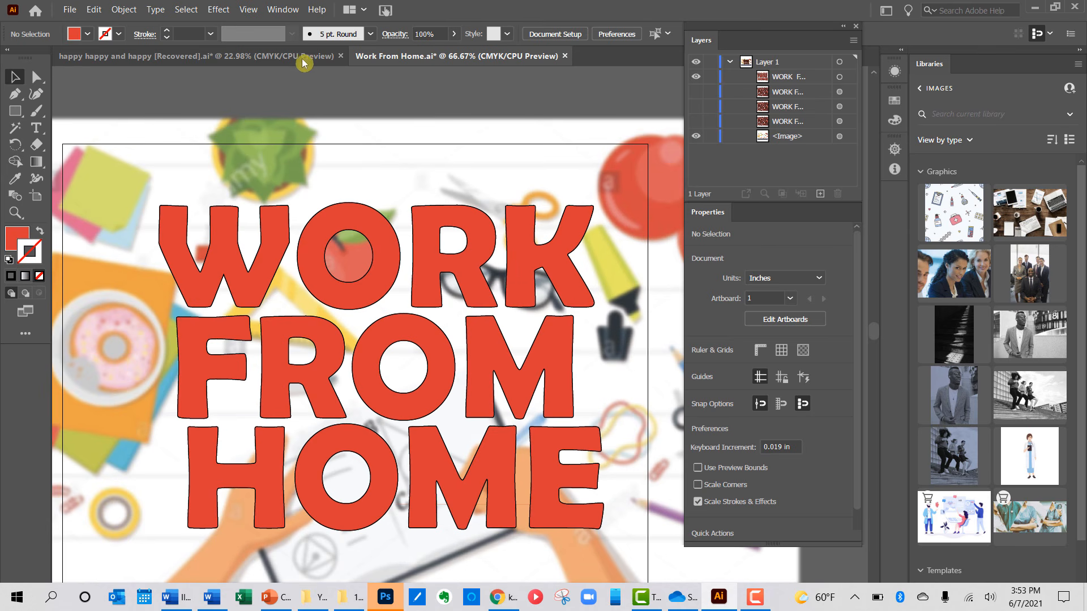
# Step: In the "happy happy and happy" document, shrink the donkey group to about 27.9 by 21.4 cm and reposition it below the title
pyautogui.click(274, 56)
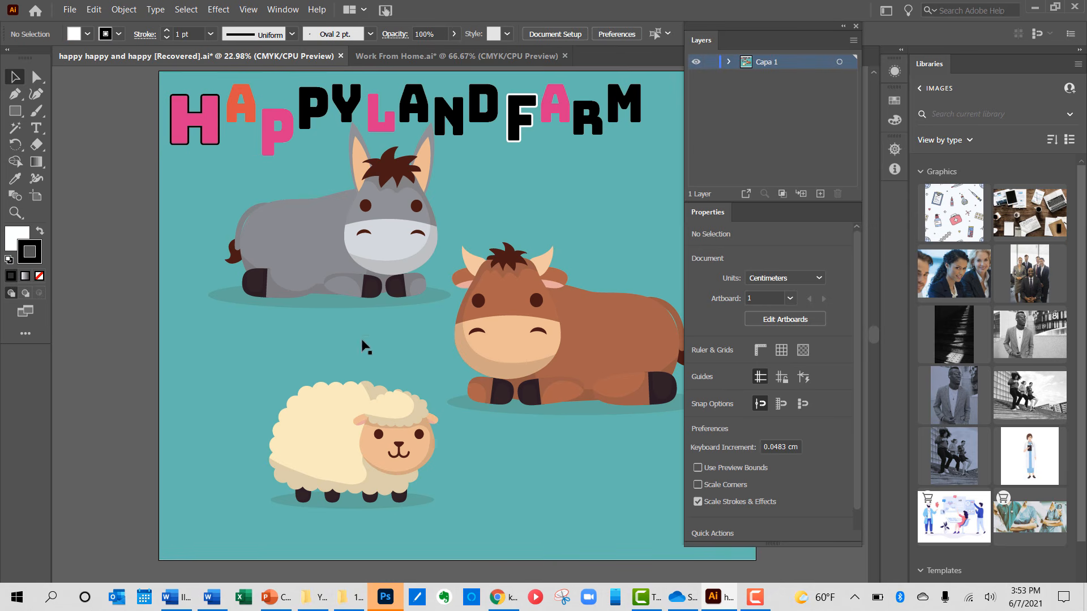
pyautogui.click(320, 260)
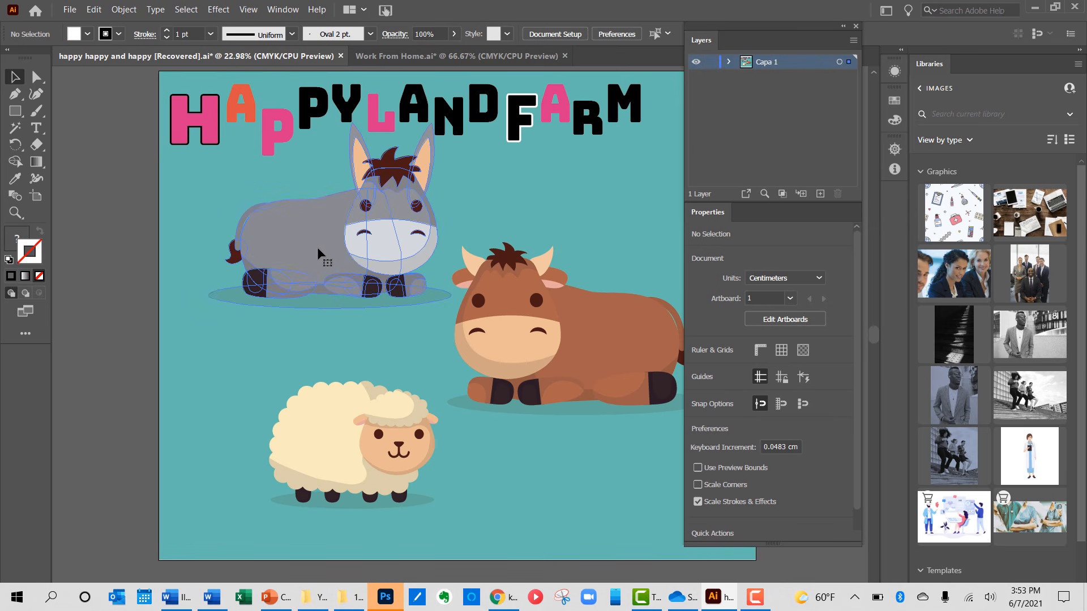
pyautogui.click(317, 247)
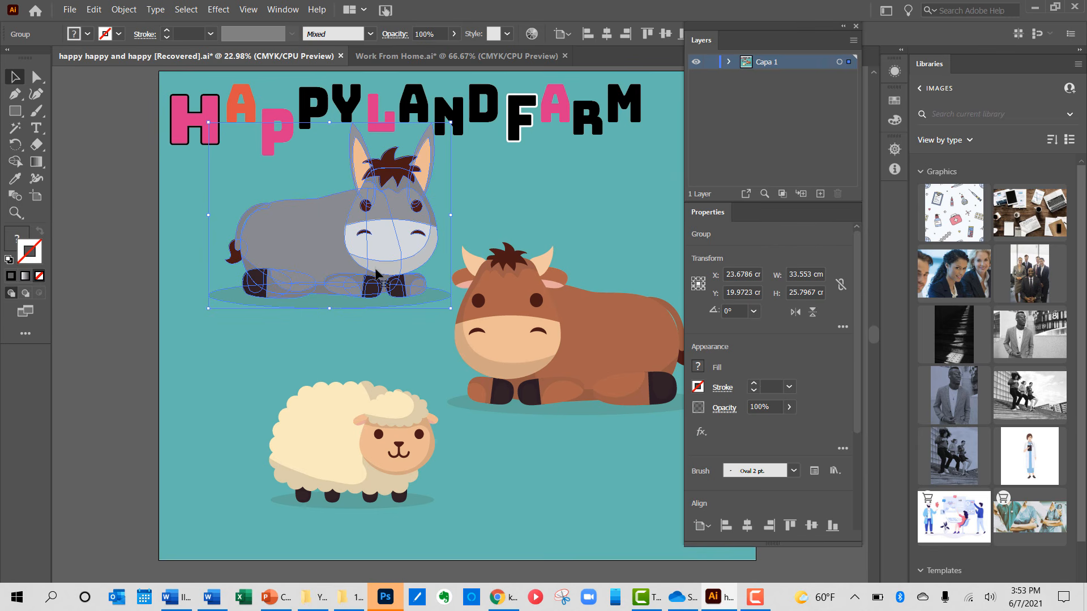
pyautogui.moveTo(452, 308); pyautogui.dragTo(411, 277)
pyautogui.moveTo(290, 209); pyautogui.dragTo(322, 255)
pyautogui.hotkey('ctrl', 'z')
pyautogui.click(306, 222)
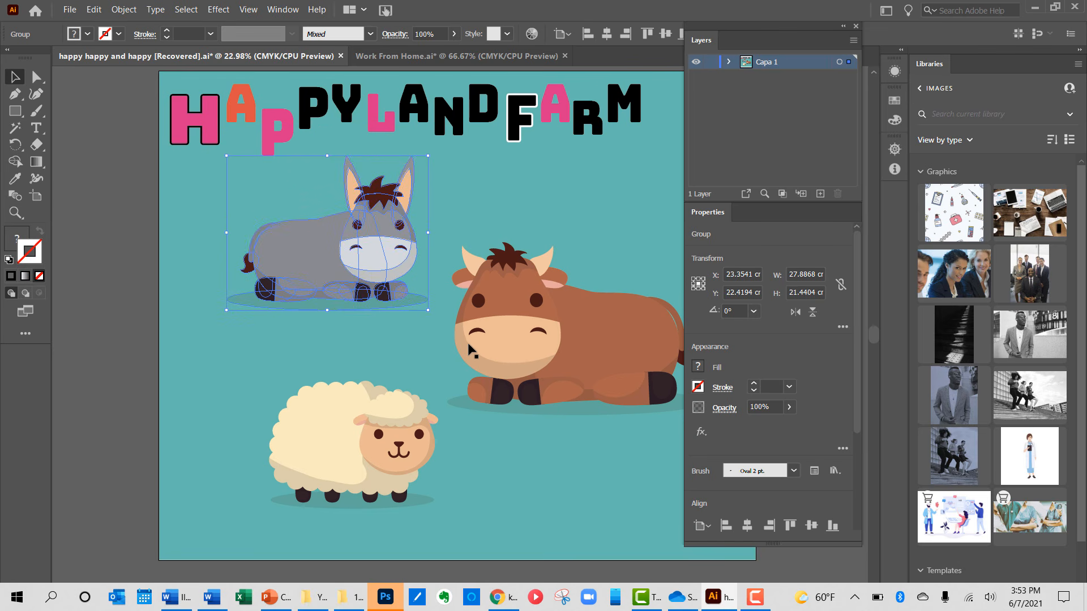
# Step: Apply a Gaussian Blur effect with a radius of 45.5578 pixels to the donkey group
pyautogui.click(701, 433)
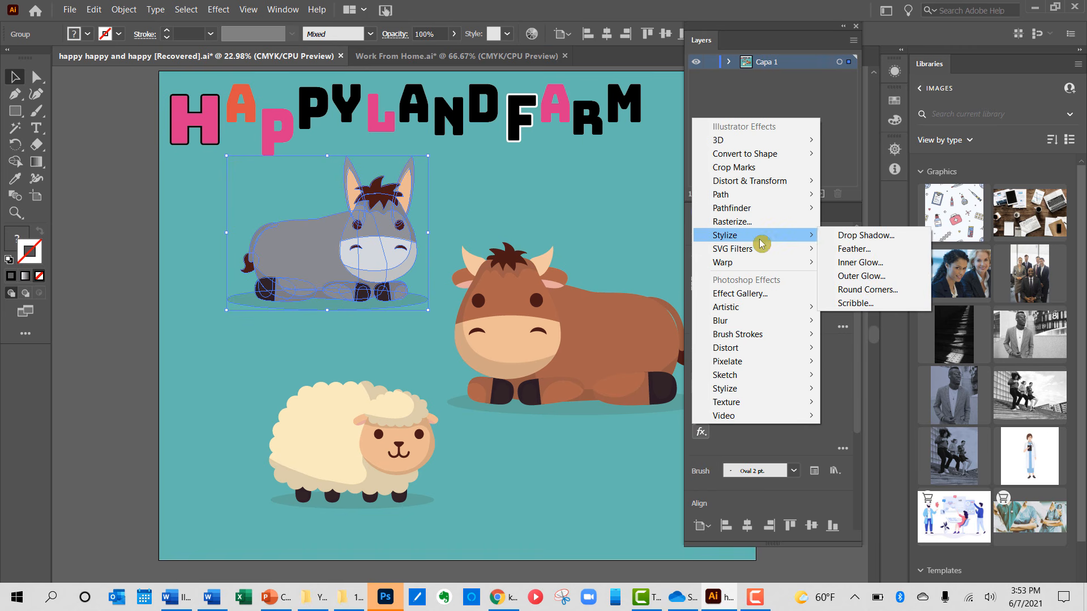
pyautogui.moveTo(759, 320)
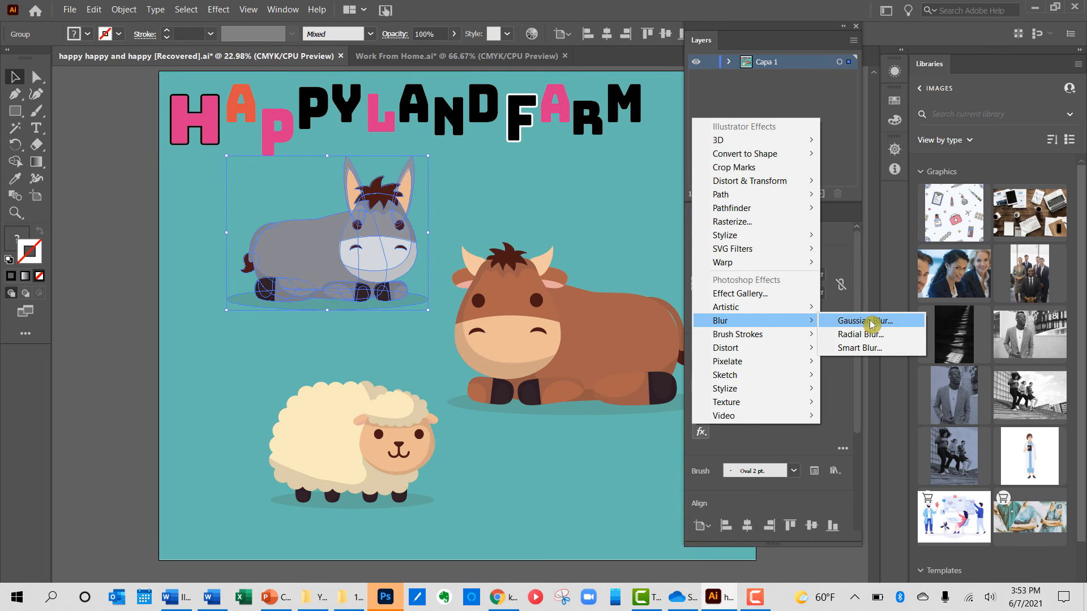
pyautogui.click(871, 322)
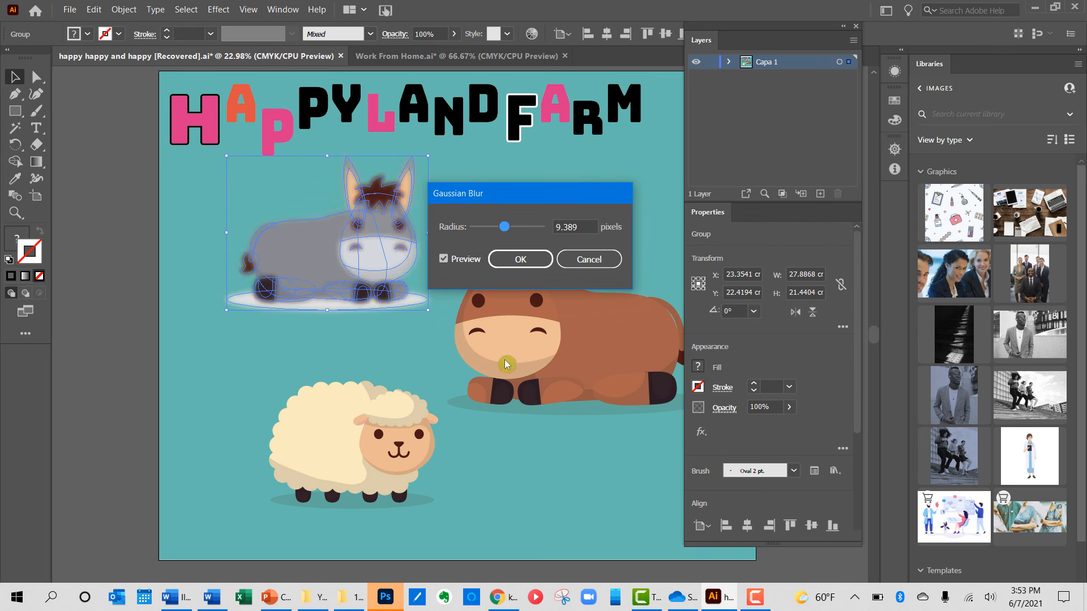
pyautogui.moveTo(504, 230); pyautogui.dragTo(521, 236)
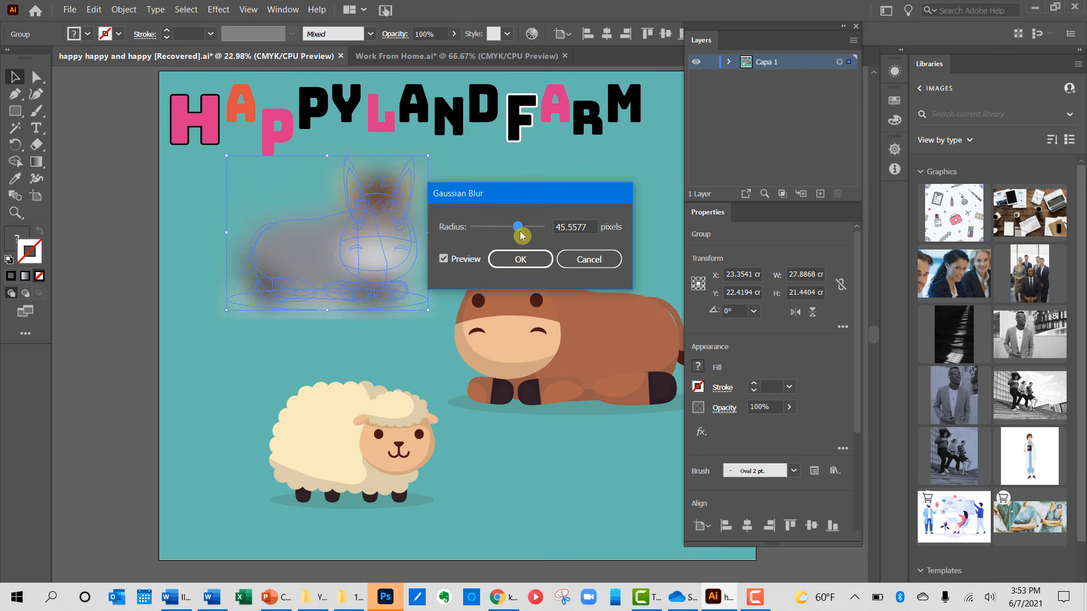
pyautogui.moveTo(521, 235); pyautogui.dragTo(519, 233)
pyautogui.click(516, 259)
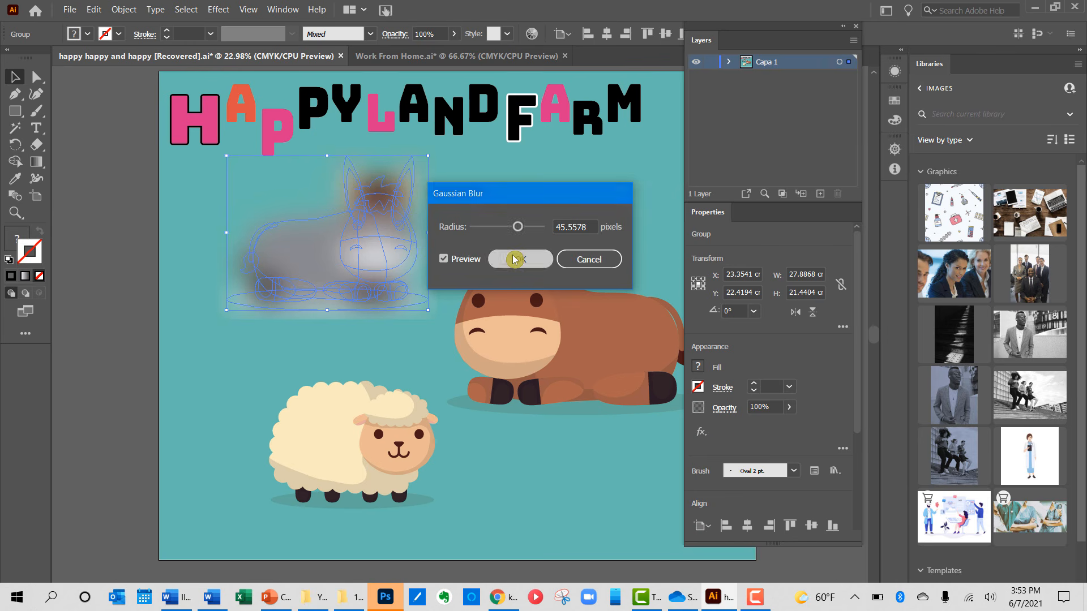
pyautogui.click(571, 464)
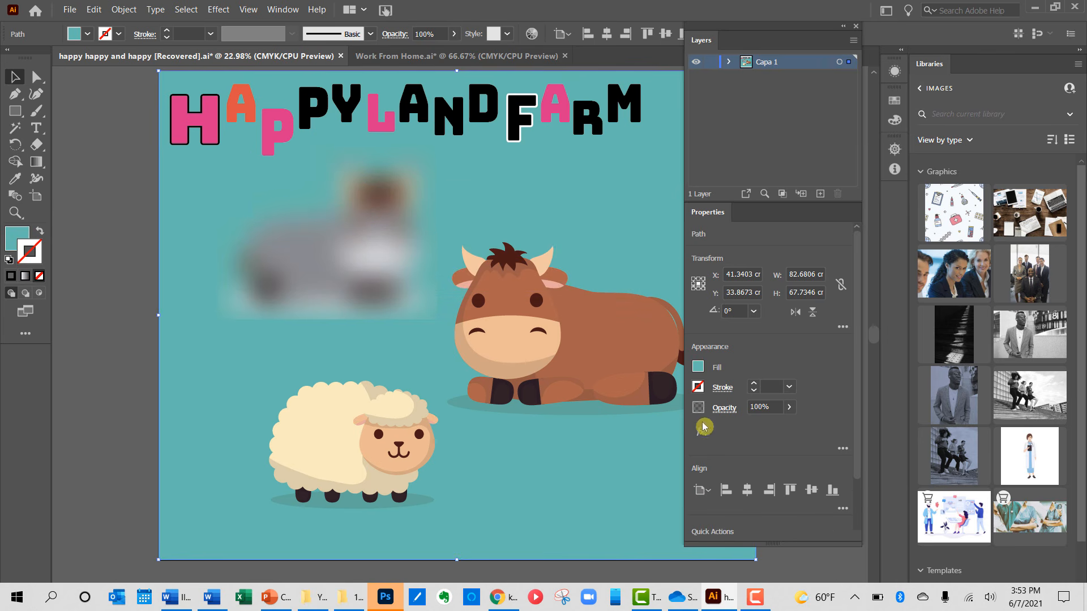
# Step: Edit the donkey group's Gaussian Blur effect to a radius of 9.389 pixels
pyautogui.click(402, 260)
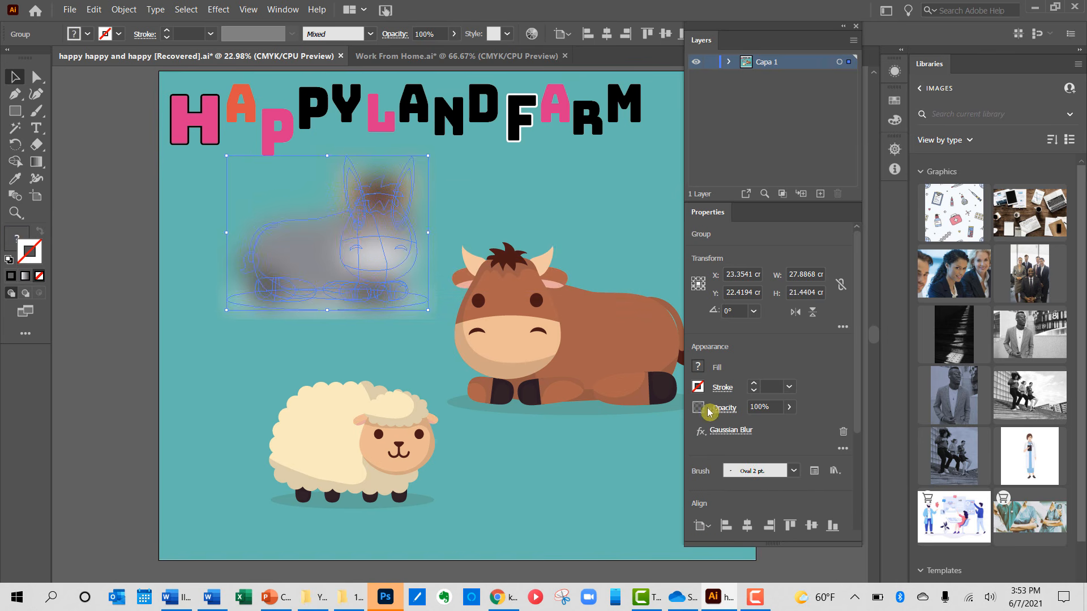
pyautogui.click(730, 432)
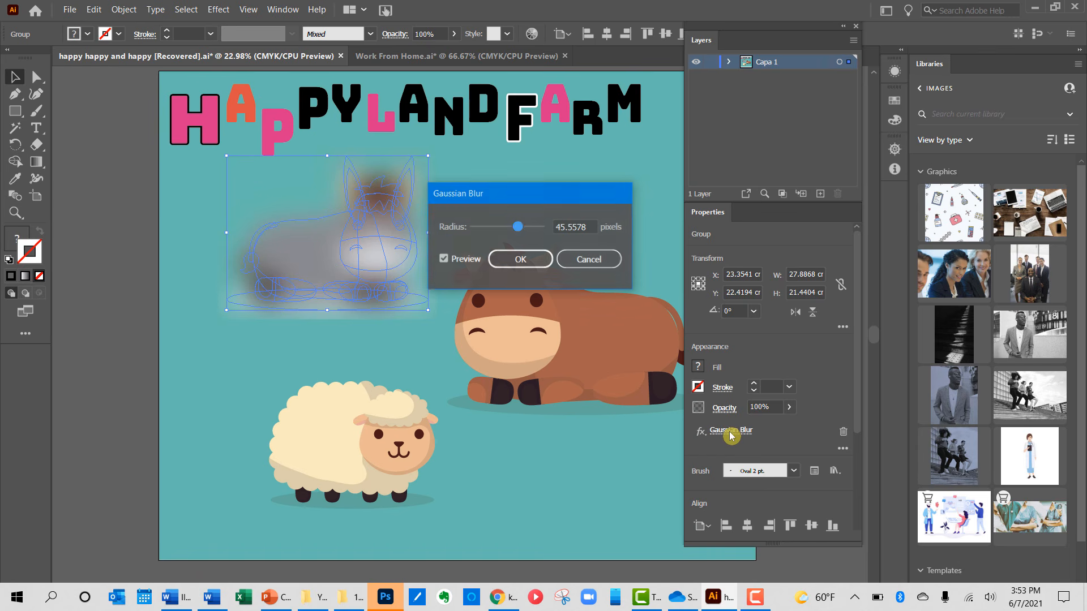
pyautogui.moveTo(519, 229); pyautogui.dragTo(506, 229)
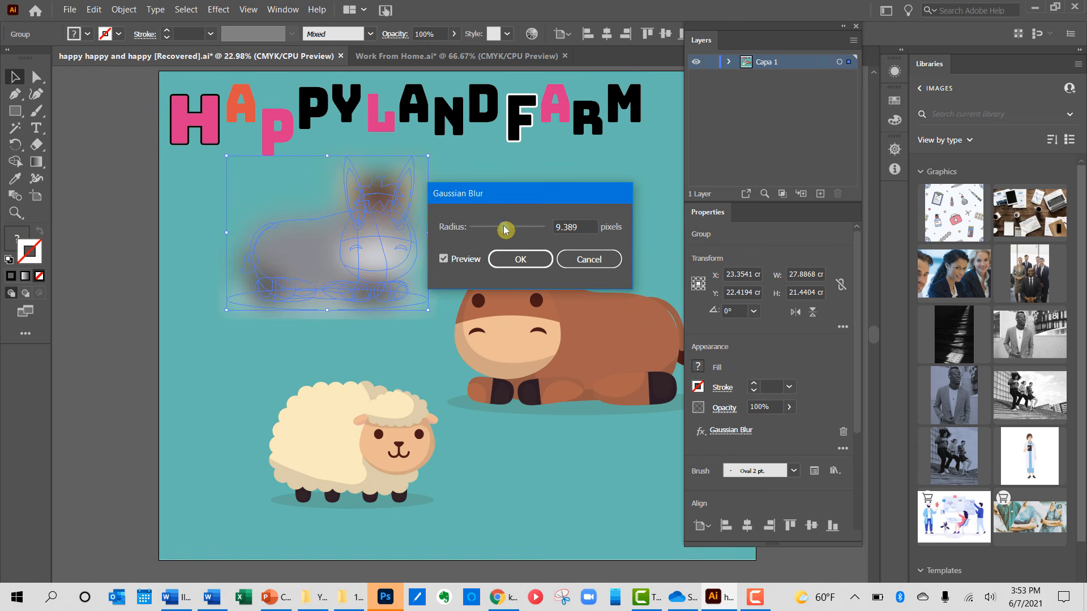
pyautogui.click(520, 259)
pyautogui.click(556, 456)
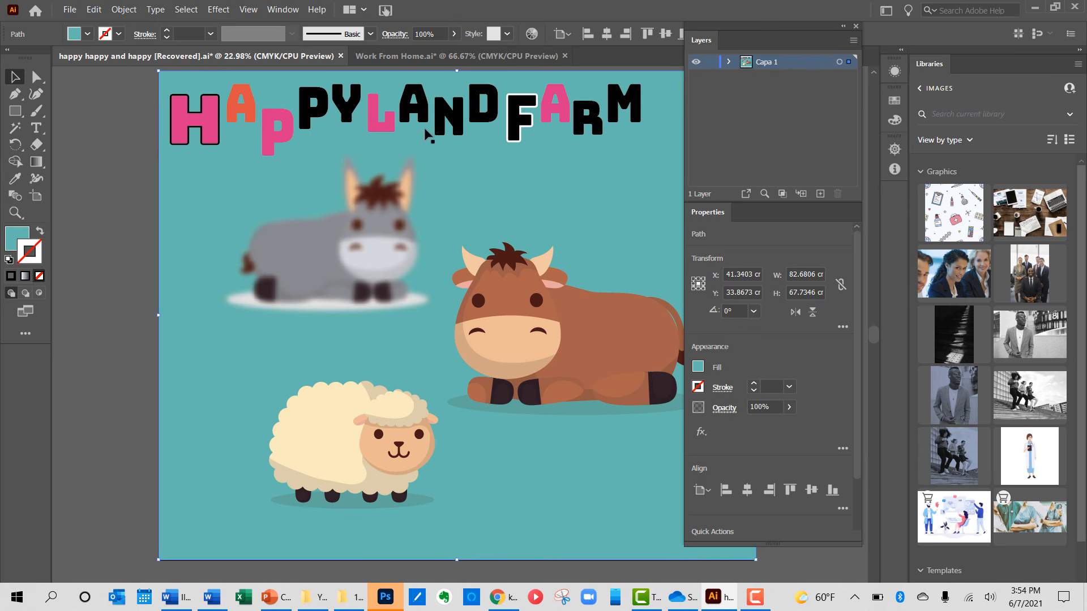
# Step: Return to the Work From Home document and select the red WORK FROM HOME text
pyautogui.click(419, 56)
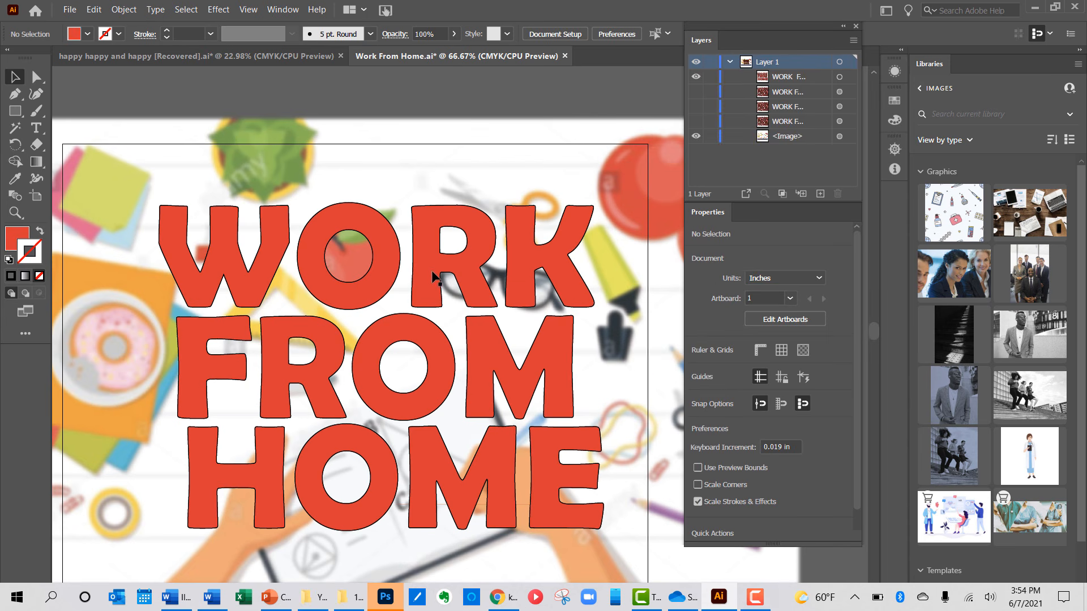
pyautogui.click(431, 271)
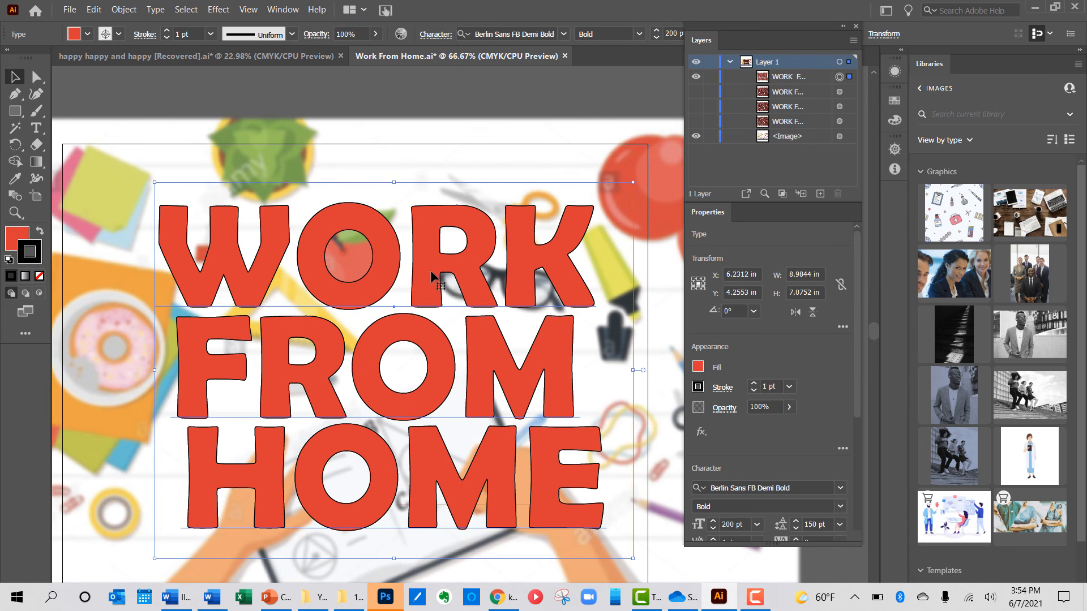
# Step: Try a Distort & Transform Twist effect of 45° on the WORK FROM HOME text
pyautogui.click(703, 434)
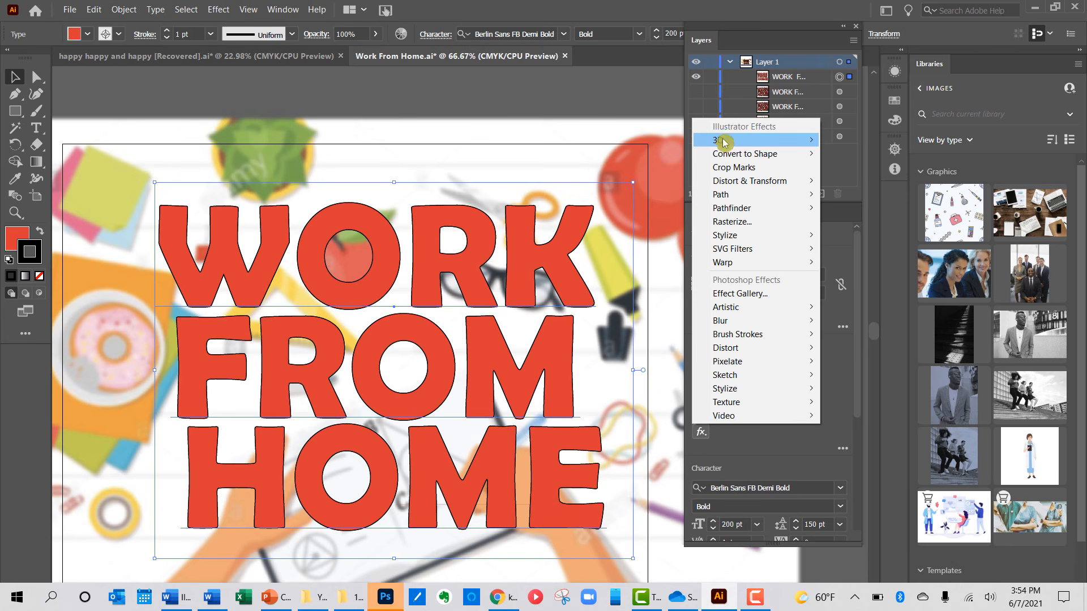
pyautogui.moveTo(727, 139)
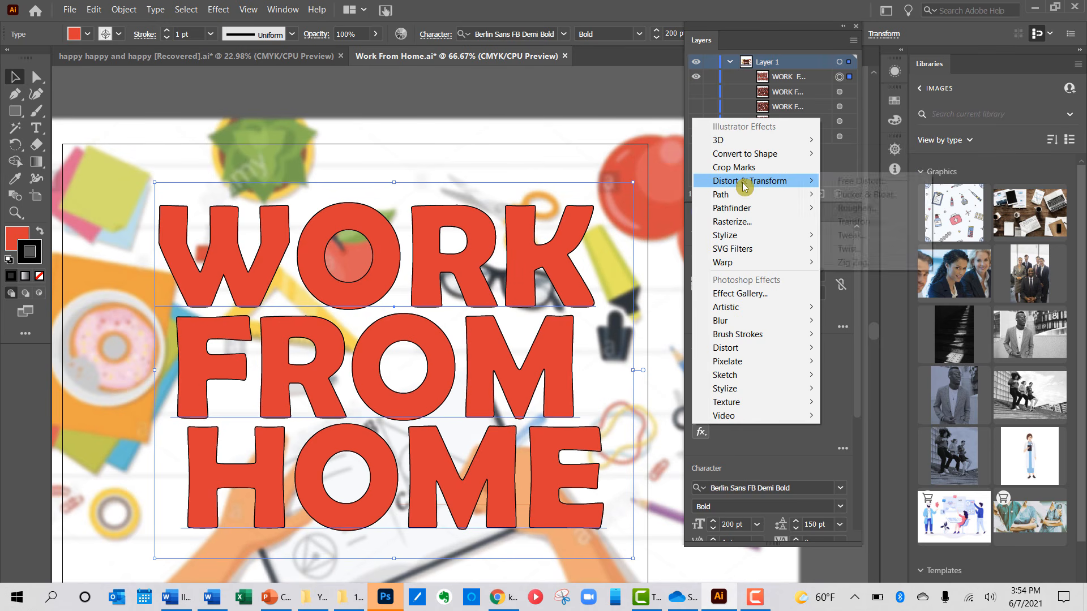
pyautogui.moveTo(742, 182)
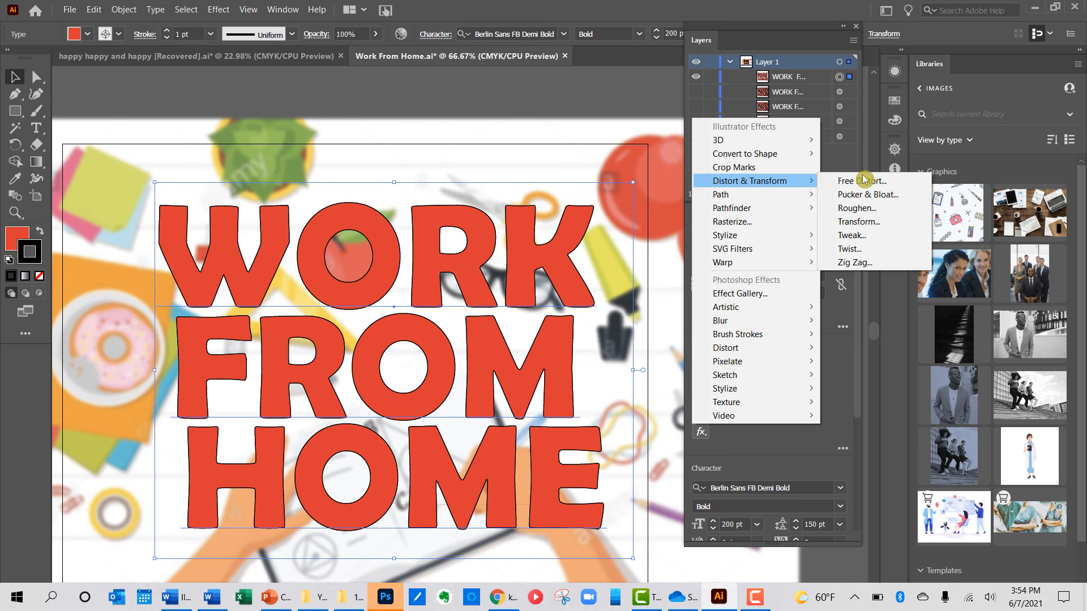
pyautogui.click(867, 247)
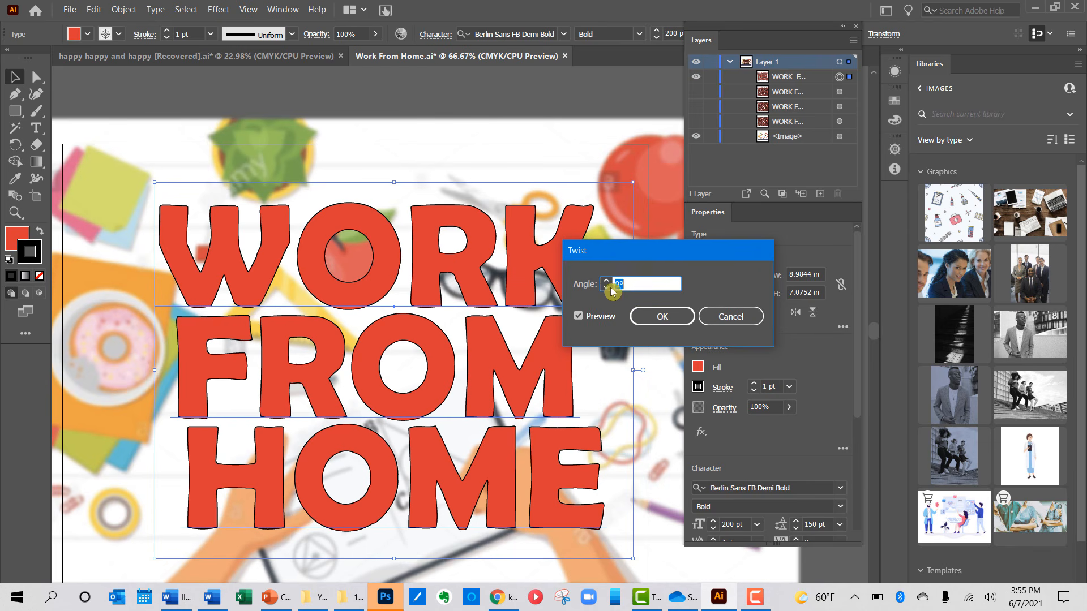
pyautogui.write('45')
pyautogui.press('Tab')
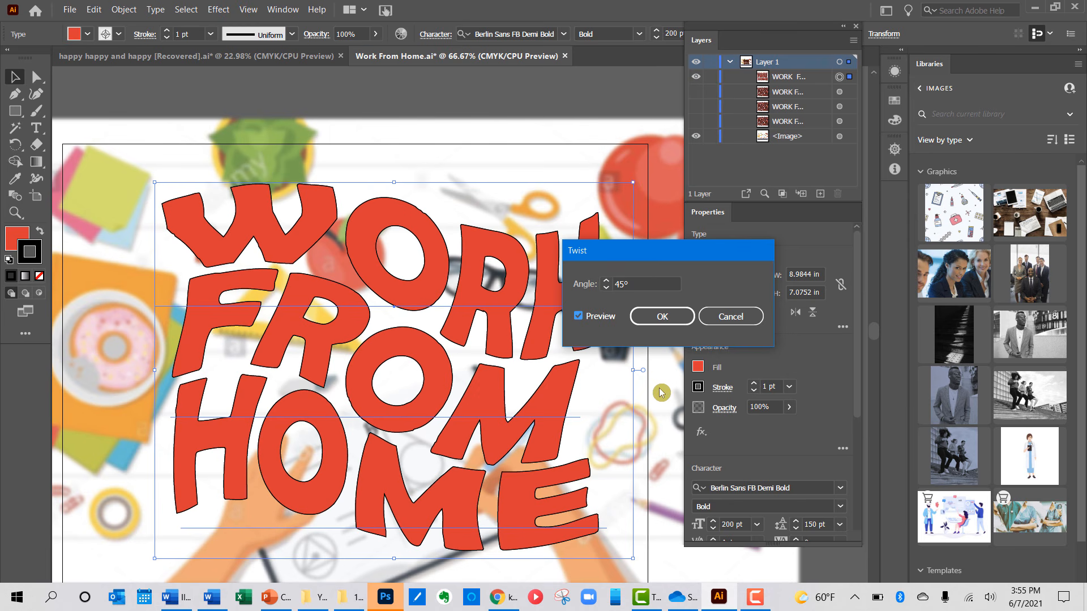
# Step: Preview the text's Twist angle in small increments up to 84° and cancel the effect
pyautogui.click(606, 281)
pyautogui.click(606, 281)
pyautogui.click(607, 281)
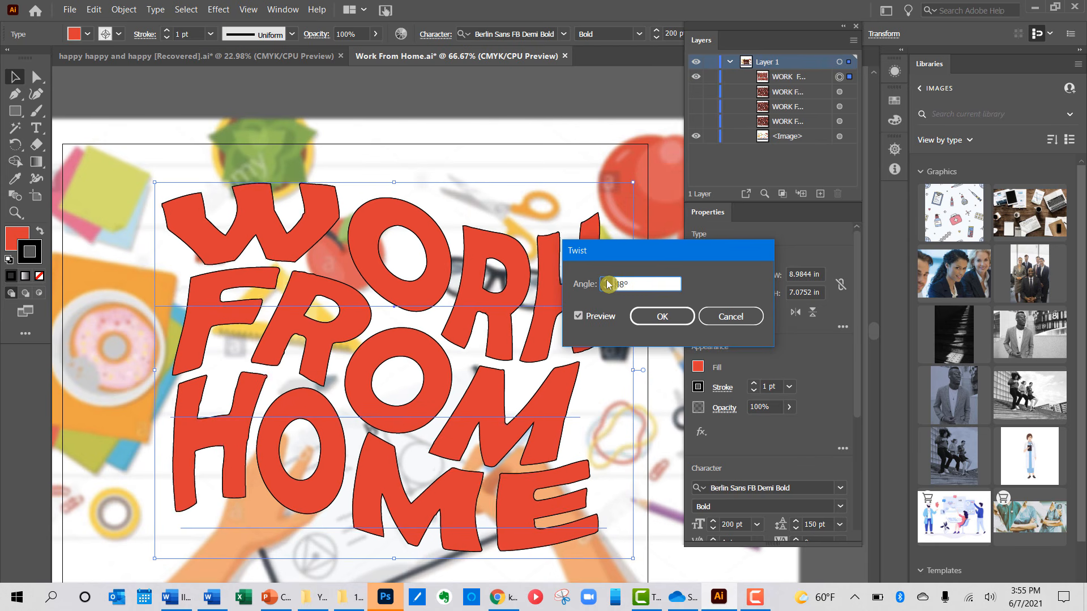
pyautogui.click(607, 281)
pyautogui.click(607, 281)
pyautogui.click(606, 282)
pyautogui.click(606, 281)
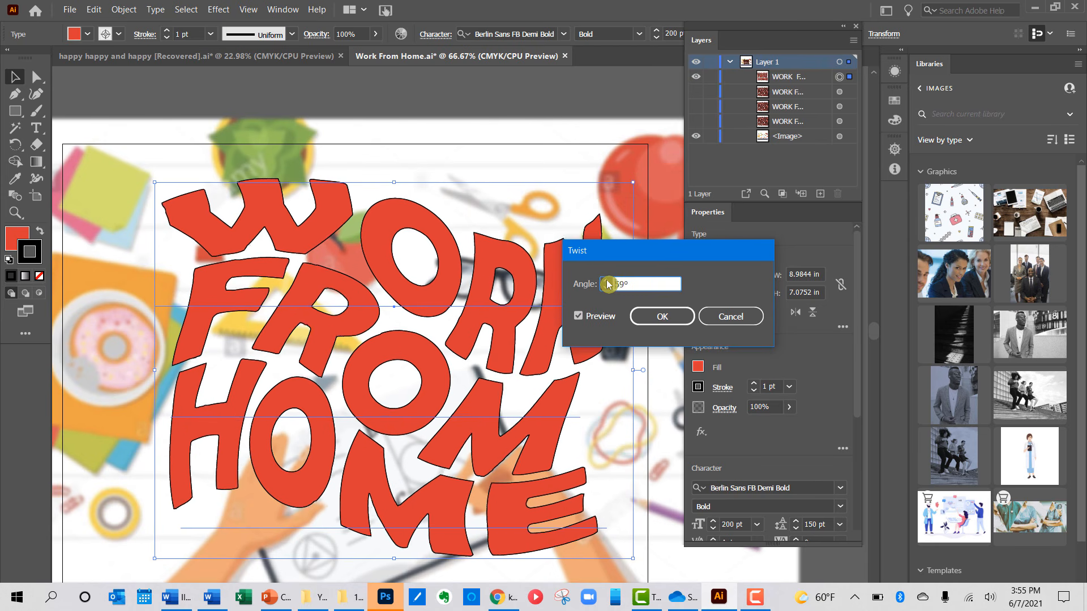
pyautogui.click(607, 282)
pyautogui.click(607, 281)
pyautogui.click(606, 282)
pyautogui.click(606, 282)
pyautogui.click(606, 281)
pyautogui.click(606, 281)
pyautogui.click(606, 282)
pyautogui.click(606, 282)
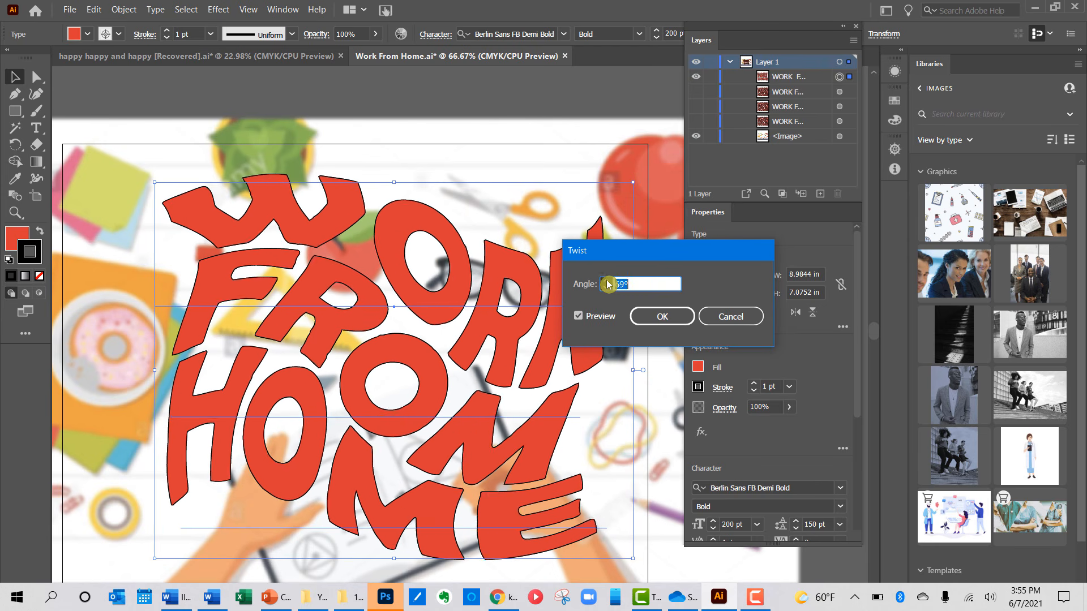
pyautogui.click(607, 283)
pyautogui.click(606, 283)
pyautogui.click(607, 282)
pyautogui.click(607, 283)
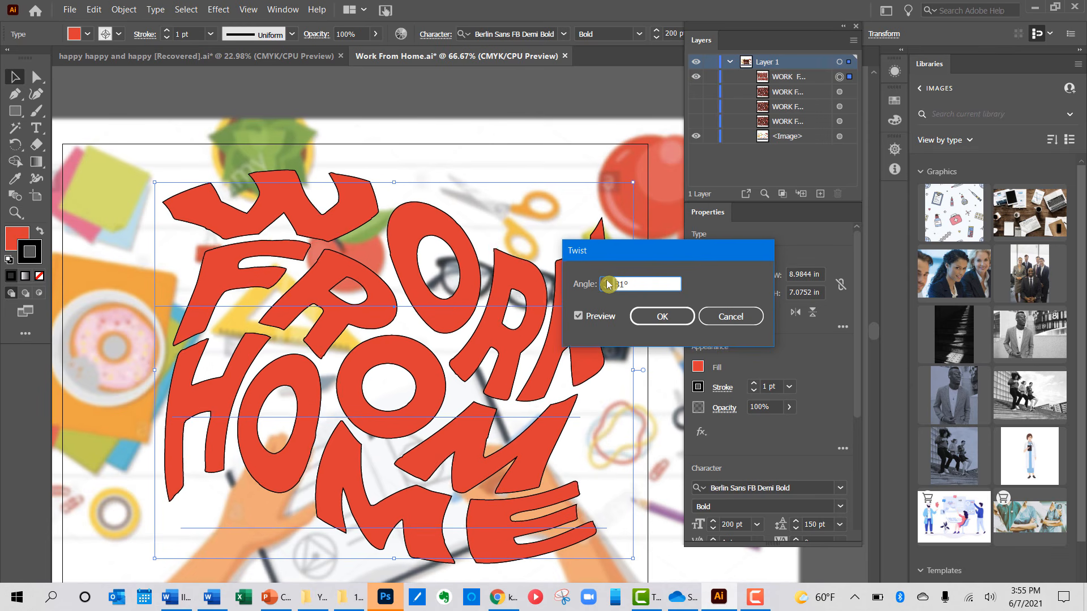
pyautogui.click(606, 282)
pyautogui.click(607, 282)
pyautogui.click(606, 282)
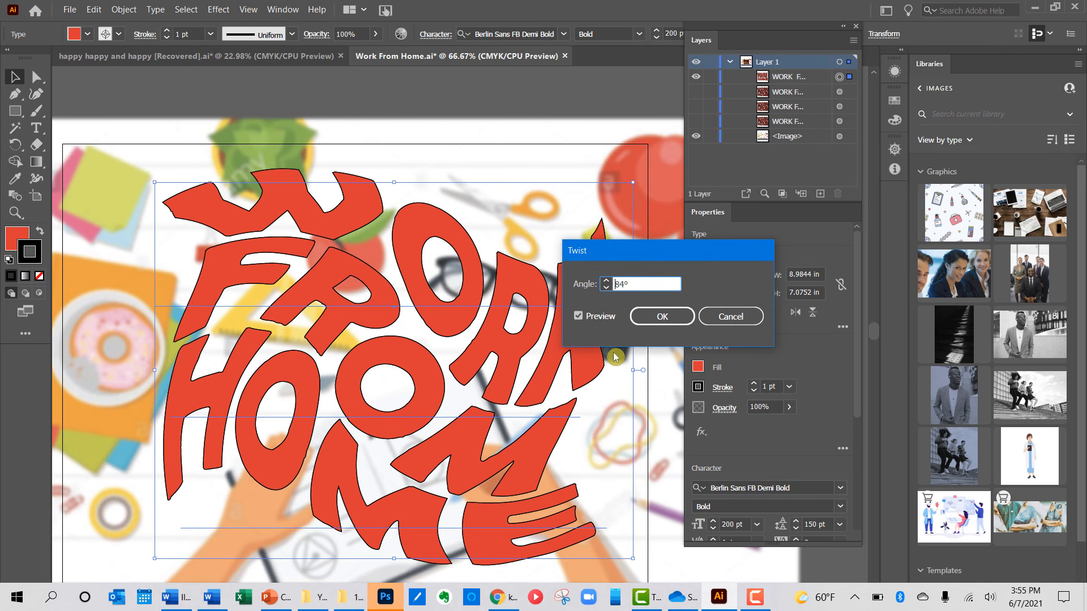
pyautogui.click(726, 318)
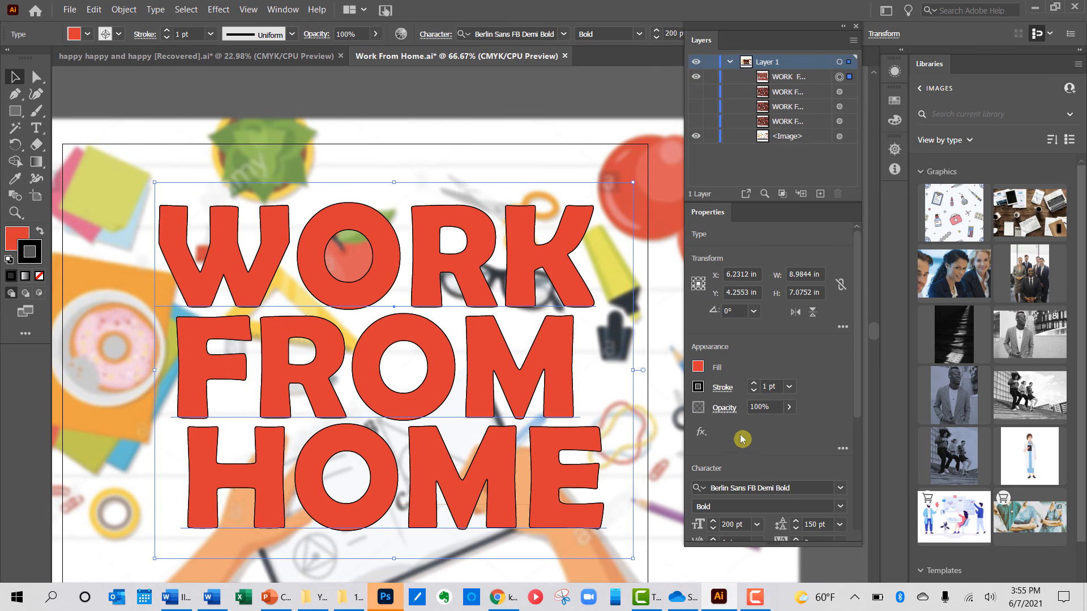
# Step: Try a Distort & Transform Roughen effect on the WORK FROM HOME text with 8% size and 21/in detail, and cancel it
pyautogui.click(701, 432)
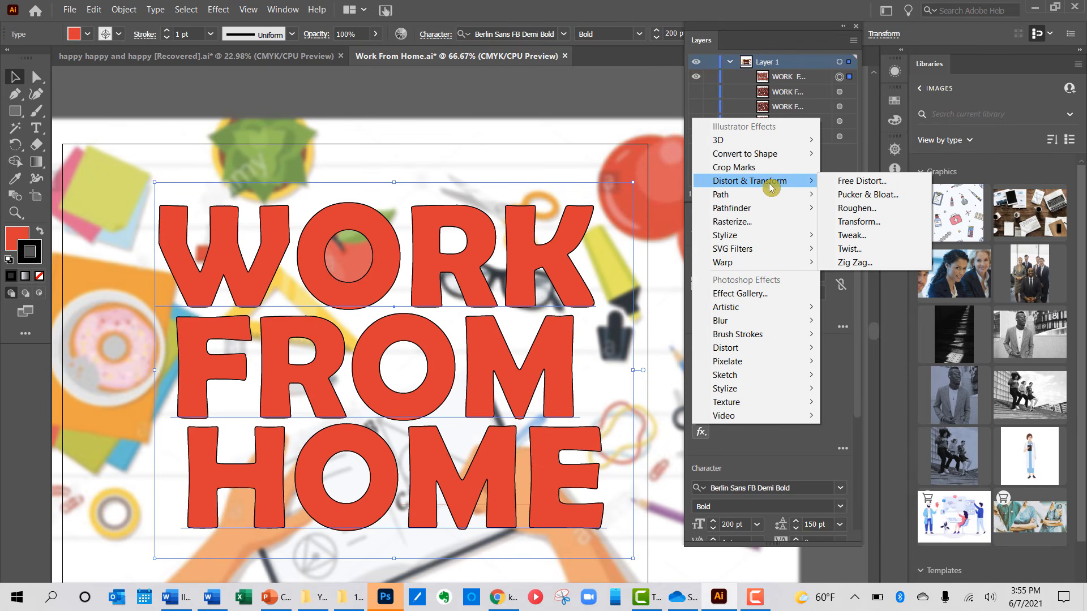
pyautogui.click(852, 208)
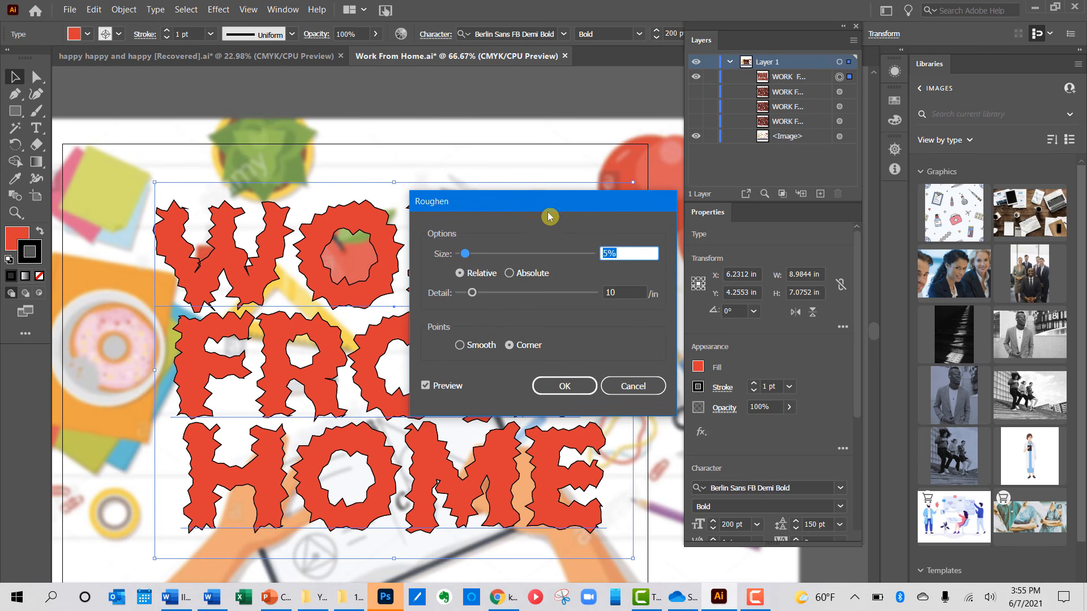
pyautogui.moveTo(550, 216); pyautogui.dragTo(645, 174)
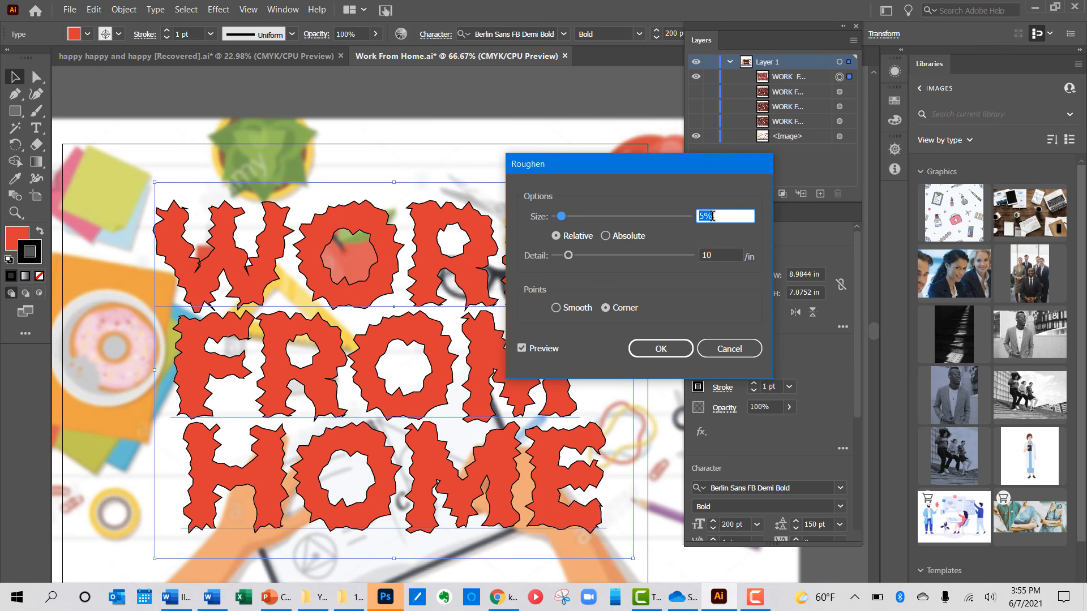
pyautogui.scroll(8, 712, 215)
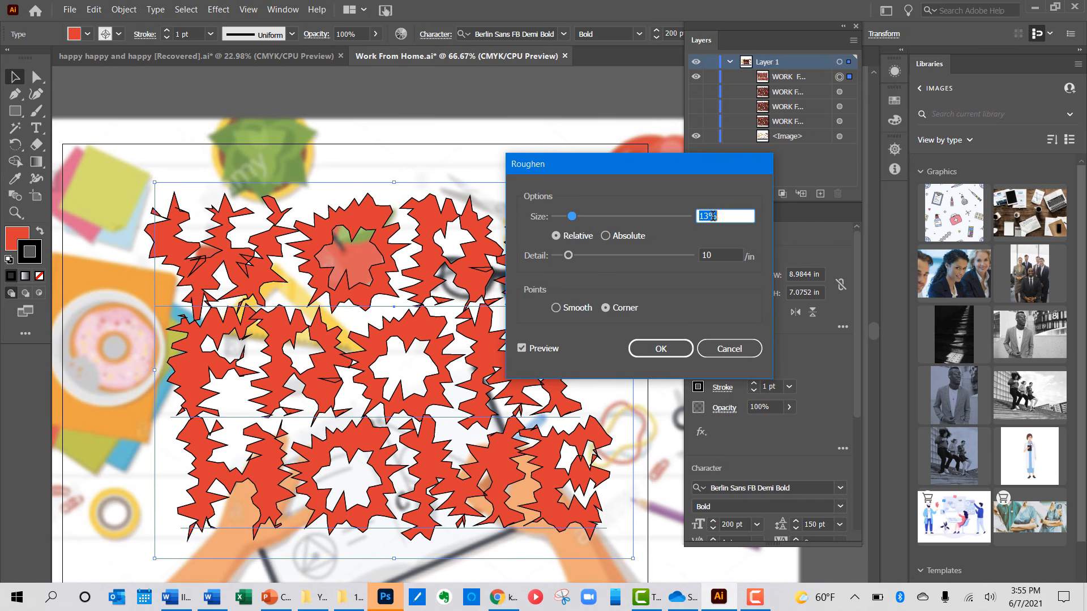
pyautogui.scroll(-5, 712, 215)
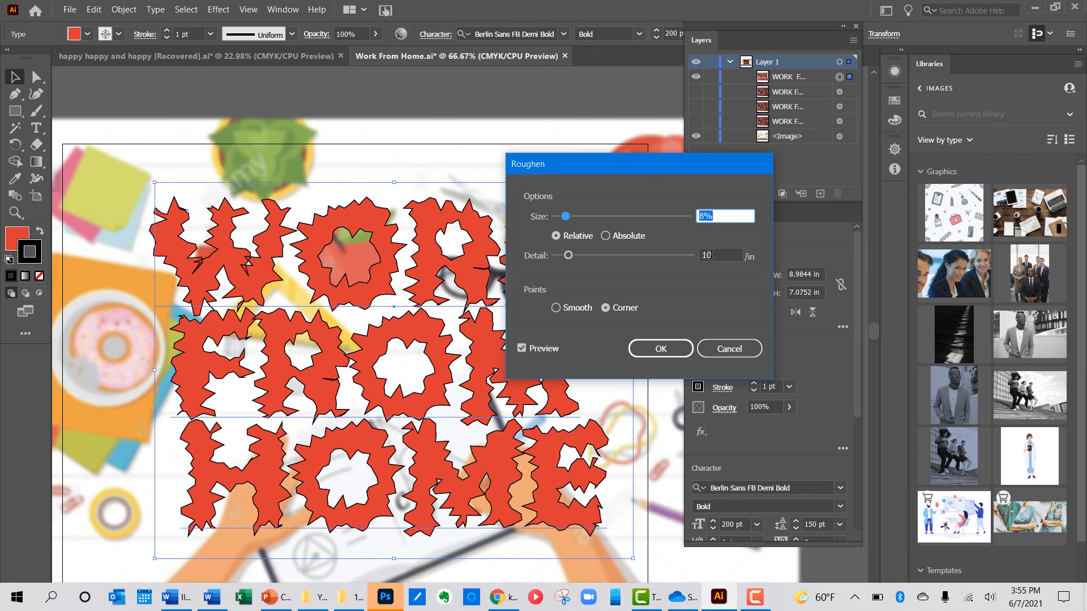
pyautogui.click(712, 255)
pyautogui.scroll(7, 711, 254)
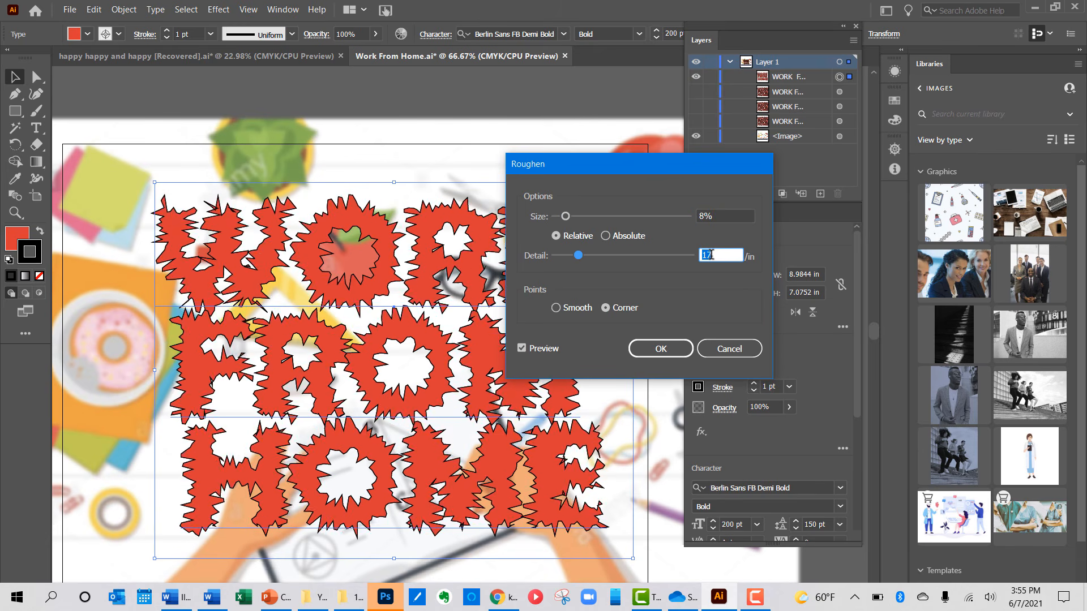
pyautogui.scroll(2, 711, 255)
pyautogui.scroll(1, 711, 255)
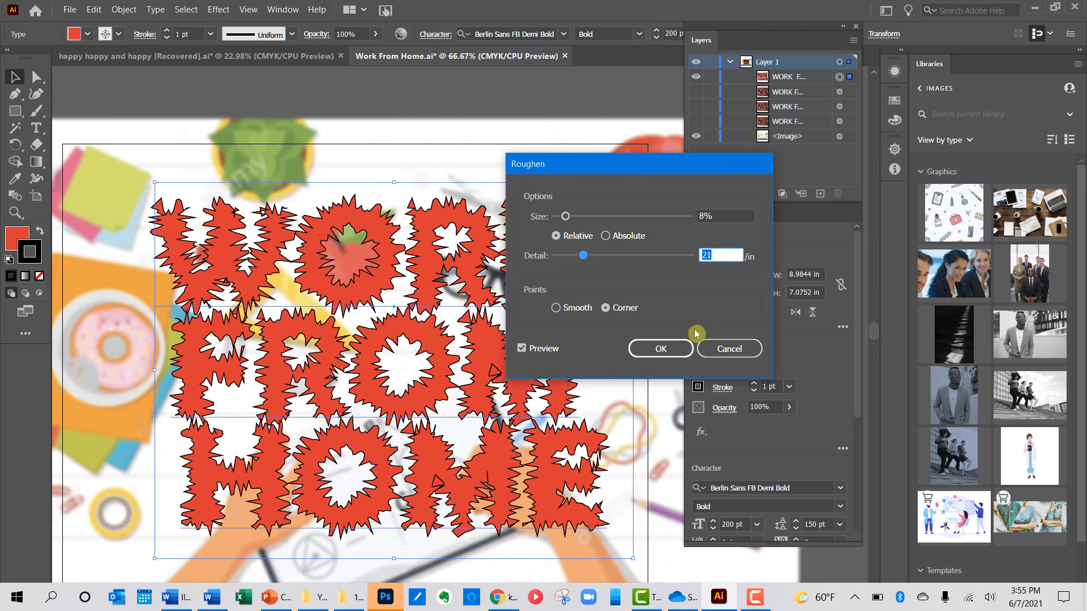
pyautogui.click(729, 348)
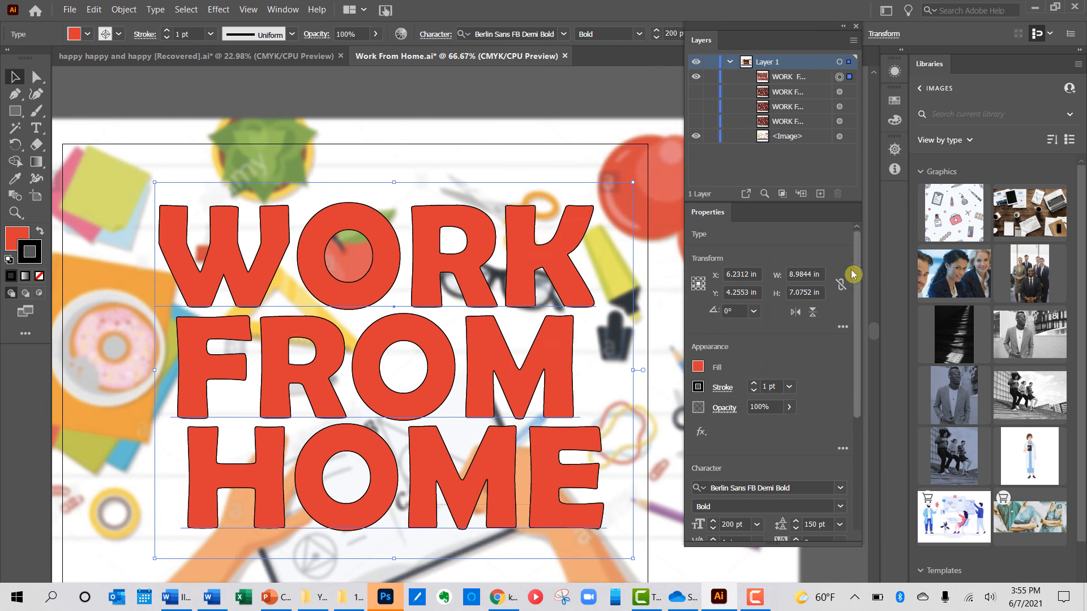
# Step: Try a Stylize Drop Shadow on the WORK FROM HOME text, previewing larger X offsets and settling on 0.125 in
pyautogui.click(702, 436)
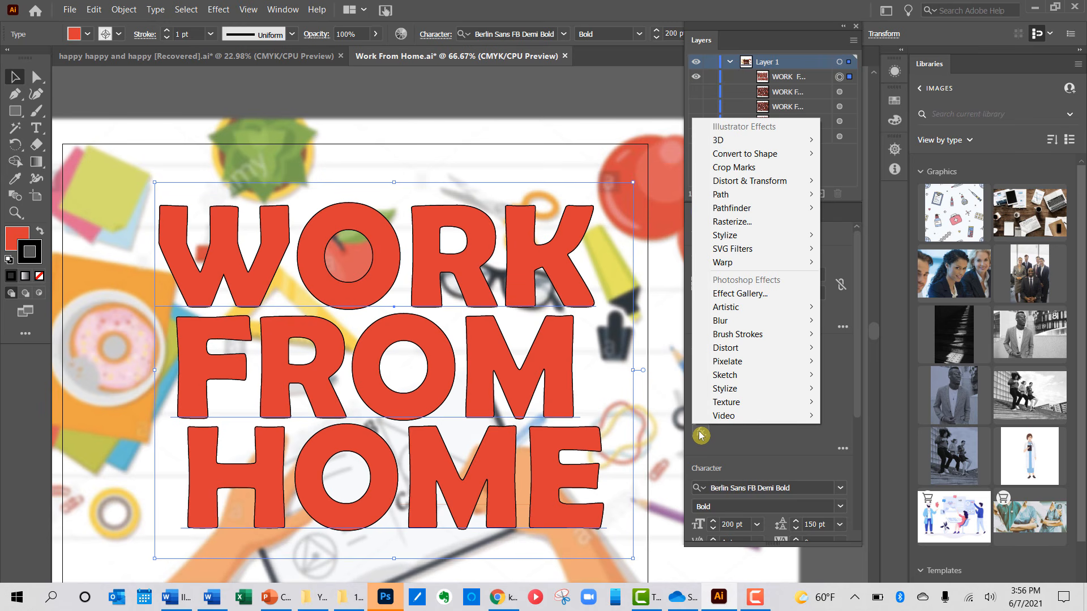
pyautogui.moveTo(742, 233)
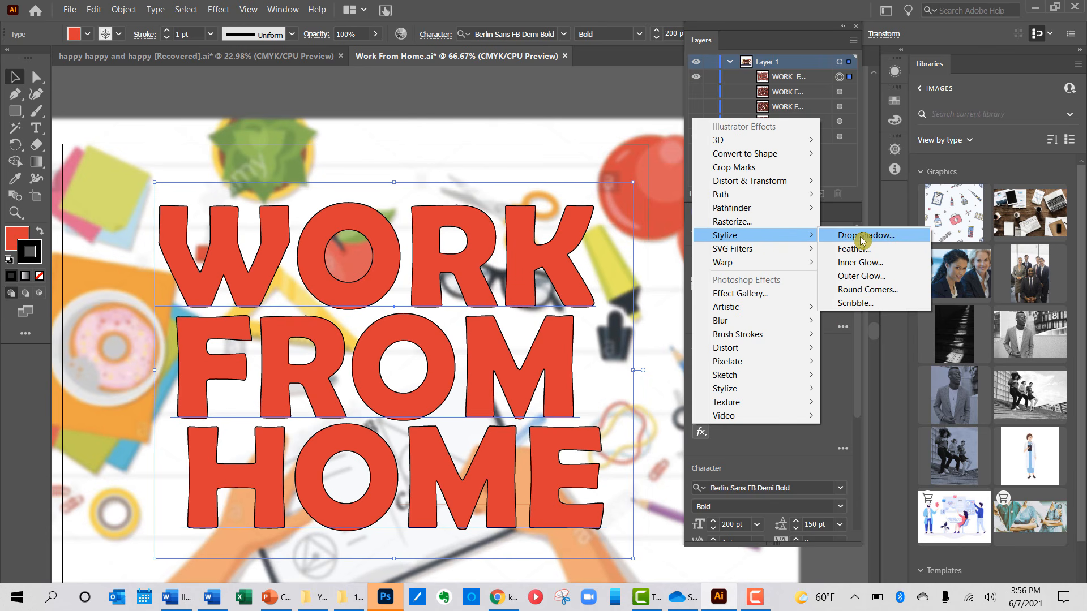
pyautogui.click(857, 236)
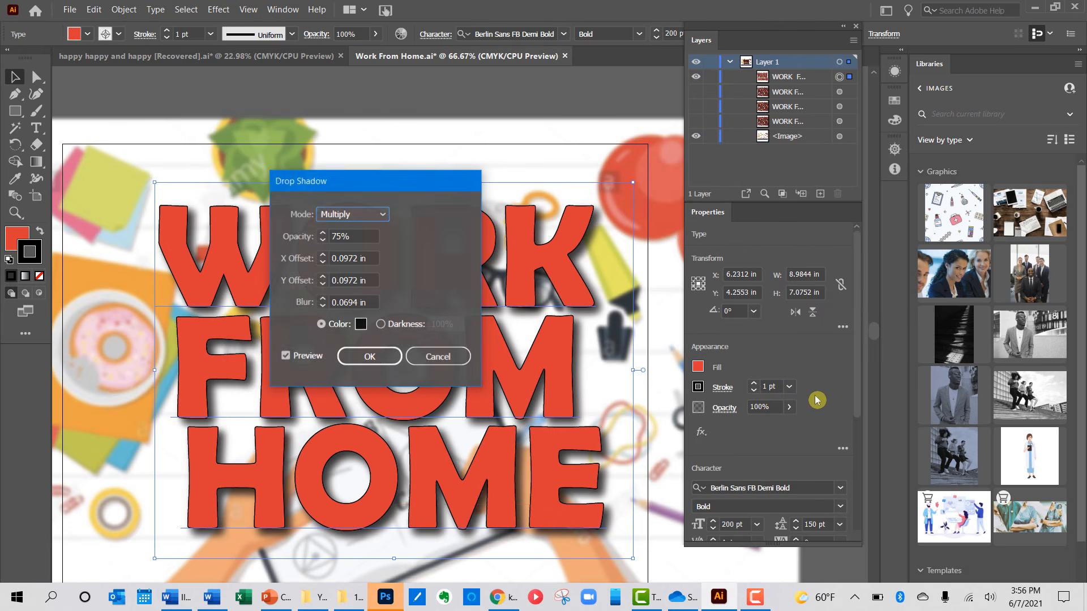
pyautogui.moveTo(396, 180); pyautogui.dragTo(598, 190)
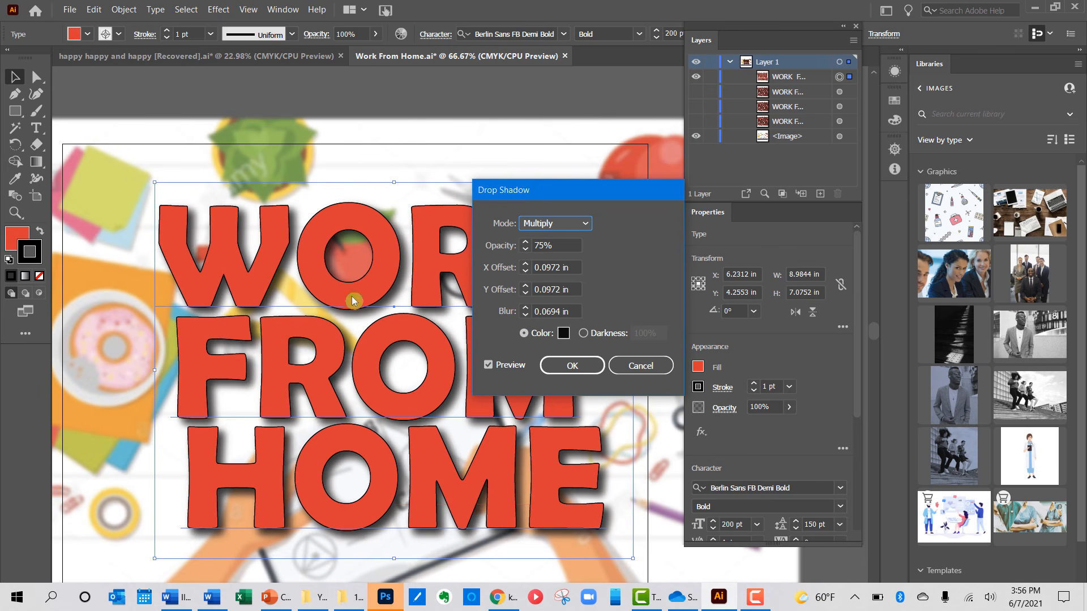
pyautogui.click(526, 266)
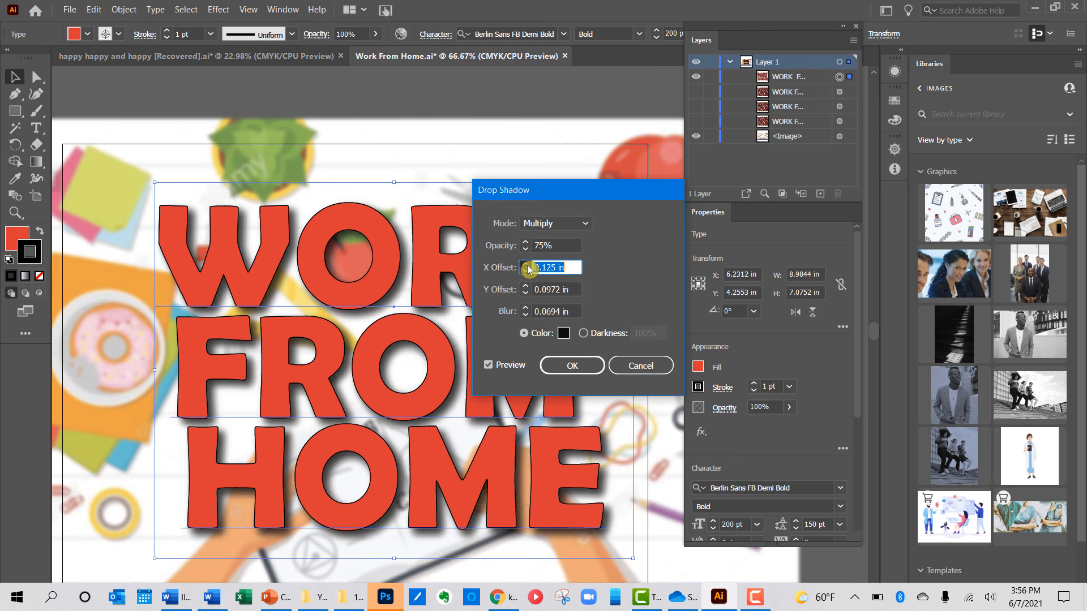
pyautogui.click(527, 266)
pyautogui.click(526, 272)
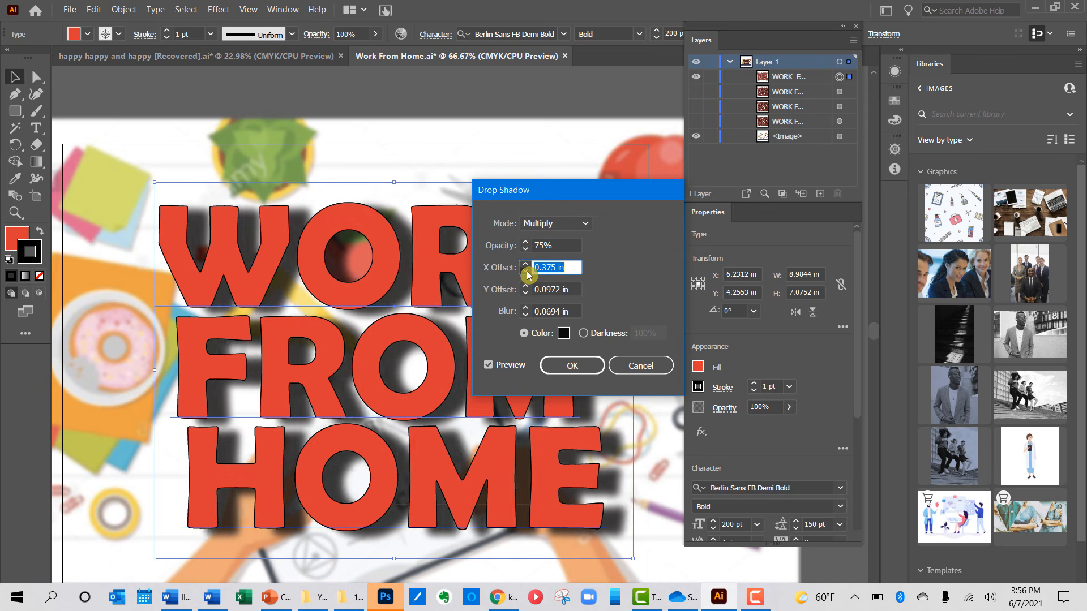
pyautogui.click(526, 271)
pyautogui.click(527, 272)
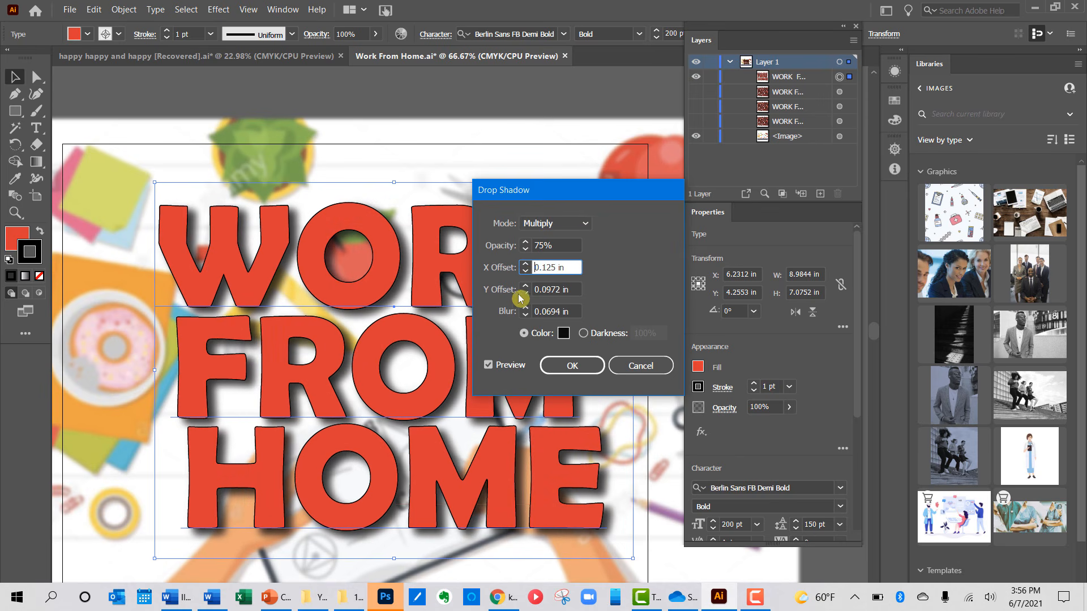
# Step: Preview the drop shadow with 0 in blur and both the X and Y offsets at 0.125 in
pyautogui.click(526, 316)
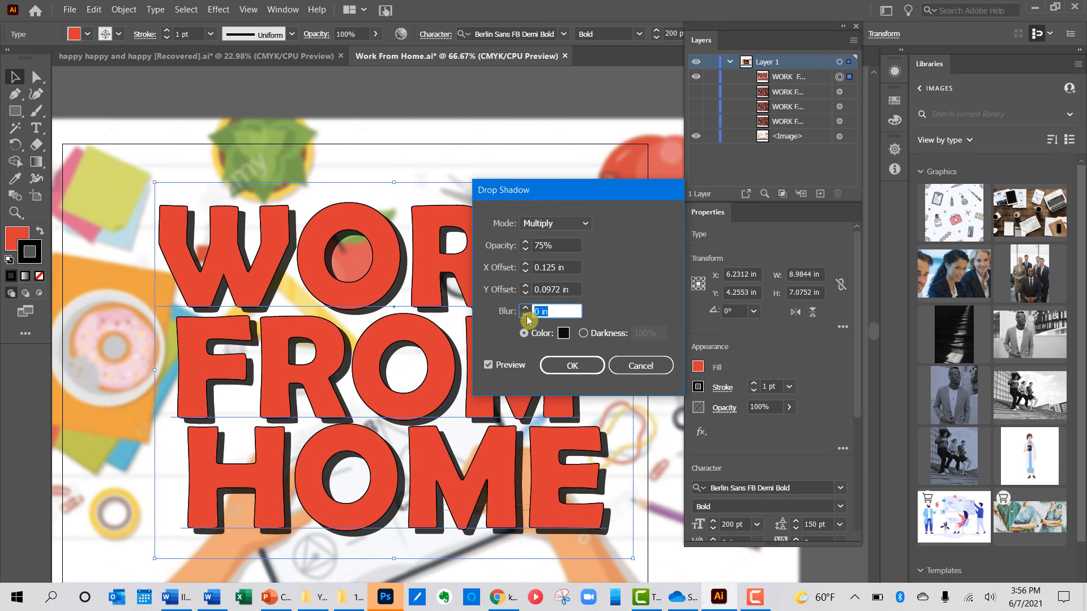
pyautogui.click(526, 294)
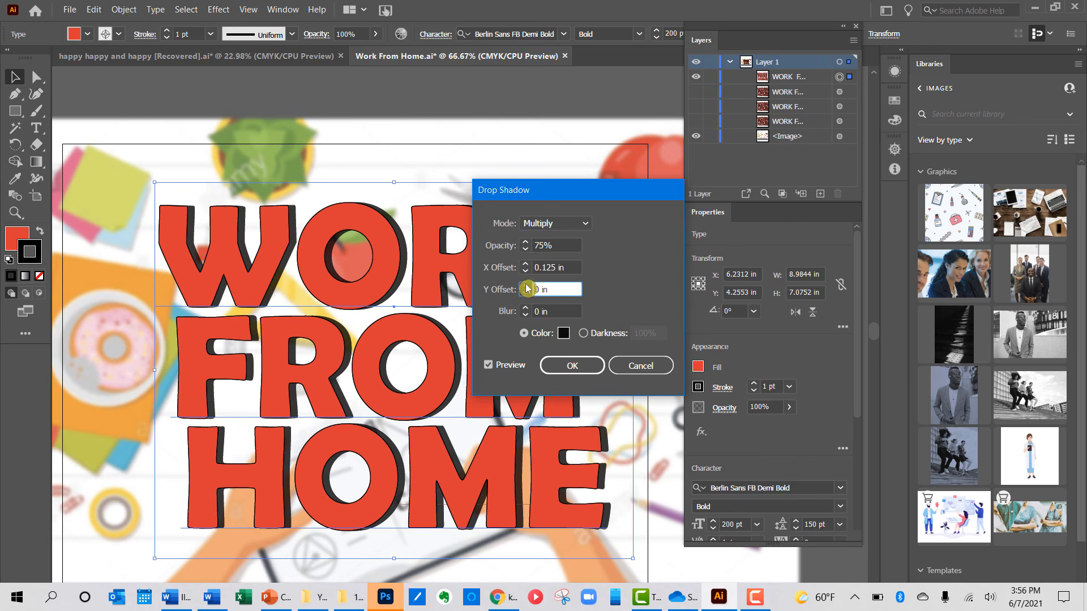
pyautogui.click(526, 271)
pyautogui.click(525, 265)
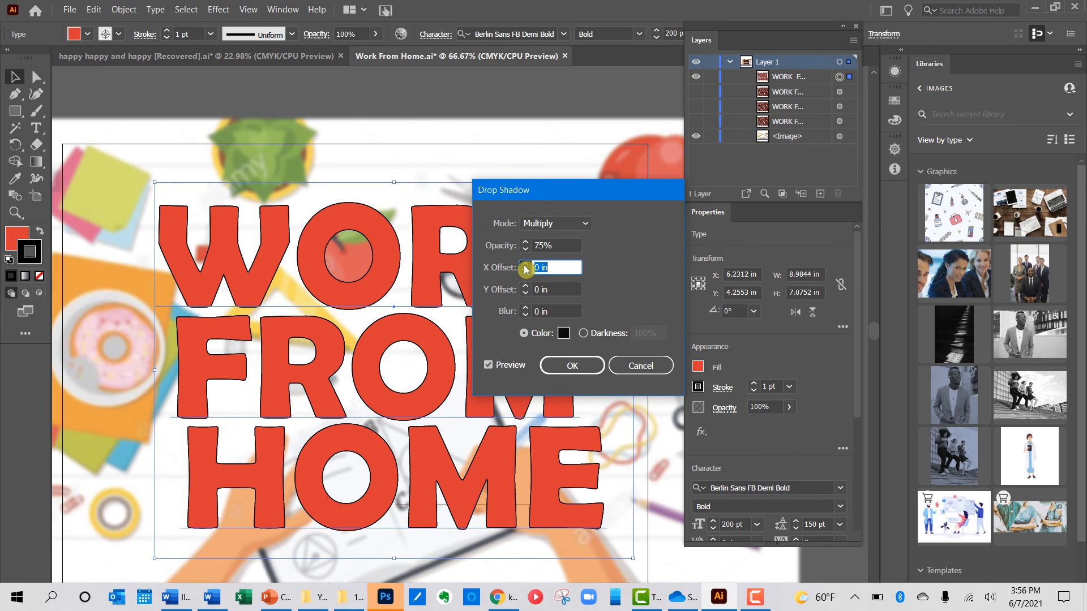
pyautogui.click(527, 288)
pyautogui.click(528, 290)
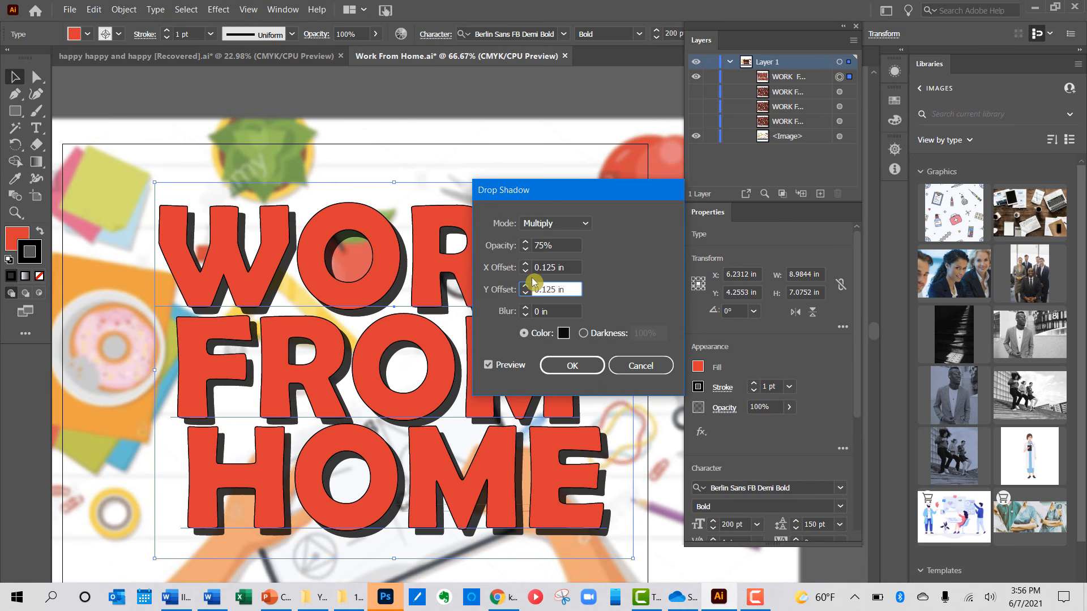
# Step: Preview the drop shadow in a dark red picked from the colour field, and cancel the effect
pyautogui.click(564, 334)
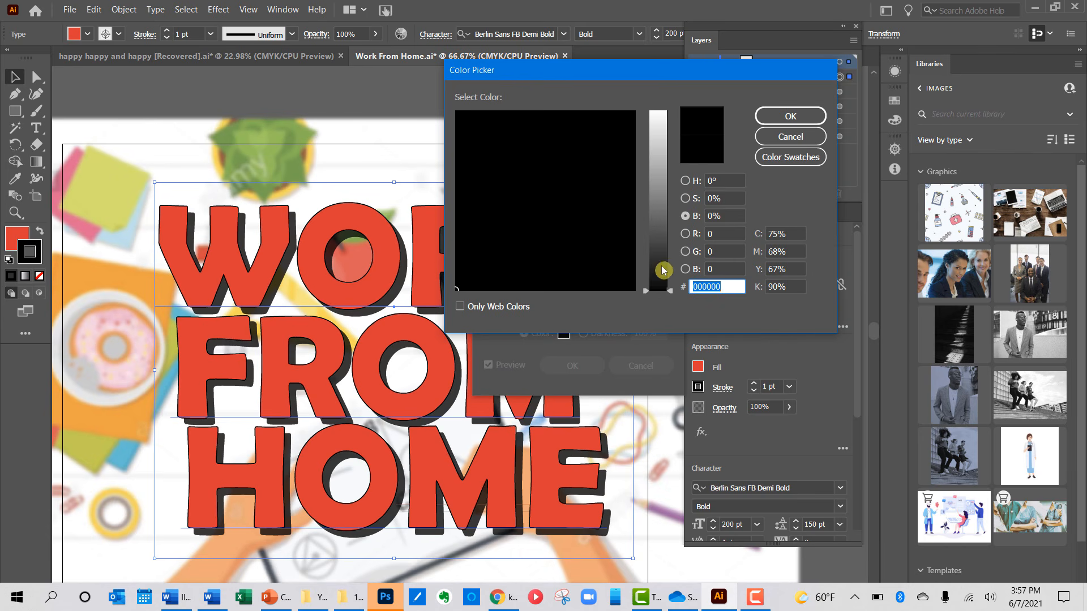
pyautogui.click(691, 252)
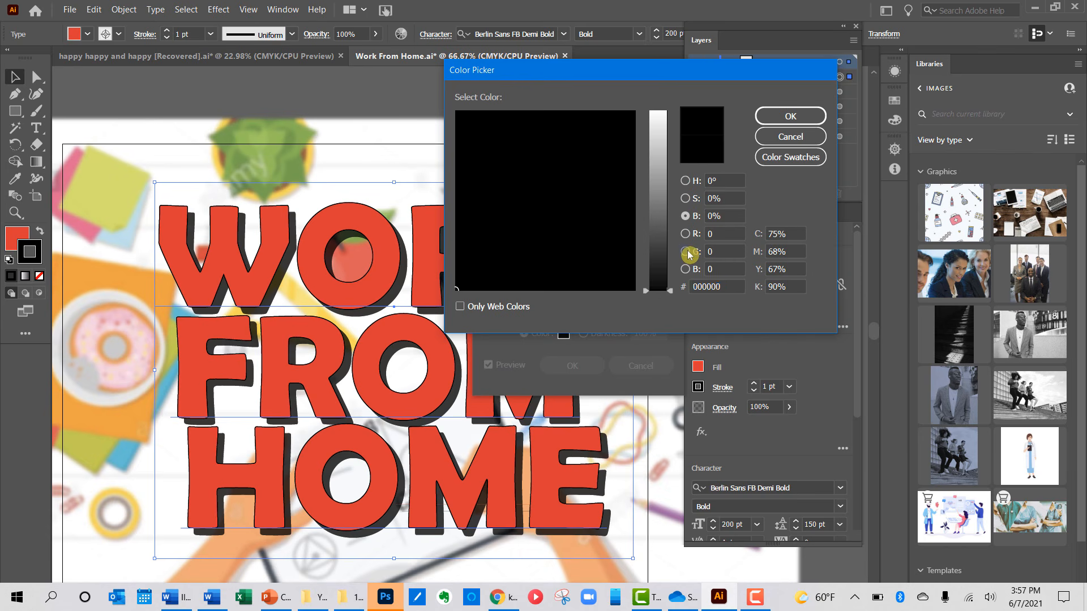
pyautogui.click(766, 253)
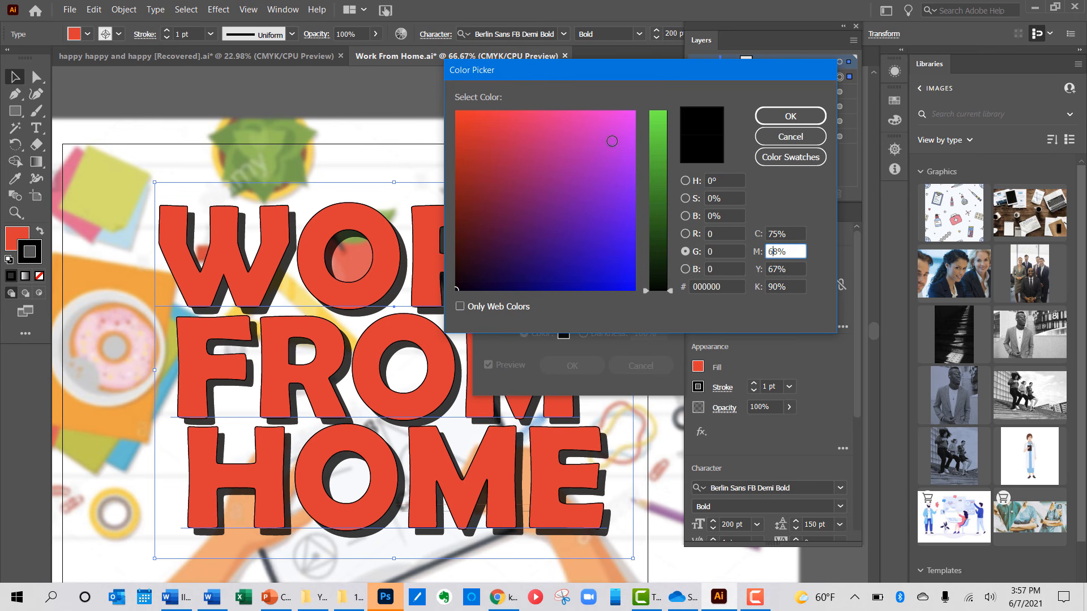
pyautogui.moveTo(485, 125); pyautogui.dragTo(468, 183)
pyautogui.click(790, 117)
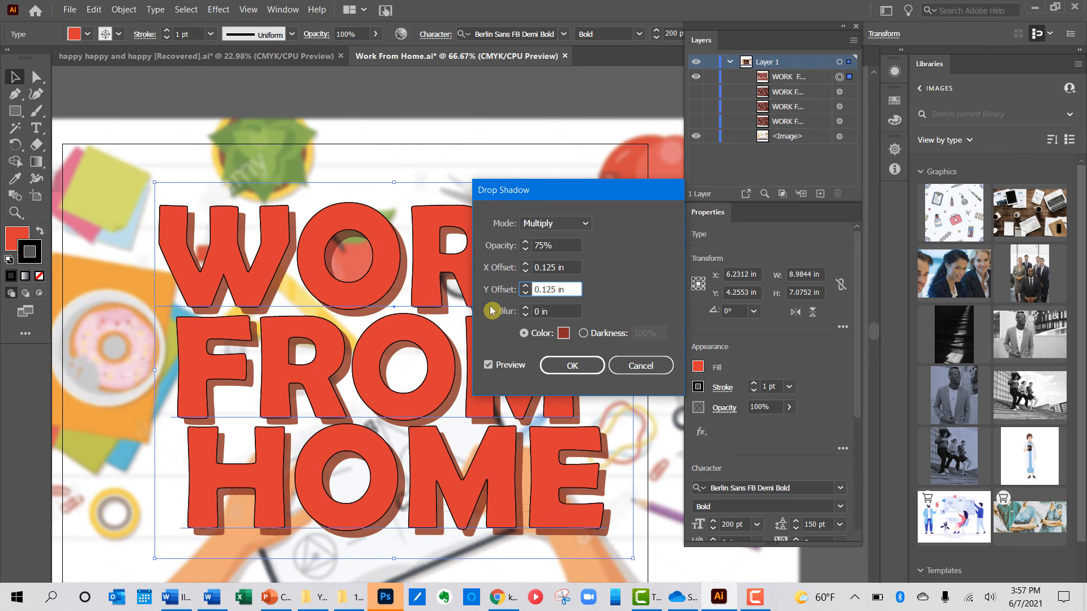
pyautogui.click(640, 366)
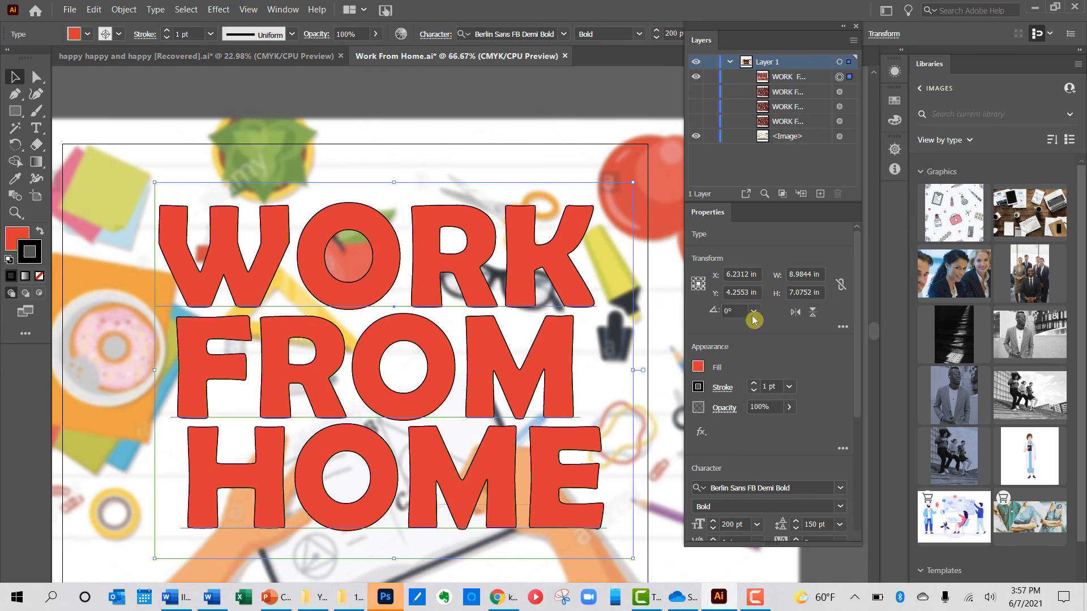
# Step: Compare the plain red text with the hidden scribbled version by swapping their visibility, and restore the plain text
pyautogui.click(696, 76)
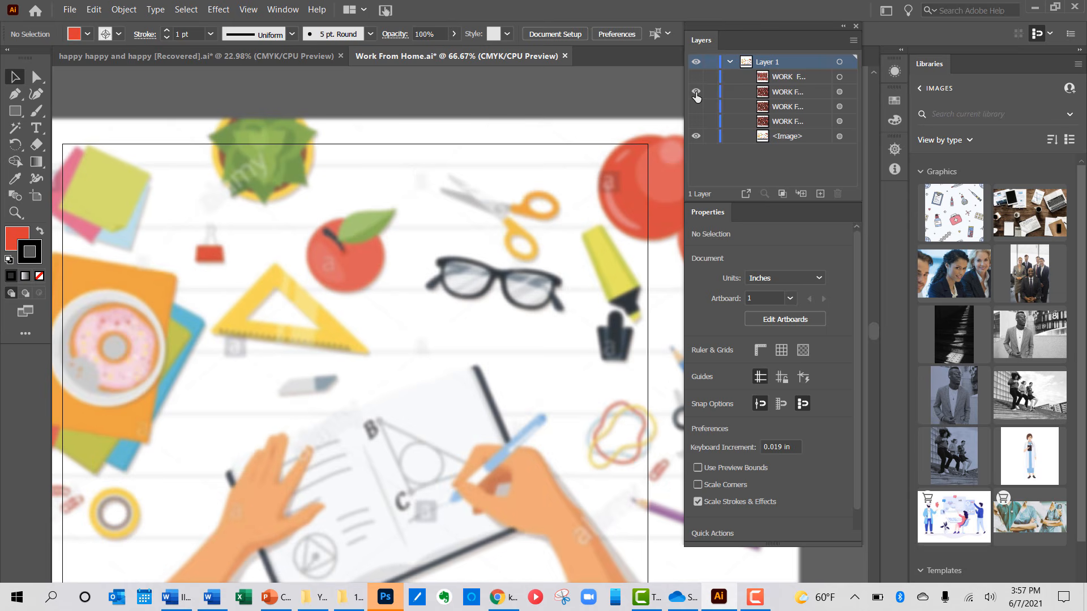
pyautogui.click(695, 92)
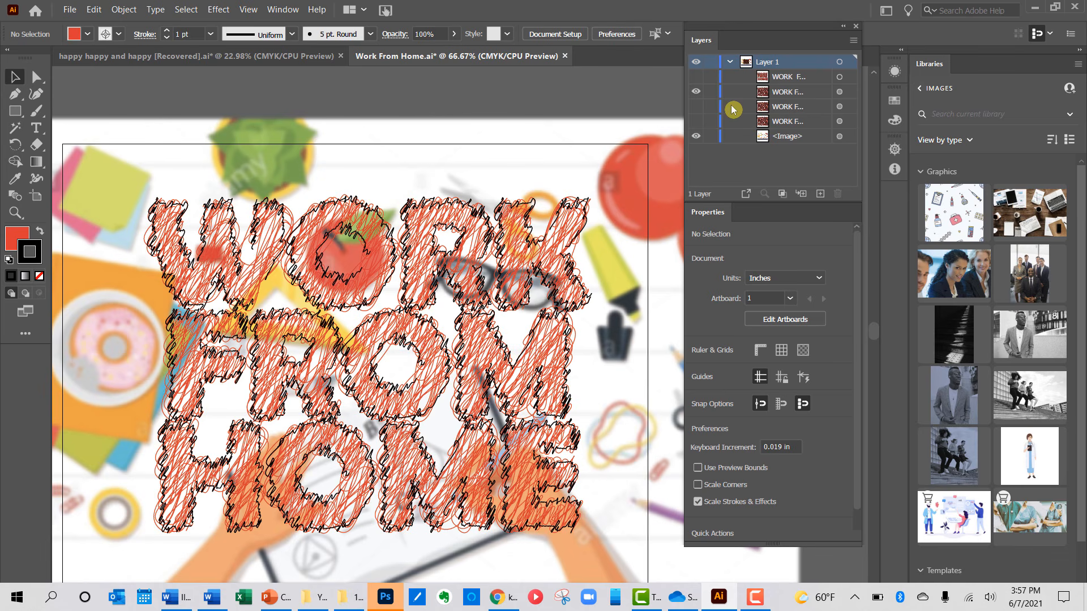
pyautogui.click(696, 77)
pyautogui.click(696, 93)
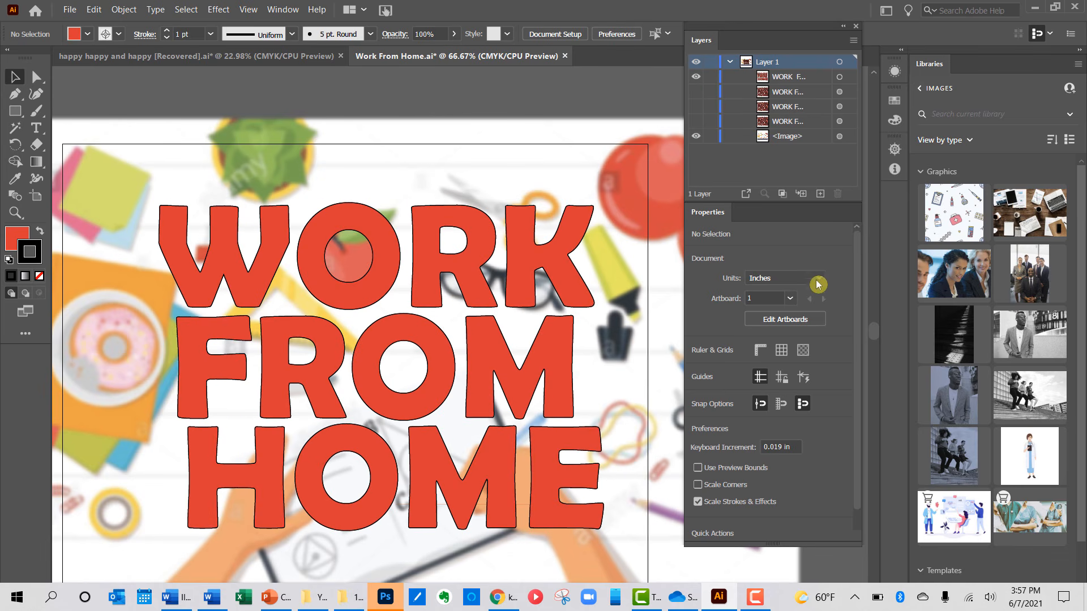
# Step: Target the visible WORK FROM HOME text and open a Stylize Scribble effect on it with the Default preset
pyautogui.click(786, 77)
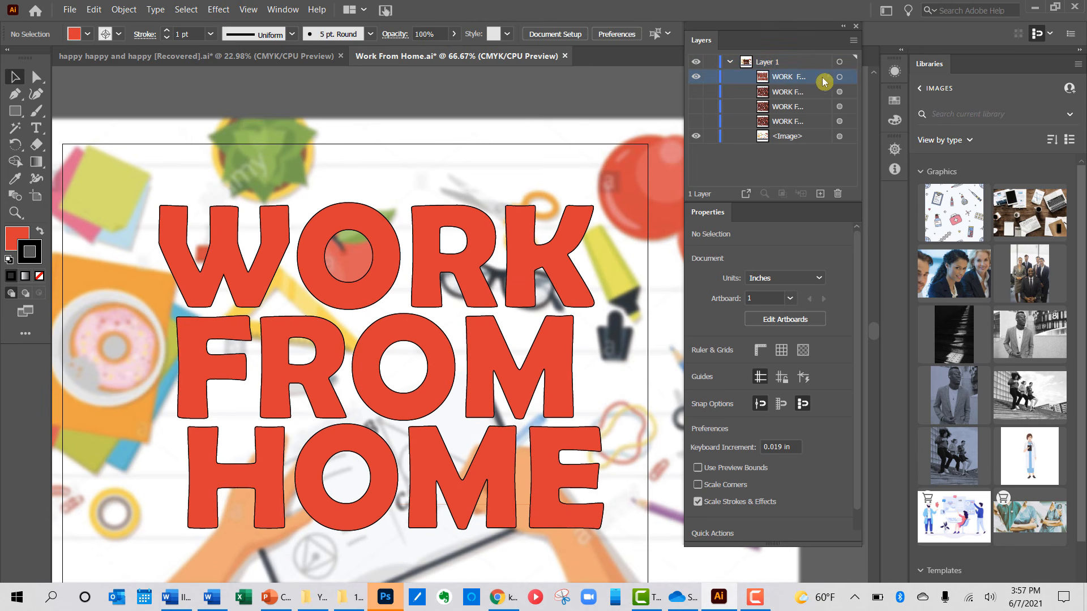
pyautogui.click(839, 80)
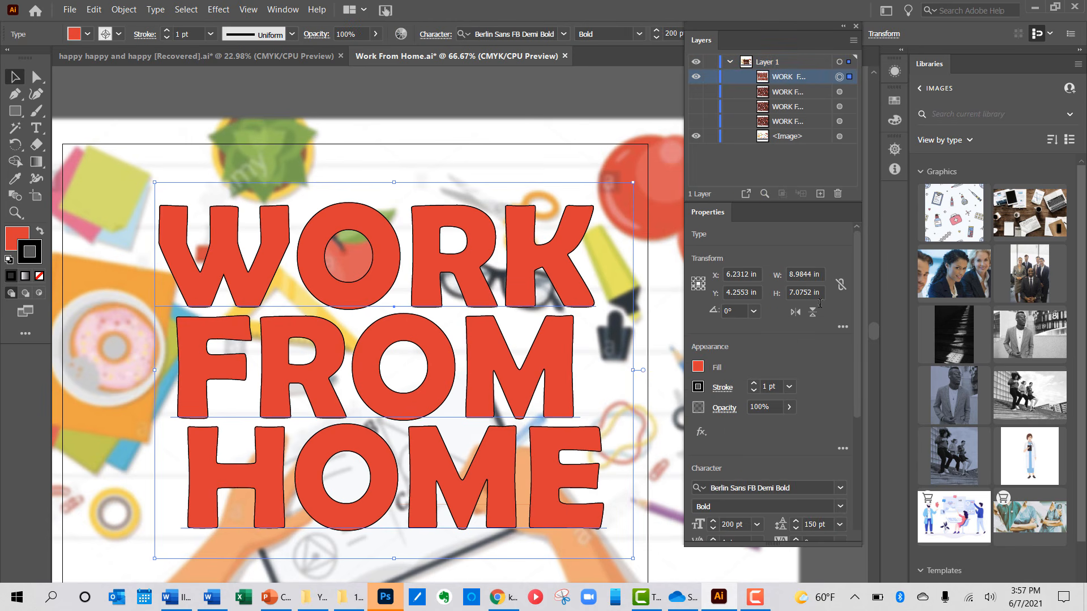
pyautogui.click(708, 430)
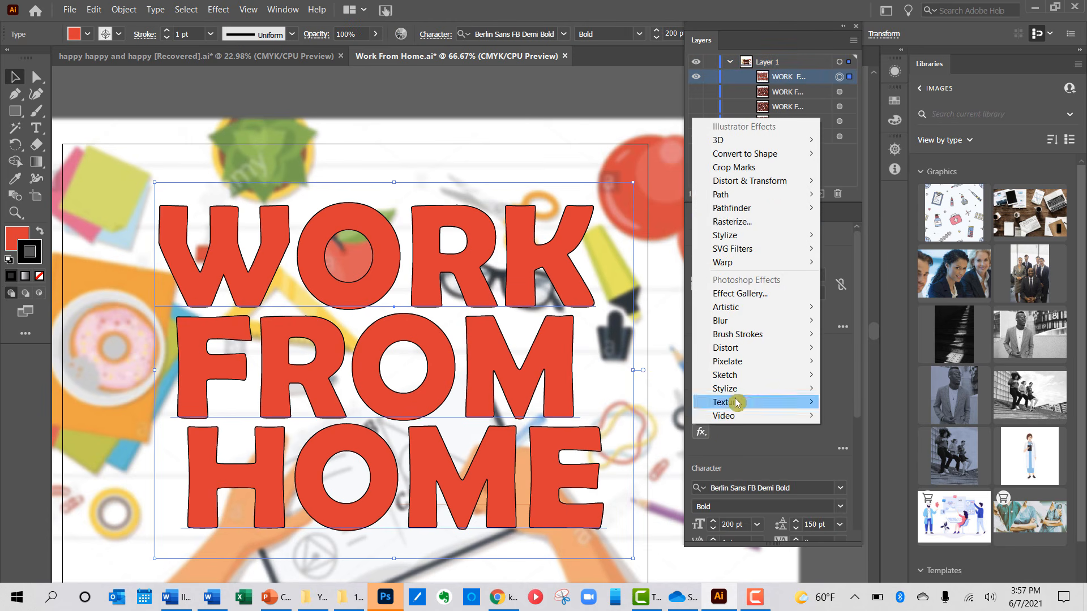
pyautogui.moveTo(770, 238)
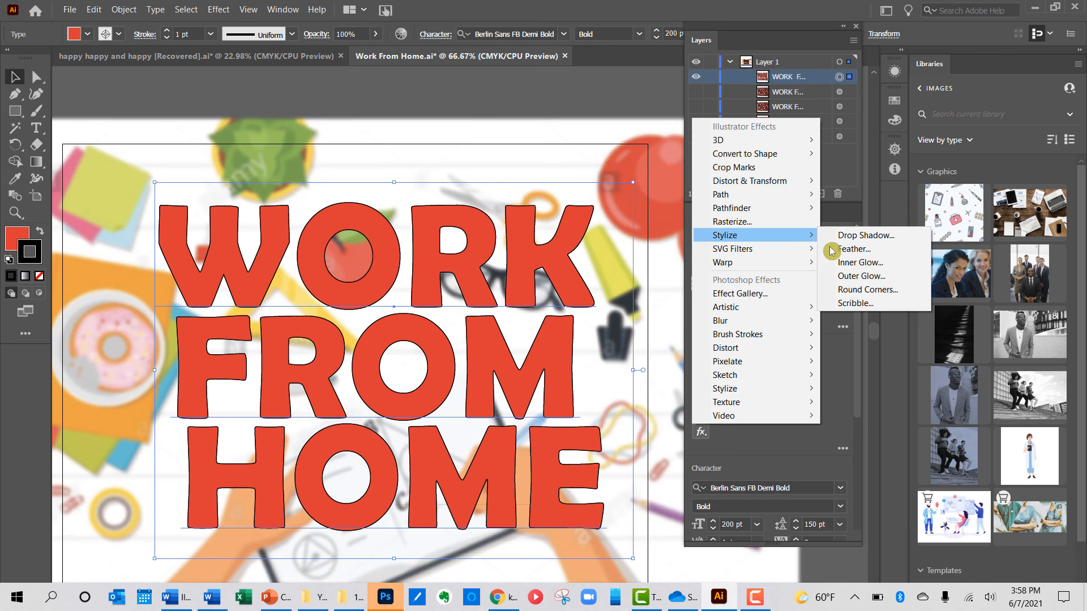
pyautogui.click(871, 304)
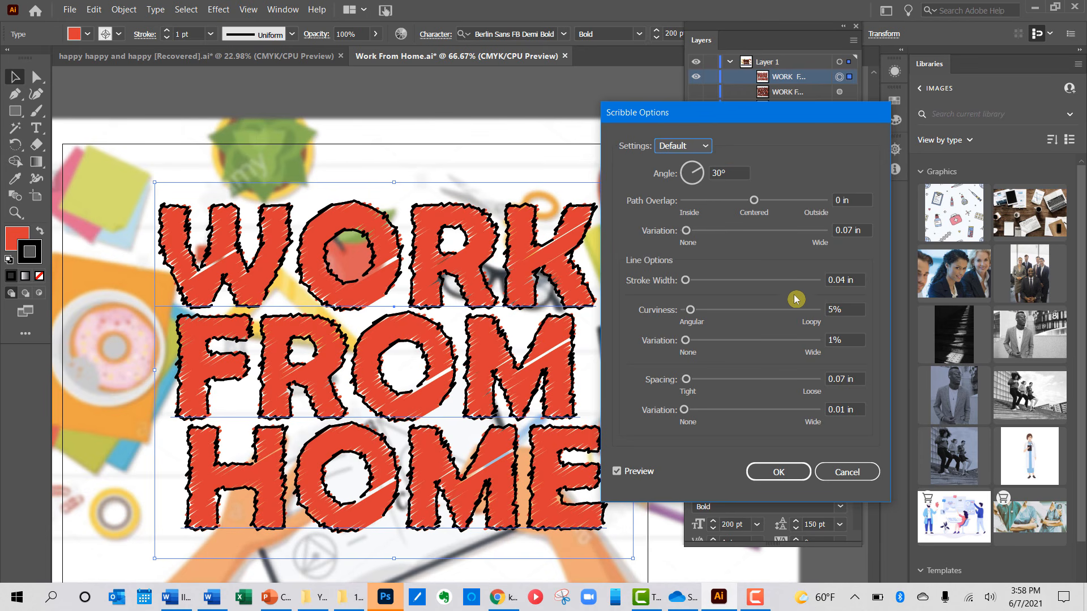
# Step: Preview the Childlike and Dense scribble presets on the text
pyautogui.click(667, 149)
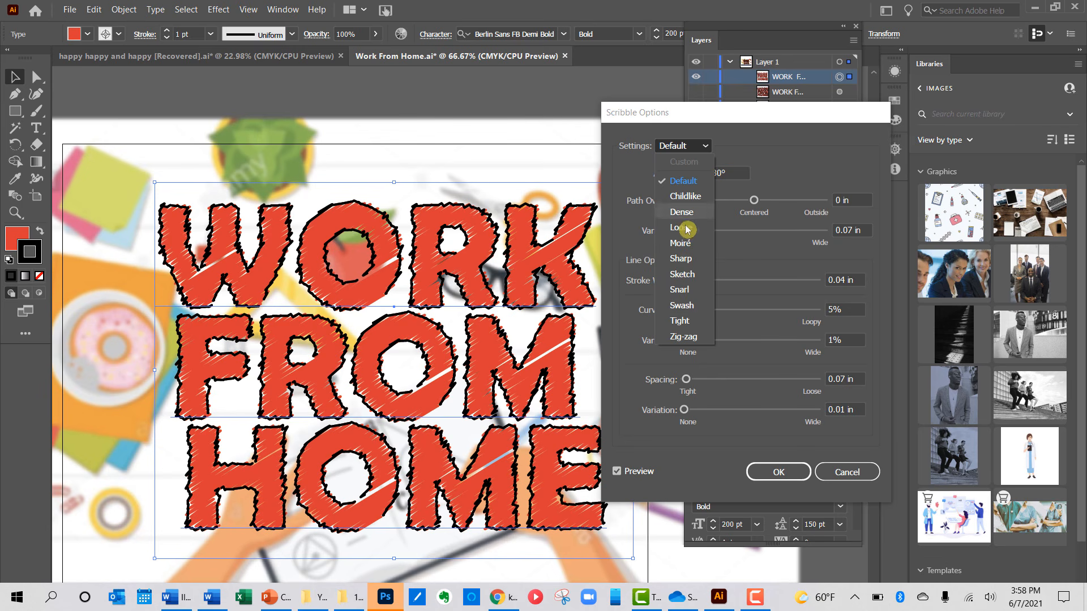
pyautogui.click(689, 180)
pyautogui.press('Down')
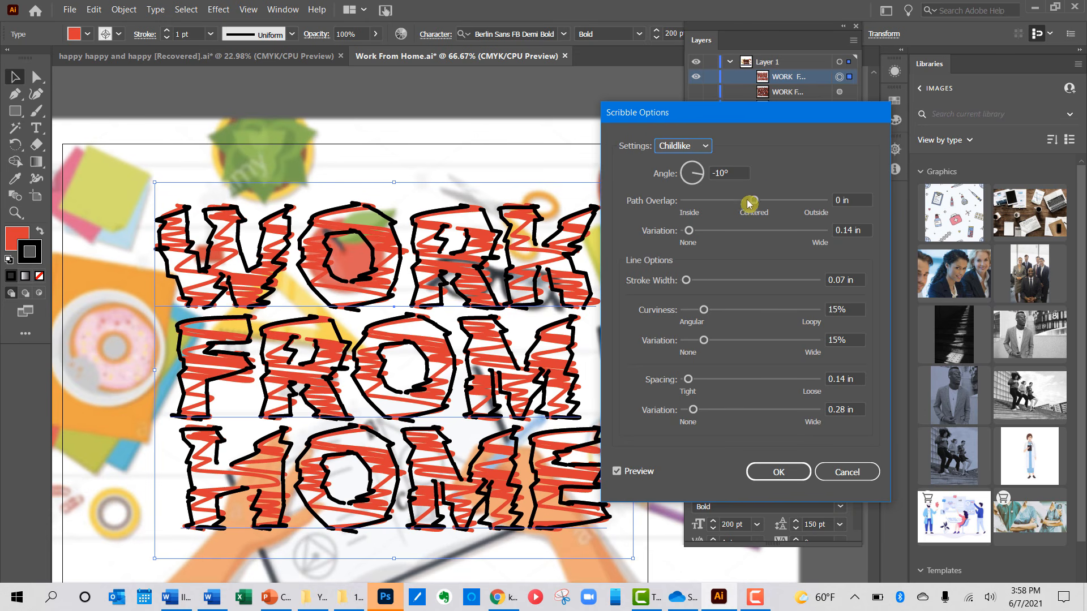
pyautogui.click(689, 147)
pyautogui.click(686, 198)
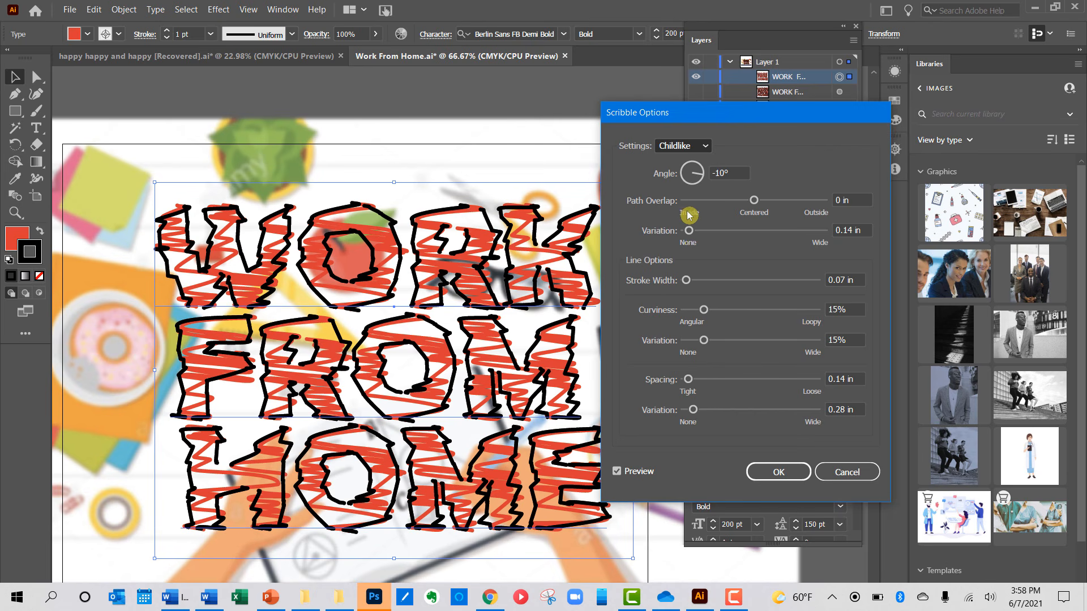
pyautogui.press('Down')
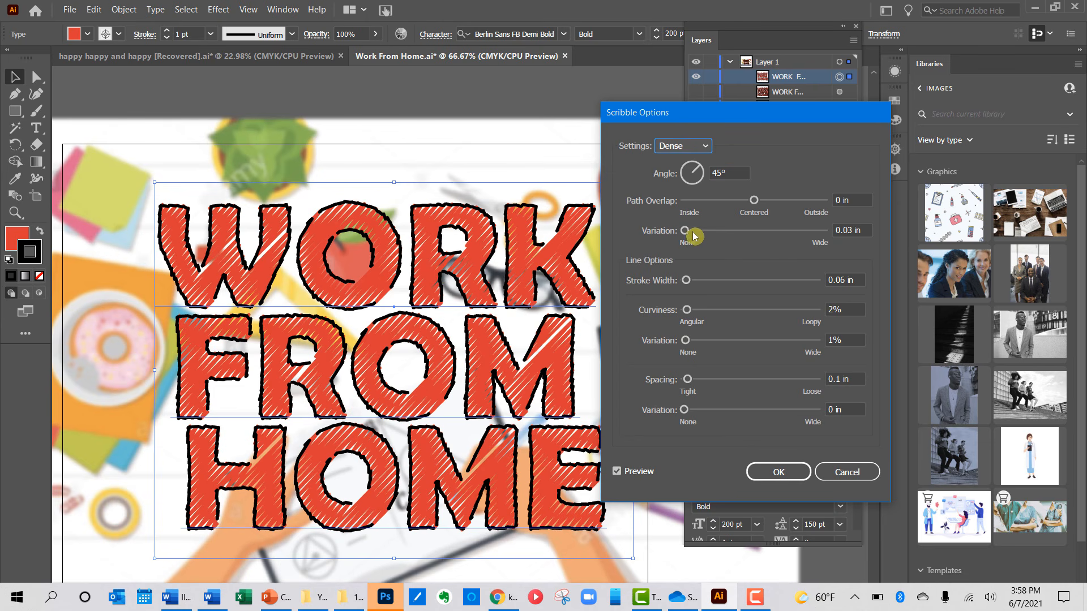
# Step: Preview the Loose and Moiré scribble presets on the text
pyautogui.click(688, 147)
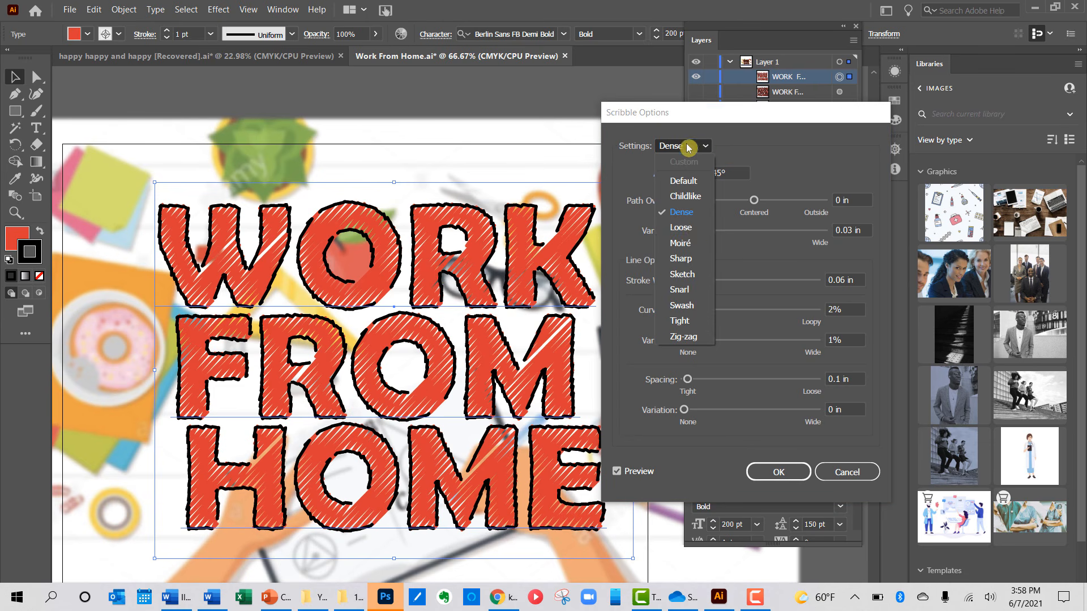
pyautogui.click(682, 227)
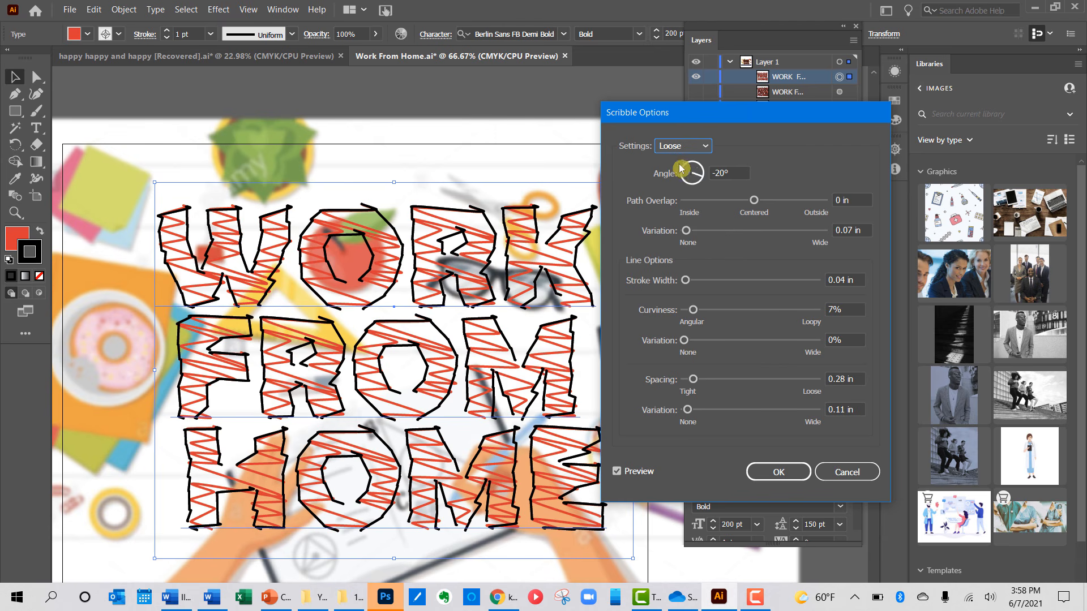
pyautogui.click(682, 152)
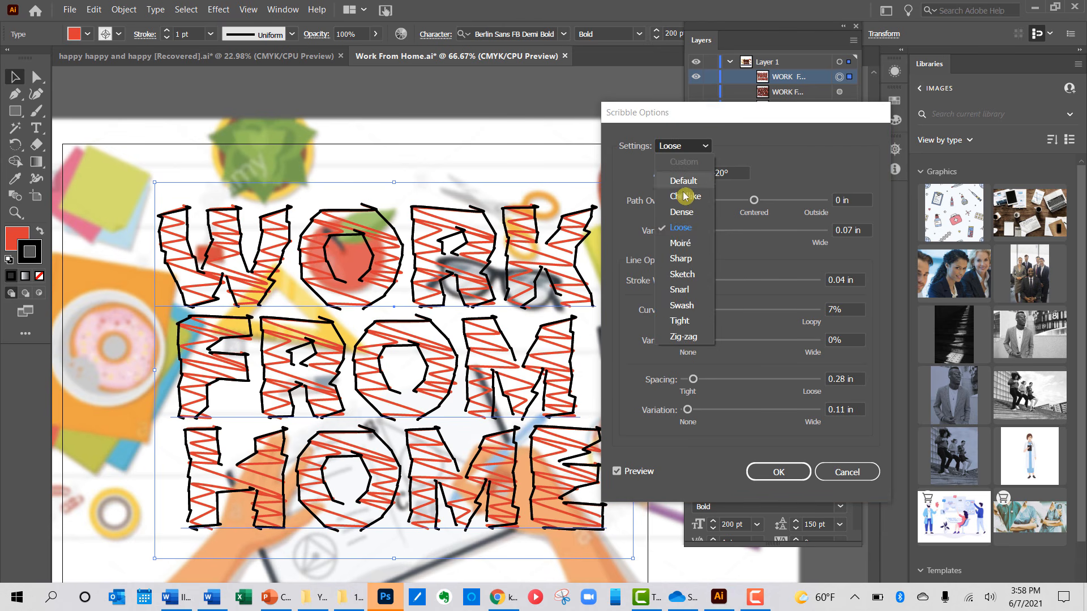
pyautogui.click(689, 241)
pyautogui.press('Down')
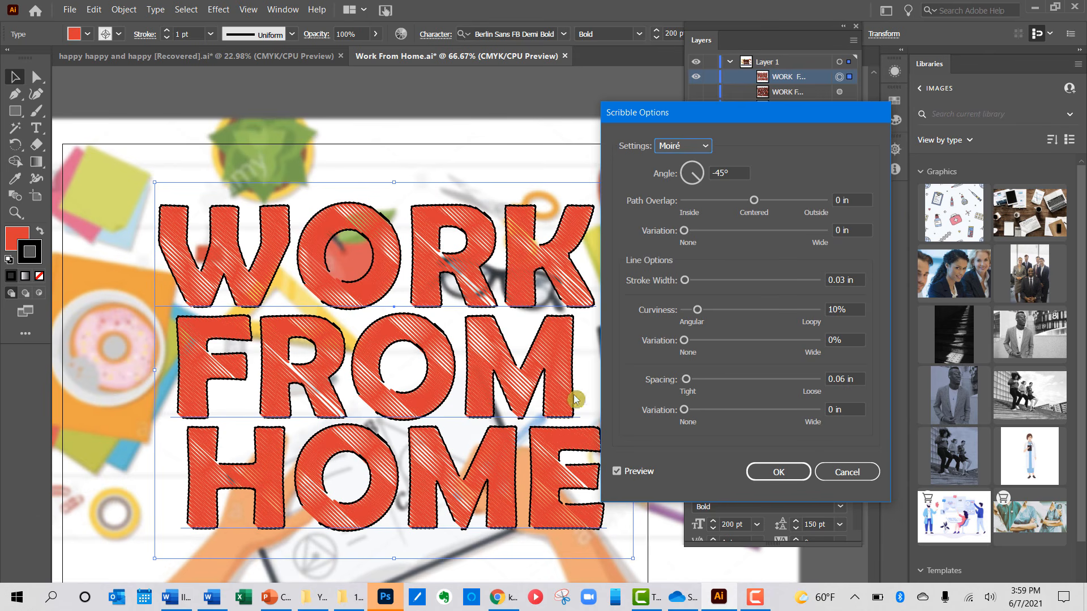
# Step: Preview the Sharp, Sketch and Snarl scribble presets on the text
pyautogui.click(675, 148)
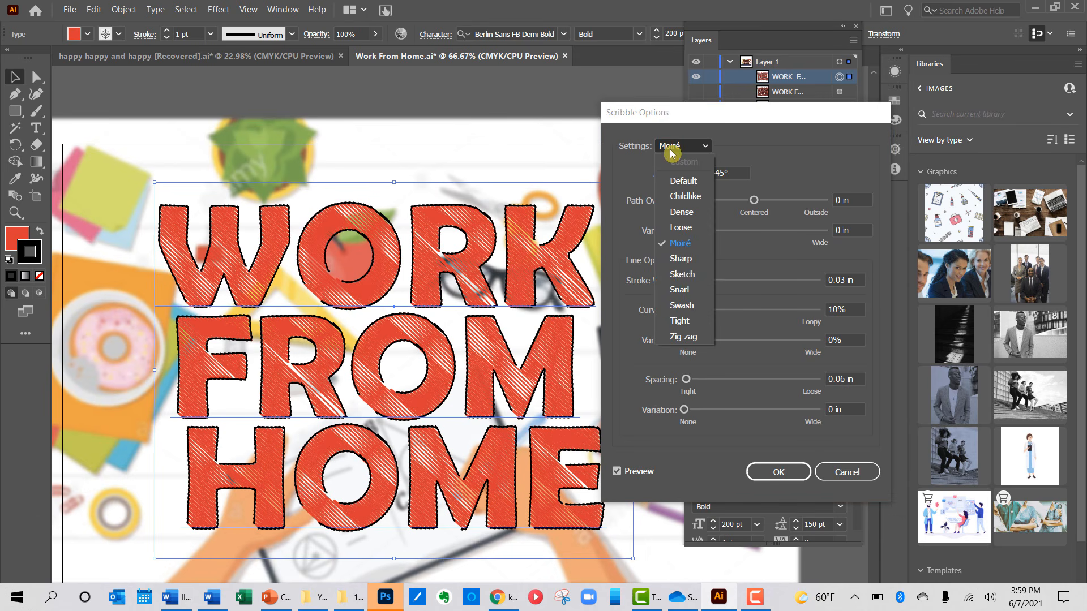
pyautogui.click(680, 259)
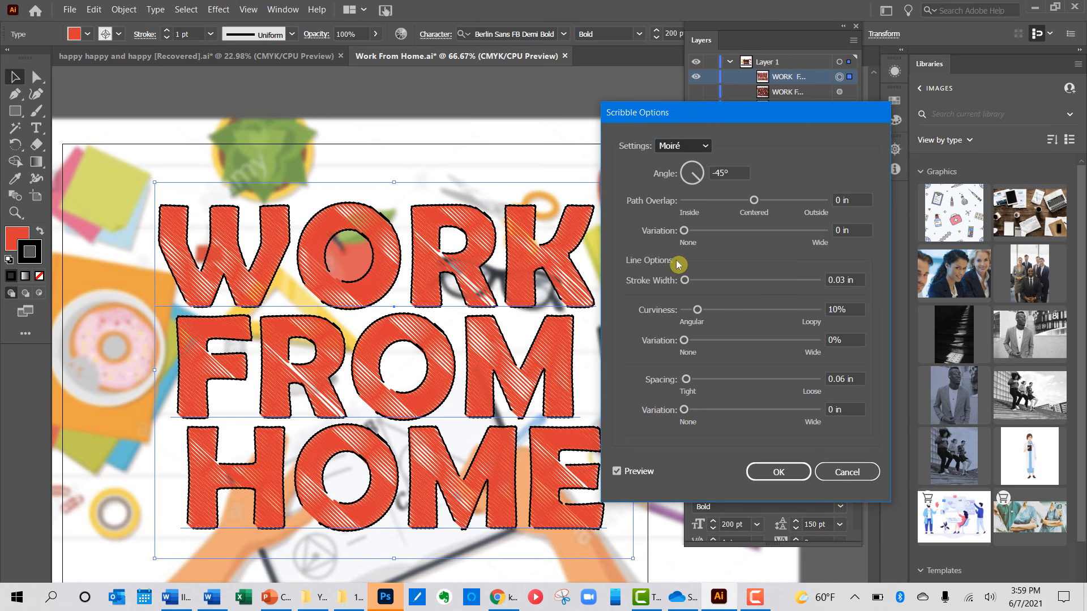
pyautogui.click(679, 146)
pyautogui.click(699, 284)
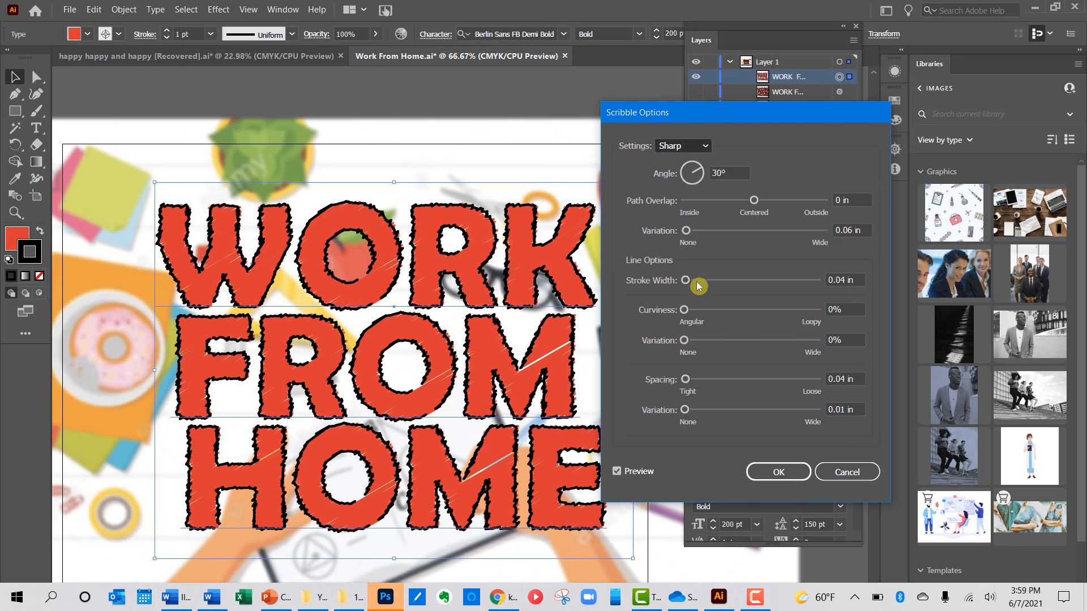
pyautogui.scroll(-1, 686, 147)
pyautogui.click(688, 146)
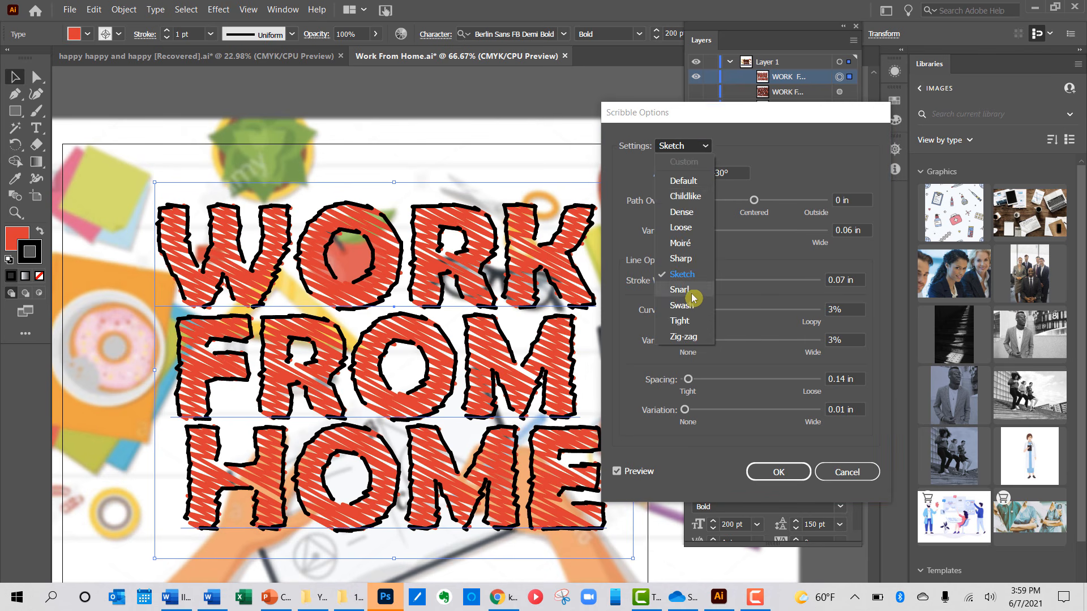
pyautogui.click(687, 275)
pyautogui.scroll(-1, 682, 148)
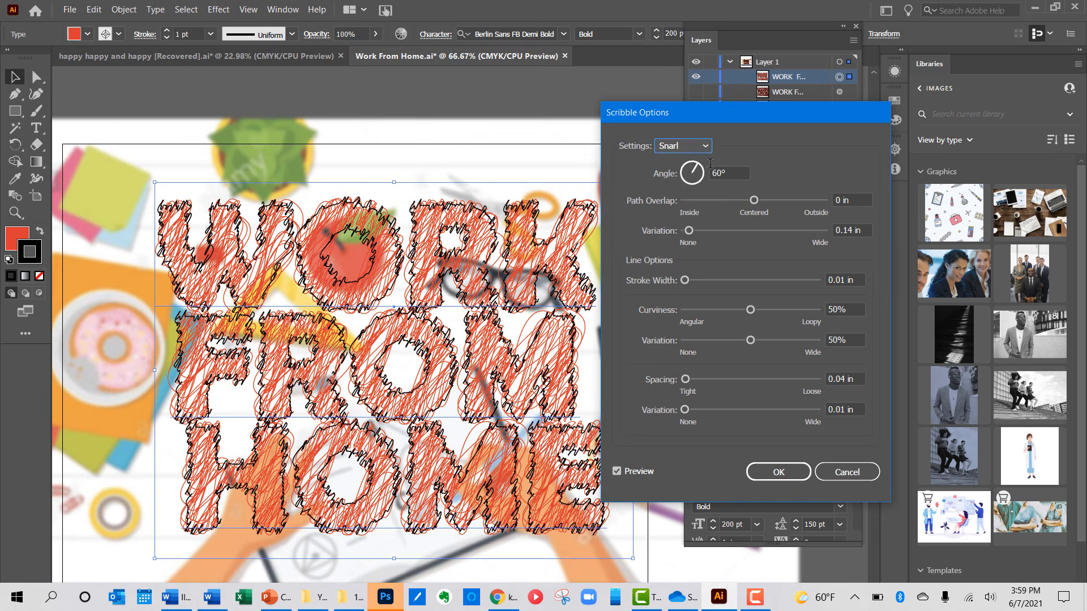
# Step: Choose the Swash scribble preset and raise its angle to 24°
pyautogui.click(684, 150)
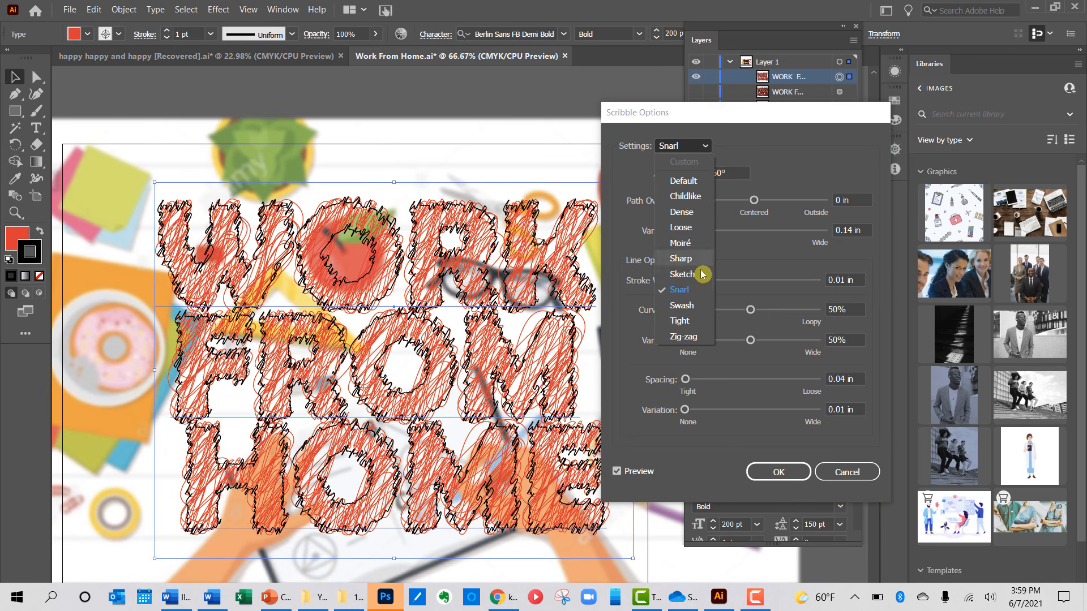
pyautogui.click(693, 290)
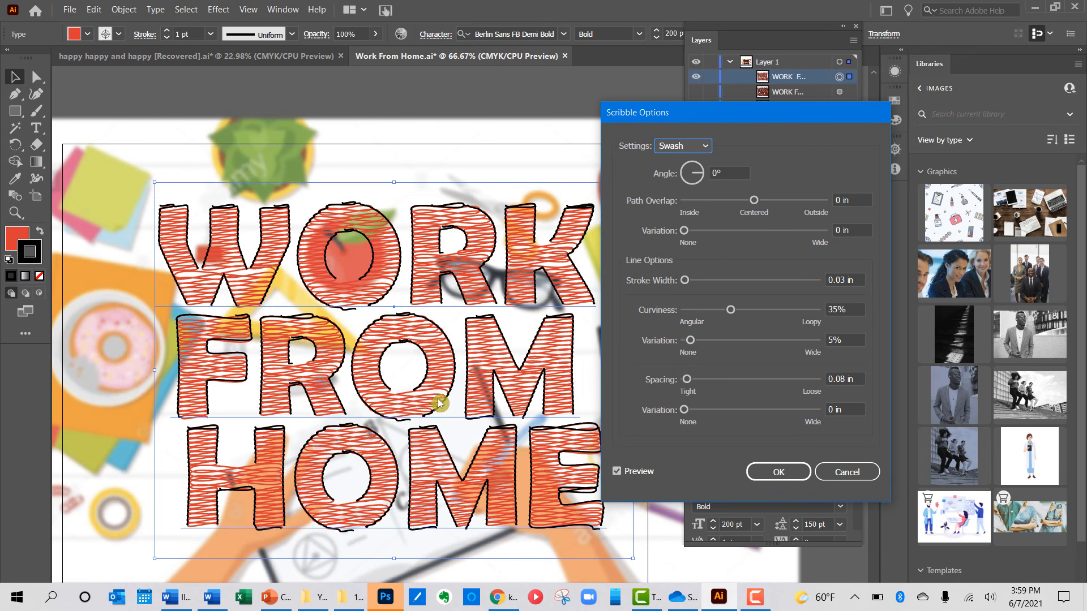
pyautogui.click(734, 174)
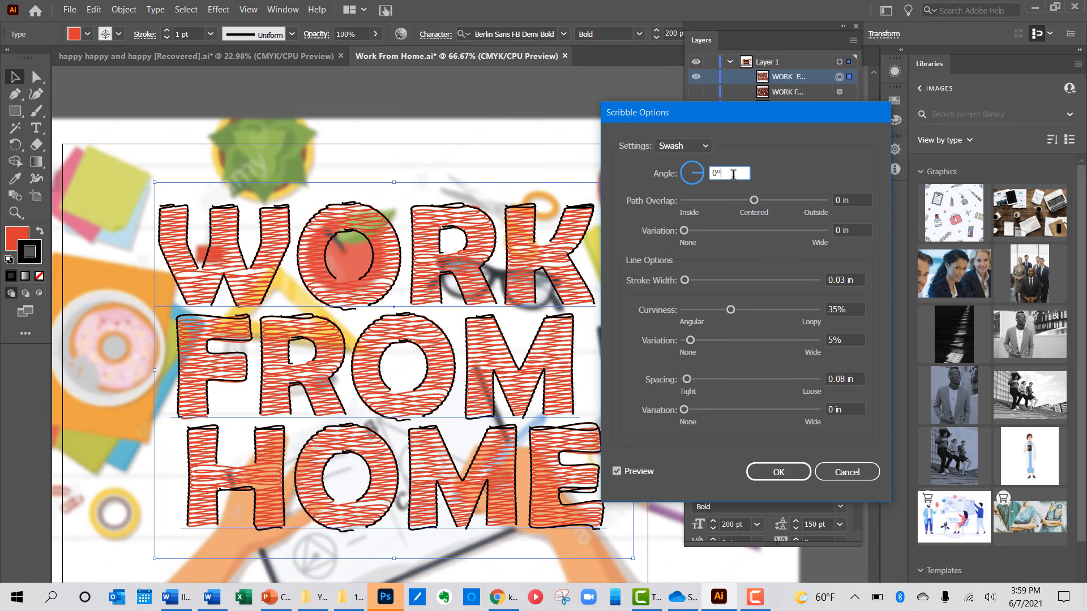
pyautogui.hotkey('shift', 'Up')
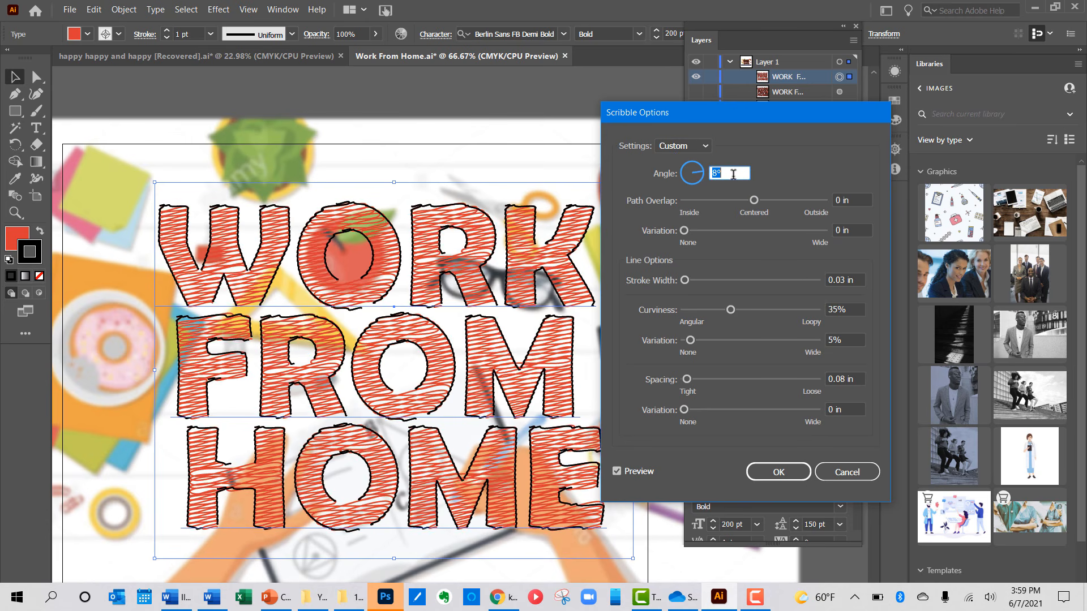
pyautogui.press('Up')
pyautogui.press('Up')
pyautogui.press('Up')
pyautogui.press('Up')
pyautogui.press('Up')
pyautogui.press('Up')
pyautogui.press('Up')
pyautogui.press('Up')
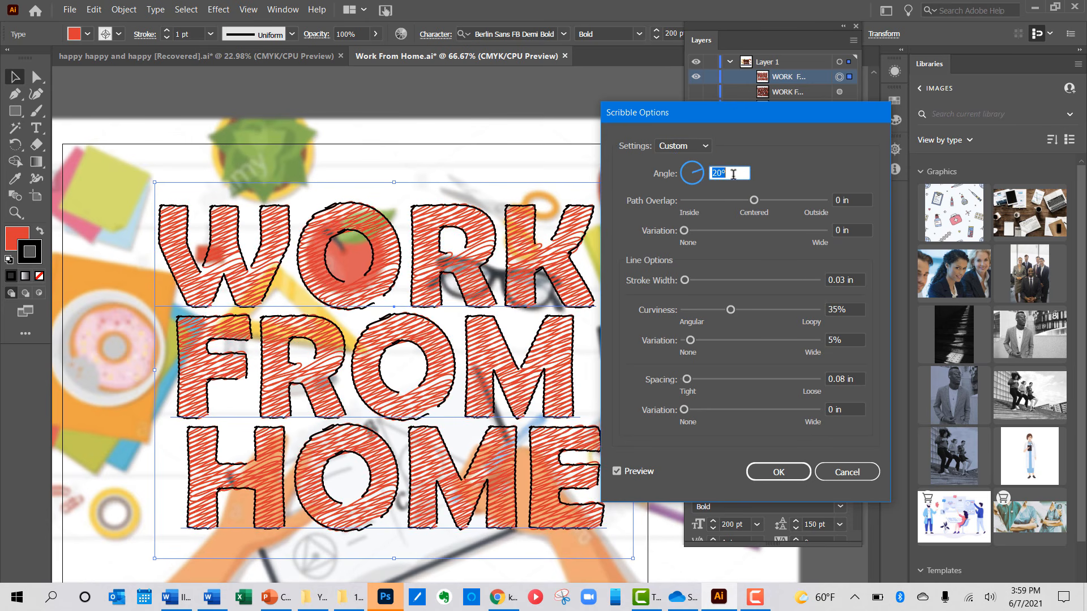
pyautogui.press('Up')
pyautogui.press('Up')
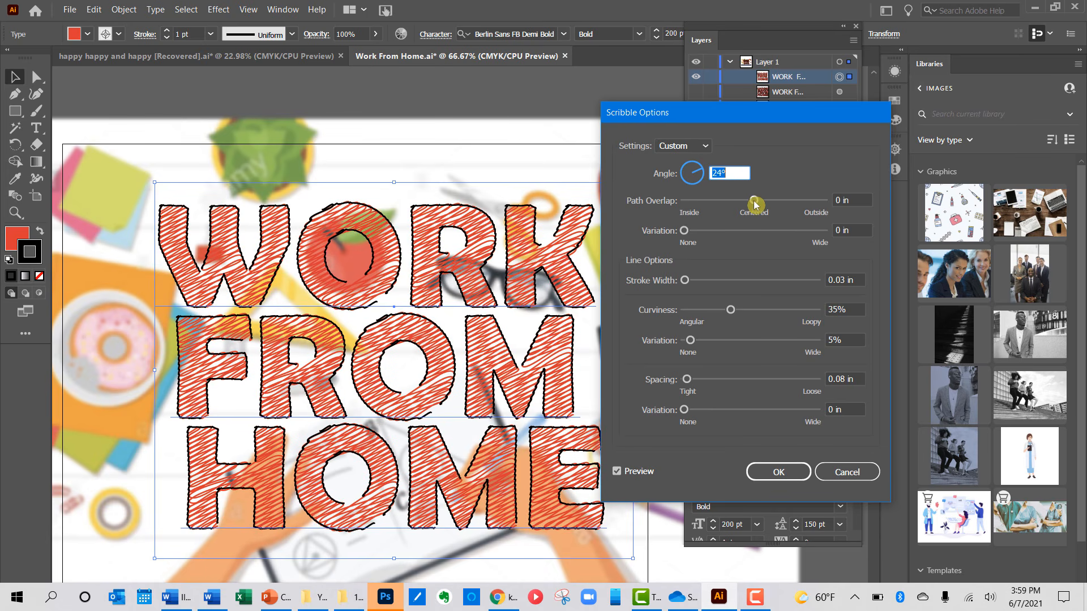
# Step: Try scribble path overlaps of 0.01 in and 0.1 in, and return the overlap to 0 in
pyautogui.moveTo(755, 201)
pyautogui.mouseDown()
pyautogui.moveTo(770, 204)
pyautogui.moveTo(756, 204)
pyautogui.mouseUp()
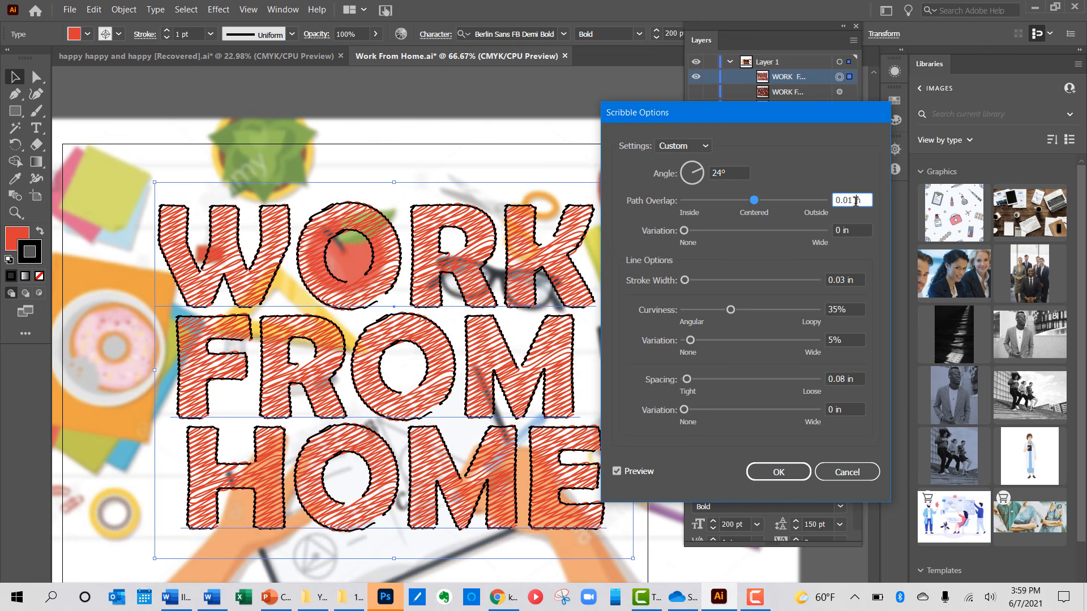
pyautogui.press('Up')
pyautogui.press('Down')
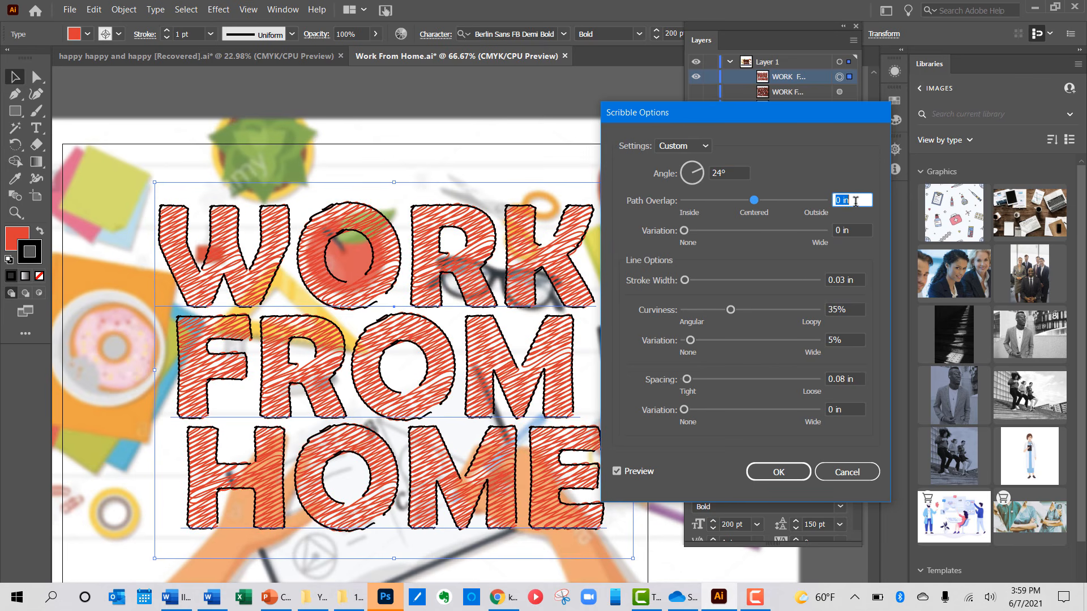
pyautogui.press('Up')
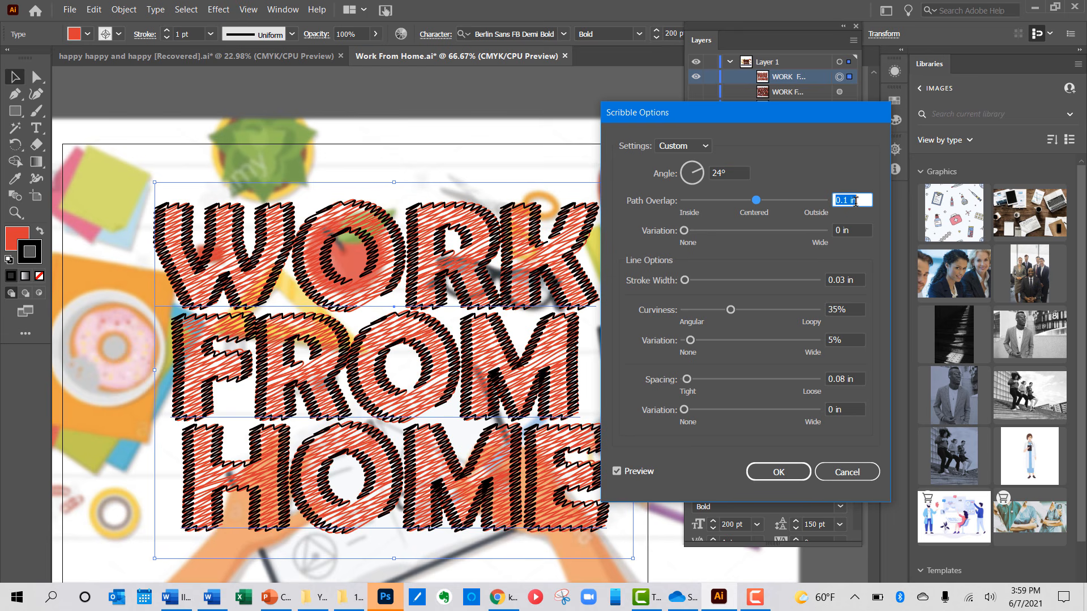
pyautogui.press('Down')
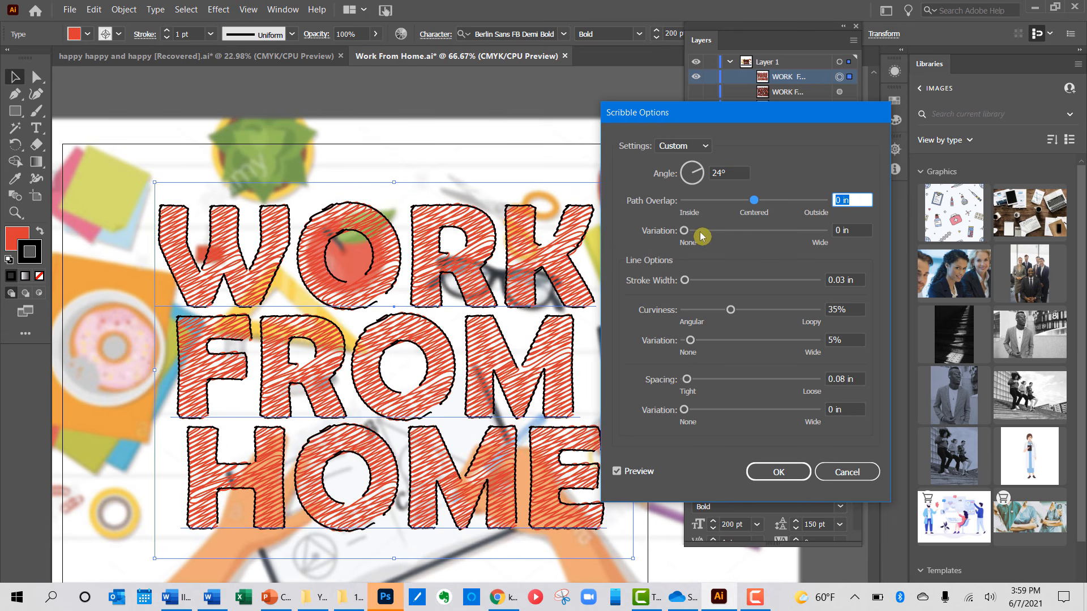
# Step: Set the scribble's path overlap variation to 0.03 in and apply the effect to the text
pyautogui.moveTo(684, 231)
pyautogui.mouseDown()
pyautogui.moveTo(699, 236)
pyautogui.moveTo(688, 238)
pyautogui.mouseUp()
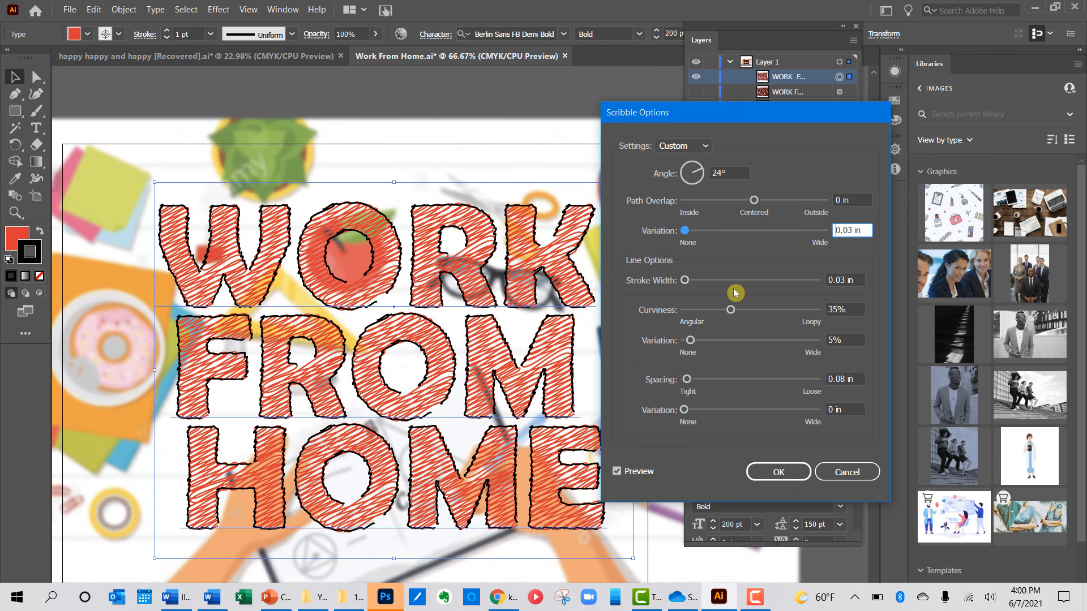
pyautogui.click(778, 471)
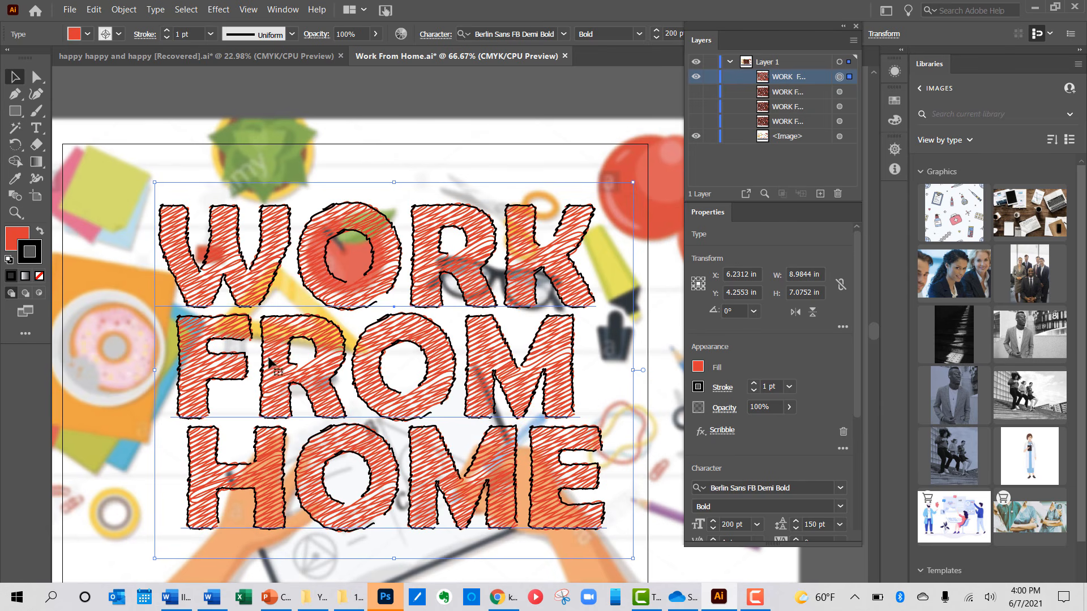
# Step: Check that the scribbled text is still editable by highlighting all its characters, and leave text editing with nothing selected
pyautogui.doubleClick(249, 370)
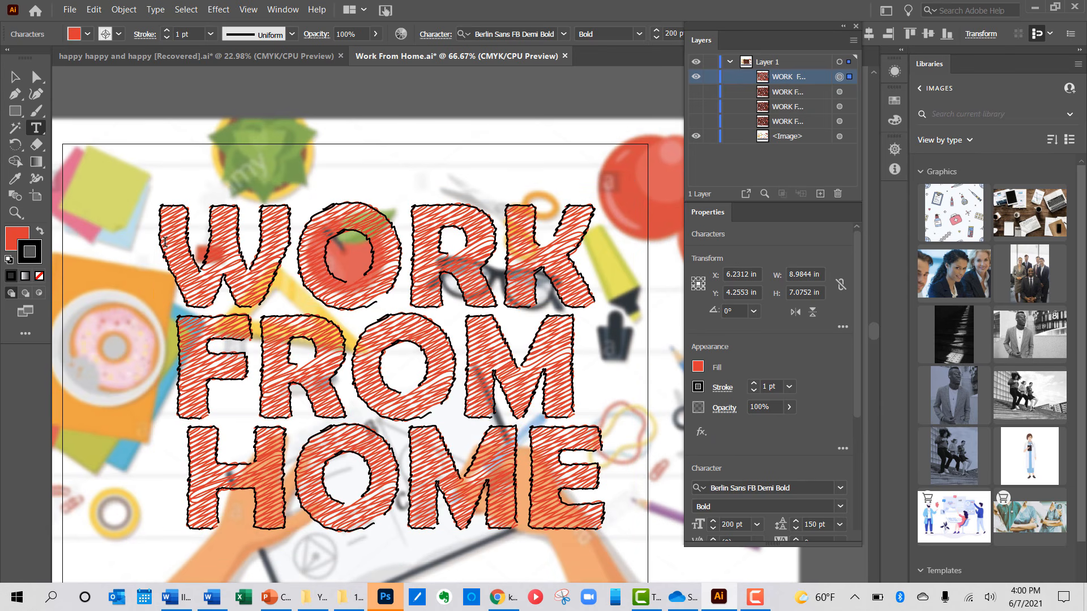
pyautogui.moveTo(166, 242); pyautogui.dragTo(596, 468)
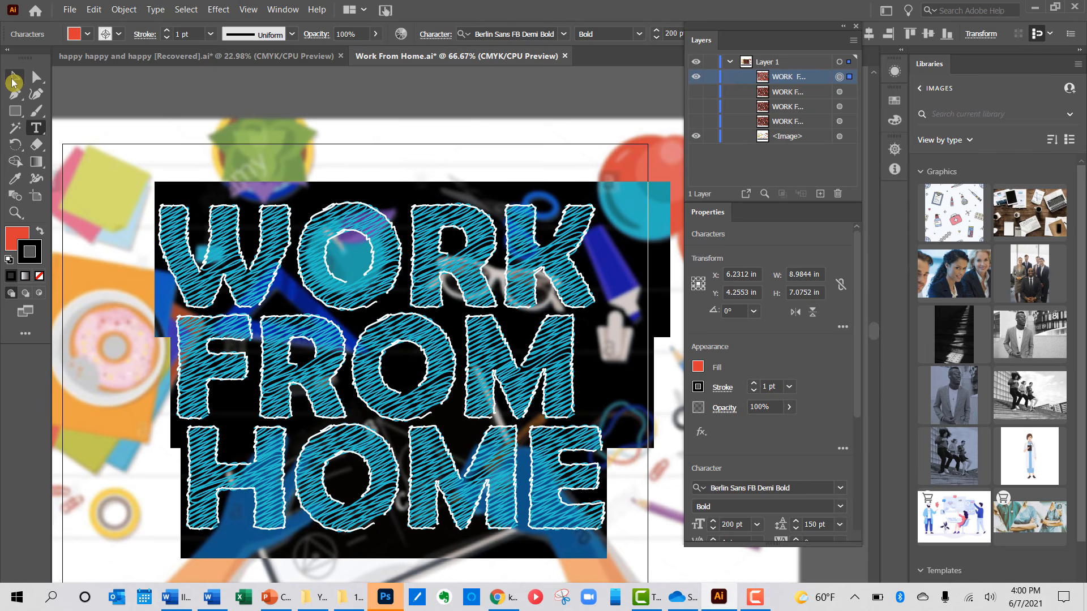
pyautogui.click(13, 81)
pyautogui.click(210, 103)
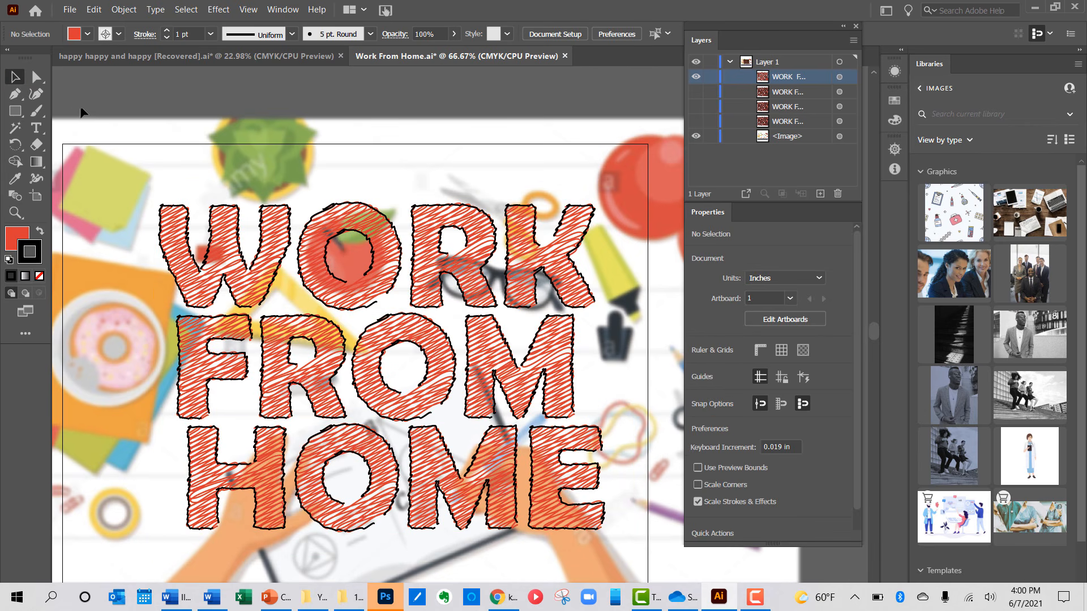
# Step: Enter the scribbled WORK FROM HOME text for editing once more and switch back to having the whole text object selected
pyautogui.click(36, 195)
pyautogui.doubleClick(317, 253)
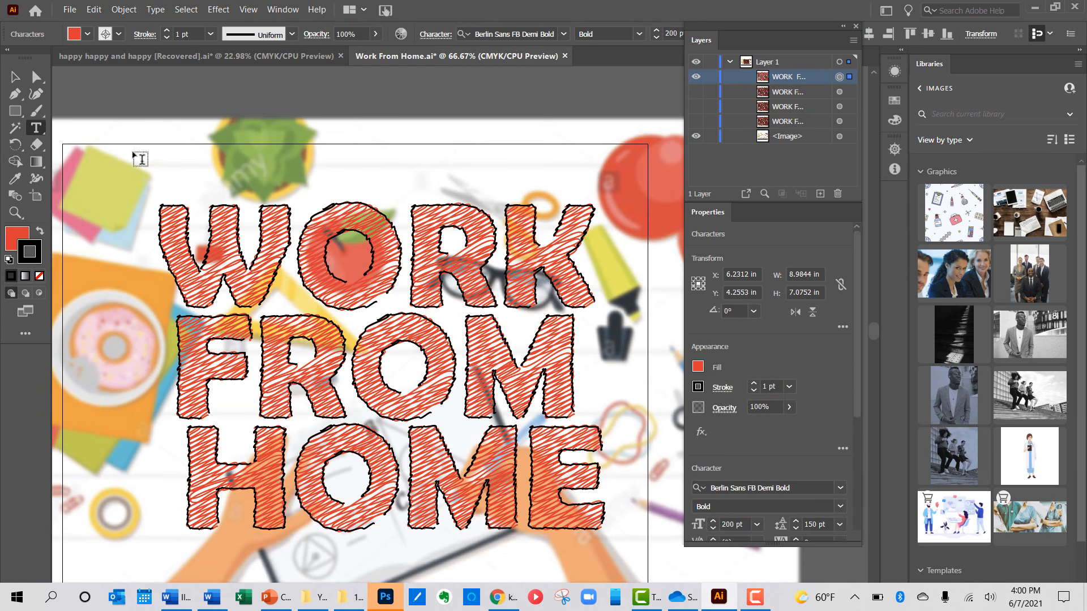
pyautogui.click(15, 77)
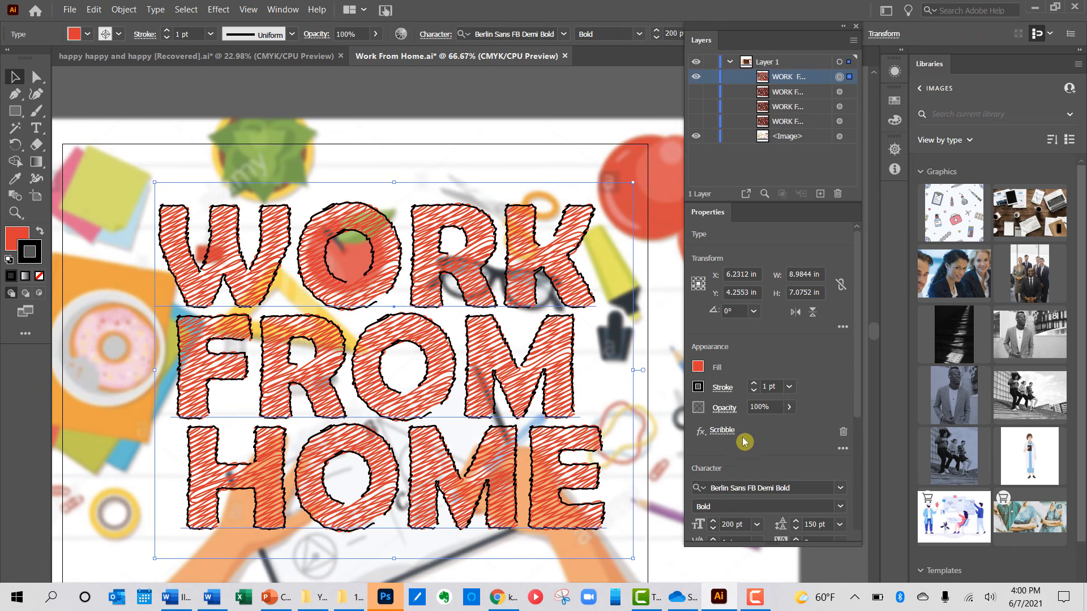
# Step: Add a Gaussian Blur with a 2-pixel radius to the scribbled WORK FROM HOME text
pyautogui.click(701, 439)
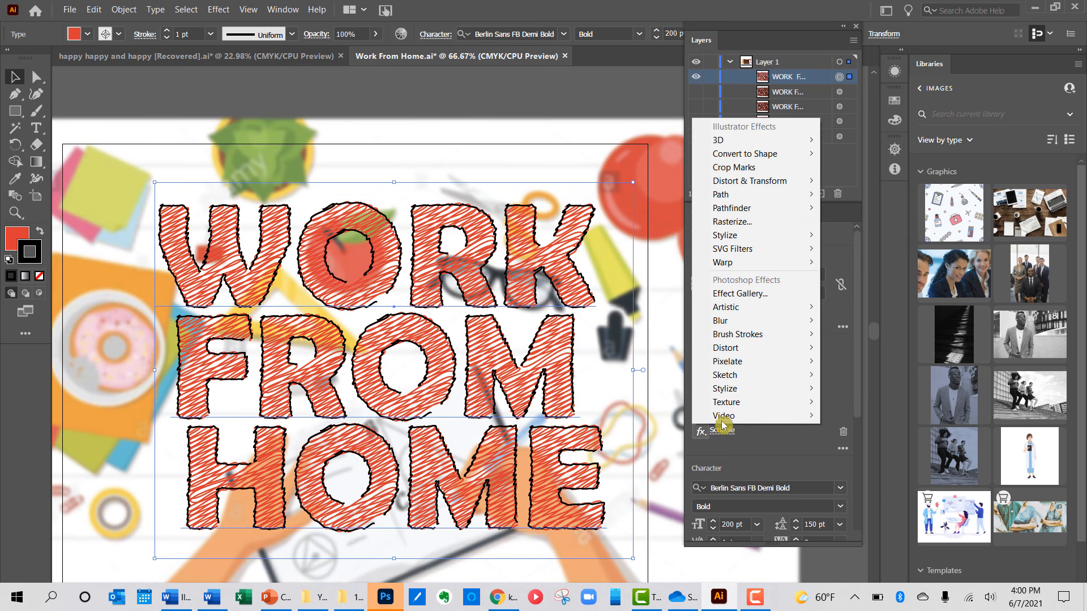
pyautogui.moveTo(746, 326)
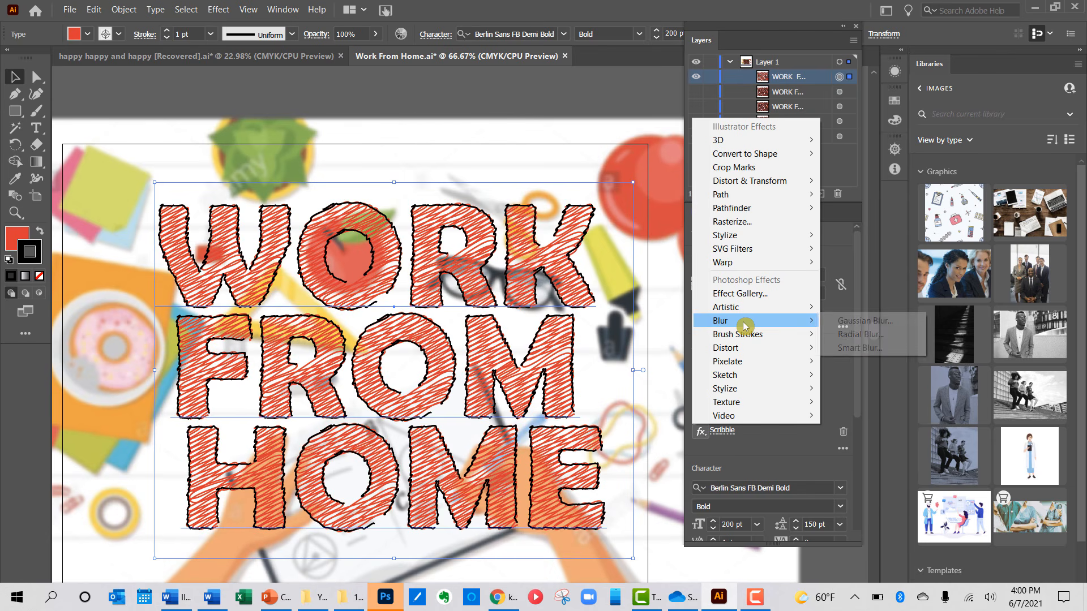
pyautogui.click(856, 320)
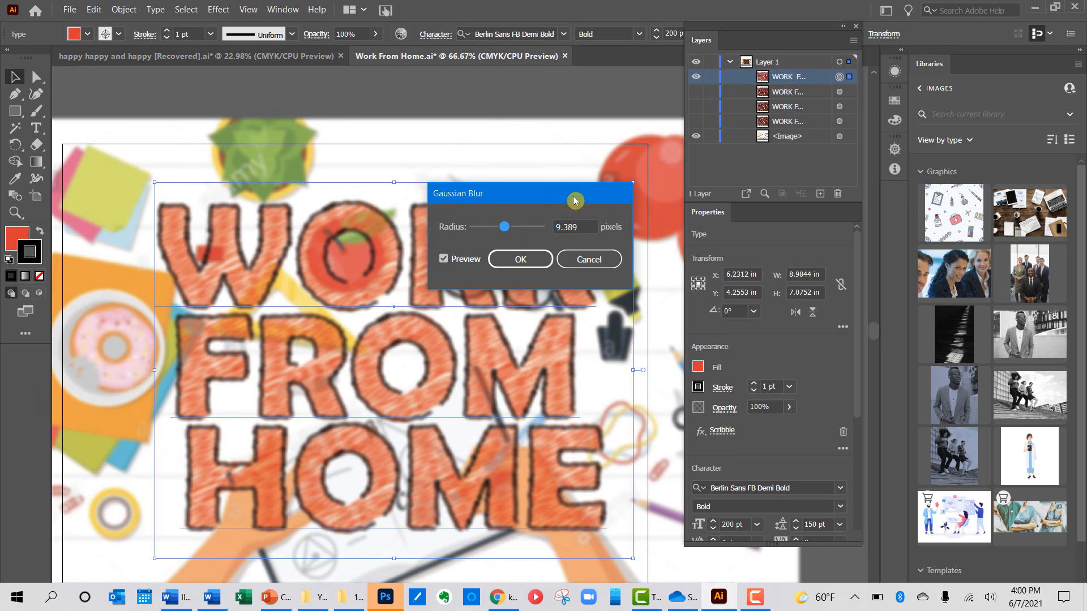
pyautogui.moveTo(561, 197); pyautogui.dragTo(652, 148)
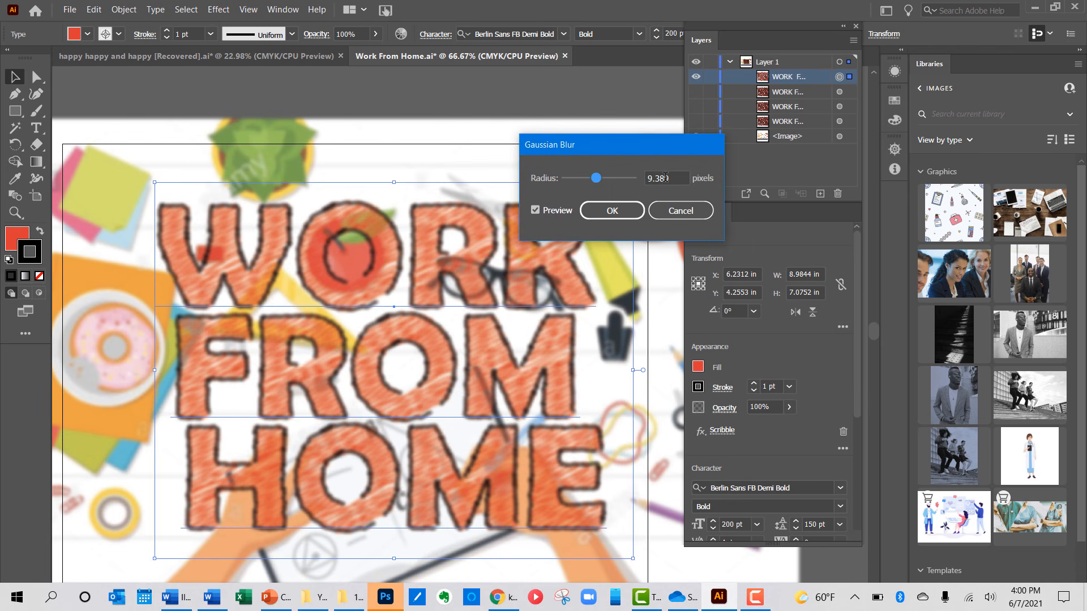
pyautogui.click(665, 178)
pyautogui.press('Down')
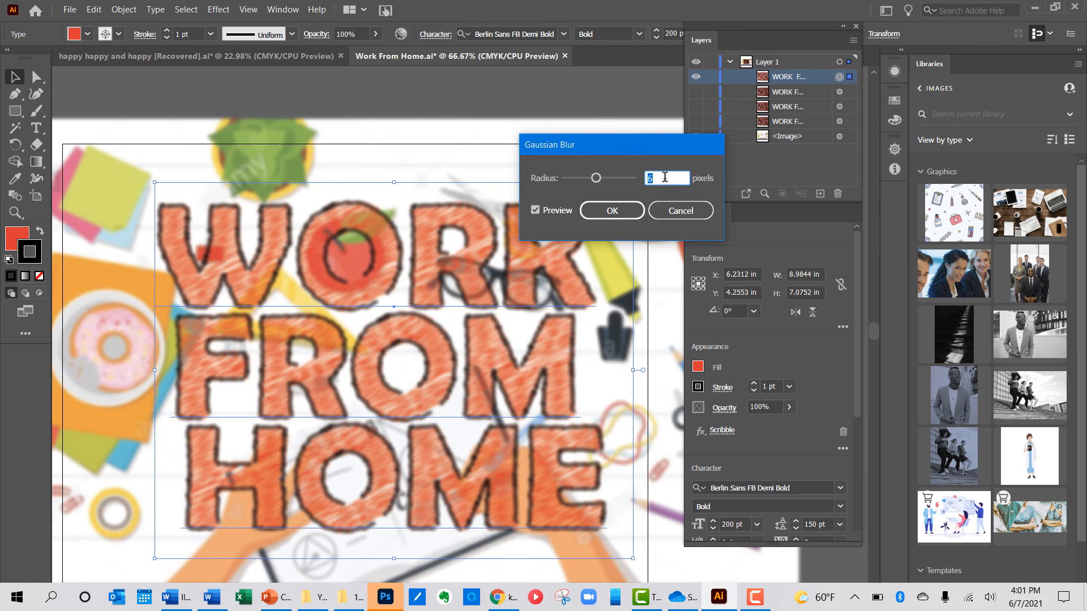
pyautogui.press('Down')
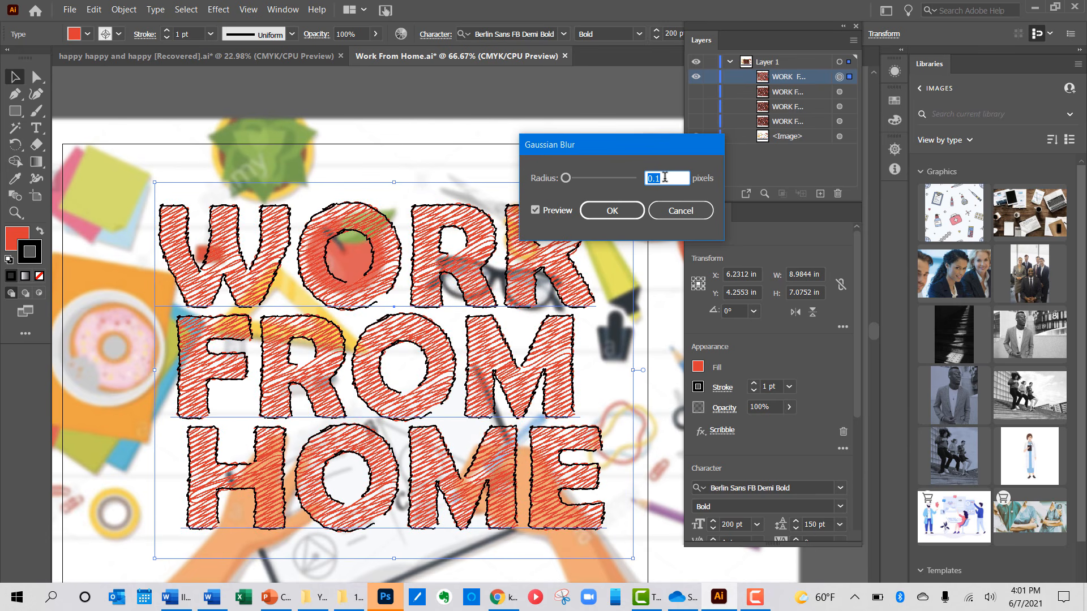
pyautogui.press('Up')
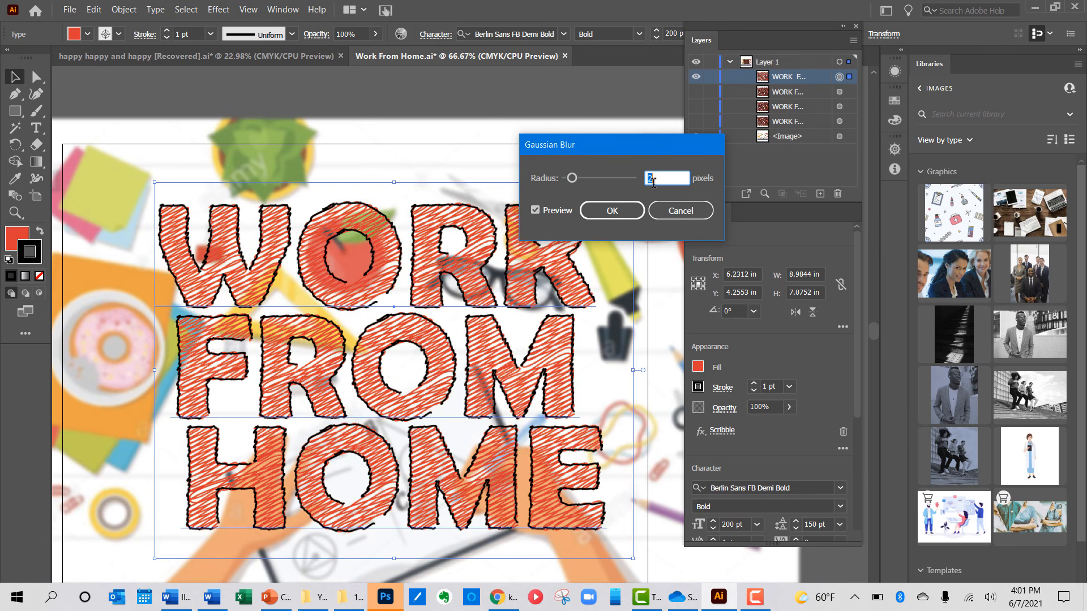
pyautogui.click(625, 213)
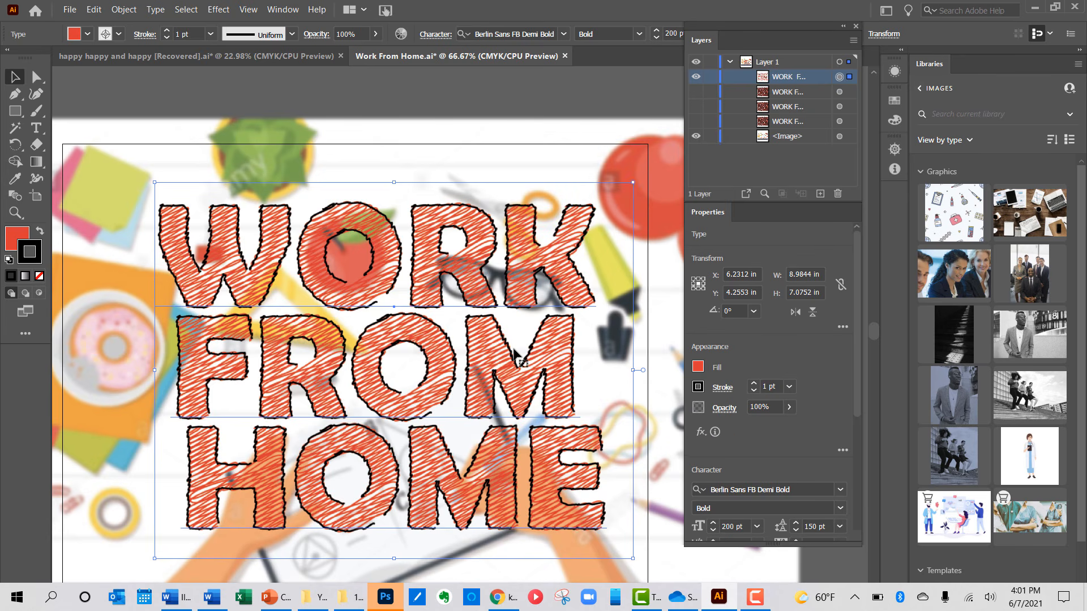
# Step: Show the text's Appearance panel as a floating panel over the artwork and enlarge it to fit its whole effect list
pyautogui.click(701, 432)
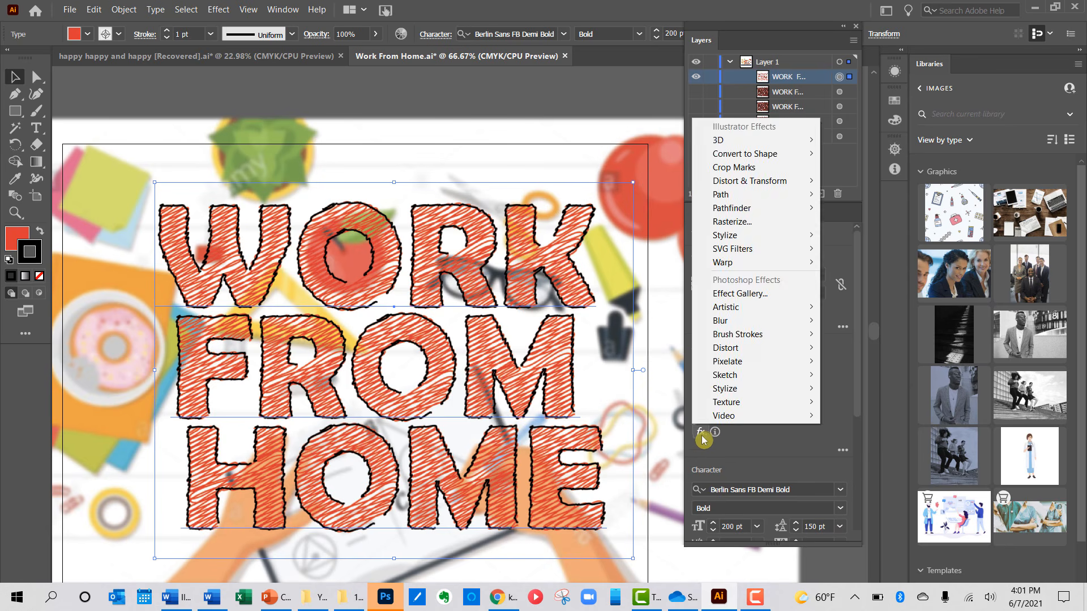
pyautogui.click(754, 448)
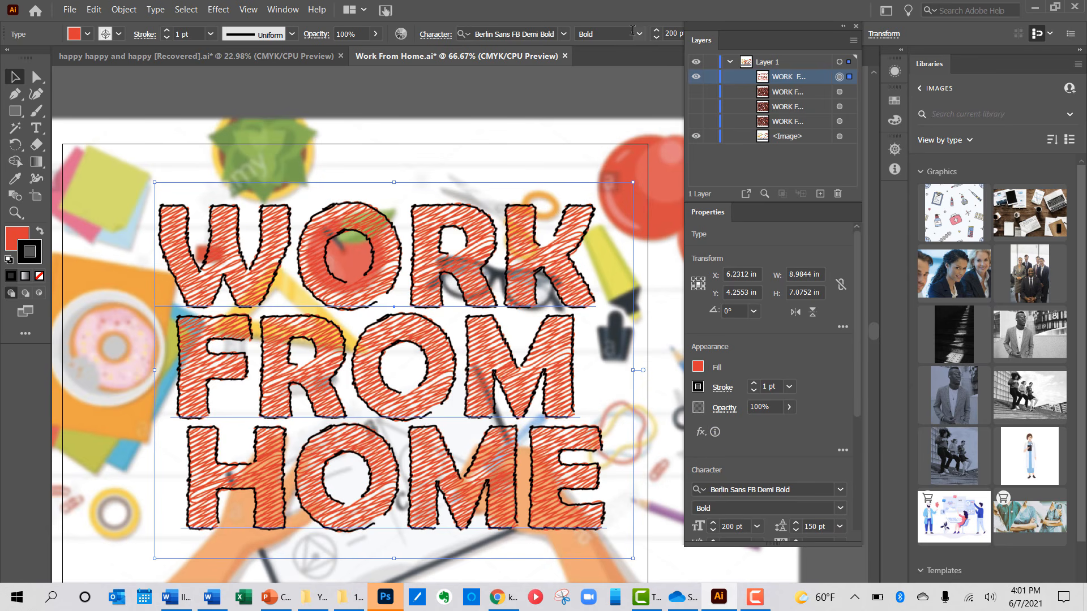
pyautogui.click(891, 71)
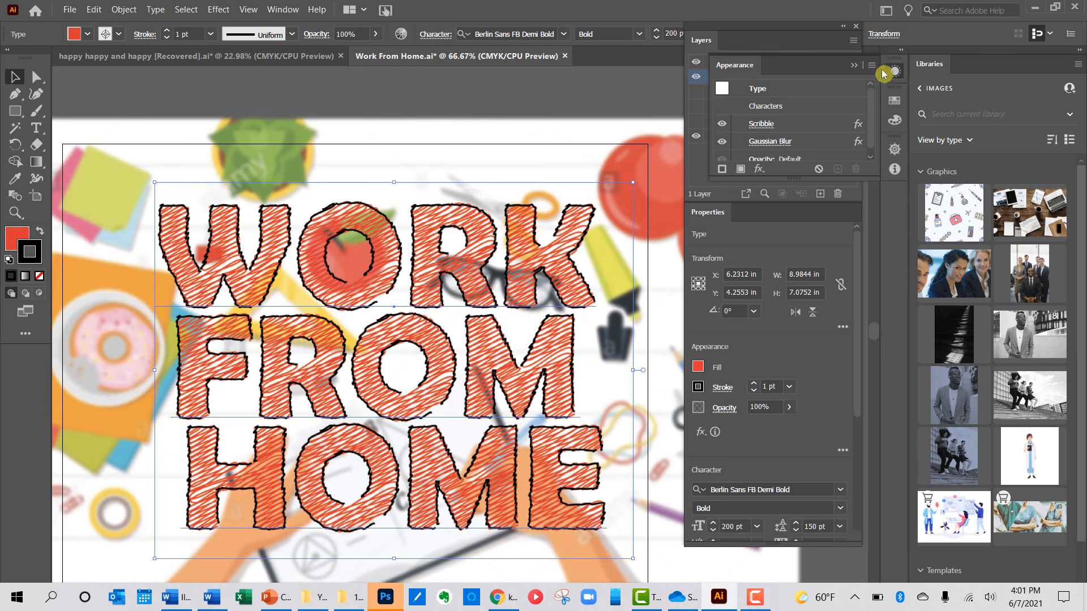
pyautogui.moveTo(778, 69); pyautogui.dragTo(500, 69)
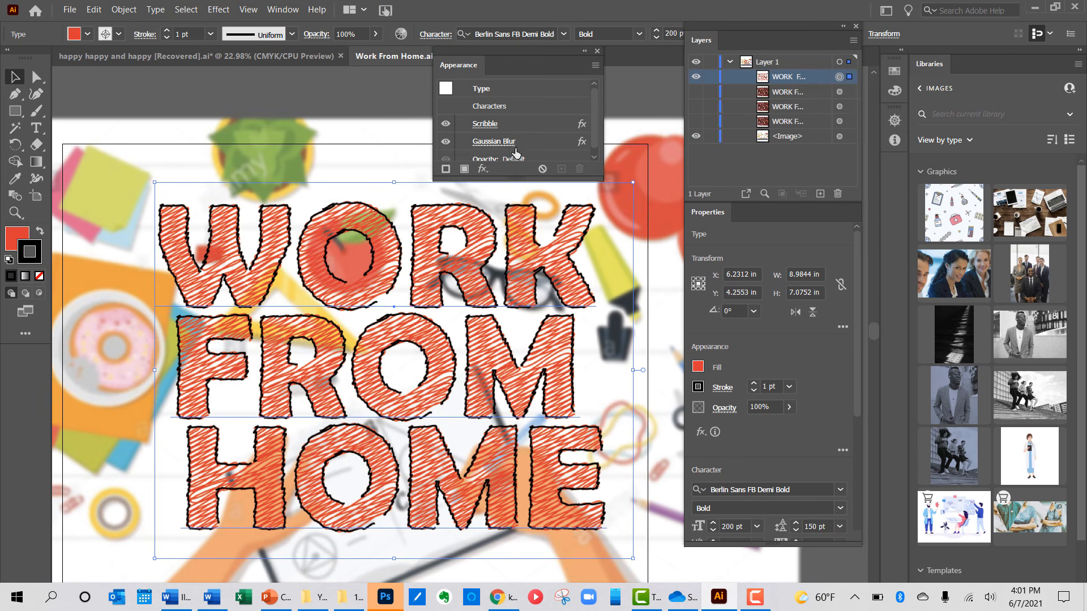
pyautogui.moveTo(514, 180); pyautogui.dragTo(515, 221)
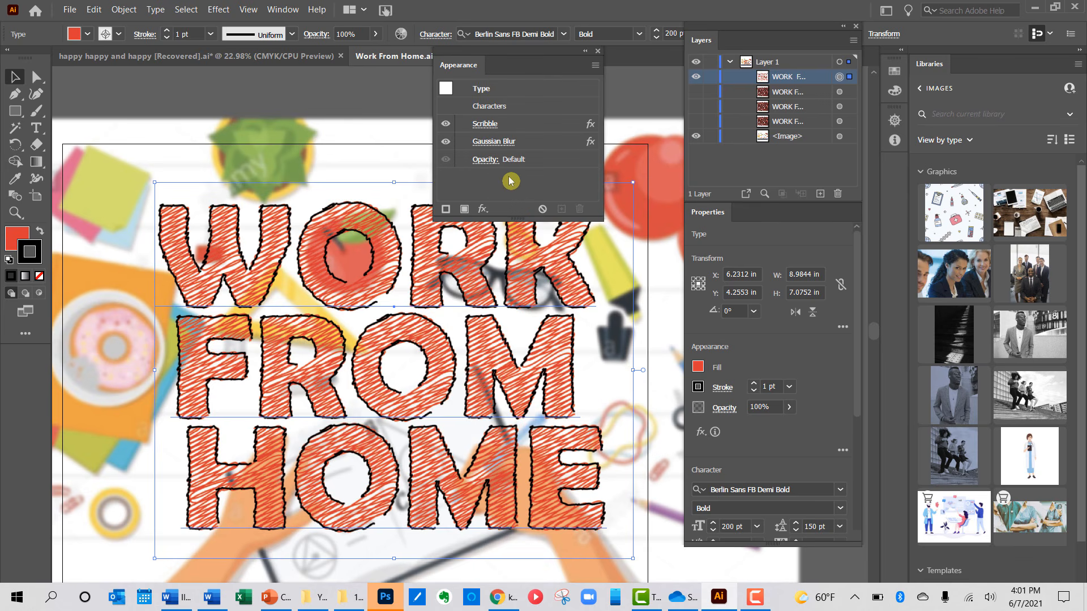
pyautogui.moveTo(485, 50); pyautogui.dragTo(487, 67)
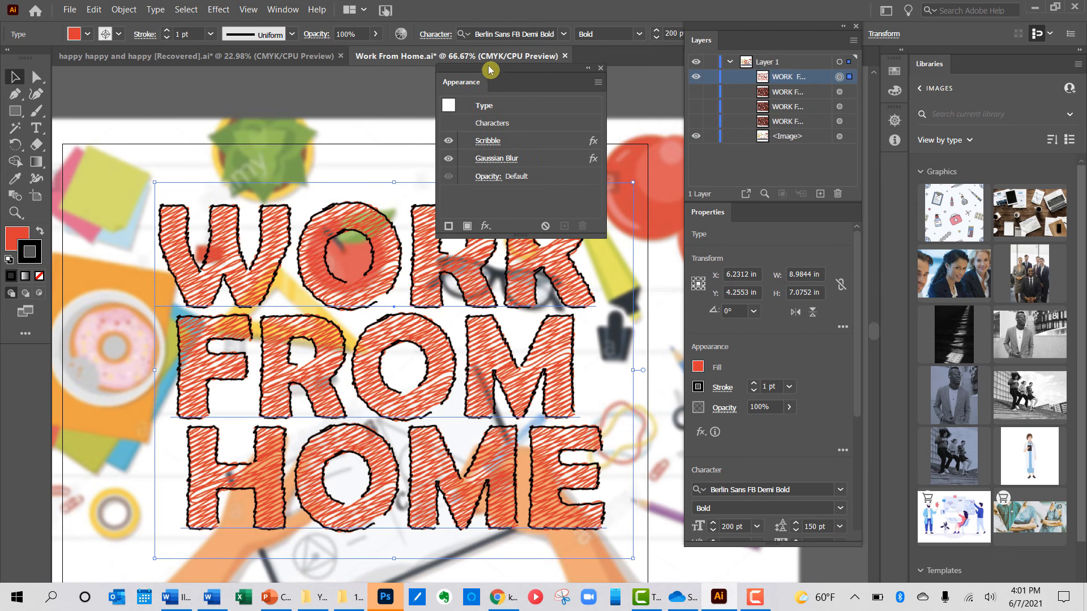
# Step: Examine the Illustrator and Photoshop effect categories available for the text, including Convert to Shape, Brush Strokes and Distort, without applying any
pyautogui.click(486, 227)
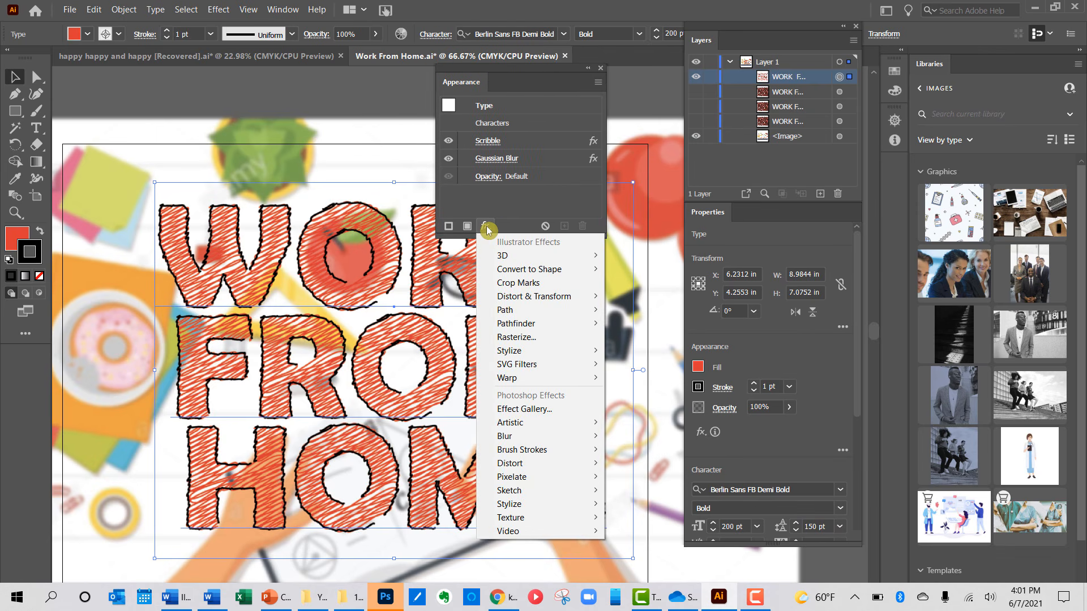
pyautogui.click(505, 197)
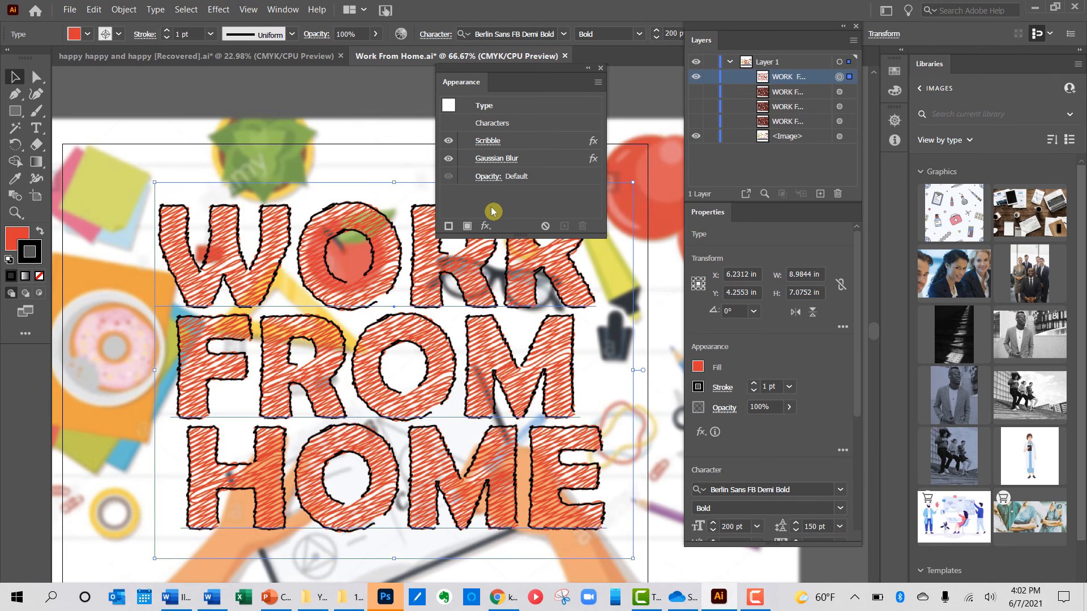
pyautogui.click(485, 226)
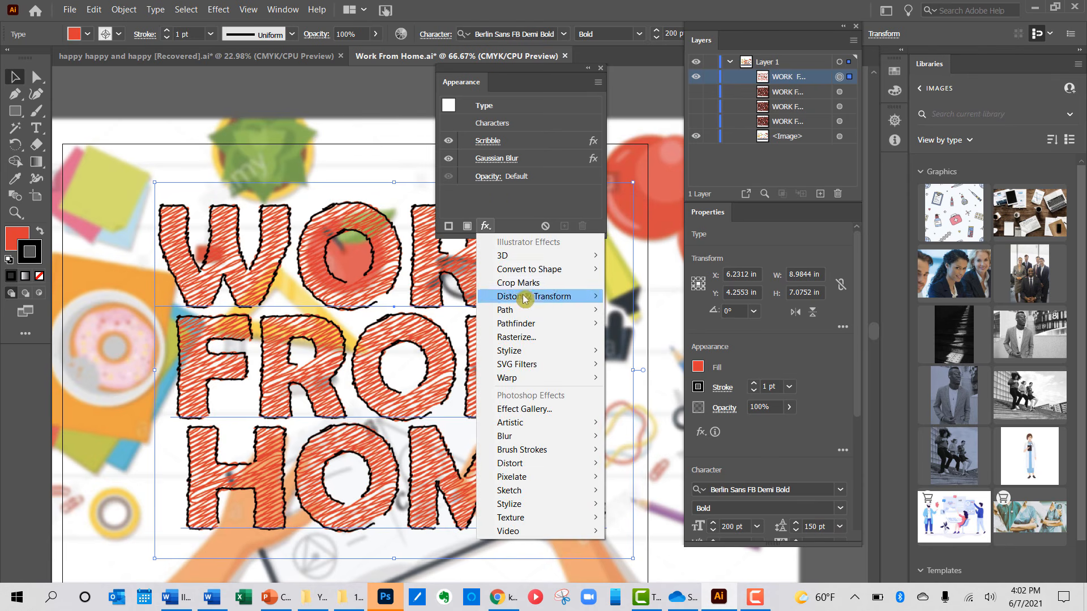
pyautogui.moveTo(511, 271)
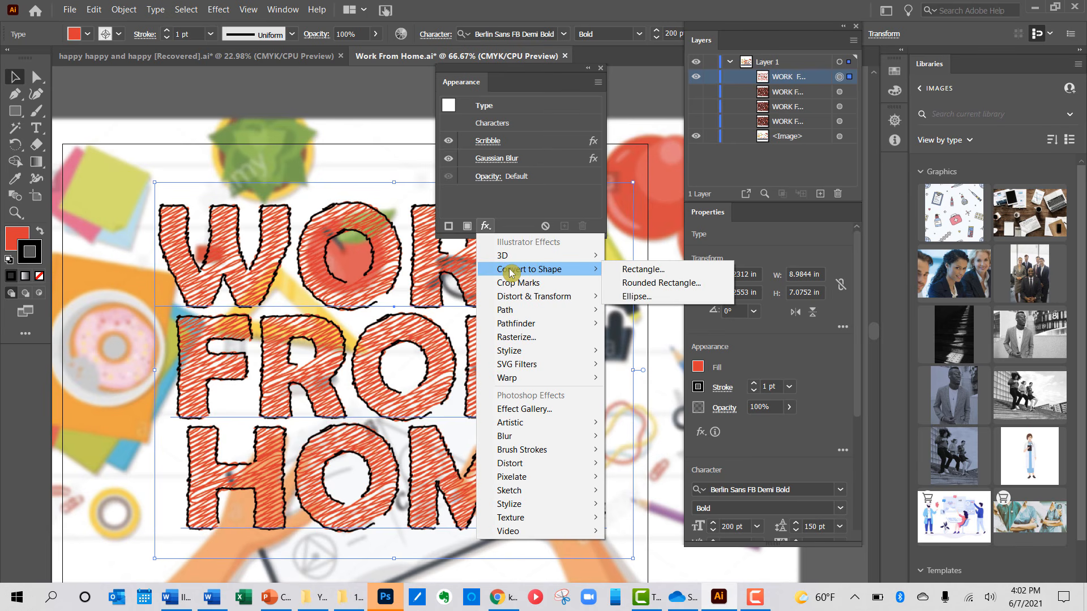
pyautogui.moveTo(542, 382)
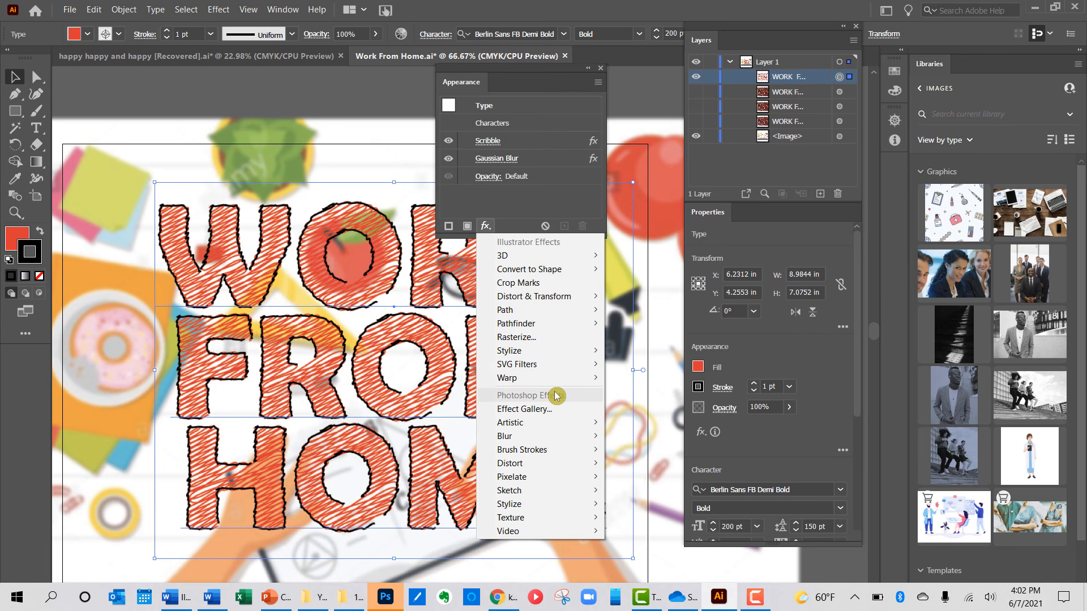
pyautogui.moveTo(543, 422)
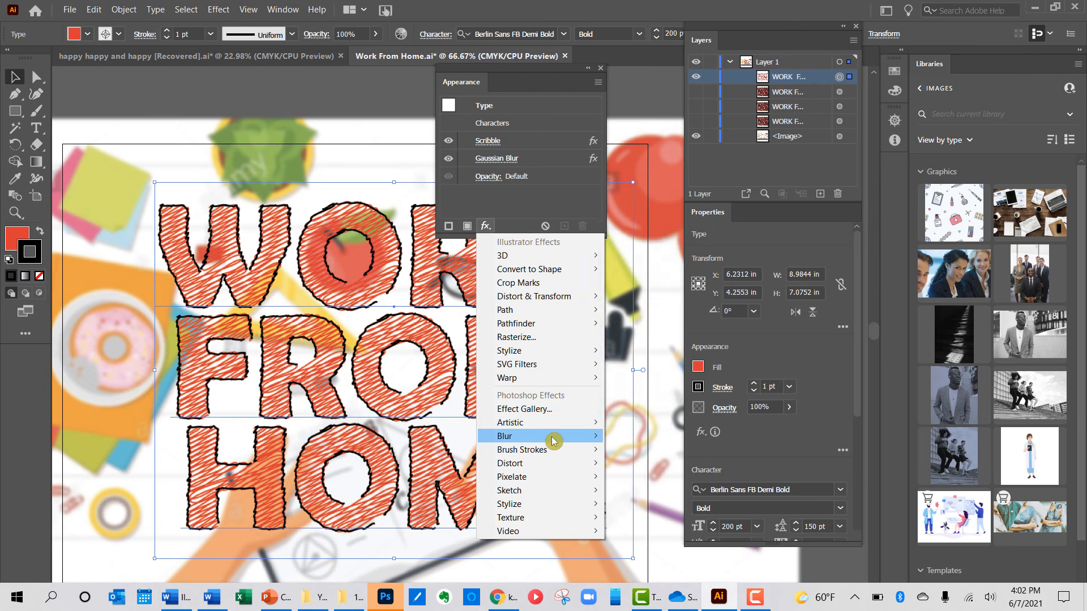
pyautogui.moveTo(553, 440)
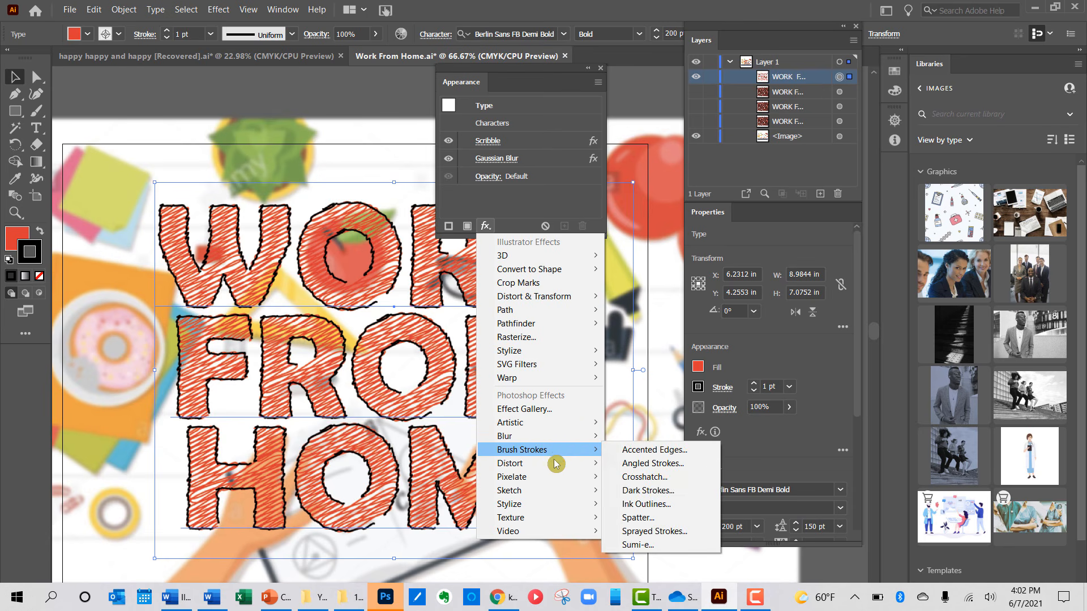
pyautogui.moveTo(555, 464)
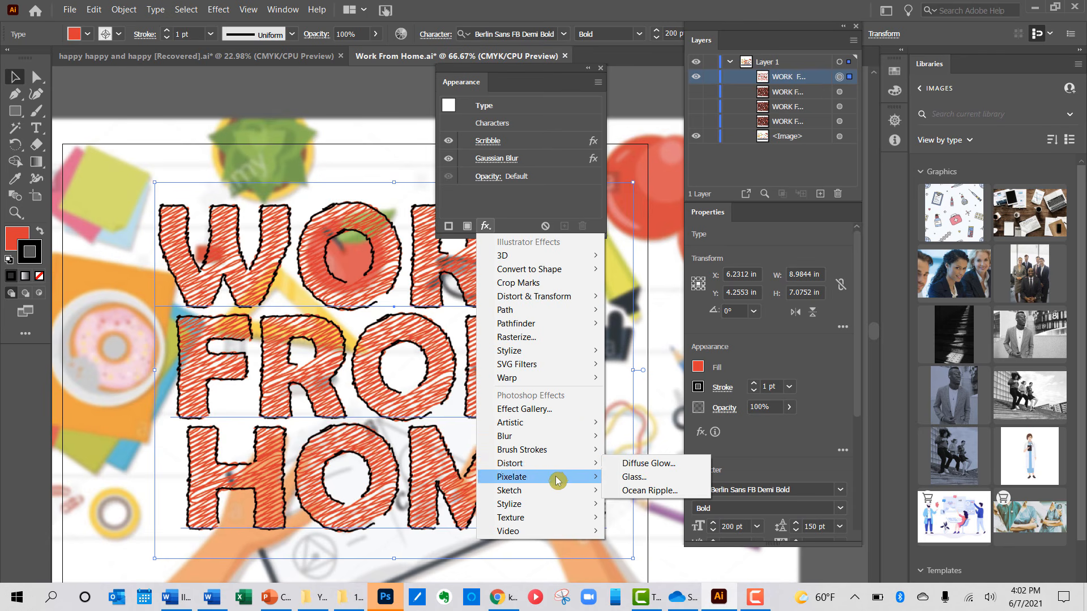
pyautogui.click(108, 195)
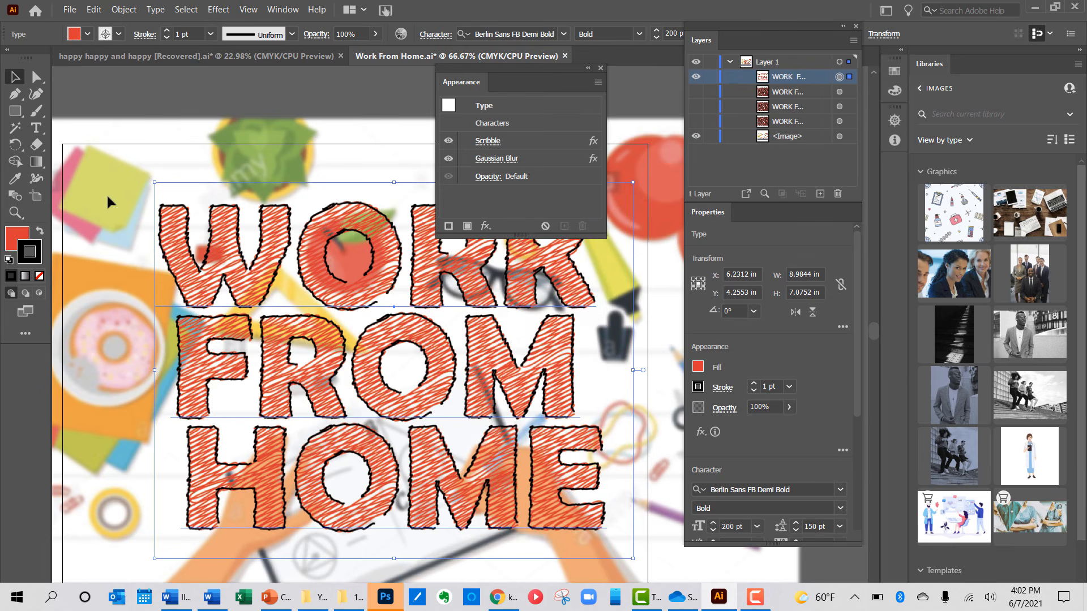
# Step: Start a Crosshatch brush strokes effect on the background image and bring the donut and yellow triangle into its preview
pyautogui.click(109, 199)
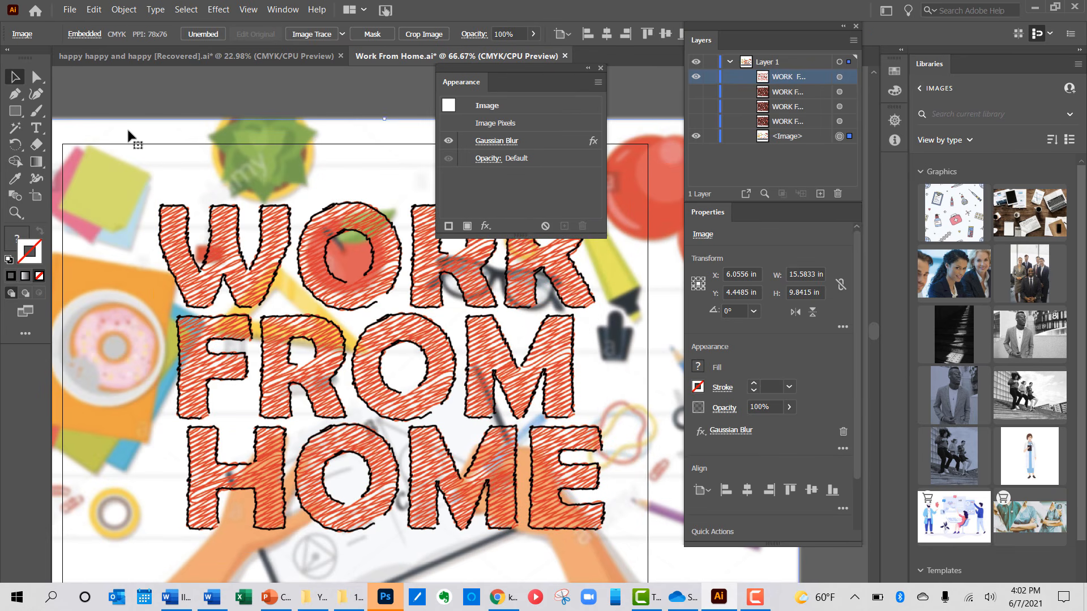
pyautogui.click(485, 225)
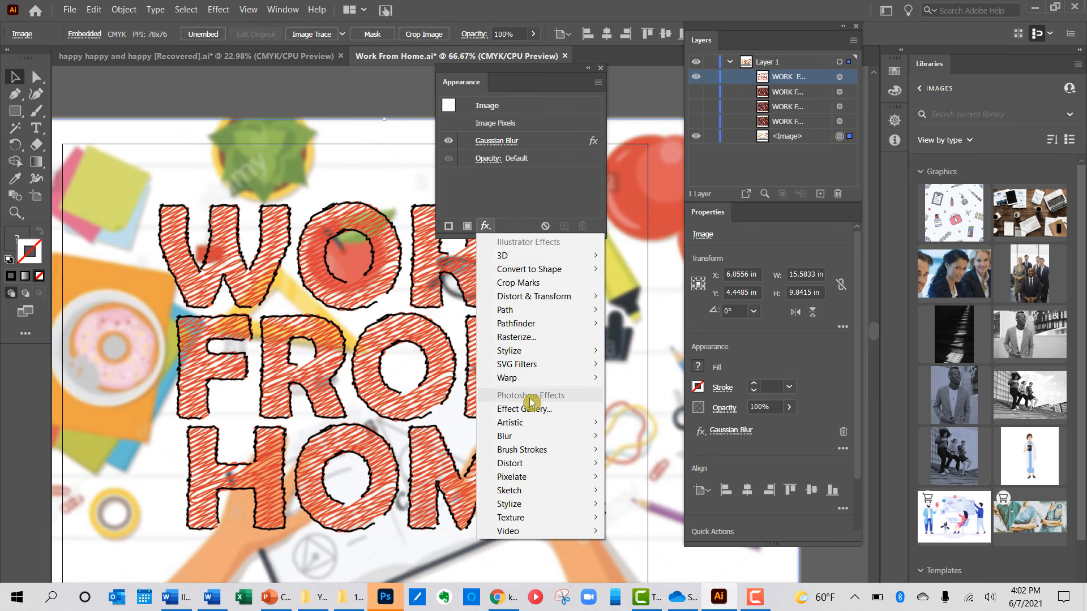
pyautogui.moveTo(556, 452)
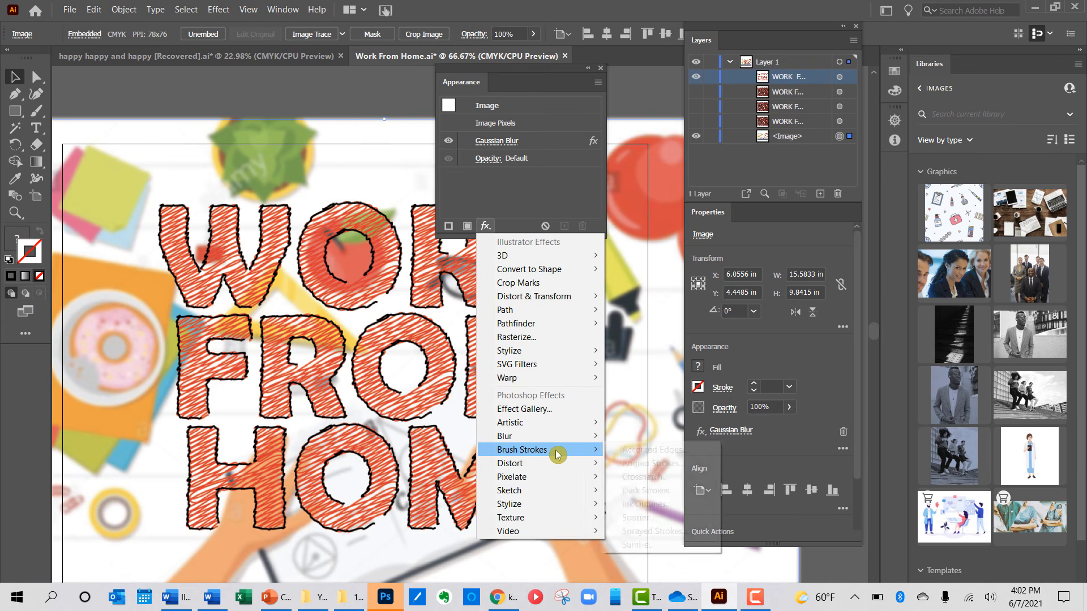
pyautogui.click(638, 478)
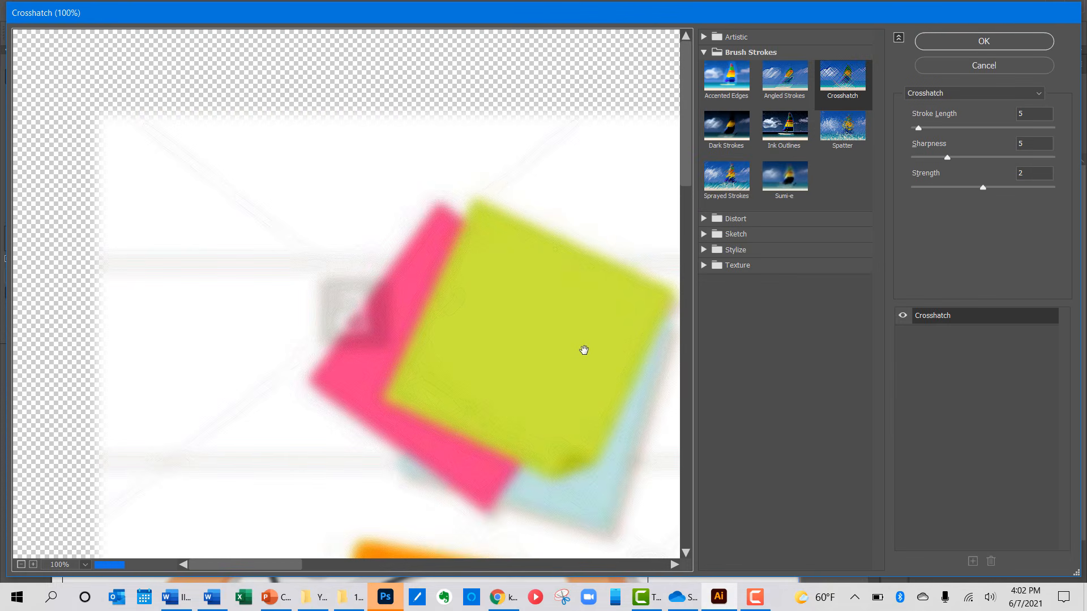
pyautogui.moveTo(587, 362); pyautogui.dragTo(424, 196)
pyautogui.moveTo(534, 388); pyautogui.dragTo(423, 142)
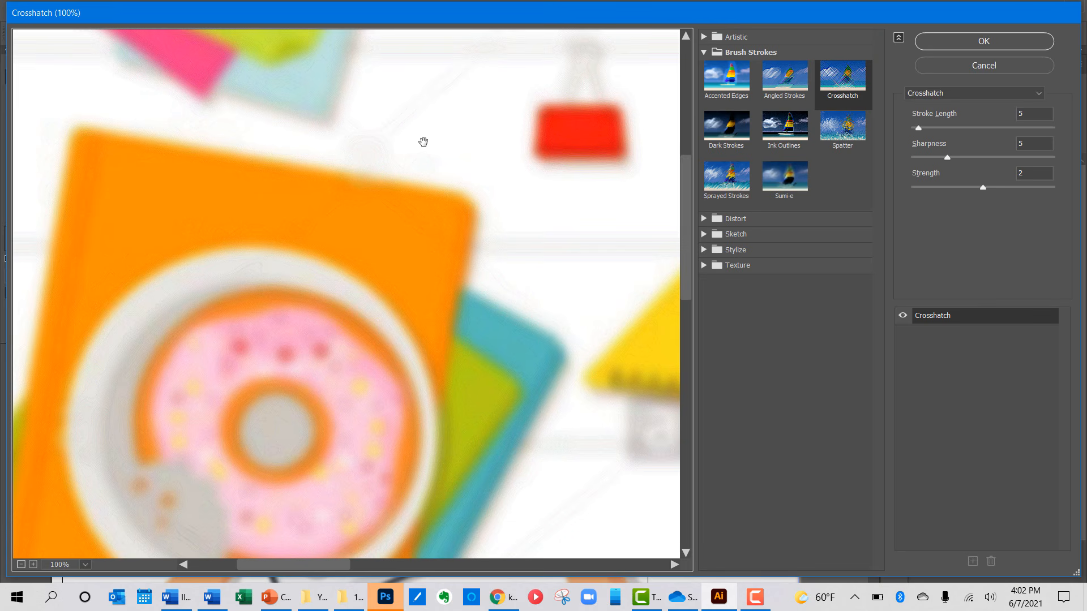
pyautogui.moveTo(541, 245); pyautogui.dragTo(283, 141)
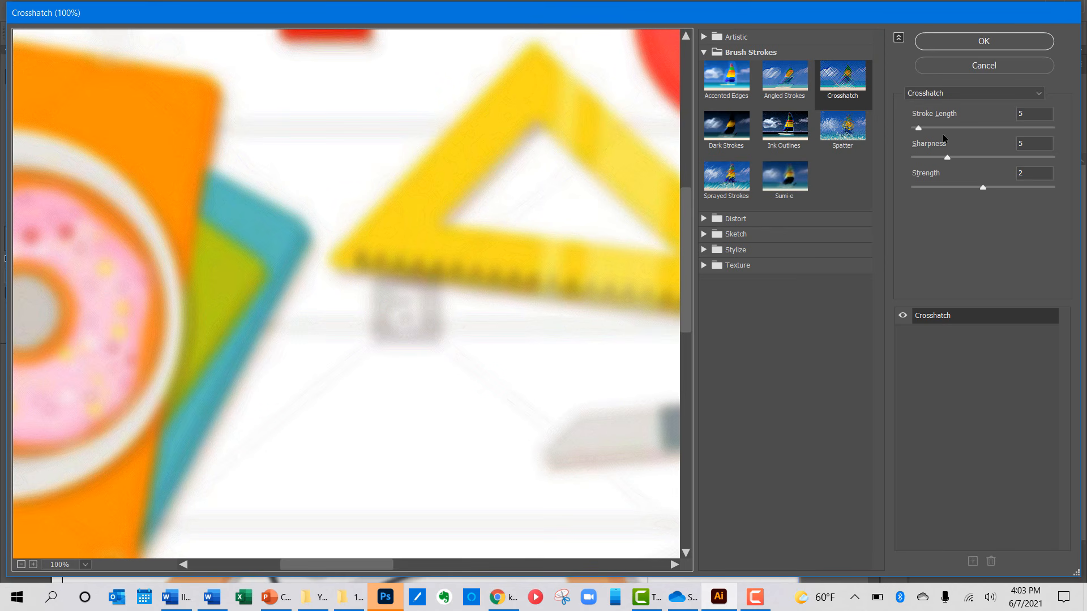
# Step: Try Crosshatch stroke lengths of 13 and 19 on the background image
pyautogui.press('alt')
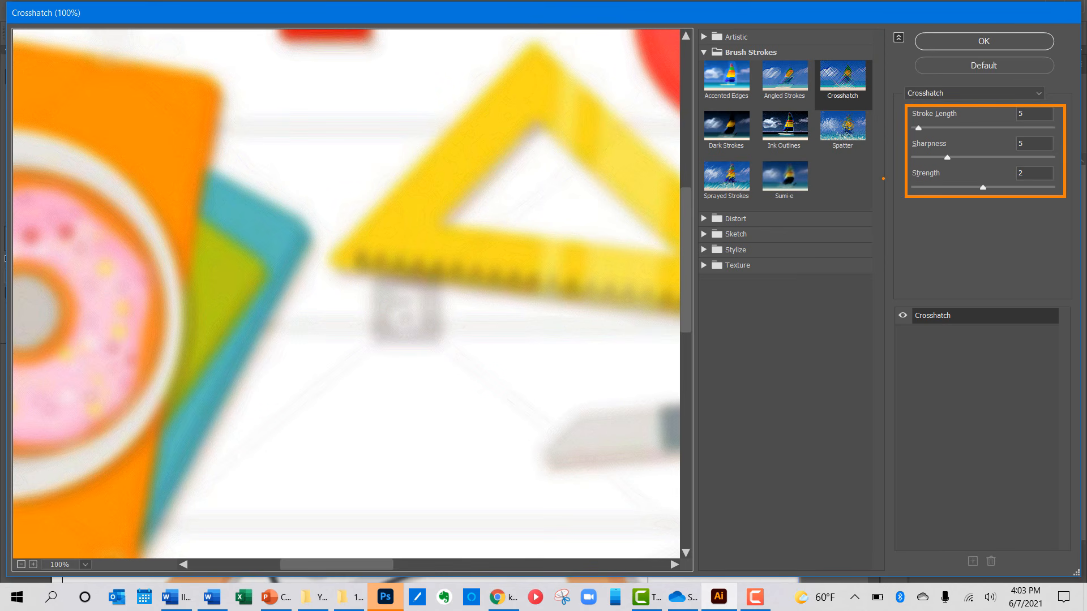
pyautogui.moveTo(920, 127); pyautogui.dragTo(940, 129)
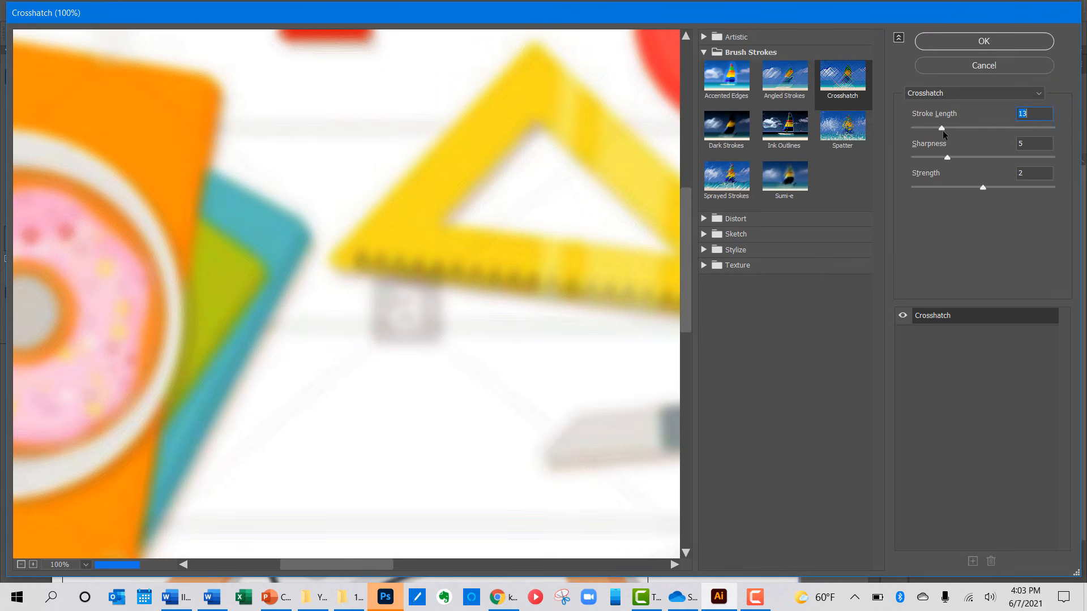
pyautogui.click(957, 129)
pyautogui.scroll(-2, 440, 275)
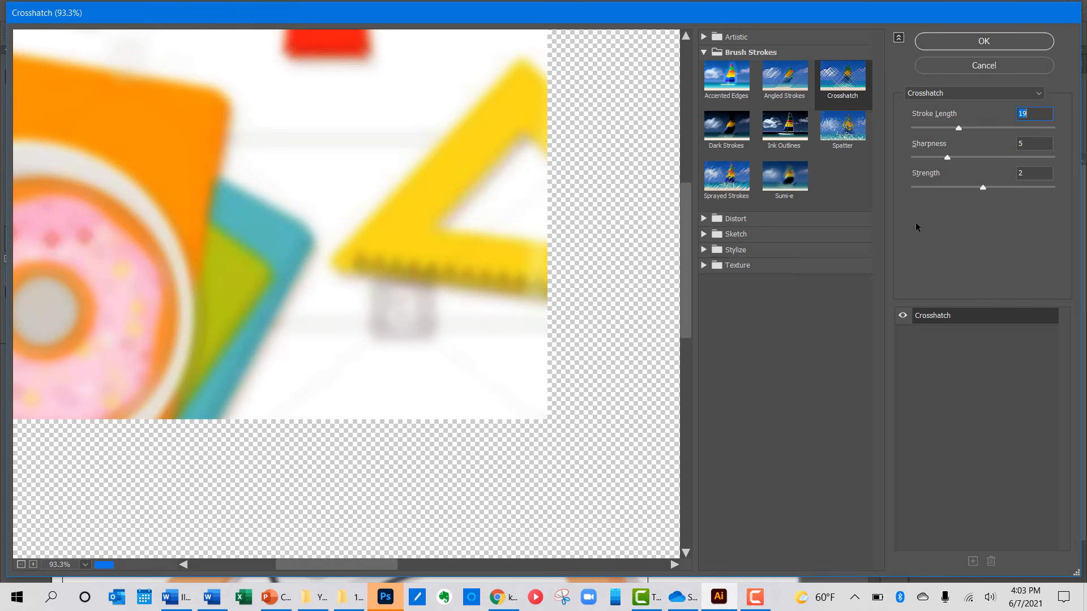
# Step: Replace Crosshatch with the Dark Strokes effect and apply it to the background image
pyautogui.click(722, 130)
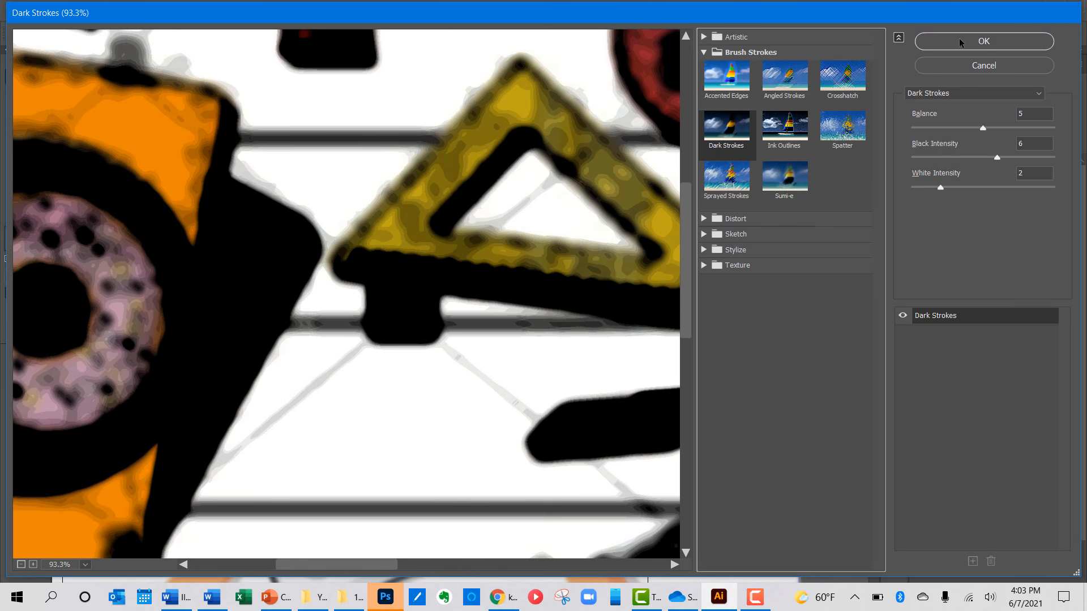
pyautogui.hotkey('alt', 'Tab')
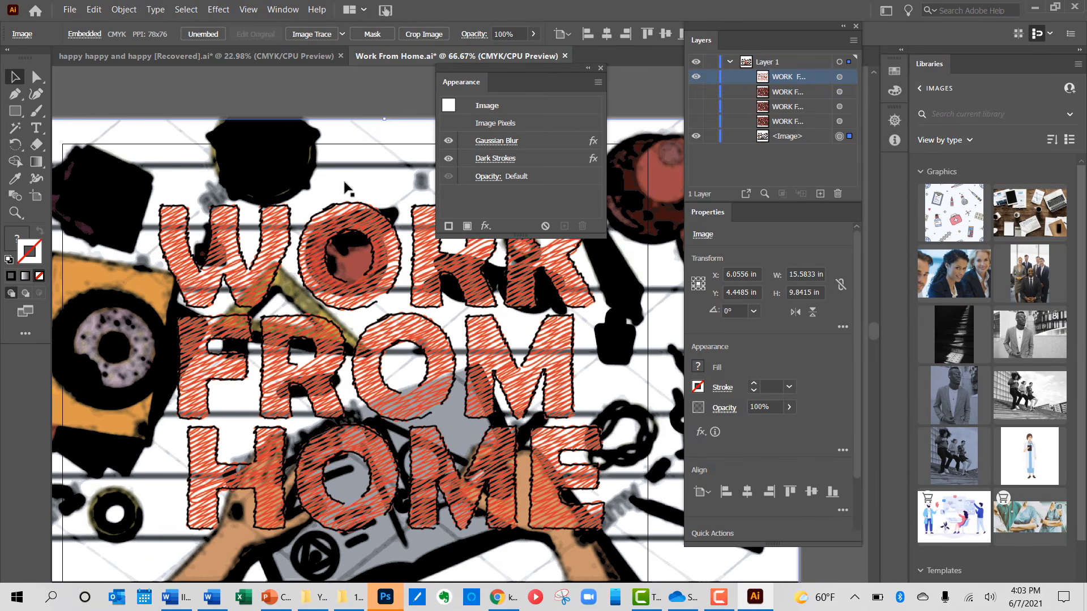
pyautogui.scroll(-1, 372, 205)
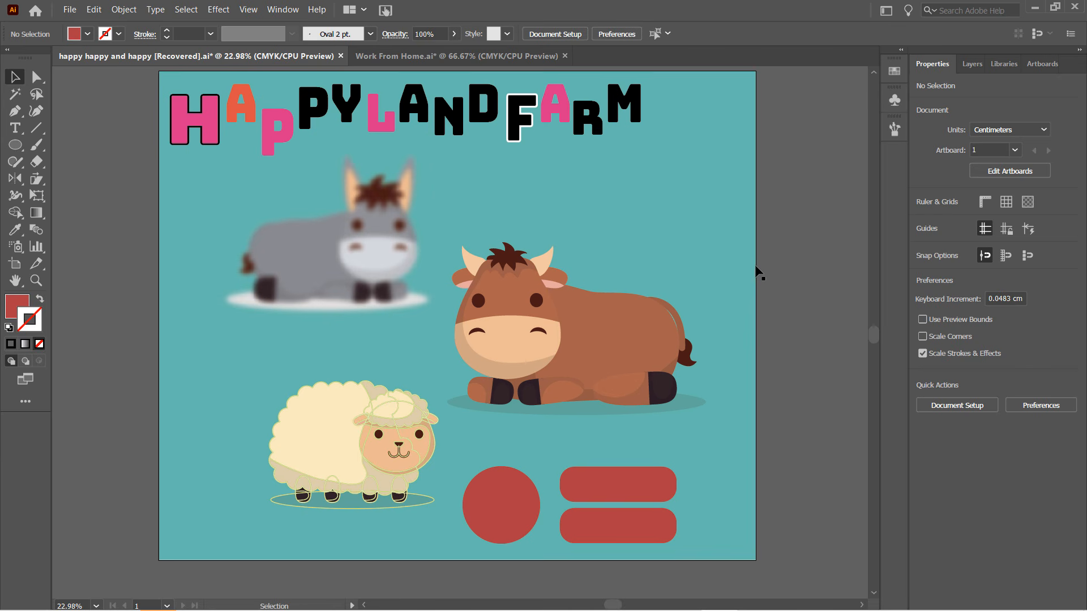
# Step: Show the Graphic Styles collection beside the artwork and apply the Papel de seda style to the upper red rounded rectangle
pyautogui.click(289, 11)
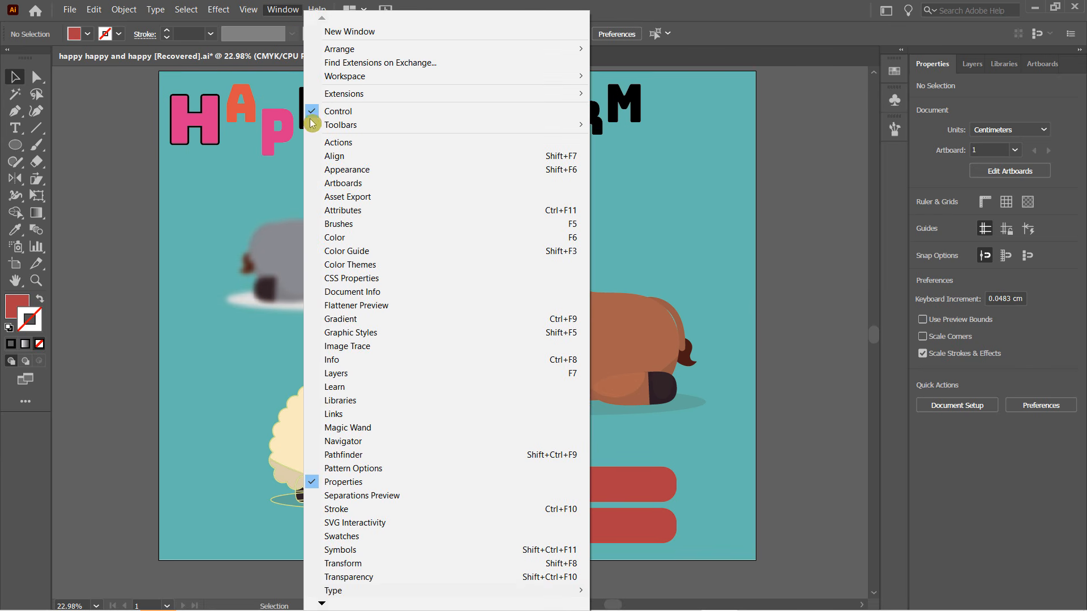
pyautogui.click(374, 338)
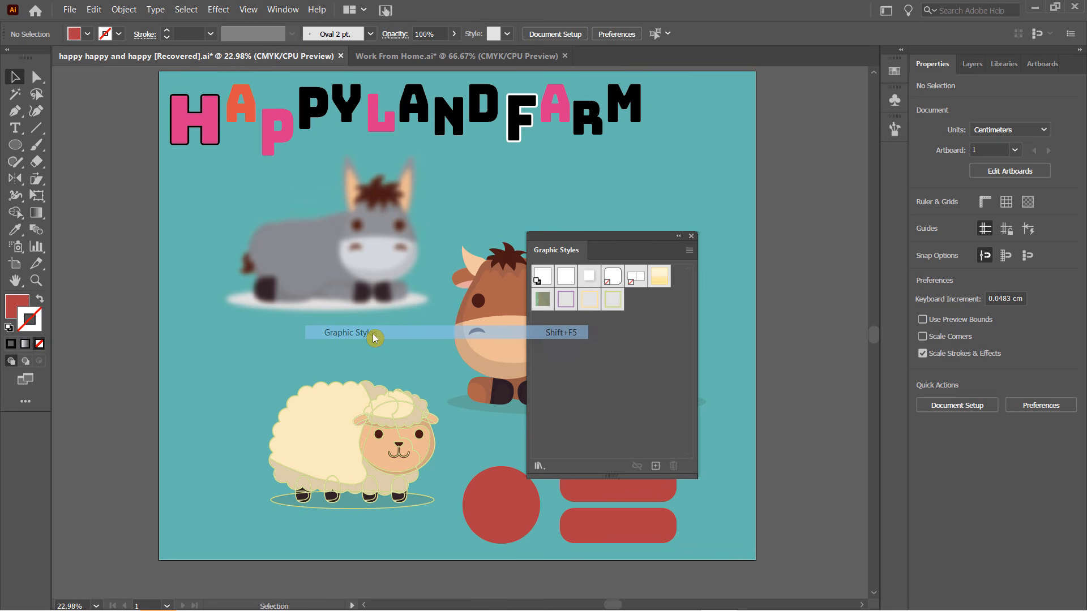
pyautogui.moveTo(591, 235); pyautogui.dragTo(717, 113)
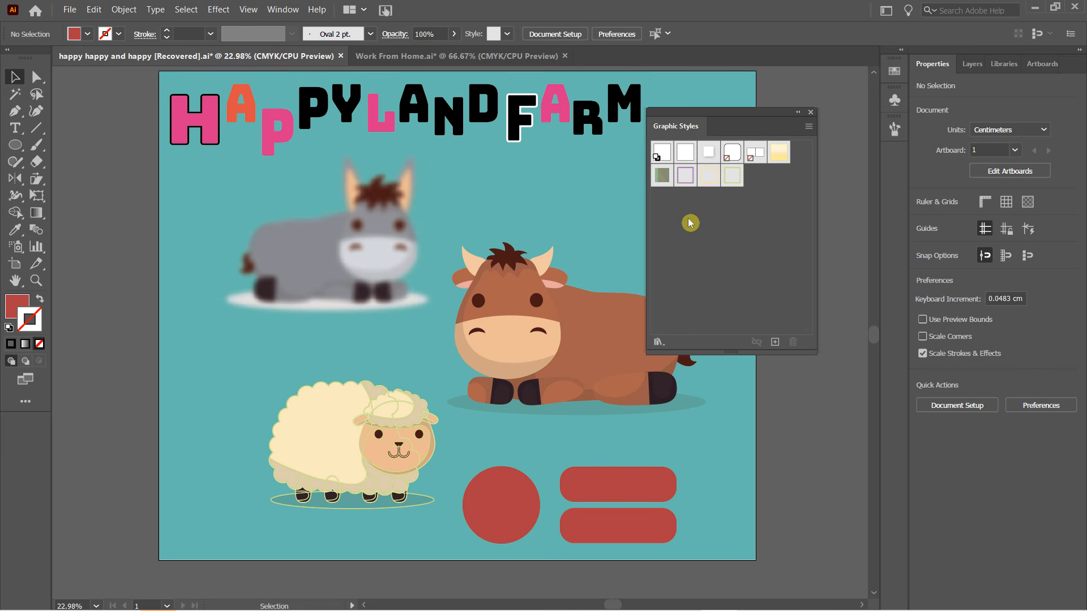
pyautogui.click(606, 490)
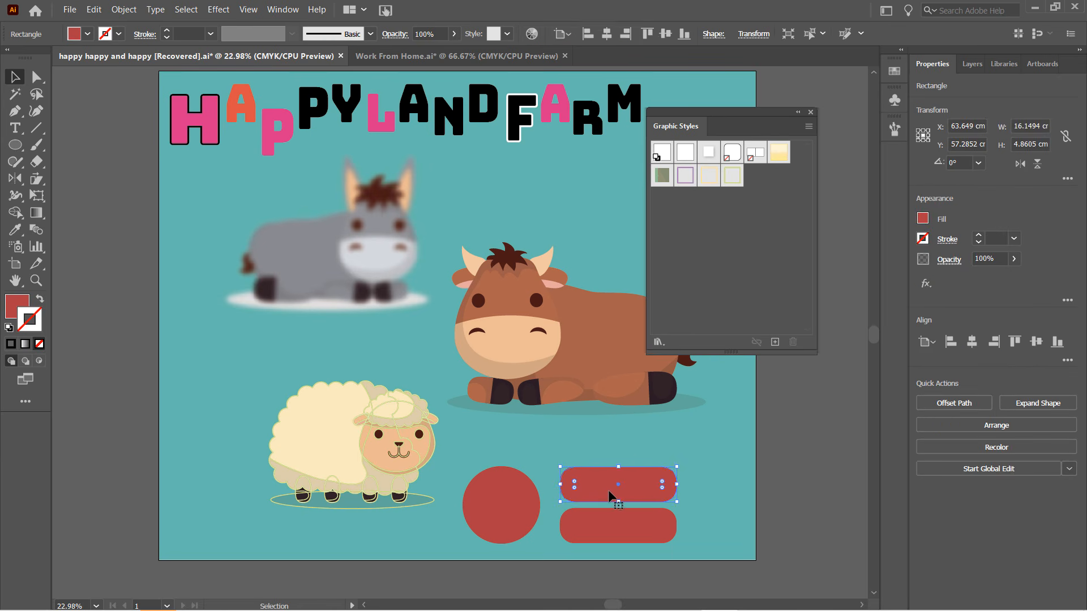
pyautogui.click(662, 176)
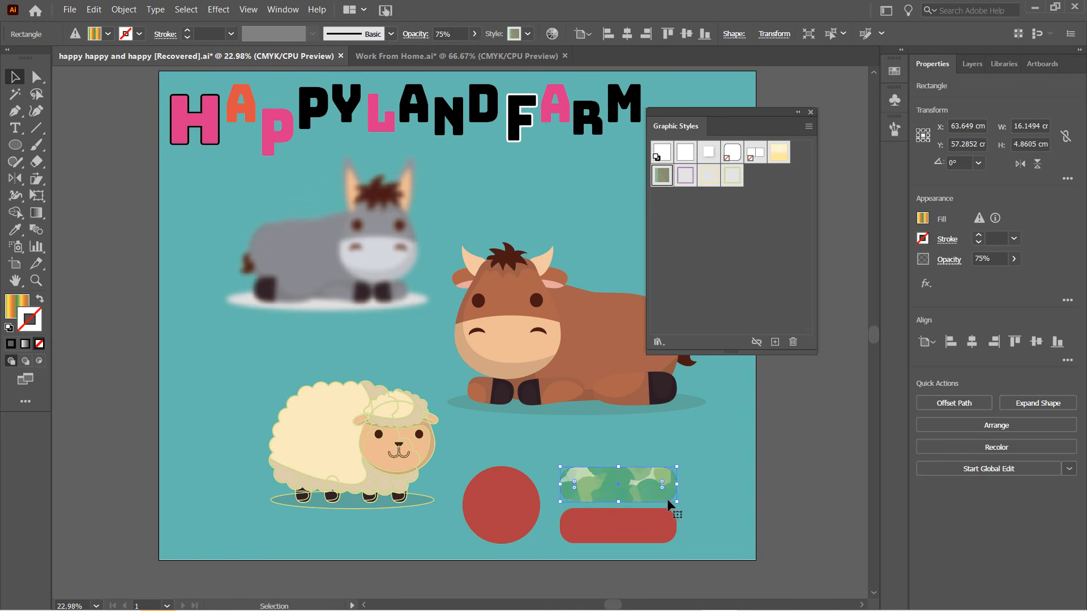
# Step: Try the Thin Violet Neon style on the upper rounded rectangle, replace it with Amarillo iluminado, and deselect the rectangle
pyautogui.scroll(4, 660, 497)
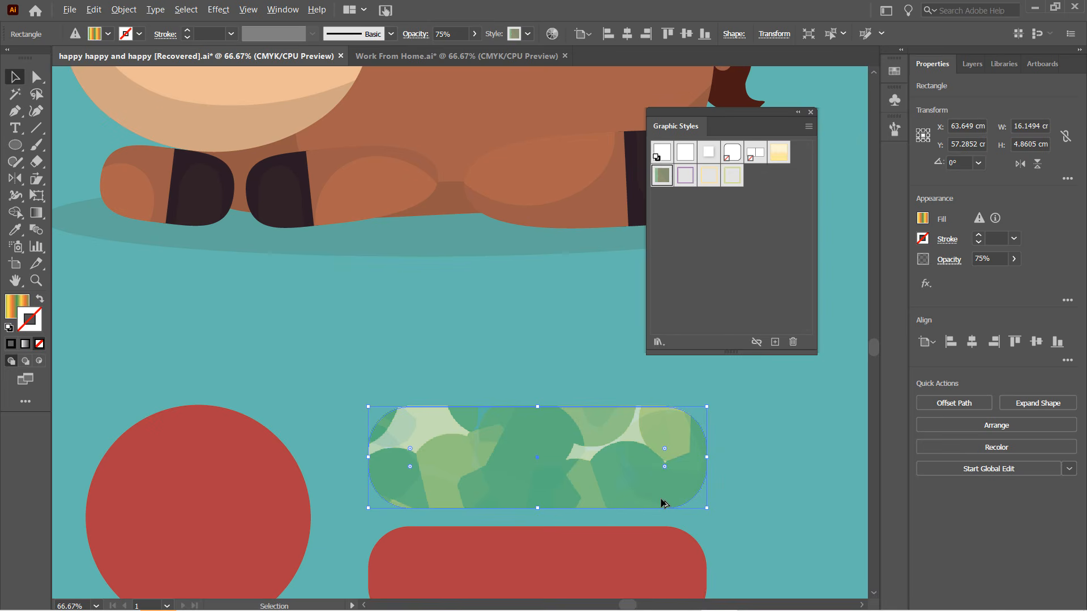
pyautogui.scroll(-1, 664, 502)
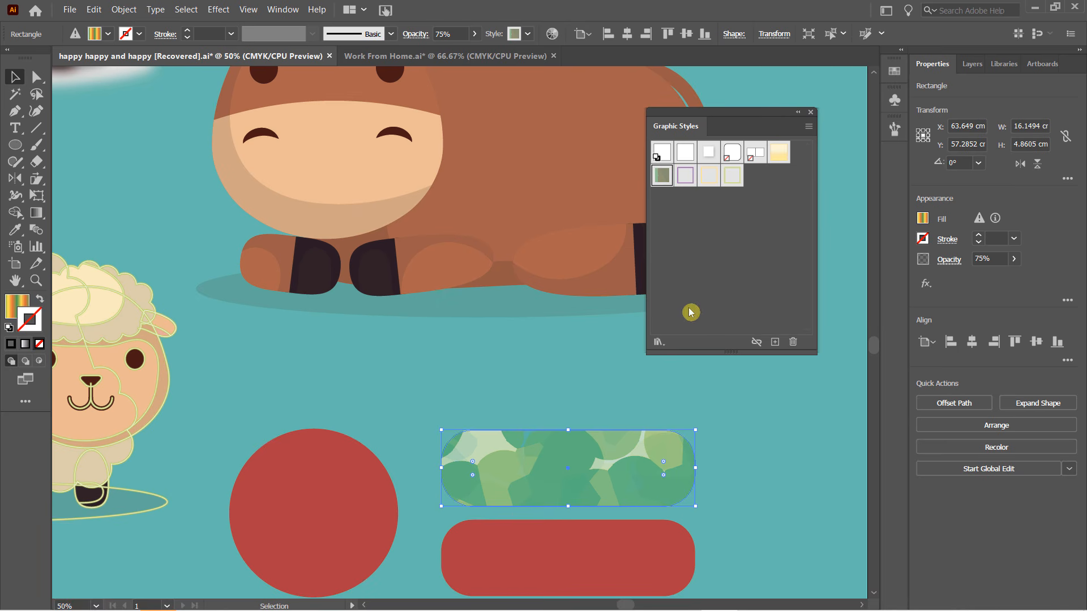
pyautogui.click(685, 176)
pyautogui.click(733, 268)
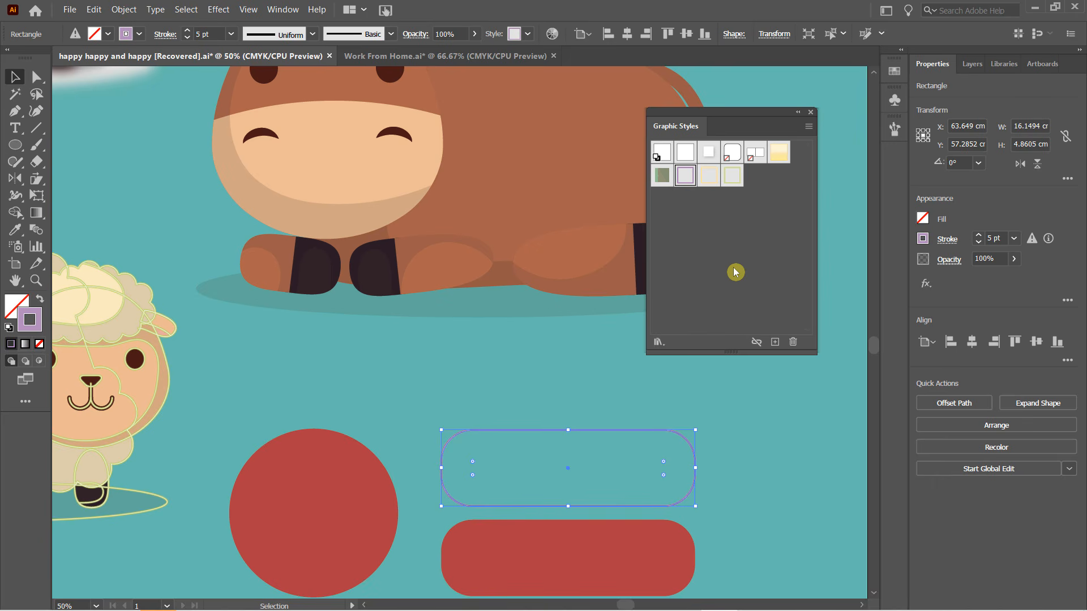
pyautogui.click(779, 152)
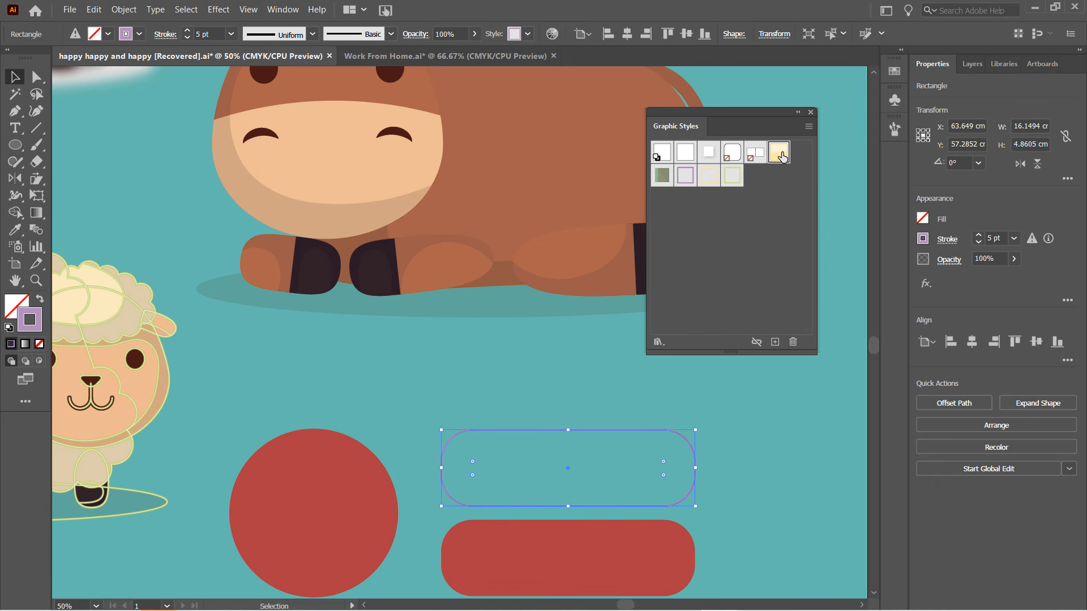
pyautogui.click(772, 450)
pyautogui.scroll(-1, 769, 450)
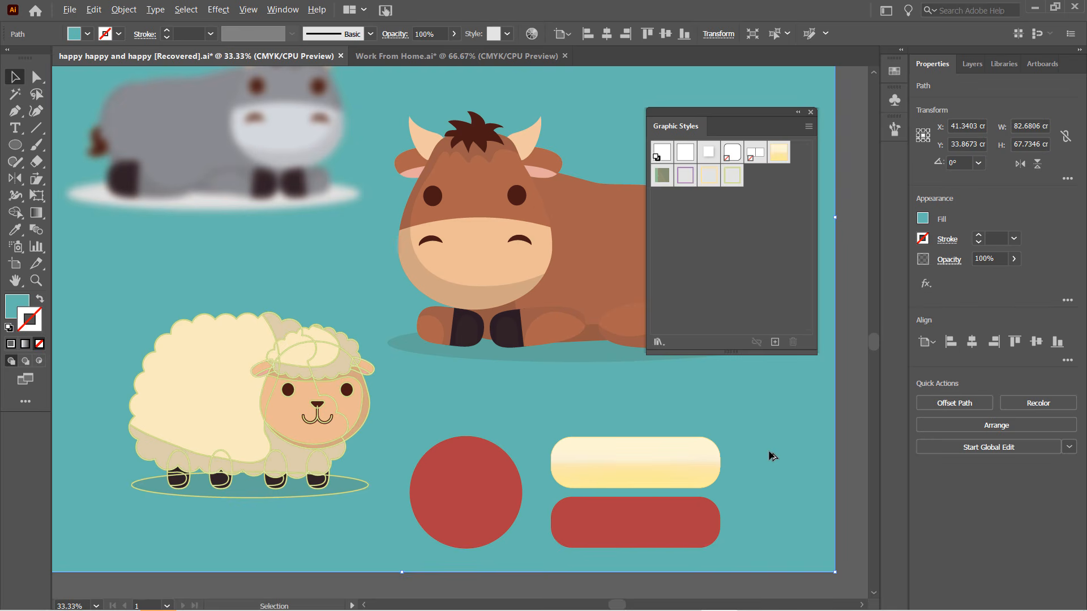
pyautogui.scroll(1, 772, 455)
pyautogui.scroll(-1, 772, 455)
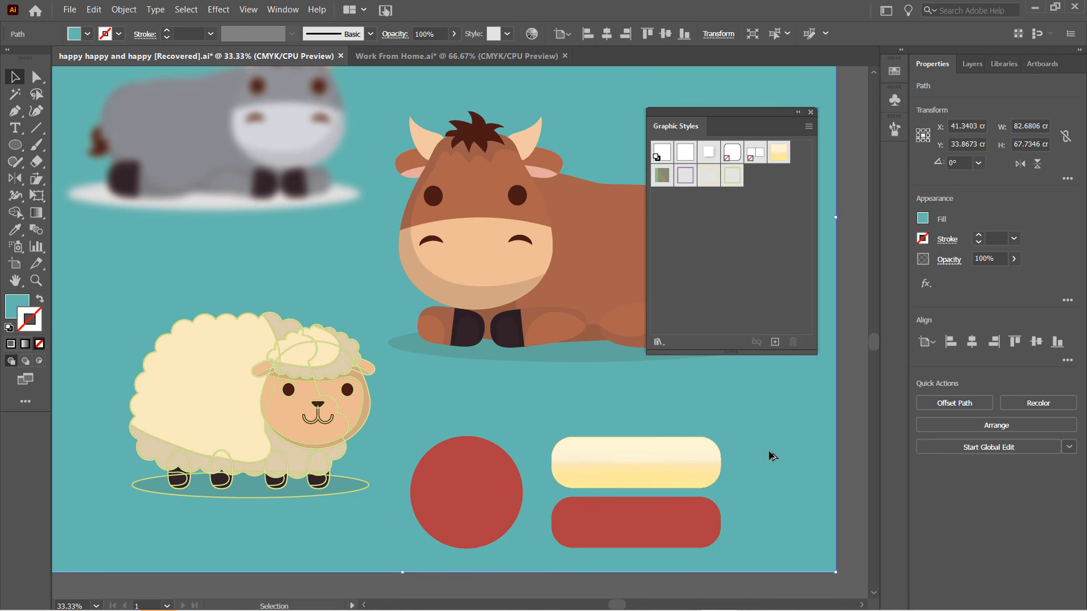
# Step: Display the pale yellow rectangle's Appearance attributes over the donkey and enlarge the list to show every entry
pyautogui.click(641, 468)
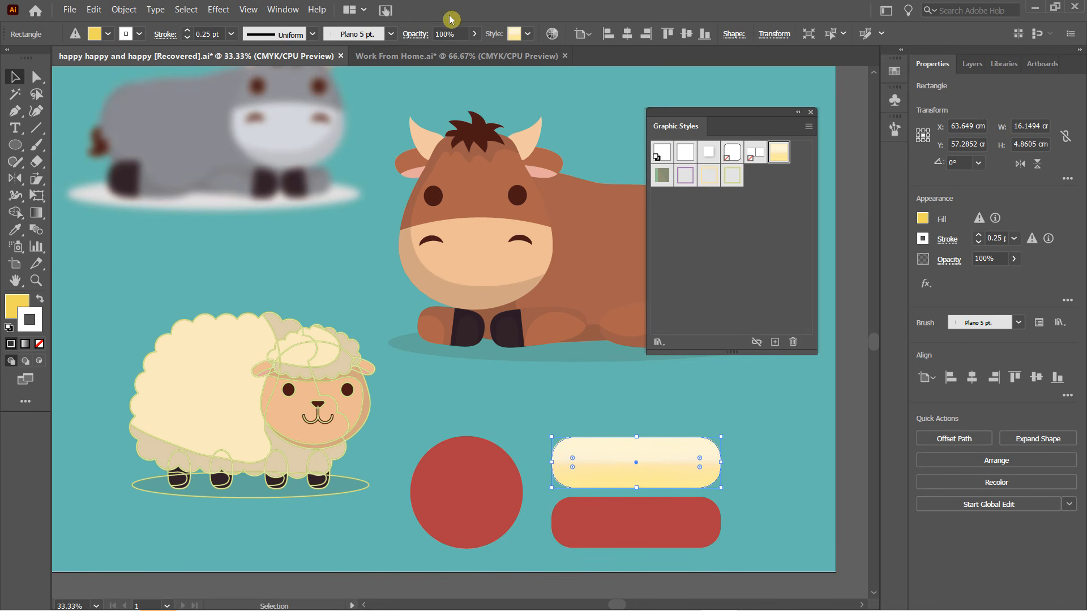
pyautogui.click(283, 10)
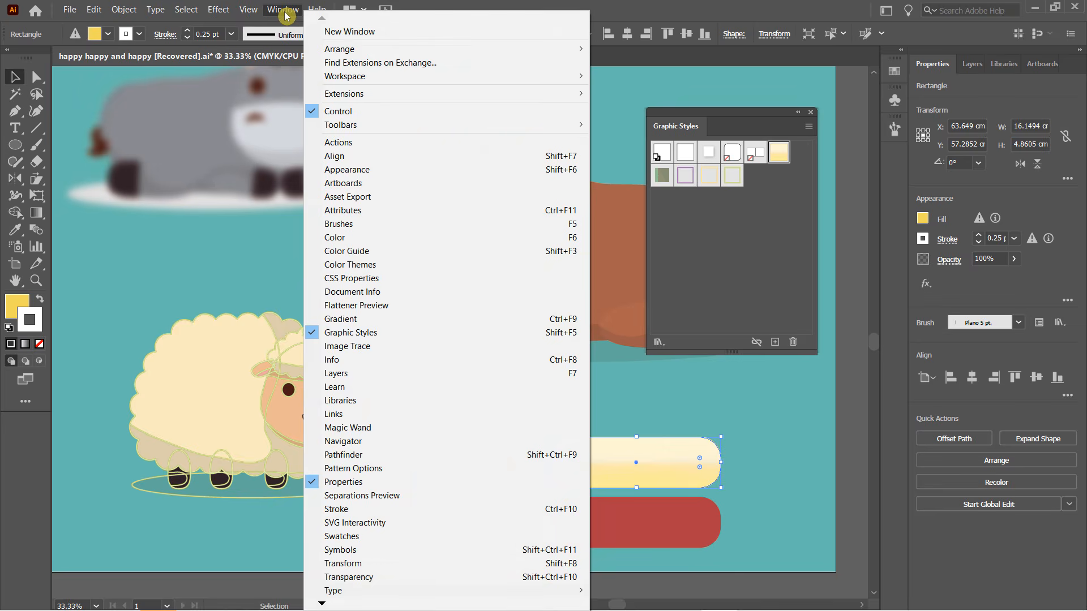
pyautogui.click(367, 169)
pyautogui.moveTo(705, 113); pyautogui.dragTo(293, 89)
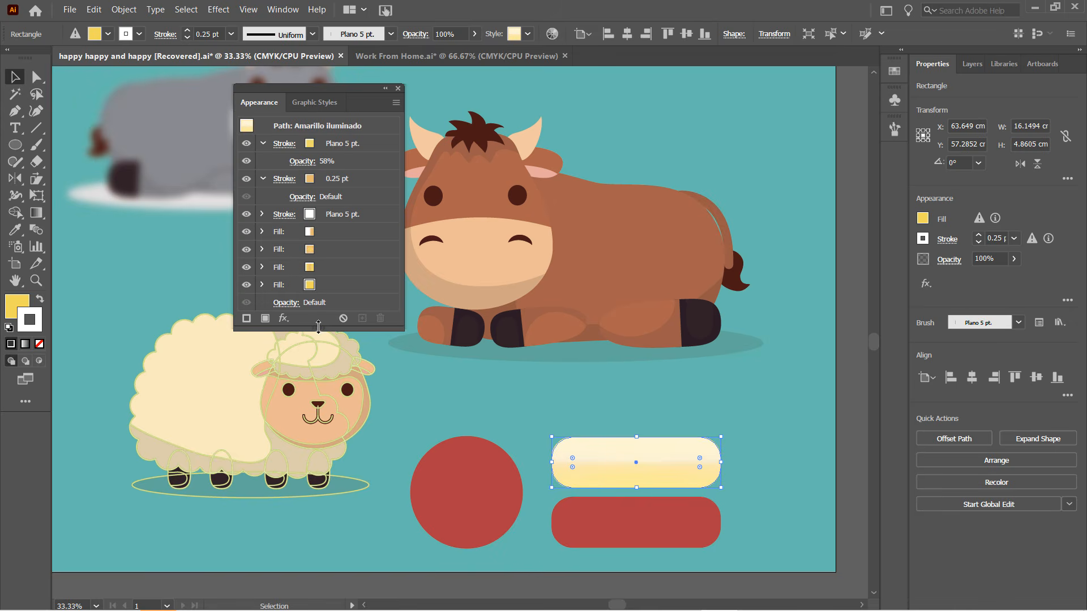
pyautogui.moveTo(318, 329); pyautogui.dragTo(327, 367)
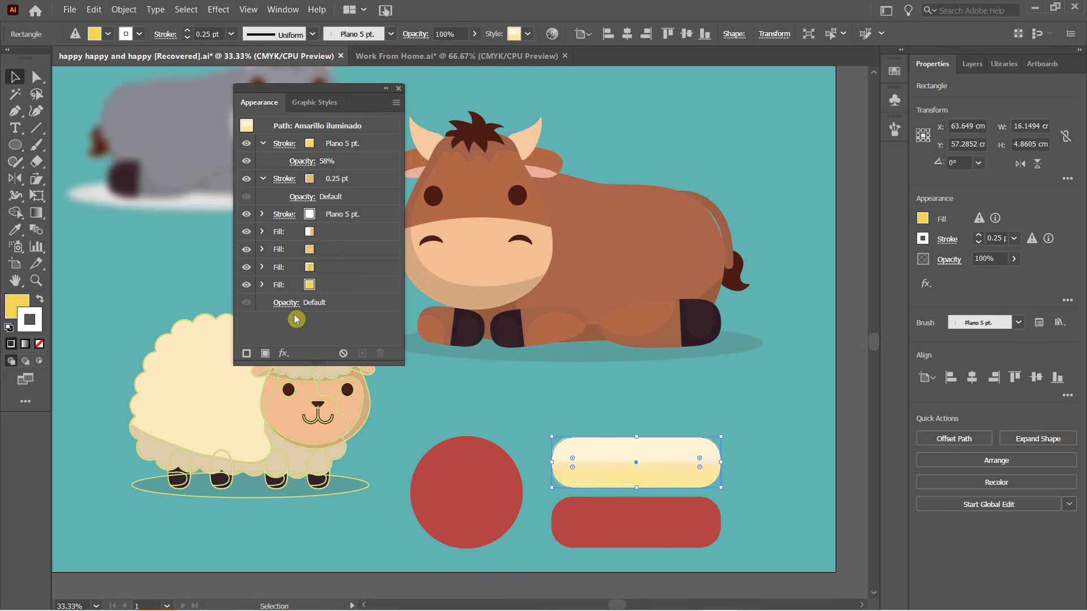
# Step: Examine the opacity settings inside the Amarillo iluminado fills, and collapse all expanded fill and stroke entries
pyautogui.click(262, 232)
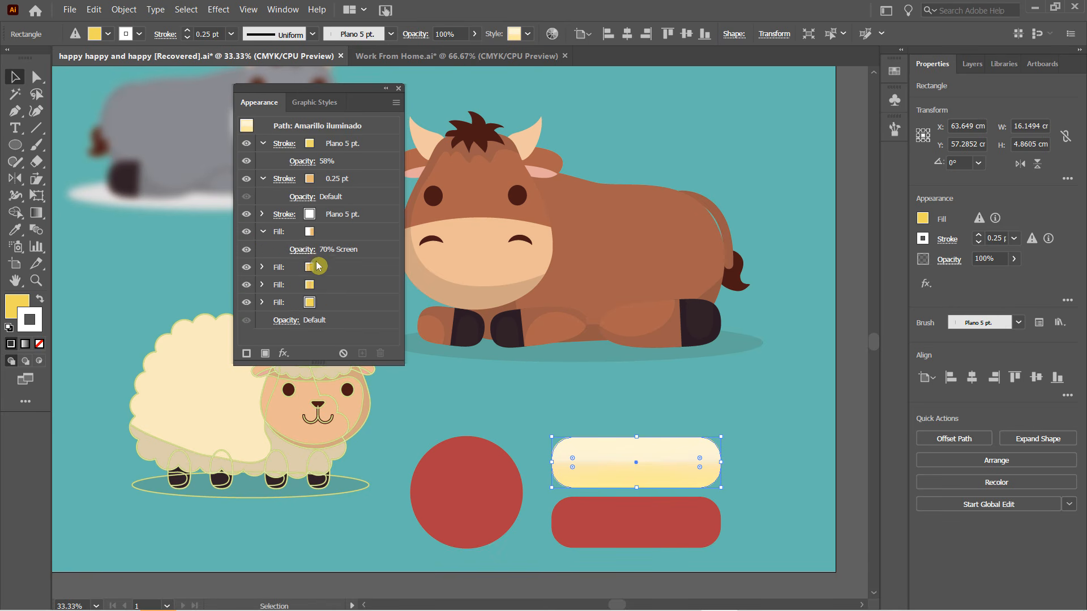
pyautogui.click(262, 267)
pyautogui.click(262, 267)
pyautogui.click(262, 231)
pyautogui.click(262, 178)
pyautogui.click(262, 143)
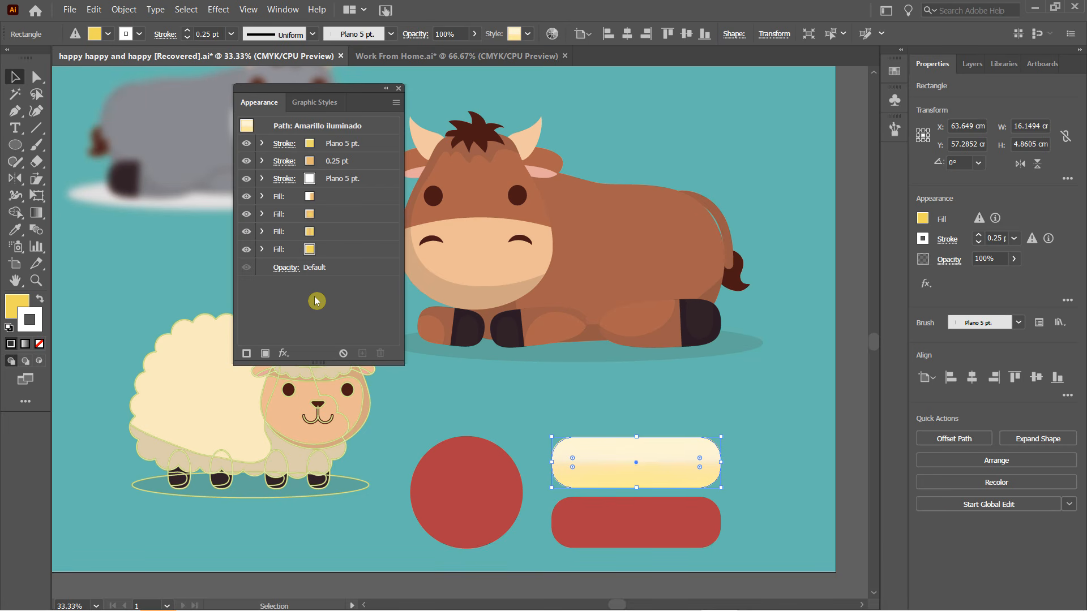
# Step: Separate Graphic Styles from Appearance and compare the Papel de seda and Thin Violet Neon styles on the upper rectangle
pyautogui.moveTo(313, 103); pyautogui.dragTo(608, 116)
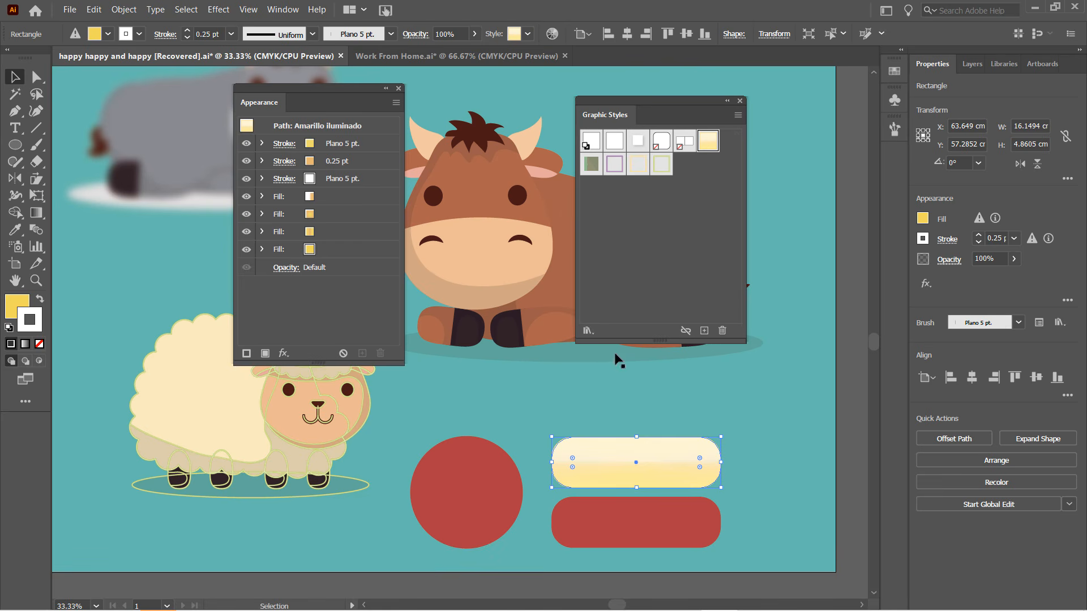
pyautogui.click(591, 165)
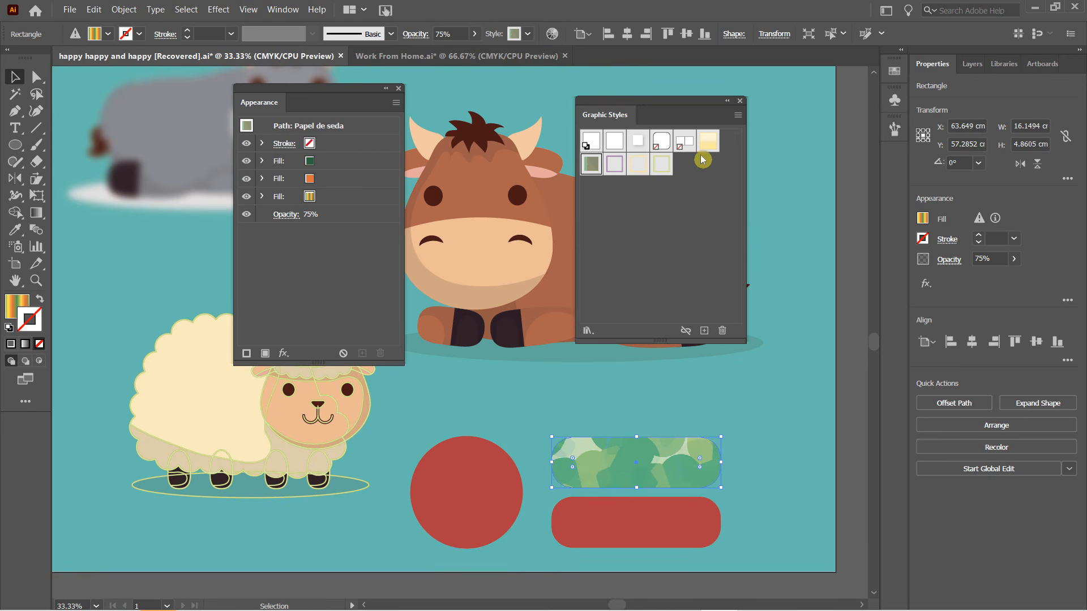
pyautogui.click(616, 168)
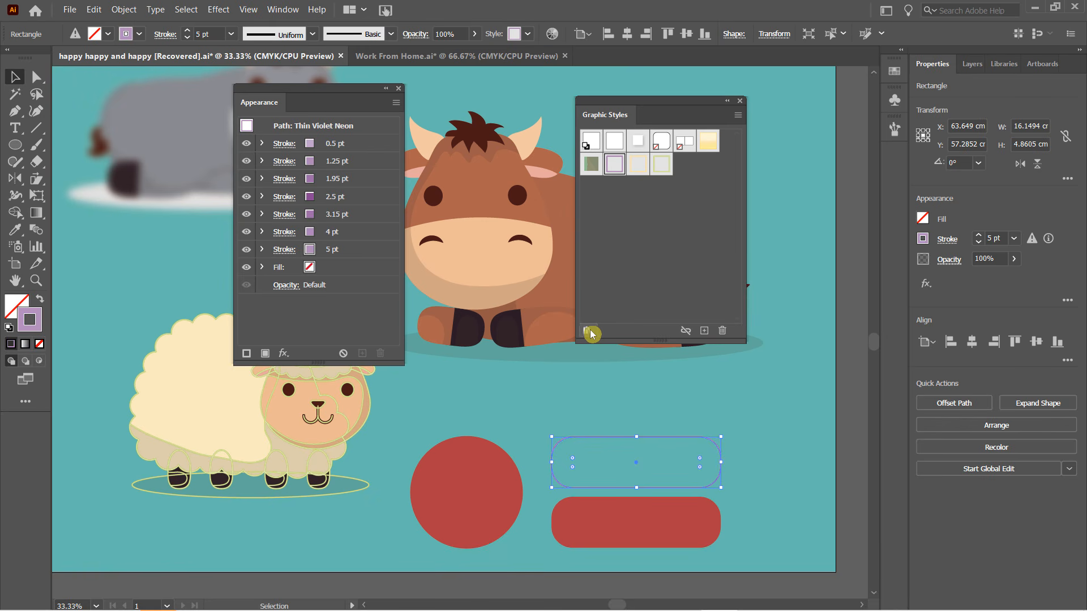
# Step: Load the 3D Effects graphic style library, enlarge its display, and browse through the Additive libraries to Artistic Effects
pyautogui.click(558, 400)
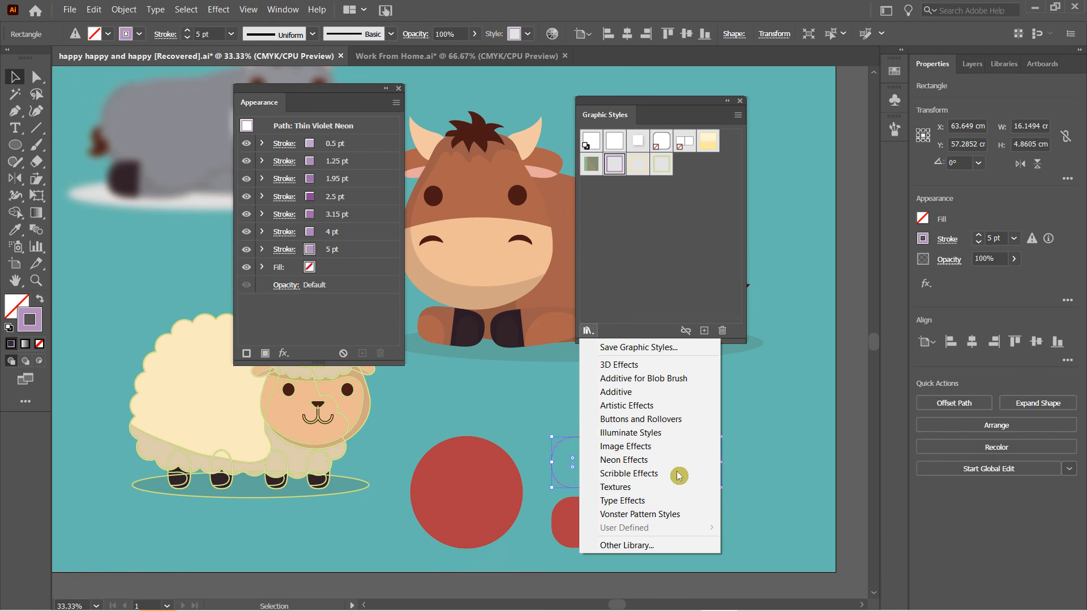
pyautogui.click(617, 365)
pyautogui.moveTo(505, 268); pyautogui.dragTo(504, 204)
pyautogui.moveTo(502, 297); pyautogui.dragTo(501, 370)
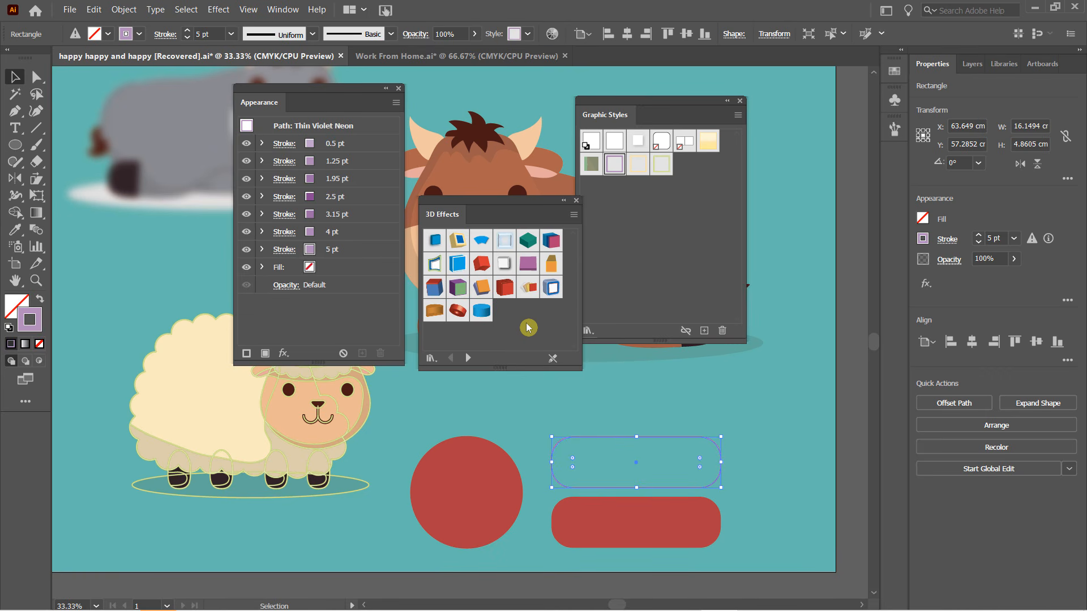
pyautogui.click(468, 358)
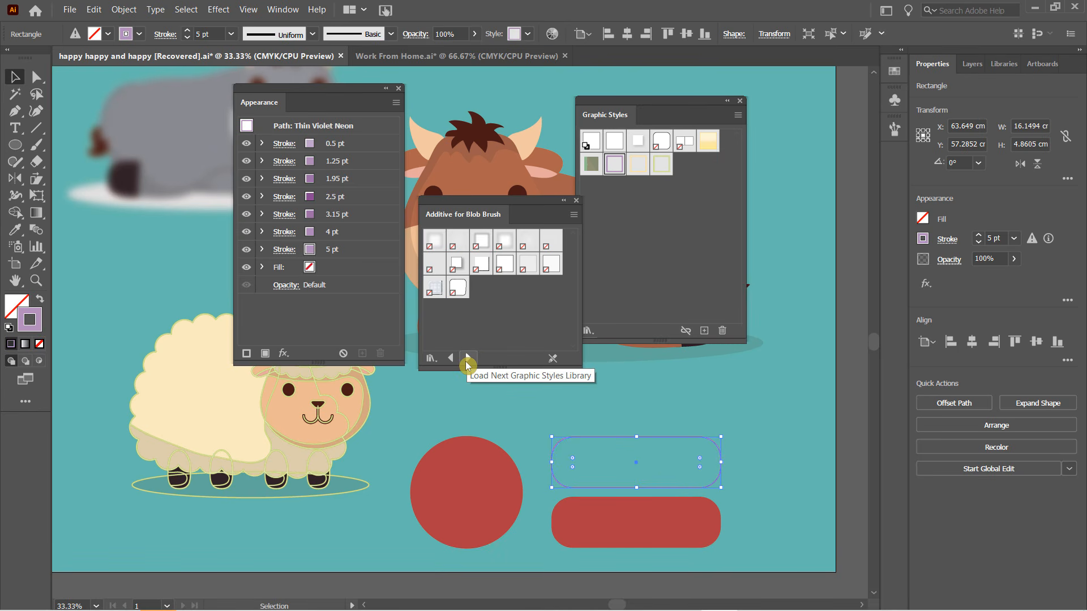
pyautogui.click(468, 357)
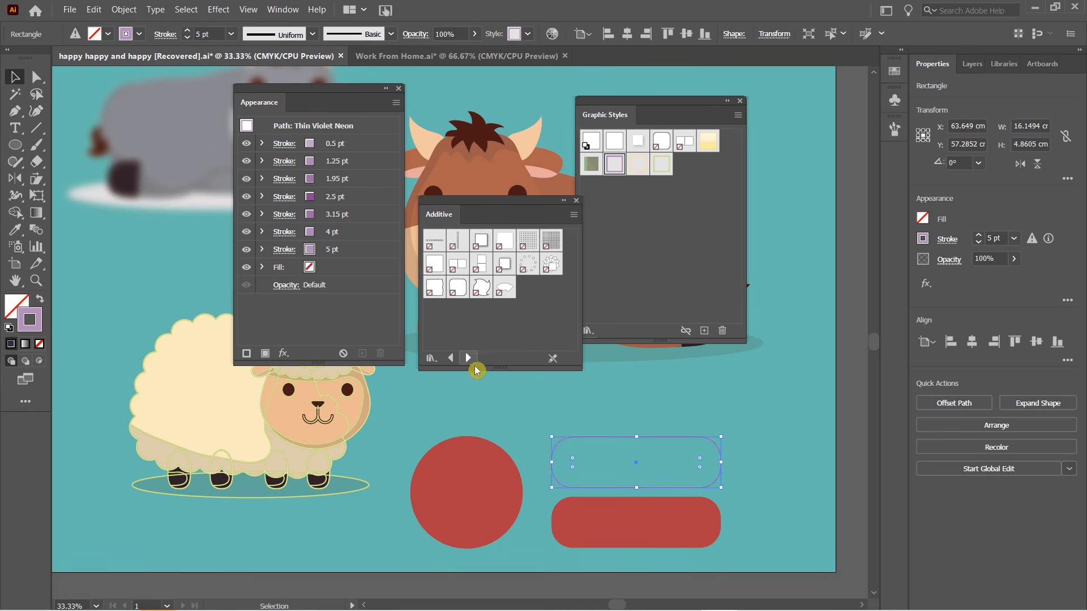
pyautogui.click(468, 357)
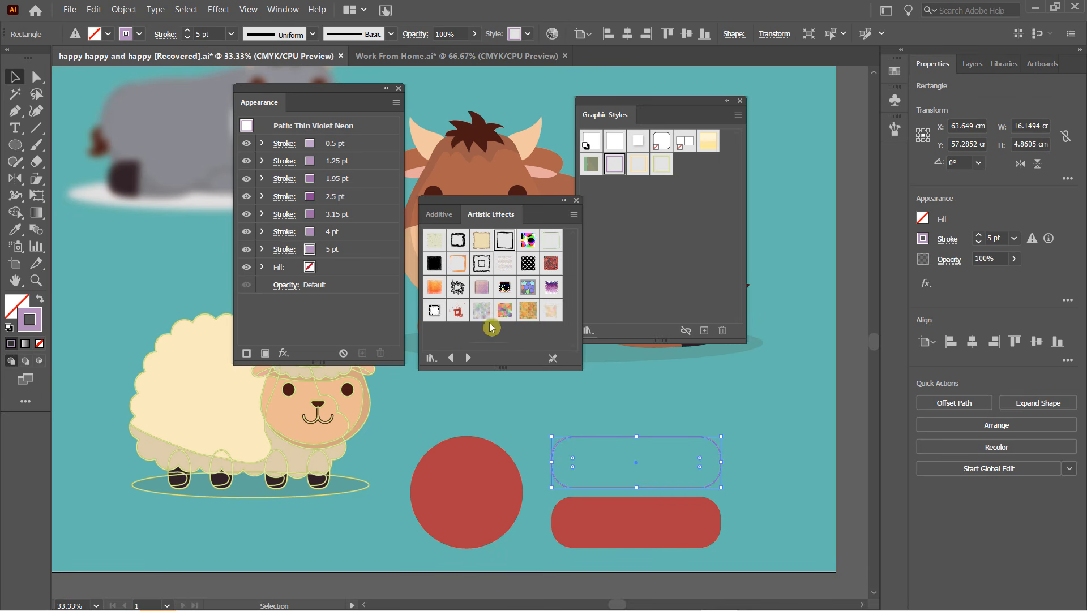
# Step: Try the Charcoal, Paint Brush and RGB Gouache styles on the upper rectangle, and apply Tissue Paper Collage
pyautogui.click(457, 242)
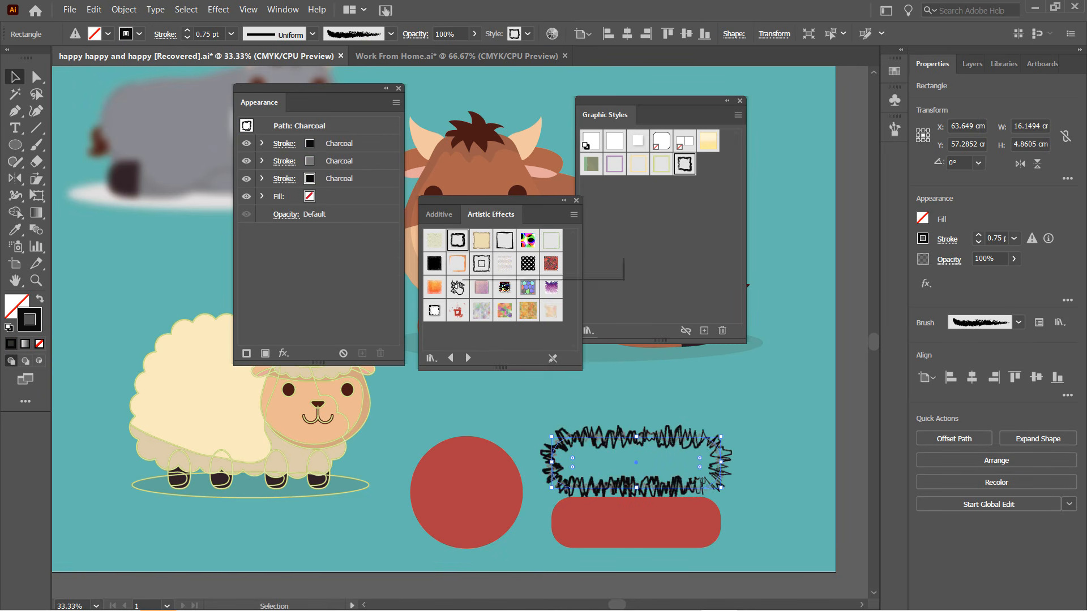
pyautogui.click(454, 270)
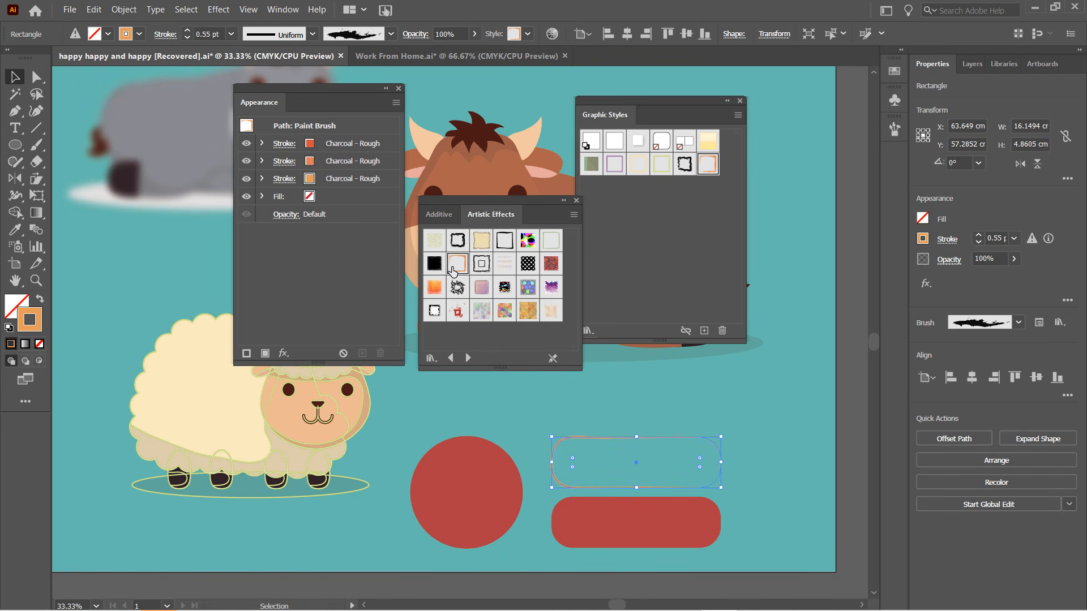
pyautogui.click(437, 292)
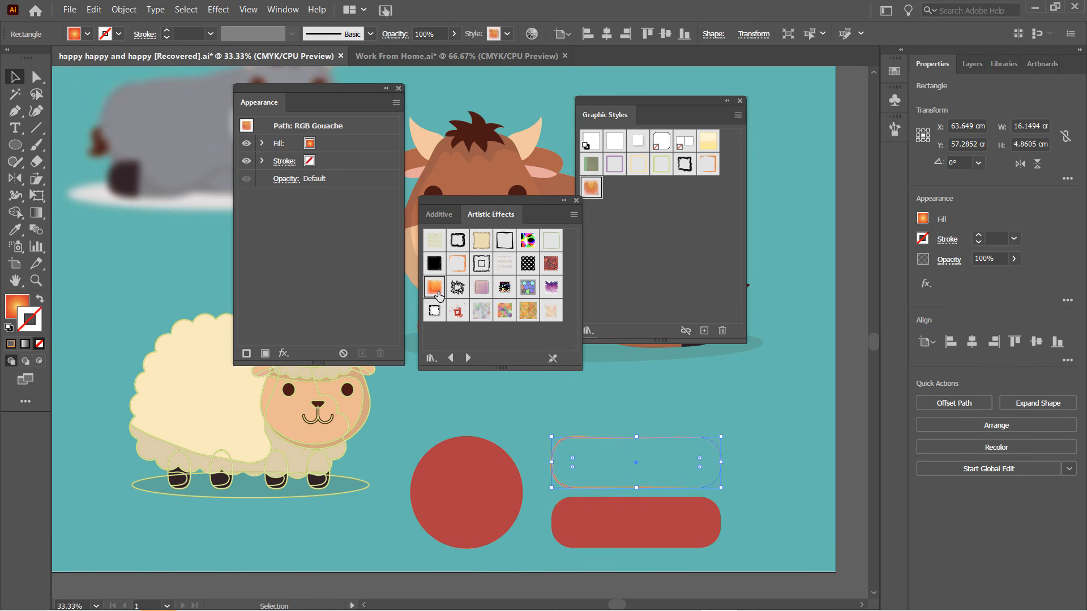
pyautogui.click(504, 311)
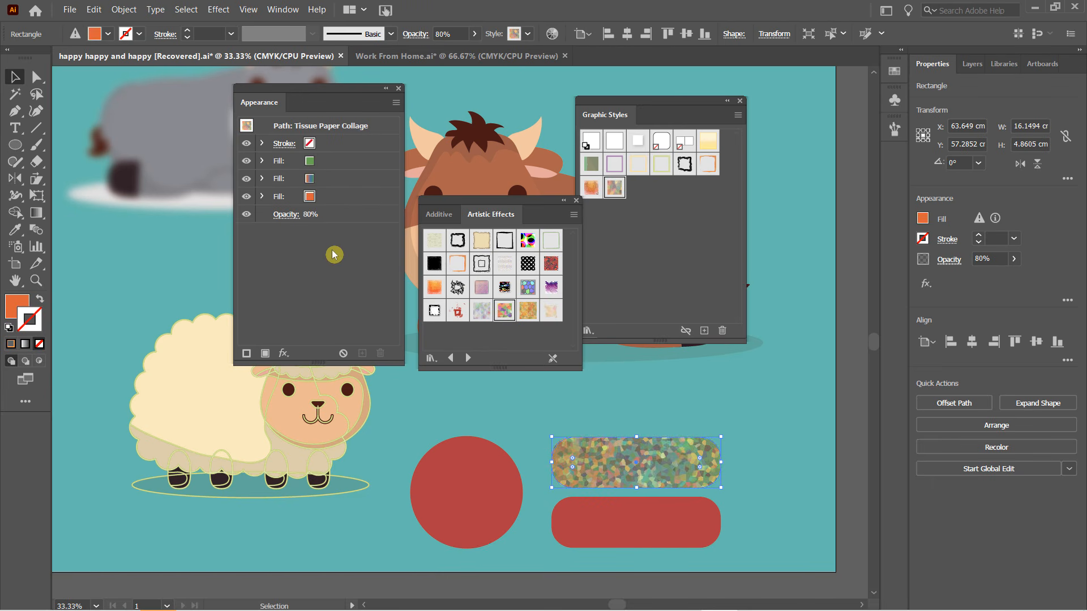
# Step: Apply the Color Halftone graphic style to the teal background and expand its topmost fill's attributes in Appearance
pyautogui.scroll(-2, 391, 503)
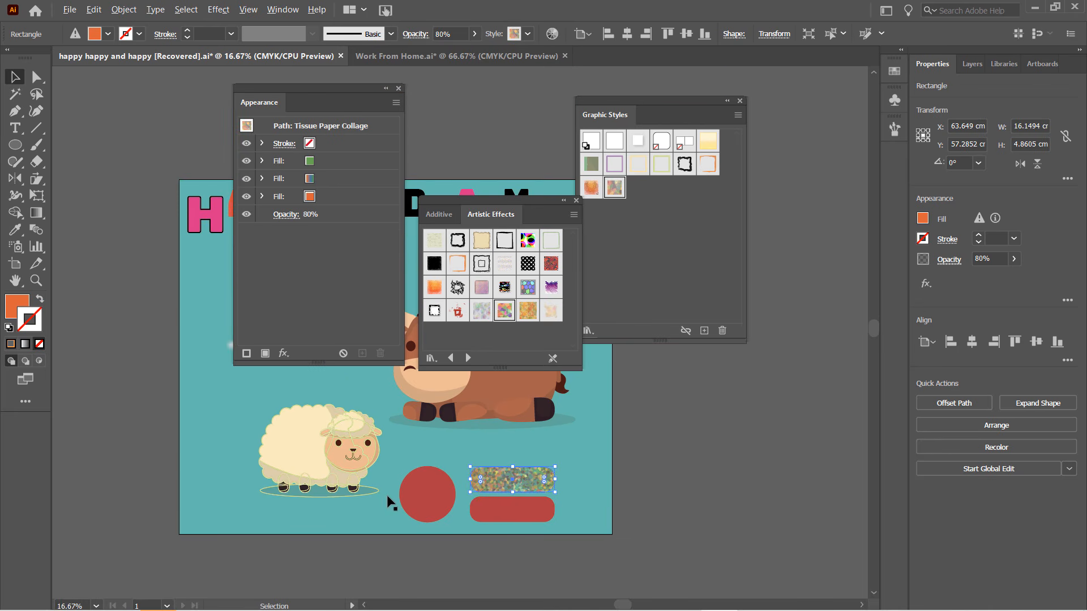
pyautogui.click(199, 399)
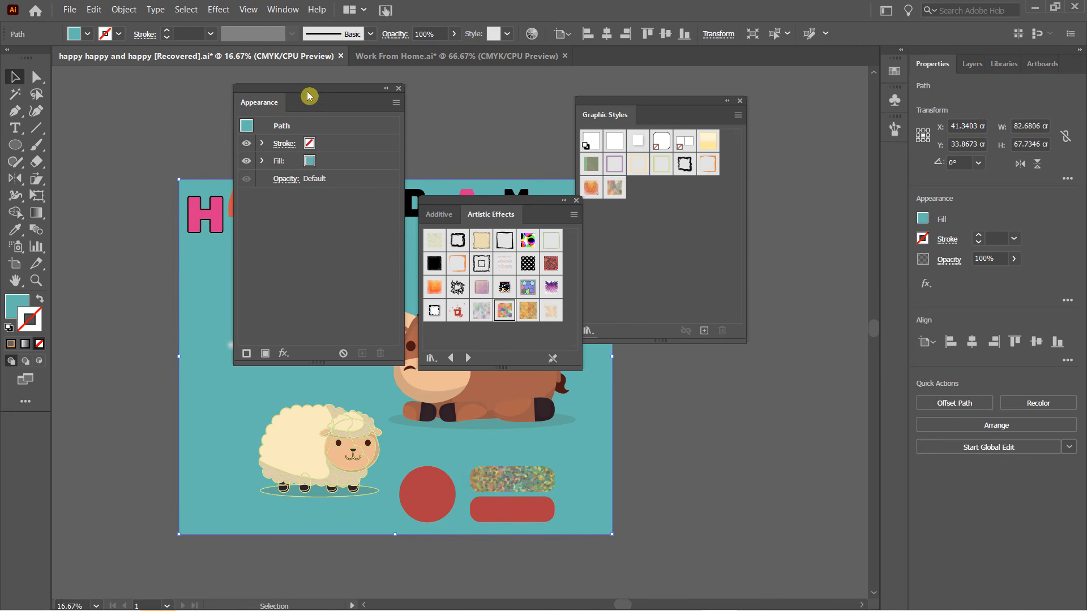
pyautogui.moveTo(309, 96); pyautogui.dragTo(773, 214)
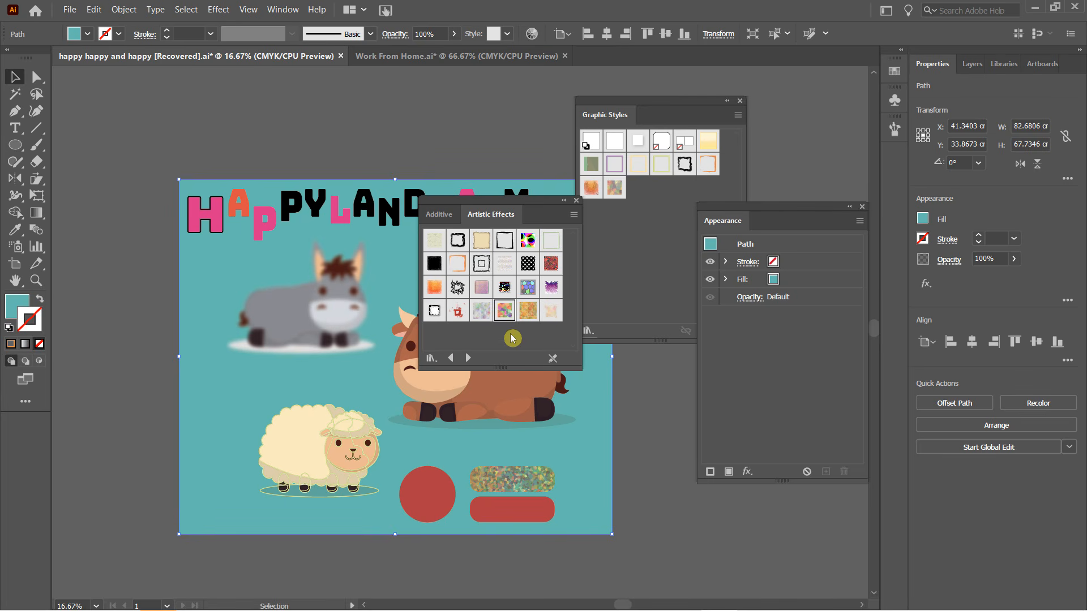
pyautogui.click(527, 243)
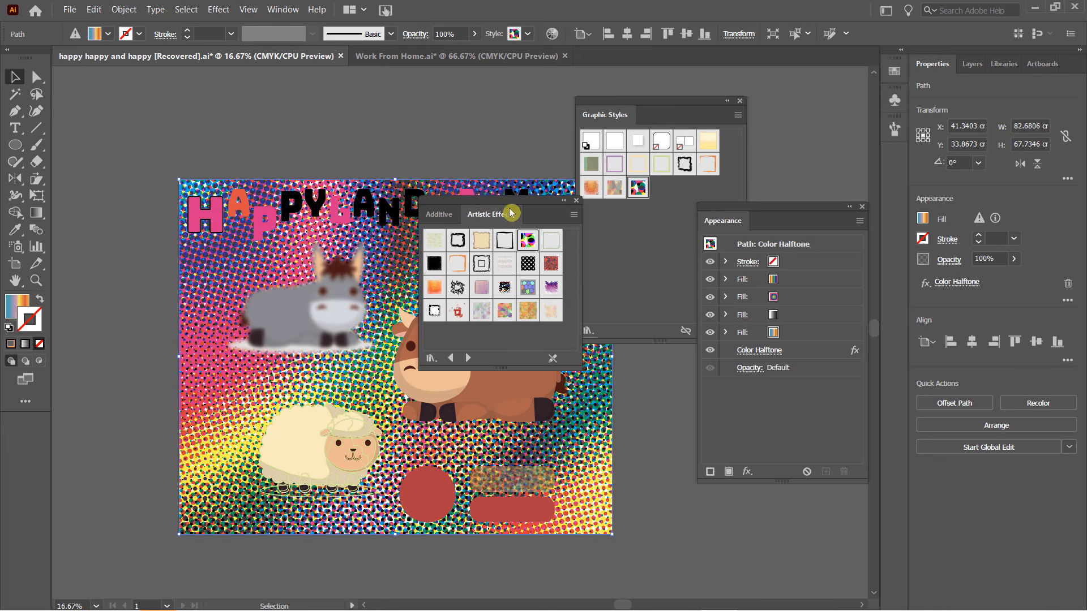
pyautogui.moveTo(507, 208); pyautogui.dragTo(479, 203)
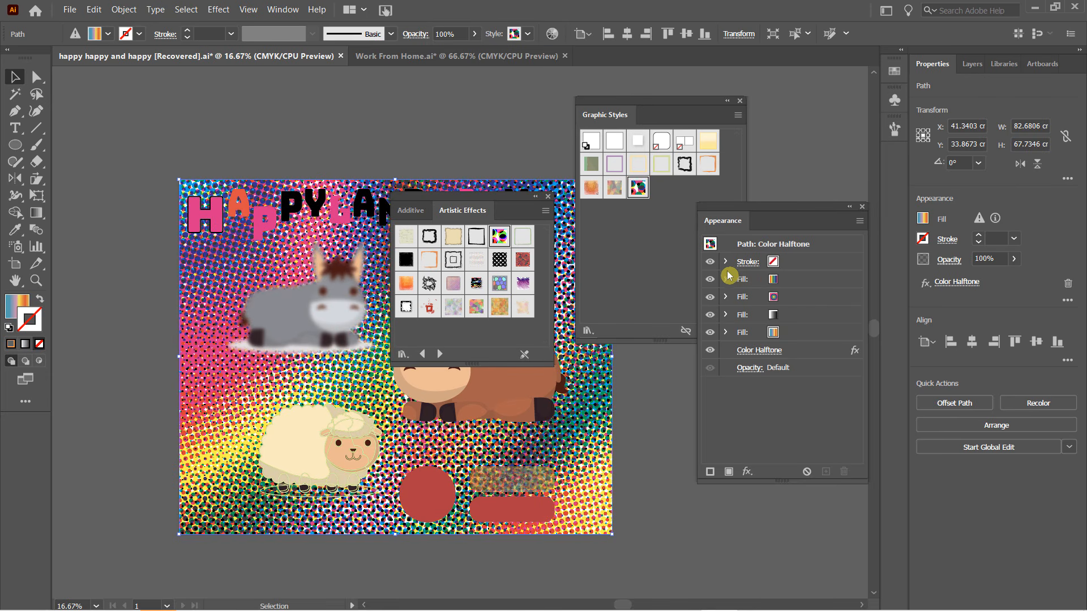
pyautogui.click(726, 279)
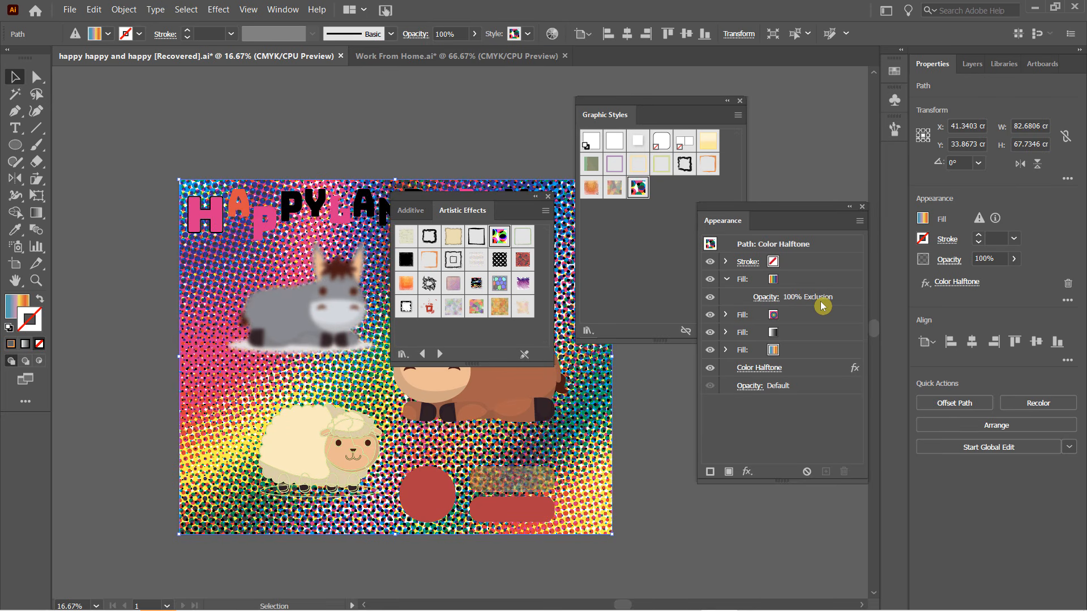
# Step: Expand the attributes of the background's three remaining fills in Appearance to examine their opacity and blending modes
pyautogui.click(727, 315)
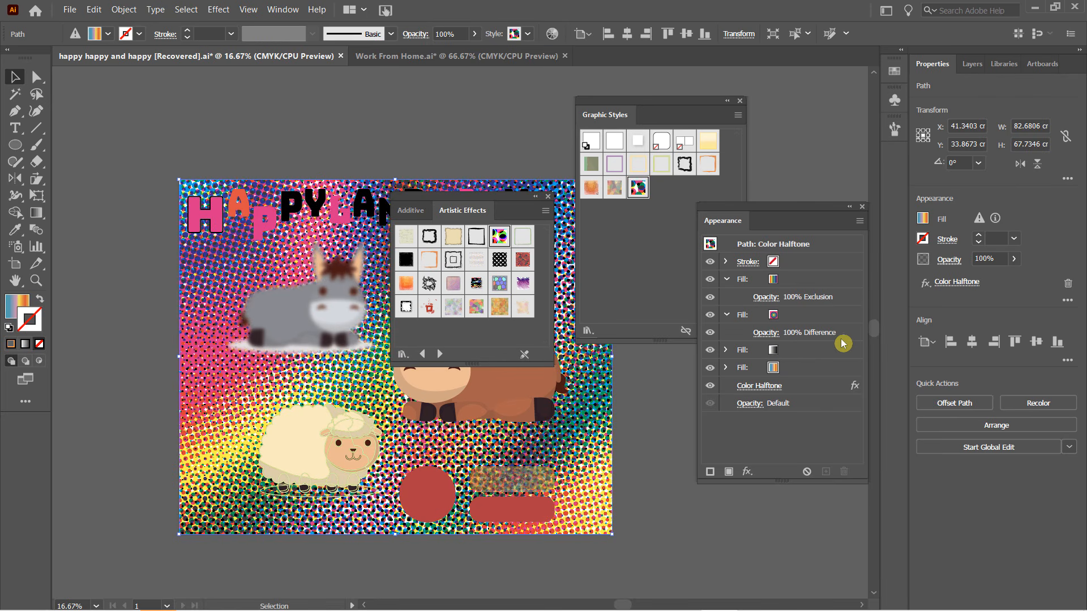
pyautogui.click(726, 350)
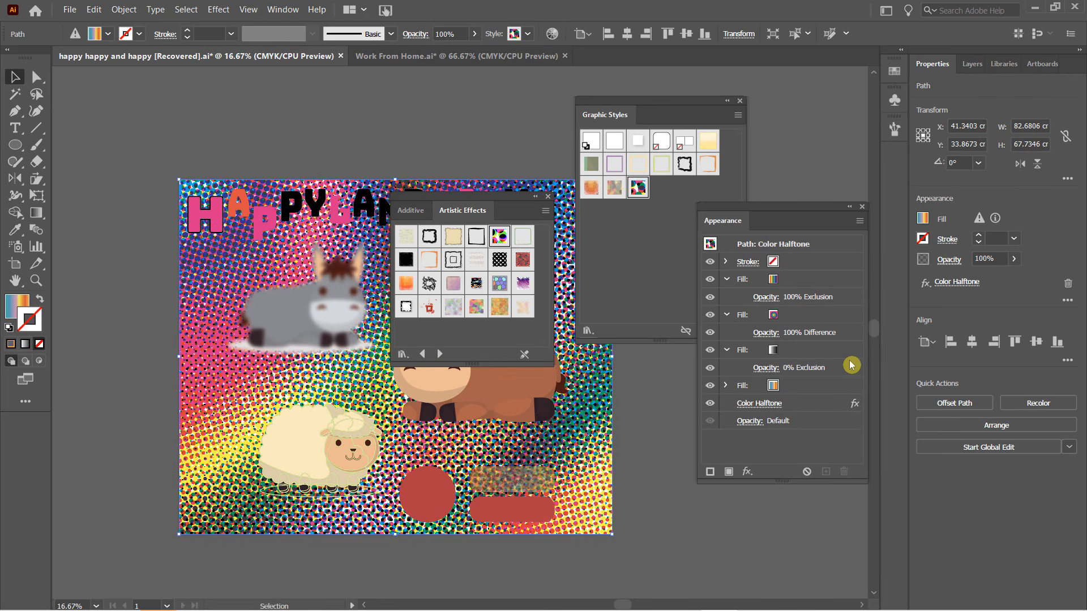
pyautogui.click(727, 388)
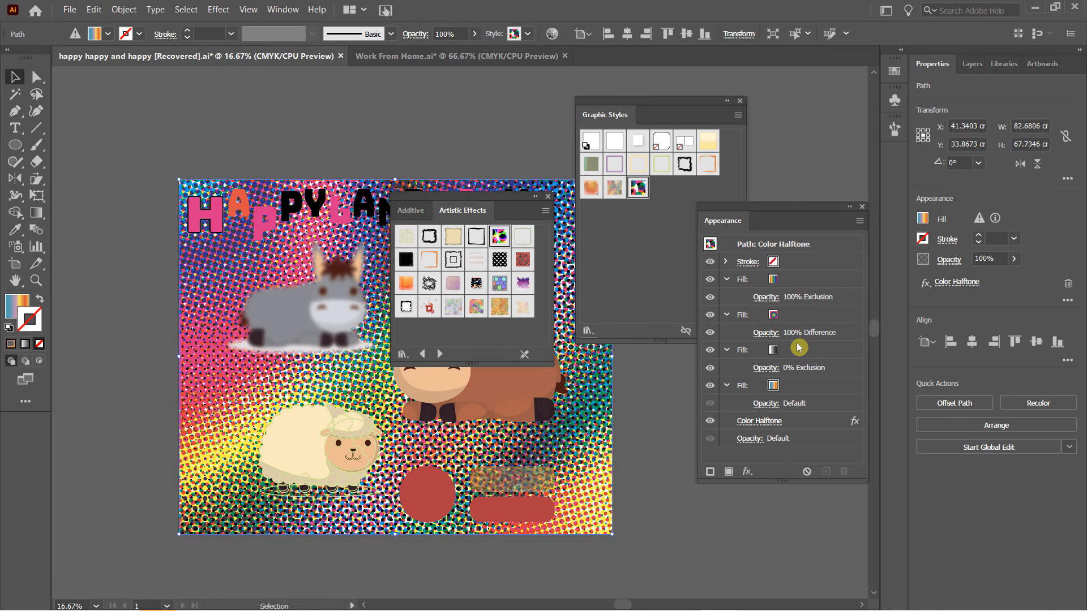
# Step: Try a pattern and the Verde, Amarillo, Naranja gradient on the background's topmost fill, and apply the white radial gradient swatch
pyautogui.click(775, 283)
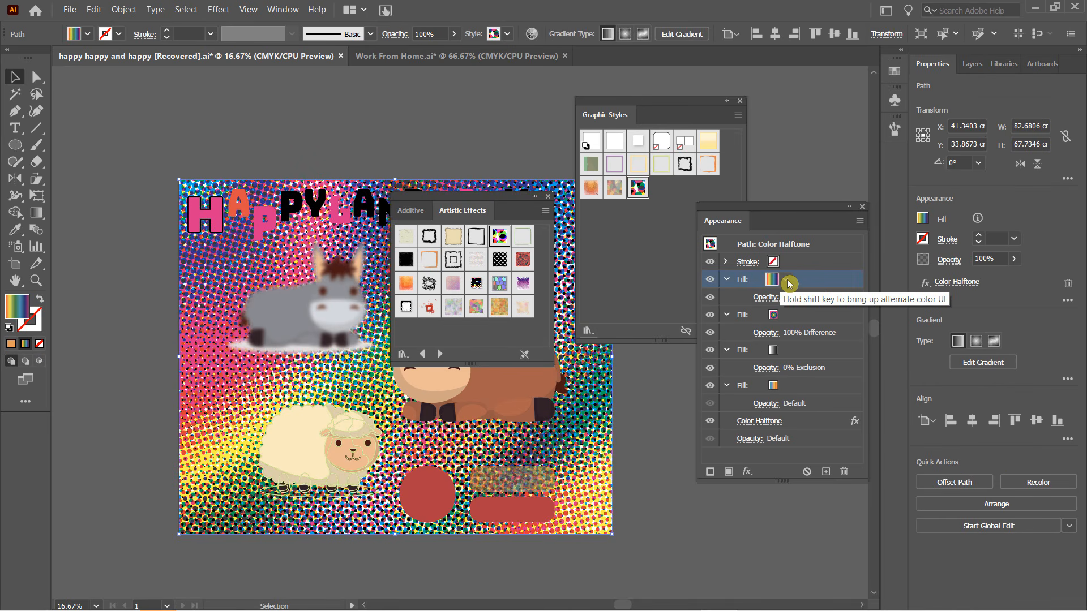
pyautogui.click(789, 284)
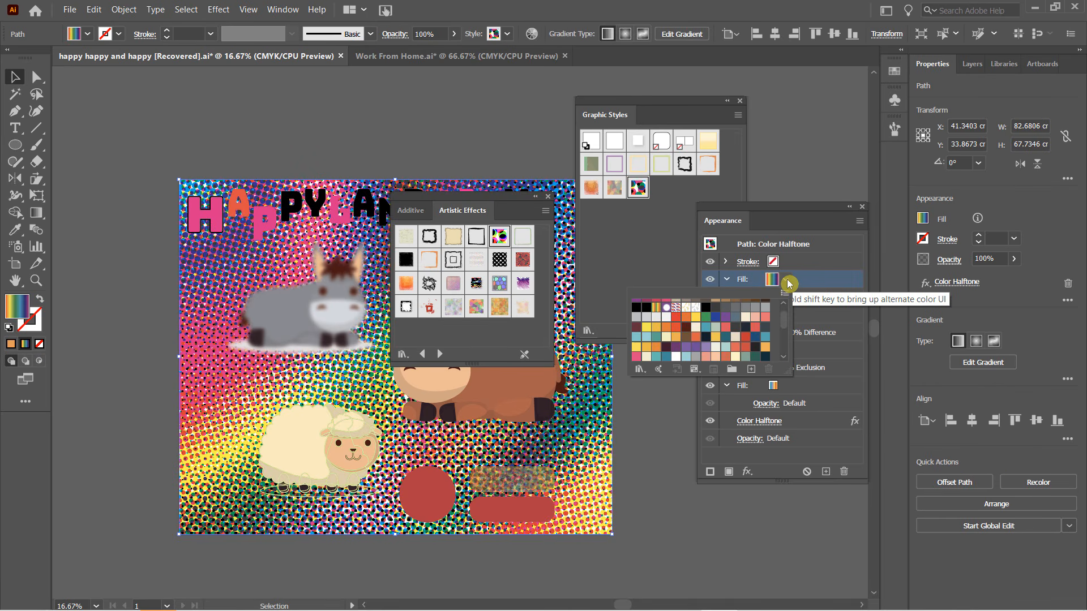
pyautogui.click(675, 310)
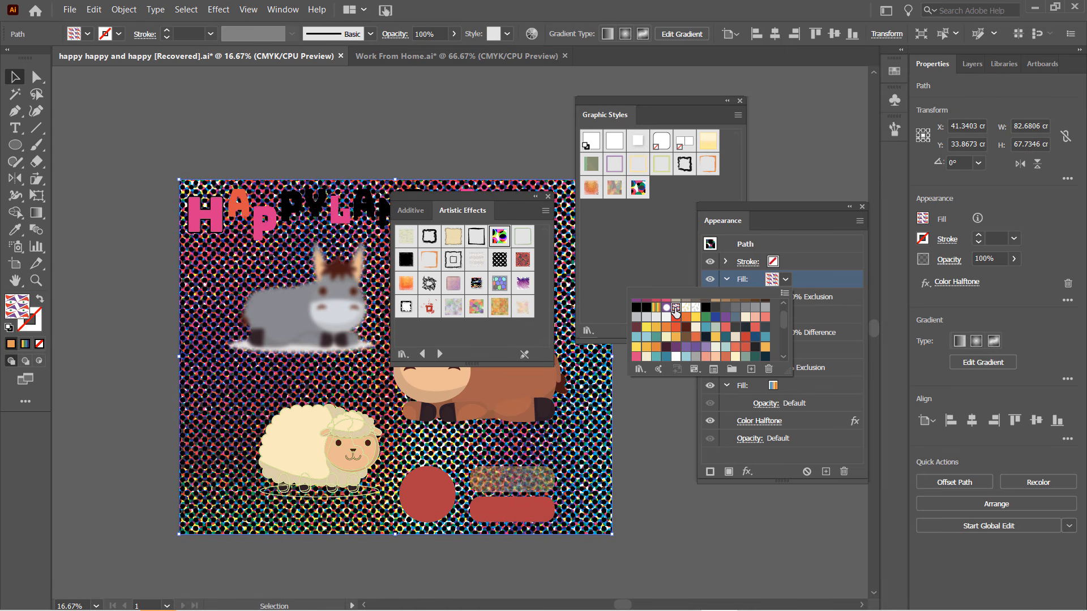
pyautogui.click(656, 310)
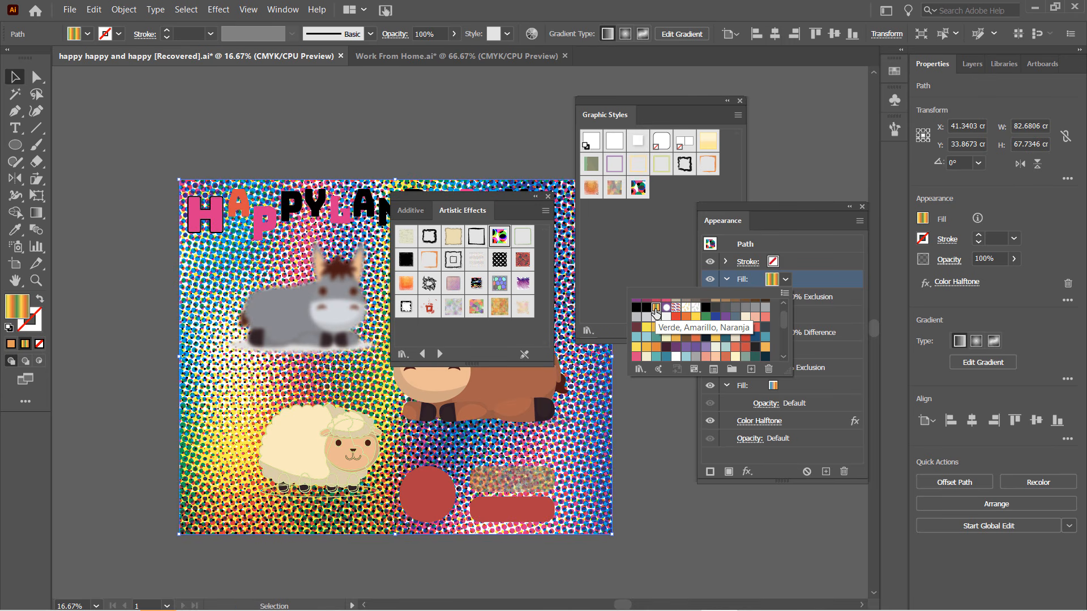
pyautogui.click(667, 309)
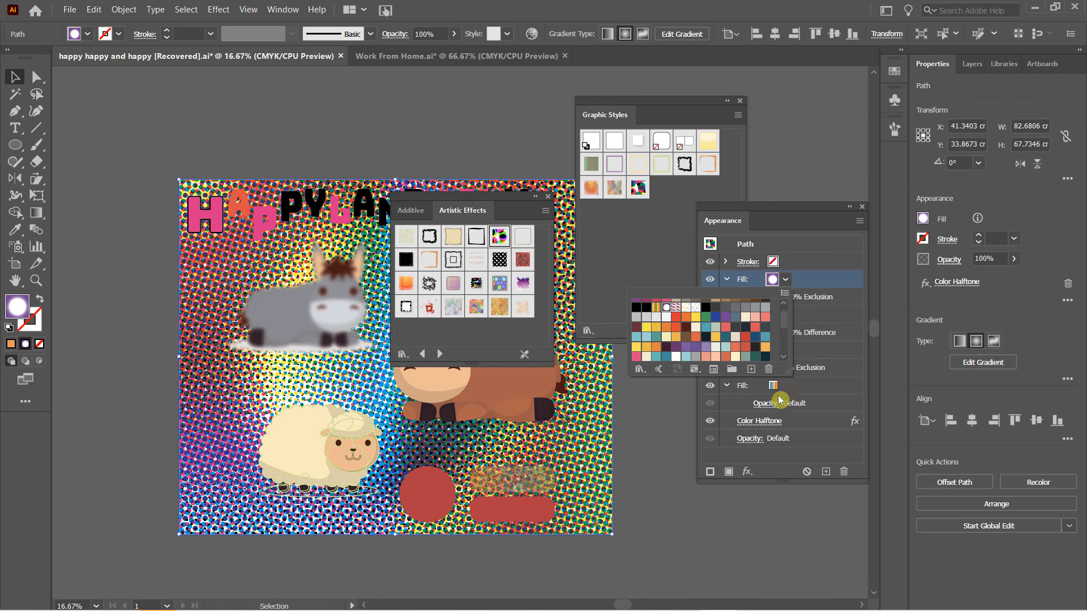
pyautogui.scroll(-3, 785, 328)
pyautogui.moveTo(785, 329); pyautogui.dragTo(788, 294)
pyautogui.click(810, 244)
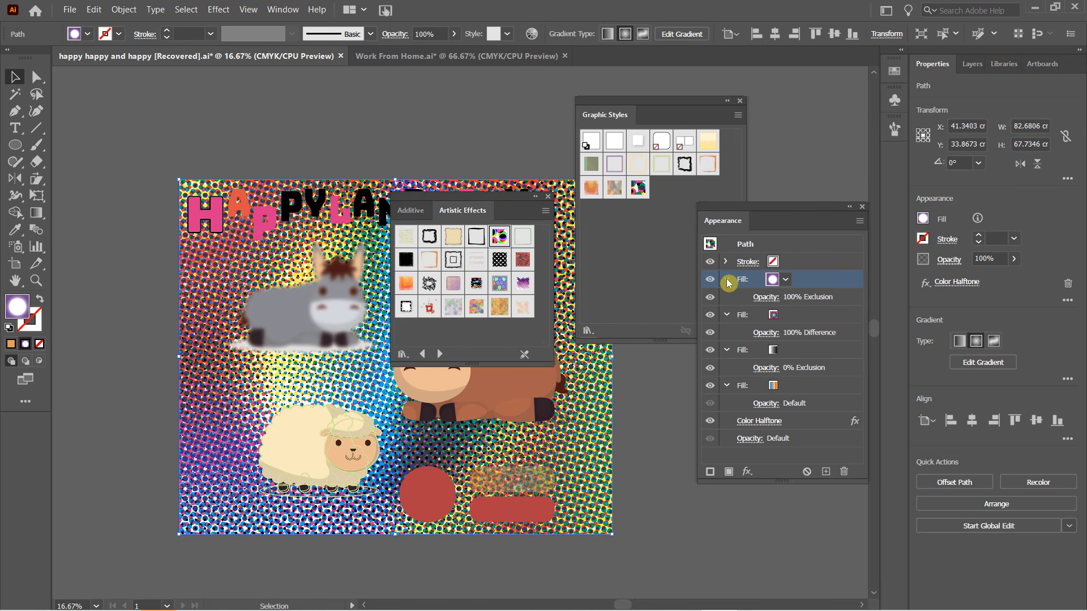
# Step: Load the Buttons and Rollovers graphic style library and apply its light red bevel style to the red circle
pyautogui.click(626, 273)
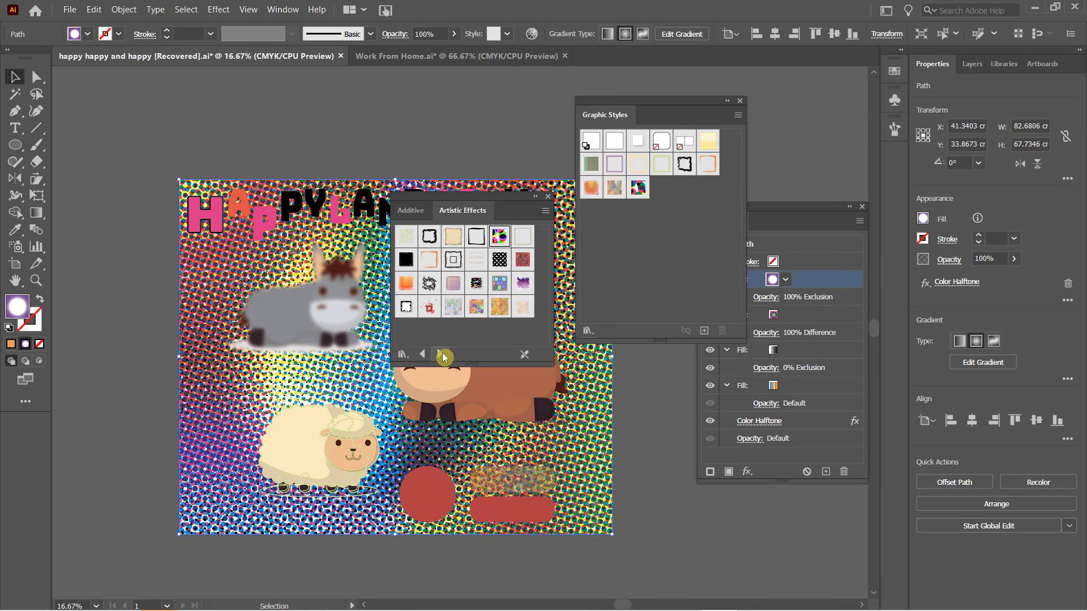
pyautogui.click(442, 355)
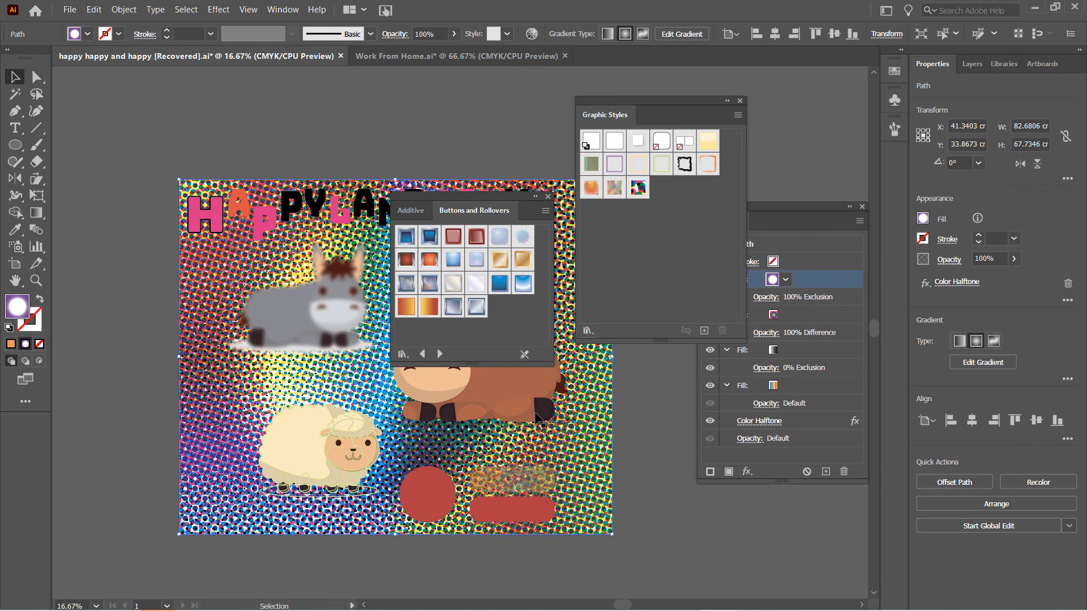
pyautogui.click(432, 485)
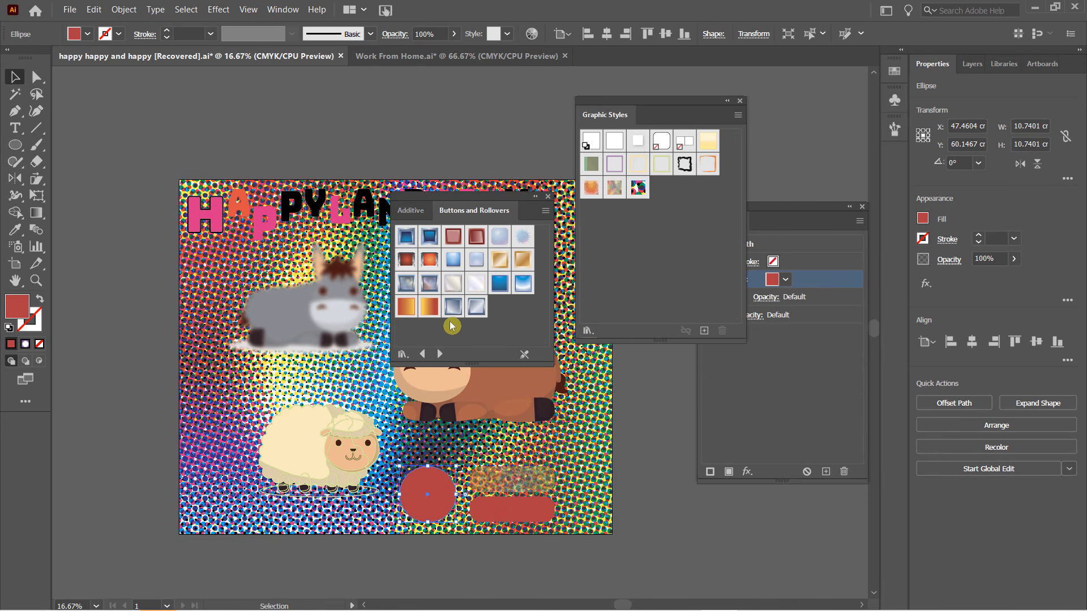
pyautogui.click(451, 240)
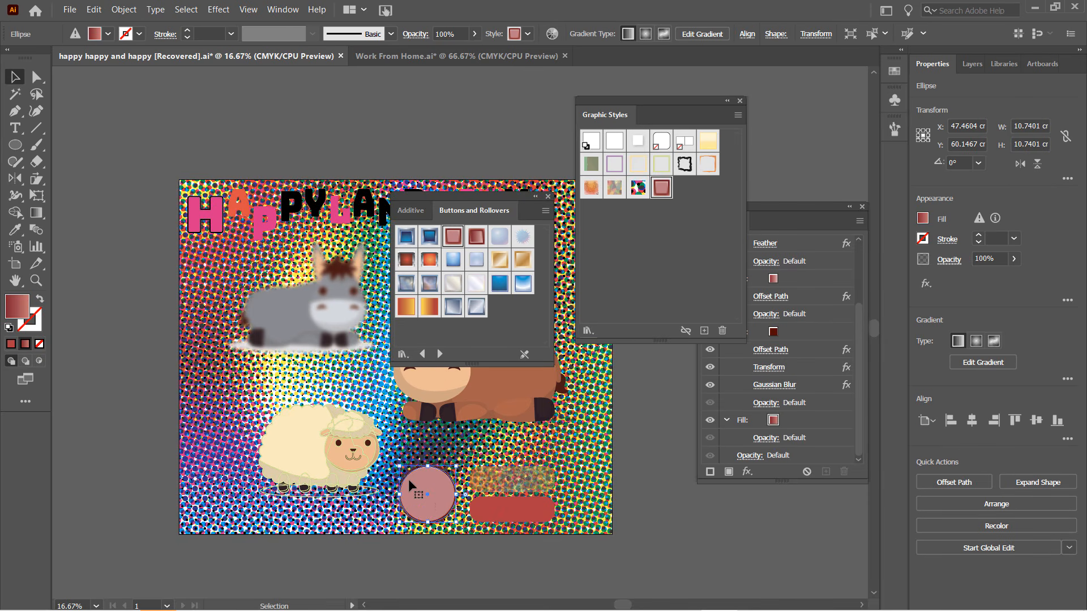
pyautogui.scroll(2, 456, 536)
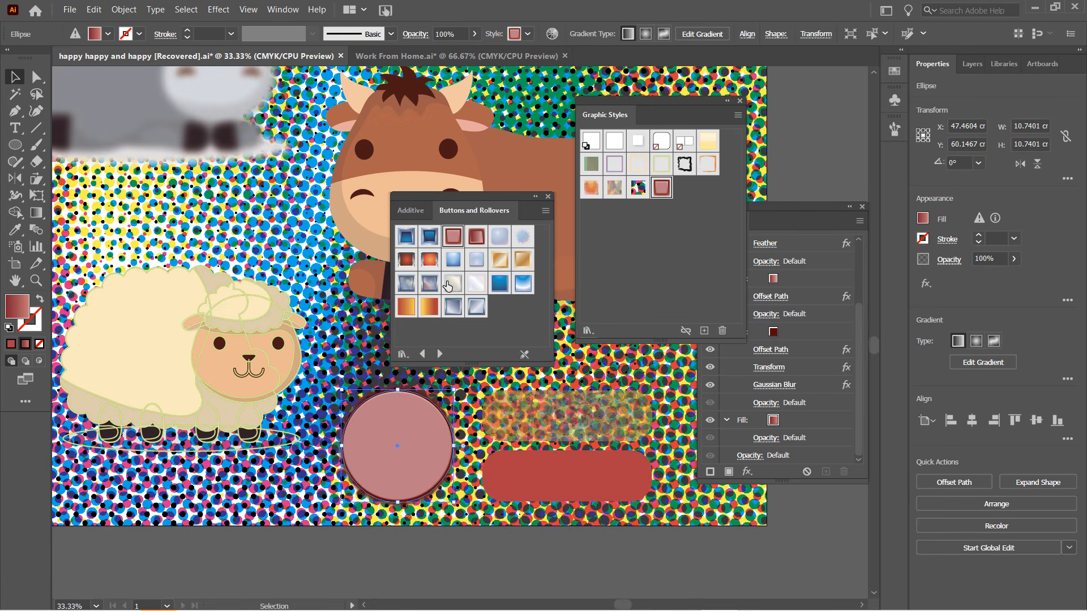
# Step: Compare blue bevel, Opal Inlay Mouse Down and steel styles on the circle, apply Raised Edge Normal, and move Graphic Styles to uncover Appearance
pyautogui.click(407, 239)
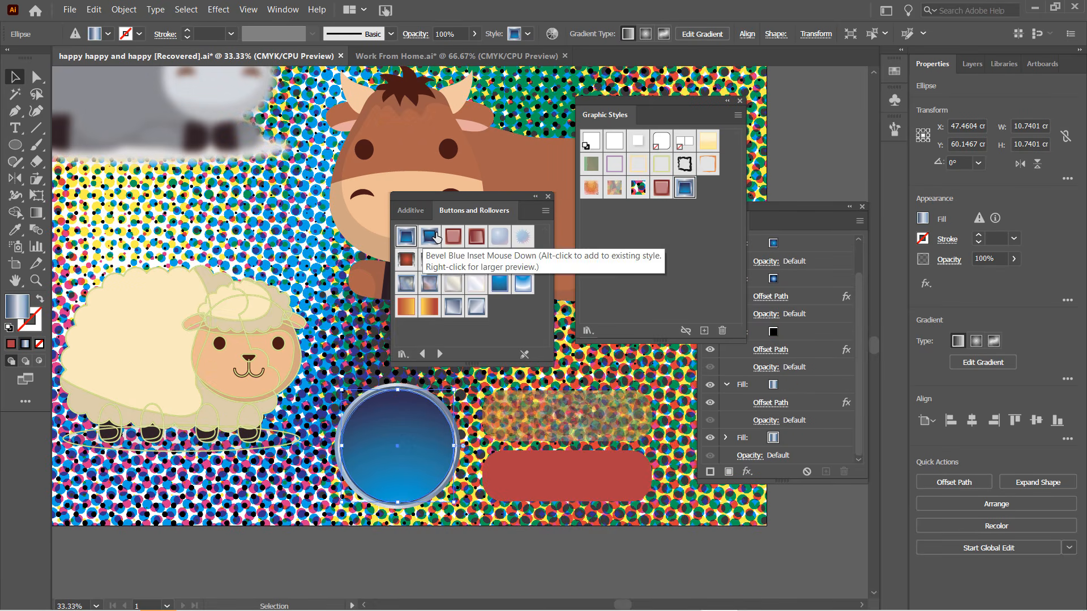
pyautogui.click(431, 237)
pyautogui.click(429, 285)
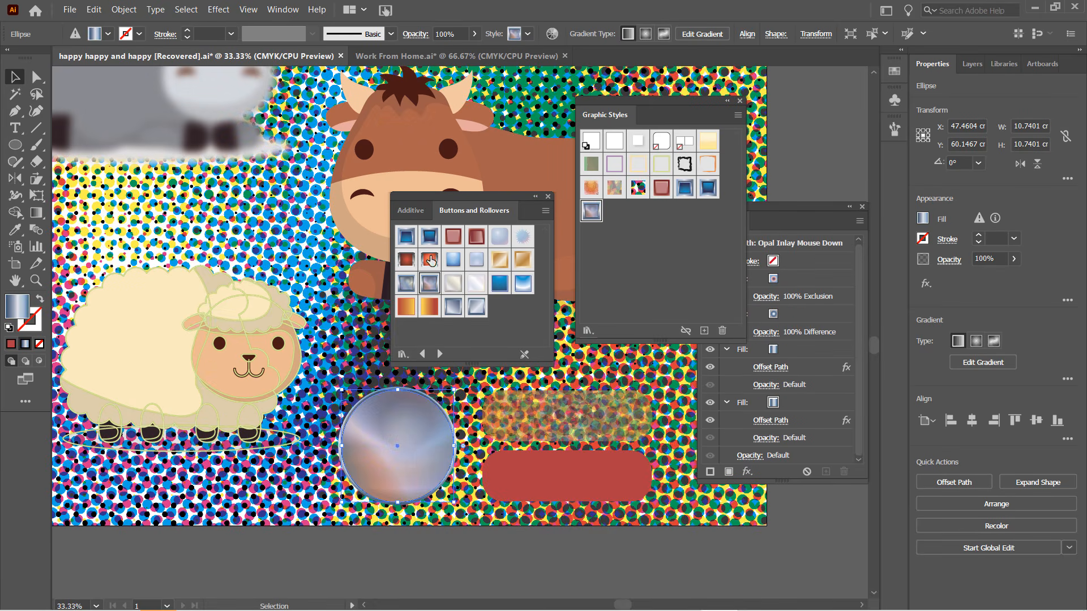
pyautogui.click(431, 307)
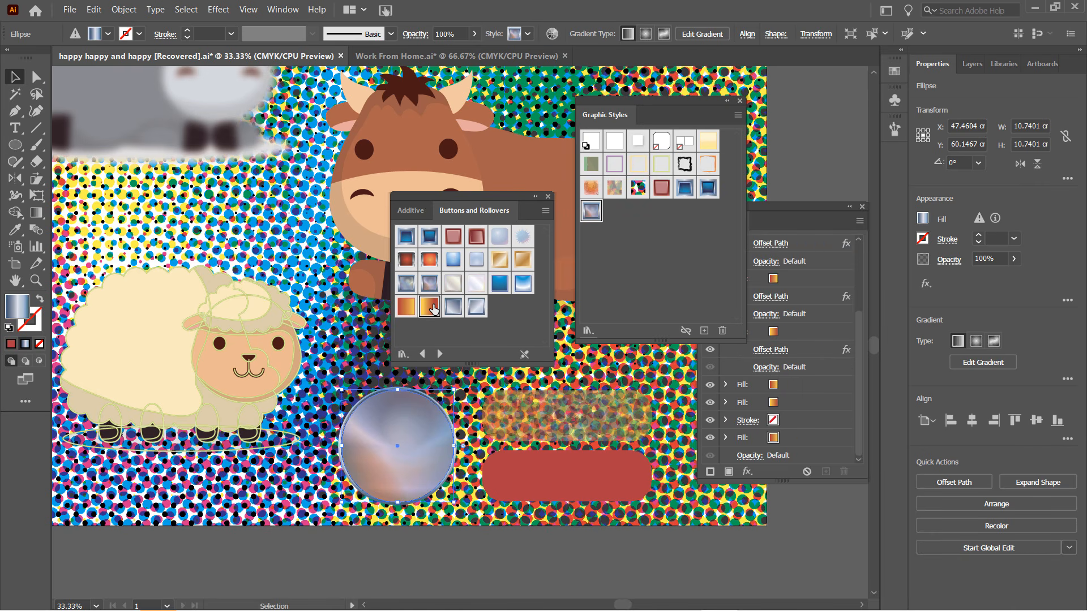
pyautogui.click(453, 308)
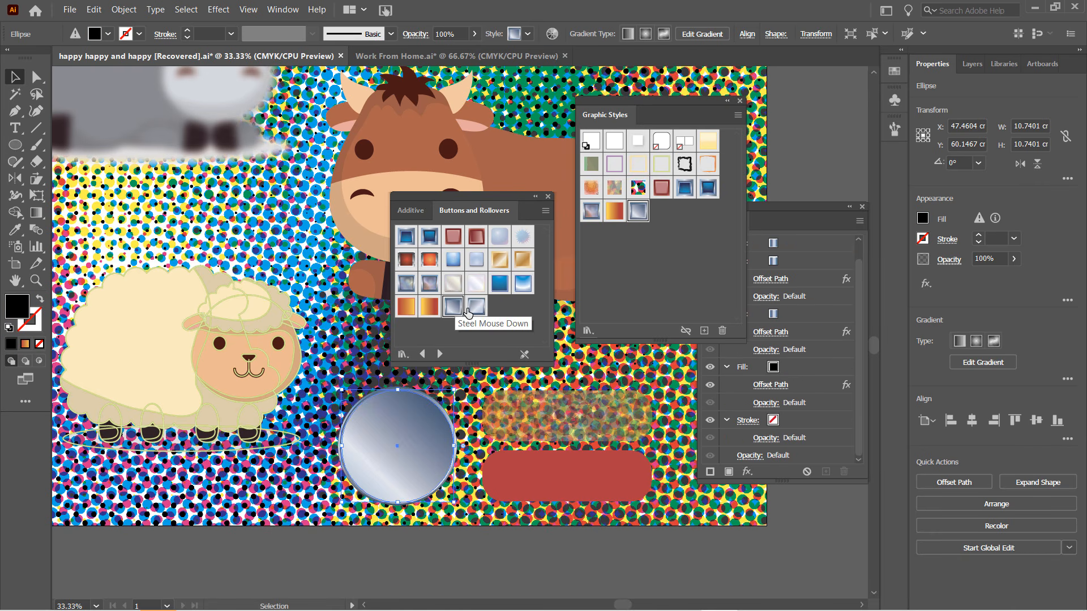
pyautogui.click(477, 307)
pyautogui.click(498, 284)
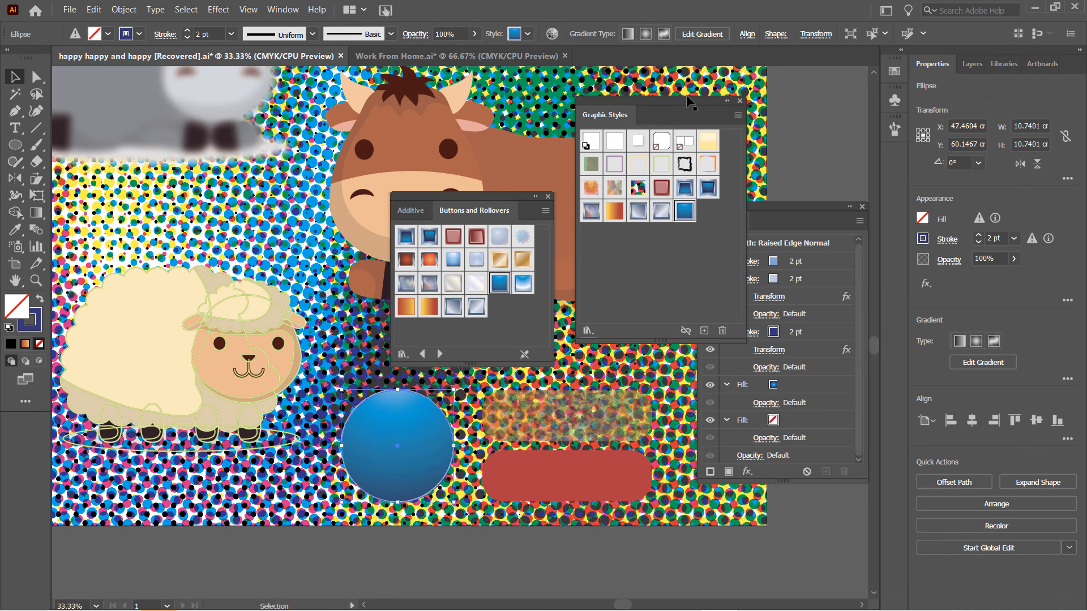
pyautogui.moveTo(690, 106); pyautogui.dragTo(659, 115)
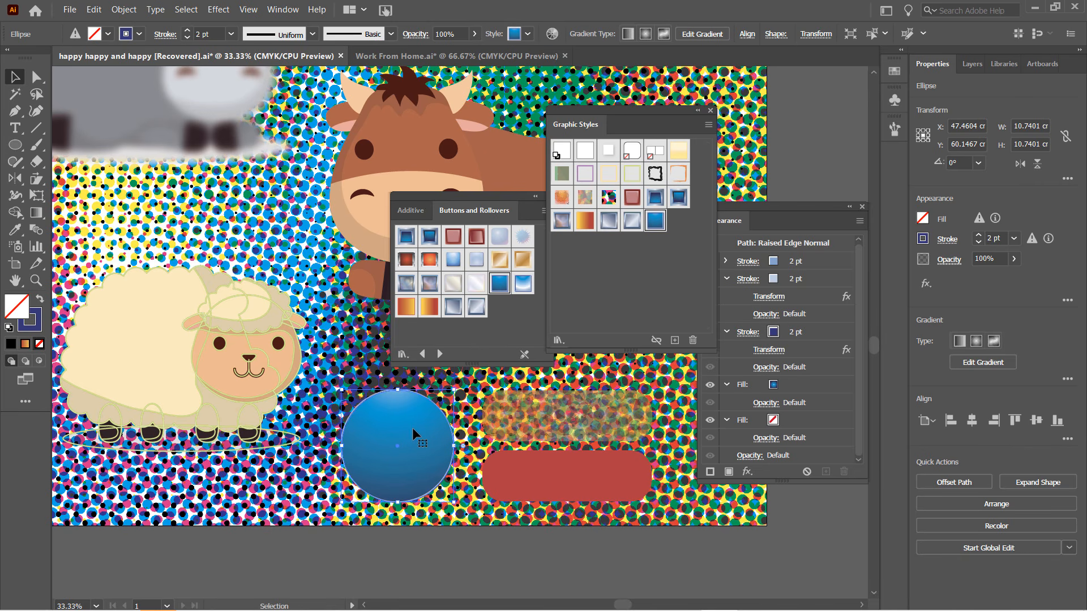
# Step: Load the Illuminate Styles library and apply Black Highlight to the circle and Illuminate Green Large to the lower rounded rectangle
pyautogui.click(441, 355)
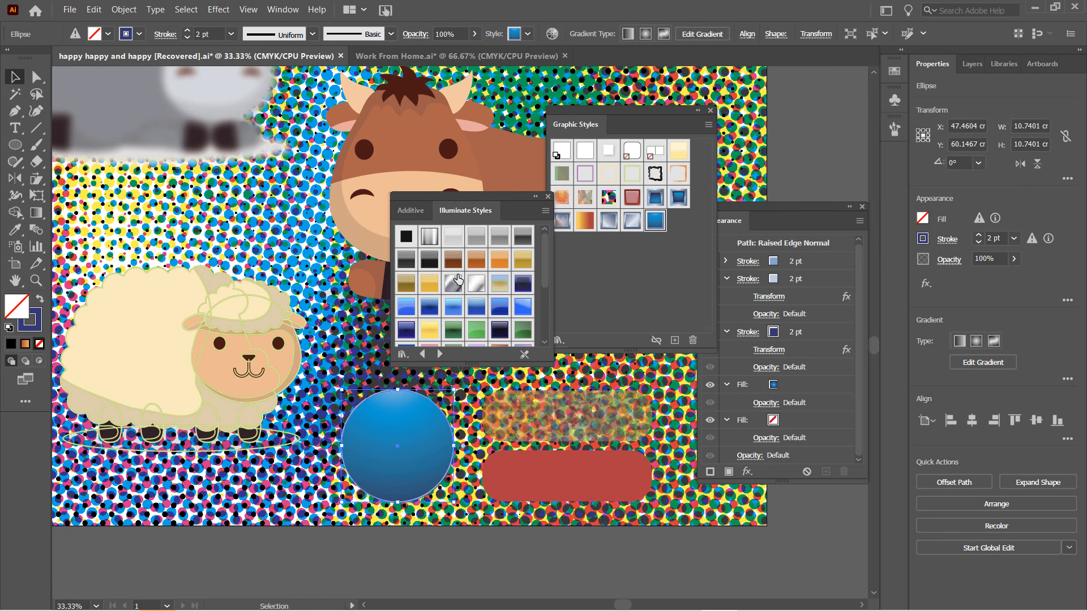
pyautogui.click(430, 260)
pyautogui.click(564, 484)
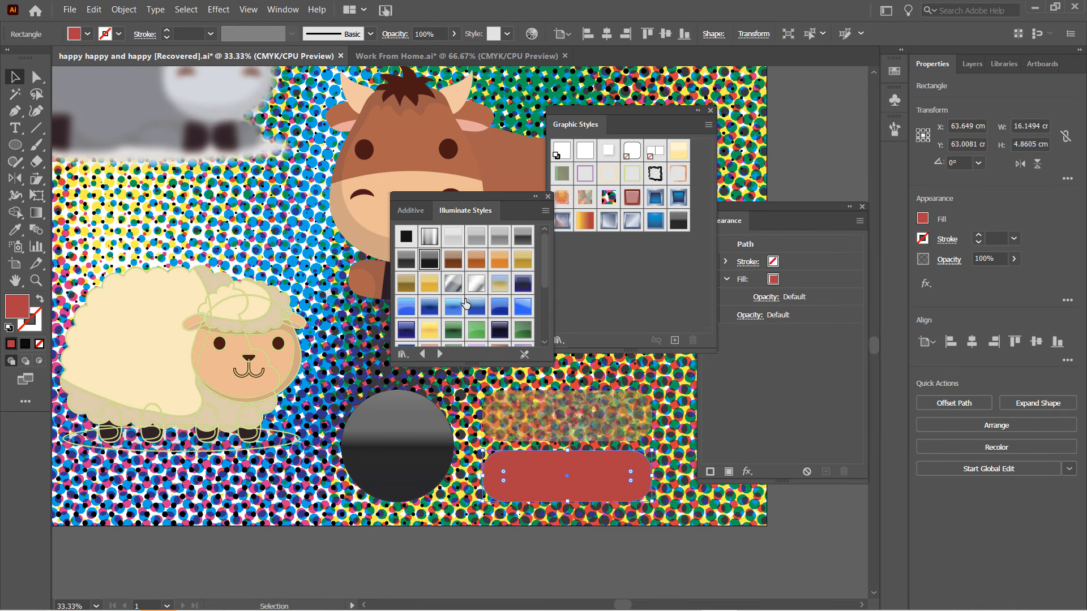
pyautogui.click(430, 264)
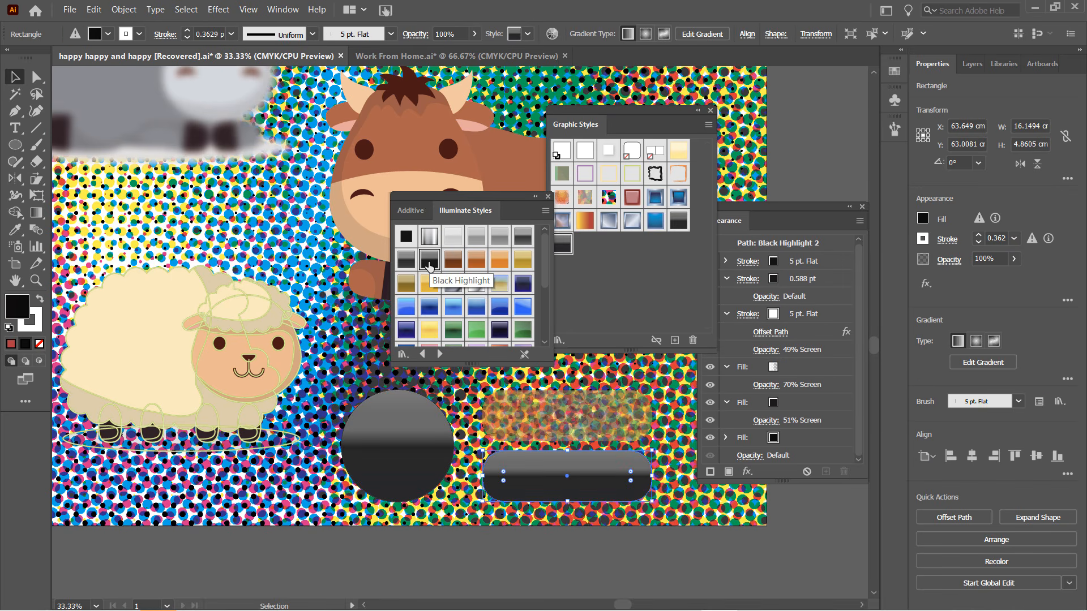
pyautogui.moveTo(551, 271)
pyautogui.mouseDown()
pyautogui.moveTo(553, 300)
pyautogui.moveTo(550, 283)
pyautogui.mouseUp()
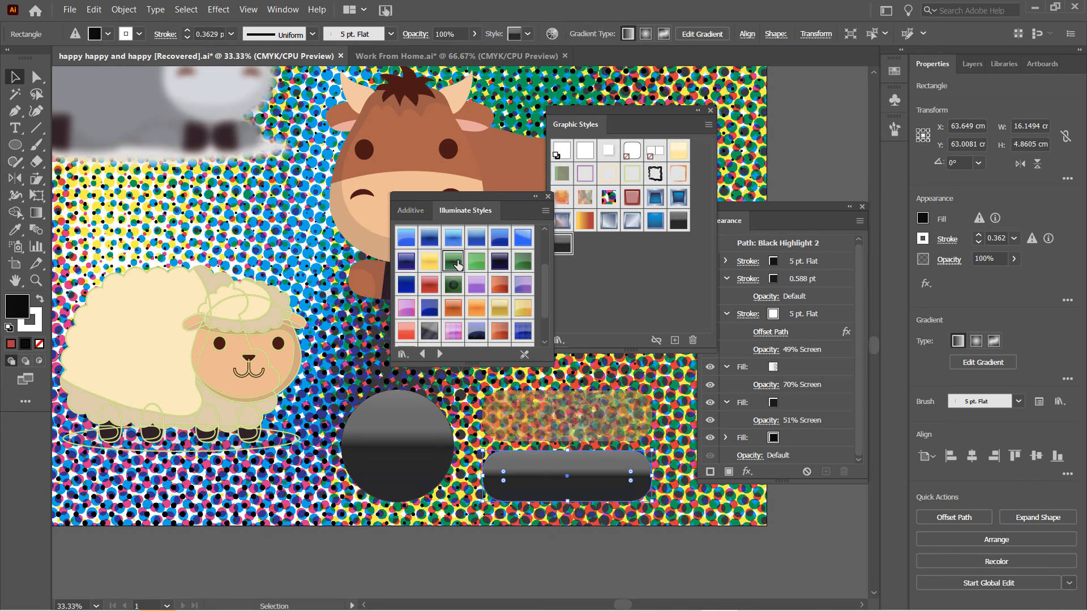
pyautogui.click(454, 262)
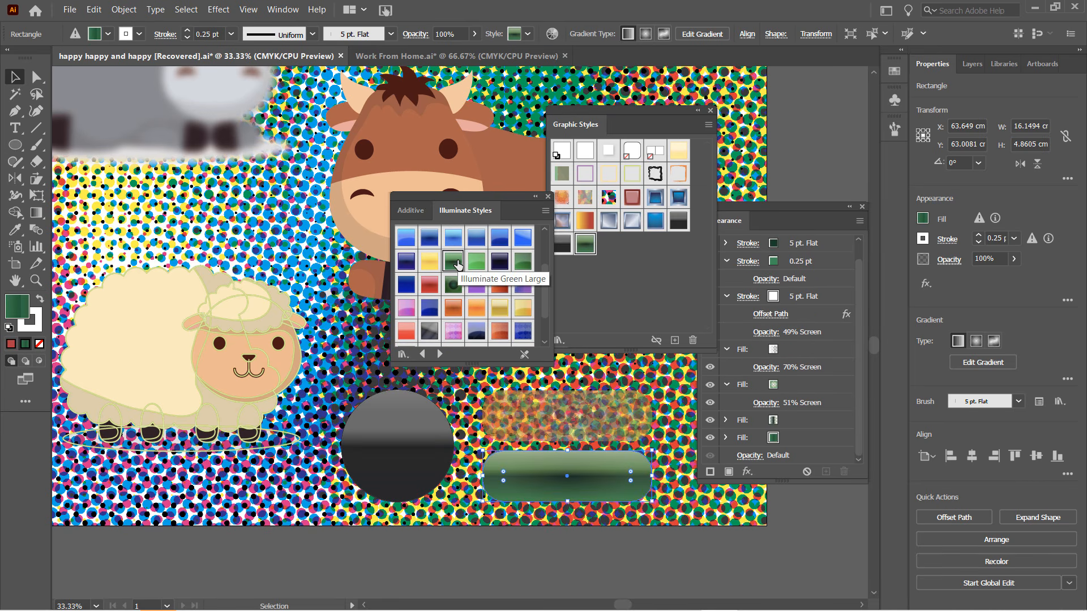
# Step: Browse the style libraries to Scribble Effects and apply the Scribble 13 style to the title text
pyautogui.click(440, 355)
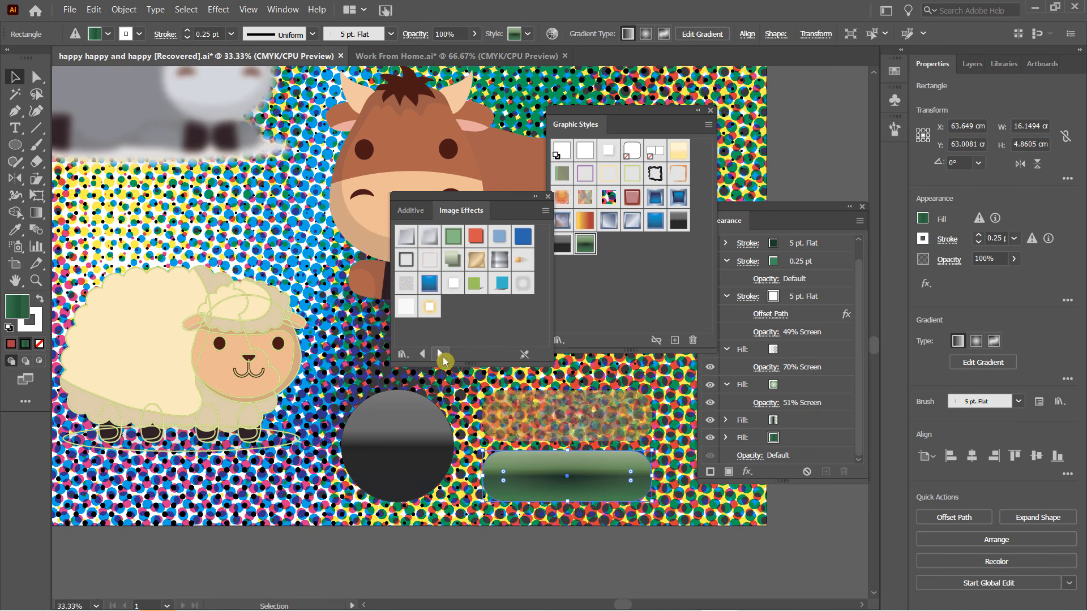
pyautogui.click(440, 354)
pyautogui.click(440, 354)
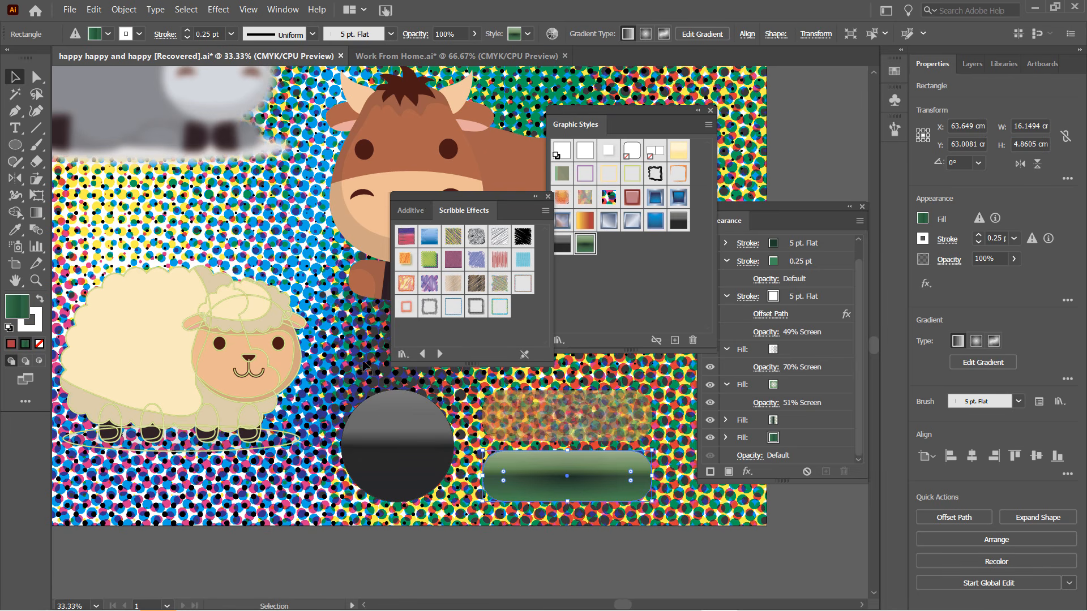
pyautogui.scroll(10, 352, 347)
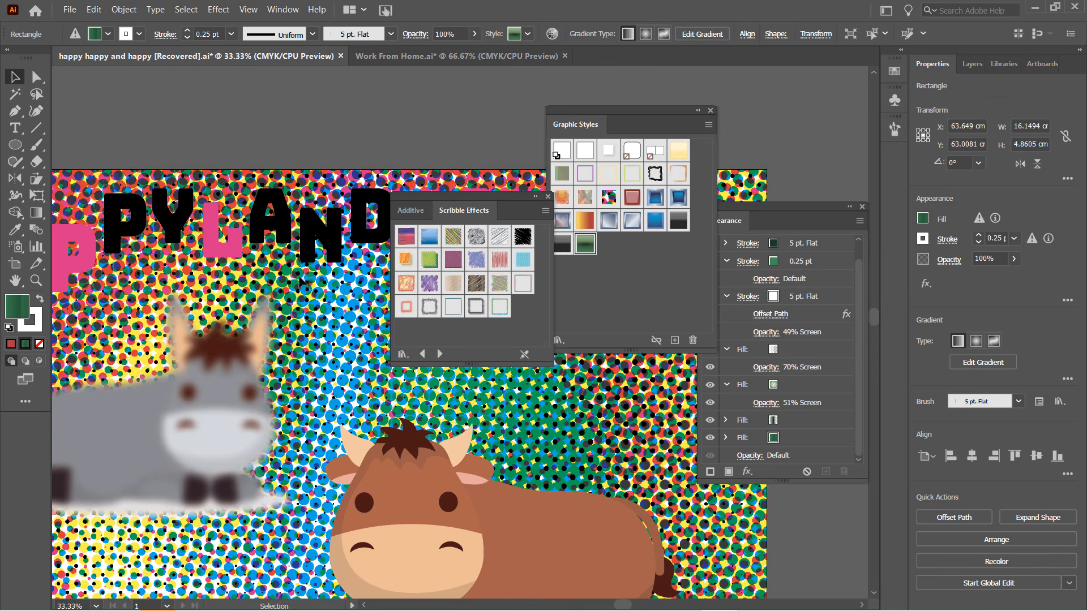
pyautogui.click(280, 228)
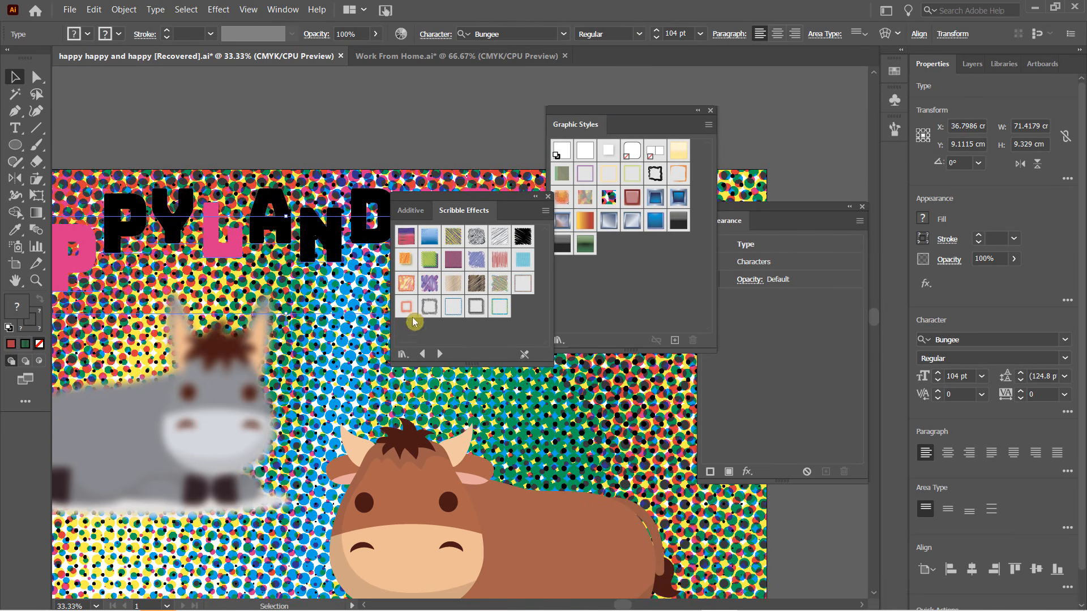
pyautogui.click(407, 283)
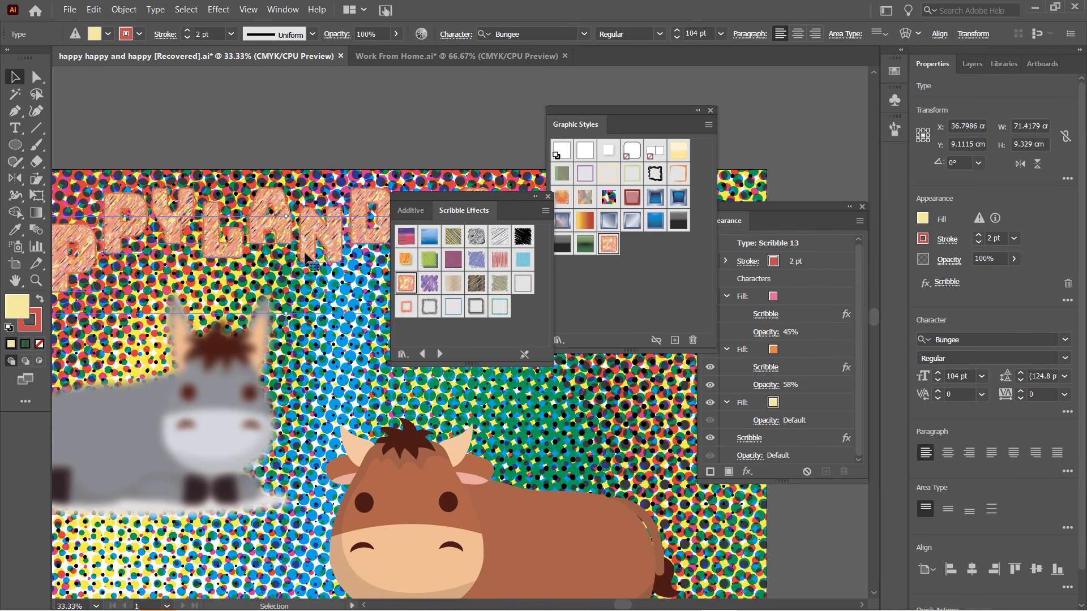
# Step: Try several scribble styles on the title text, including the green one, Scribble 10 and Scribble 11, and apply Scribble 4
pyautogui.press('space')
pyautogui.moveTo(221, 119); pyautogui.dragTo(424, 128)
pyautogui.click(428, 284)
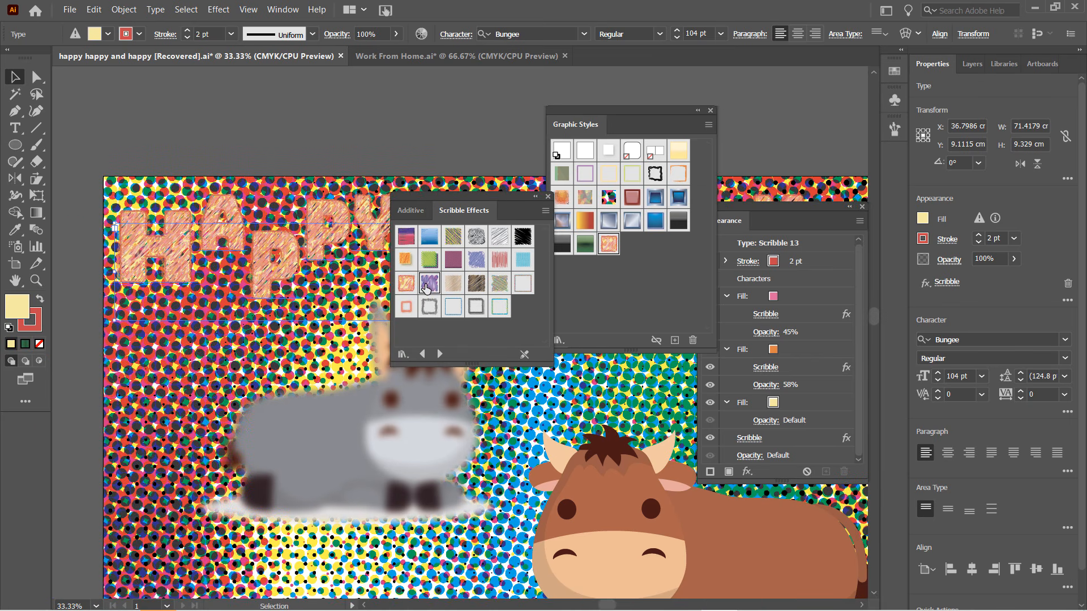
pyautogui.click(429, 263)
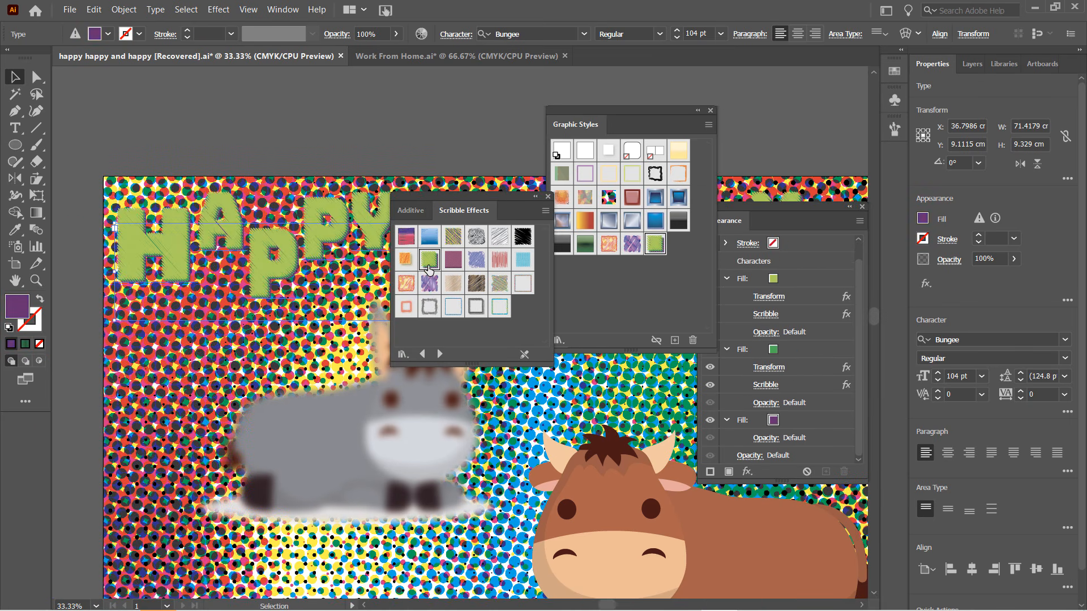
pyautogui.click(474, 259)
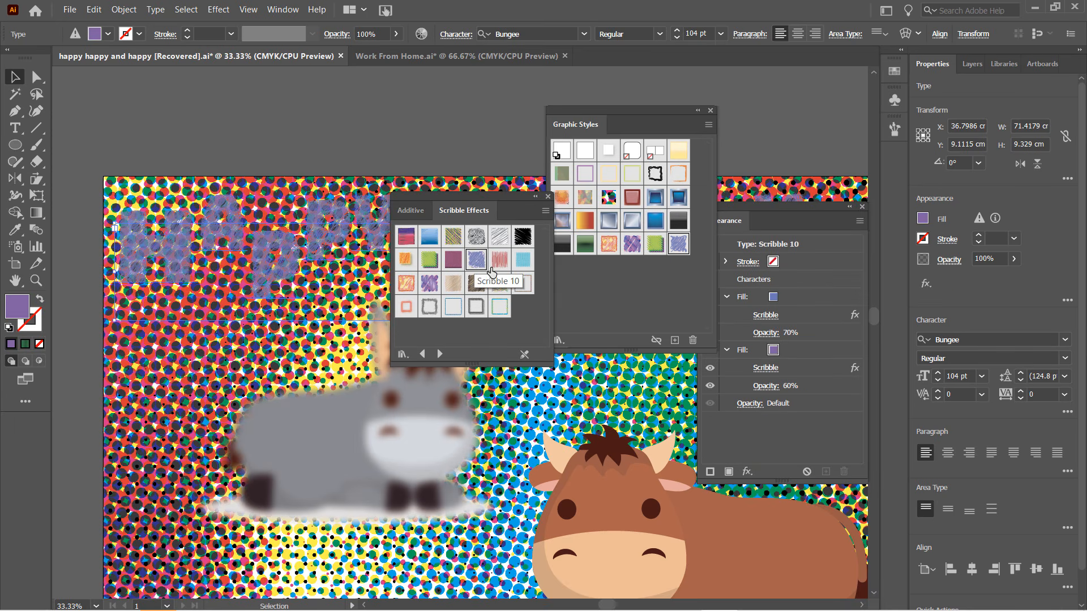
pyautogui.click(499, 261)
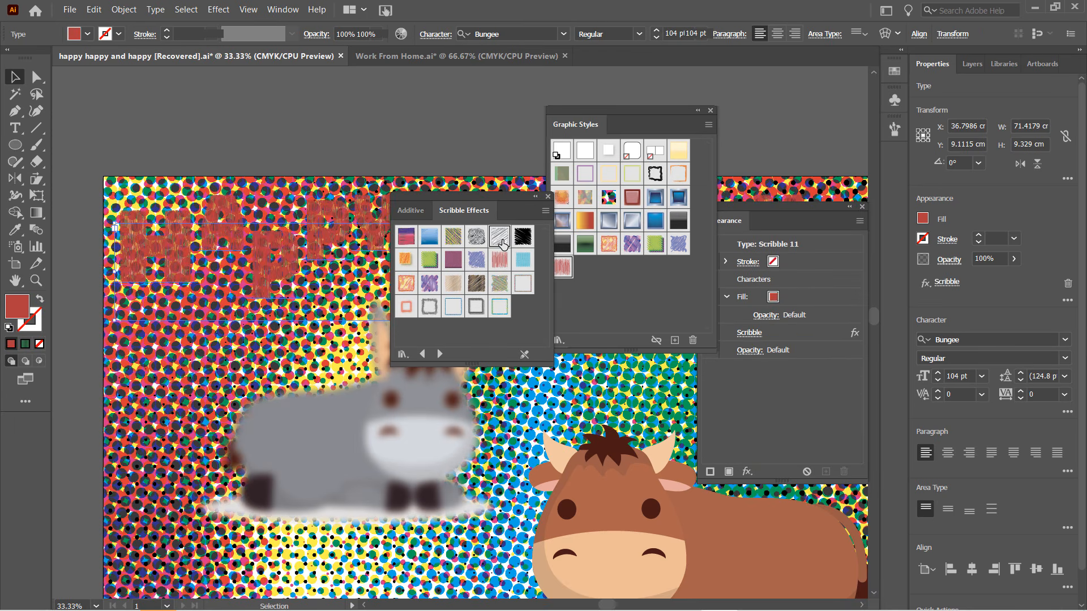
pyautogui.click(499, 236)
pyautogui.click(473, 240)
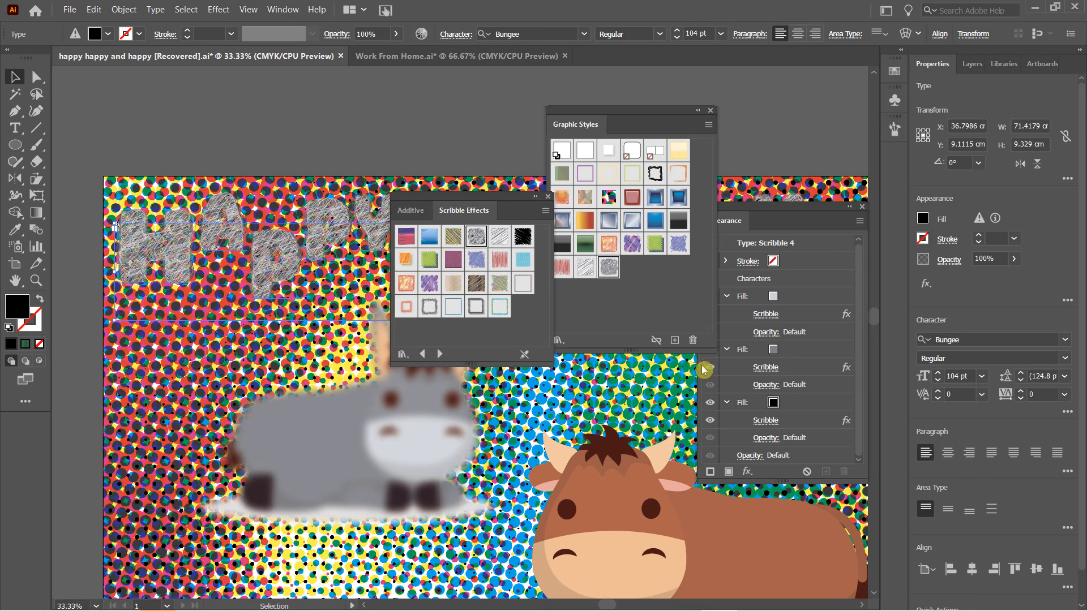
# Step: Browse the style libraries to Type Effects and apply the Arc Lower style to the title text
pyautogui.moveTo(858, 299); pyautogui.dragTo(864, 334)
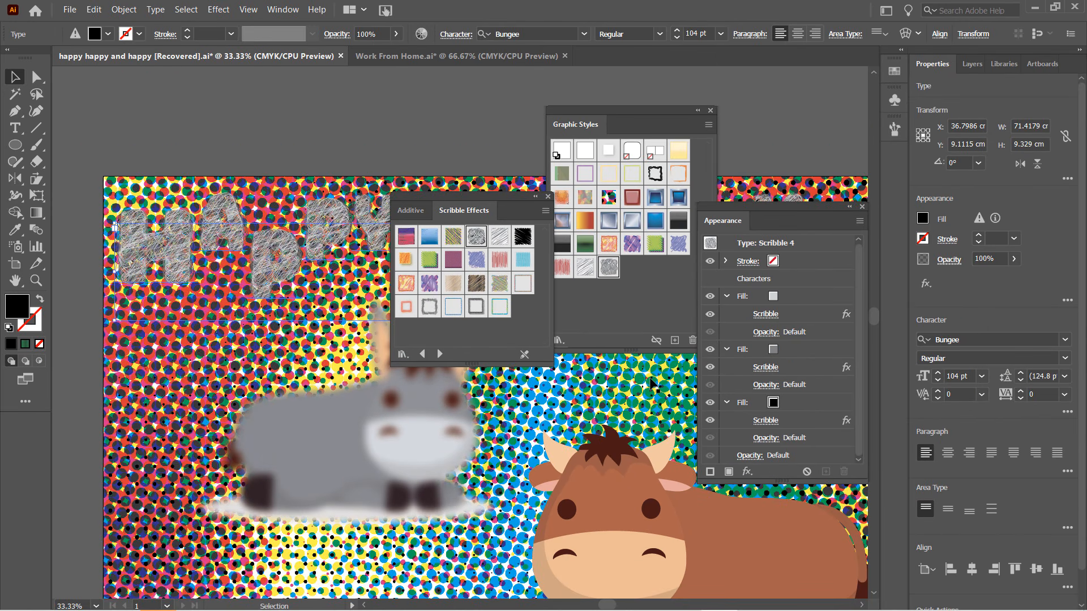
pyautogui.click(442, 354)
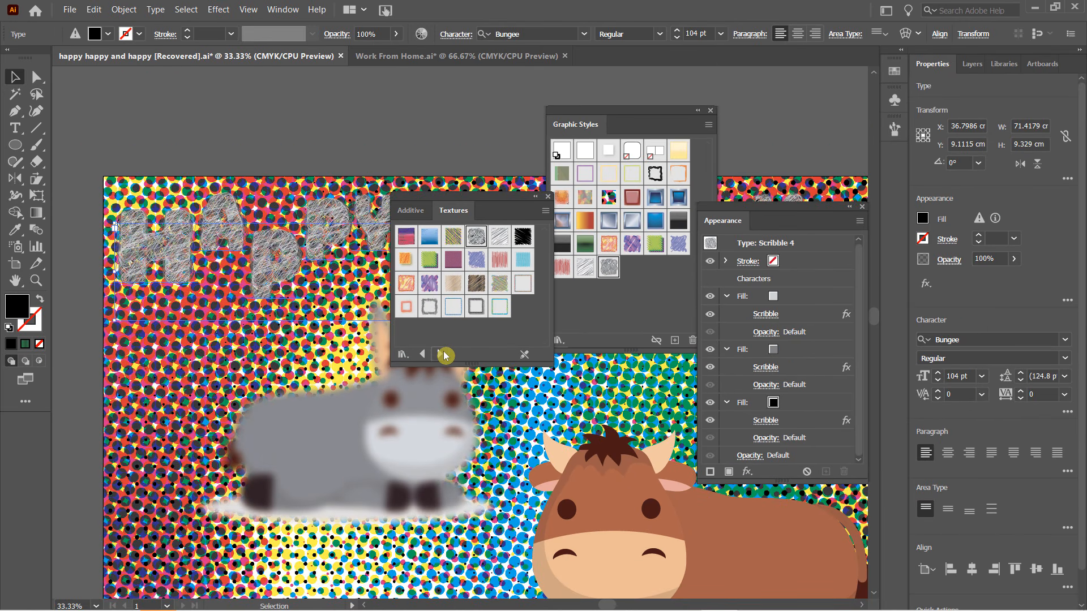
pyautogui.click(442, 355)
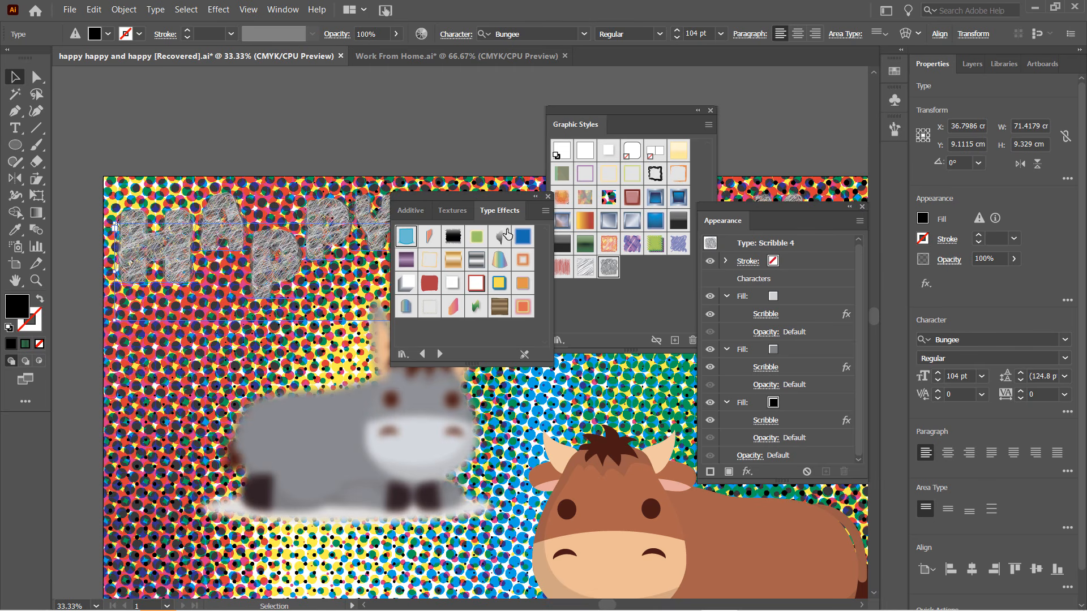
pyautogui.click(406, 236)
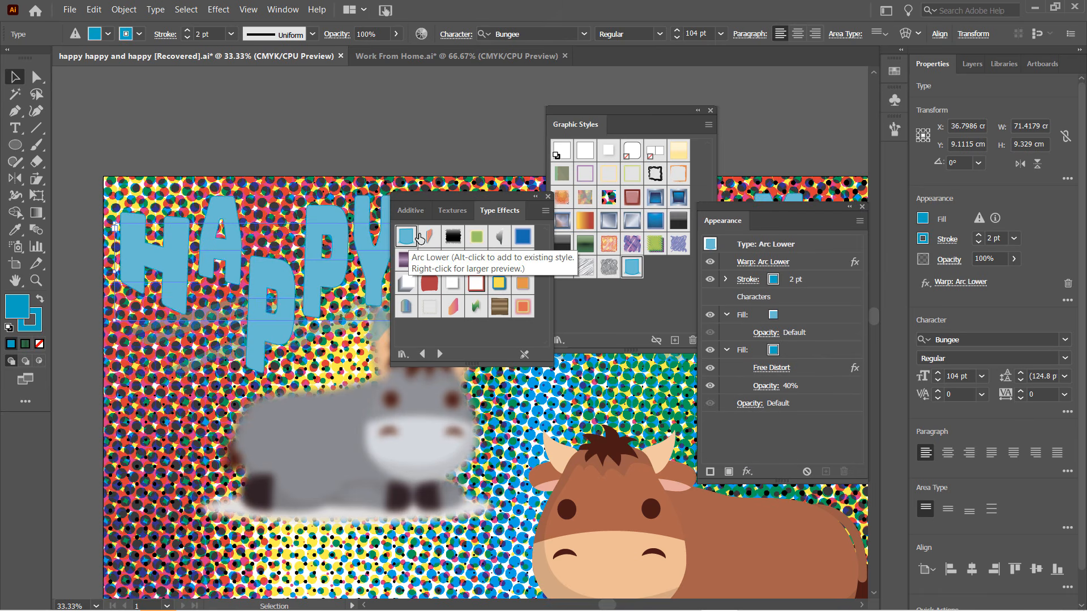
# Step: Dock the style library group beneath Graphic Styles and move the panels clear of Appearance
pyautogui.moveTo(432, 204); pyautogui.dragTo(576, 327)
pyautogui.moveTo(606, 114); pyautogui.dragTo(578, 97)
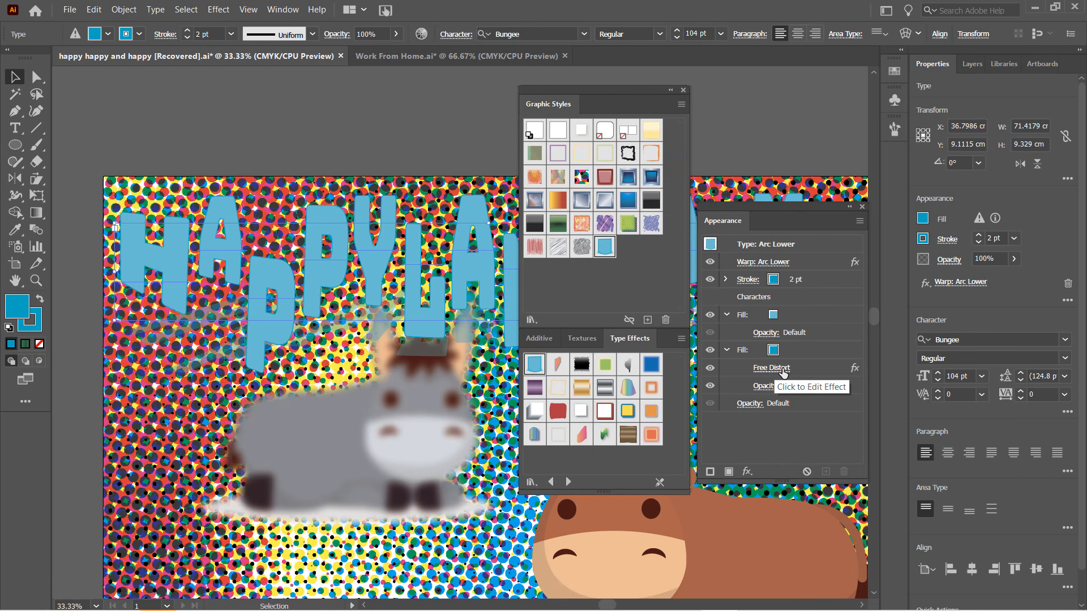
pyautogui.click(570, 279)
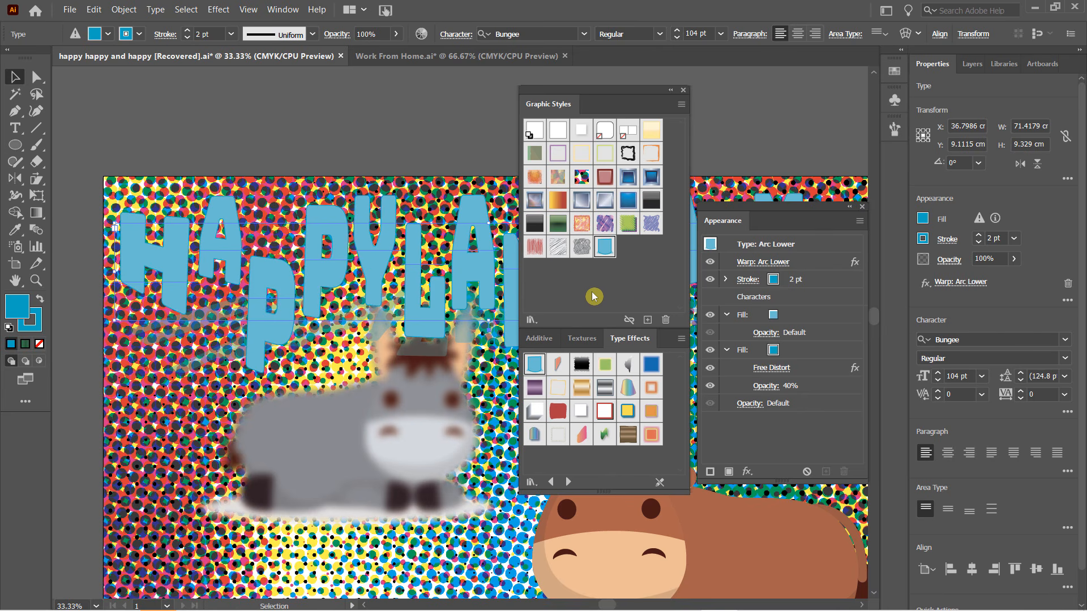
# Step: Apply the salmon slanted type style to the title text and move the title down to about X 38.15 cm, Y 14.73 cm
pyautogui.click(557, 367)
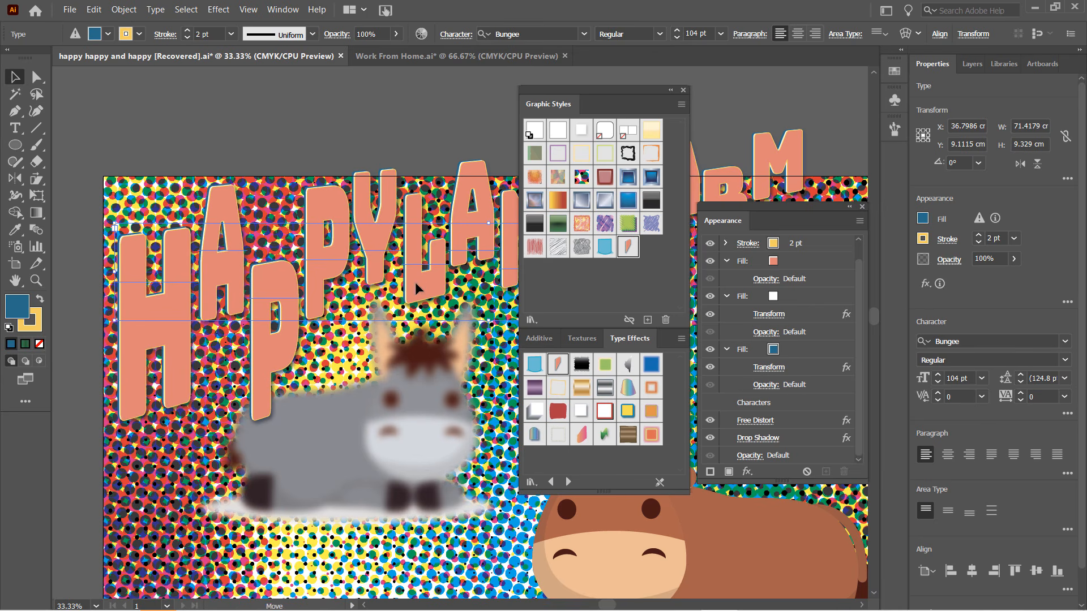
pyautogui.moveTo(416, 281); pyautogui.dragTo(430, 334)
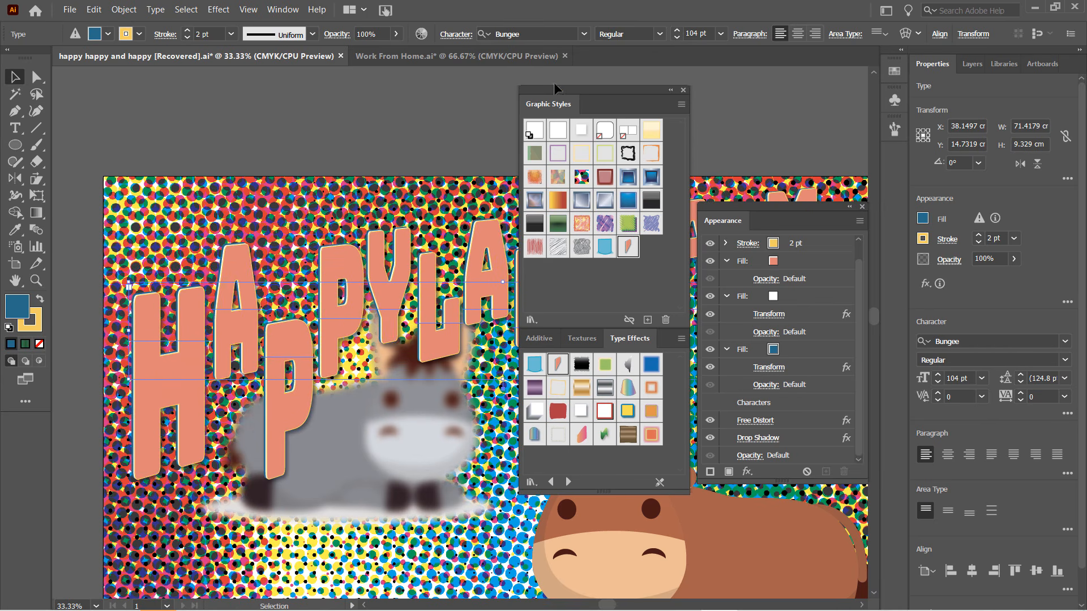
pyautogui.moveTo(558, 94); pyautogui.dragTo(568, 118)
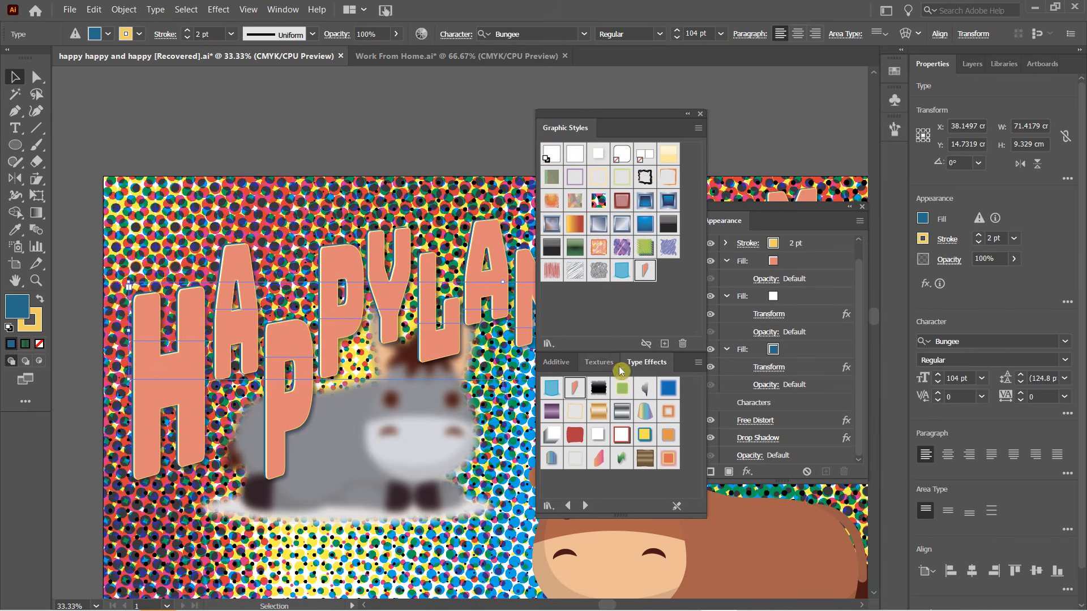
# Step: Try the thin gold outline, Shadow, Shirofuchi 1 and Shirofuchi 2 type styles on the title text, and apply Warp
pyautogui.click(589, 412)
pyautogui.click(577, 416)
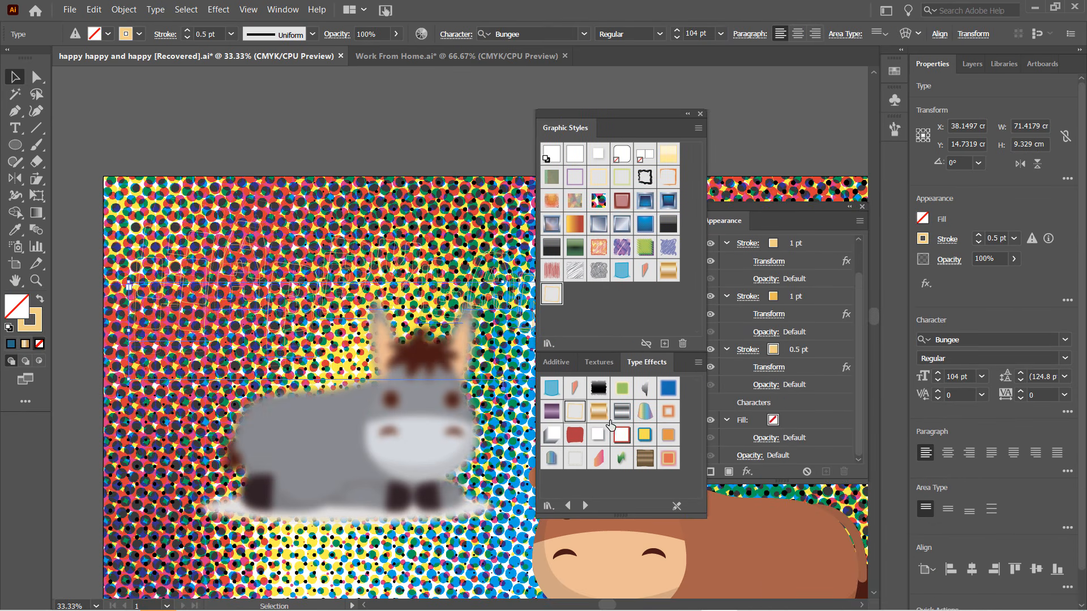
pyautogui.click(598, 434)
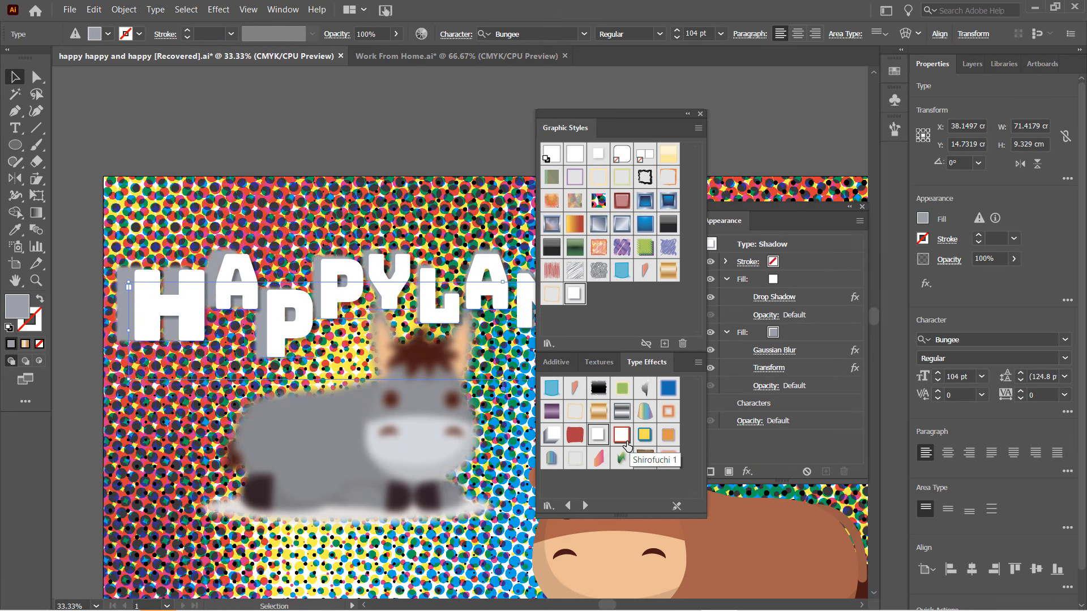
pyautogui.click(623, 441)
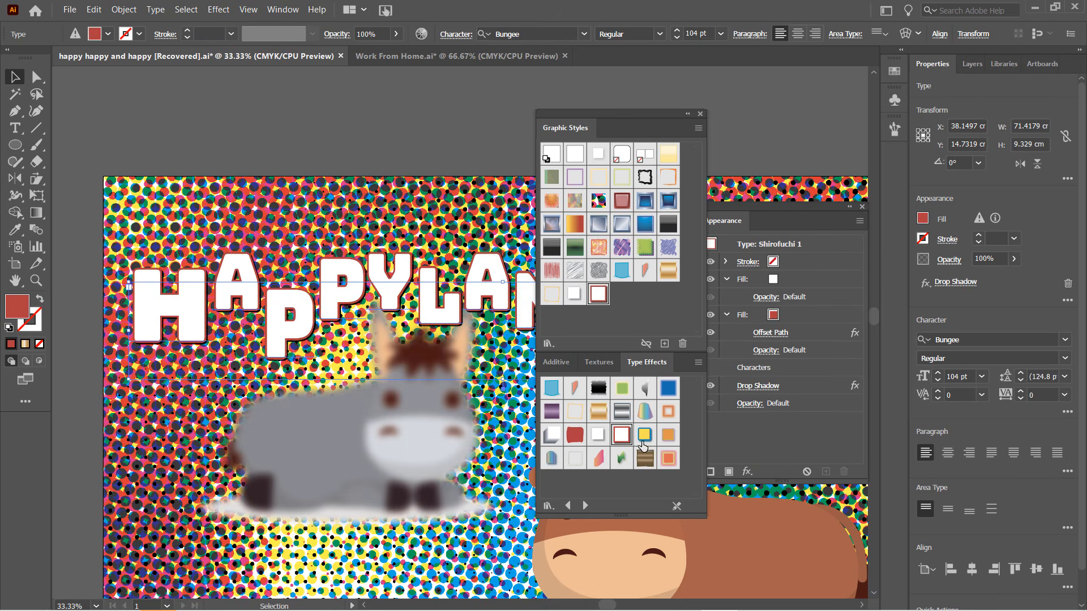
pyautogui.click(645, 441)
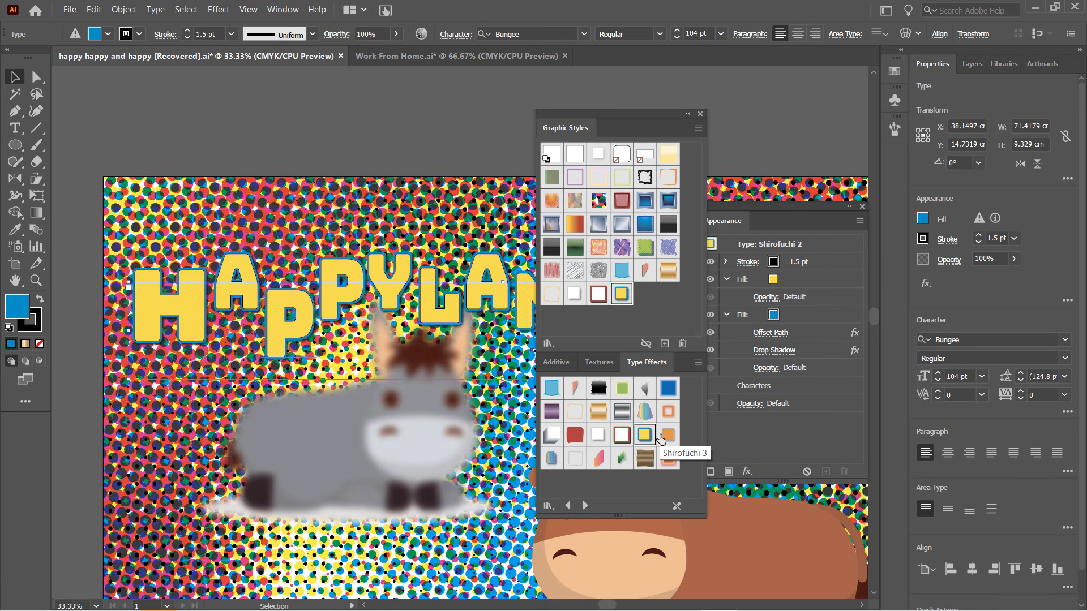
pyautogui.click(599, 458)
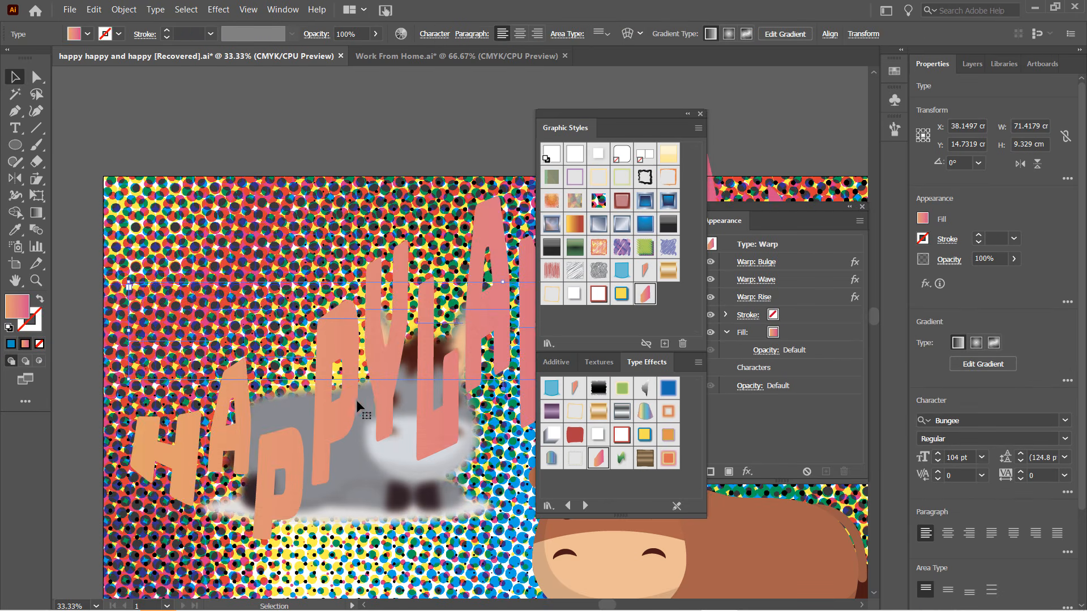
# Step: Reapply Arc Lower to the title text and stretch both lower corners of its Free Distort effect downward
pyautogui.click(553, 387)
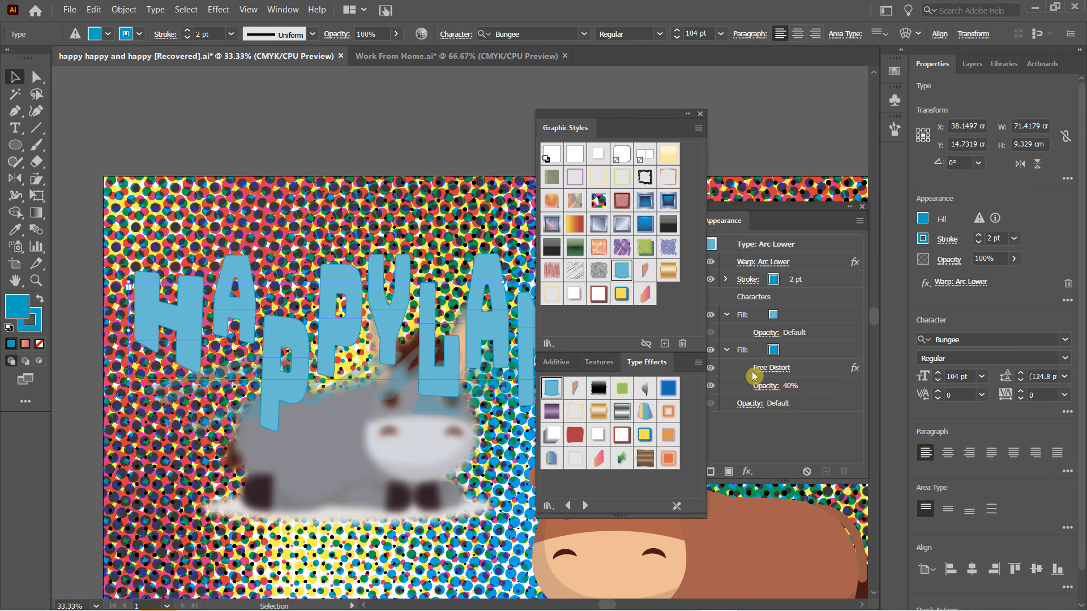
pyautogui.click(779, 372)
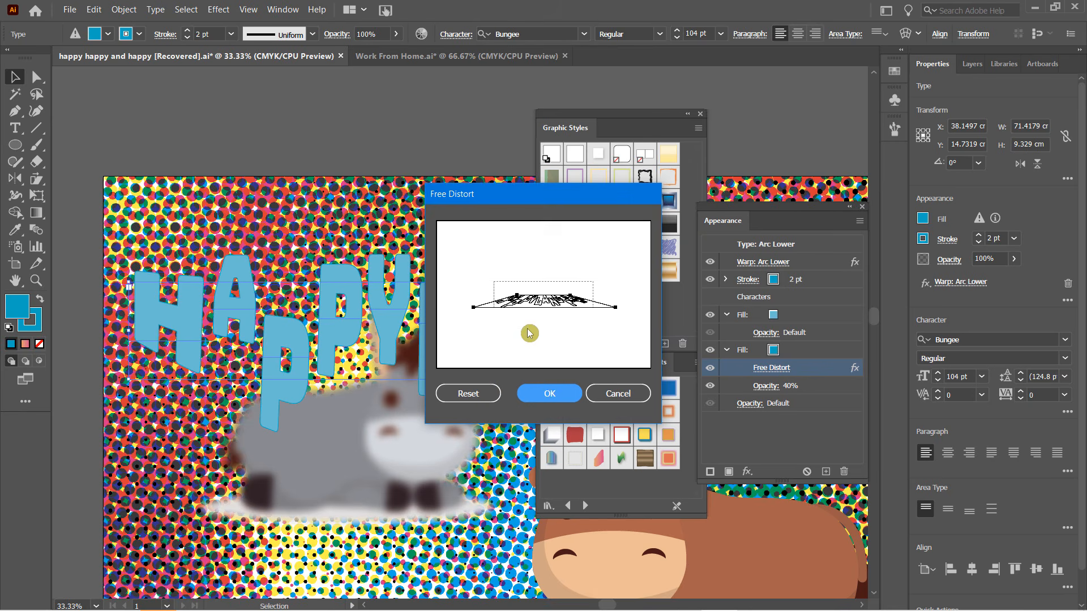
pyautogui.moveTo(474, 308); pyautogui.dragTo(454, 331)
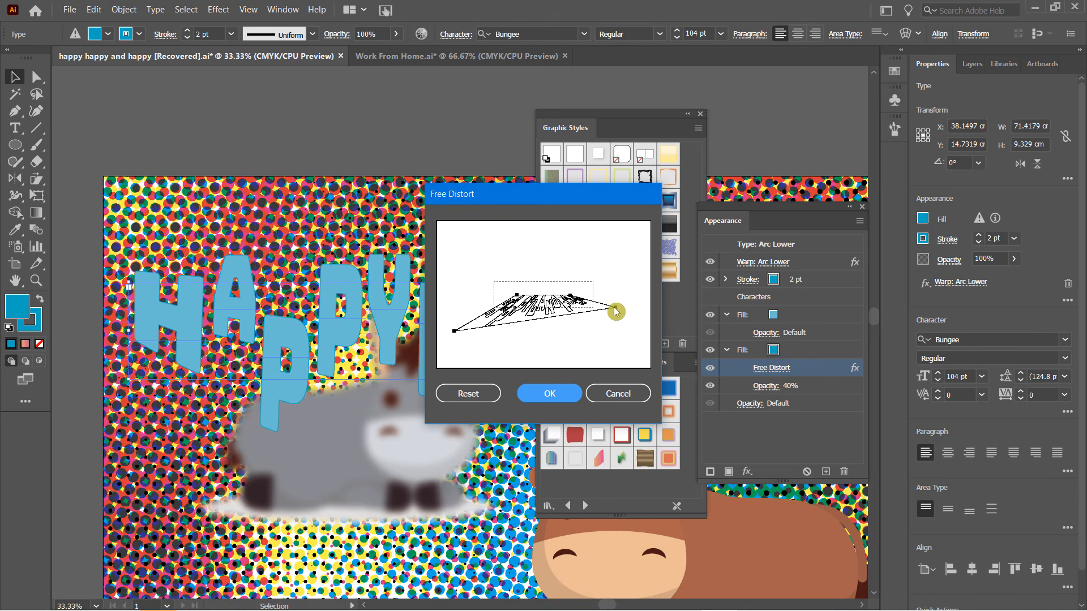
pyautogui.moveTo(615, 308); pyautogui.dragTo(616, 349)
pyautogui.click(548, 394)
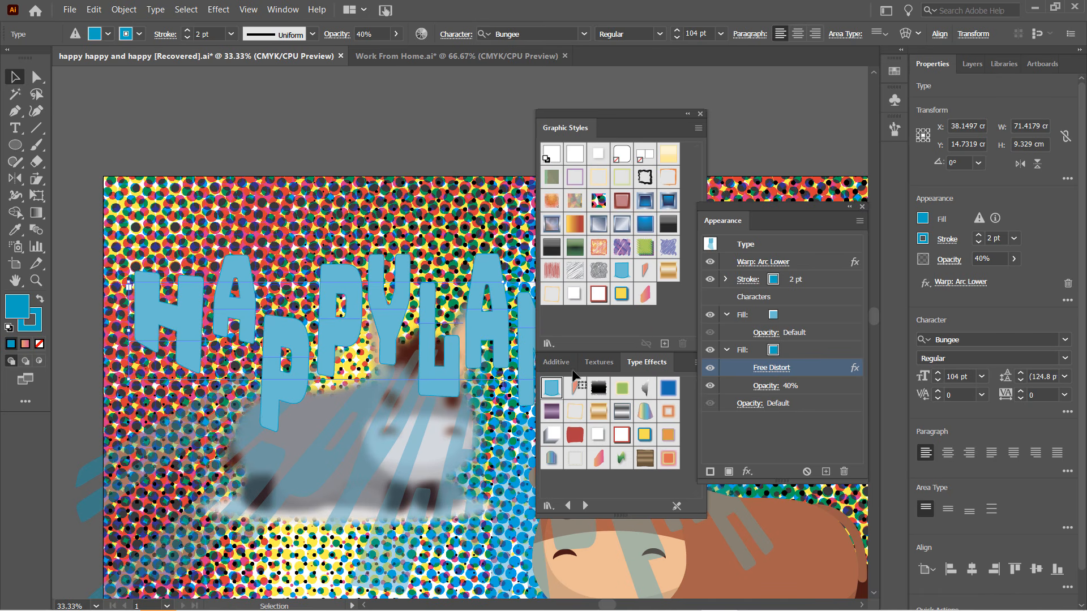
# Step: Set the title's Arc Lower warp to 54% bend and 30% horizontal distortion
pyautogui.click(756, 263)
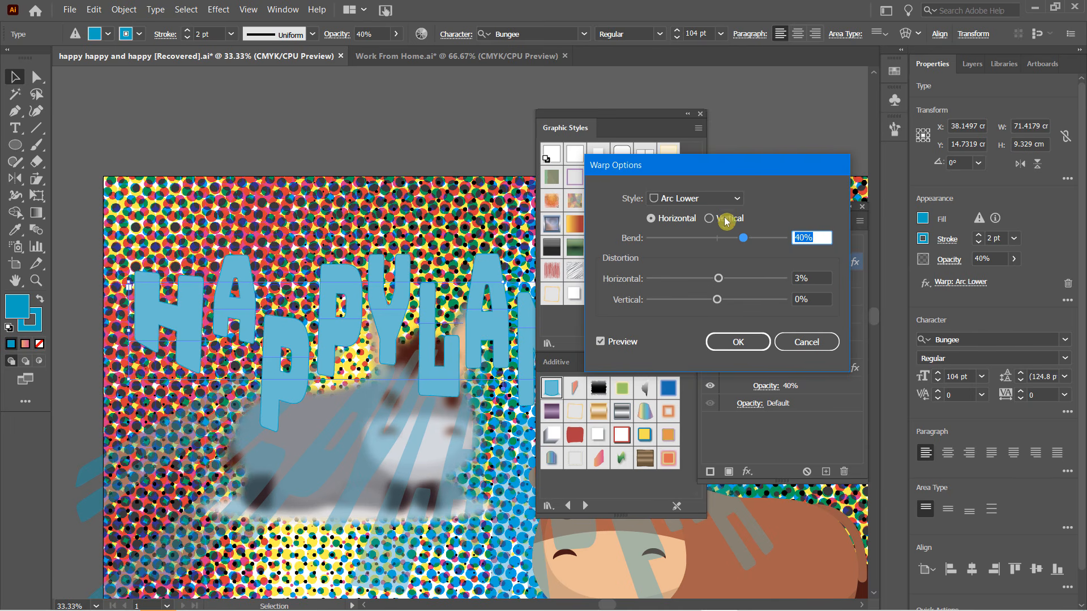
pyautogui.moveTo(747, 242); pyautogui.dragTo(756, 243)
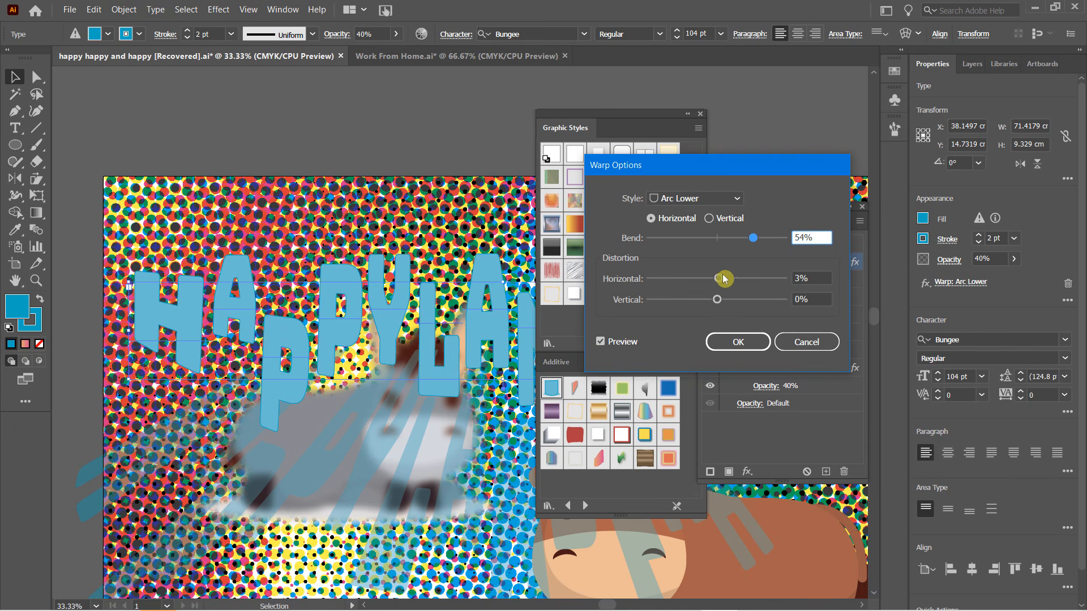
pyautogui.moveTo(719, 280); pyautogui.dragTo(739, 284)
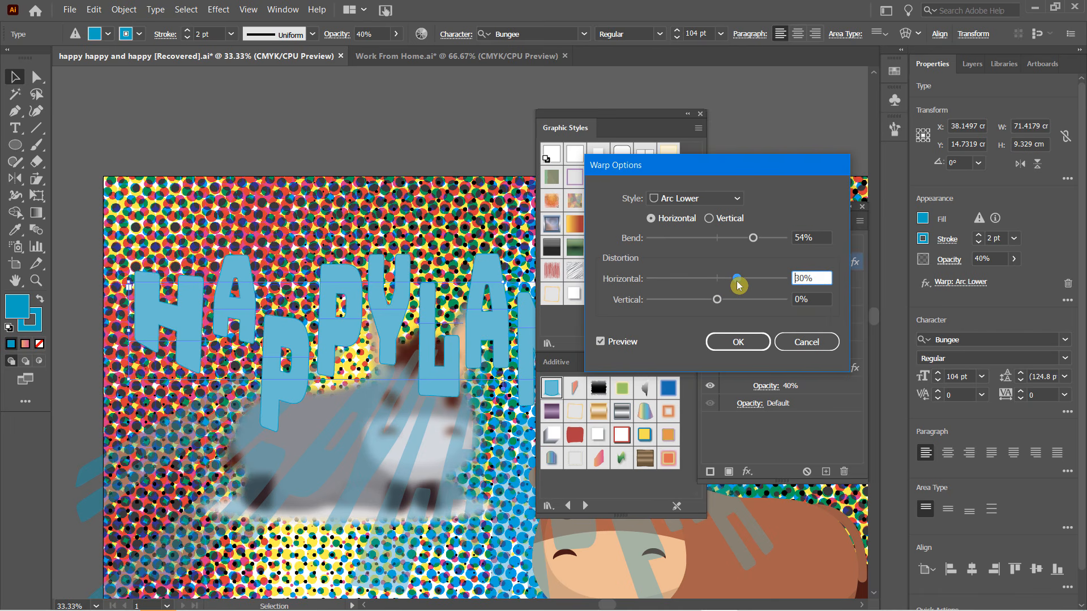
pyautogui.click(715, 342)
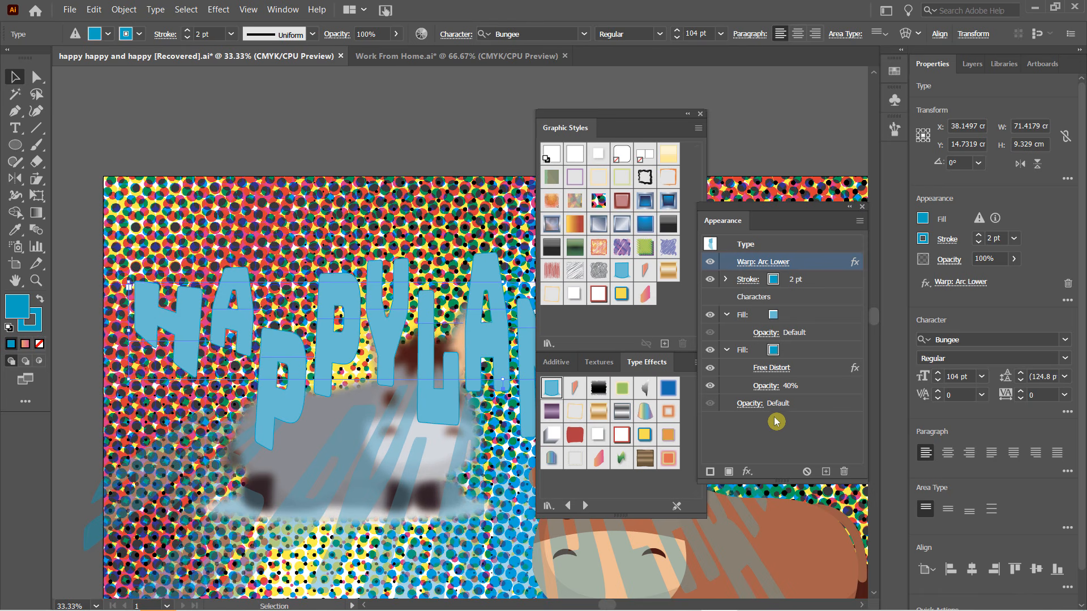
# Step: Glance at the Work From Home document, return to the happy happy and happy document, and browse the style libraries back to 3D Effects
pyautogui.click(433, 56)
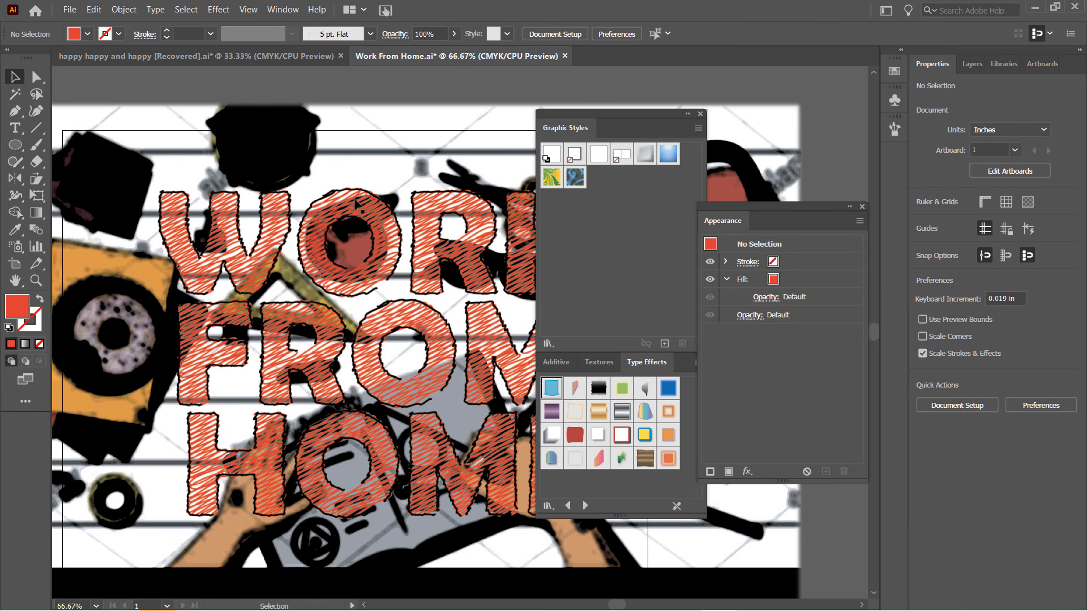
pyautogui.click(263, 57)
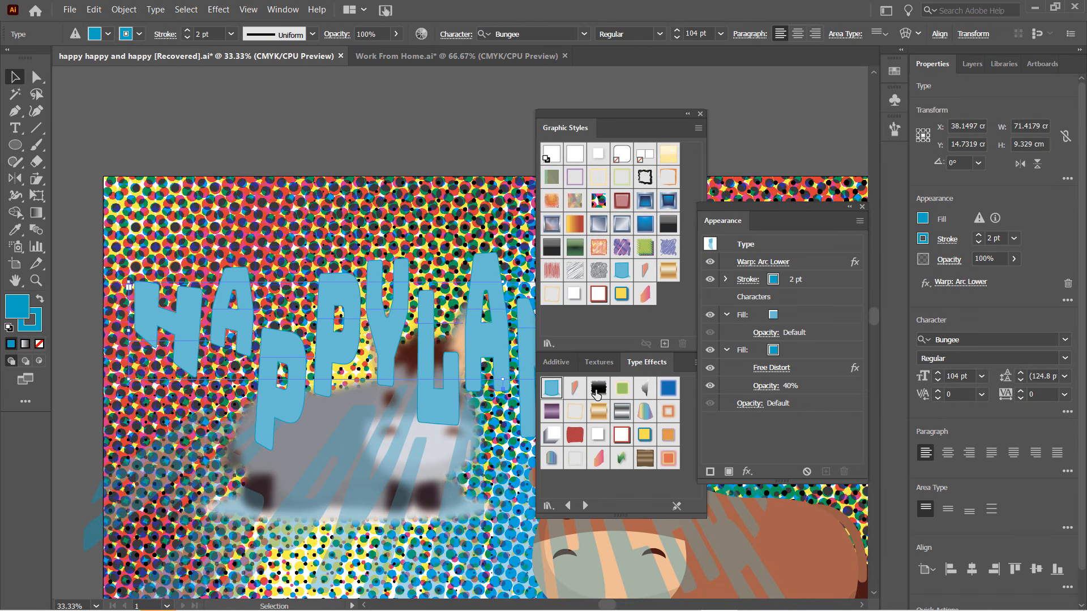
pyautogui.click(568, 505)
pyautogui.click(568, 506)
pyautogui.click(568, 506)
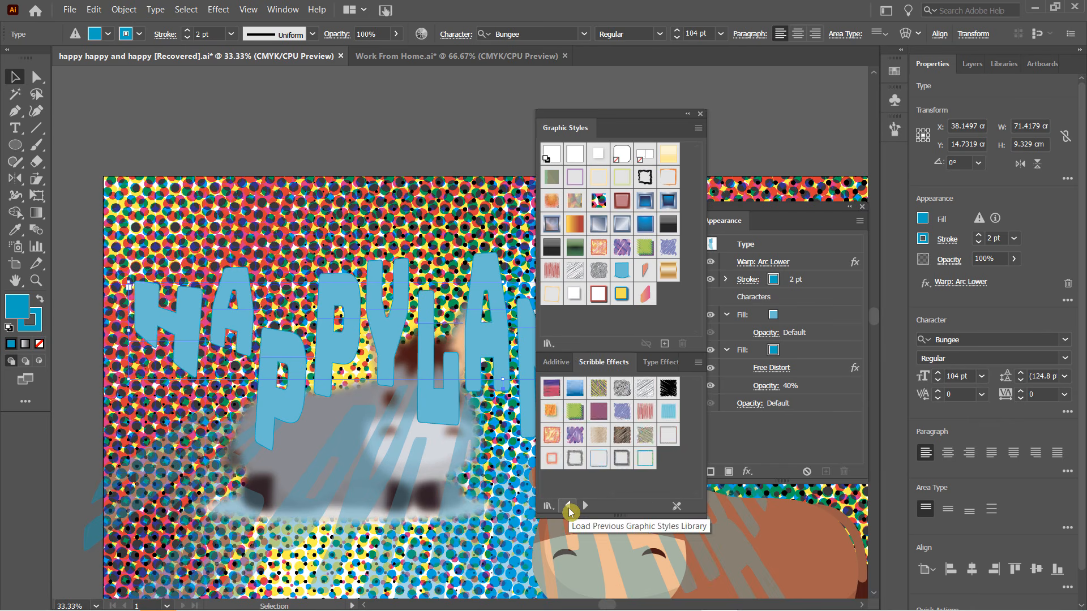
pyautogui.click(567, 506)
pyautogui.click(567, 505)
pyautogui.click(567, 506)
pyautogui.click(568, 505)
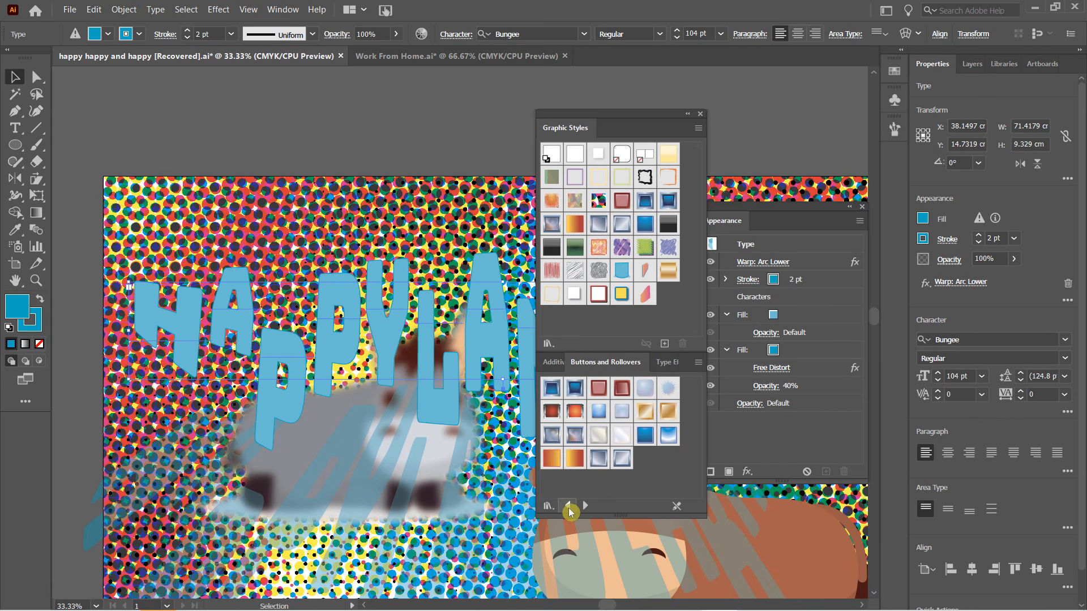
pyautogui.click(568, 506)
pyautogui.click(568, 506)
pyautogui.click(567, 505)
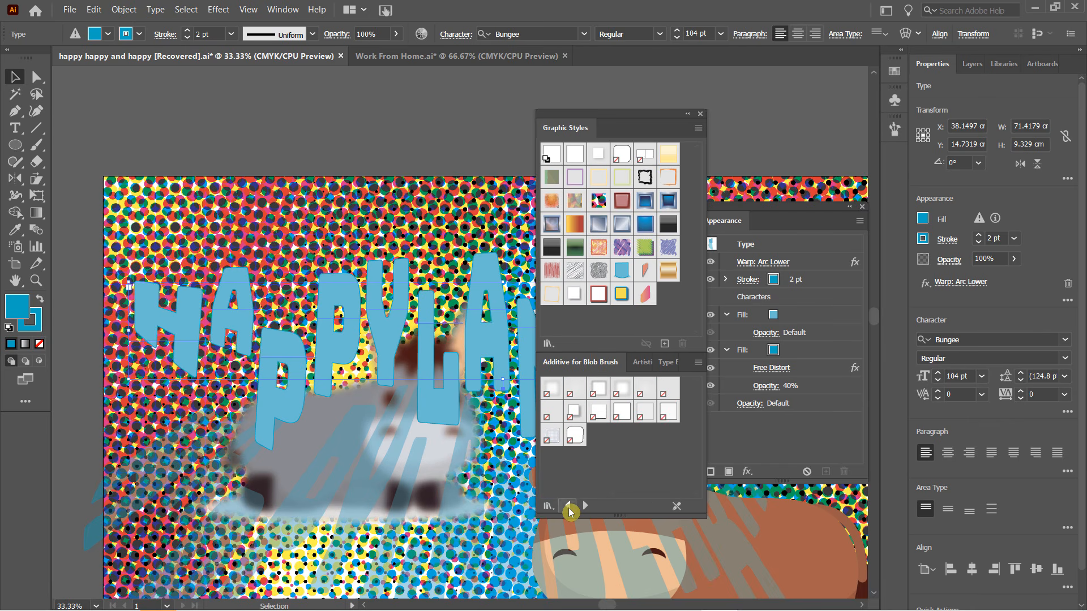
pyautogui.click(568, 505)
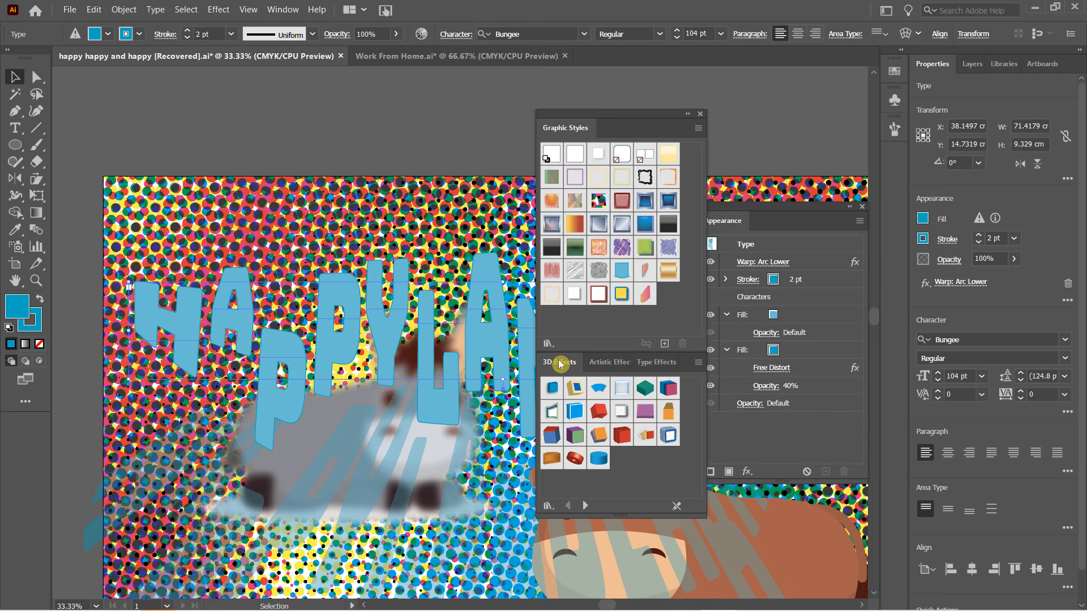
# Step: Try 3D Effect 1 through 3D Effect 6 on the title text and apply 3D Effect 13
pyautogui.click(559, 395)
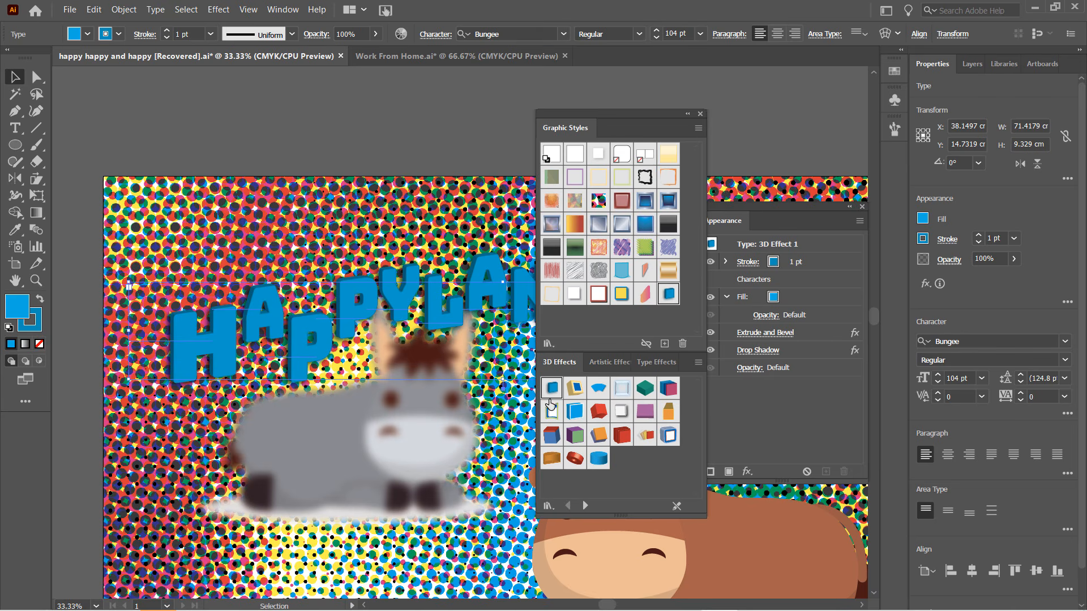
pyautogui.click(572, 389)
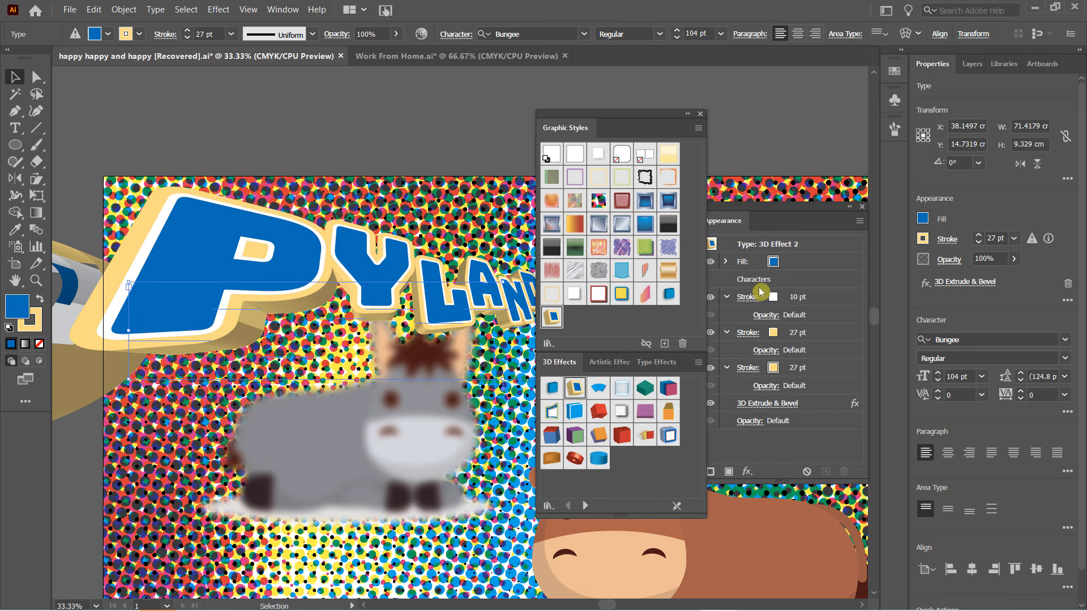
pyautogui.click(602, 394)
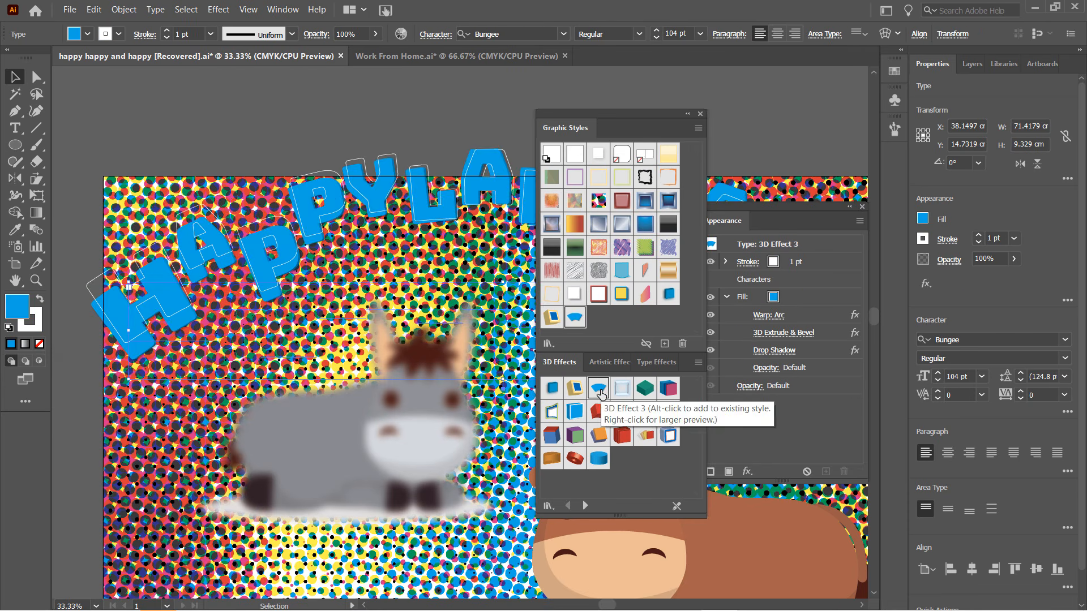
pyautogui.click(621, 388)
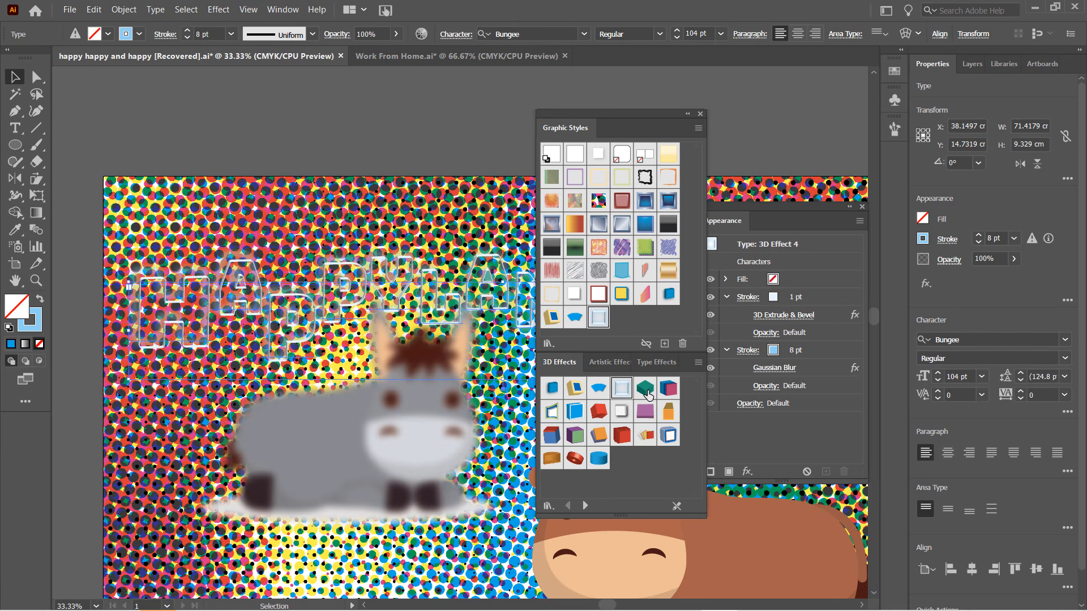
pyautogui.click(646, 391)
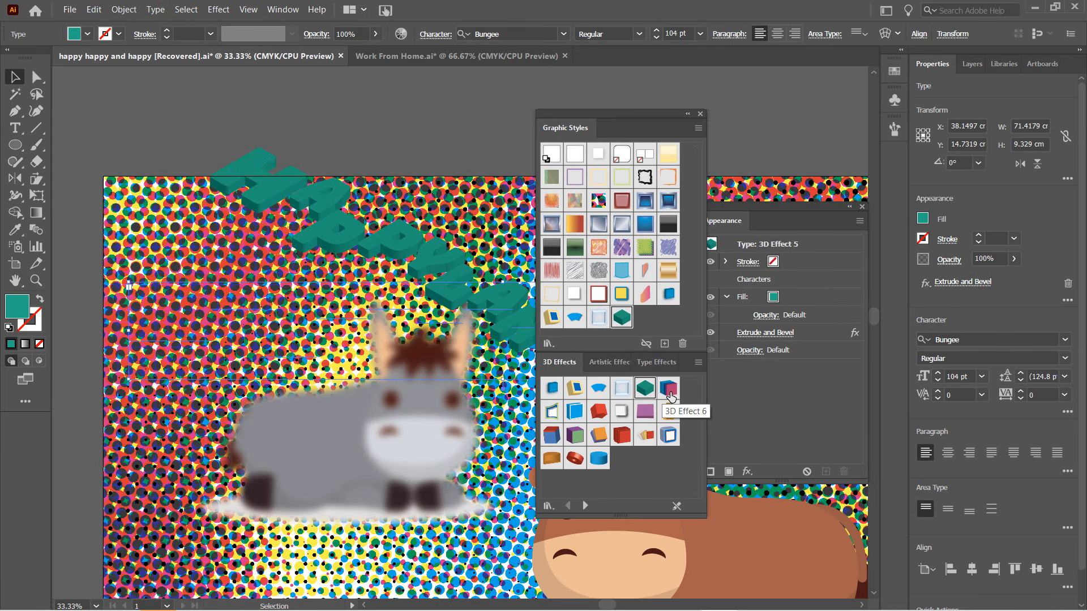
pyautogui.click(670, 395)
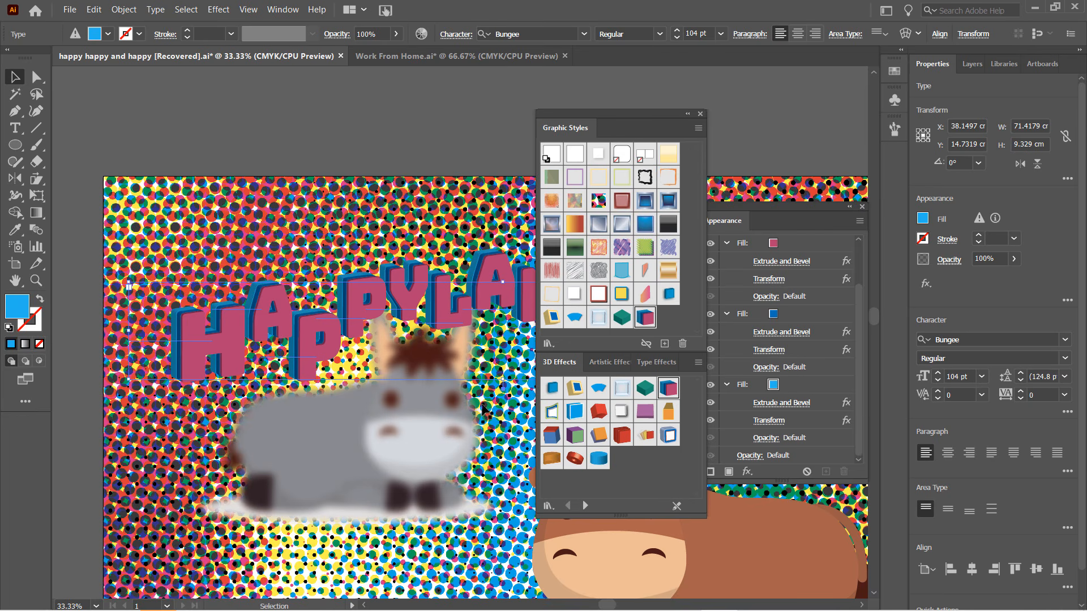
pyautogui.click(552, 435)
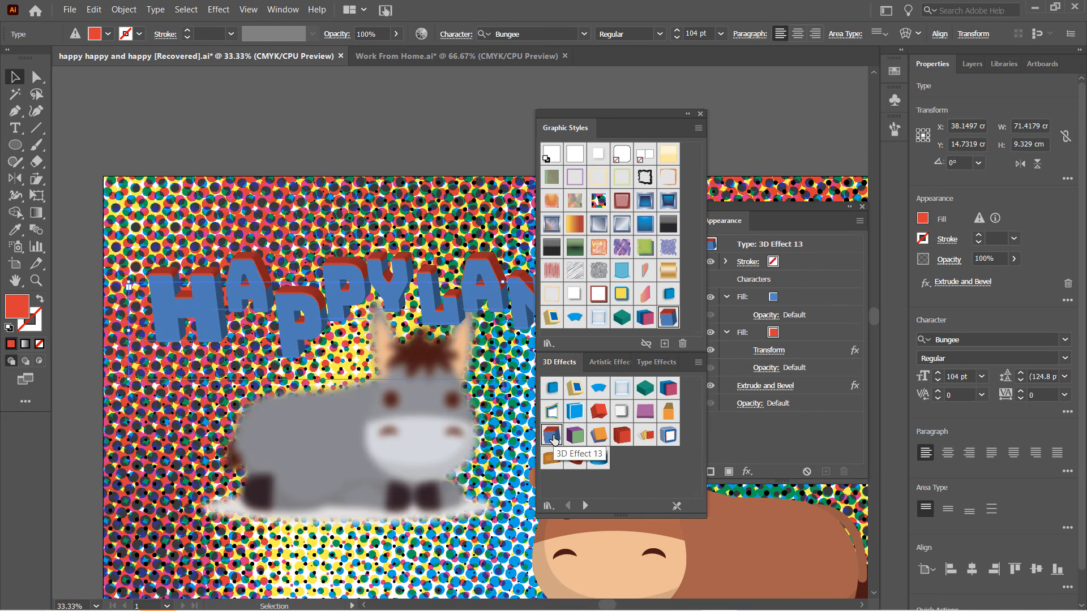
# Step: Try 3D Effect 15 on the title text, apply 3D Effect 14, and move the style panels off the lettering
pyautogui.click(599, 434)
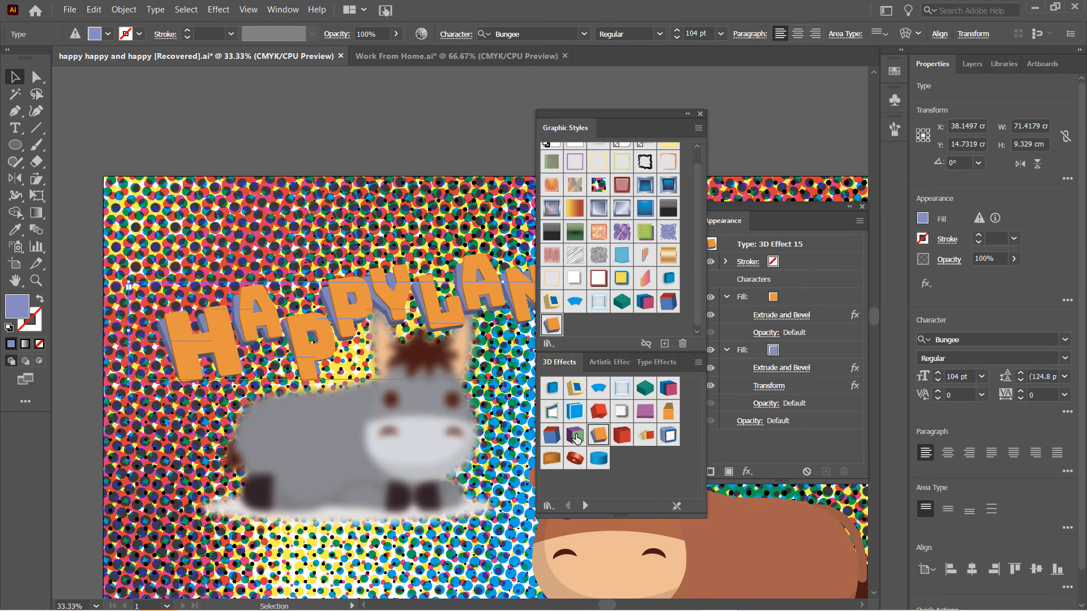
pyautogui.click(576, 437)
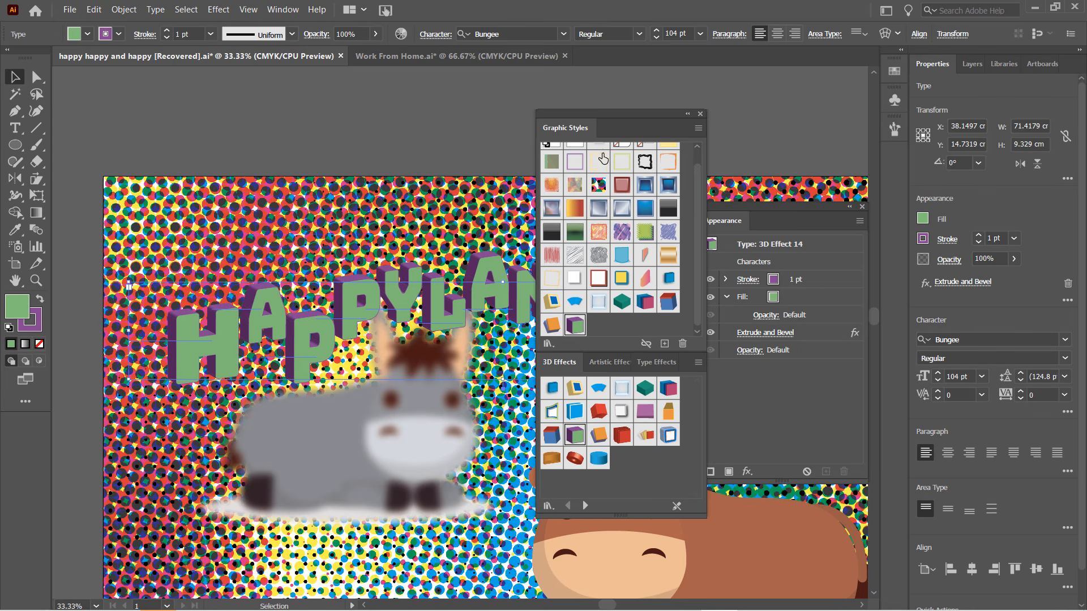
pyautogui.moveTo(605, 115); pyautogui.dragTo(740, 101)
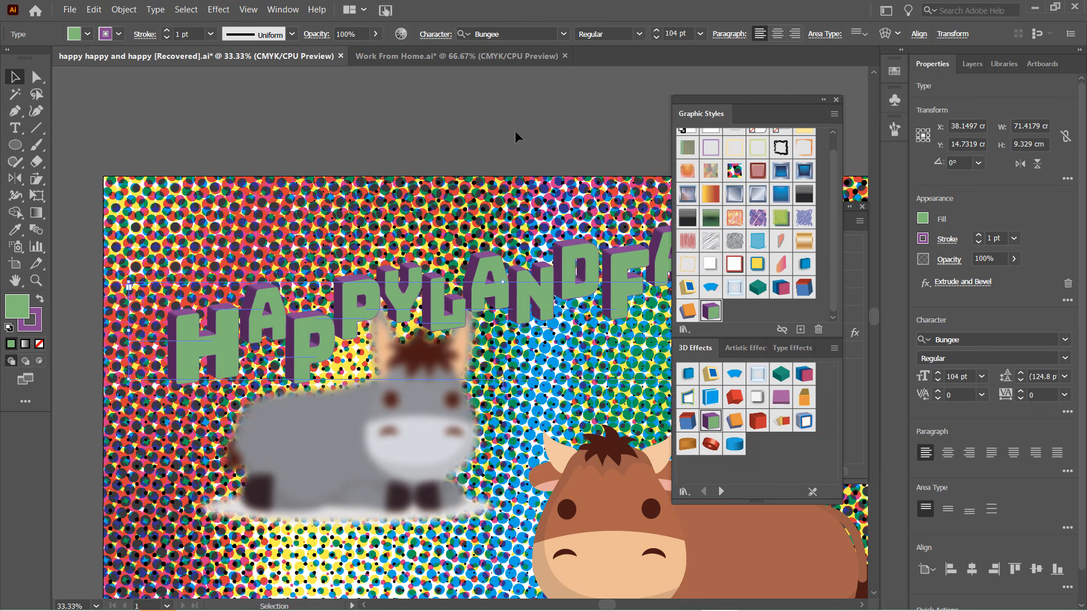
# Step: Deselect the title and review the restyled poster with all panels hidden
pyautogui.click(518, 128)
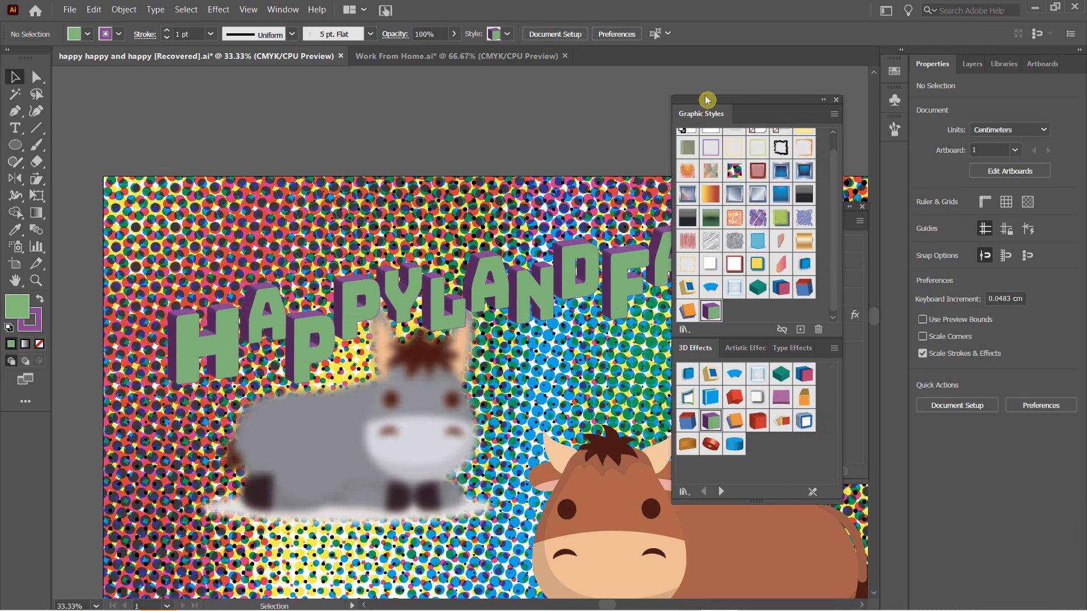
pyautogui.press('Tab')
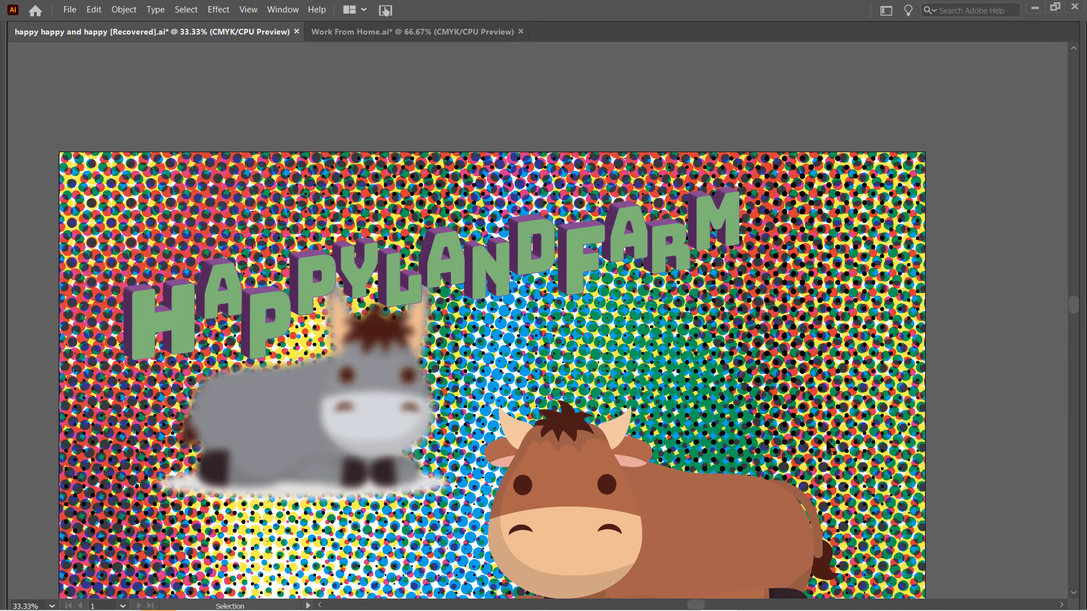
pyautogui.scroll(-3, 795, 390)
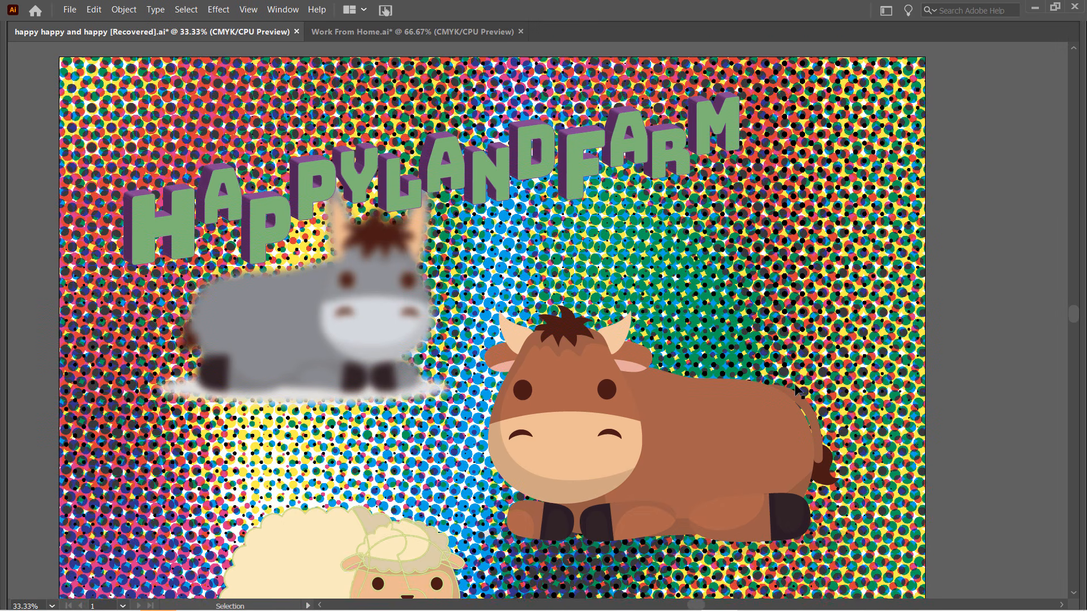
pyautogui.scroll(-1, 789, 378)
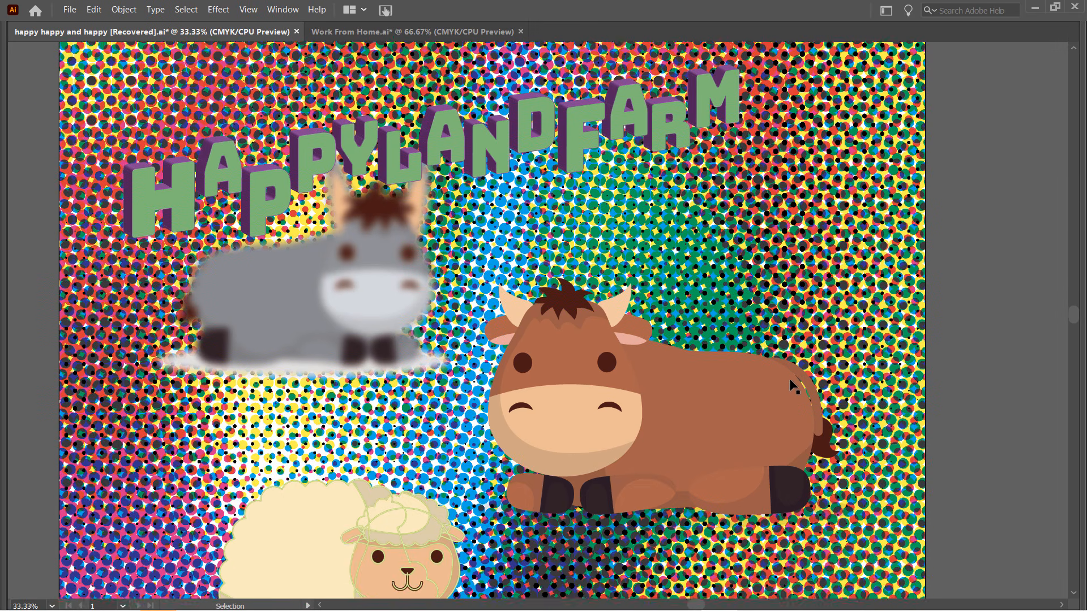
pyautogui.scroll(3, 790, 378)
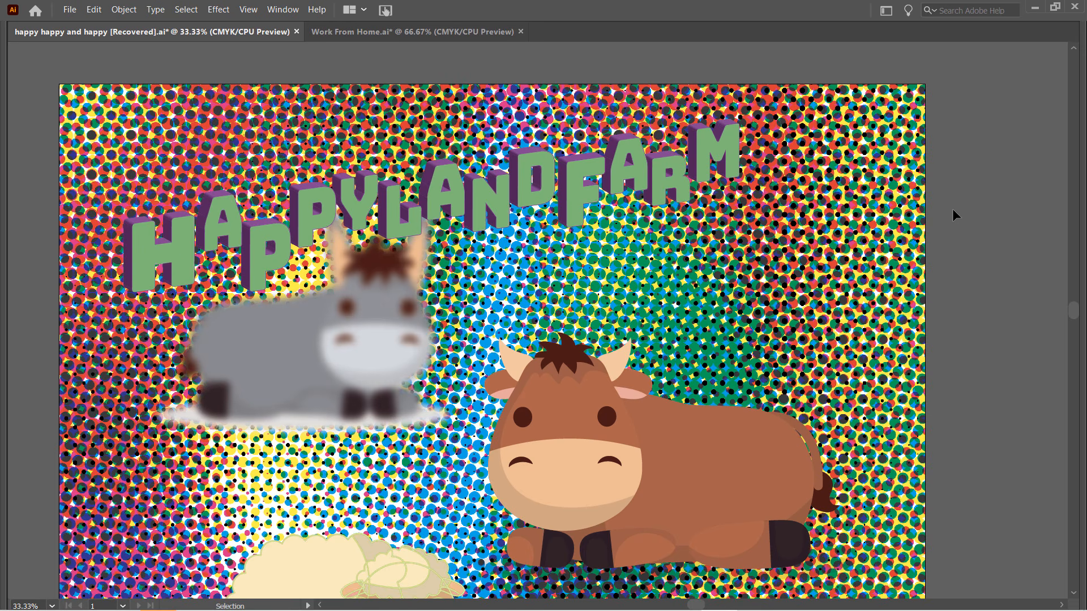
pyautogui.press('Tab')
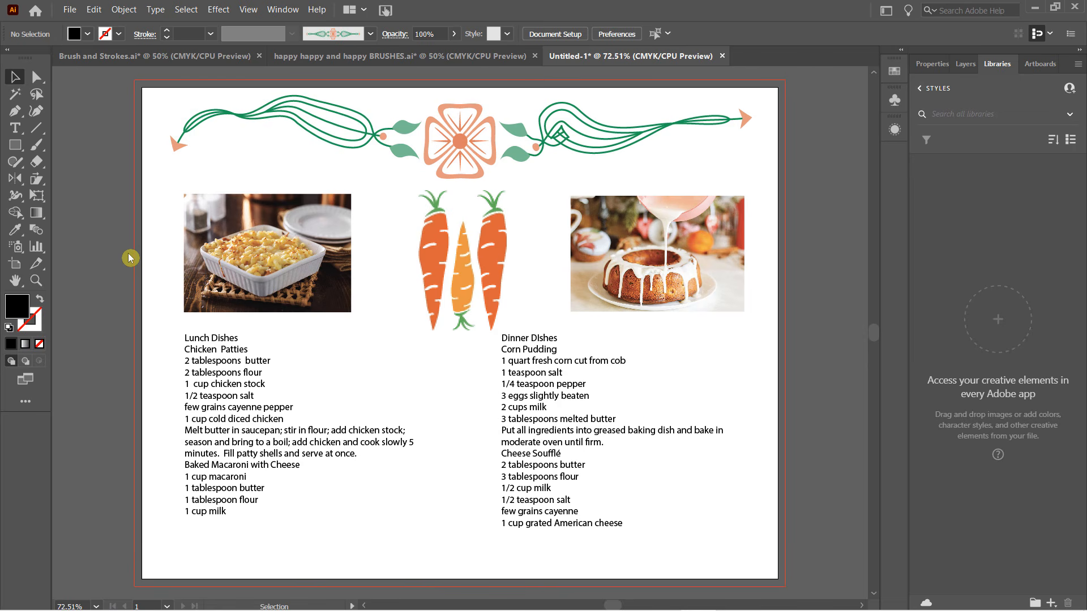
# Step: Show the Paragraph Styles panel in the recipe document and look at both the character and paragraph style lists
pyautogui.click(276, 11)
pyautogui.moveTo(404, 596)
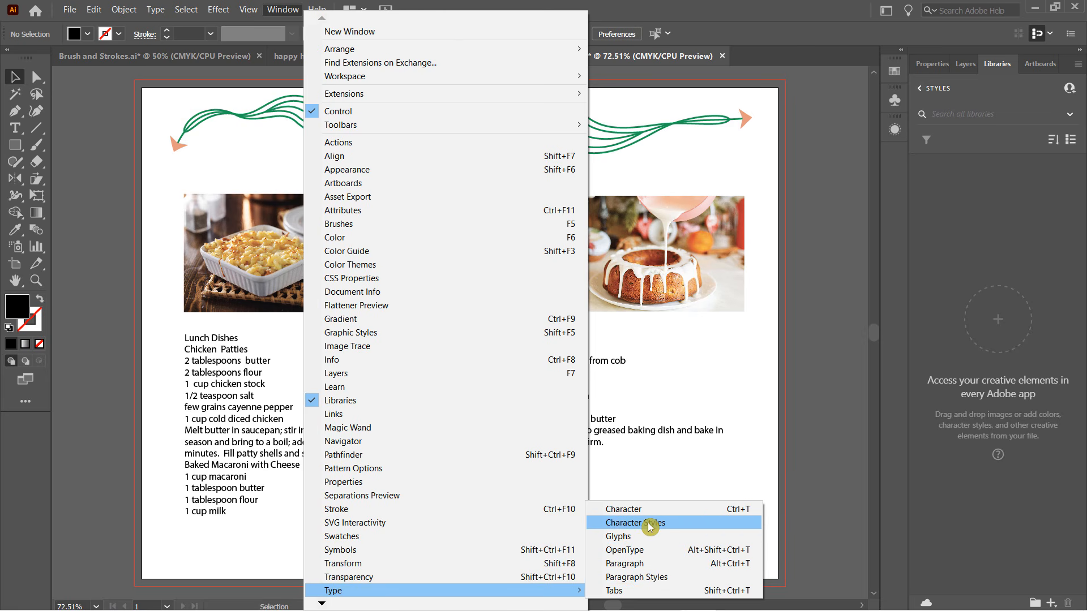
pyautogui.click(660, 577)
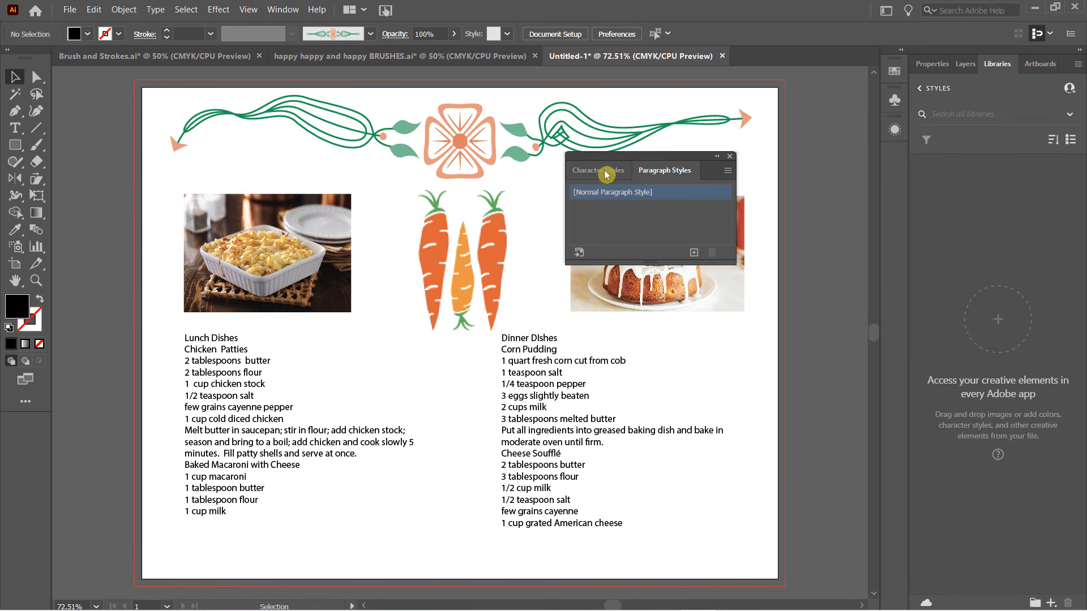
pyautogui.click(605, 173)
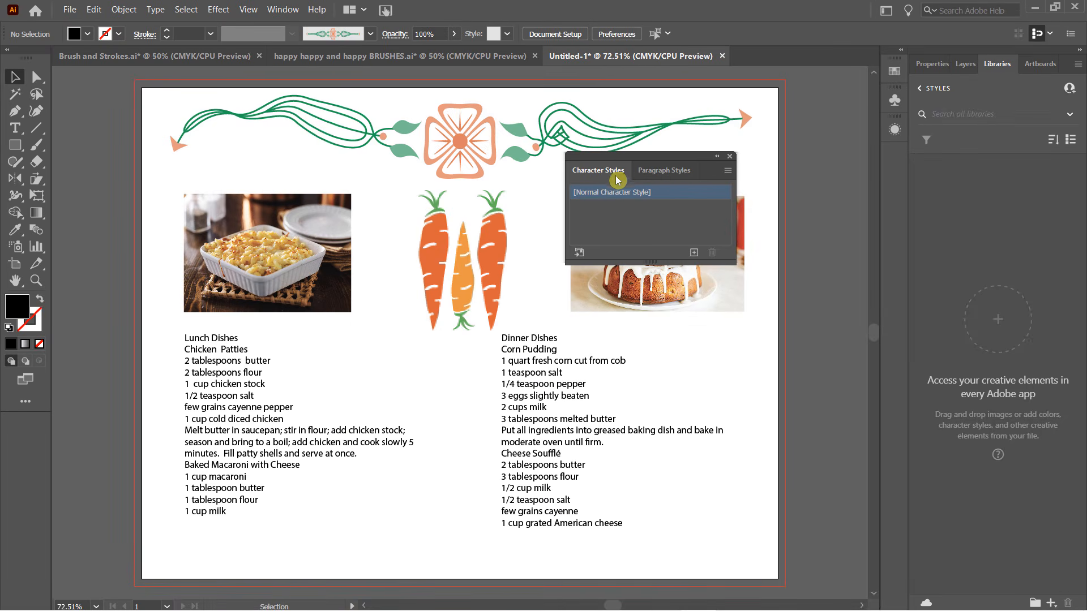
pyautogui.click(665, 174)
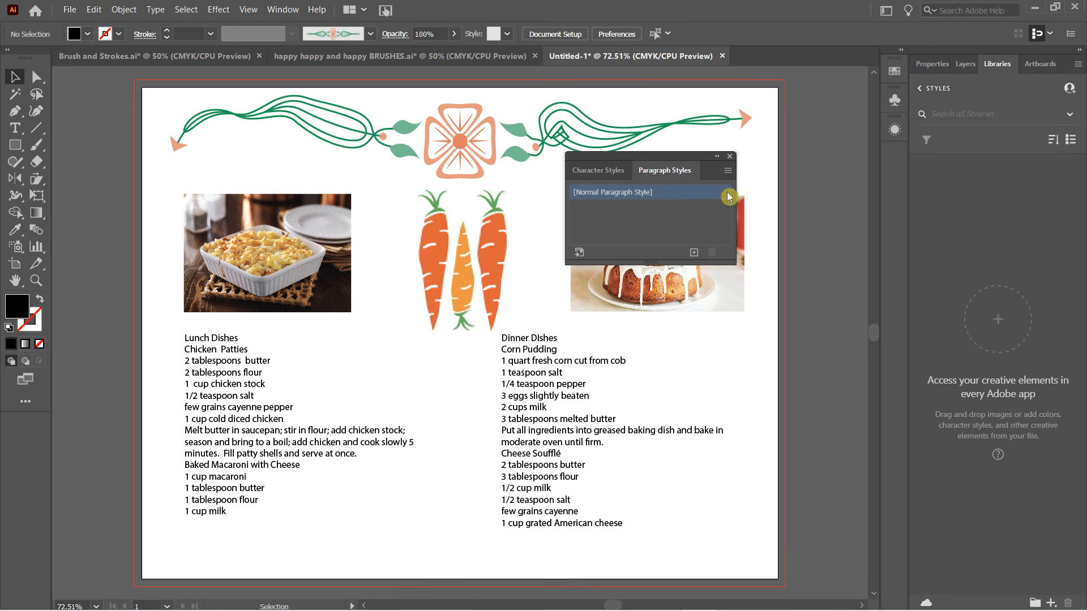
pyautogui.click(667, 222)
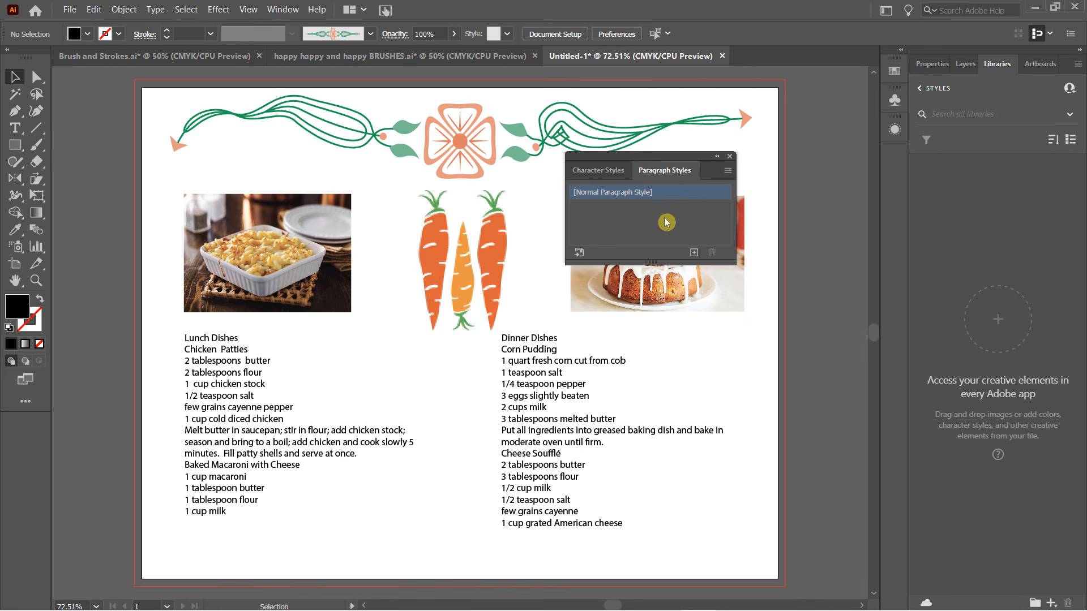
# Step: Format the Lunch Dishes heading in the Bungee font at 16 pt
pyautogui.click(212, 350)
pyautogui.tripleClick(231, 338)
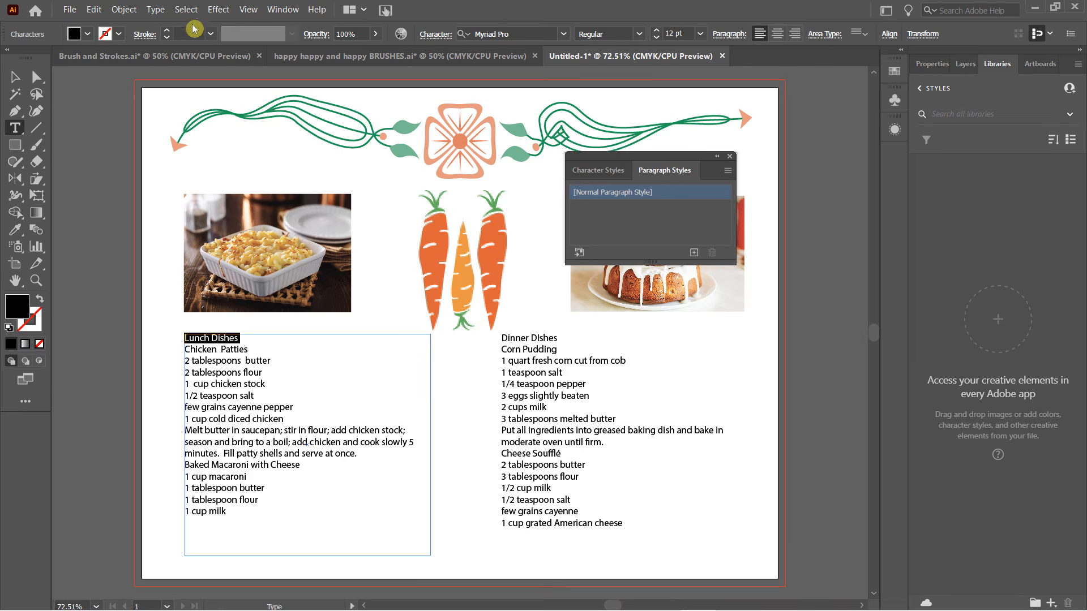
pyautogui.click(370, 34)
pyautogui.click(926, 67)
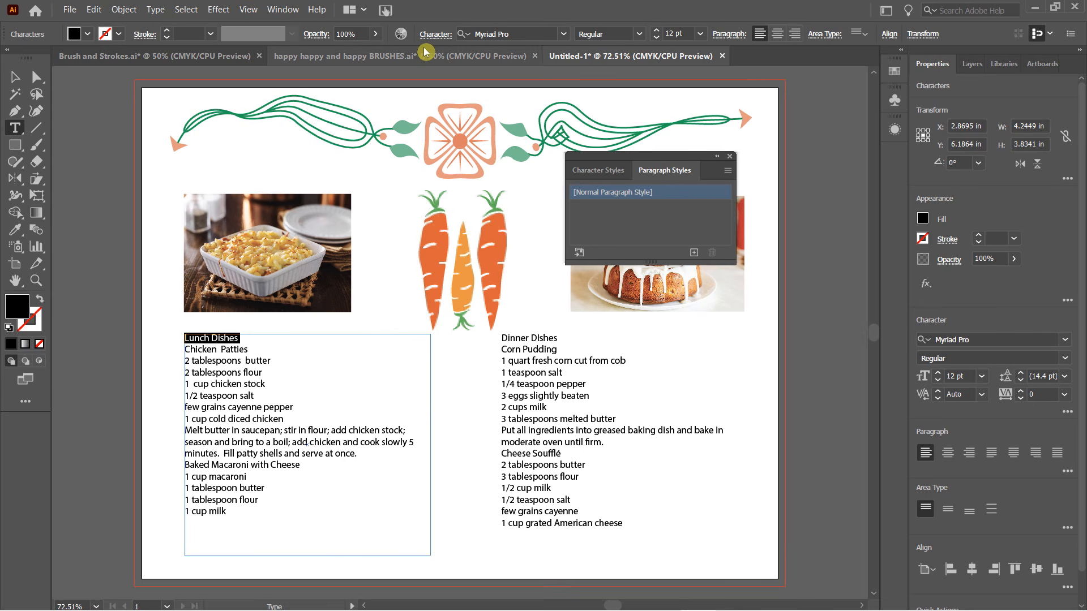
pyautogui.click(657, 35)
pyautogui.click(657, 31)
pyautogui.click(657, 31)
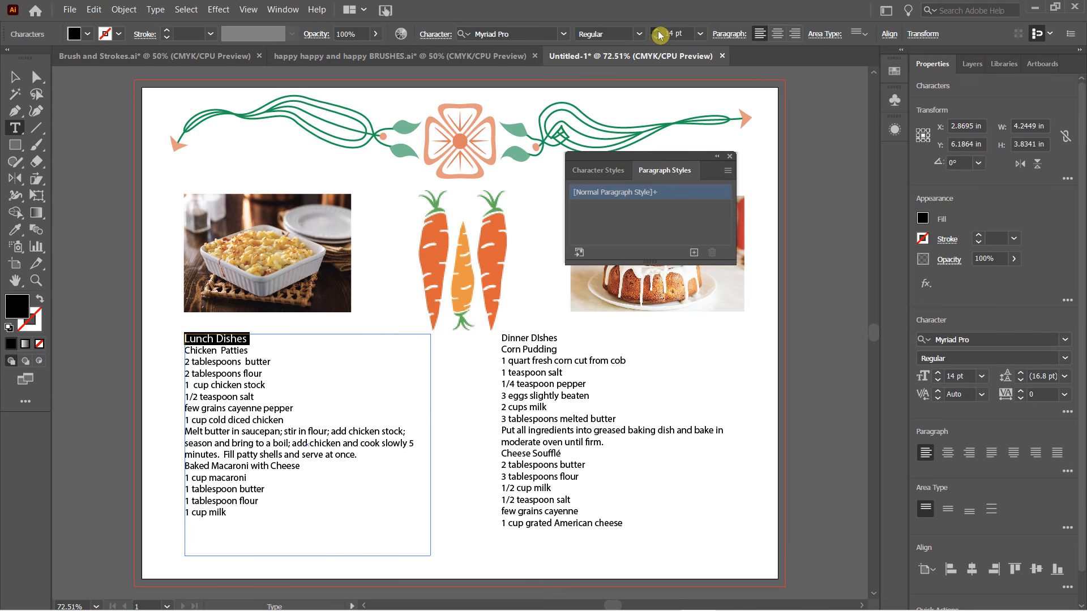
pyautogui.click(658, 31)
pyautogui.click(657, 31)
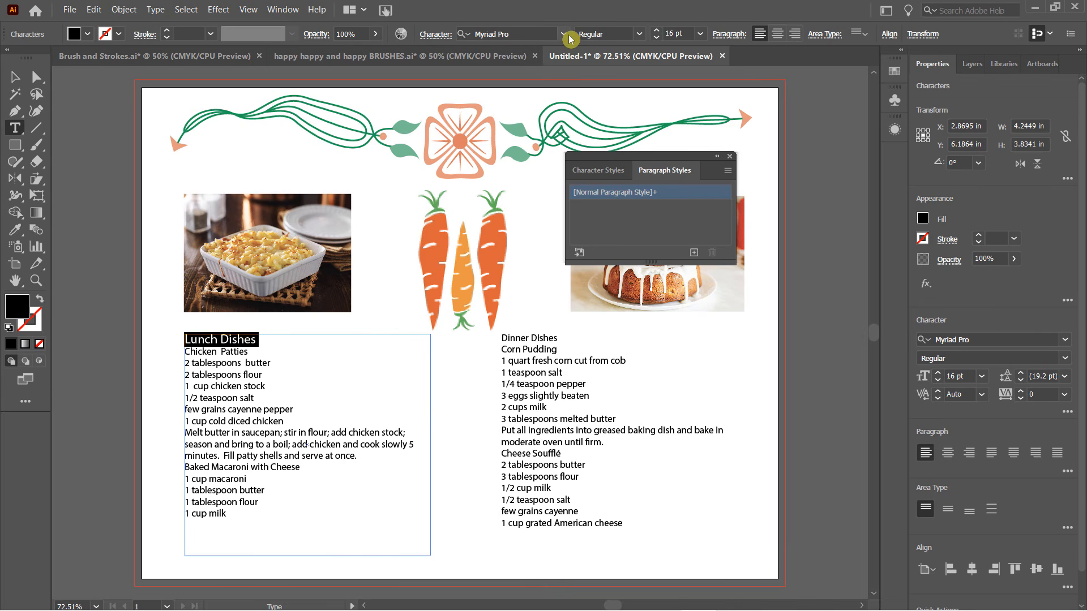
pyautogui.click(564, 35)
pyautogui.click(572, 105)
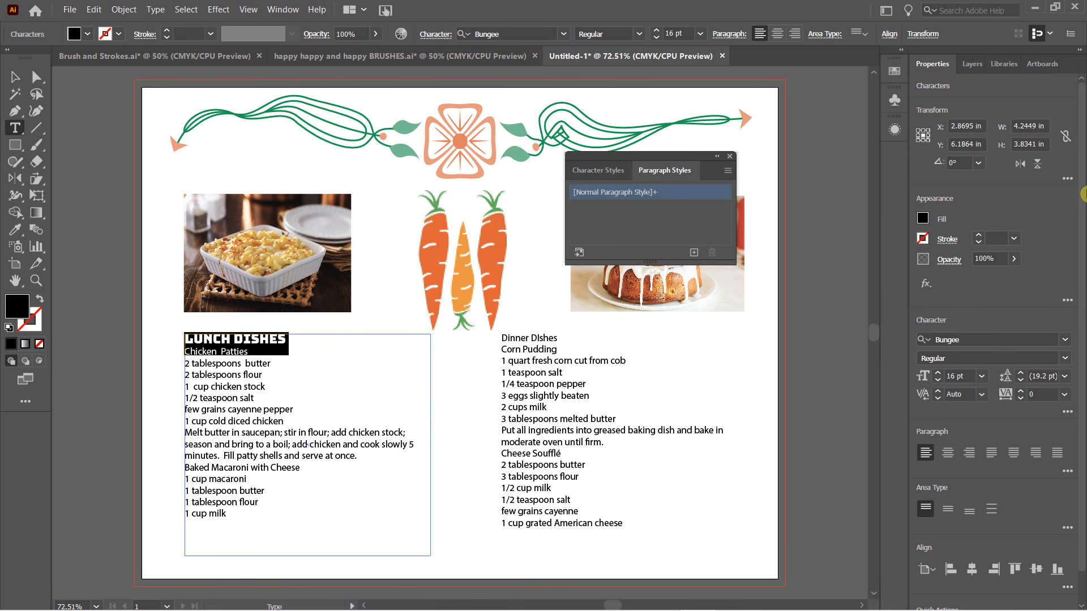
# Step: Set the space after the Lunch Dishes heading paragraph to 3 pt
pyautogui.scroll(-2, 1082, 295)
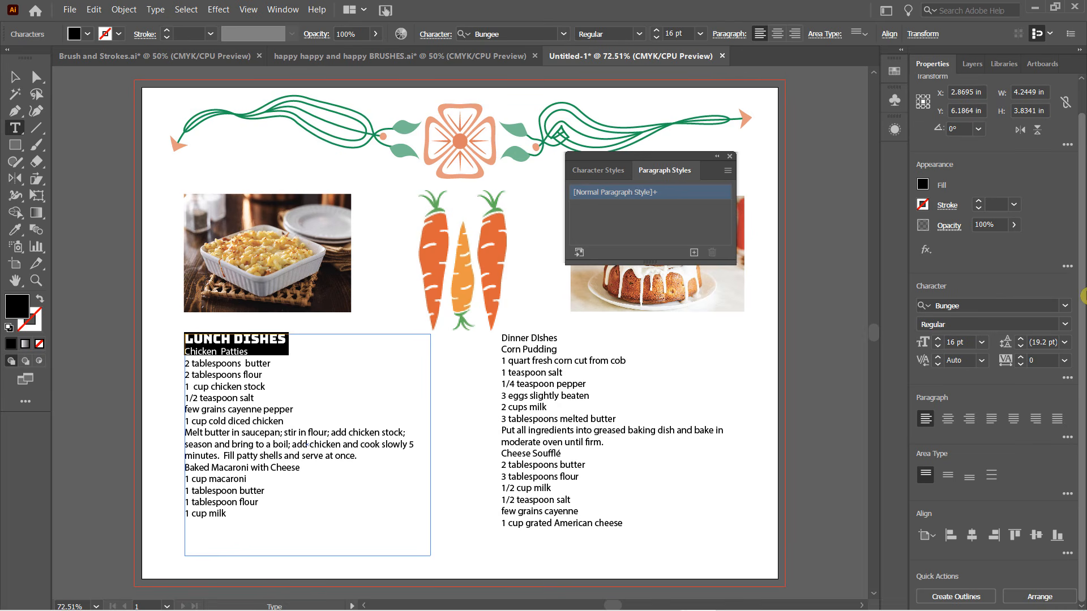
pyautogui.click(1067, 438)
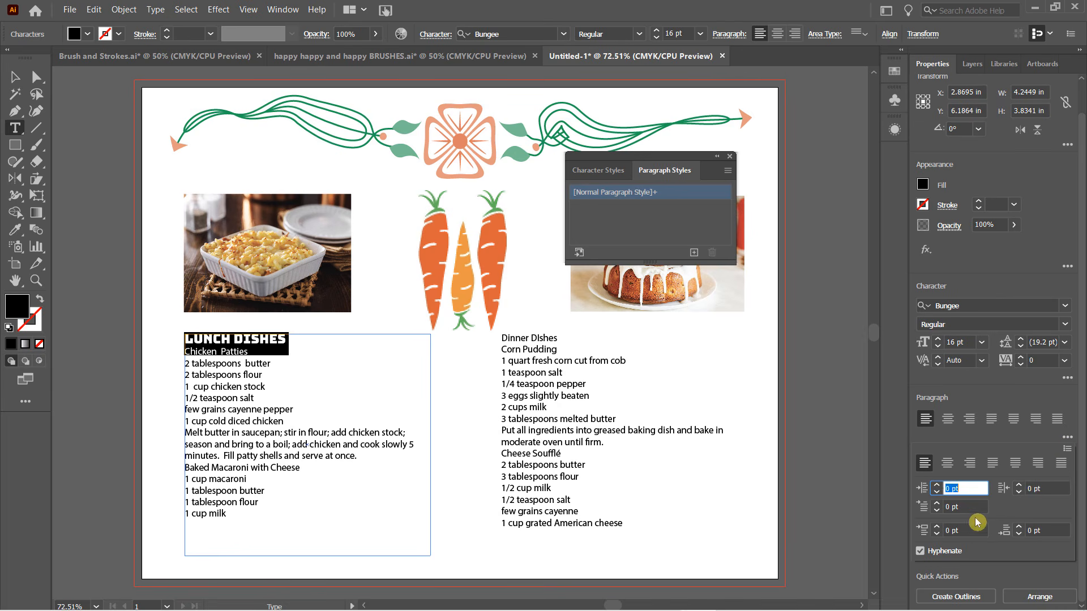
pyautogui.click(1019, 527)
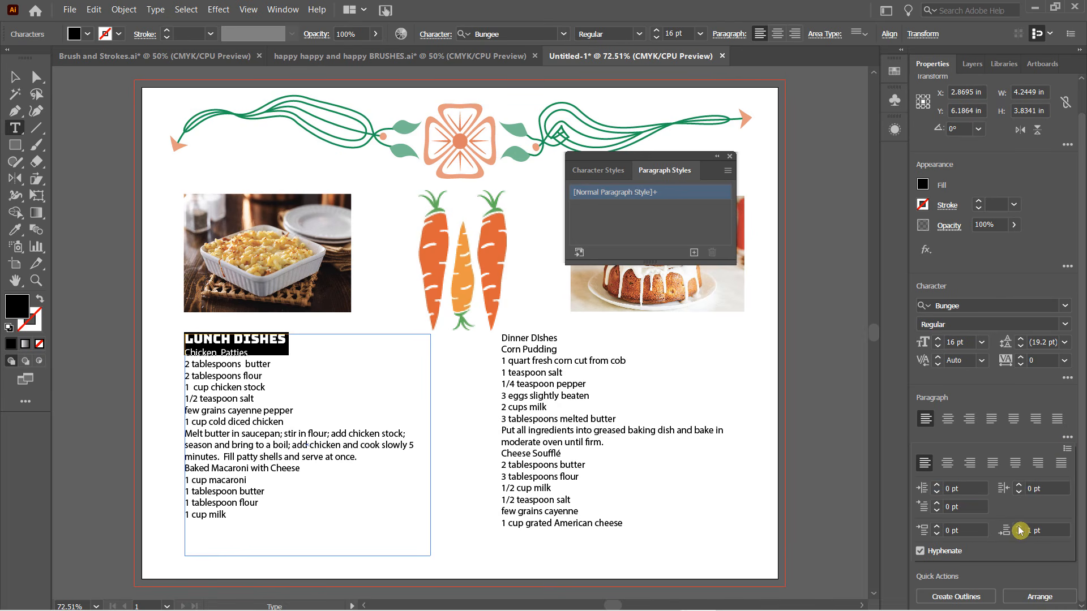
pyautogui.click(1018, 527)
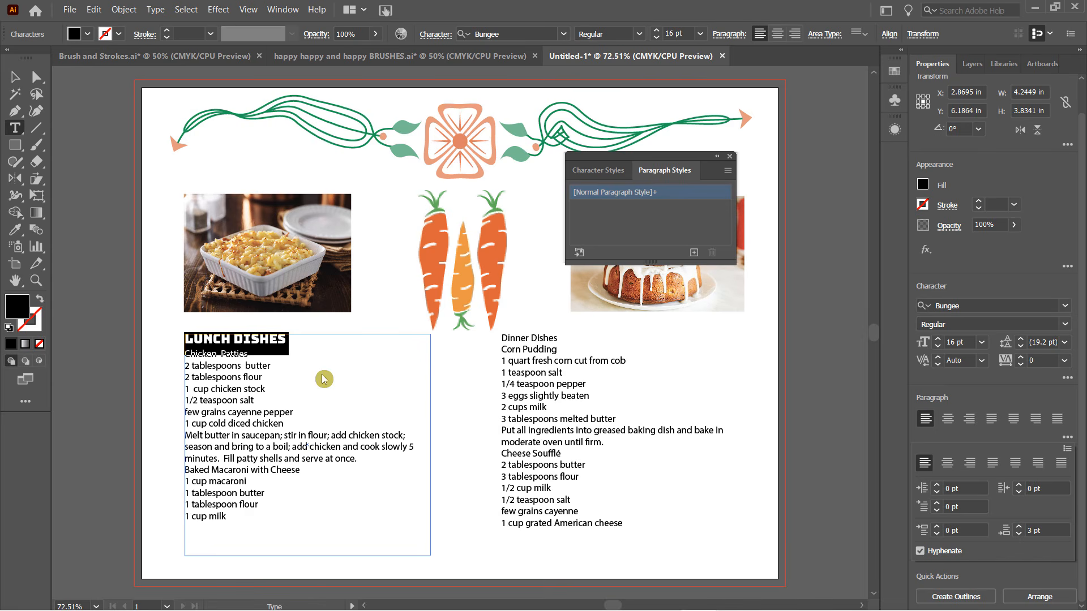
pyautogui.click(256, 340)
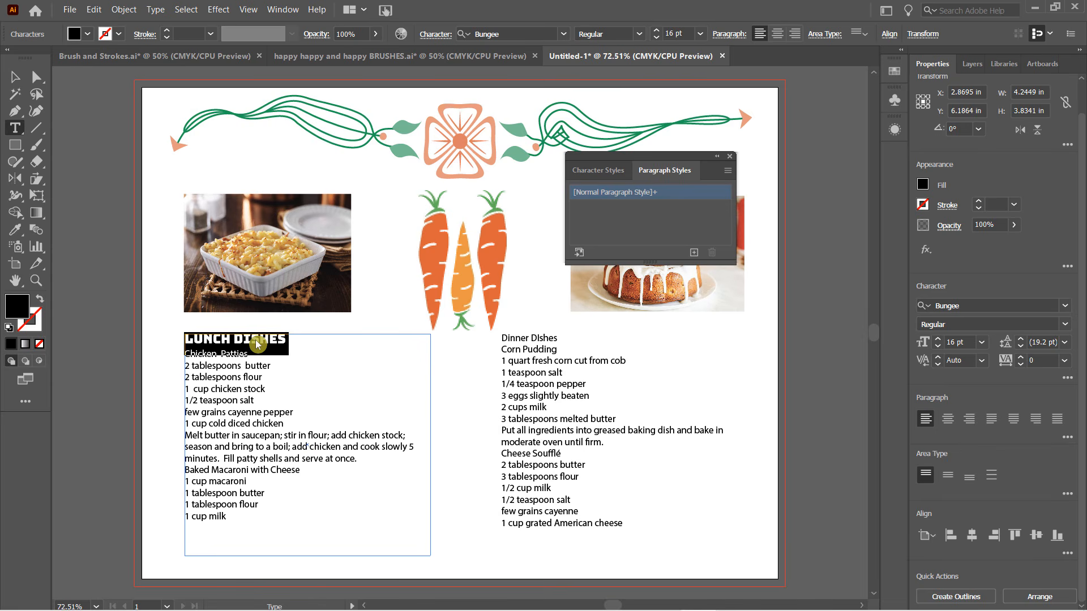
# Step: Create a paragraph style named Recipe Titles from the Lunch Dishes heading, including it in the Styles library
pyautogui.click(255, 340)
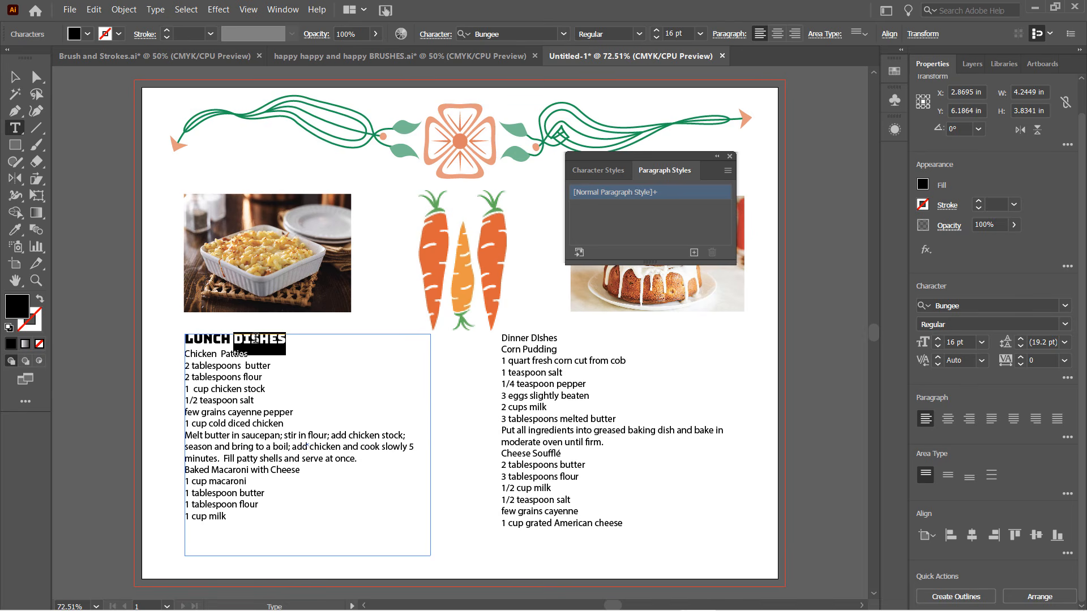
pyautogui.tripleClick(255, 338)
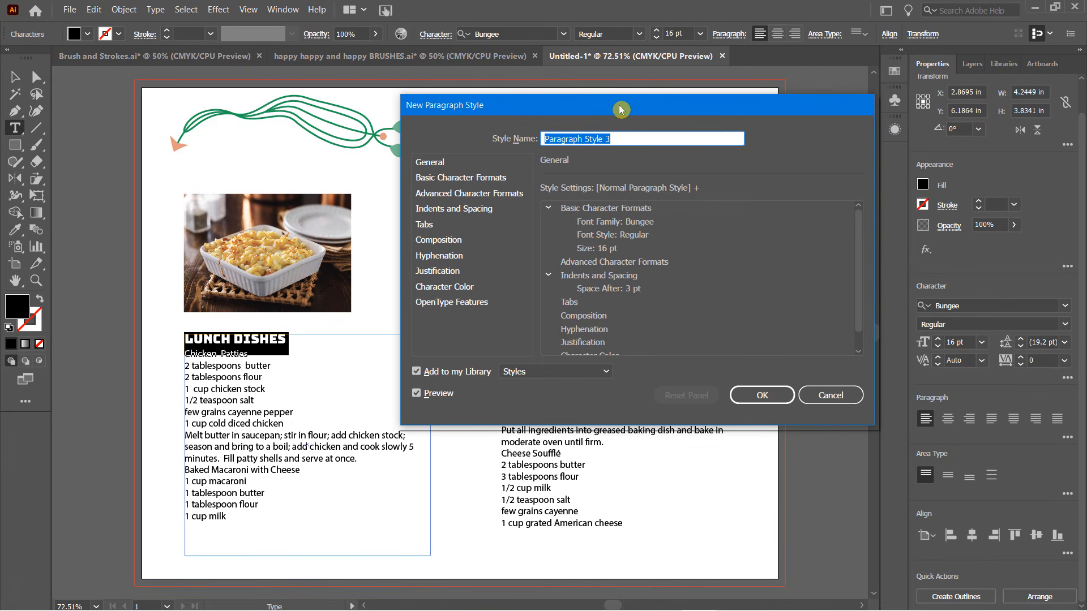
pyautogui.write('Recipes')
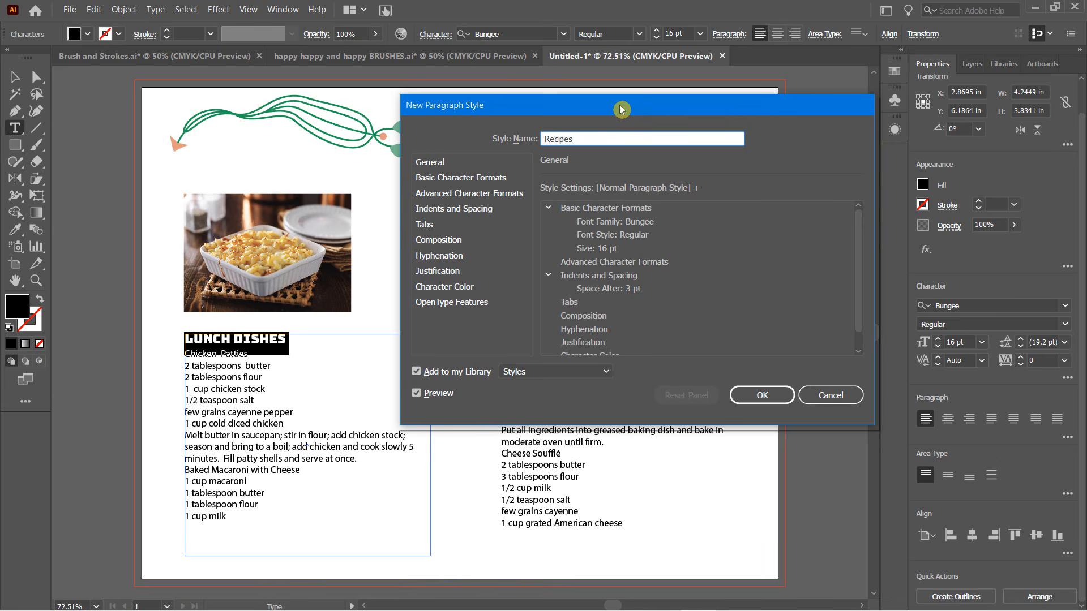
pyautogui.press('BackSpace')
pyautogui.write('Titles')
pyautogui.moveTo(860, 230)
pyautogui.mouseDown()
pyautogui.moveTo(864, 279)
pyautogui.moveTo(864, 228)
pyautogui.moveTo(868, 253)
pyautogui.moveTo(866, 238)
pyautogui.mouseUp()
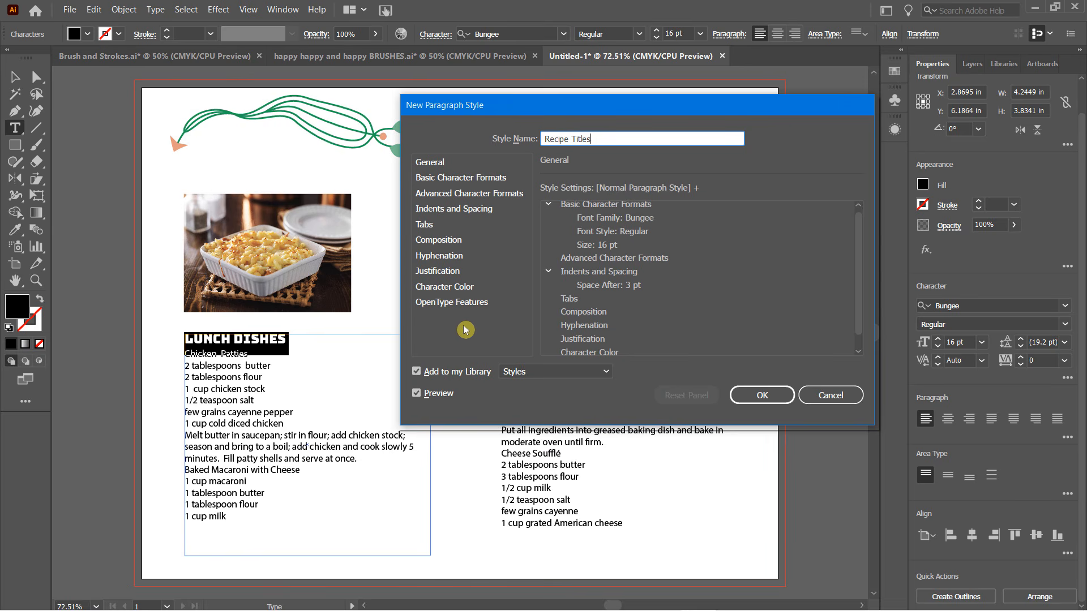
pyautogui.click(440, 179)
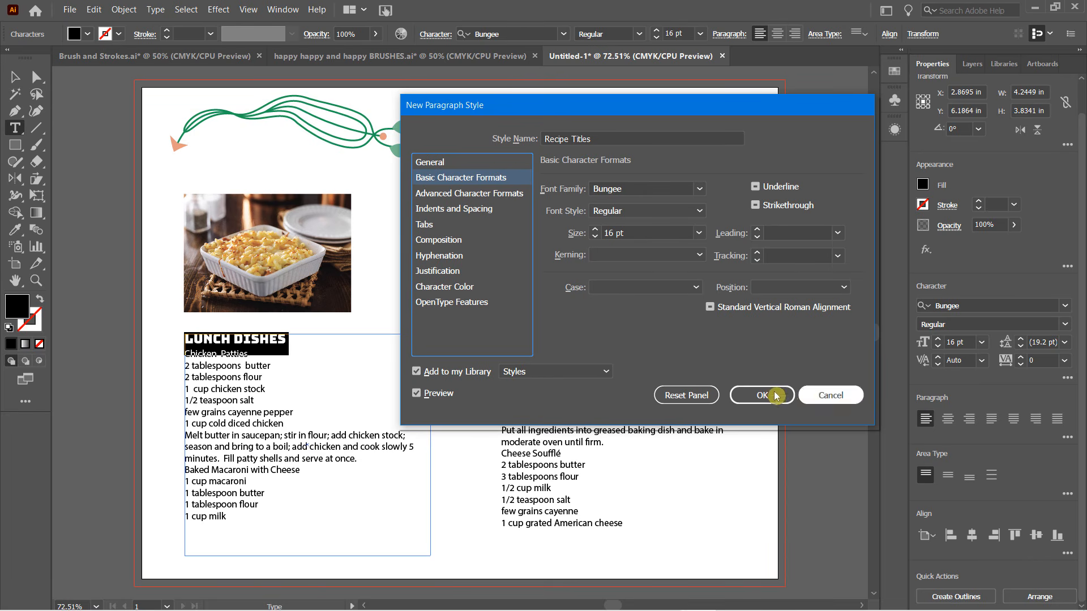
pyautogui.click(749, 393)
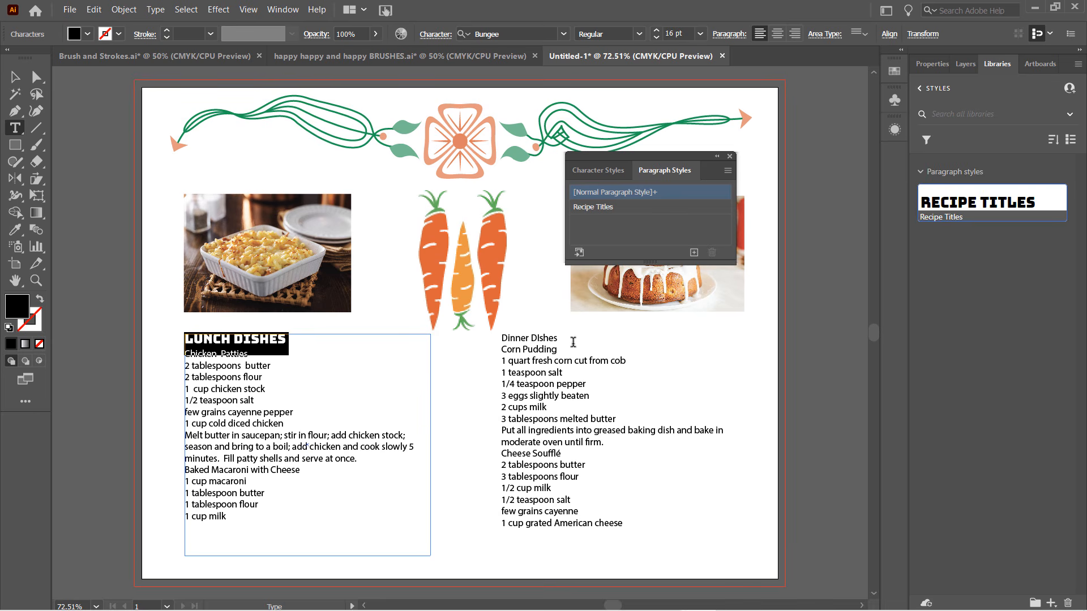
# Step: Apply the Recipe Titles paragraph style to the Dinner Dishes heading
pyautogui.doubleClick(517, 339)
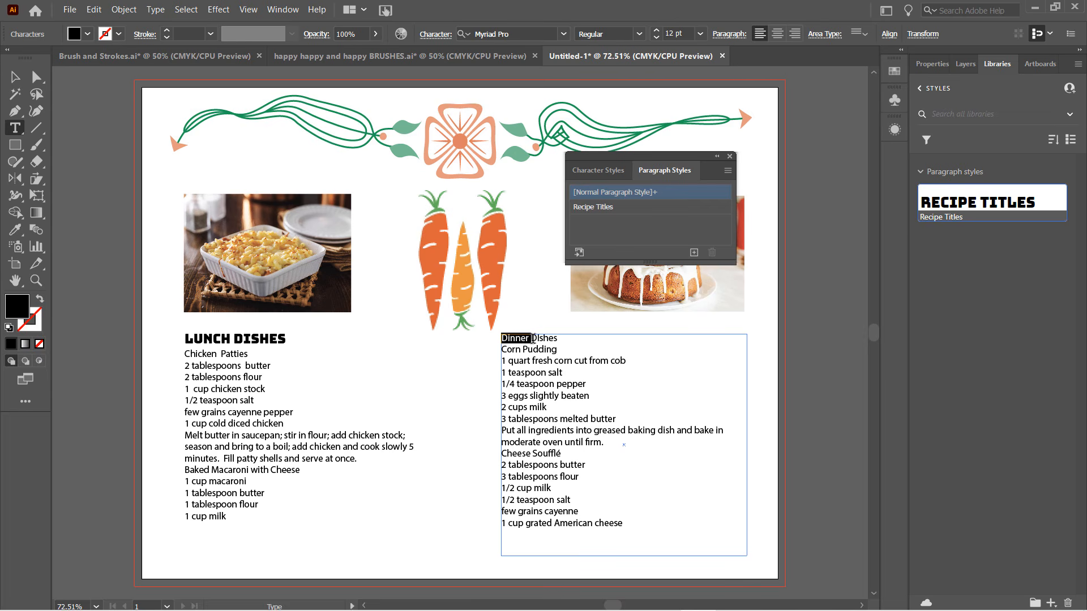
pyautogui.click(597, 207)
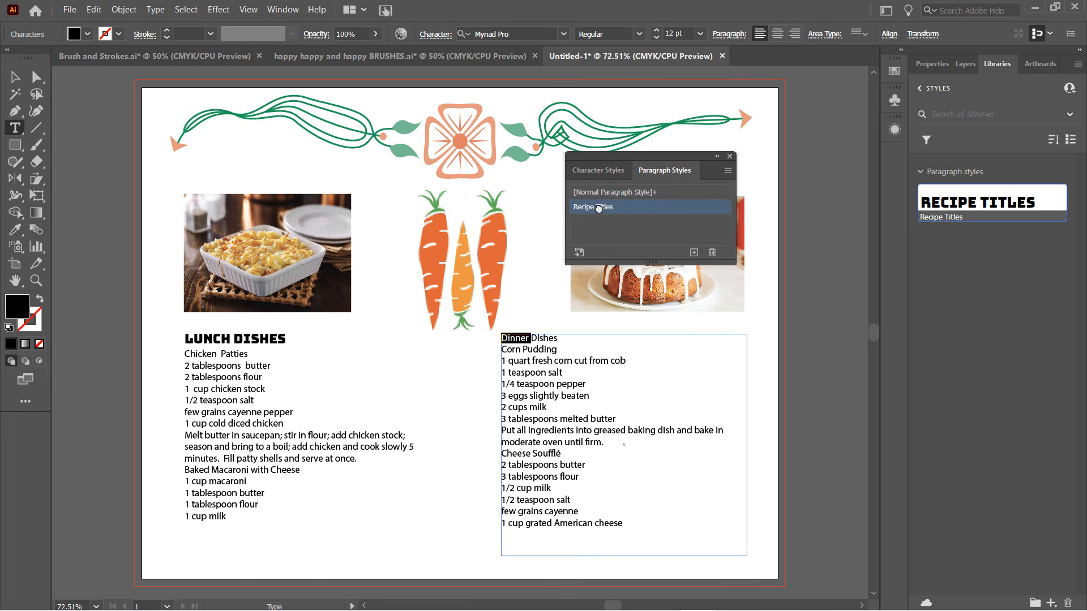
pyautogui.click(689, 457)
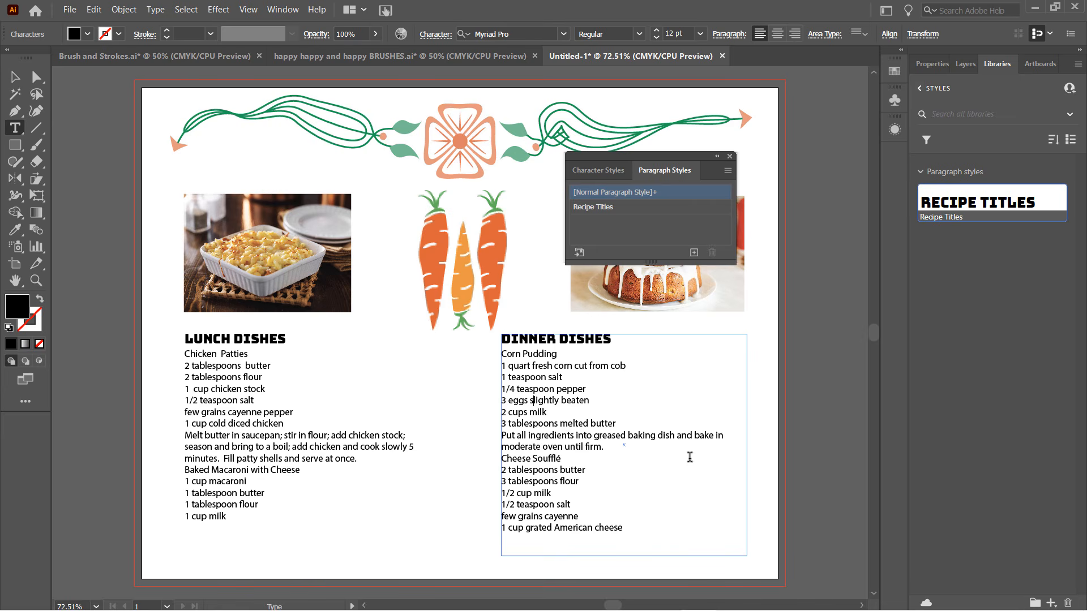
# Step: Format the Chicken Patties line in the Juice ITC font at 16 pt
pyautogui.tripleClick(192, 353)
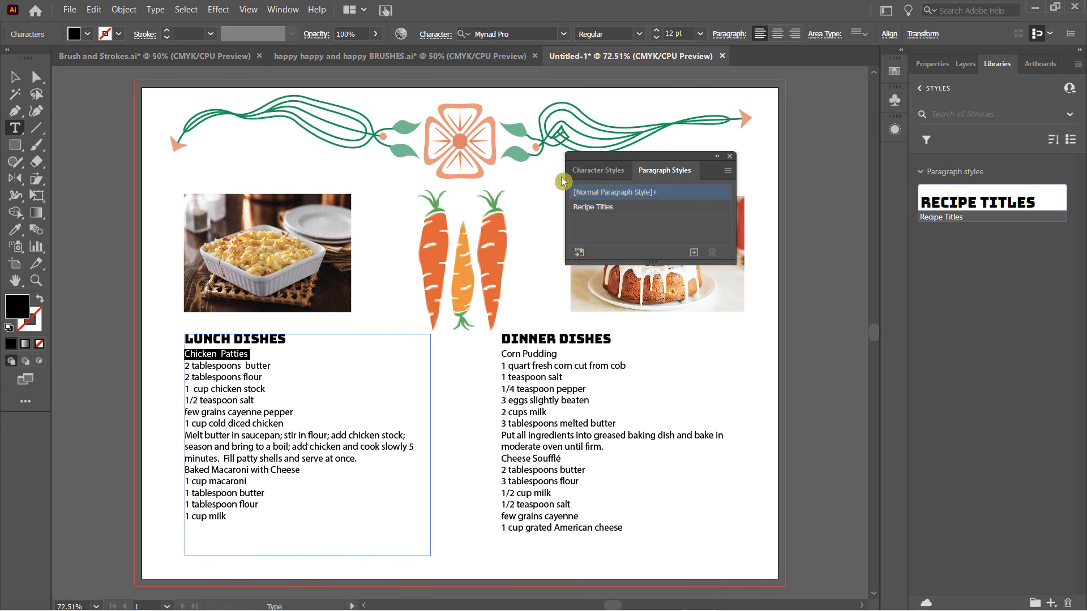
pyautogui.click(566, 36)
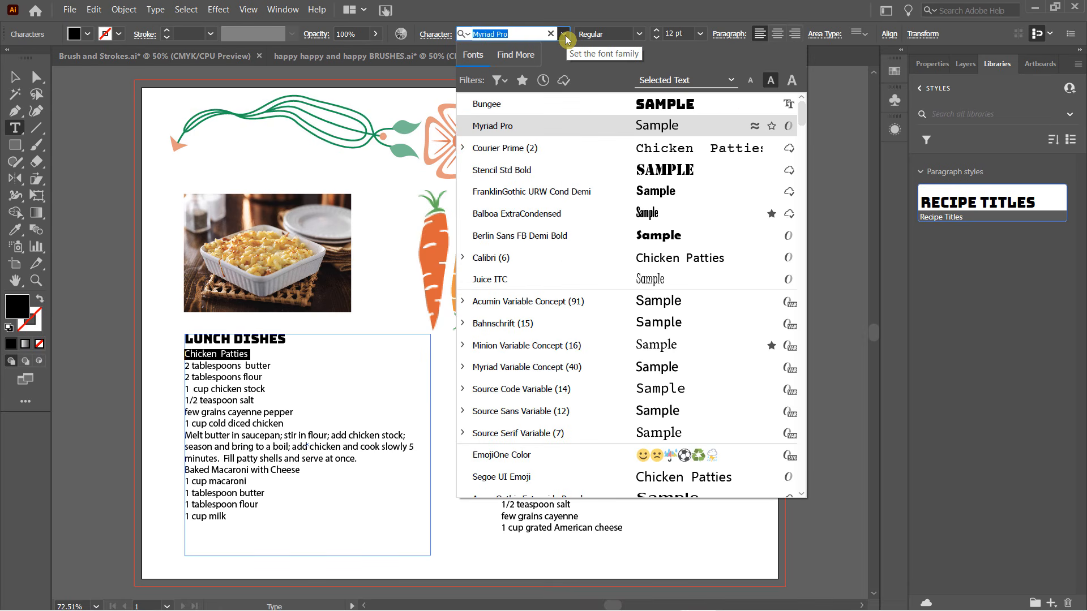
pyautogui.click(512, 280)
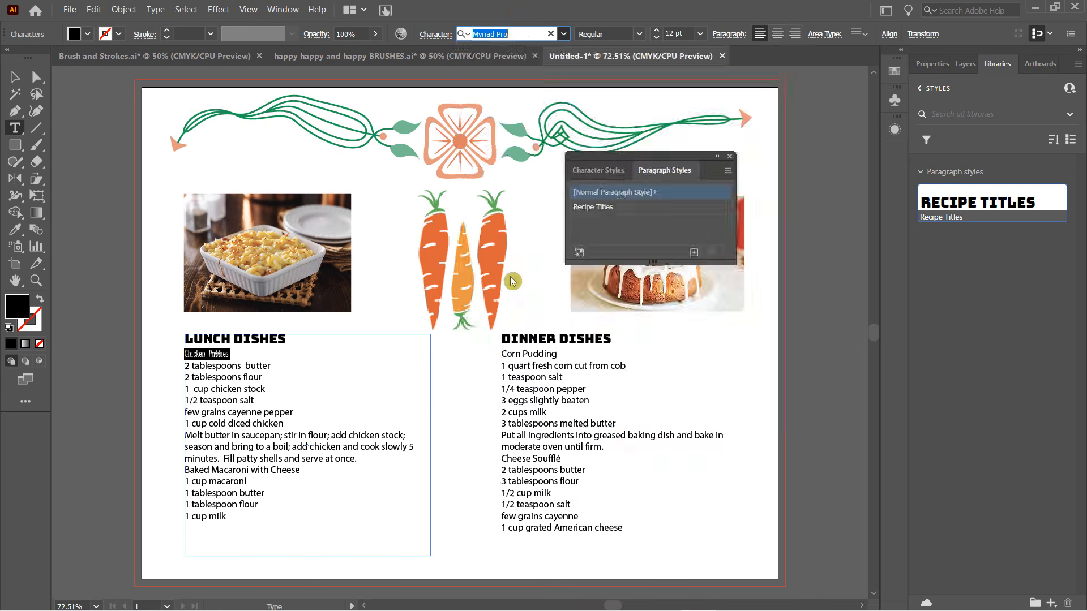
pyautogui.click(660, 32)
pyautogui.click(660, 33)
pyautogui.click(660, 33)
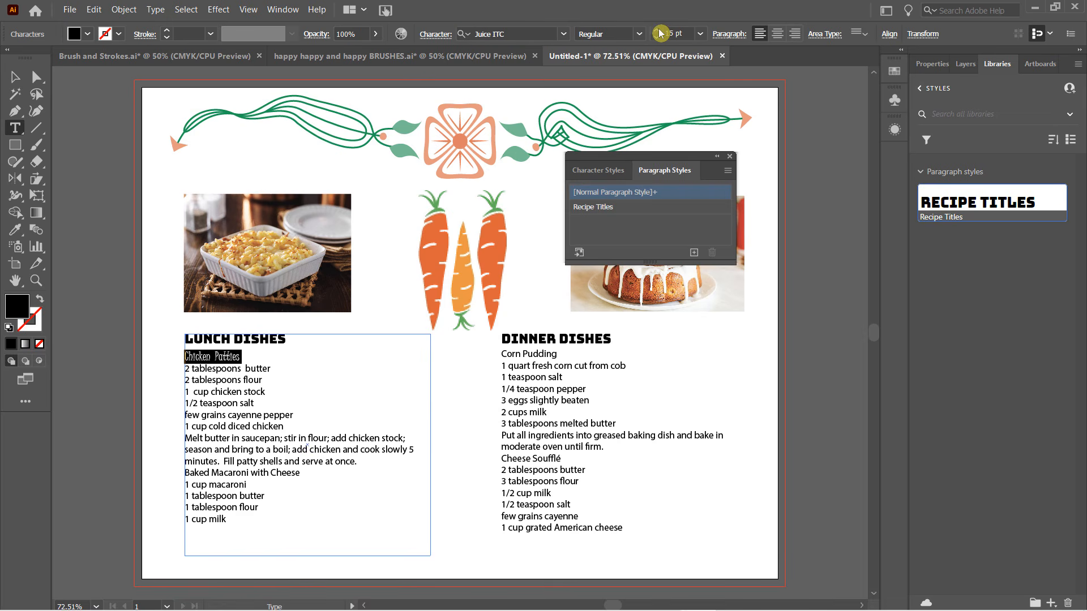
pyautogui.click(660, 33)
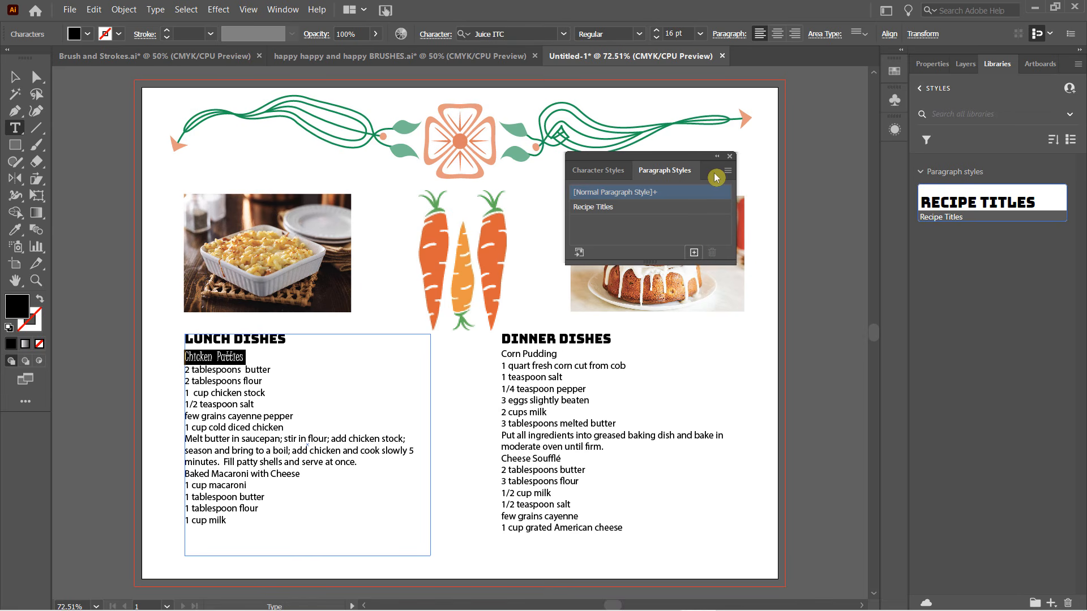
# Step: Create a paragraph style named Recipe Names from the Chicken Patties line, including it in the Styles library
pyautogui.doubleClick(715, 192)
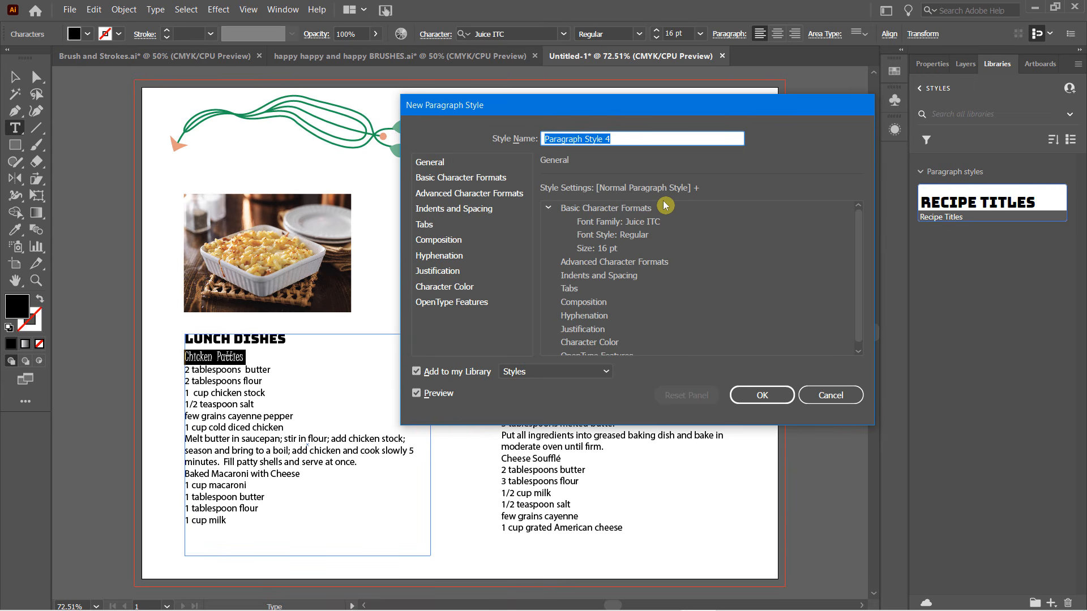
pyautogui.write('Recipe Names')
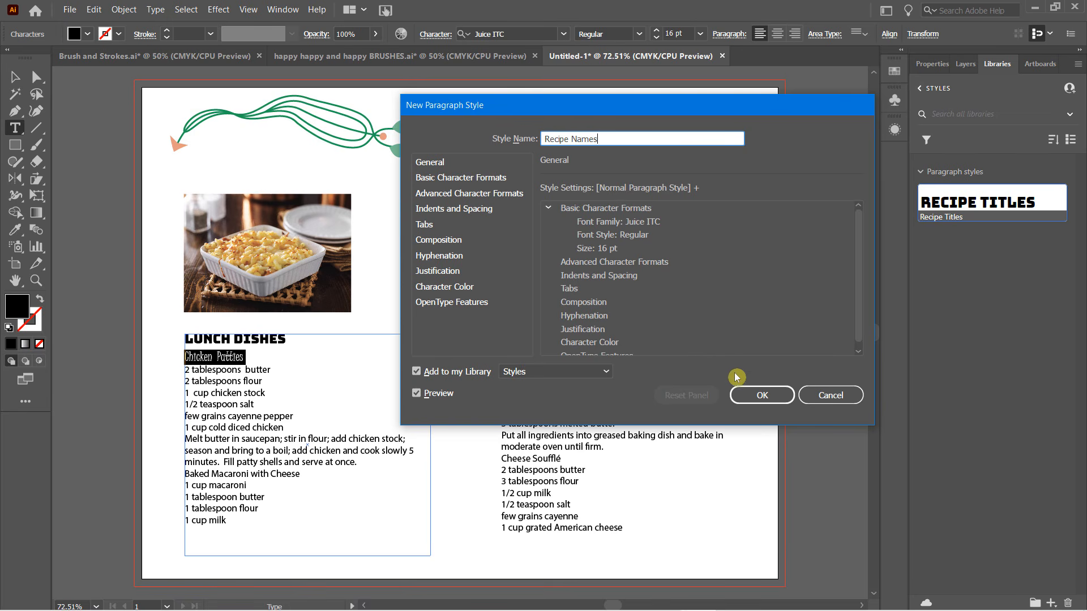
pyautogui.click(751, 395)
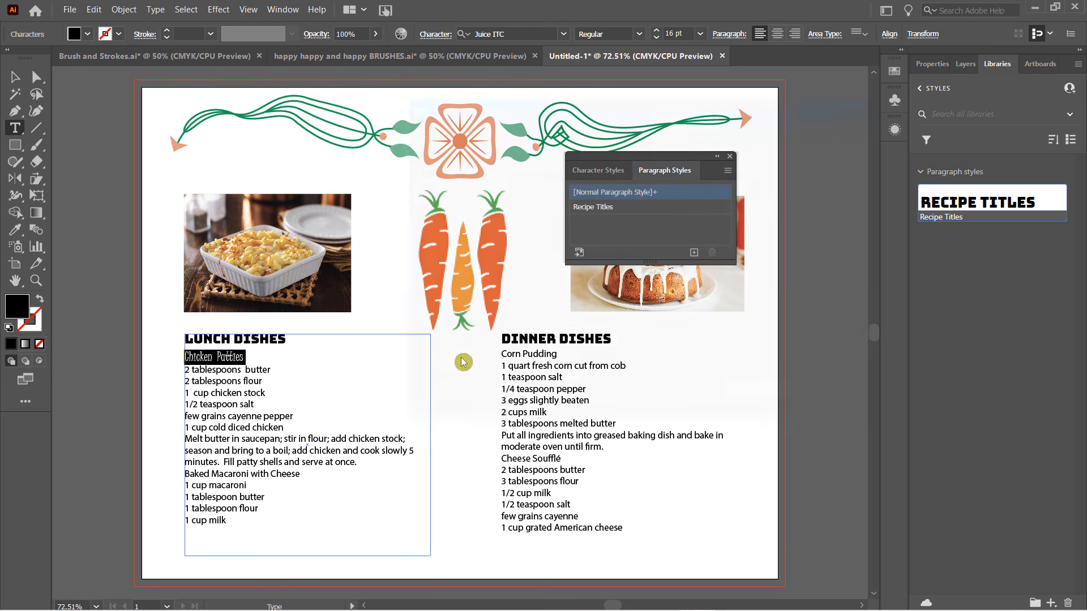
# Step: Apply the Recipe Names paragraph style to the Baked Macaroni with Cheese, Corn Pudding and Cheese Soufflé lines
pyautogui.click(216, 474)
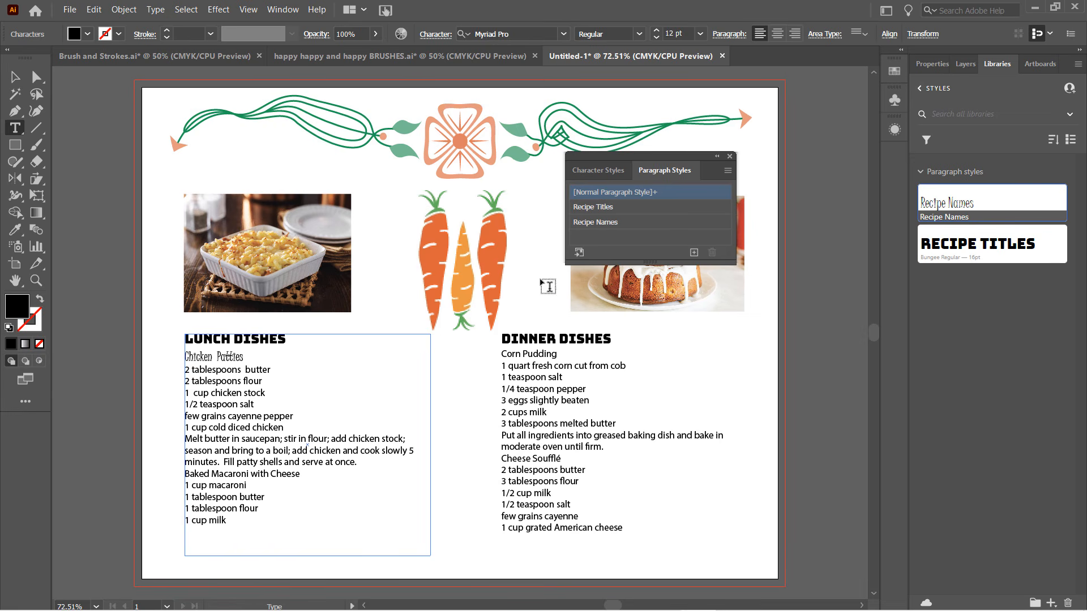
pyautogui.click(591, 221)
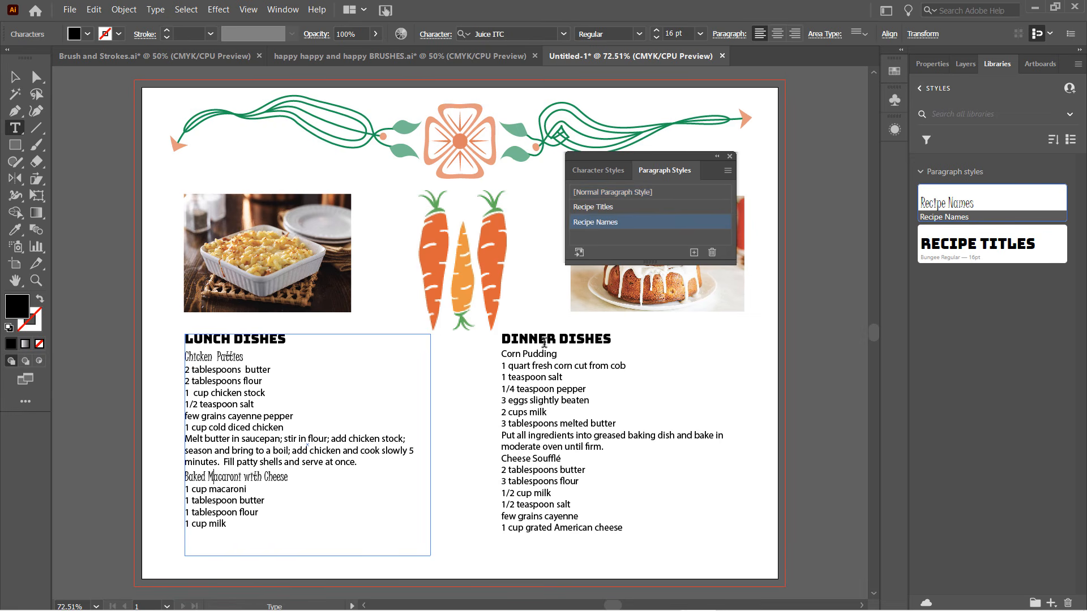
pyautogui.click(516, 355)
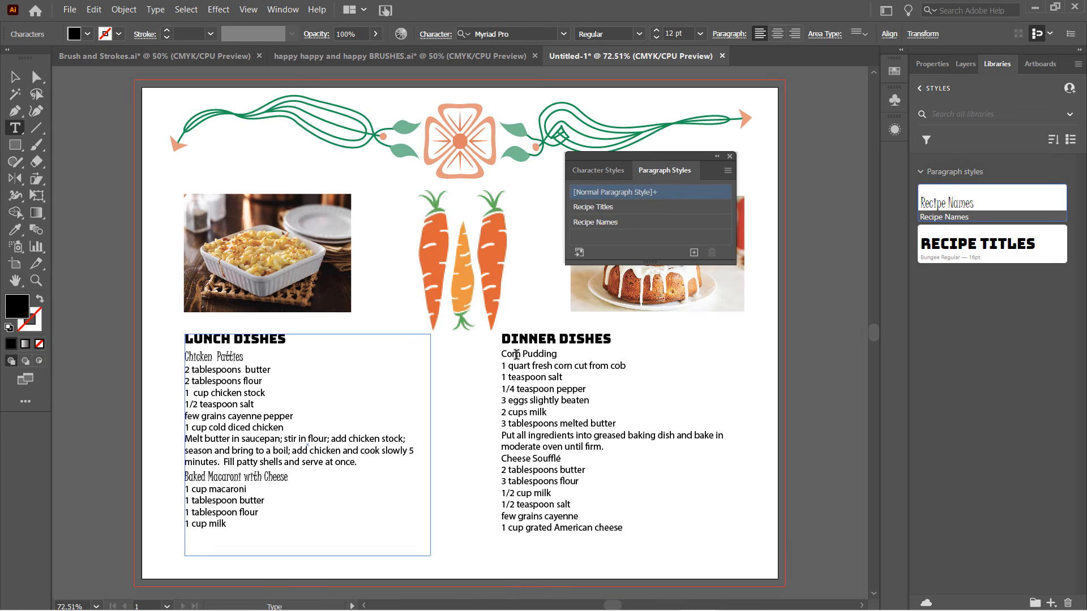
pyautogui.click(597, 224)
pyautogui.click(531, 462)
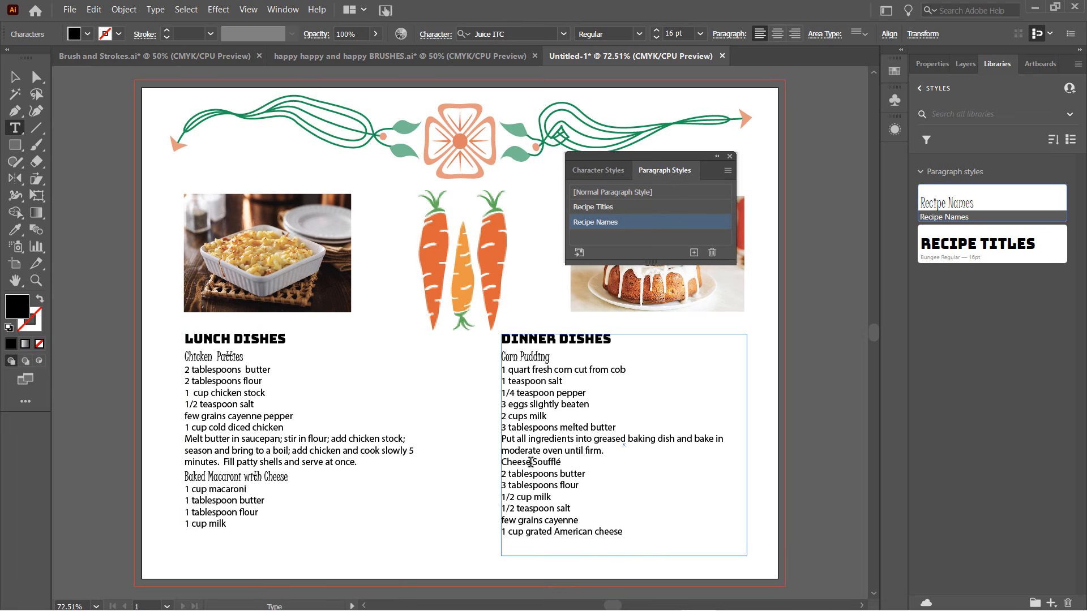
pyautogui.click(603, 209)
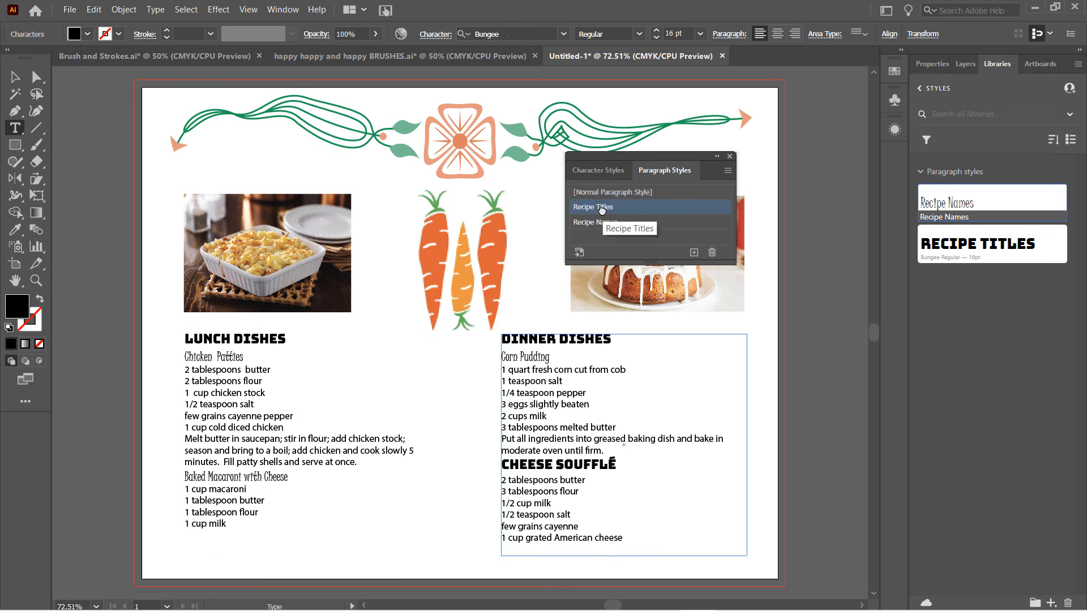
pyautogui.click(610, 224)
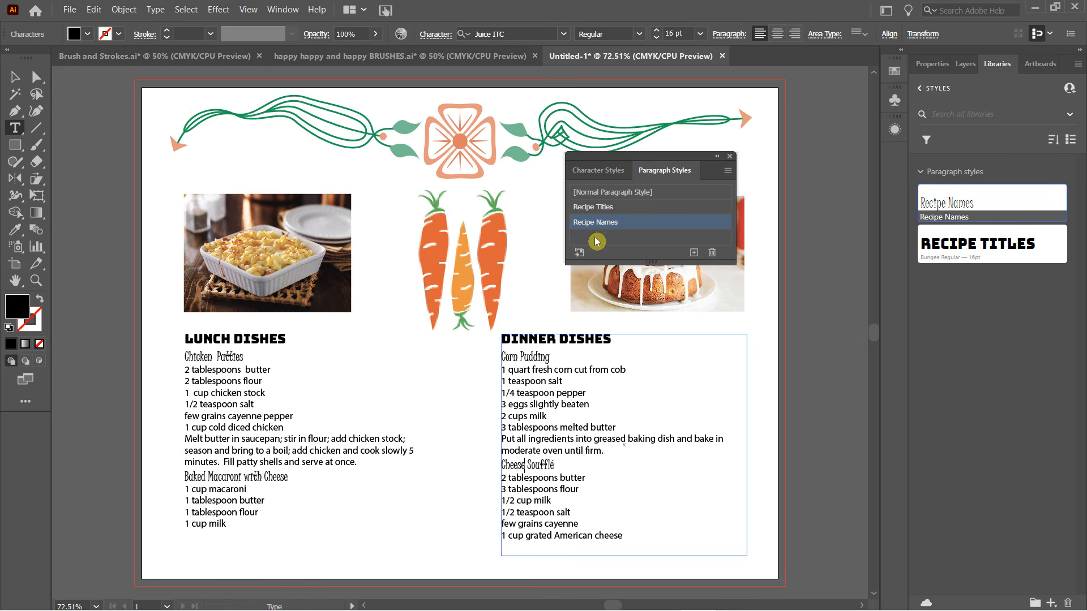
# Step: Edit the Recipe Names paragraph style and set its font size to 18 pt
pyautogui.click(636, 220)
pyautogui.doubleClick(636, 221)
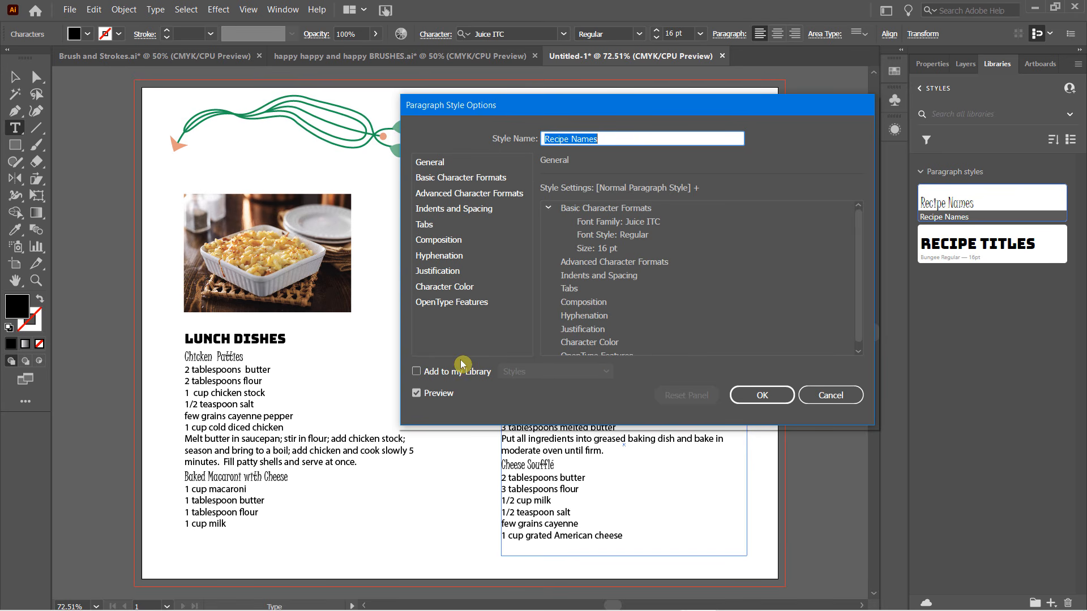
pyautogui.click(448, 180)
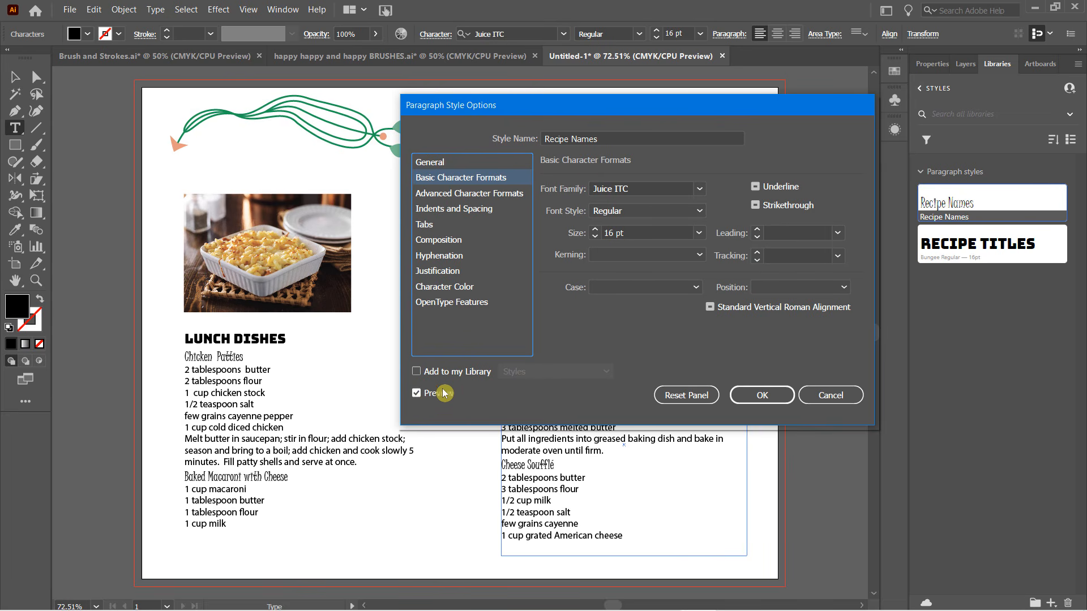
pyautogui.click(598, 231)
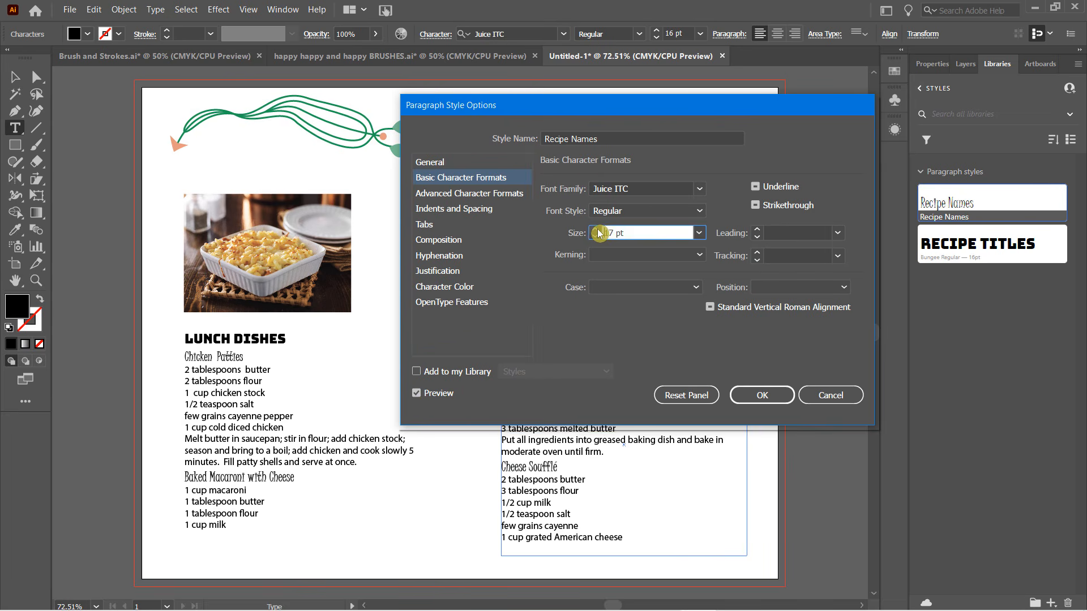
pyautogui.click(598, 231)
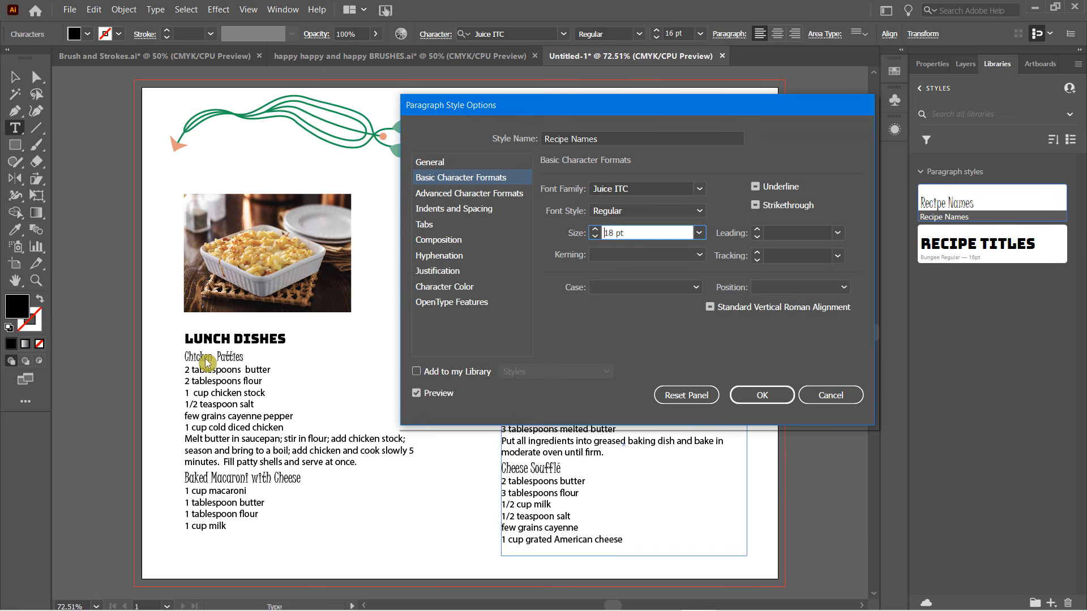
# Step: Set the Recipe Names style's space after to 5 pt, add a few points of space before, and save the style
pyautogui.moveTo(548, 105); pyautogui.dragTo(603, 131)
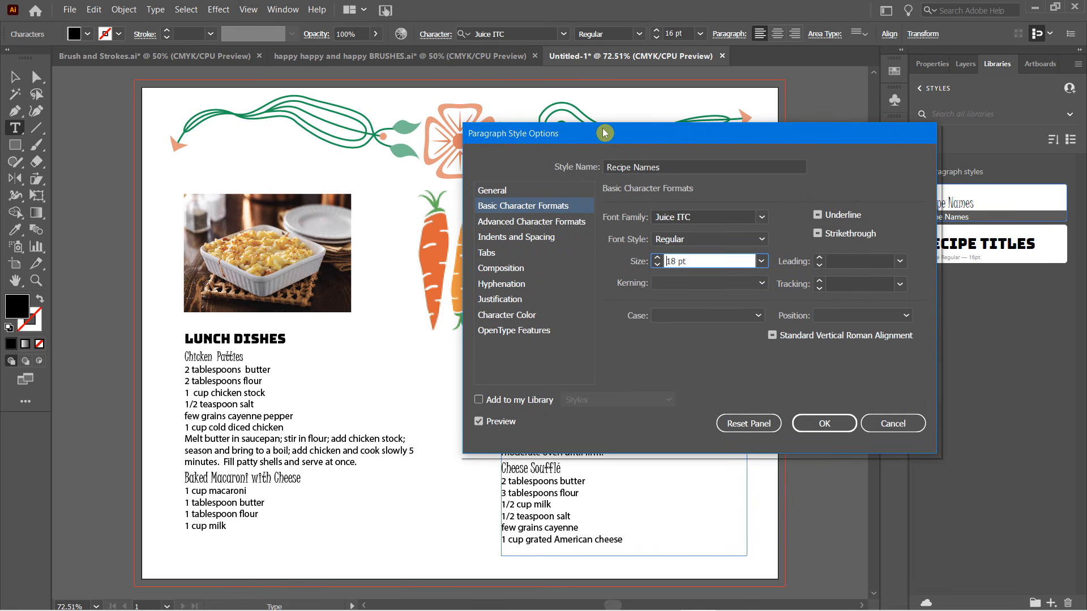
pyautogui.click(537, 245)
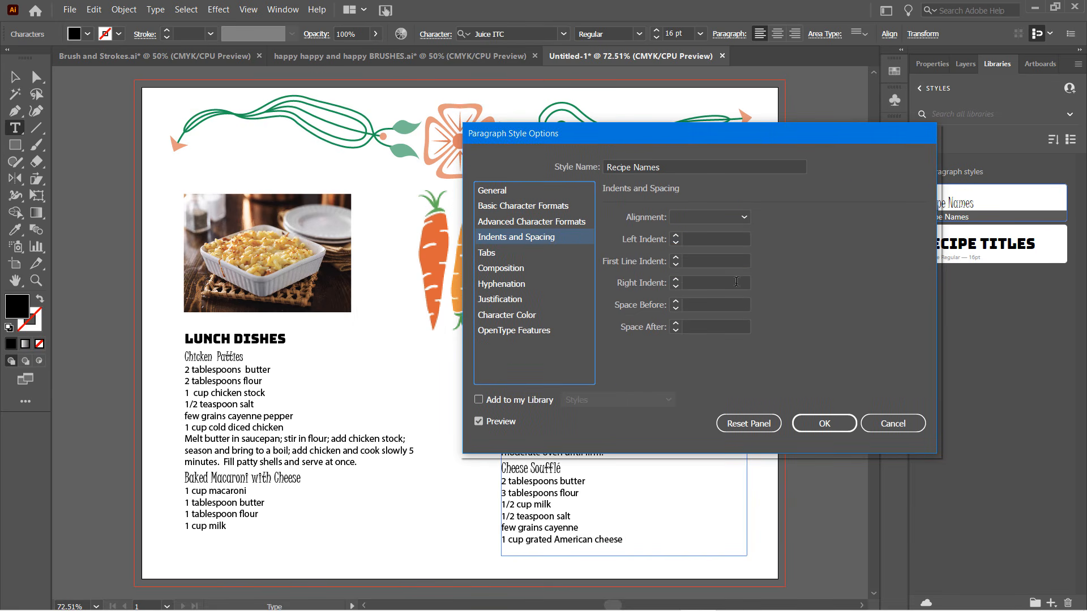
pyautogui.click(679, 328)
pyautogui.click(677, 324)
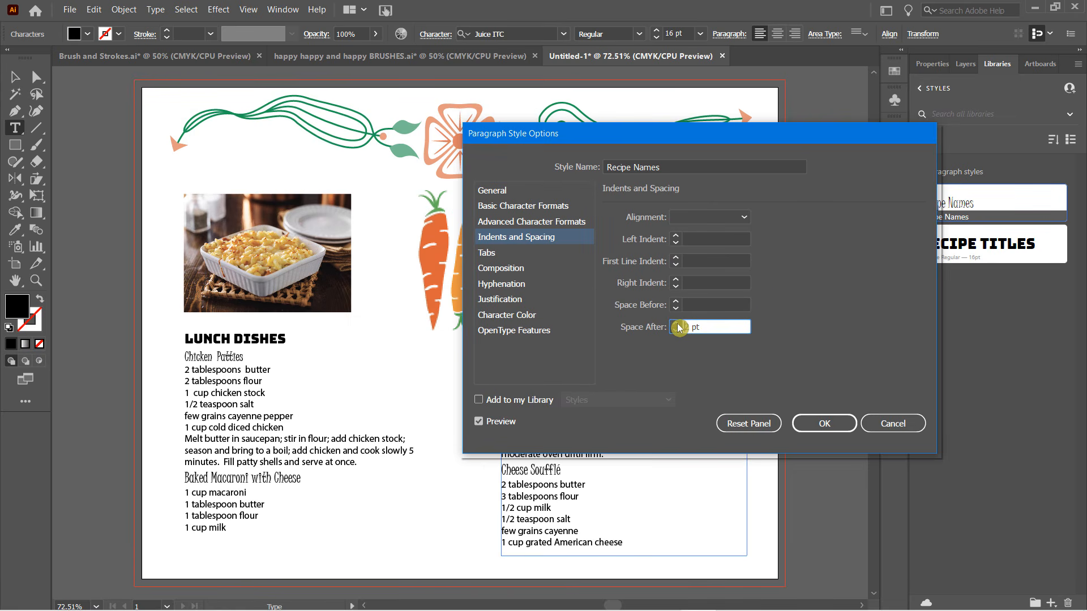
pyautogui.click(677, 323)
pyautogui.click(677, 324)
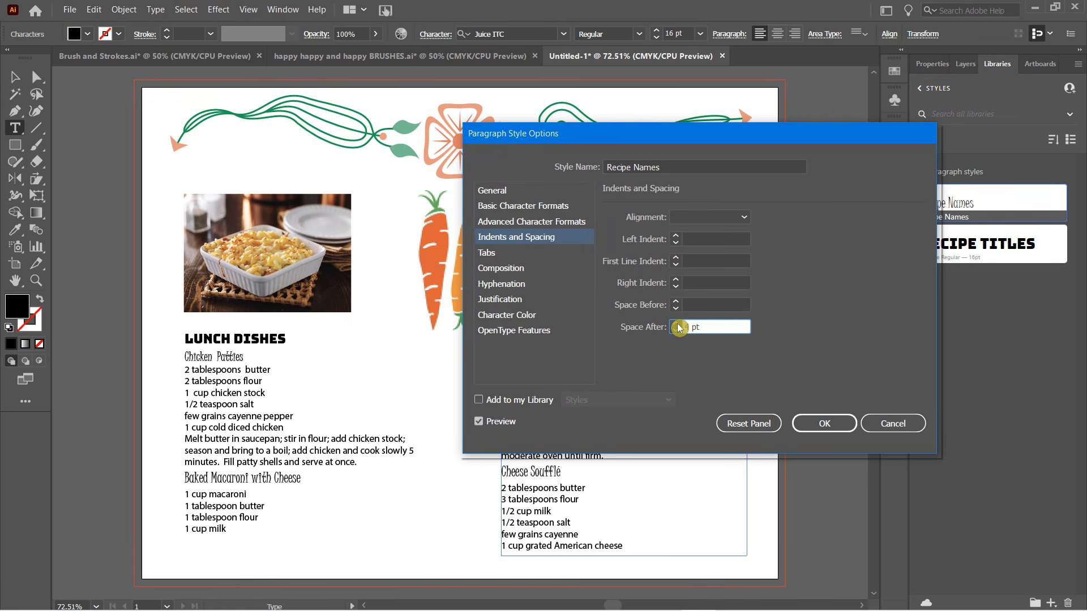
pyautogui.click(676, 324)
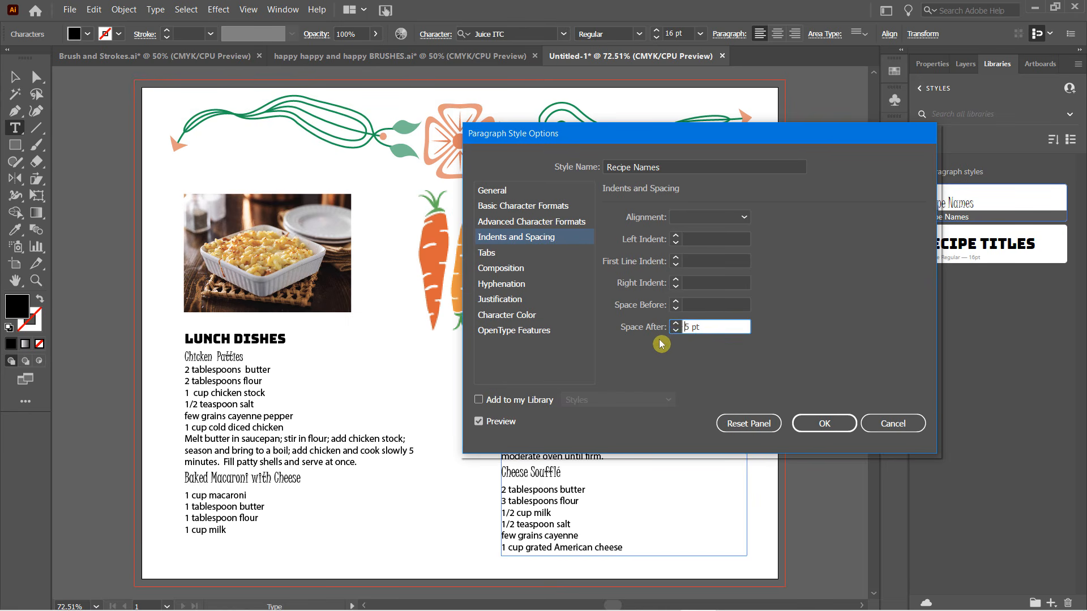
pyautogui.click(676, 300)
pyautogui.click(676, 300)
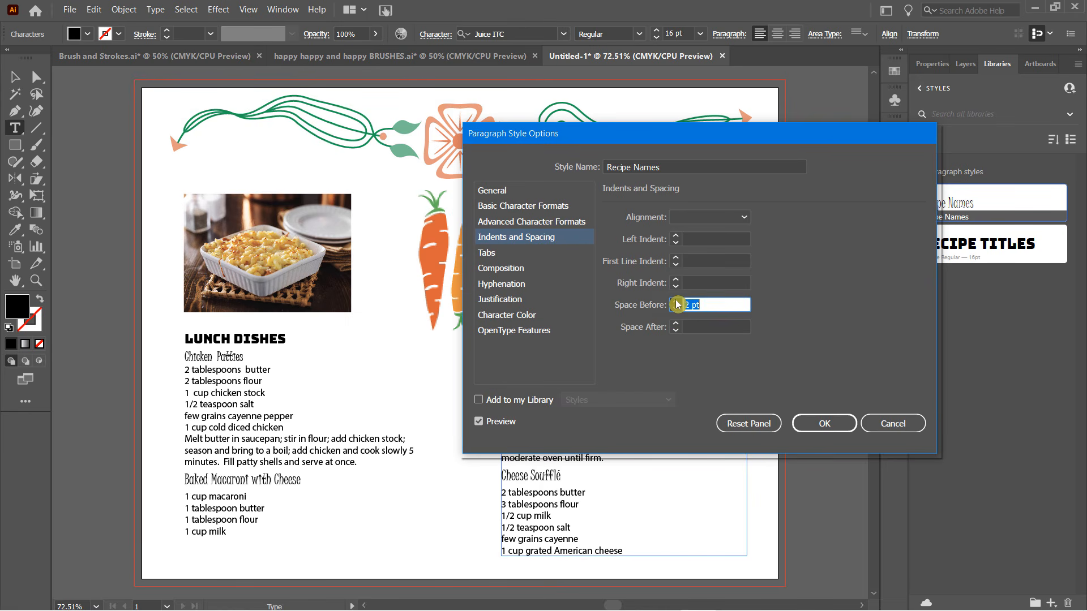
pyautogui.click(675, 300)
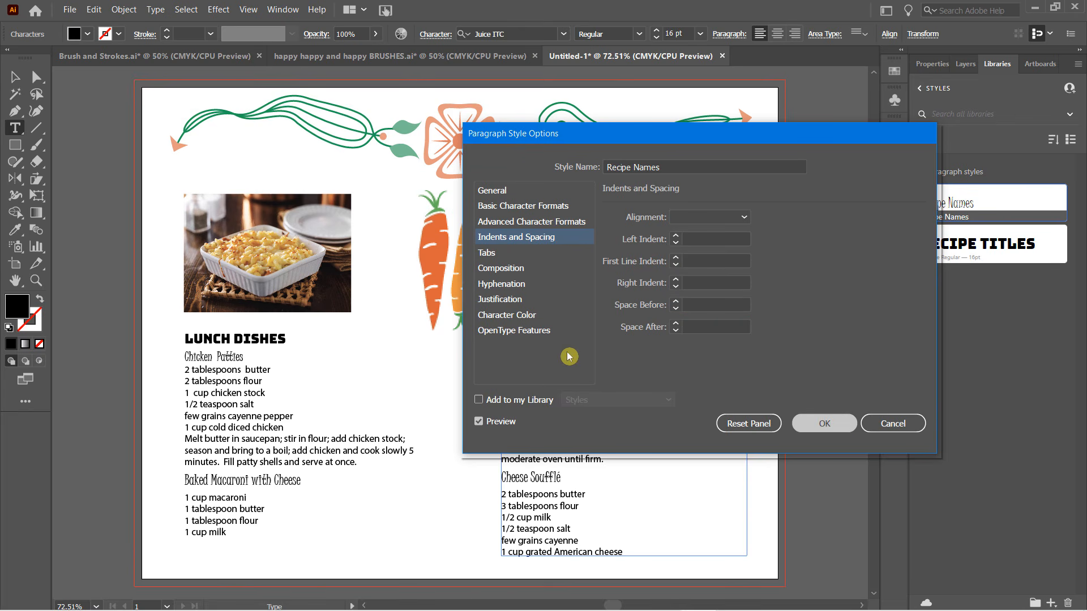
pyautogui.press('Return')
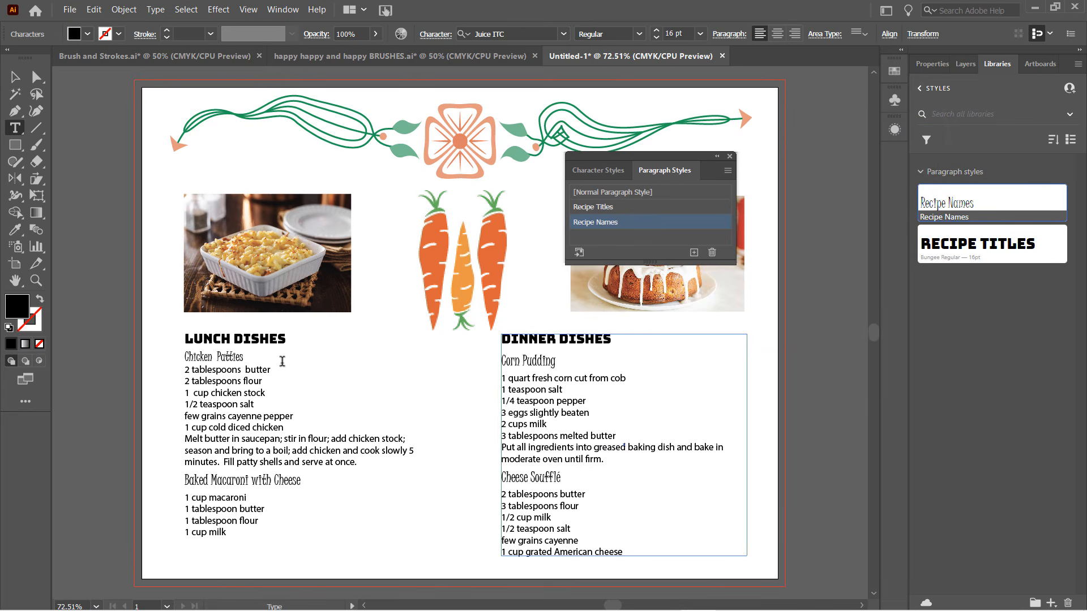
# Step: Apply the Recipe Names paragraph style to the Chicken Patties line and clear its formatting overrides
pyautogui.click(221, 358)
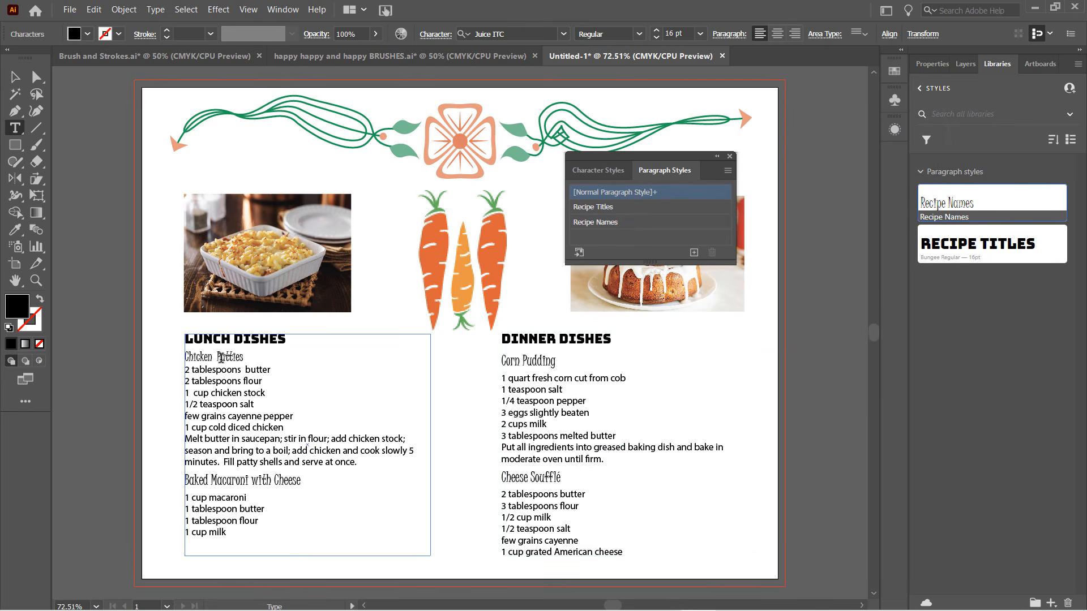
pyautogui.click(612, 222)
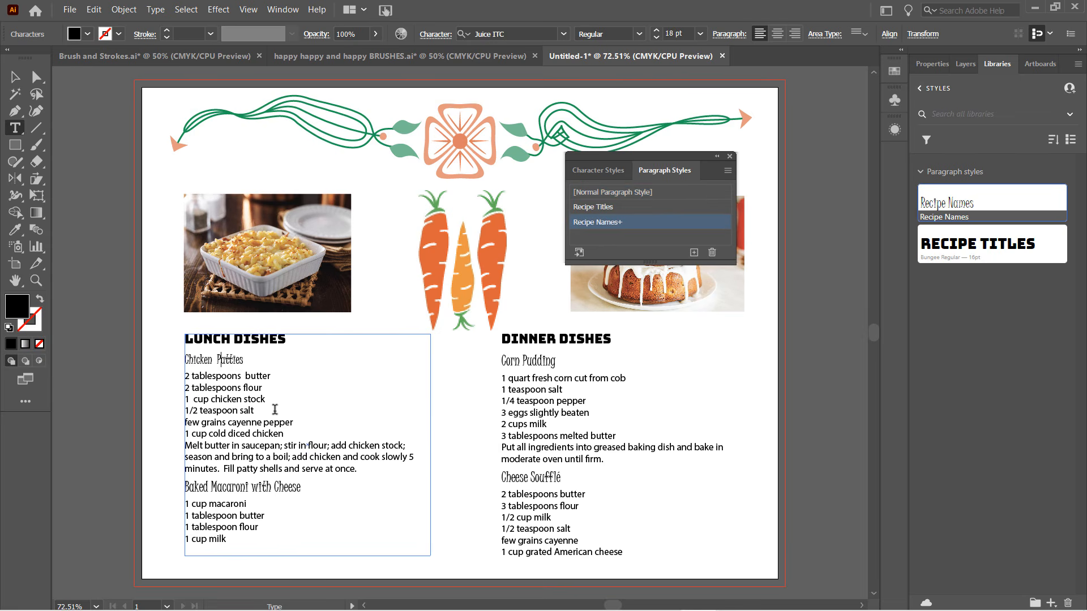
pyautogui.tripleClick(206, 360)
pyautogui.keyDown('alt'); pyautogui.click(586, 222); pyautogui.keyUp('alt')
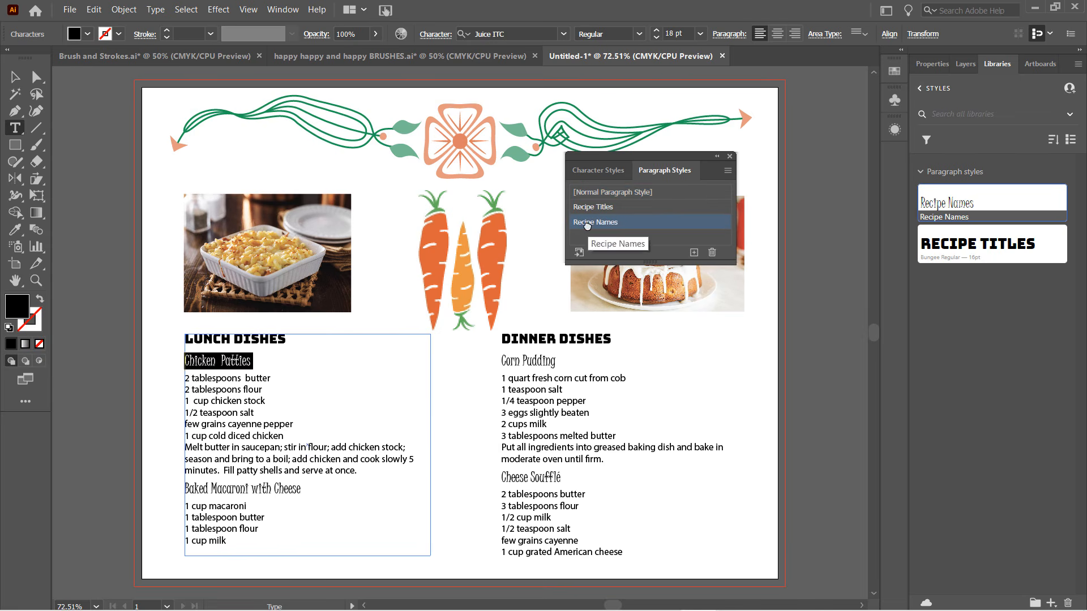
pyautogui.click(229, 407)
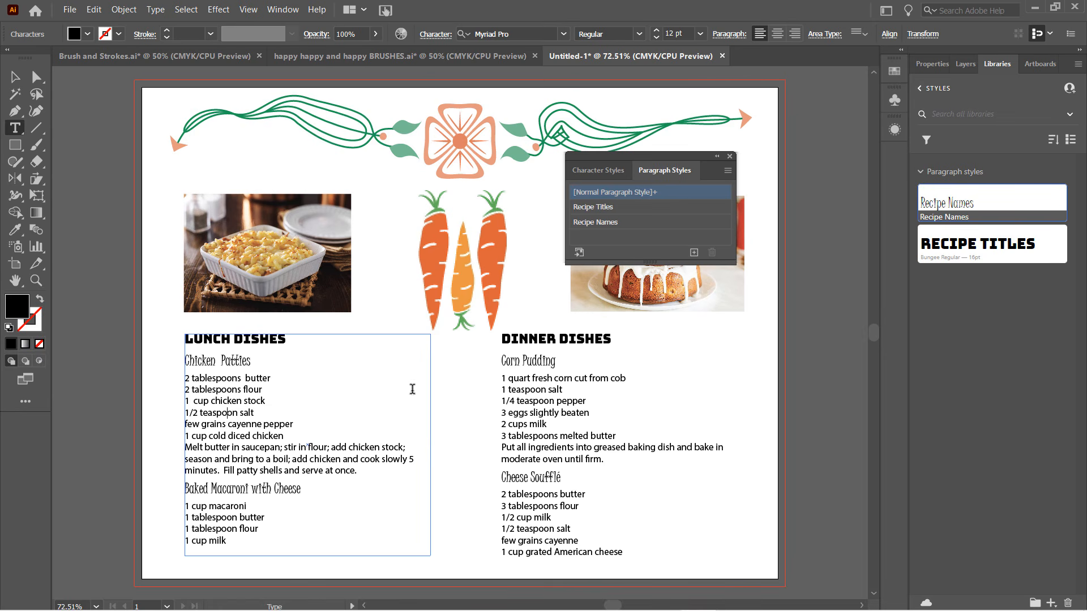
# Step: Apply the Recipe Titles paragraph style to the Lunch Dishes heading and select the whole heading
pyautogui.click(261, 337)
pyautogui.click(610, 209)
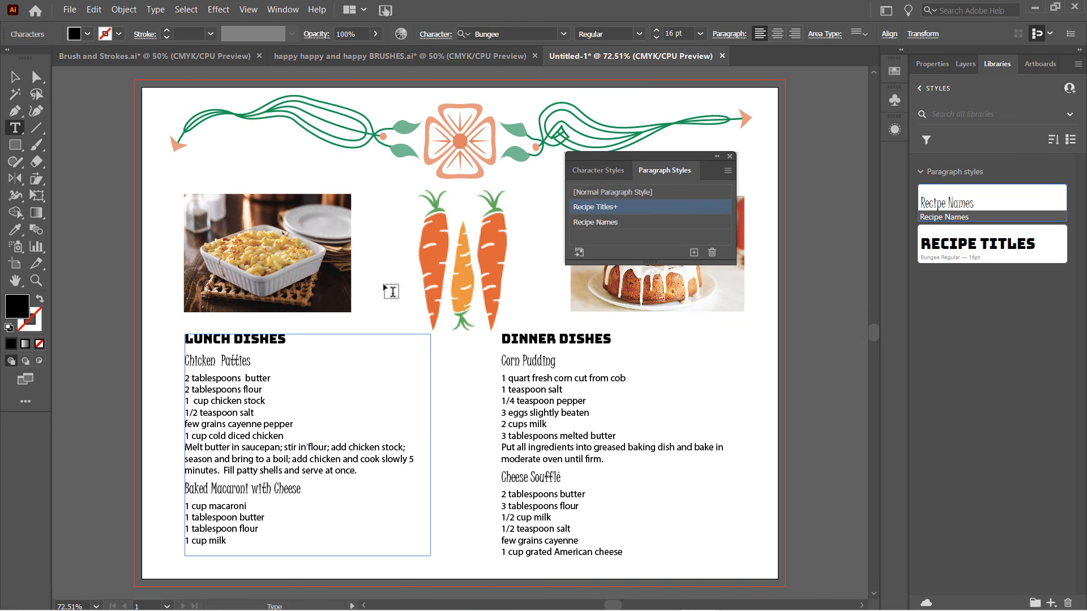
pyautogui.tripleClick(250, 342)
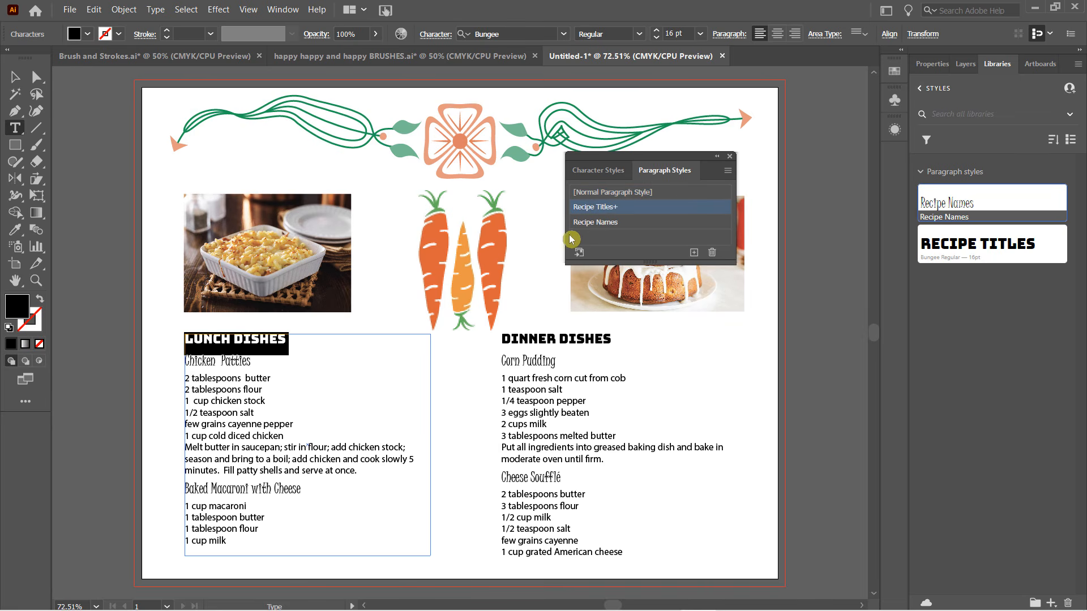
# Step: Apply the Recipe Titles paragraph style to the Dinner Dishes heading
pyautogui.tripleClick(539, 340)
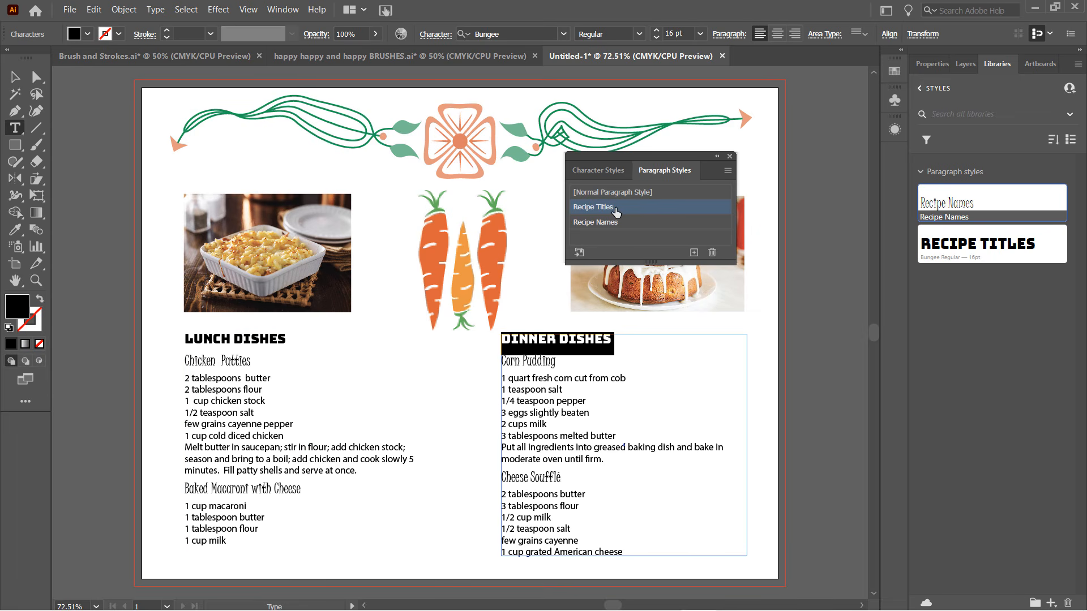
pyautogui.click(635, 207)
# Step: Edit the Recipe Titles paragraph style, setting its character stroke to None and its fill to C=0 M=80 Y=95 K=0
pyautogui.doubleClick(635, 207)
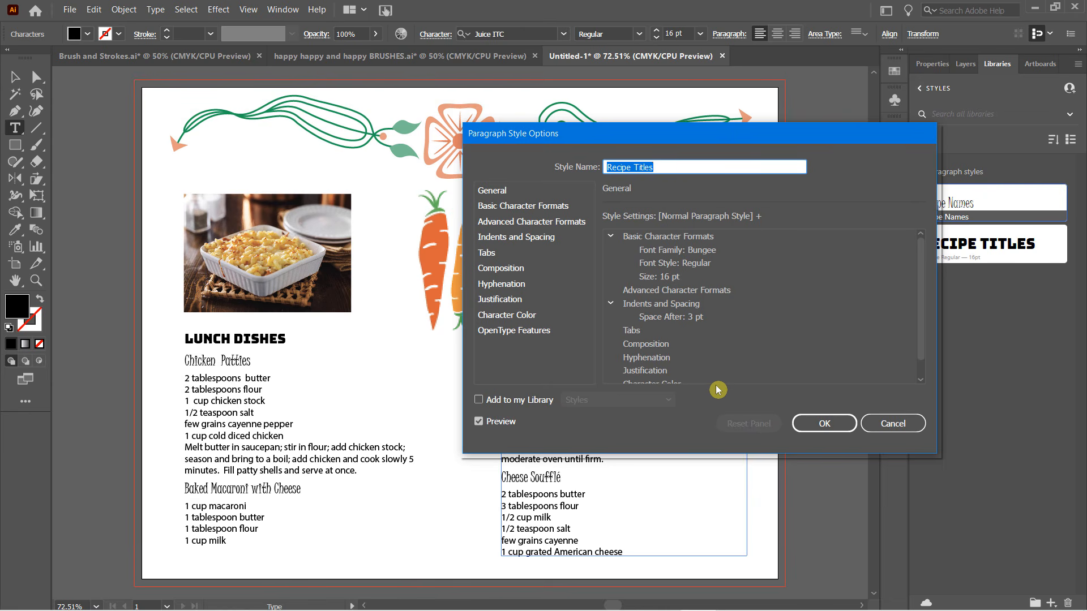
pyautogui.click(516, 316)
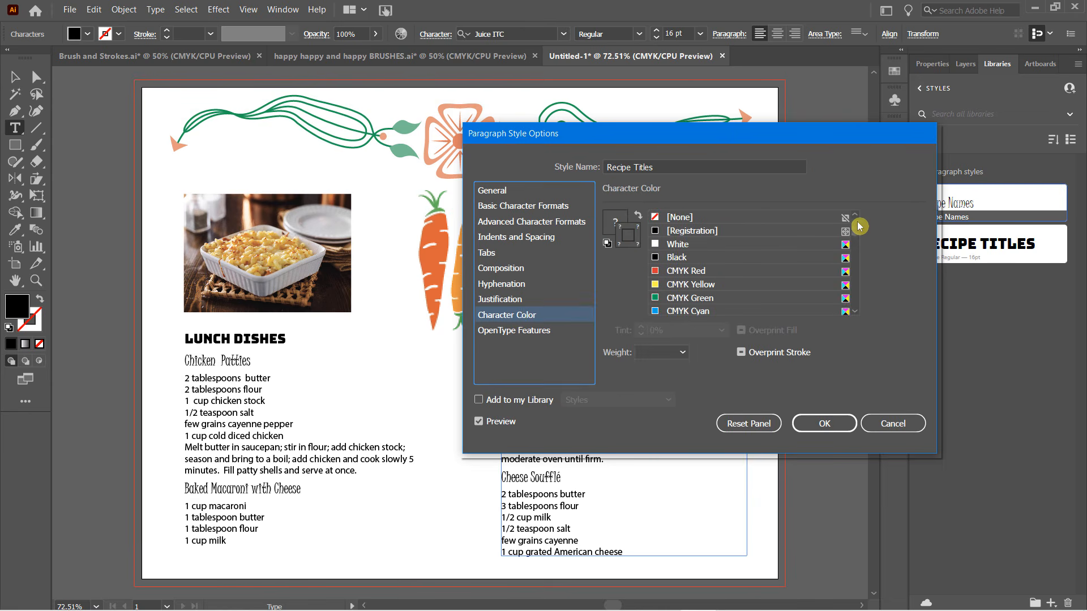
pyautogui.moveTo(855, 230); pyautogui.dragTo(849, 296)
pyautogui.click(713, 277)
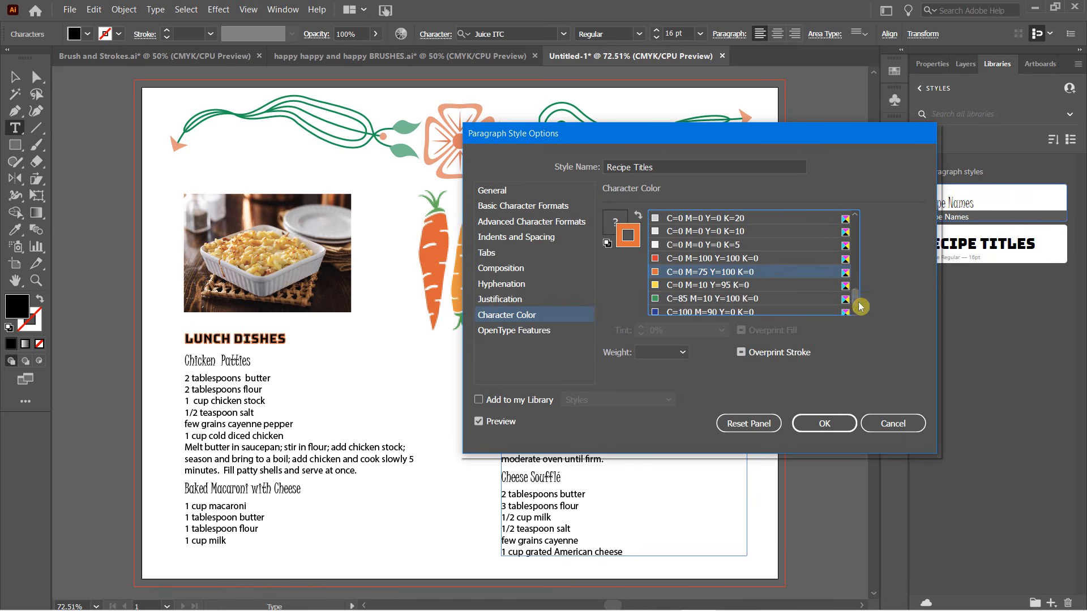
pyautogui.moveTo(859, 306); pyautogui.dragTo(854, 213)
pyautogui.click(702, 220)
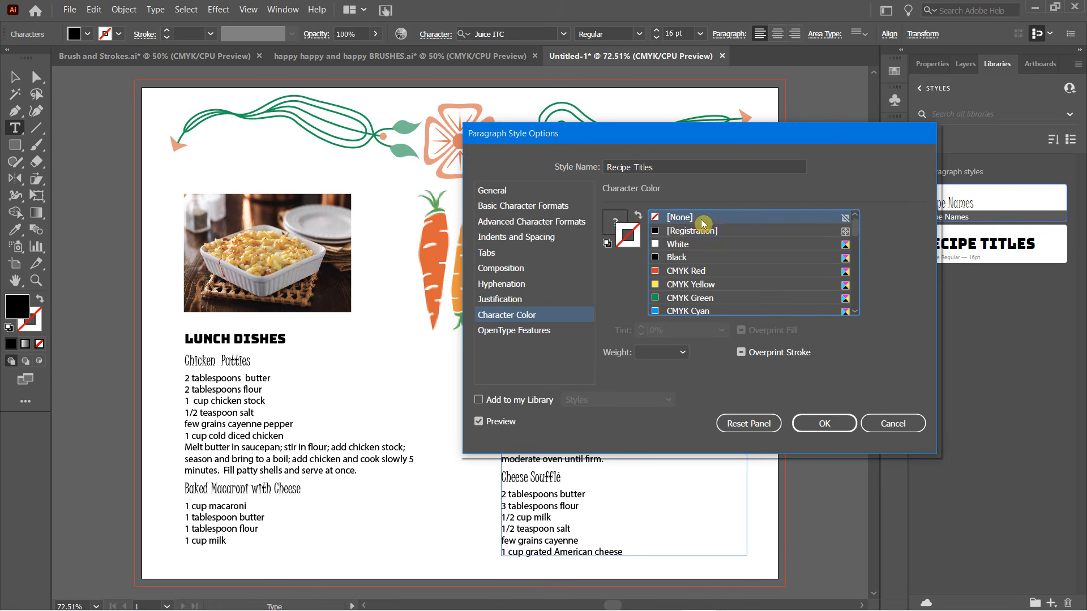
pyautogui.click(616, 222)
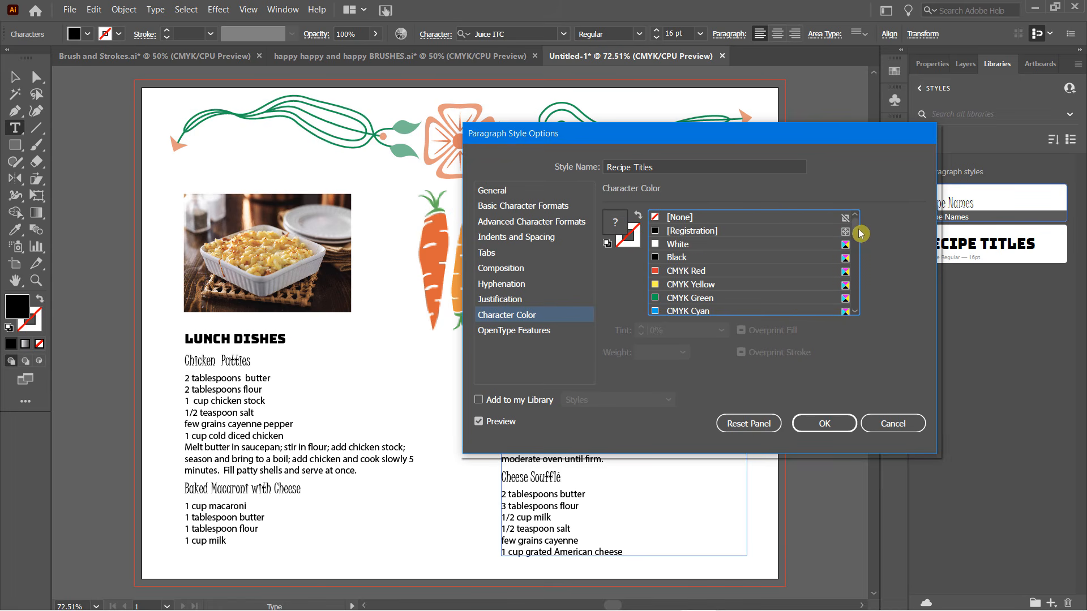
pyautogui.moveTo(858, 228); pyautogui.dragTo(857, 240)
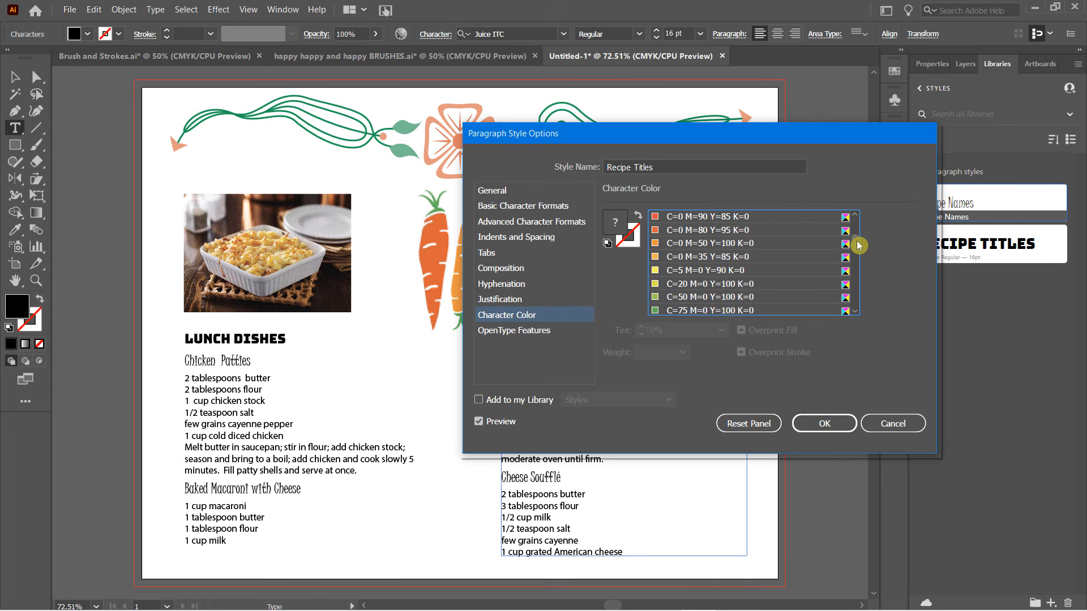
pyautogui.click(673, 231)
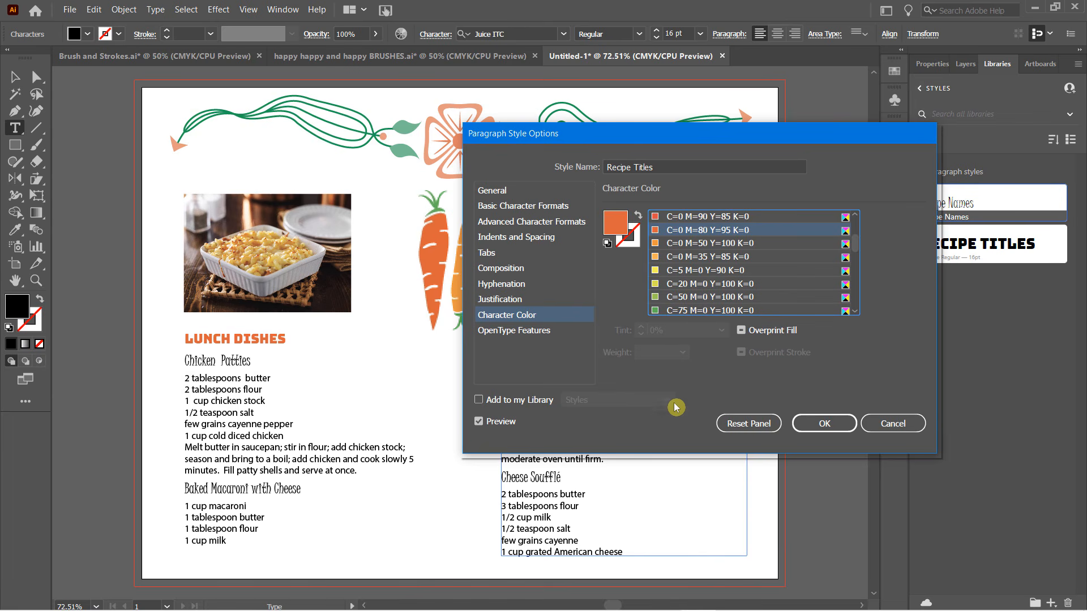
# Step: Set the Recipe Titles style's font size to 20 pt, save the style and deselect the text
pyautogui.click(517, 206)
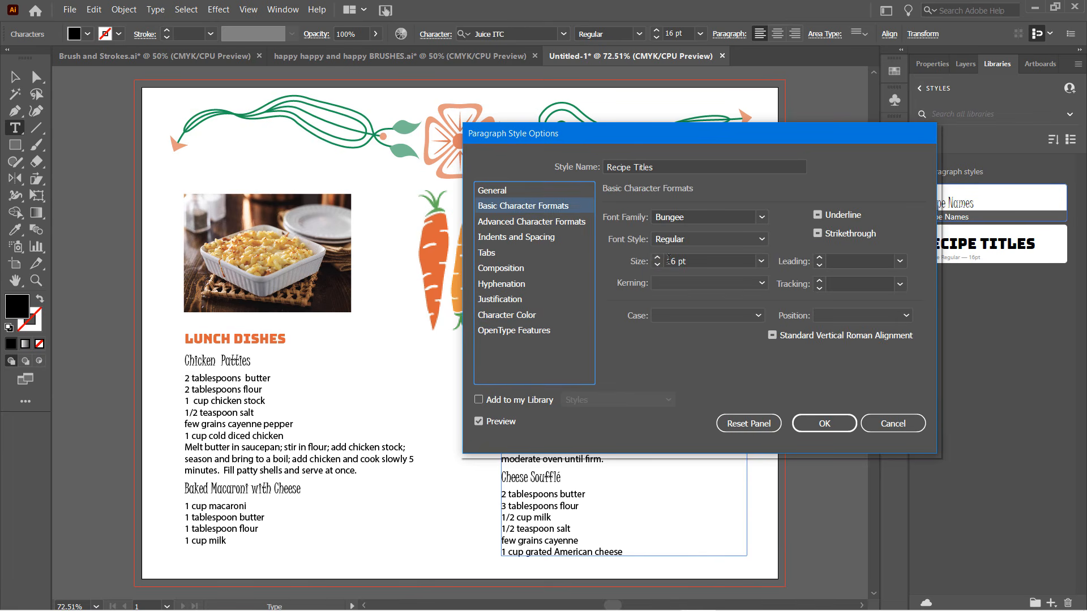
pyautogui.click(657, 258)
pyautogui.click(658, 258)
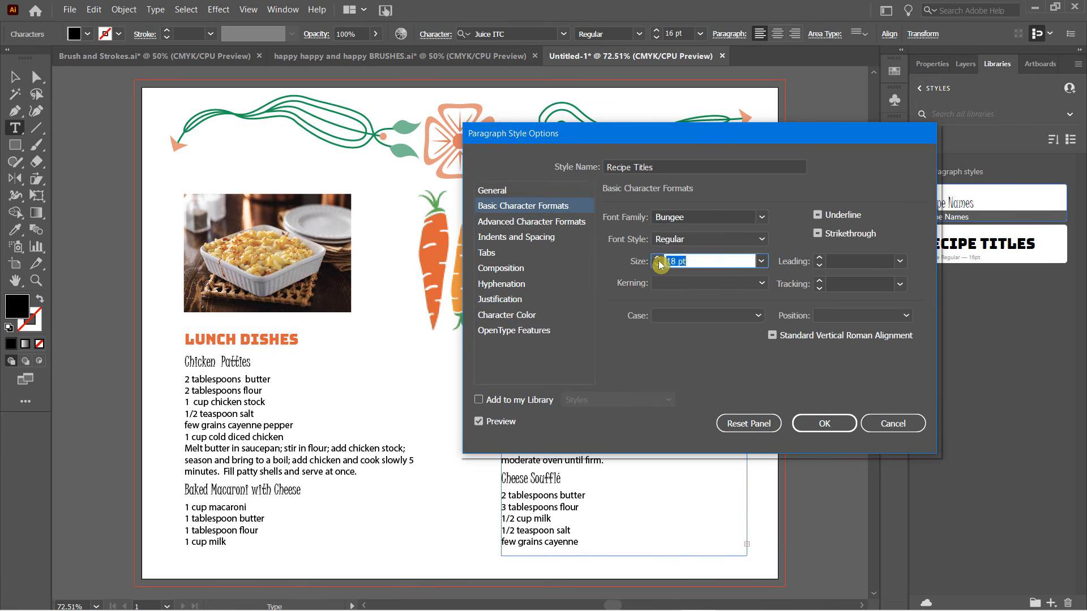
pyautogui.click(657, 258)
pyautogui.click(658, 258)
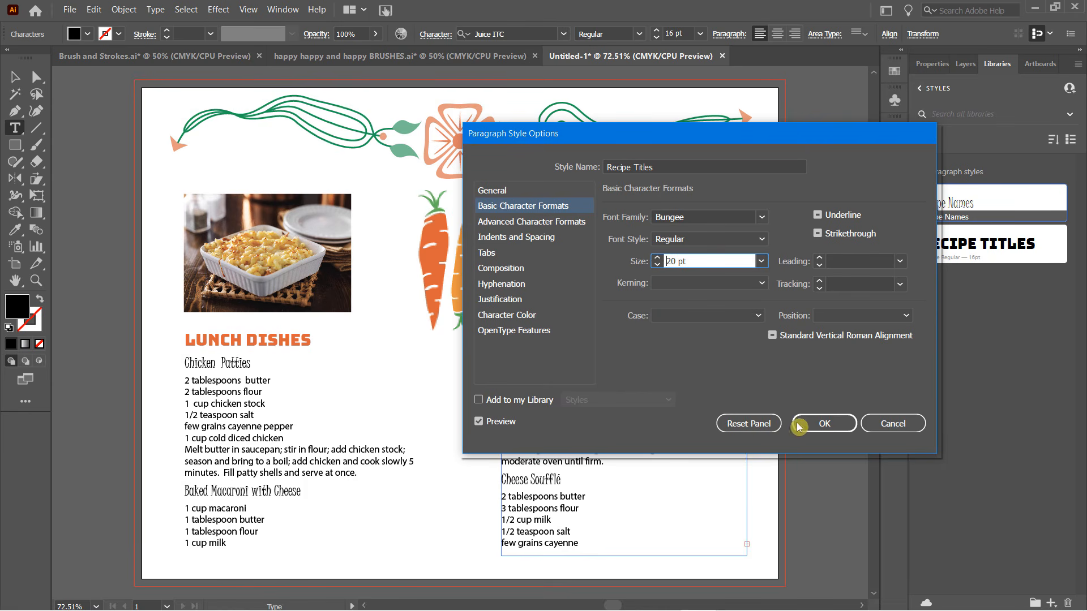
pyautogui.click(824, 422)
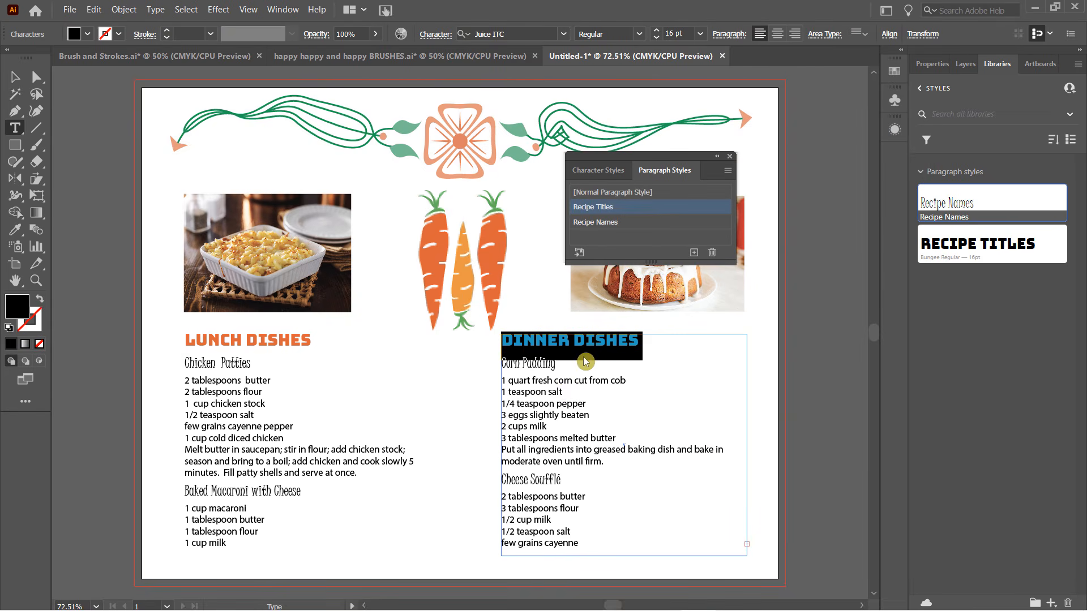
pyautogui.click(564, 387)
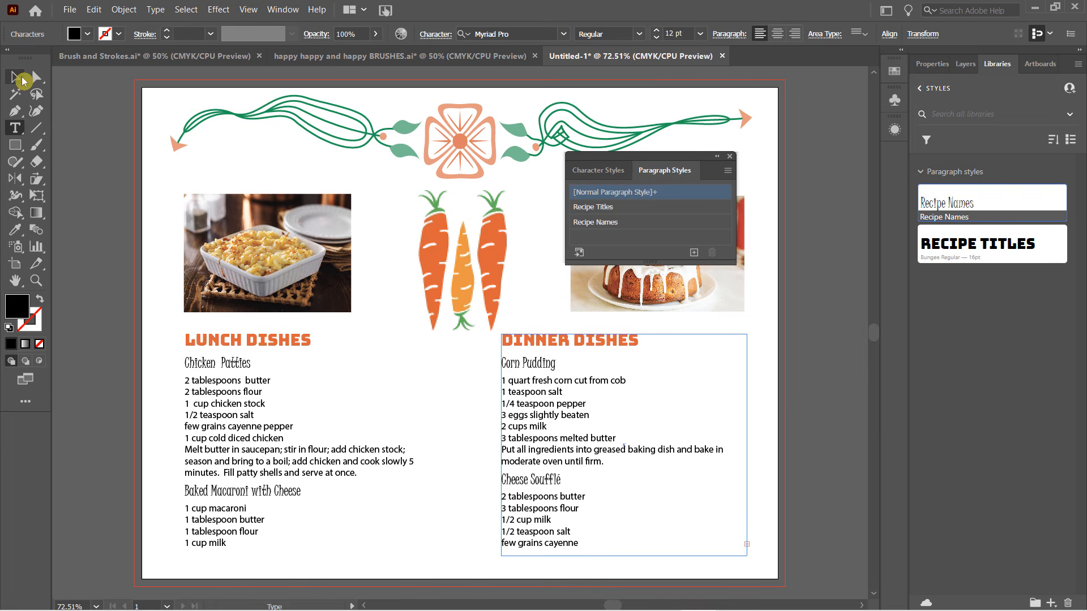
pyautogui.press('Escape')
pyautogui.click(127, 350)
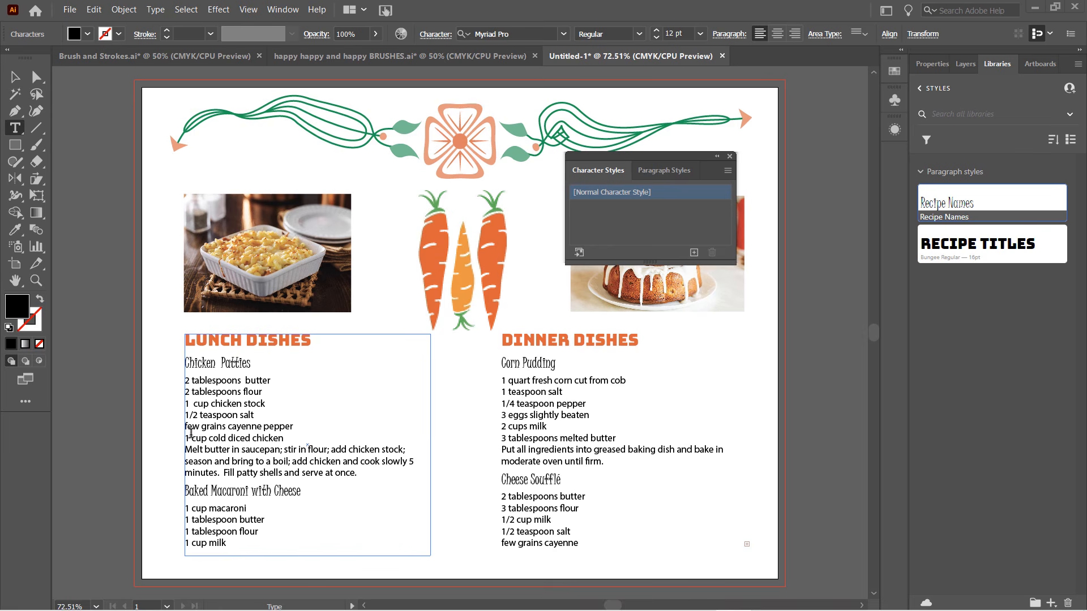
# Step: Select the word "chicken" in the "1 cup chicken stock" line and fill it with the orange C=0 M=80 Y=95 K=0 swatch
pyautogui.tripleClick(232, 404)
pyautogui.doubleClick(232, 404)
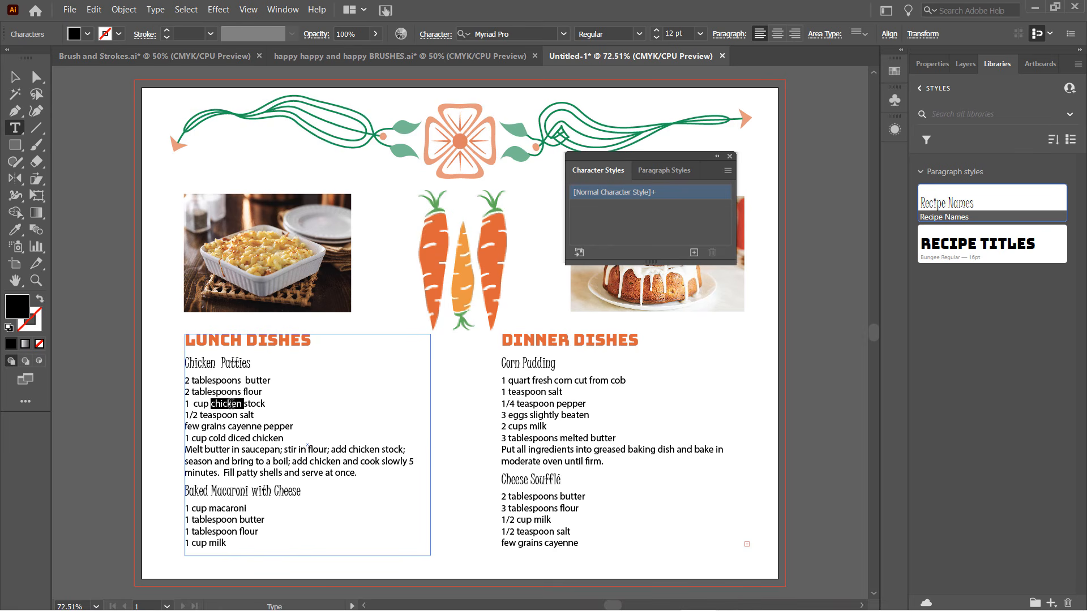
pyautogui.click(90, 35)
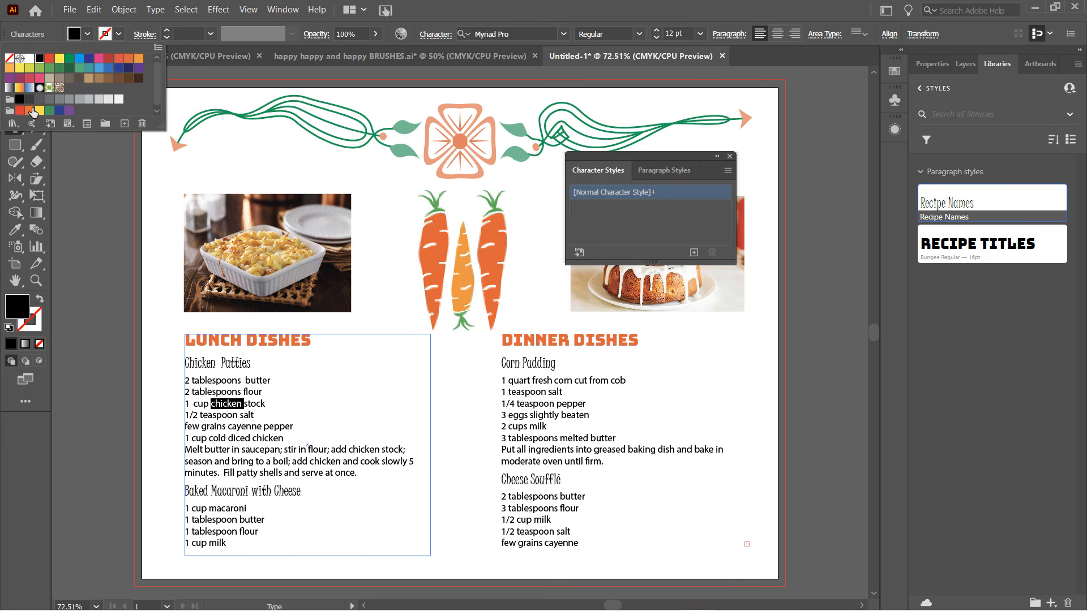
pyautogui.click(129, 58)
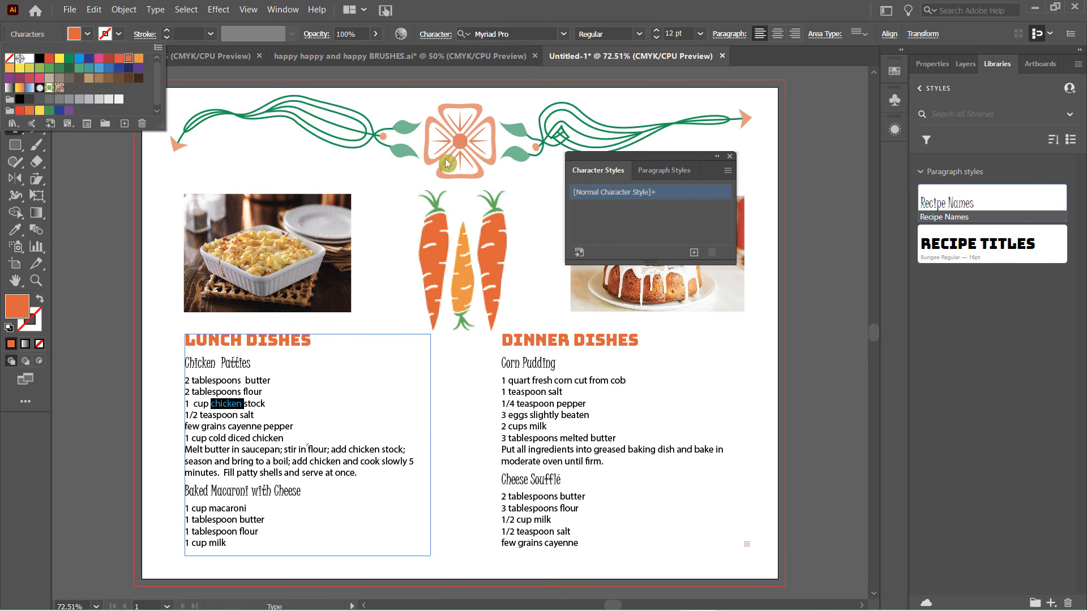
pyautogui.click(232, 410)
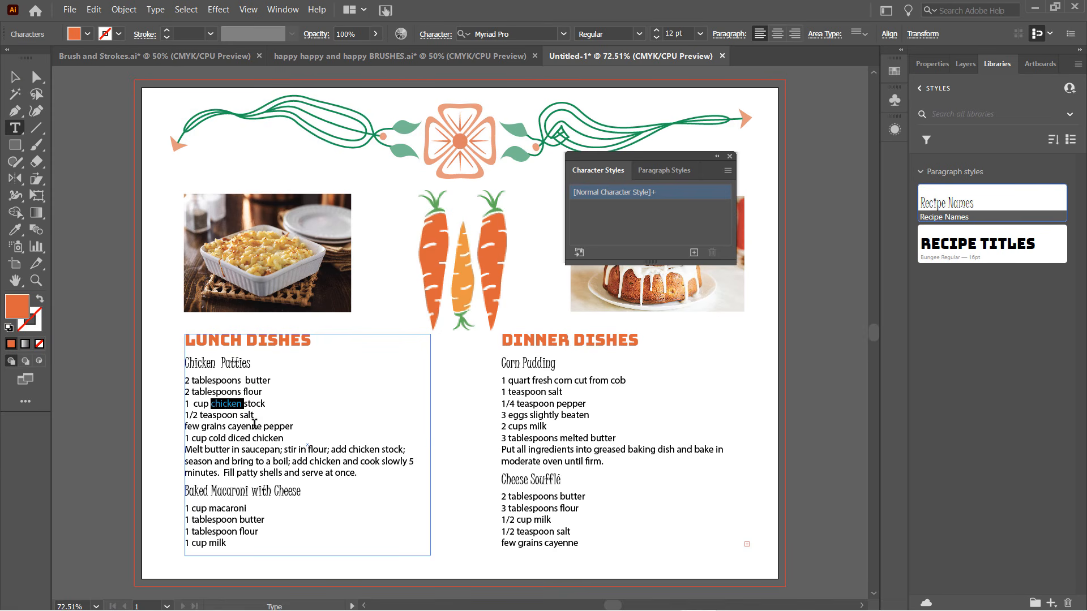
# Step: Create a character style named "keyword coloring" from the orange word "chicken" and add it to the Styles library
pyautogui.click(231, 409)
pyautogui.doubleClick(225, 401)
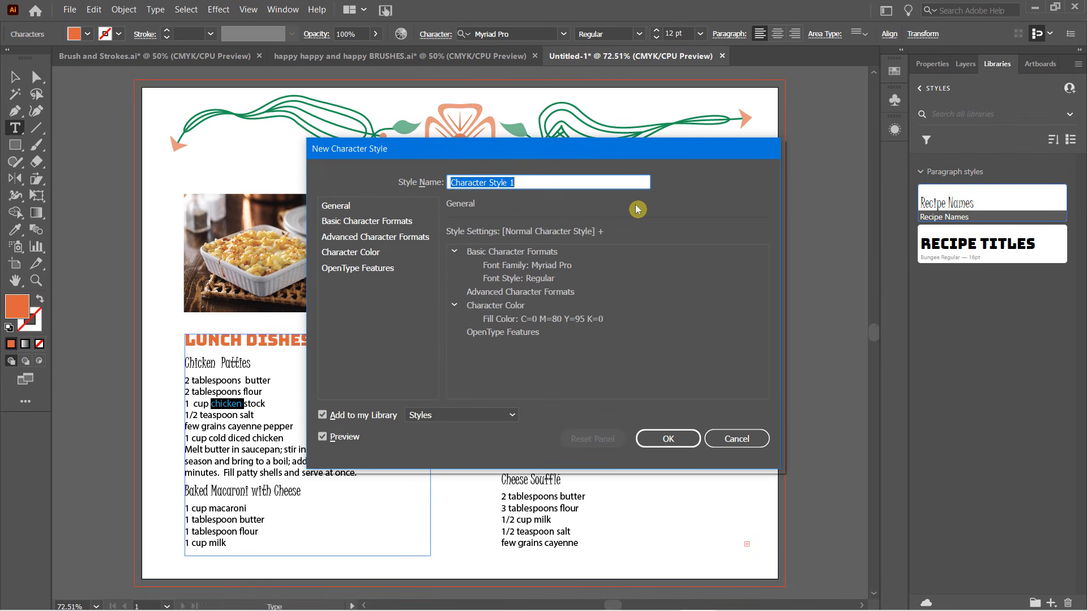
pyautogui.write('keywo')
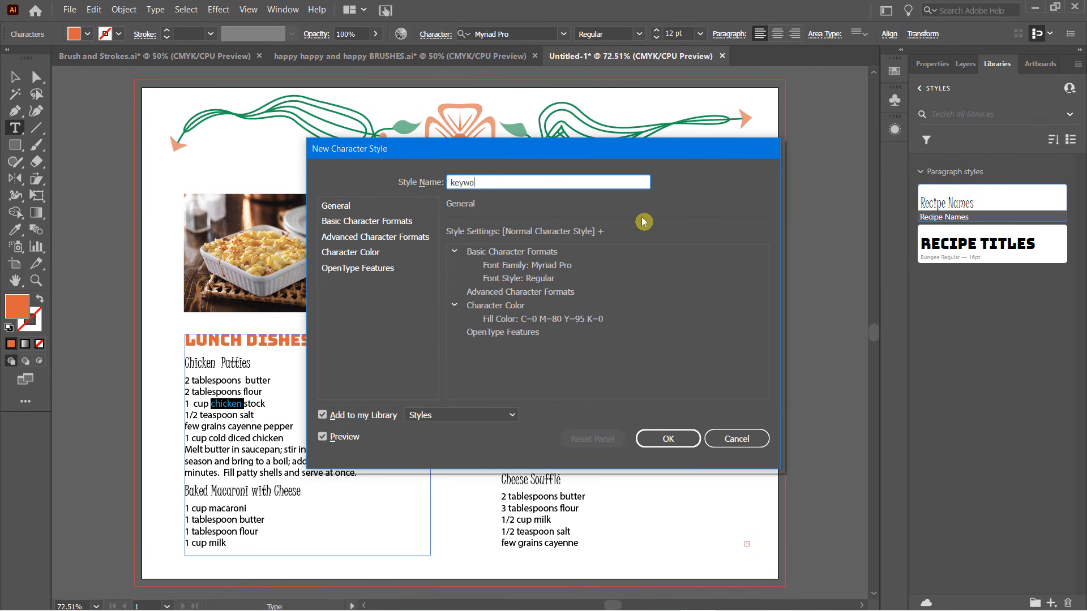
pyautogui.write('rd coloring')
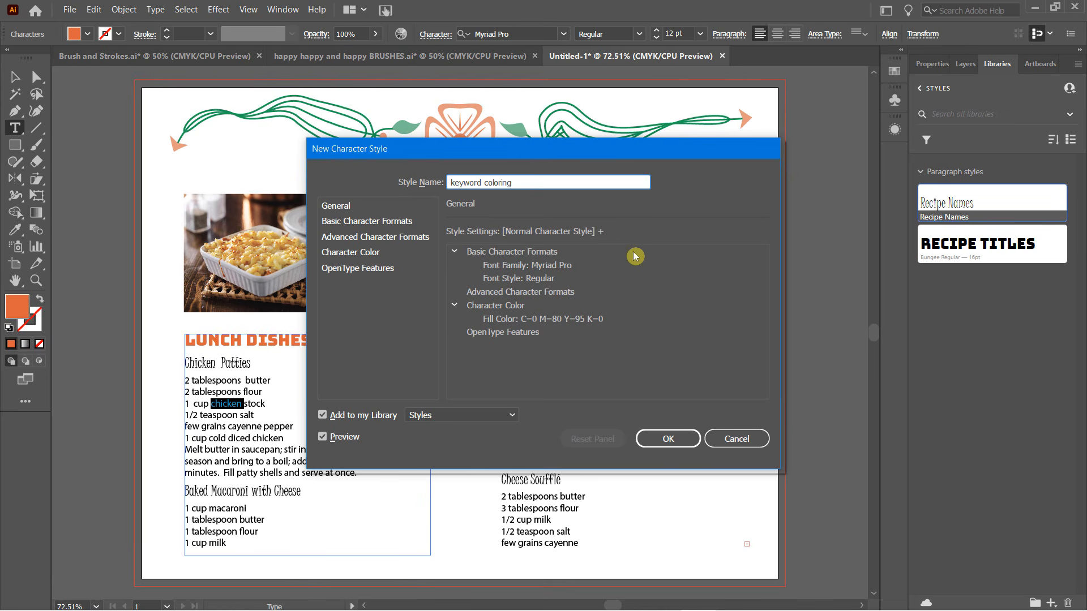
pyautogui.click(378, 224)
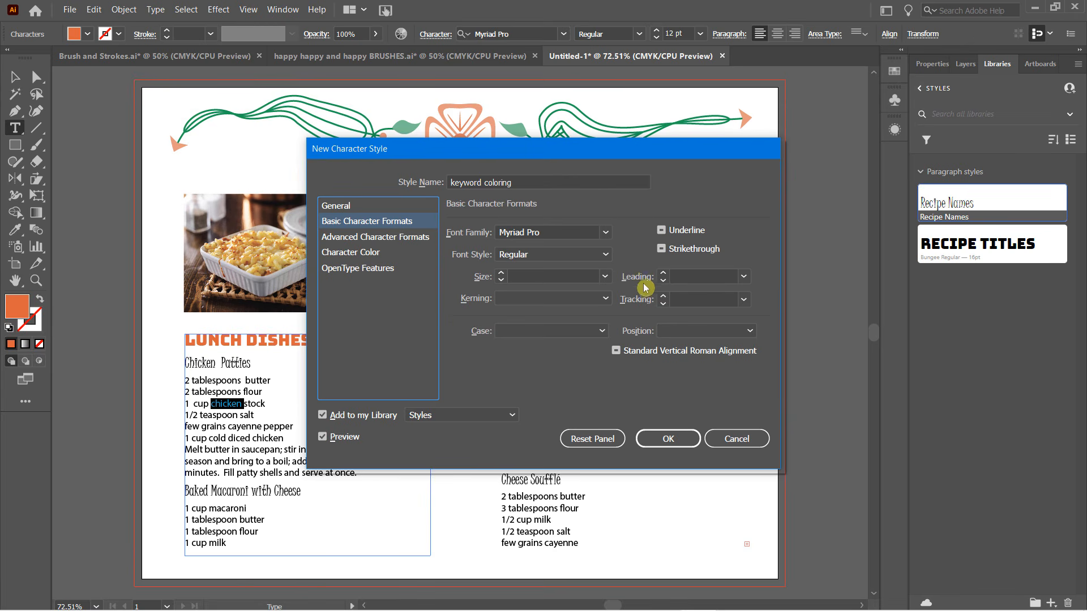
pyautogui.click(370, 257)
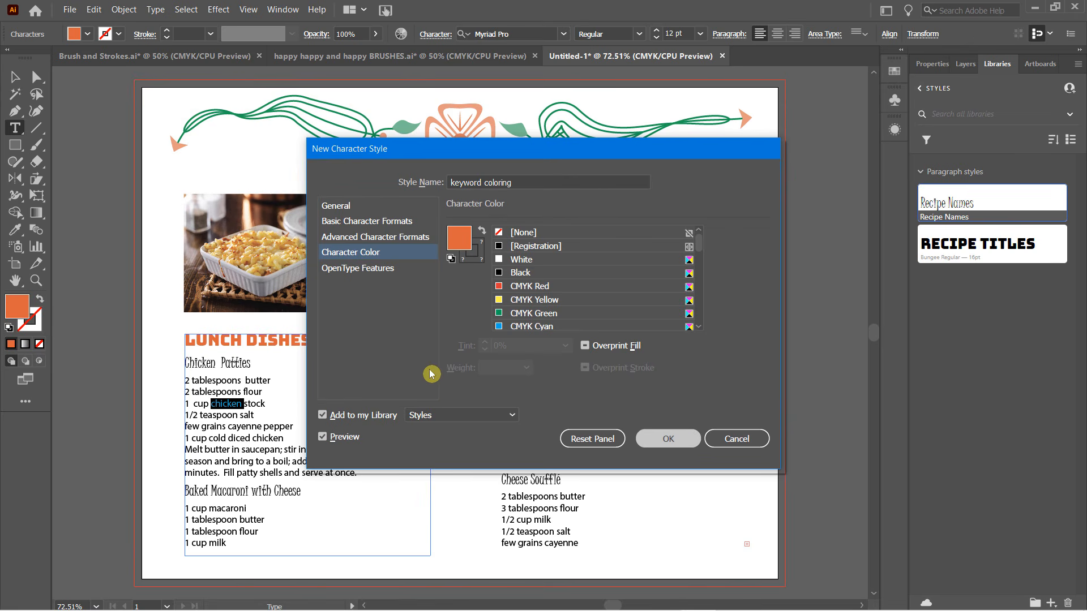
pyautogui.press('Return')
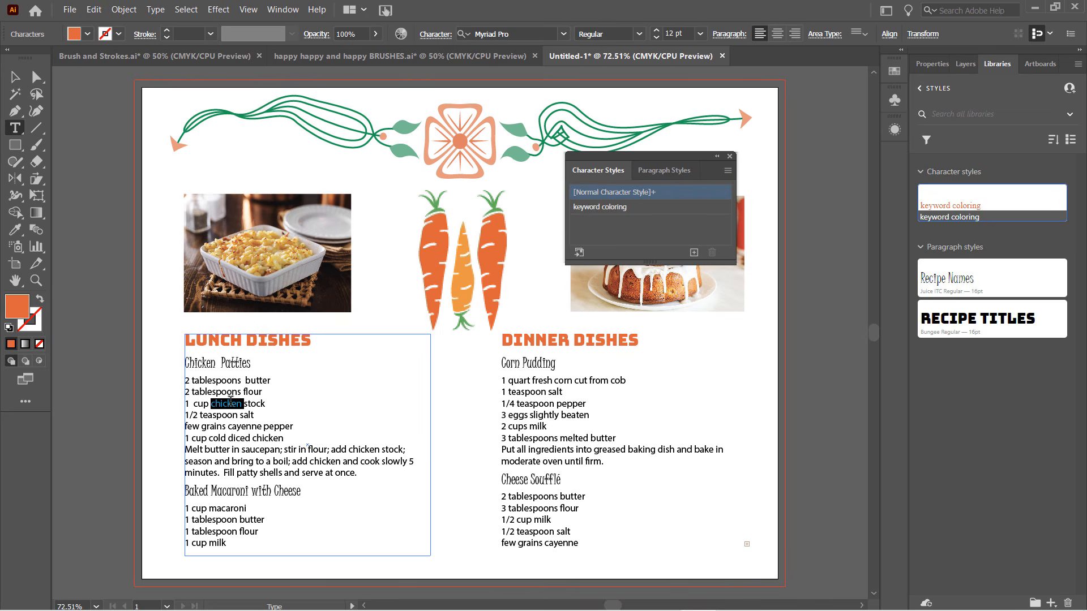
# Step: Apply the keyword coloring character style to "chicken" in the chicken stock ingredient line
pyautogui.click(231, 402)
pyautogui.doubleClick(230, 402)
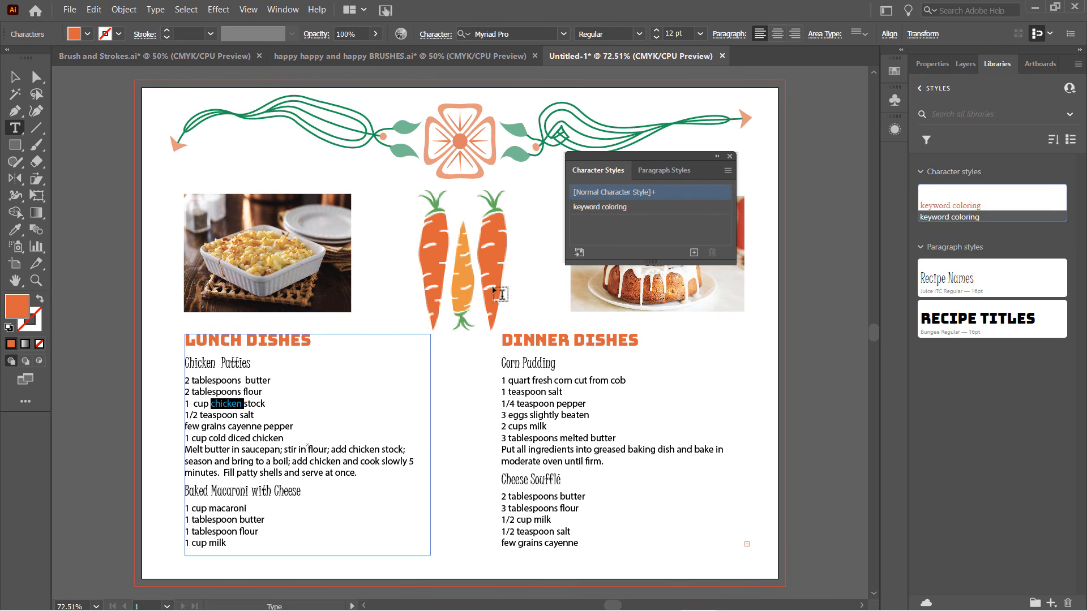
pyautogui.click(627, 207)
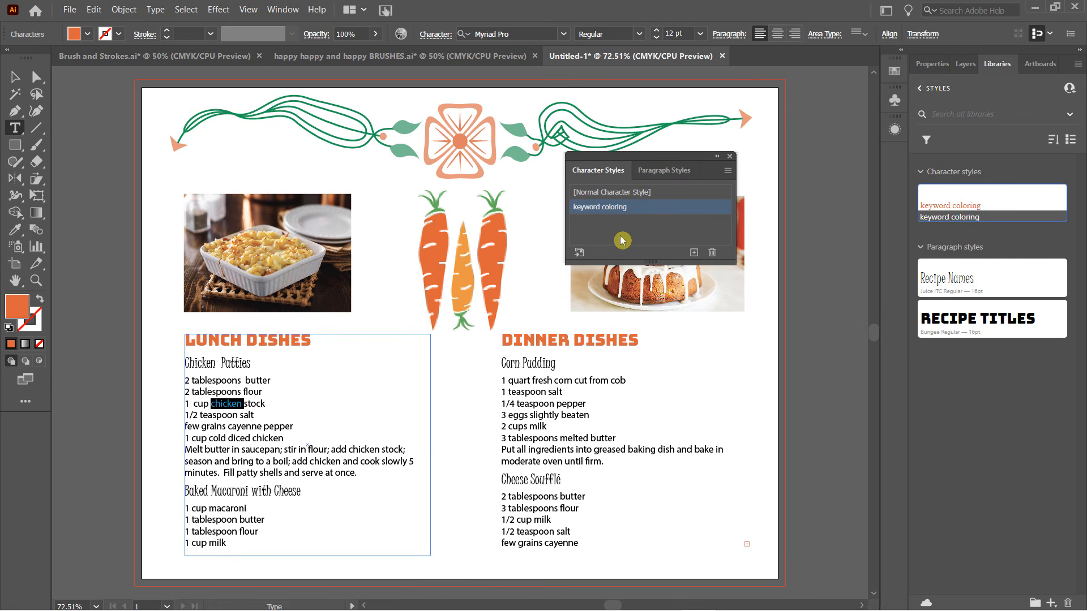
pyautogui.click(242, 401)
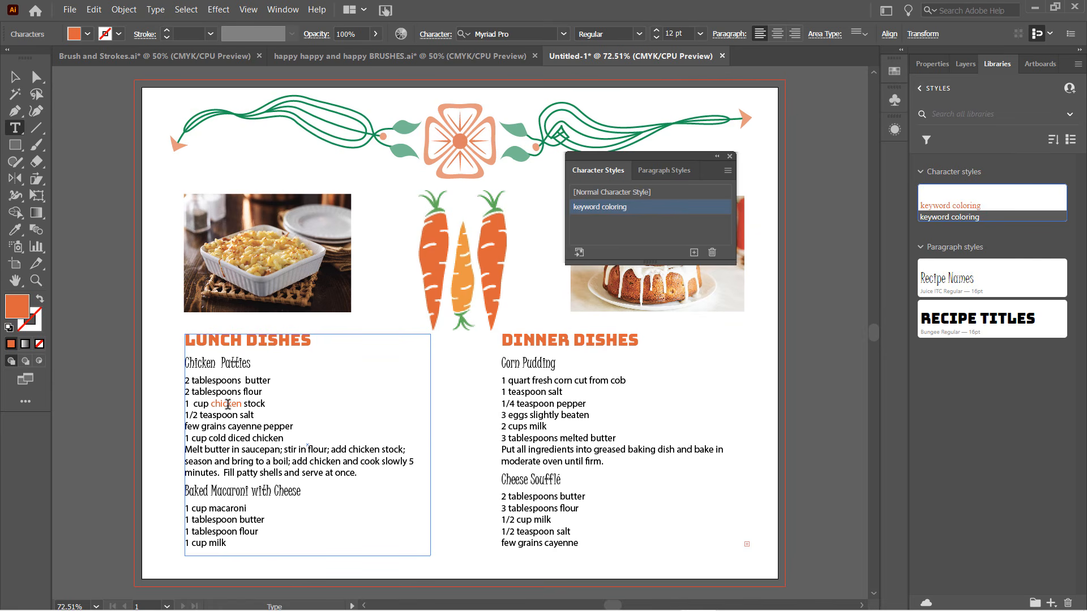
# Step: Apply the keyword coloring character style to "chicken" in the cold diced chicken line and both mentions in the Chicken Patties instructions
pyautogui.doubleClick(268, 438)
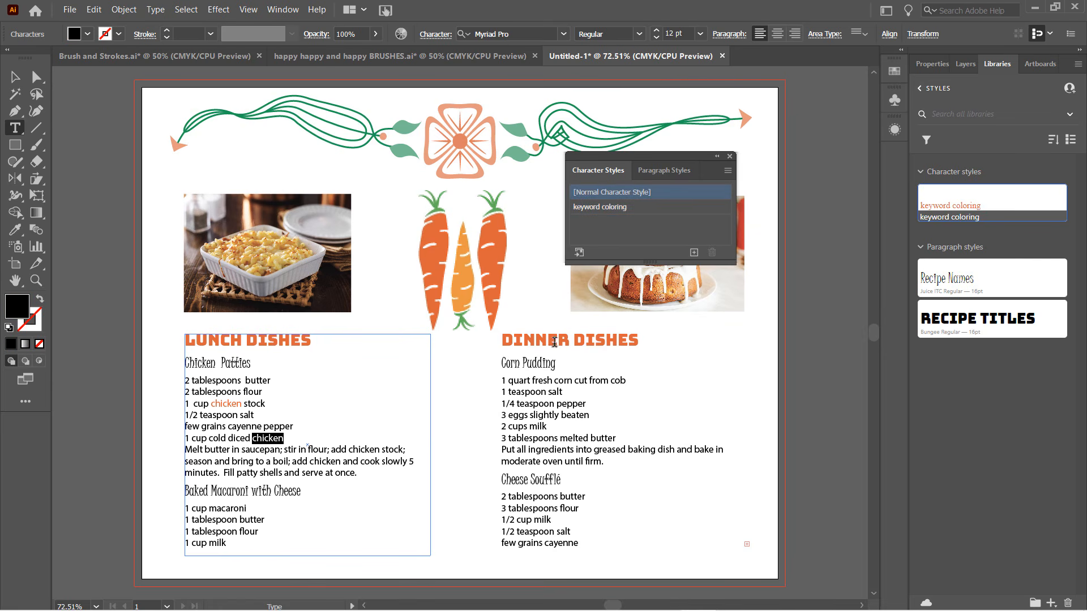
pyautogui.click(643, 208)
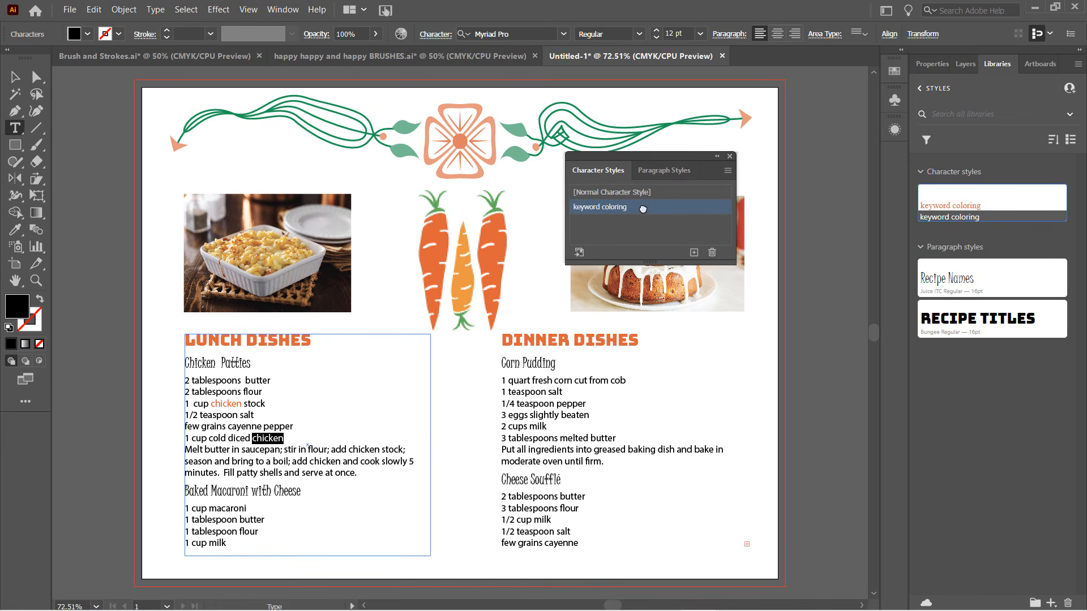
pyautogui.doubleClick(363, 449)
pyautogui.click(577, 212)
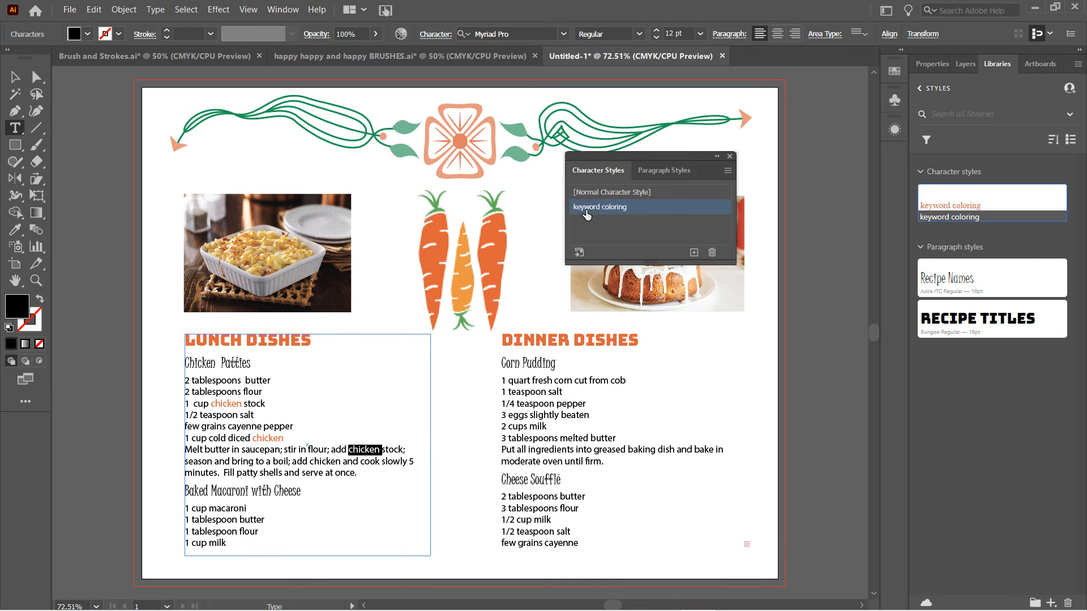
pyautogui.click(307, 444)
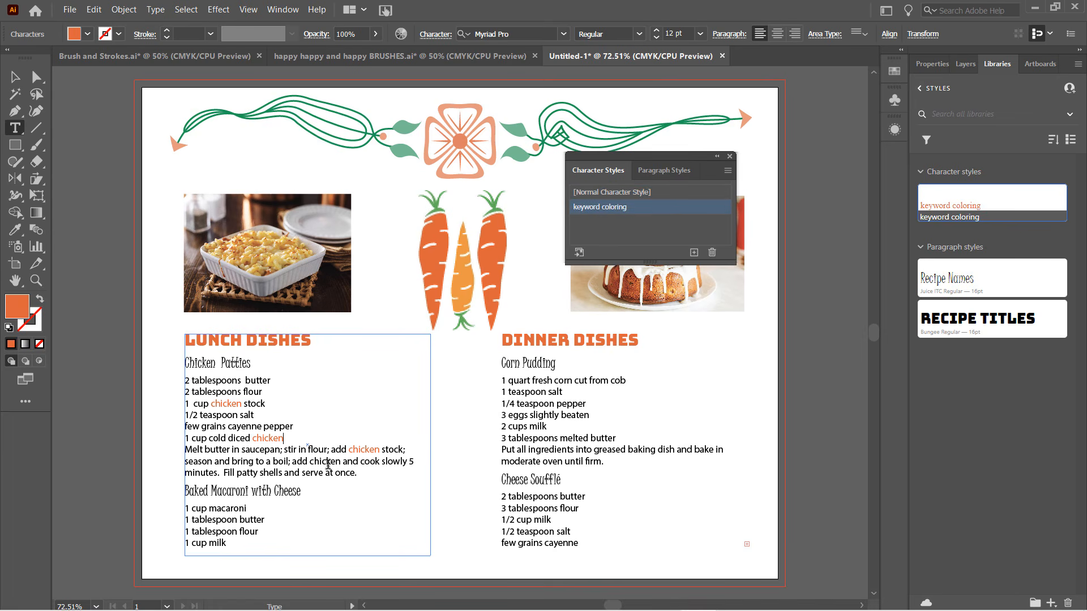
pyautogui.doubleClick(326, 461)
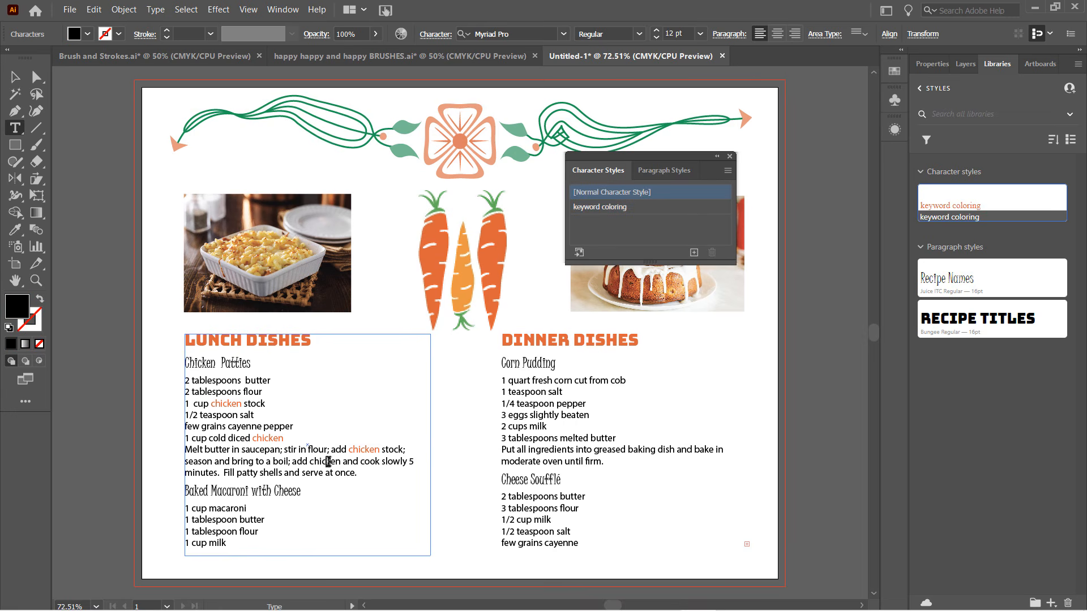
pyautogui.click(612, 208)
# Step: Edit the keyword coloring character style, try CMYK Red as its fill, settle on CMYK Green and save the style
pyautogui.click(229, 462)
pyautogui.click(658, 211)
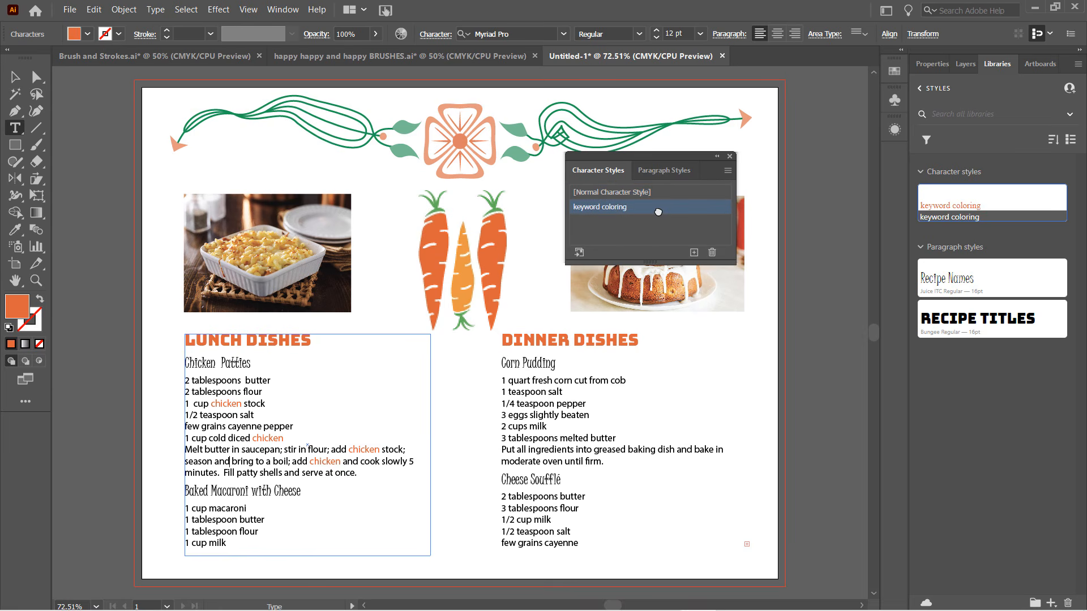
pyautogui.doubleClick(658, 212)
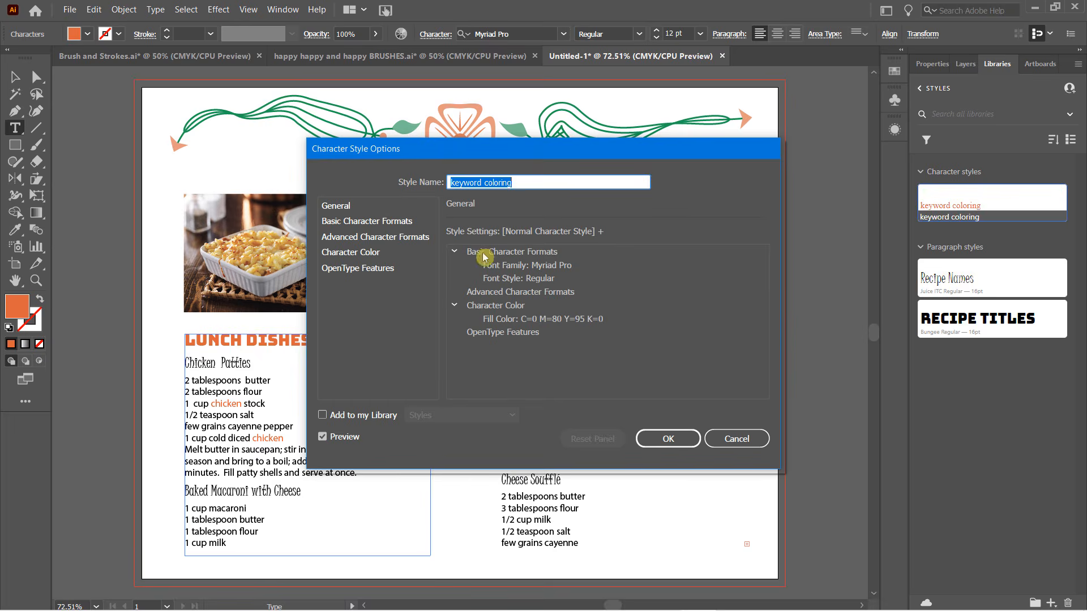
pyautogui.click(372, 220)
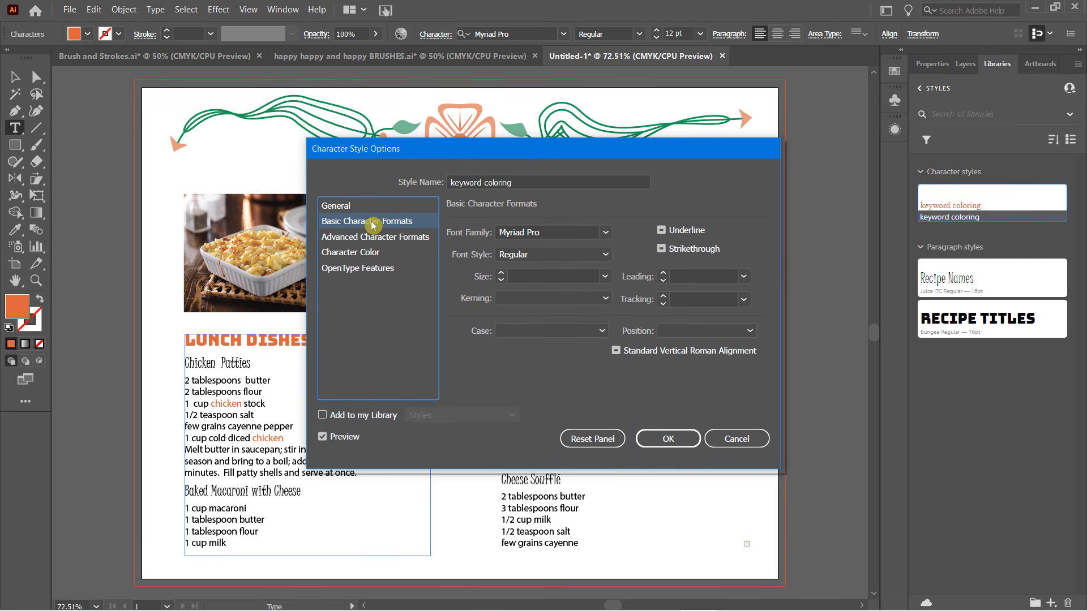
pyautogui.click(357, 253)
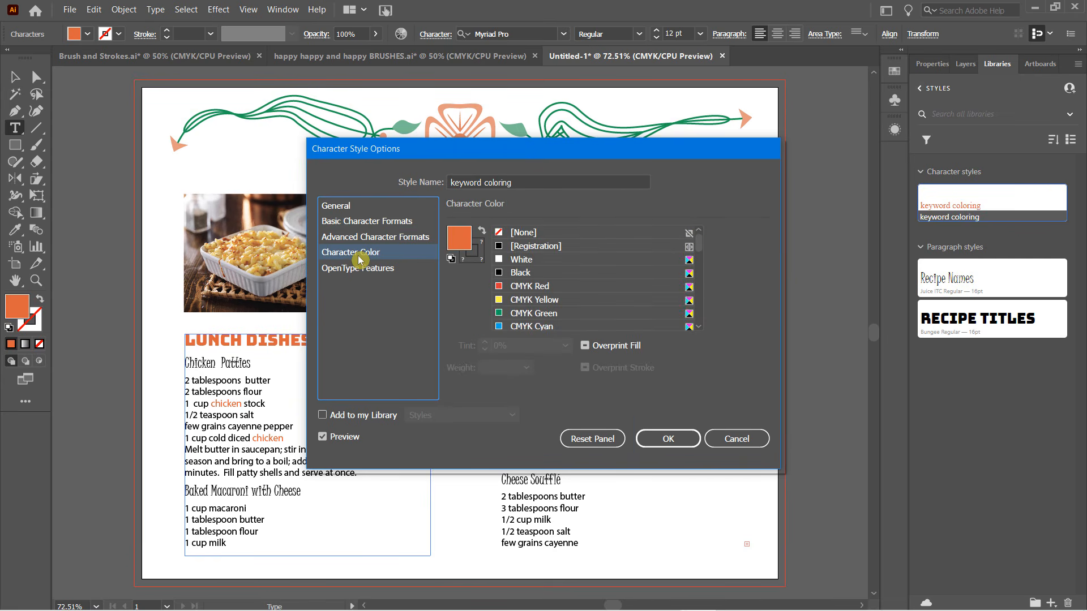
pyautogui.click(508, 286)
pyautogui.moveTo(518, 159); pyautogui.dragTo(673, 136)
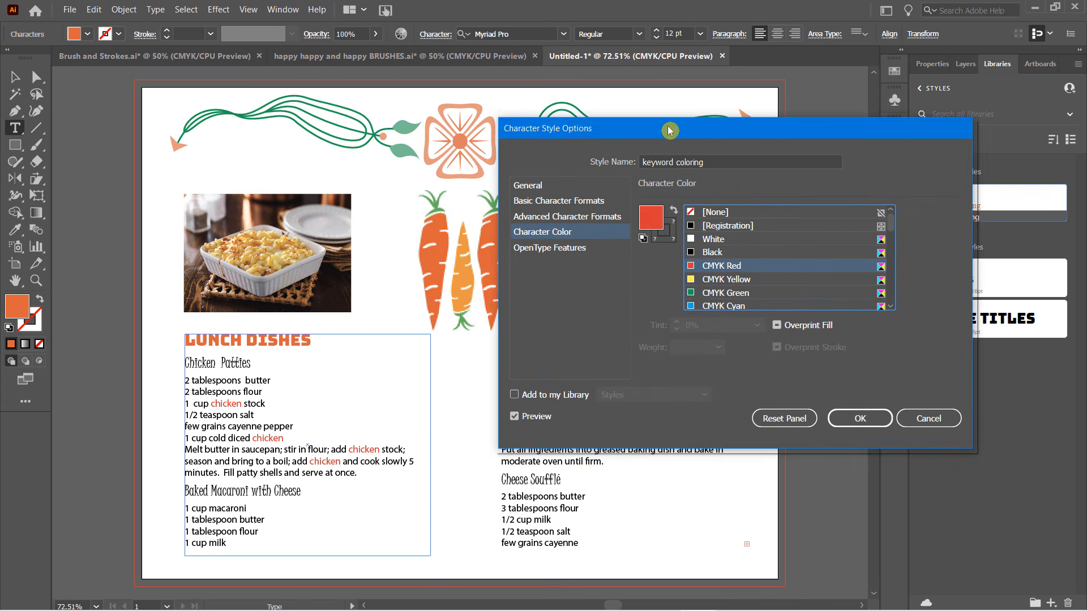
pyautogui.click(688, 301)
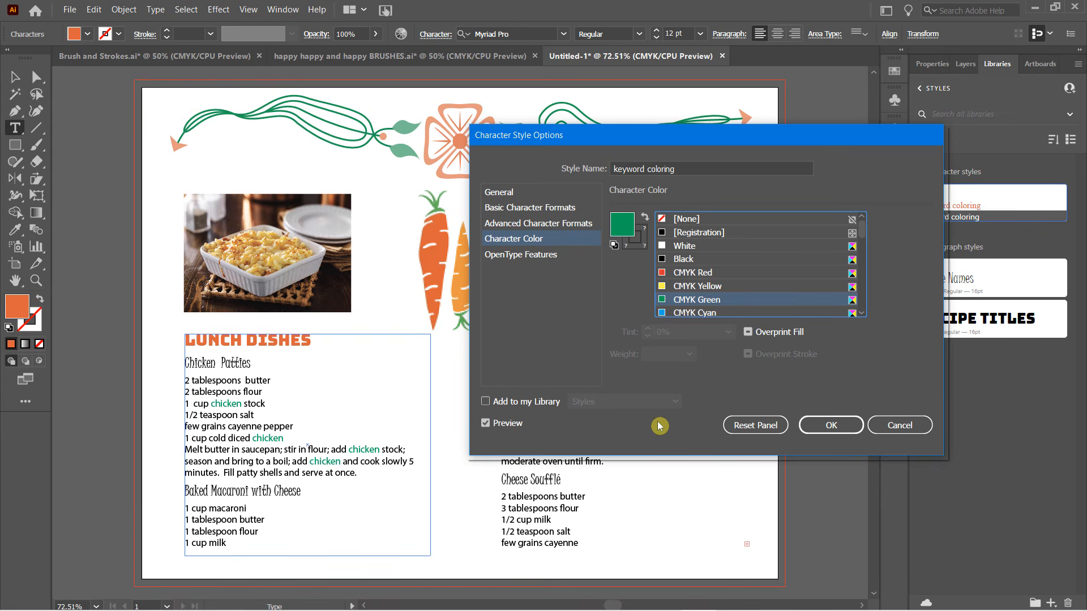
pyautogui.click(832, 430)
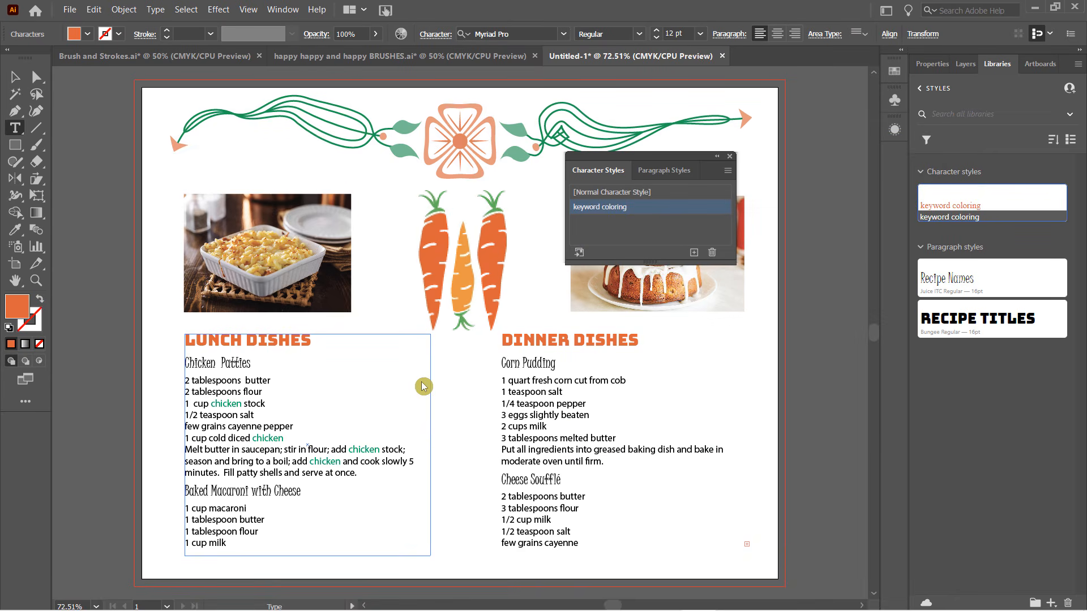